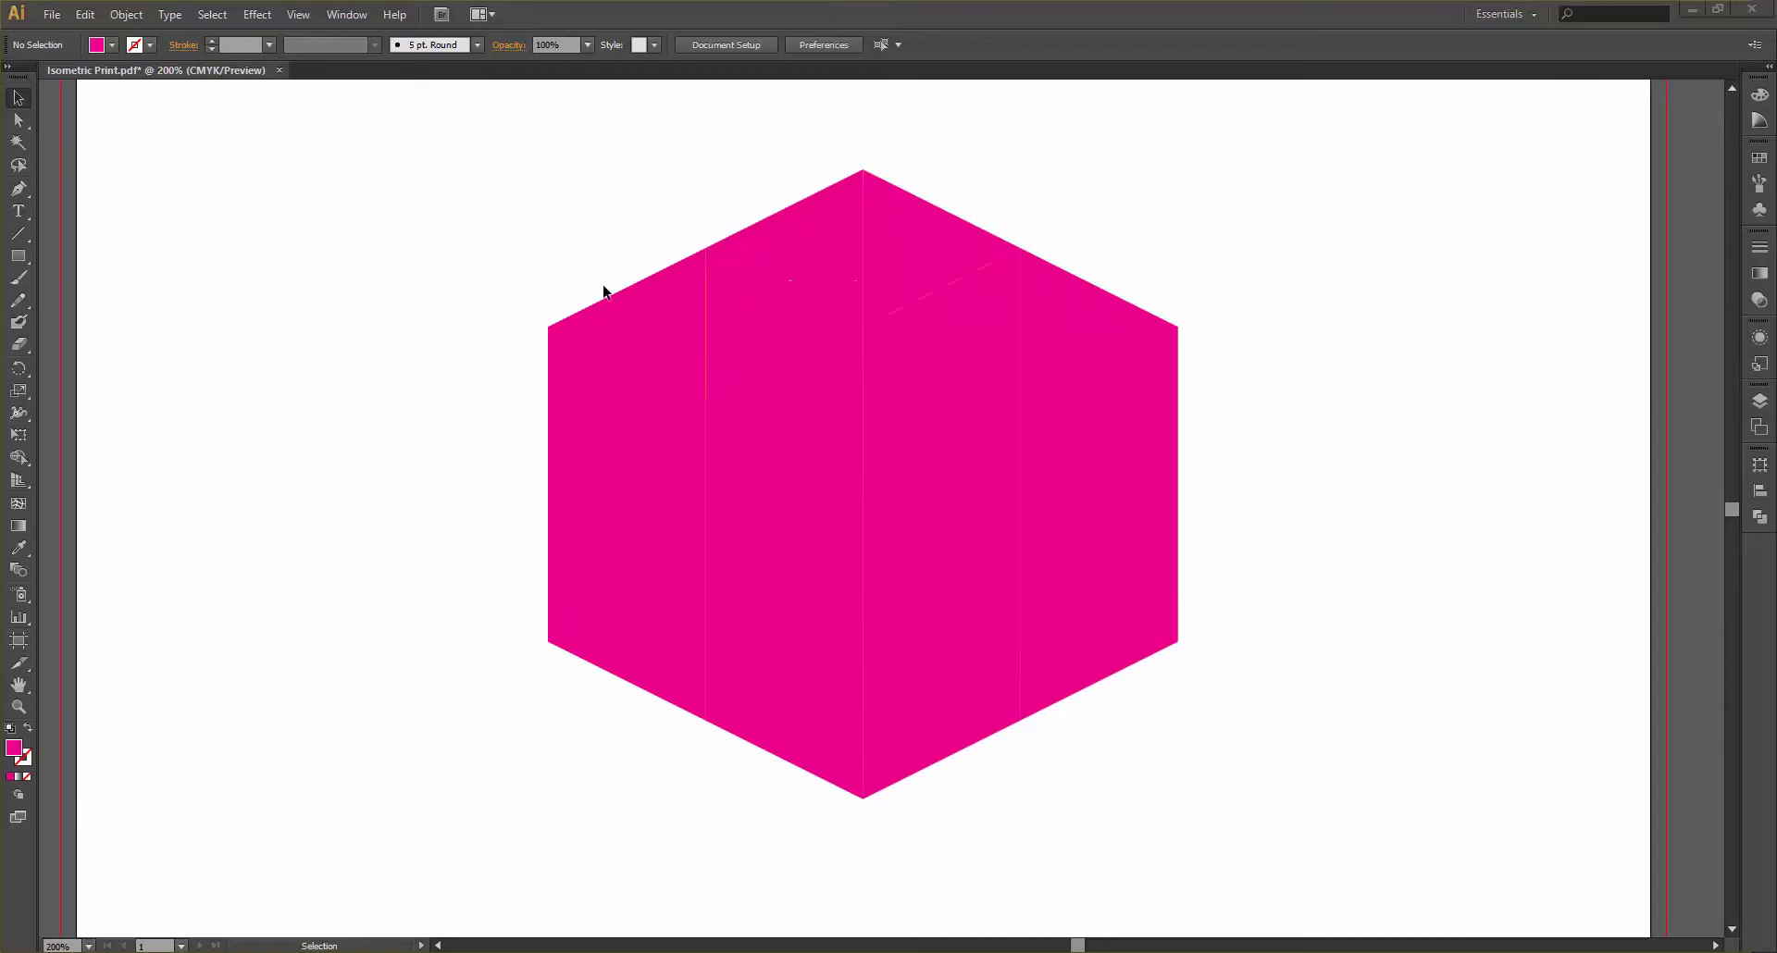
Examine the magenta hexagon on the artboard and the triangles it is built from
scroll(558, 285, "down", 2)
scroll(553, 281, "up", 3)
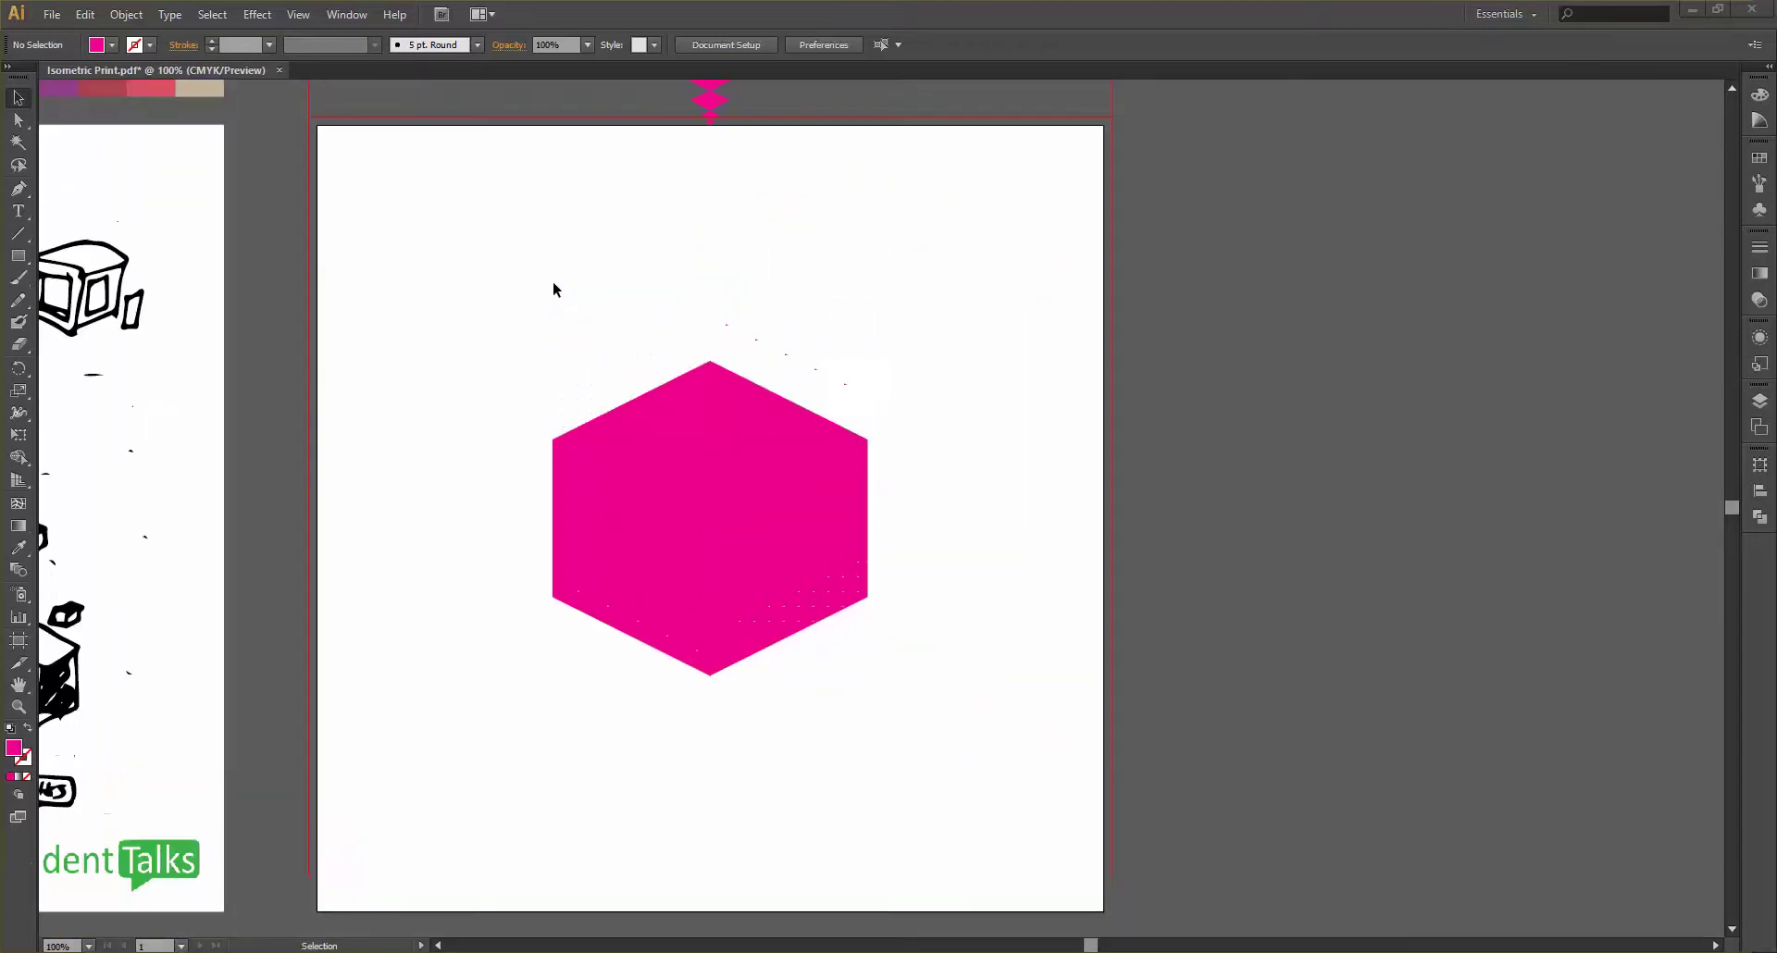
scroll(553, 281, "up", 1)
scroll(553, 282, "left", 4)
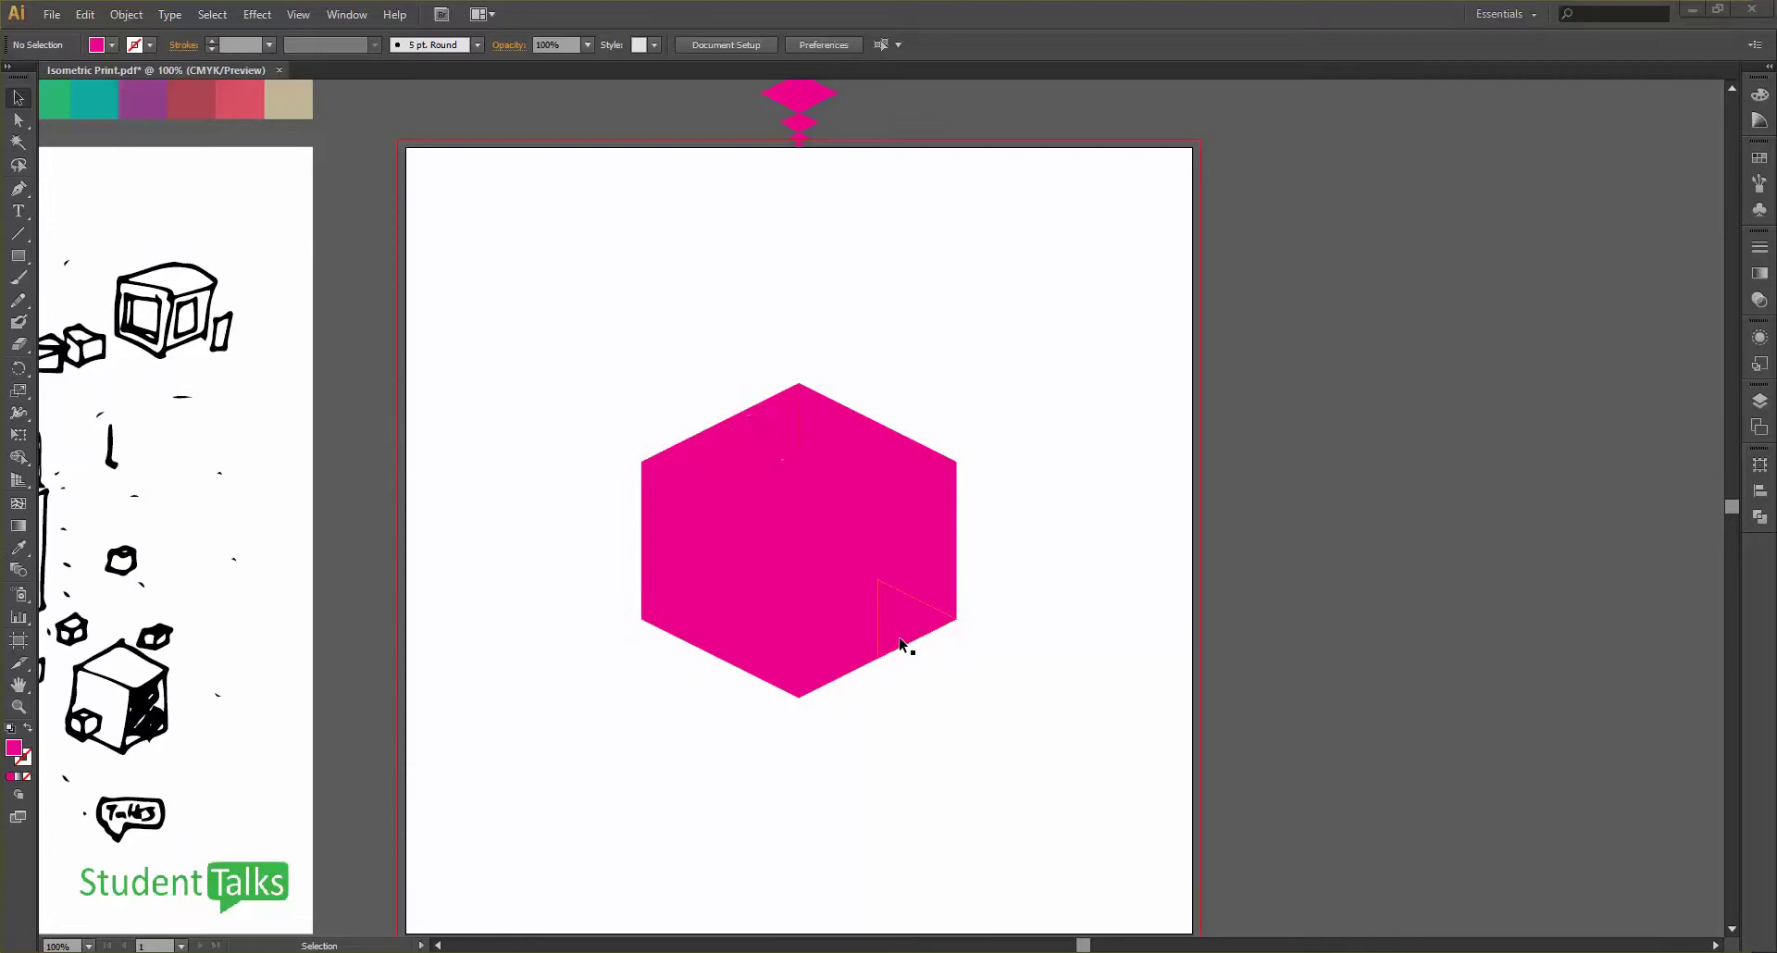
scroll(903, 643, "up", 2)
scroll(530, 431, "up", 1)
scroll(529, 431, "left", 8)
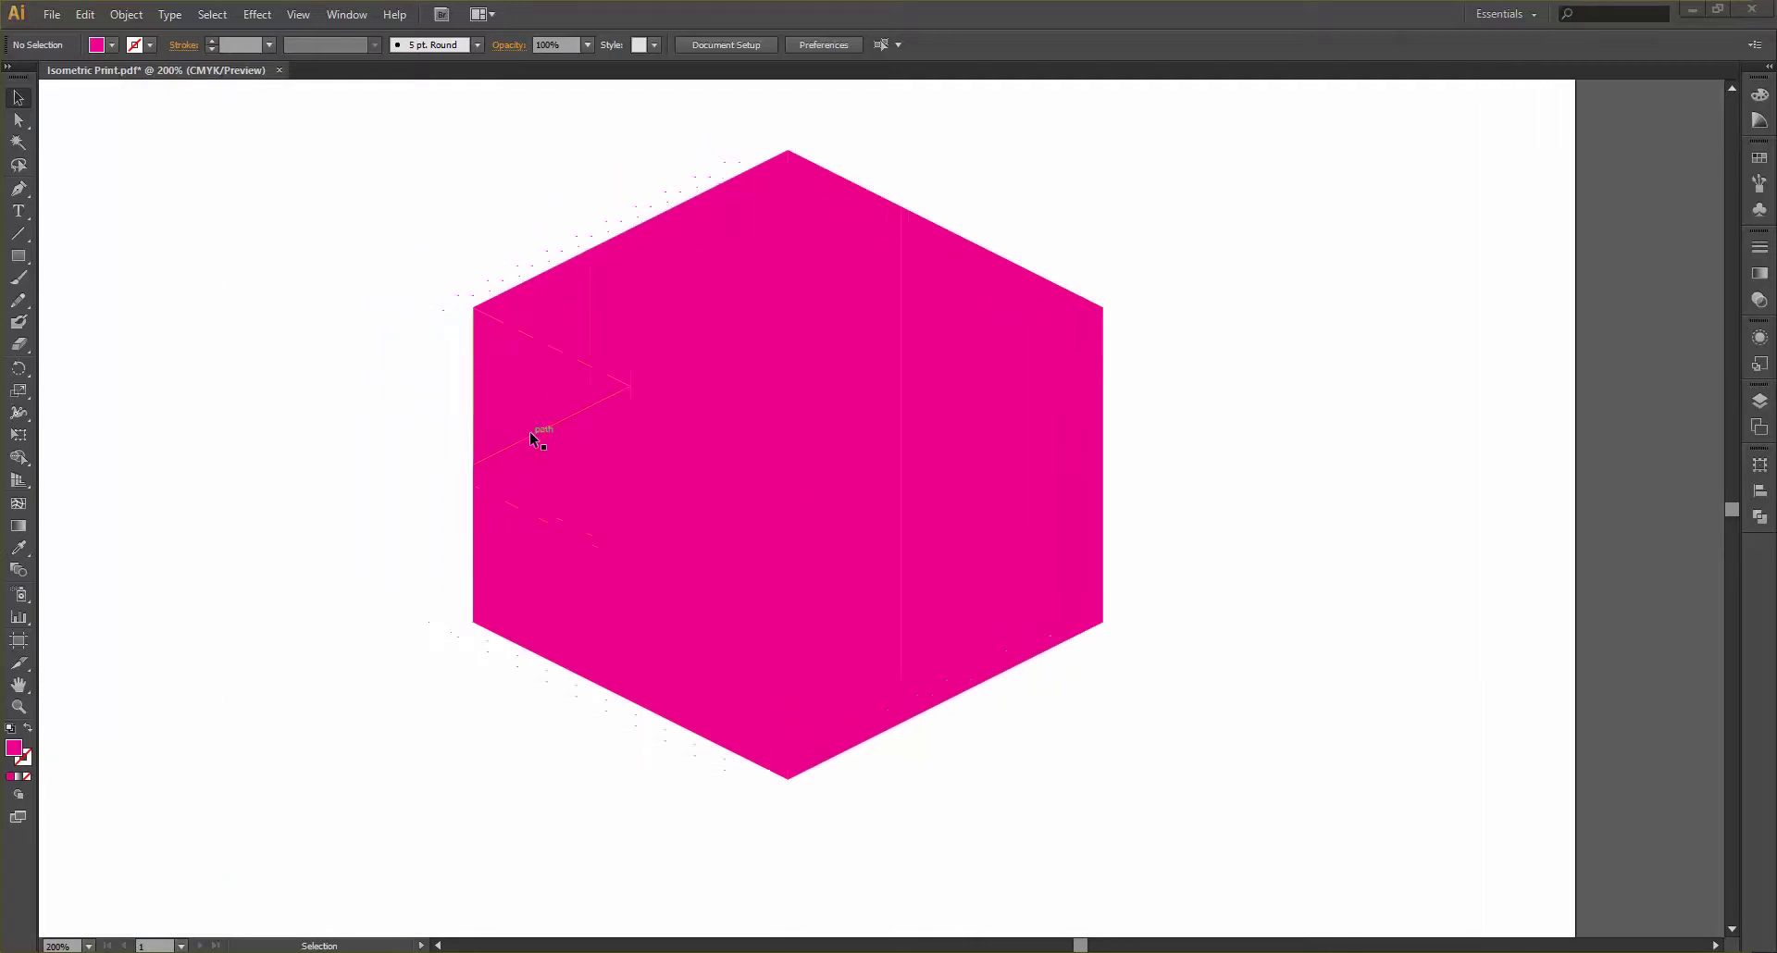
scroll(528, 432, "down", 2)
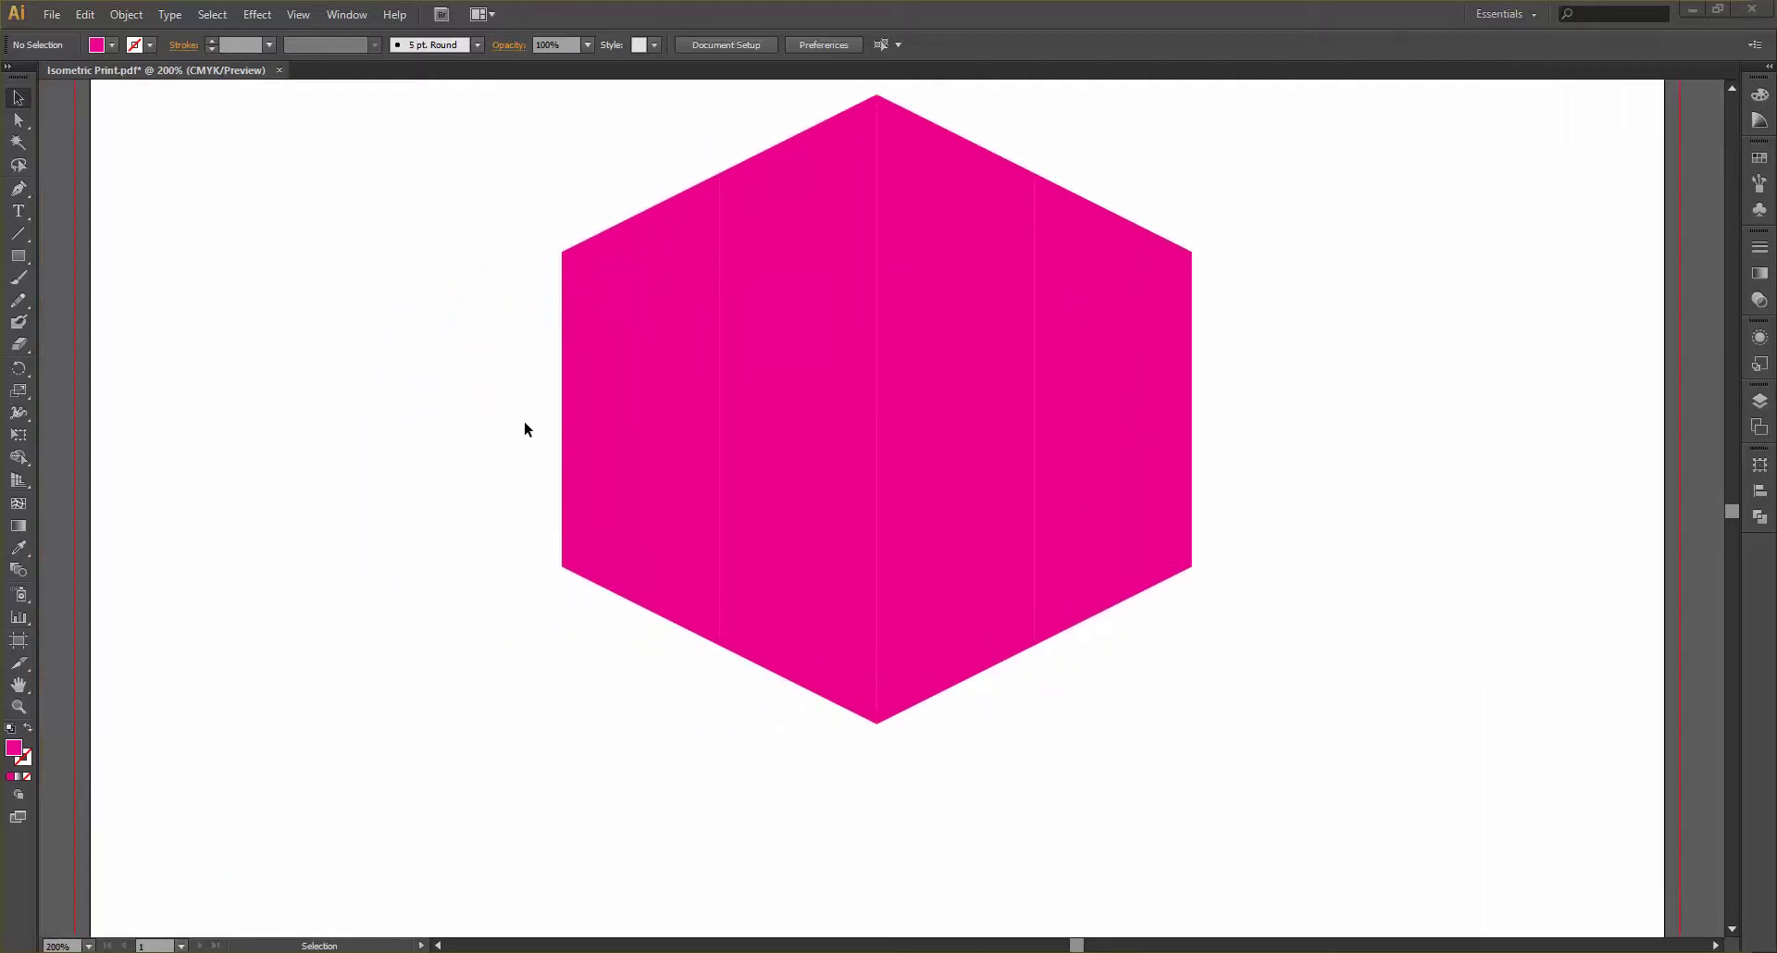
scroll(525, 428, "down", 2)
scroll(522, 418, "left", 8)
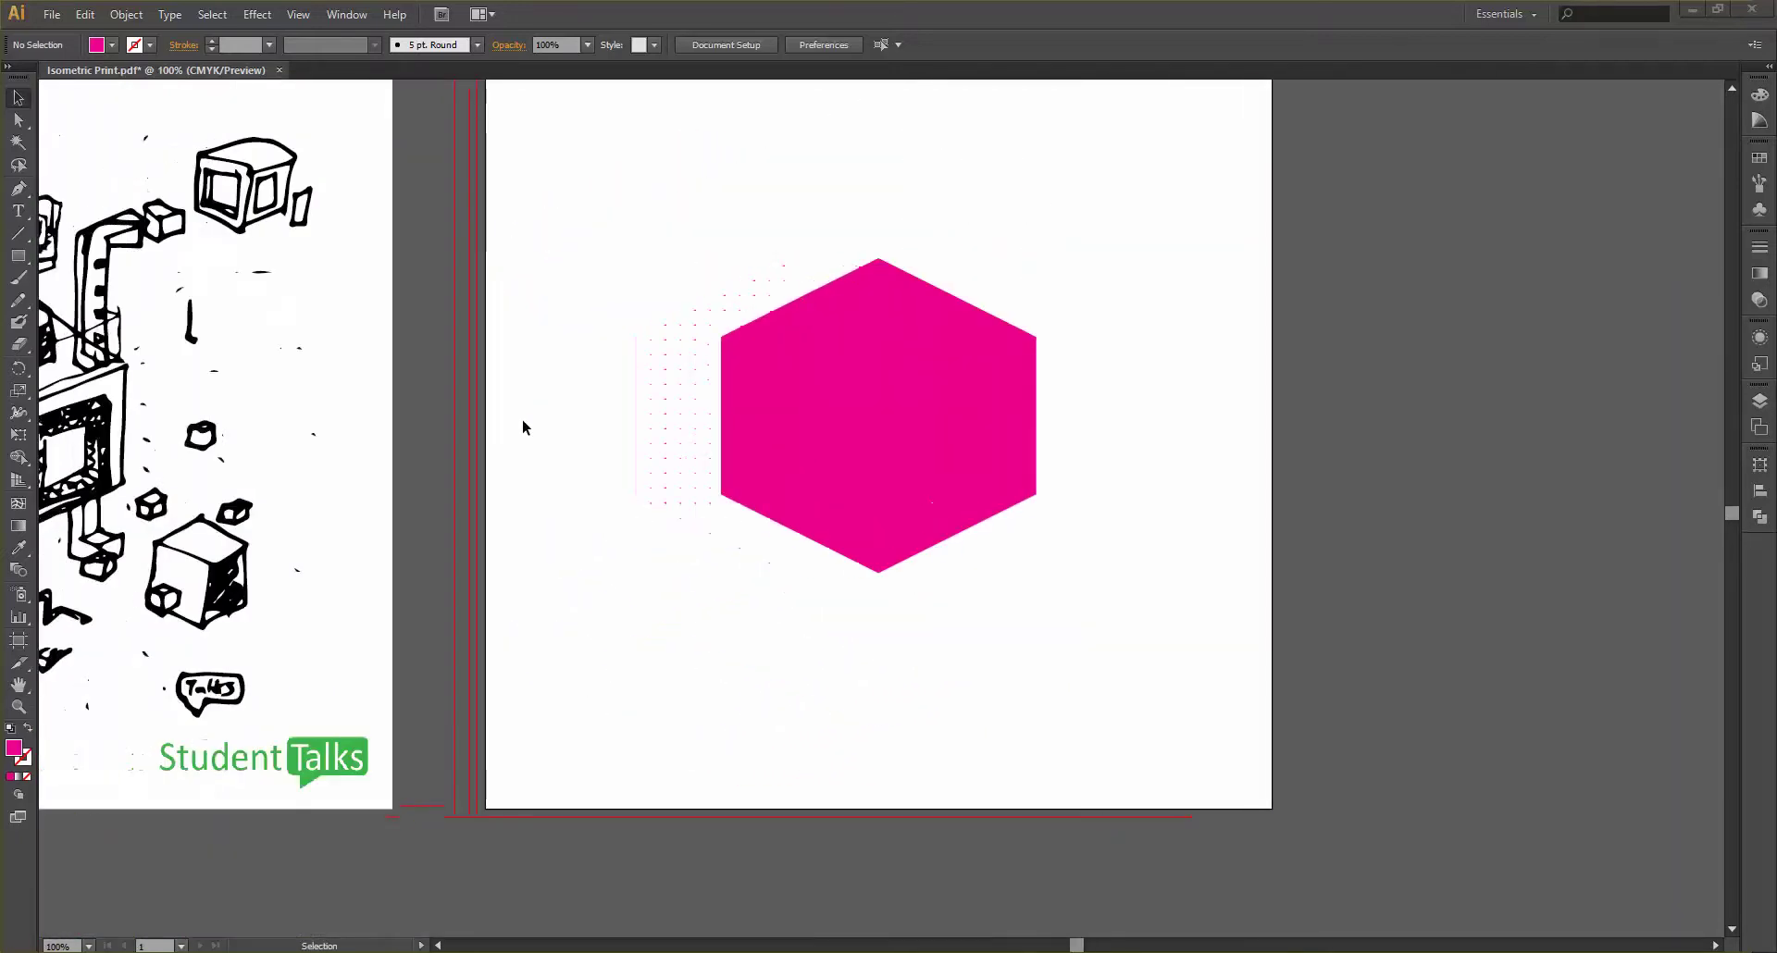
scroll(875, 413, "up", 3)
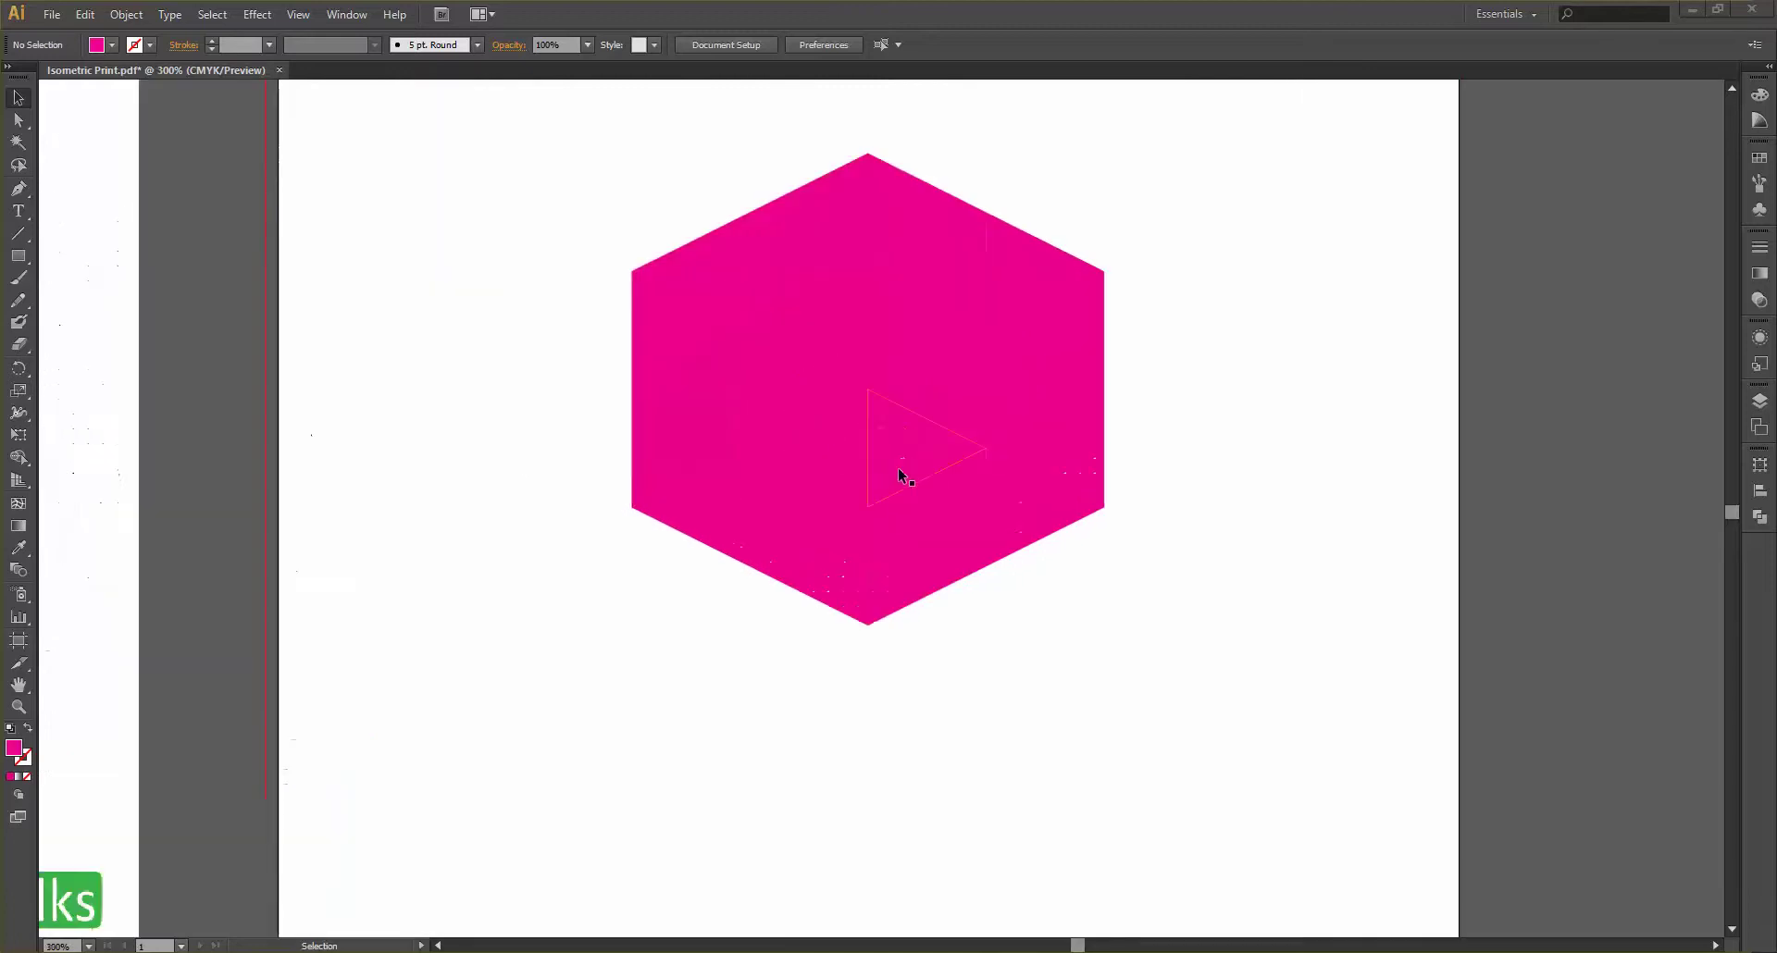
scroll(818, 426, "up", 2)
scroll(857, 408, "up", 3)
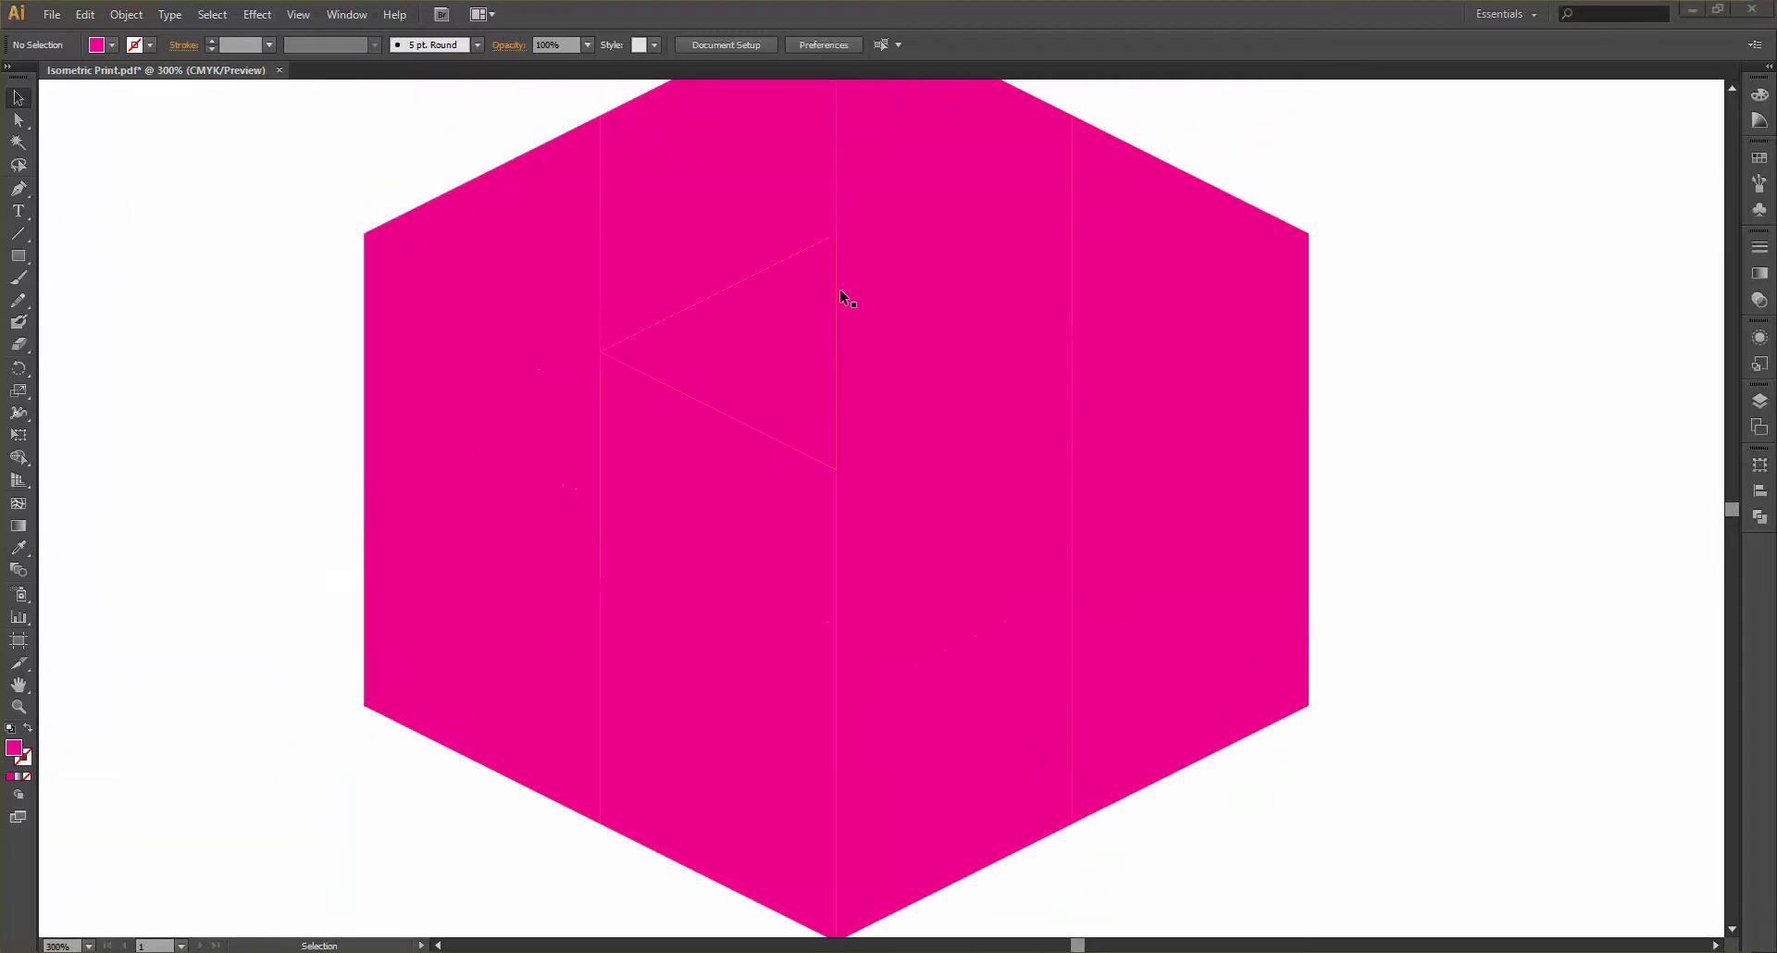
scroll(704, 353, "down", 2)
scroll(703, 346, "up", 2)
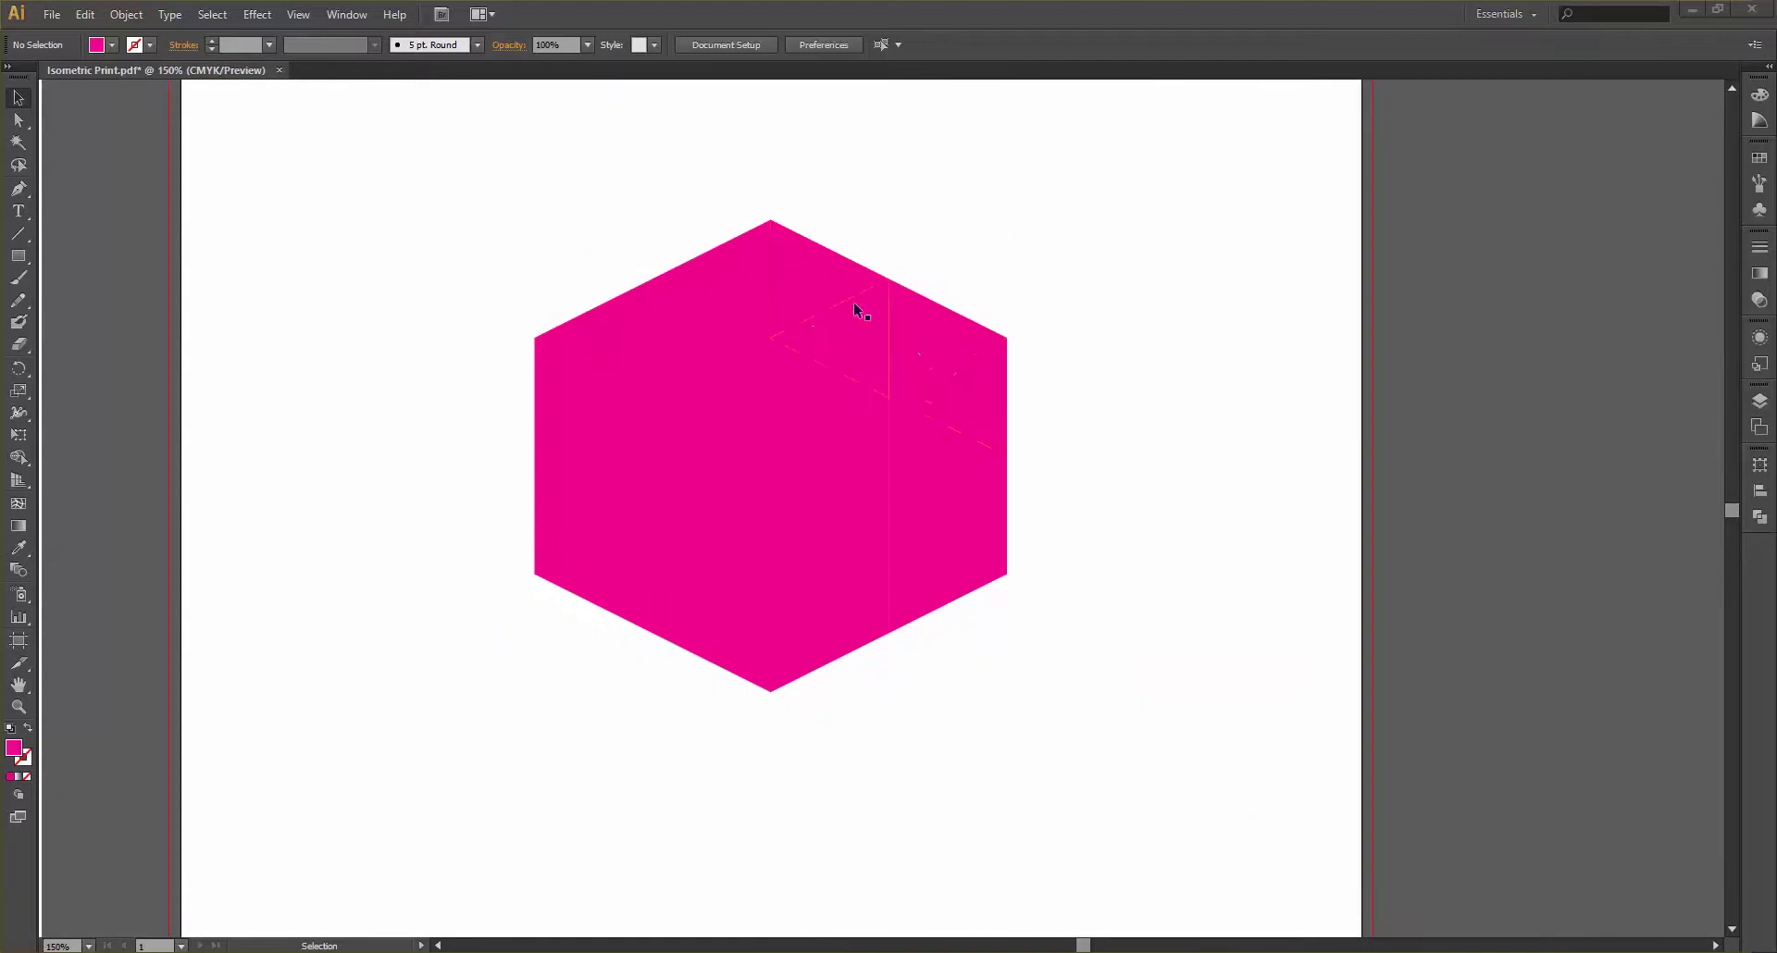
scroll(663, 368, "up", 6)
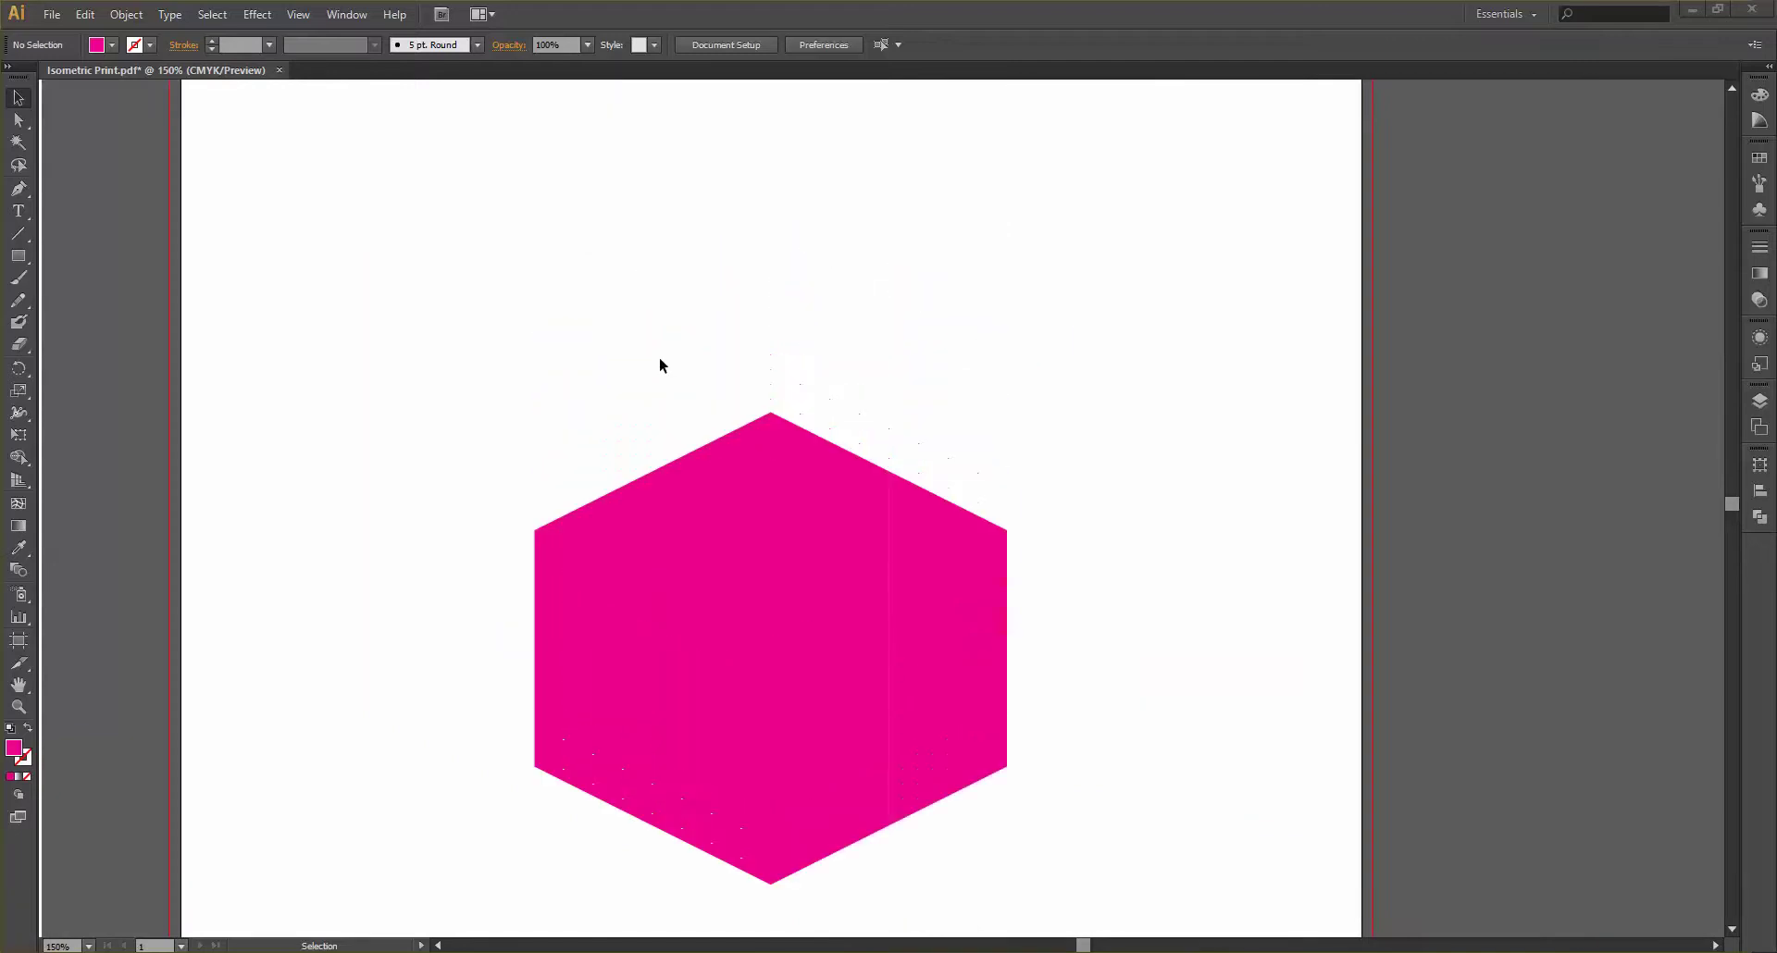
scroll(659, 357, "up", 1)
scroll(659, 357, "down", 1)
scroll(659, 358, "up", 2)
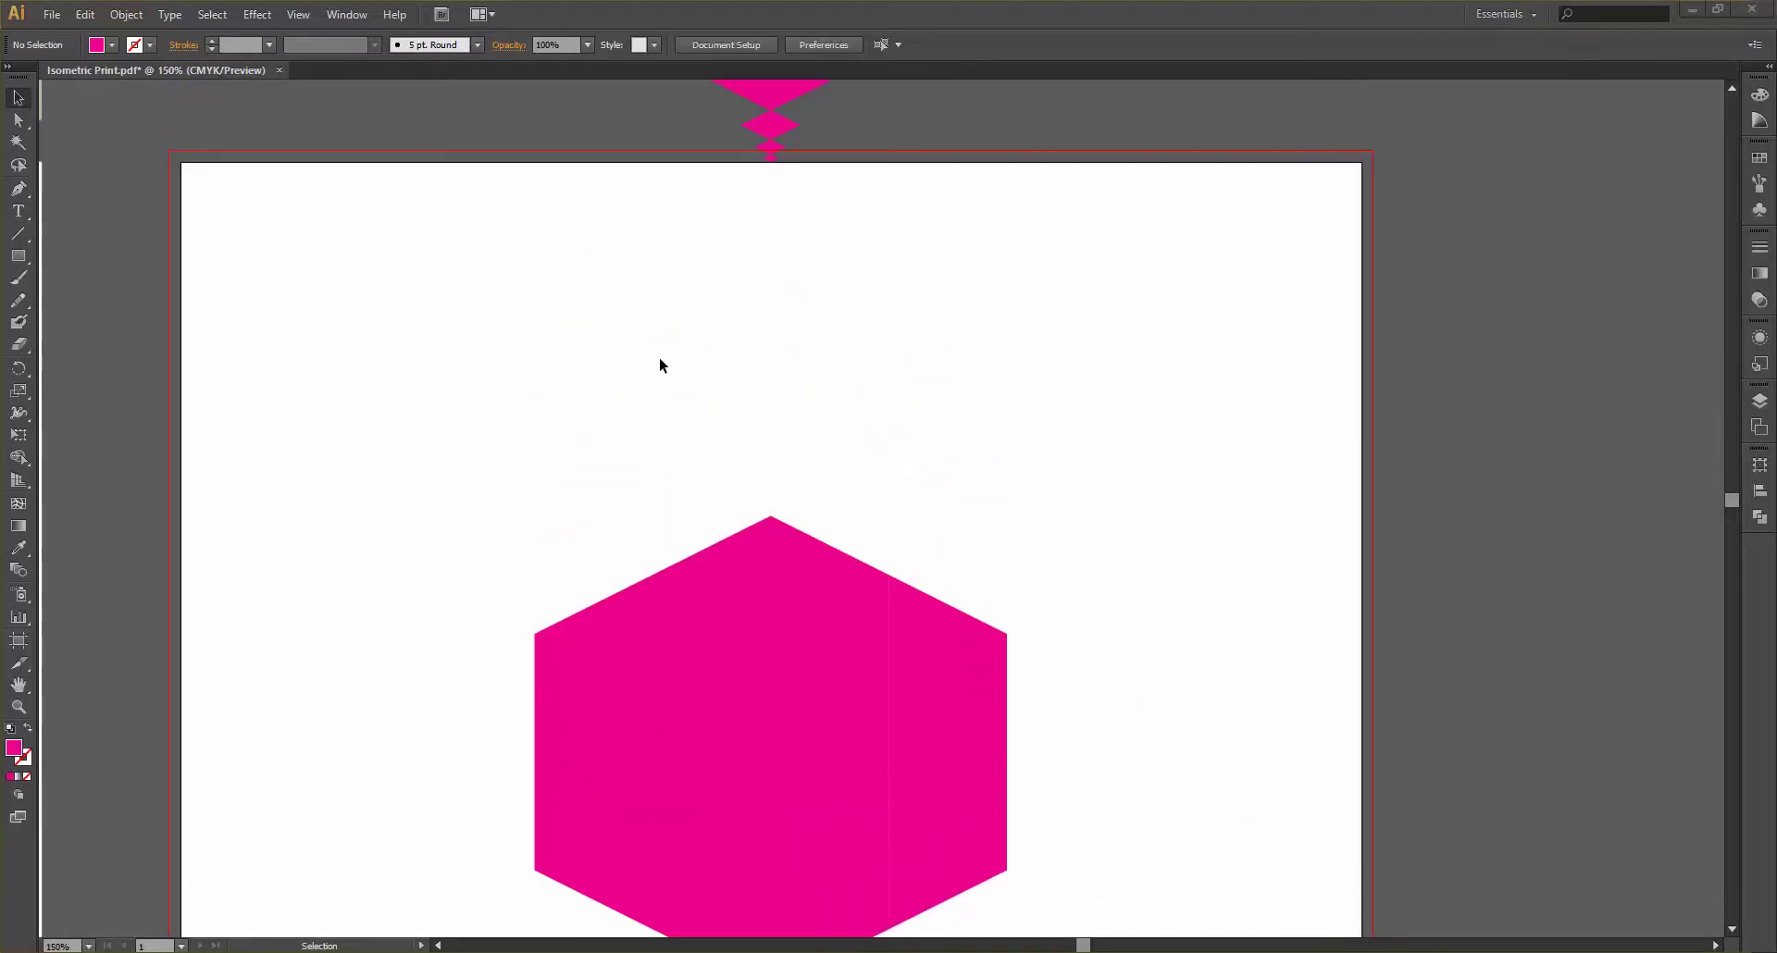
scroll(659, 357, "down", 3)
scroll(659, 358, "down", 3)
scroll(659, 357, "up", 3)
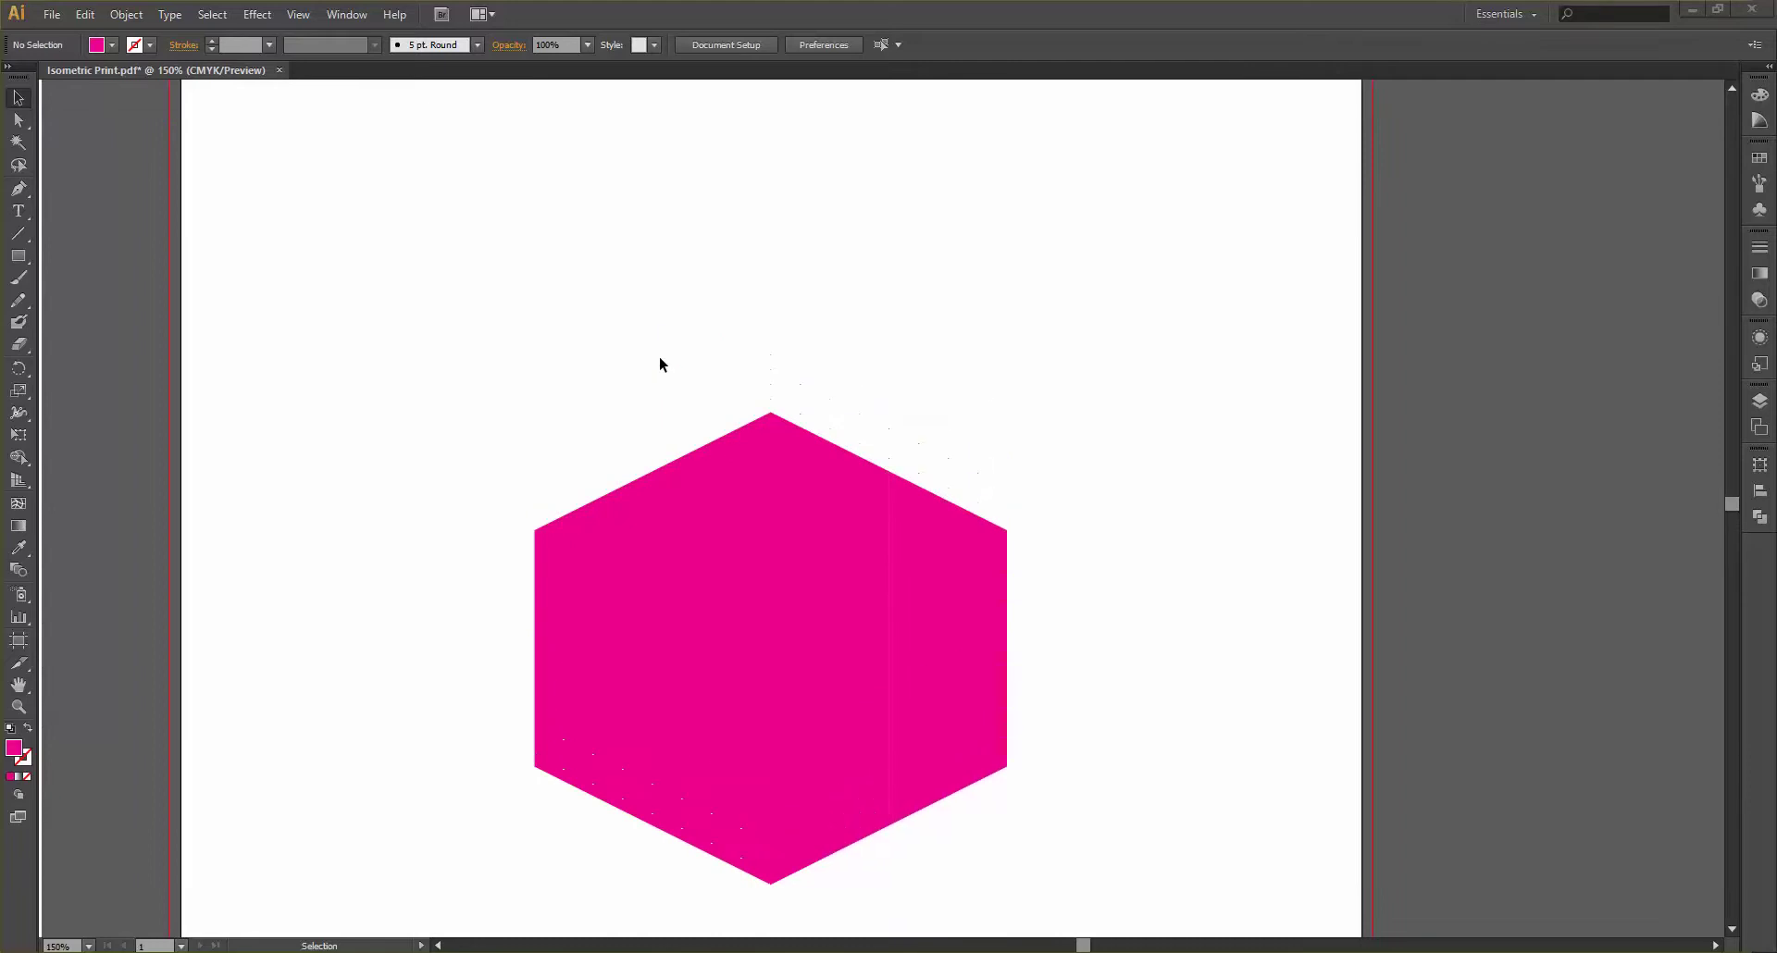
scroll(763, 548, "down", 1)
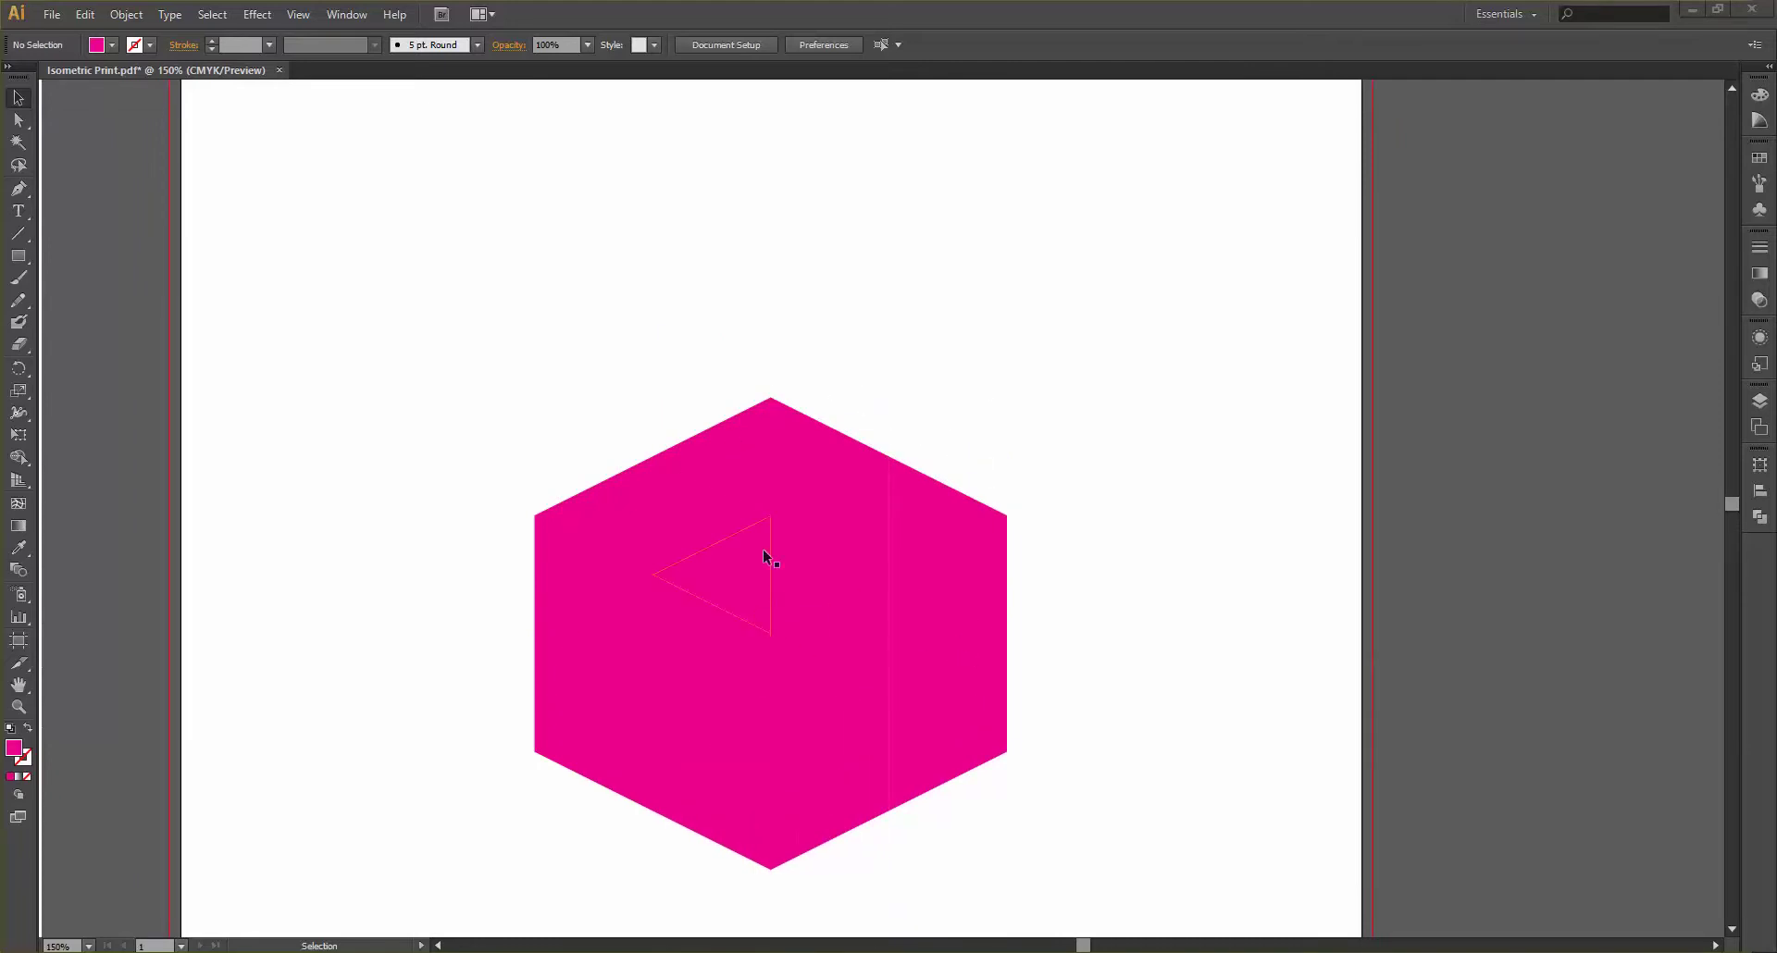
Examine the column of shrinking magenta diamonds above the artboard and the triangle halves that form them
scroll(754, 516, "up", 1)
scroll(732, 408, "up", 2)
scroll(731, 408, "down", 1)
scroll(732, 408, "up", 2)
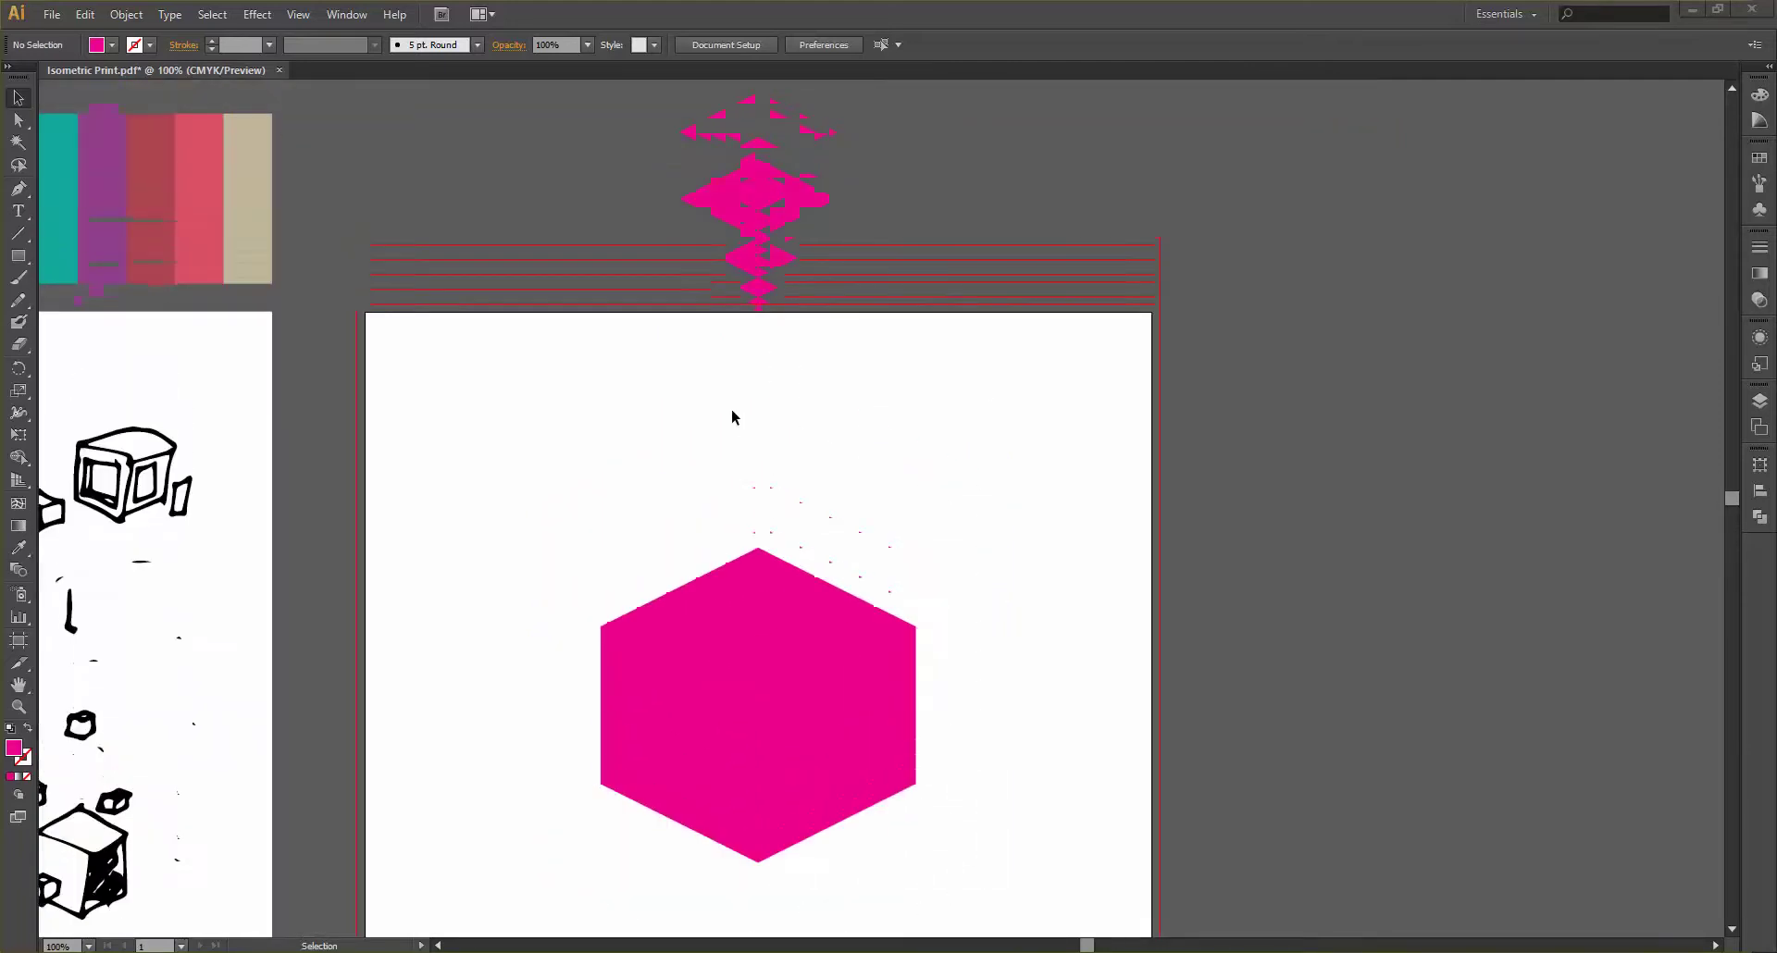
scroll(731, 409, "up", 2)
scroll(732, 408, "down", 2)
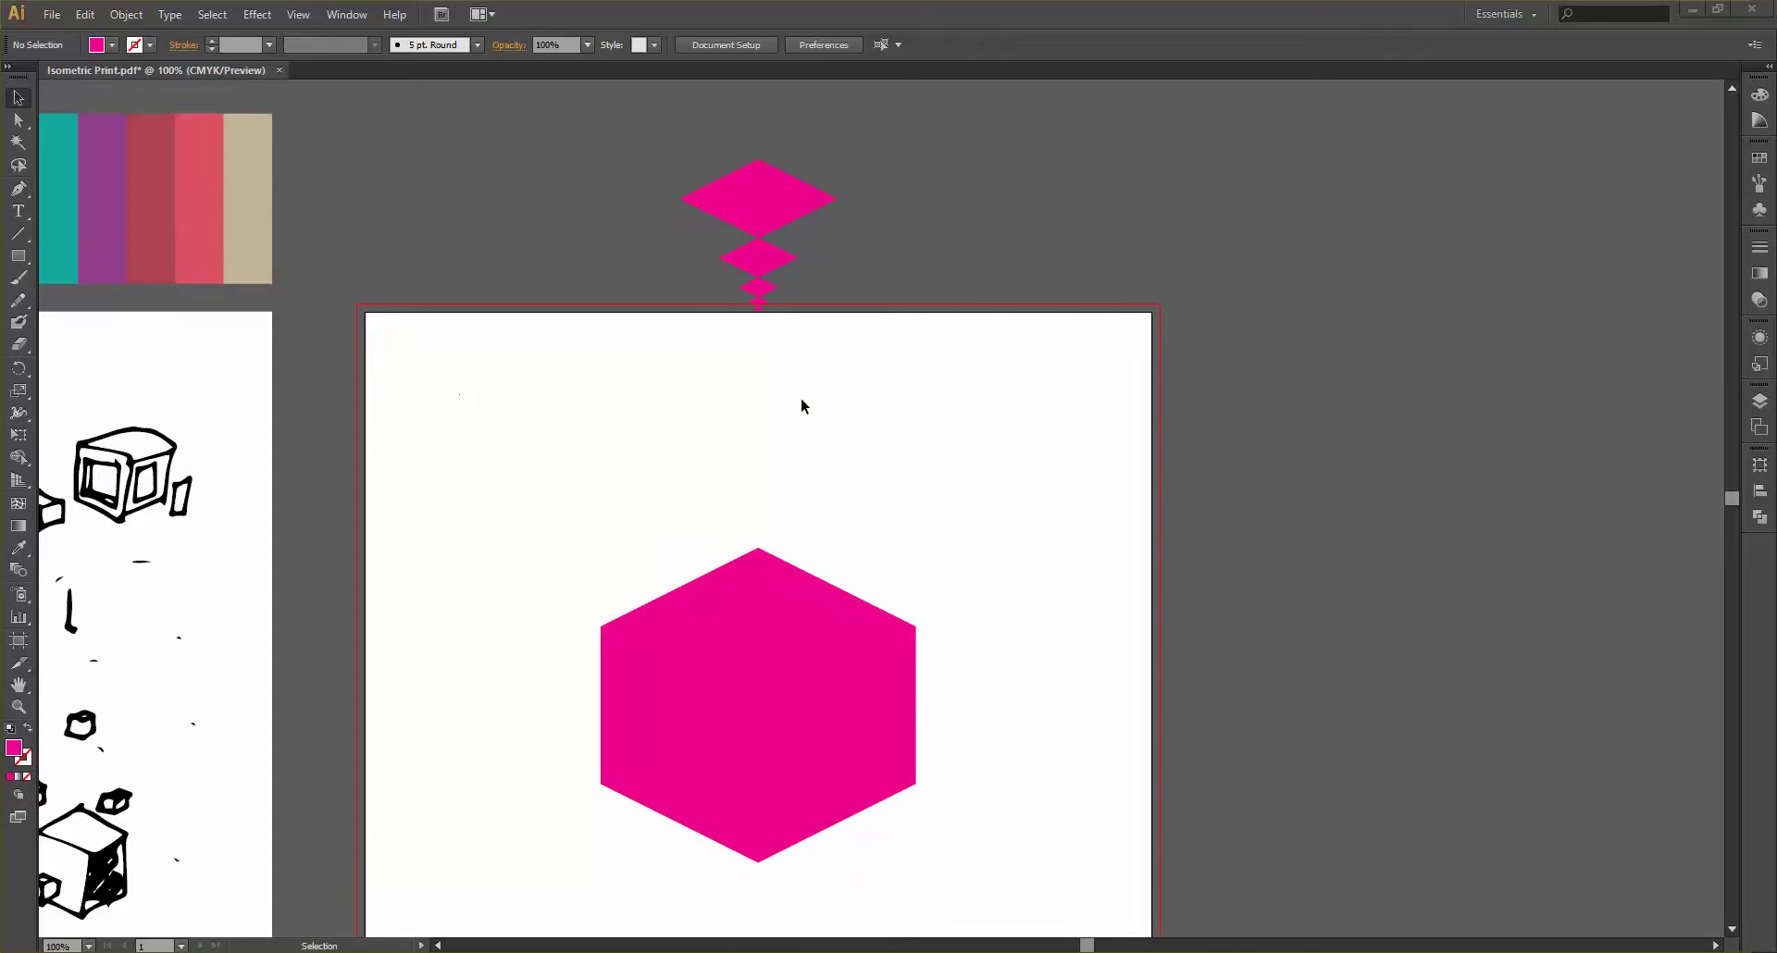
scroll(802, 400, "up", 2)
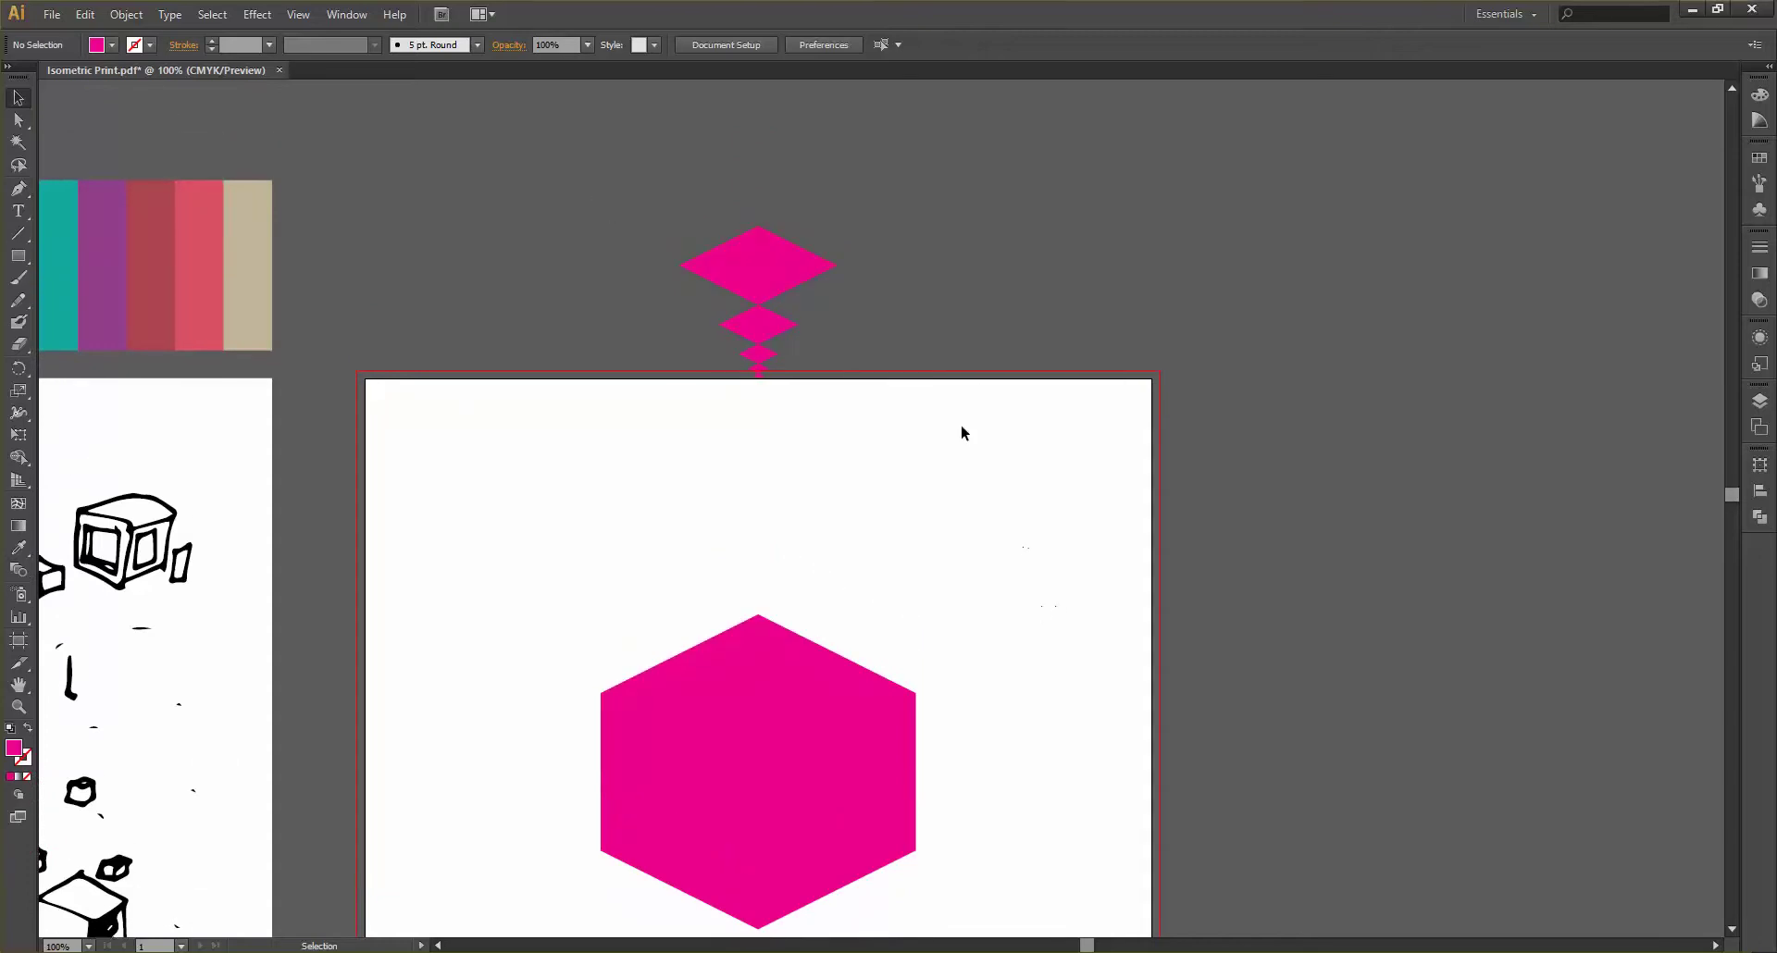
left_click_drag(930, 423, 528, 170)
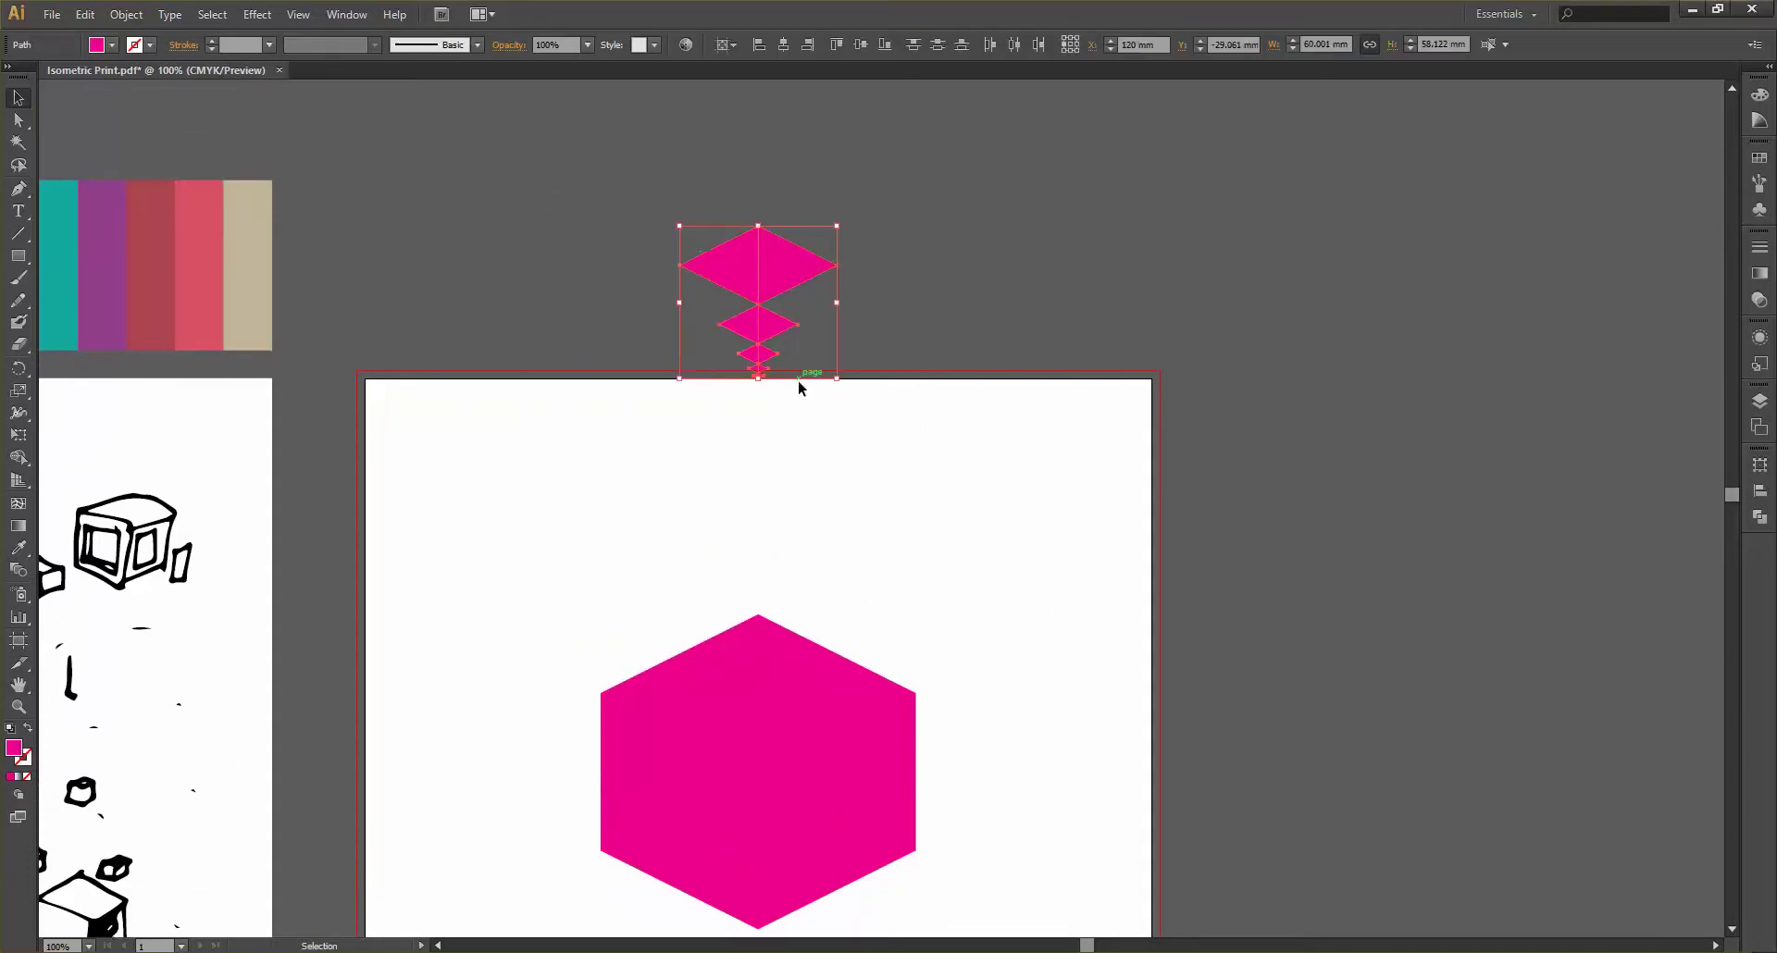
scroll(768, 333, "up", 3)
scroll(839, 265, "up", 2)
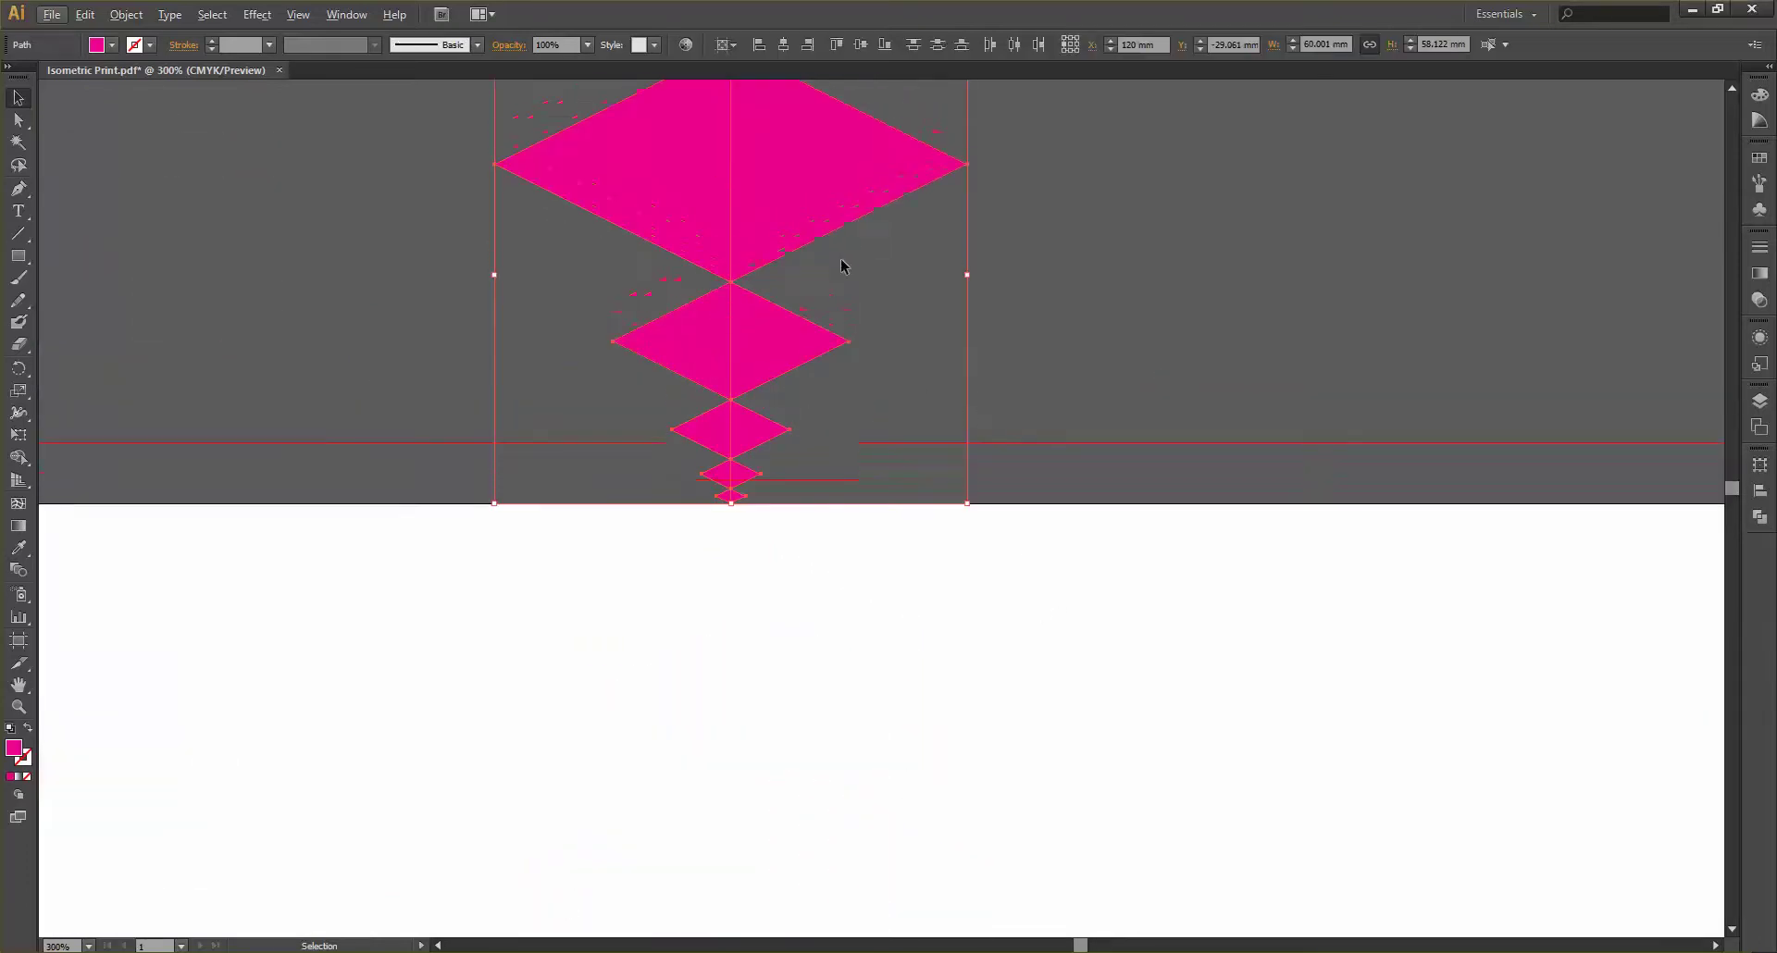
left_click(930, 339)
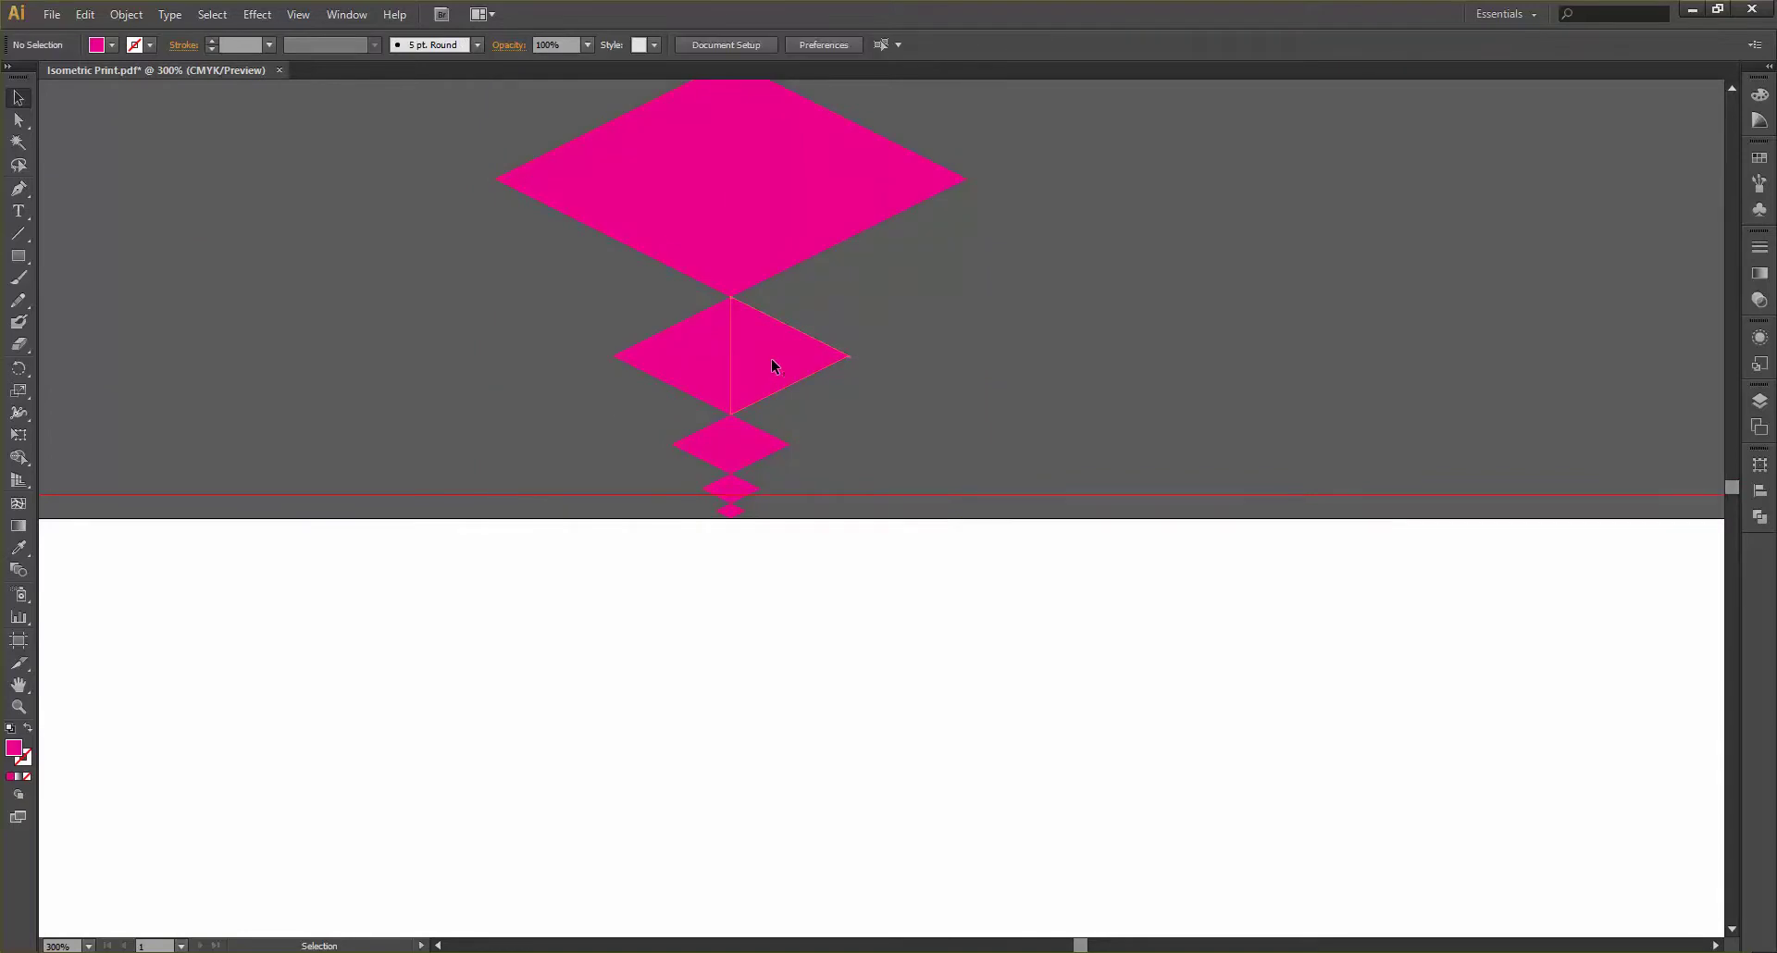
Copy the second diamond's right triangle twice over the largest diamond's right half, along its centre line, and fill both copies with the canvas grey
left_click_drag(770, 359, 776, 130)
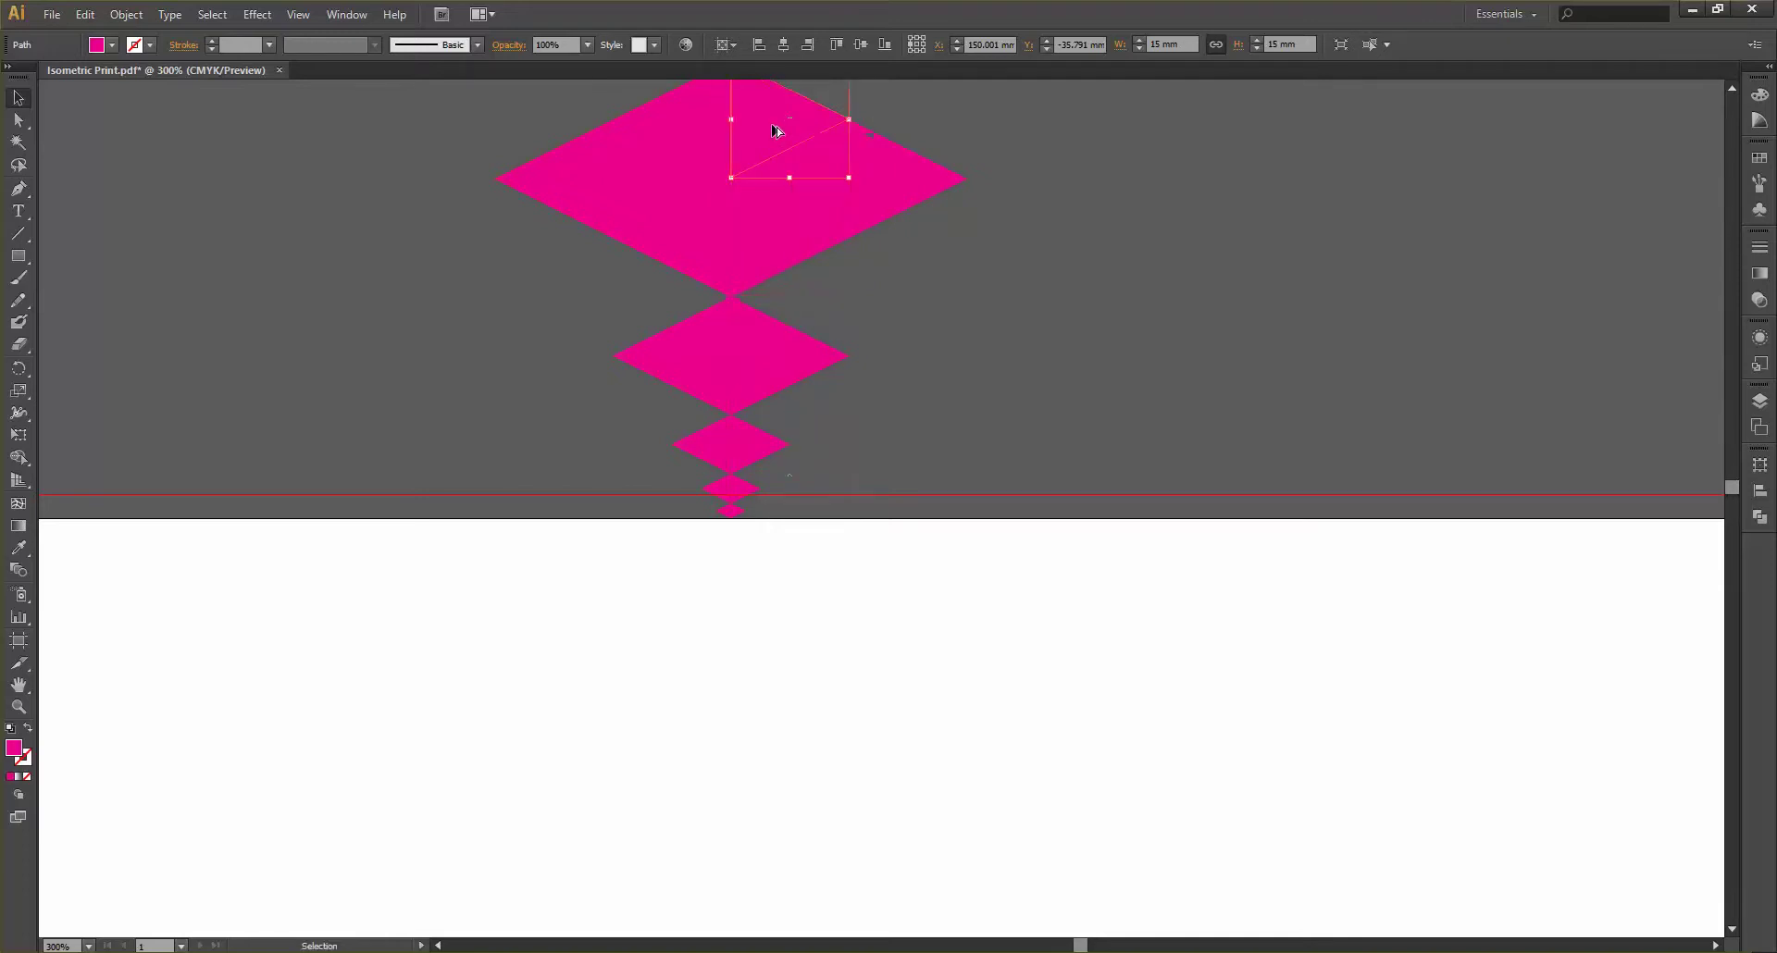
left_click(763, 246)
key("i")
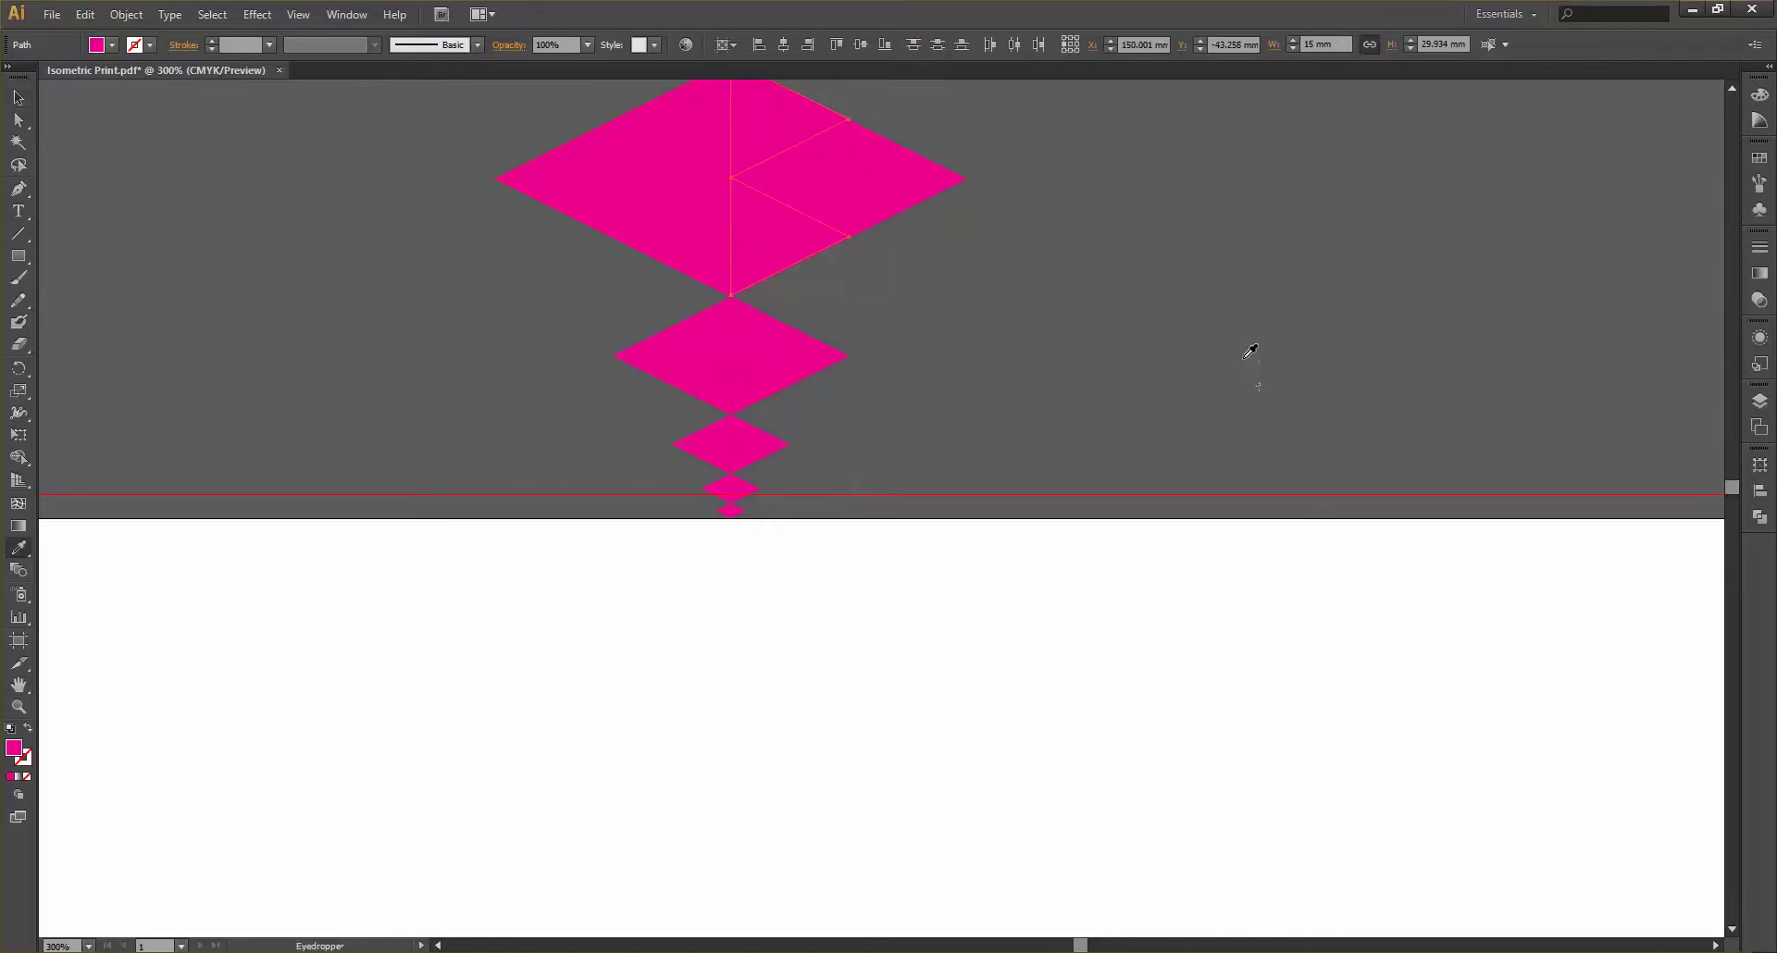
left_click(843, 213)
left_click(18, 97)
left_click(620, 257)
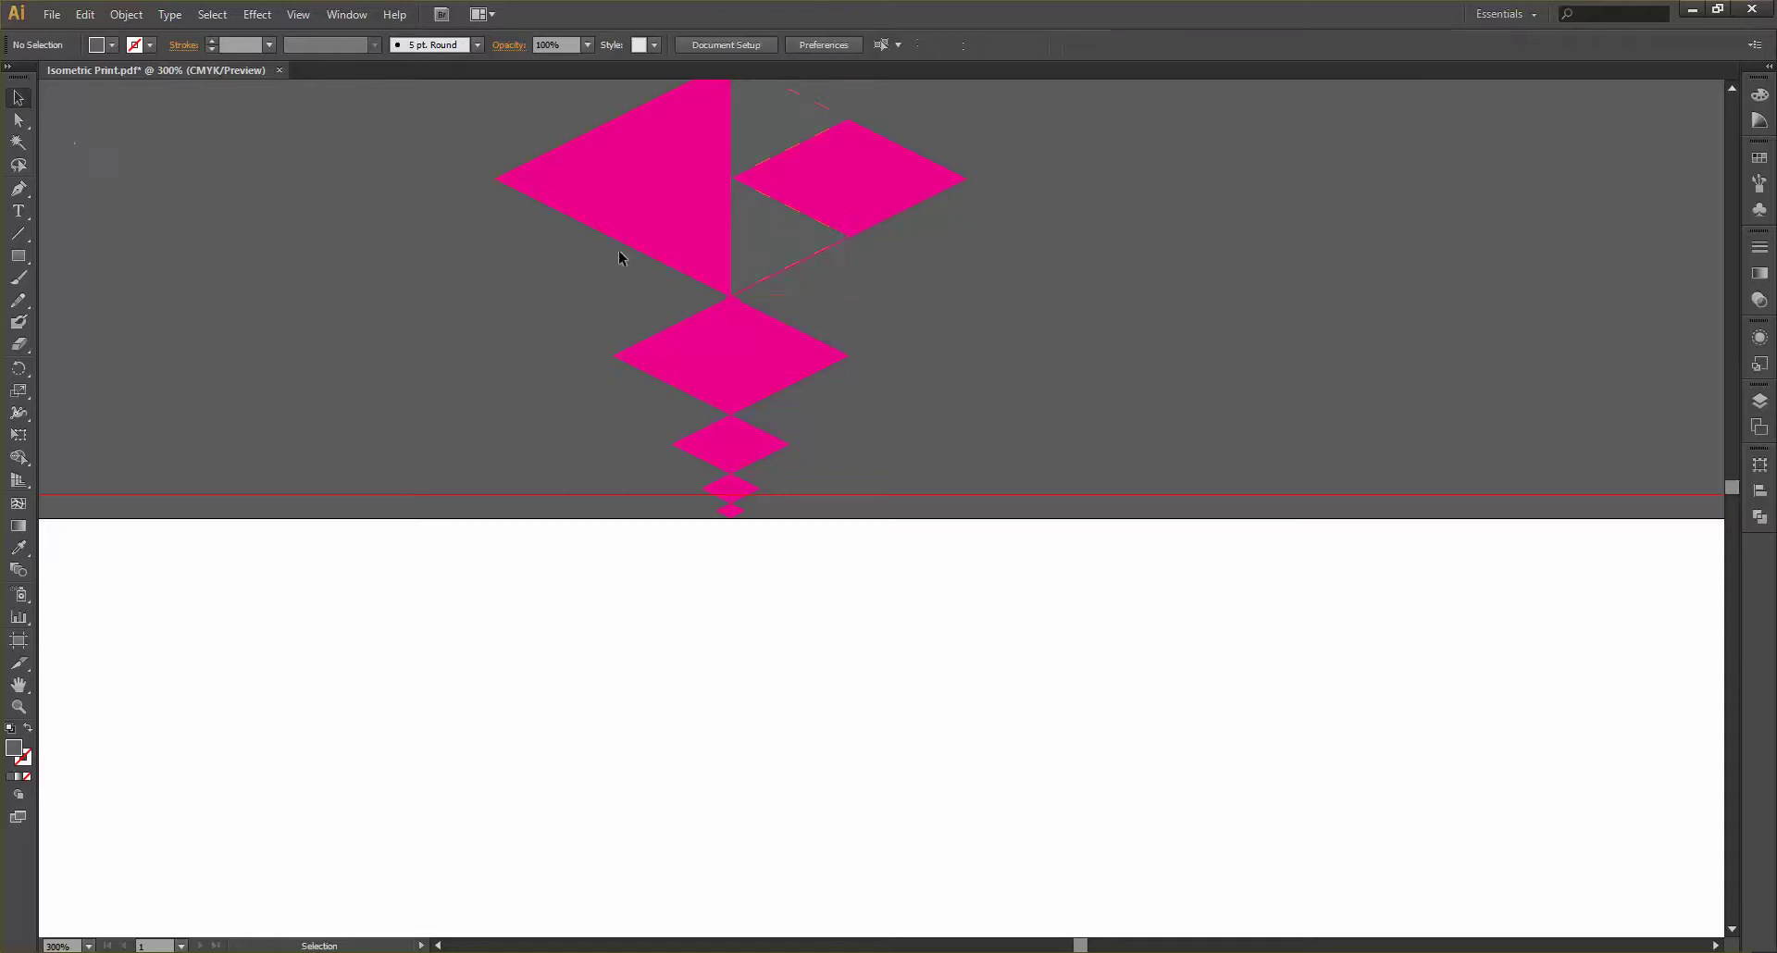
Copy a grey triangle over the largest diamond's right tip, leaving one small magenta triangle uncovered on that half
scroll(773, 250, "up", 2)
left_click_drag(765, 338, 890, 280)
left_click(850, 380)
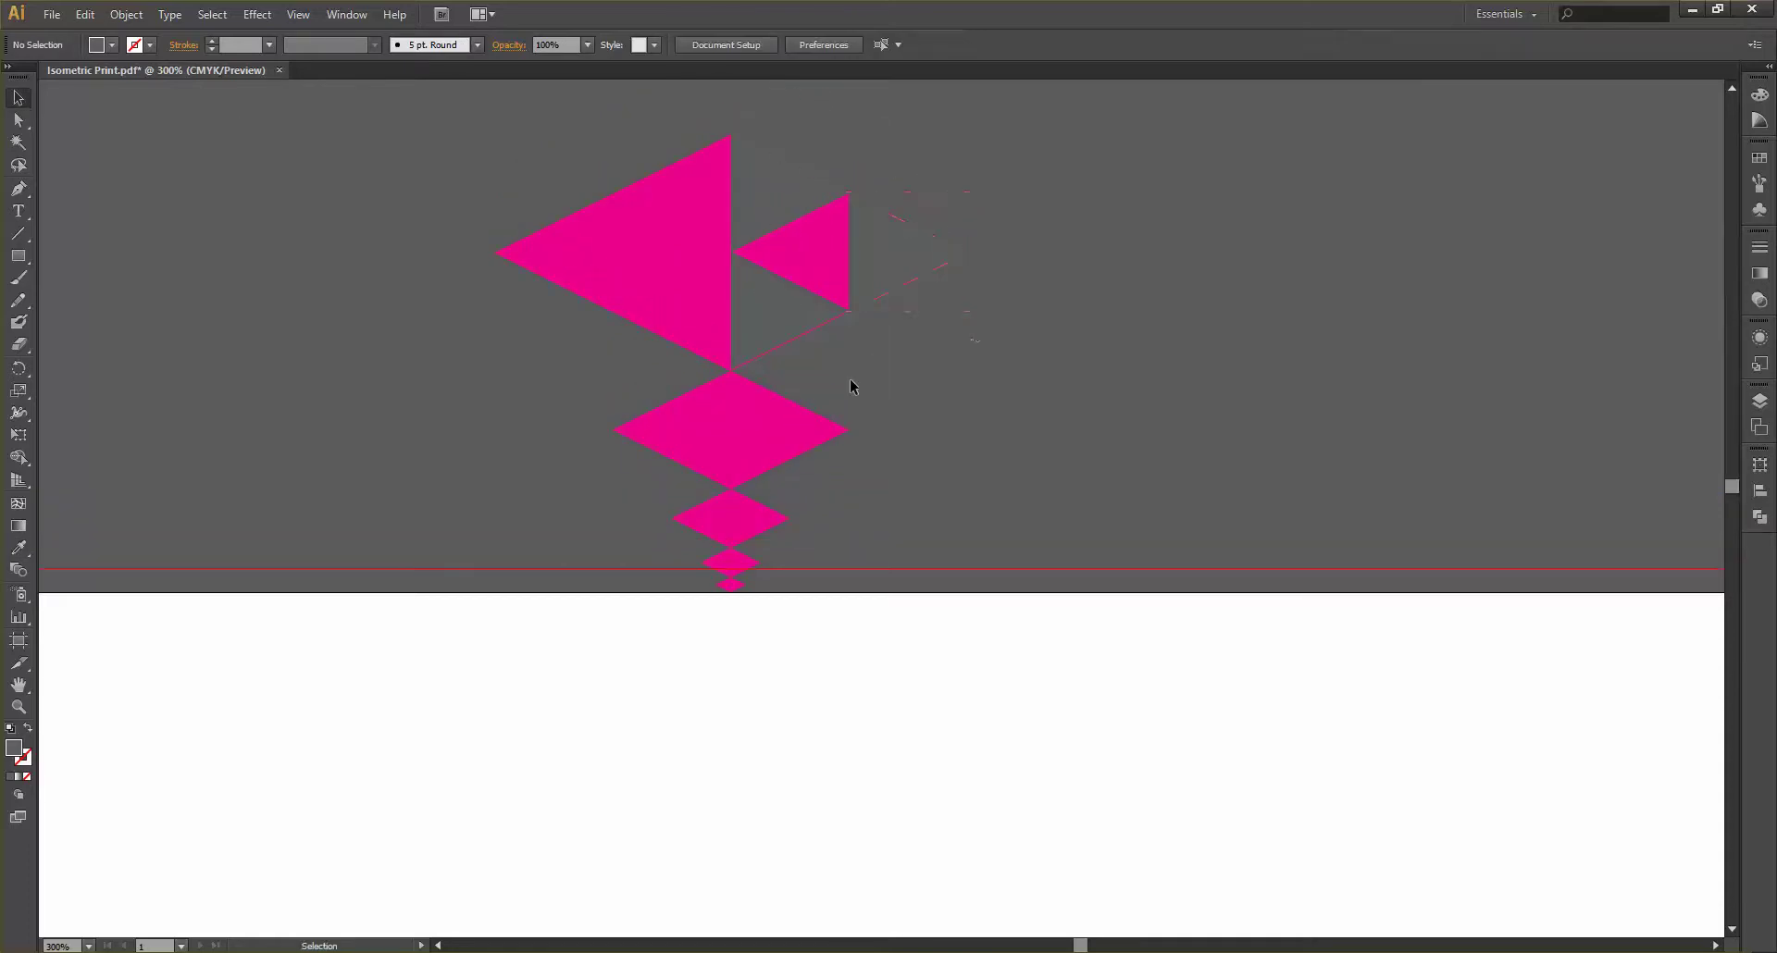
left_click_drag(789, 318, 789, 319)
left_click(572, 319)
Examine the hand-drawn isometric sketch and the colour swatches beside the hexagon artboard
scroll(572, 319, "down", 4)
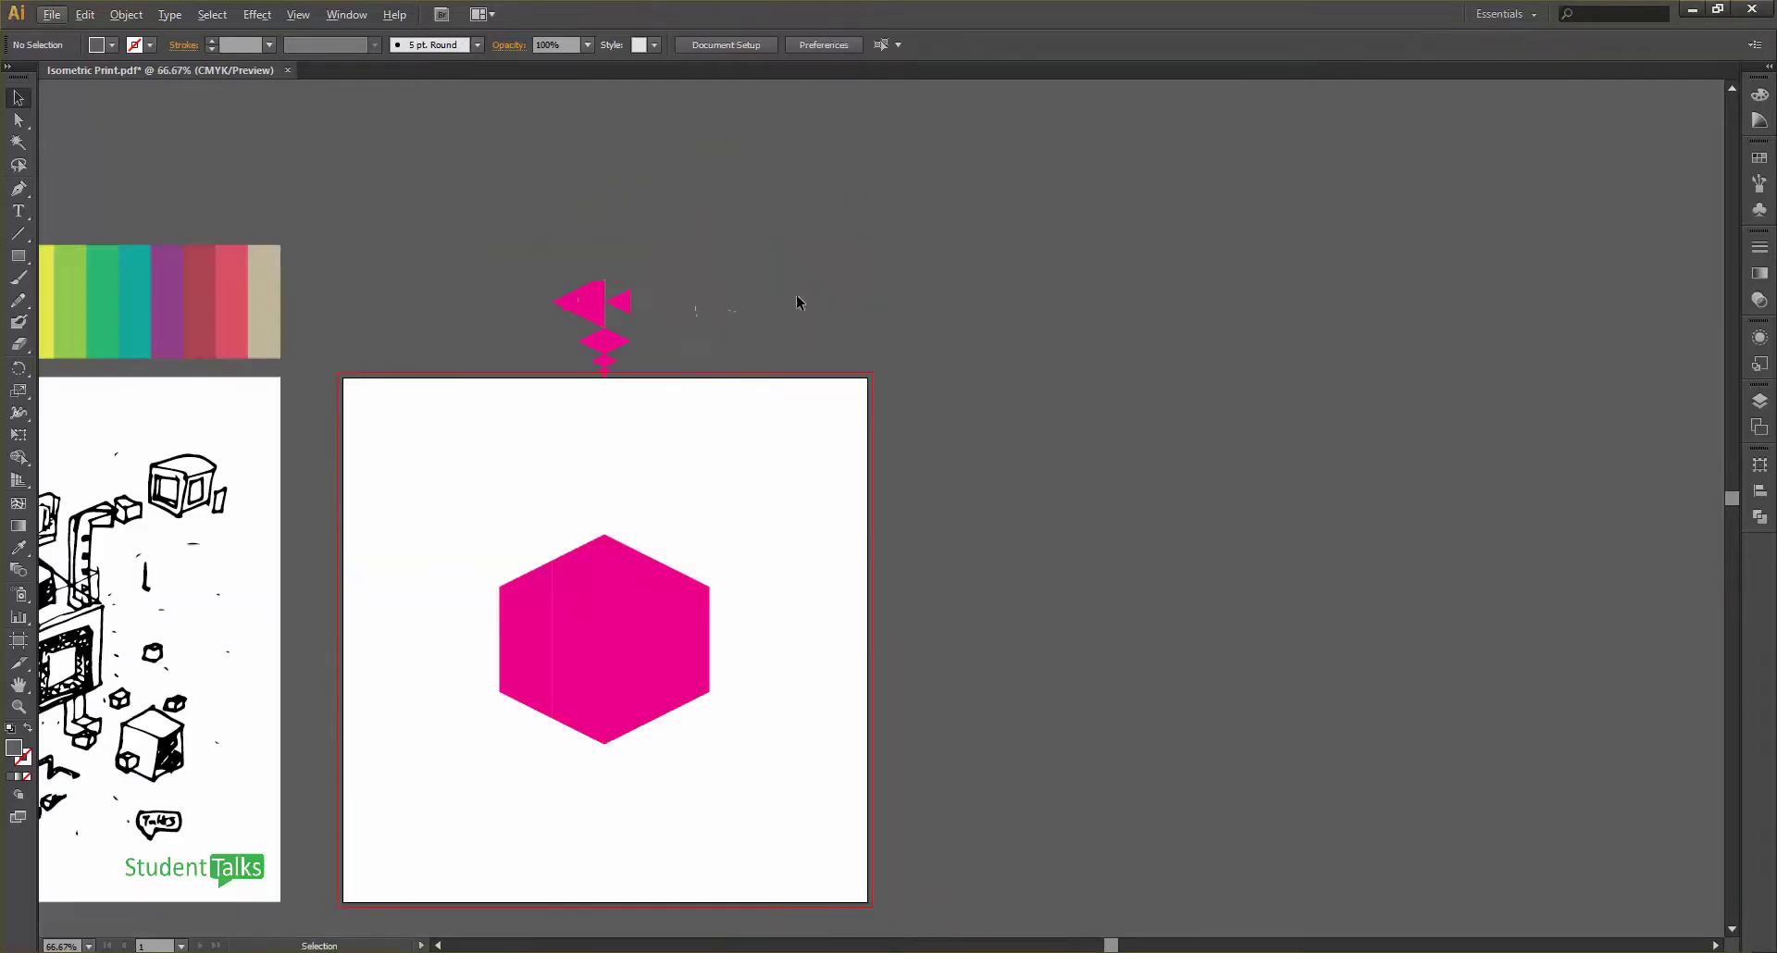
scroll(492, 416, "left", 5)
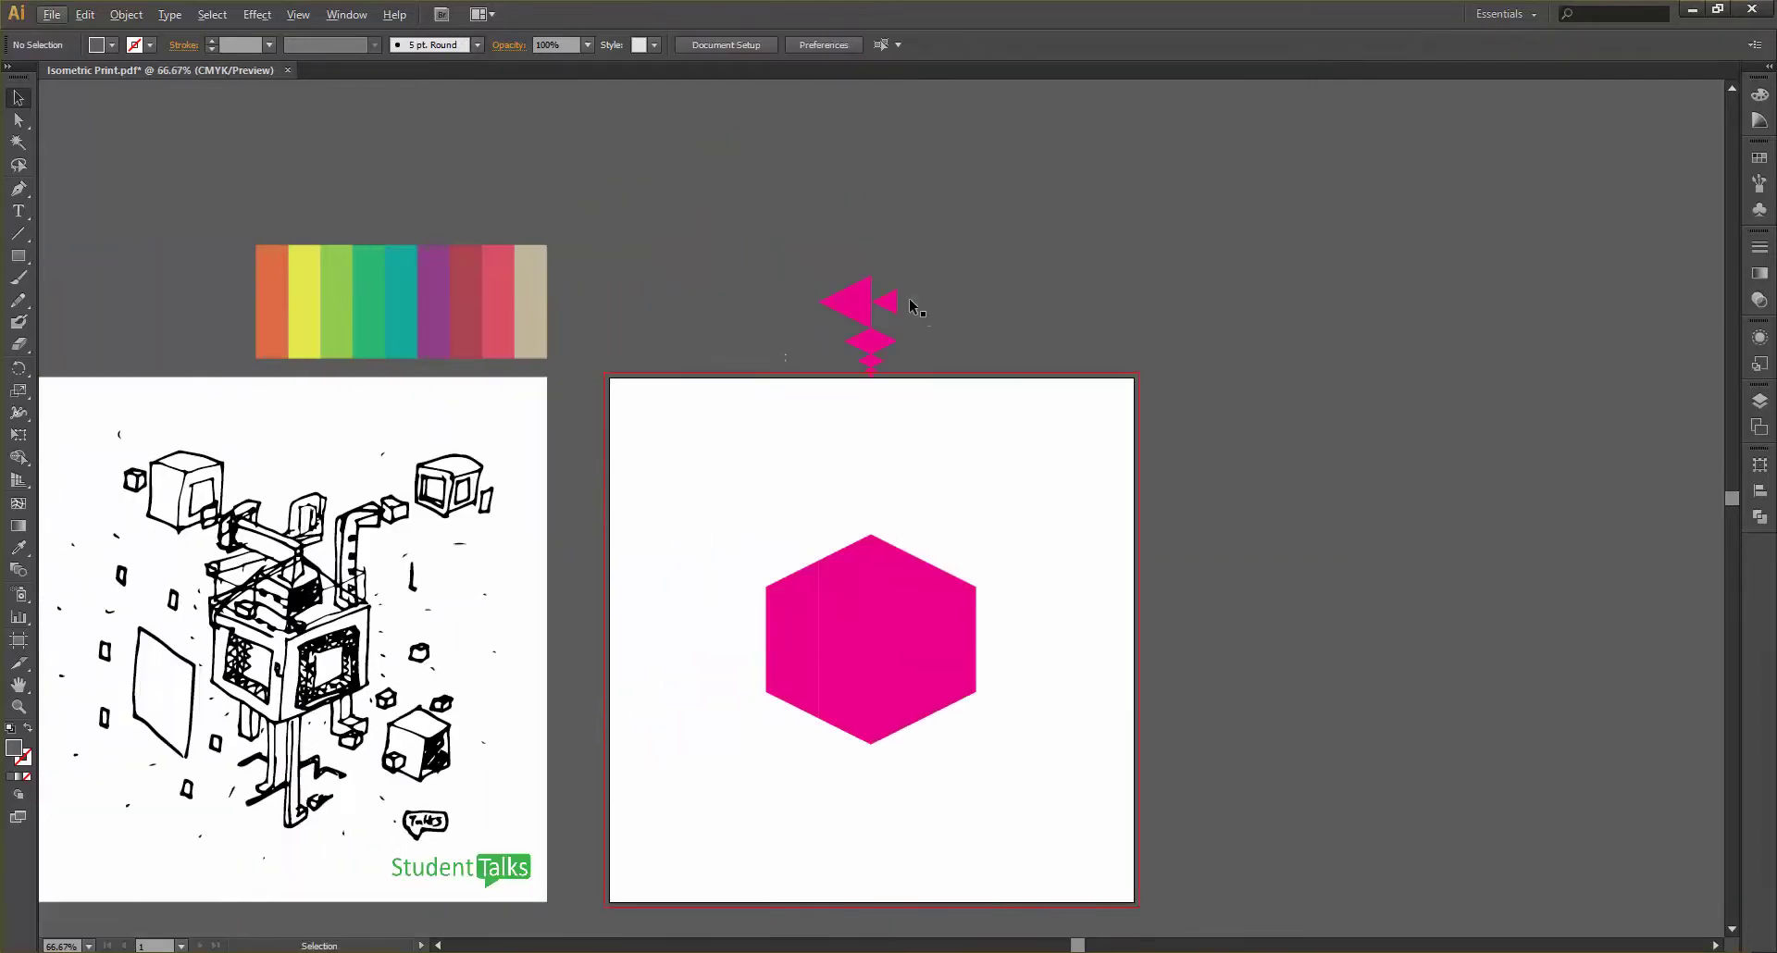
scroll(910, 305, "up", 3)
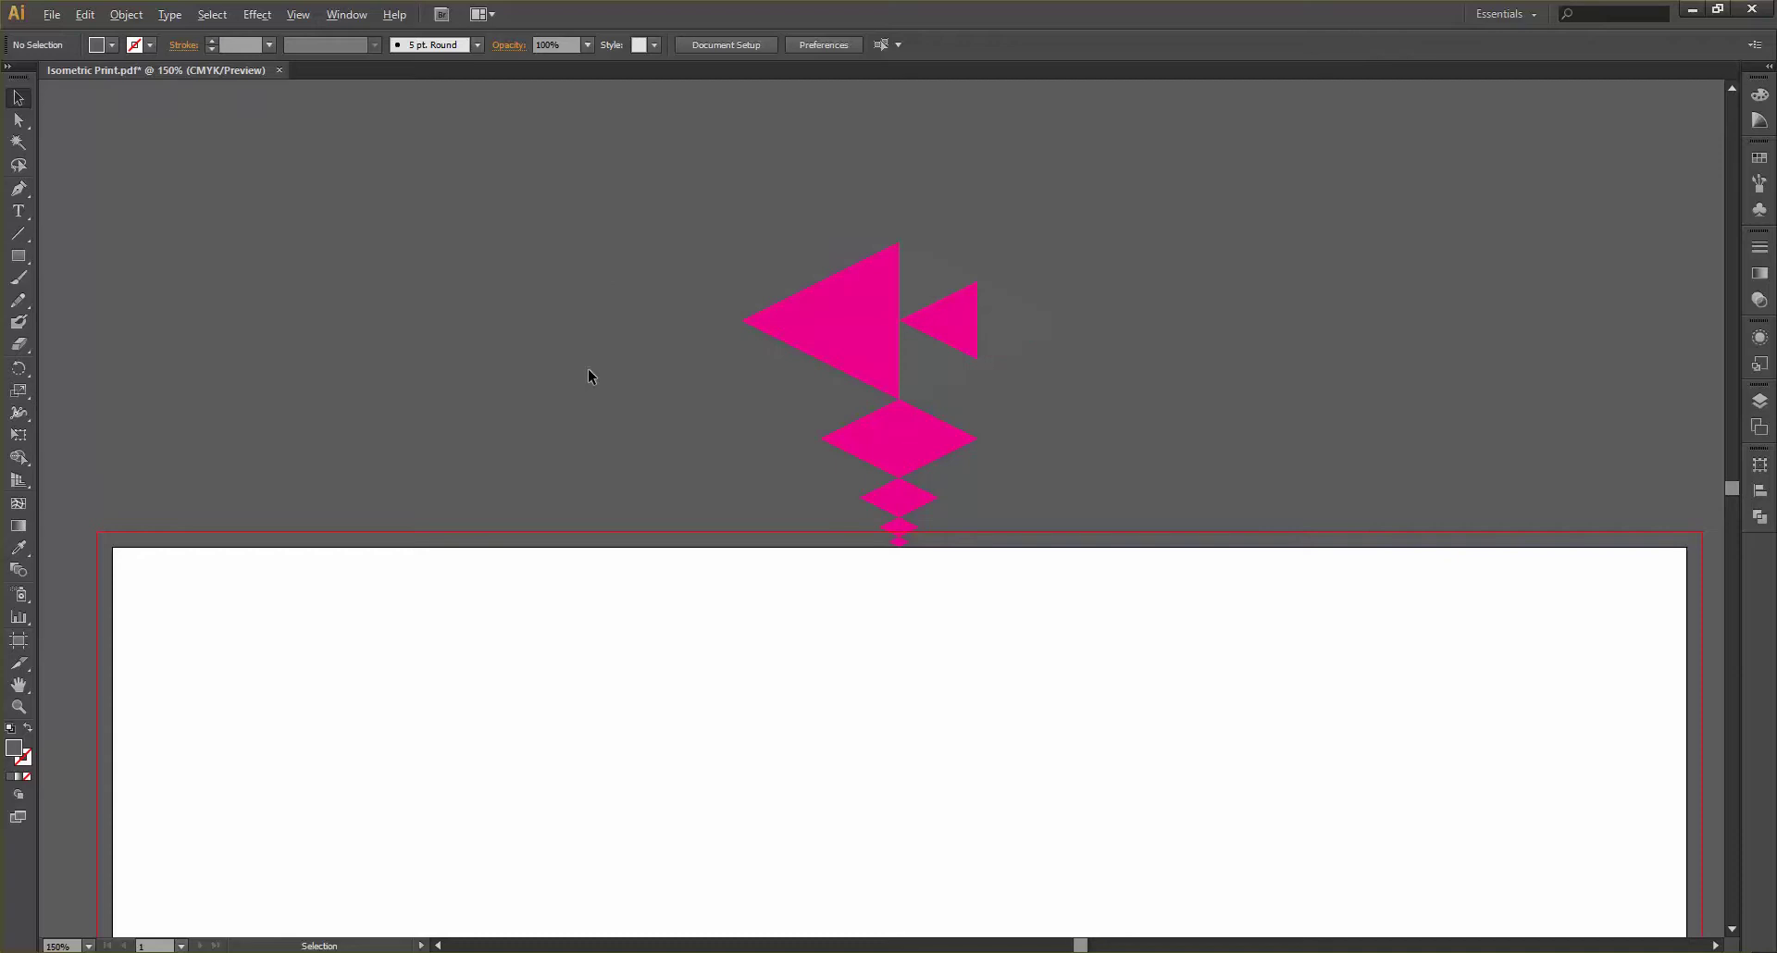
scroll(590, 375, "down", 1)
scroll(590, 375, "left", 1)
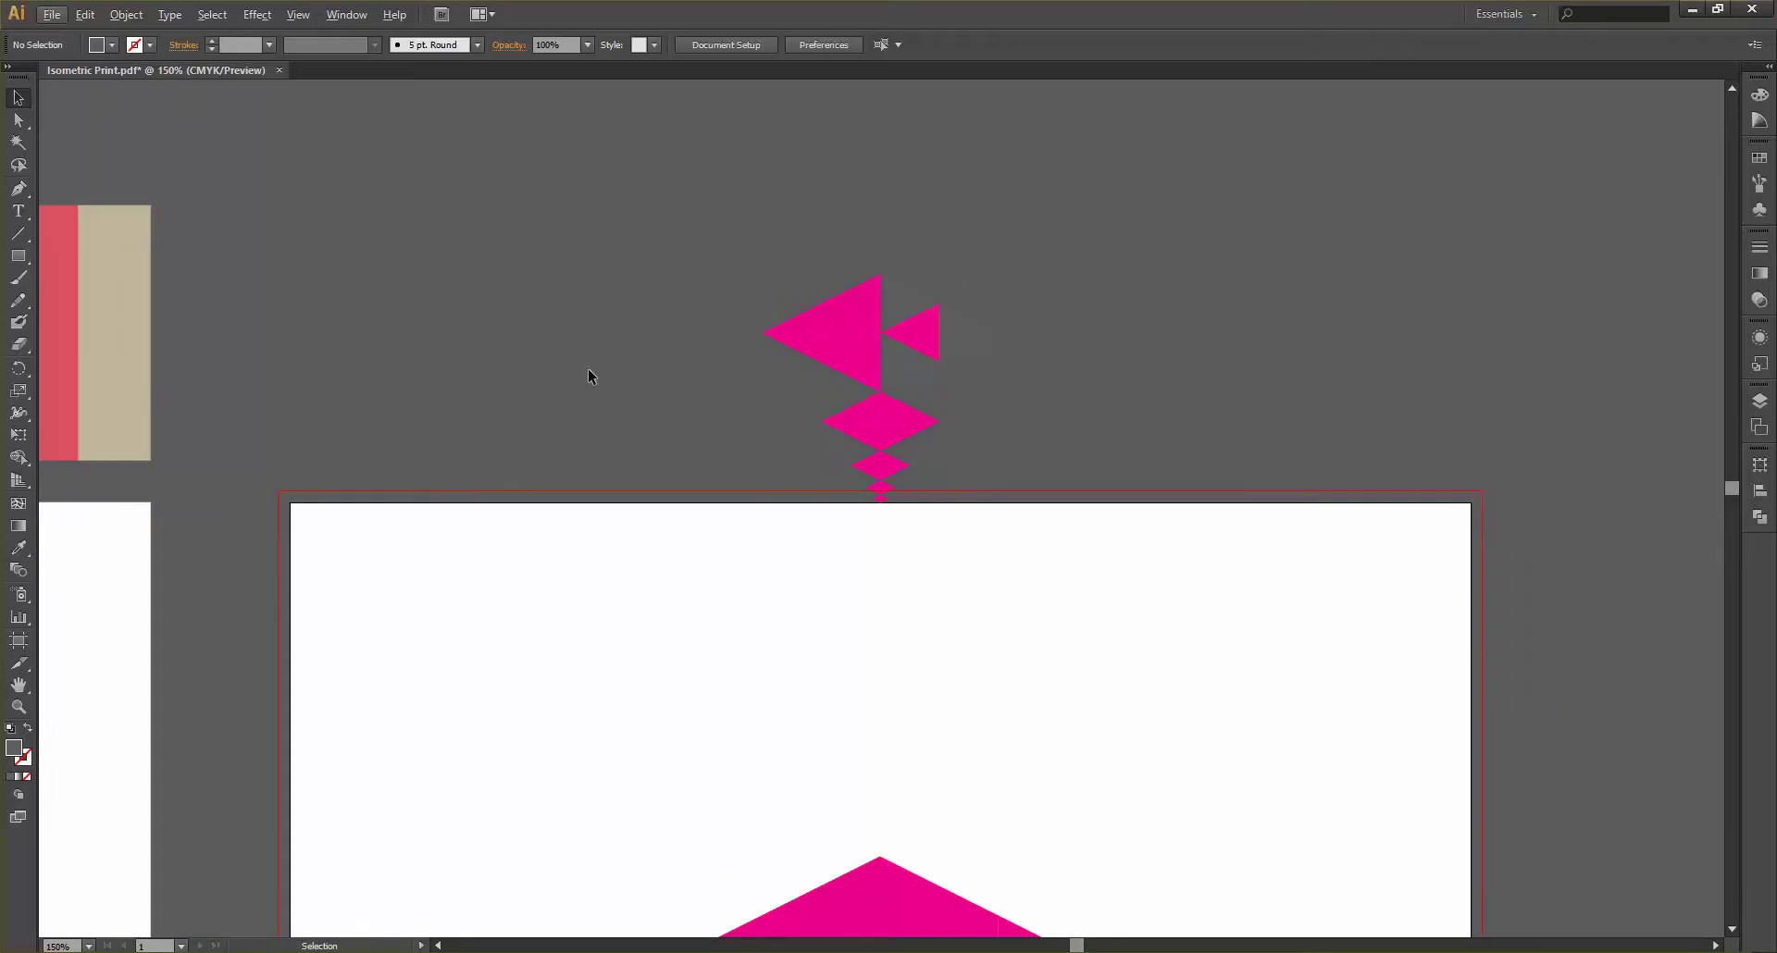
scroll(590, 375, "down", 1)
scroll(590, 375, "down", 2)
scroll(590, 375, "left", 3)
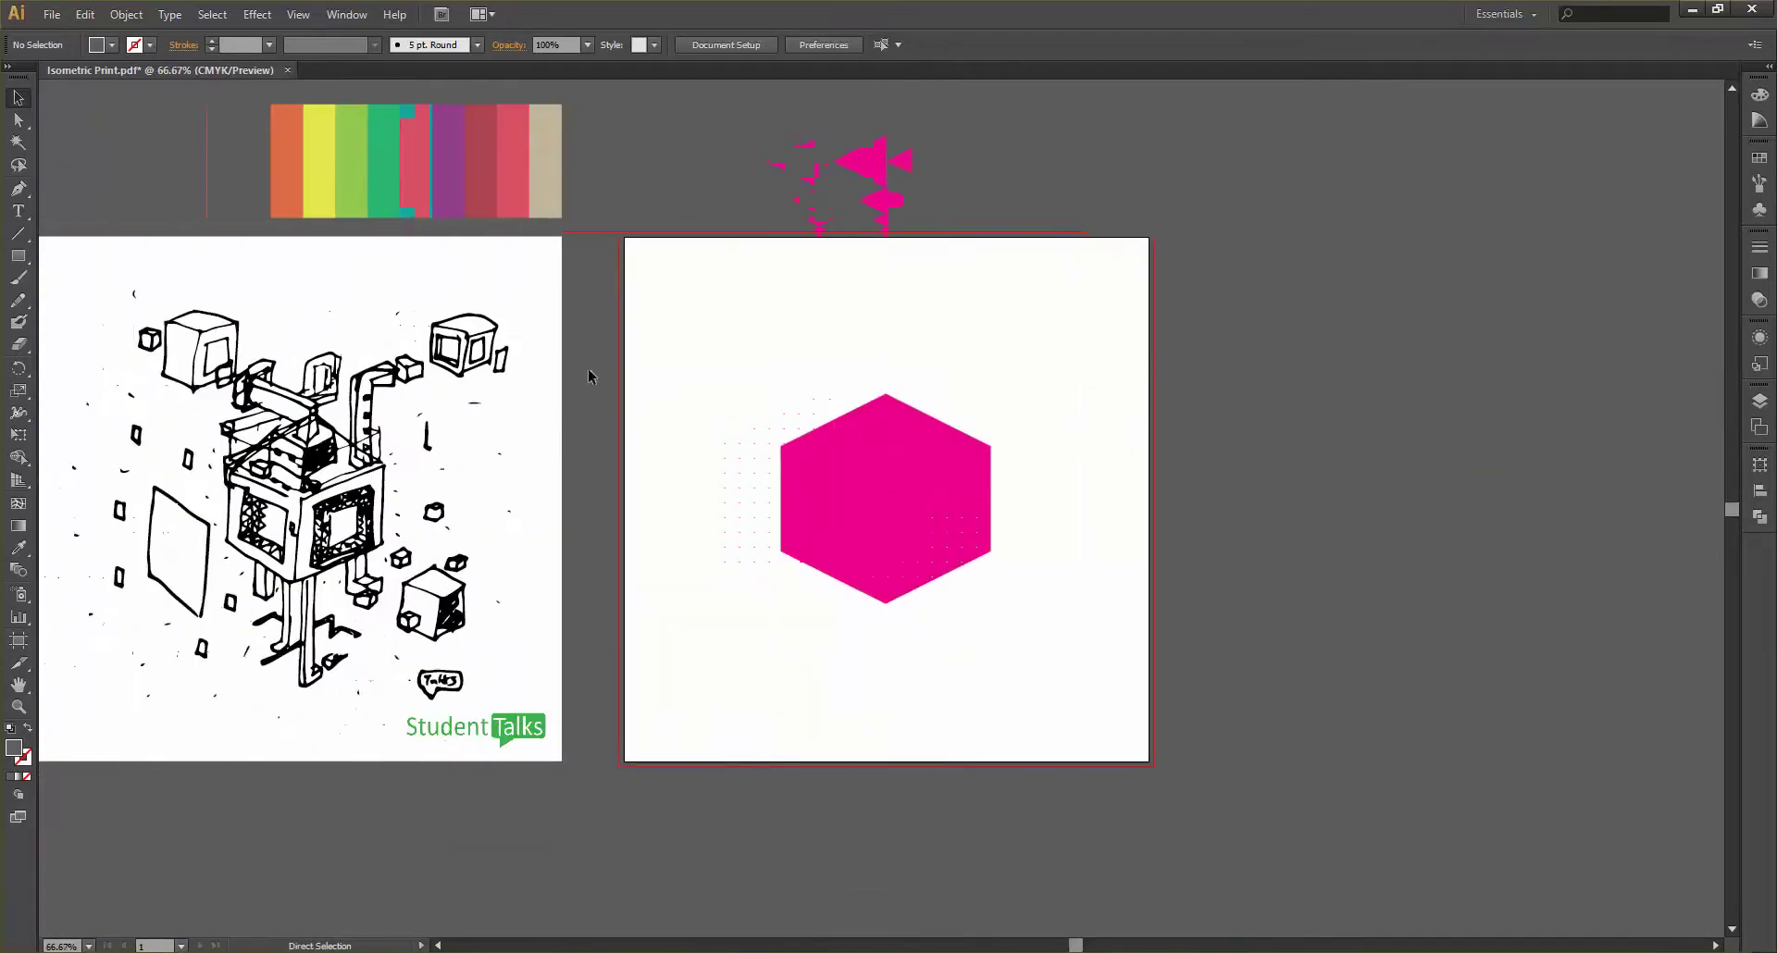
scroll(1097, 366, "left", 6)
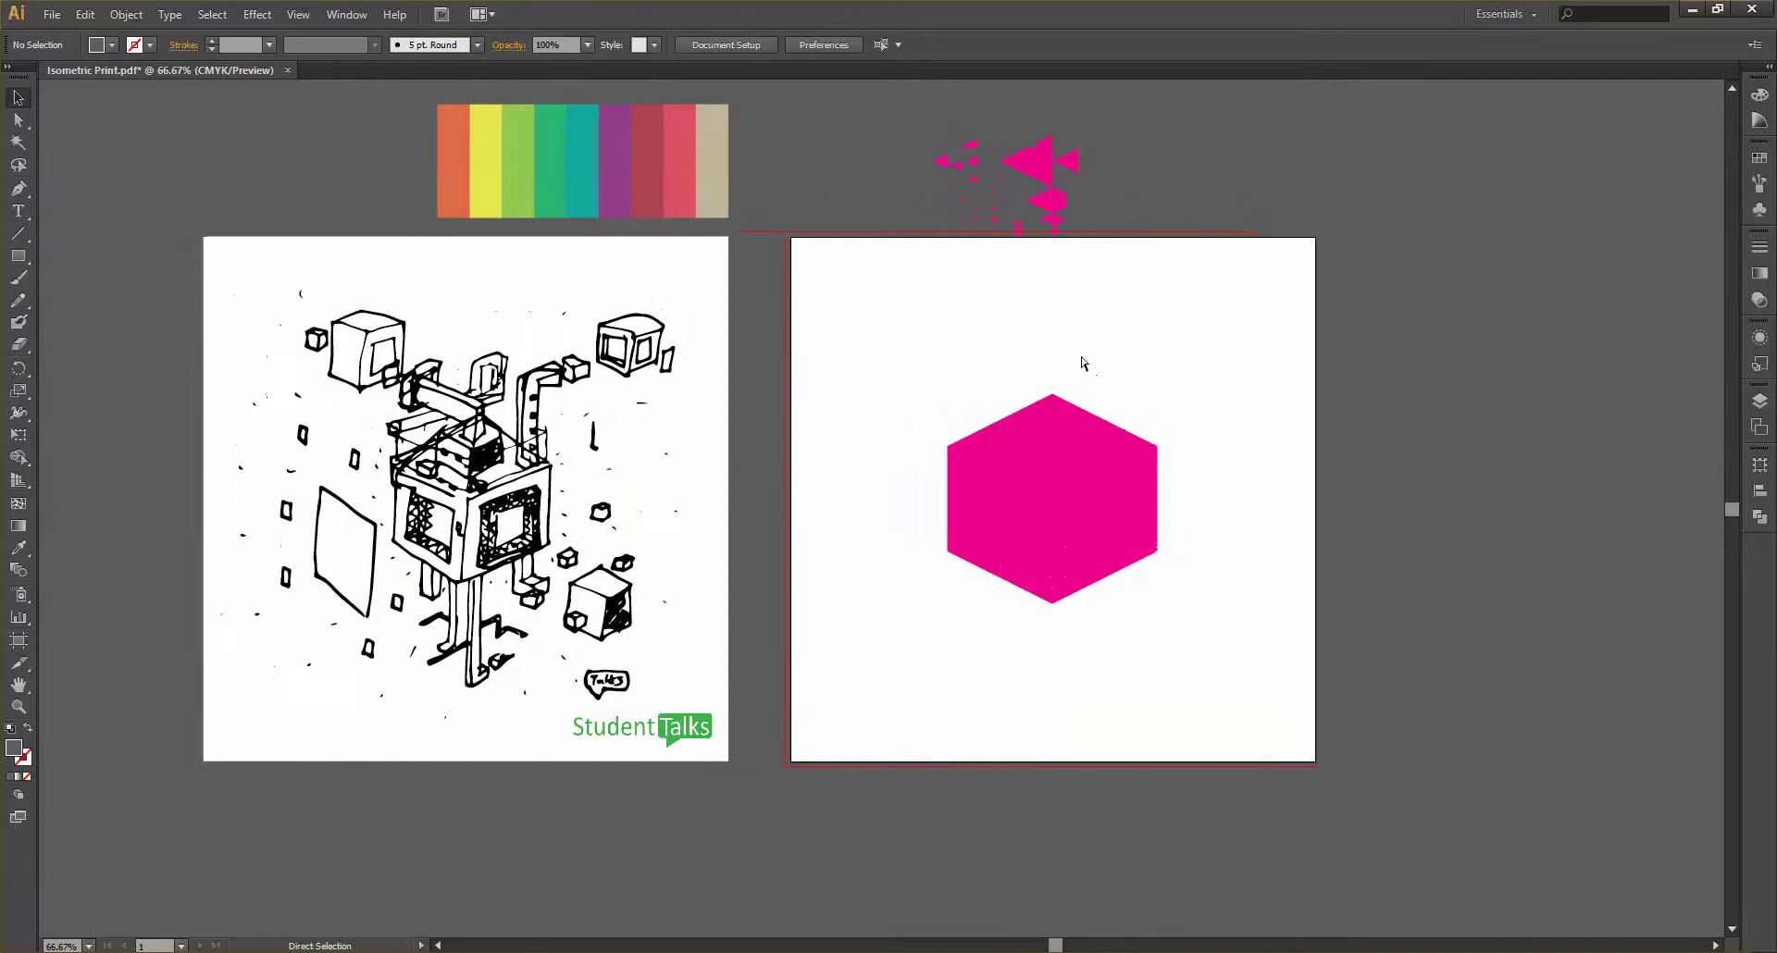
scroll(477, 599, "up", 1)
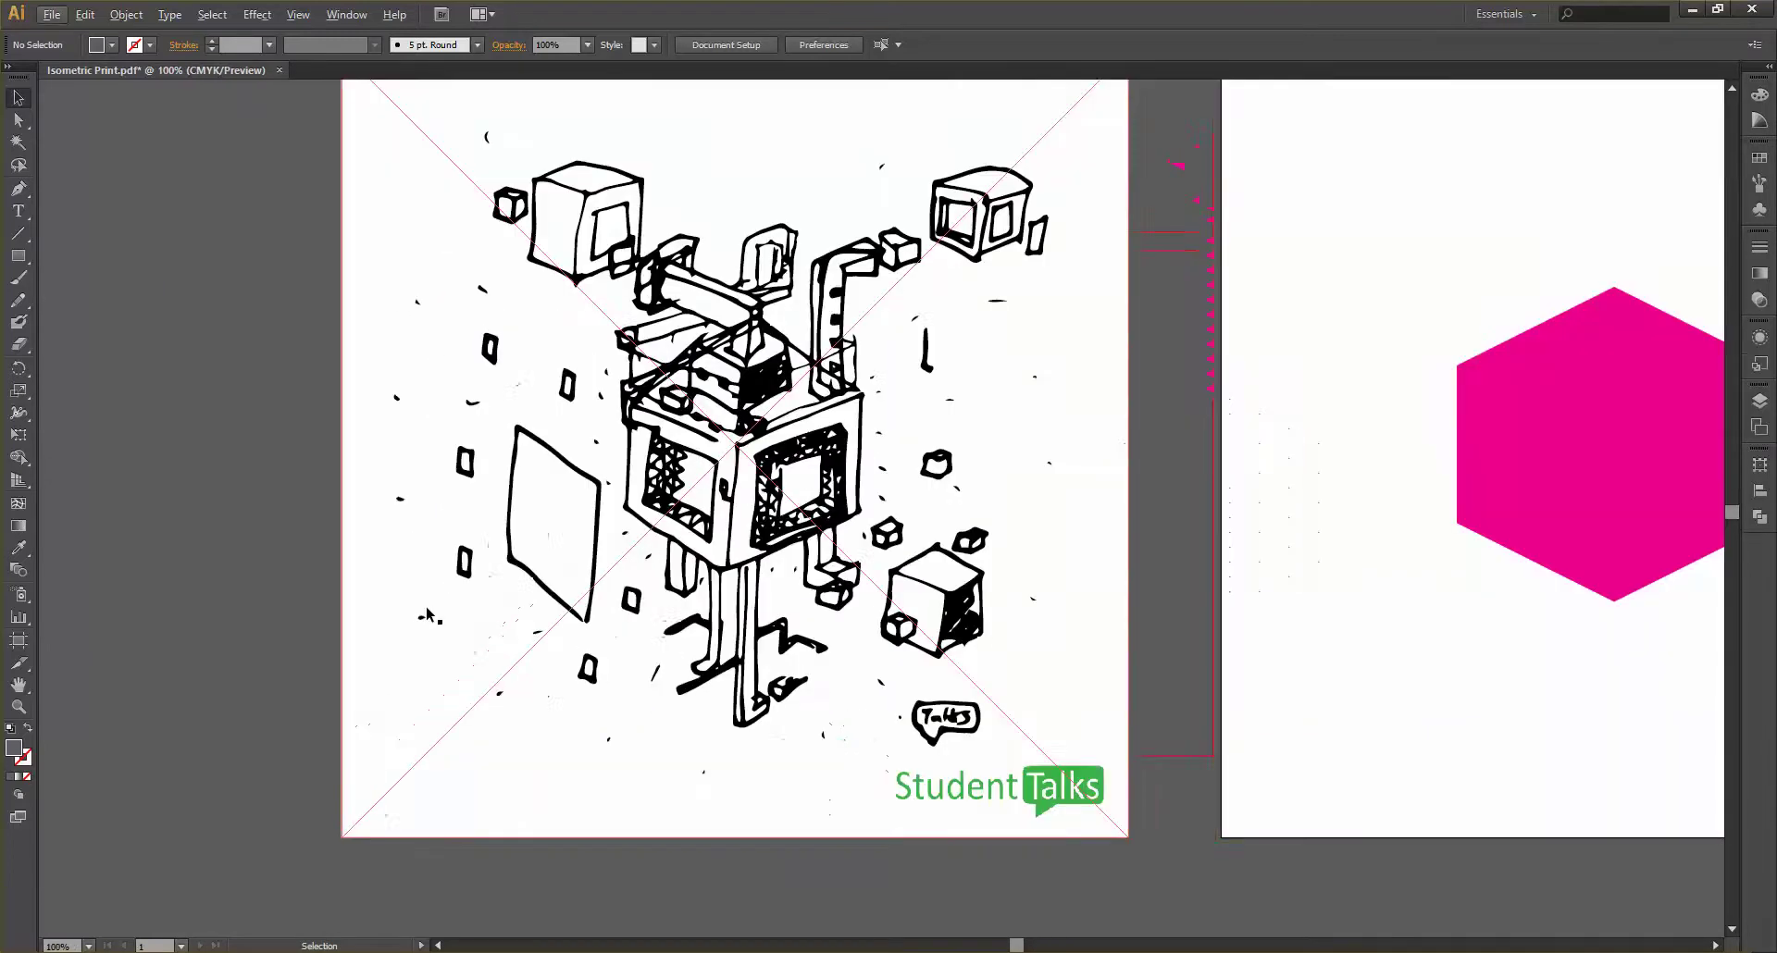
scroll(413, 595, "up", 1)
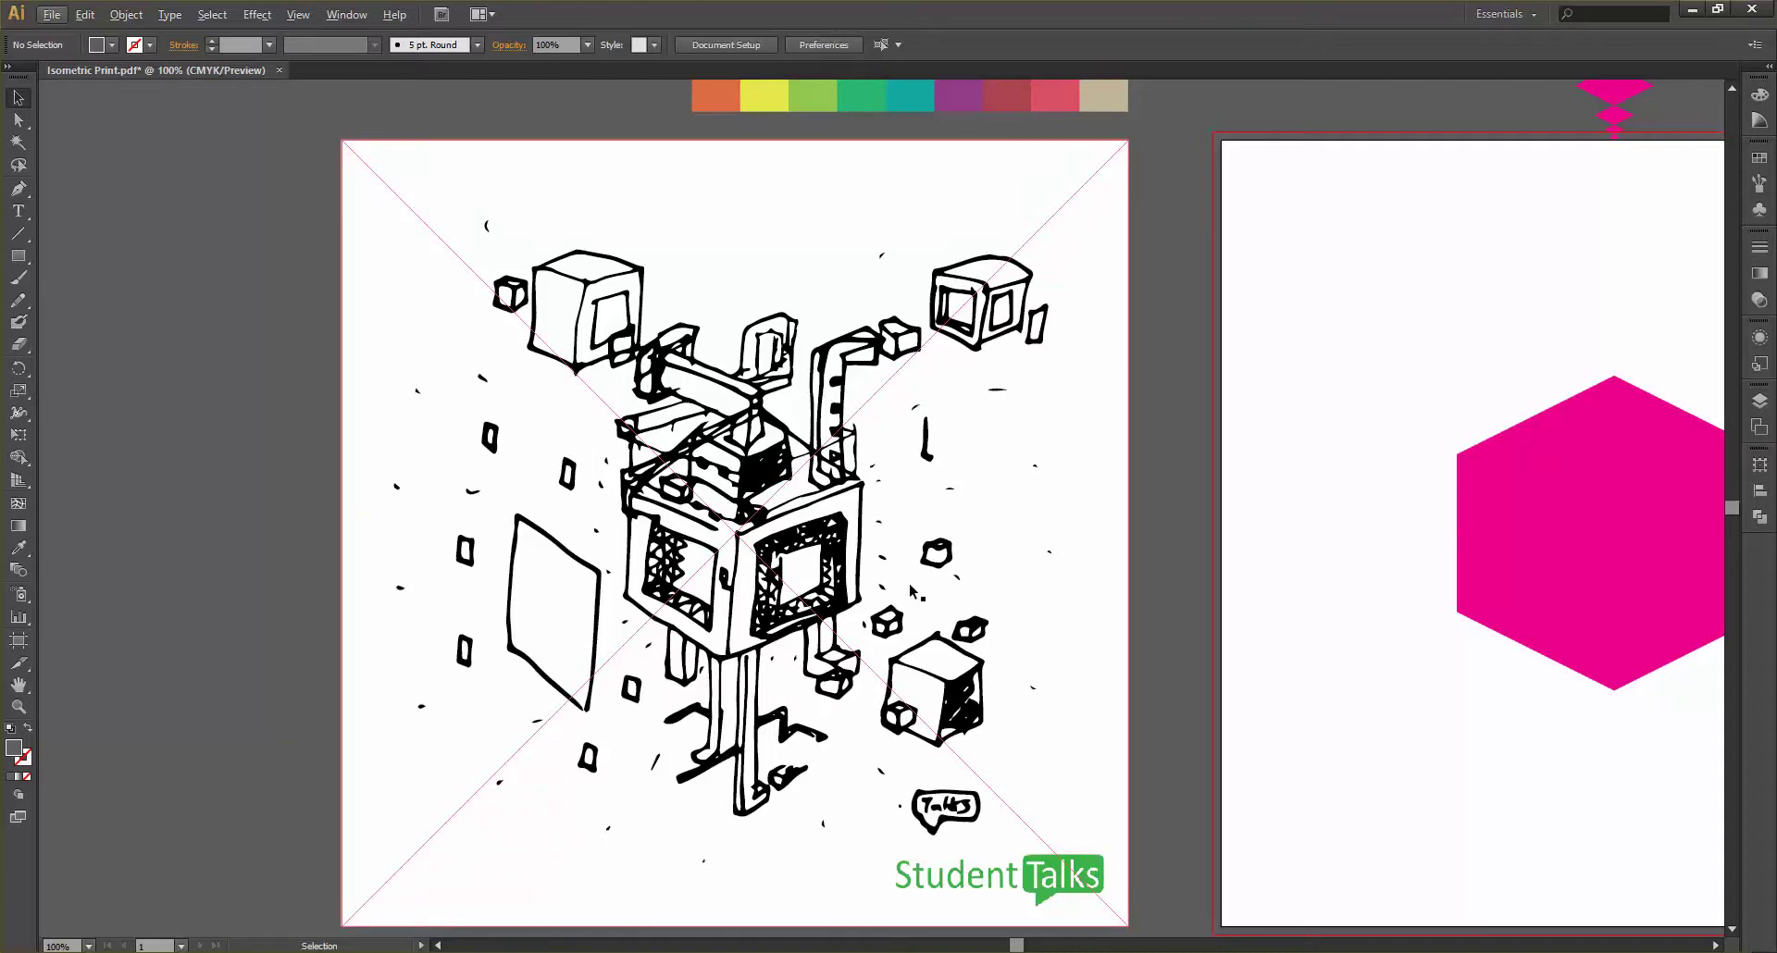
key("ctrl+minus")
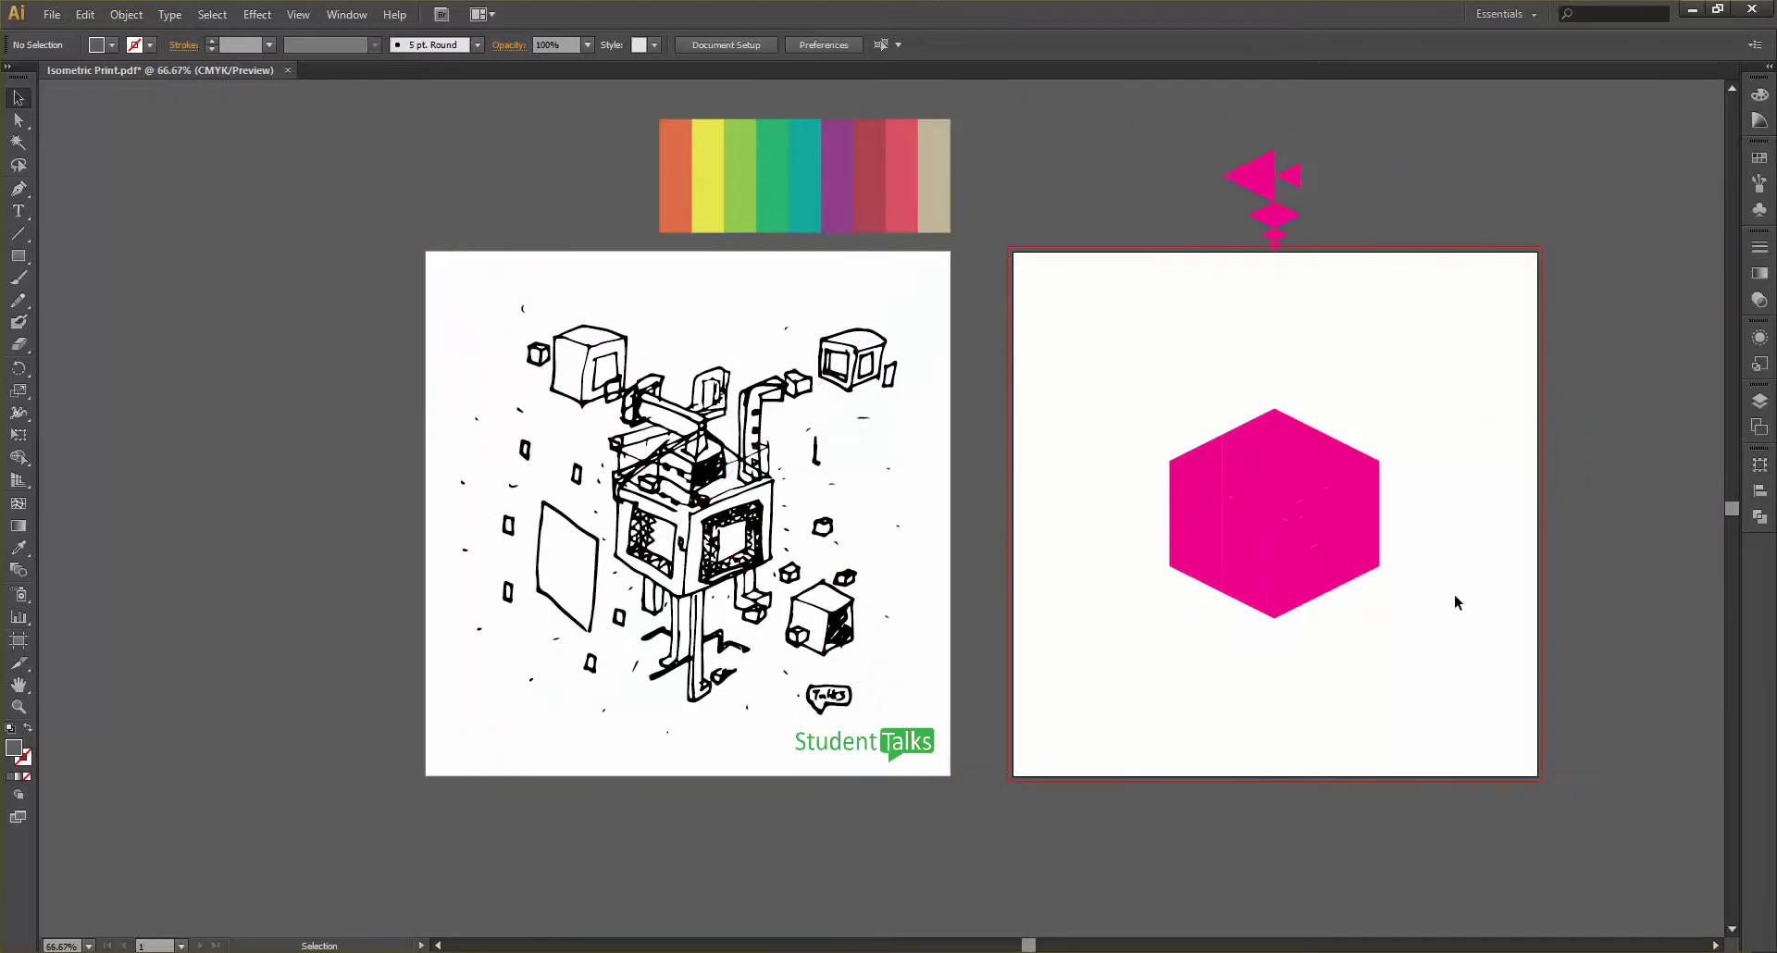
Compare the magenta hexagon on its artboard with the neighbouring reference sketch
key("ctrl+1")
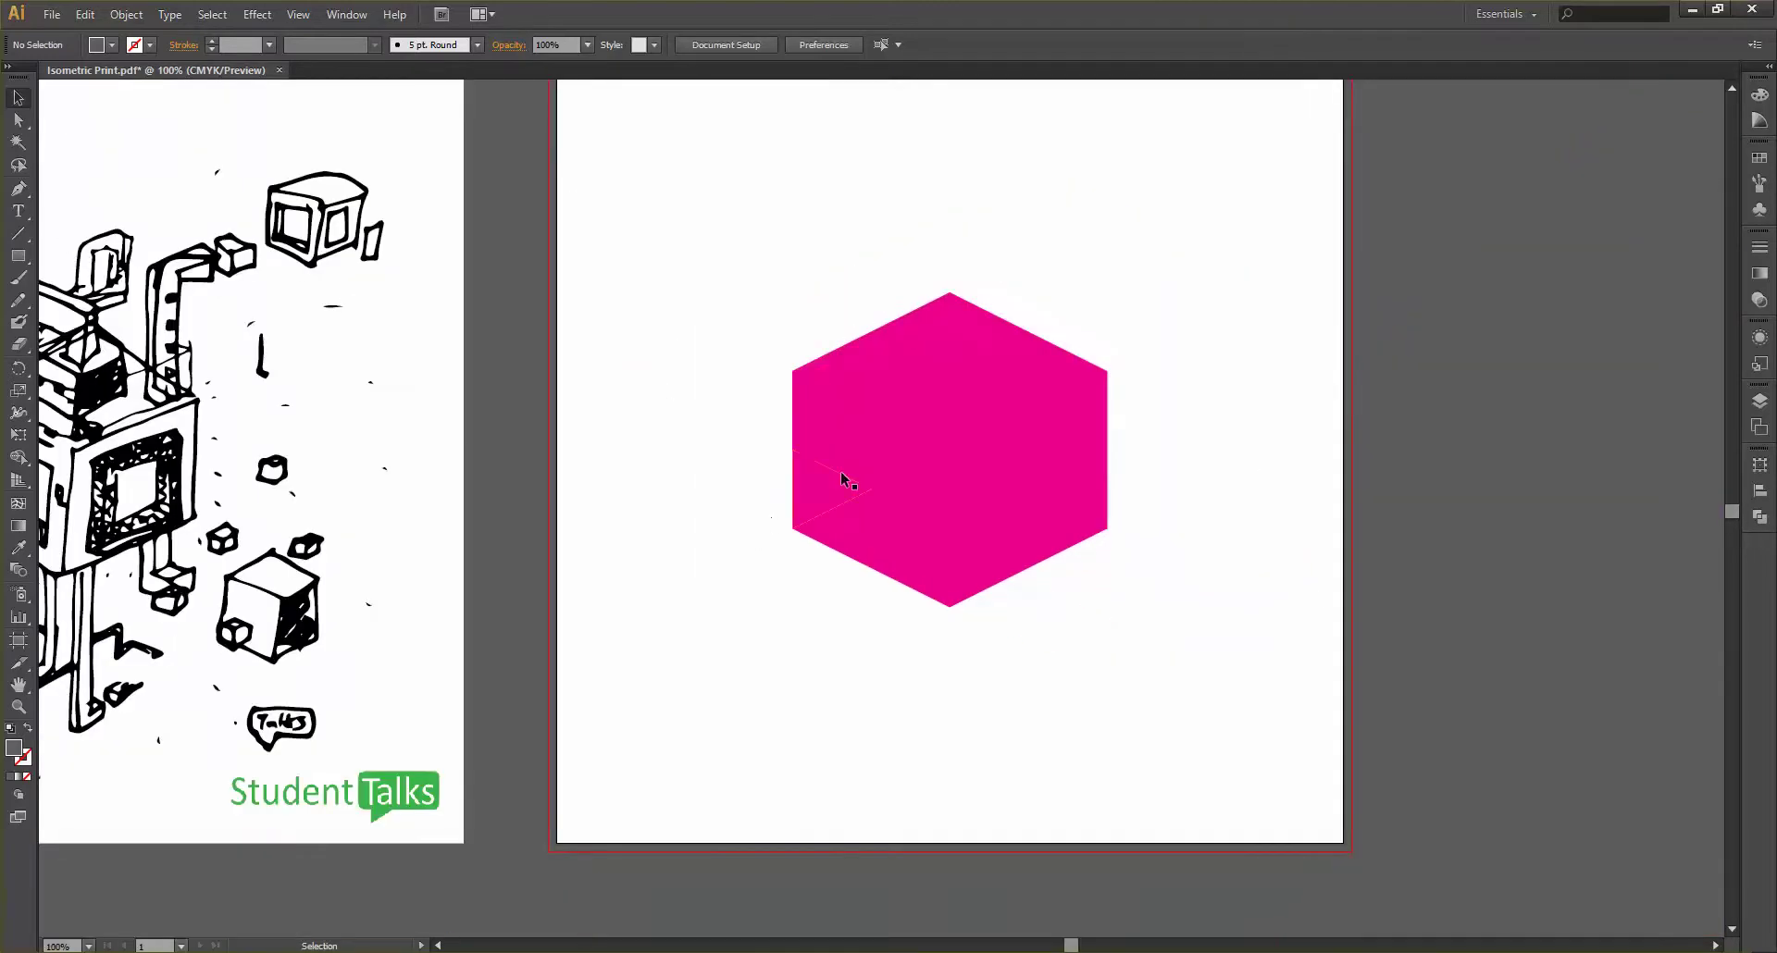
scroll(841, 470, "up", 3)
scroll(833, 468, "down", 4)
scroll(813, 460, "down", 2)
scroll(813, 459, "down", 1)
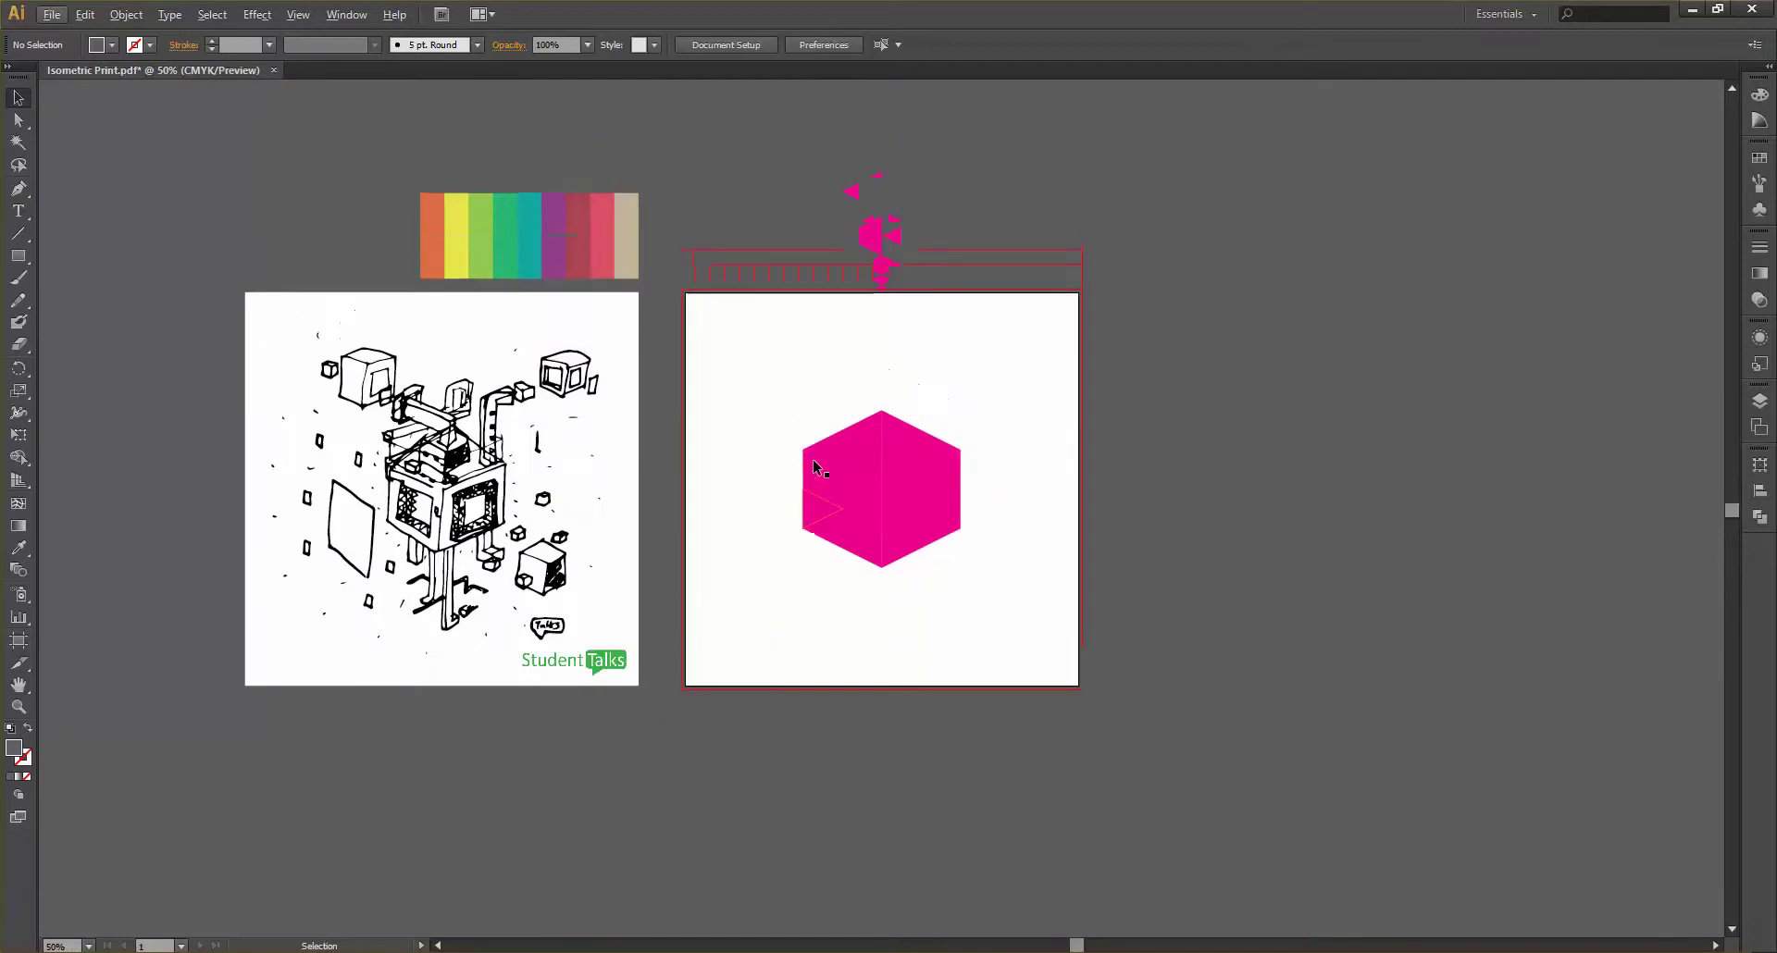
scroll(833, 537, "up", 6)
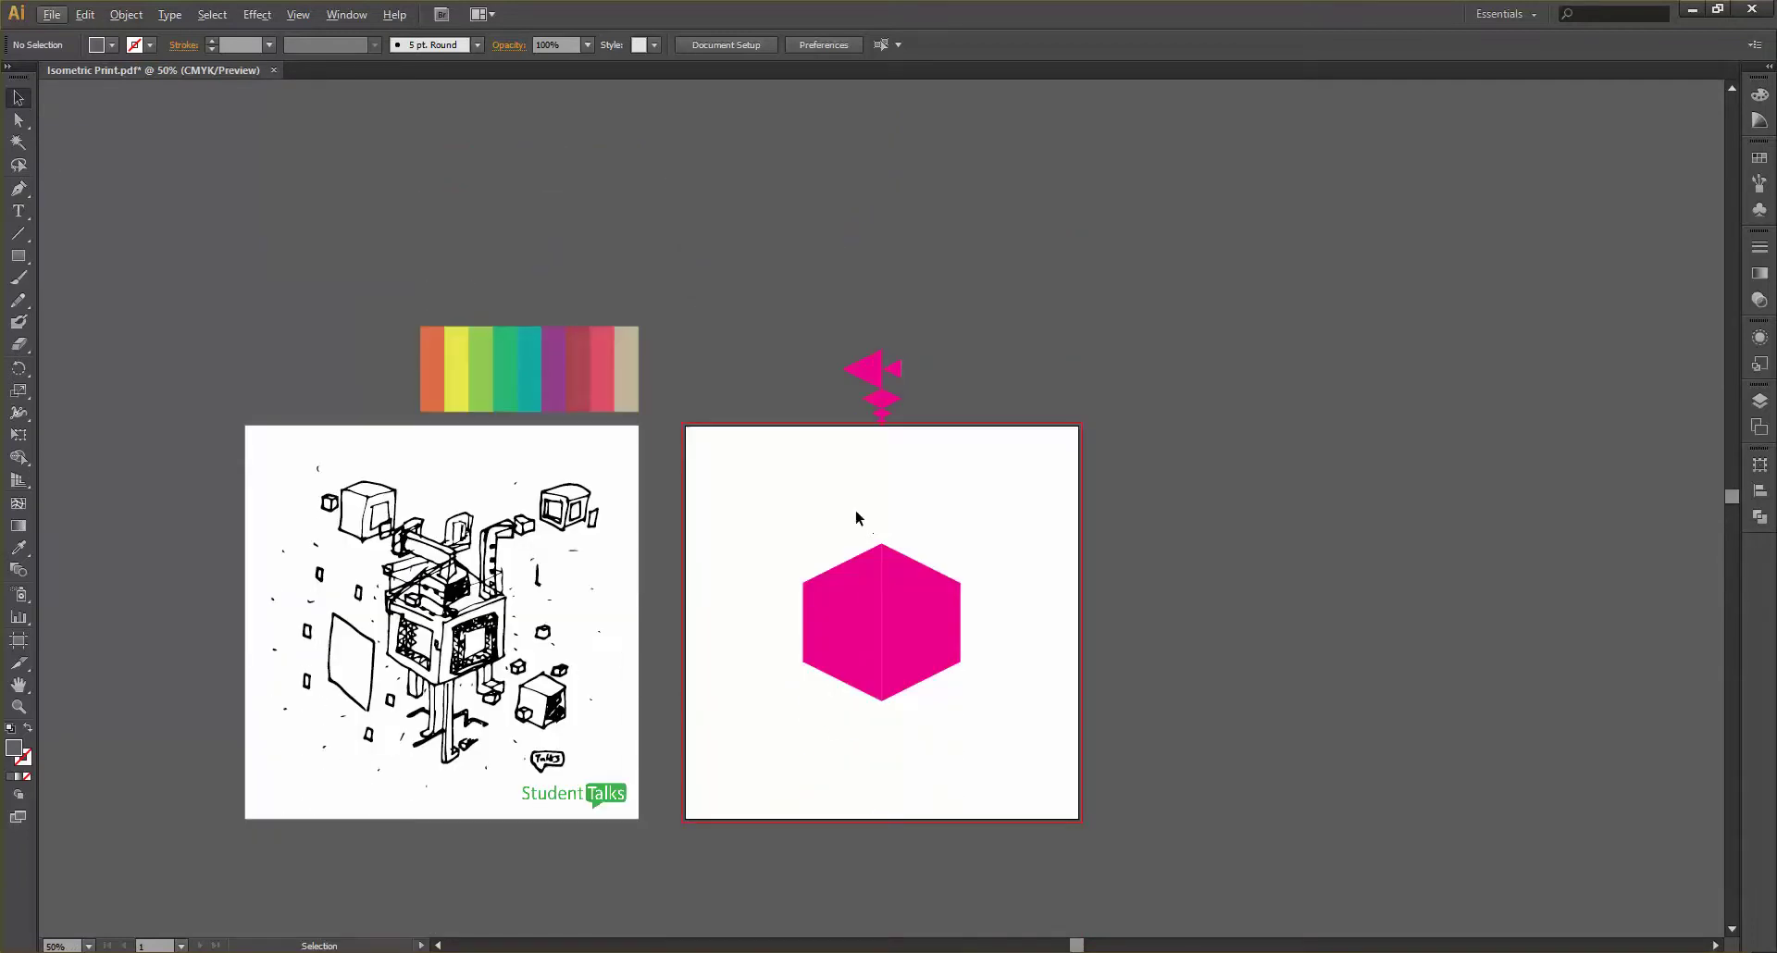
scroll(809, 582, "up", 2)
scroll(809, 582, "down", 3)
scroll(696, 602, "down", 2)
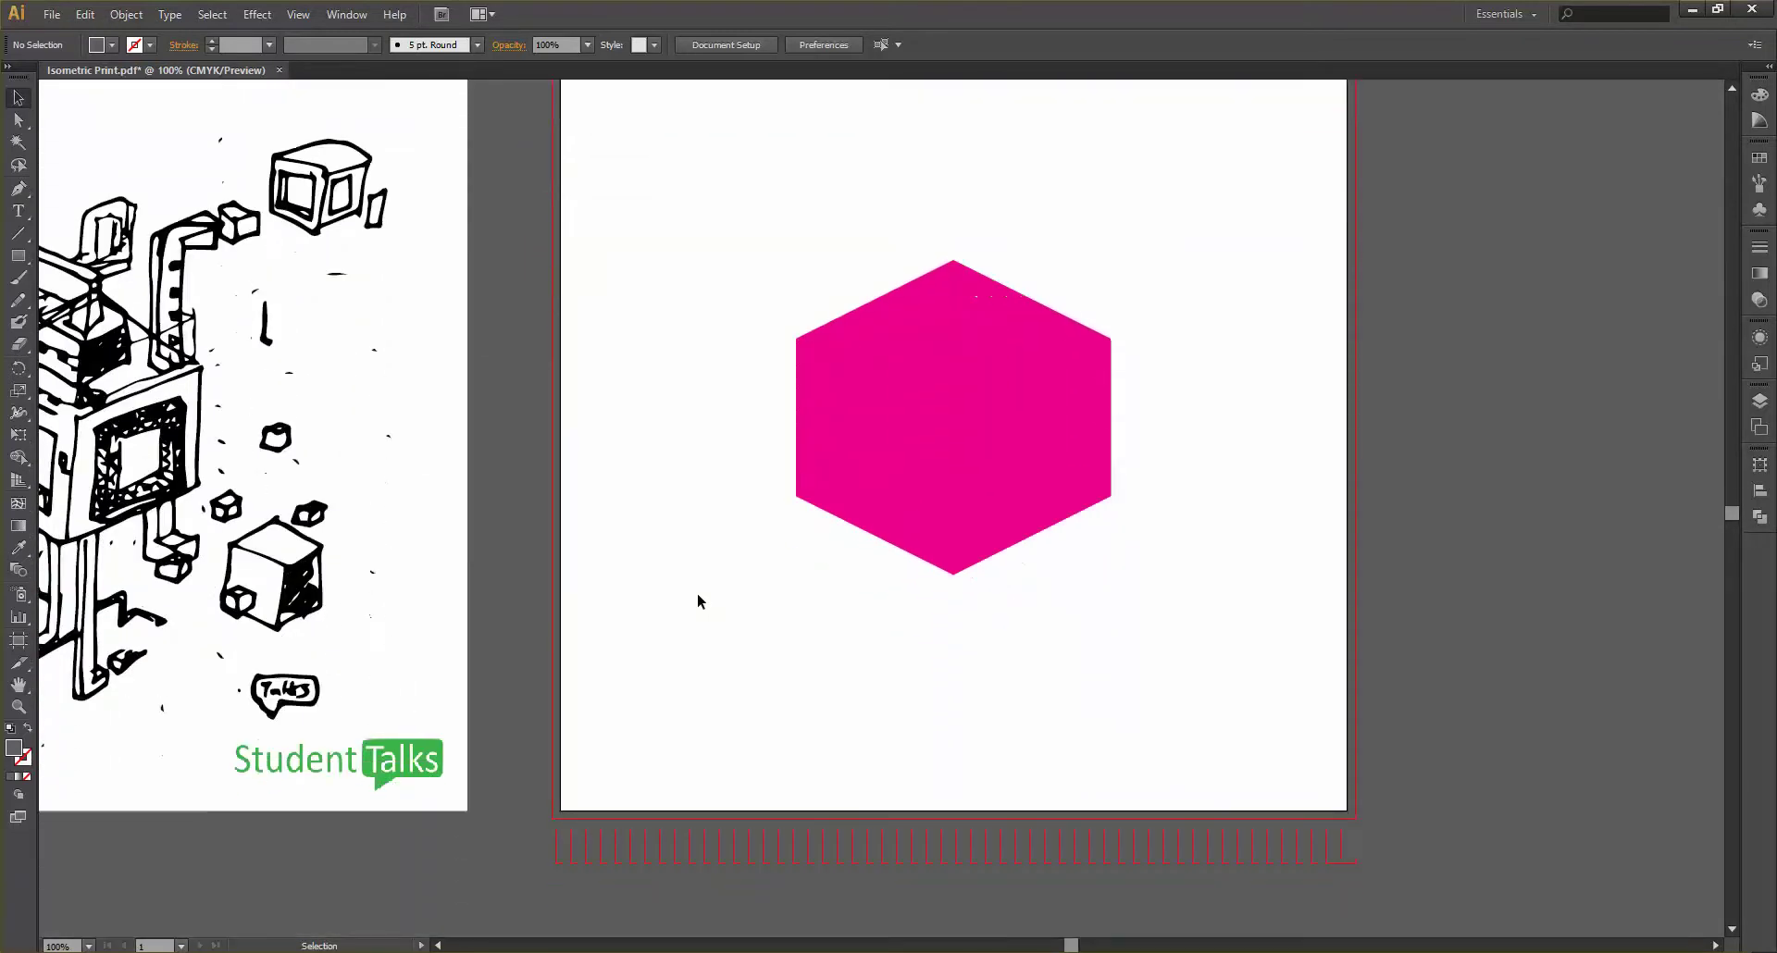
Examine the hand-drawn sketch, the strip of colour swatches and the magenta hexagon on its artboard
scroll(699, 594, "down", 2)
scroll(571, 283, "up", 1)
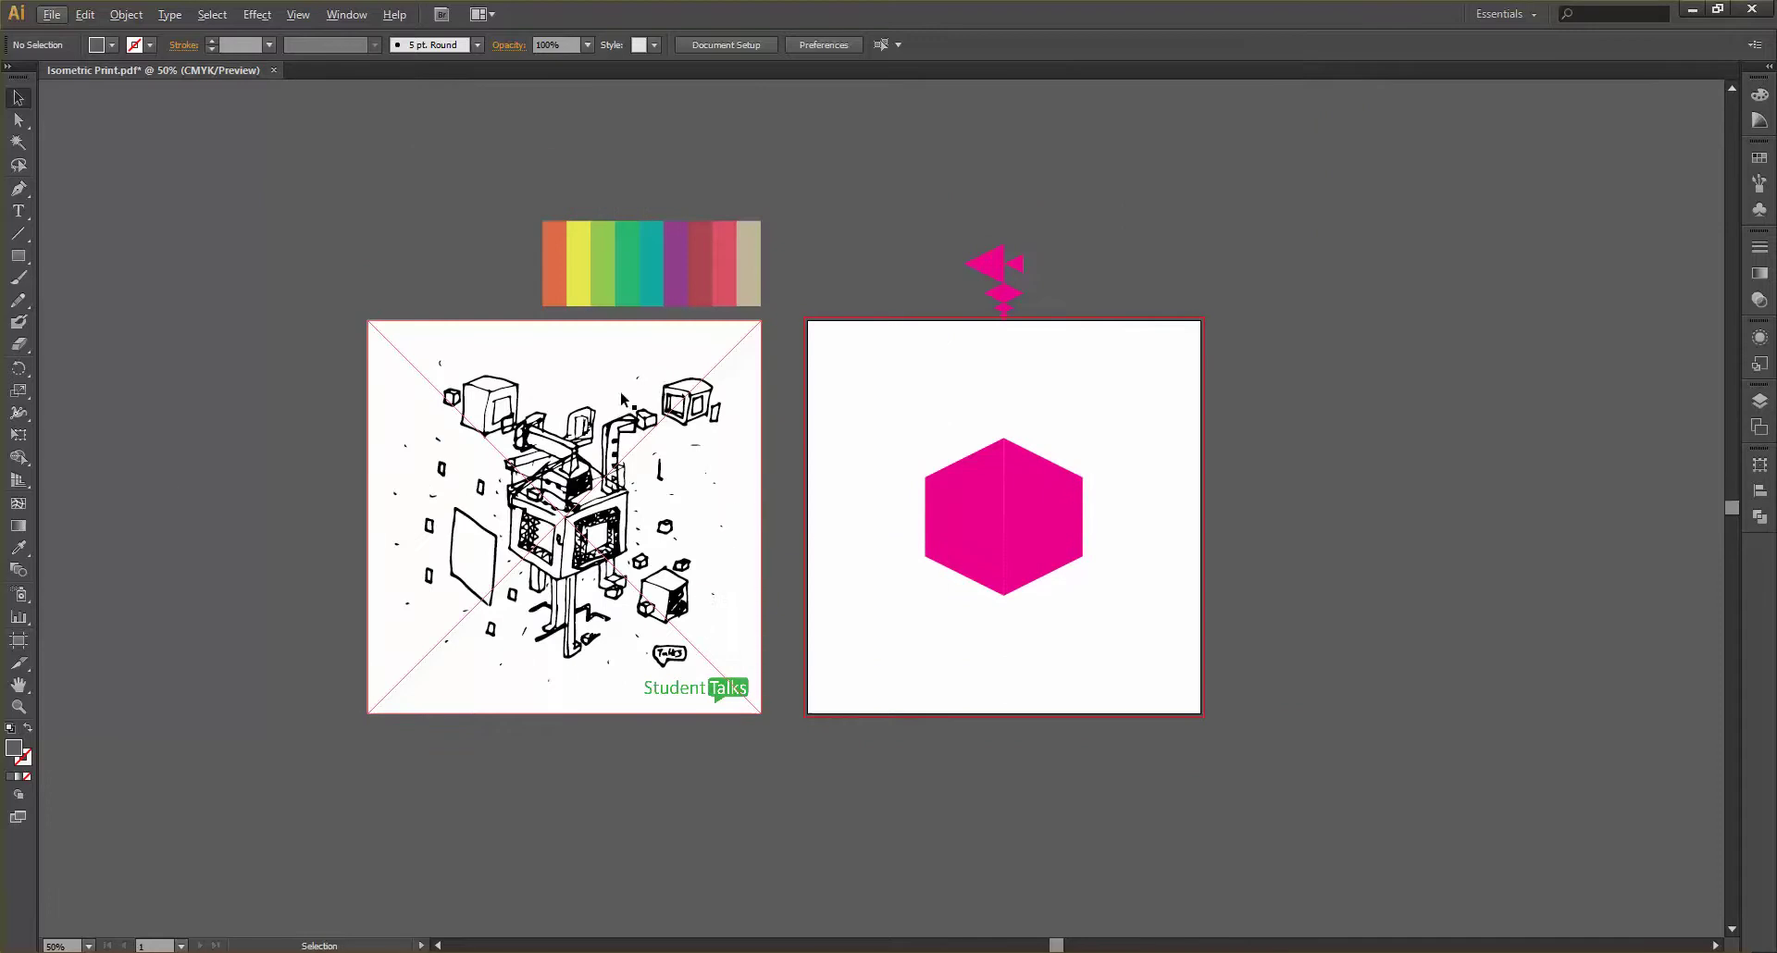
scroll(571, 282, "up", 2)
scroll(571, 282, "up", 1)
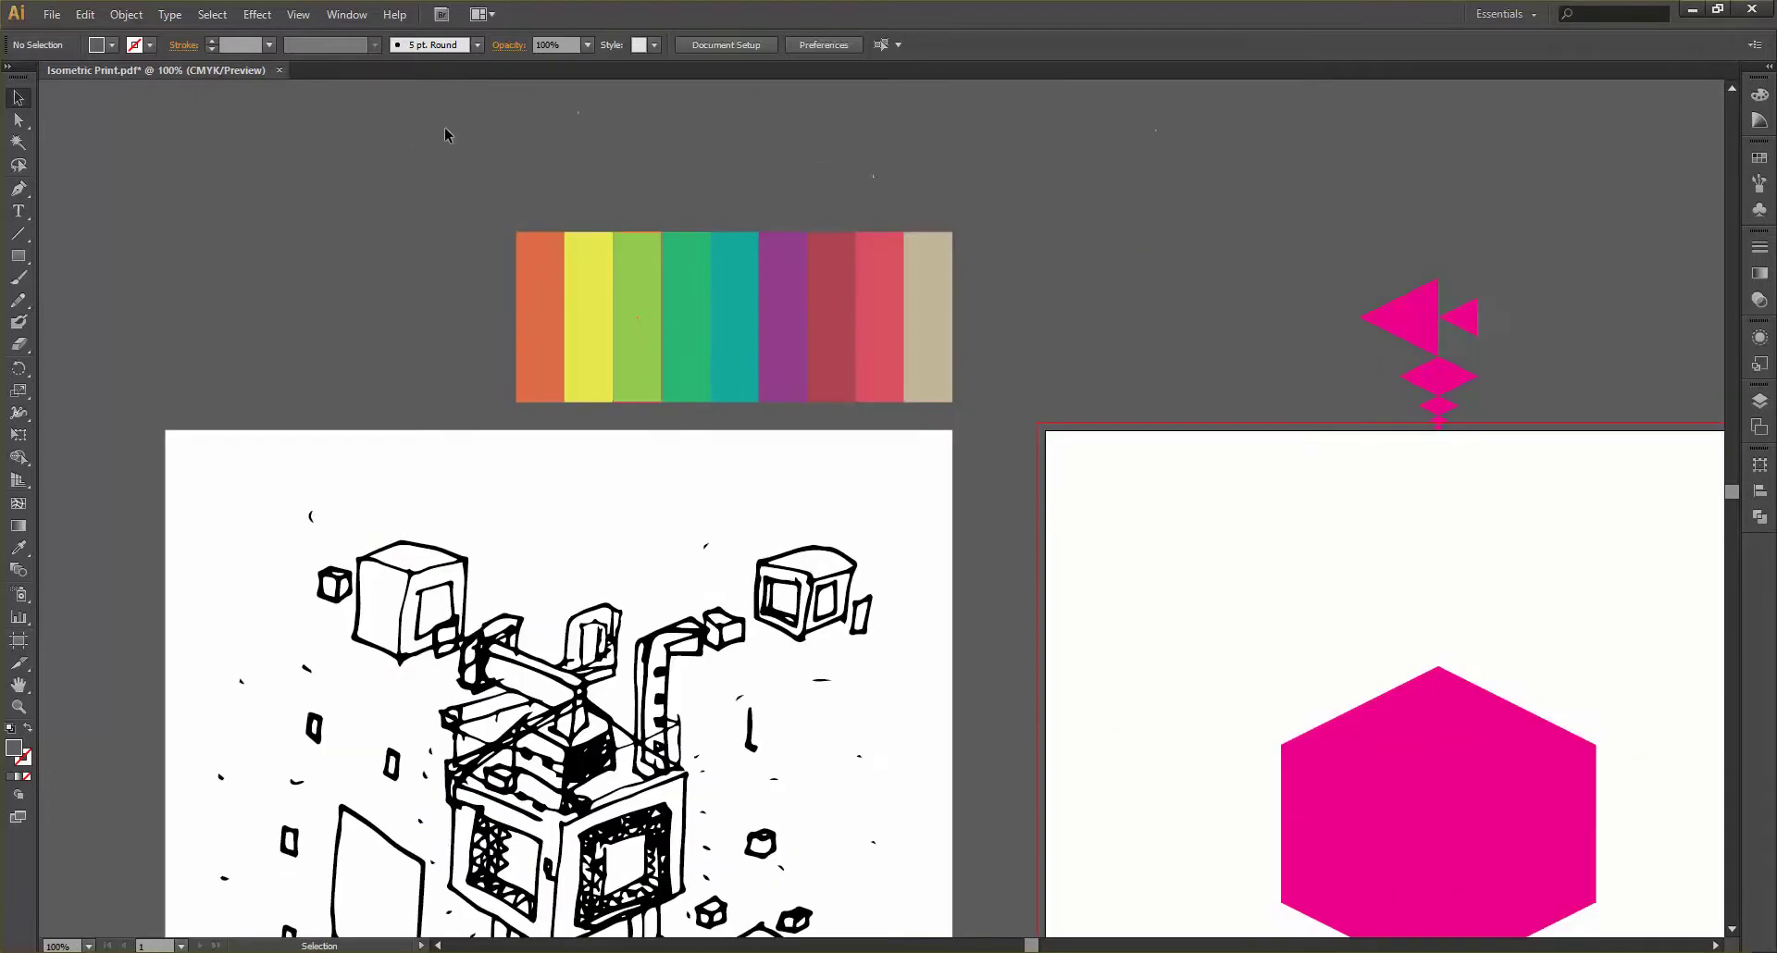
left_click_drag(402, 190, 998, 317)
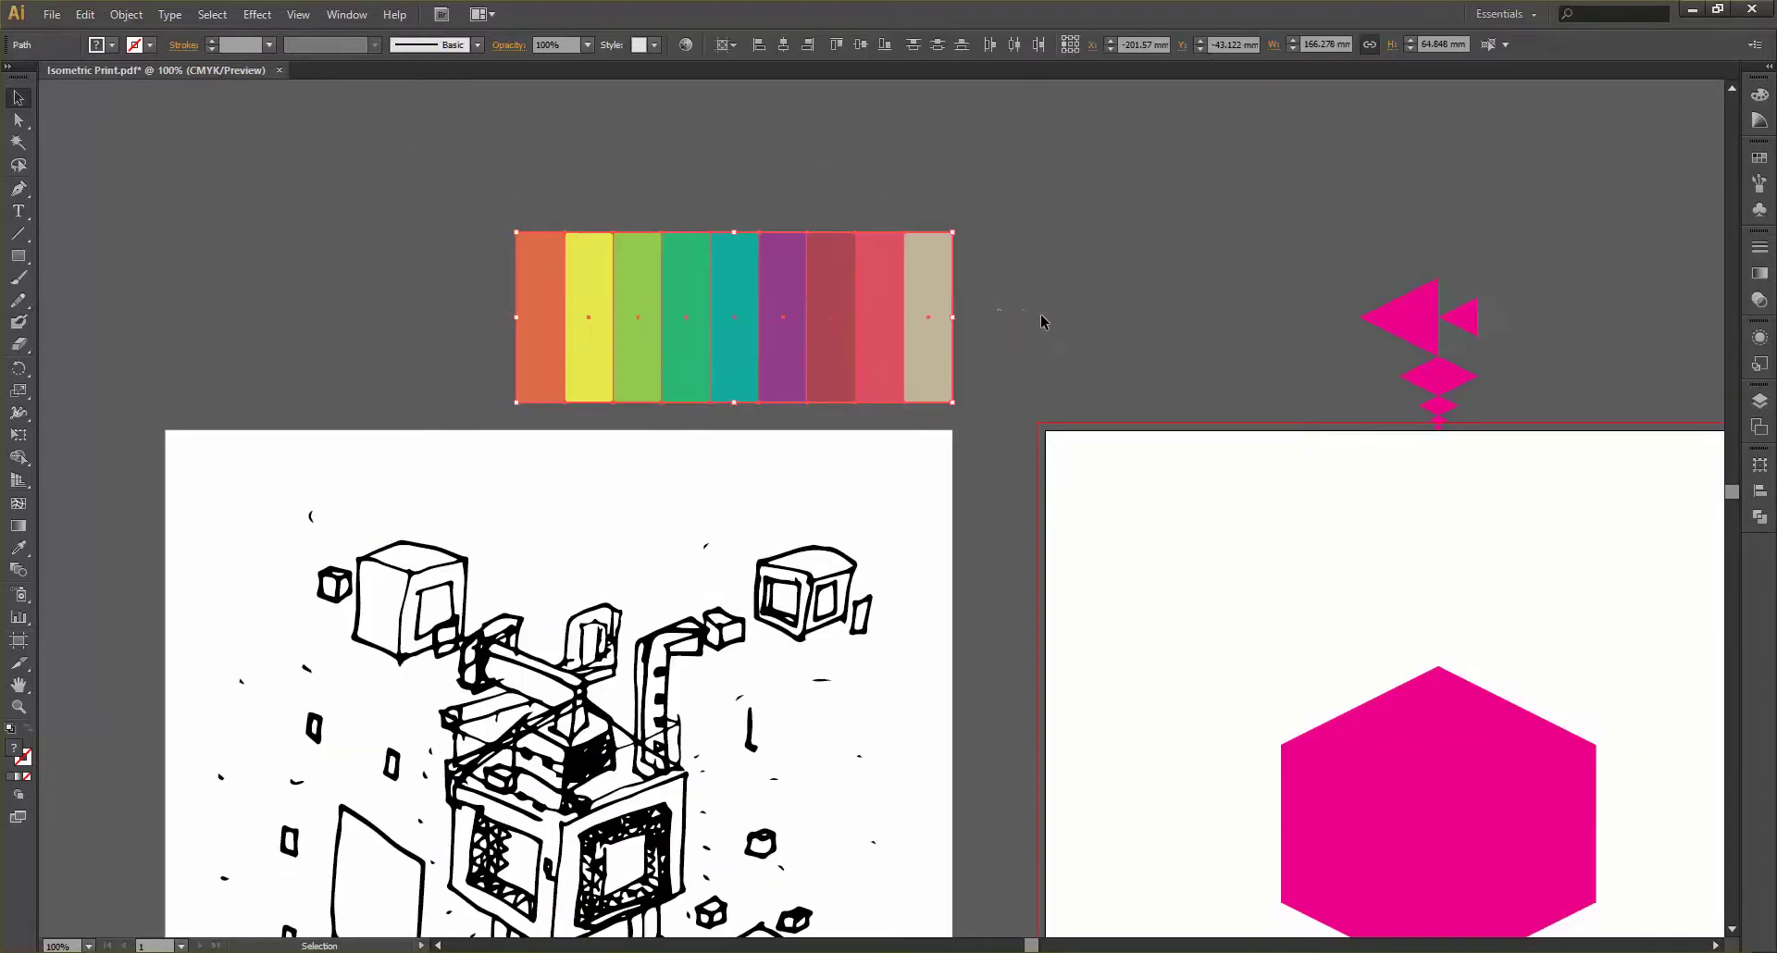
left_click(1042, 321)
scroll(454, 266, "down", 2)
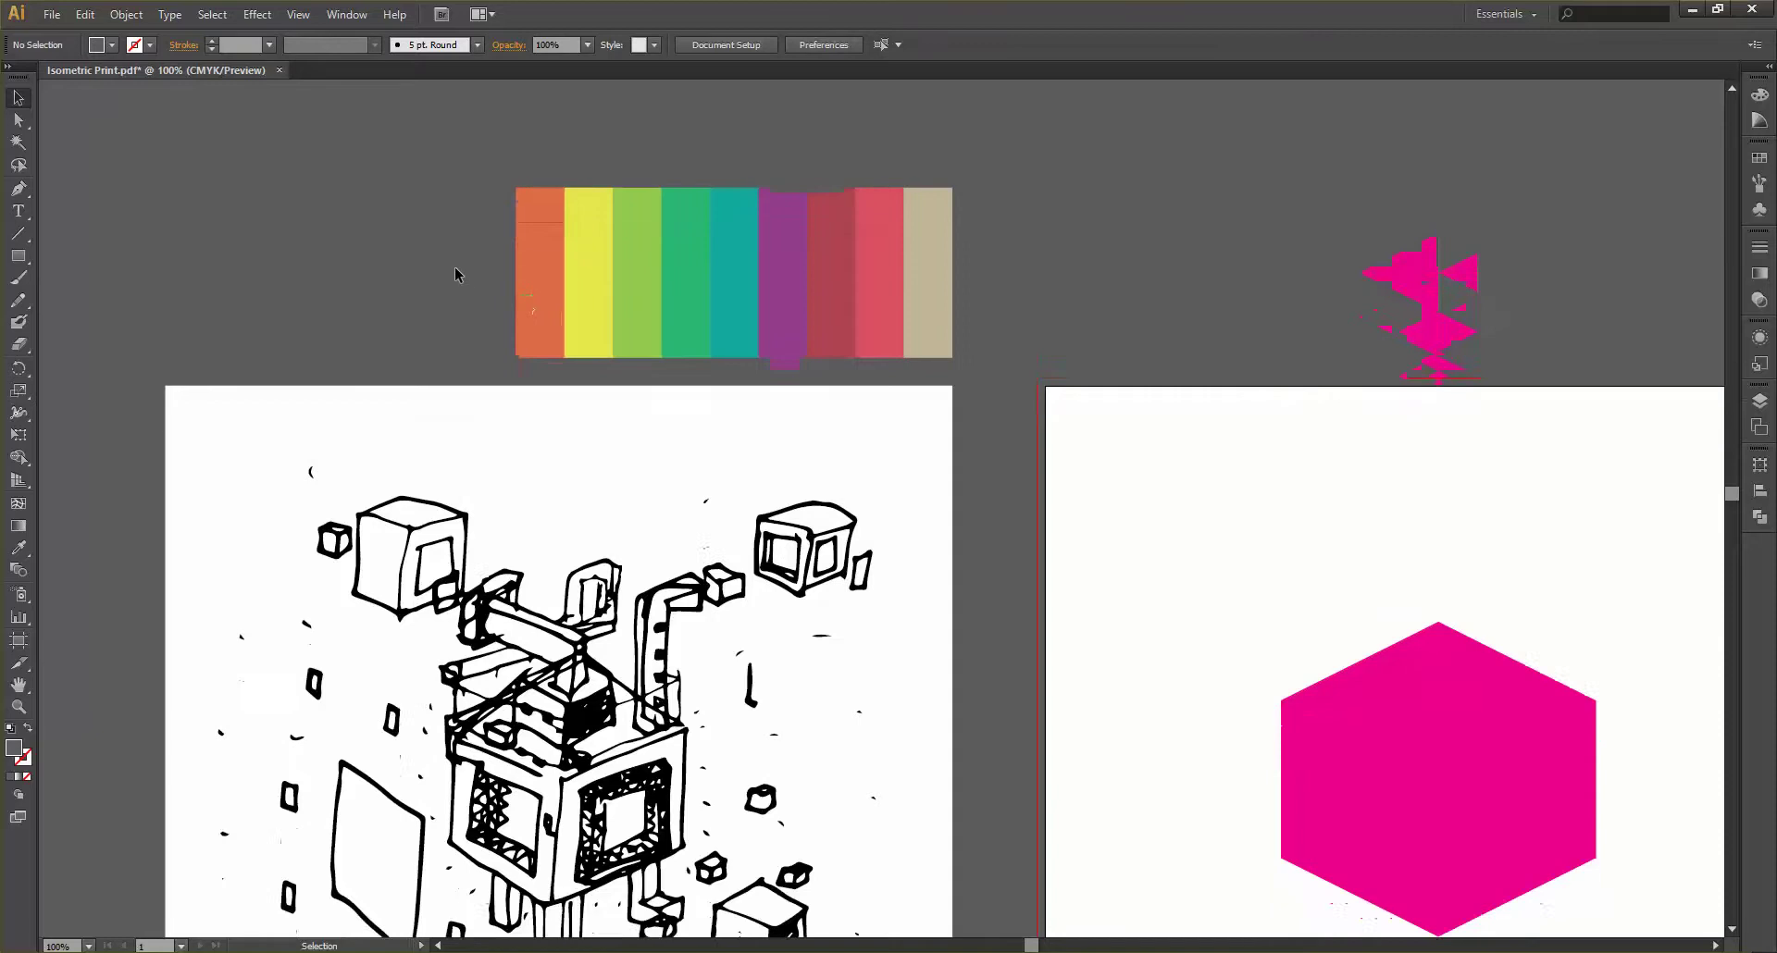
scroll(447, 263, "down", 1, "alt")
scroll(448, 265, "right", 5)
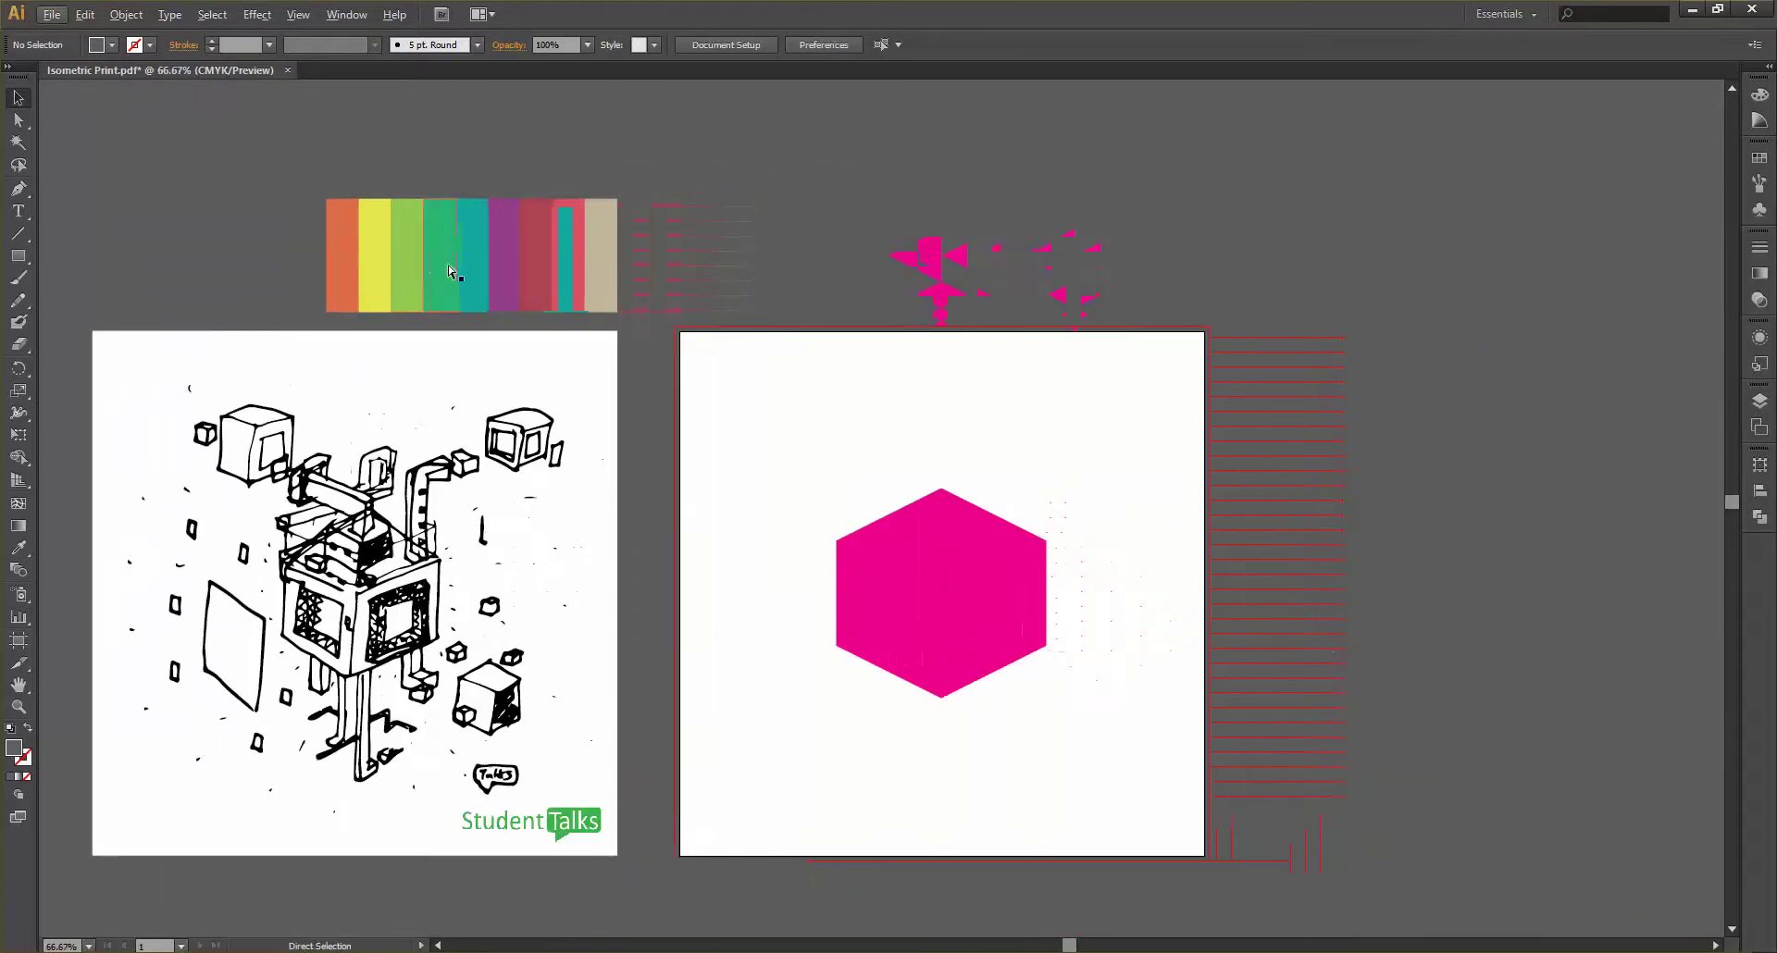
scroll(448, 265, "down", 3)
scroll(448, 265, "left", 3)
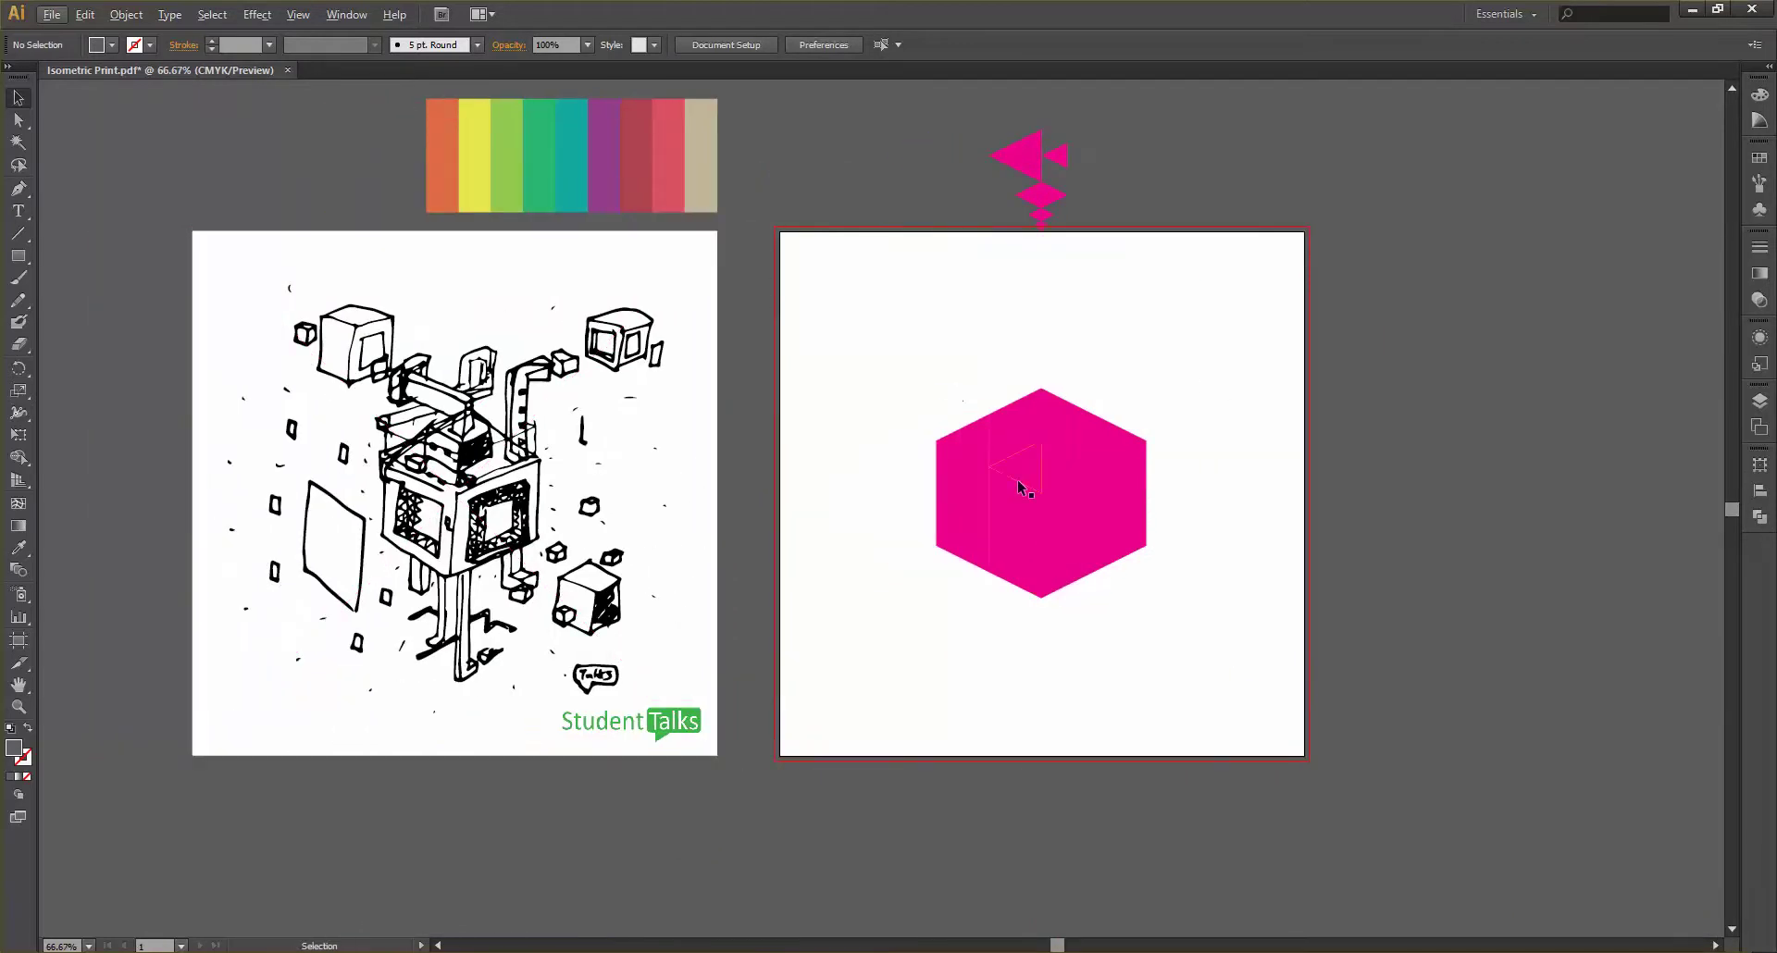
Recolour all the triangles of the magenta hexagon with the grey swatch C=0 M=0 Y=0 K=40
scroll(981, 569, "up", 1, "alt")
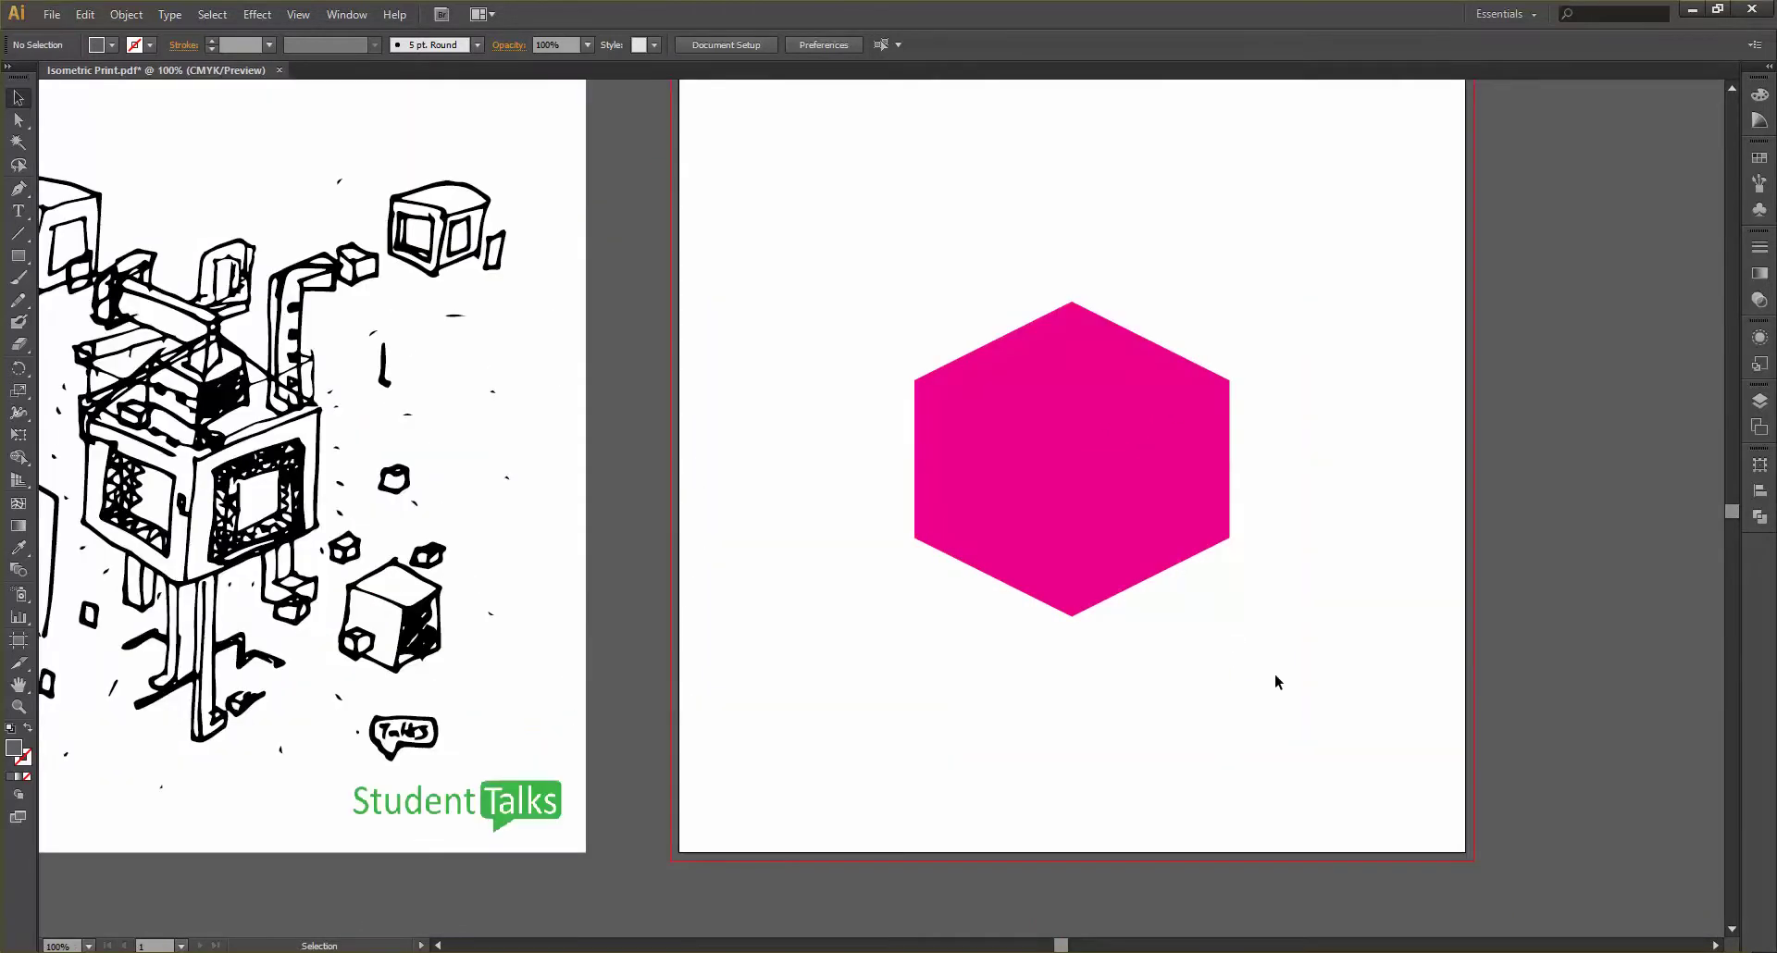
left_click_drag(1315, 745, 760, 222)
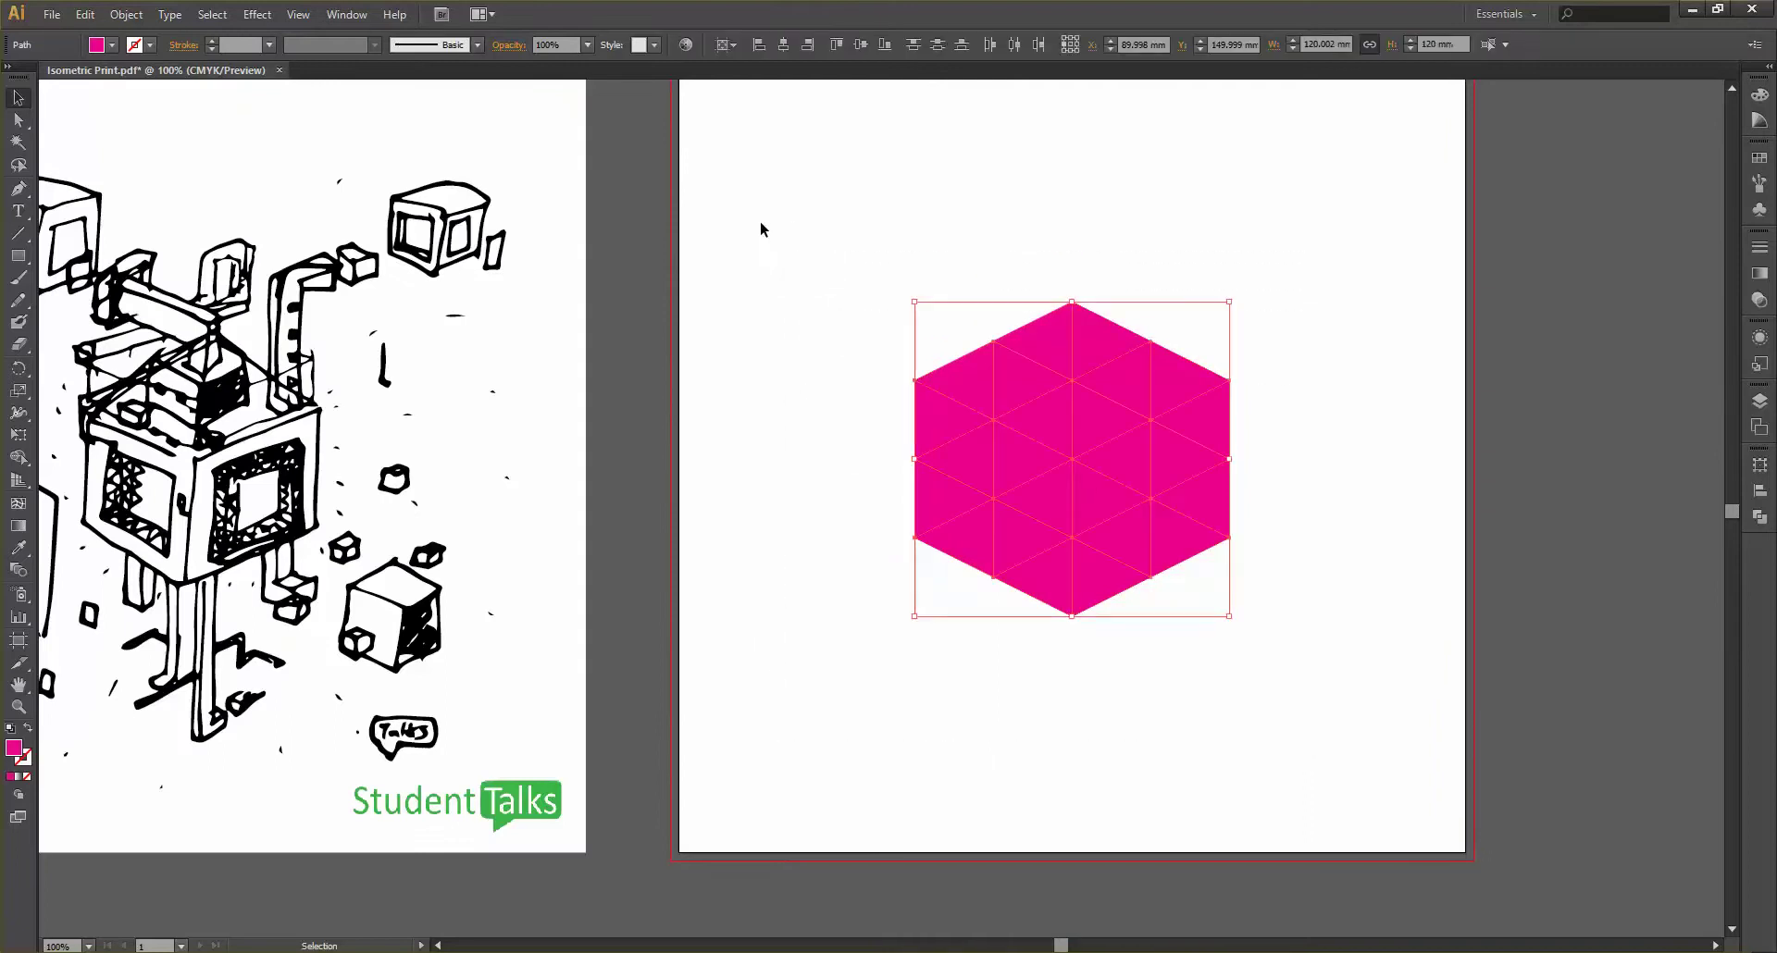
scroll(760, 222, "up", 3)
scroll(759, 220, "down", 1, "alt")
scroll(760, 221, "up", 3)
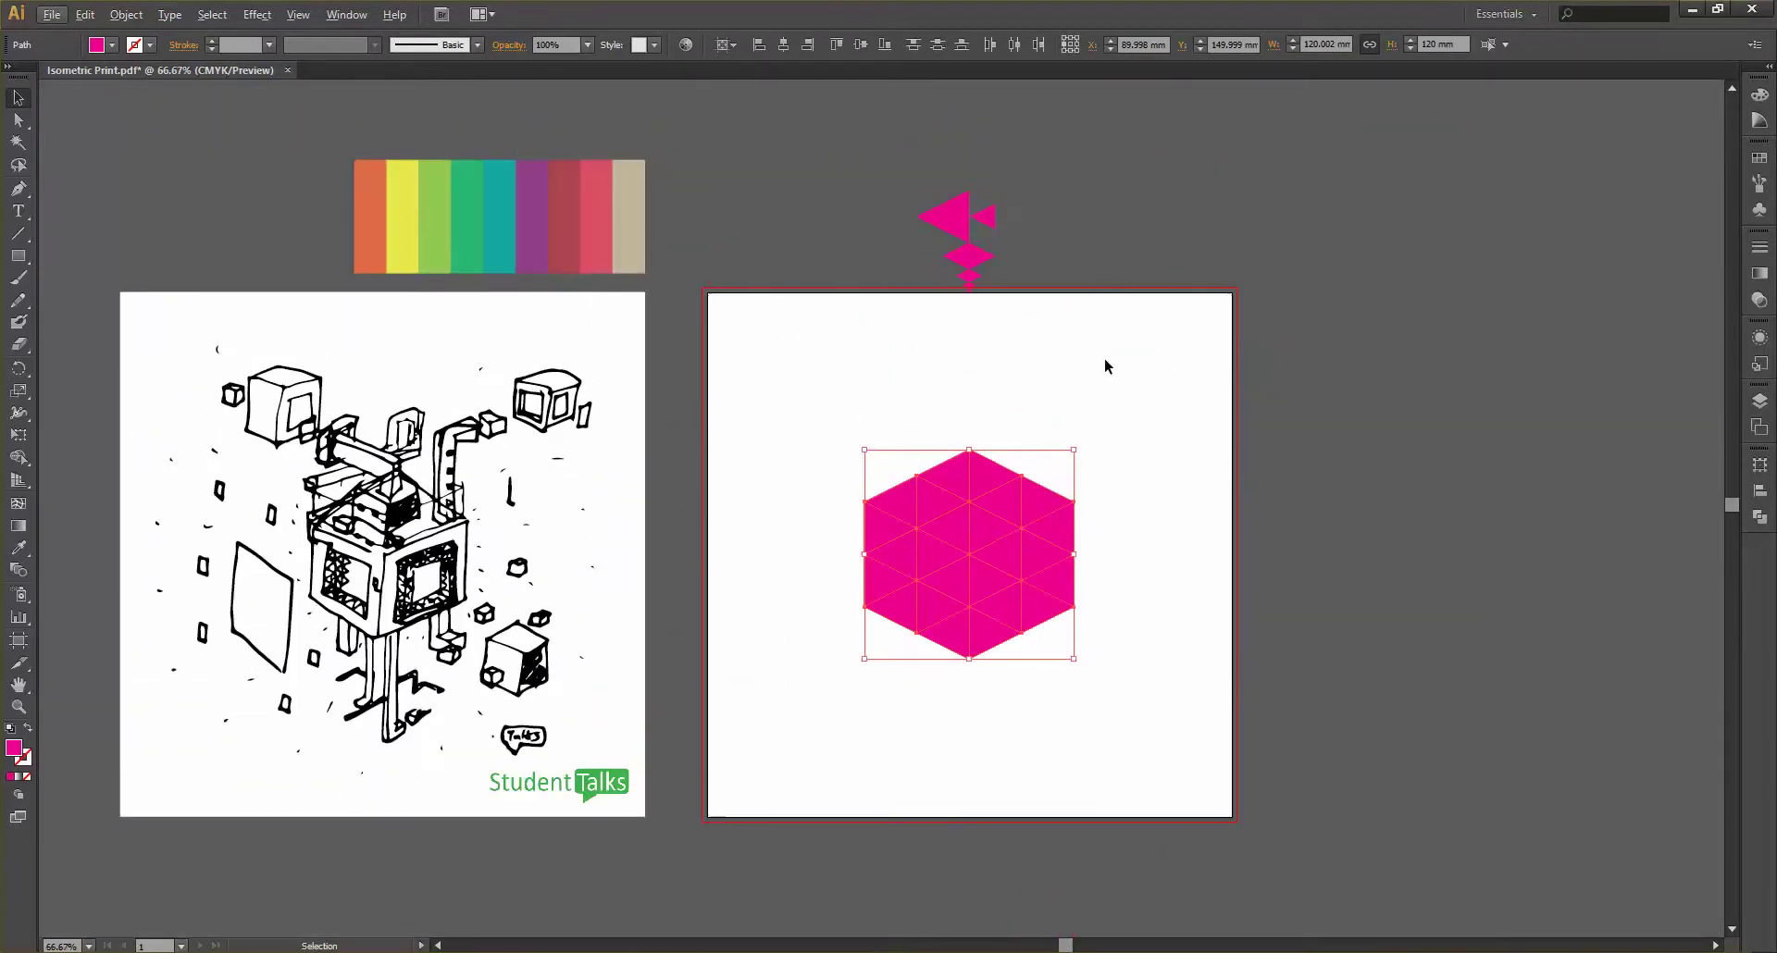
left_click(1766, 159)
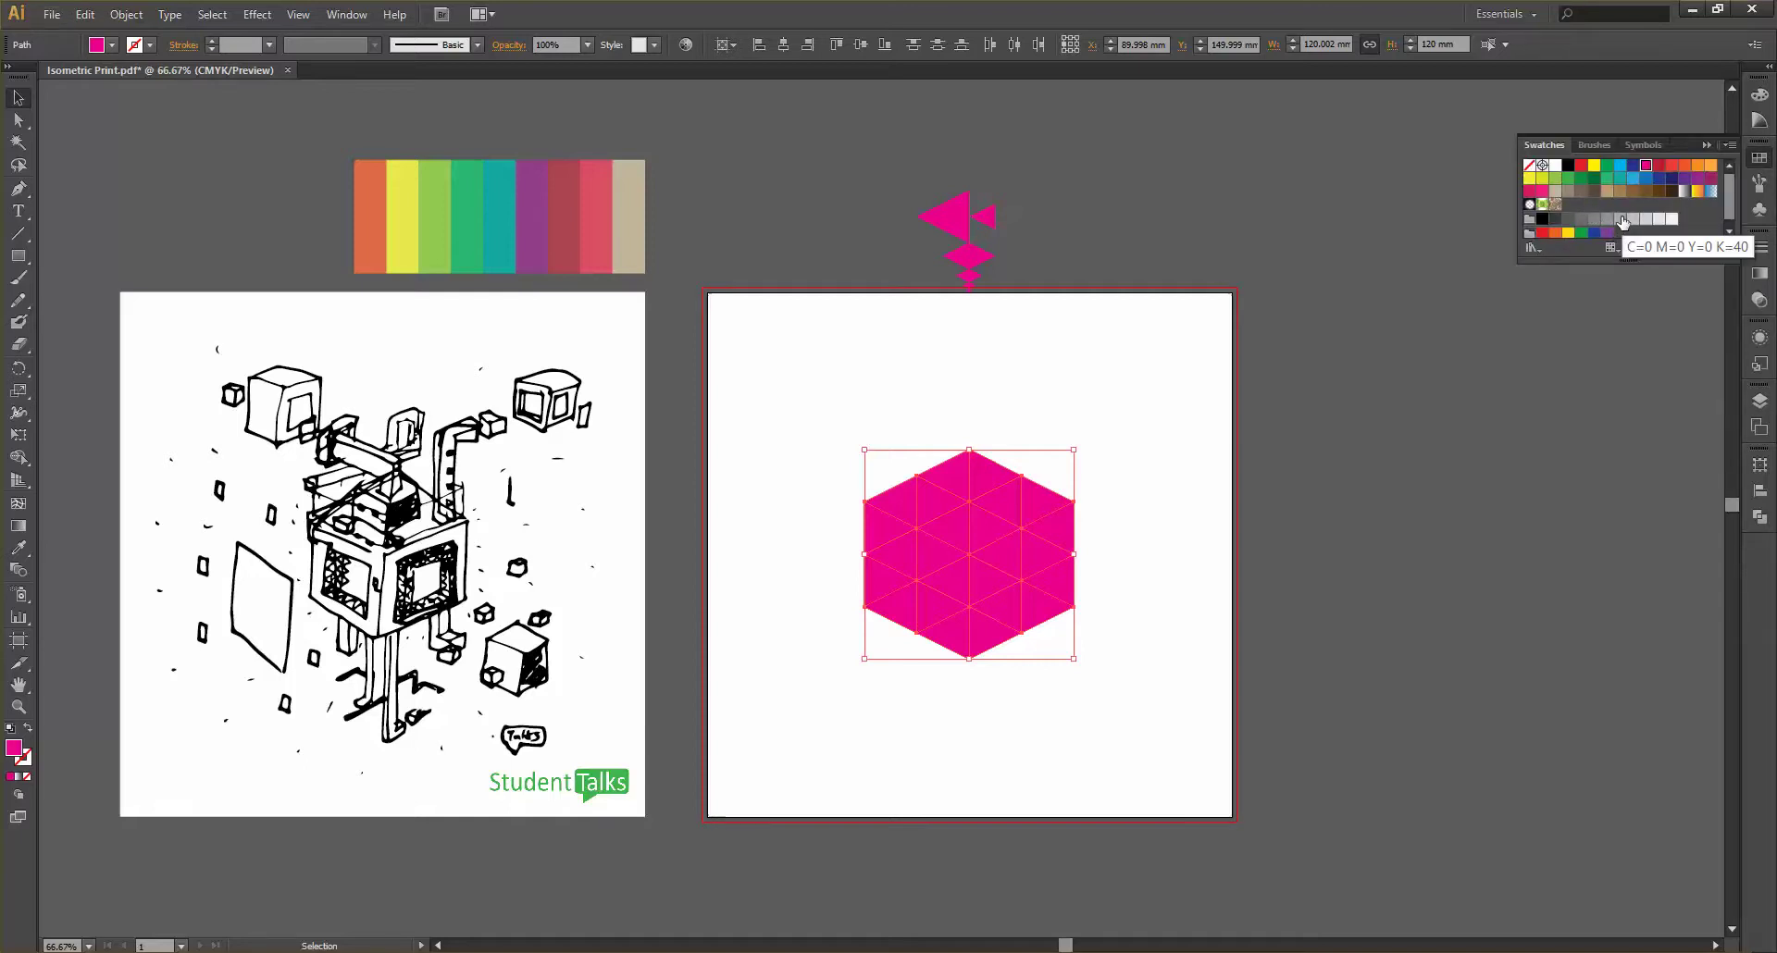
left_click(1621, 219)
left_click(986, 414)
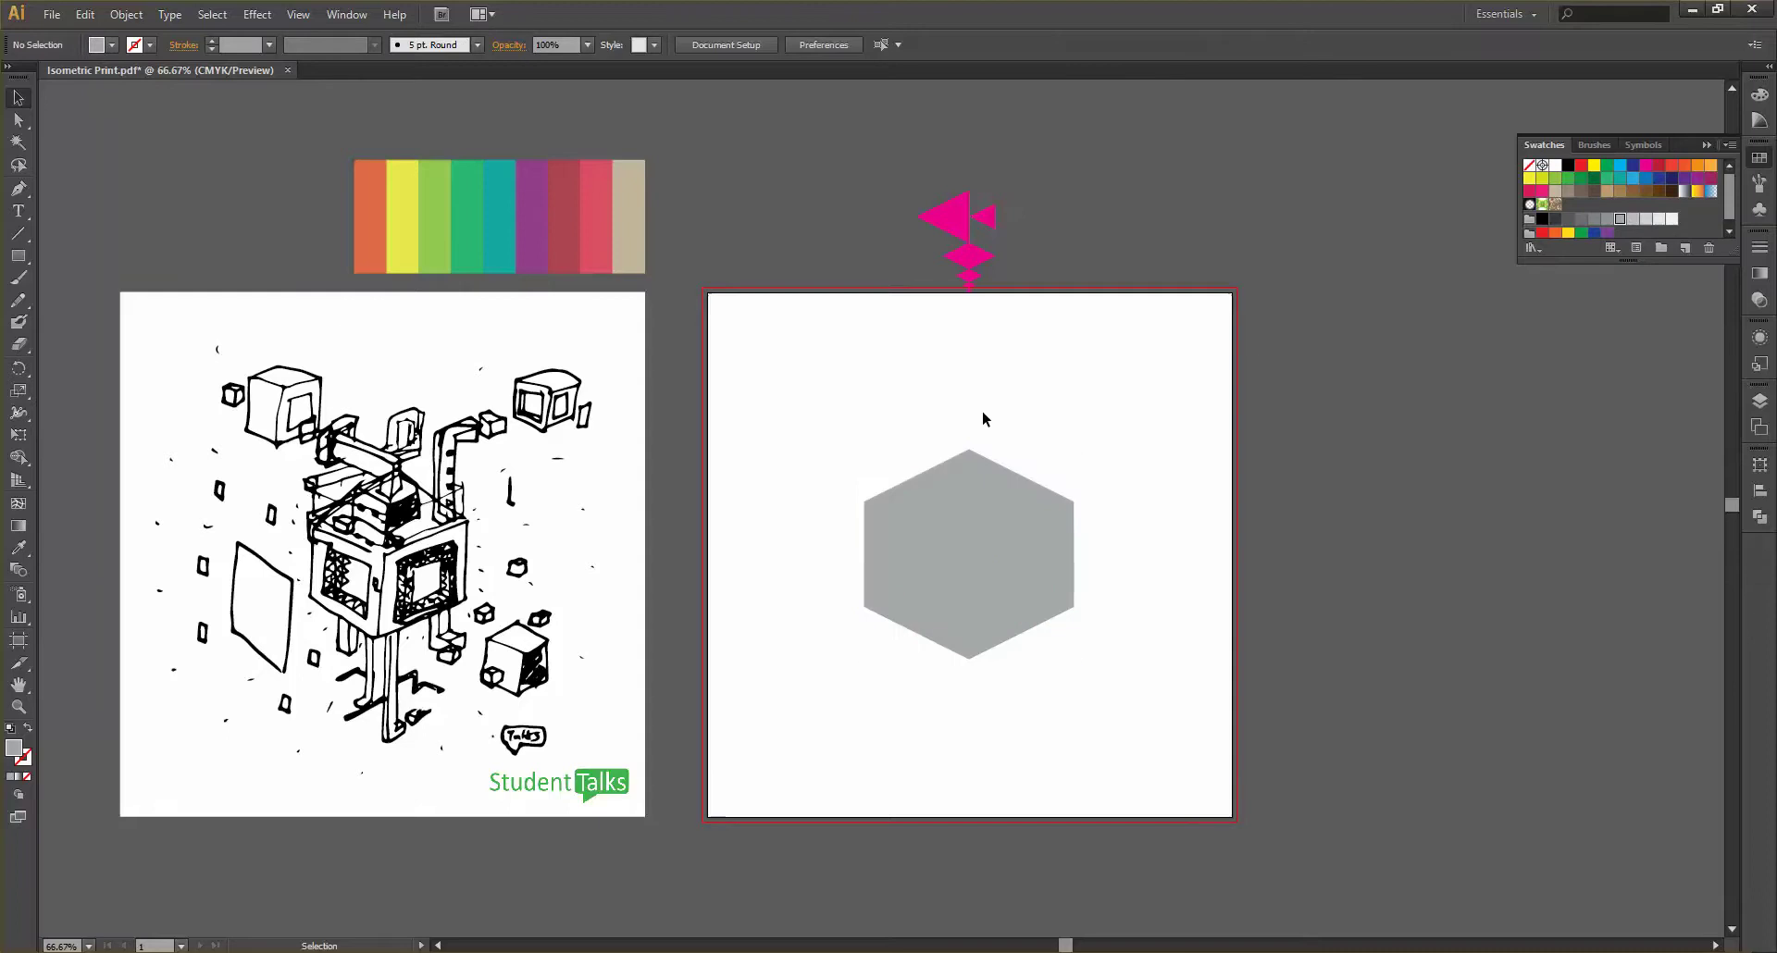
Compare the grey hexagon with the reference sketch and show the document's list of layers
scroll(901, 441, "down", 2)
scroll(804, 557, "up", 2)
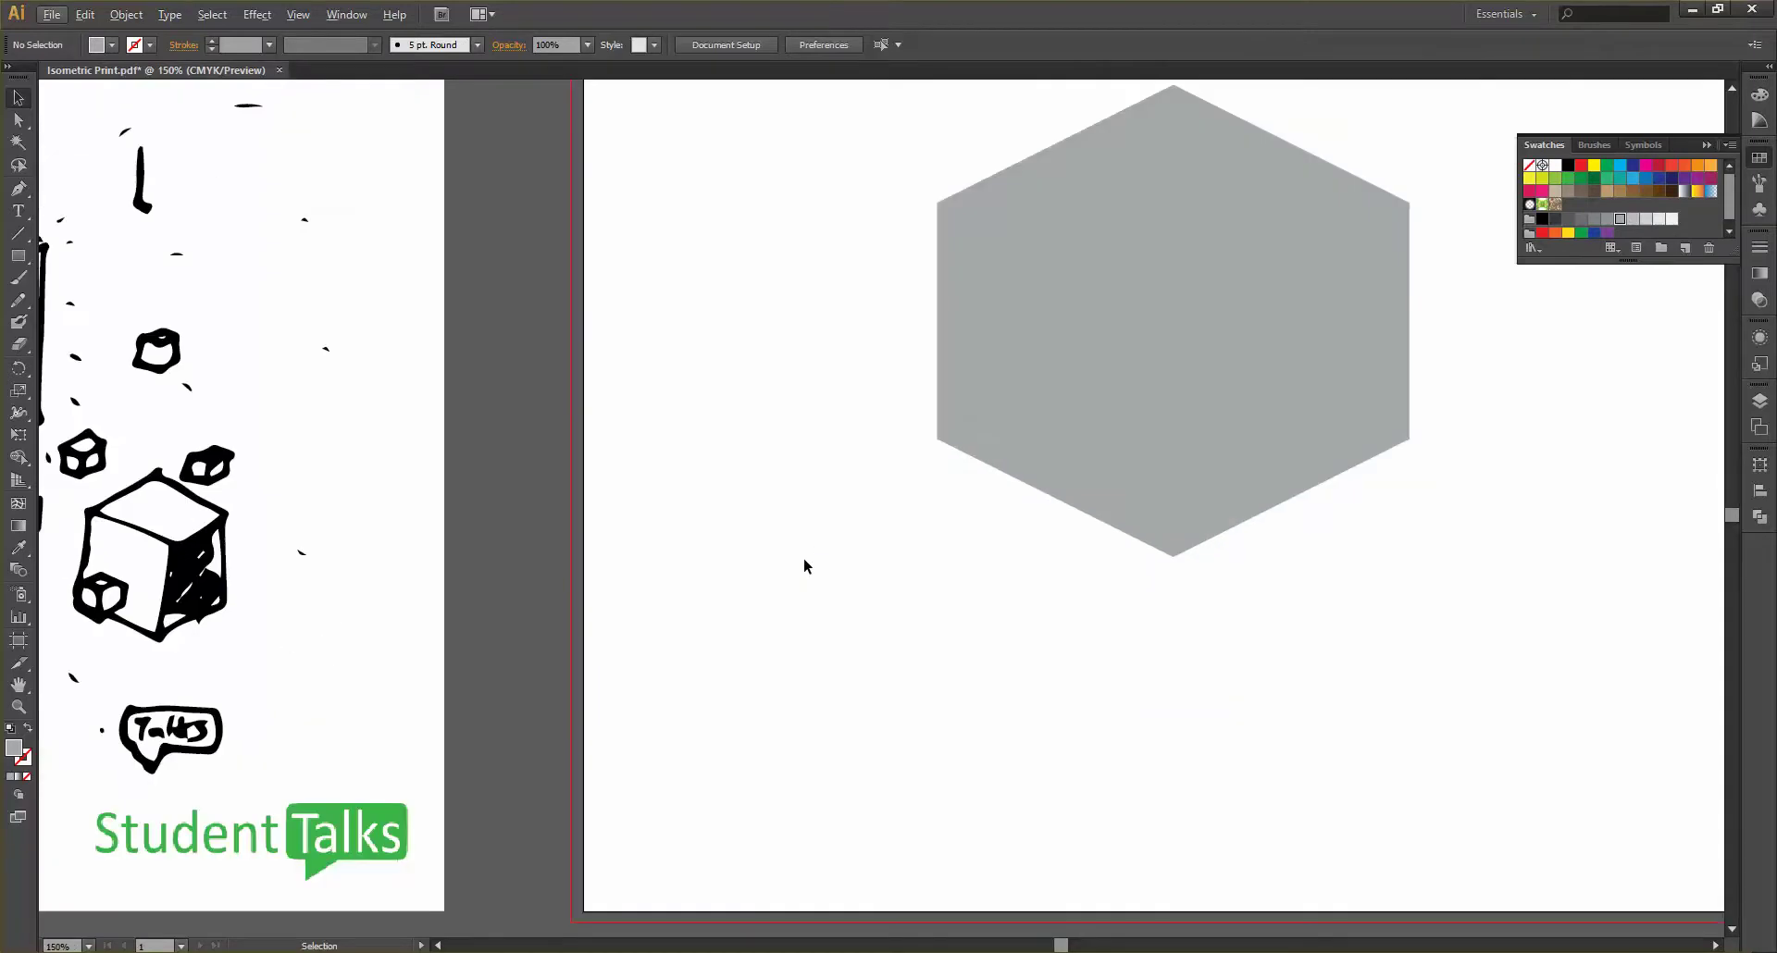
scroll(803, 566, "down", 1)
scroll(804, 567, "up", 1)
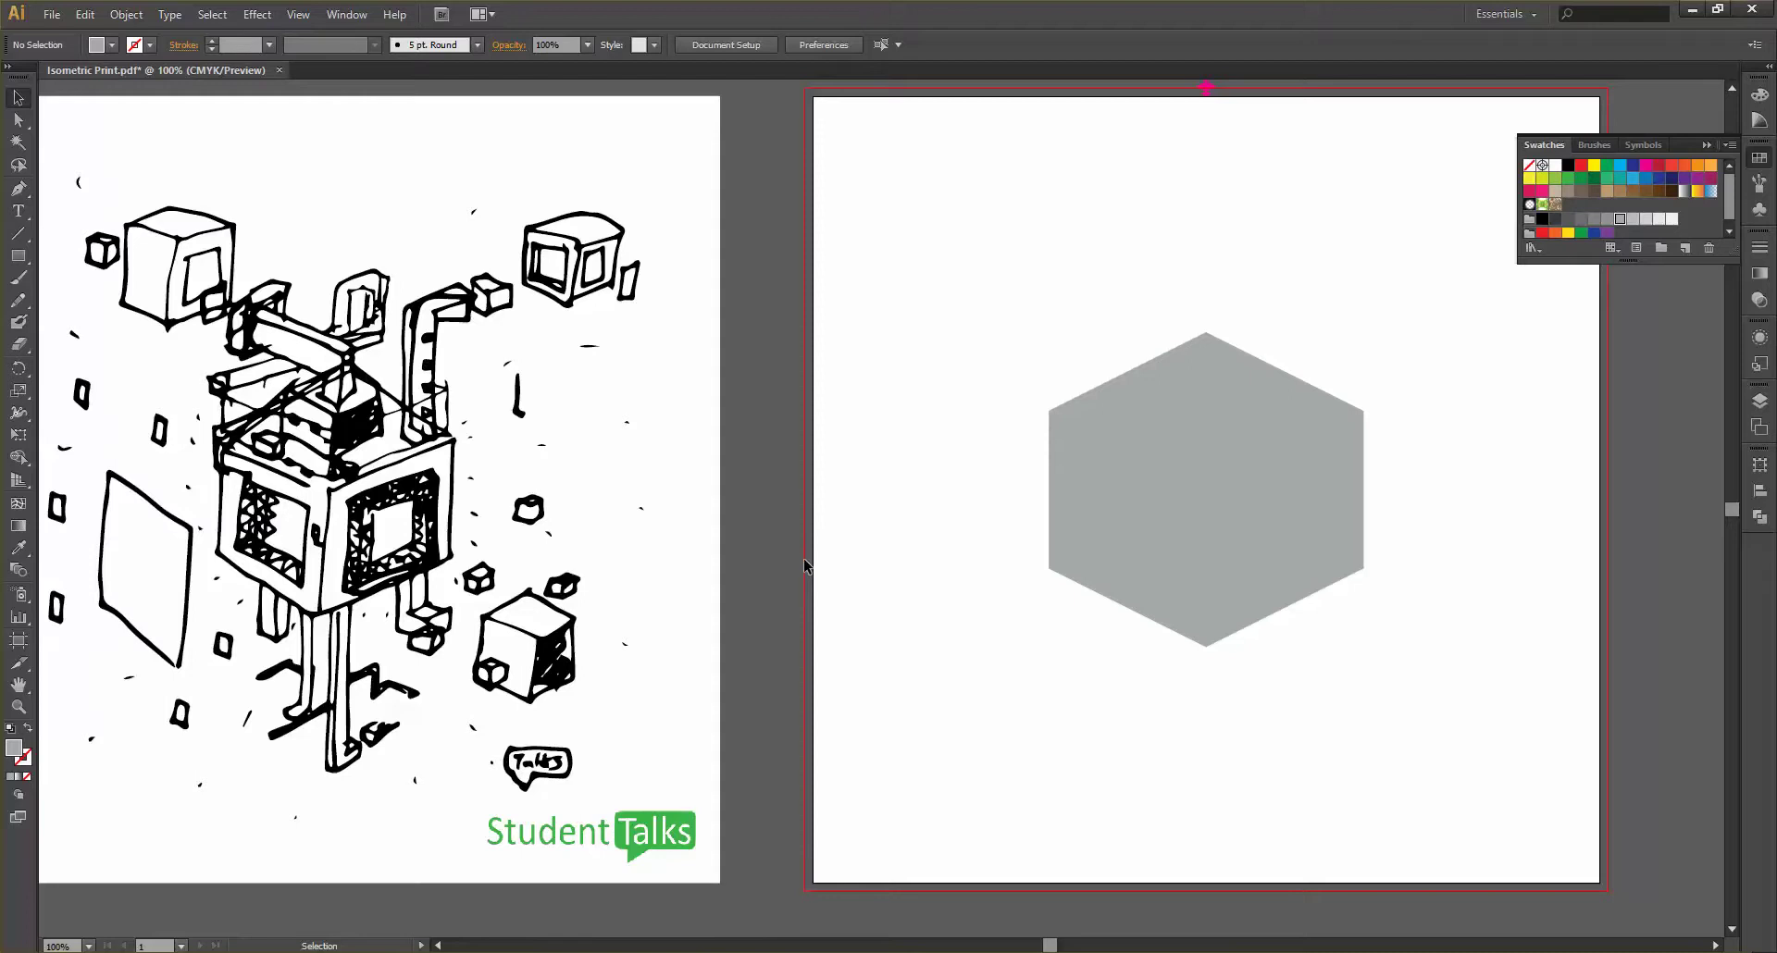
scroll(805, 564, "down", 1)
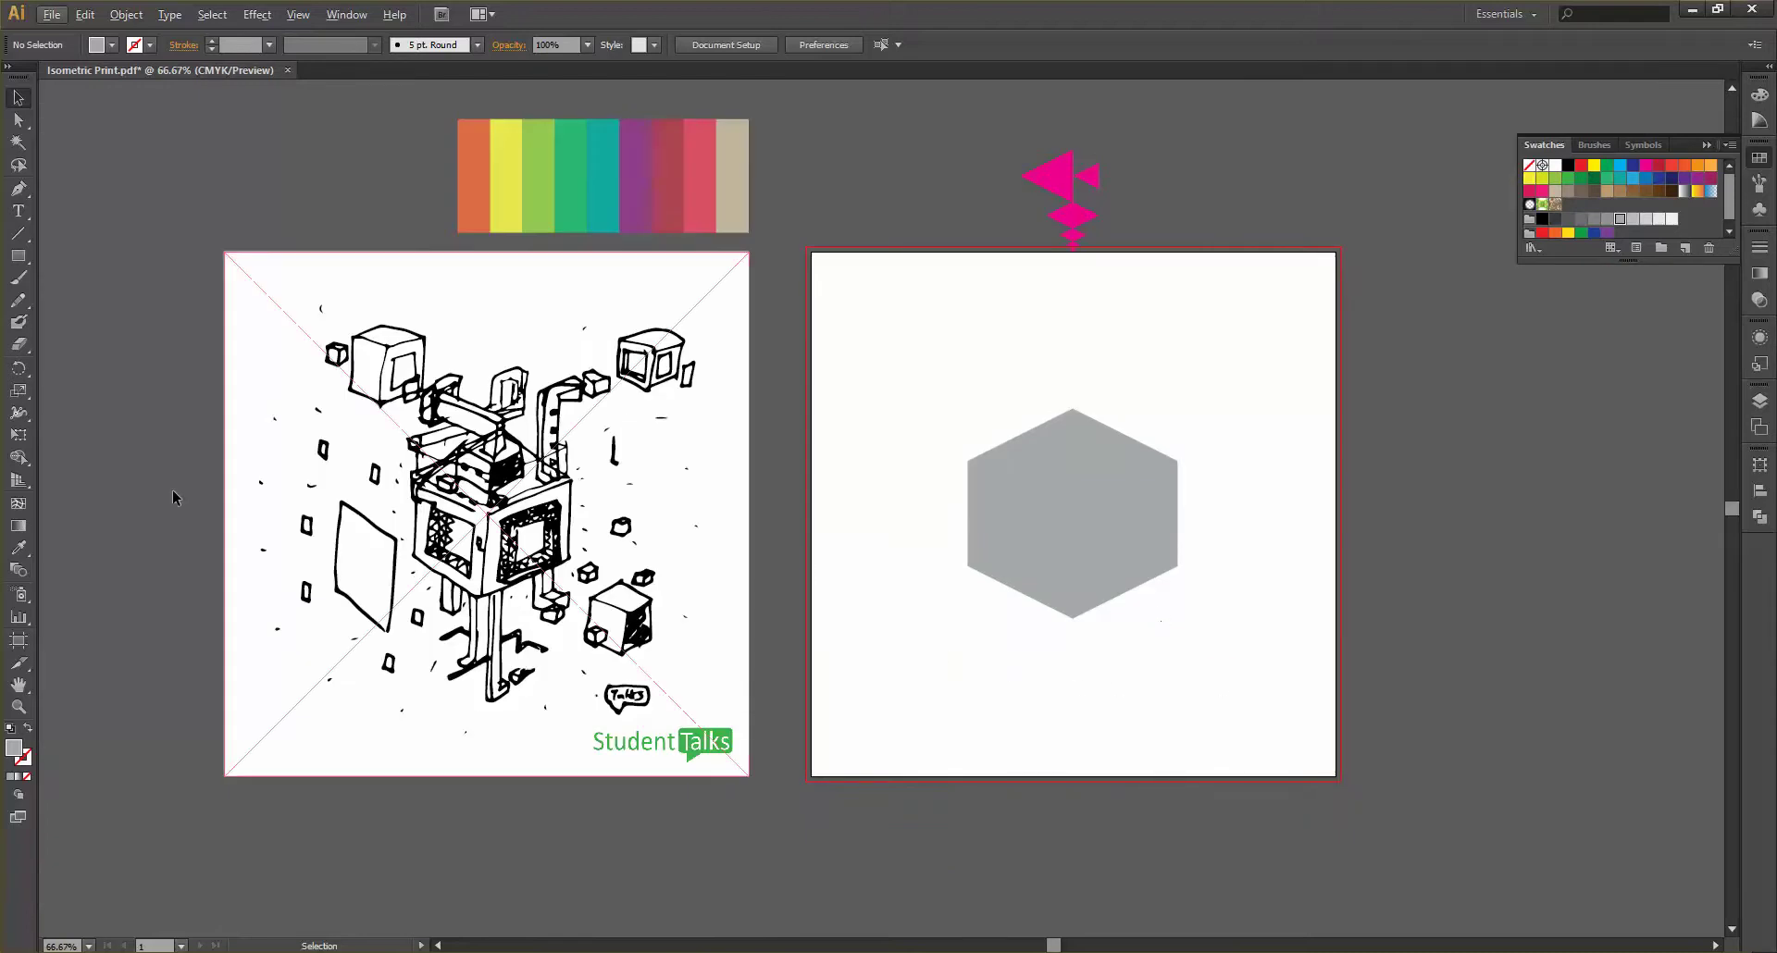
left_click(1760, 401)
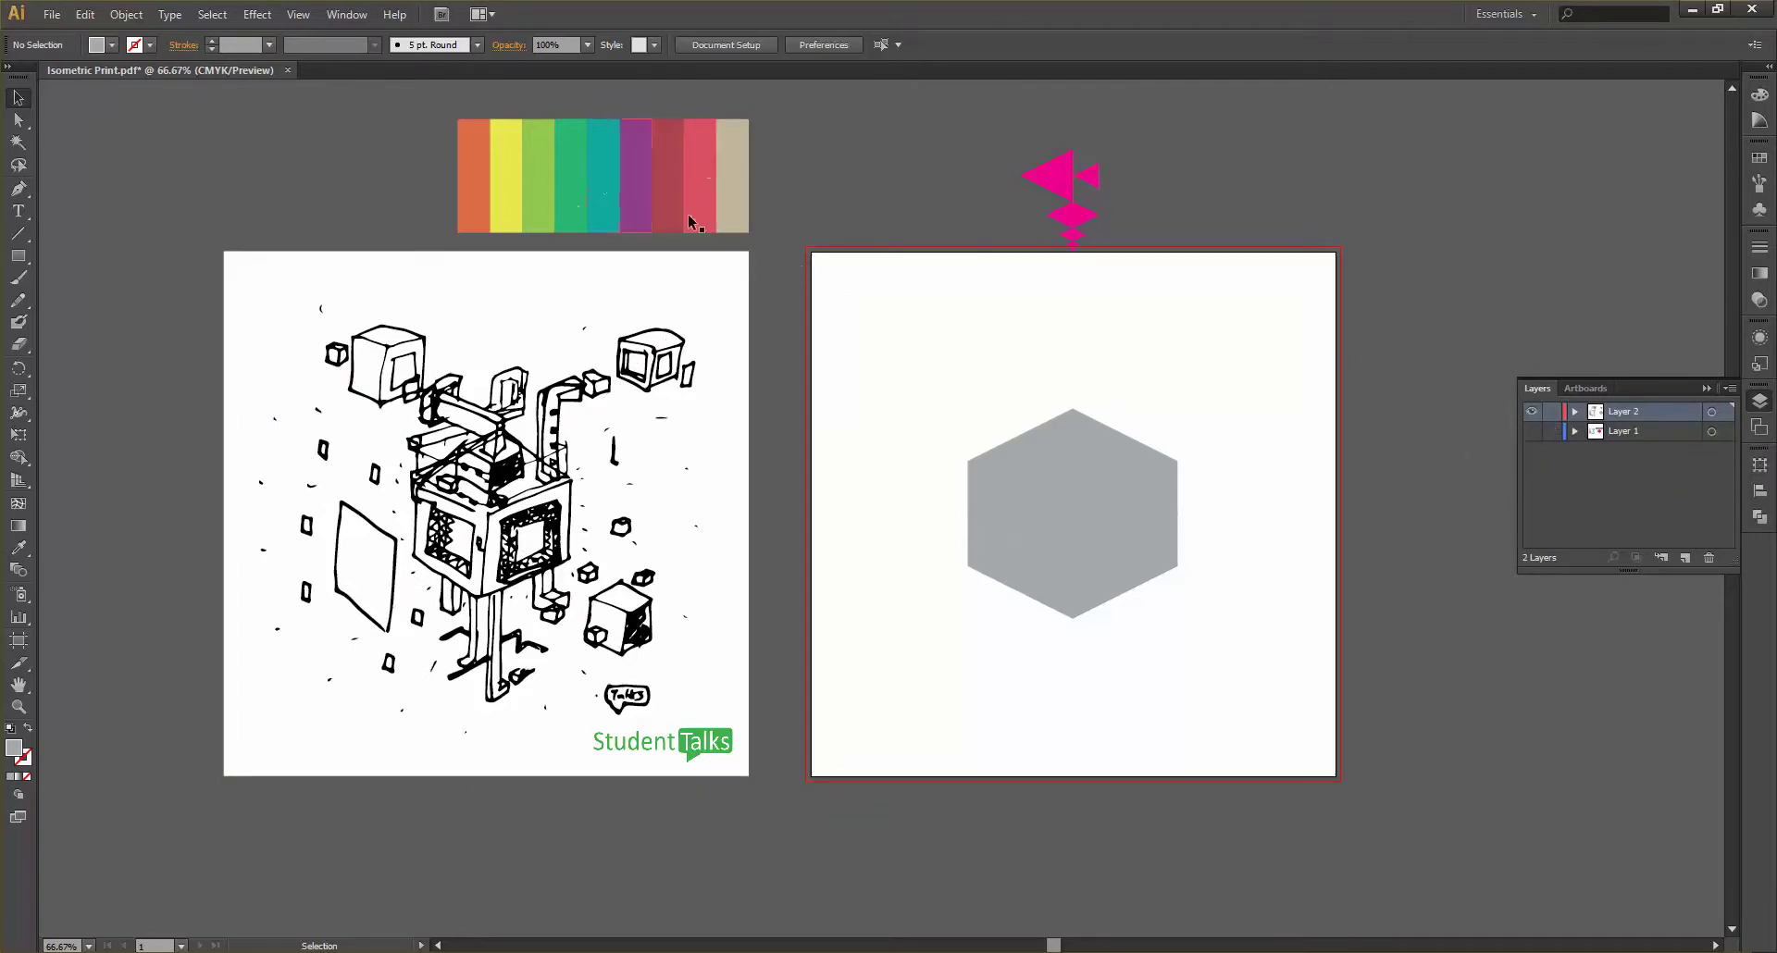
Copy the whole grey triangle hexagon diagonally up and left, aligning it to the original's grid
scroll(928, 351, "down", 2)
scroll(928, 352, "up", 1, "alt")
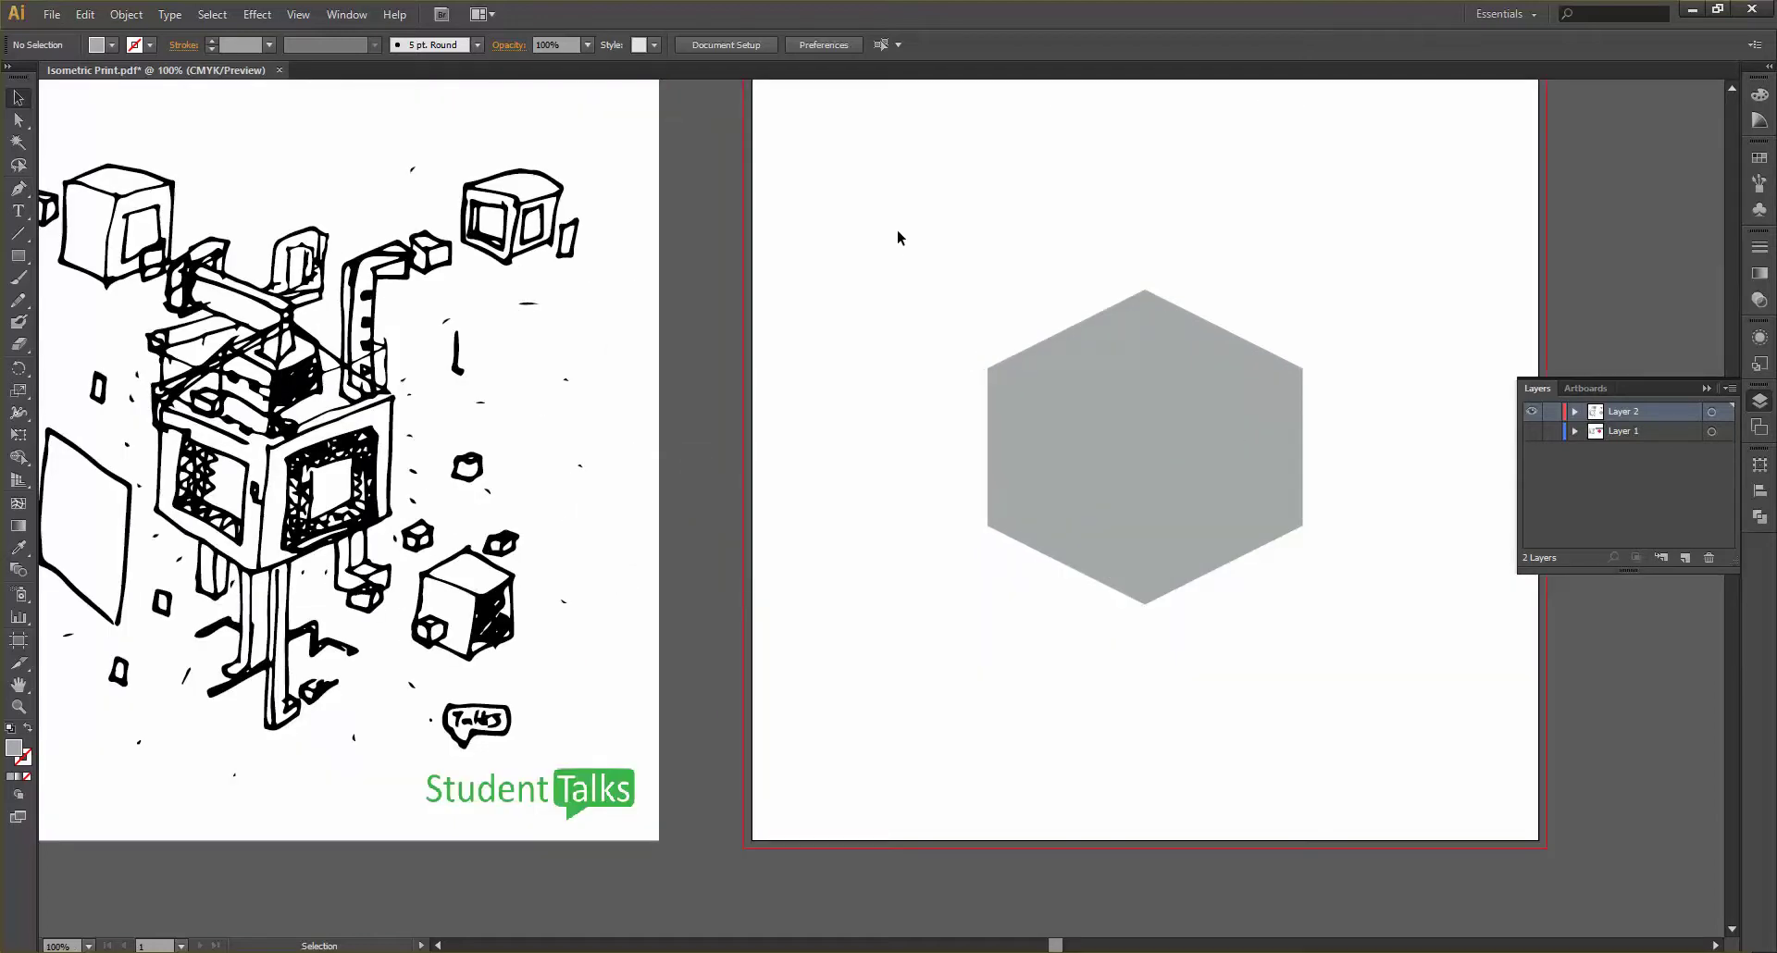
left_click_drag(896, 225, 1365, 654)
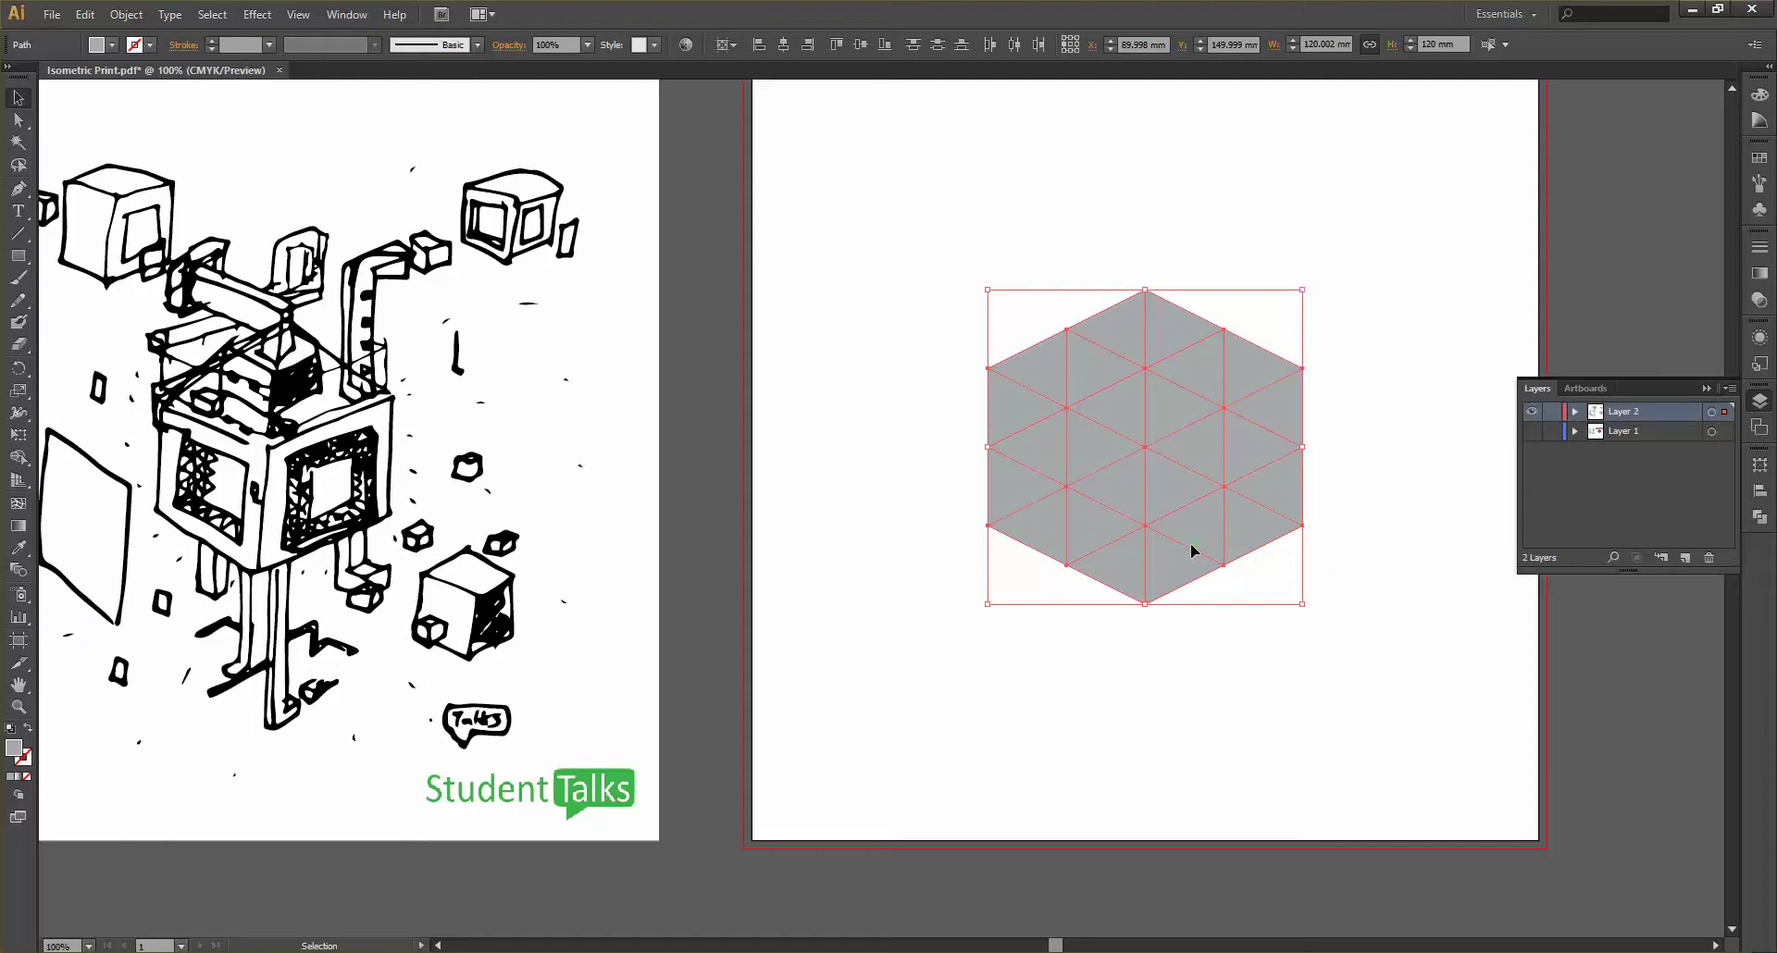
left_click_drag(1206, 568, 1054, 256)
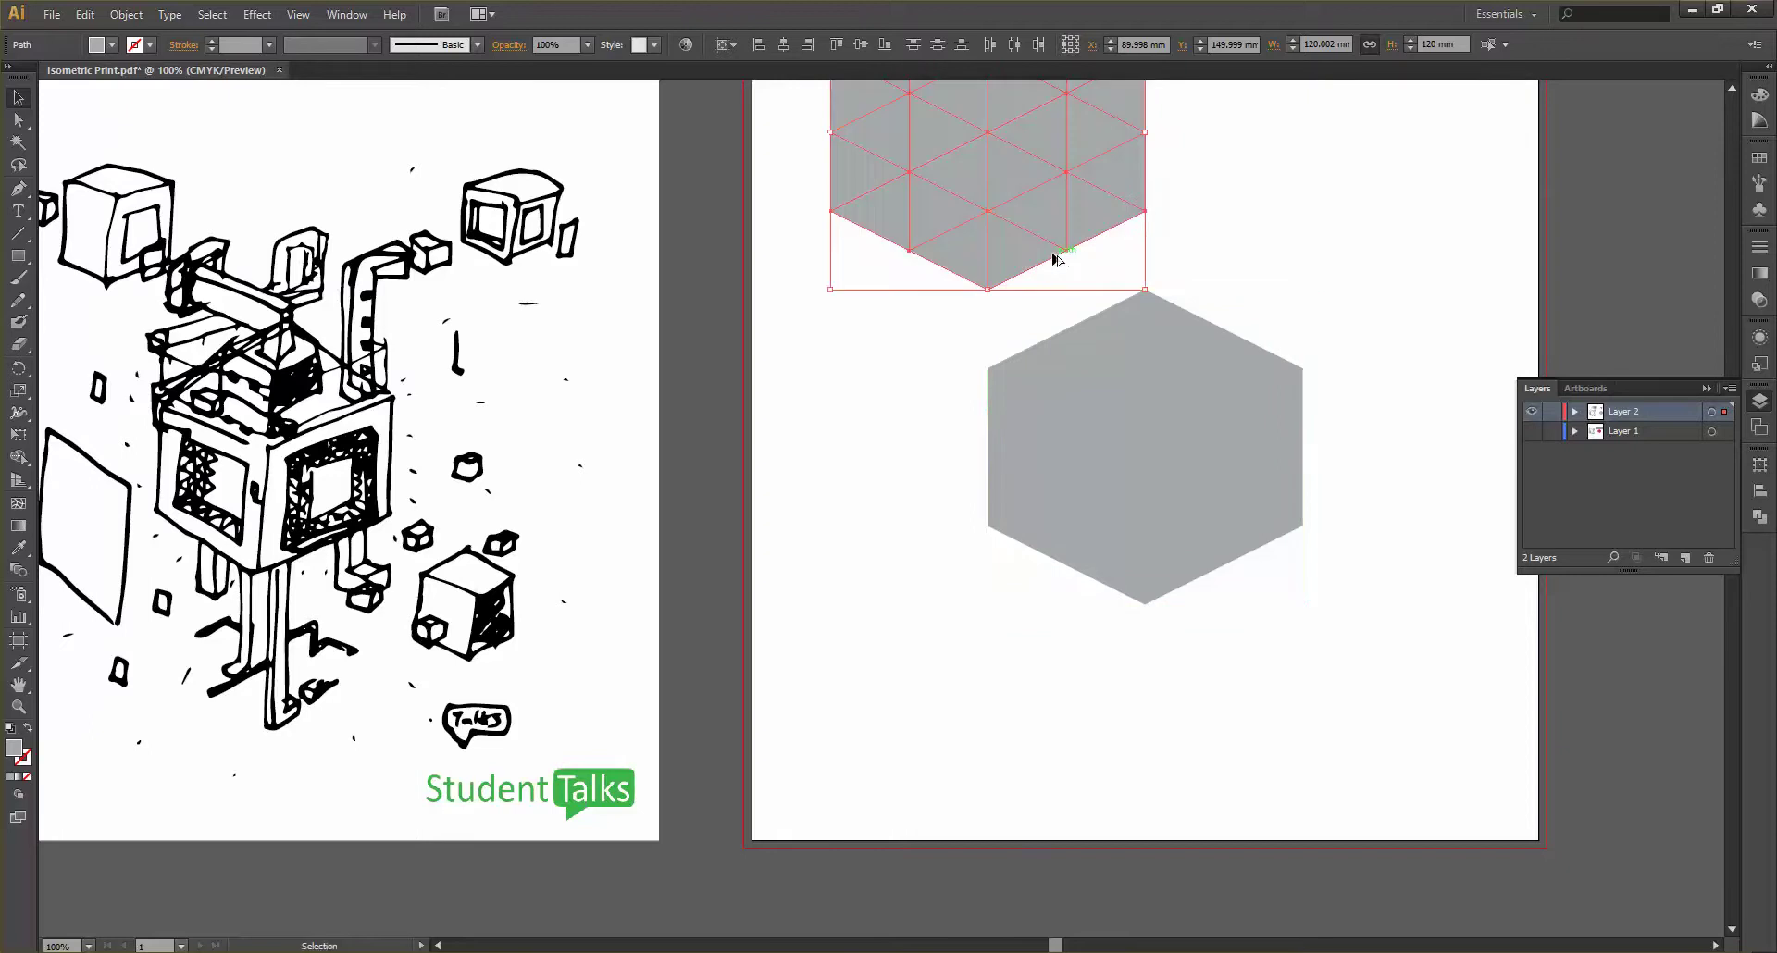
scroll(1052, 253, "up", 3)
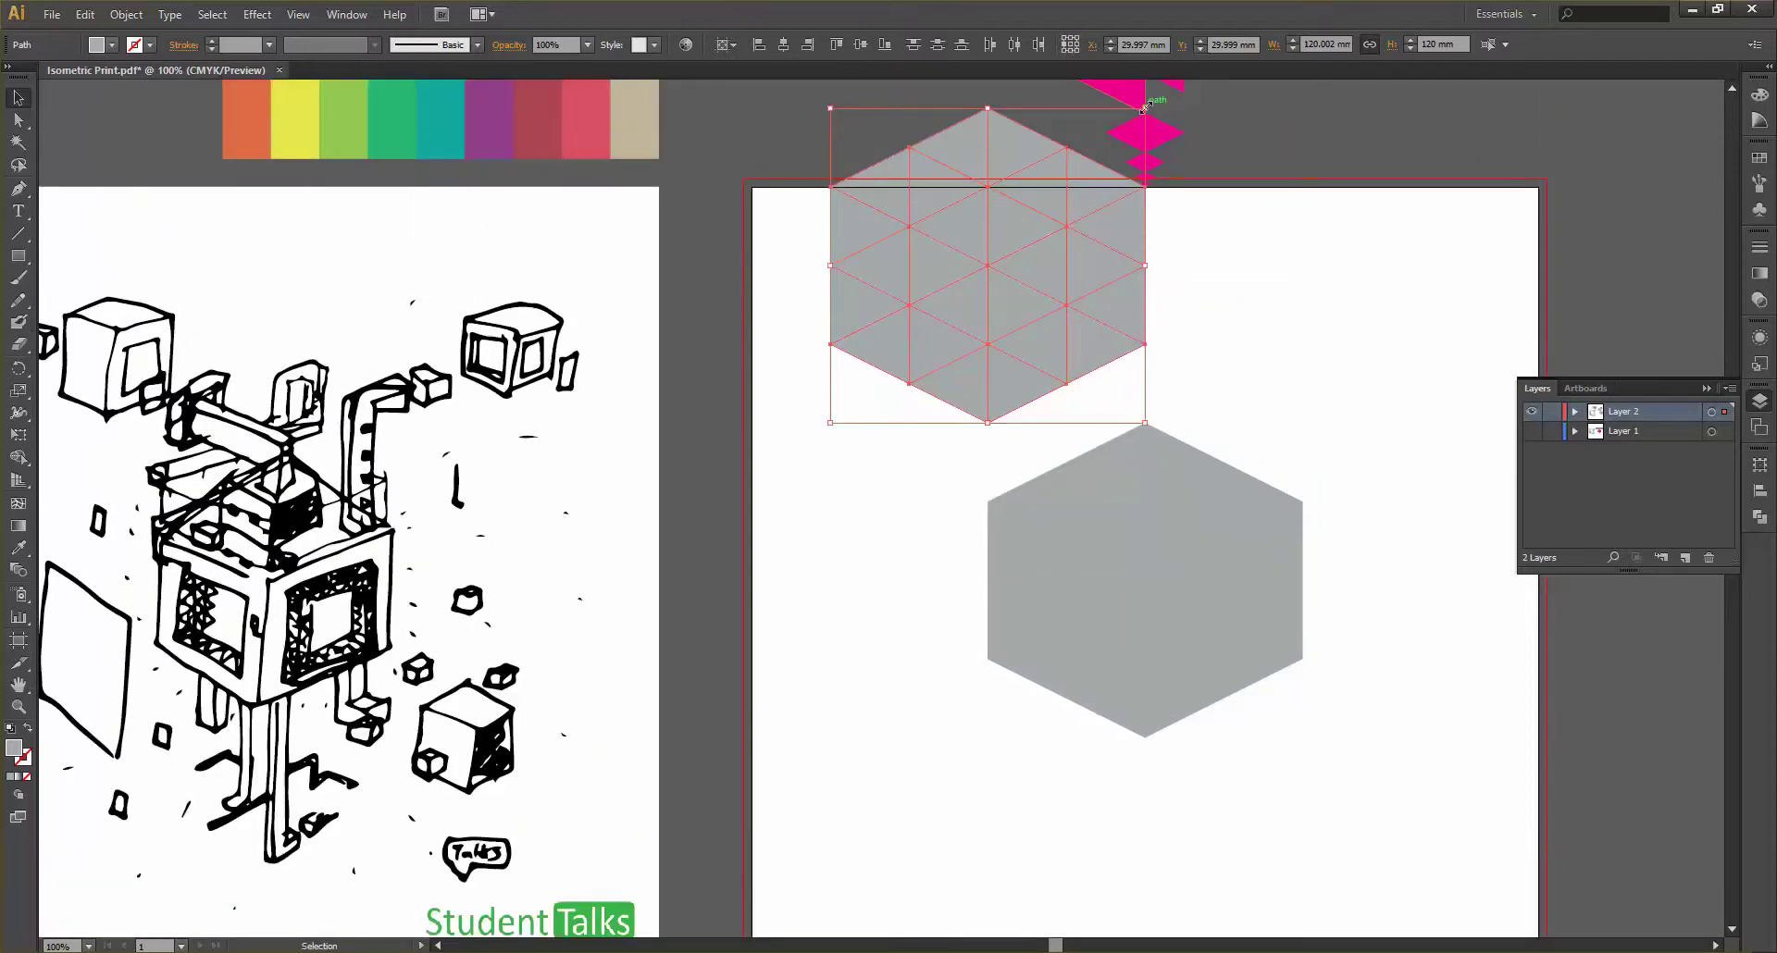
left_click_drag(1145, 109, 986, 308)
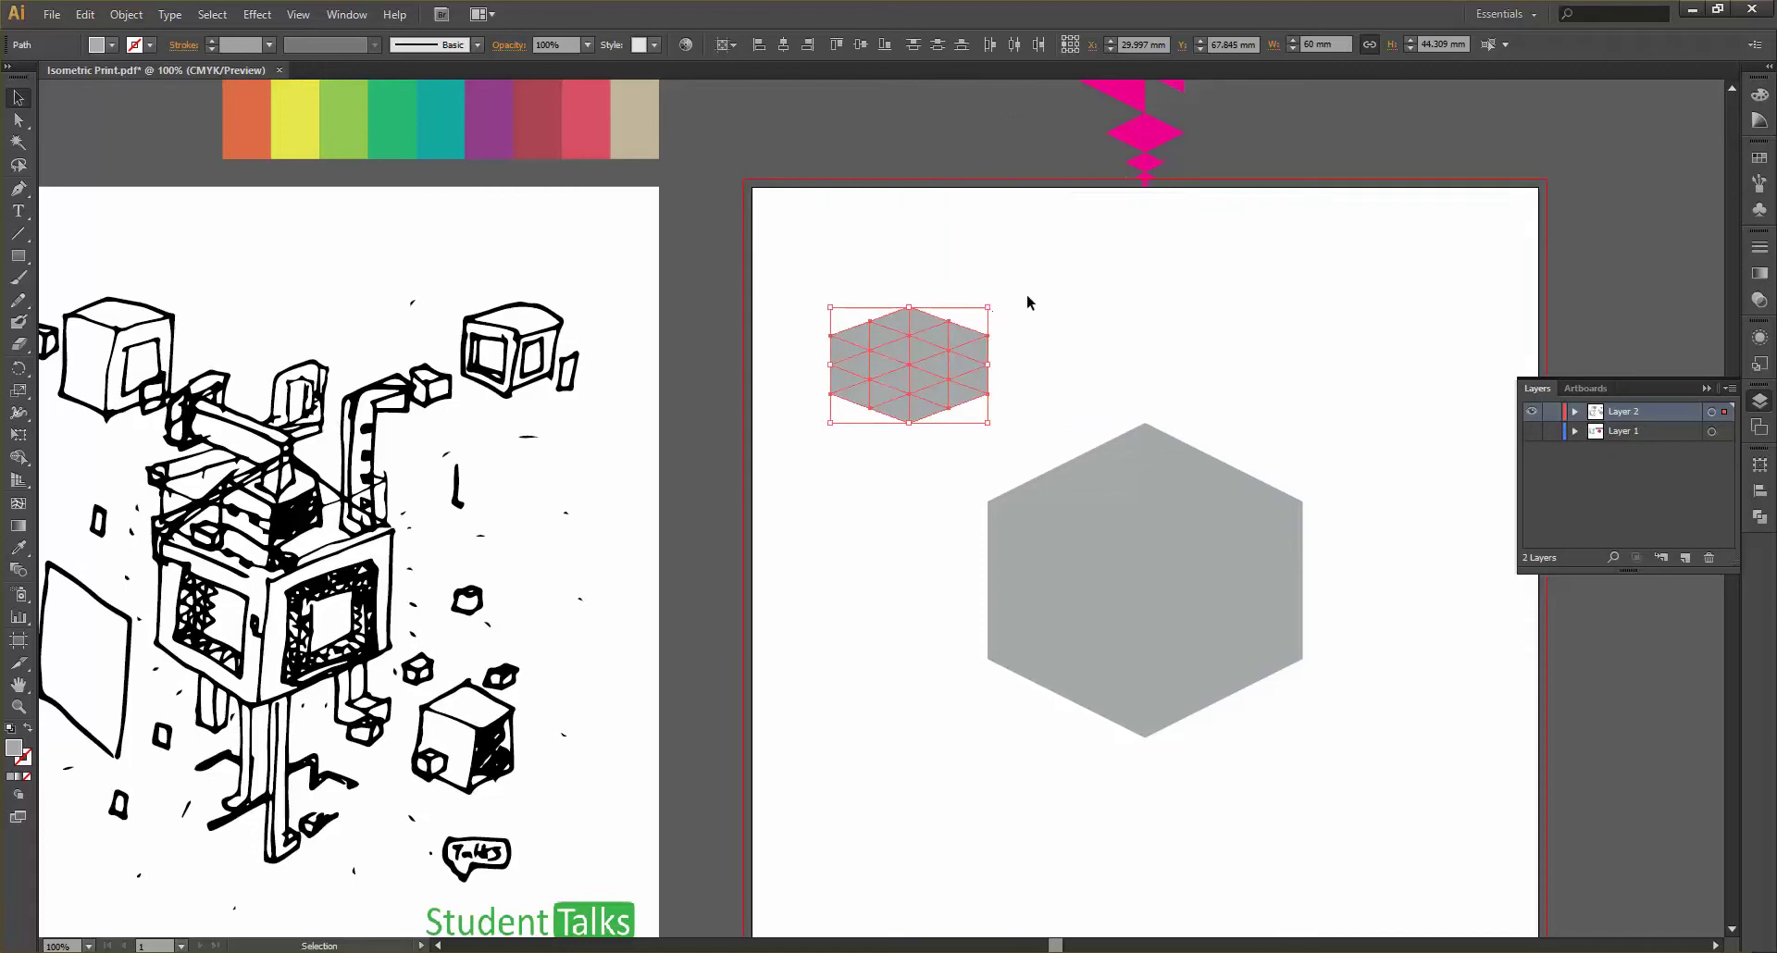
key("ctrl+z")
key("ctrl+z")
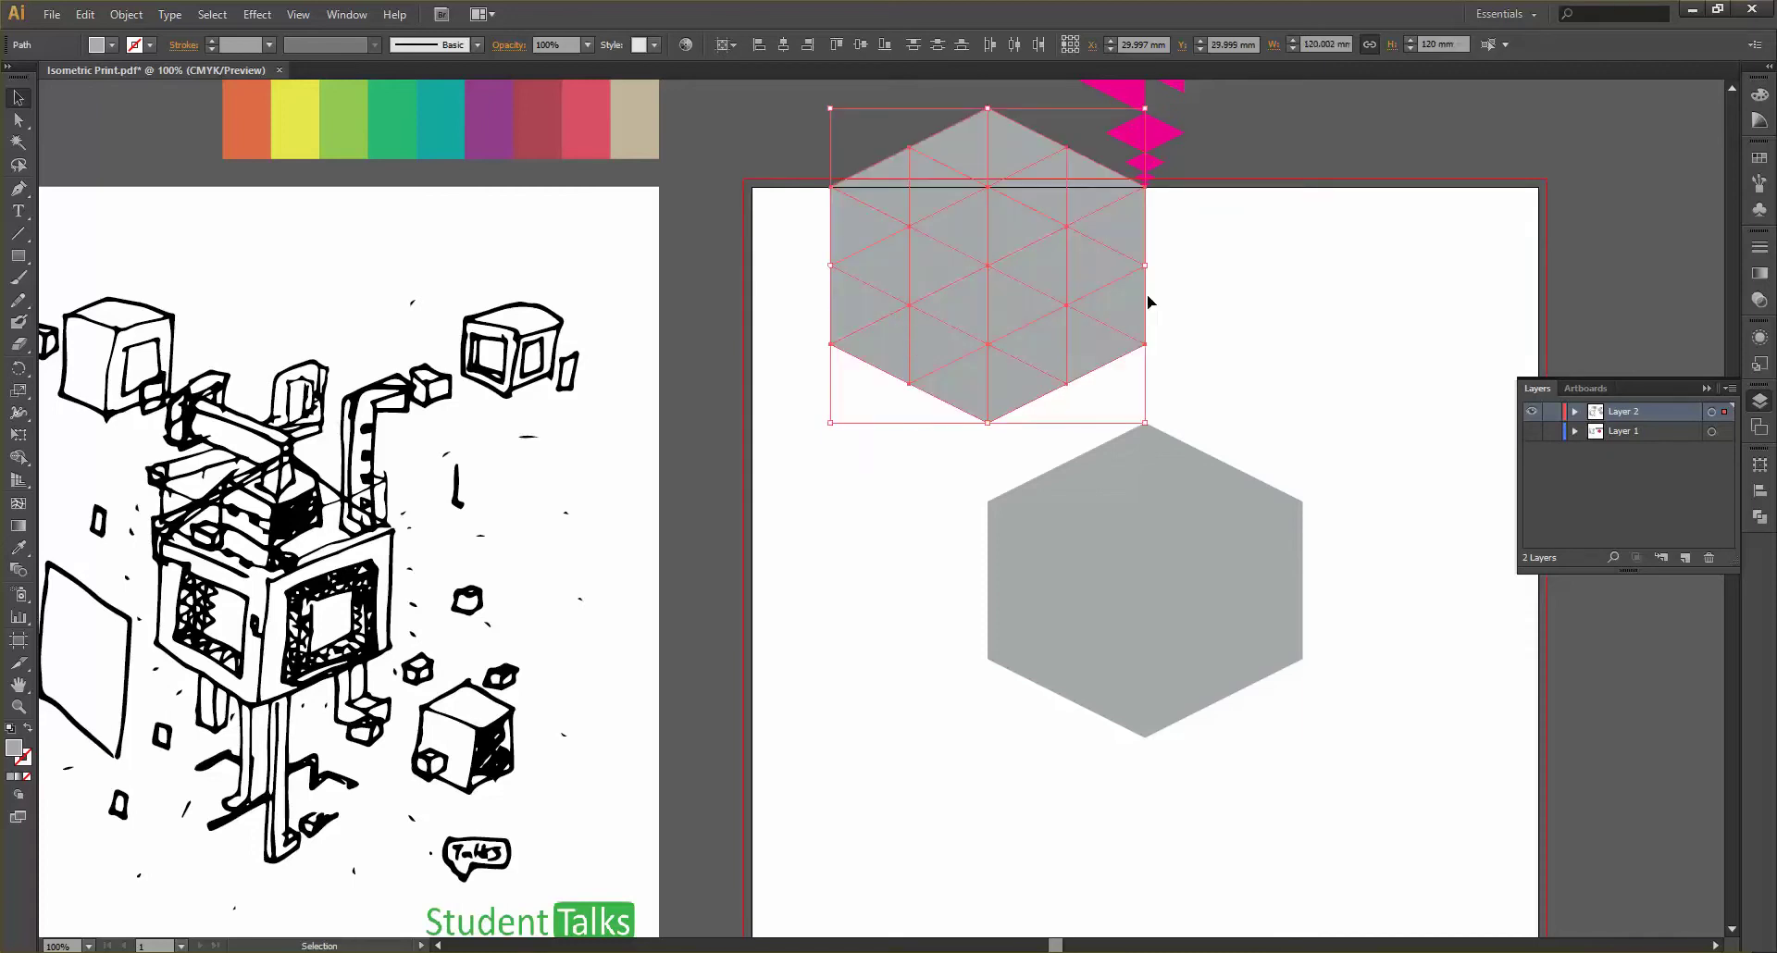
Scale the hexagon copy down proportionally to about 60 mm, keeping its lower-left corner fixed
left_click_drag(1145, 109, 989, 252)
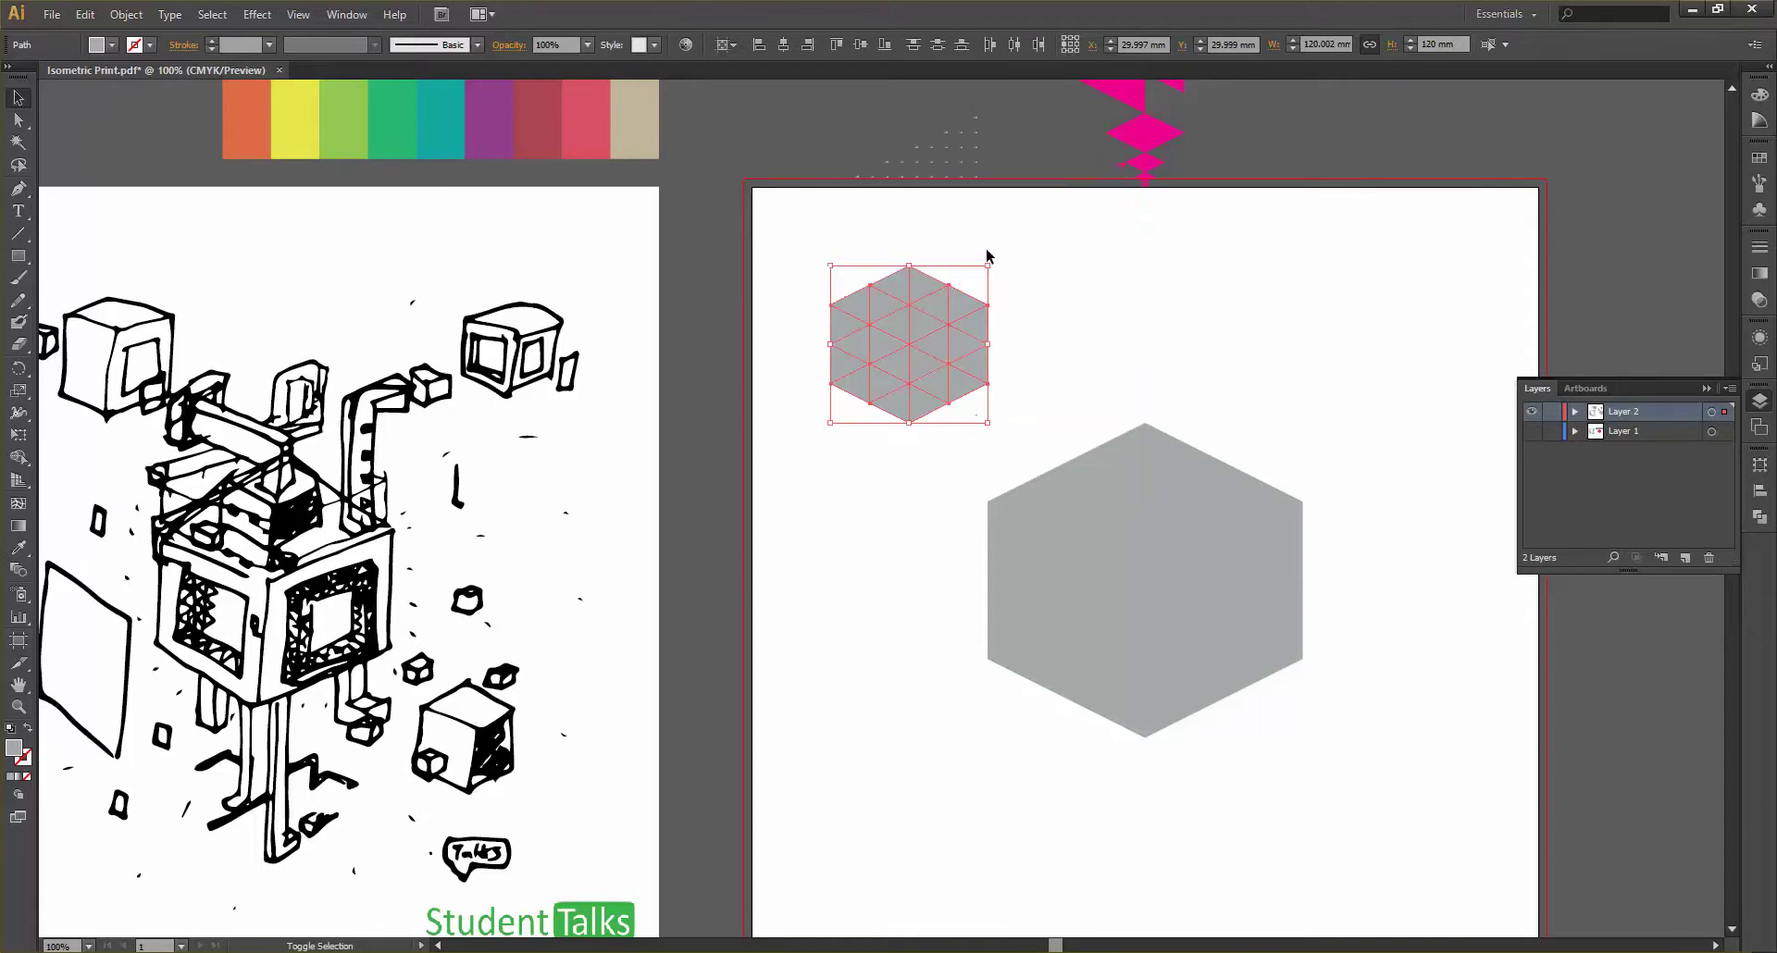
left_click(1076, 330)
key("ctrl+minus")
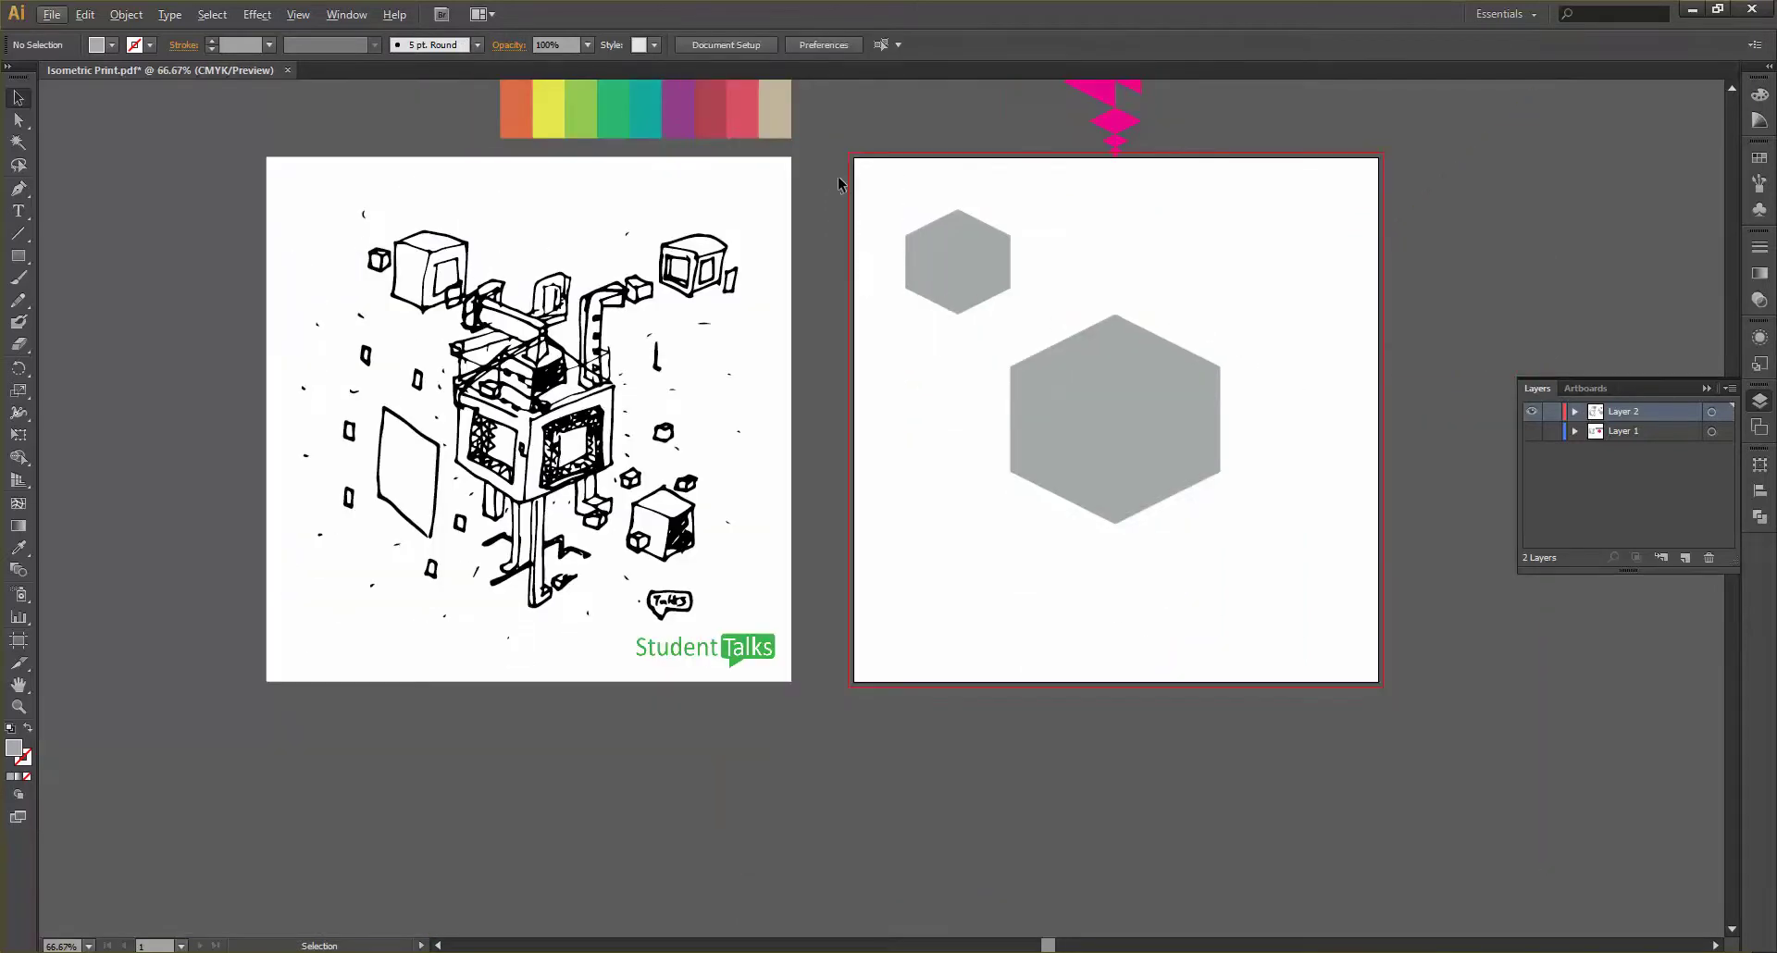
Copy the small grey hexagon horizontally to the artboard's upper-right area, centred at about X 210 mm, Y 60 mm
left_click_drag(1005, 305, 1274, 294)
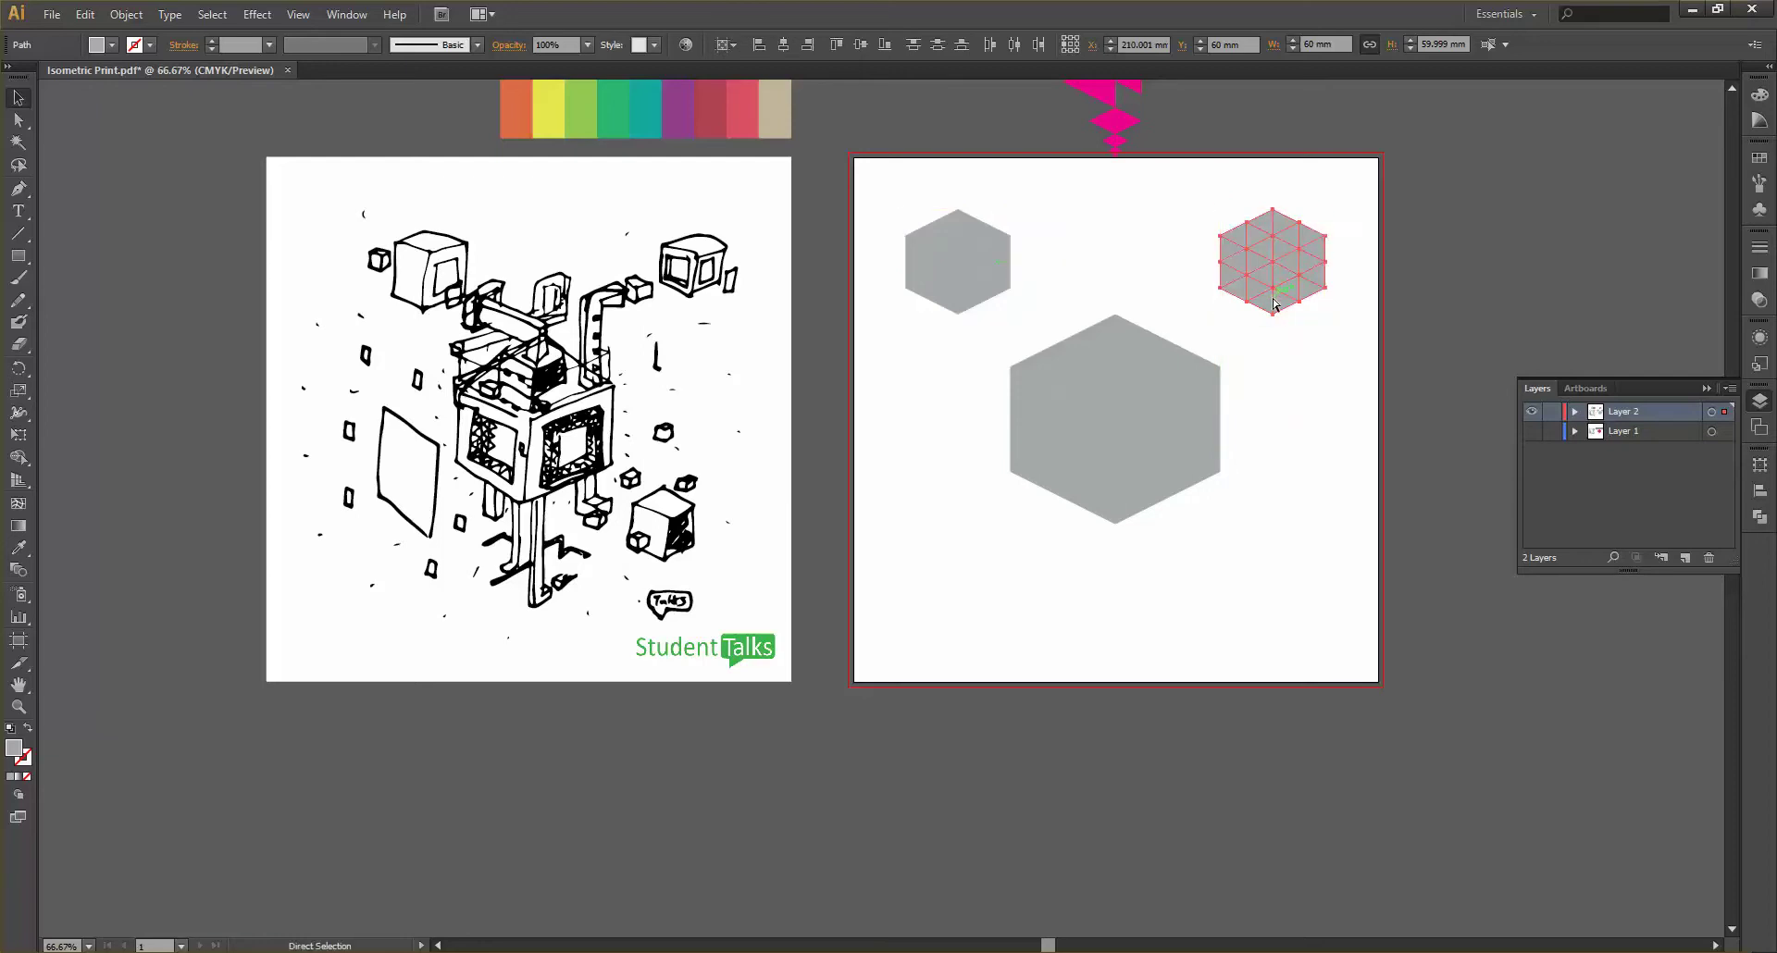
left_click(1072, 295)
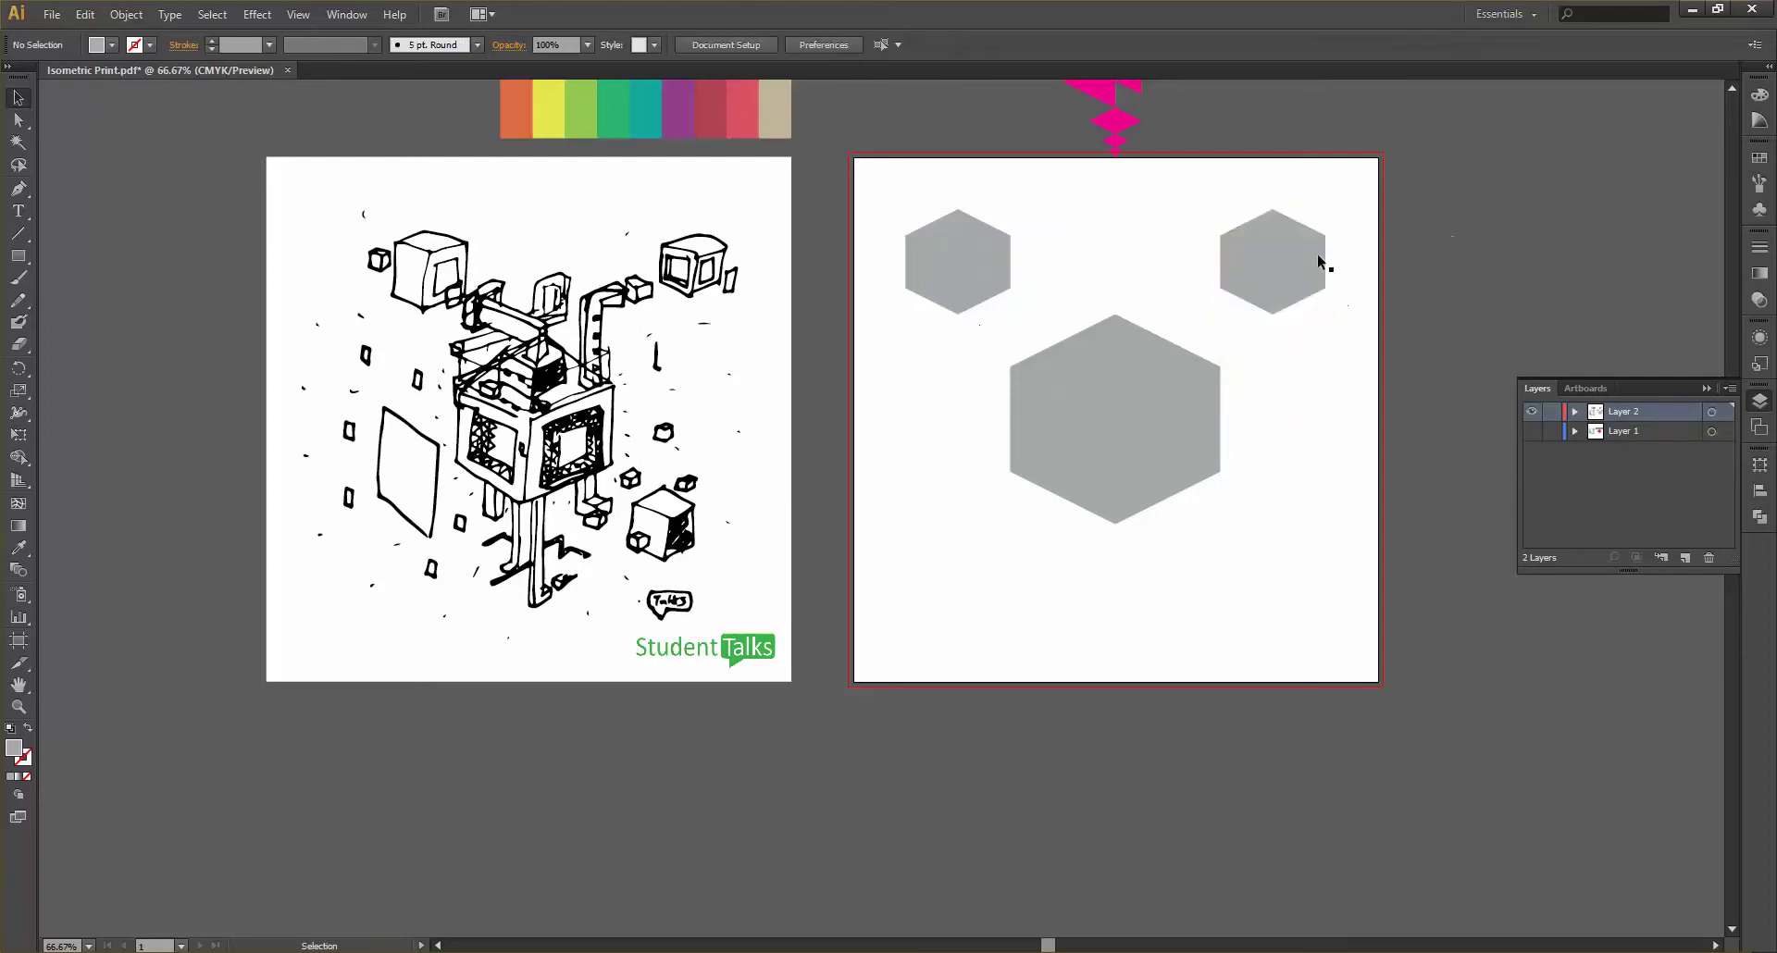
scroll(916, 315, "down", 2)
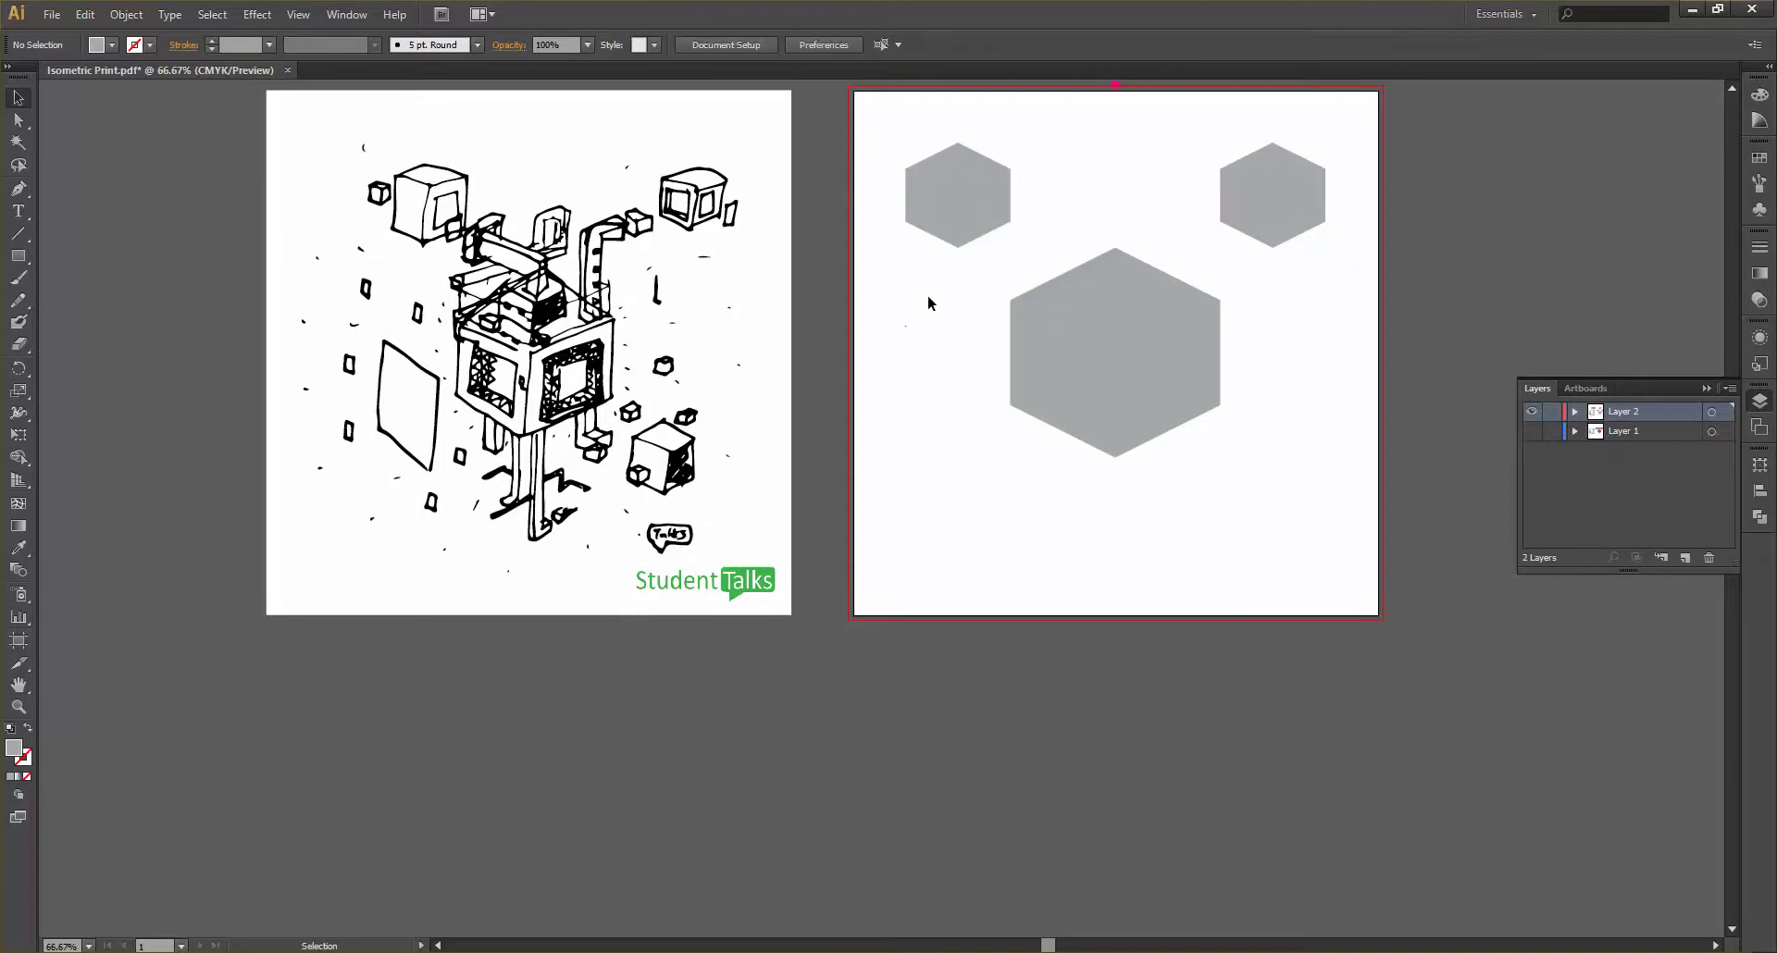
Place a small hexagon copy over the large hexagon's top, snapped to its vertical axis at about X 120 mm, Y 105 mm
left_click_drag(1202, 135, 1131, 289)
scroll(1121, 304, "up", 2)
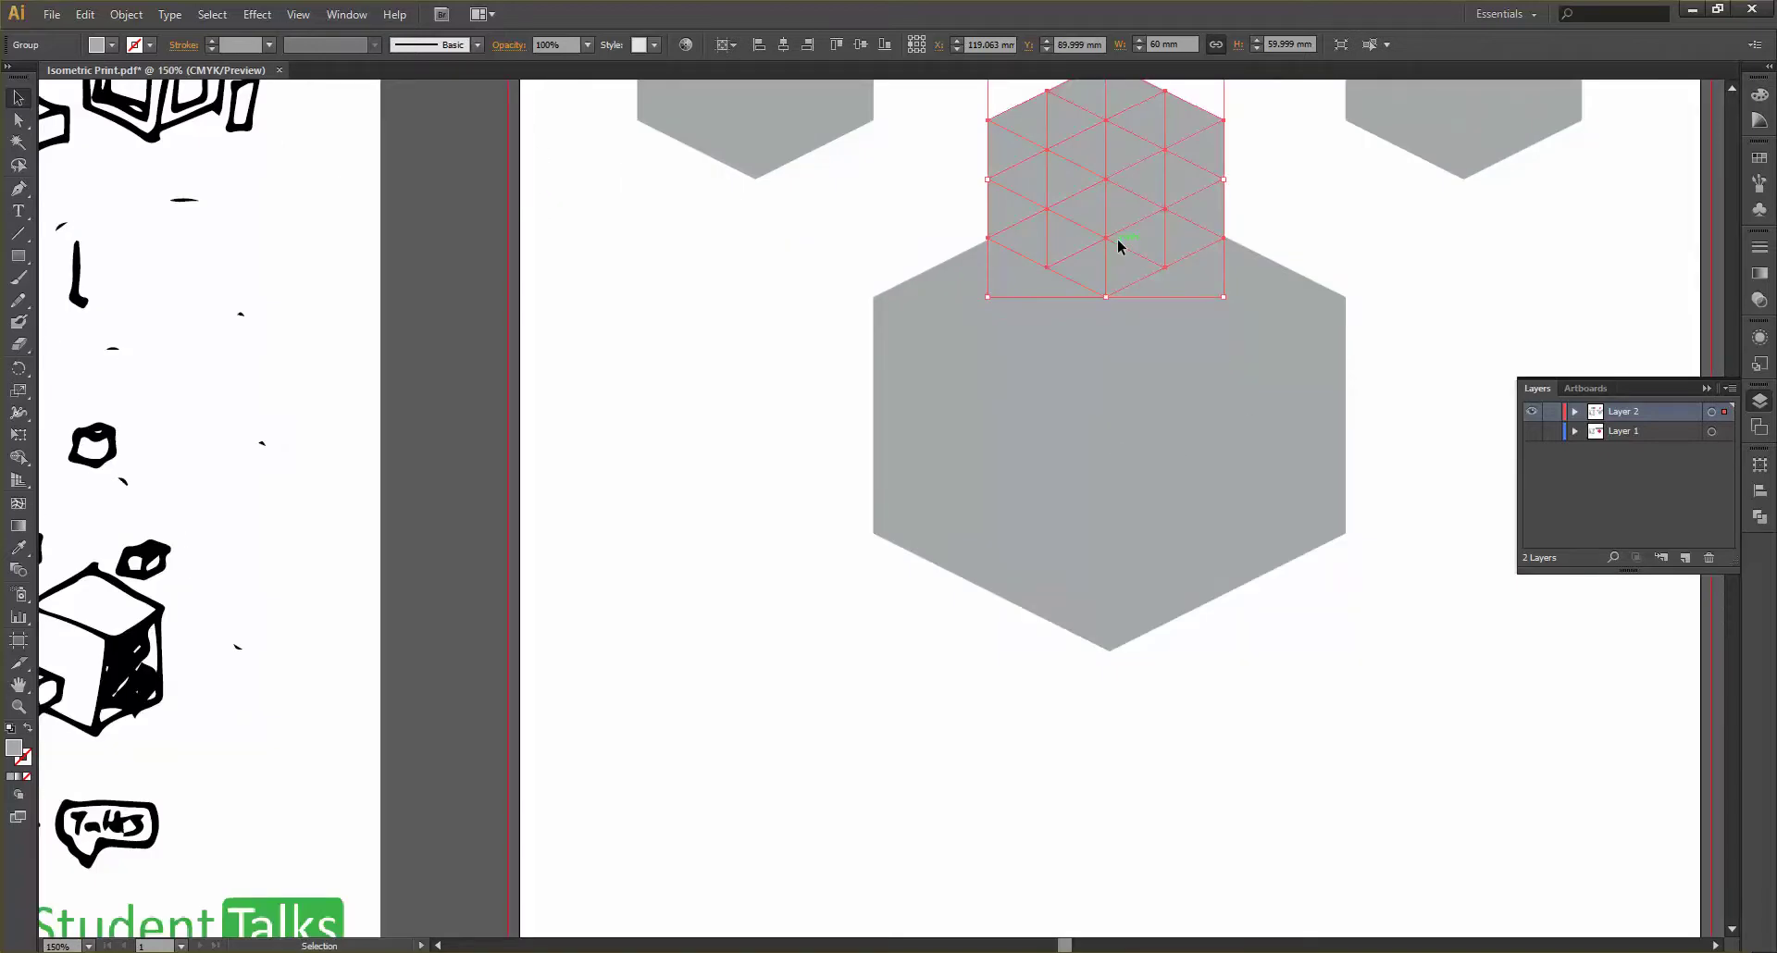
left_click_drag(1119, 239, 1120, 304)
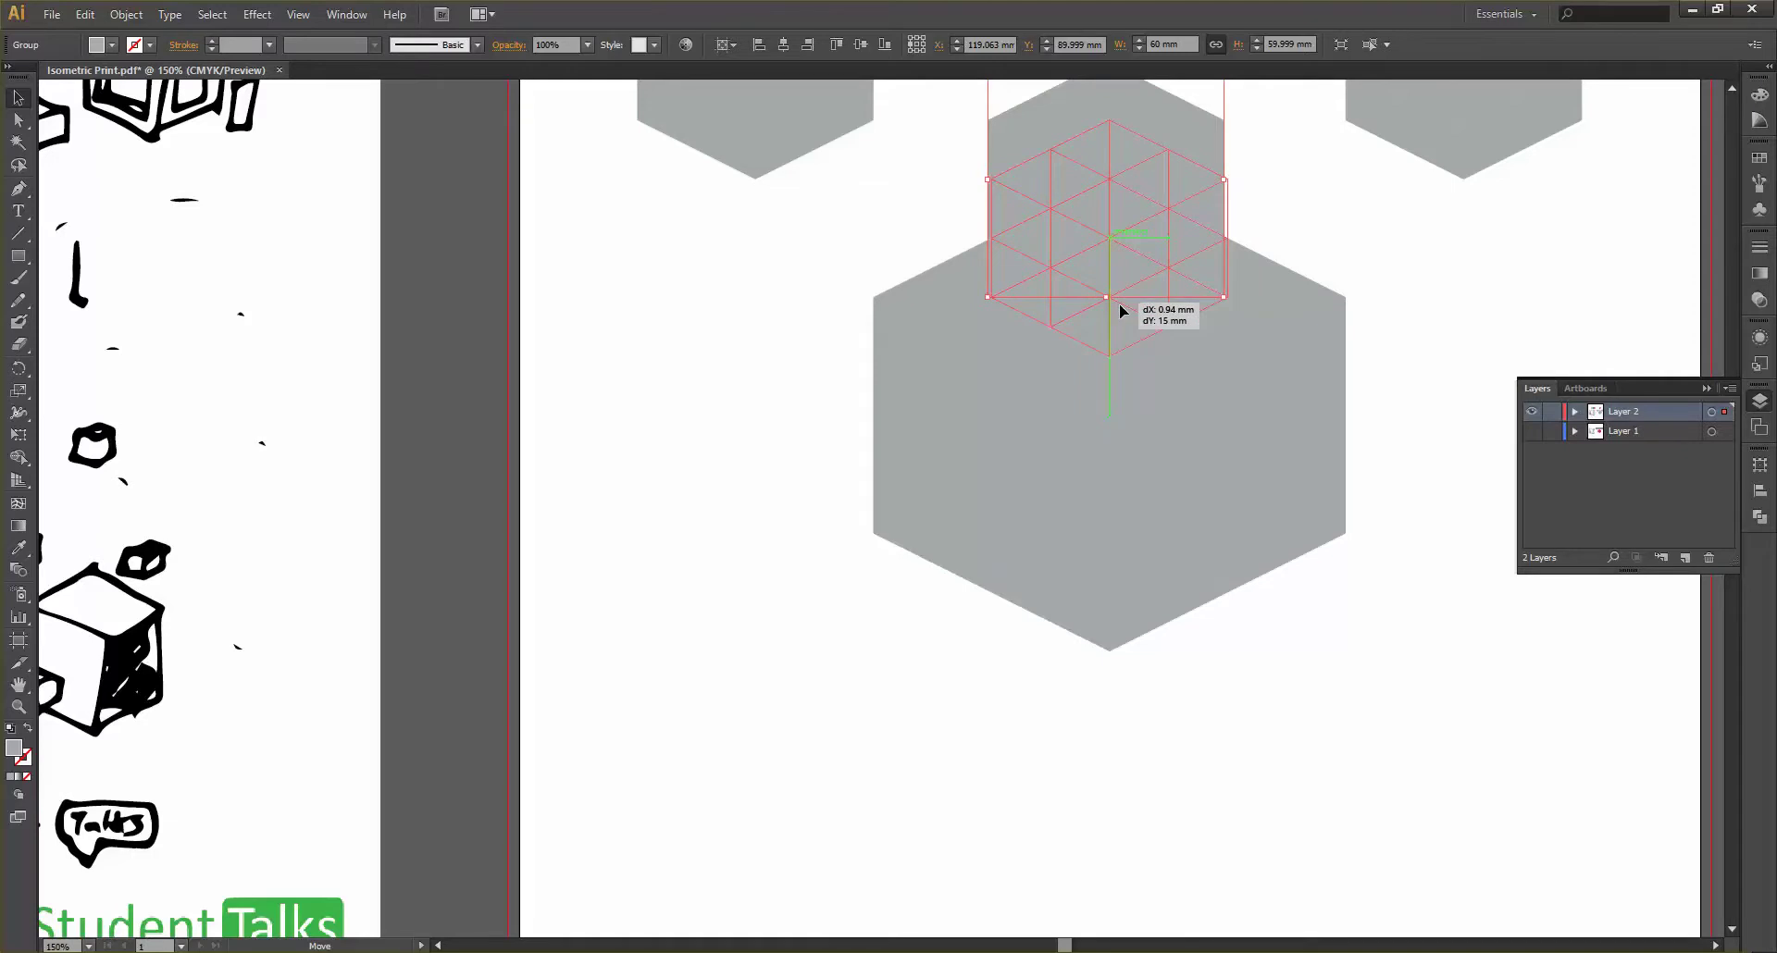
left_click_drag(1119, 304, 1120, 301)
scroll(1121, 302, "up", 3)
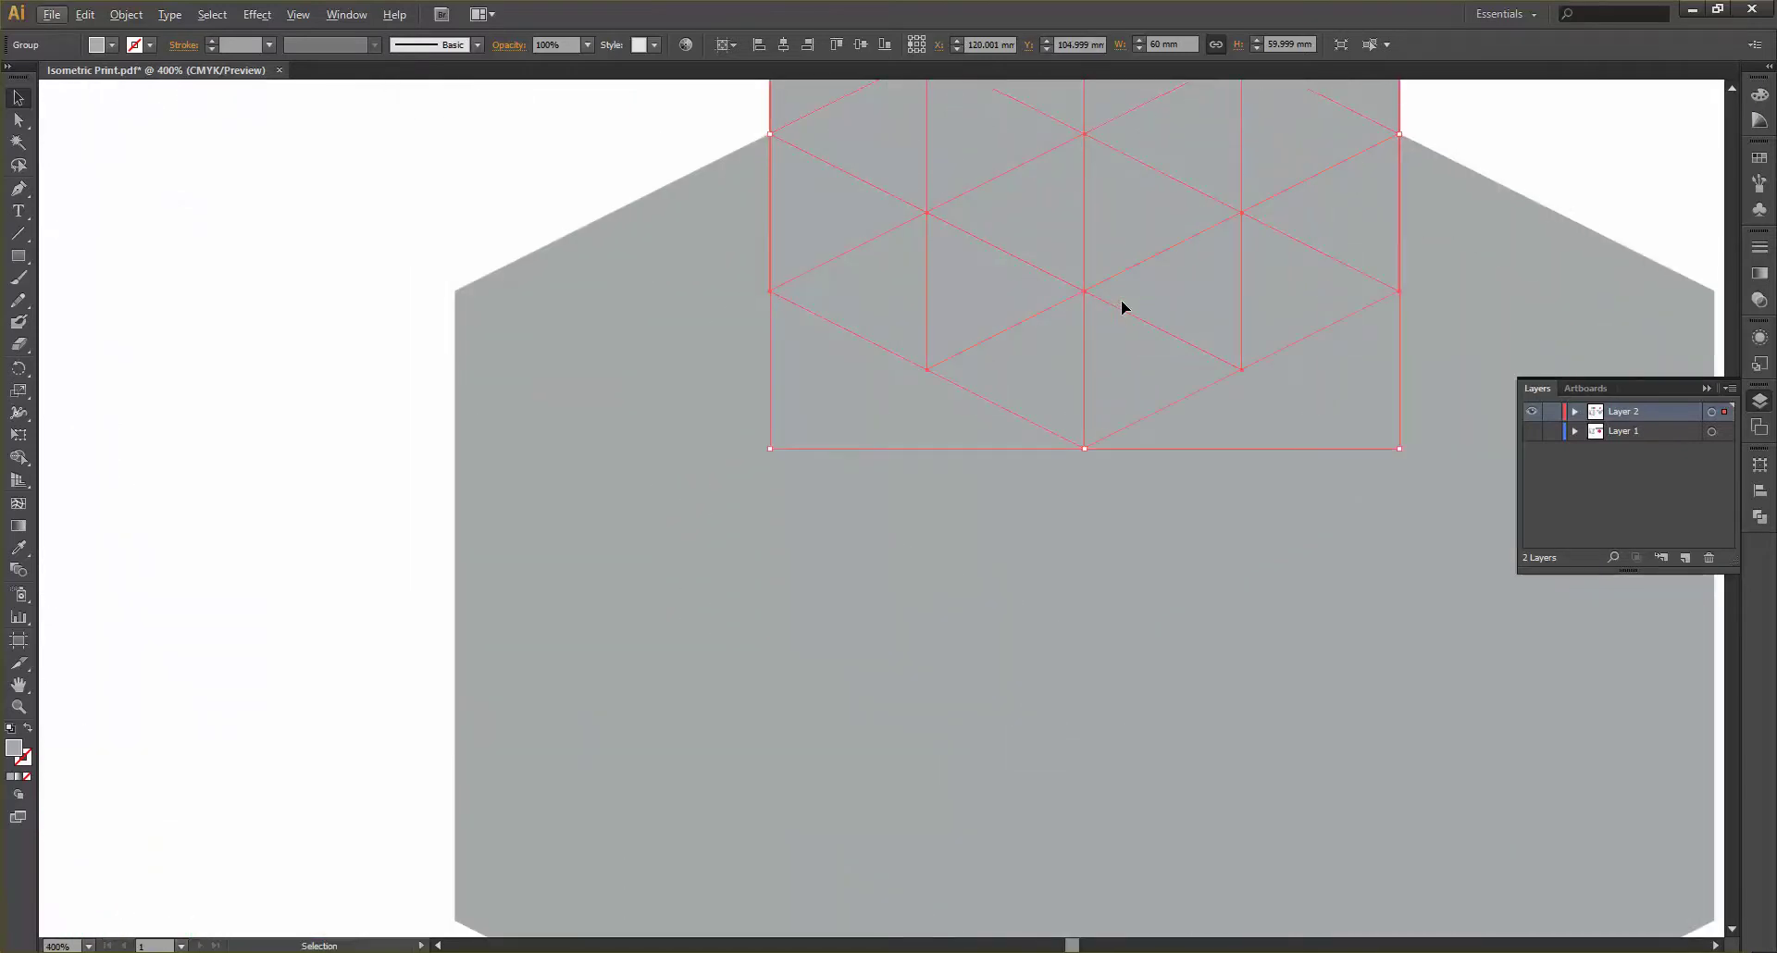
scroll(1121, 302, "down", 3)
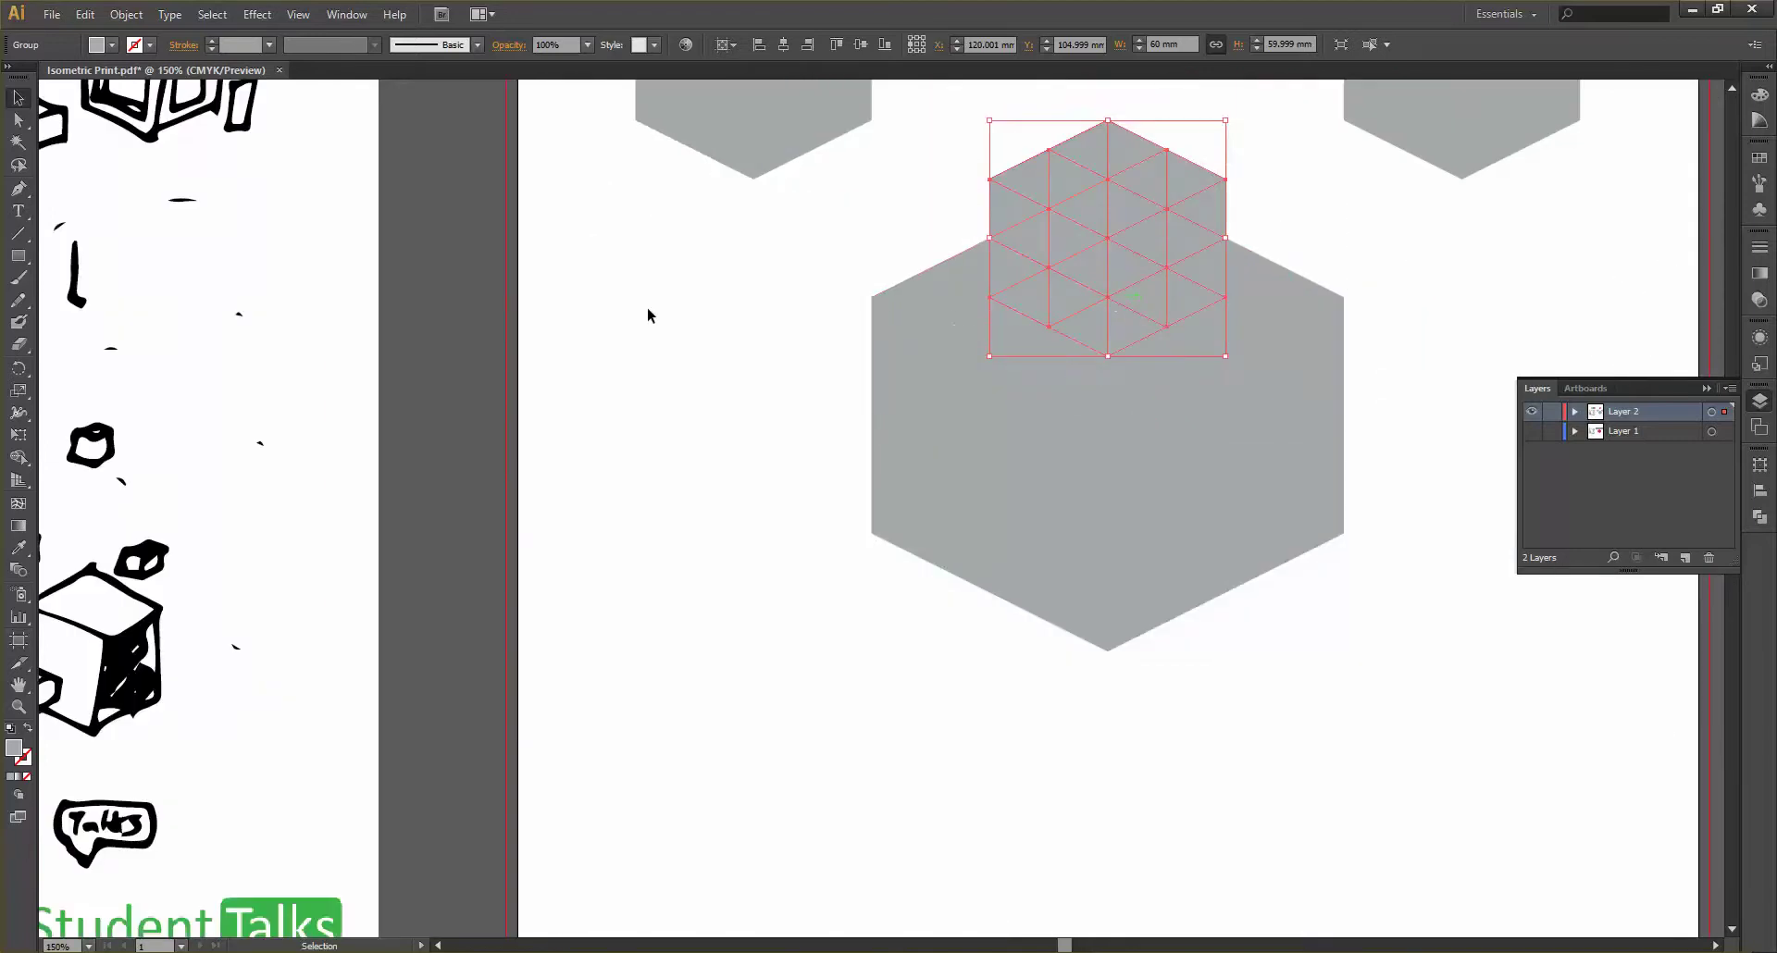
left_click(746, 309)
scroll(747, 309, "down", 2)
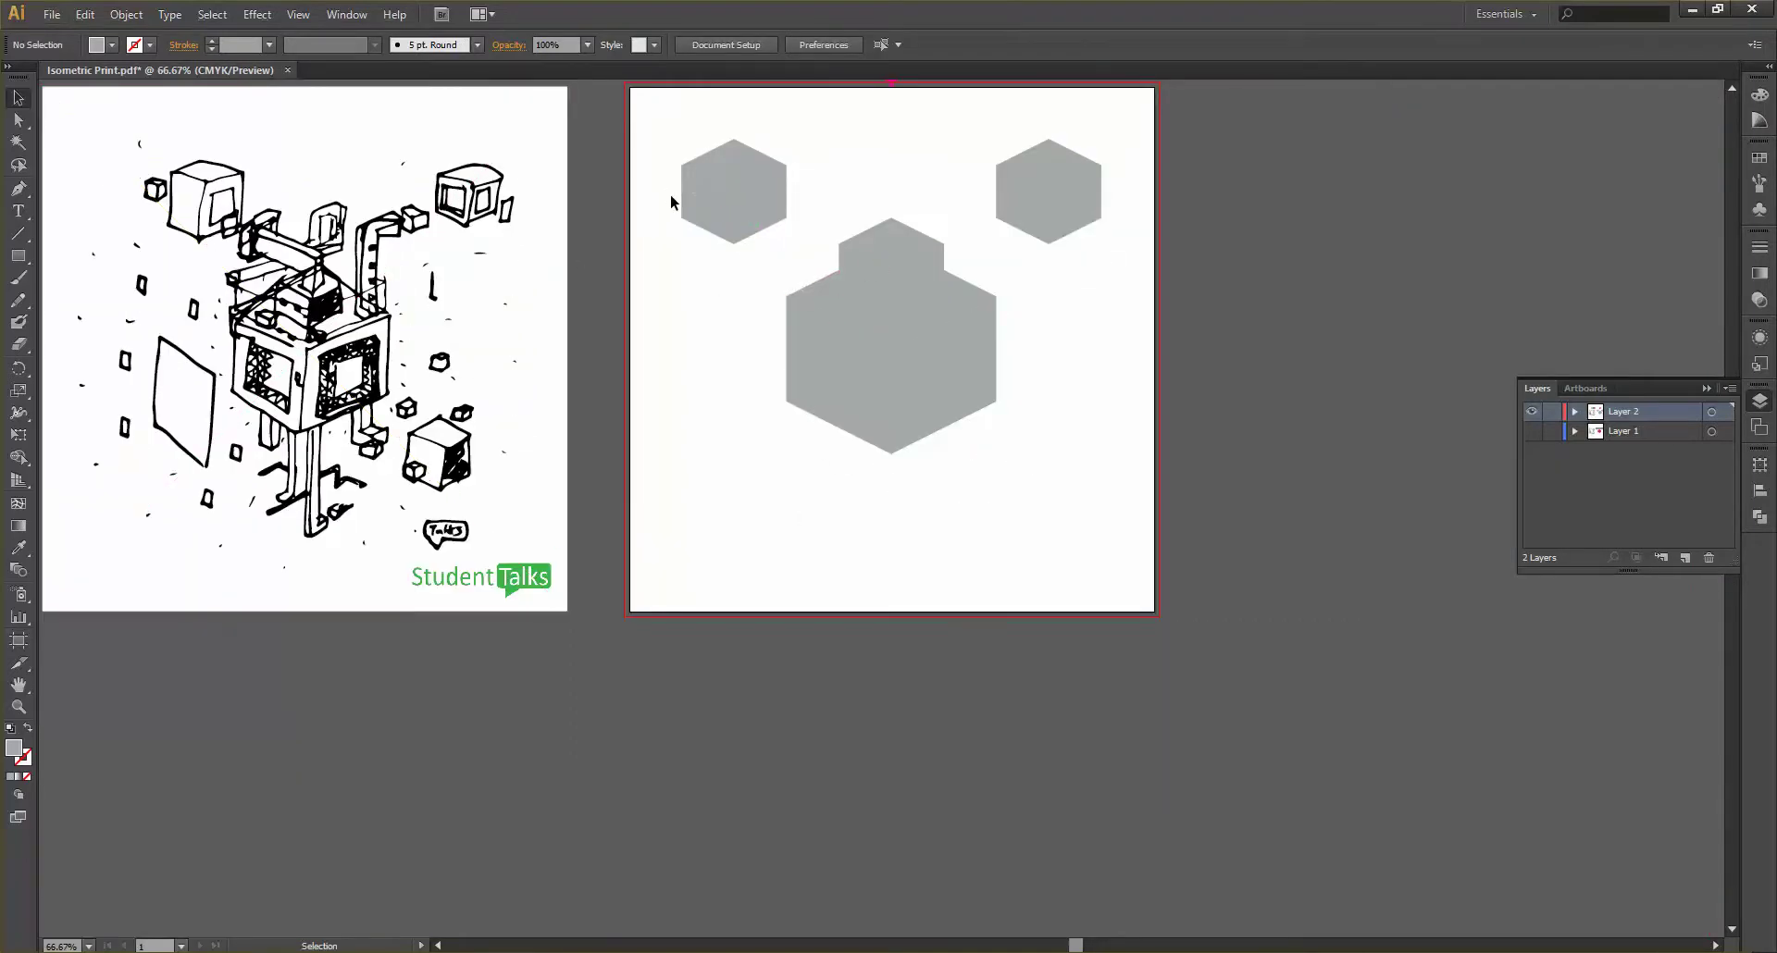
Copy a parallelogram of triangles, about 30 by 45 mm, from the upper-left small hexagon to the artboard's lower-left area
scroll(672, 199, "up", 1)
left_click_drag(748, 299, 697, 506)
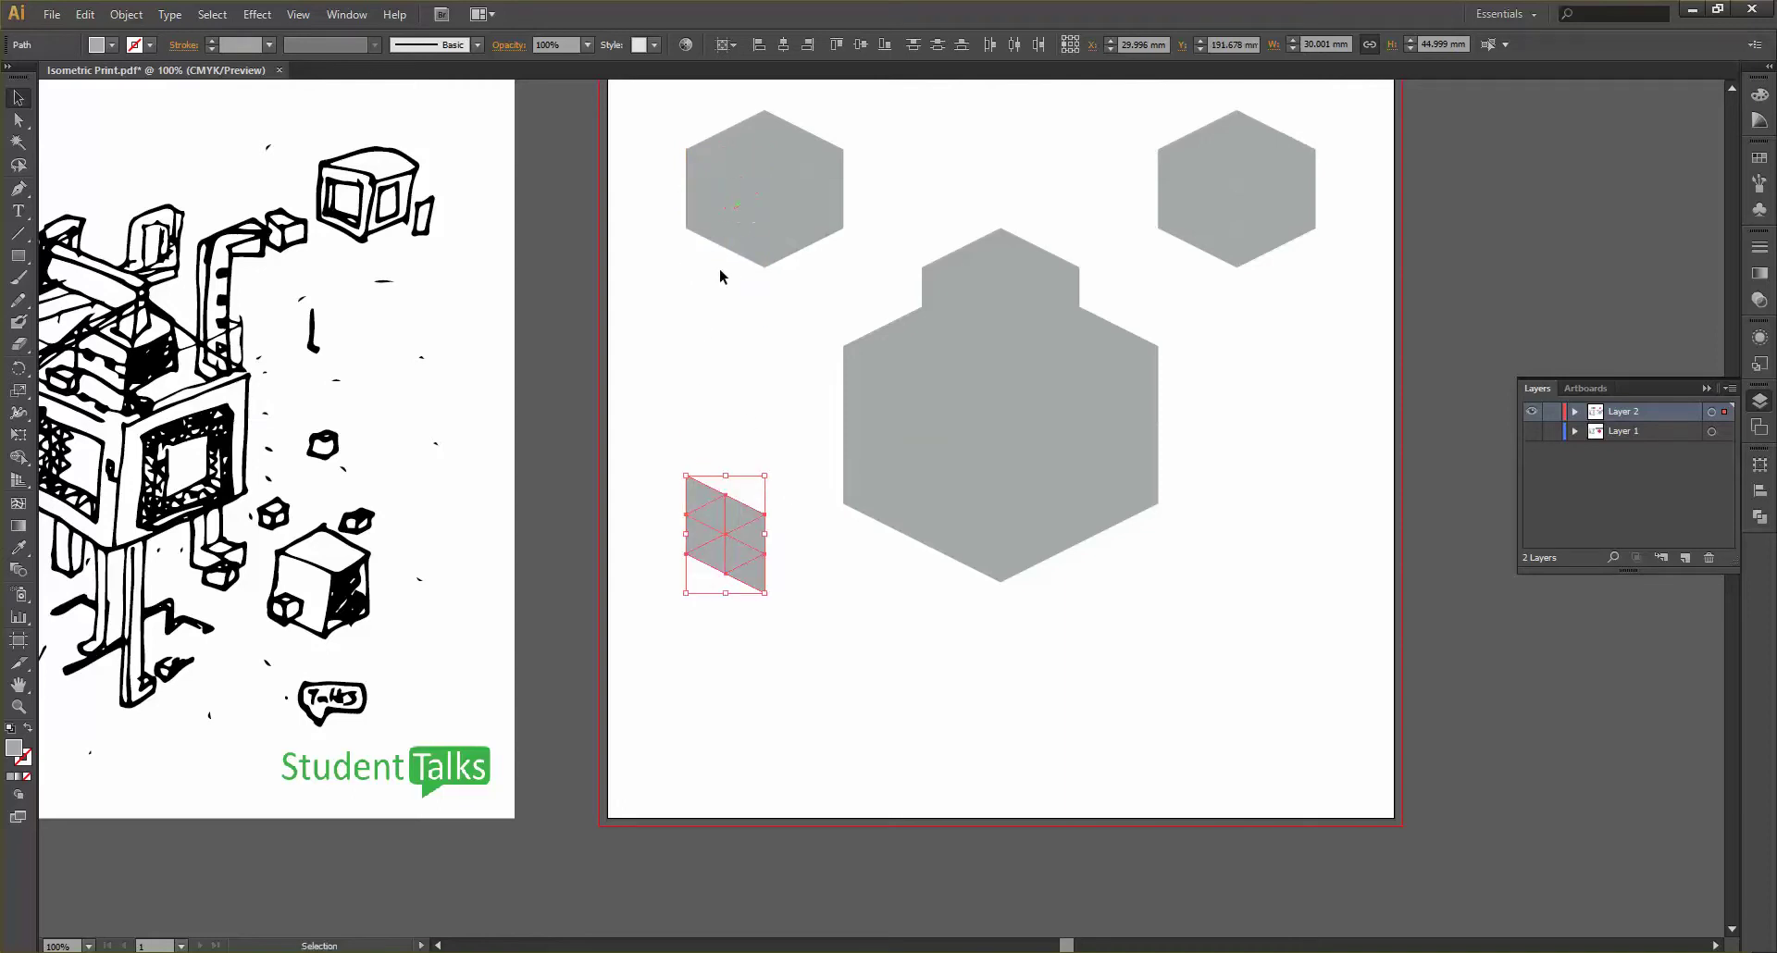
Place a 15 mm right-pointing magenta triangle from above the artboard onto the central small hexagon, snapped to its triangle grid
scroll(720, 276, "down", 1)
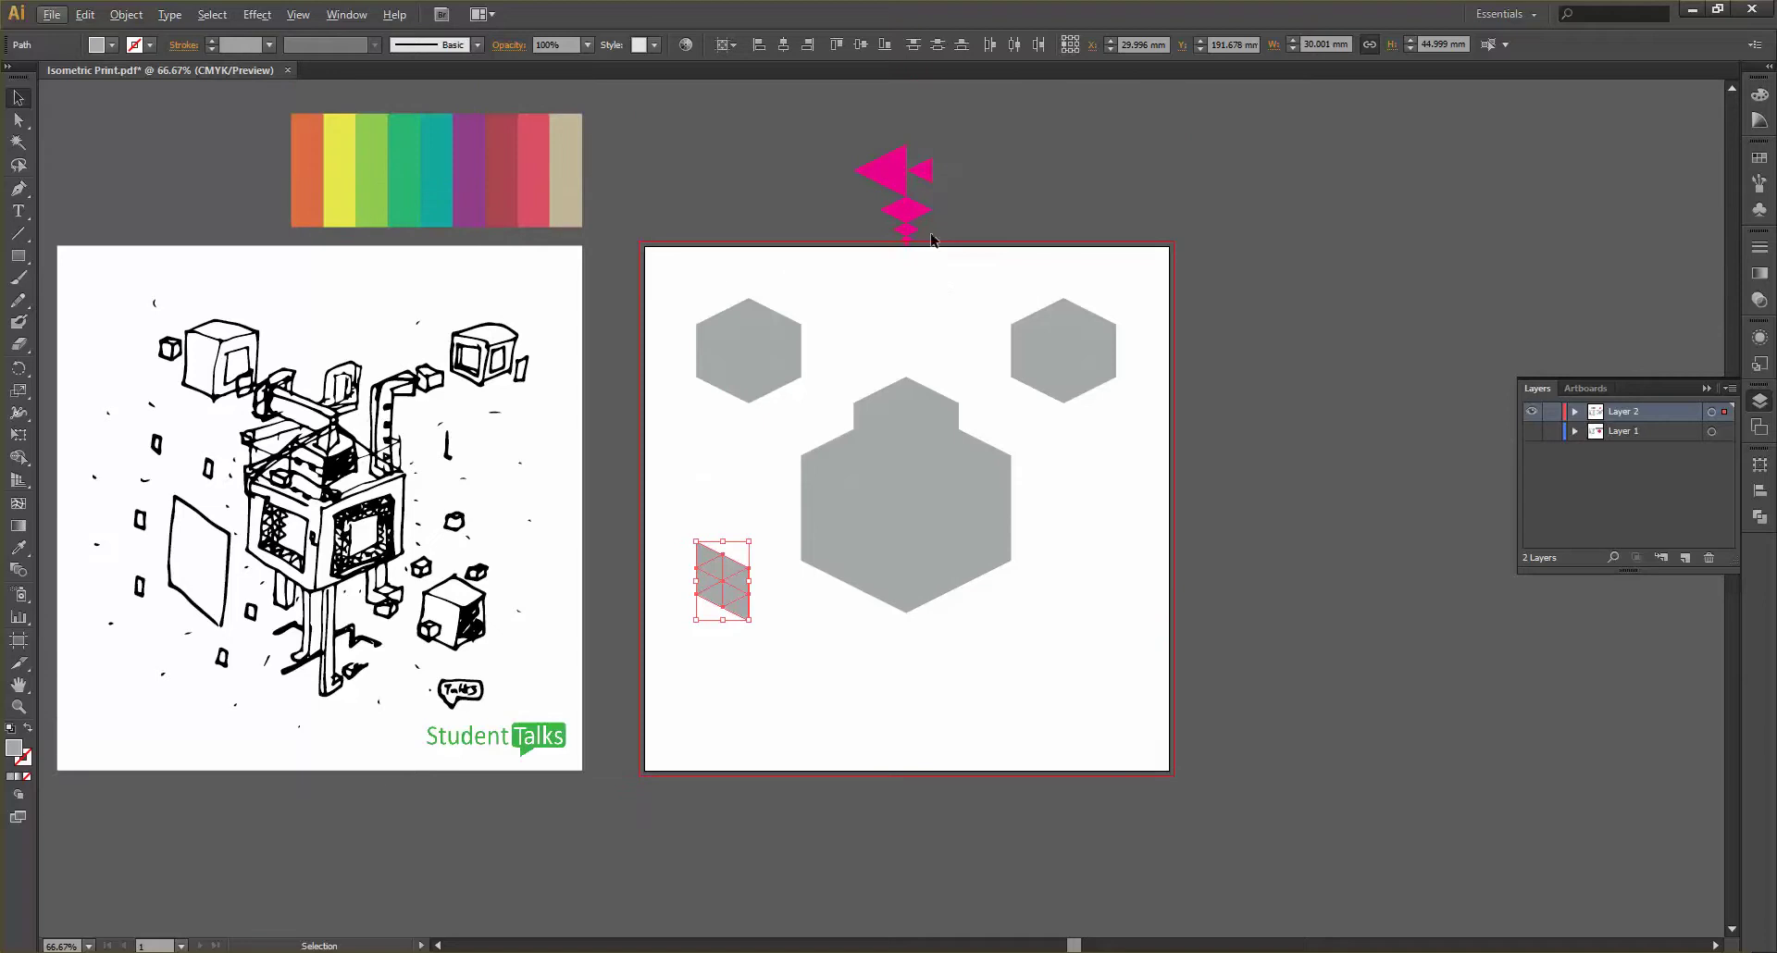
left_click_drag(922, 174, 871, 409)
scroll(872, 418, "up", 4)
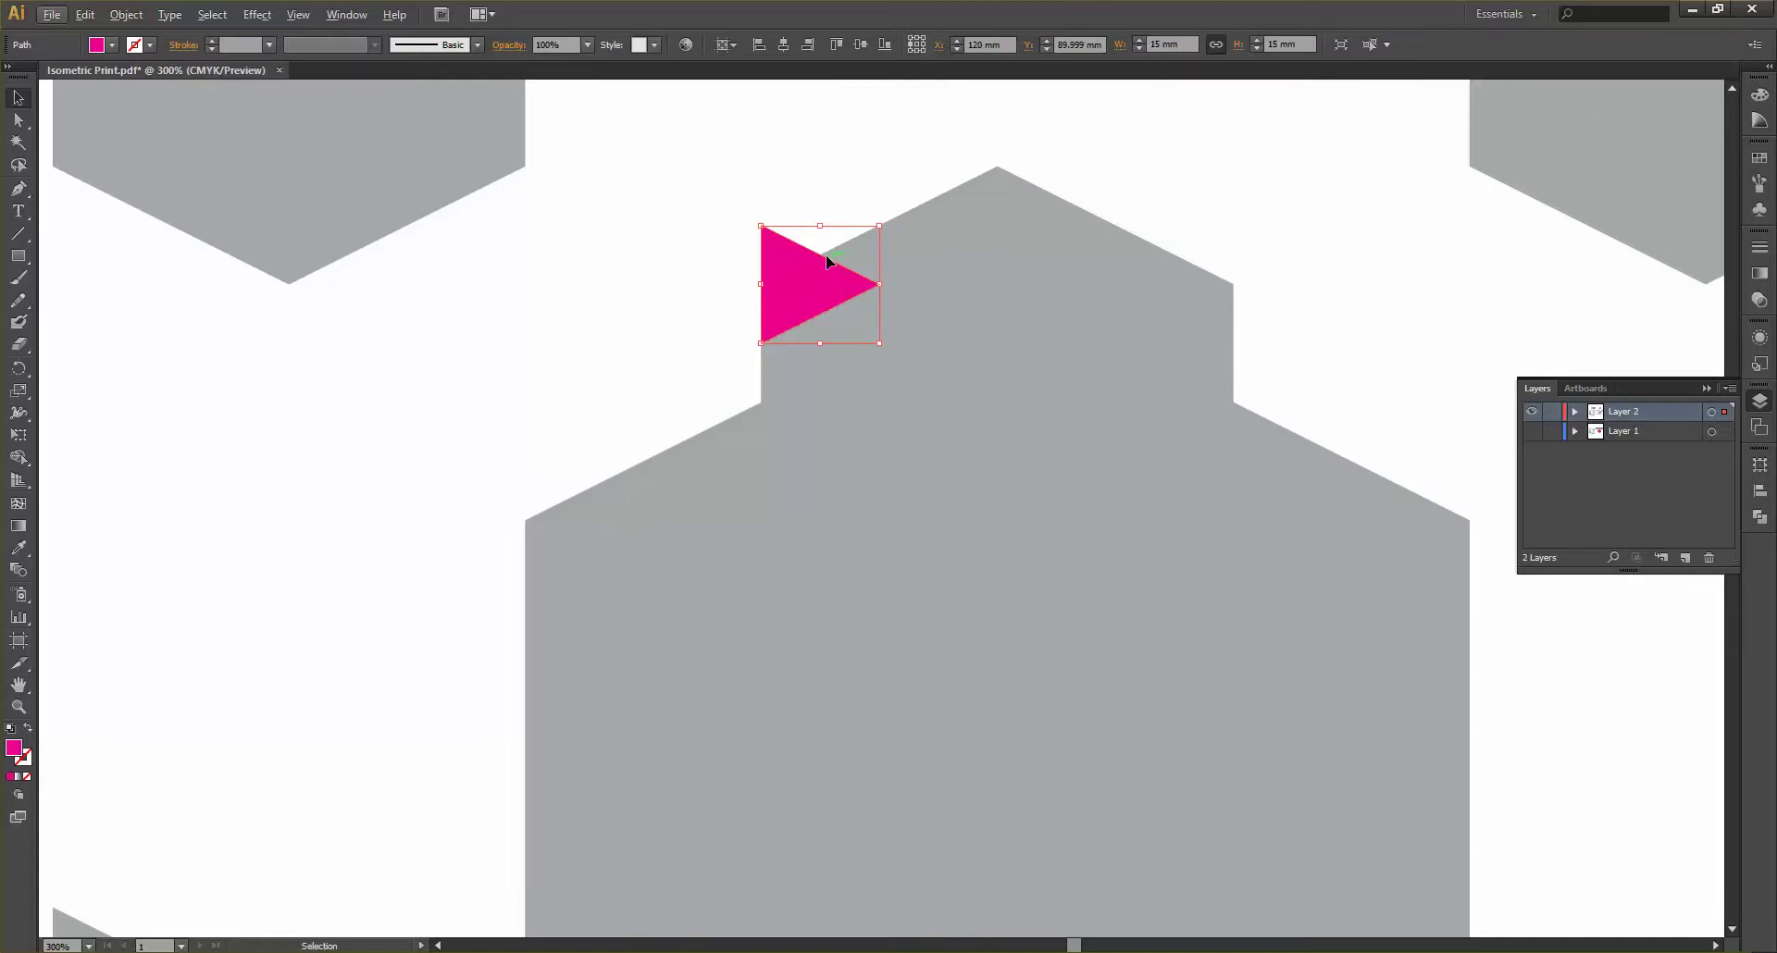
left_click_drag(792, 265, 911, 267)
left_click(849, 277)
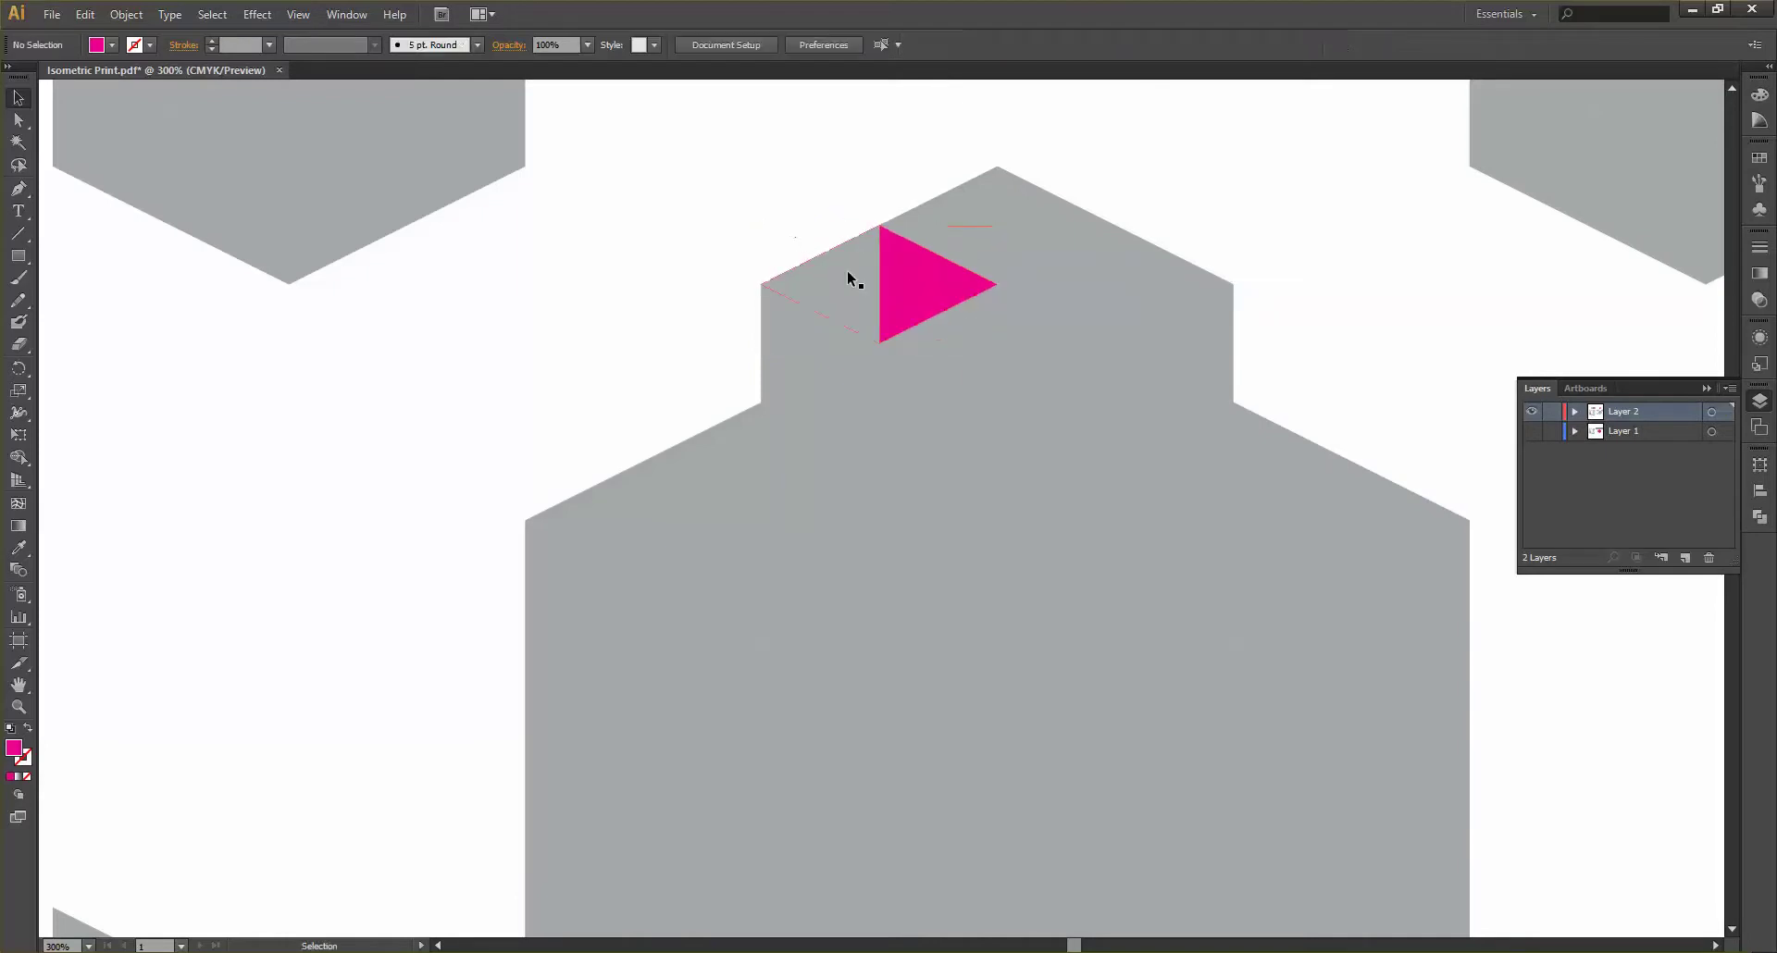
Copy a 7.5 mm left-pointing magenta triangle from above the artboard to just above the lower-left parallelogram, at about X 36 mm, Y 163 mm
scroll(880, 328, "up", 3)
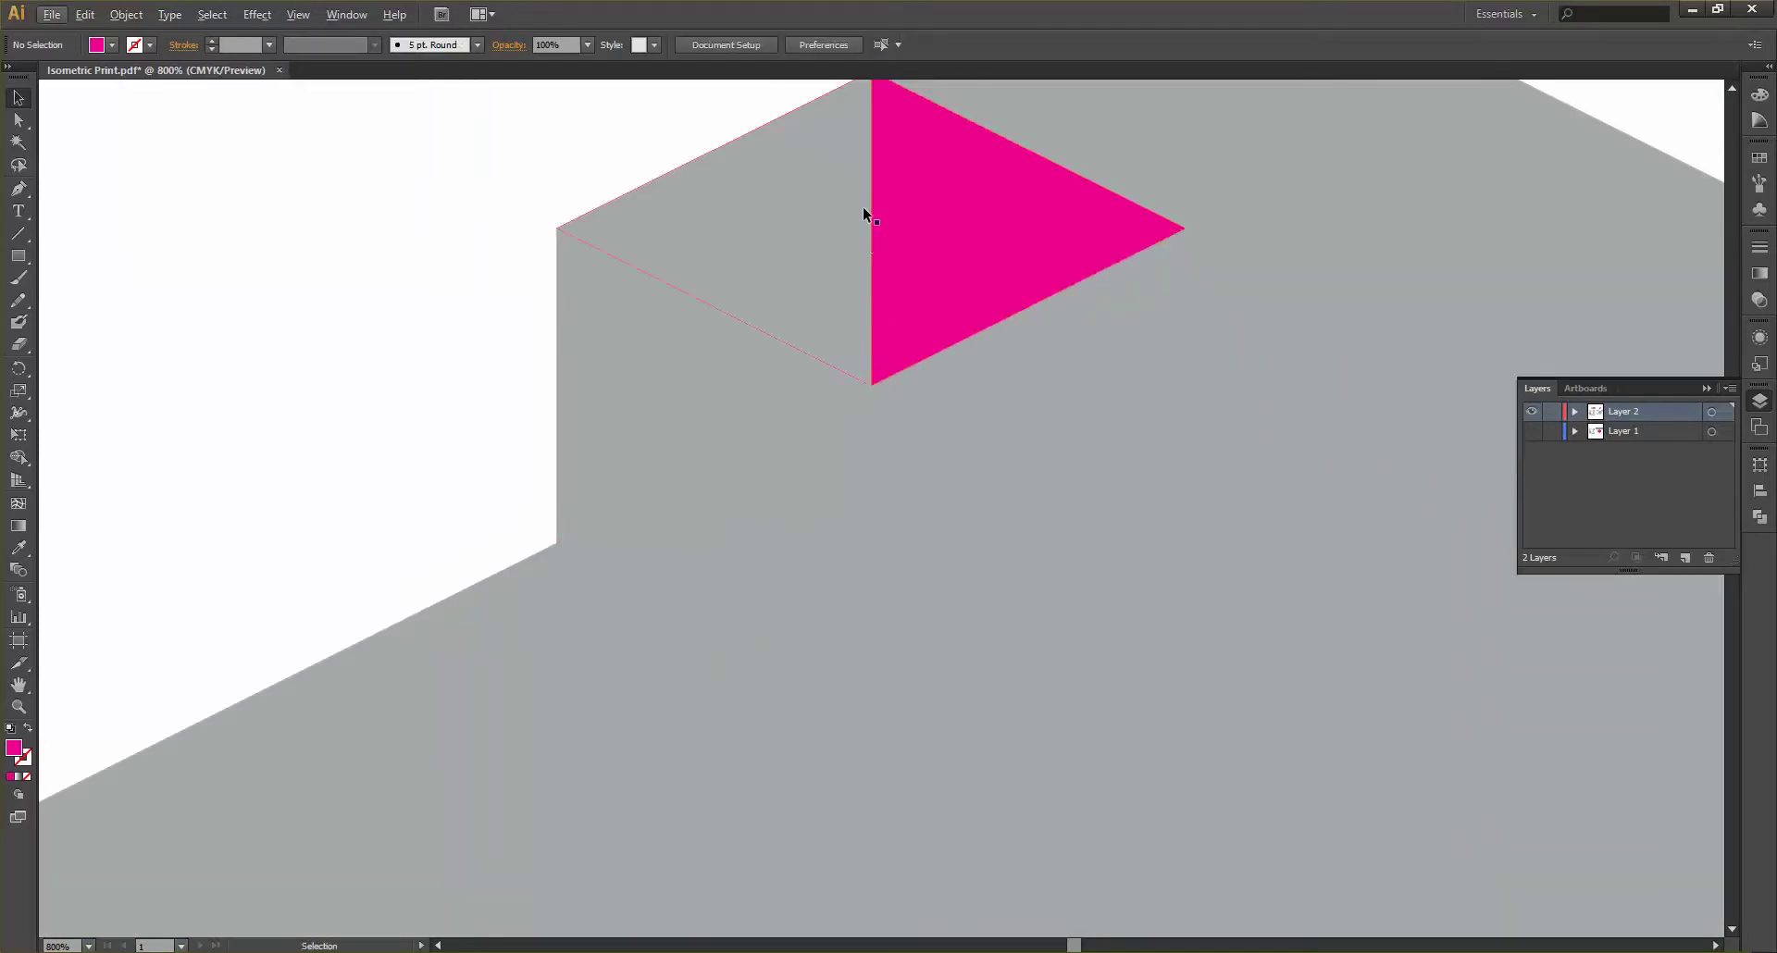
scroll(858, 208, "down", 6)
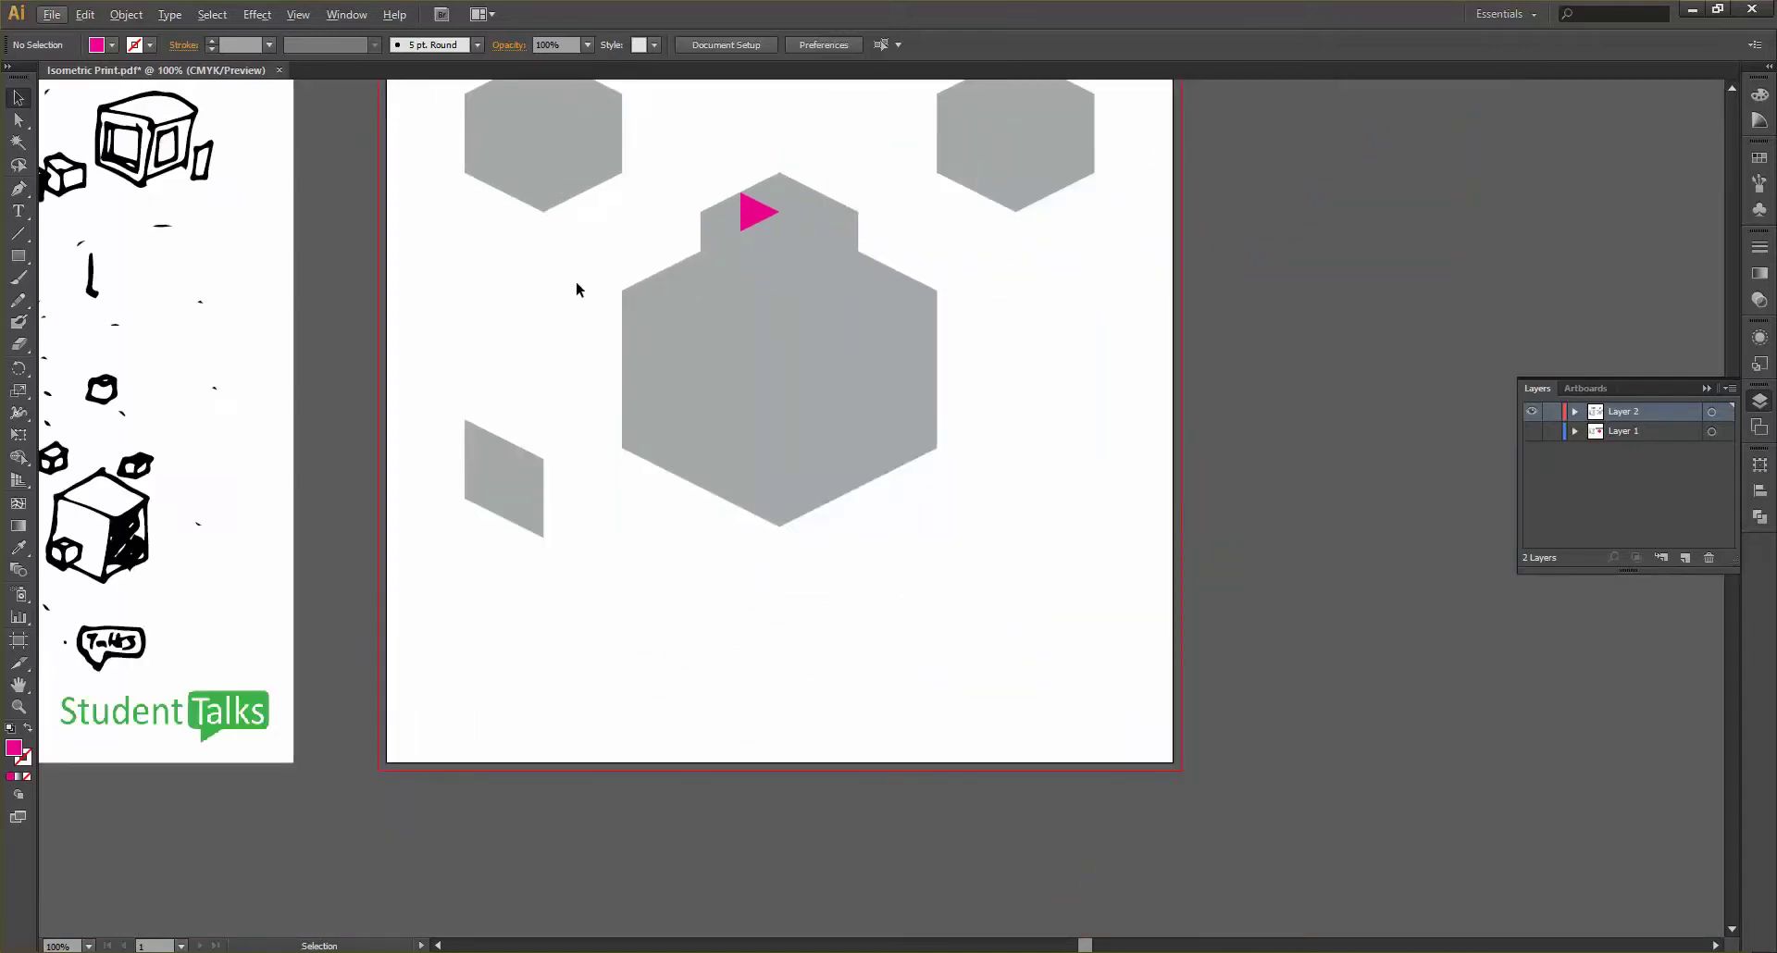
scroll(519, 398, "left", 2)
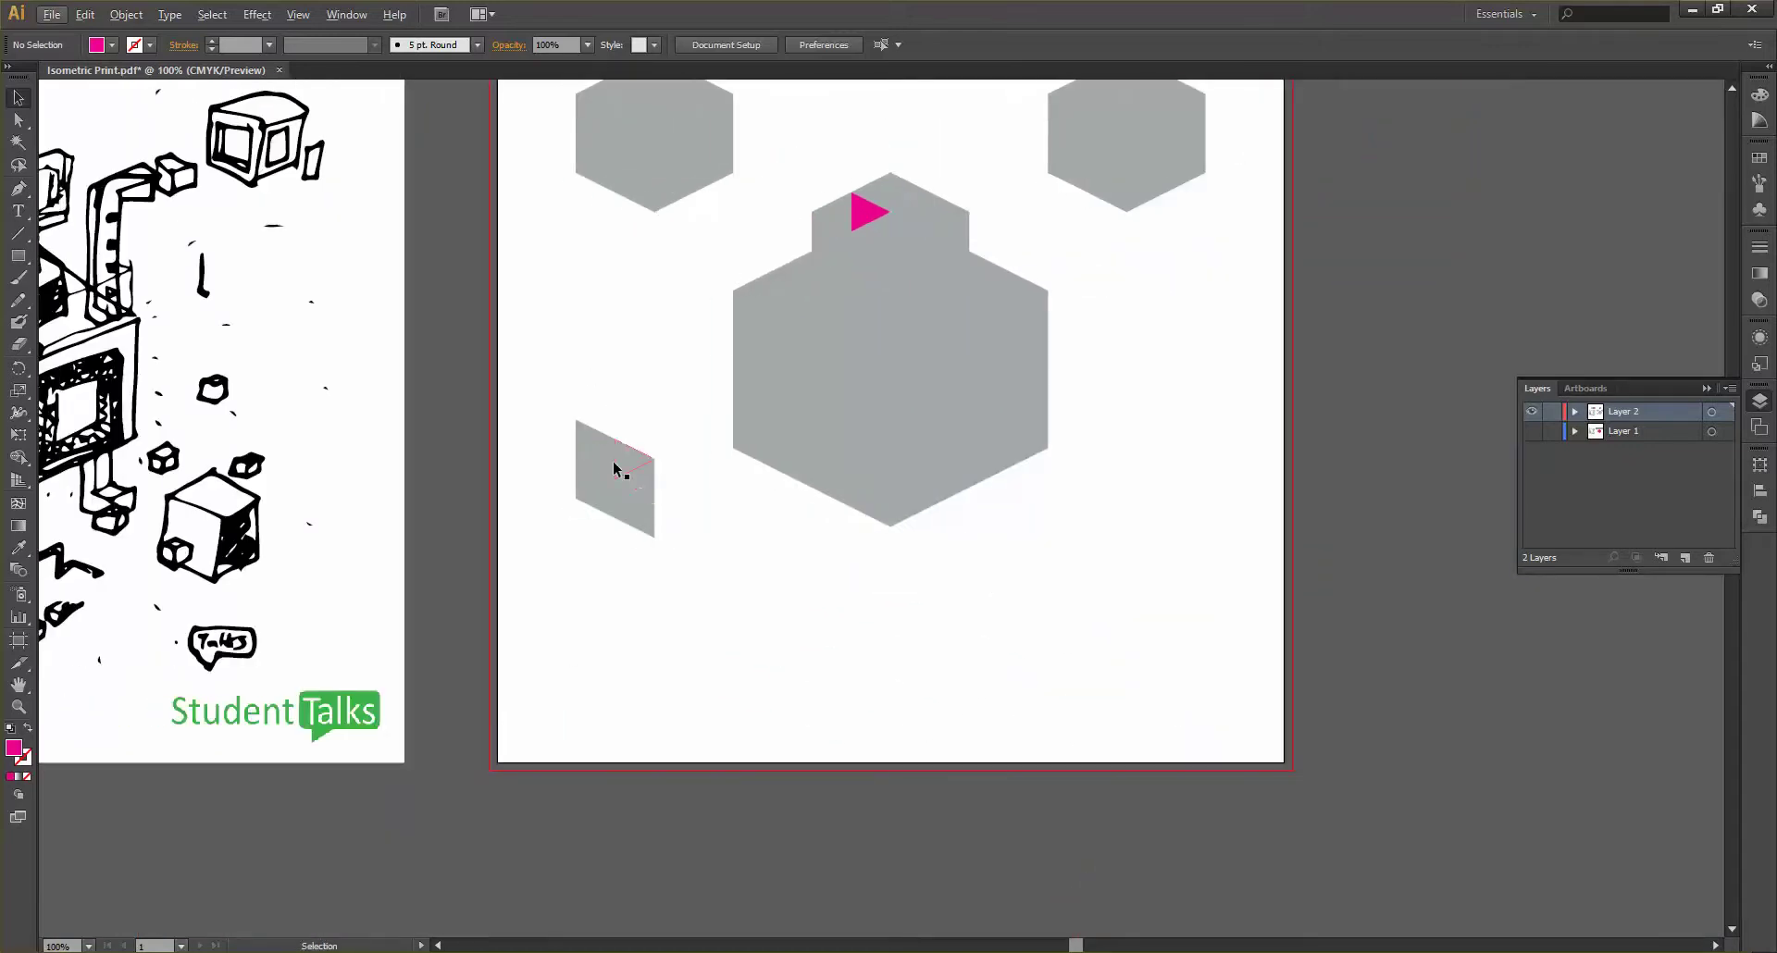
scroll(616, 536, "up", 1)
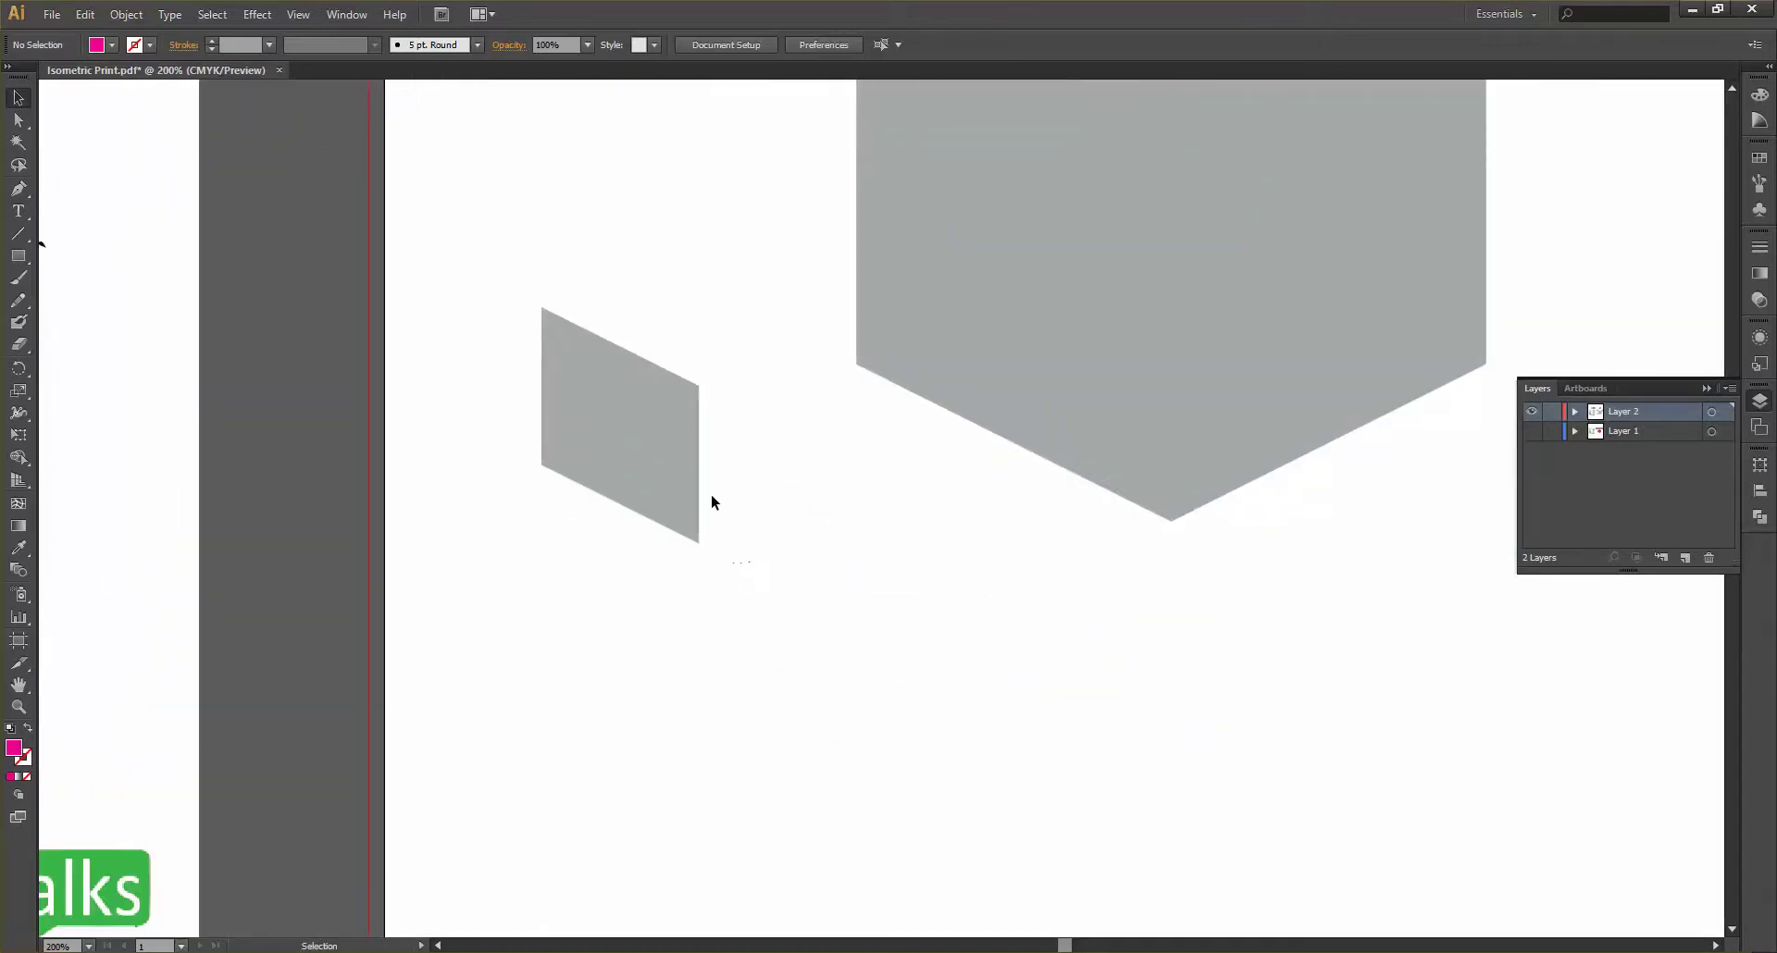
scroll(703, 490, "down", 1)
scroll(691, 450, "down", 1)
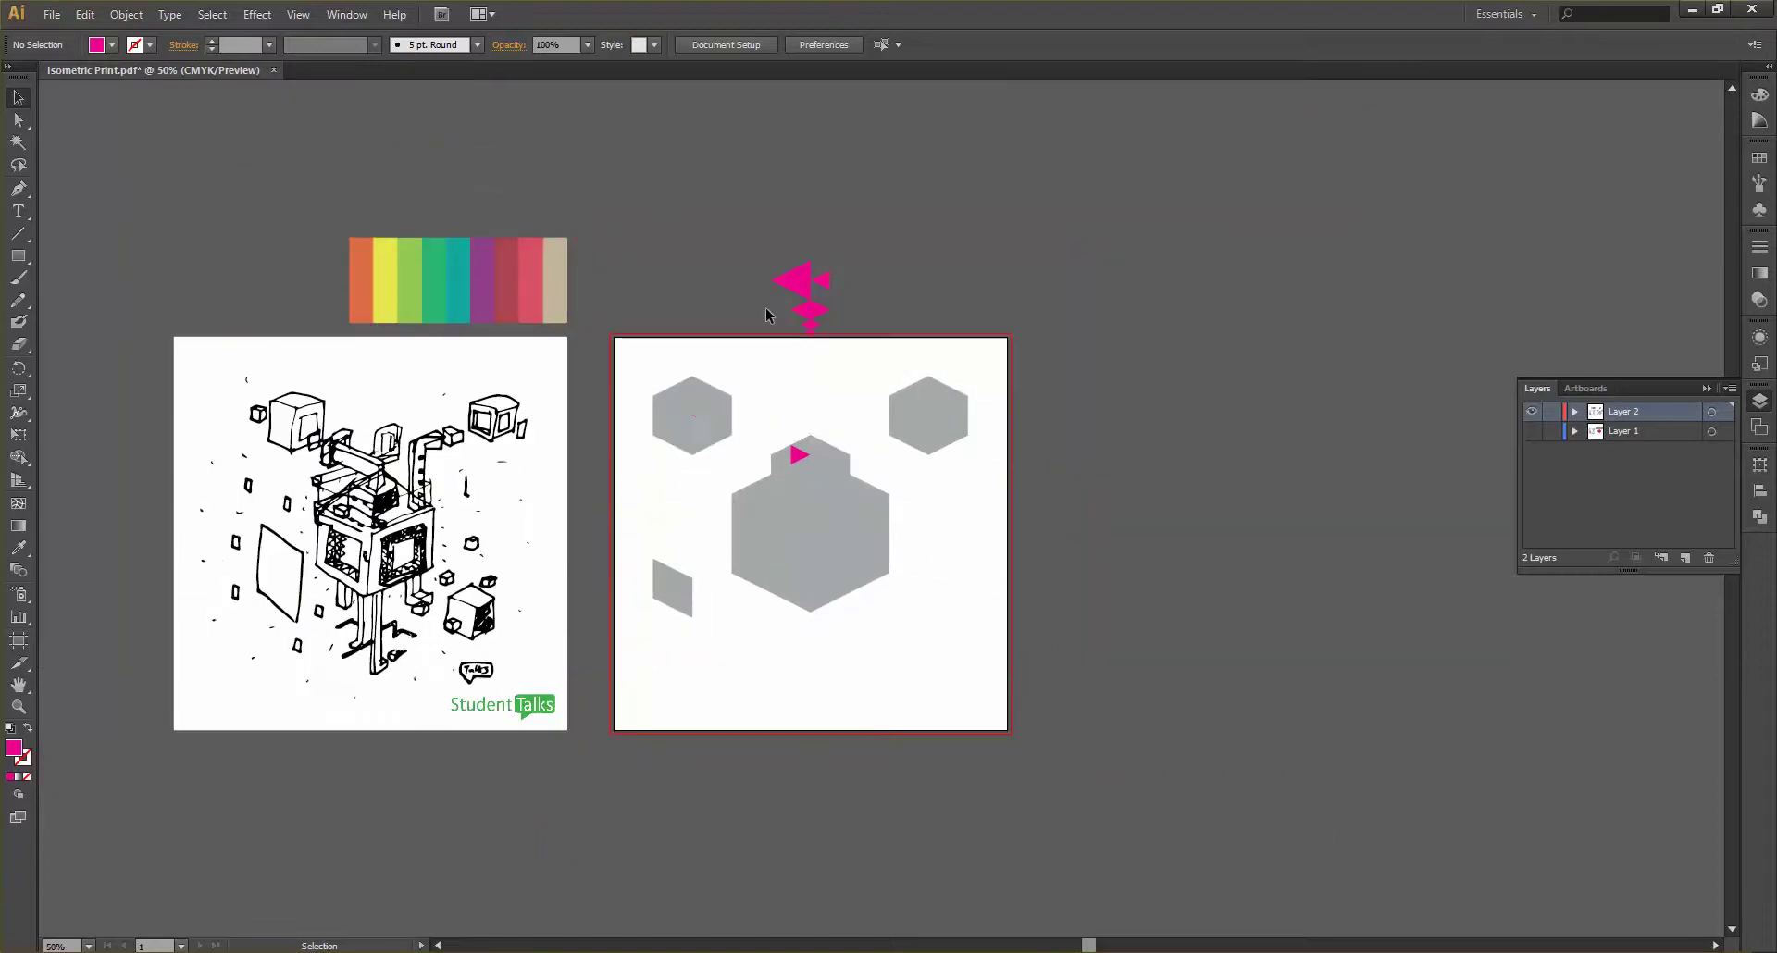
scroll(770, 311, "up", 1)
left_click_drag(770, 311, 495, 760)
scroll(500, 769, "left", 2)
scroll(503, 778, "down", 3)
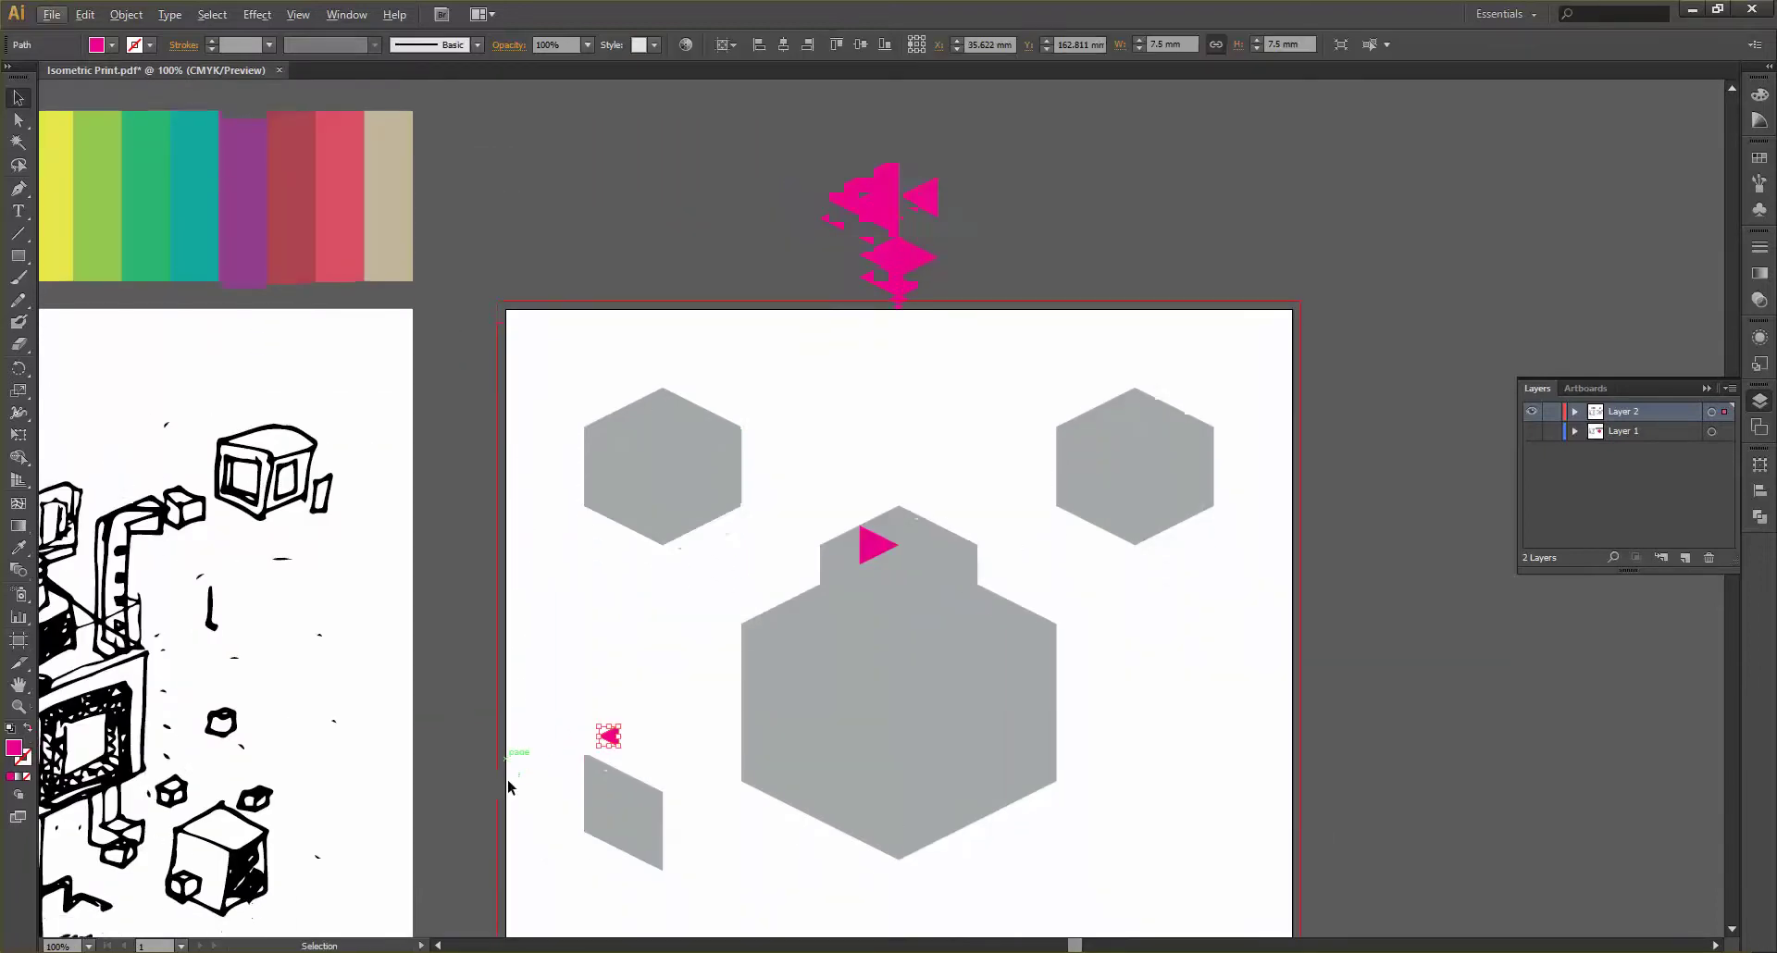
Line up four copies of the 7.5 mm left-pointing magenta triangle along the grey parallelogram's slanted upper edge
scroll(535, 673, "up", 1)
scroll(535, 673, "down", 1)
scroll(612, 586, "up", 1)
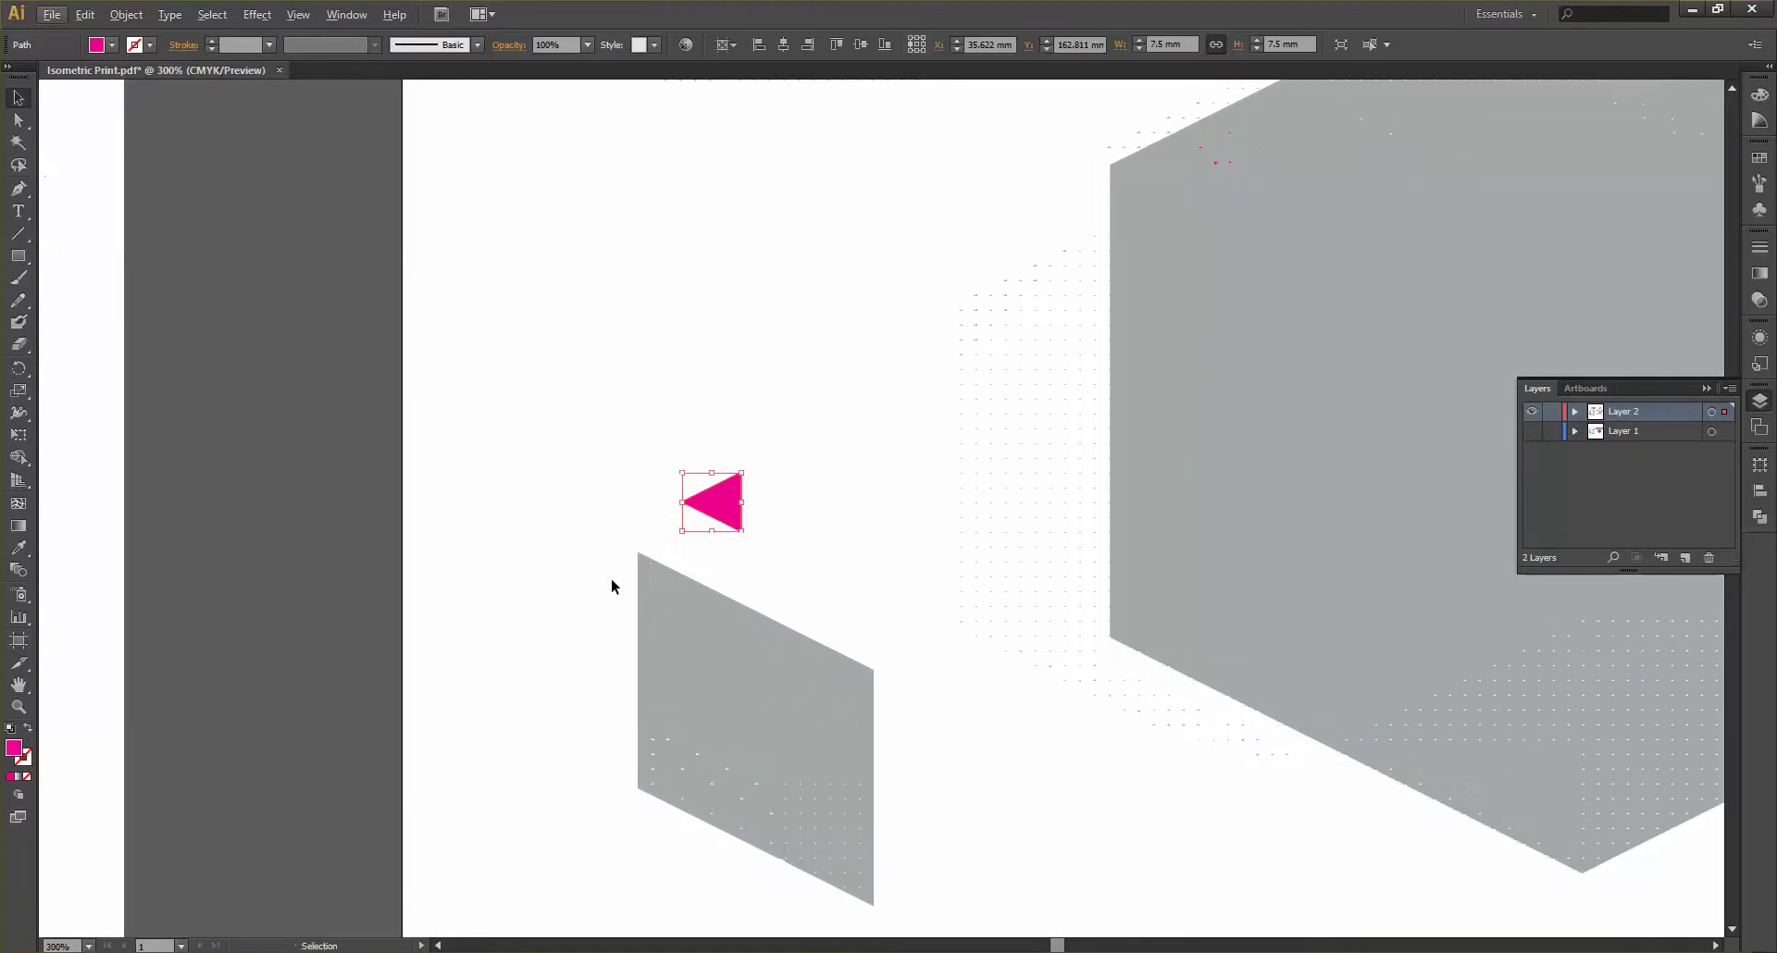
left_click_drag(715, 501, 859, 647)
left_click(737, 552)
left_click(792, 584)
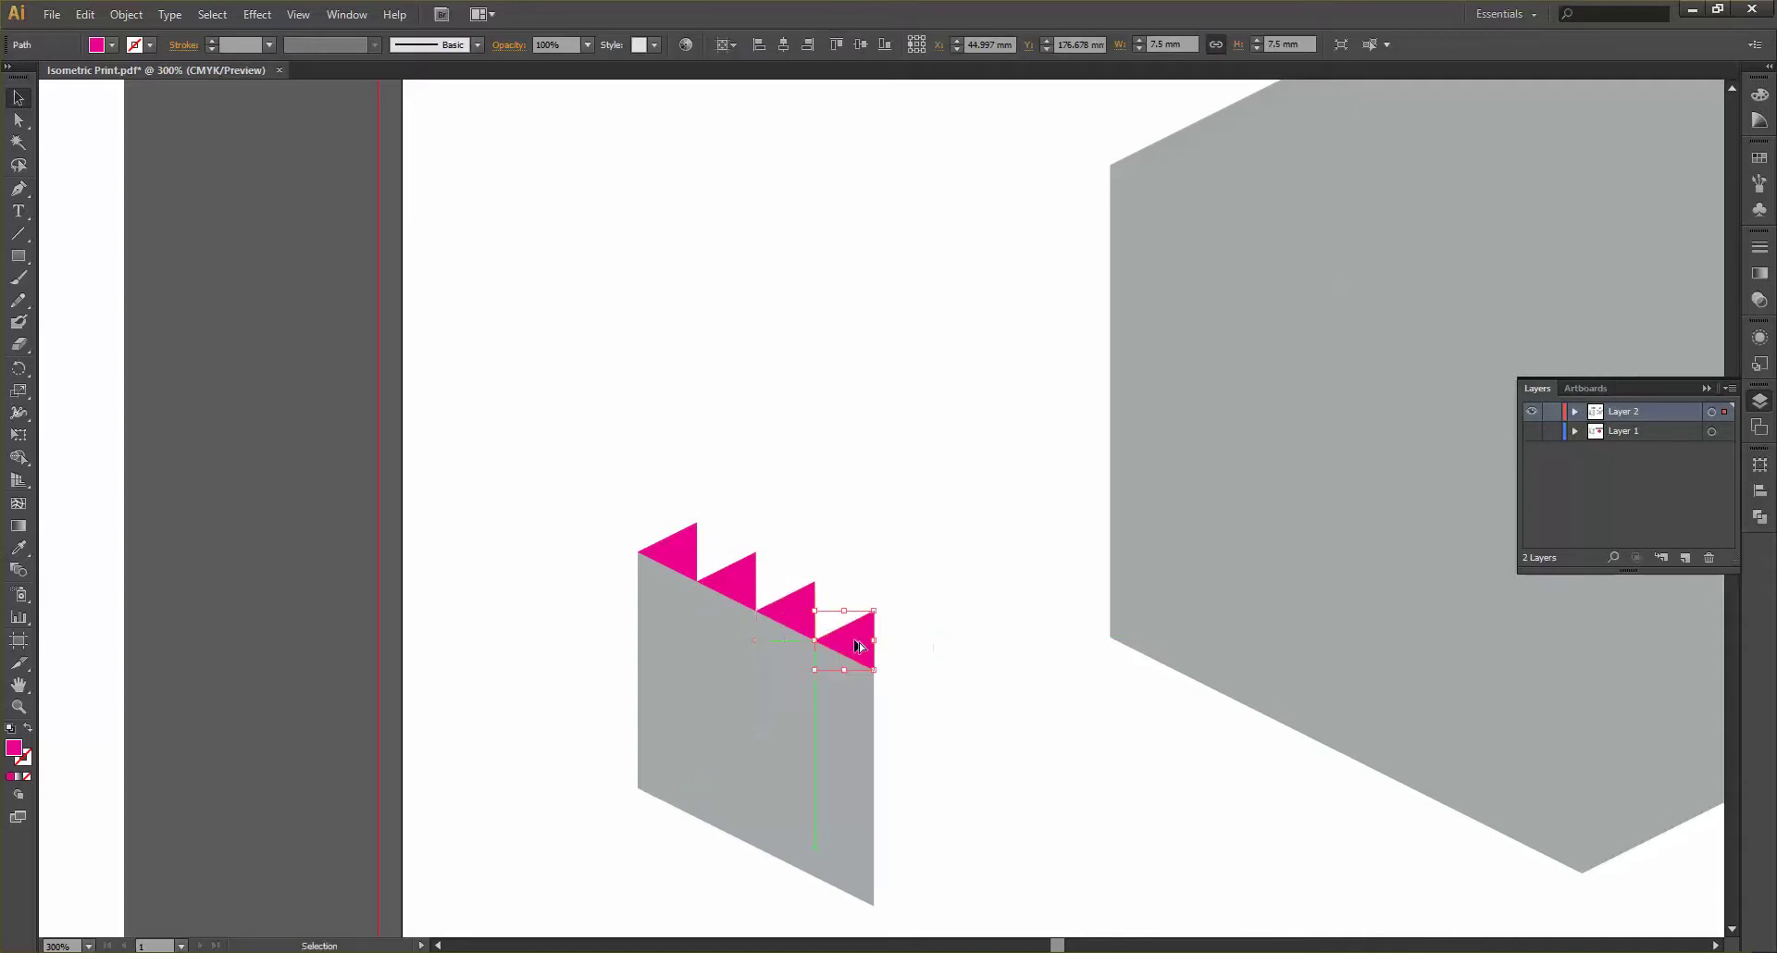
left_click(900, 584)
Copy a small right-pointing magenta triangle from above the artboard onto the first triangle at the parallelogram's upper-left corner
scroll(896, 552, "down", 1)
scroll(896, 541, "up", 1)
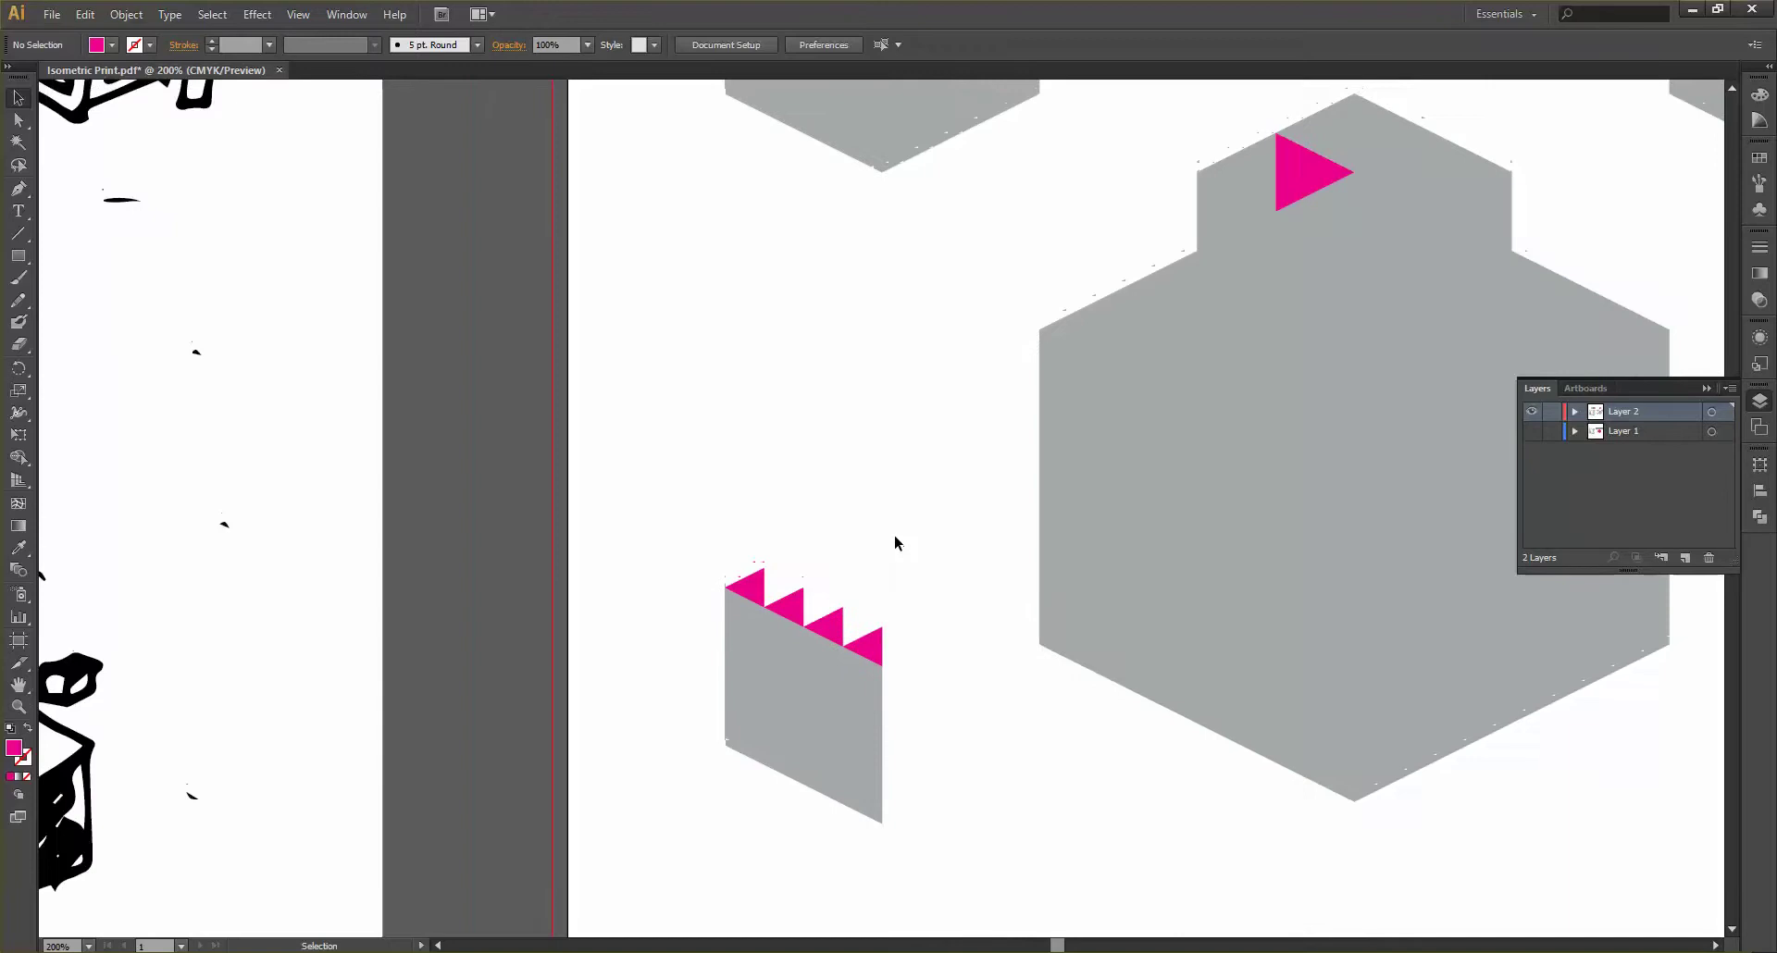
scroll(894, 536, "down", 1)
scroll(892, 539, "up", 2)
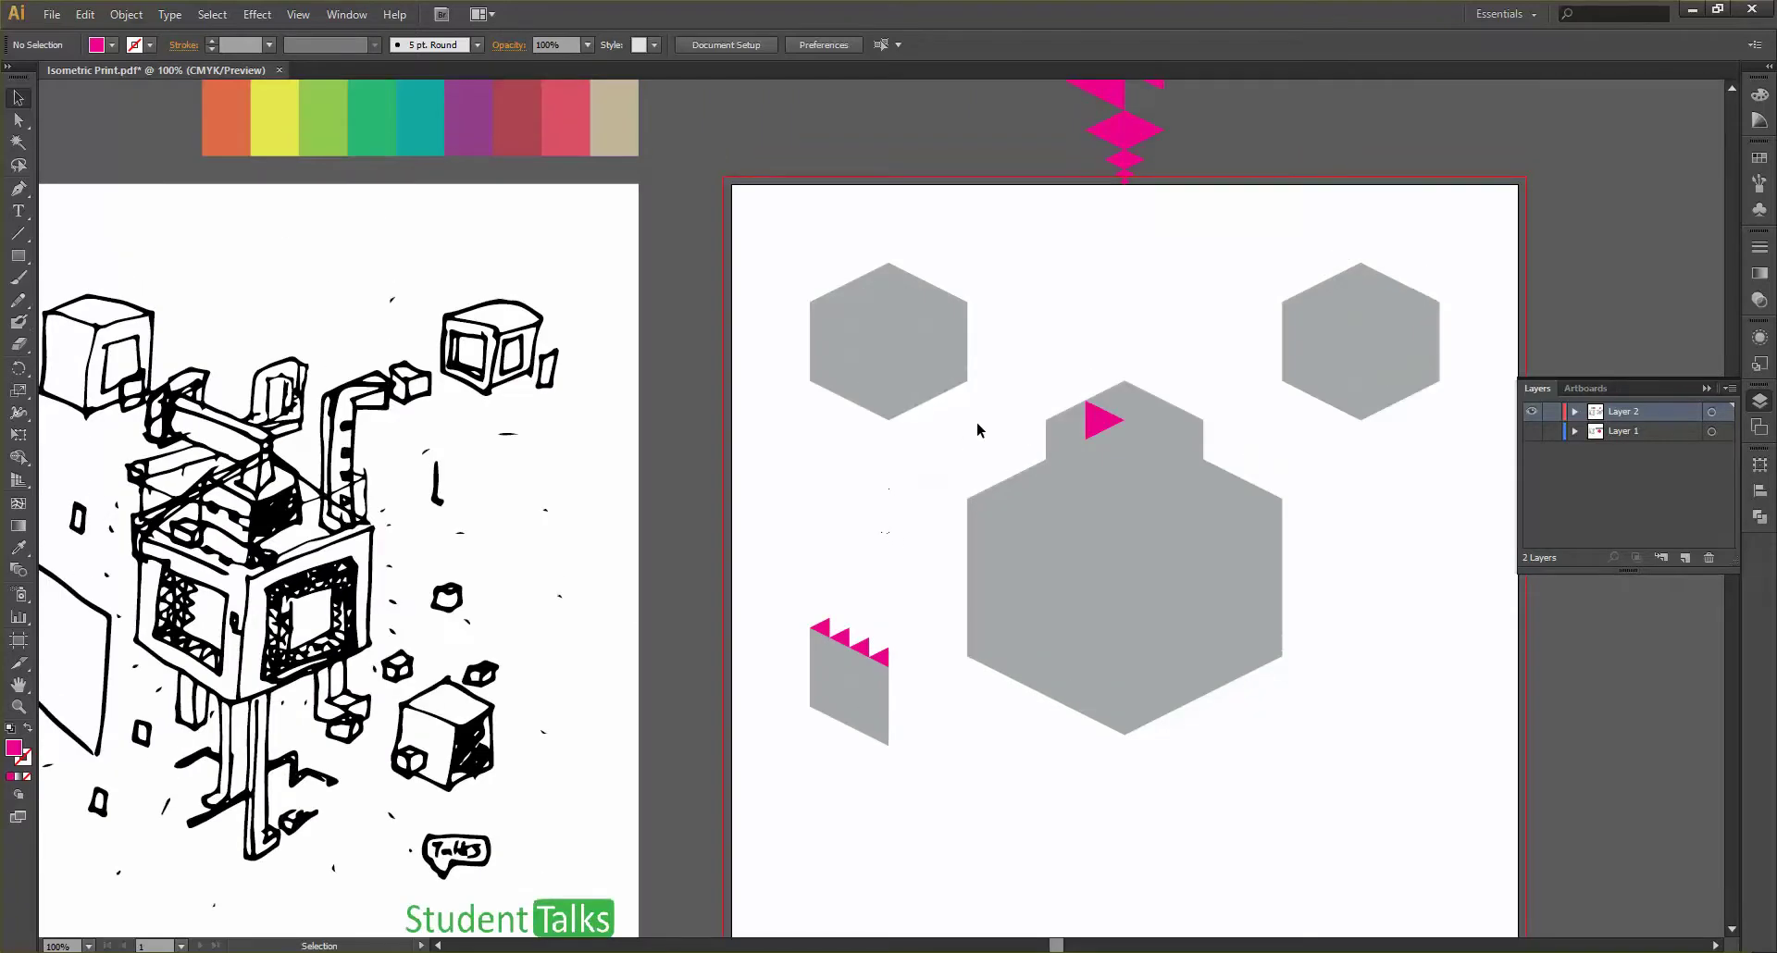
scroll(975, 420, "up", 2)
left_click_drag(1137, 231, 822, 687)
scroll(817, 712, "up", 3)
scroll(815, 717, "up", 1)
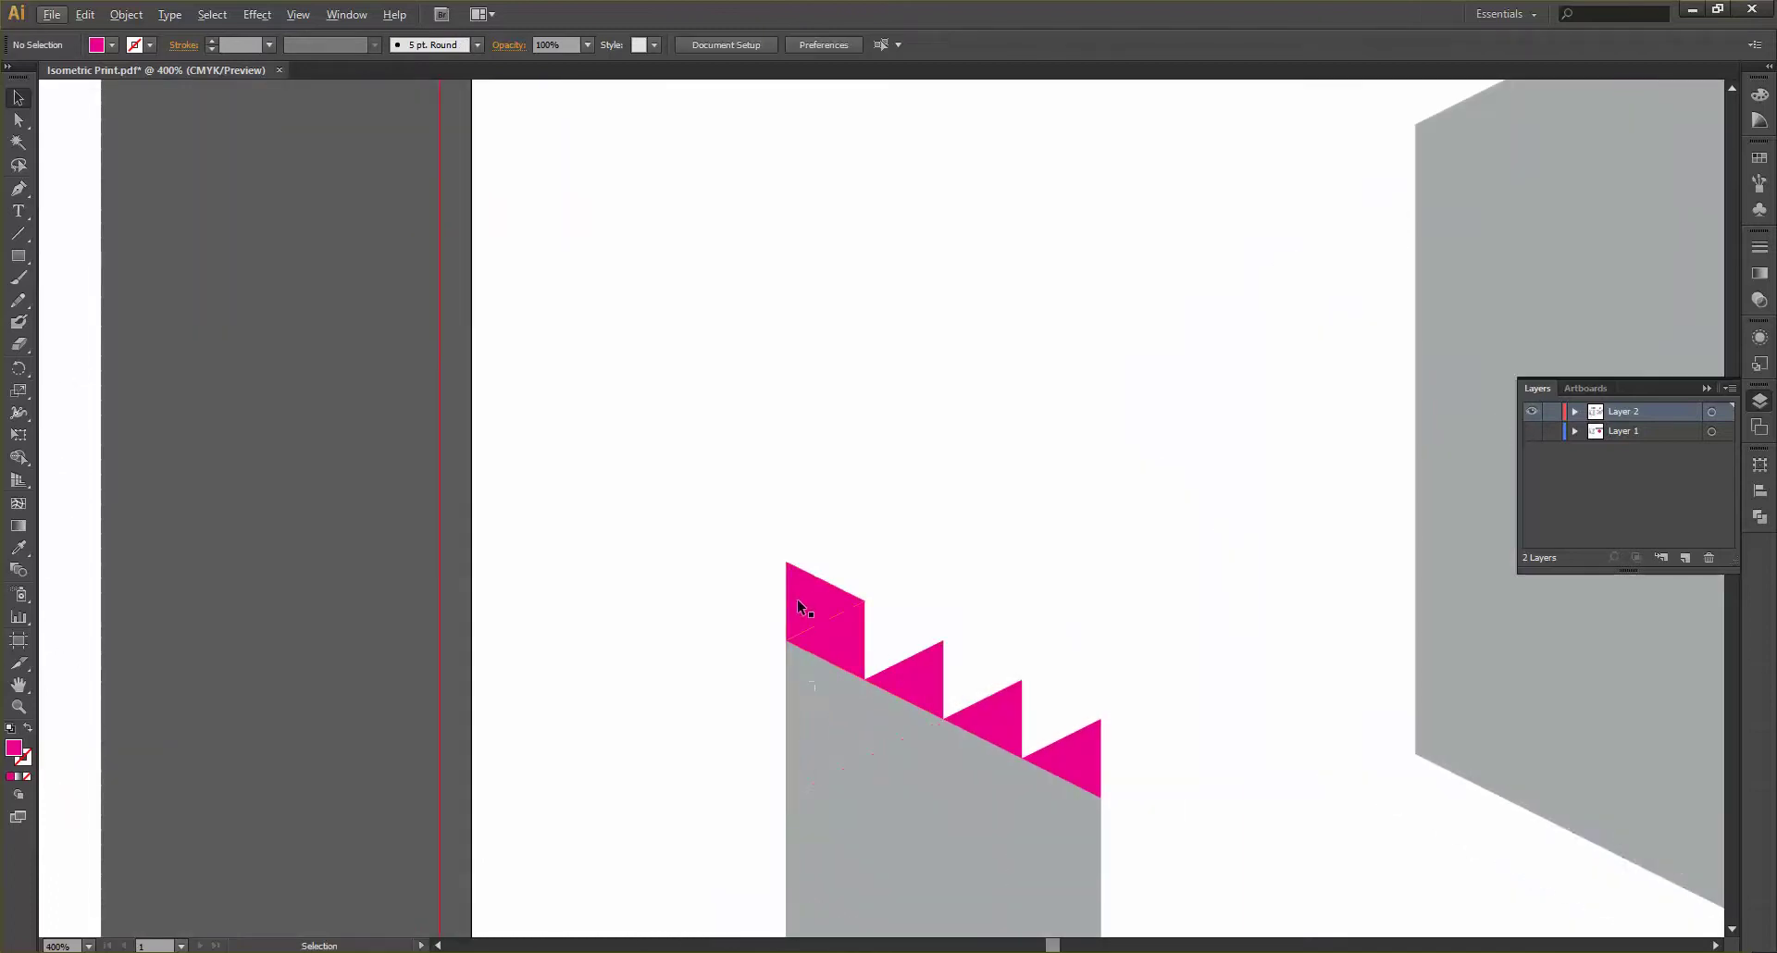
Copy the right-pointing magenta triangle into the remaining gaps to form a continuous strip along the parallelogram's upper edge
left_click_drag(802, 604, 1034, 719)
left_click(1081, 615)
scroll(1083, 607, "down", 1)
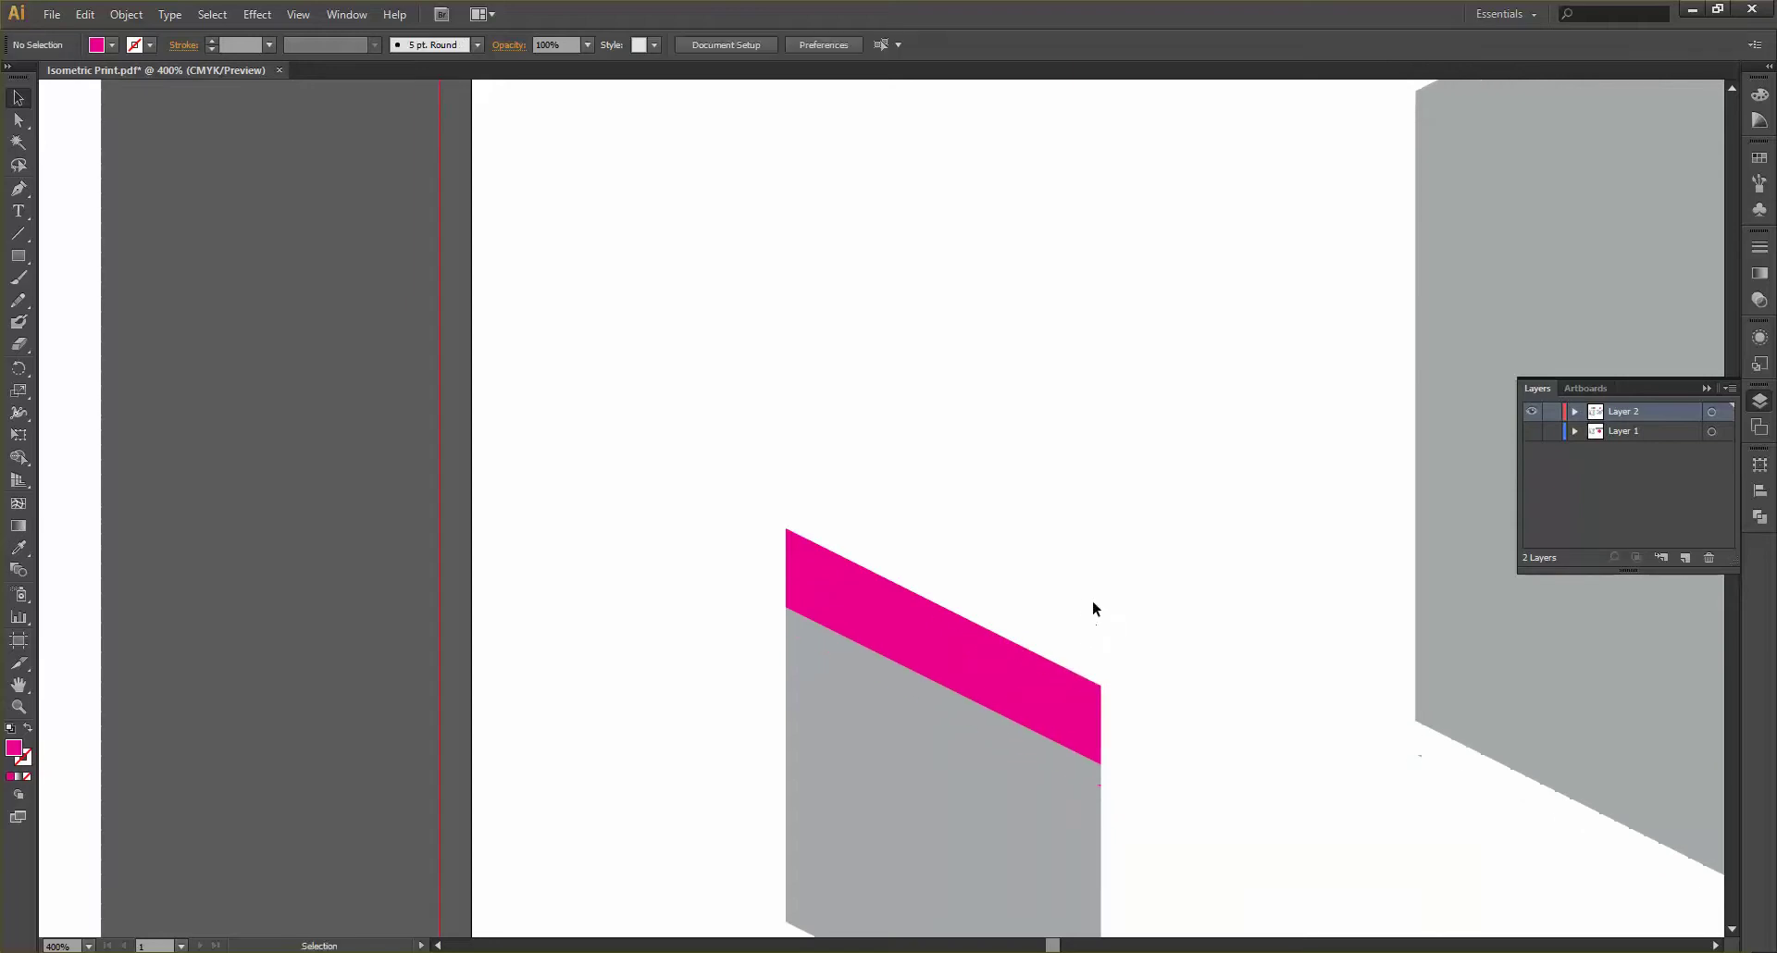
Copy the upper-right small hexagon straight down to the artboard's lower-right area, centred at about X 210 mm, Y 214 mm
scroll(1086, 585, "down", 4)
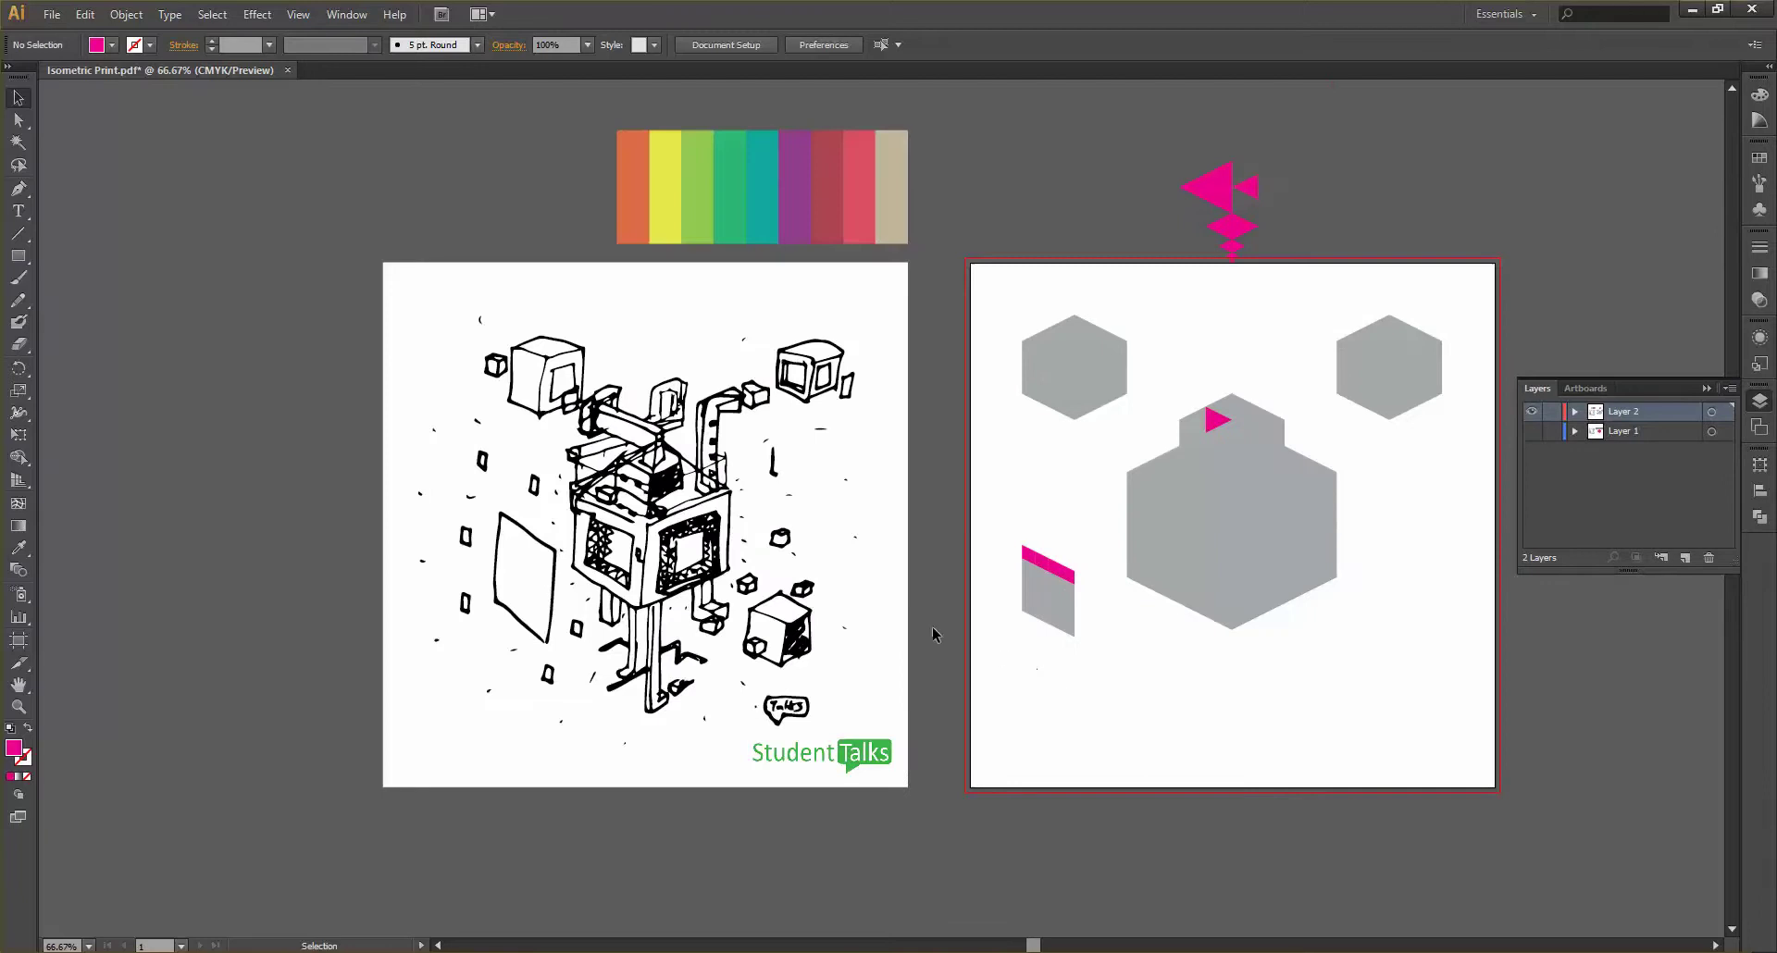
scroll(1205, 630, "down", 3)
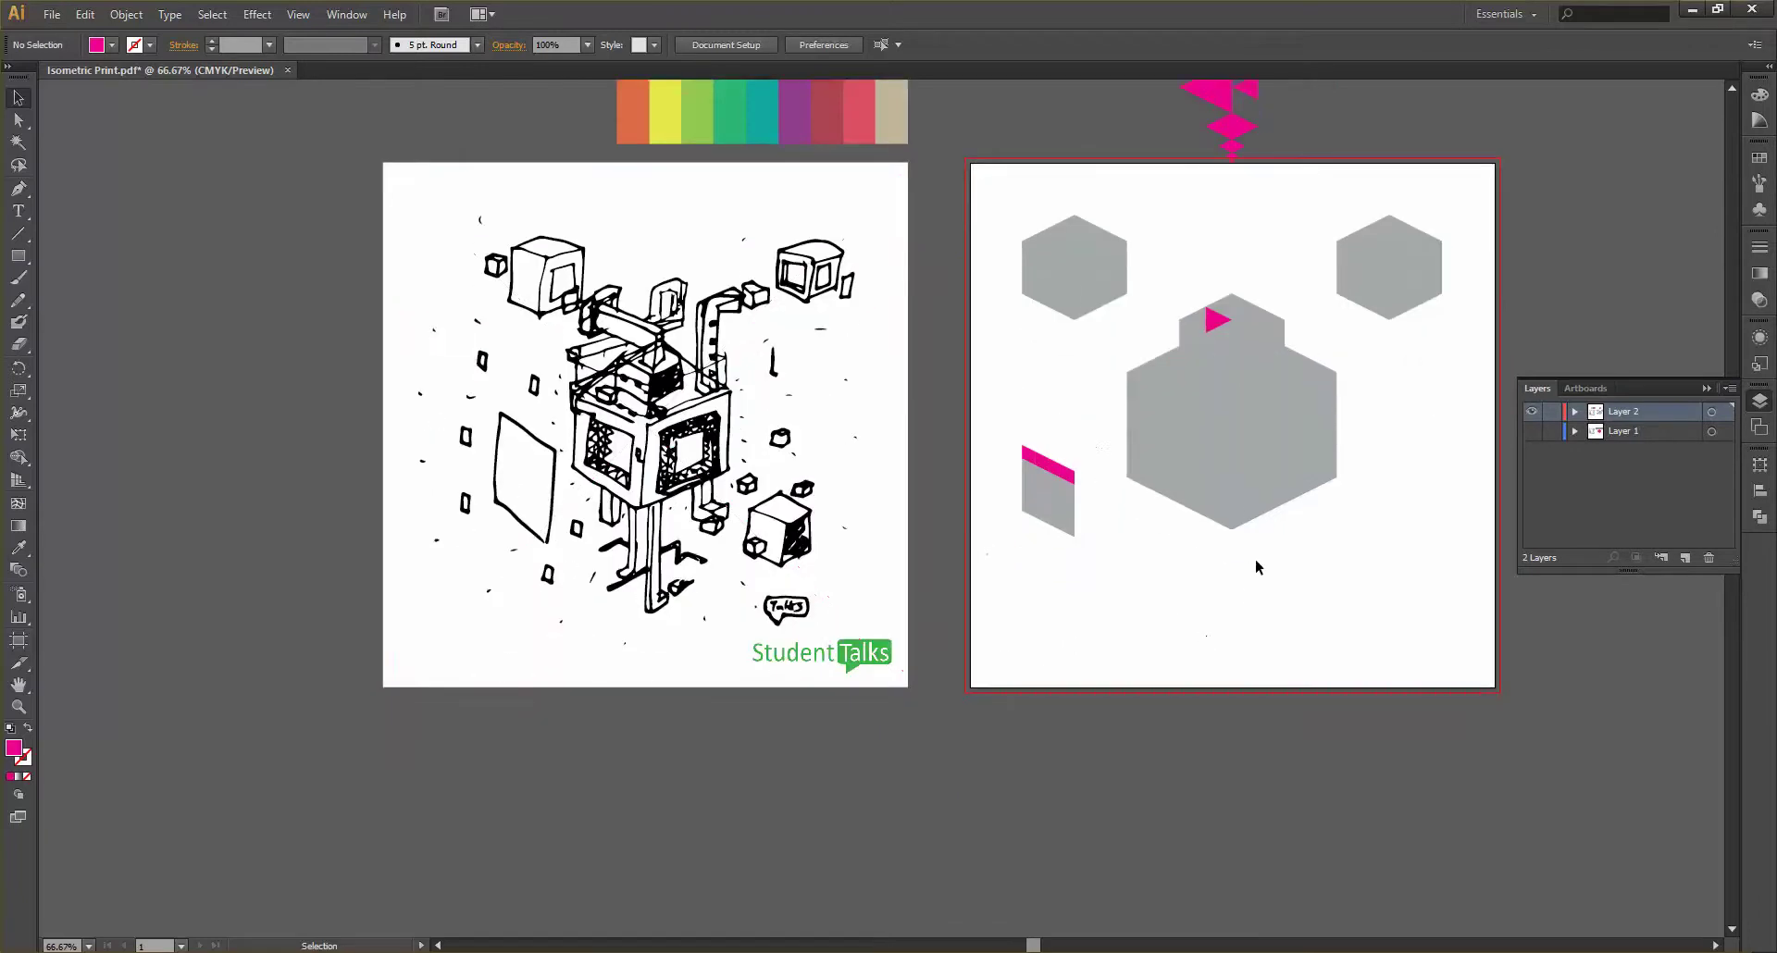
scroll(1311, 569, "up", 1)
scroll(1310, 569, "up", 2)
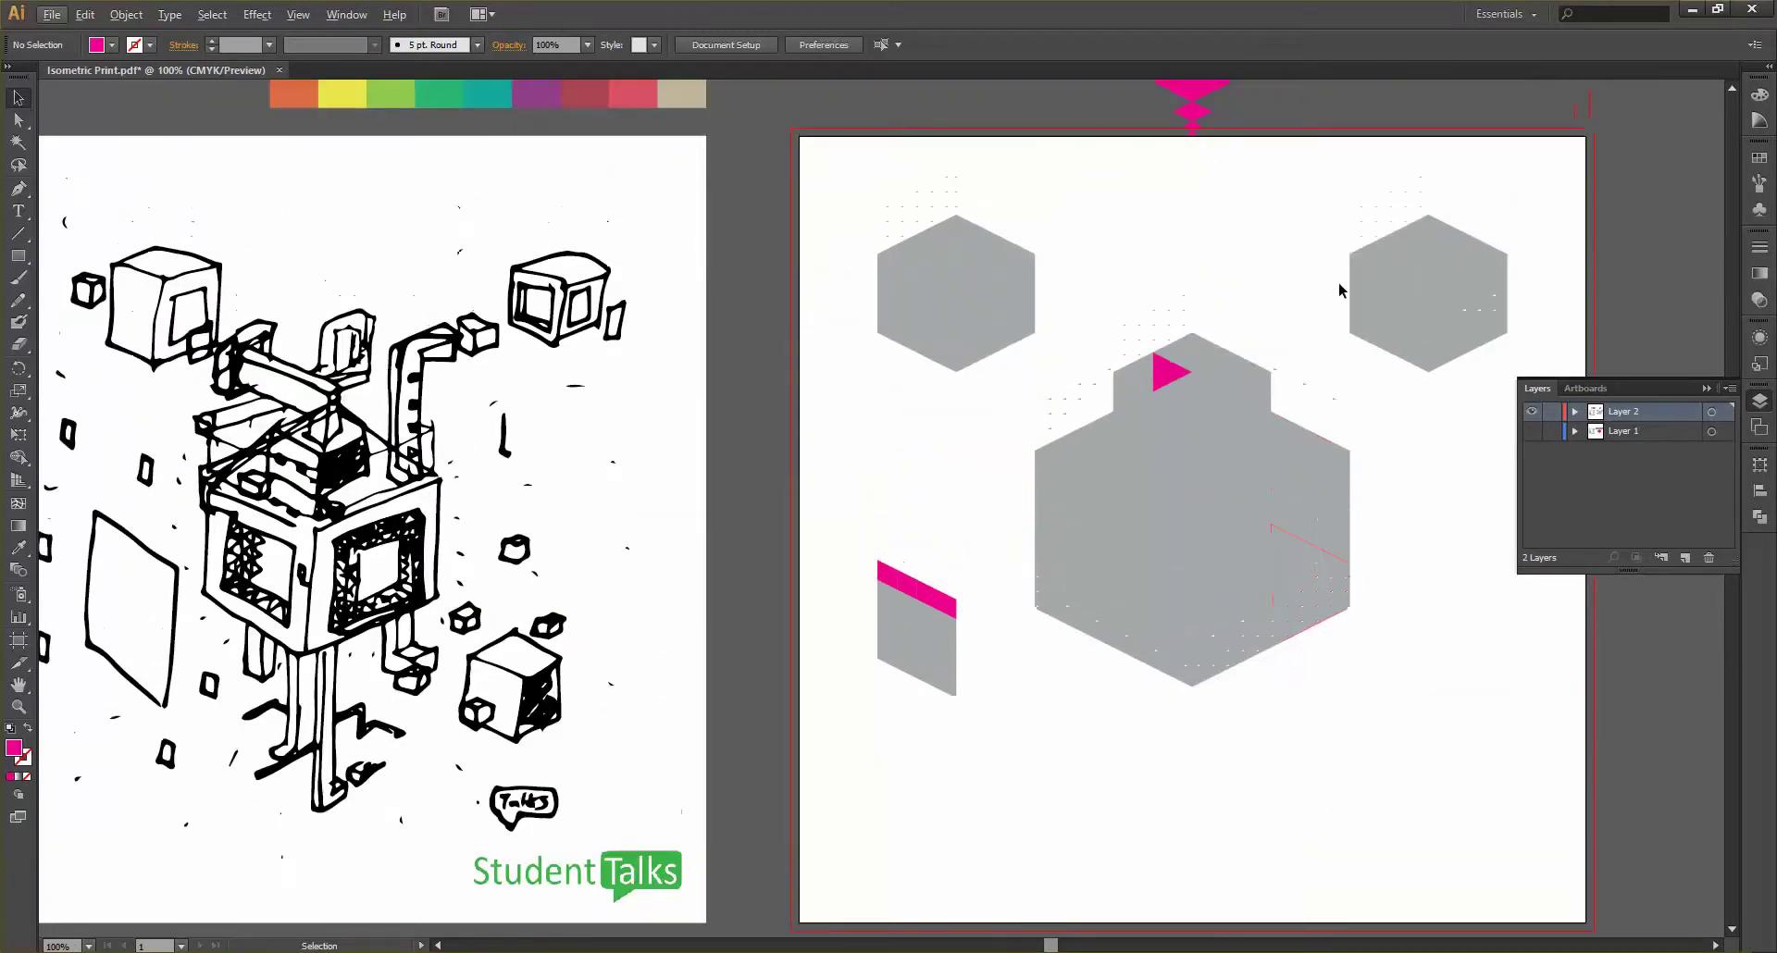
left_click_drag(1331, 216, 1492, 357)
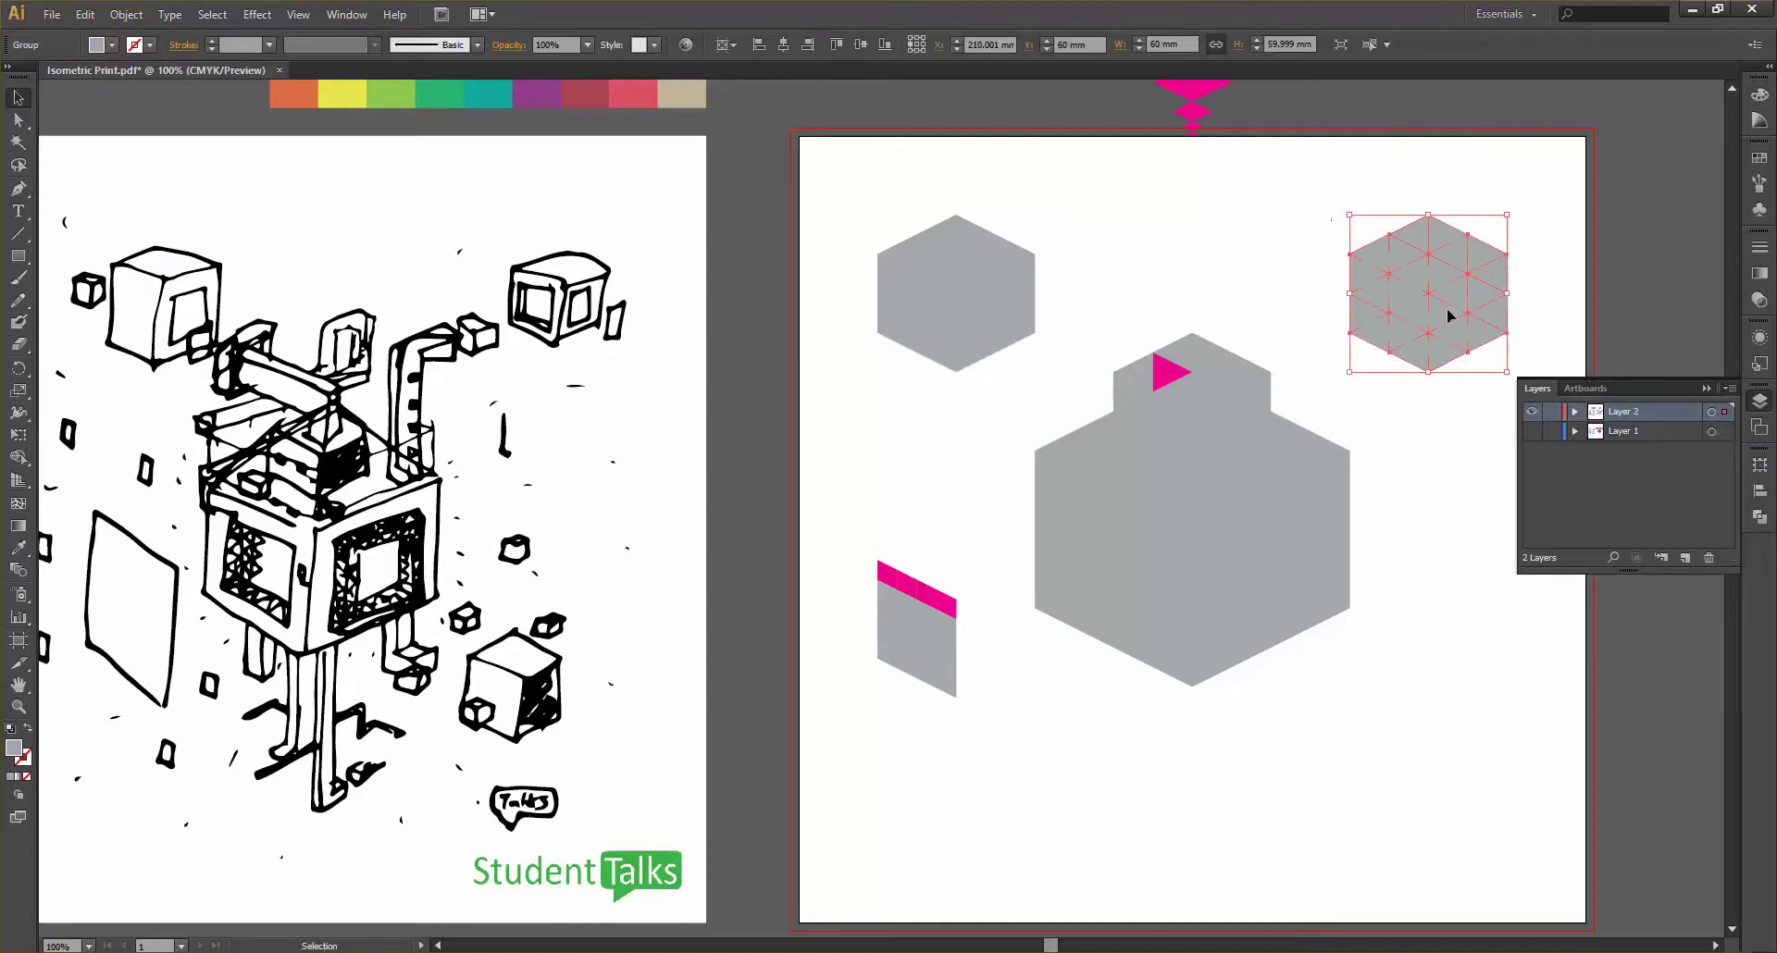
left_click_drag(1437, 290, 1441, 701)
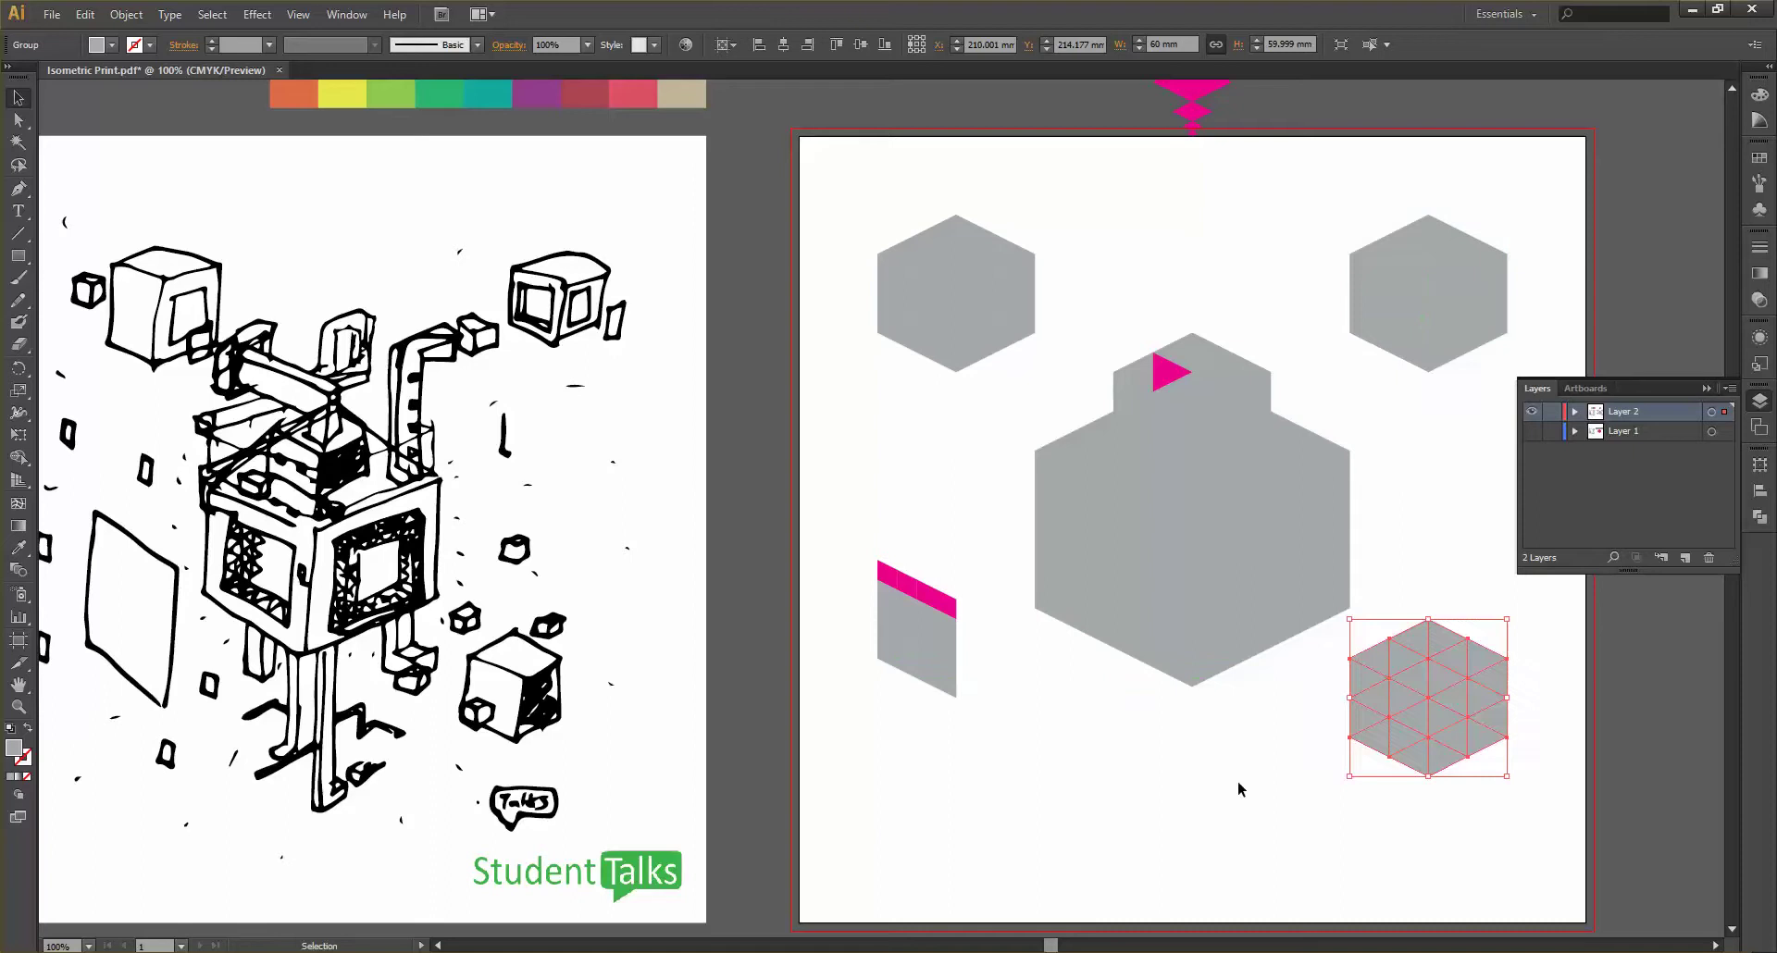
left_click(1237, 780)
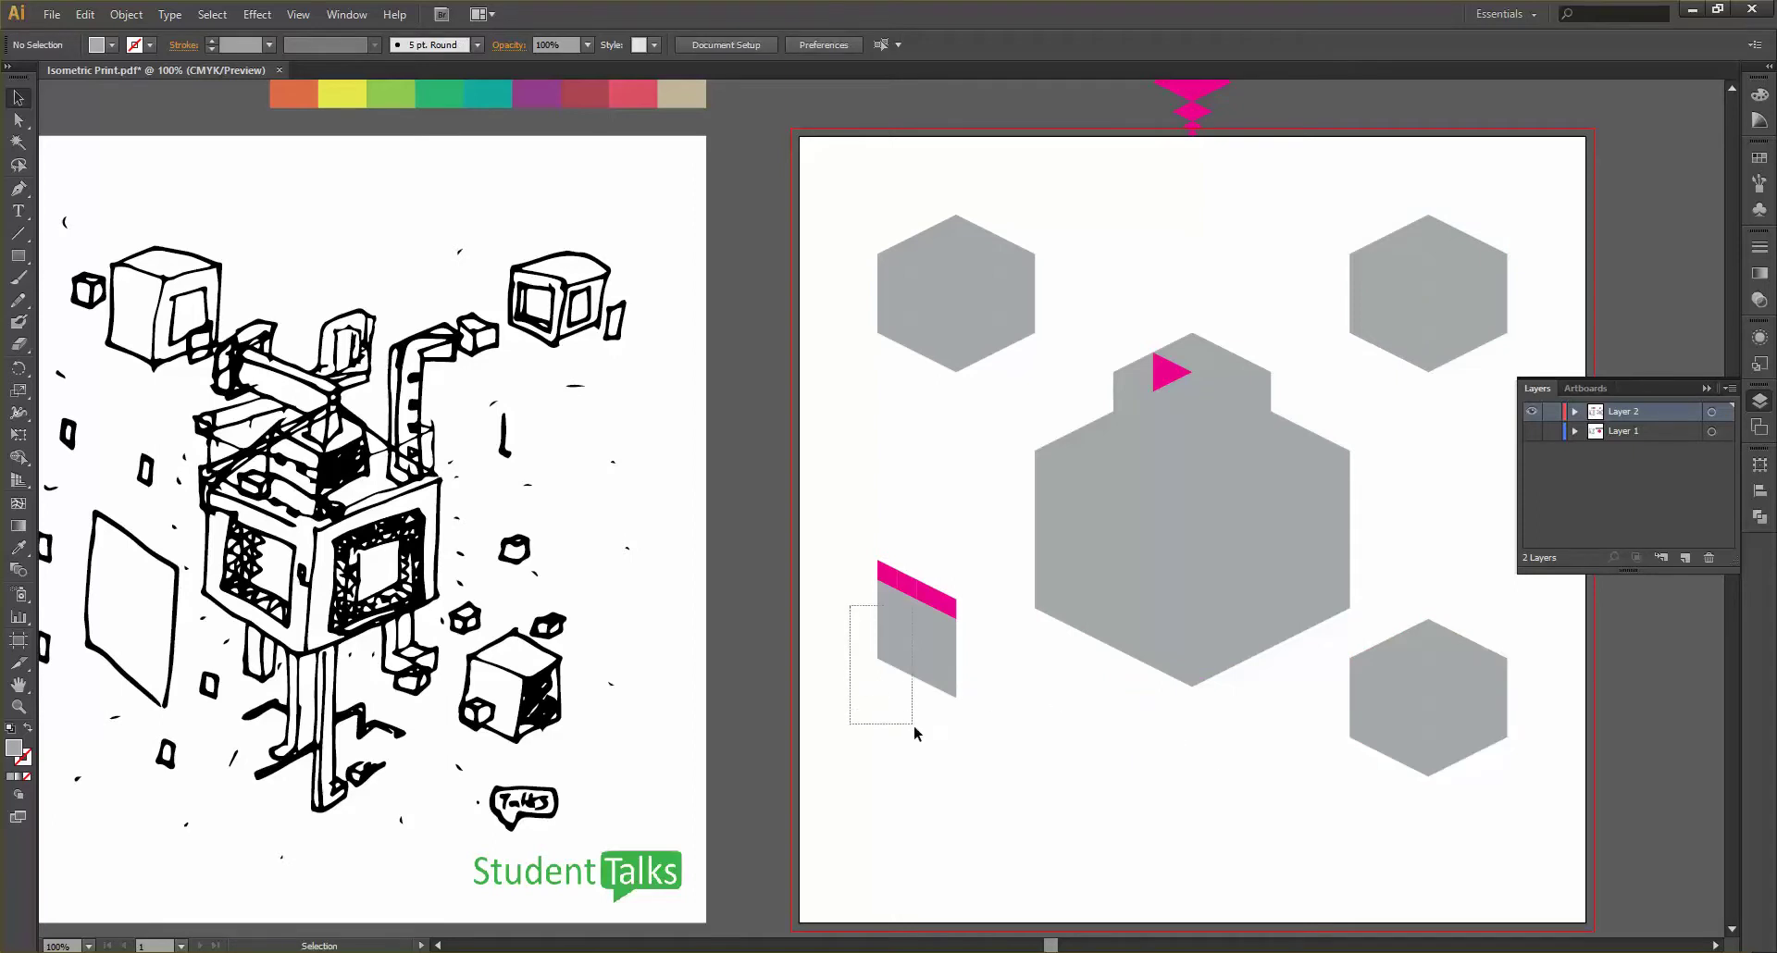
left_click_drag(913, 724, 914, 726)
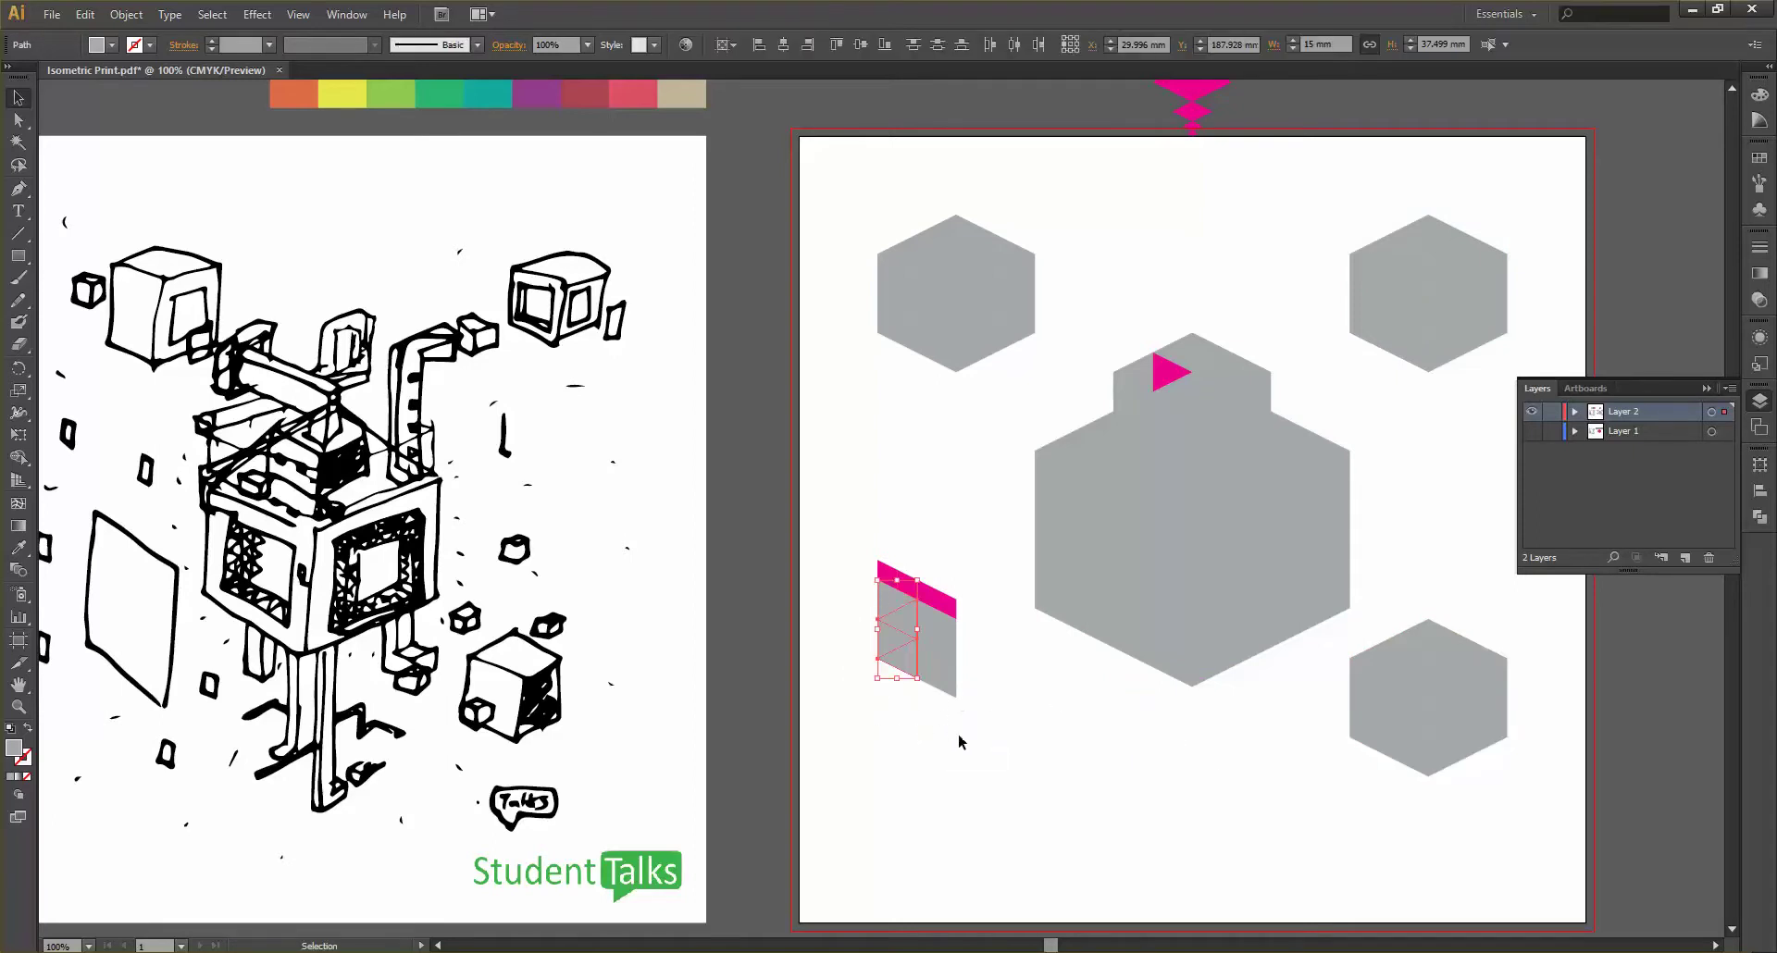
left_click(943, 719)
scroll(943, 720, "up", 1)
scroll(939, 714, "down", 1)
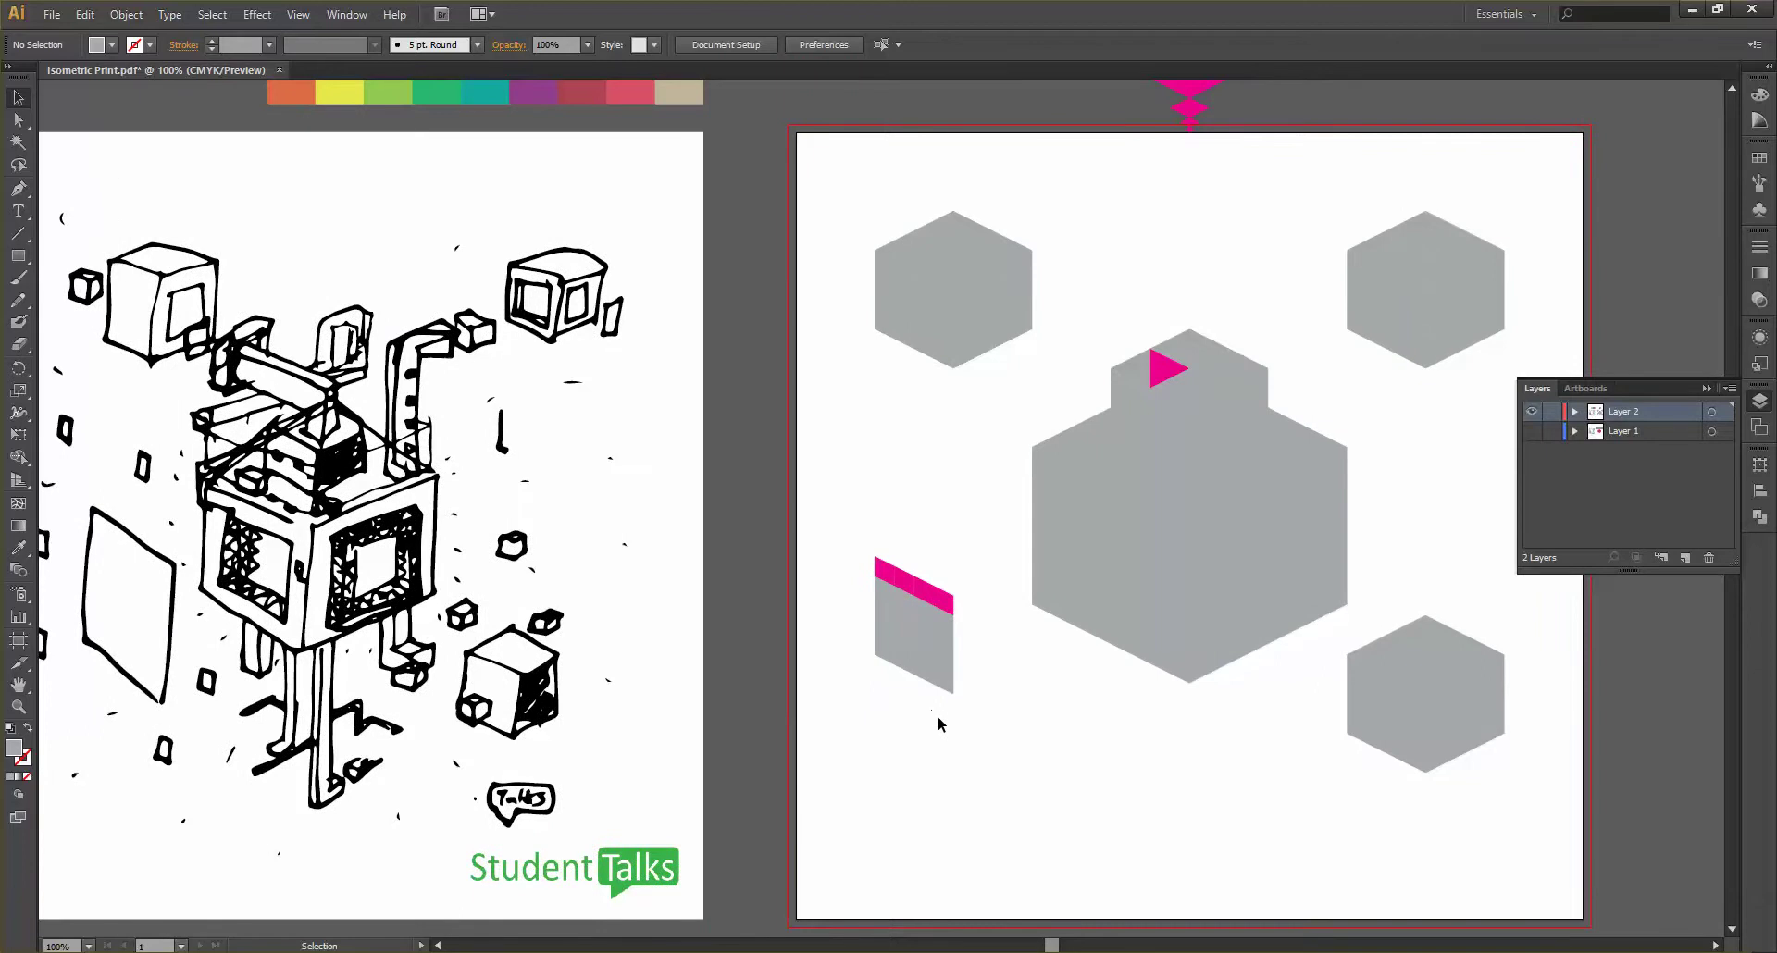
left_click_drag(975, 743, 864, 554)
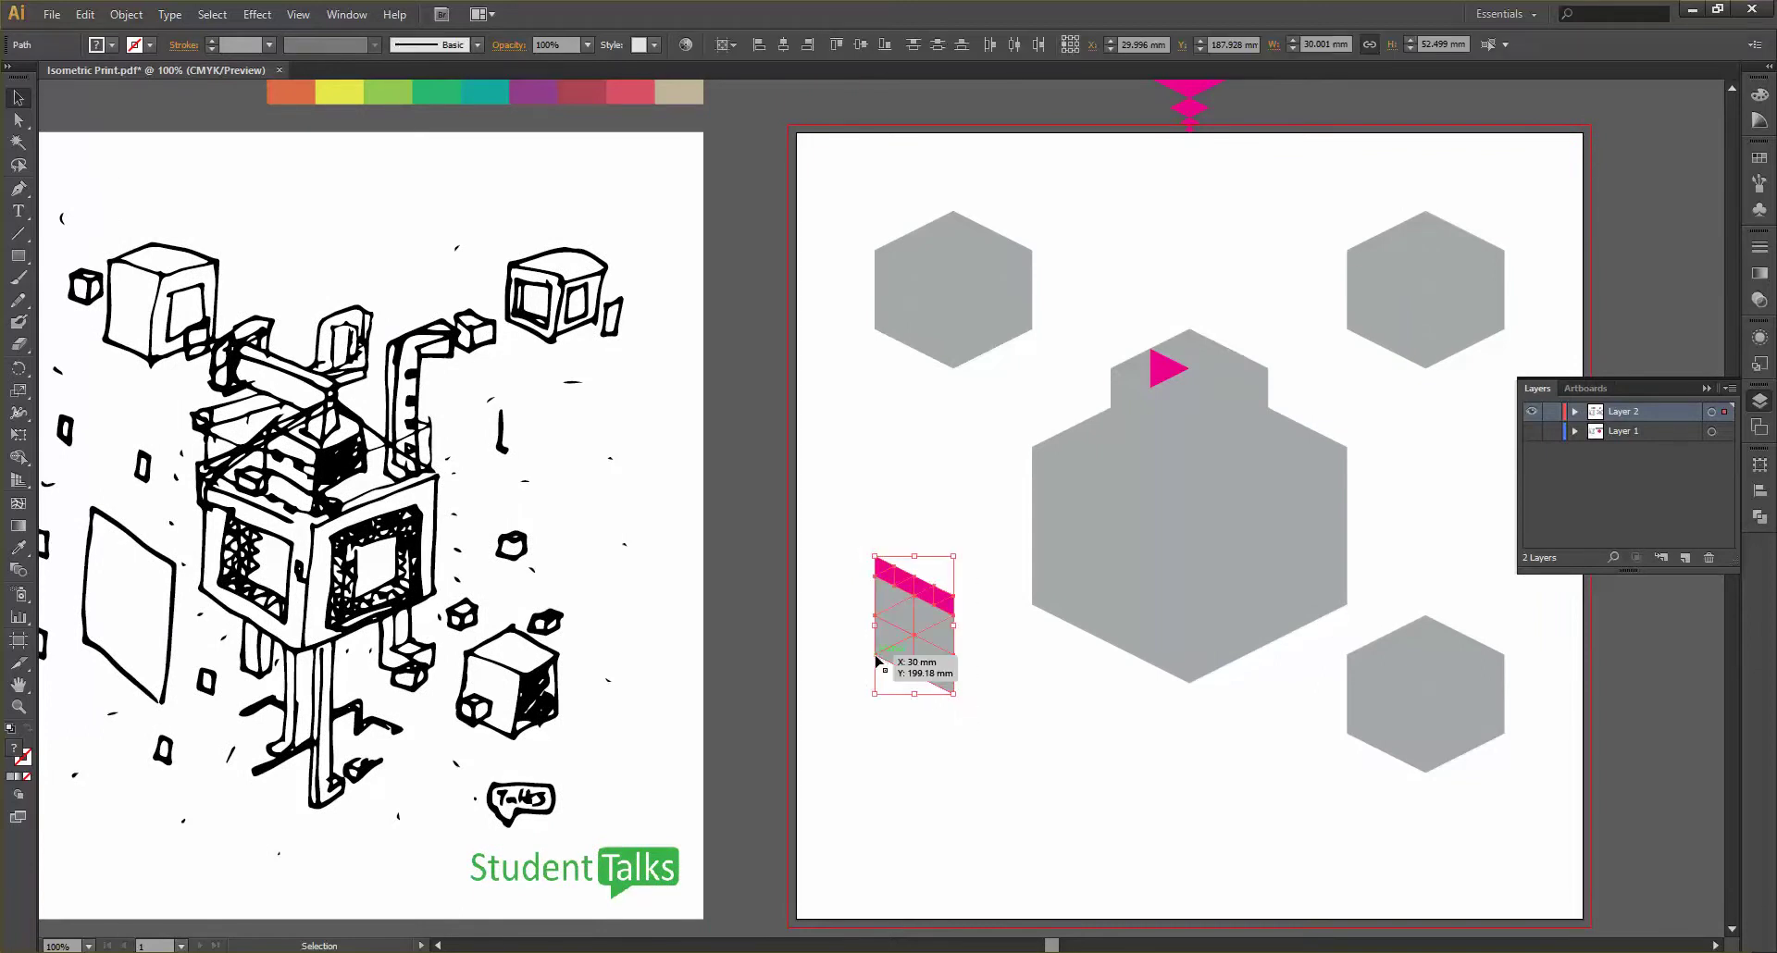
key("alt")
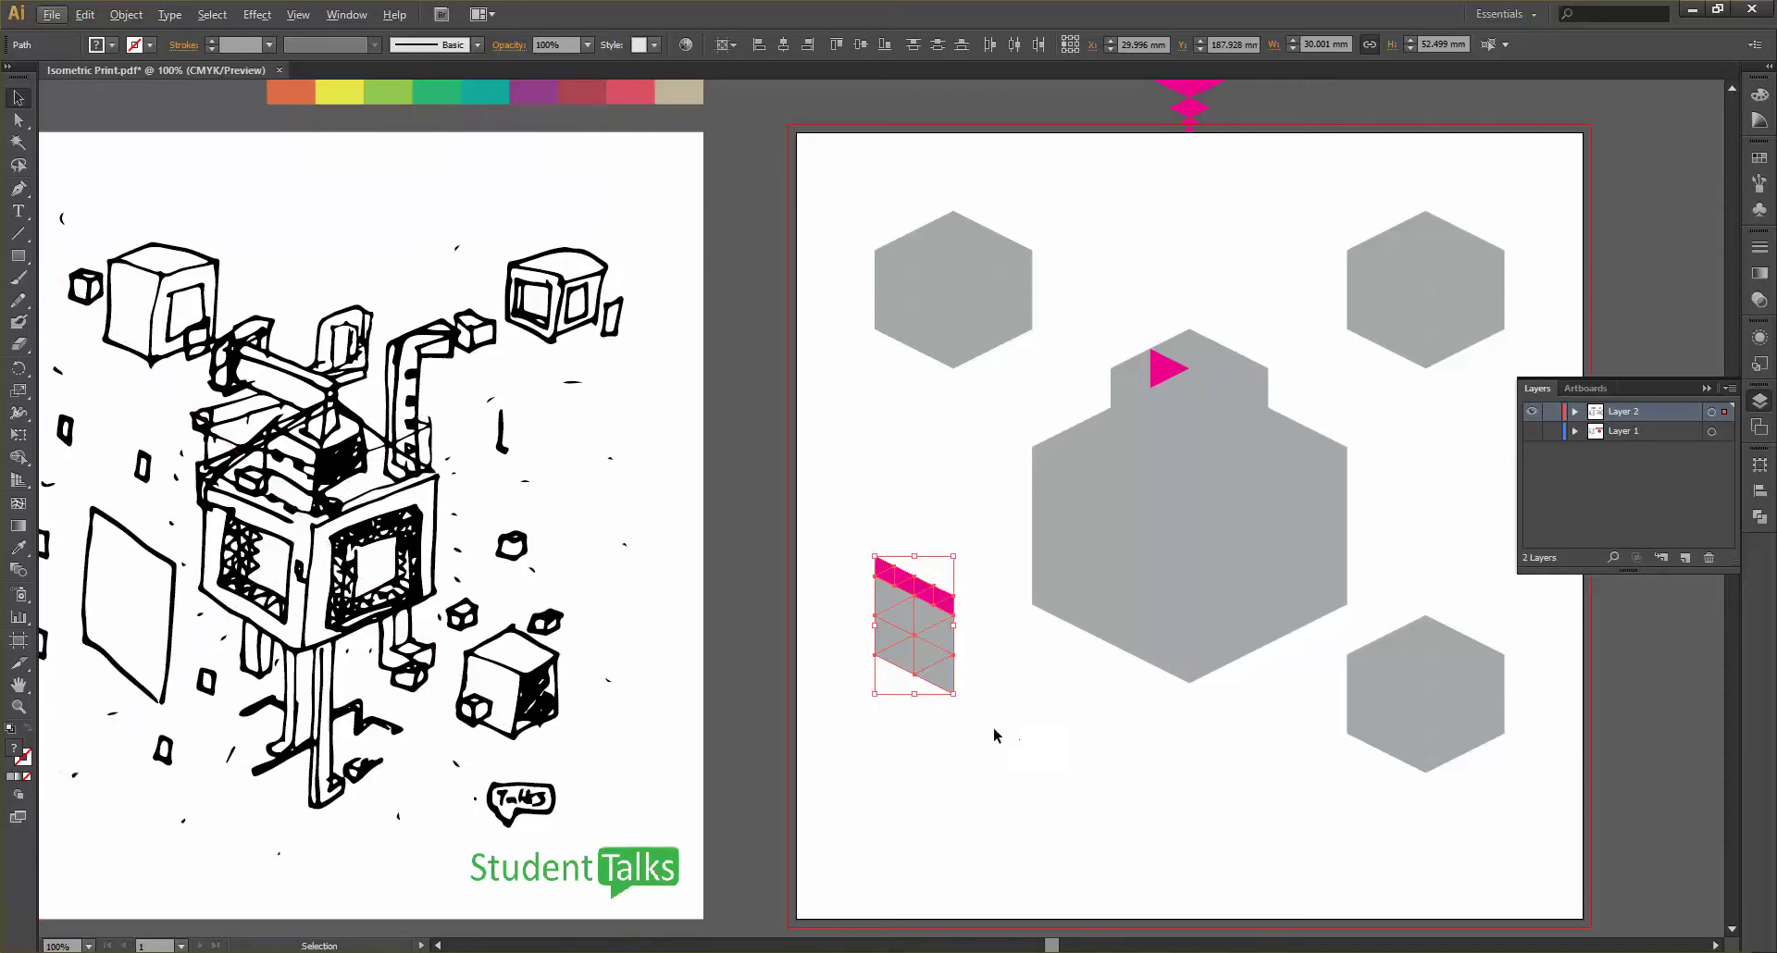
left_click(908, 723)
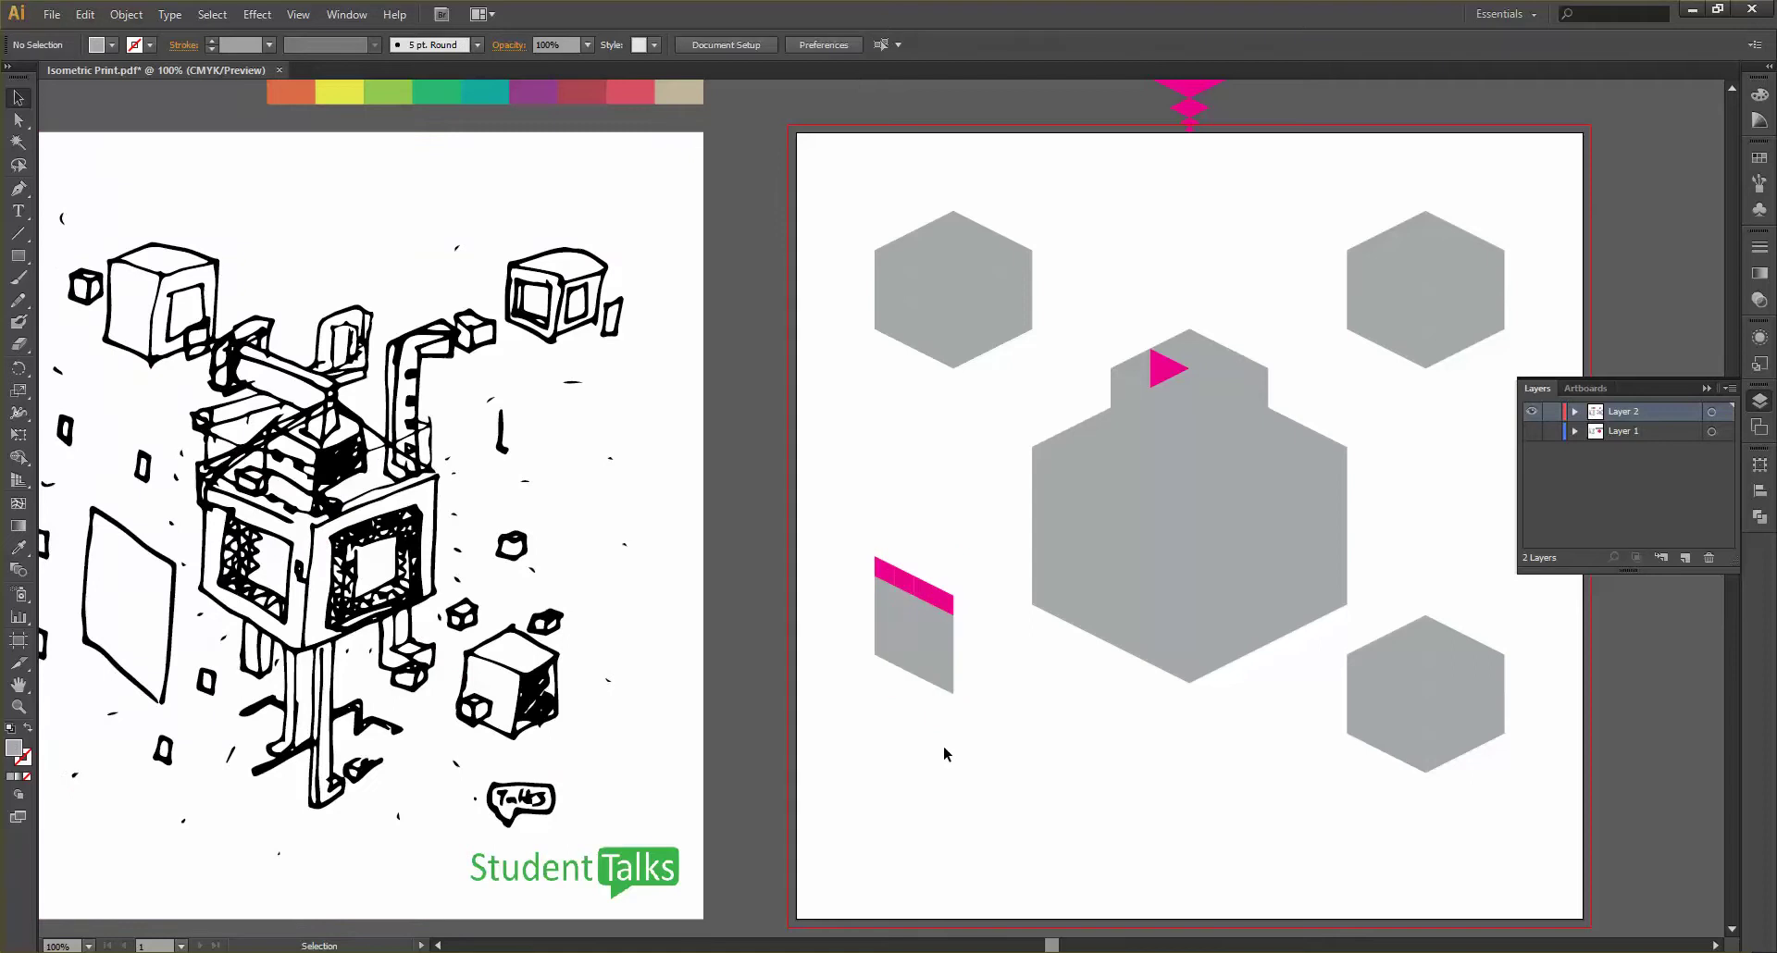
Copy the grey parallelogram, without its magenta strip, straight down to extend the shape by about 30 mm
scroll(909, 737, "up", 1)
left_click_drag(809, 563, 972, 714)
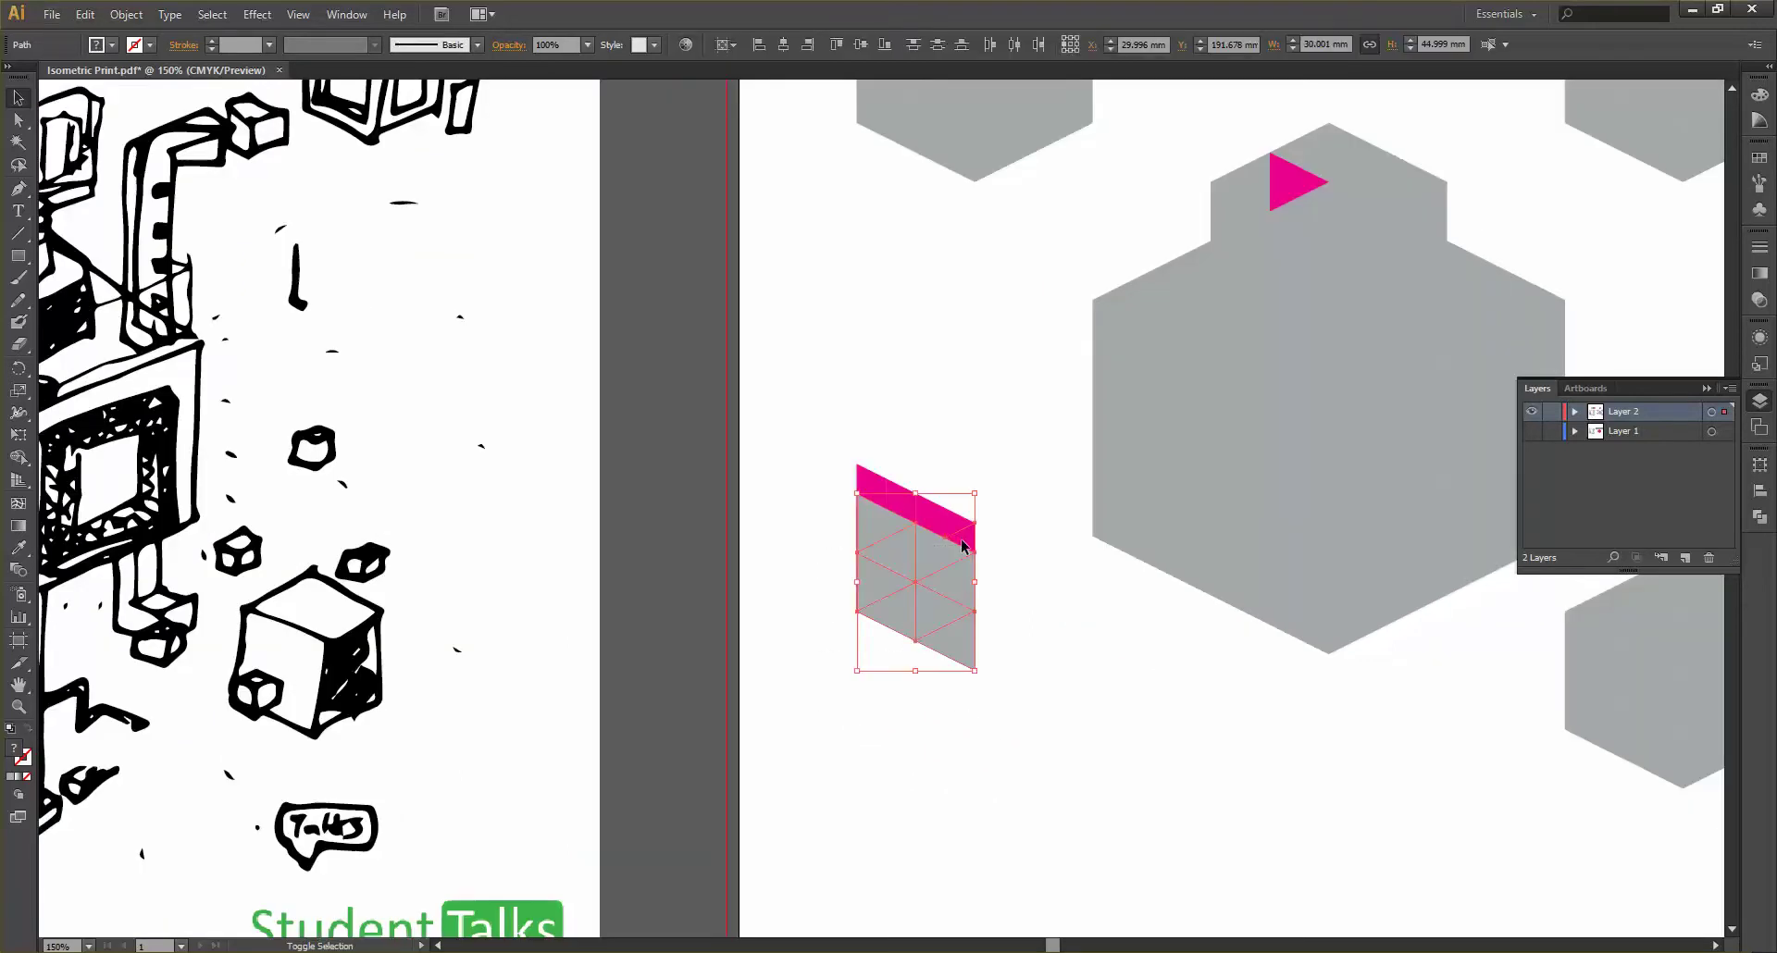
left_click_drag(952, 613, 953, 726)
scroll(948, 713, "down", 2)
Add another grey parallelogram copy below at about Y 252 mm and one on each side of the column, forming a cross
left_click_drag(940, 668, 938, 769)
scroll(938, 768, "down", 2)
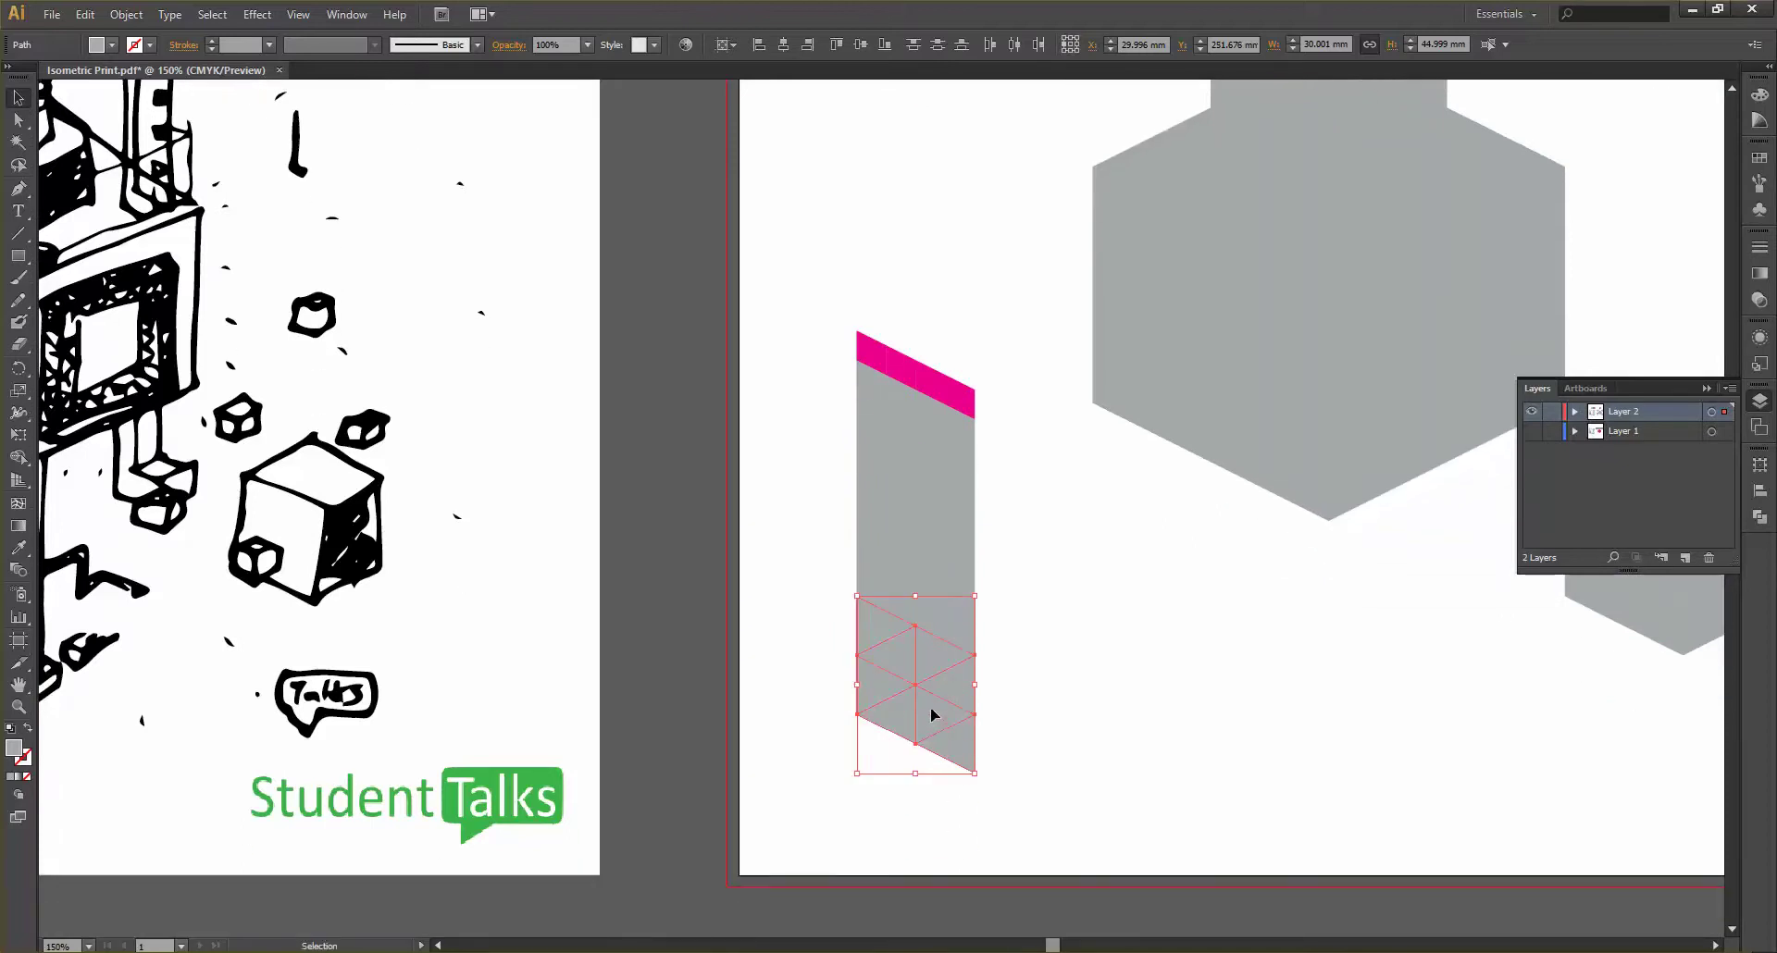
left_click_drag(919, 692, 821, 548)
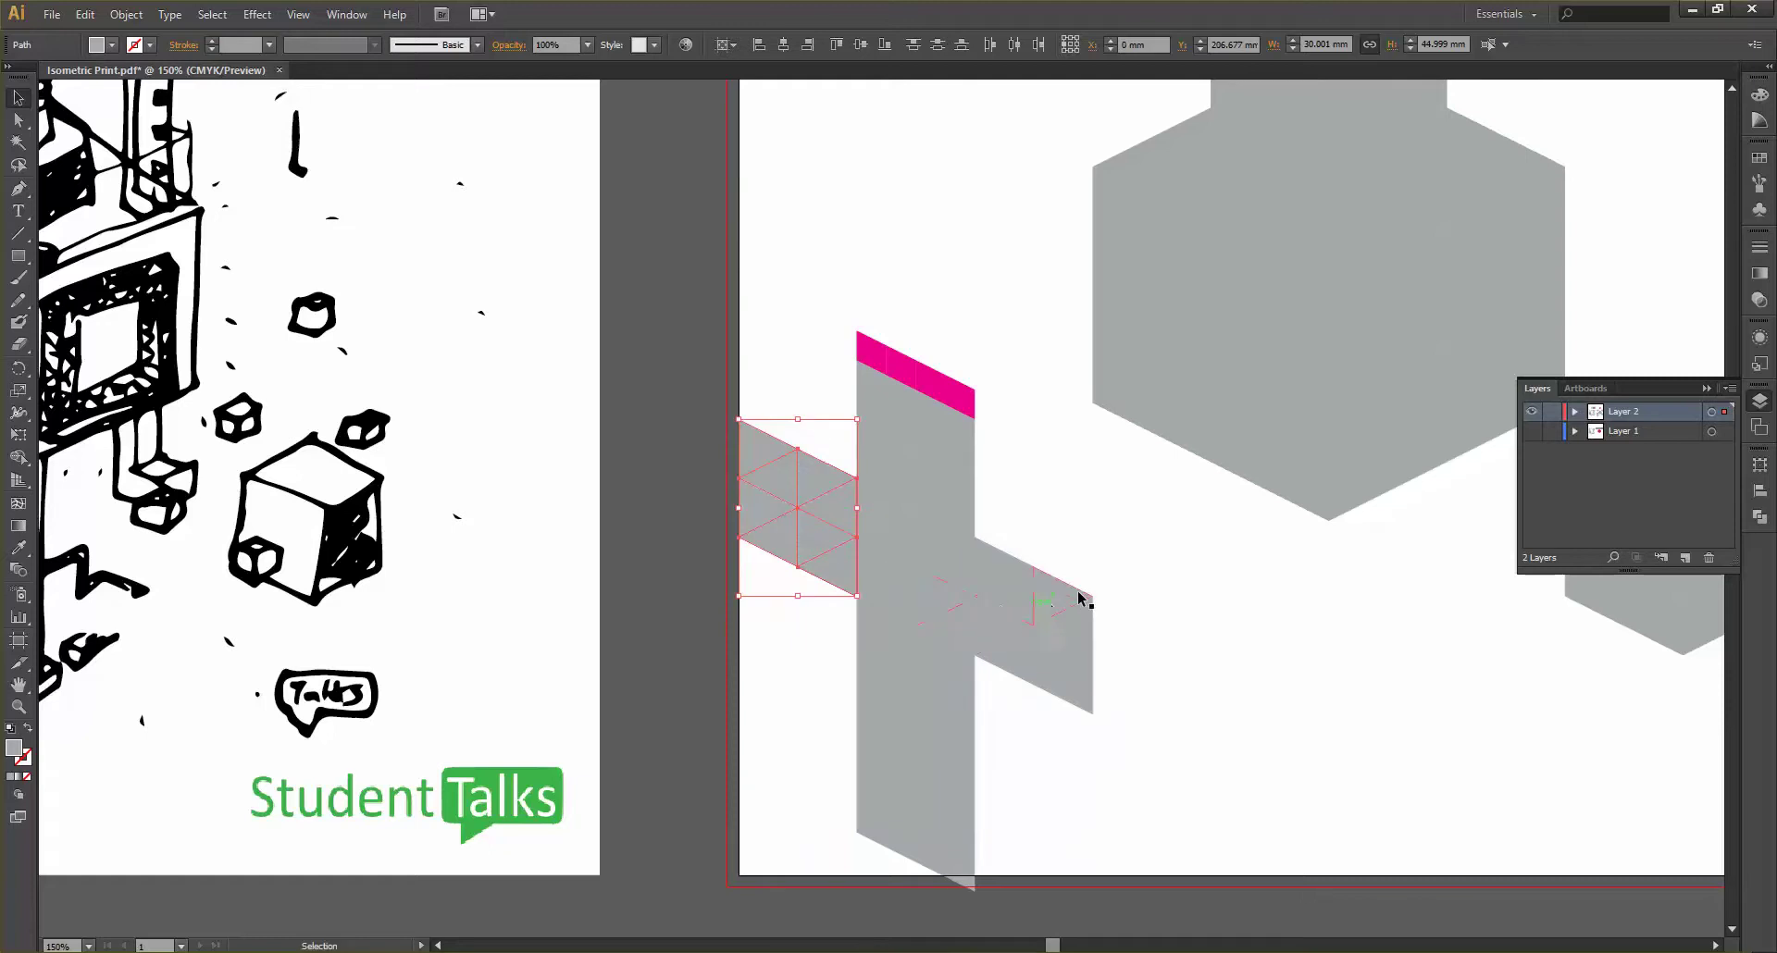
left_click(1117, 549)
Delete the grey triangles of the lowest parallelogram copy and of the copies on both sides of the column
scroll(1118, 550, "down", 3)
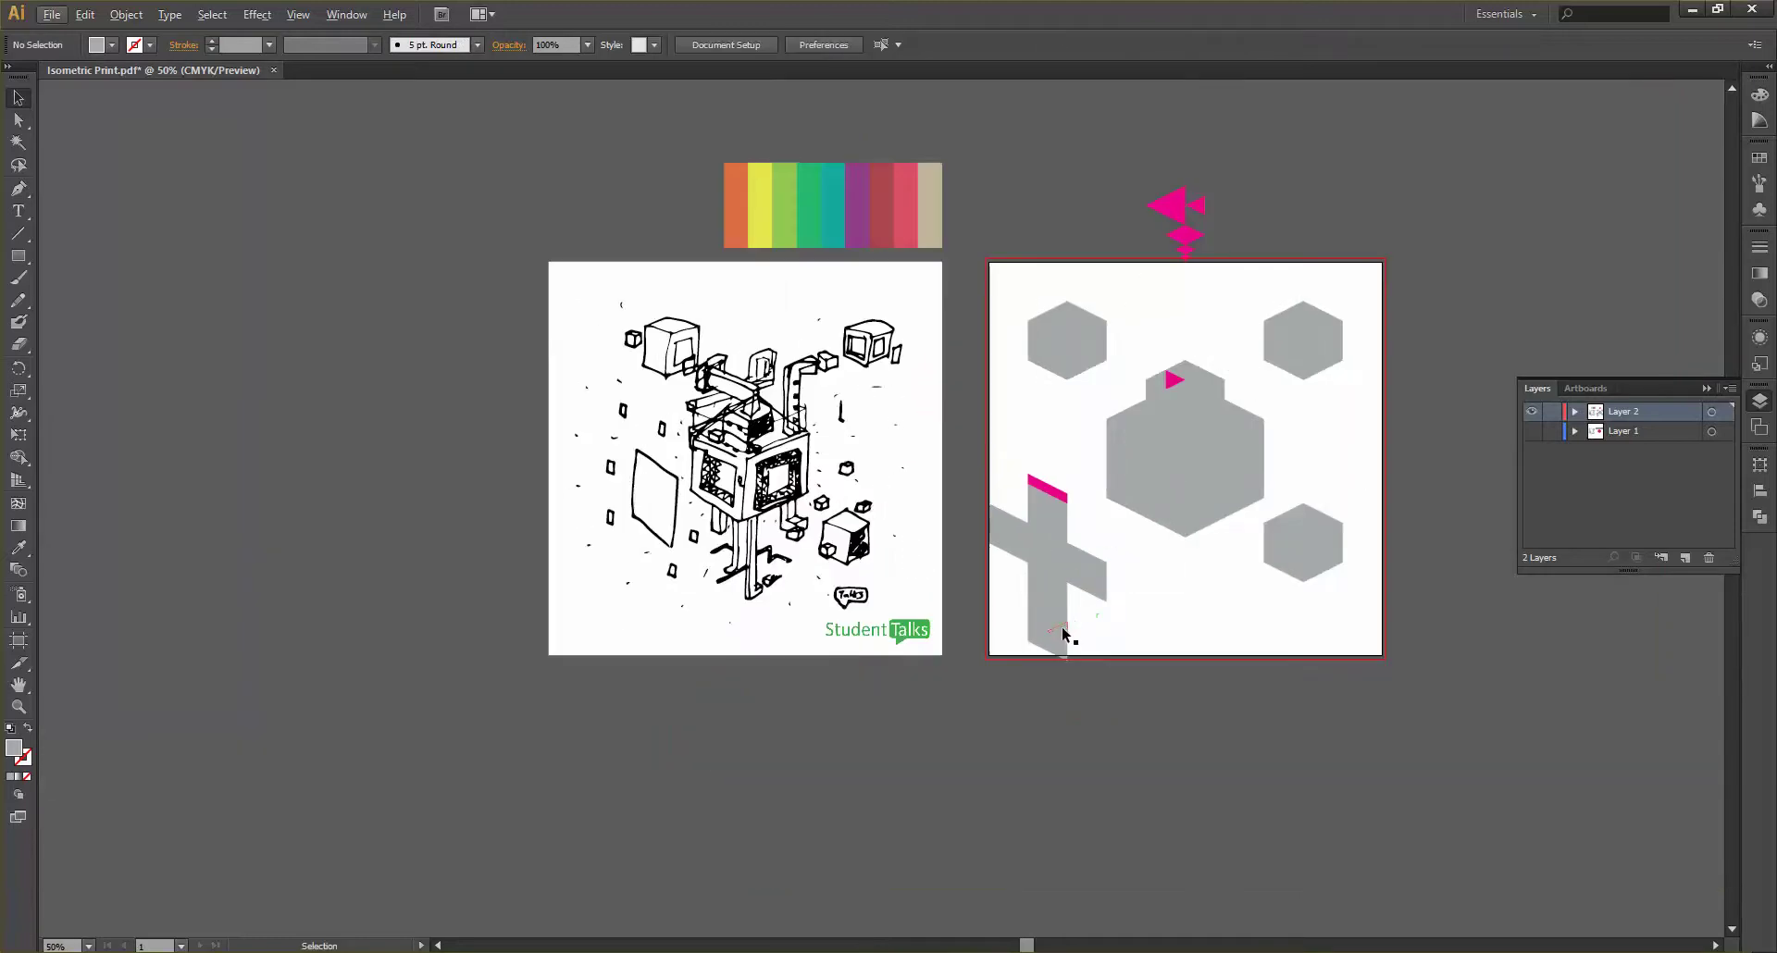
scroll(1056, 633, "up", 1)
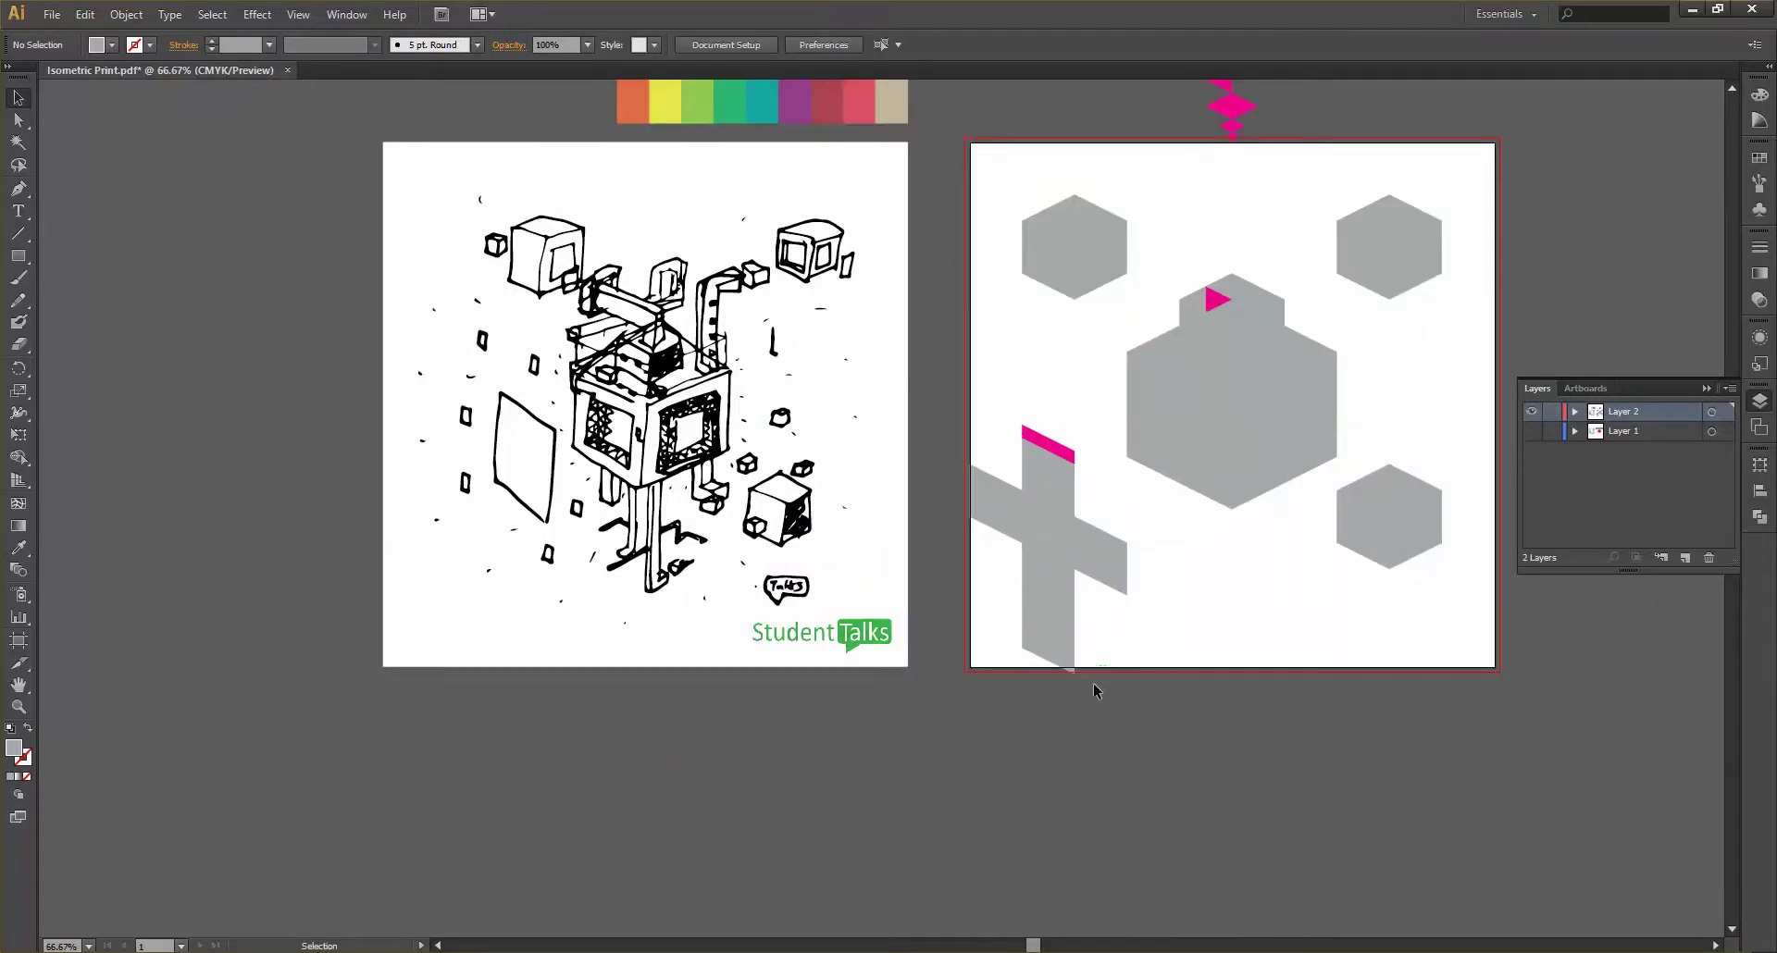
left_click(1029, 612)
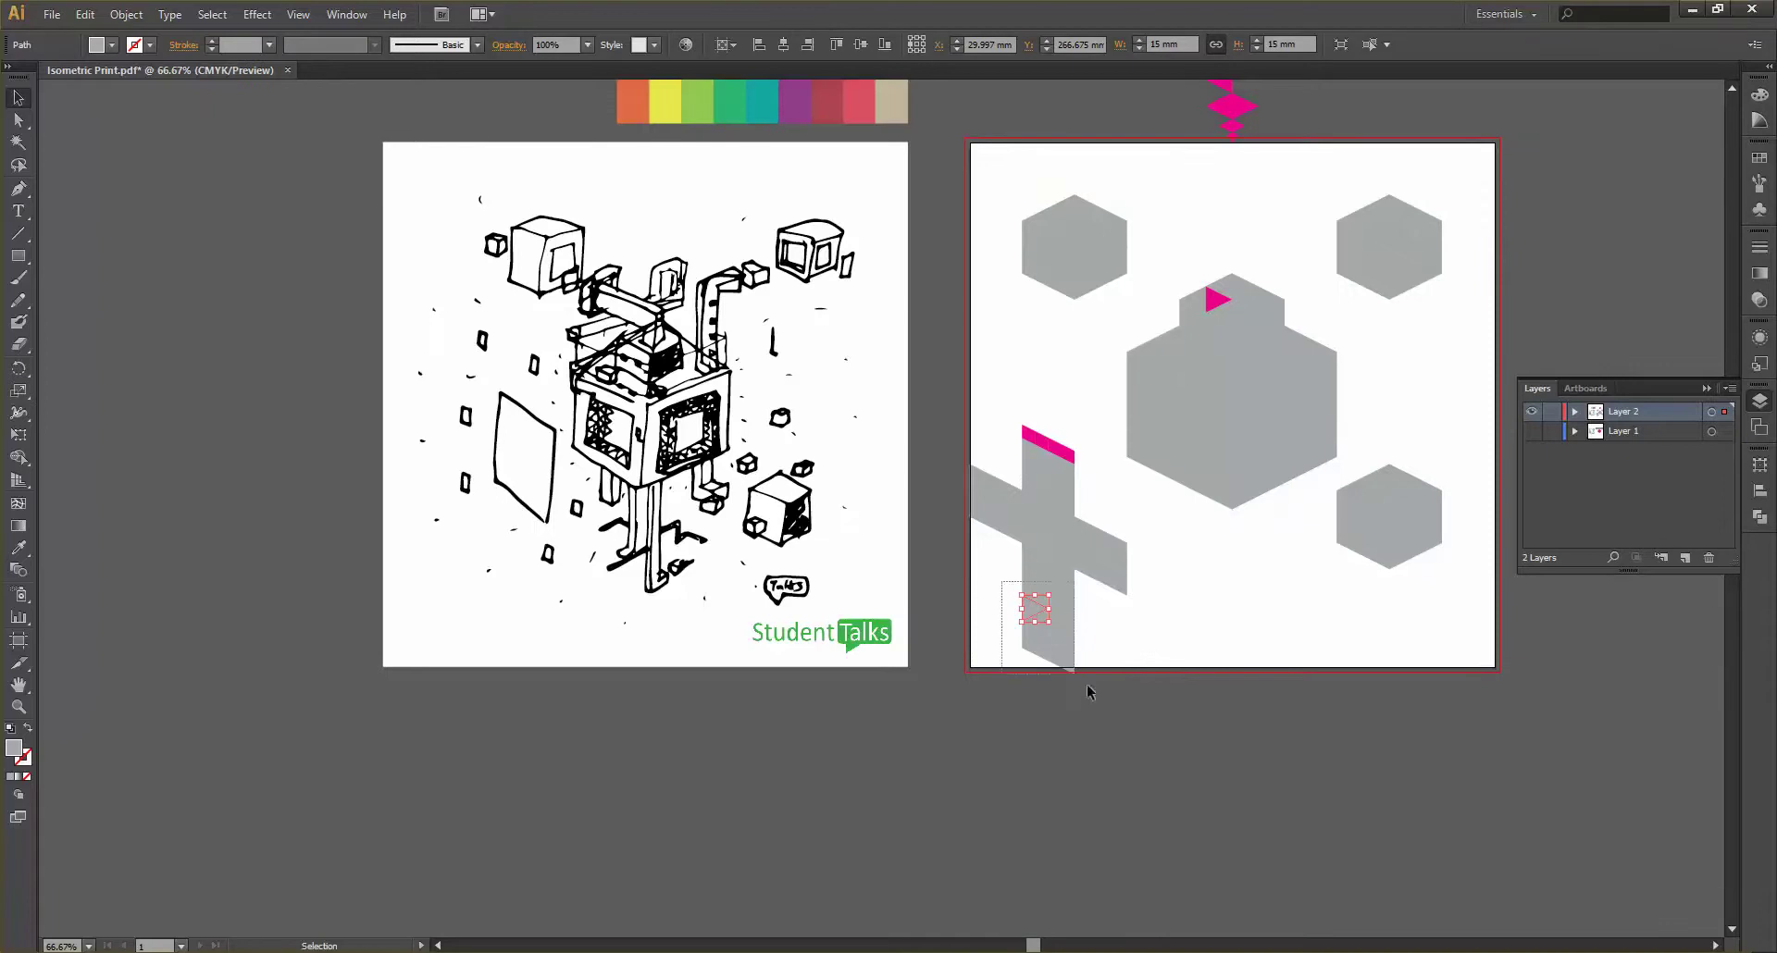
key("Delete")
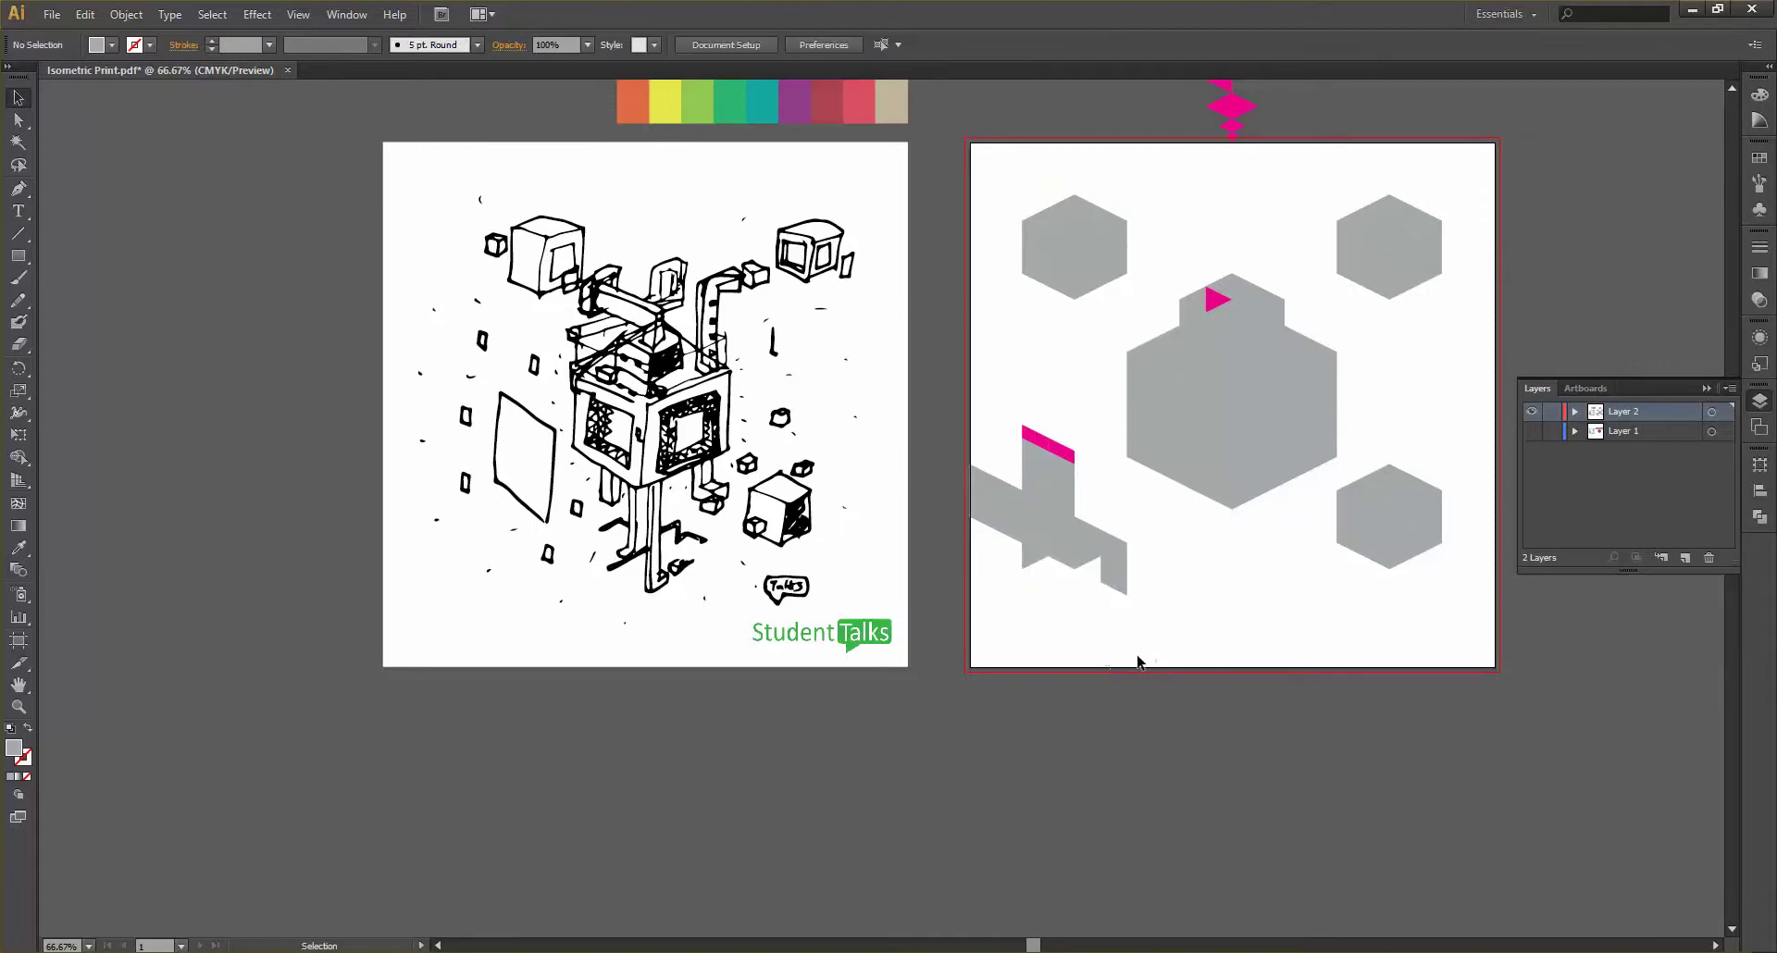
left_click_drag(1138, 661, 1088, 524)
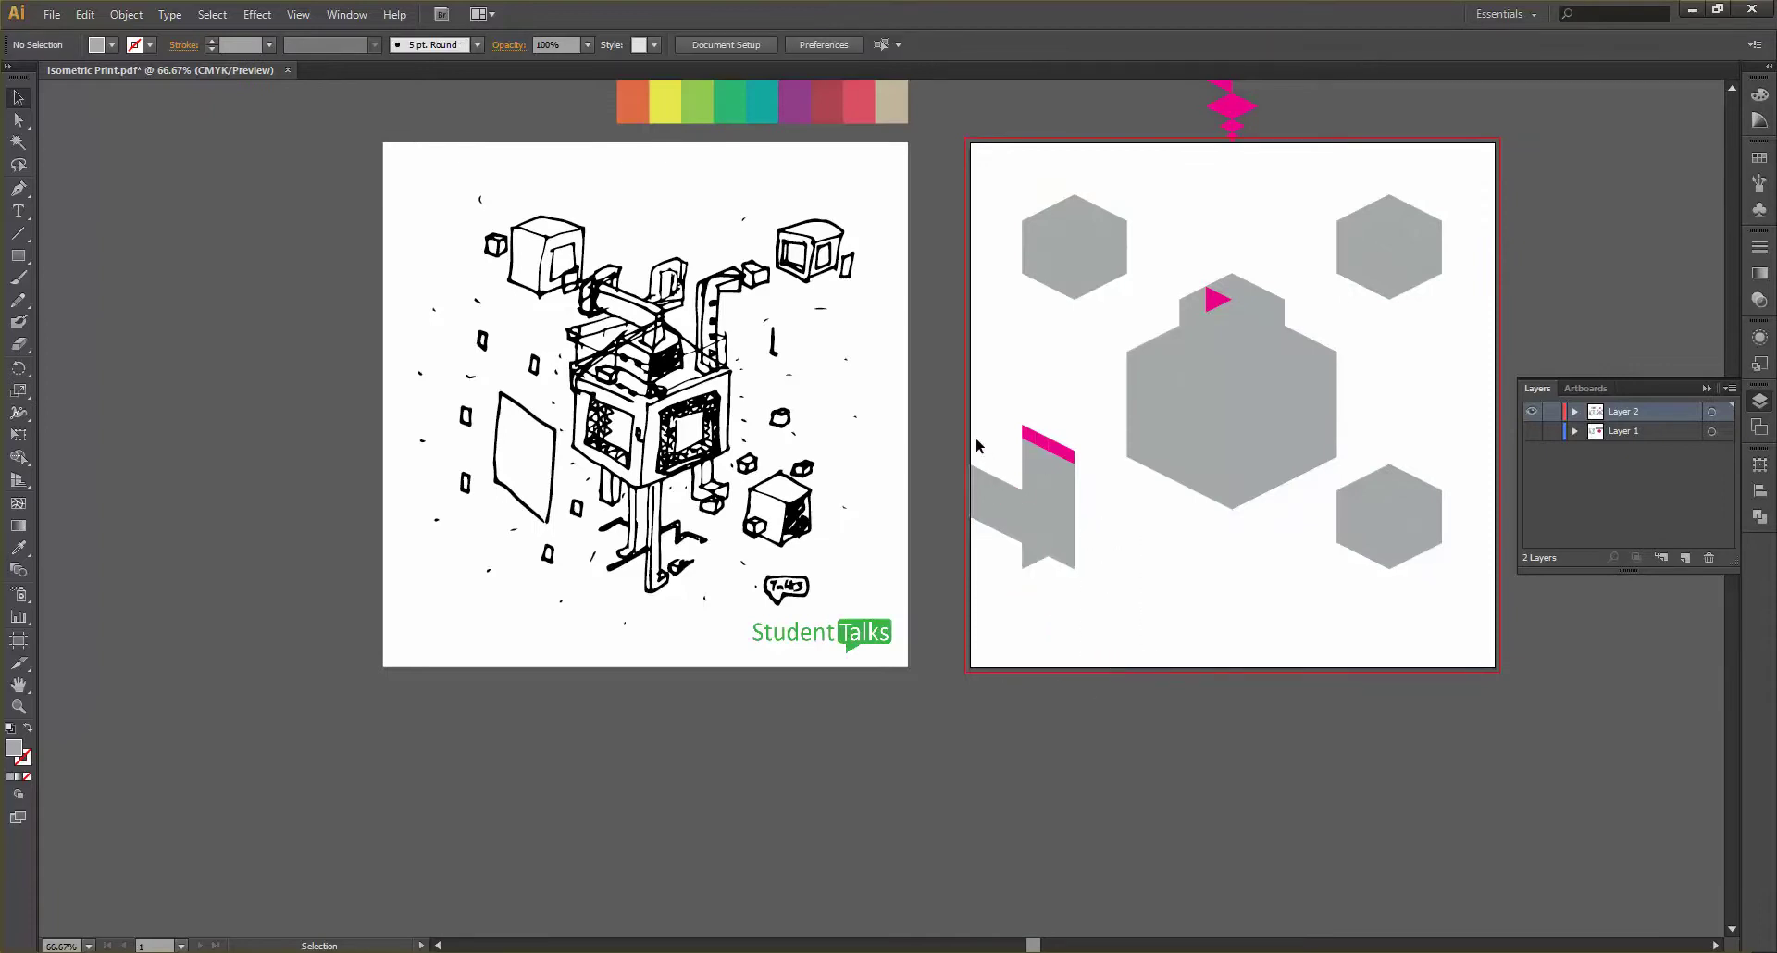
left_click_drag(976, 446, 1009, 576)
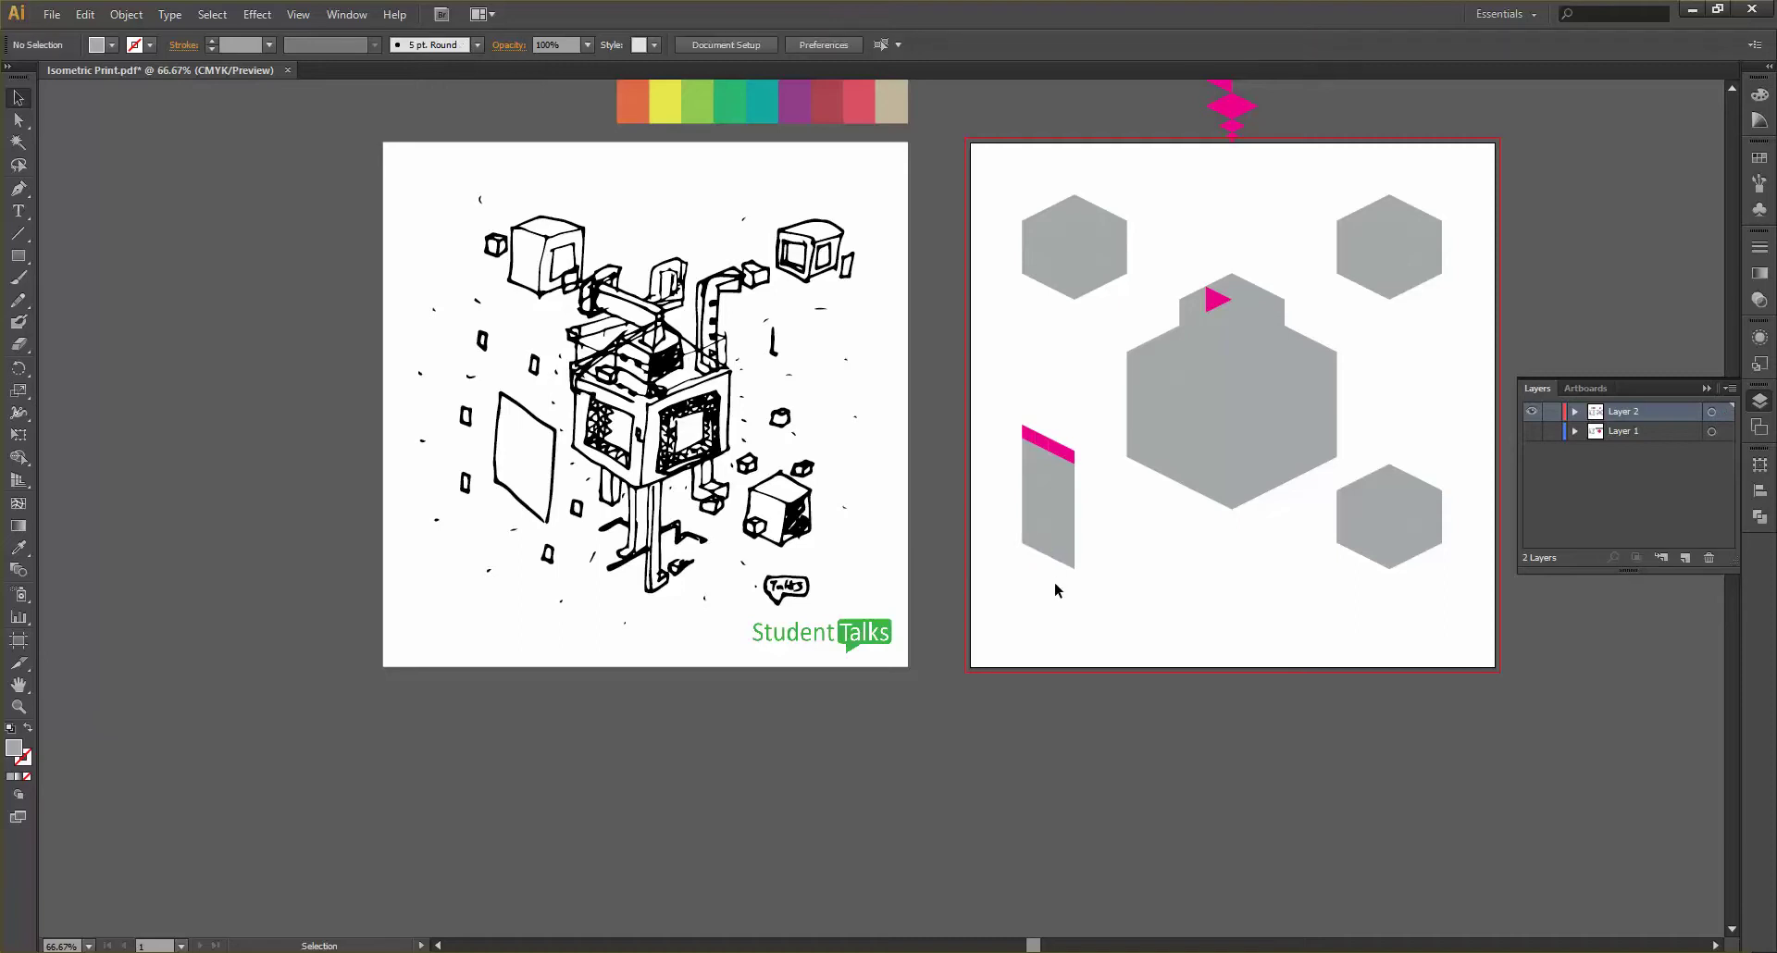
Copy the shape's right-hand 15 mm column of triangles, including its magenta top, and snap it alongside to widen the parallelogram
scroll(1054, 581, "up", 2)
scroll(1055, 587, "up", 2)
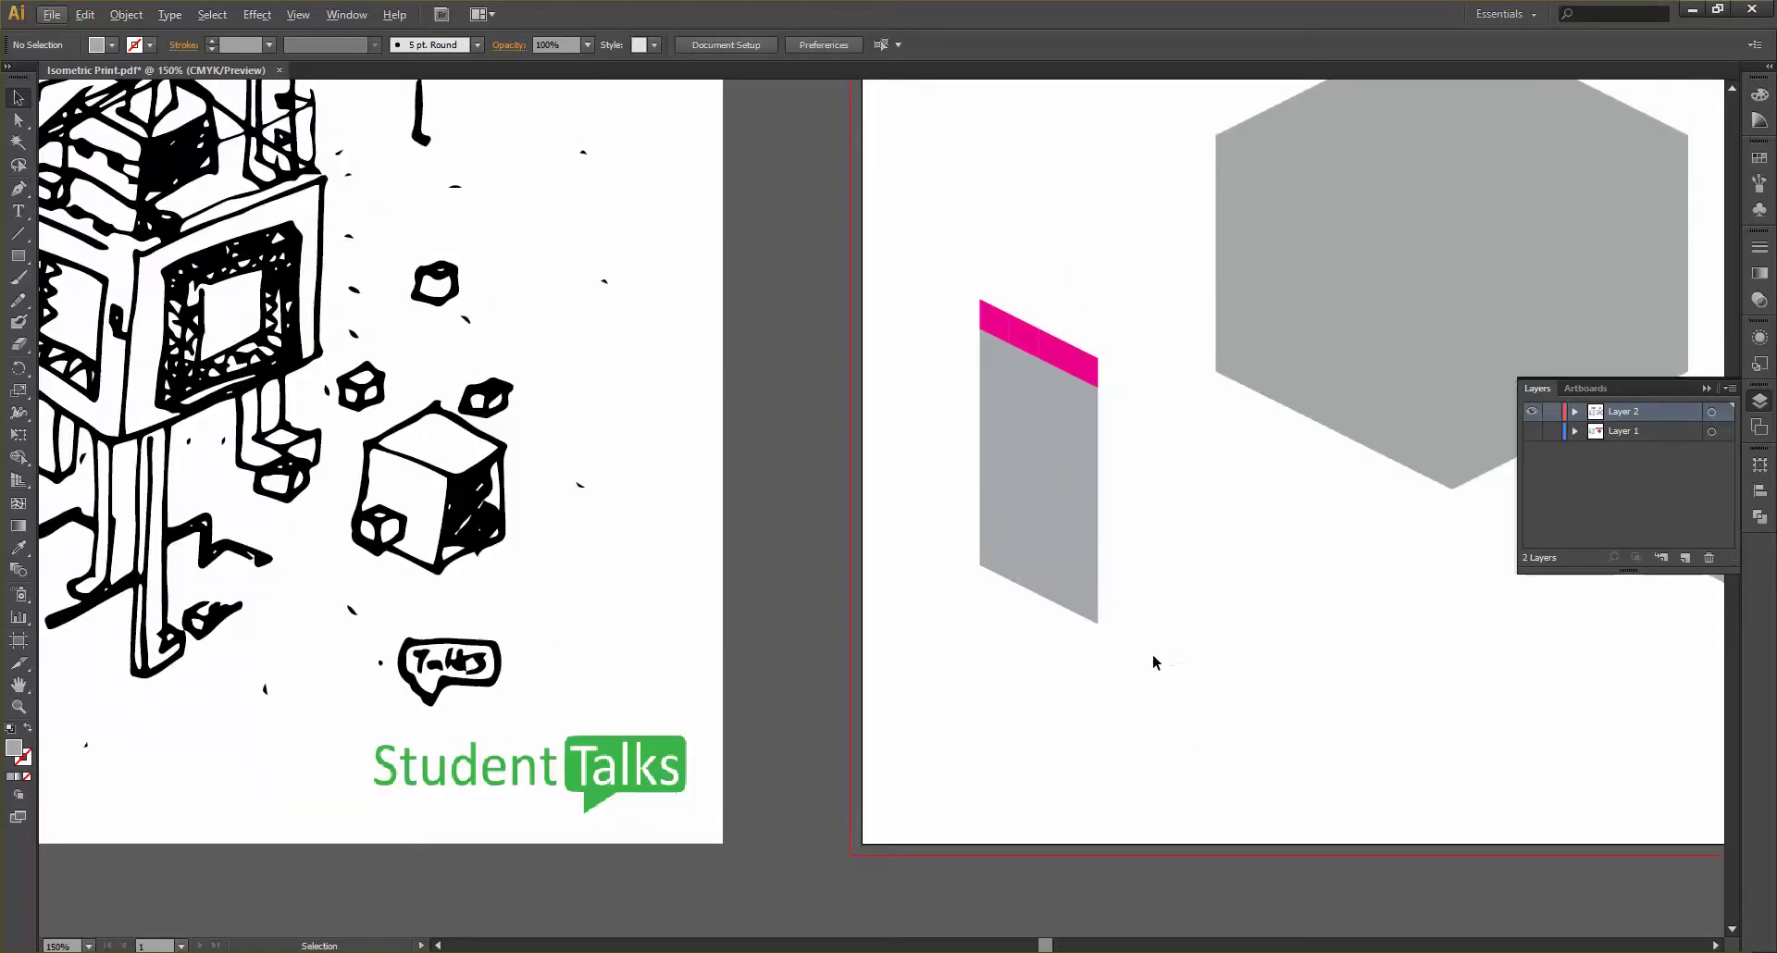
left_click_drag(1153, 663, 1080, 313)
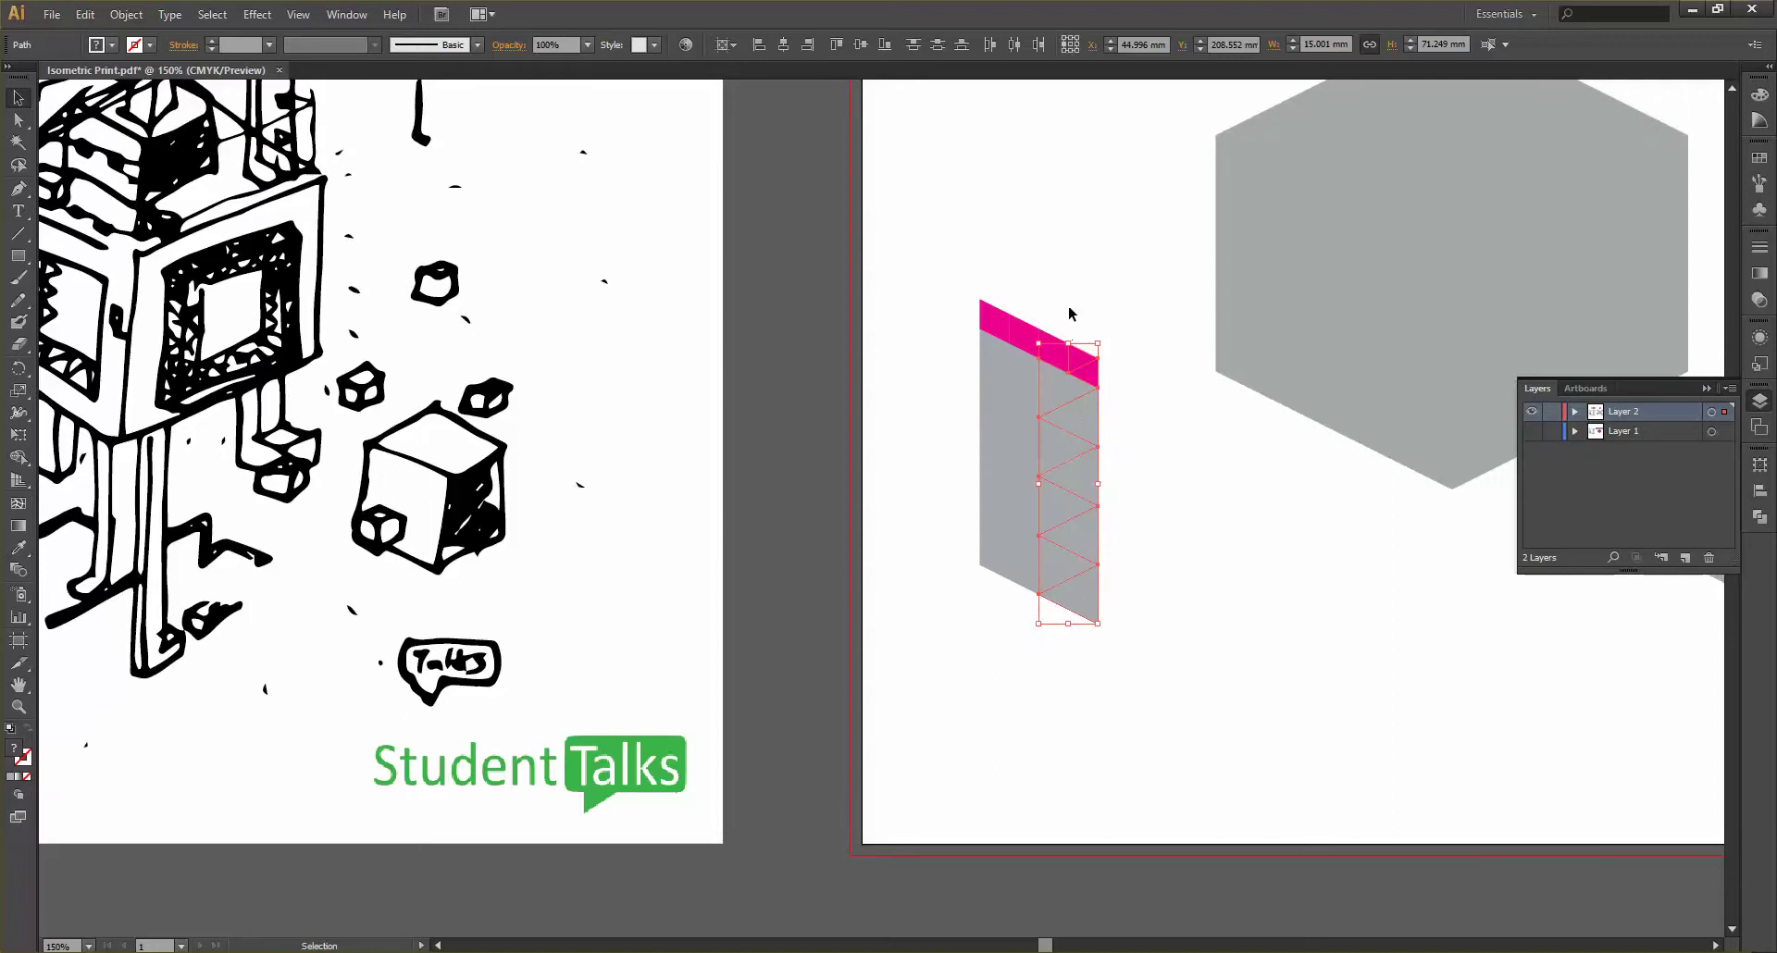
left_click_drag(1092, 505, 1142, 661)
left_click_drag(1047, 513, 1108, 546)
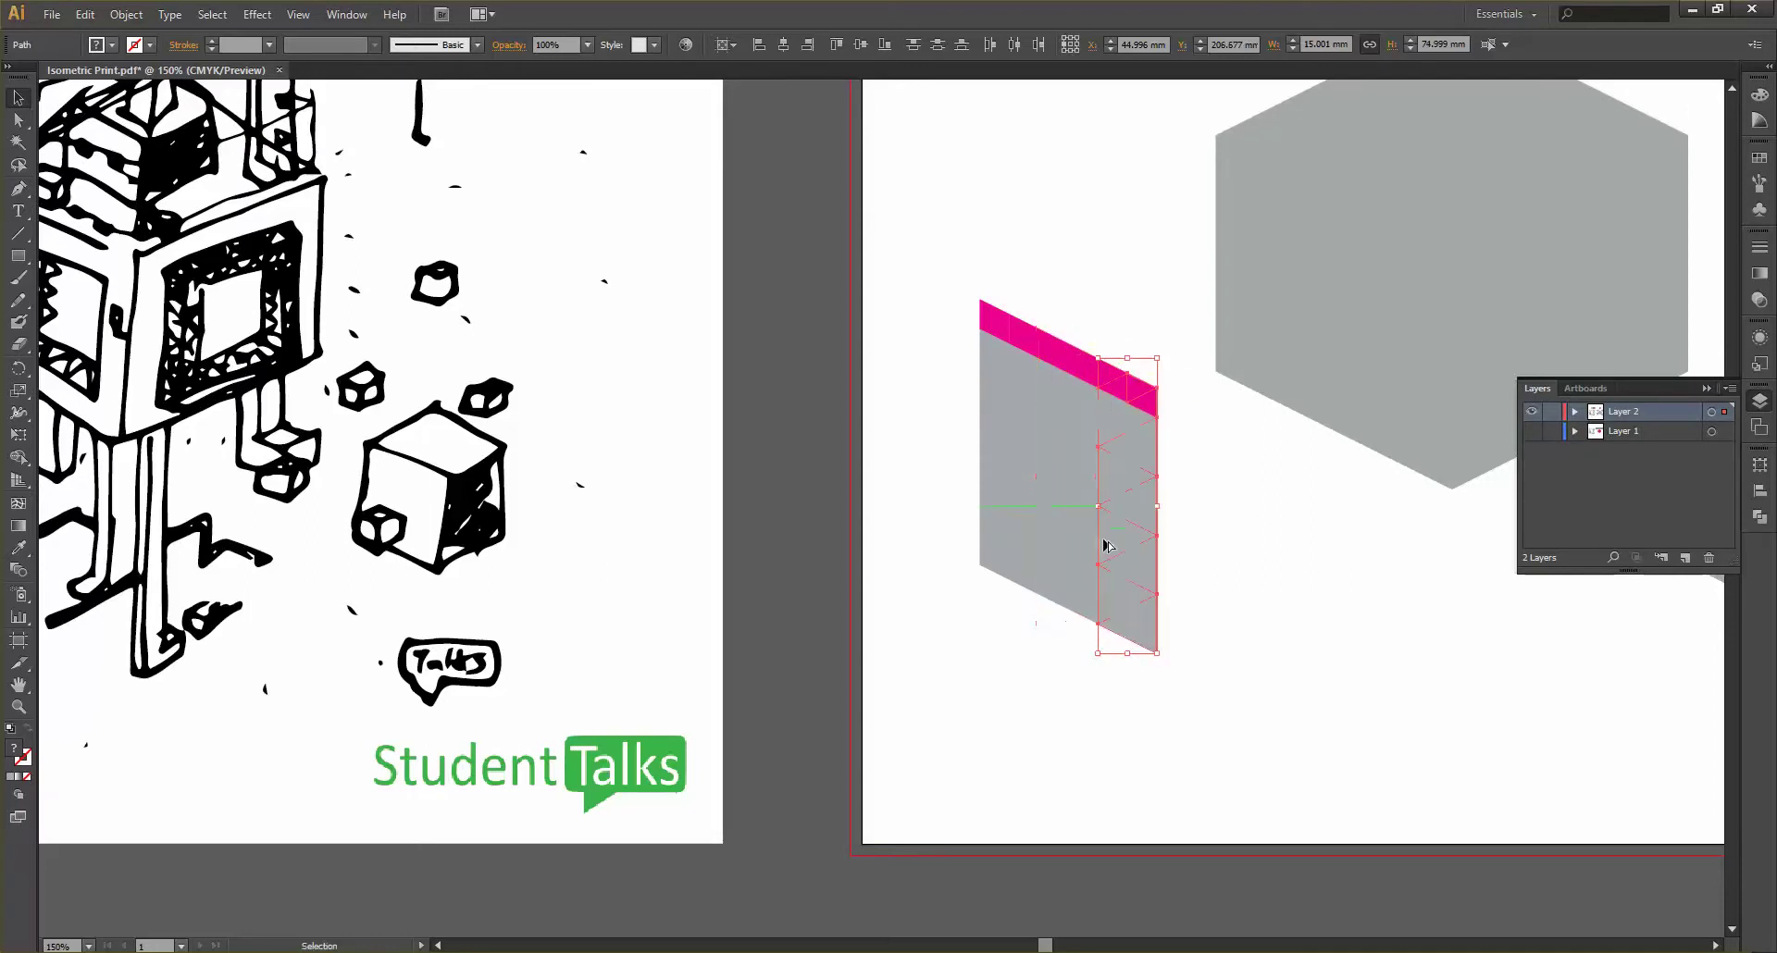
Compare the grey block-out with the hand-drawn sketch, checking the panel, central block and surrounding cubes
left_click(1202, 552)
scroll(1202, 552, "down", 2, "alt")
scroll(1111, 554, "right", 3)
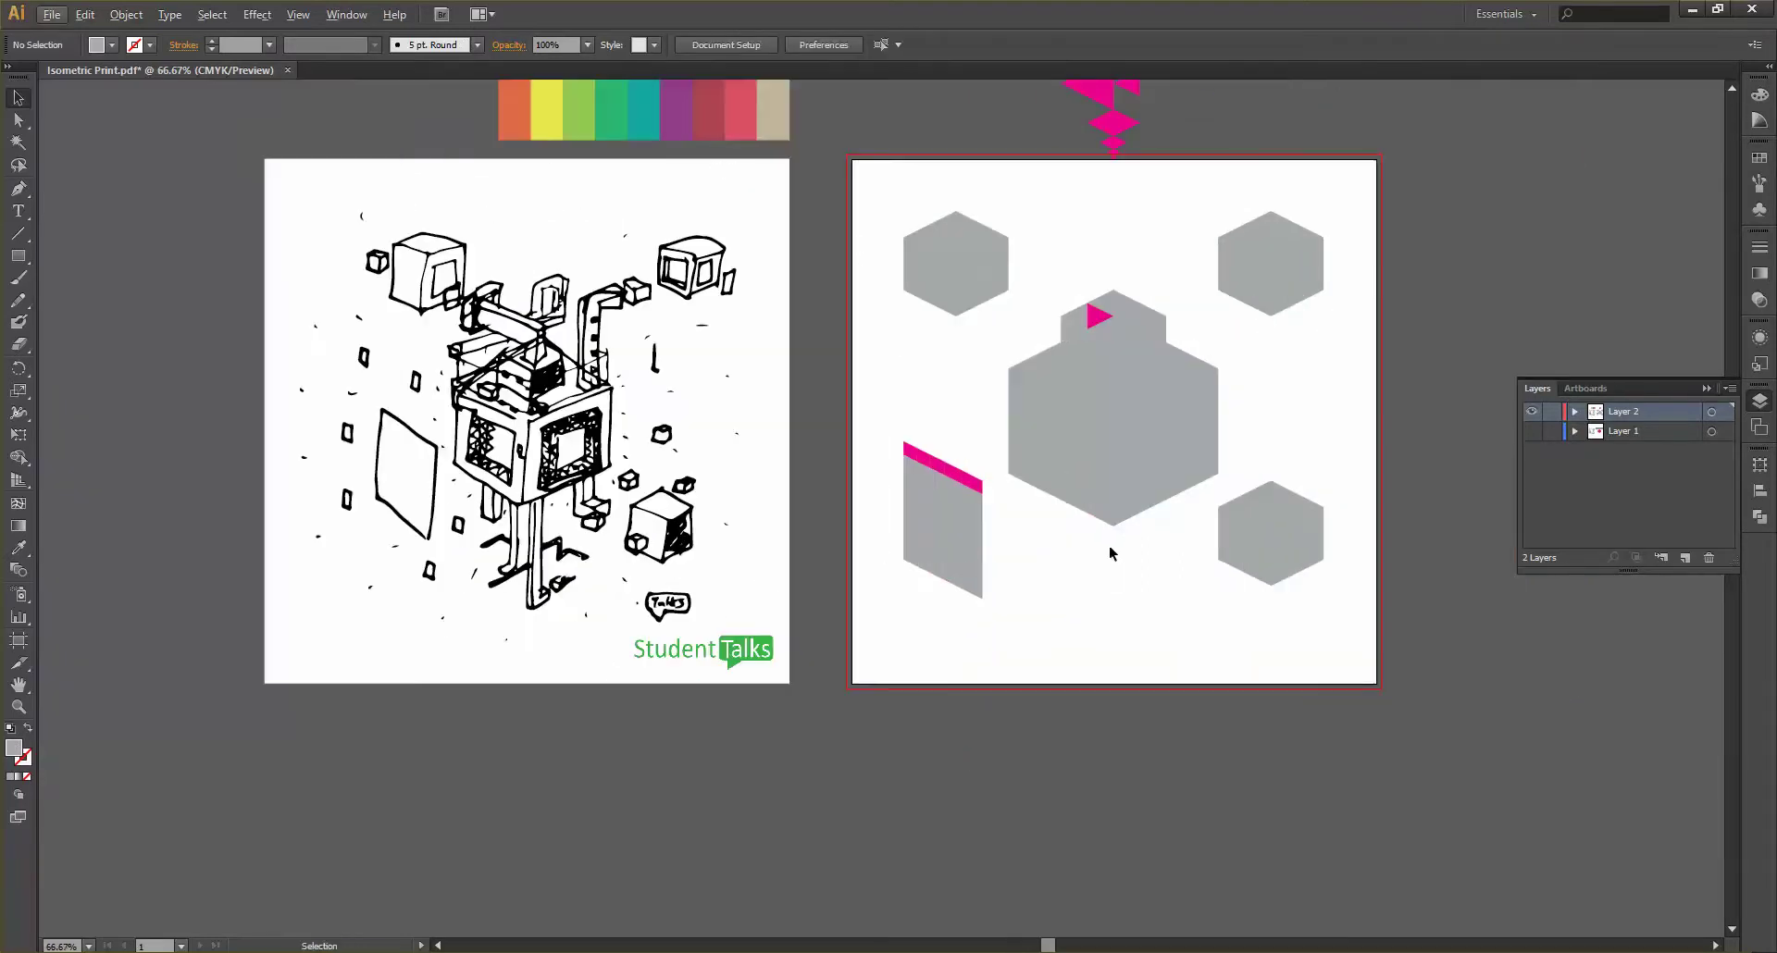
scroll(953, 488, "up", 2, "alt")
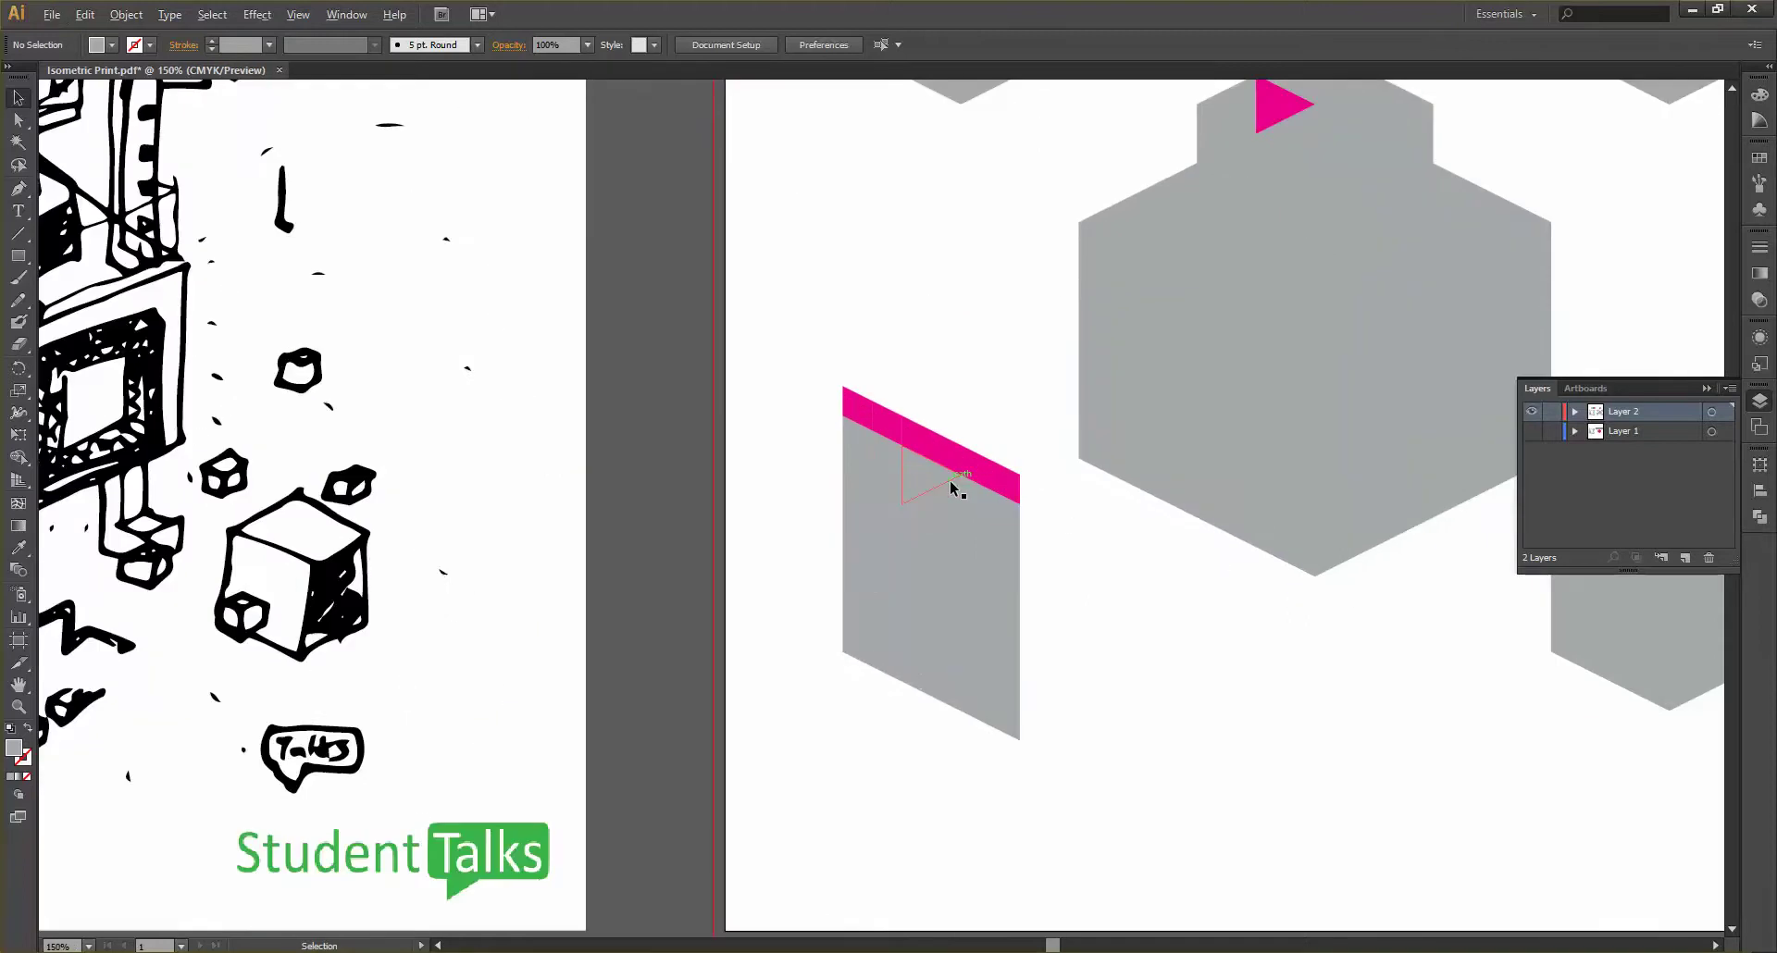
scroll(954, 488, "down", 2, "alt")
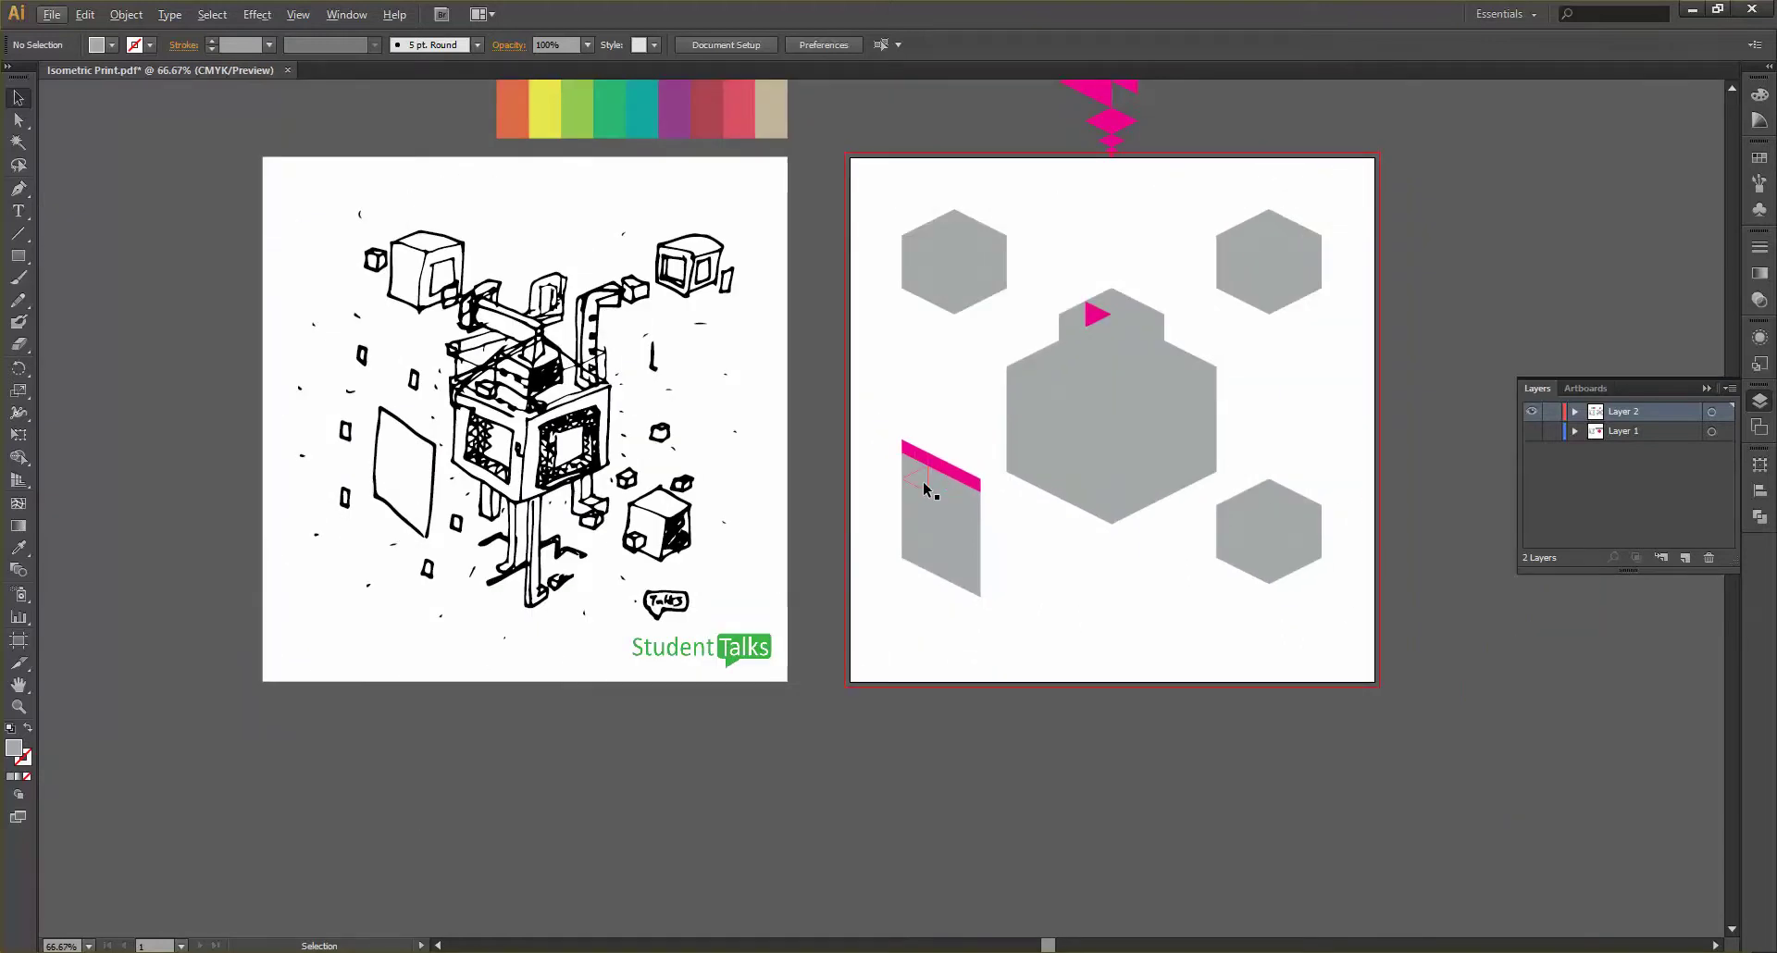
scroll(1037, 528, "up", 1, "alt")
scroll(1037, 529, "up", 3)
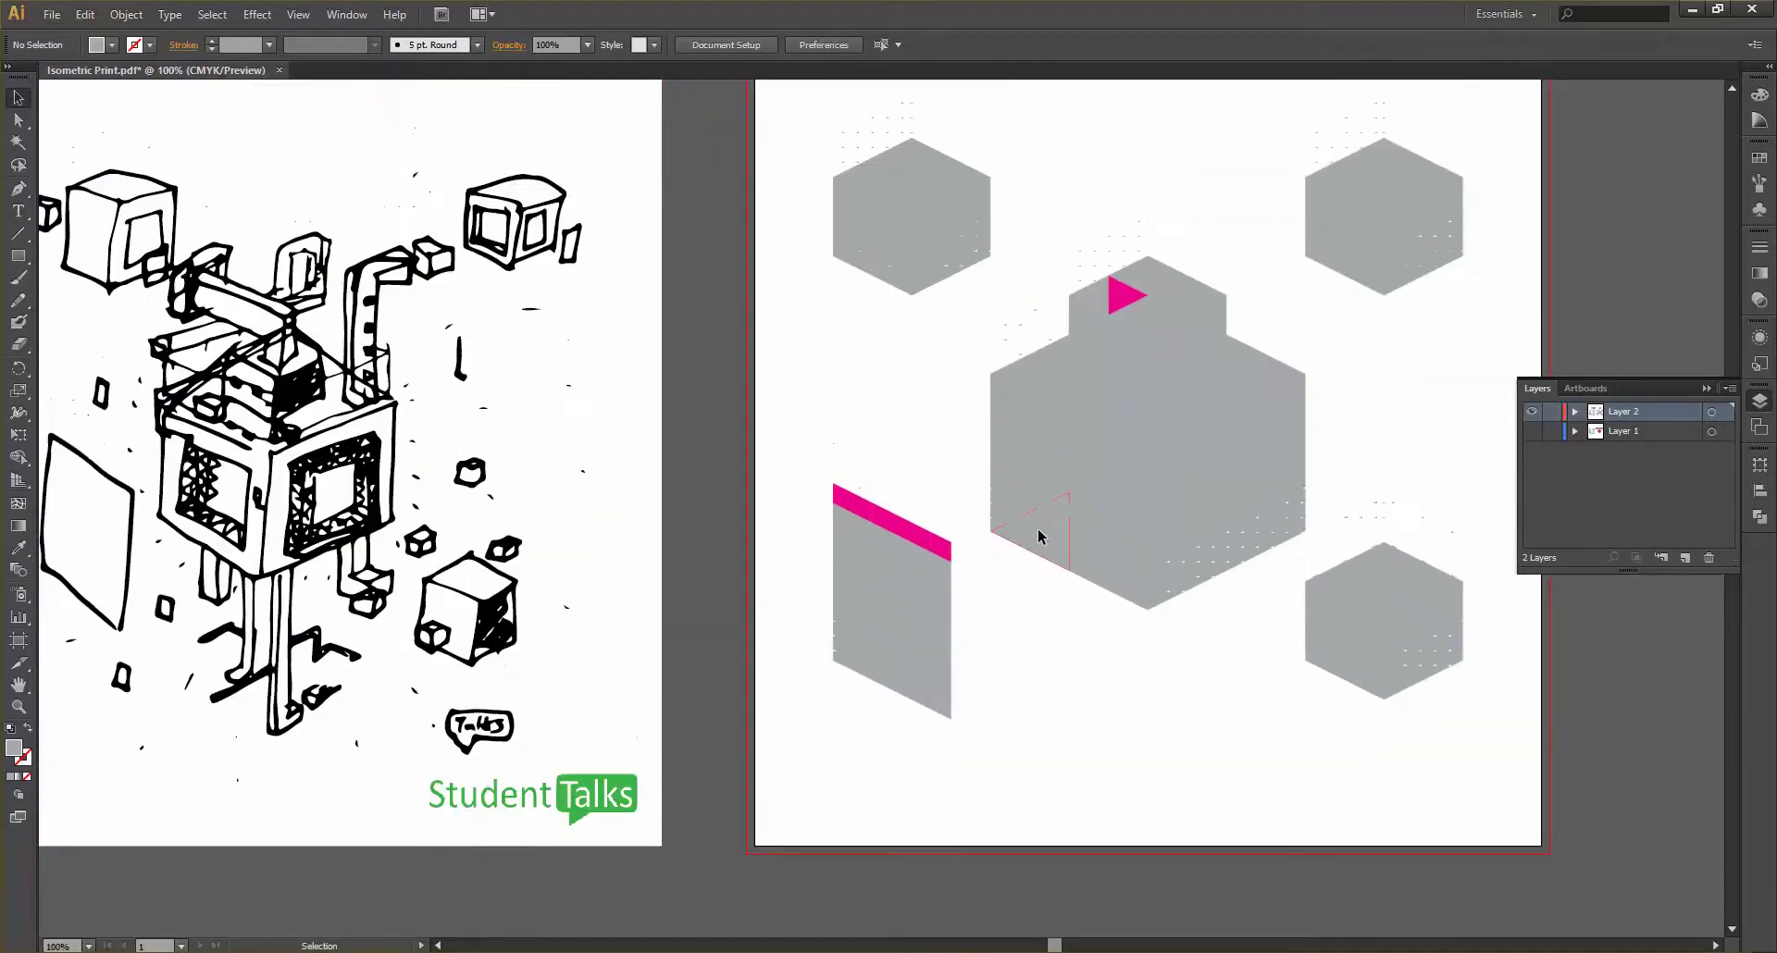
scroll(985, 511, "down", 1)
scroll(981, 508, "down", 1, "alt")
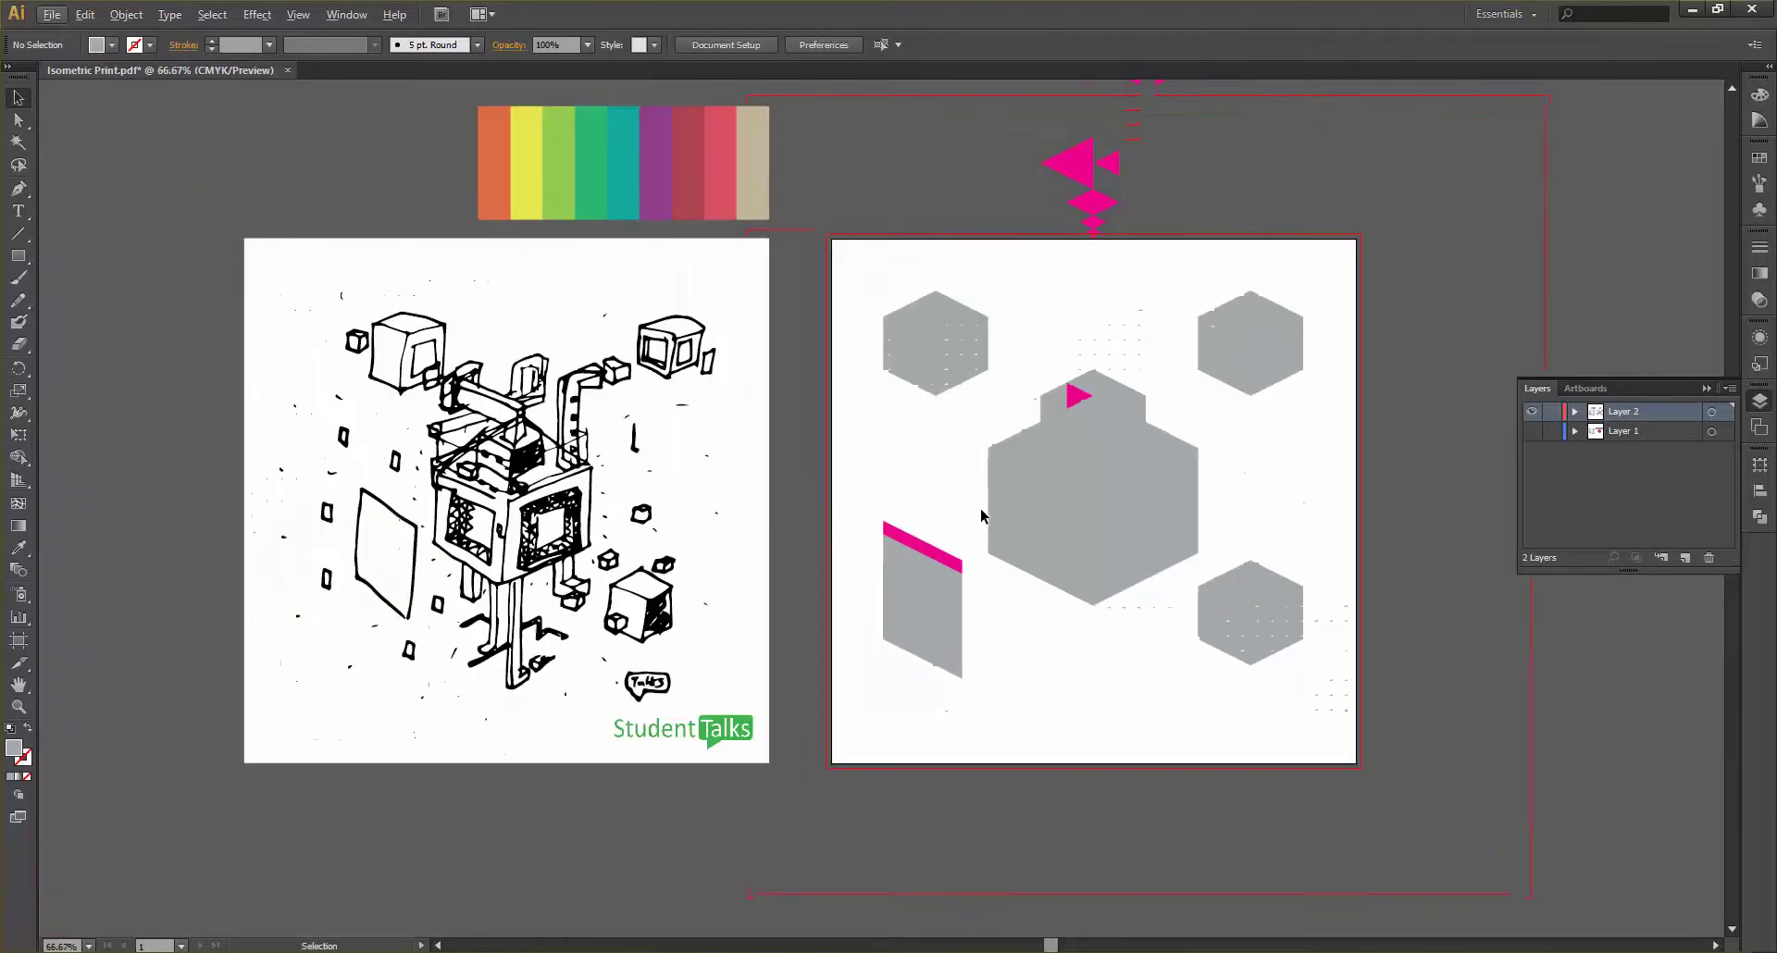
scroll(1009, 352, "up", 3)
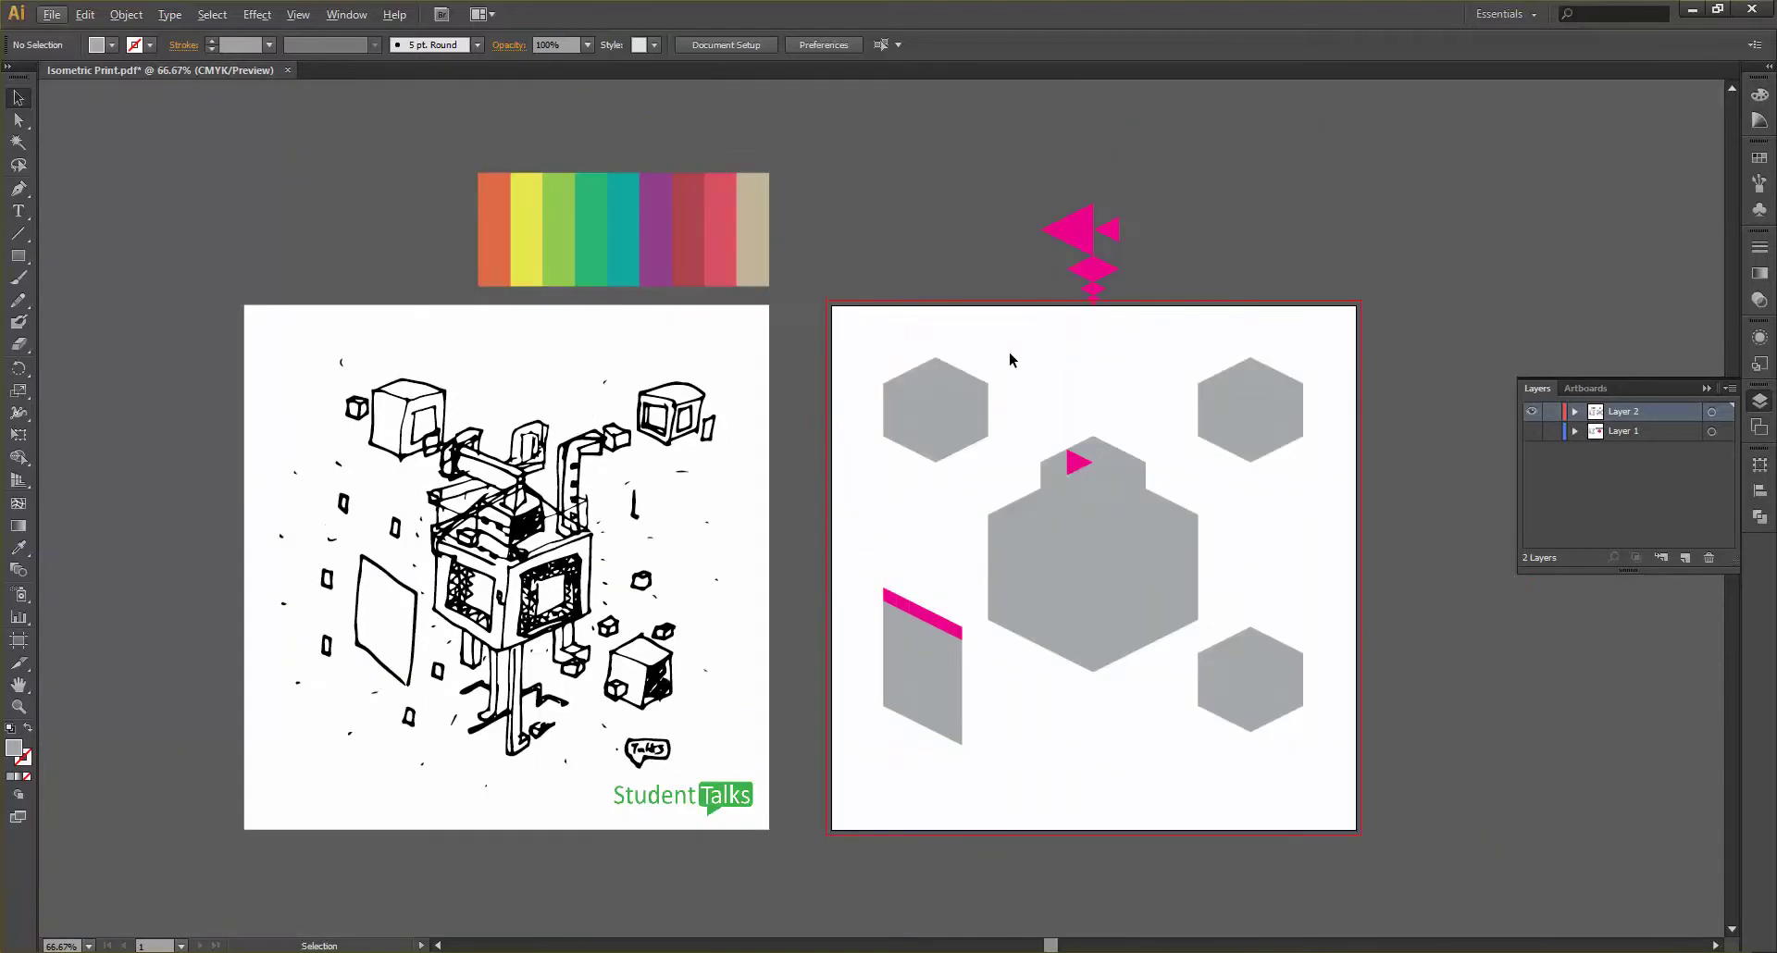
scroll(1011, 353, "up", 2)
scroll(1056, 595, "up", 1, "alt")
scroll(1037, 595, "down", 4)
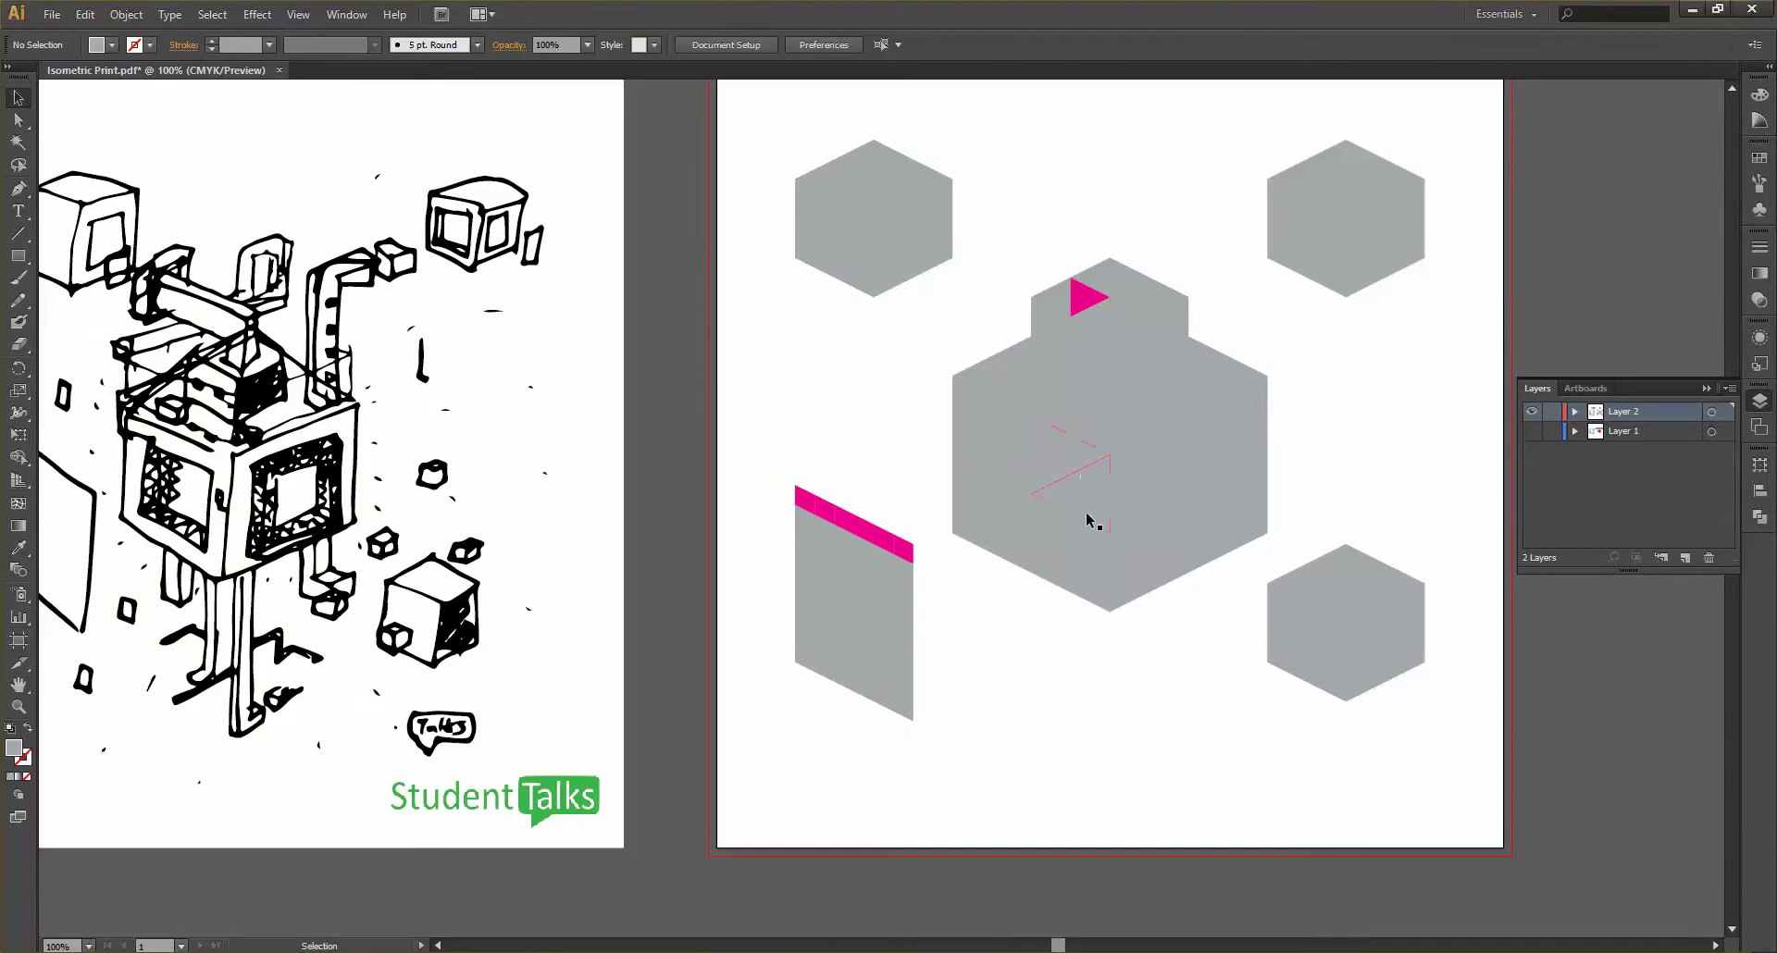
scroll(1089, 517, "down", 3)
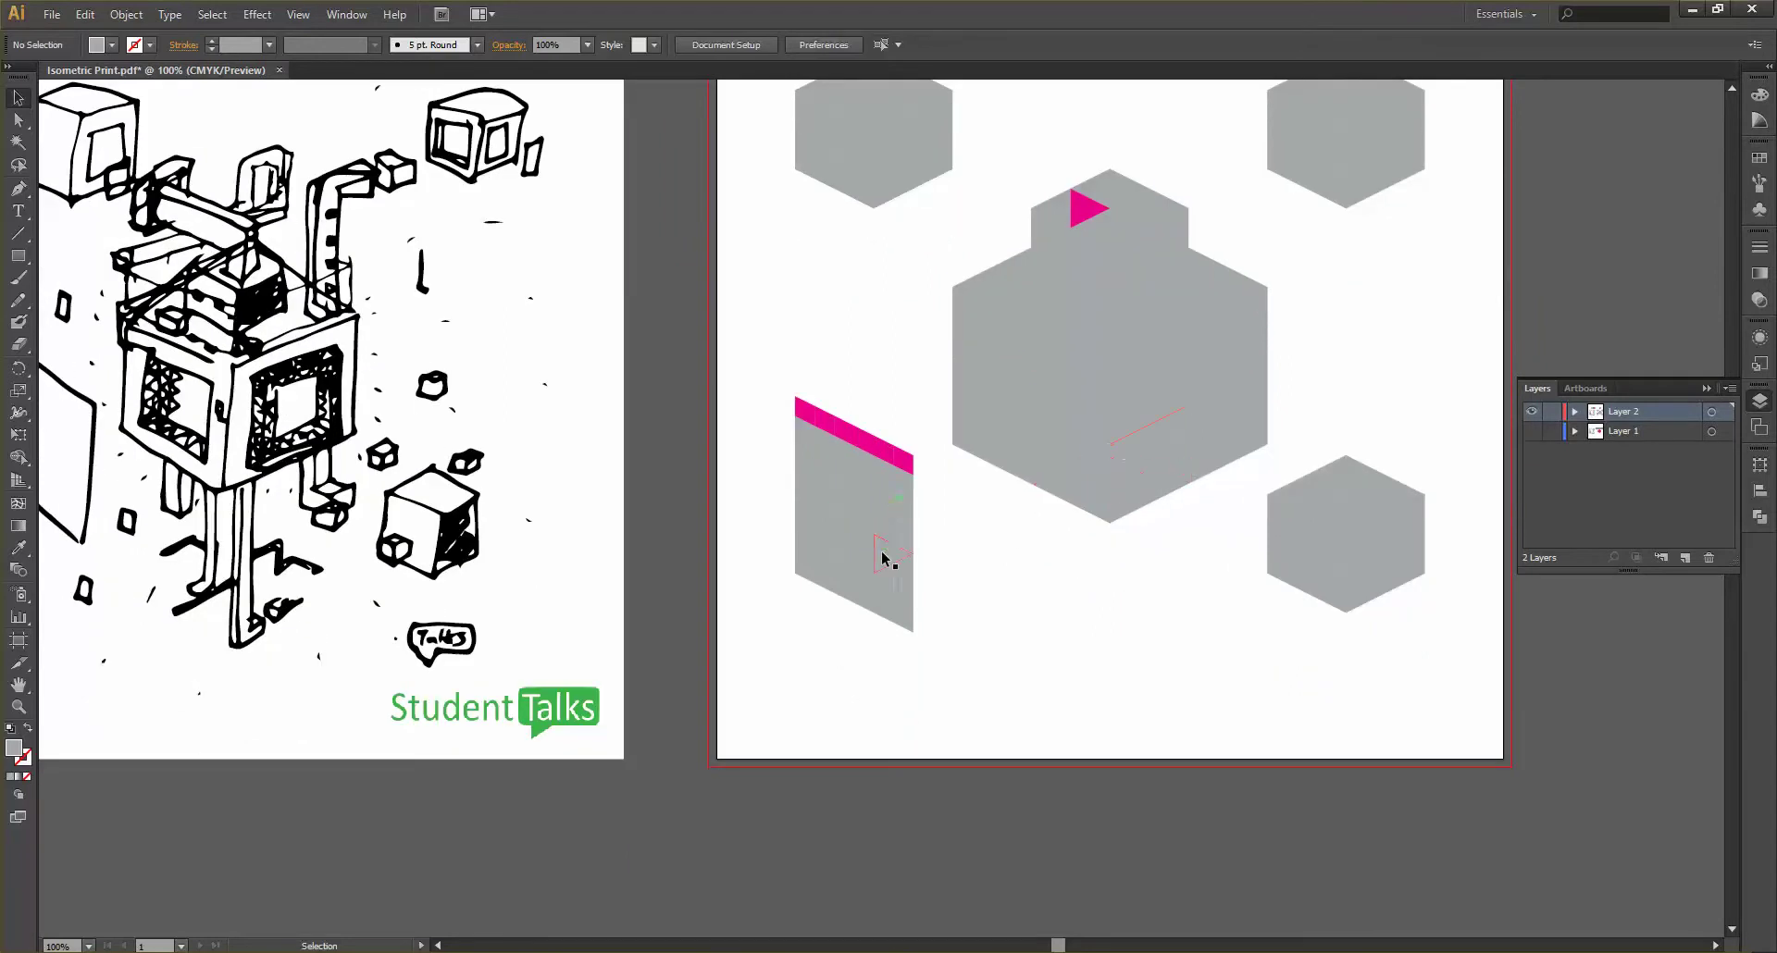
Copy the panel's right-hand 15 mm grey column to below the large hexagon at about X 127.5 mm as a leg
left_click(893, 481)
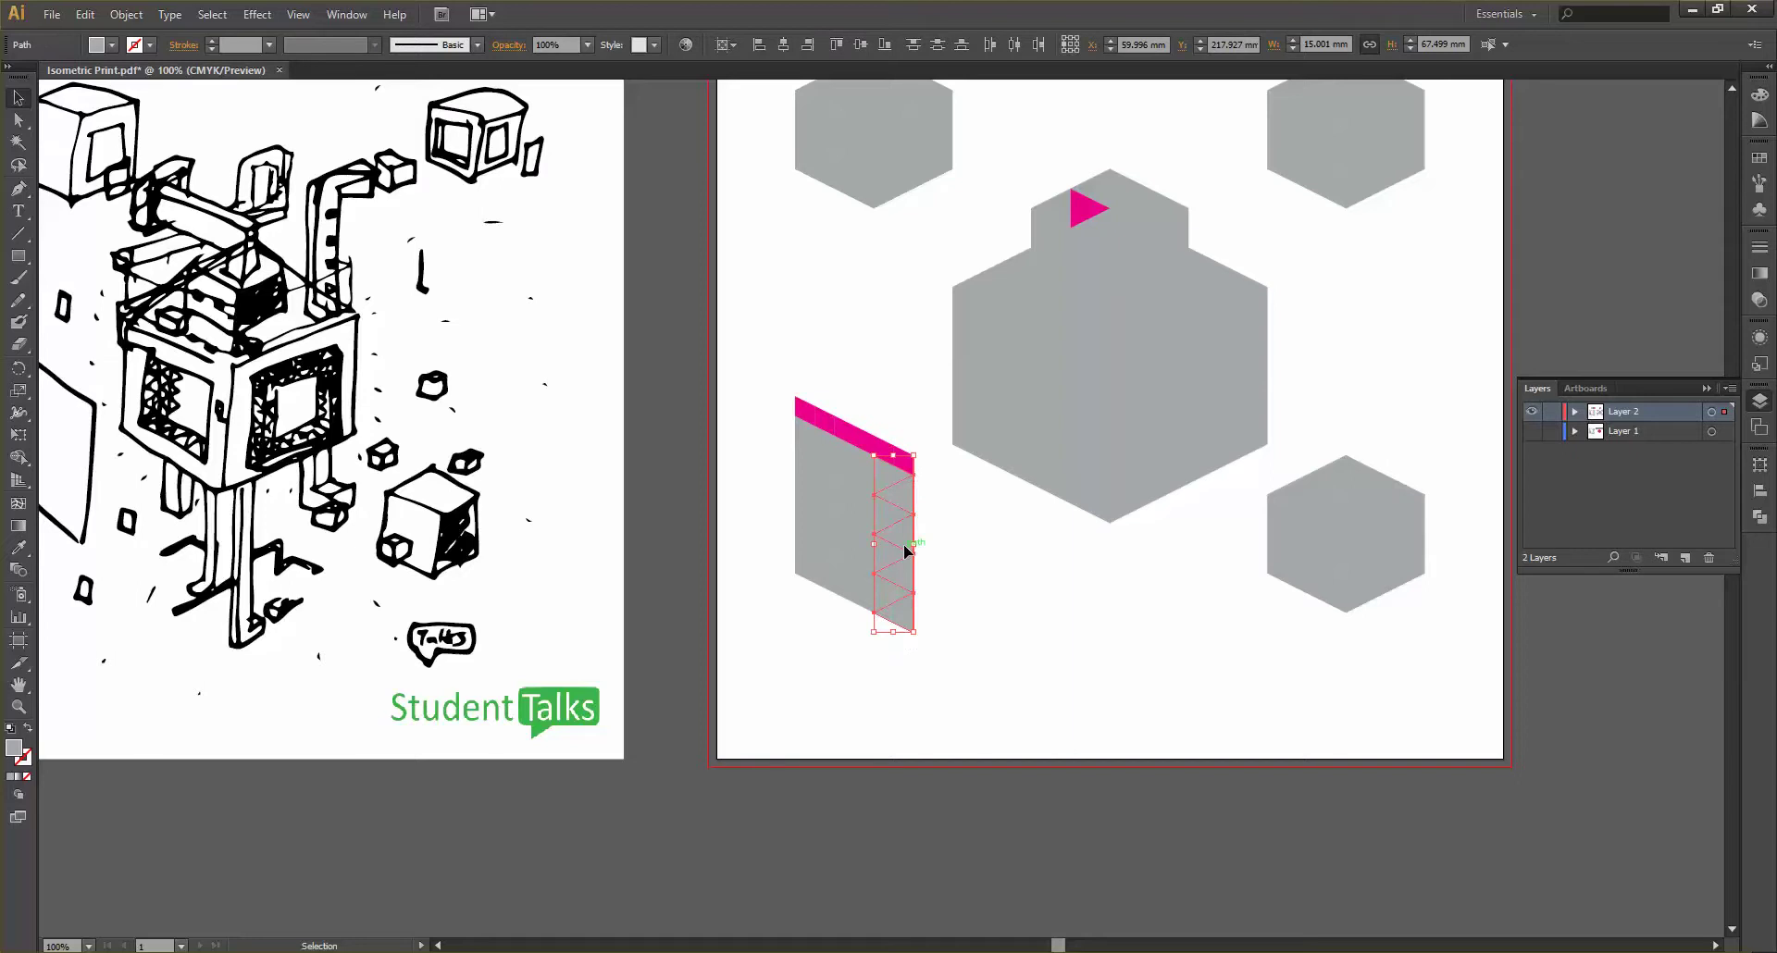
left_click_drag(913, 562, 1082, 591)
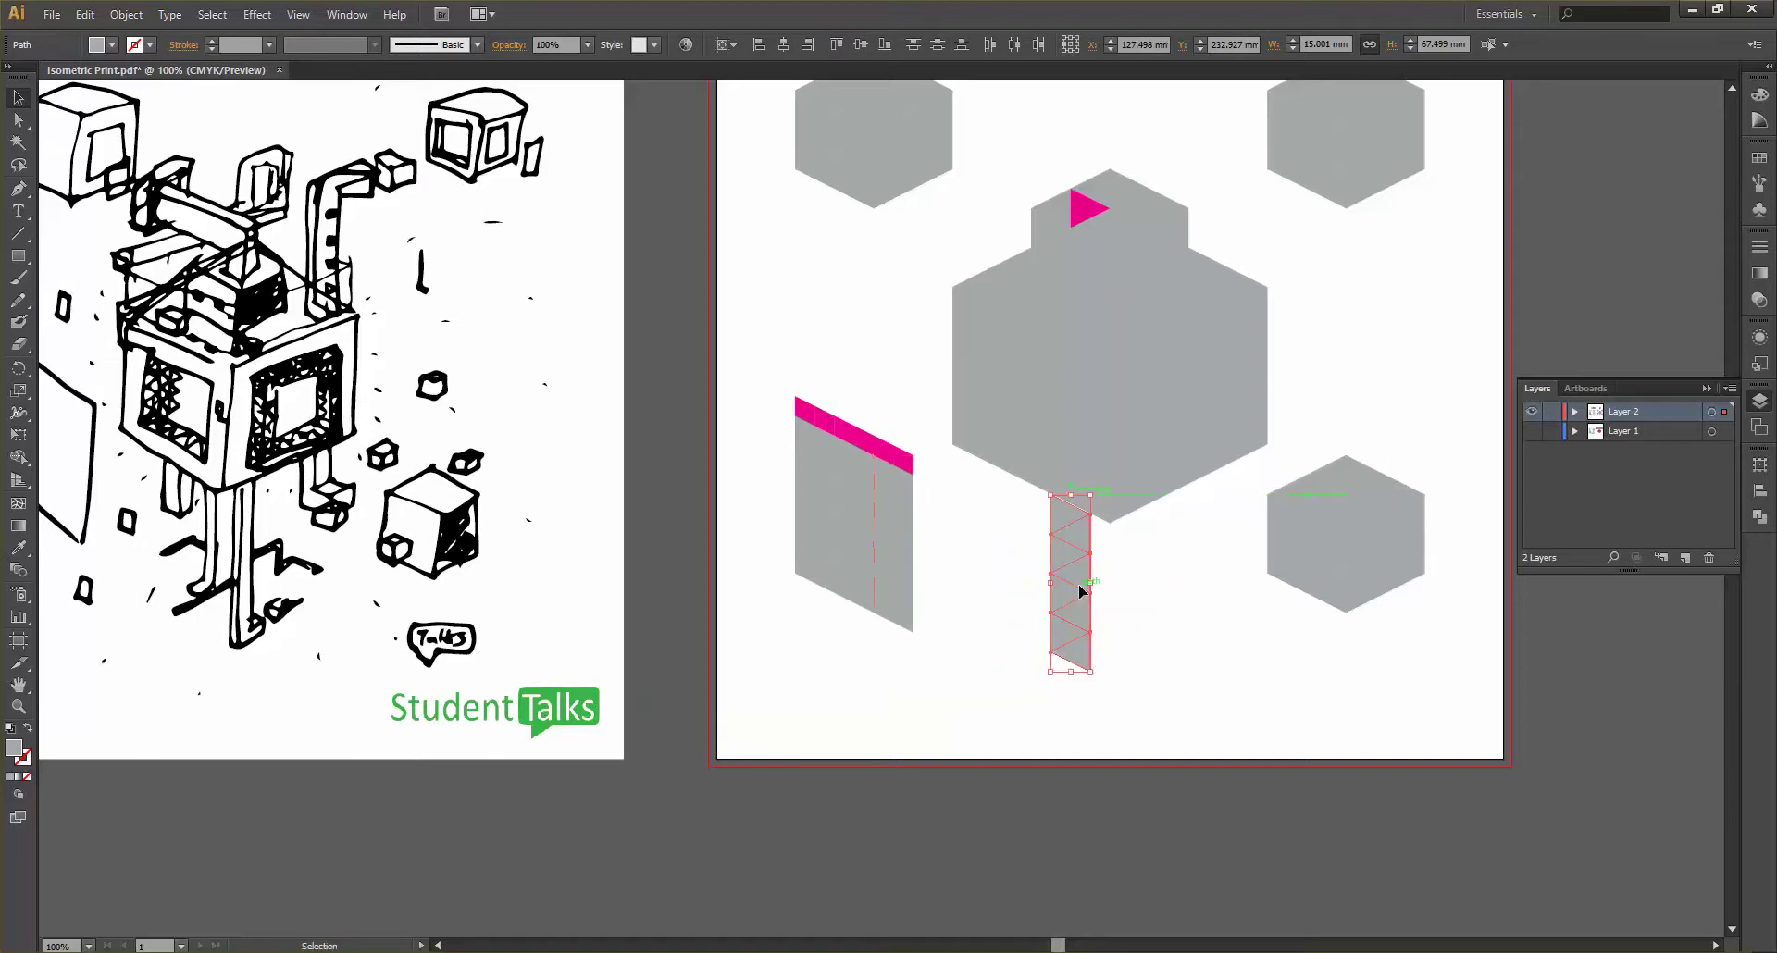
Copy magenta triangles from the panel's top strip and stack them beside the leg into a vertical bar 7.5 mm wide and about 49 mm tall
scroll(893, 453, "up", 2)
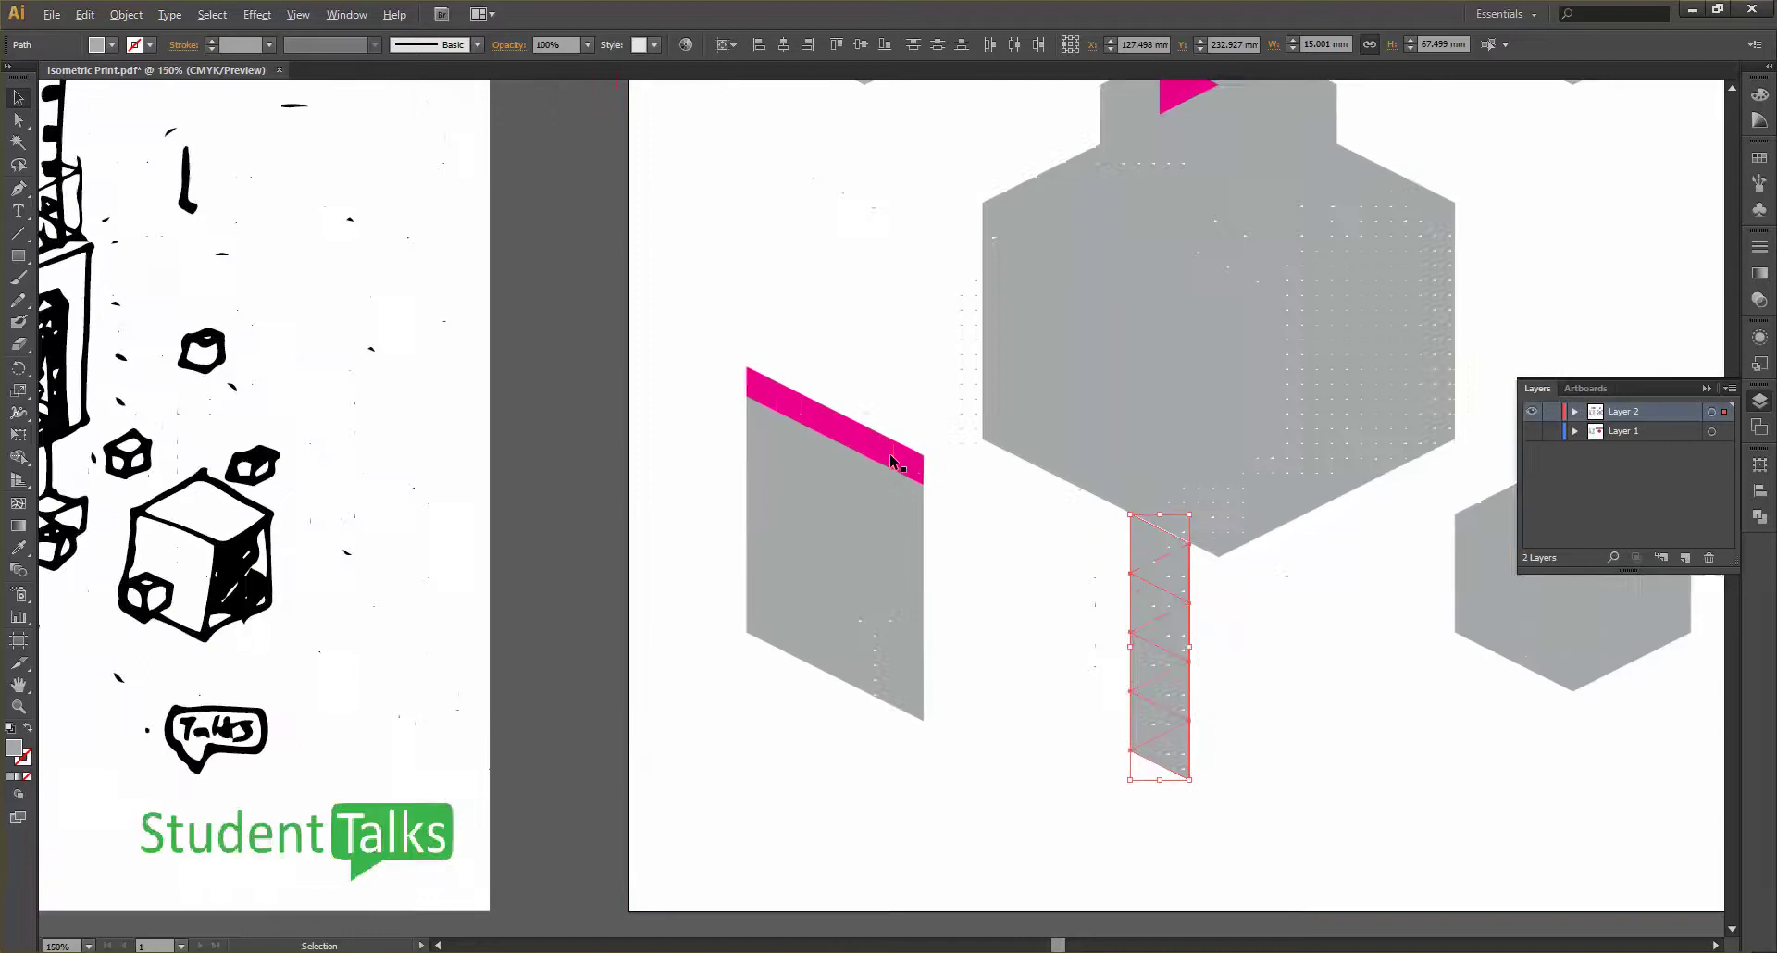
left_click_drag(902, 422, 1128, 712)
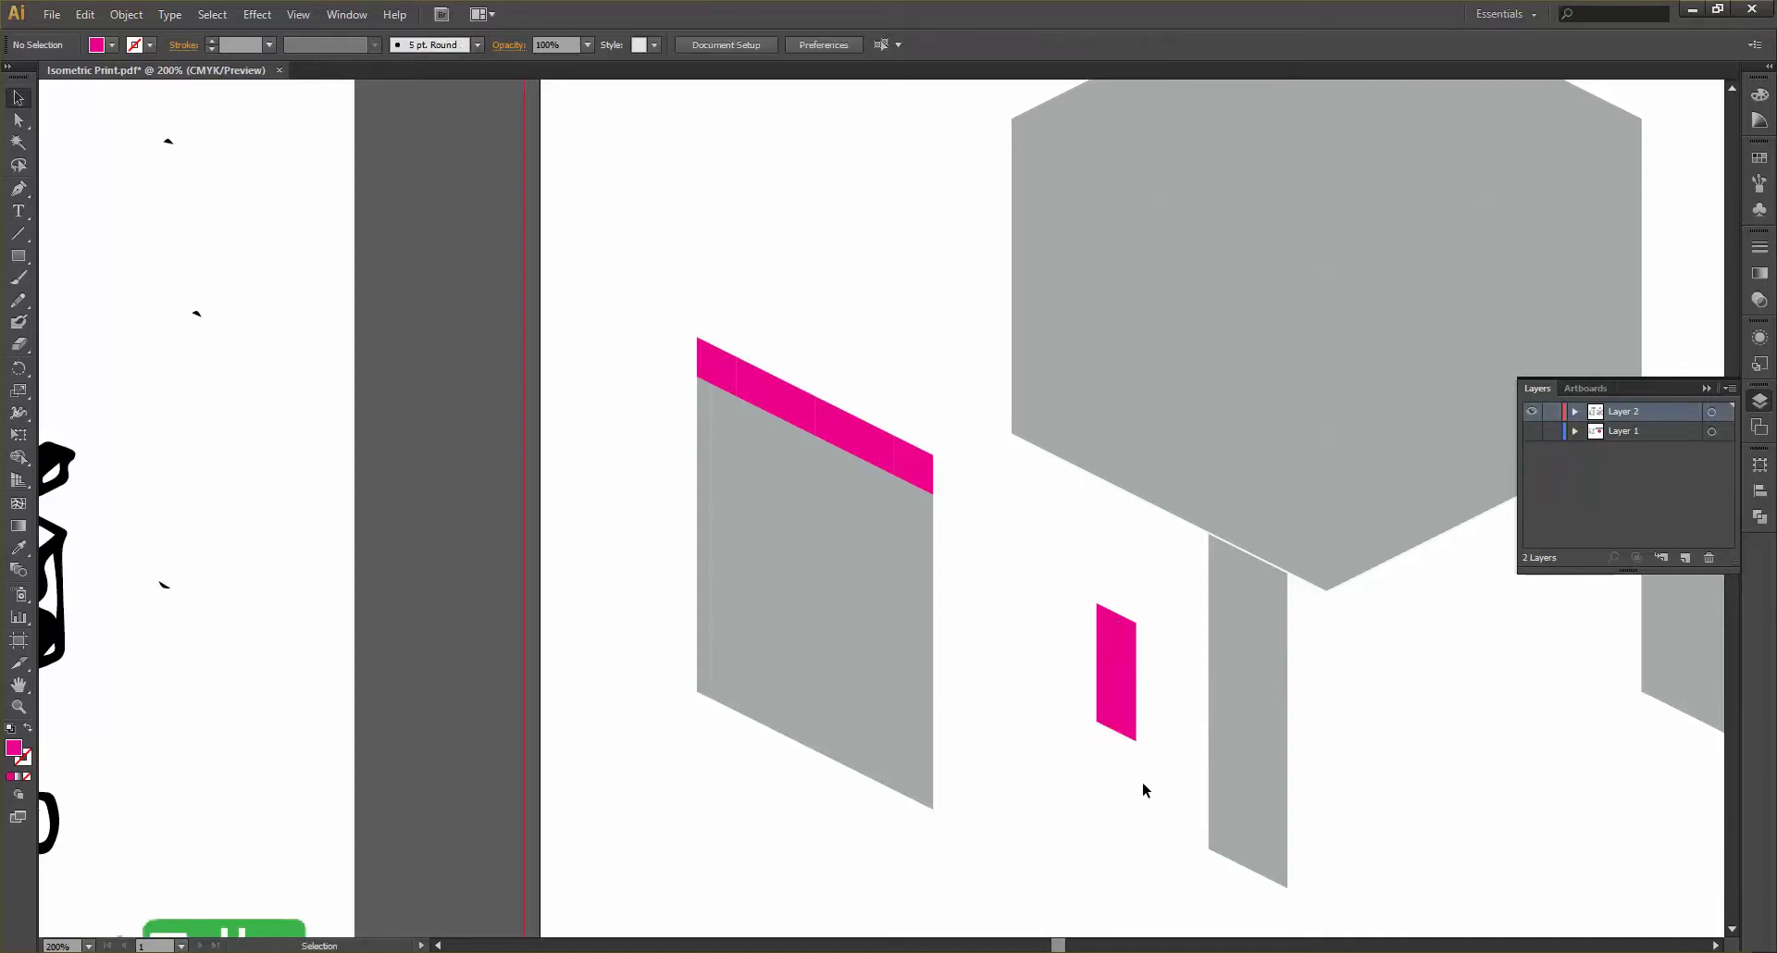
left_click_drag(1146, 790, 1071, 575)
left_click_drag(1116, 682, 1123, 794)
left_click(1053, 569)
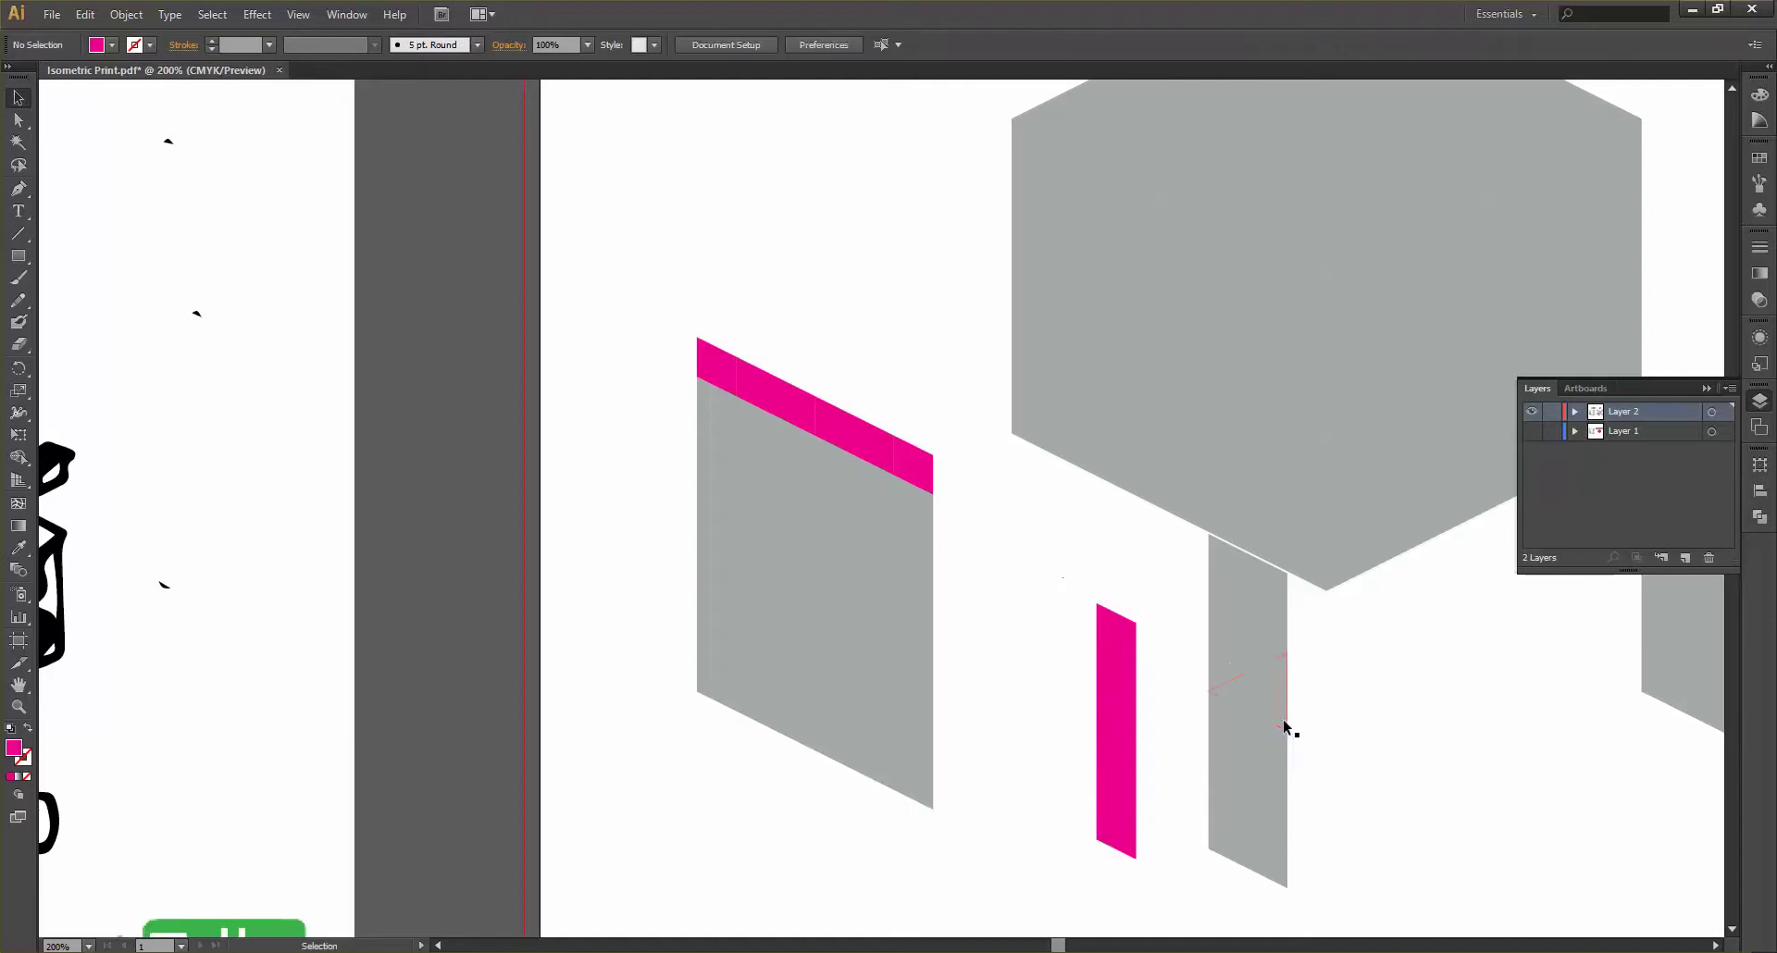
Snap the grey leg flush against the large hexagon's lower-left edge at about X 120 mm, Y 228.75 mm
scroll(1285, 727, "down", 3)
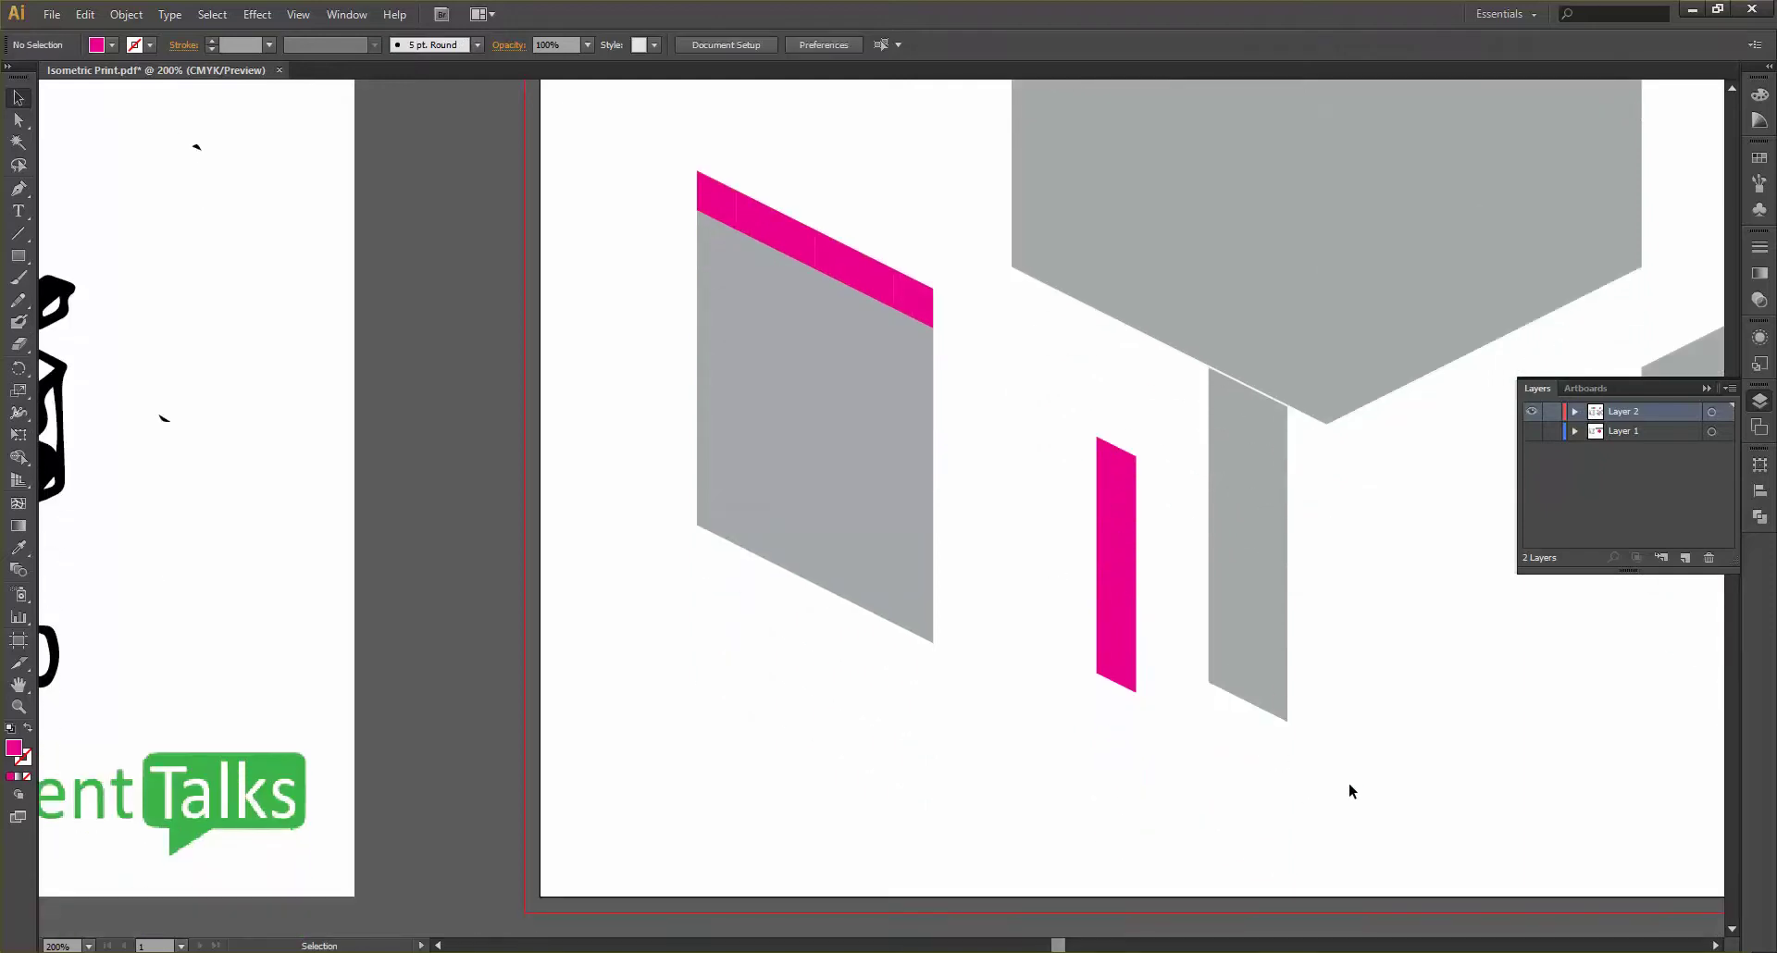
left_click_drag(1347, 782, 1191, 432)
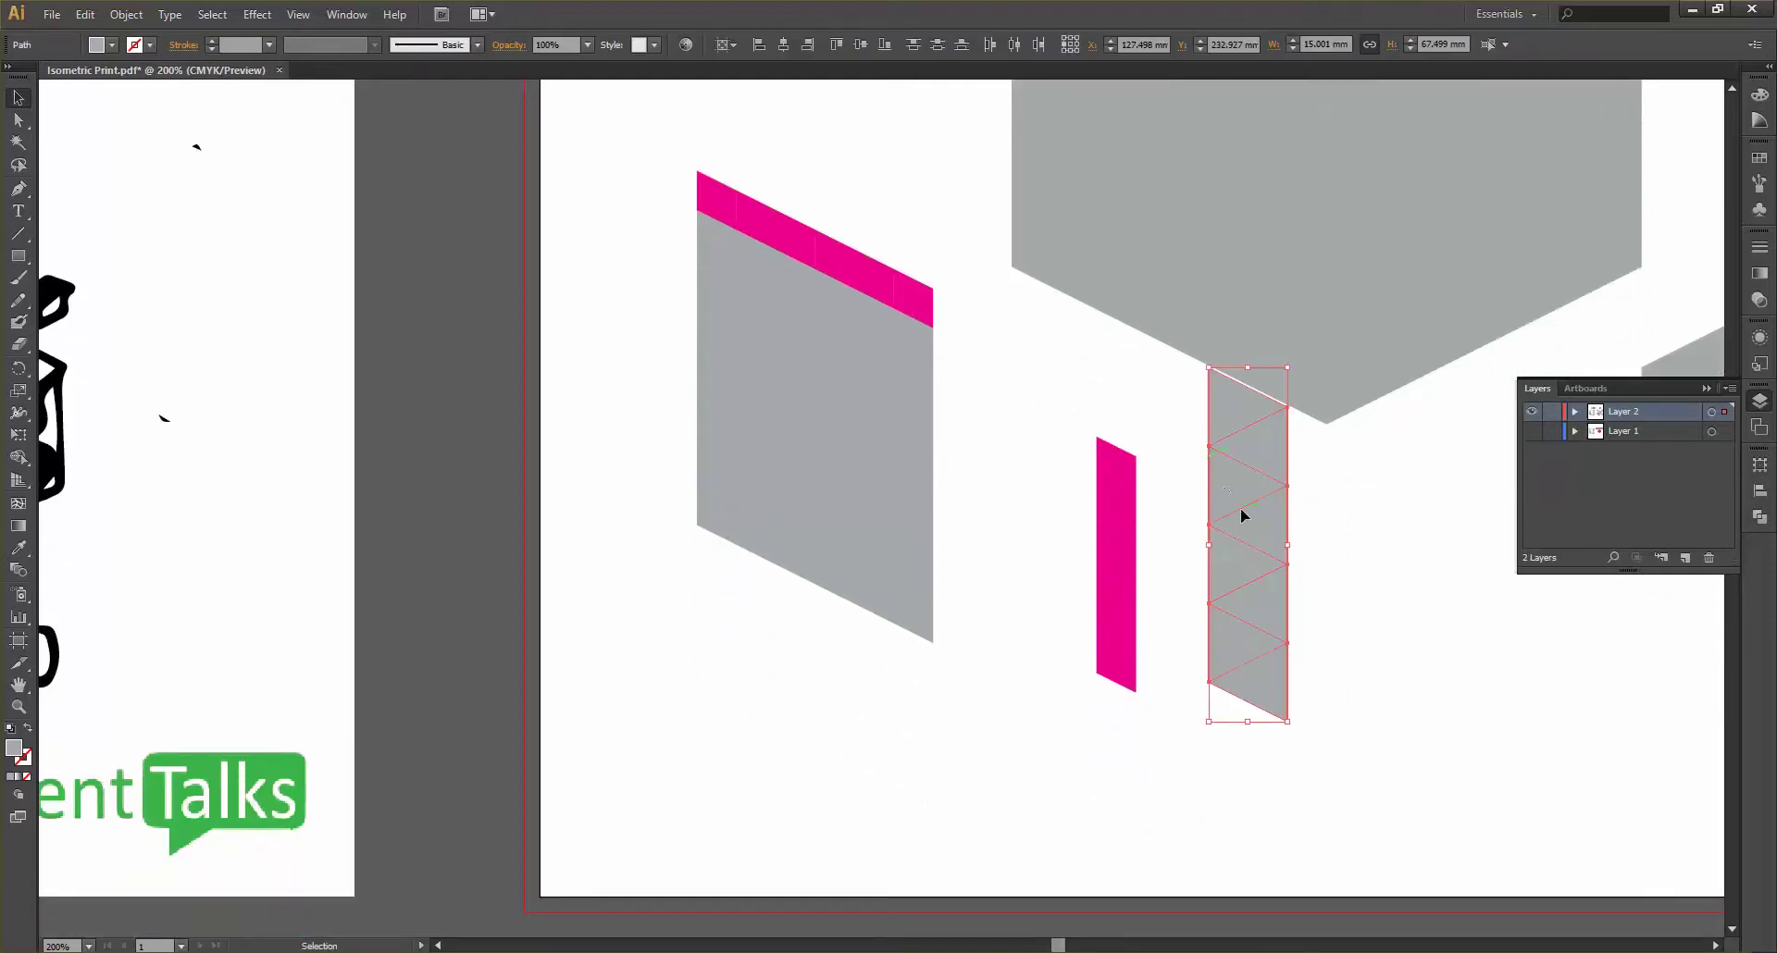
left_click_drag(1241, 514, 1204, 492)
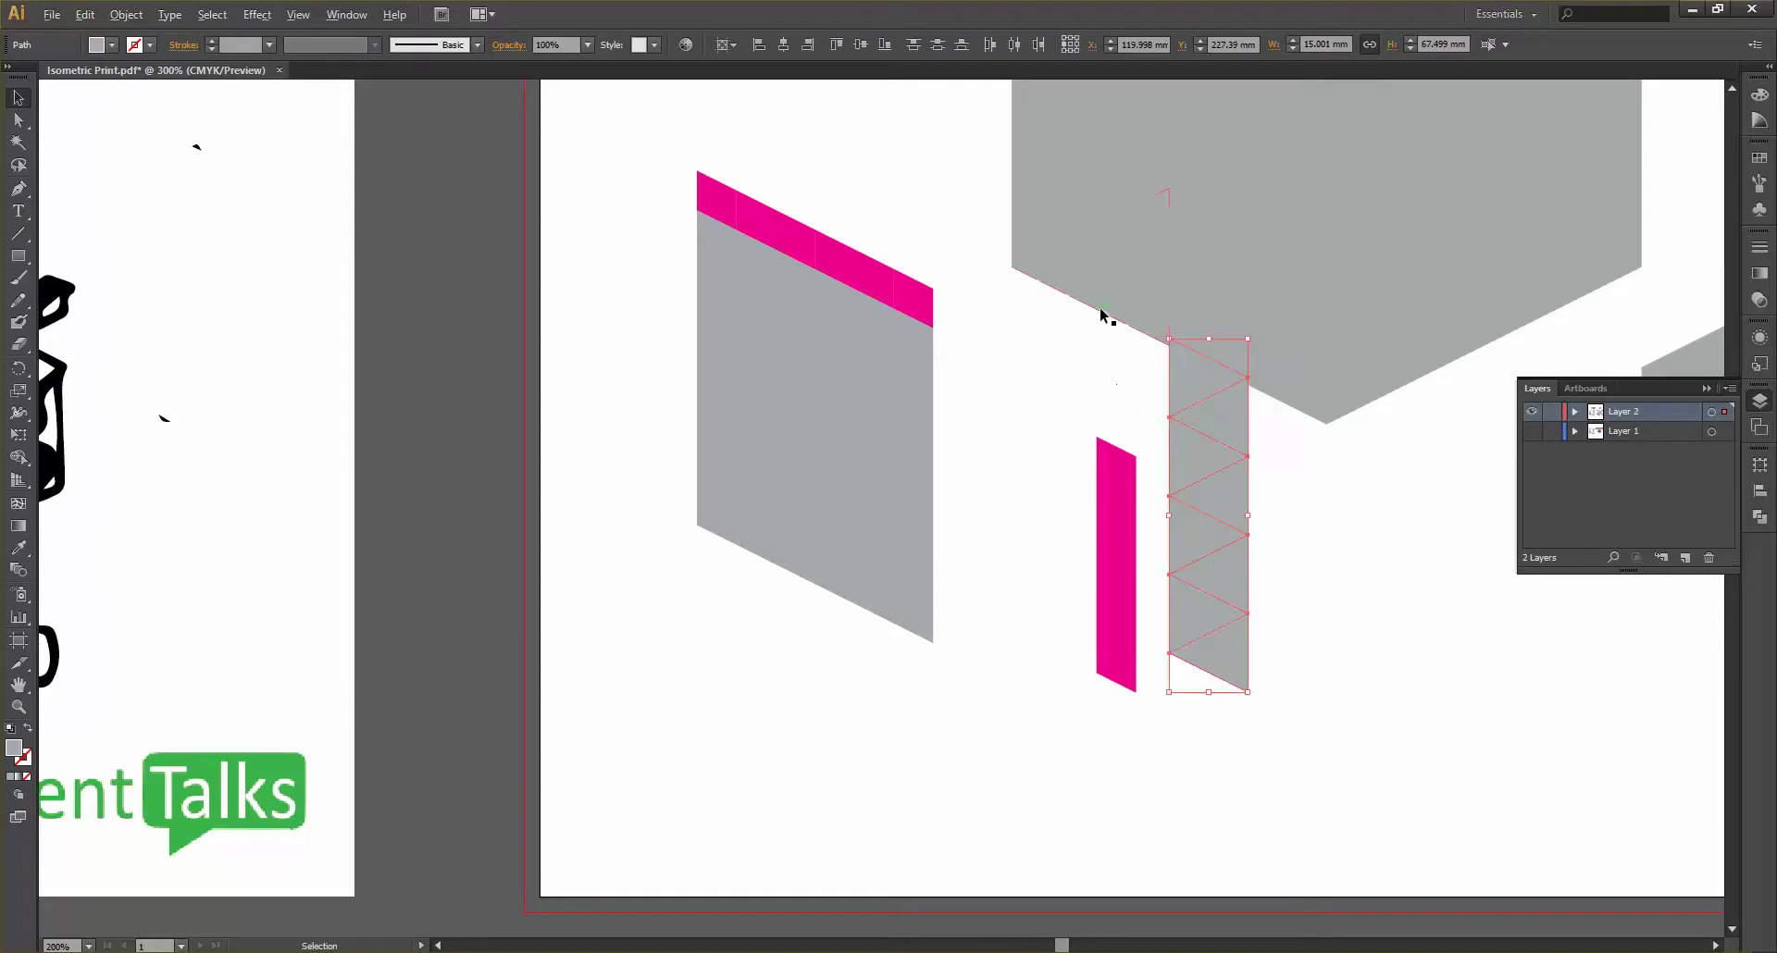
scroll(1102, 314, "up", 2)
left_click_drag(1299, 466, 1296, 480)
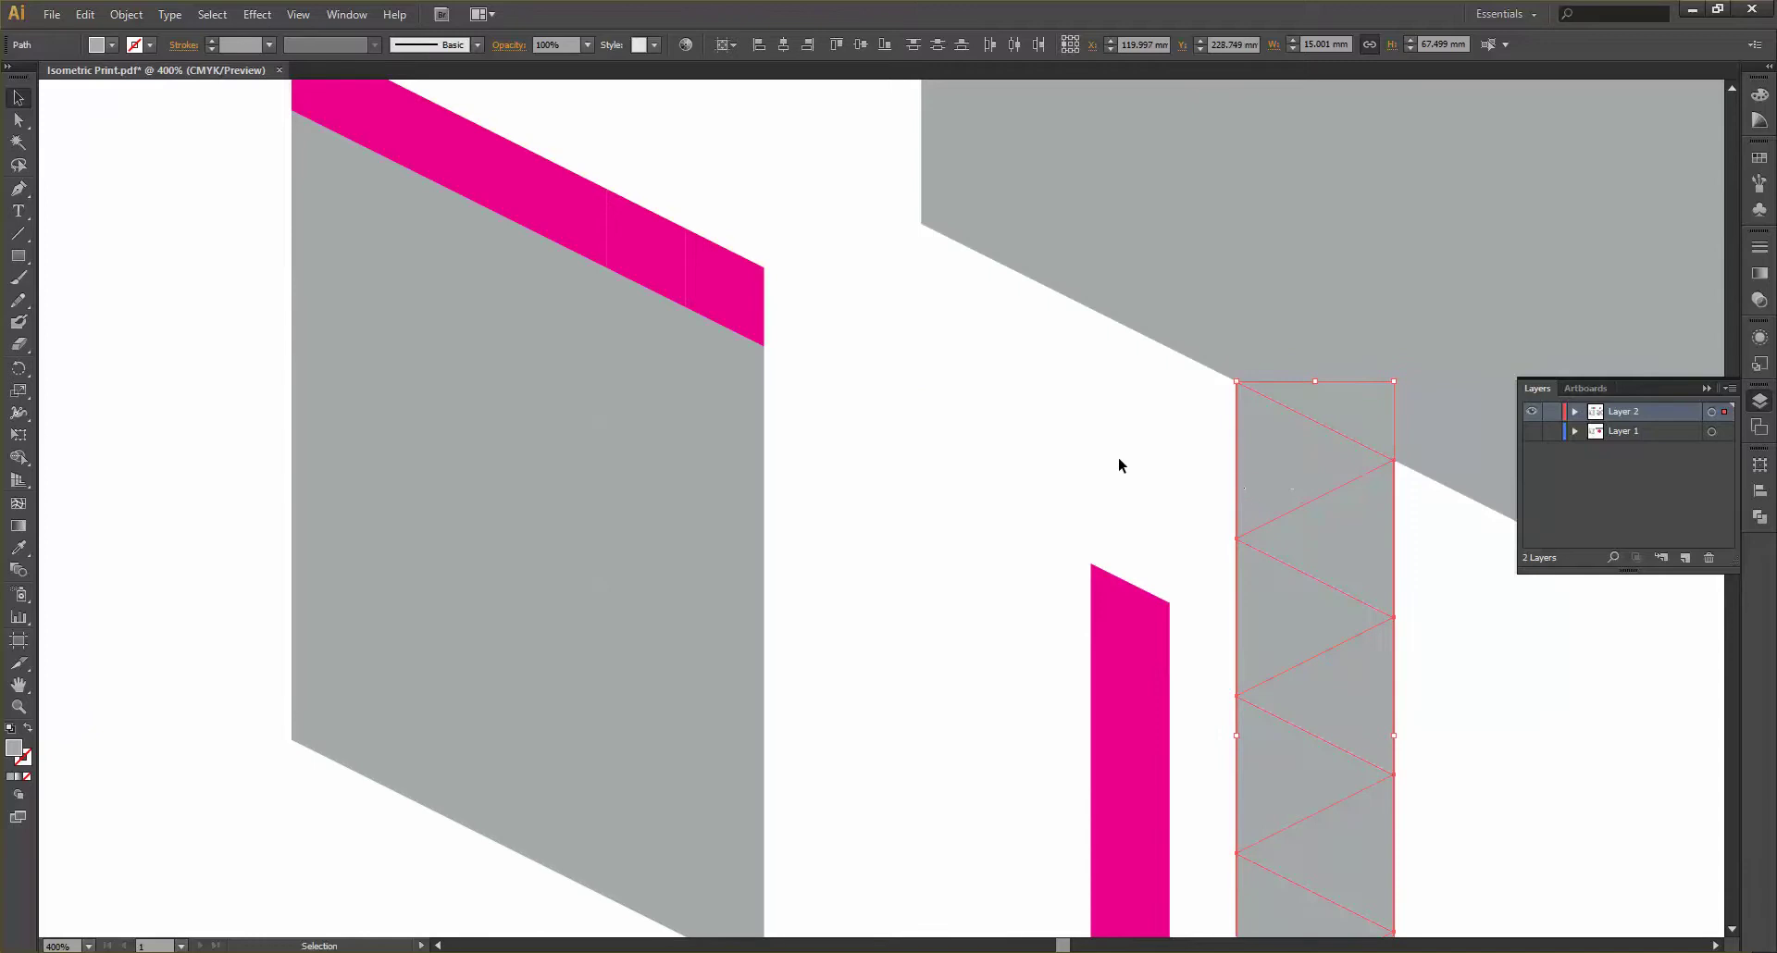
left_click(1119, 464)
Move the magenta bar to the other side of the grey leg and align it with the large hexagon's bottom corner
scroll(1116, 463, "down", 2)
scroll(1064, 477, "down", 1)
left_click_drag(1056, 461, 1162, 780)
left_click_drag(1122, 652, 1430, 567)
left_click(1348, 613)
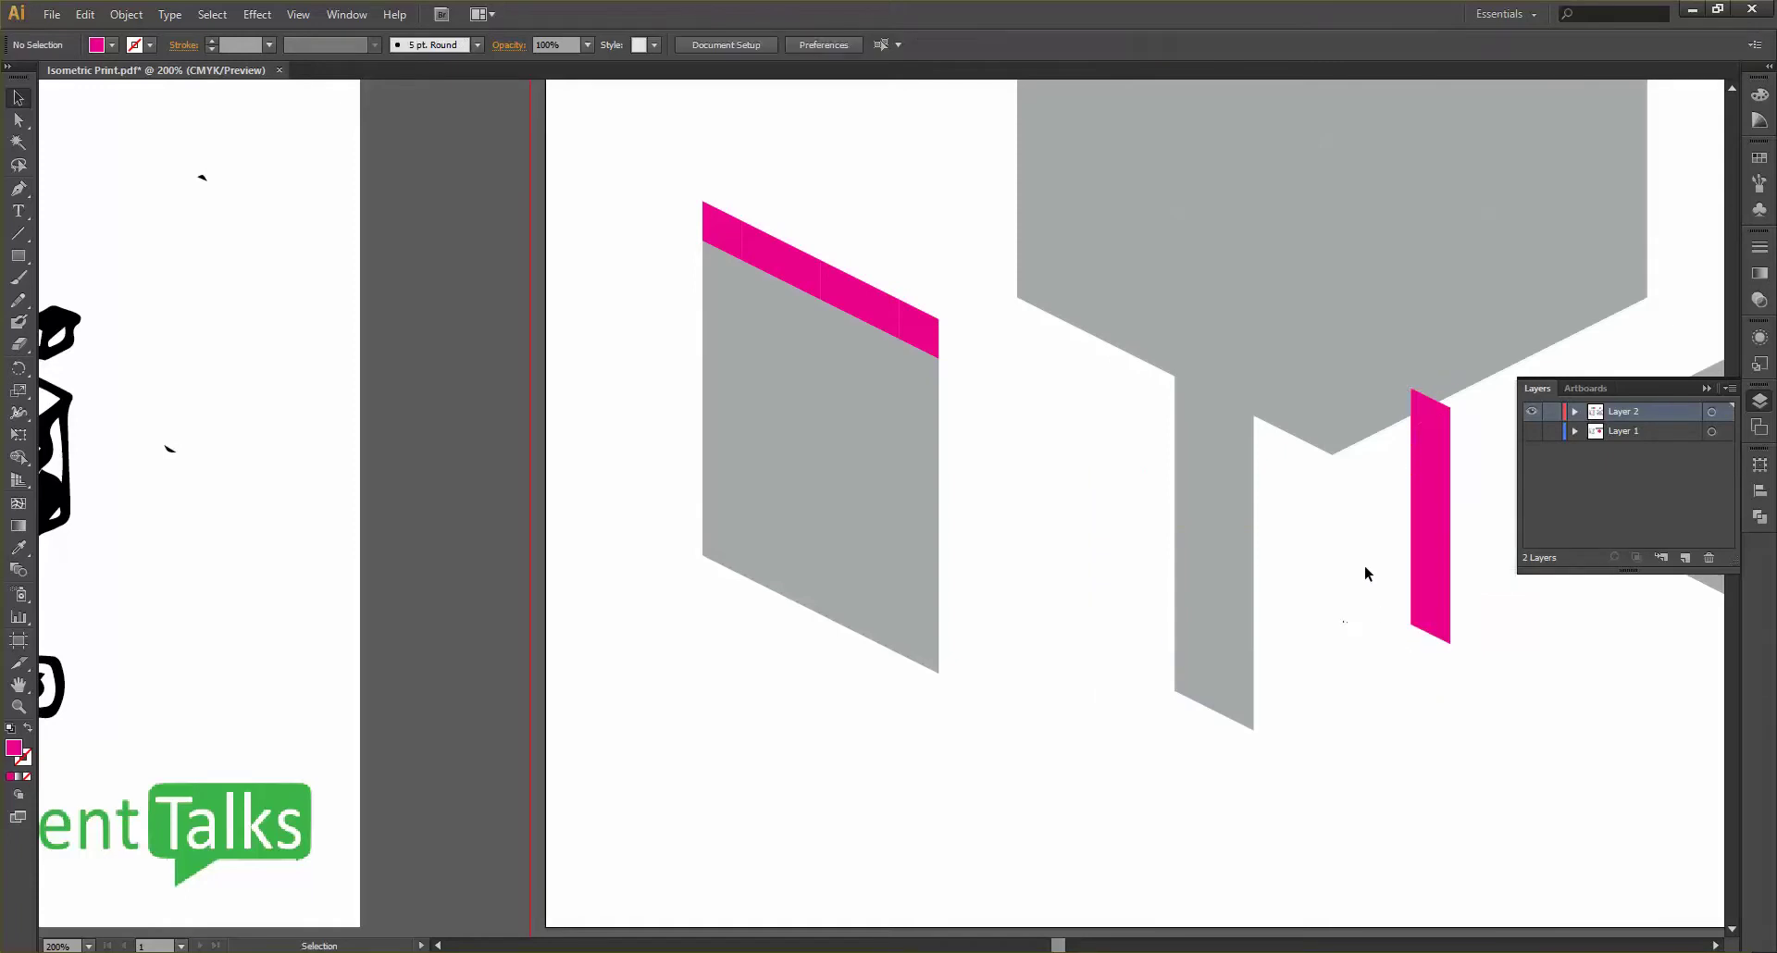
left_click_drag(1458, 701, 1398, 424)
scroll(1440, 511, "up", 2)
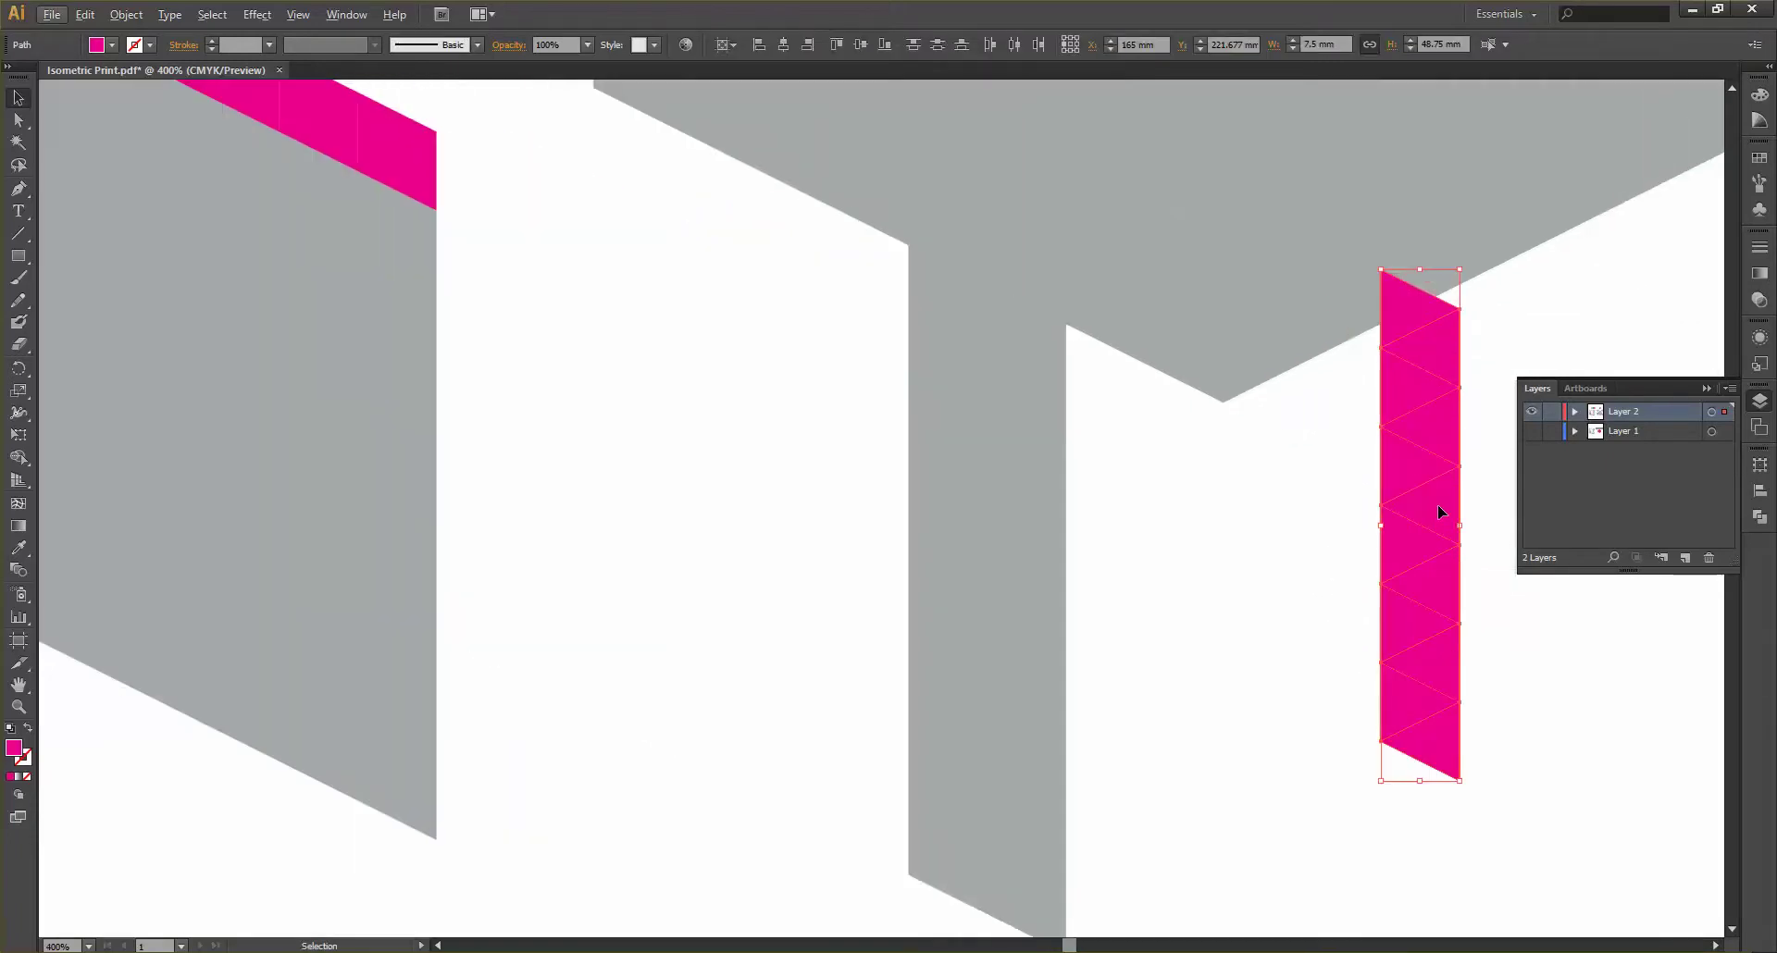
left_click_drag(1439, 513, 1279, 571)
left_click(1352, 510)
scroll(1351, 508, "down", 3)
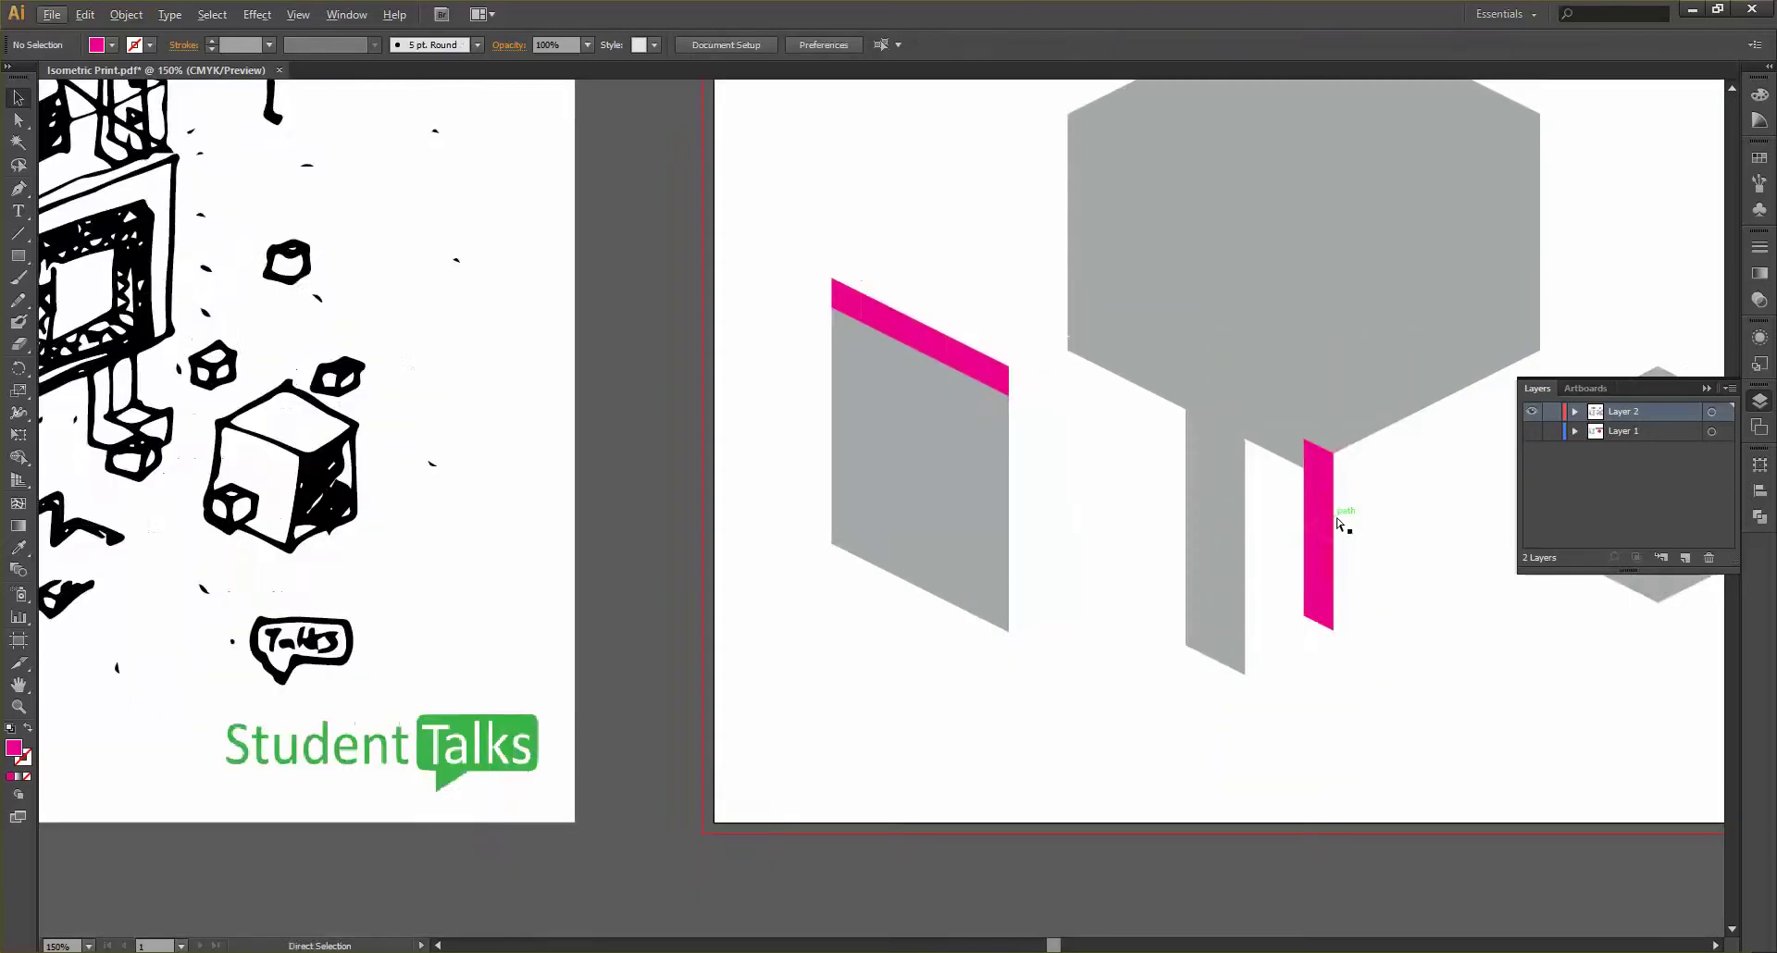
Compare the leg and magenta bar under the large hexagon with the legs in the hand-drawn sketch
scroll(1339, 518, "right", 2)
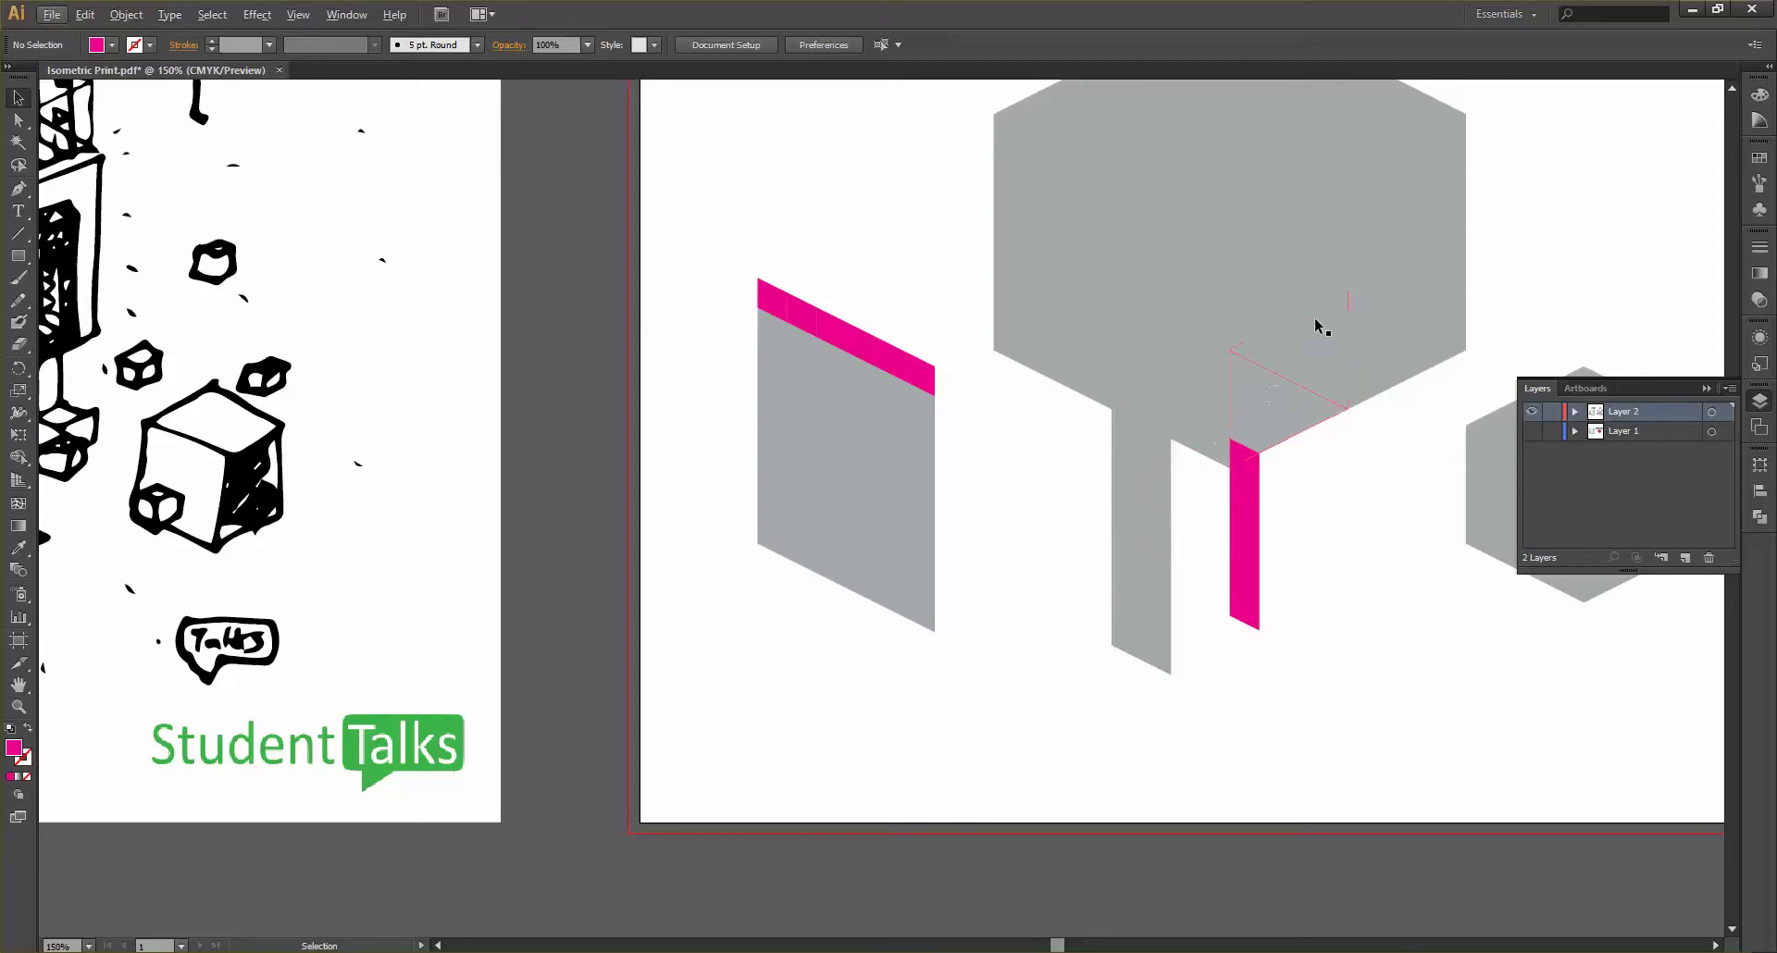
scroll(1385, 262, "up", 3)
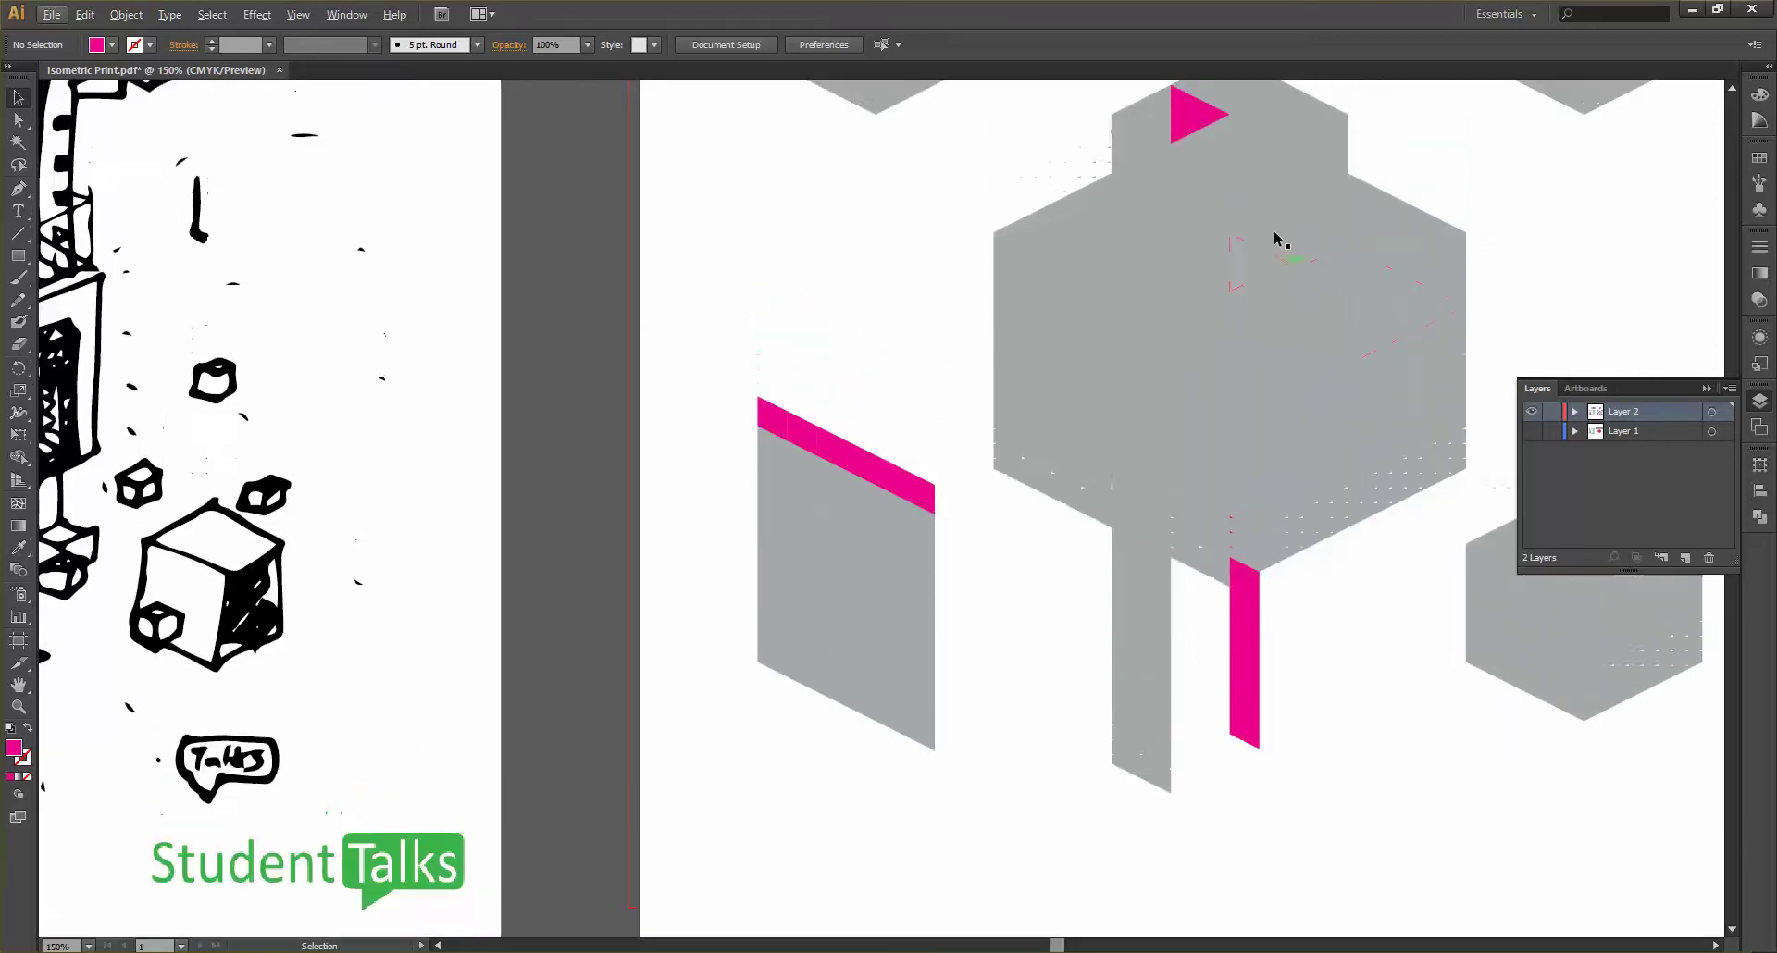
scroll(1166, 588, "down", 2, "alt")
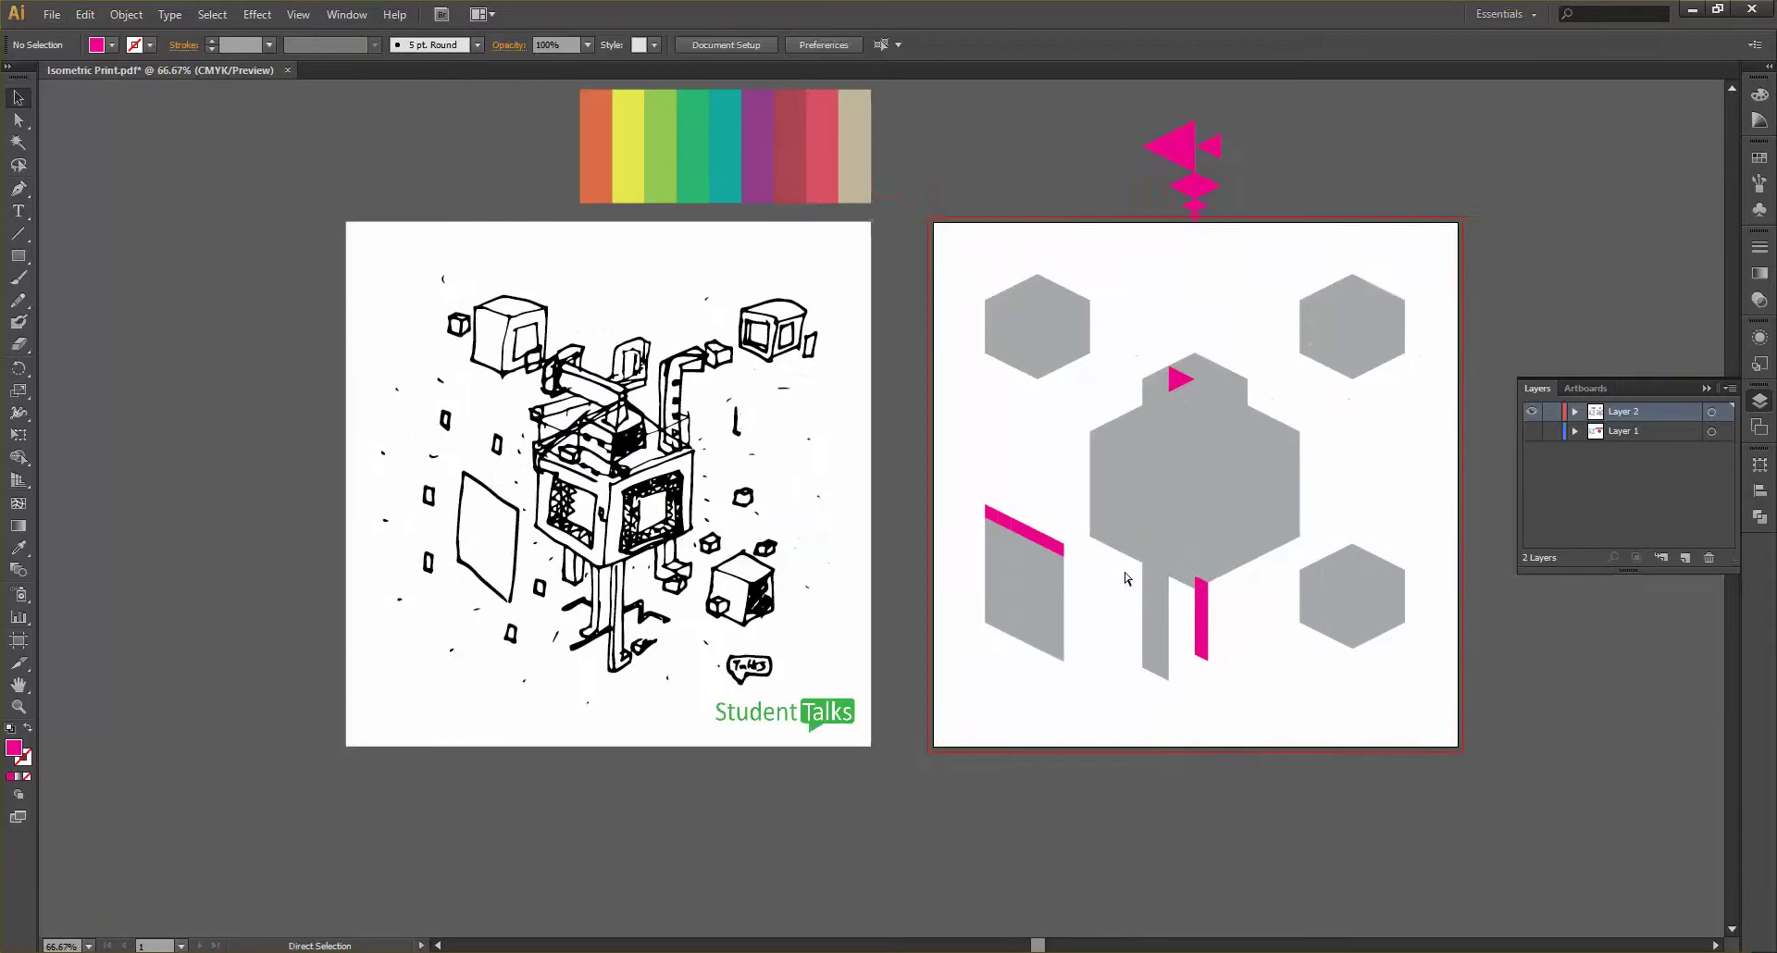
scroll(1103, 659, "up", 2, "alt")
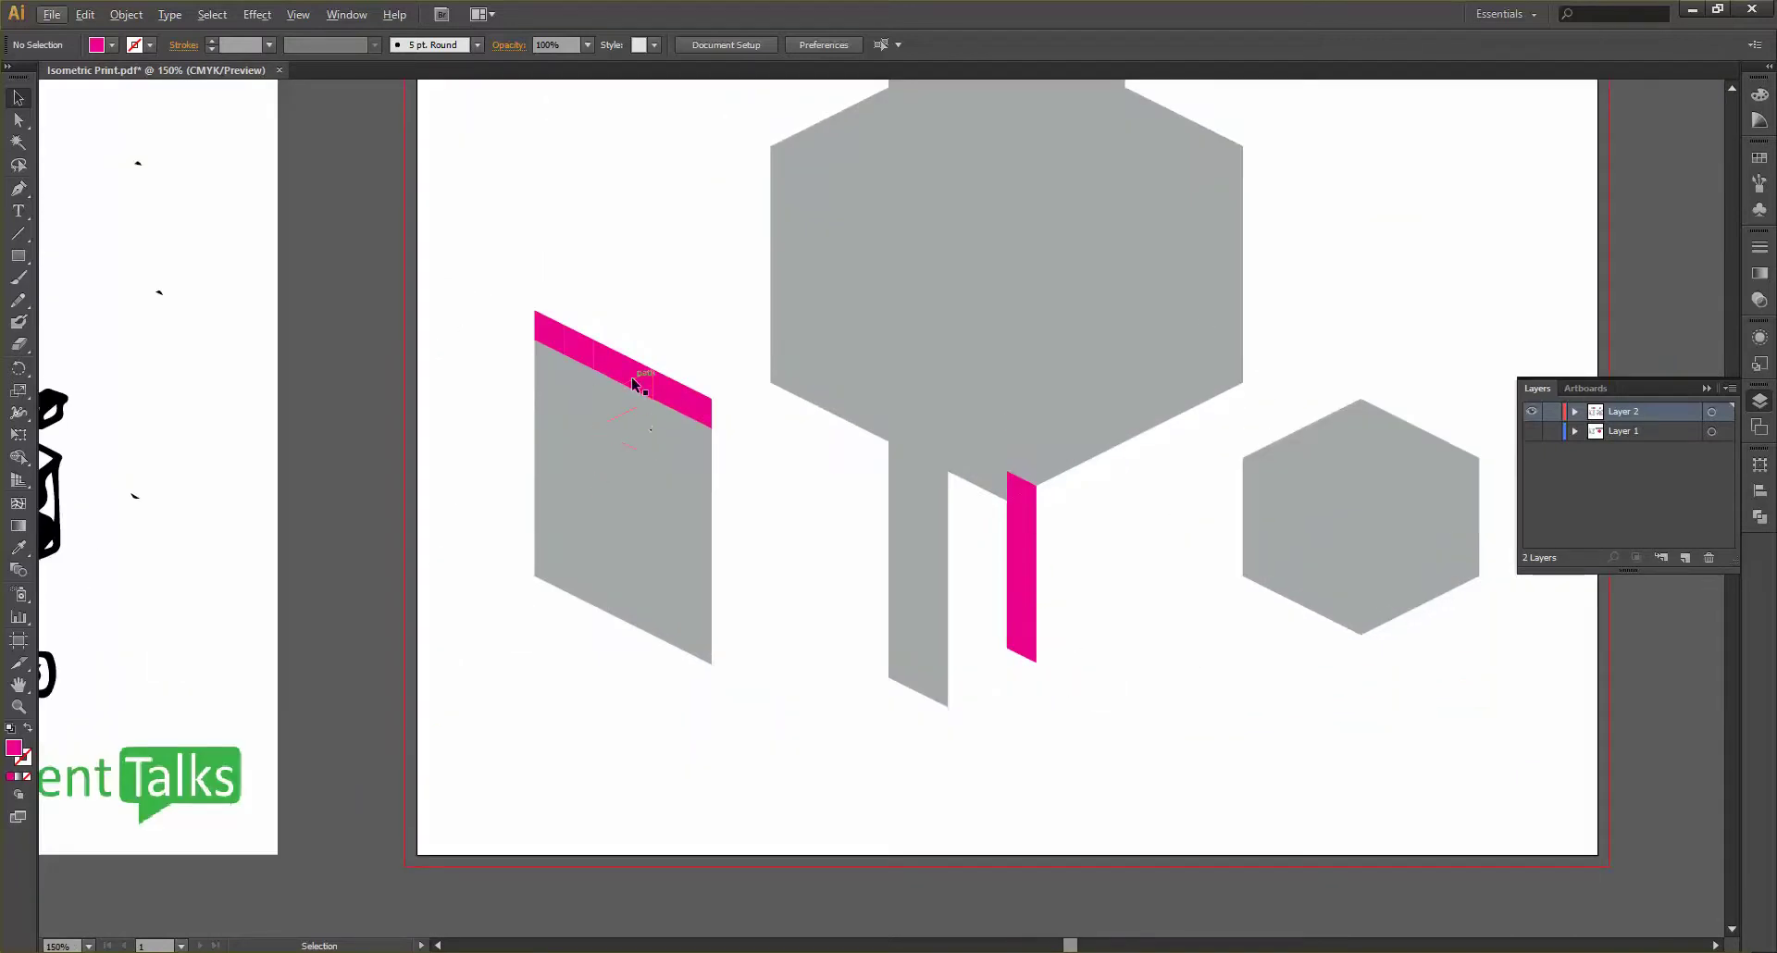
scroll(507, 297, "up", 1, "alt")
left_click_drag(533, 289, 671, 361)
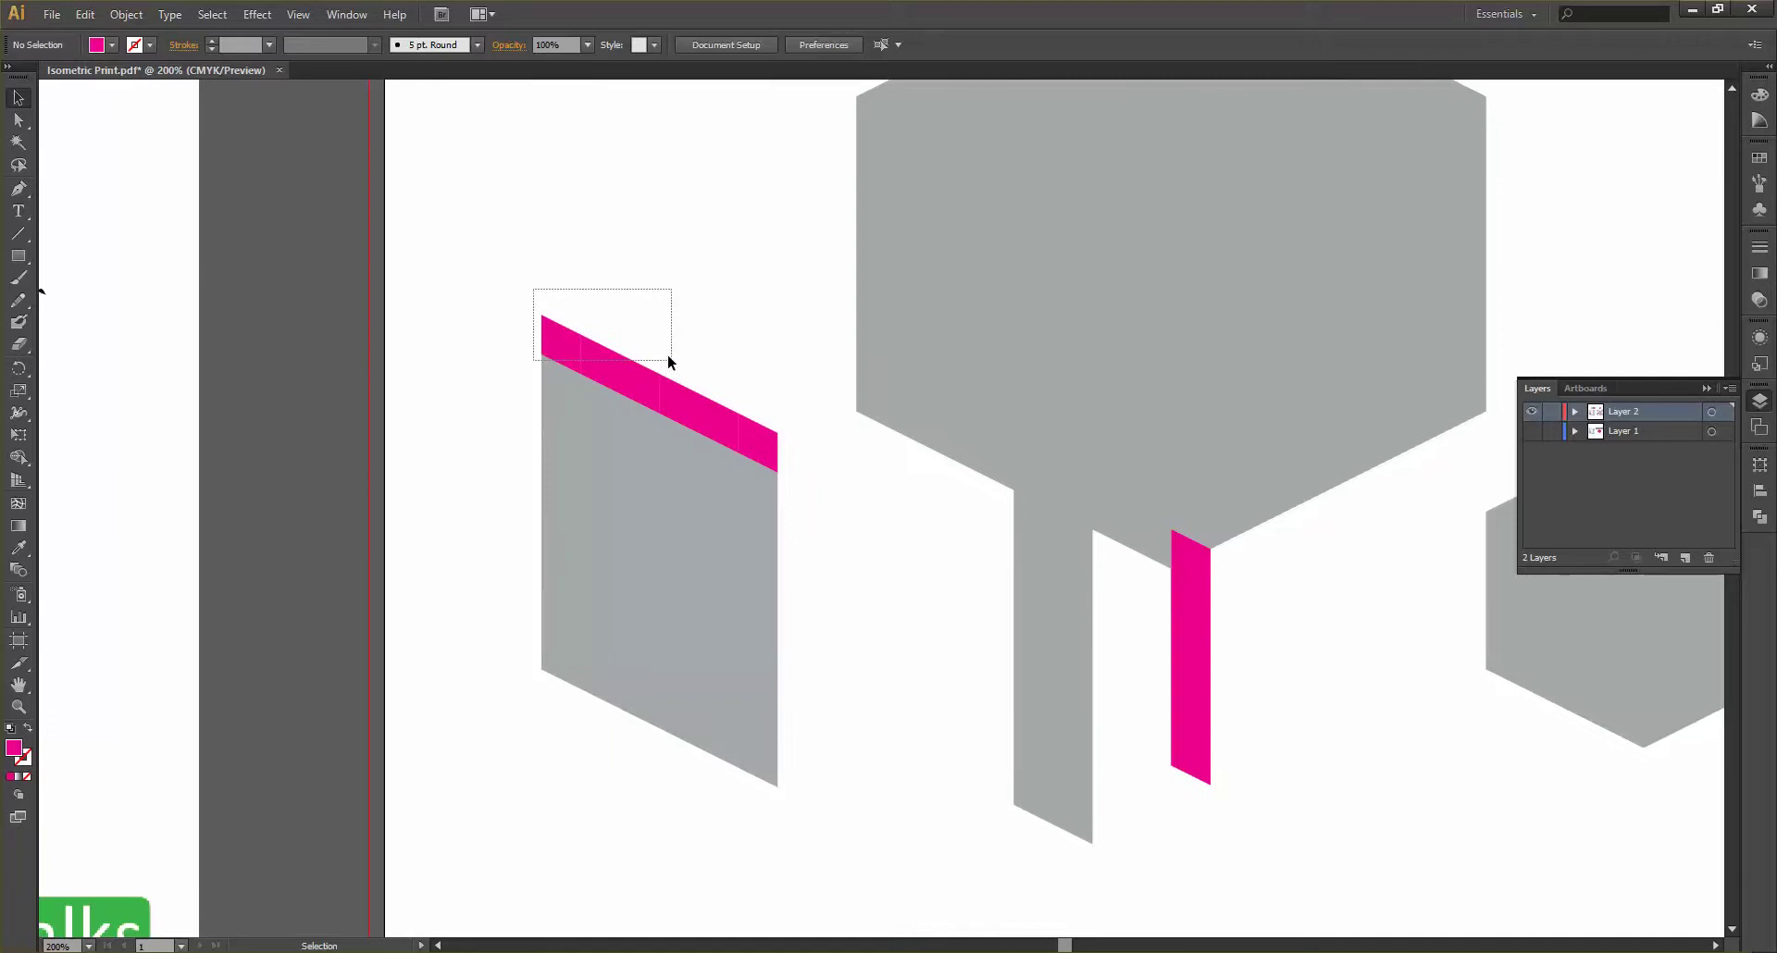
scroll(680, 282, "down", 2, "alt")
scroll(1135, 366, "up", 2)
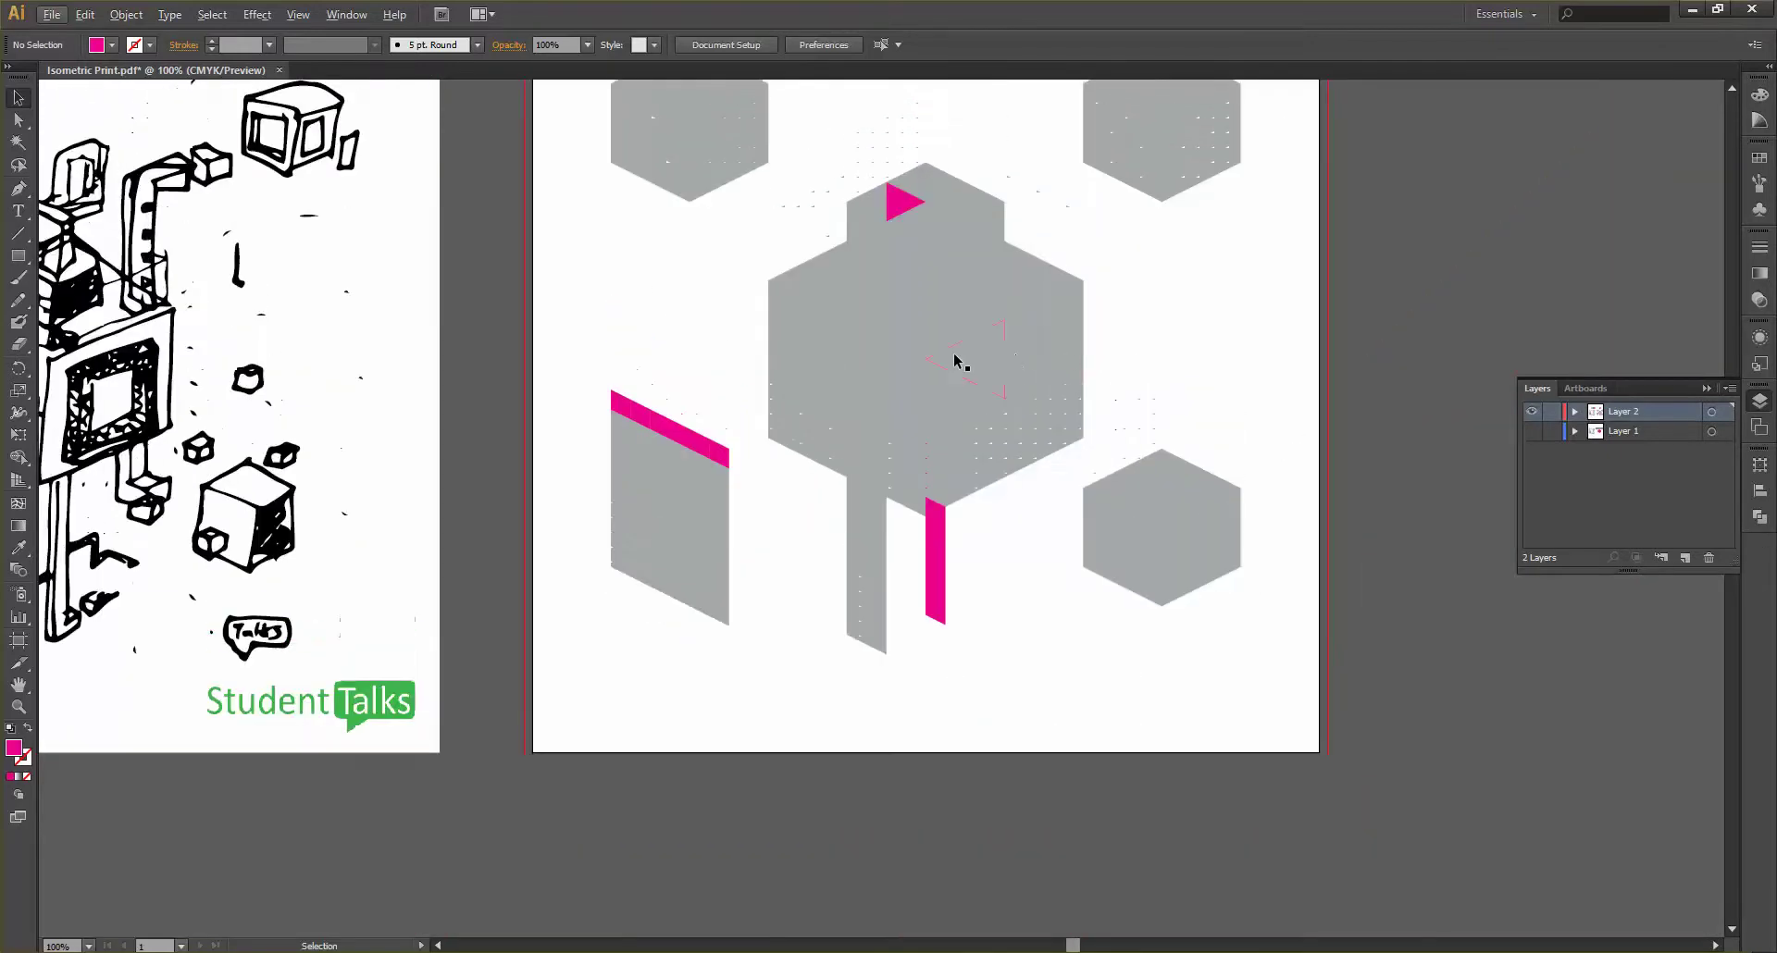
scroll(935, 370, "left", 3, "ctrl")
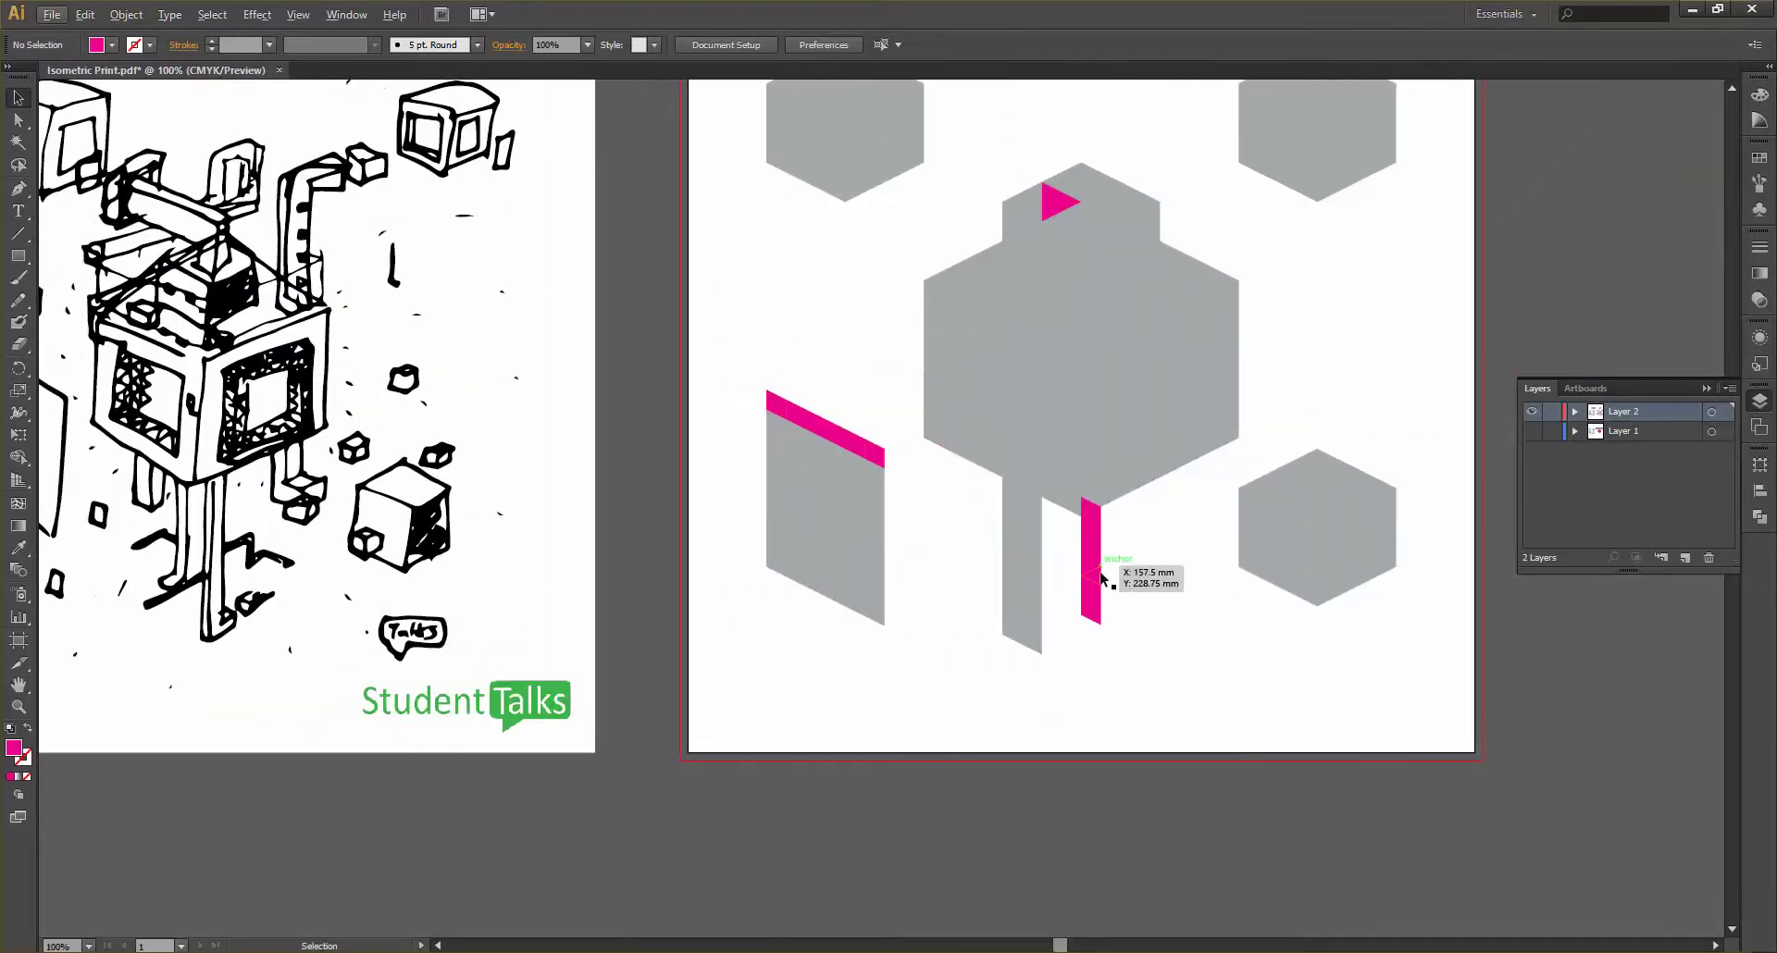
Move only the magenta bar, without the hexagon's grey triangles, between the panel and the leg, below the hexagon's lower-left edge
scroll(1114, 646, "up", 2, "alt")
left_click_drag(1114, 655, 1061, 378)
left_click(1092, 327, "shift")
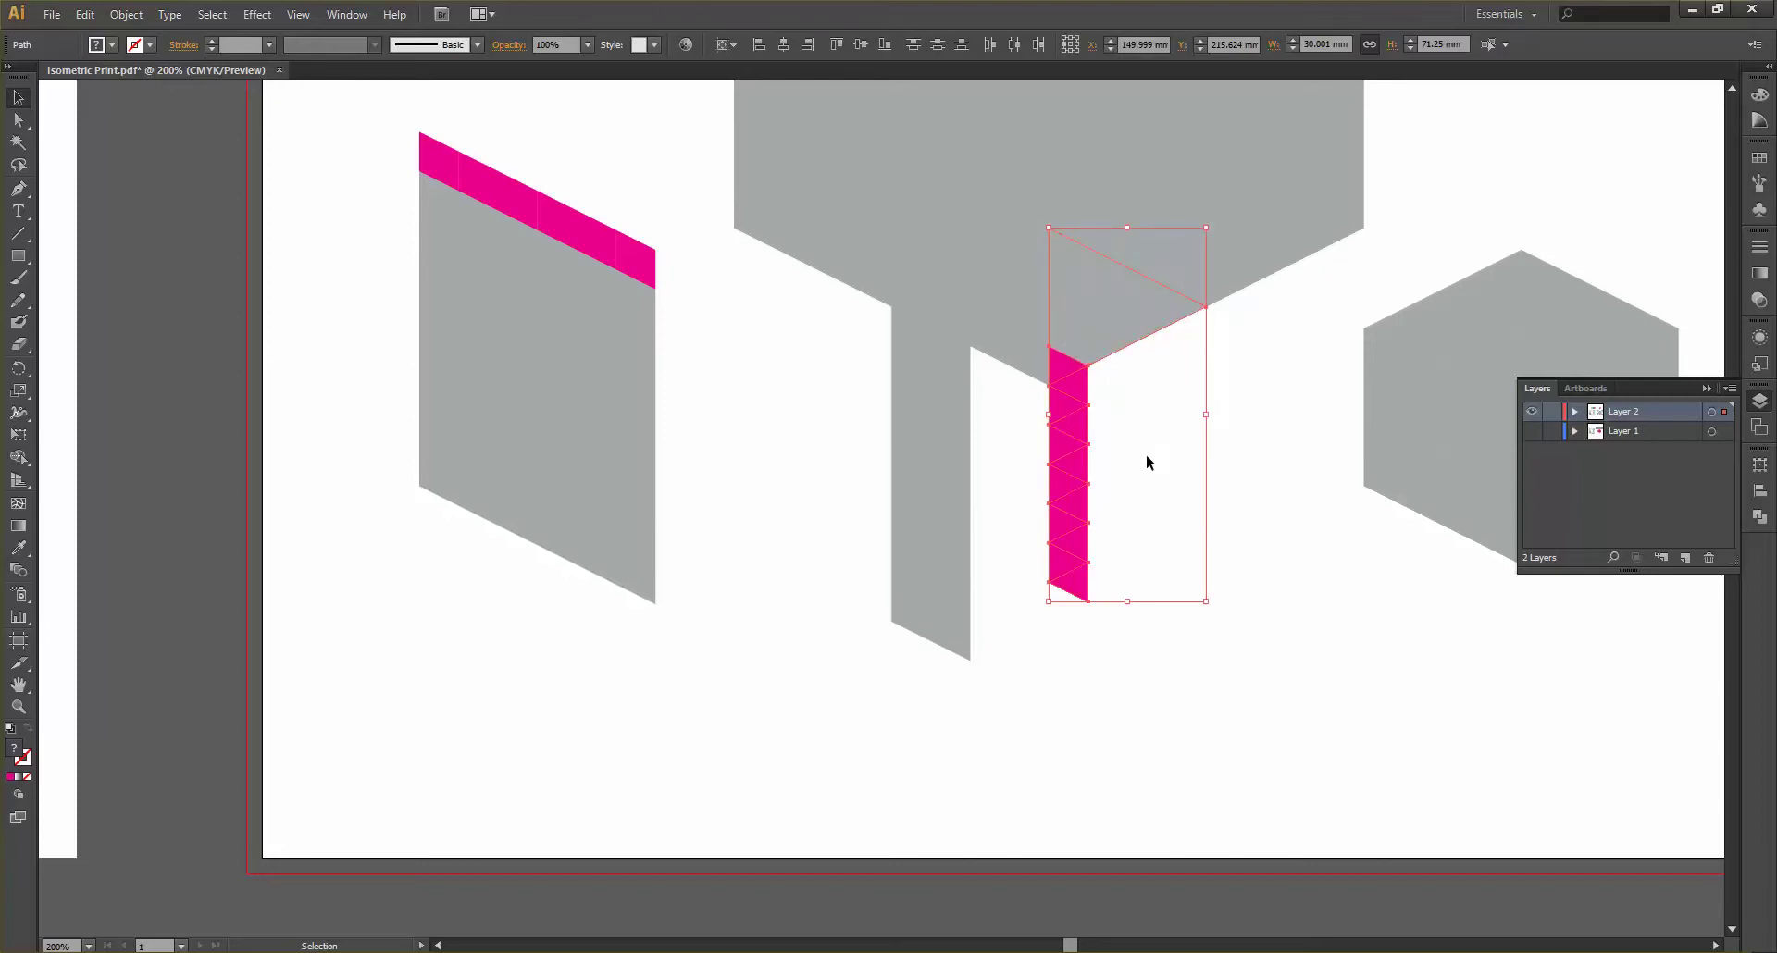
left_click(1119, 307, "shift")
left_click_drag(1077, 496, 836, 430)
Move the grey leg across to the large hexagon's lower-right edge
left_click_drag(1000, 704, 880, 373)
left_click_drag(942, 453, 1181, 412)
Copy the leg's column without its top triangle alongside it, and move the spare triangle down to complete the 30 mm wide leg's pointed base
left_click_drag(1242, 666, 1134, 370)
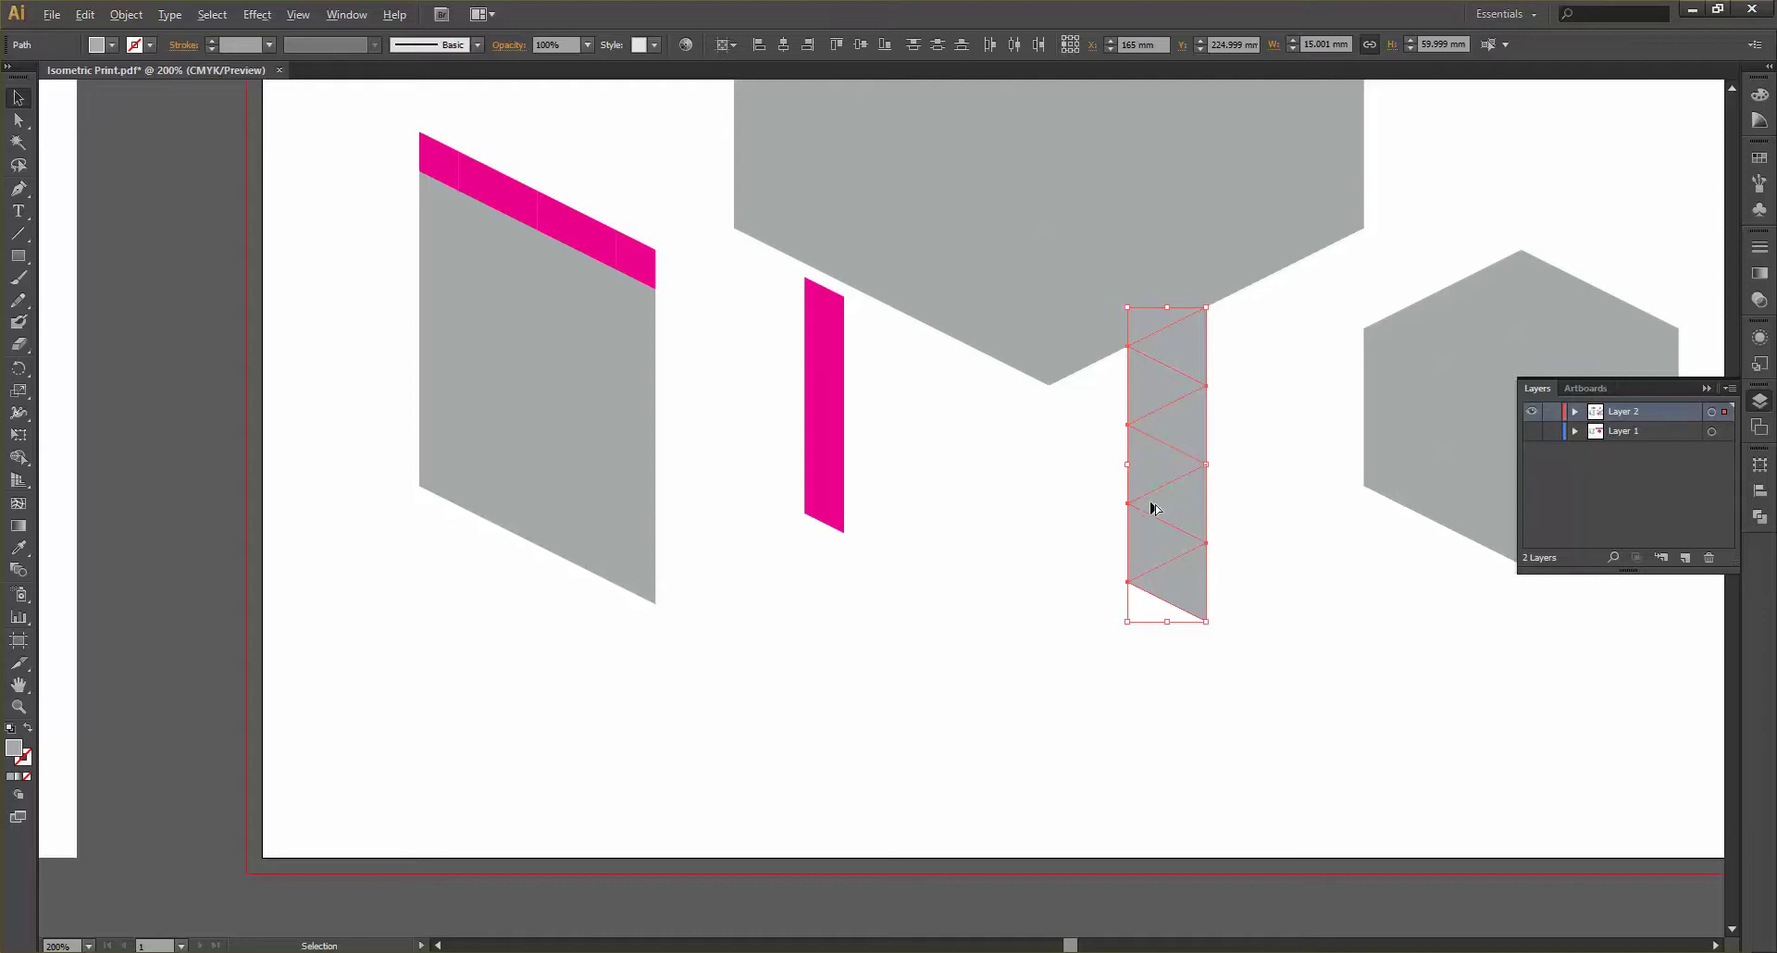
left_click_drag(1151, 507, 1228, 465)
left_click(1258, 616)
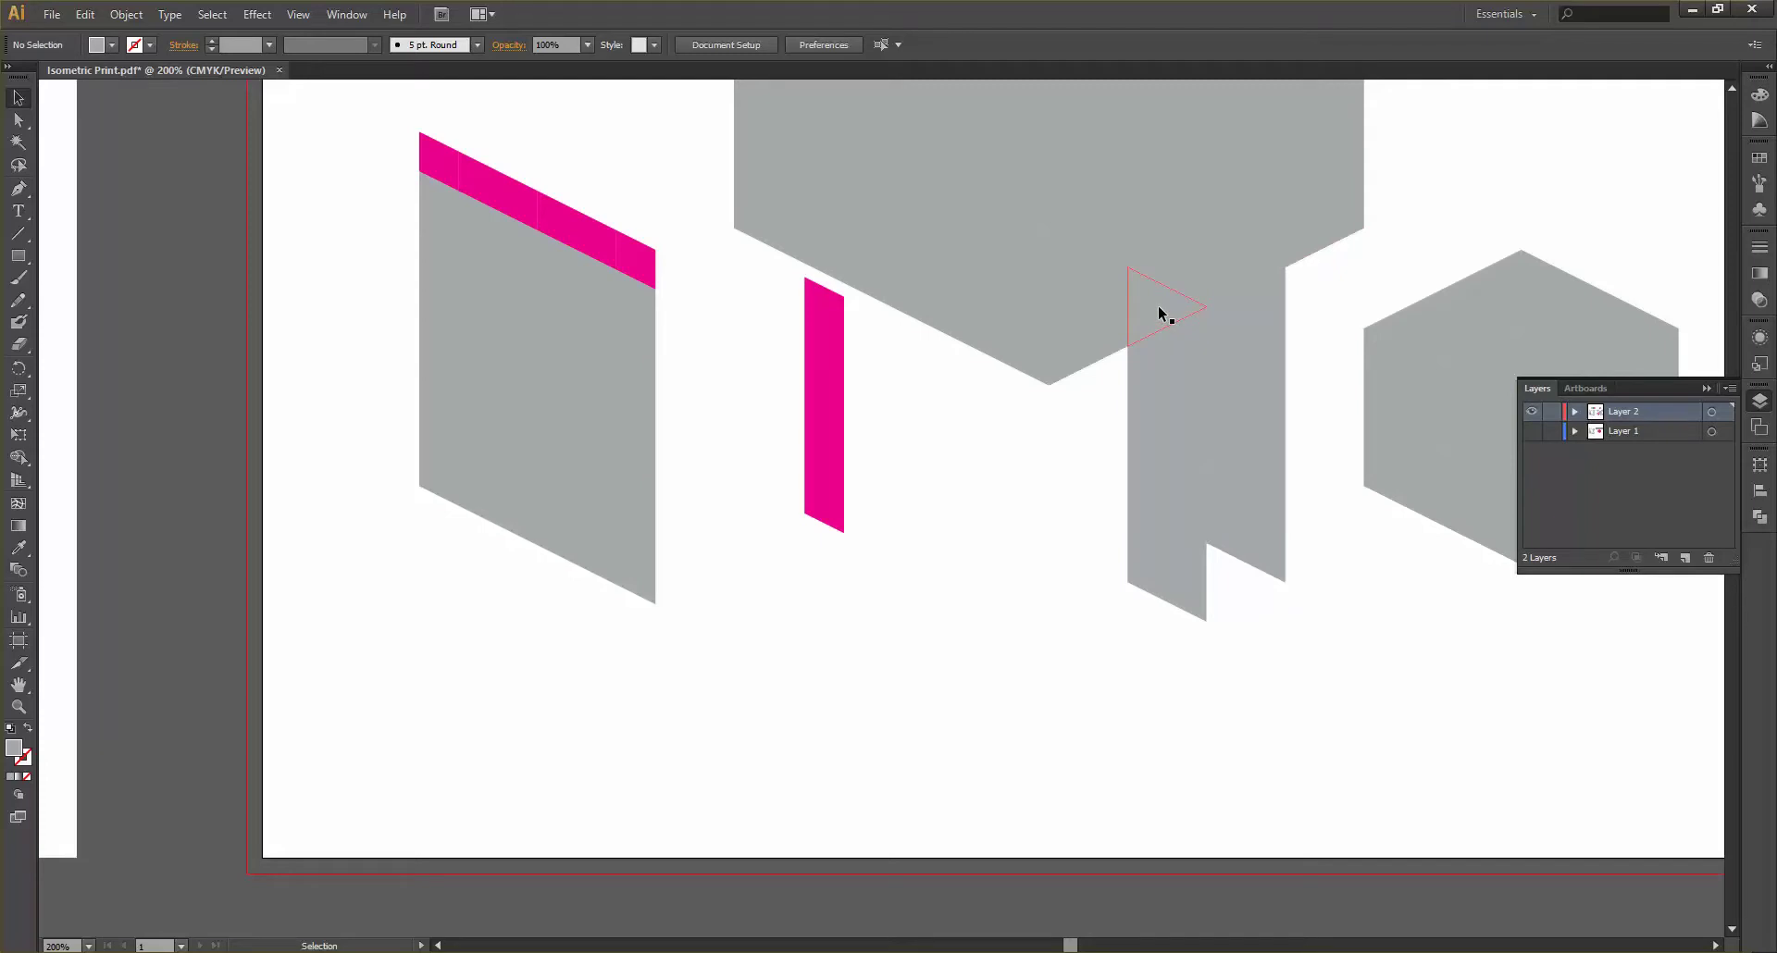
left_click_drag(1159, 313, 1242, 588)
Snap the widened leg under the large hexagon's bottom corner at about X 150 mm, Y 228.75 mm
scroll(838, 469, "up", 1)
scroll(837, 469, "down", 2)
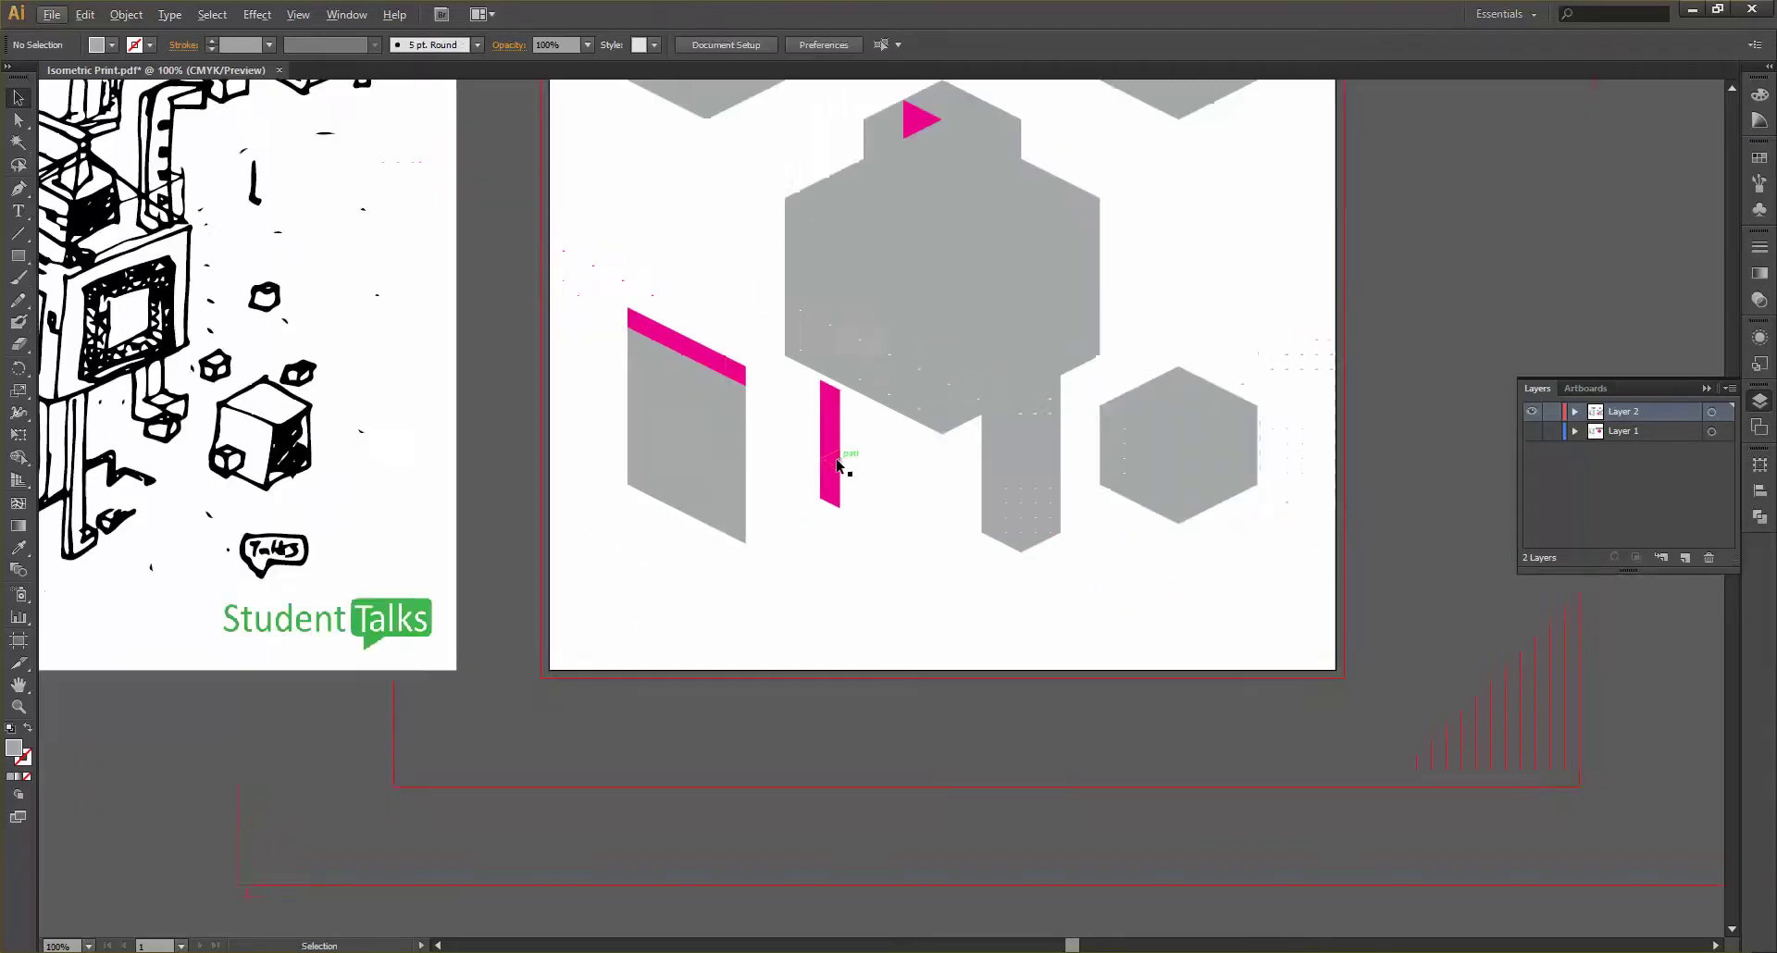
scroll(857, 482, "up", 2)
scroll(1000, 650, "up", 1)
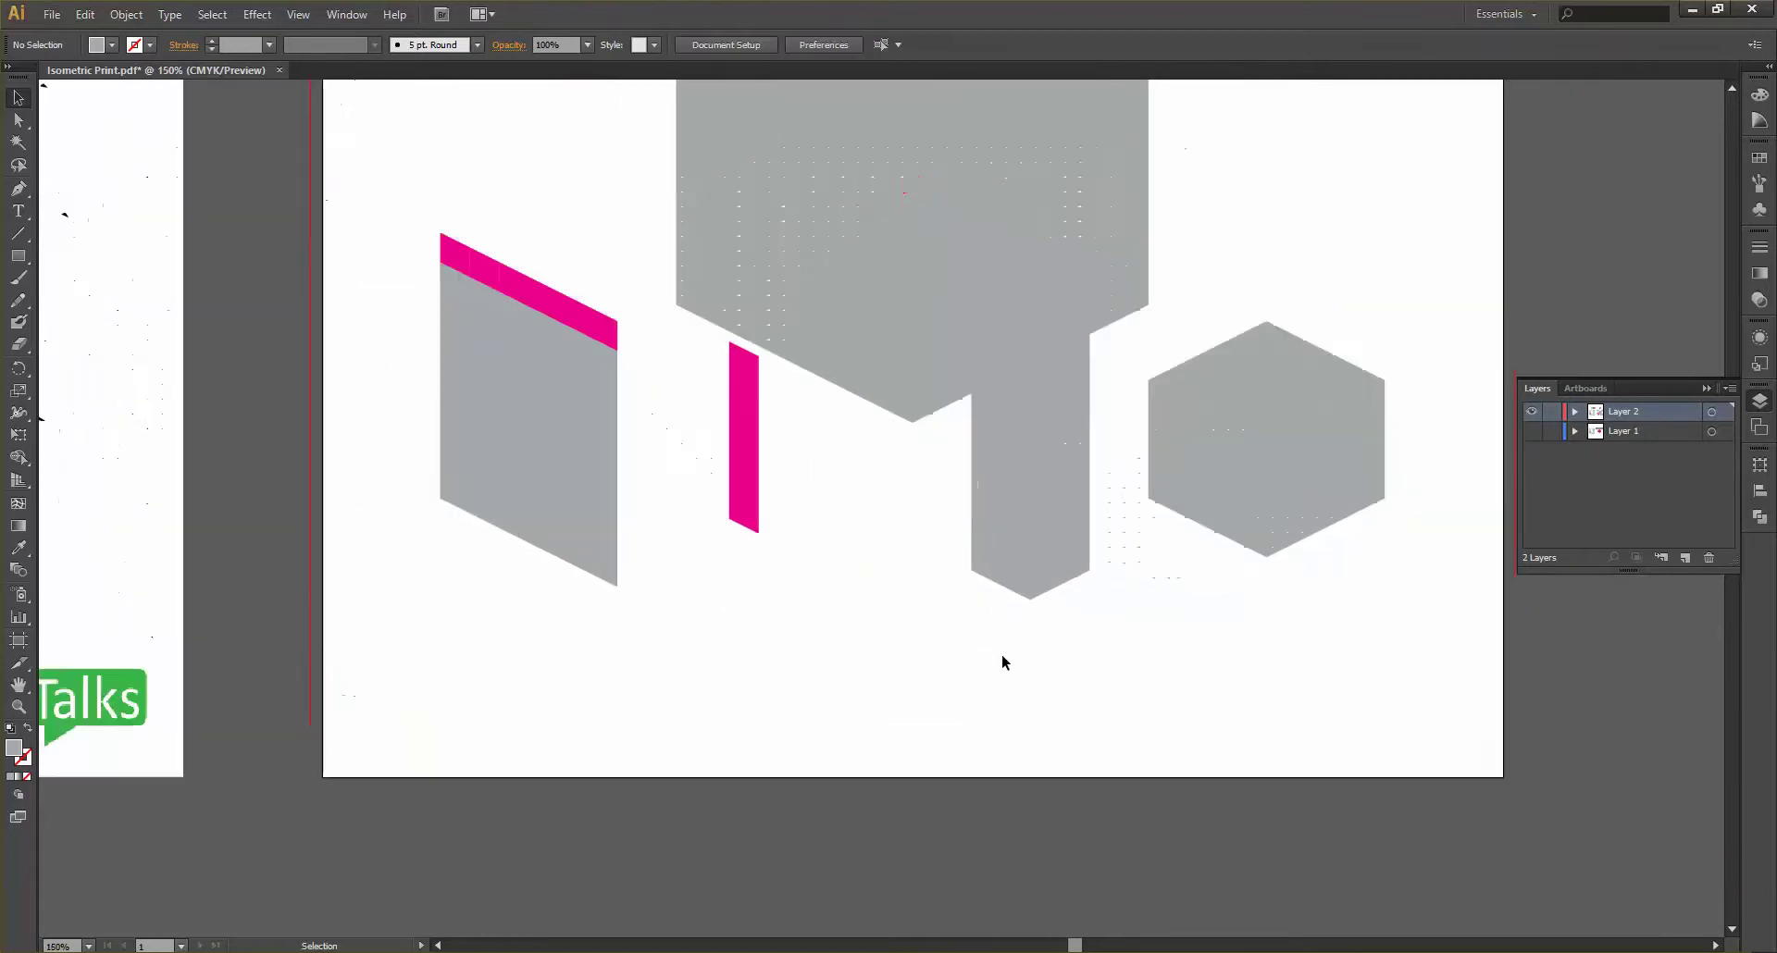
left_click_drag(1113, 695, 993, 448)
scroll(992, 448, "up", 3)
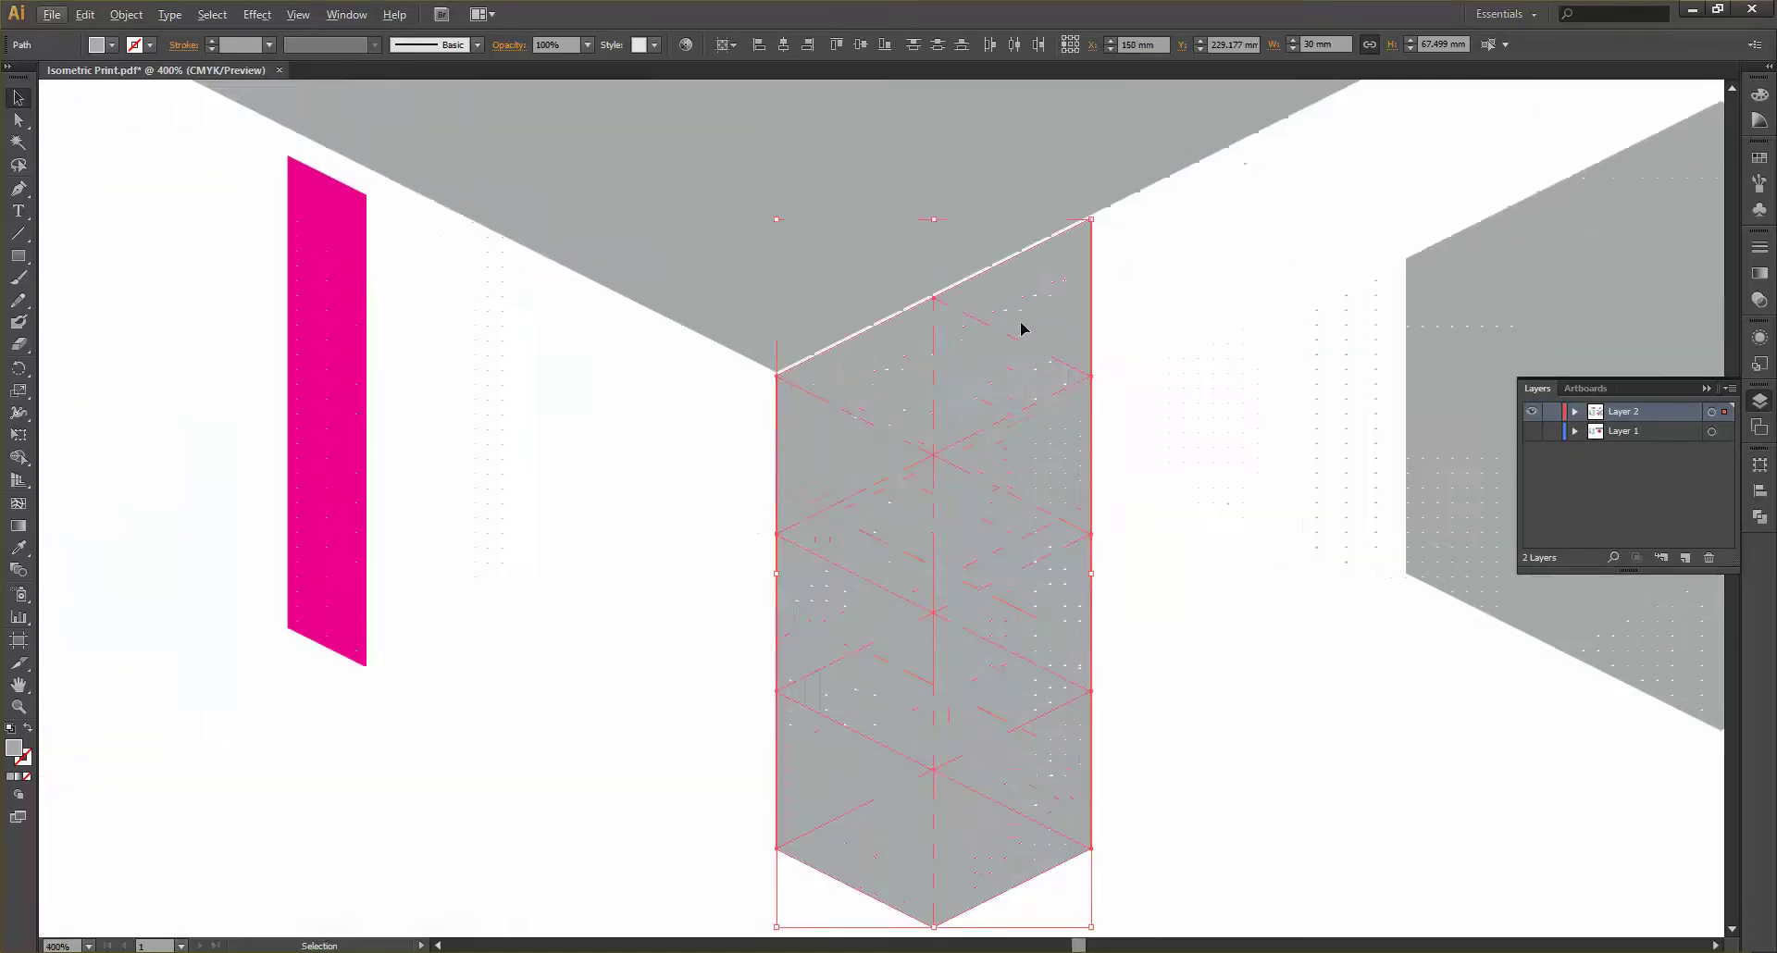
left_click_drag(1039, 321, 1041, 317)
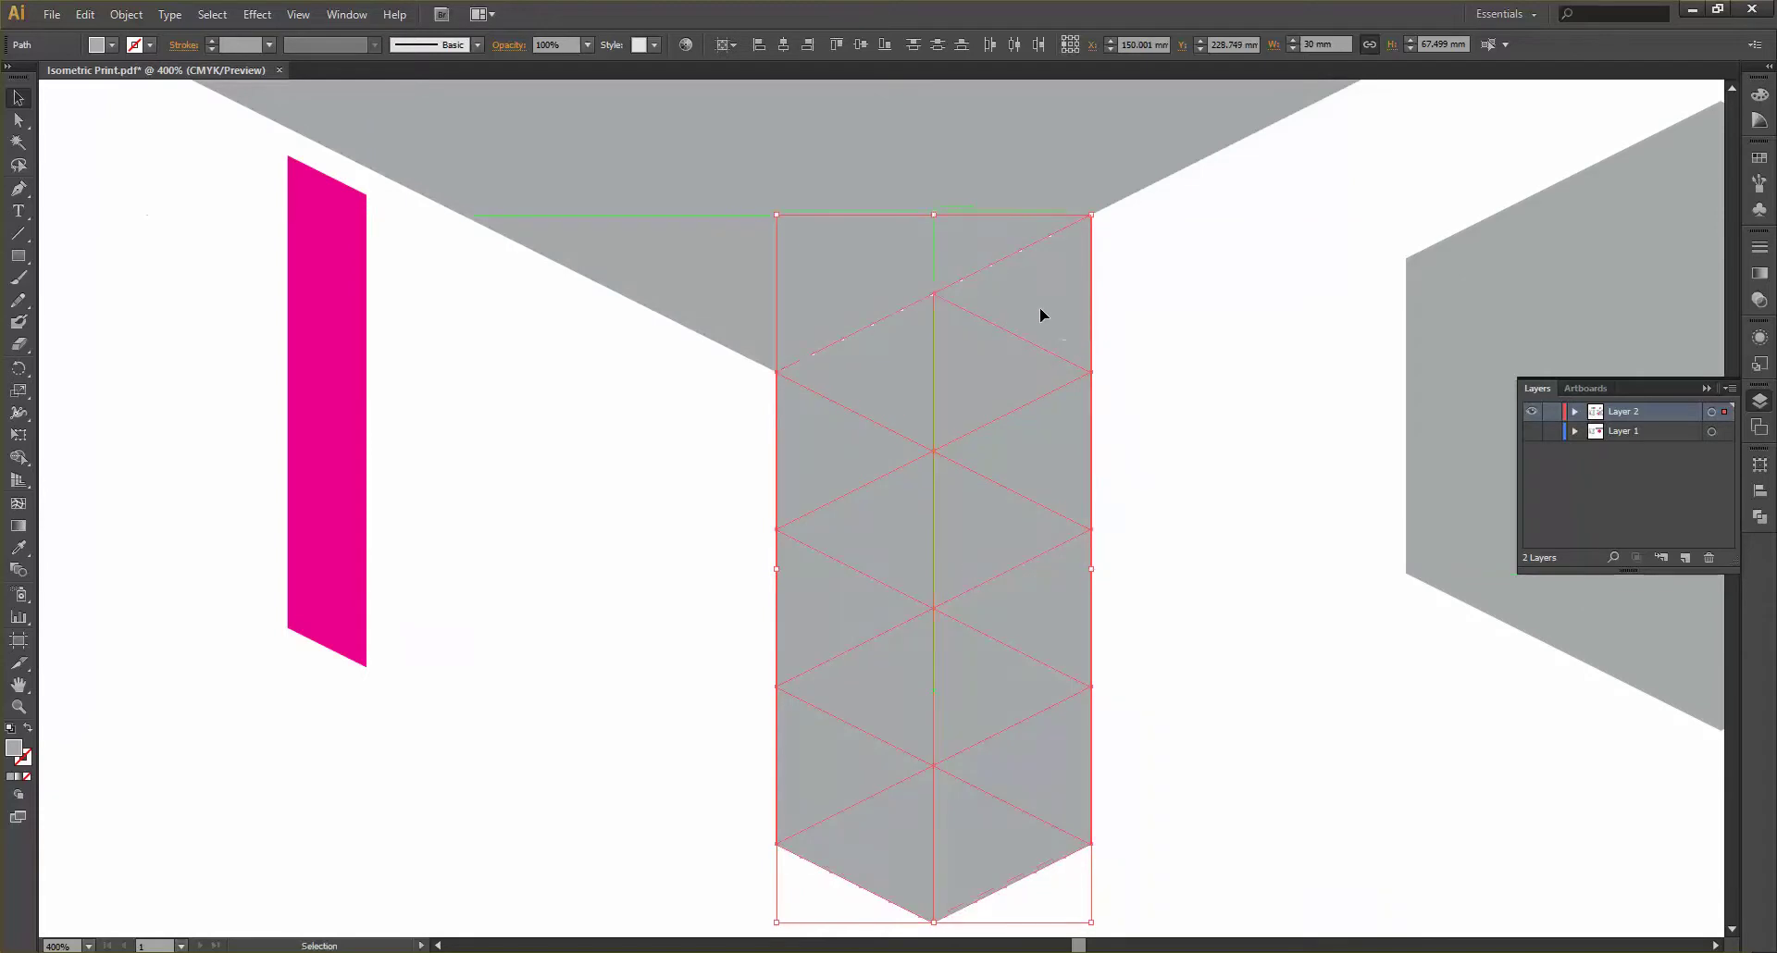
left_click(1209, 332)
key("ctrl+1")
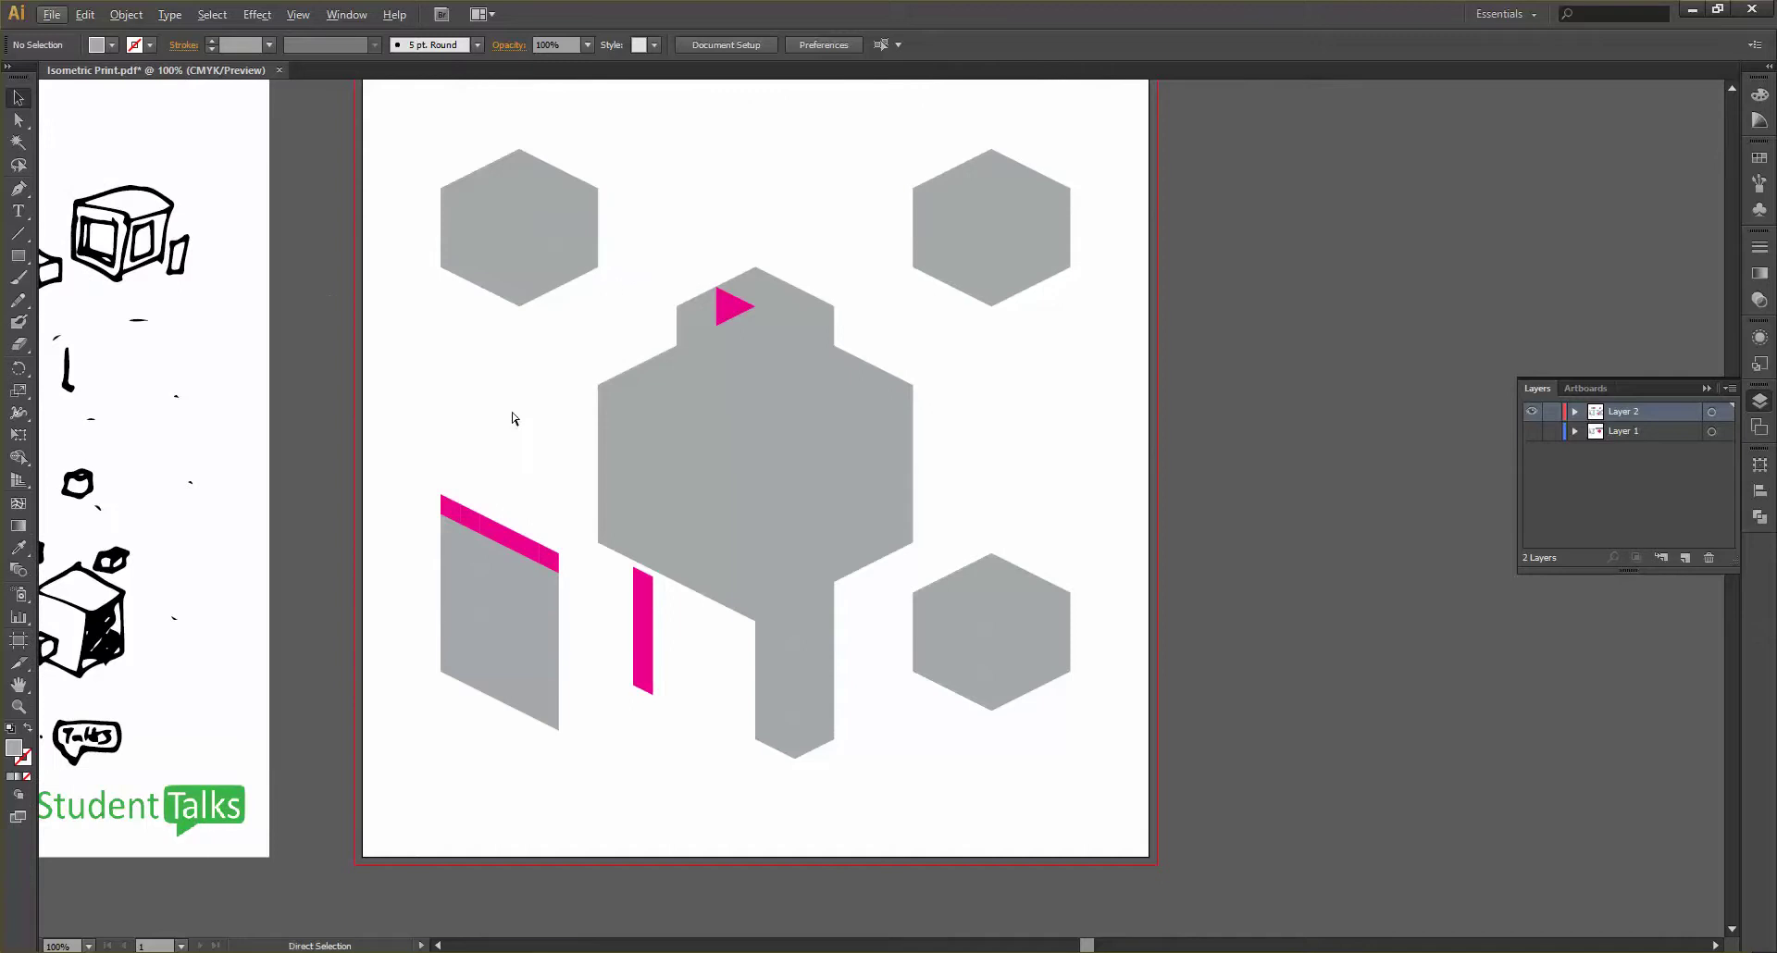
Show the document grid behind the artwork
left_click(127, 15)
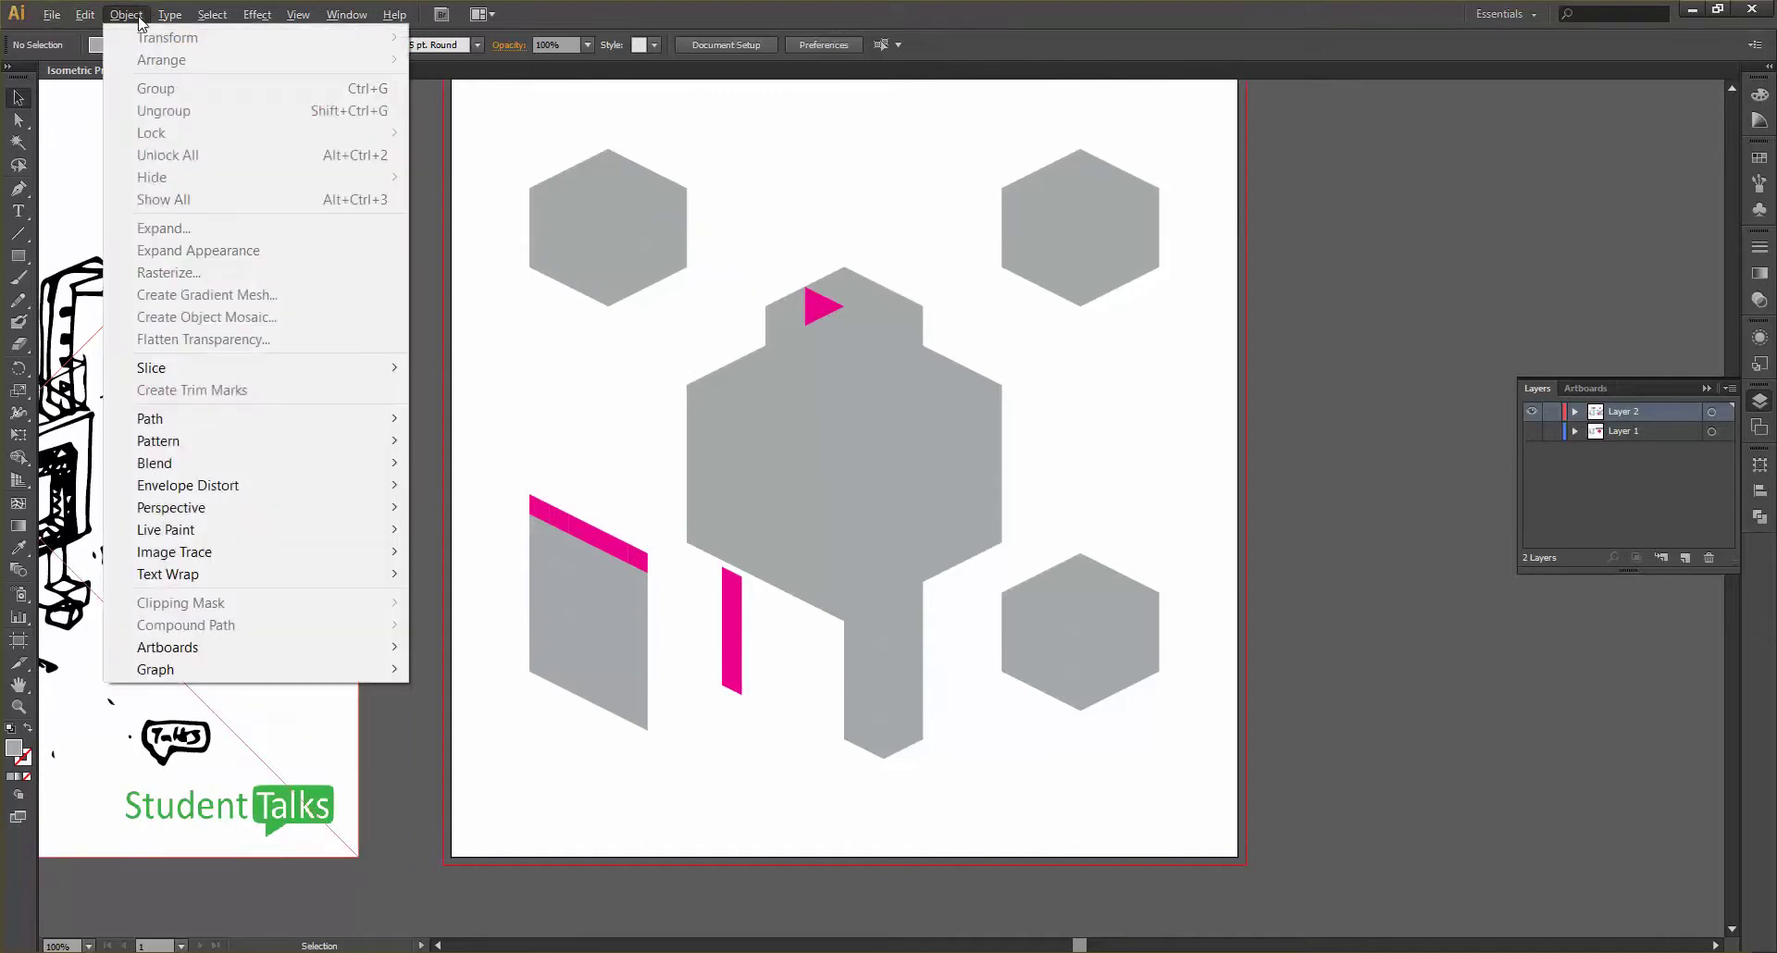
left_click(126, 15)
left_click(346, 15)
mouse_move(298, 15)
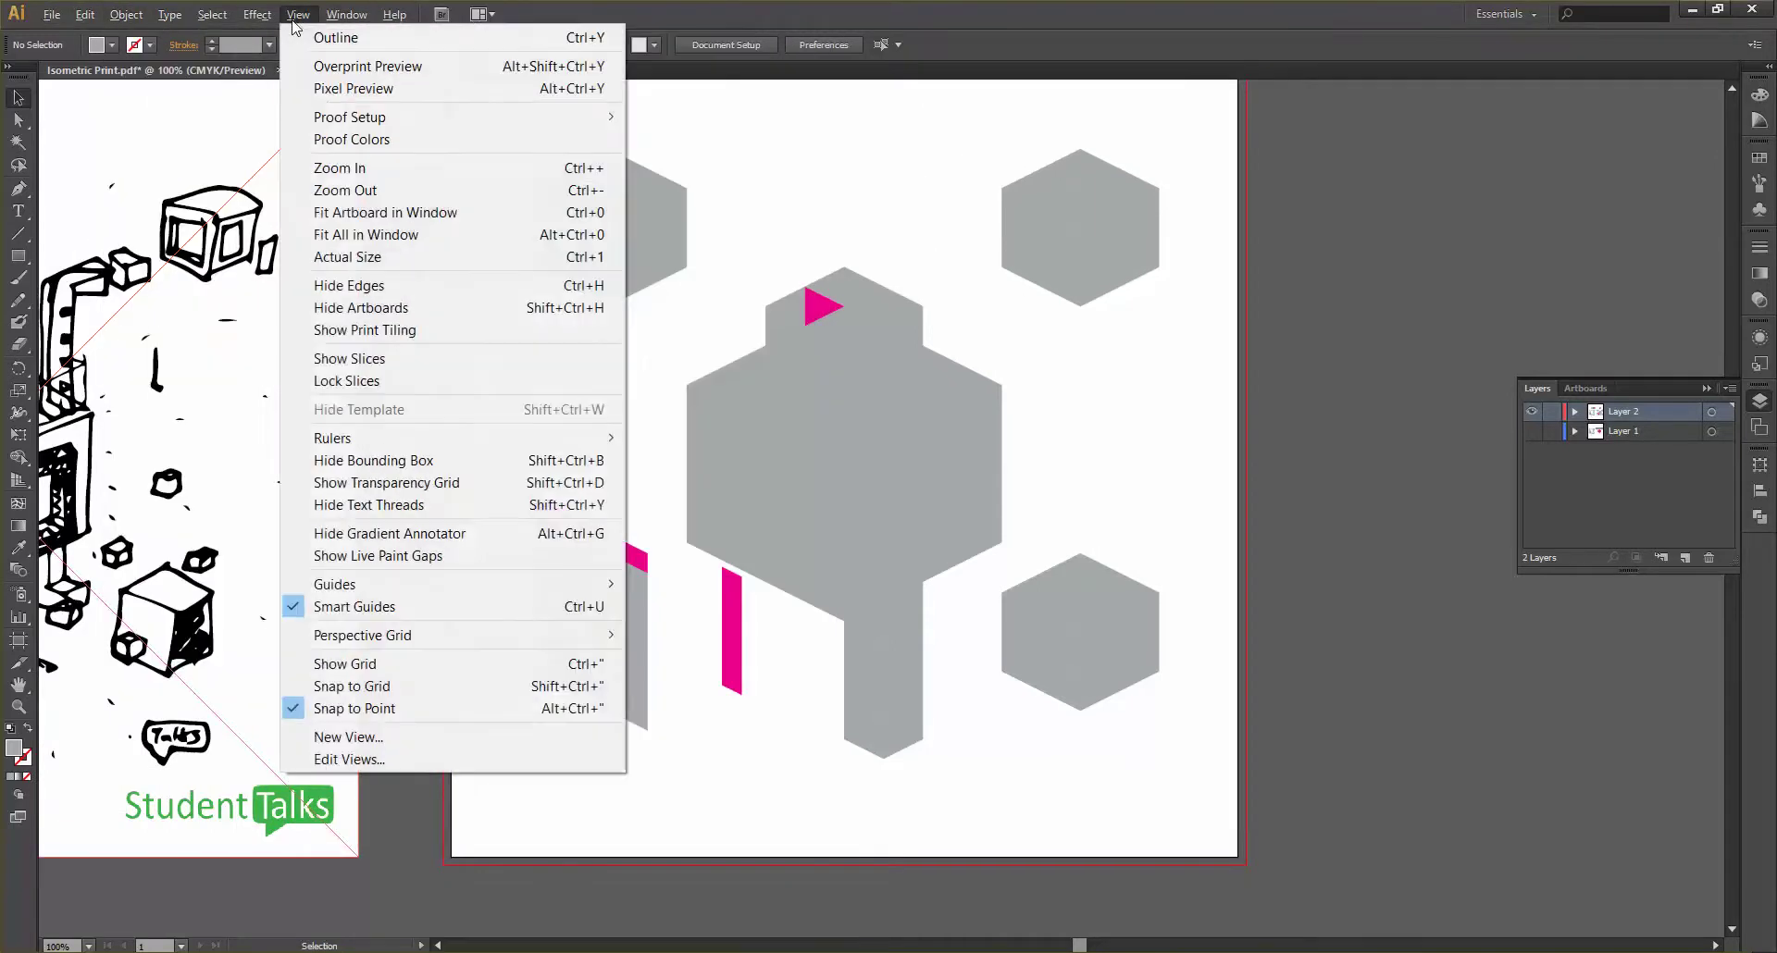
left_click(361, 667)
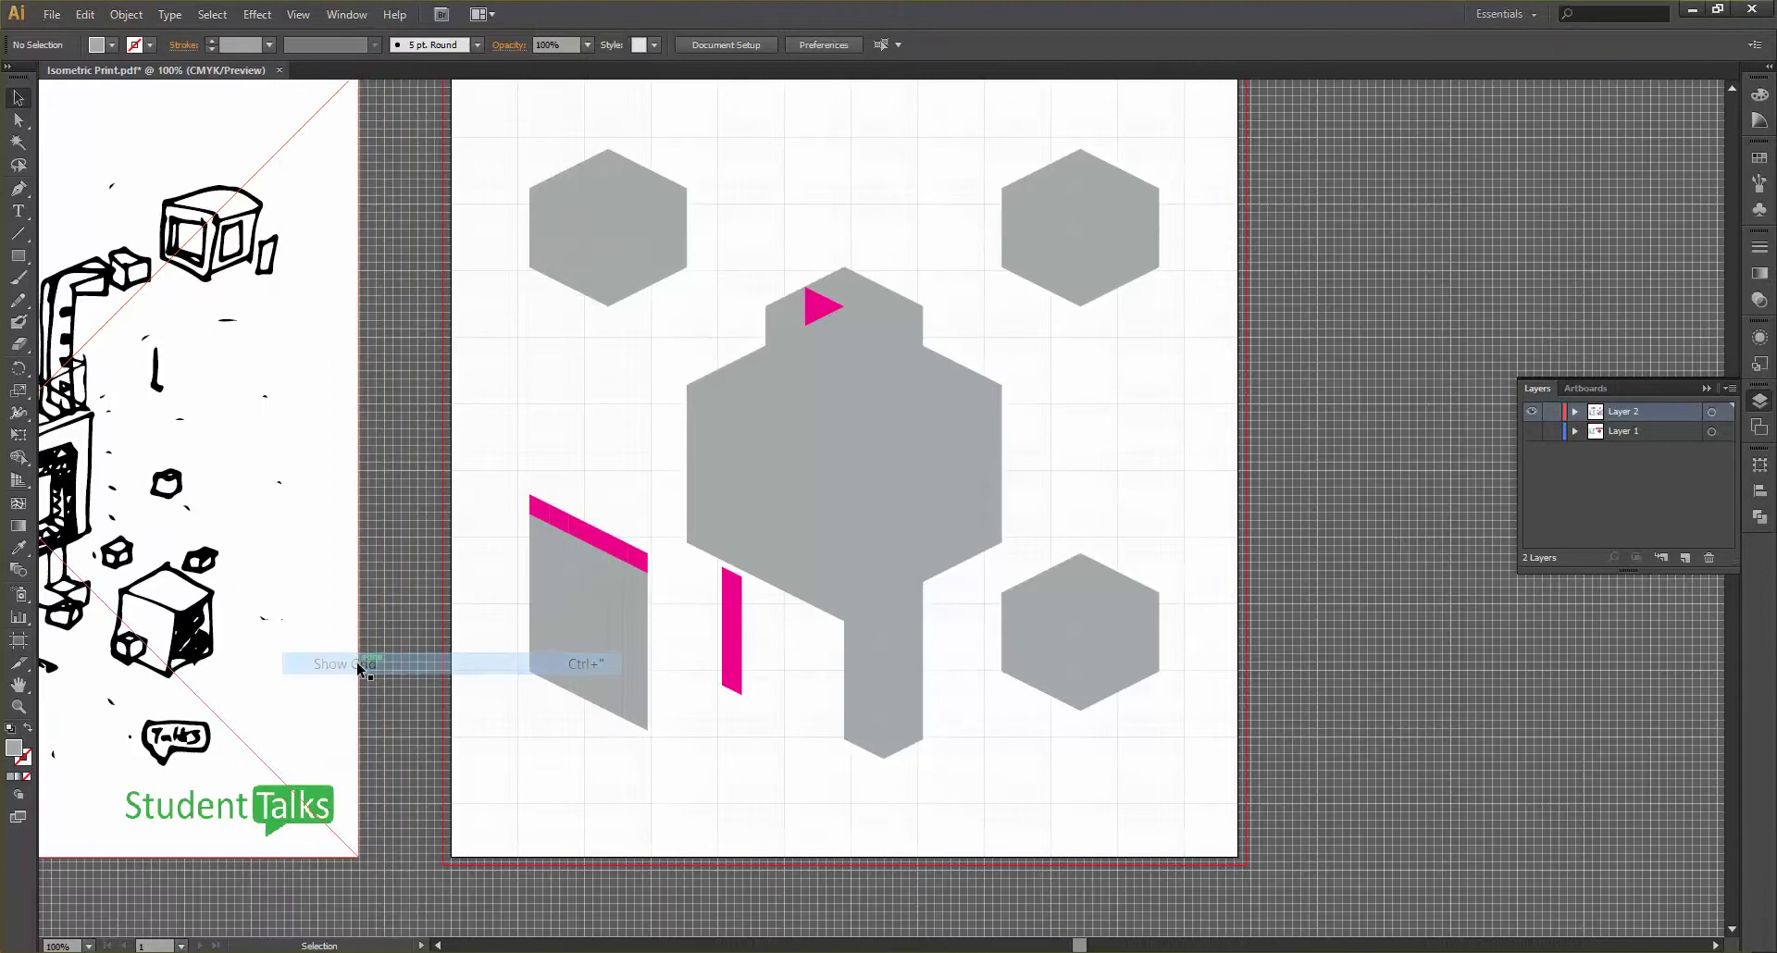
Set the document grid to a gridline every 30 mm with 10 subdivisions
scroll(747, 206, "up", 2)
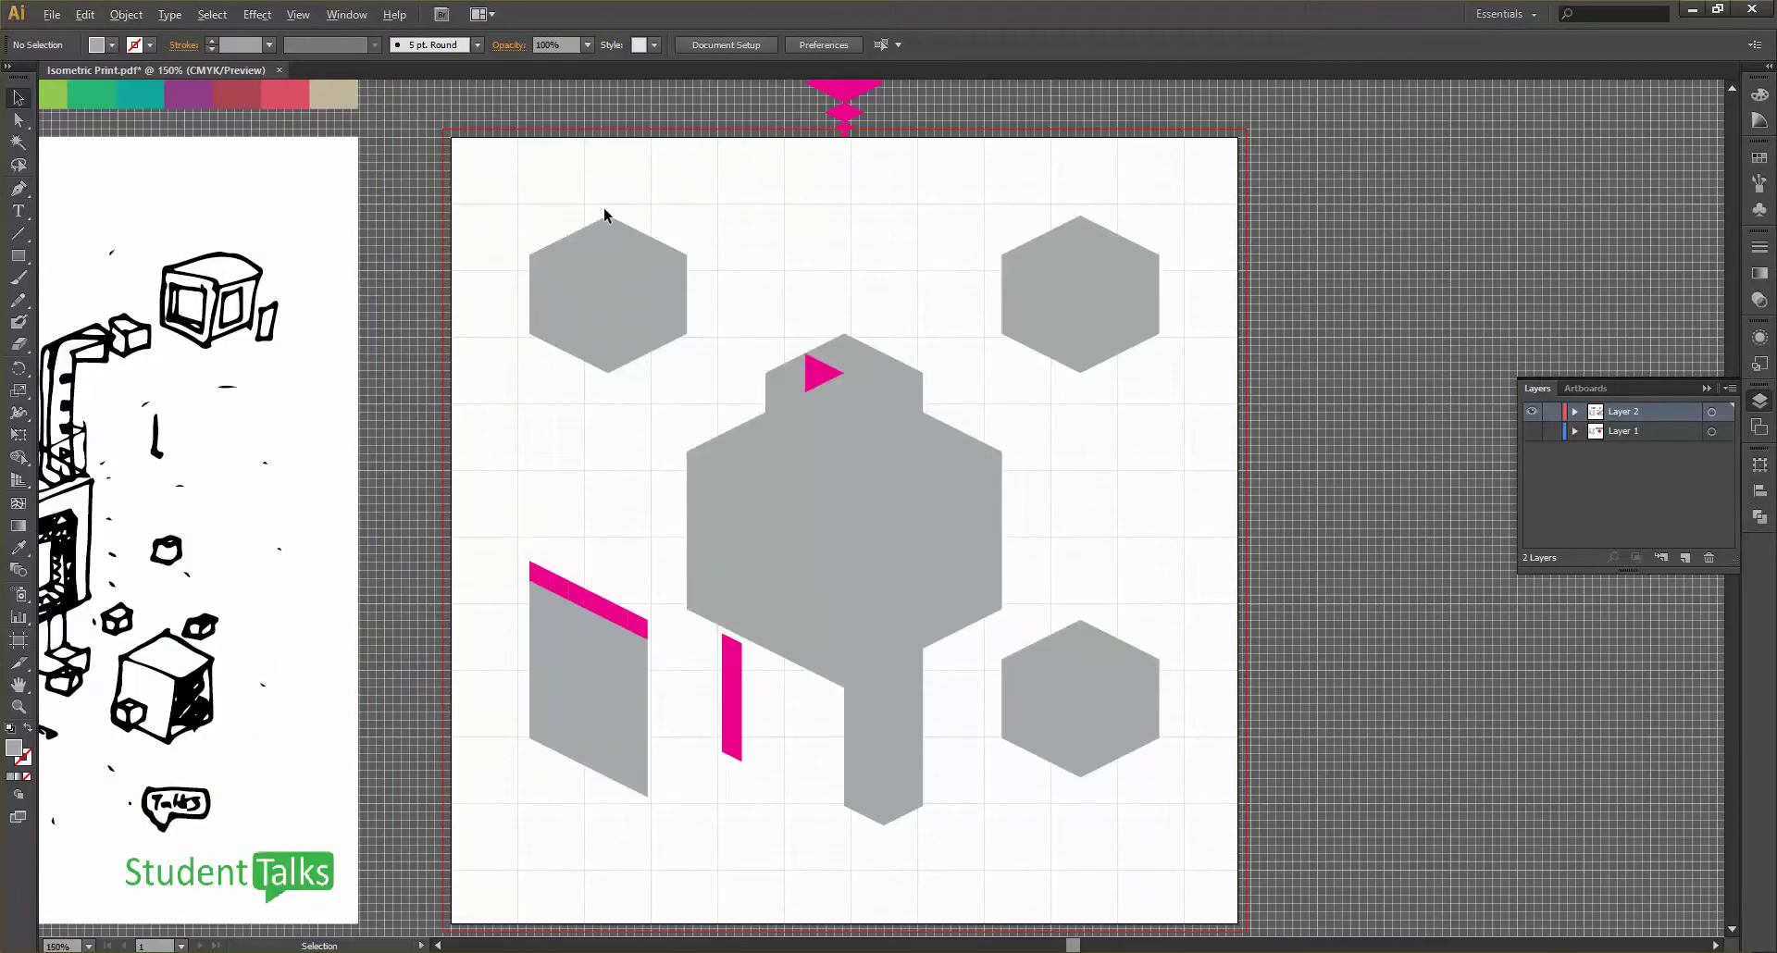
scroll(608, 217, "up", 3)
scroll(407, 153, "up", 1)
scroll(408, 152, "down", 1)
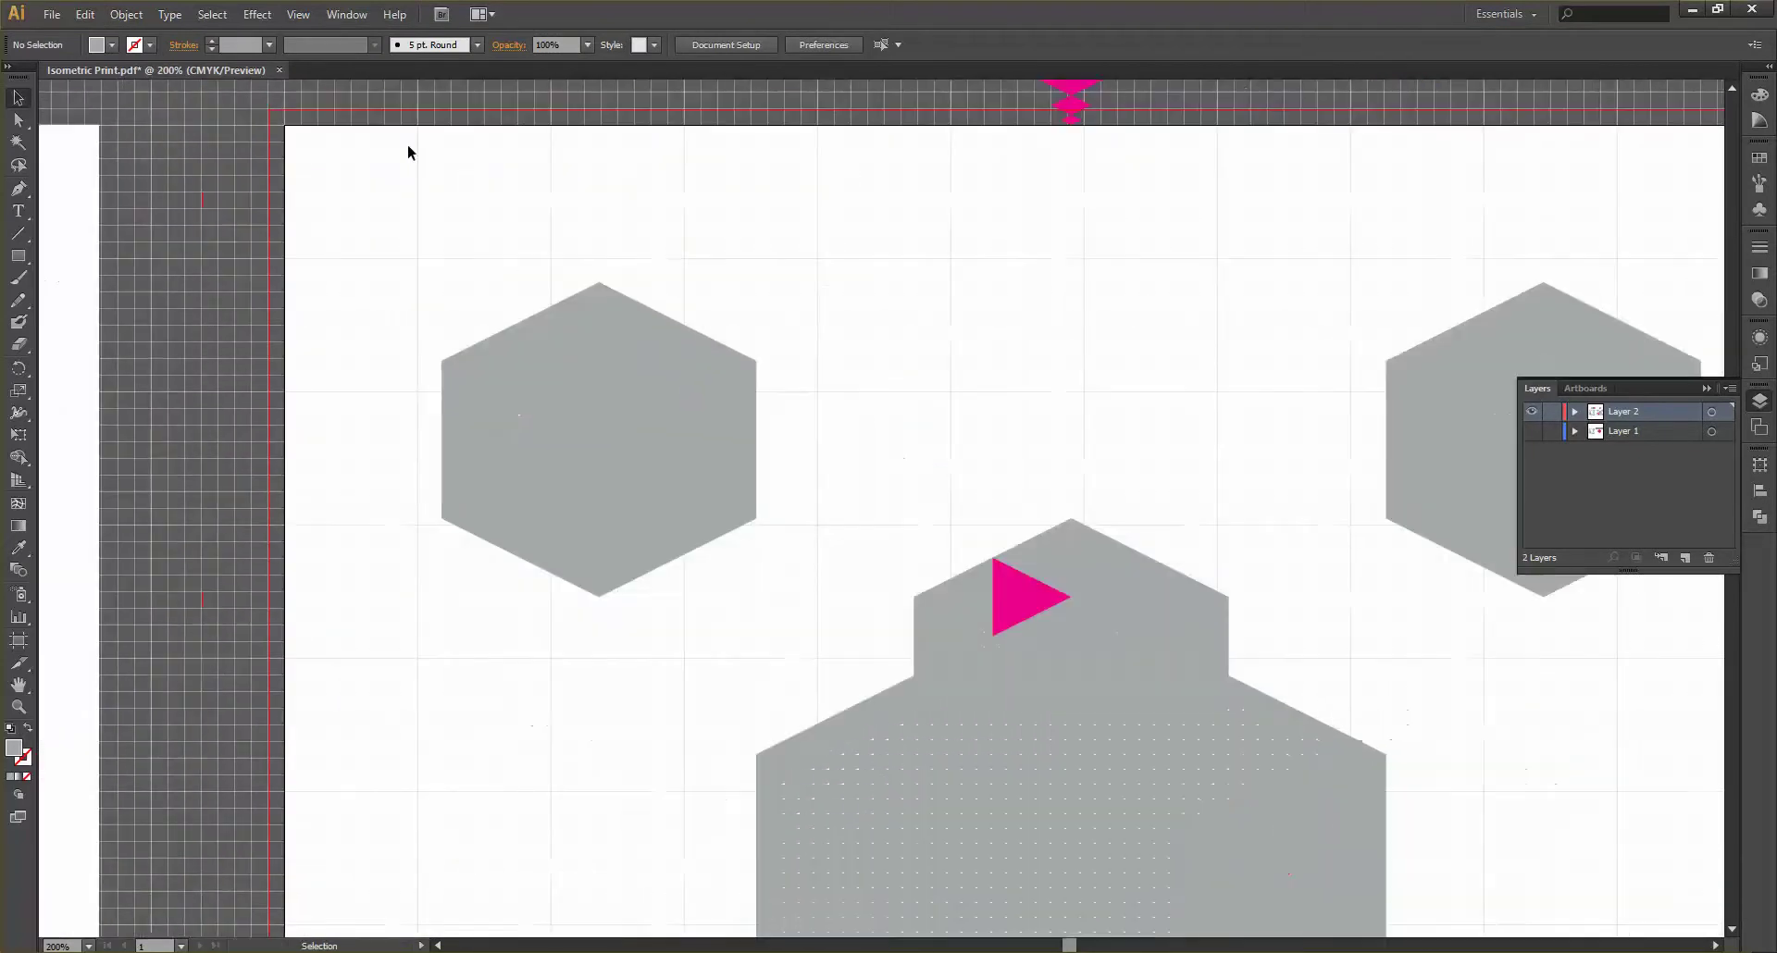
scroll(1179, 115, "right", 4)
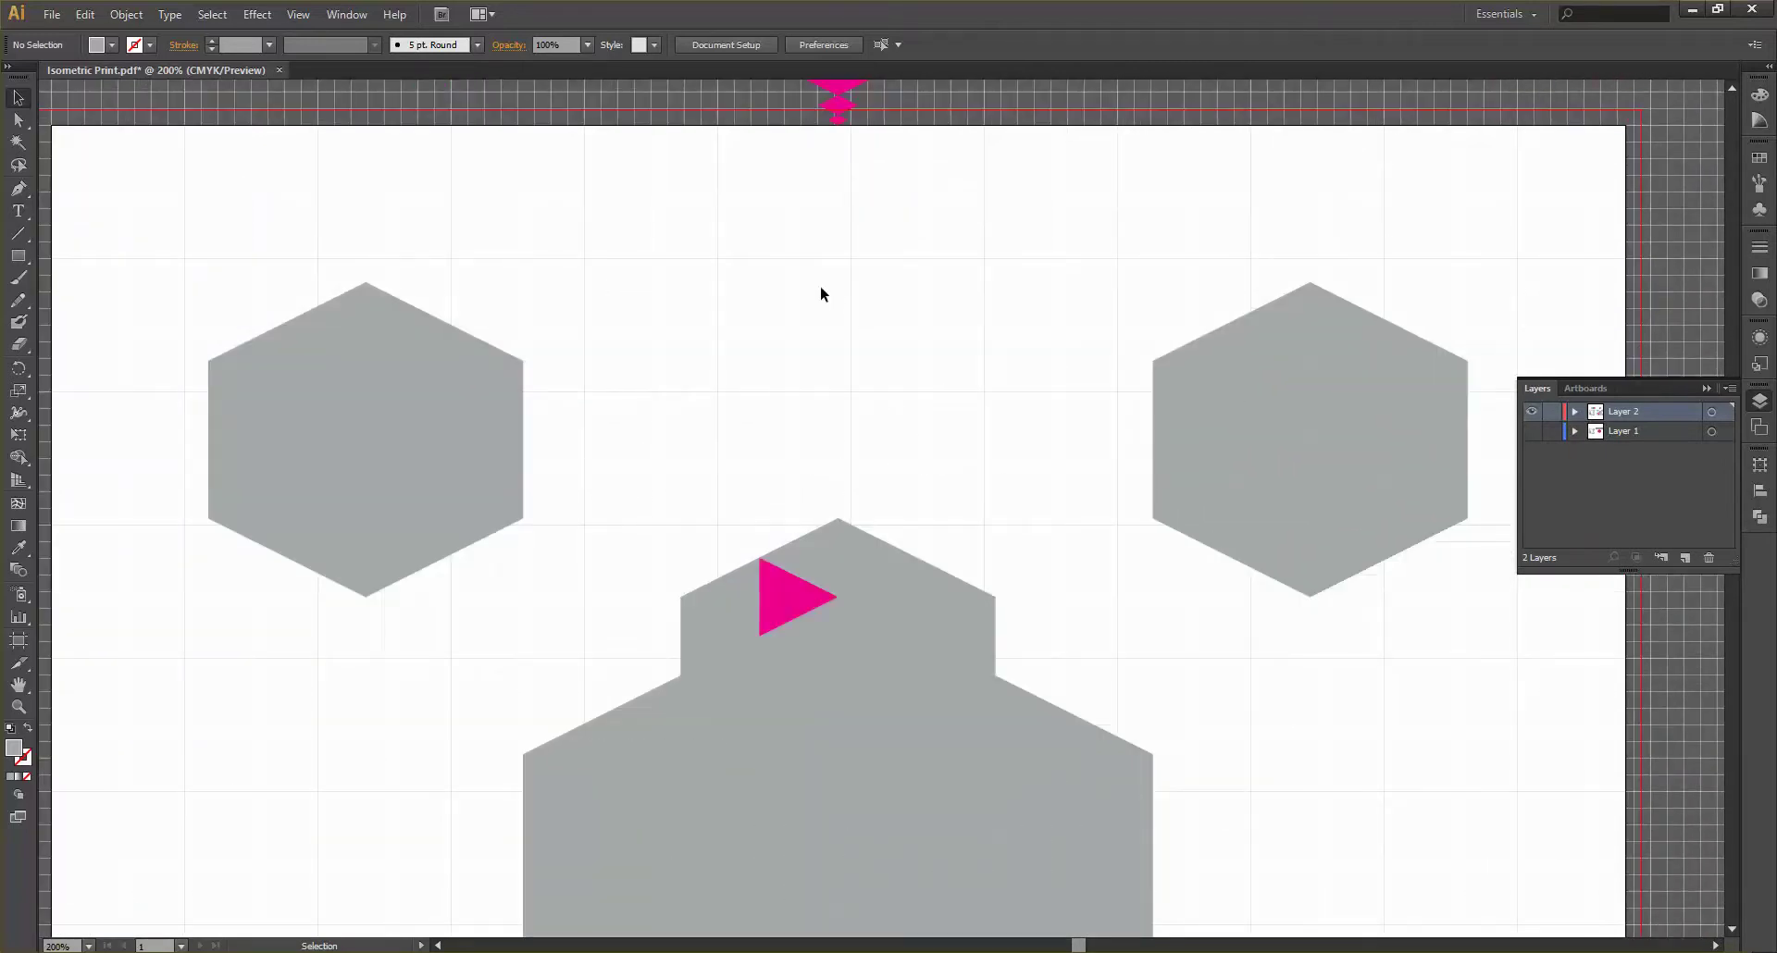
scroll(819, 290, "down", 1)
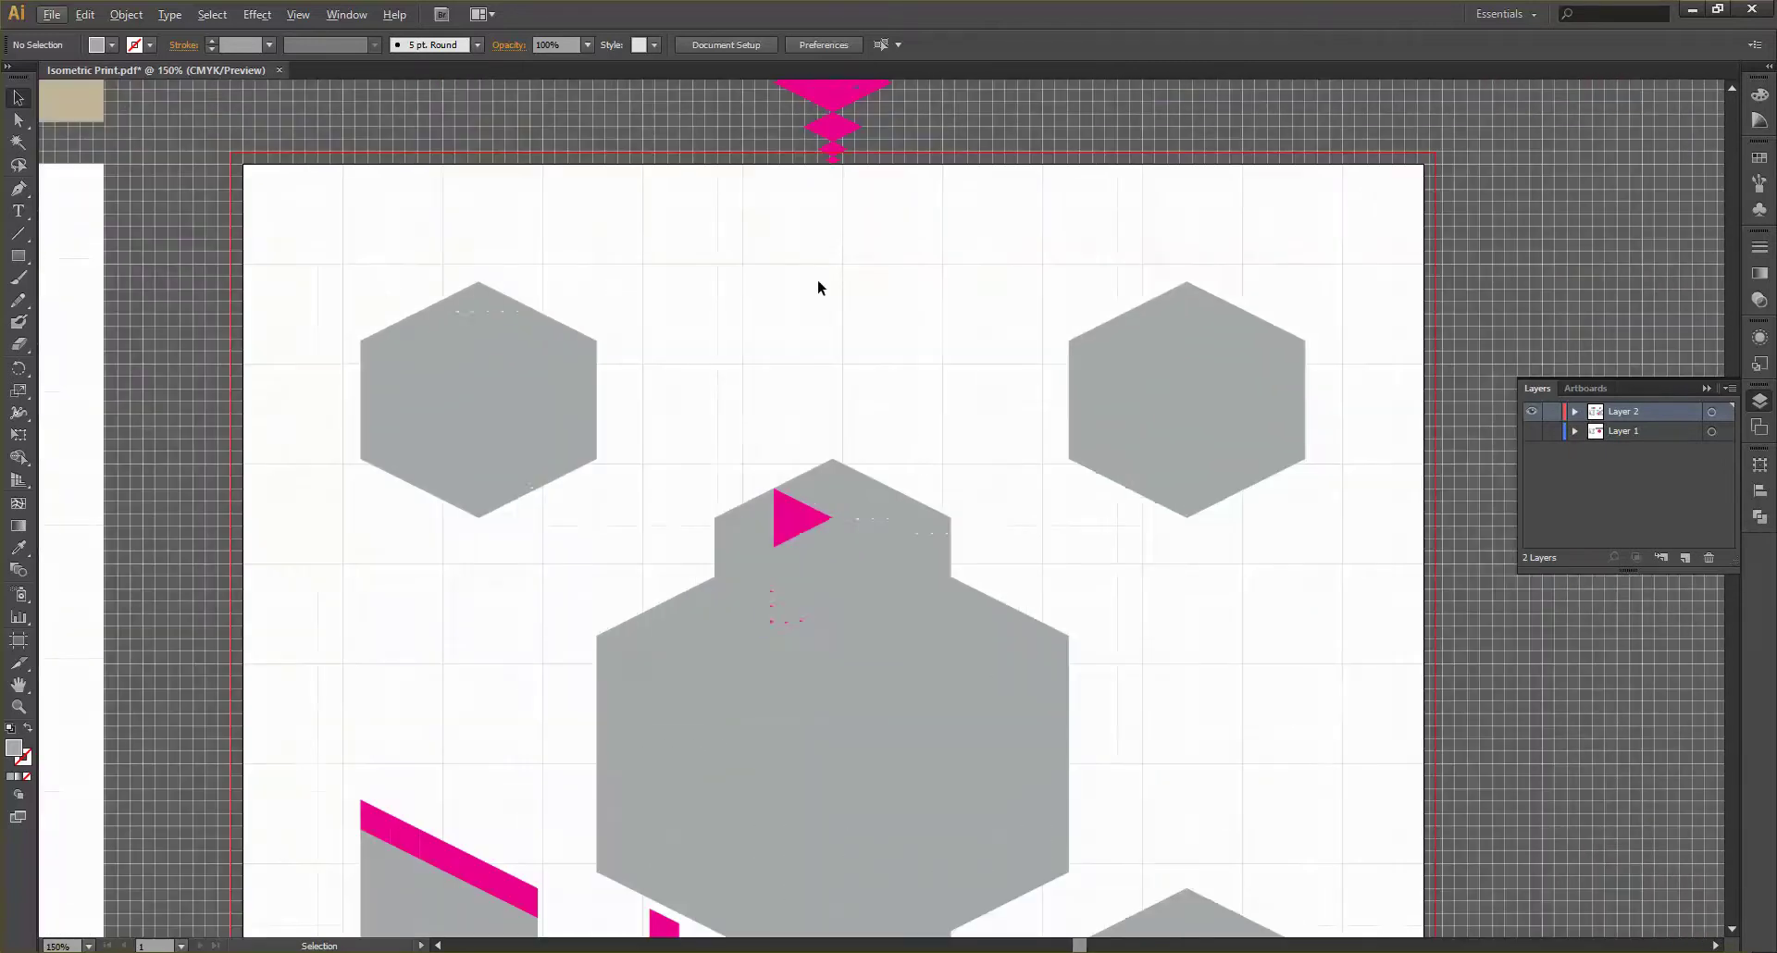
scroll(1249, 229, "up", 2)
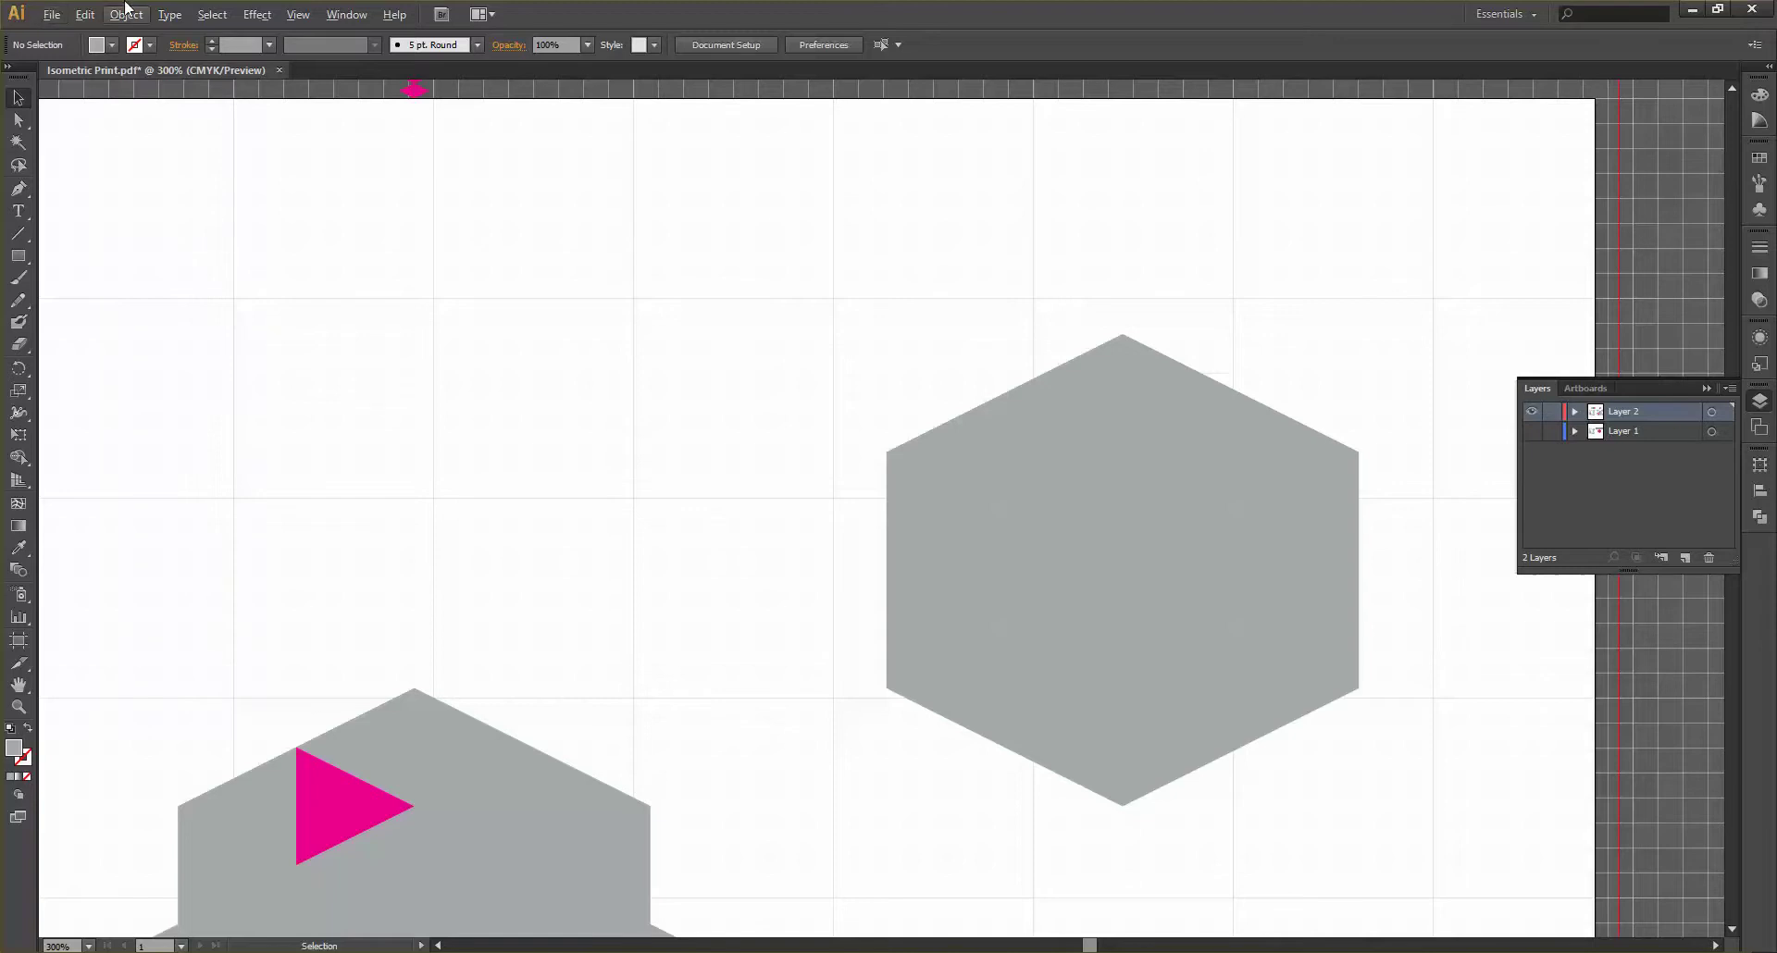
left_click(54, 15)
mouse_move(84, 14)
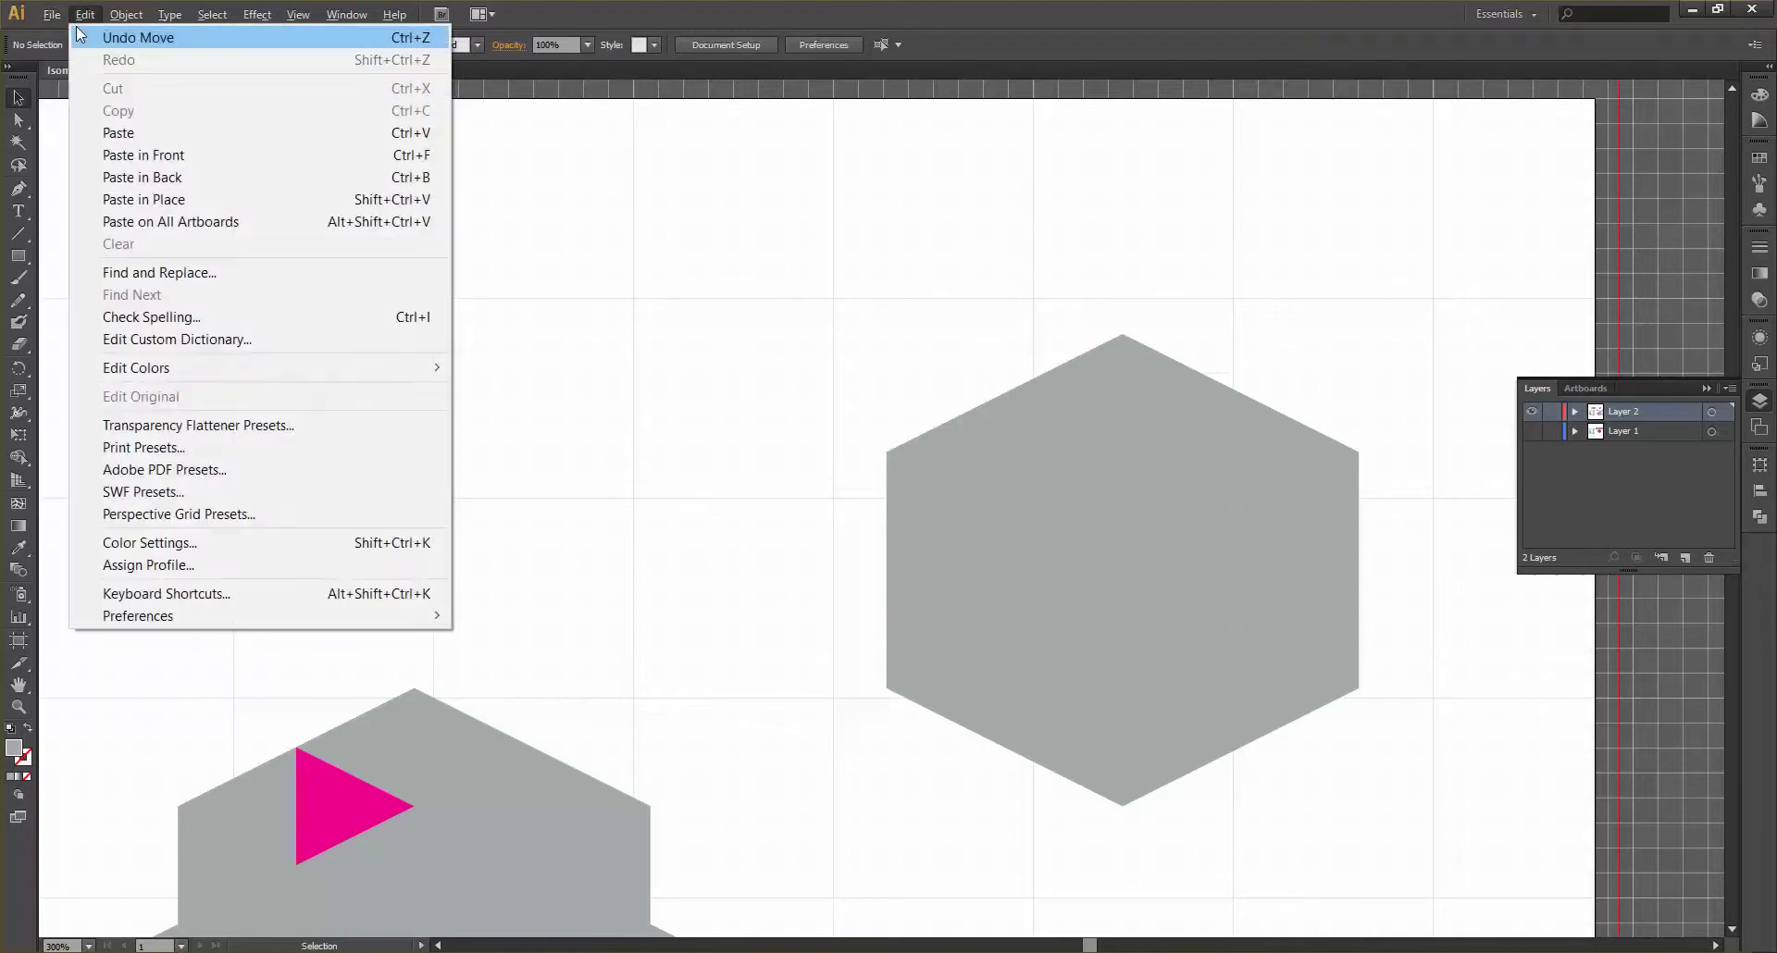
mouse_move(198, 613)
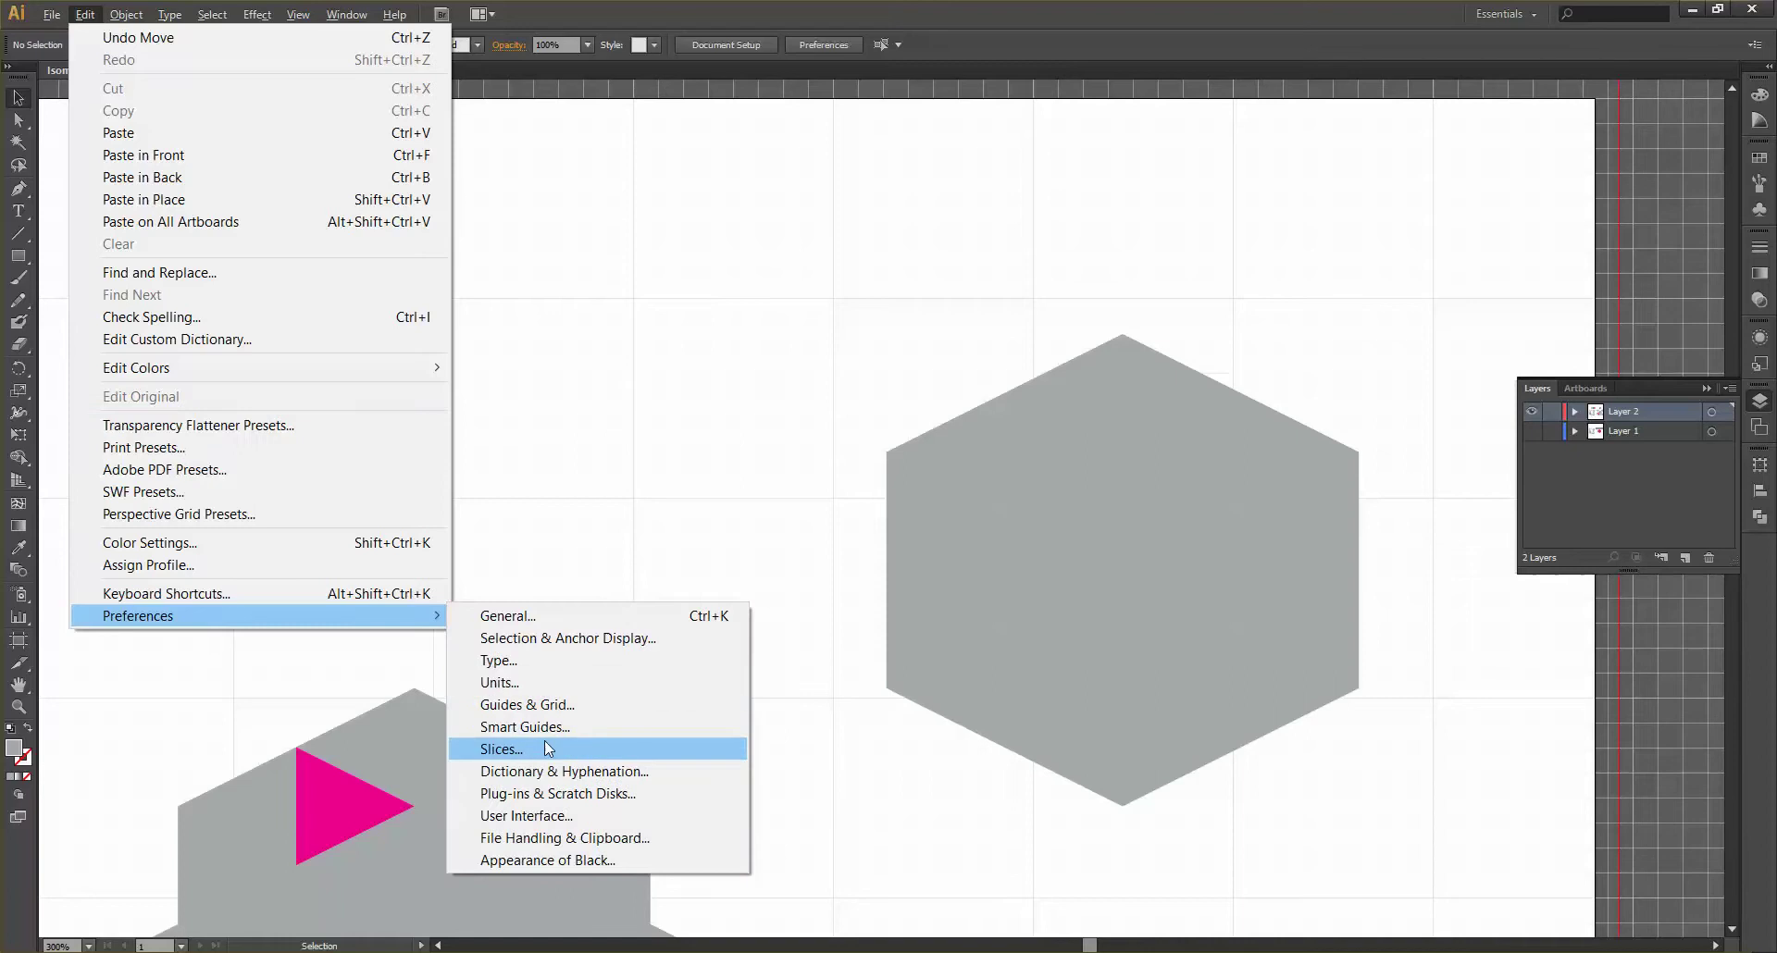
left_click(544, 705)
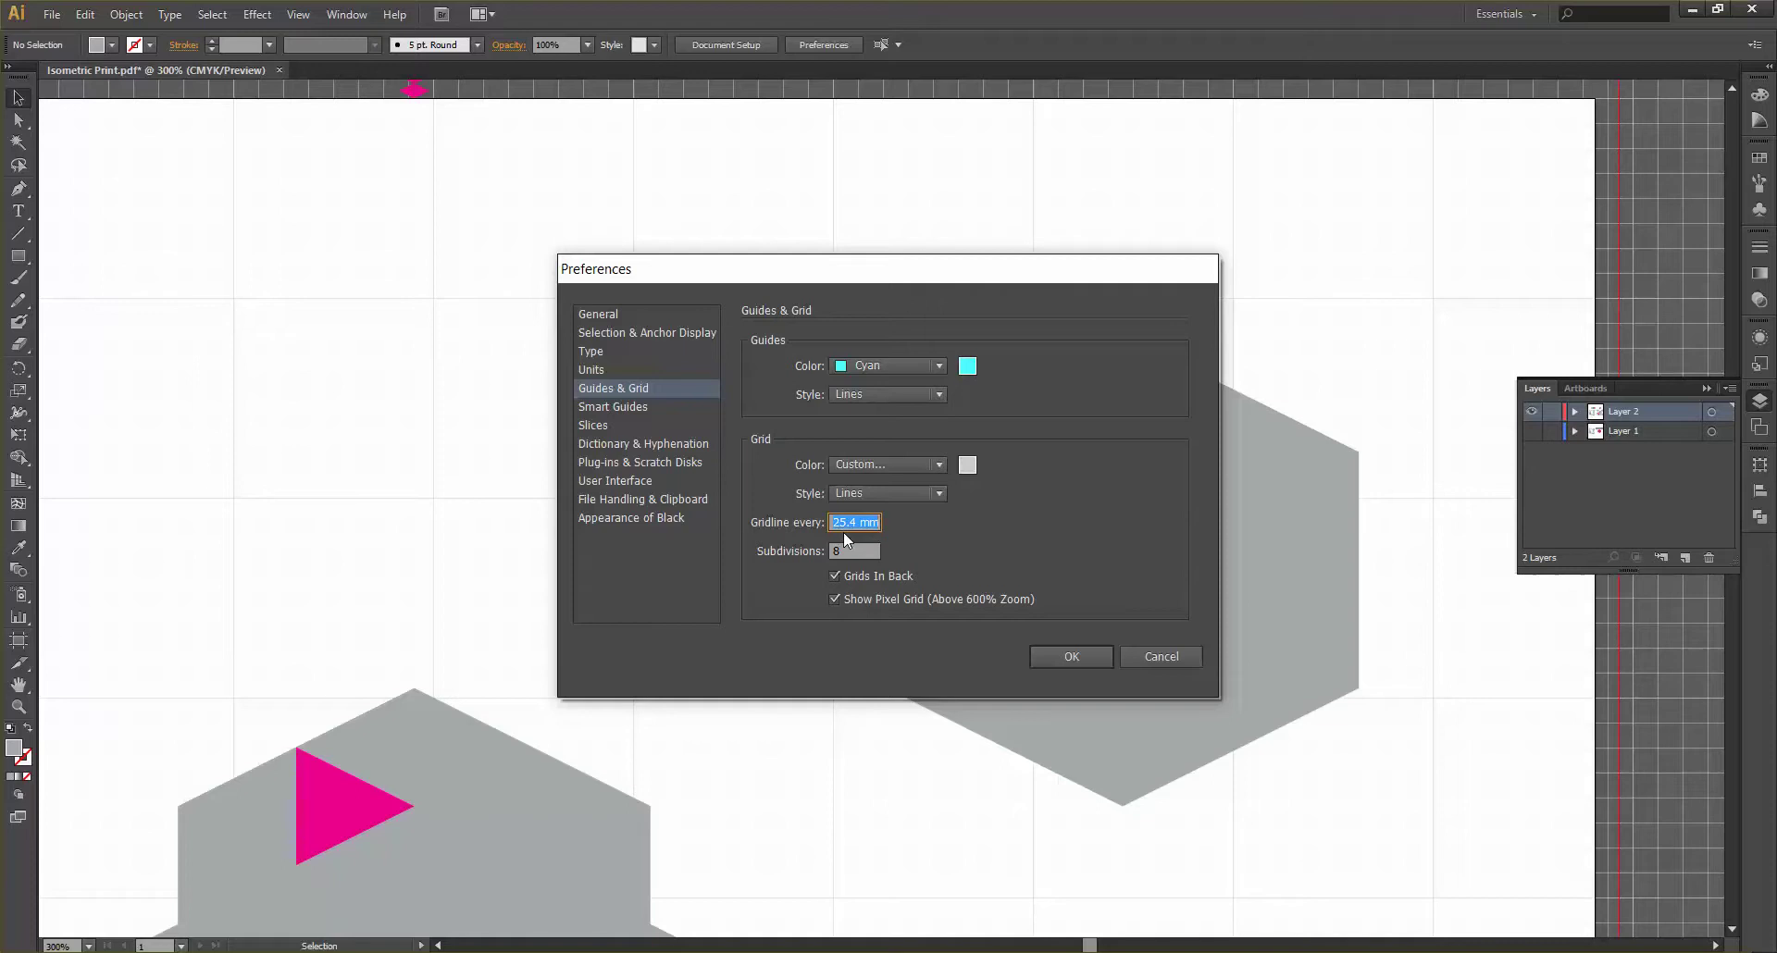
type("30")
key("Tab")
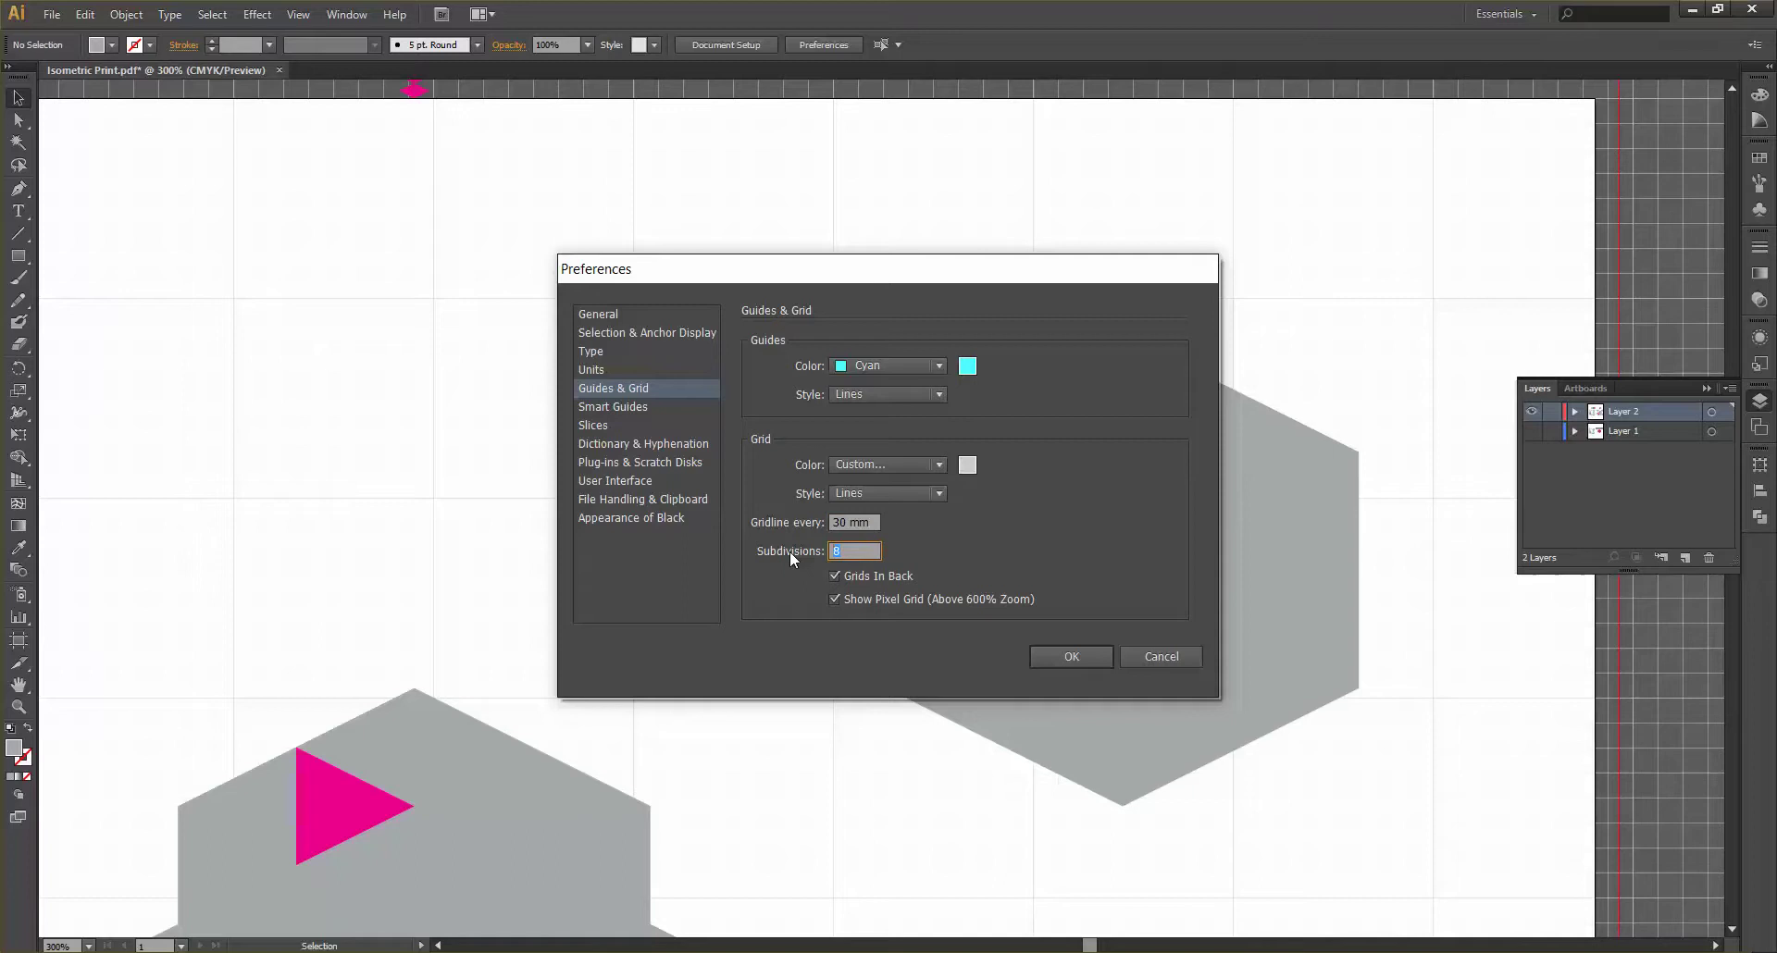
type("10")
left_click(1070, 657)
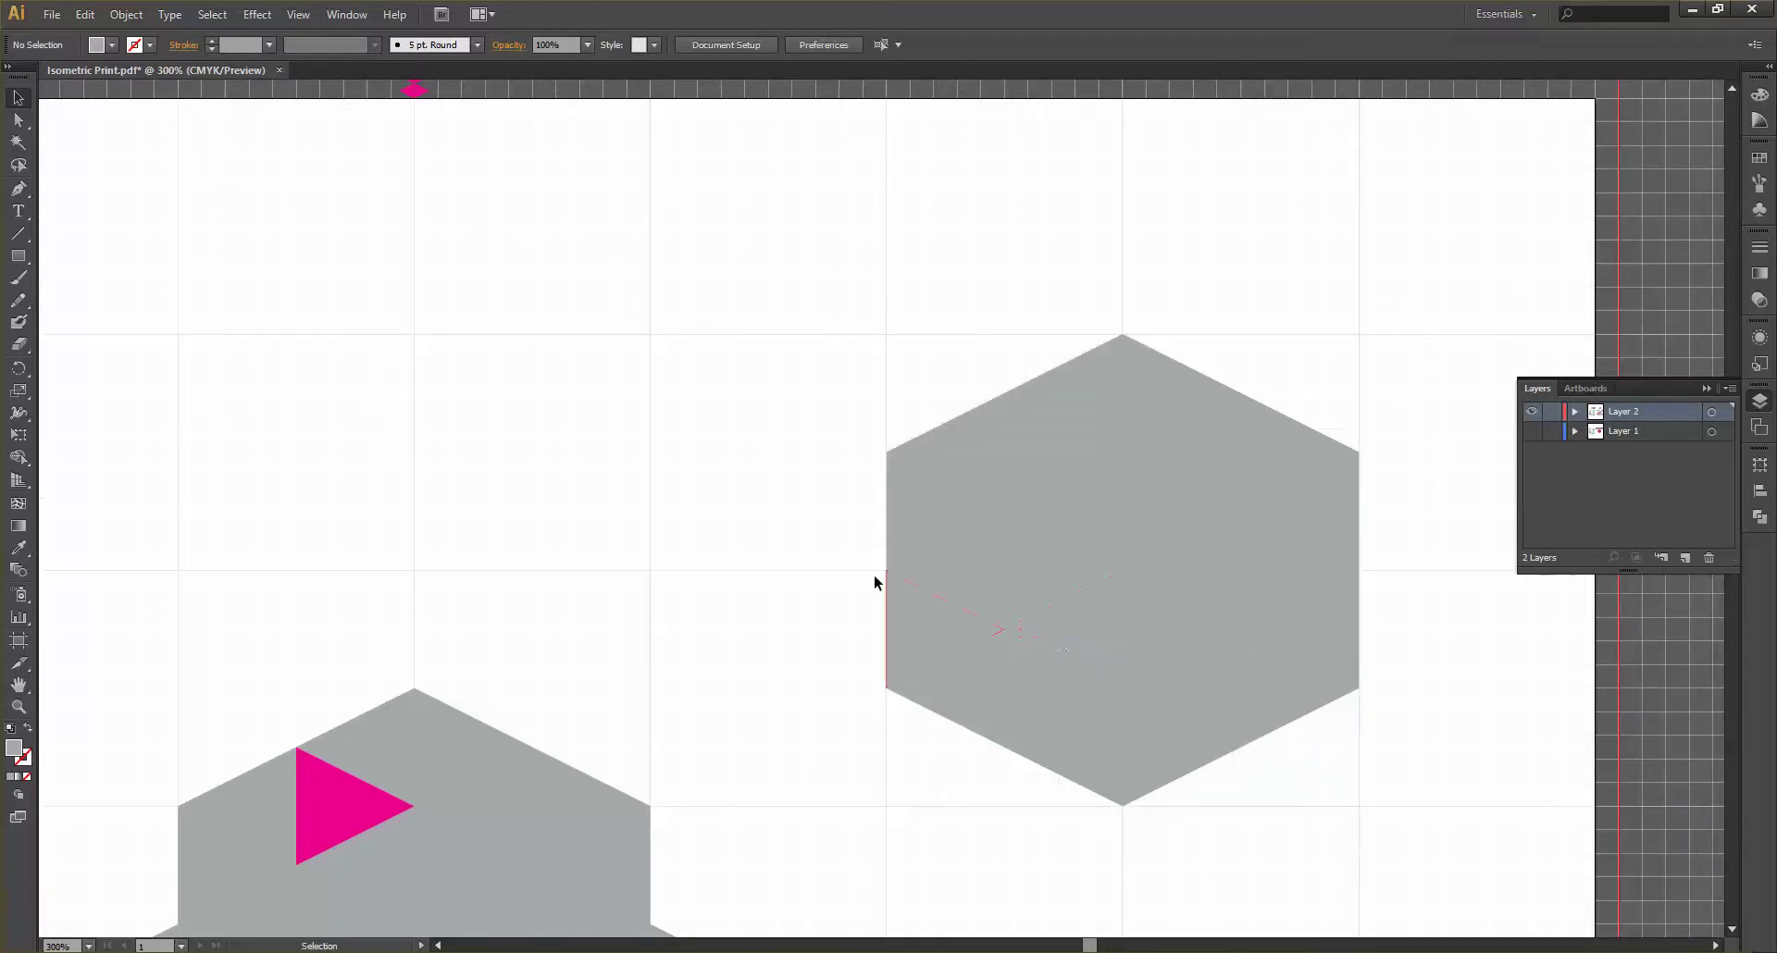
Check the dimensions of the magenta triangle on the upper grey hexagon and of the smallest magenta triangle at the artboard's top edge
key("ctrl+r")
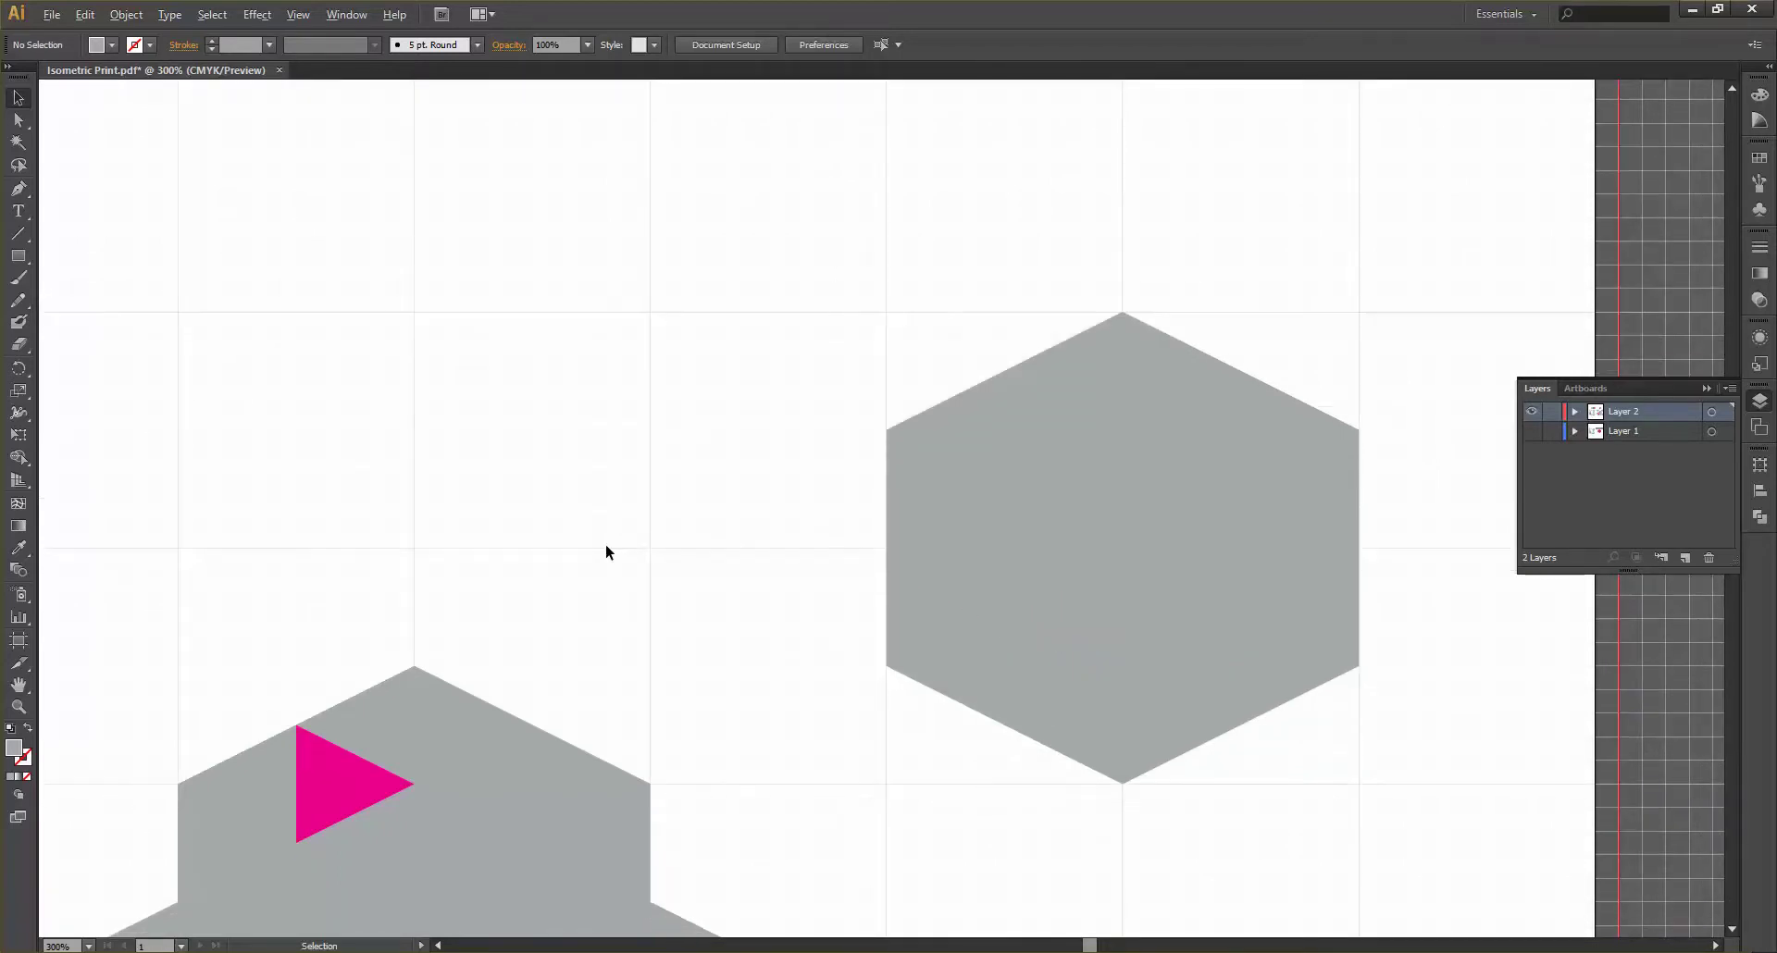
scroll(605, 542, "down", 1)
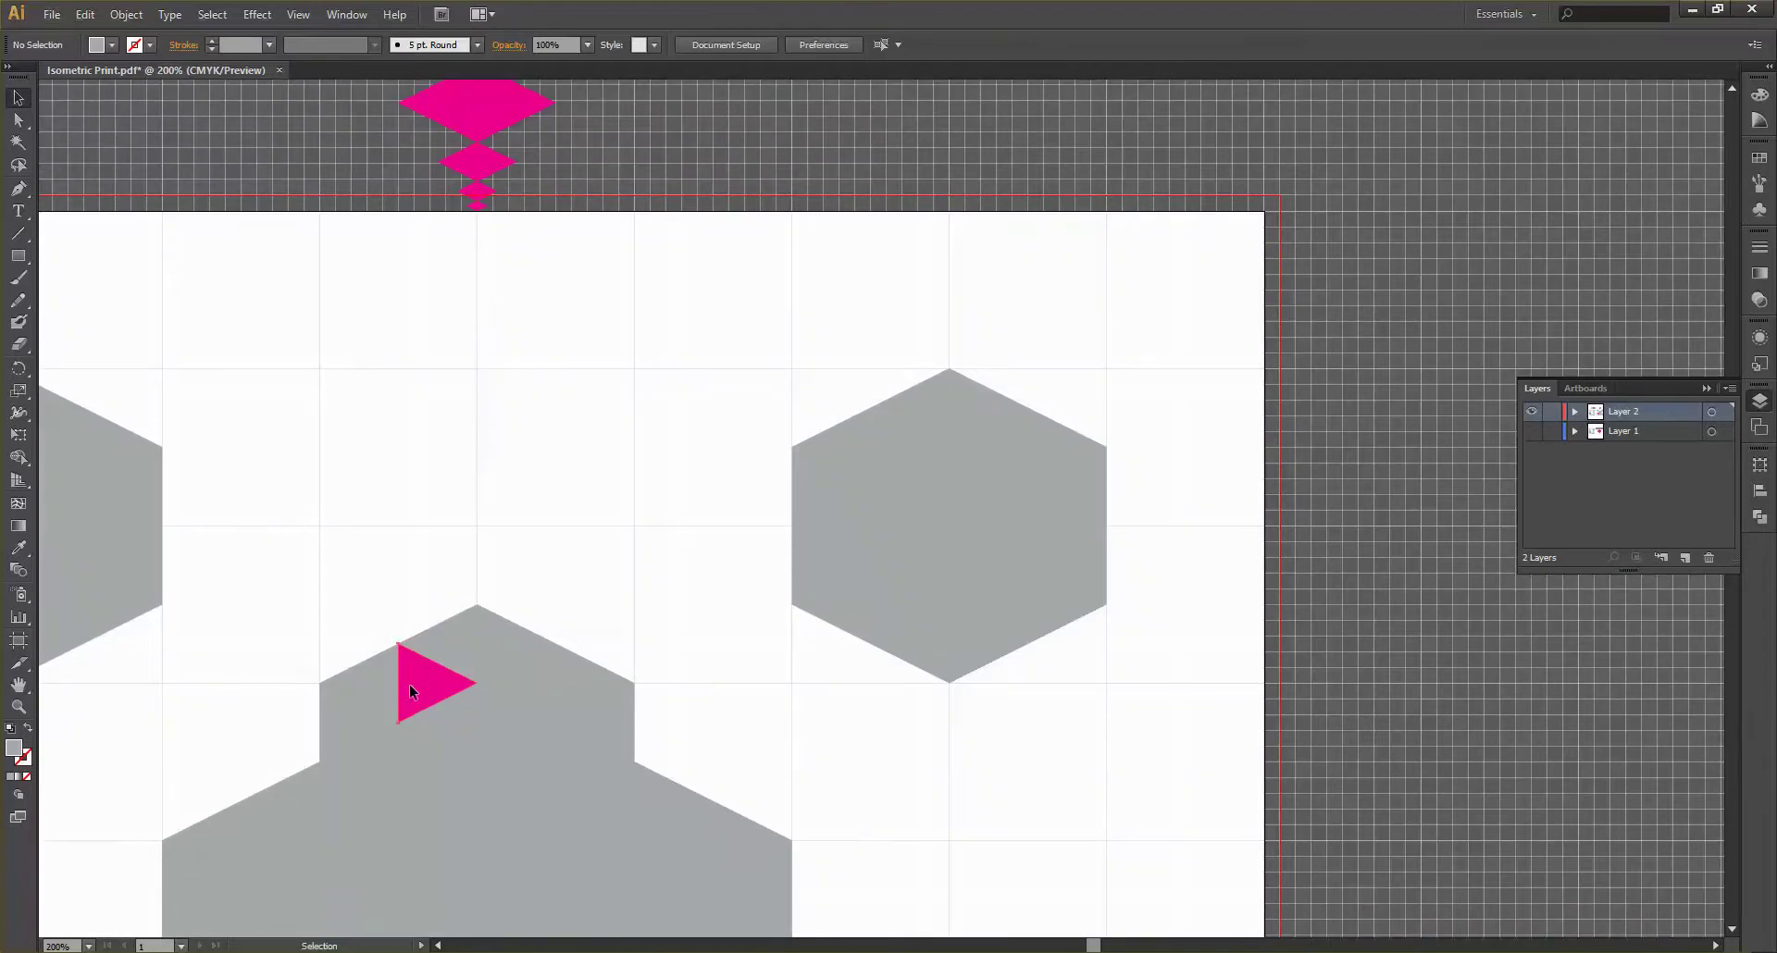
left_click(411, 691)
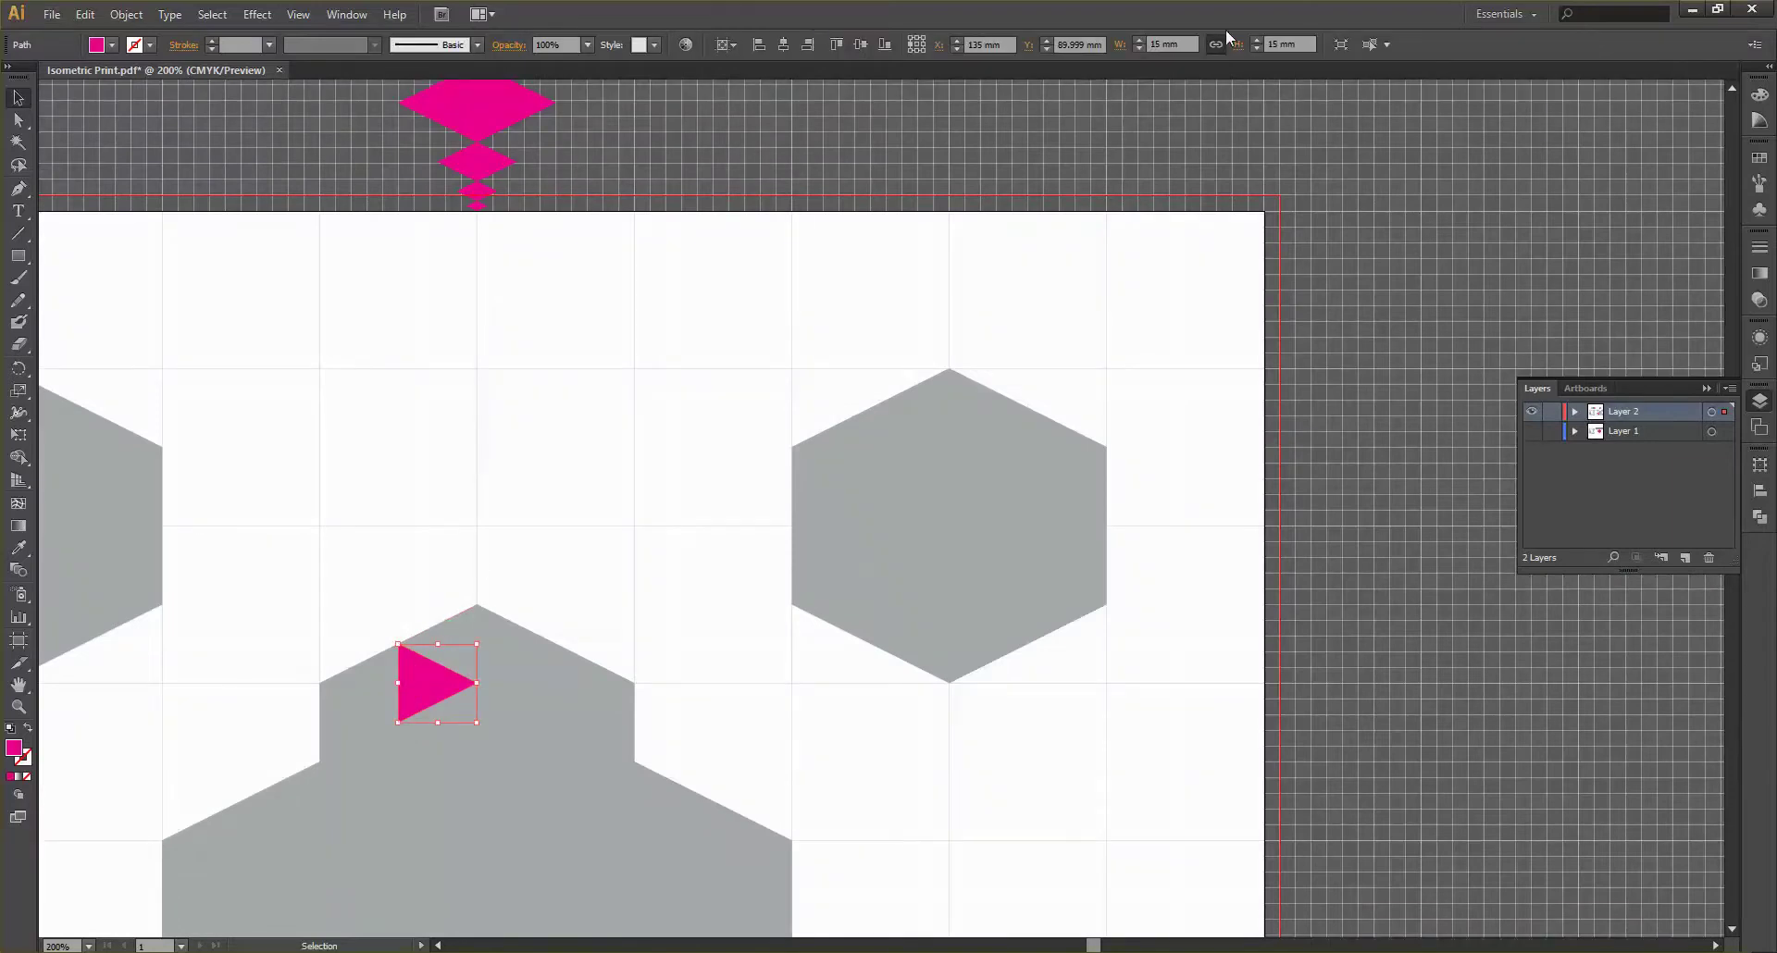
left_click(485, 172)
left_click_drag(485, 171, 482, 215)
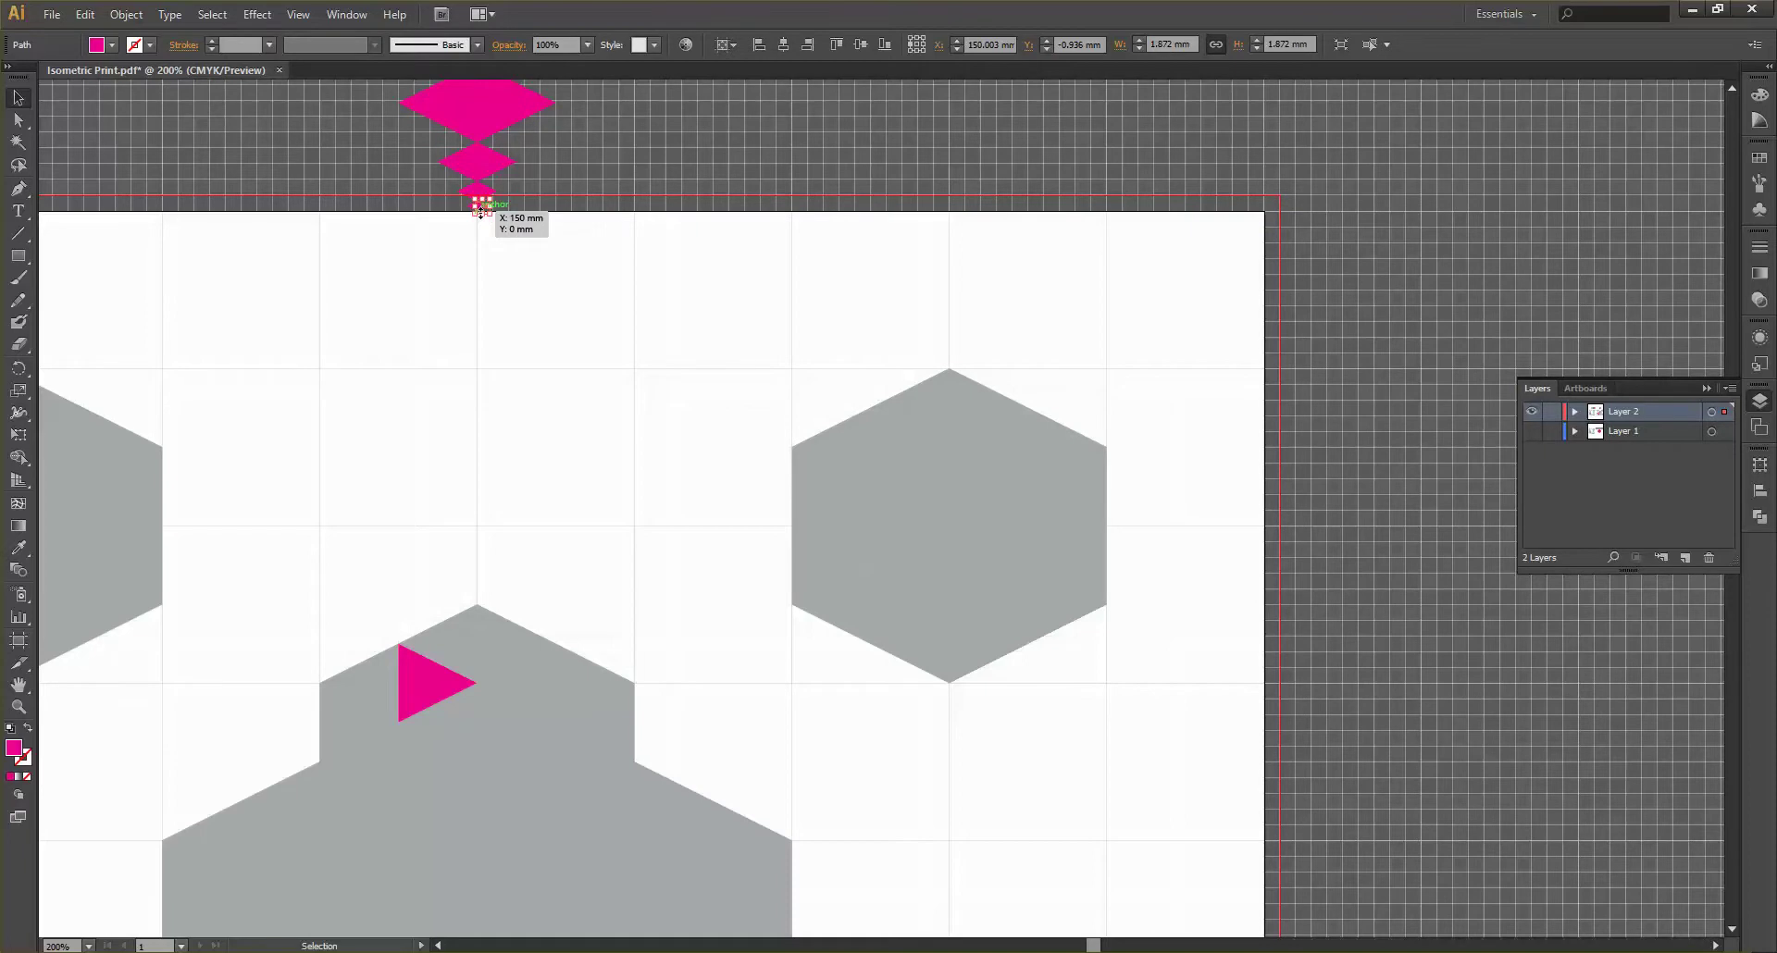
left_click(497, 280)
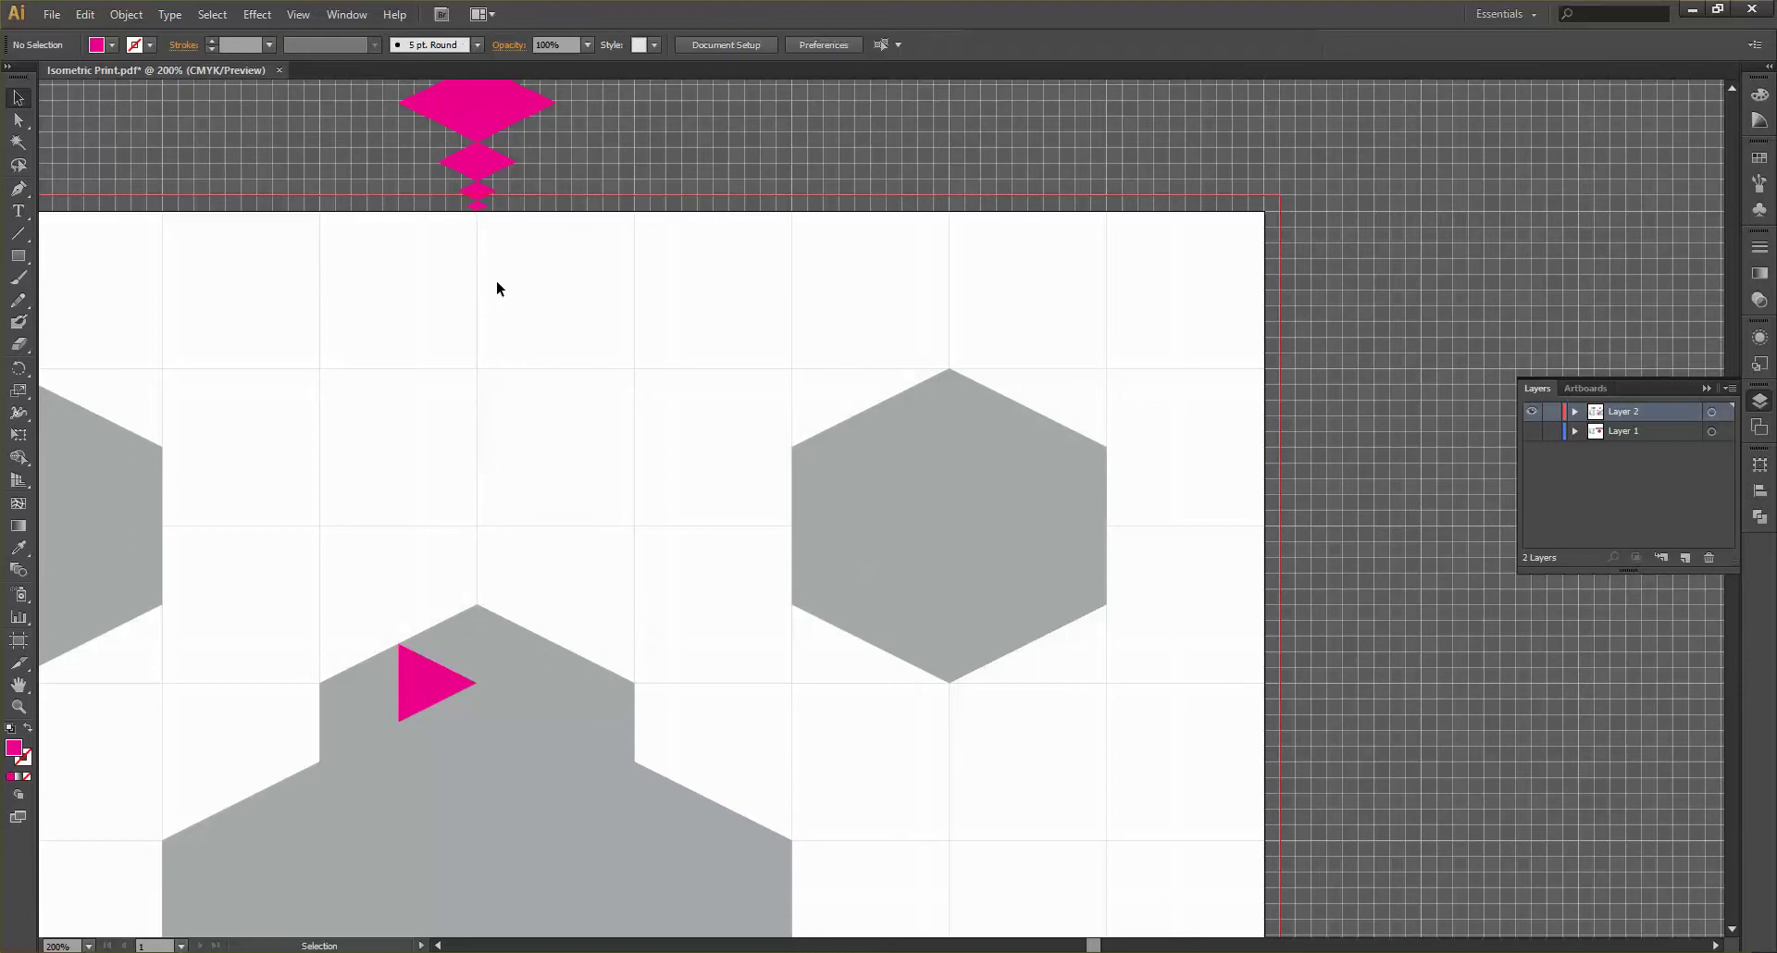
Hide the document grid
scroll(413, 428, "down", 1)
key("ctrl+minus")
key("ctrl+minus")
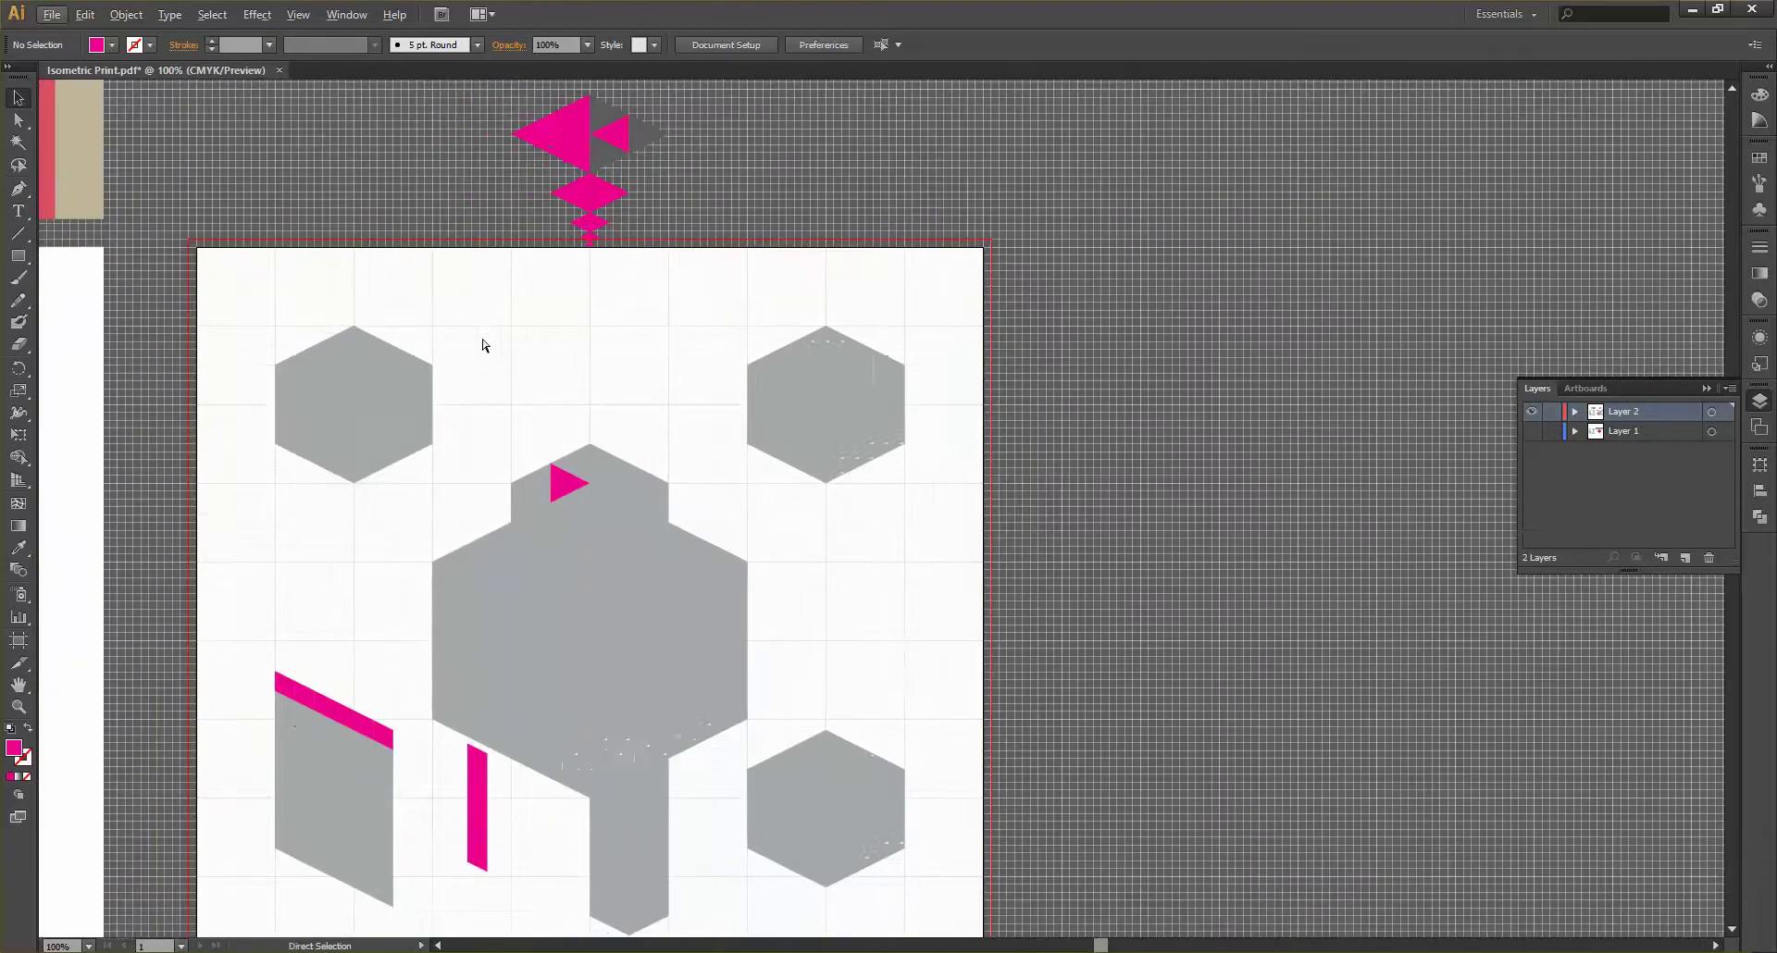
scroll(482, 346, "down", 1)
scroll(481, 346, "left", 3)
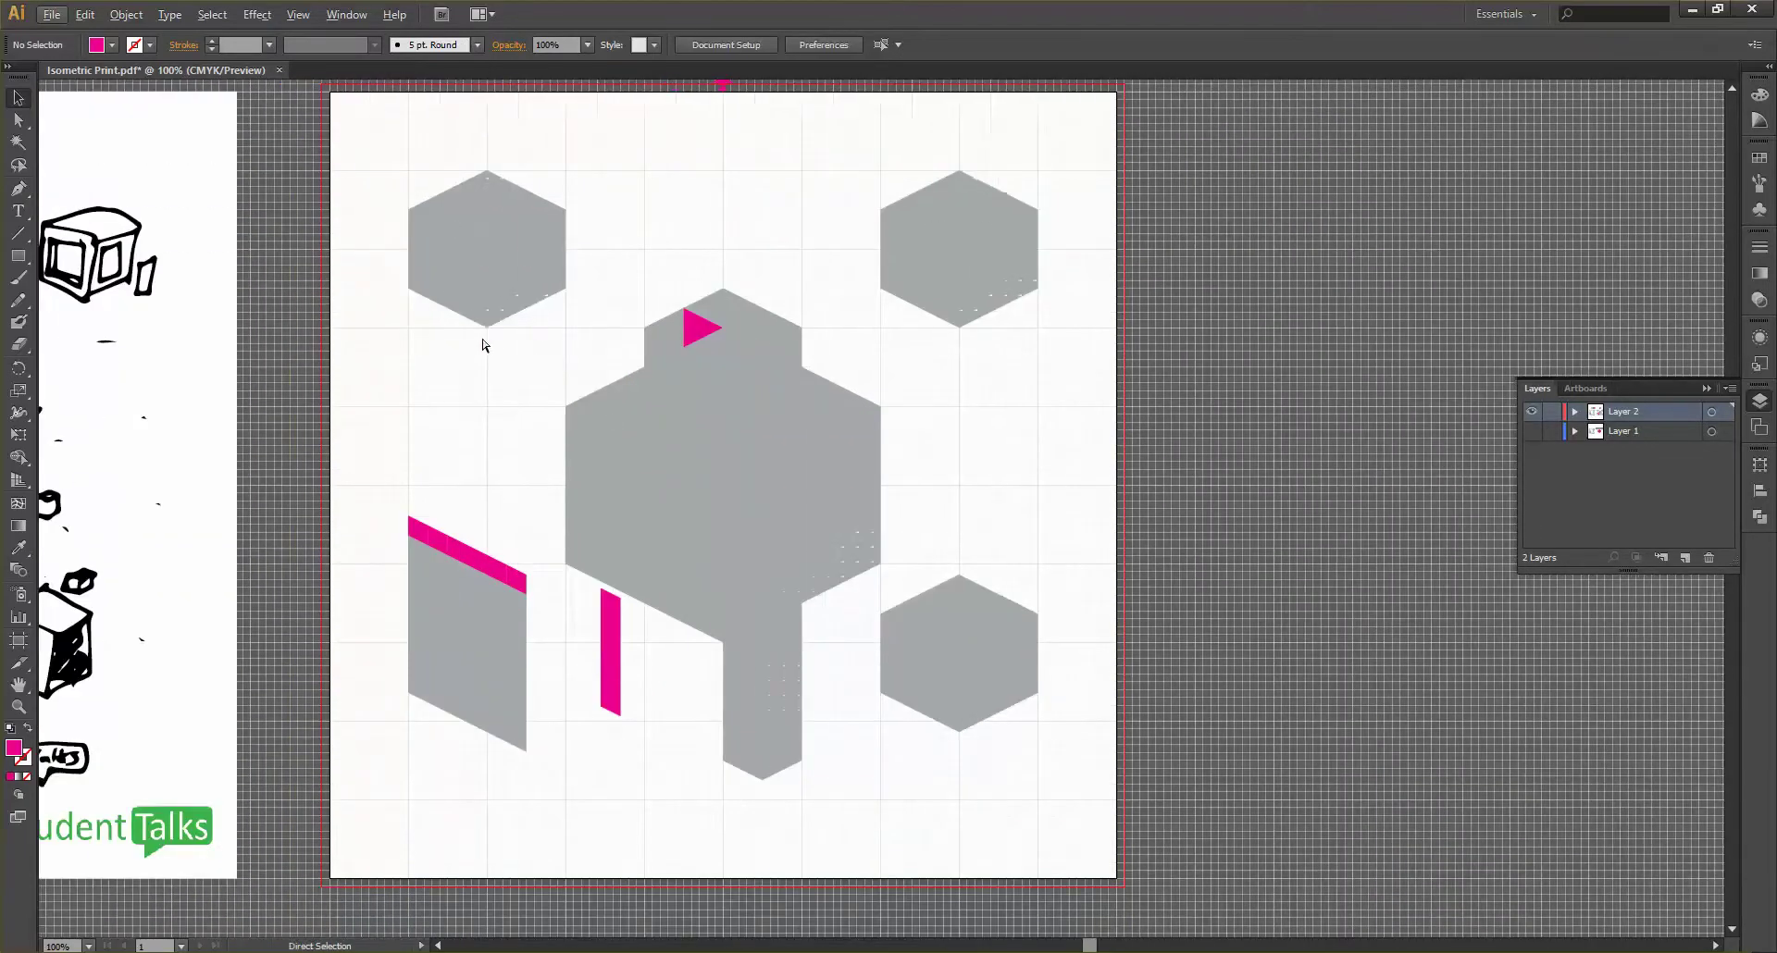
left_click(296, 14)
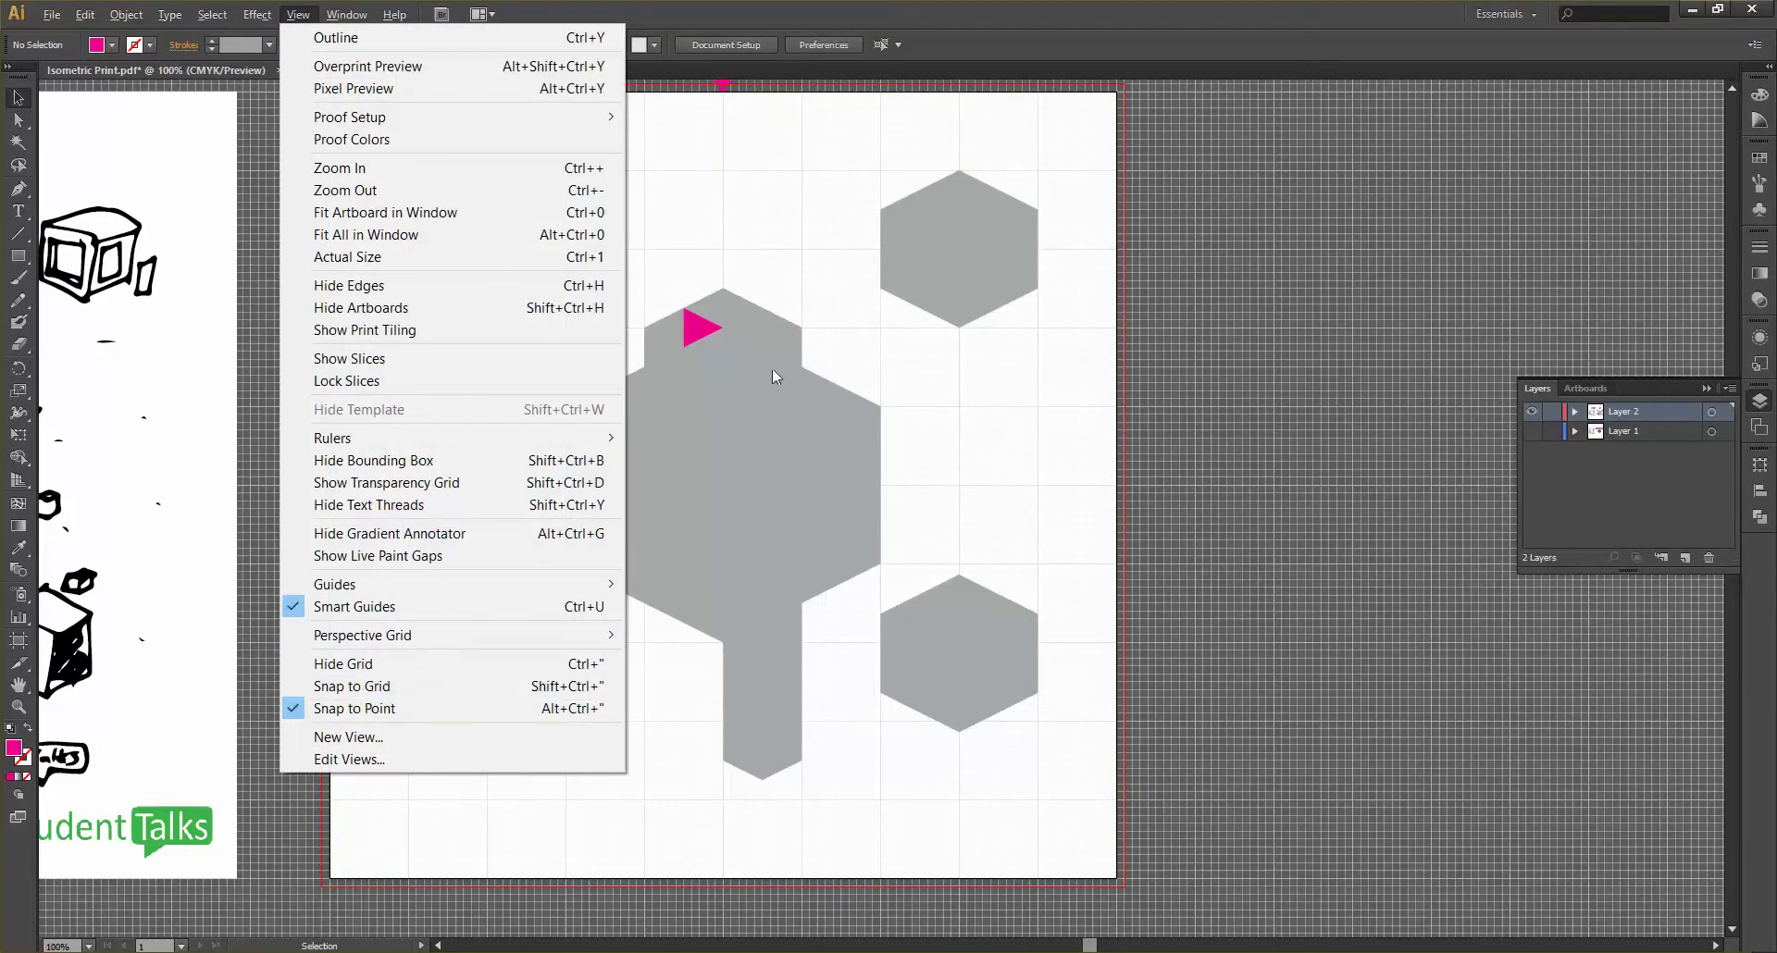
left_click(361, 665)
Copy the magenta bar's two lowest triangles, a 7.5 by 11.25 mm parallelogram, onto the upper grey hexagon below and left of its magenta triangle
scroll(526, 375, "up", 3)
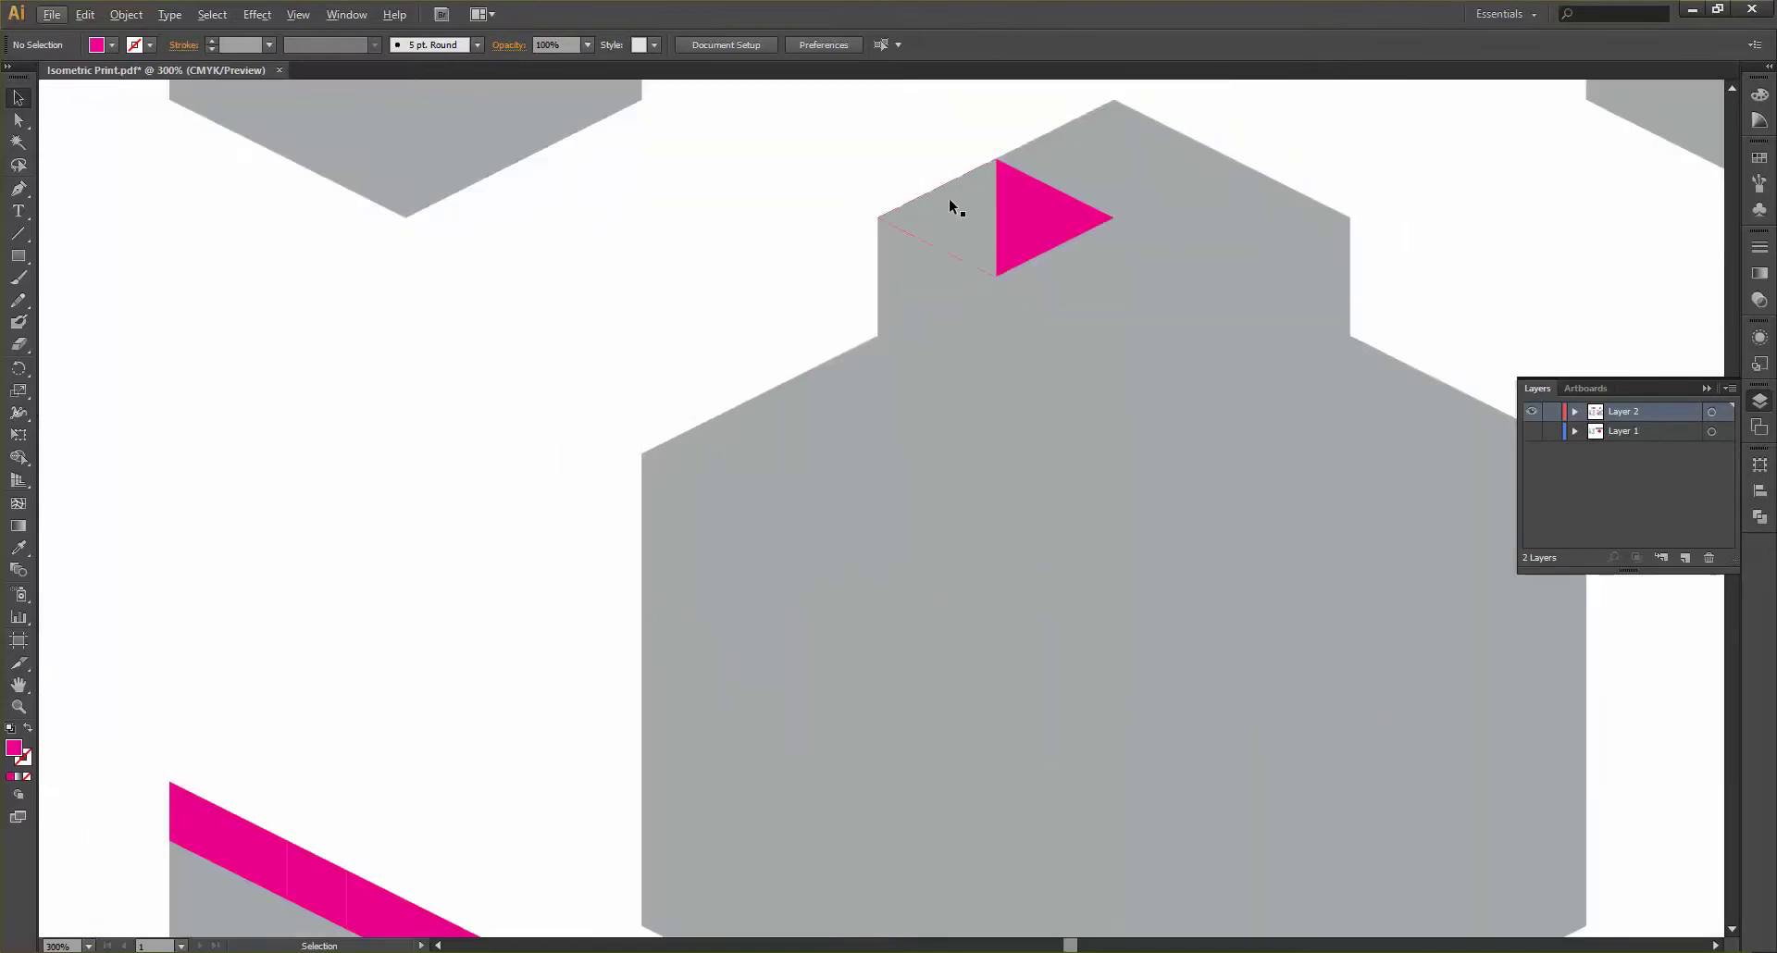
scroll(953, 205, "down", 4)
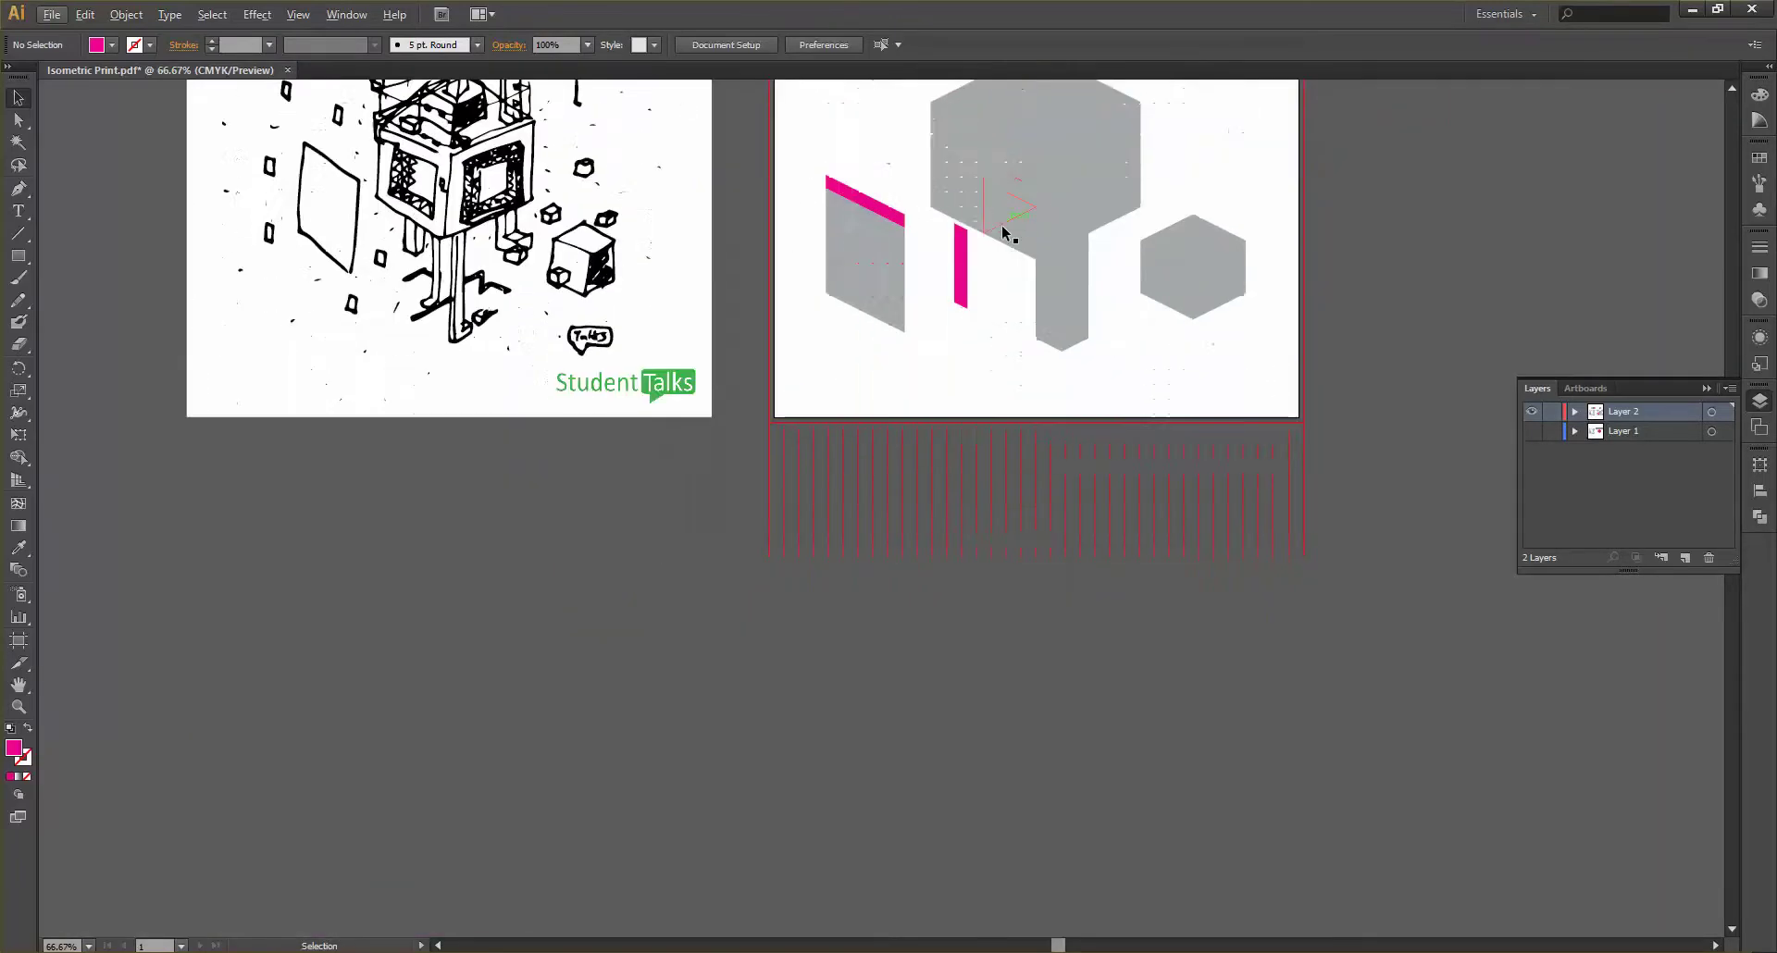
scroll(1003, 226, "up", 2)
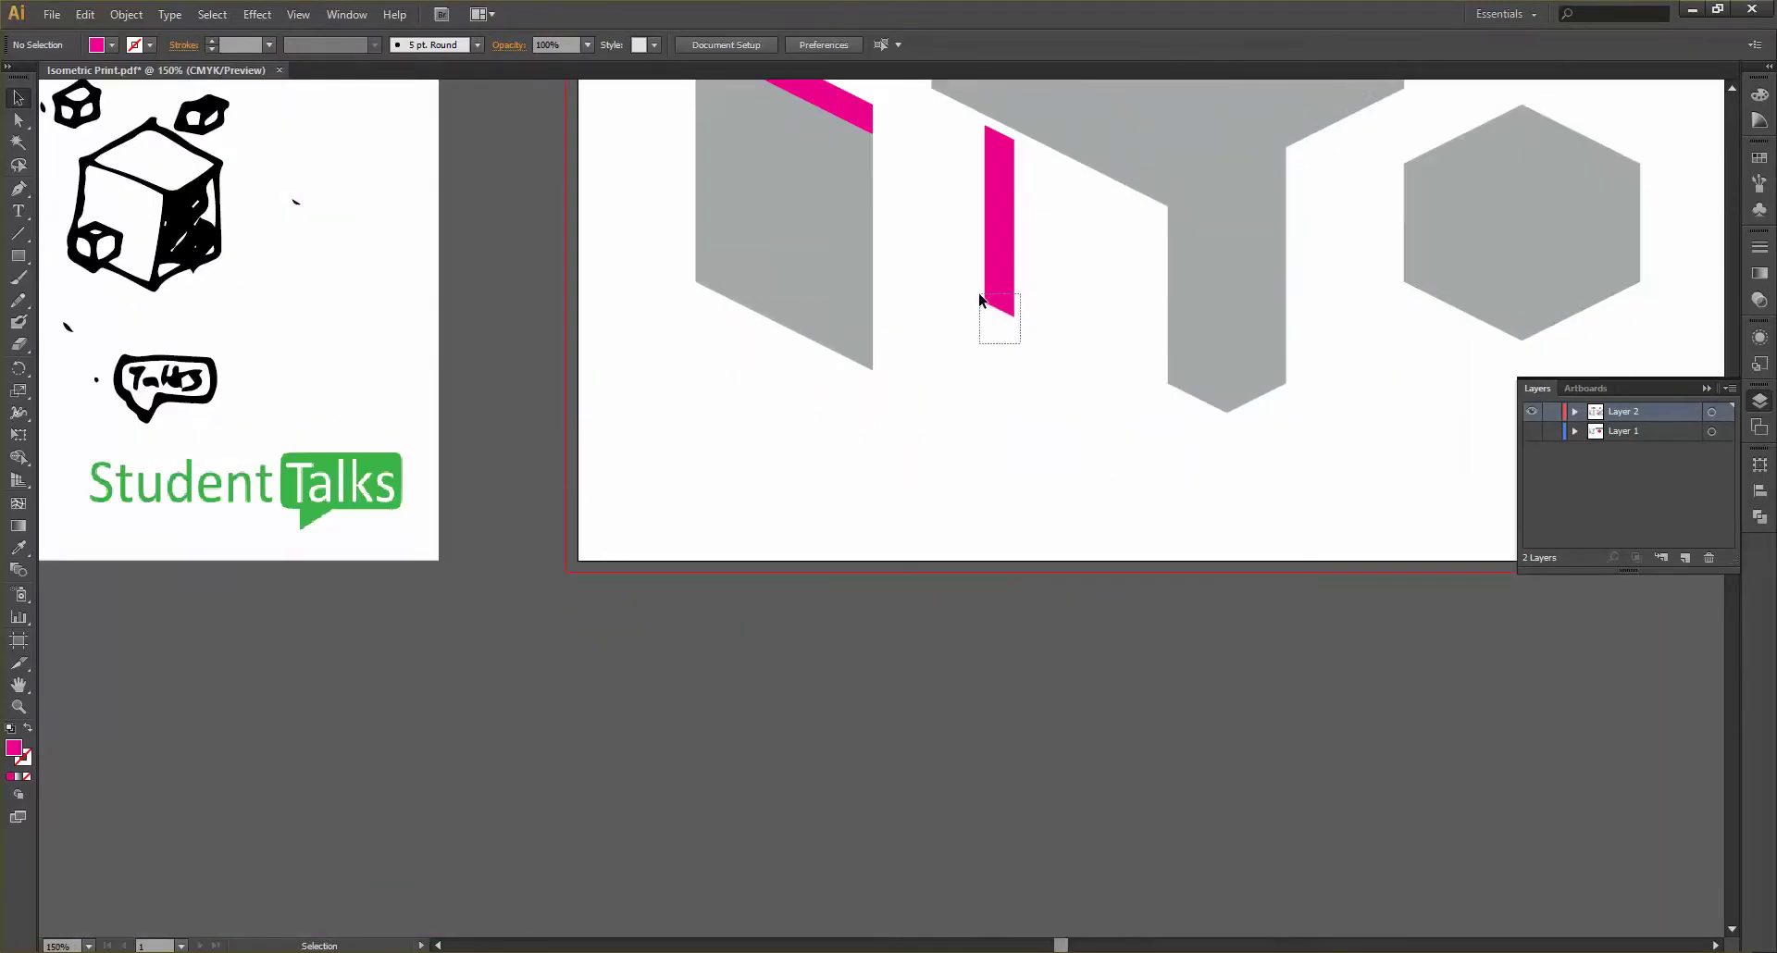
left_click_drag(979, 294, 981, 298)
scroll(1007, 315, "up", 3)
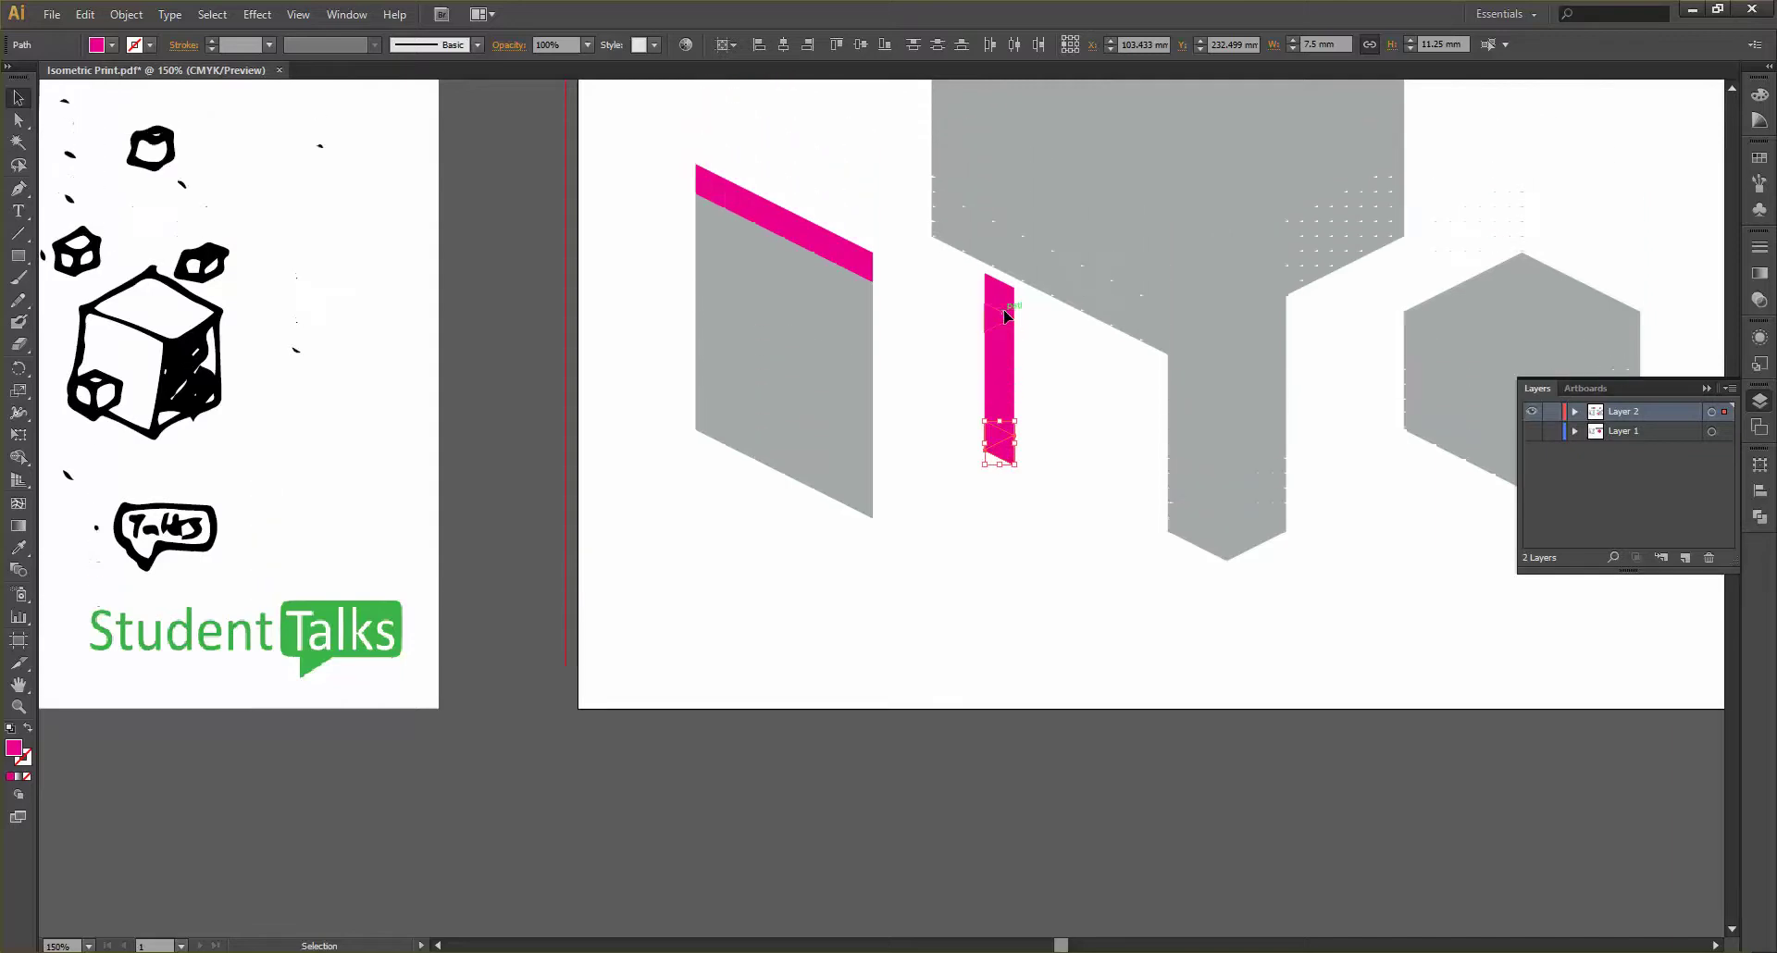
scroll(1007, 315, "up", 3)
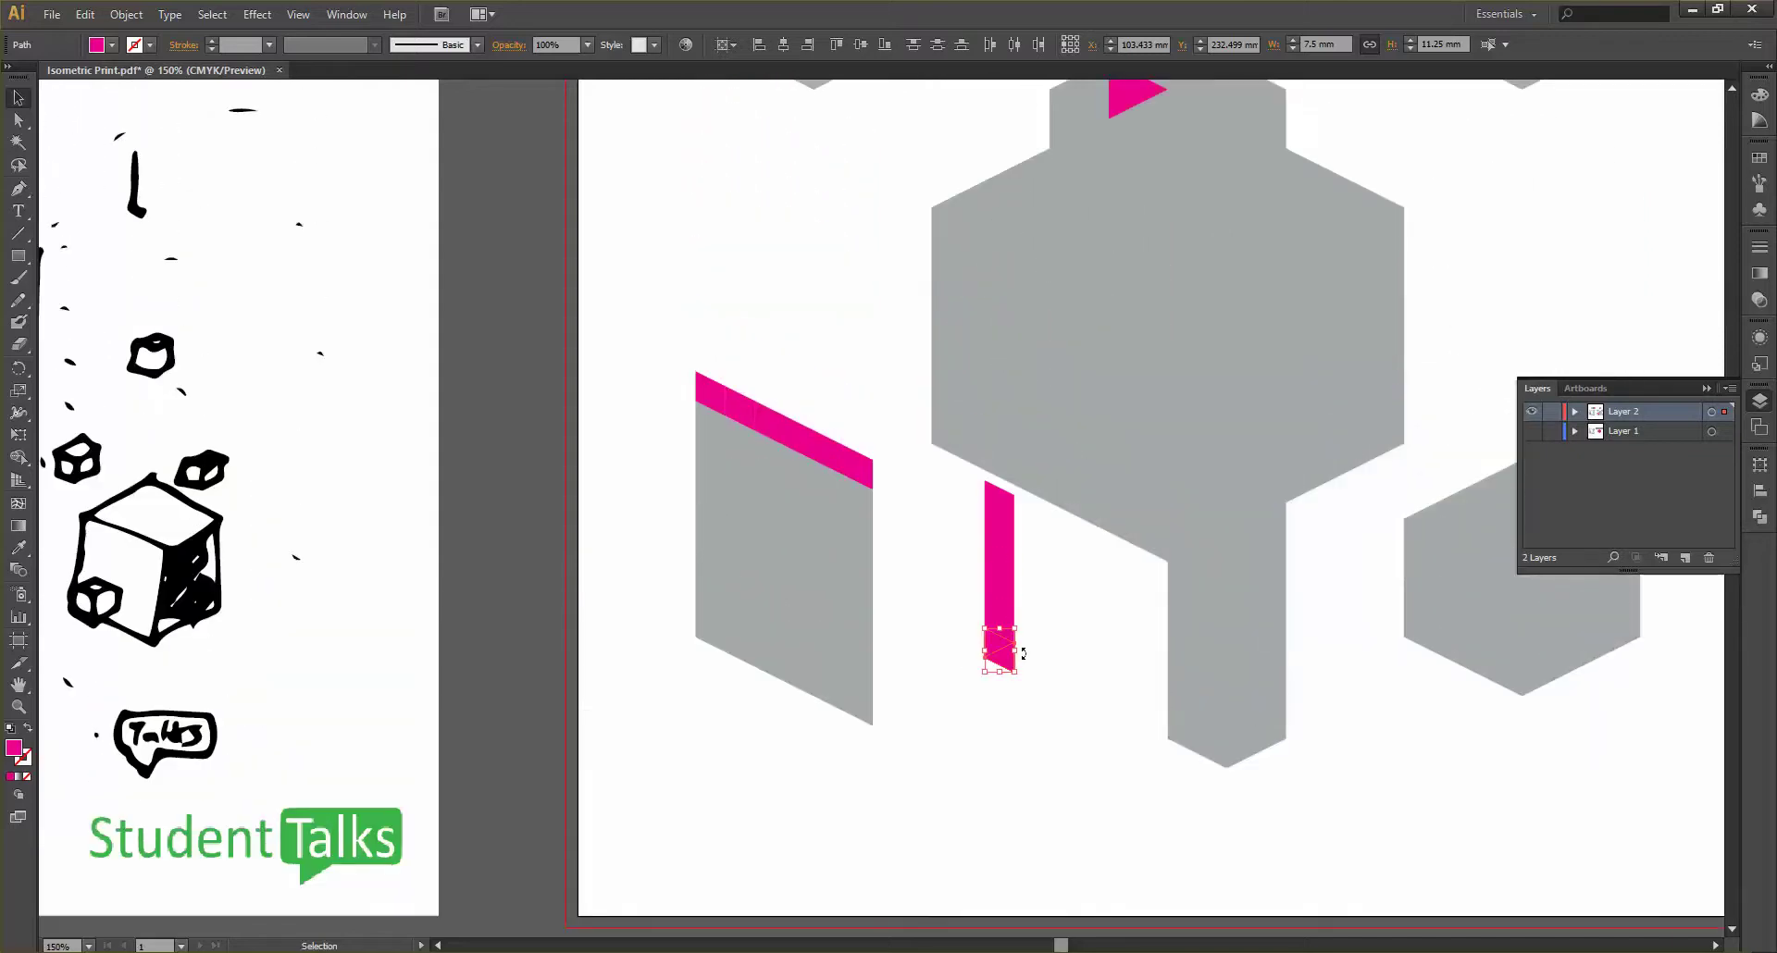
left_click_drag(998, 659, 1040, 255)
left_click_drag(1075, 148, 1096, 159)
left_click(790, 183)
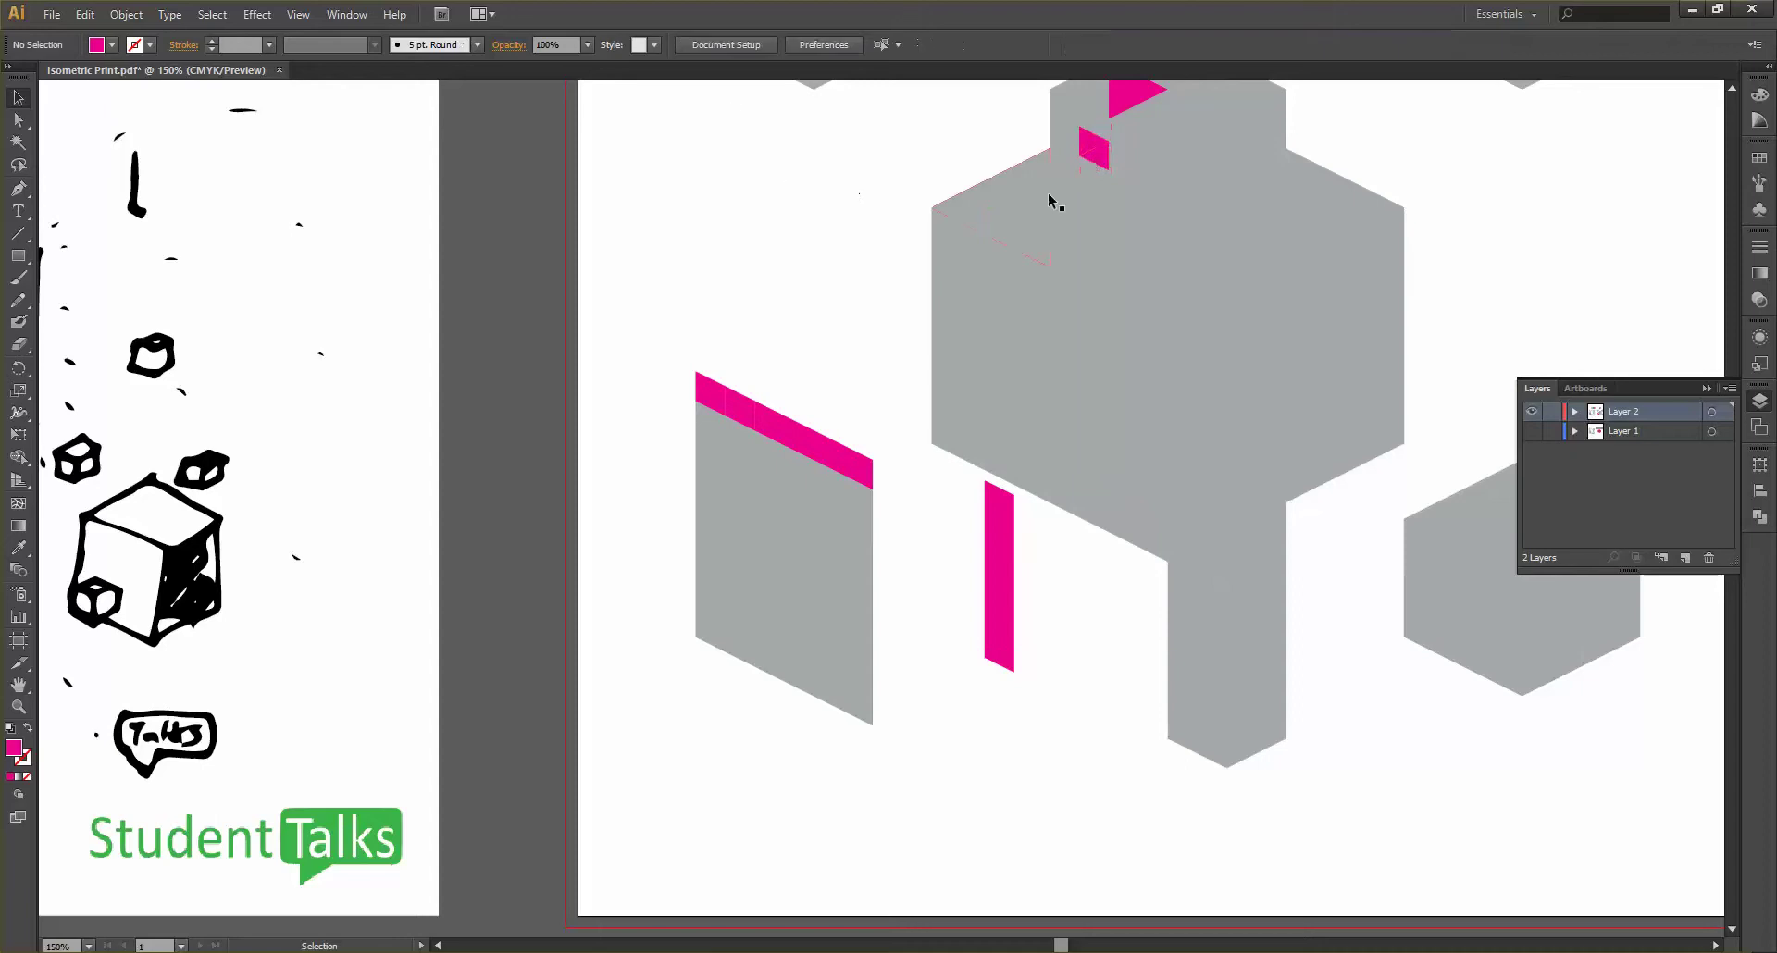
Duplicate the small magenta parallelogram on the upper hexagon down and to the right, at about X 142.5 mm, Y 112.5 mm
scroll(1052, 191, "up", 3)
scroll(1140, 250, "up", 3)
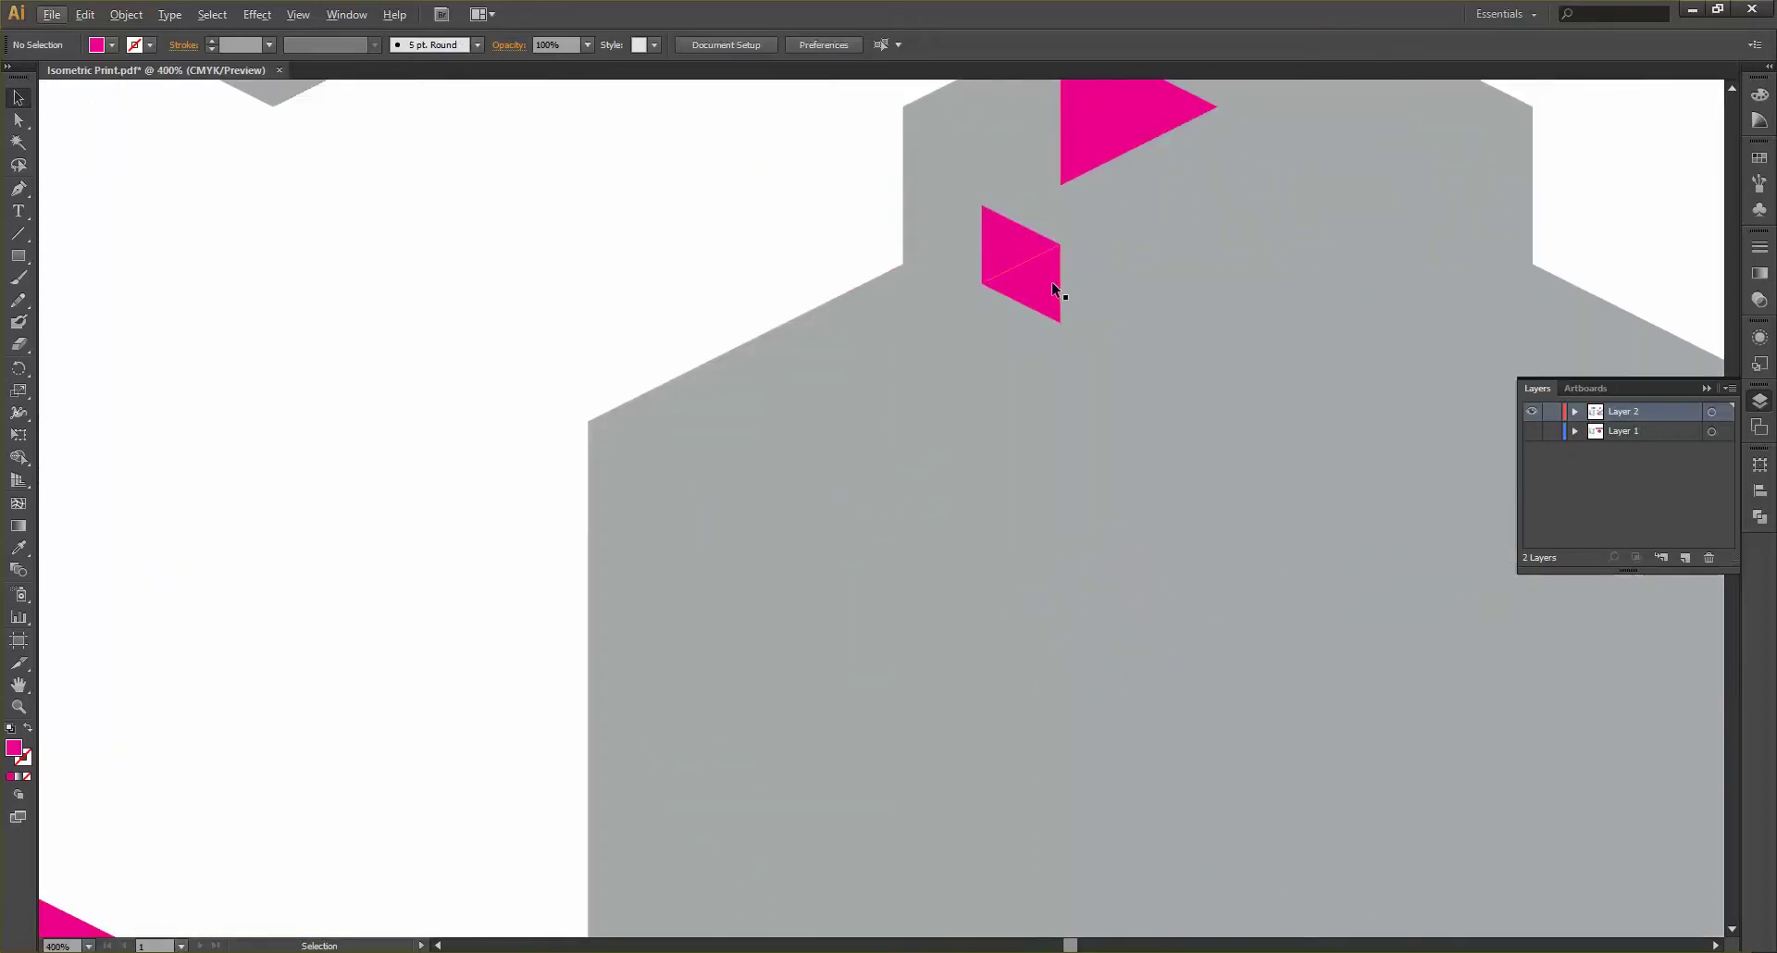
left_click(1053, 285)
left_click(998, 232, "shift")
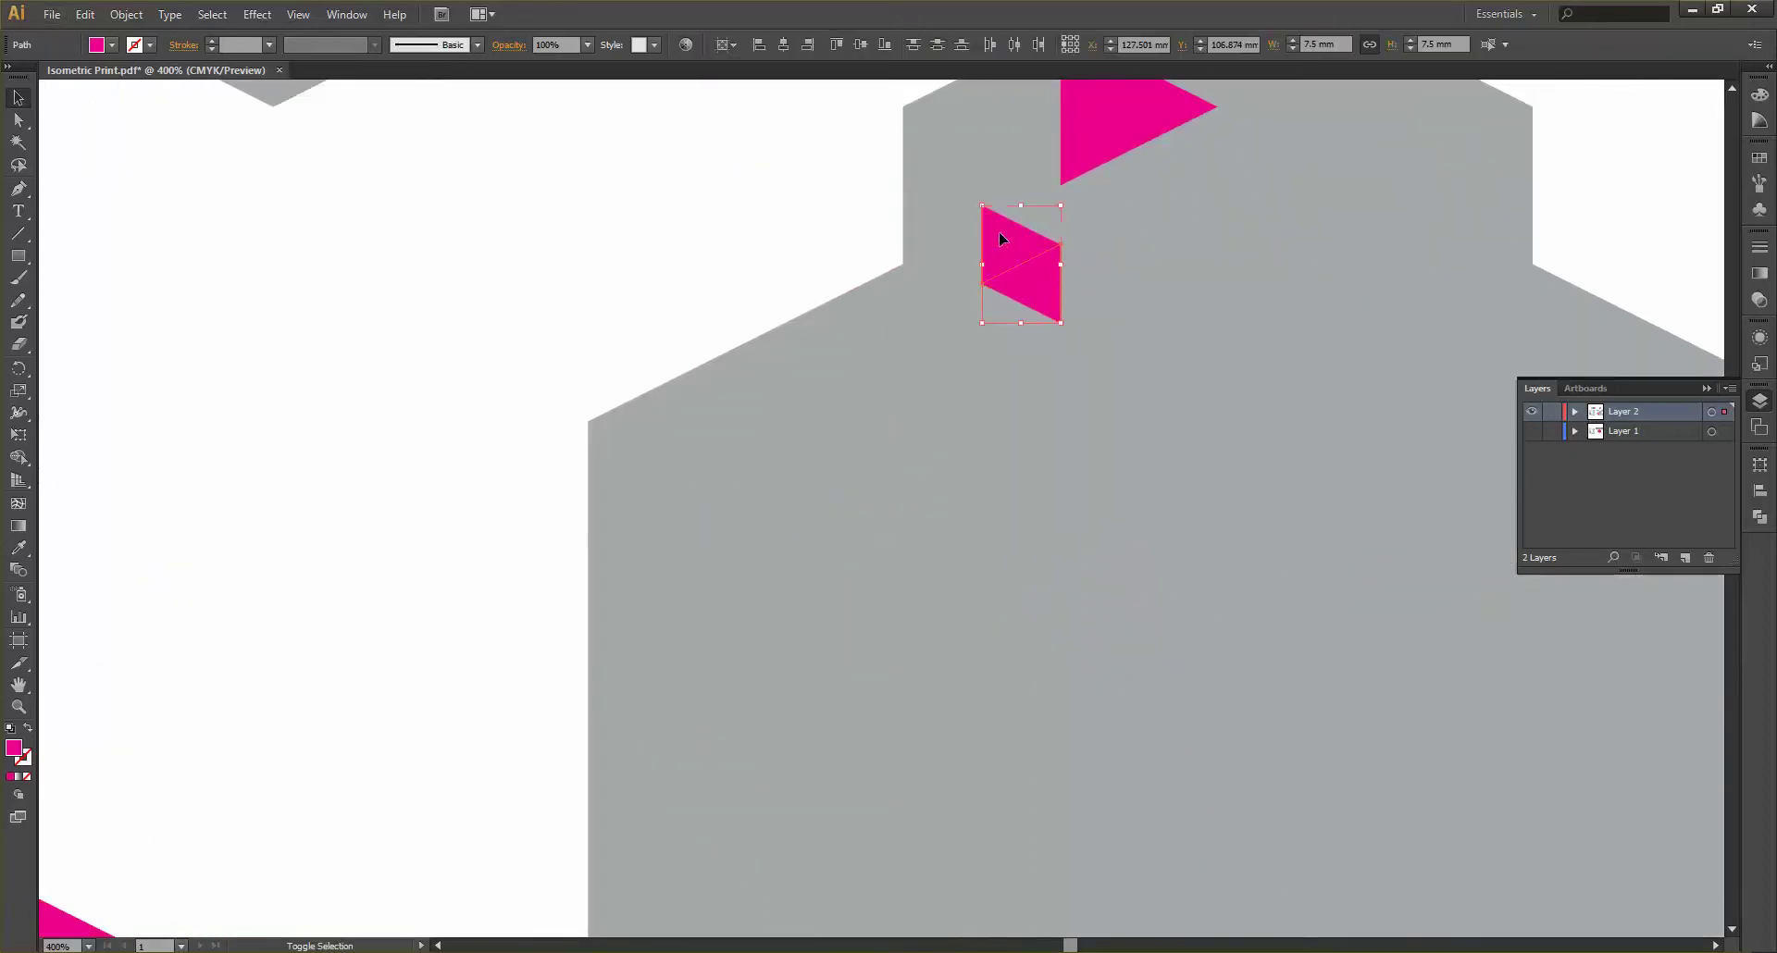
left_click_drag(1038, 291, 1193, 369)
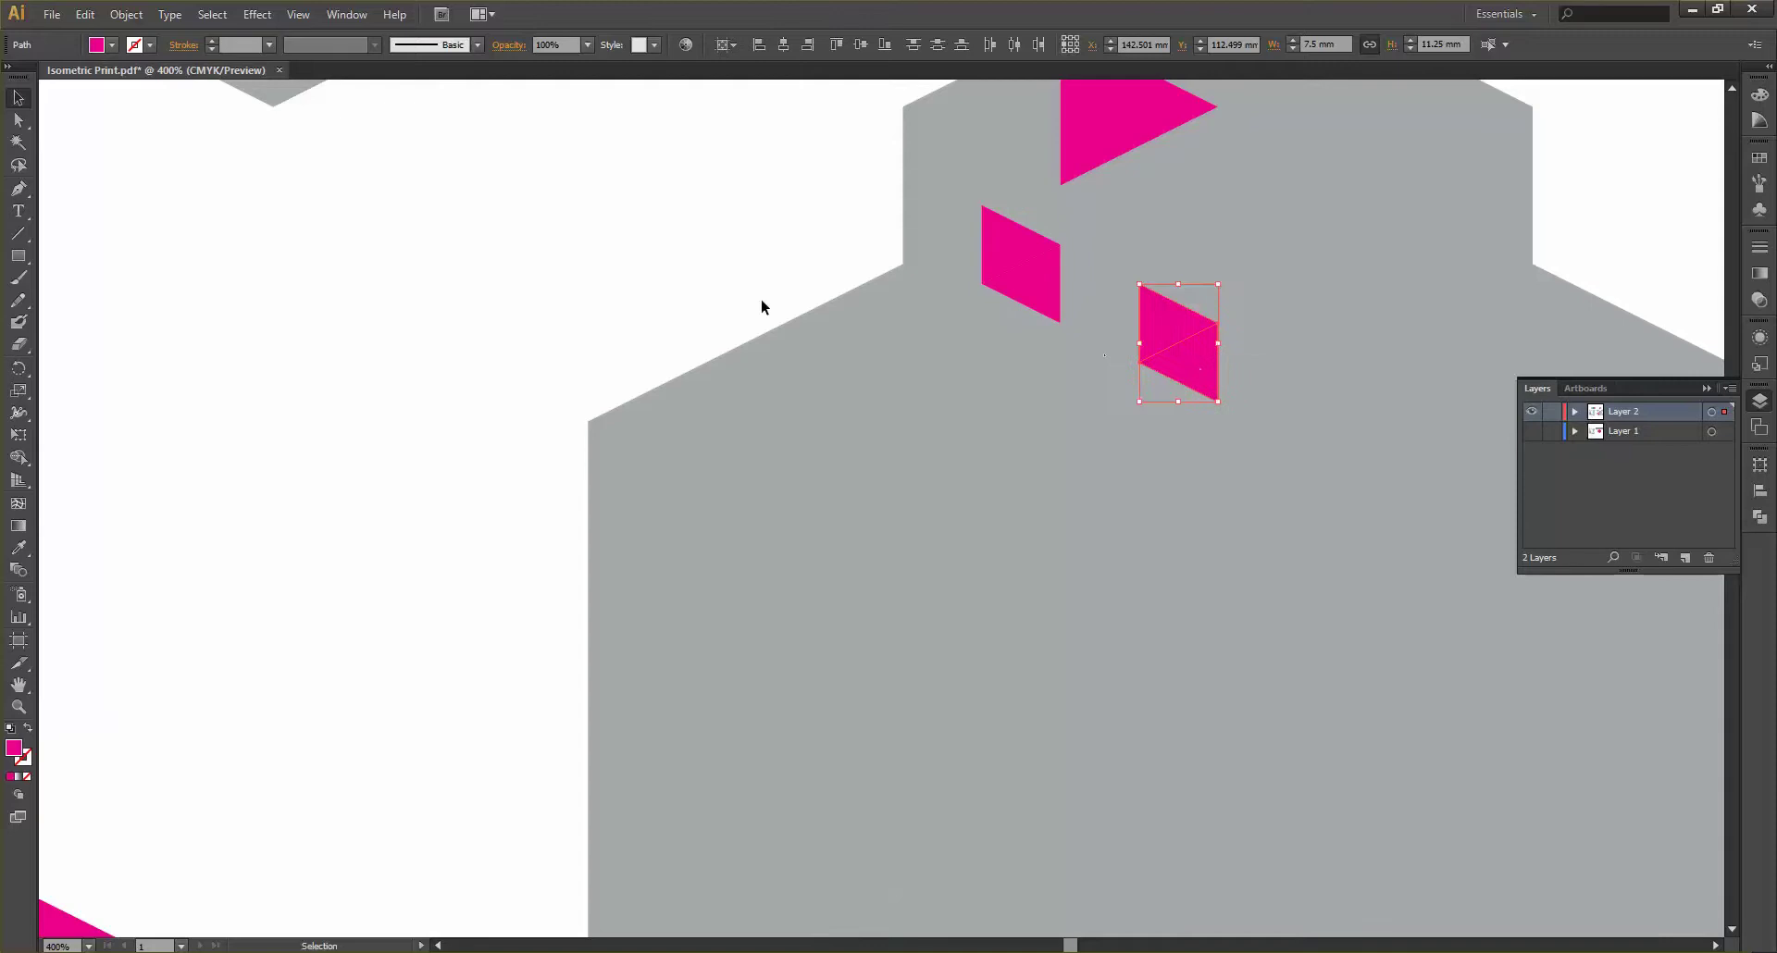
left_click(604, 253)
scroll(604, 252, "down", 3)
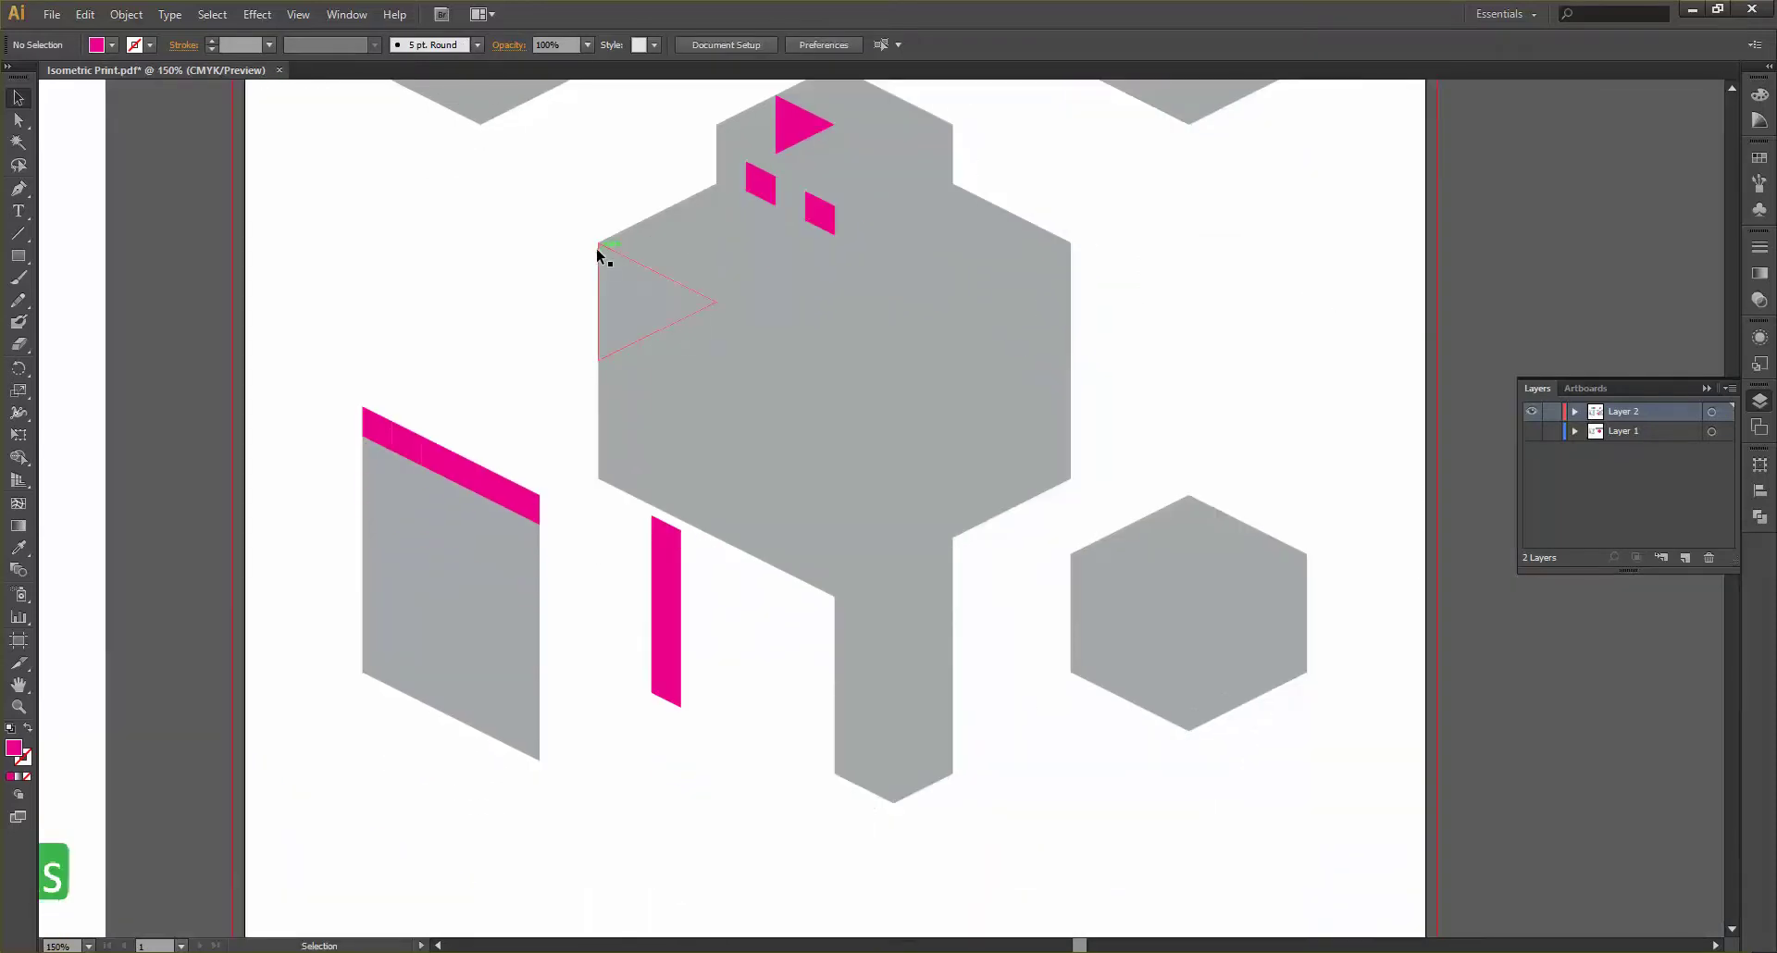
scroll(596, 248, "down", 1)
scroll(587, 236, "up", 2)
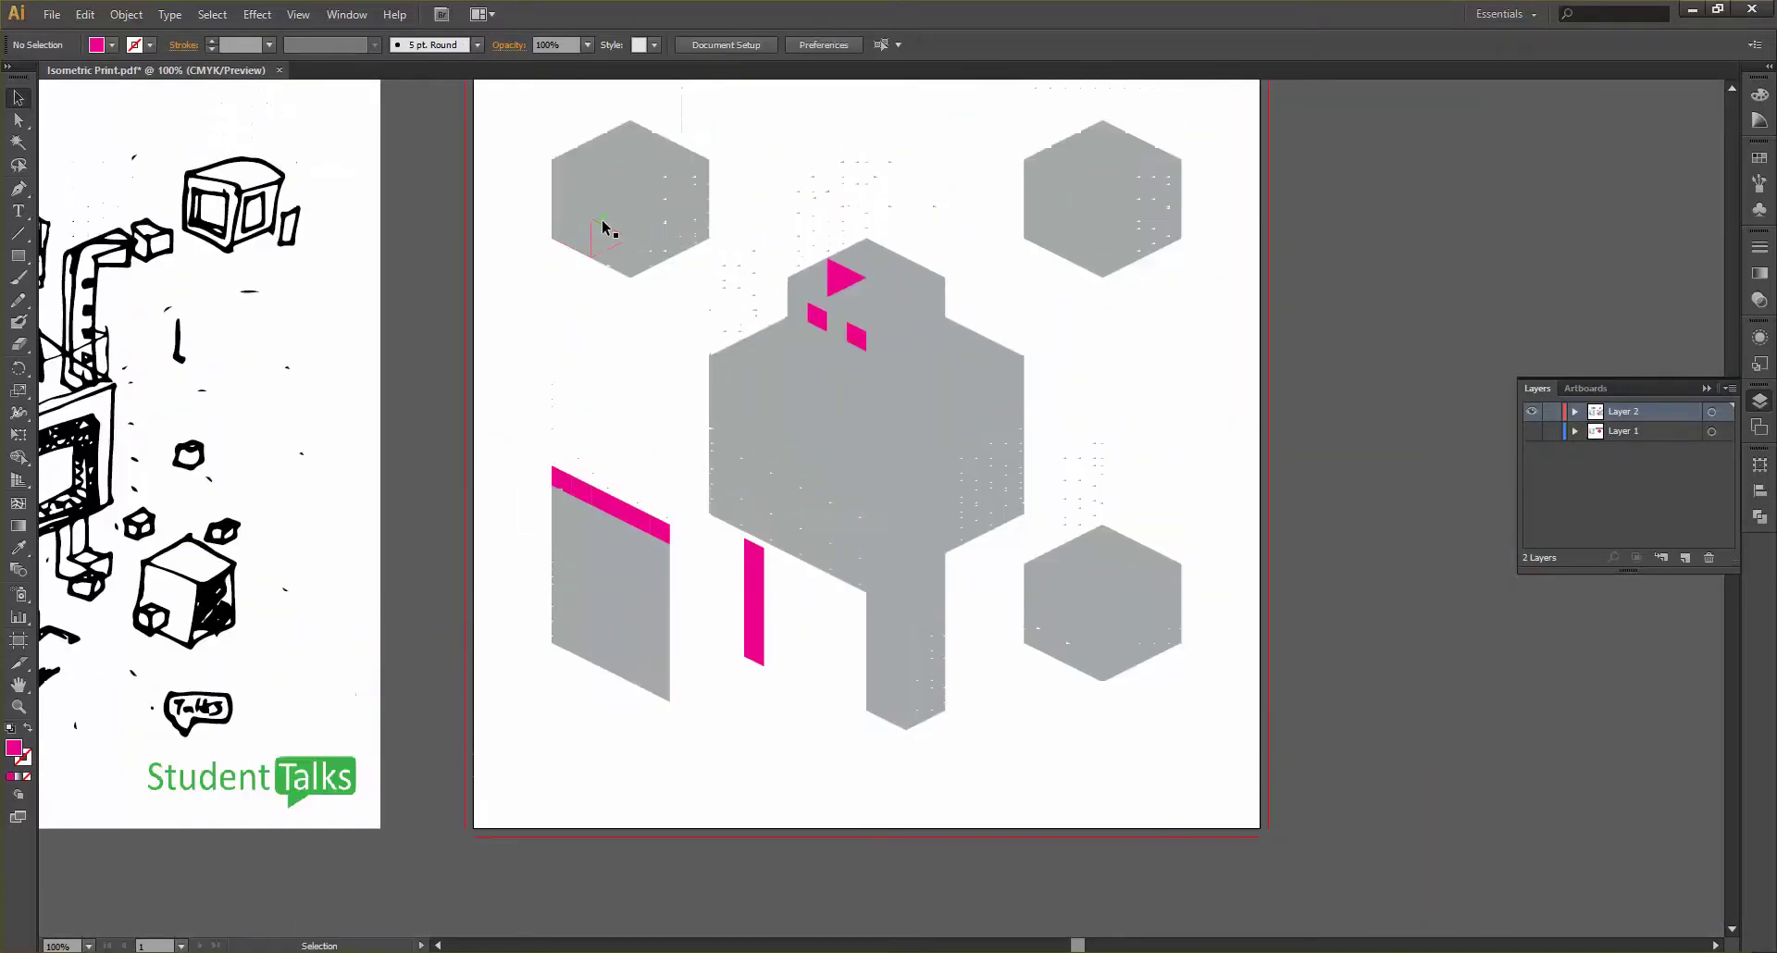
scroll(880, 616, "up", 2)
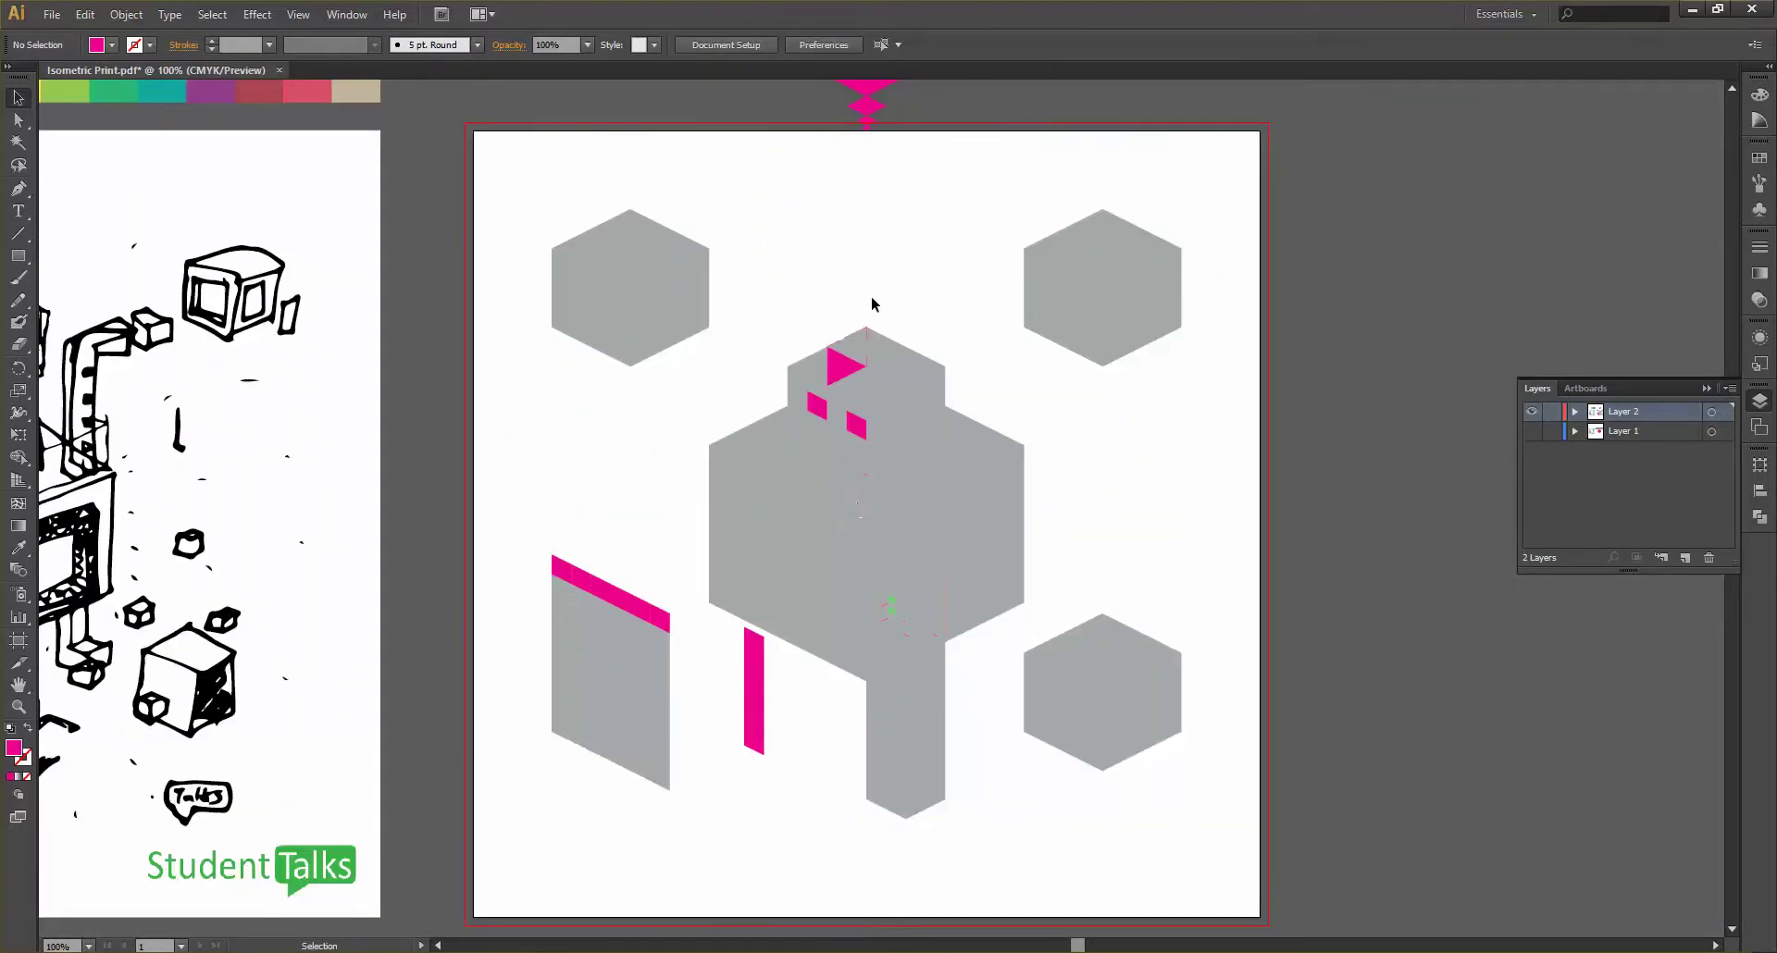
scroll(937, 280, "up", 2)
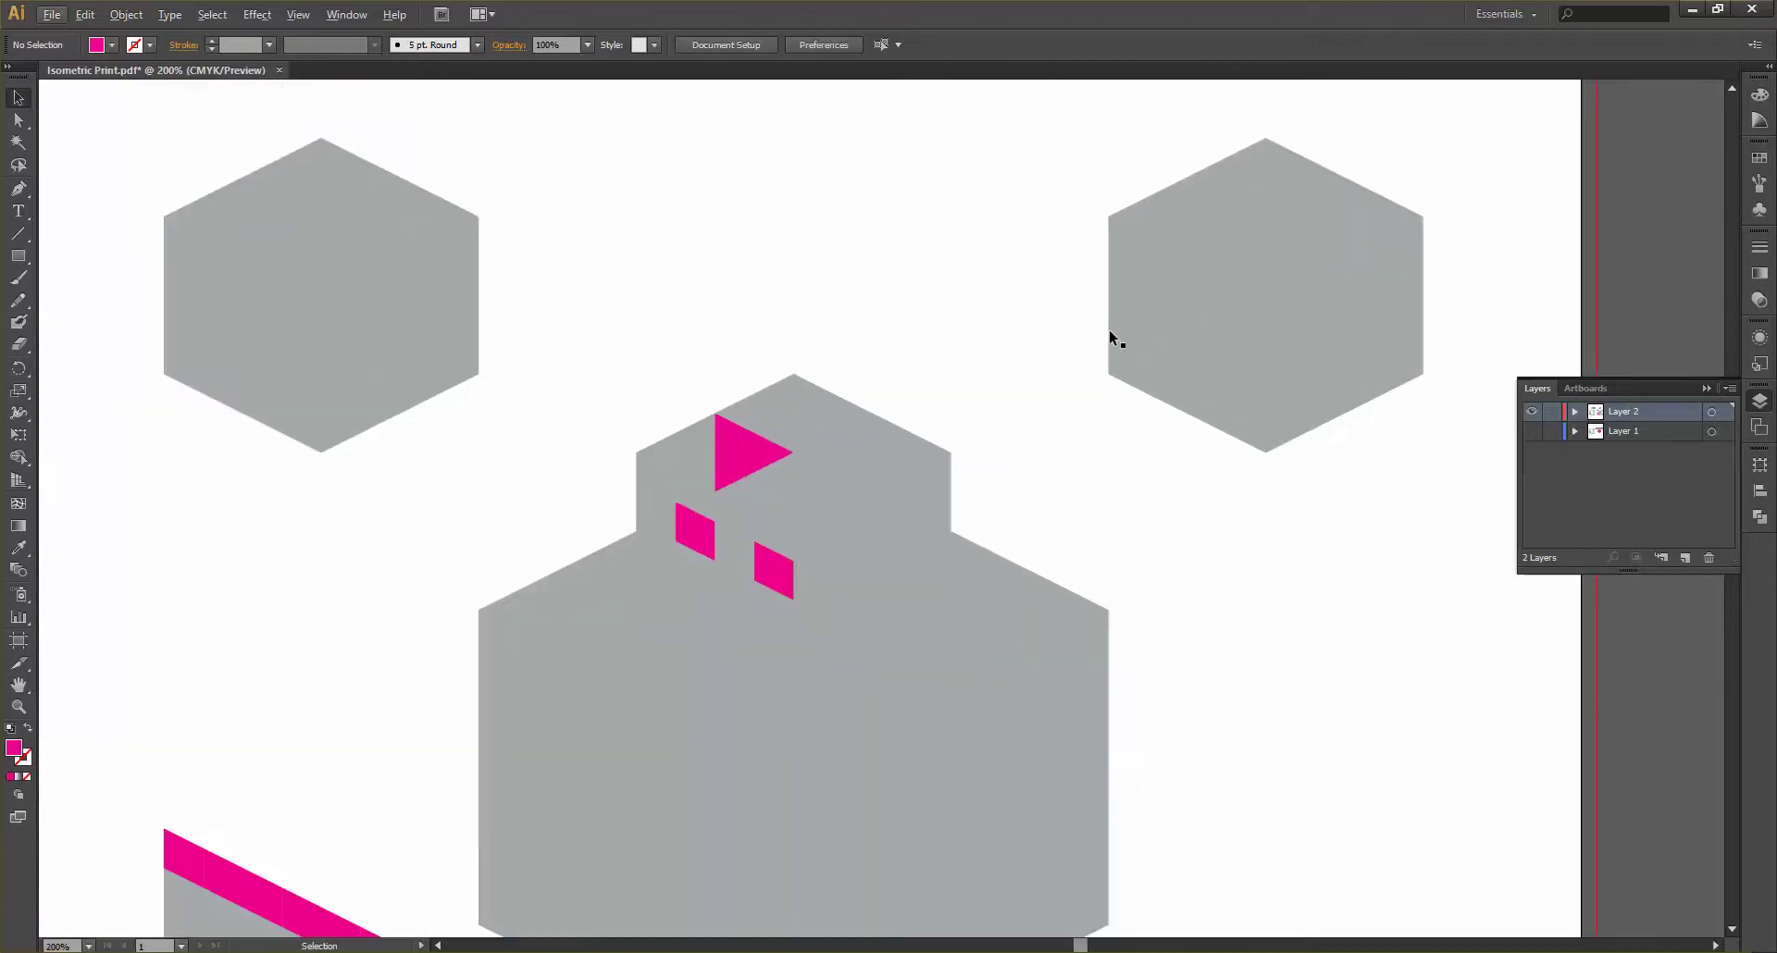
scroll(911, 297, "down", 3)
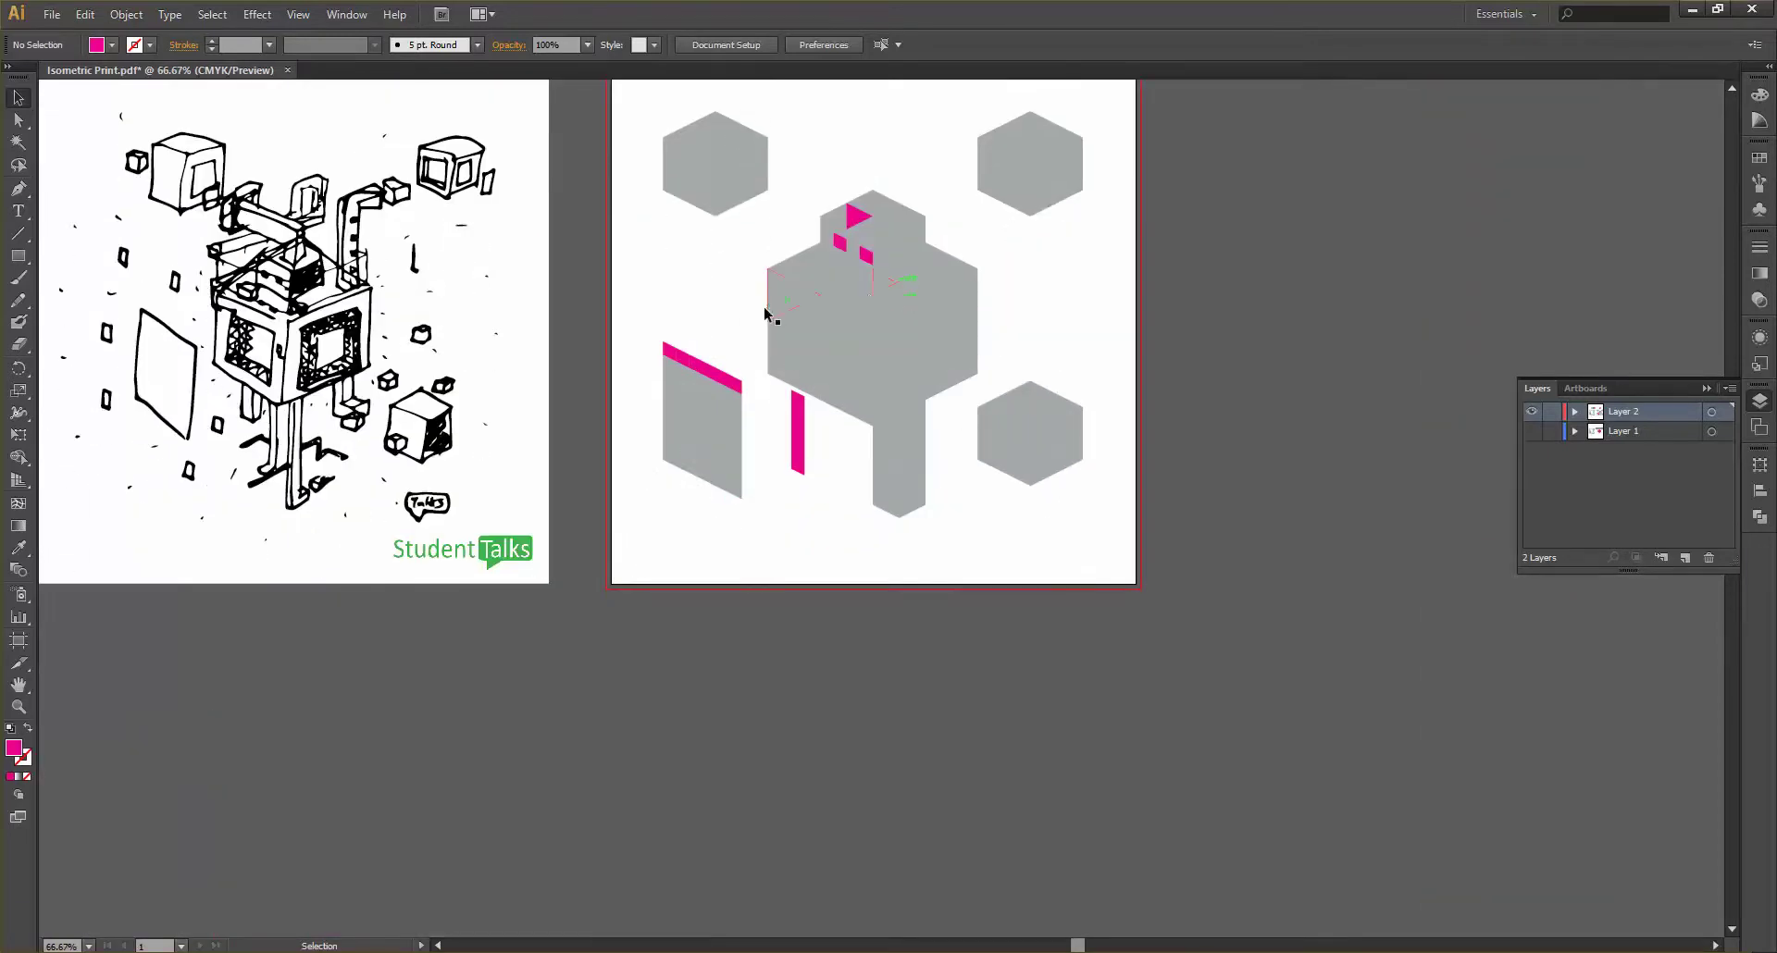
left_click_drag(782, 312, 882, 280)
scroll(936, 238, "up", 3)
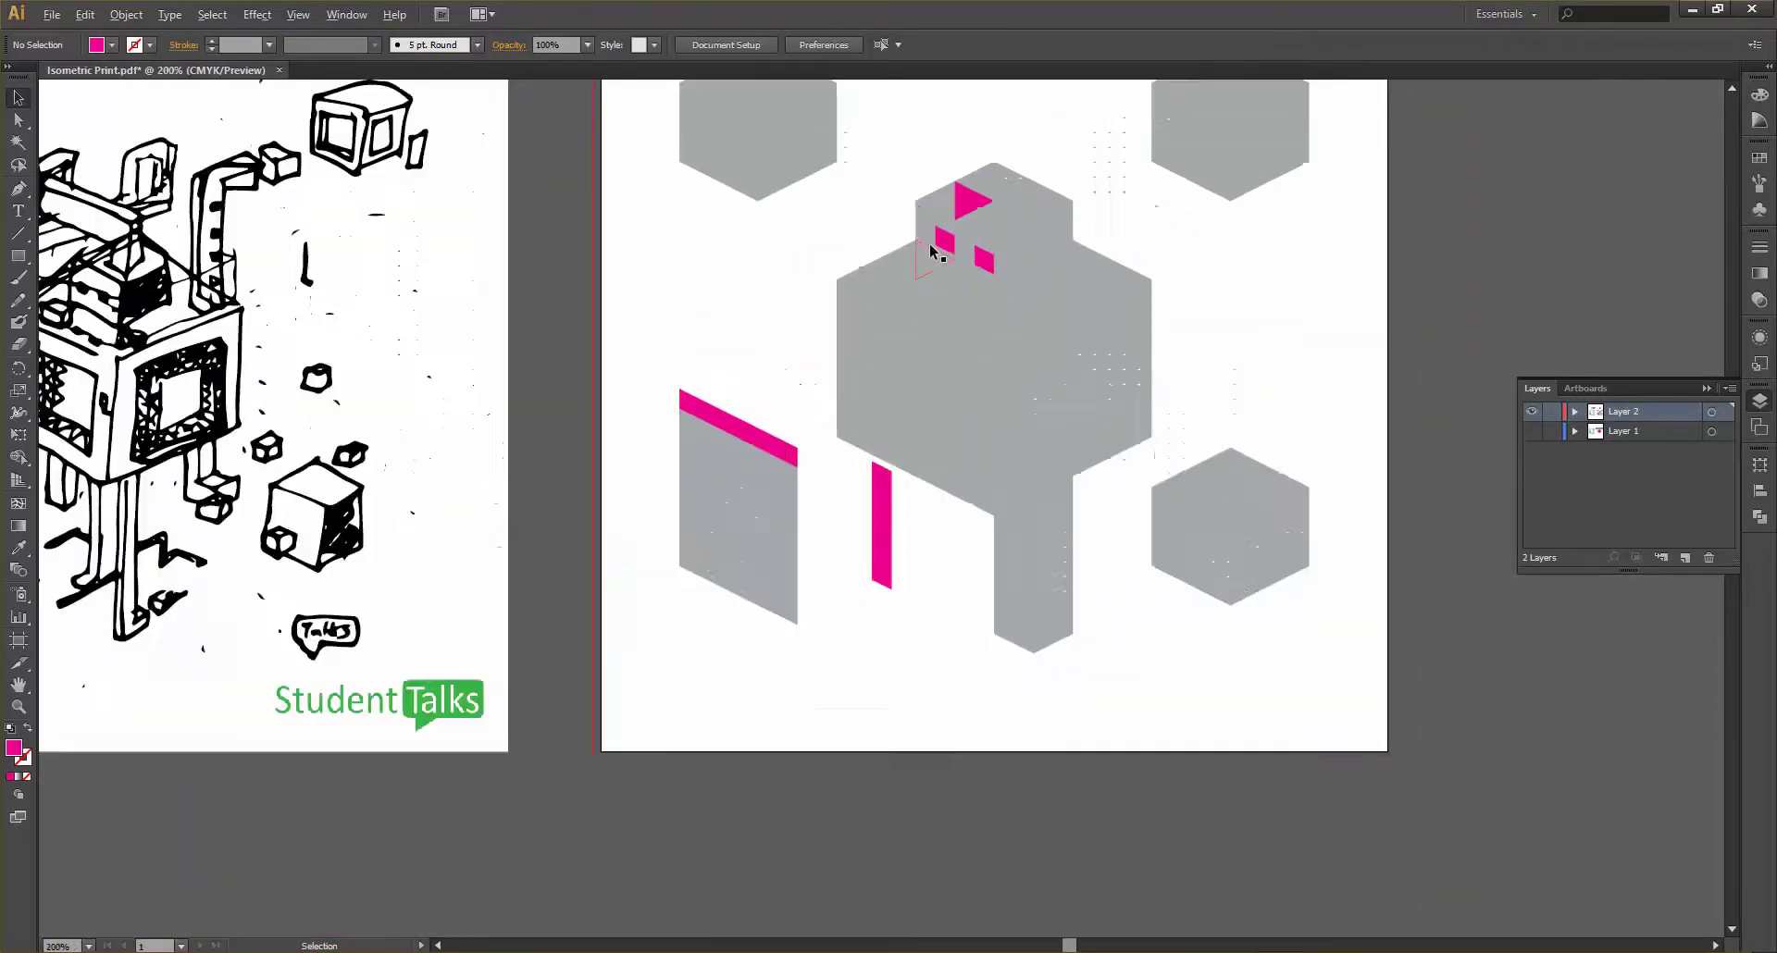
scroll(908, 259, "down", 5)
scroll(801, 555, "down", 2)
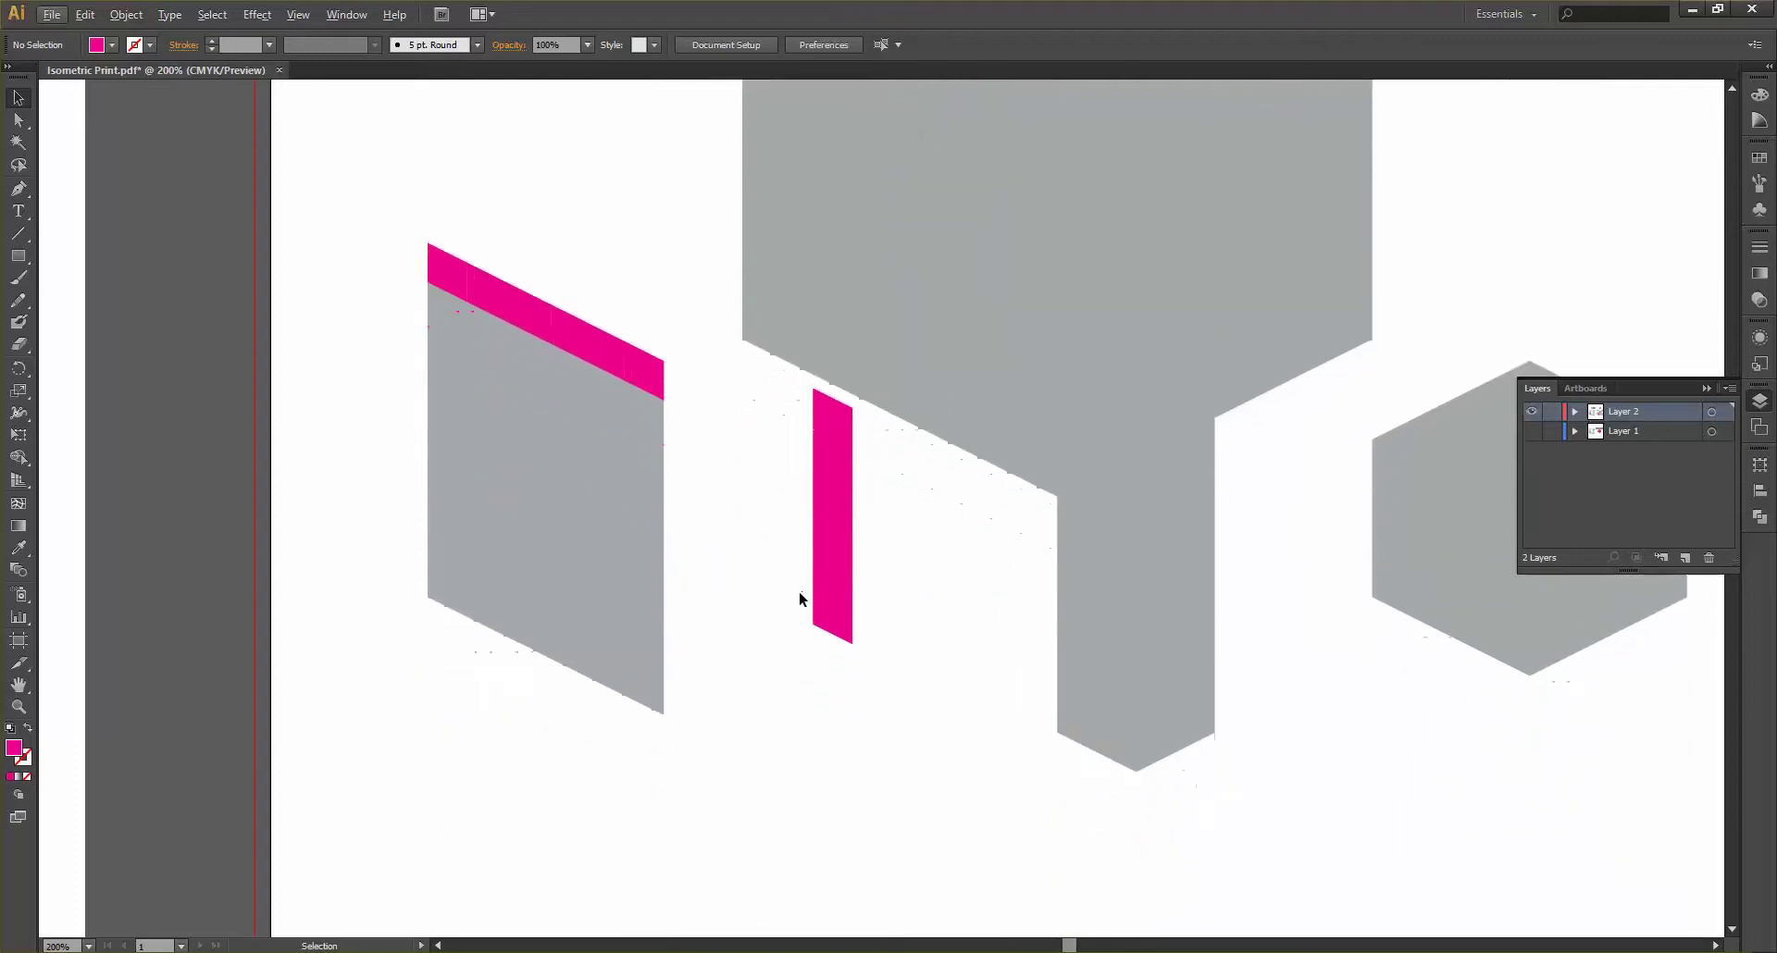
scroll(799, 592, "down", 3)
scroll(800, 594, "down", 2)
scroll(800, 595, "up", 1)
scroll(751, 500, "left", 3)
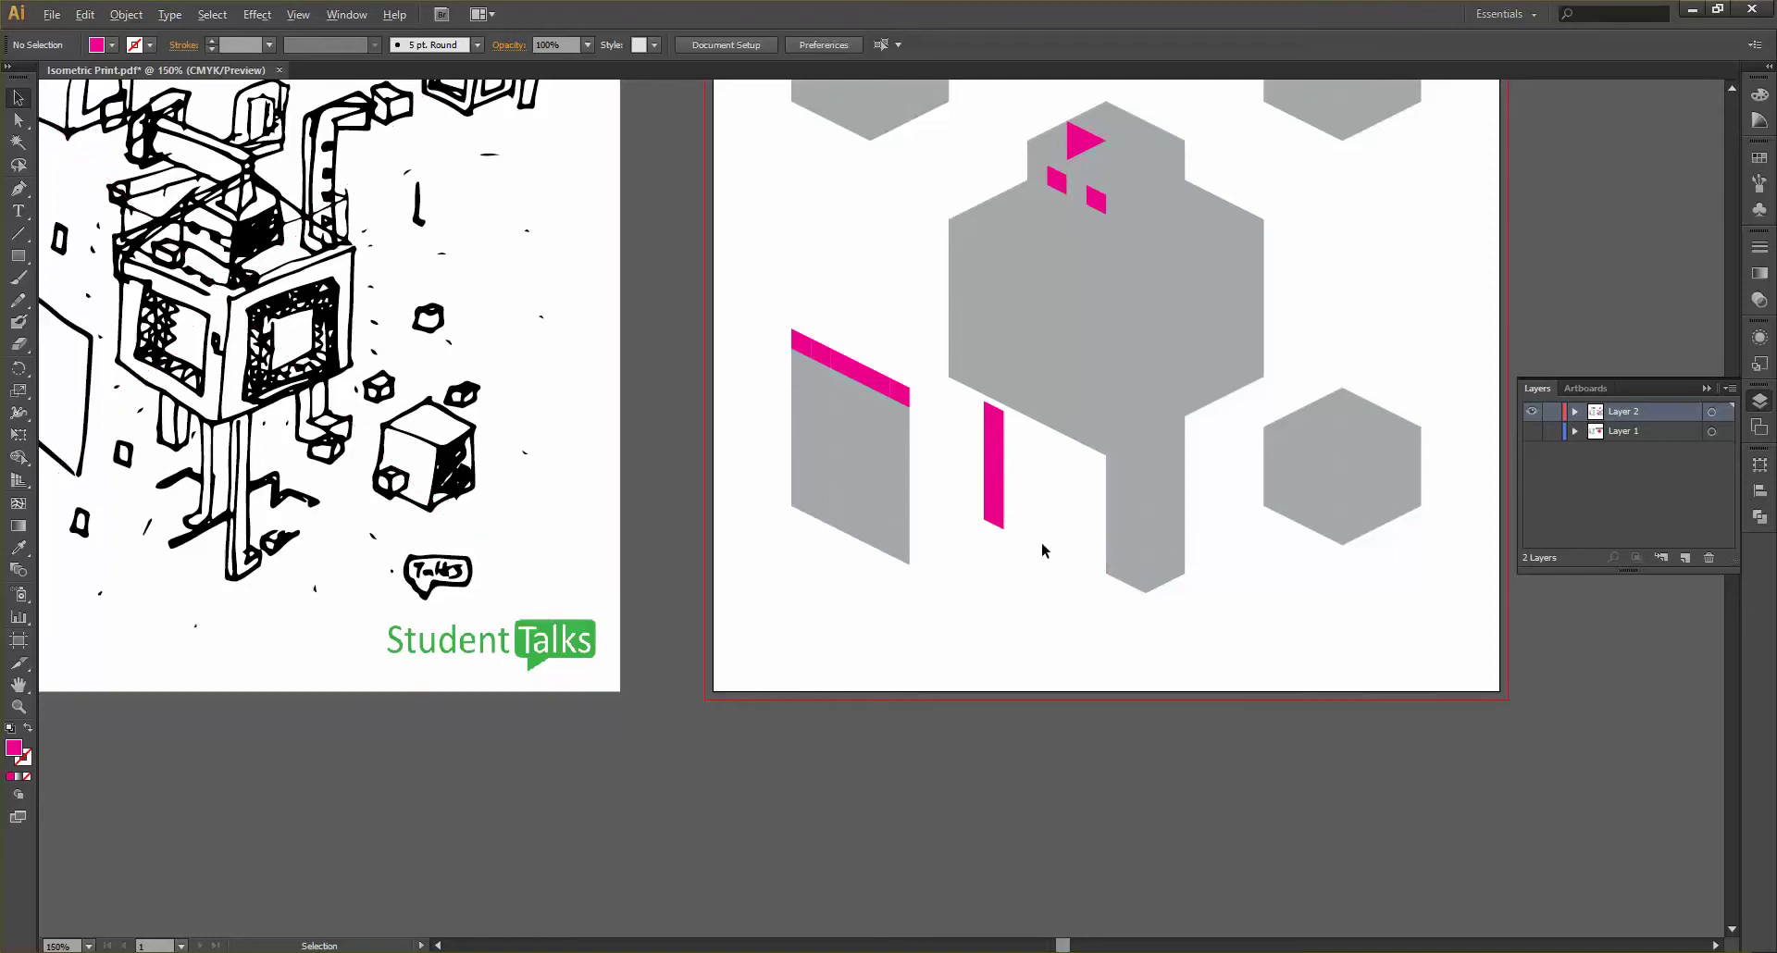
scroll(1041, 542, "up", 2)
left_click_drag(1009, 560, 731, 167)
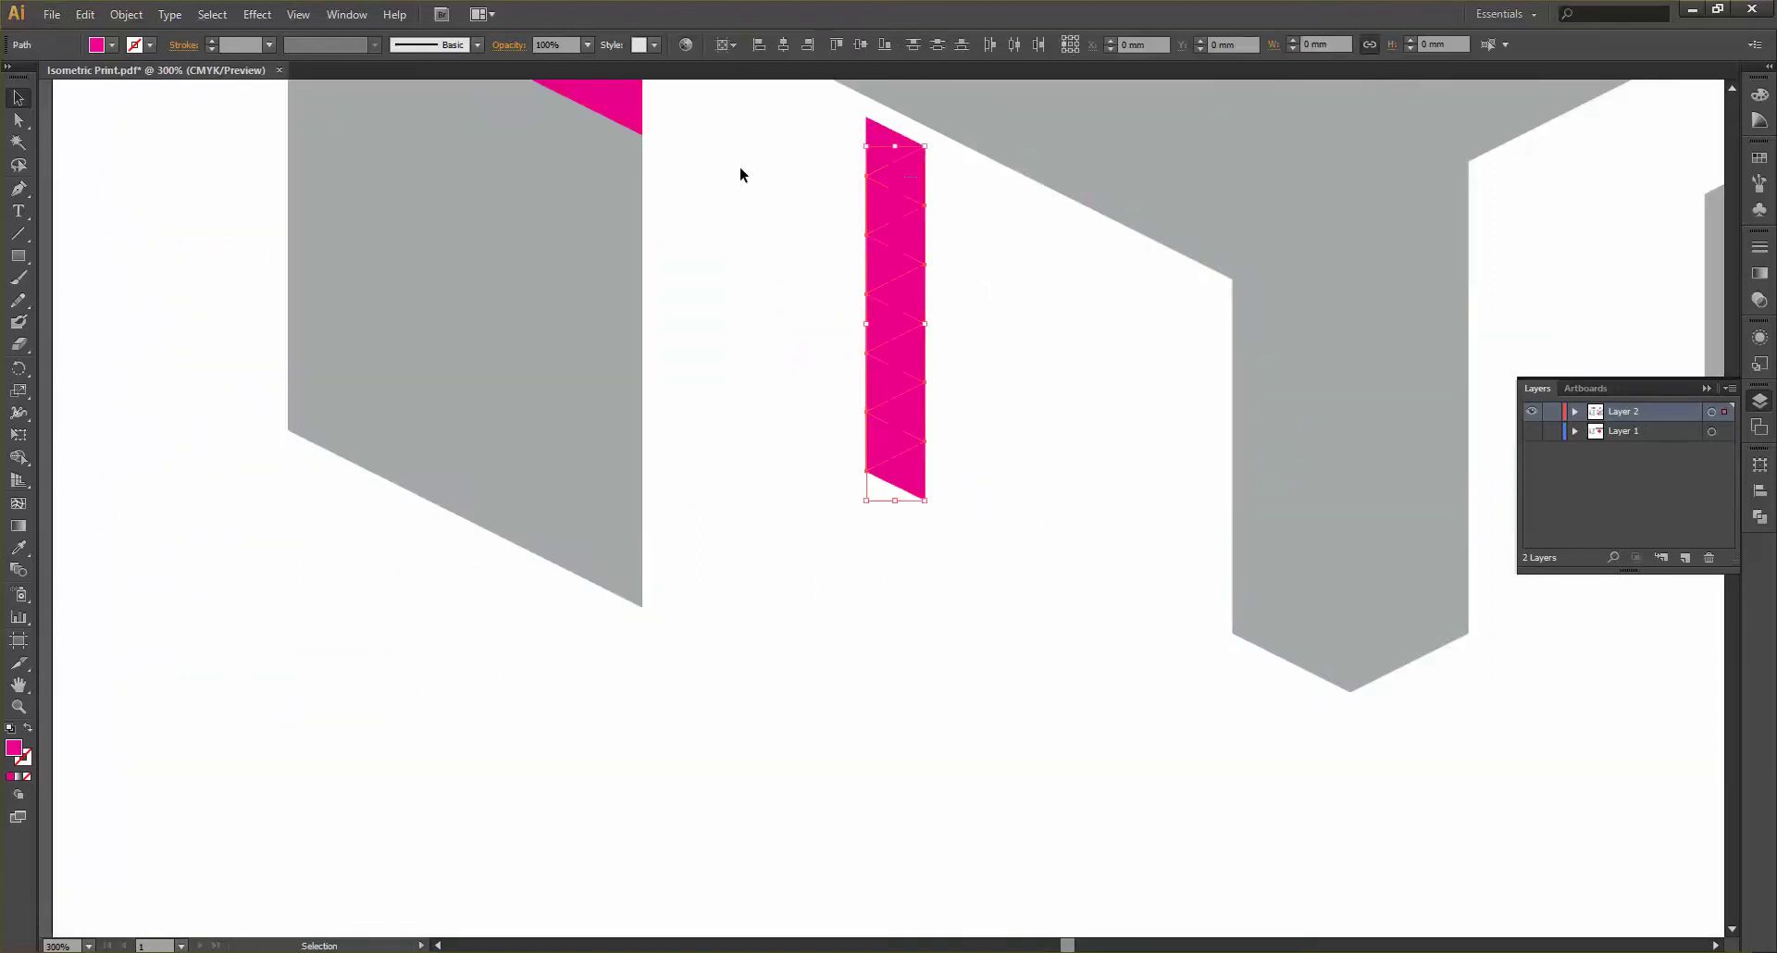
left_click(869, 130)
left_click_drag(898, 263, 959, 286)
key("ctrl+z")
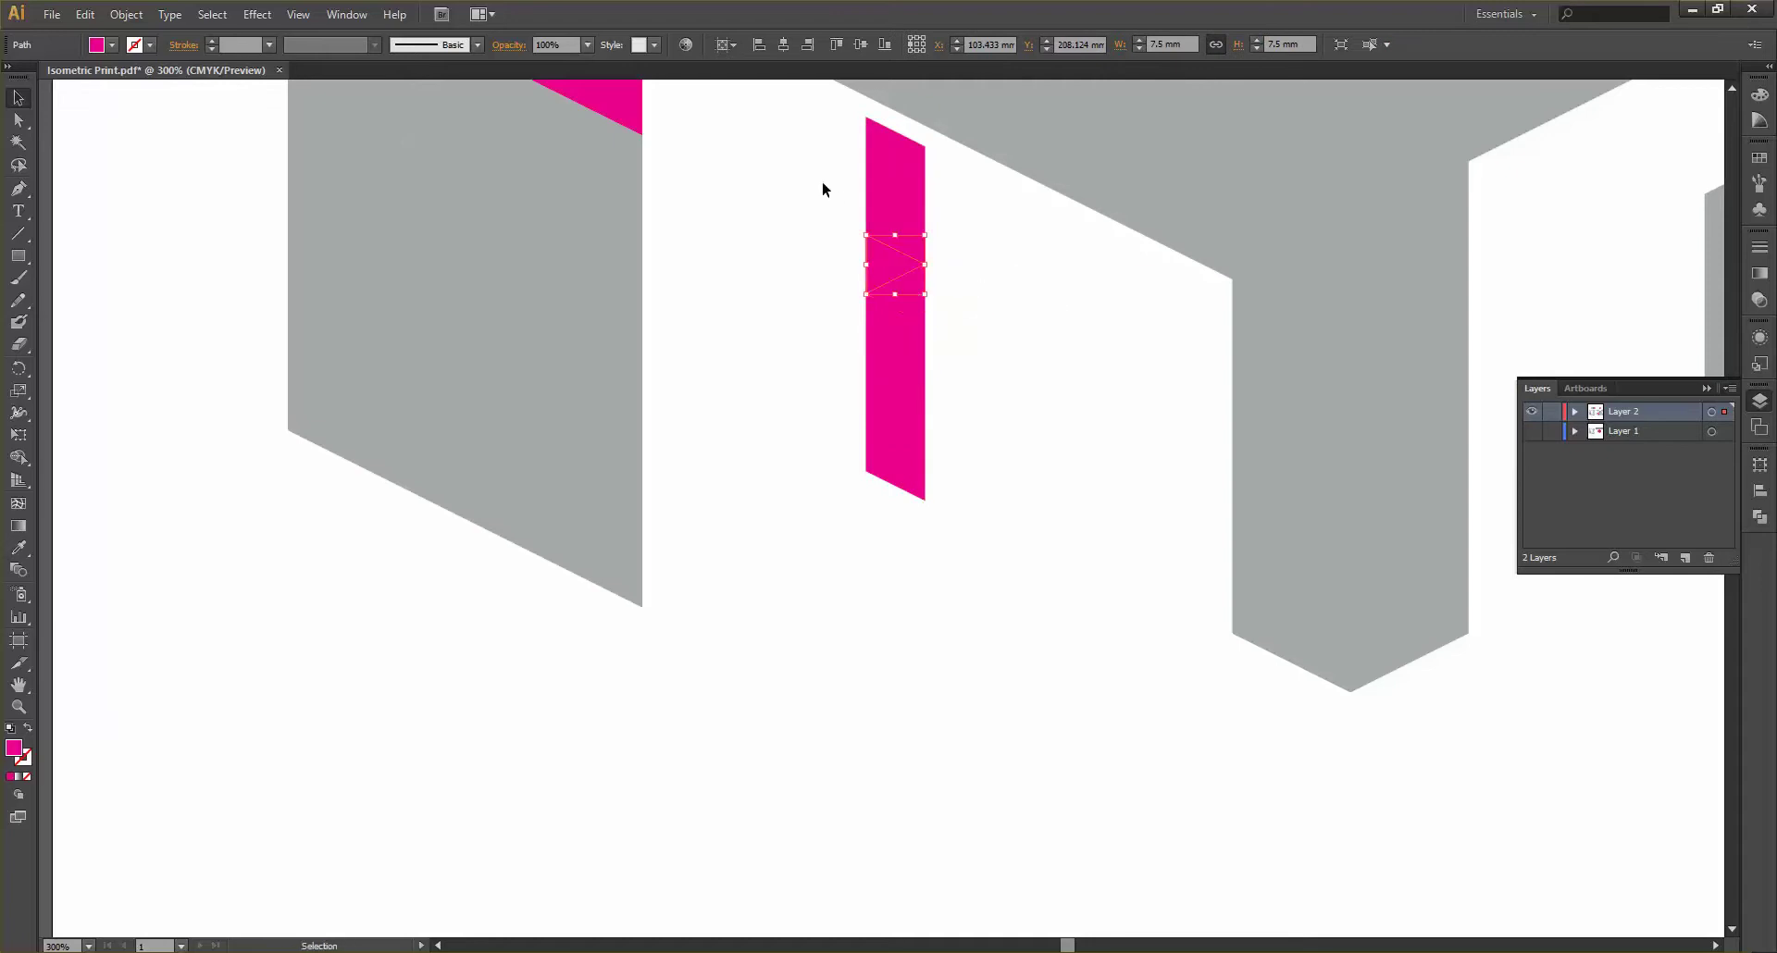
Move the whole 7.5 by 48.75 mm magenta bar sideways so its slanted upper end meets the large hexagon's lower-left edge
left_click_drag(828, 241, 963, 509)
left_click(898, 191)
left_click_drag(897, 193, 971, 216)
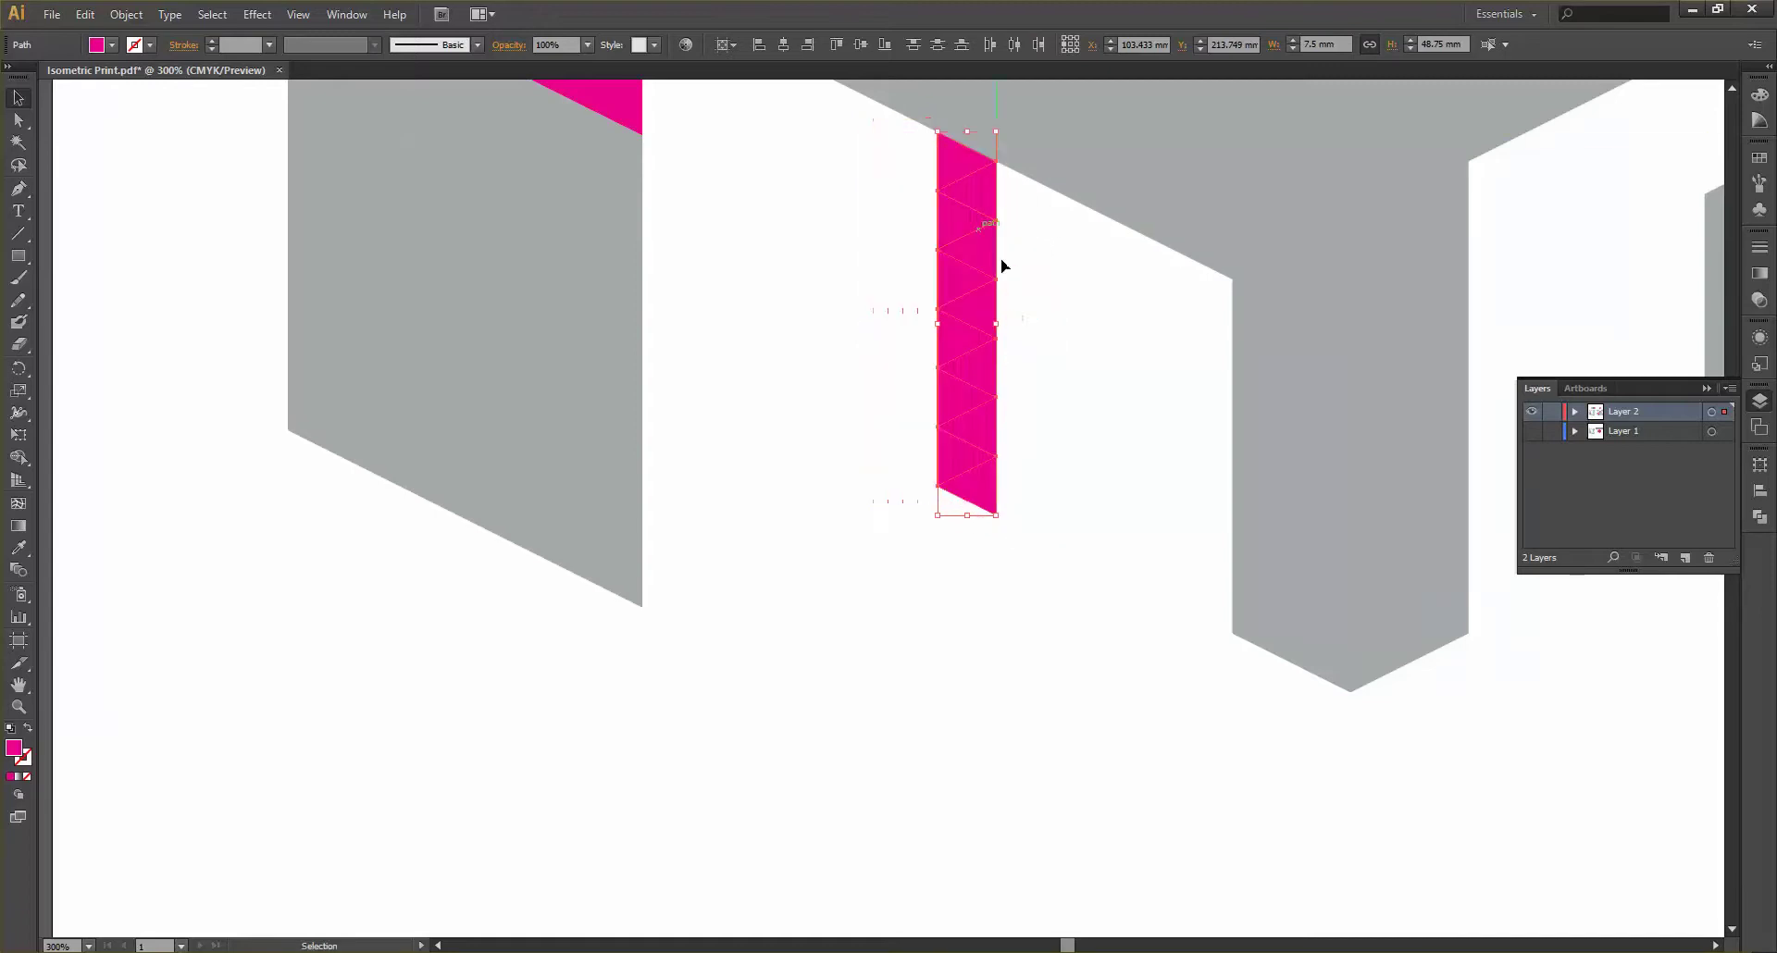
left_click(1074, 359)
scroll(1068, 366, "down", 3)
scroll(1052, 435, "up", 3)
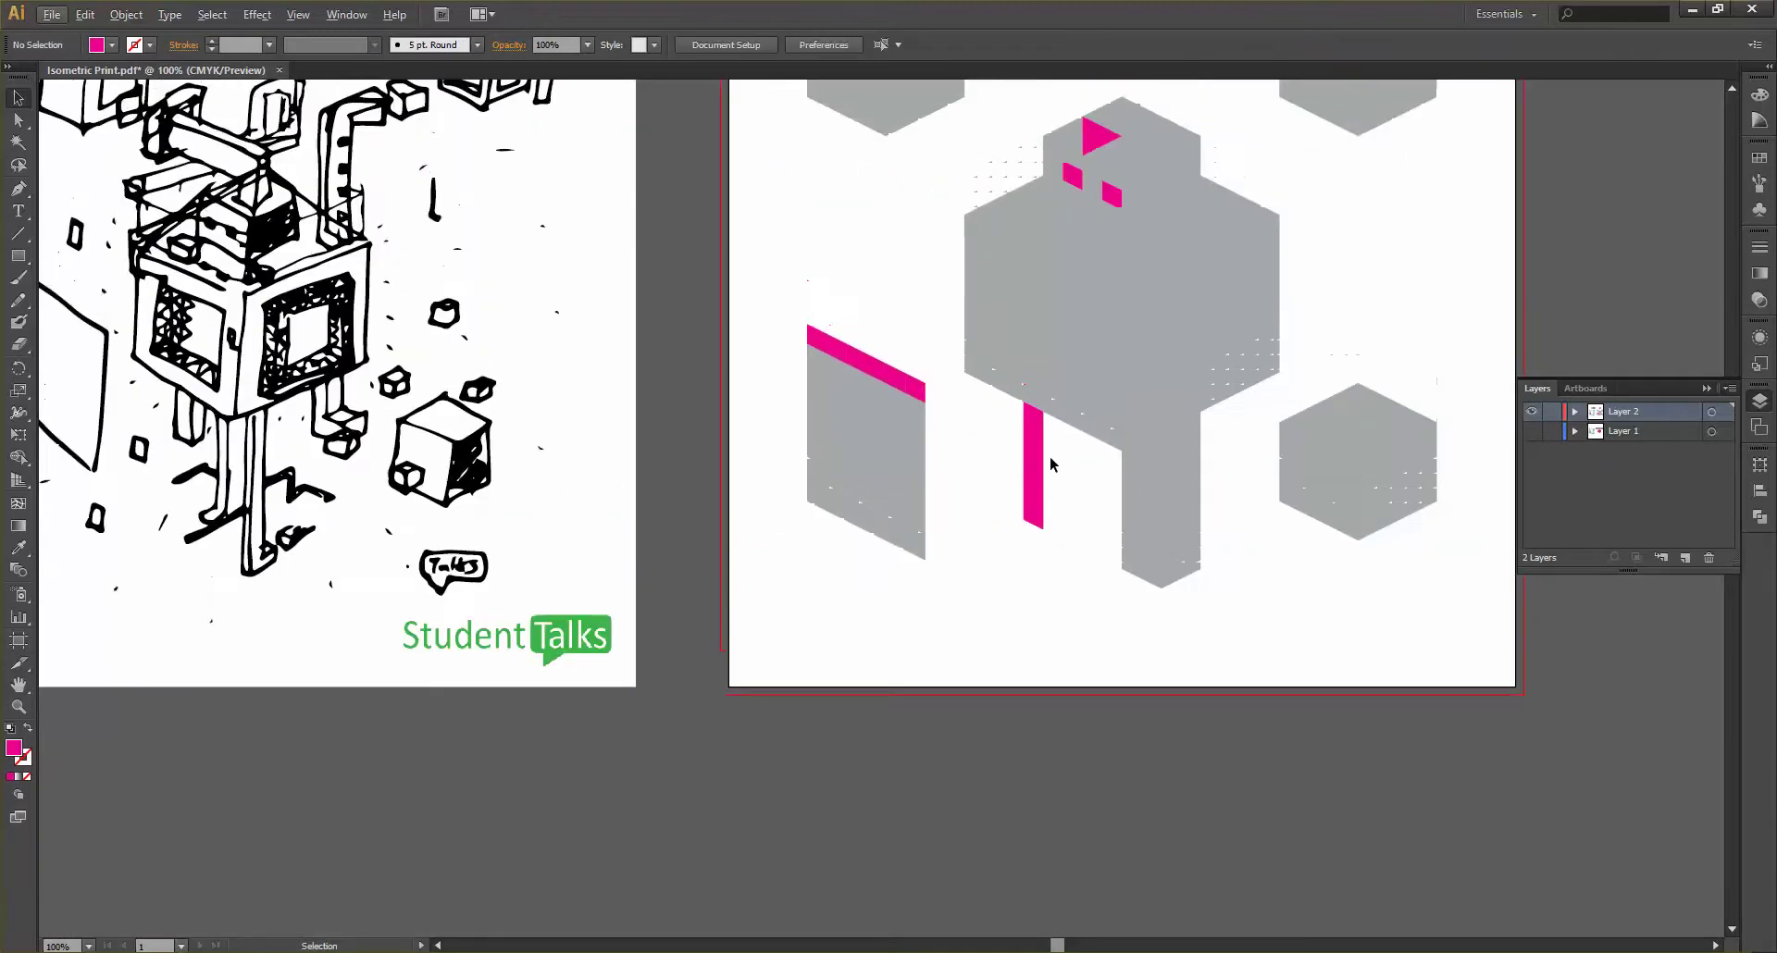
Move the grey 30 mm wide leg away from the large hexagon, across the artboard's bottom edge at about X 185.5 mm, Y 295.4 mm
scroll(1154, 576, "up", 2)
left_click_drag(1192, 523, 1100, 326)
left_click_drag(1210, 294, 1209, 254)
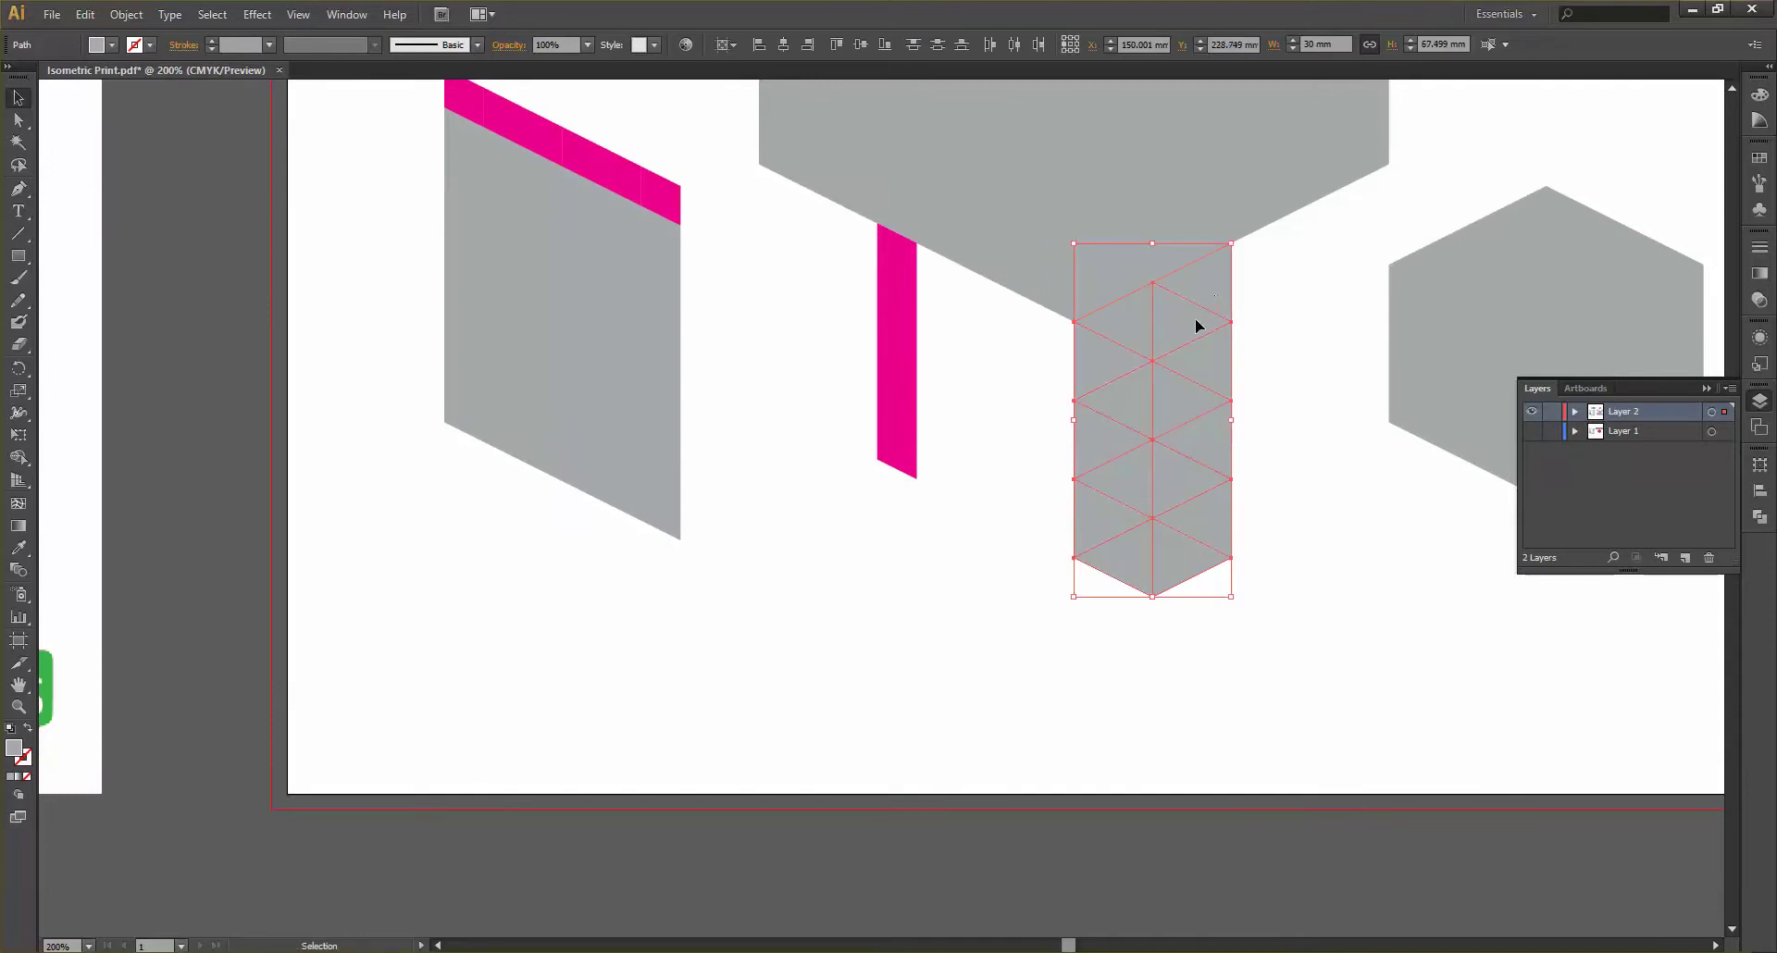
left_click_drag(1177, 448, 1364, 798)
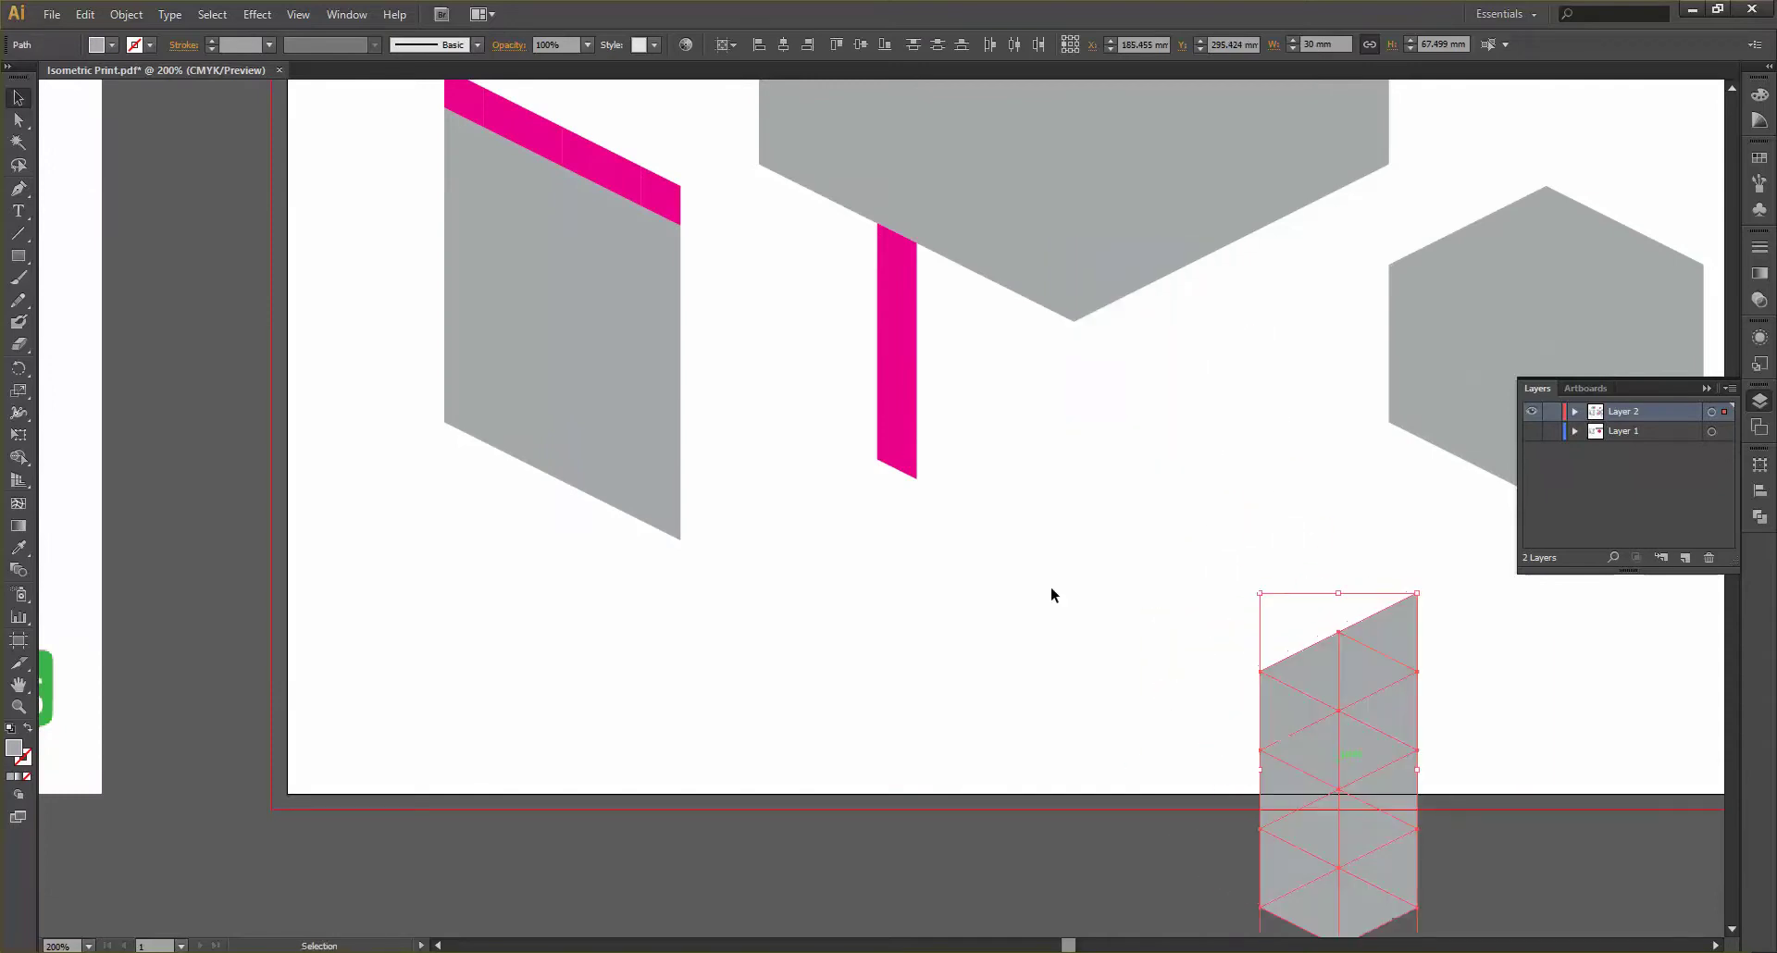
Duplicate the magenta bar alongside itself and rework its lower corner triangles to form a 15 mm wide leg with a pointed foot
left_click_drag(935, 548, 932, 283)
left_click(1012, 500)
left_click(941, 489)
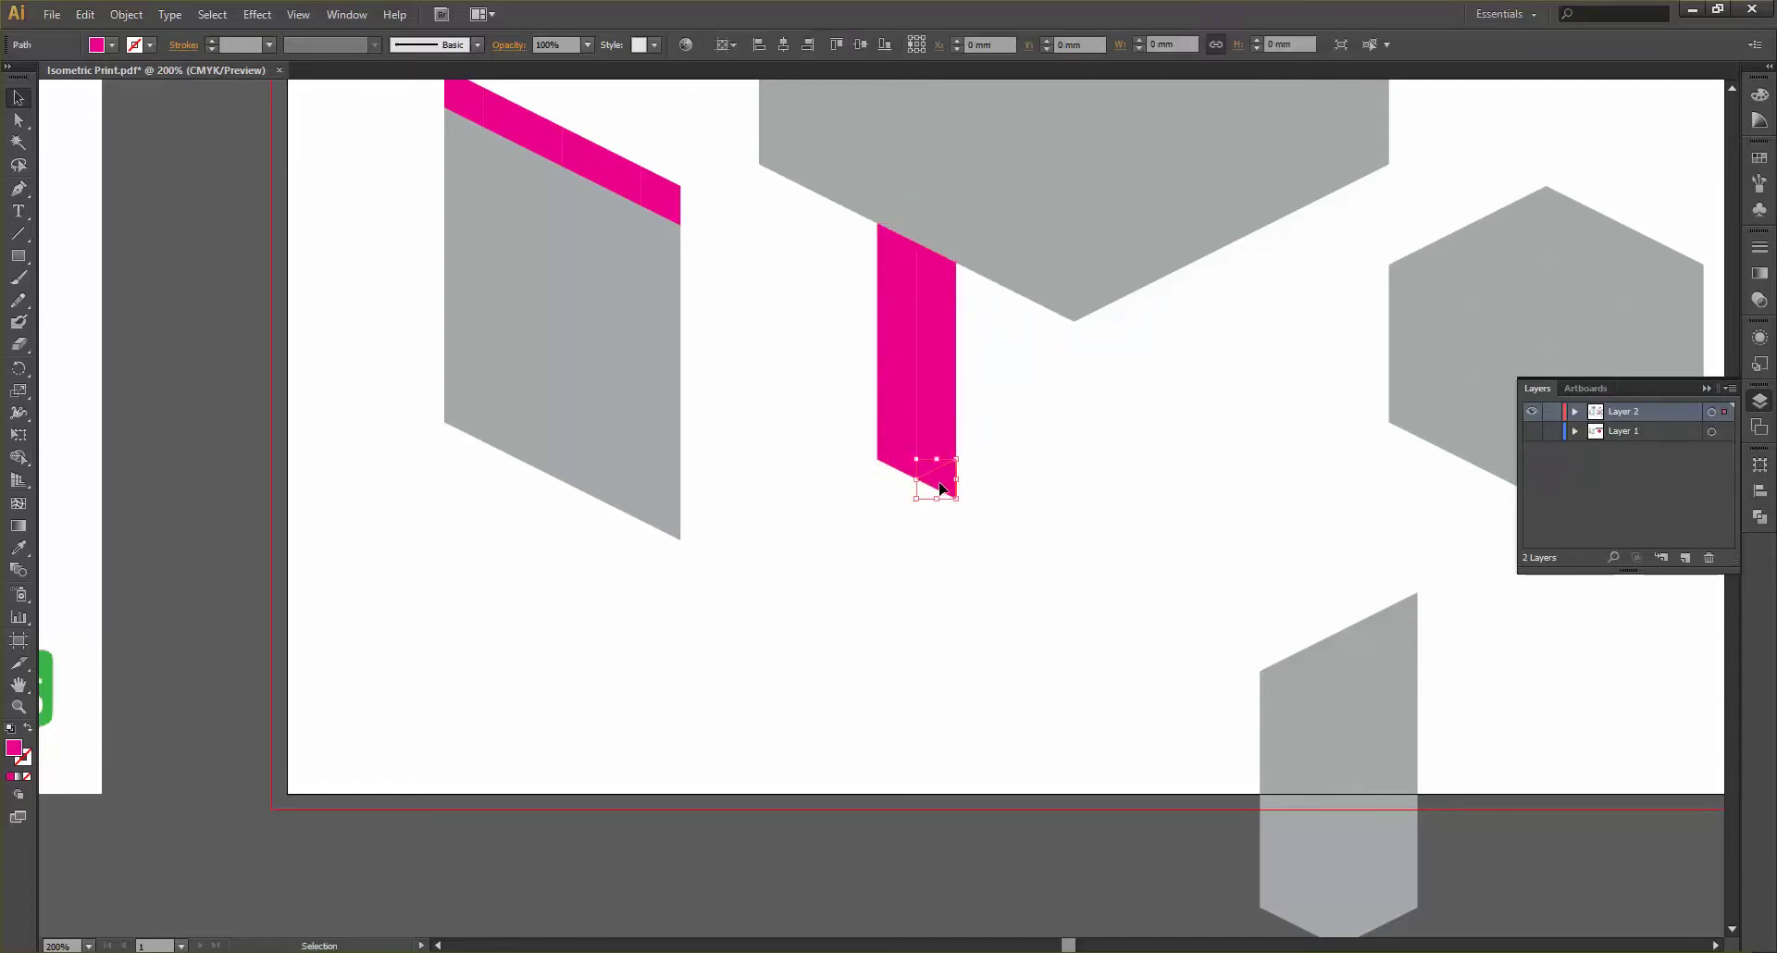
key("Delete")
left_click_drag(959, 527, 926, 509)
left_click(1130, 509)
scroll(1053, 400, "down", 3)
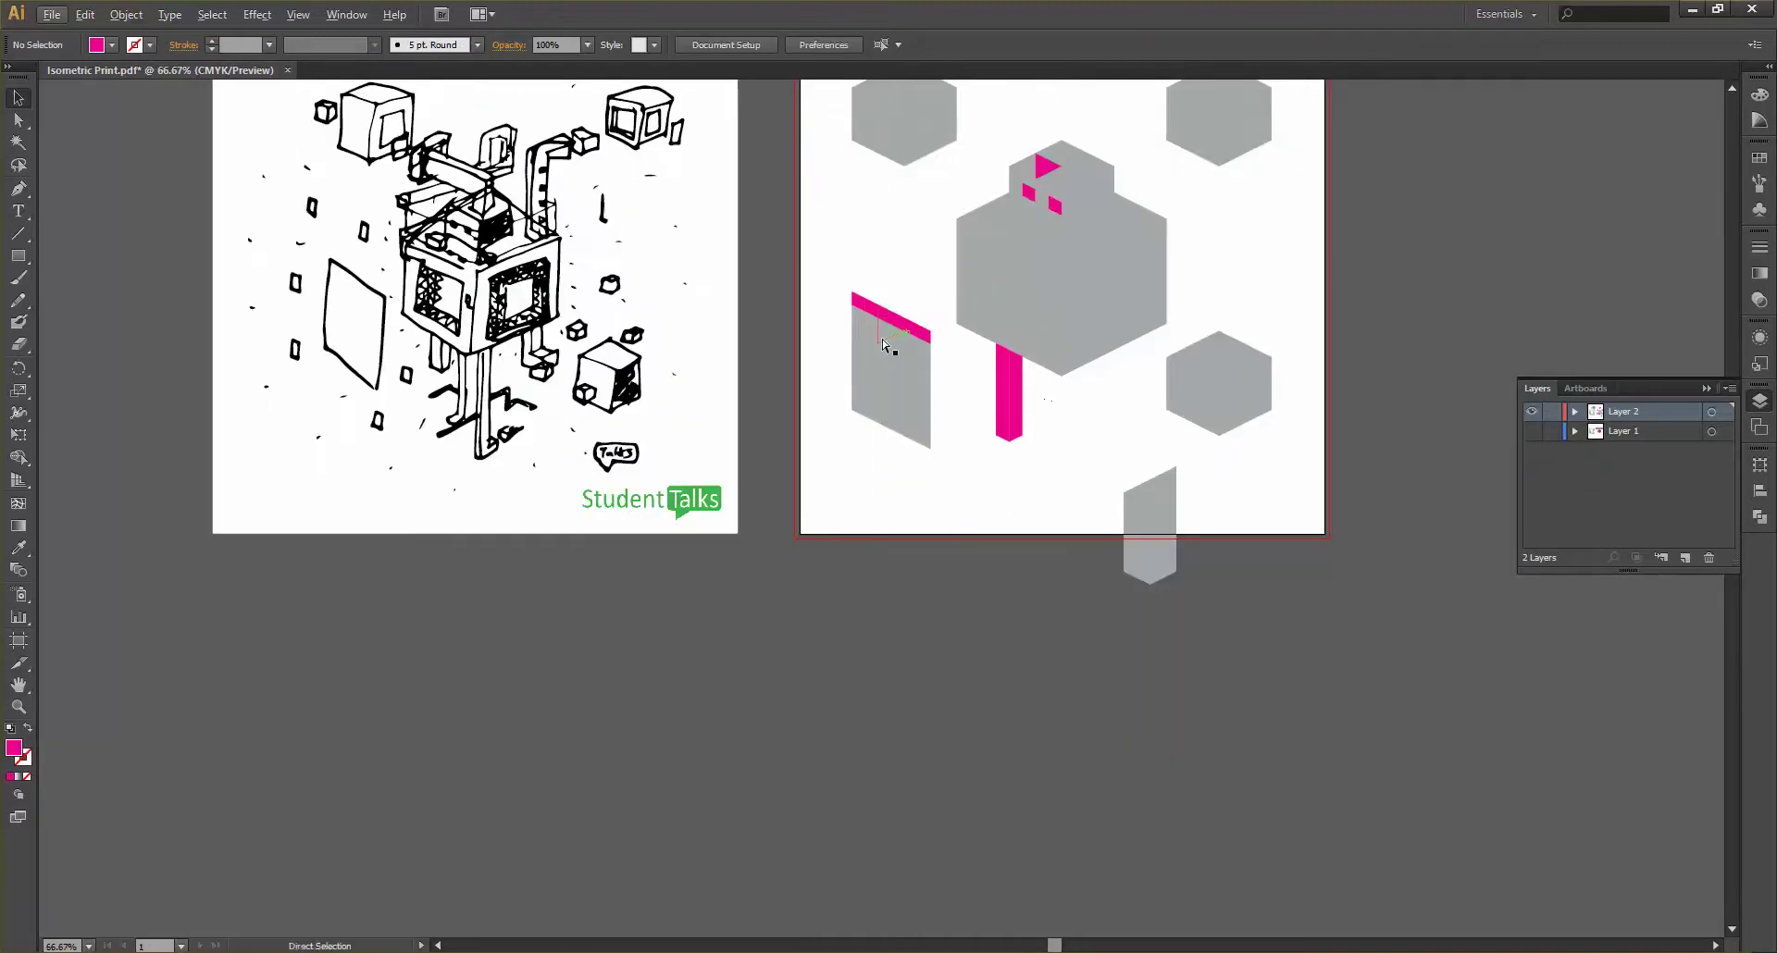
scroll(822, 431, "right", 2)
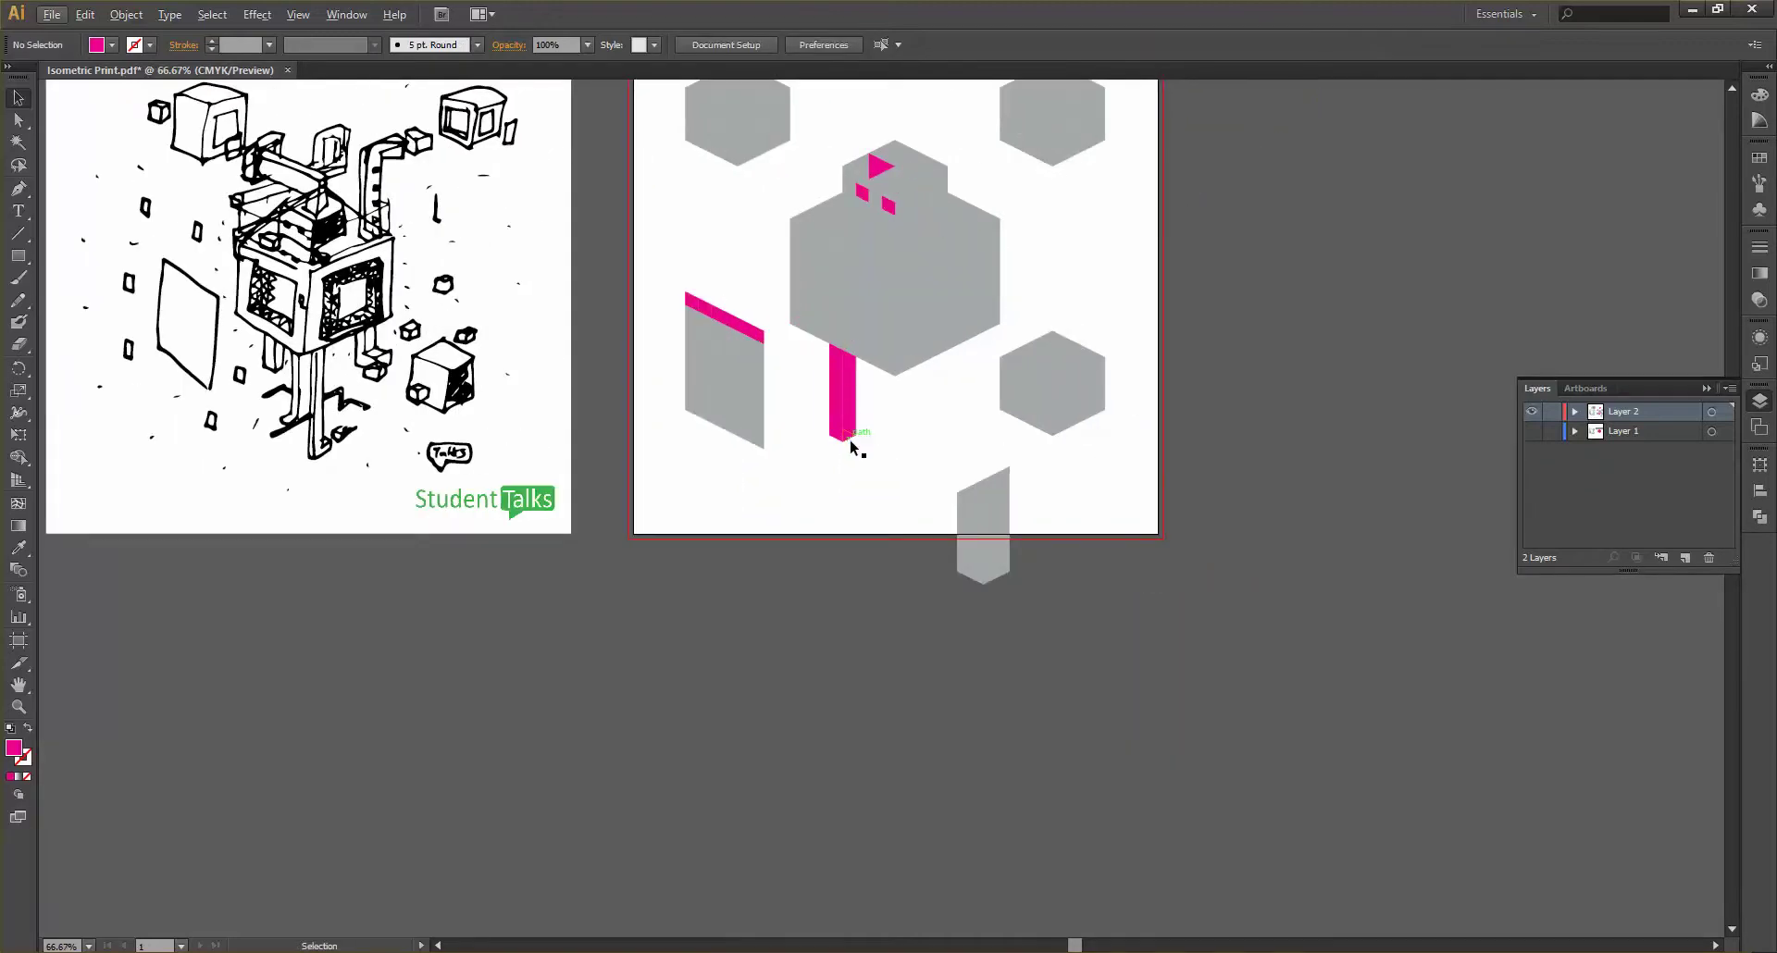
Duplicate the magenta leg to the large hexagon's lowest corner and fill its missing upper corner with a copied triangle
scroll(867, 458, "up", 2)
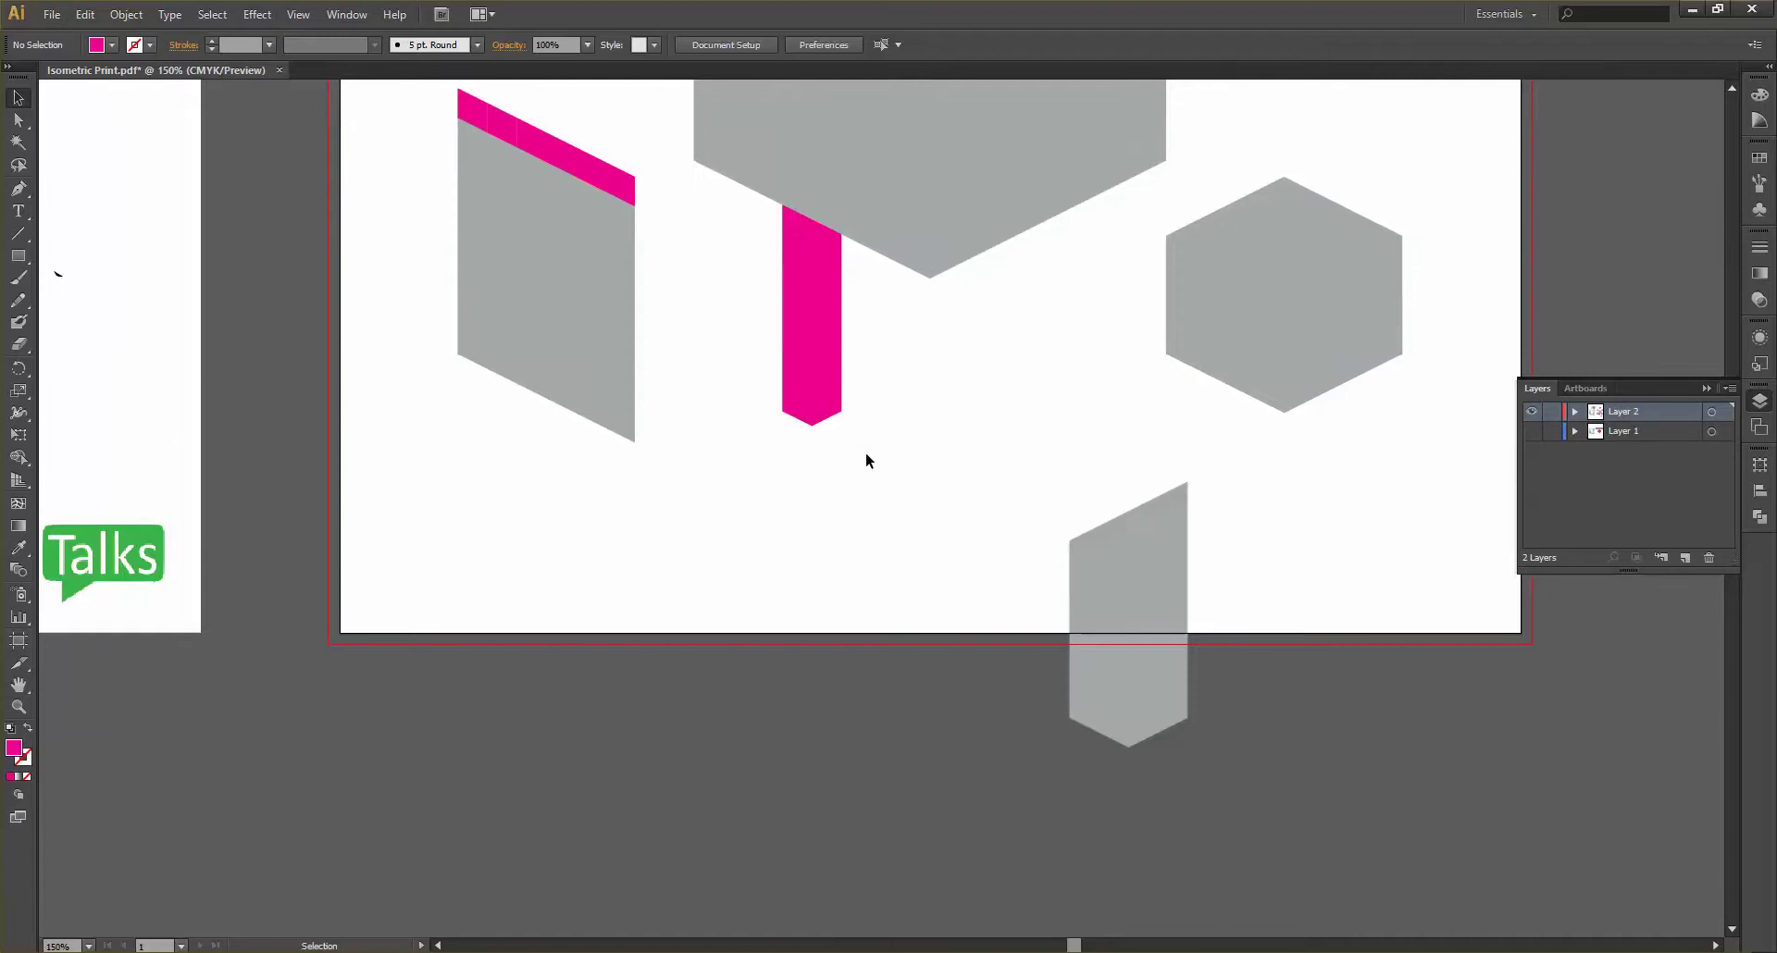
left_click_drag(850, 459, 739, 254)
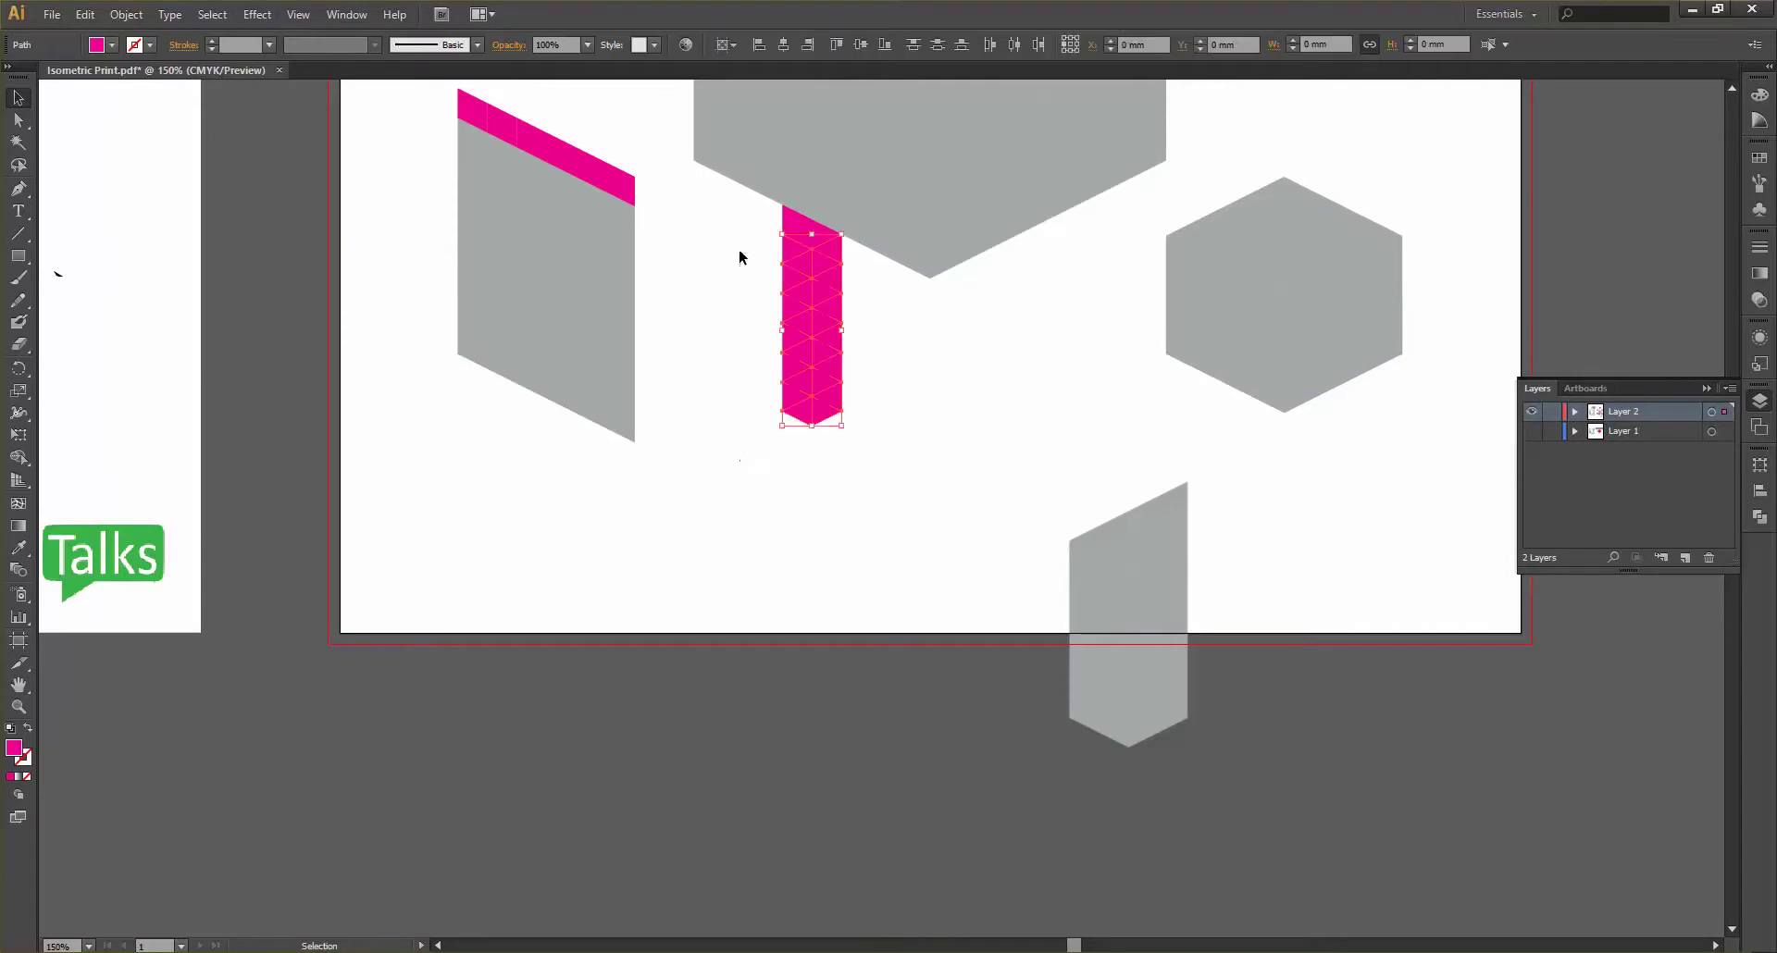
left_click(805, 230, "shift")
left_click_drag(806, 244, 937, 309)
left_click(967, 346)
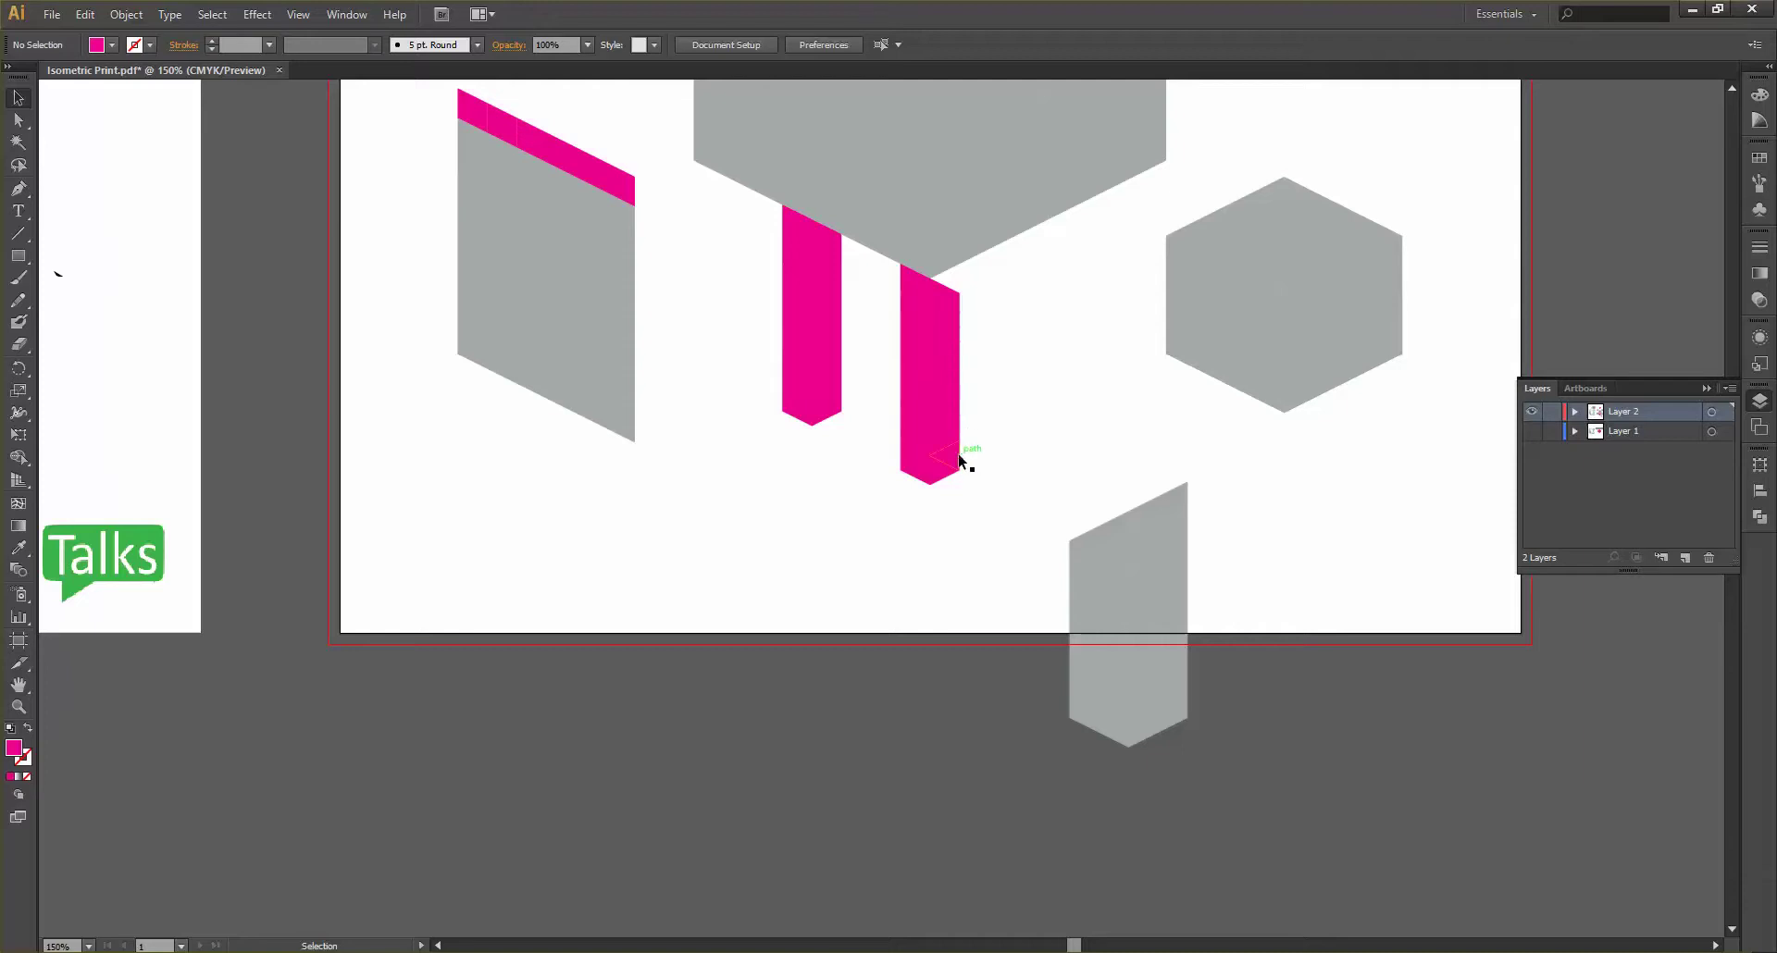
left_click_drag(959, 460, 961, 288)
scroll(1017, 309, "down", 3)
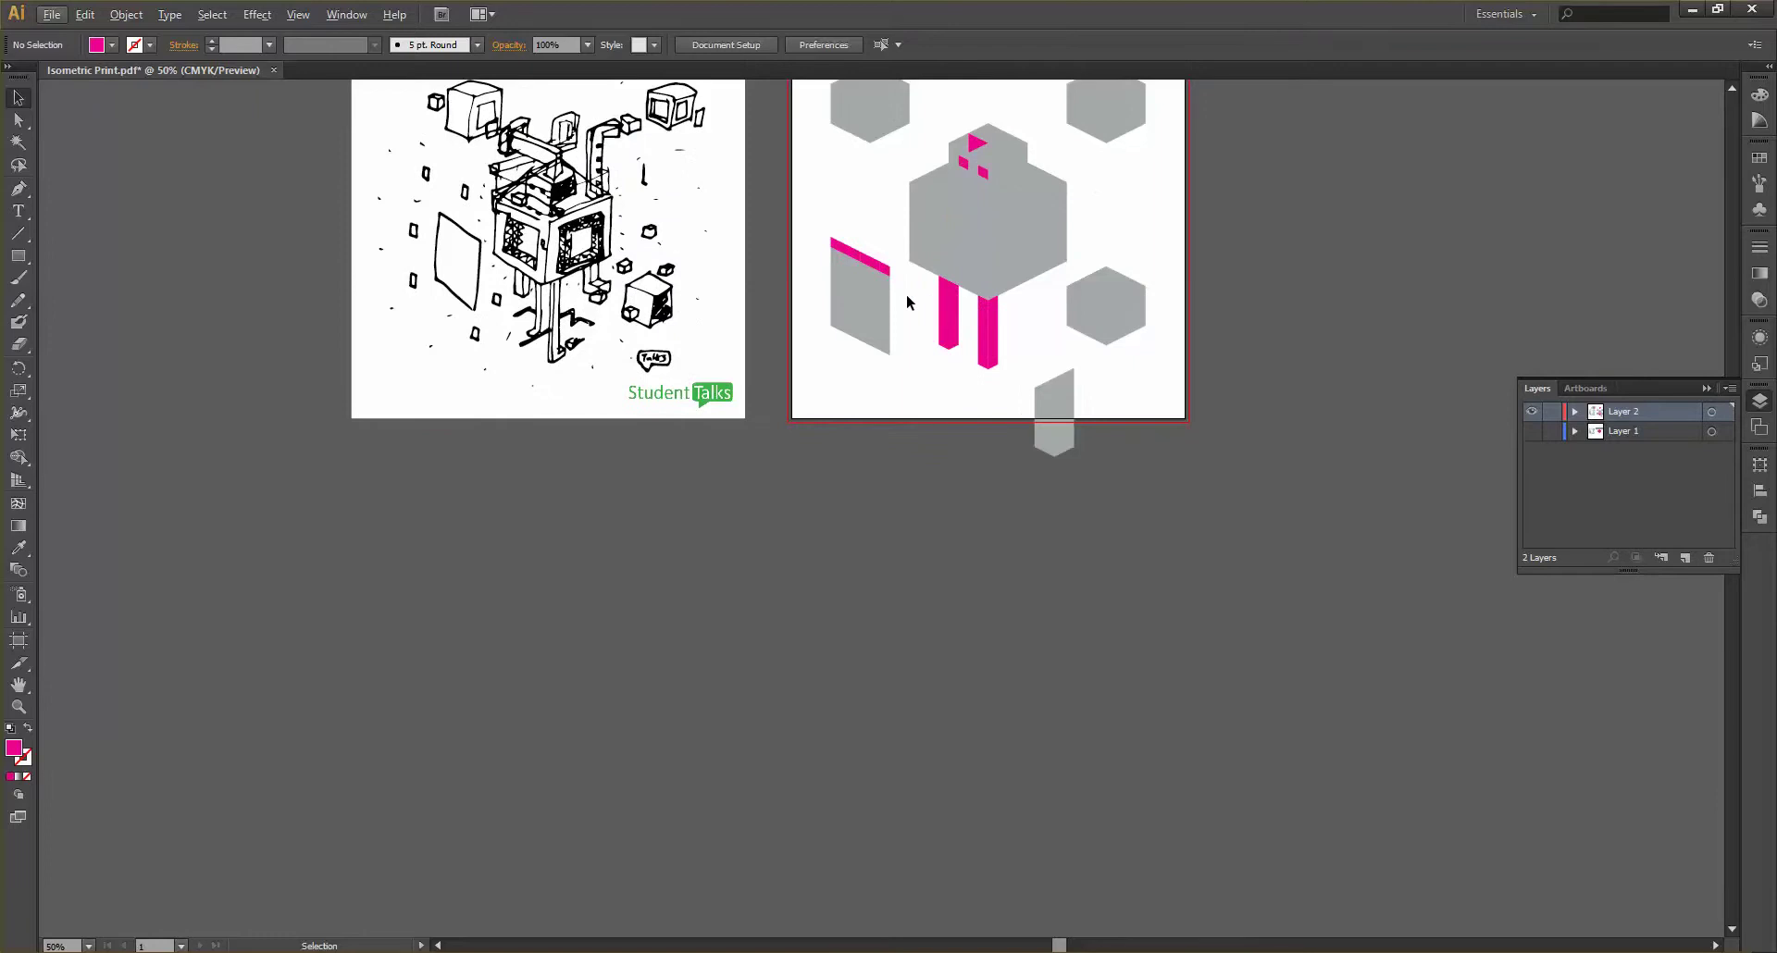
Move the second magenta leg, 15 by 56.25 mm, up and right onto the large hexagon's lower-right edge
scroll(1041, 313, "up", 3)
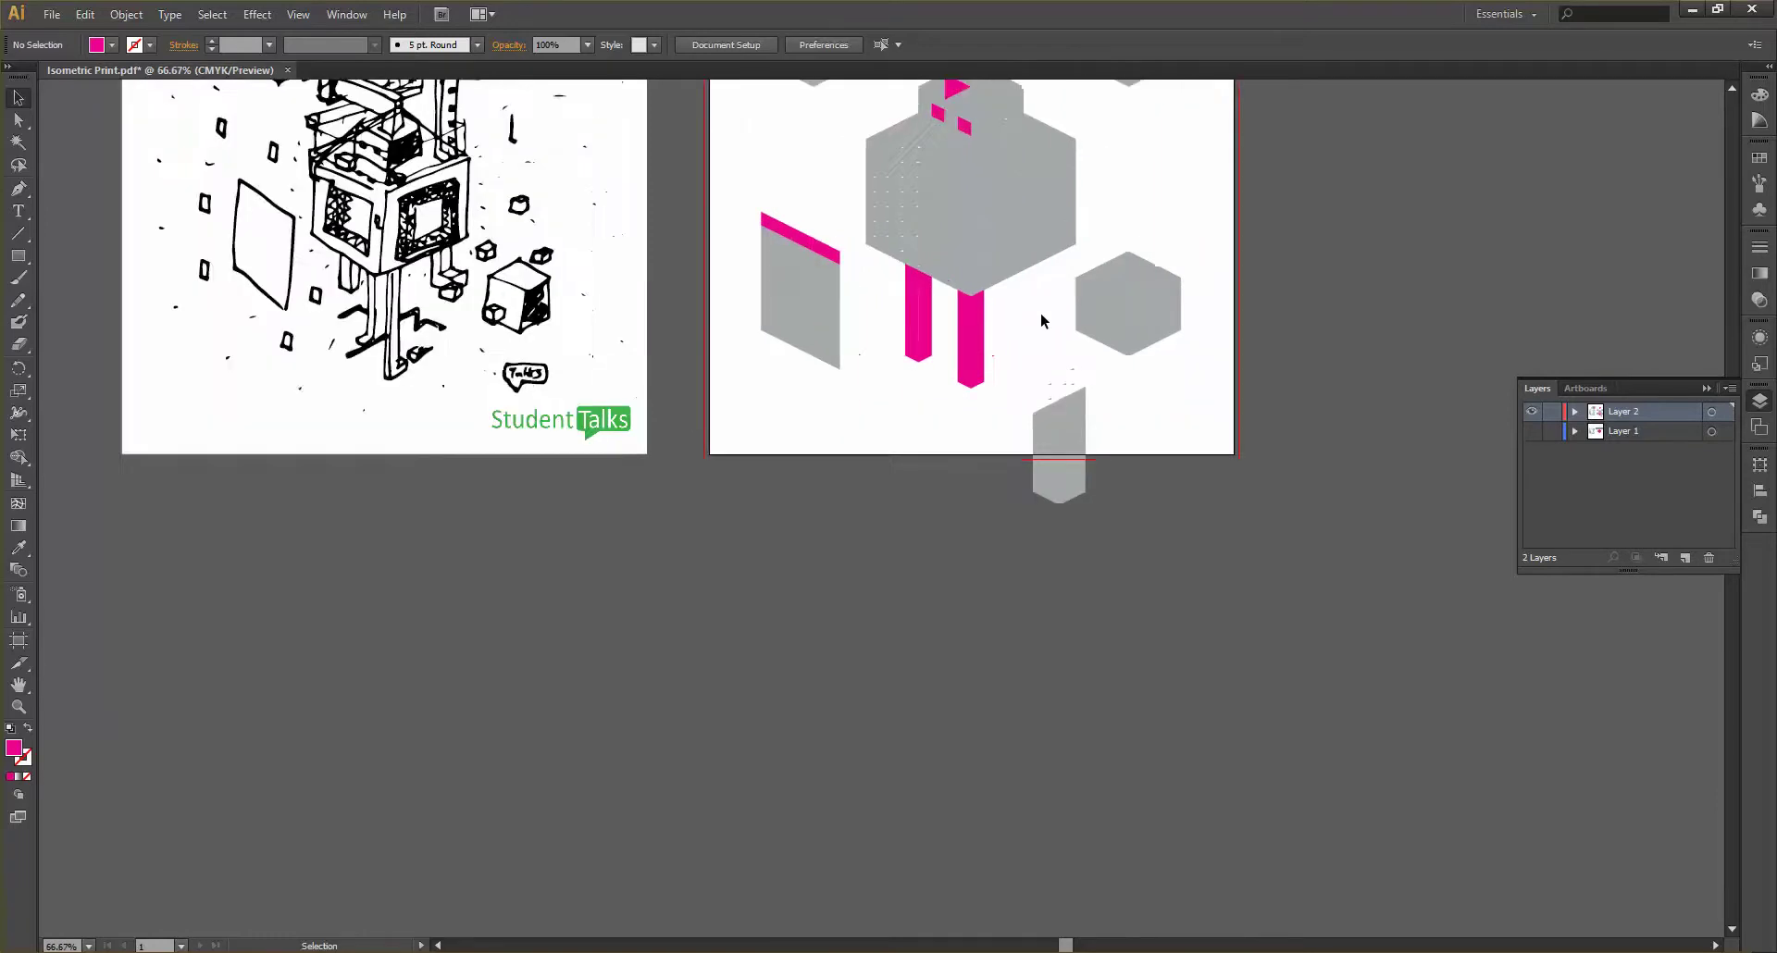
left_click_drag(980, 507, 885, 277)
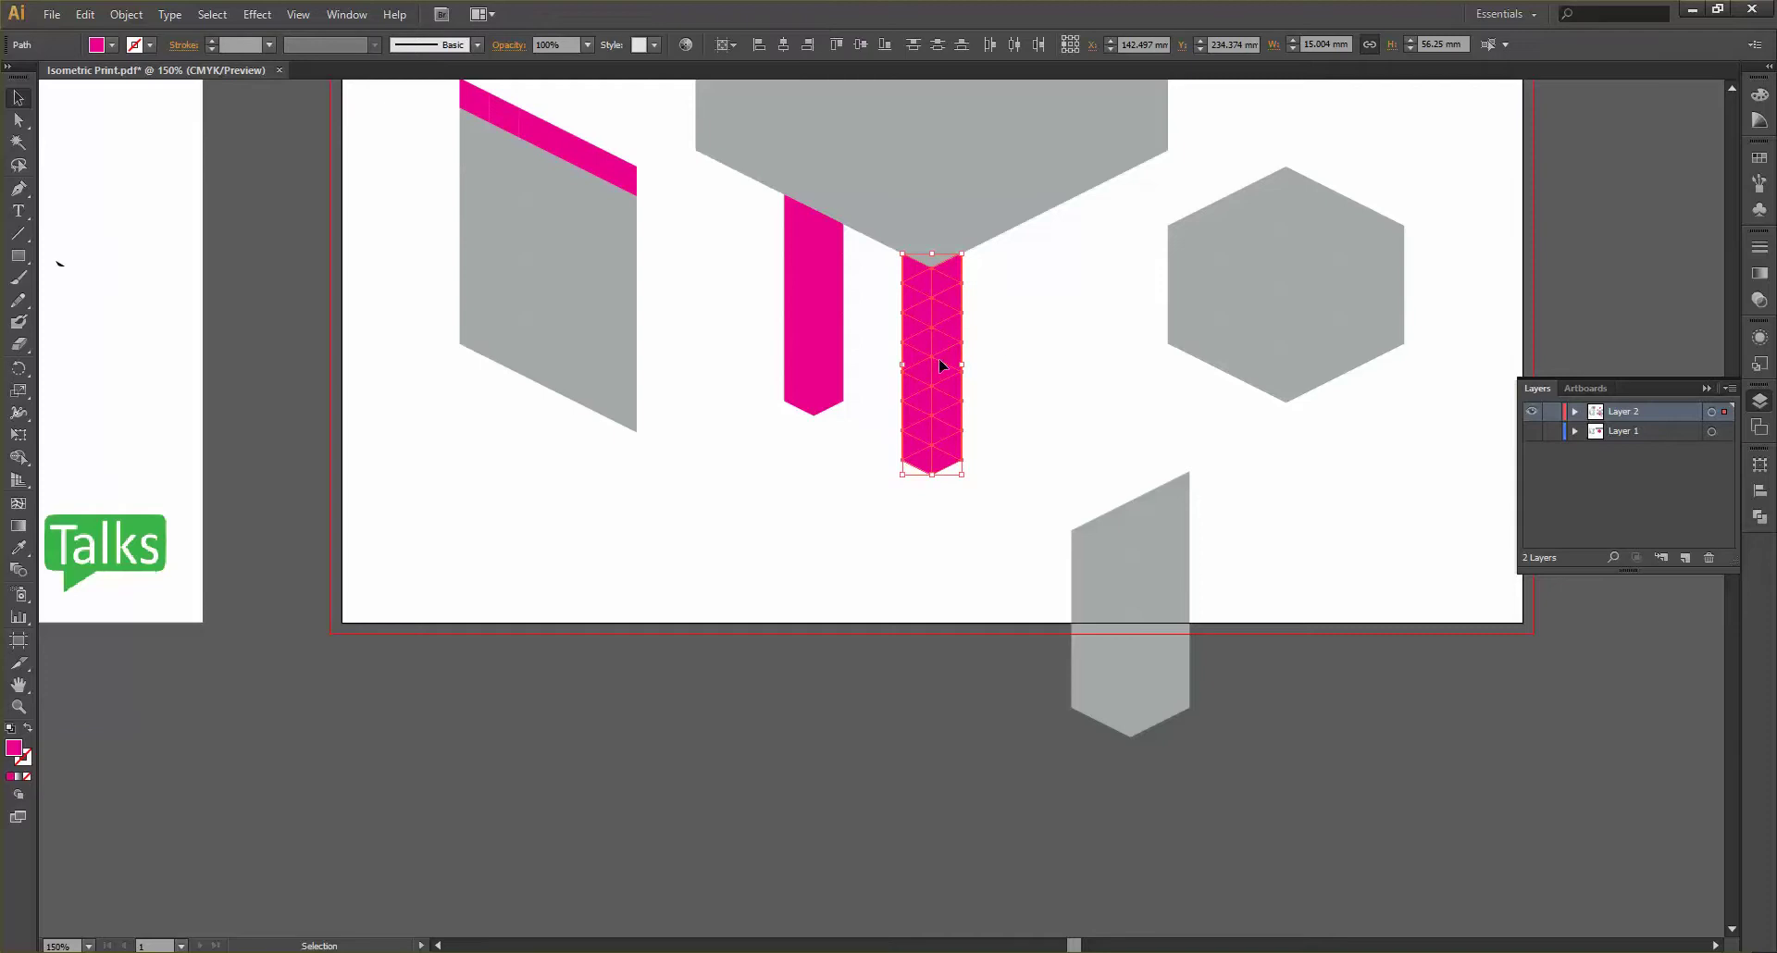
left_click_drag(929, 360, 1017, 314)
left_click(1112, 368)
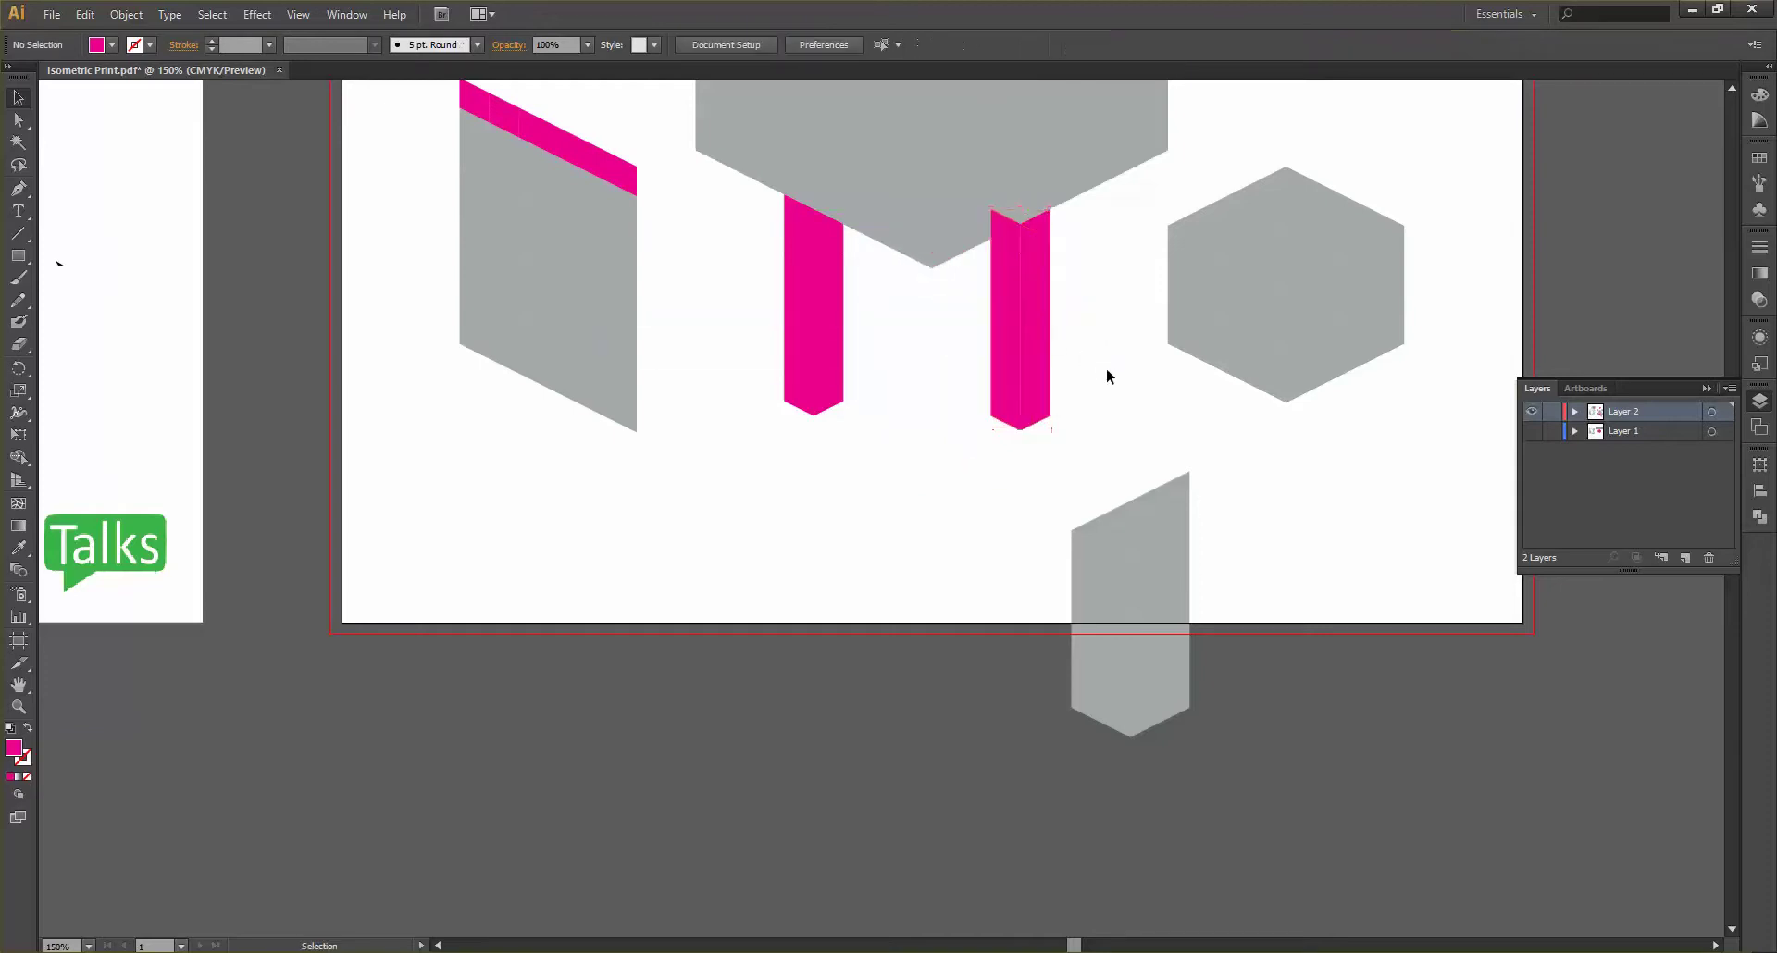
scroll(1107, 368, "down", 2, "alt")
scroll(989, 372, "up", 1, "alt")
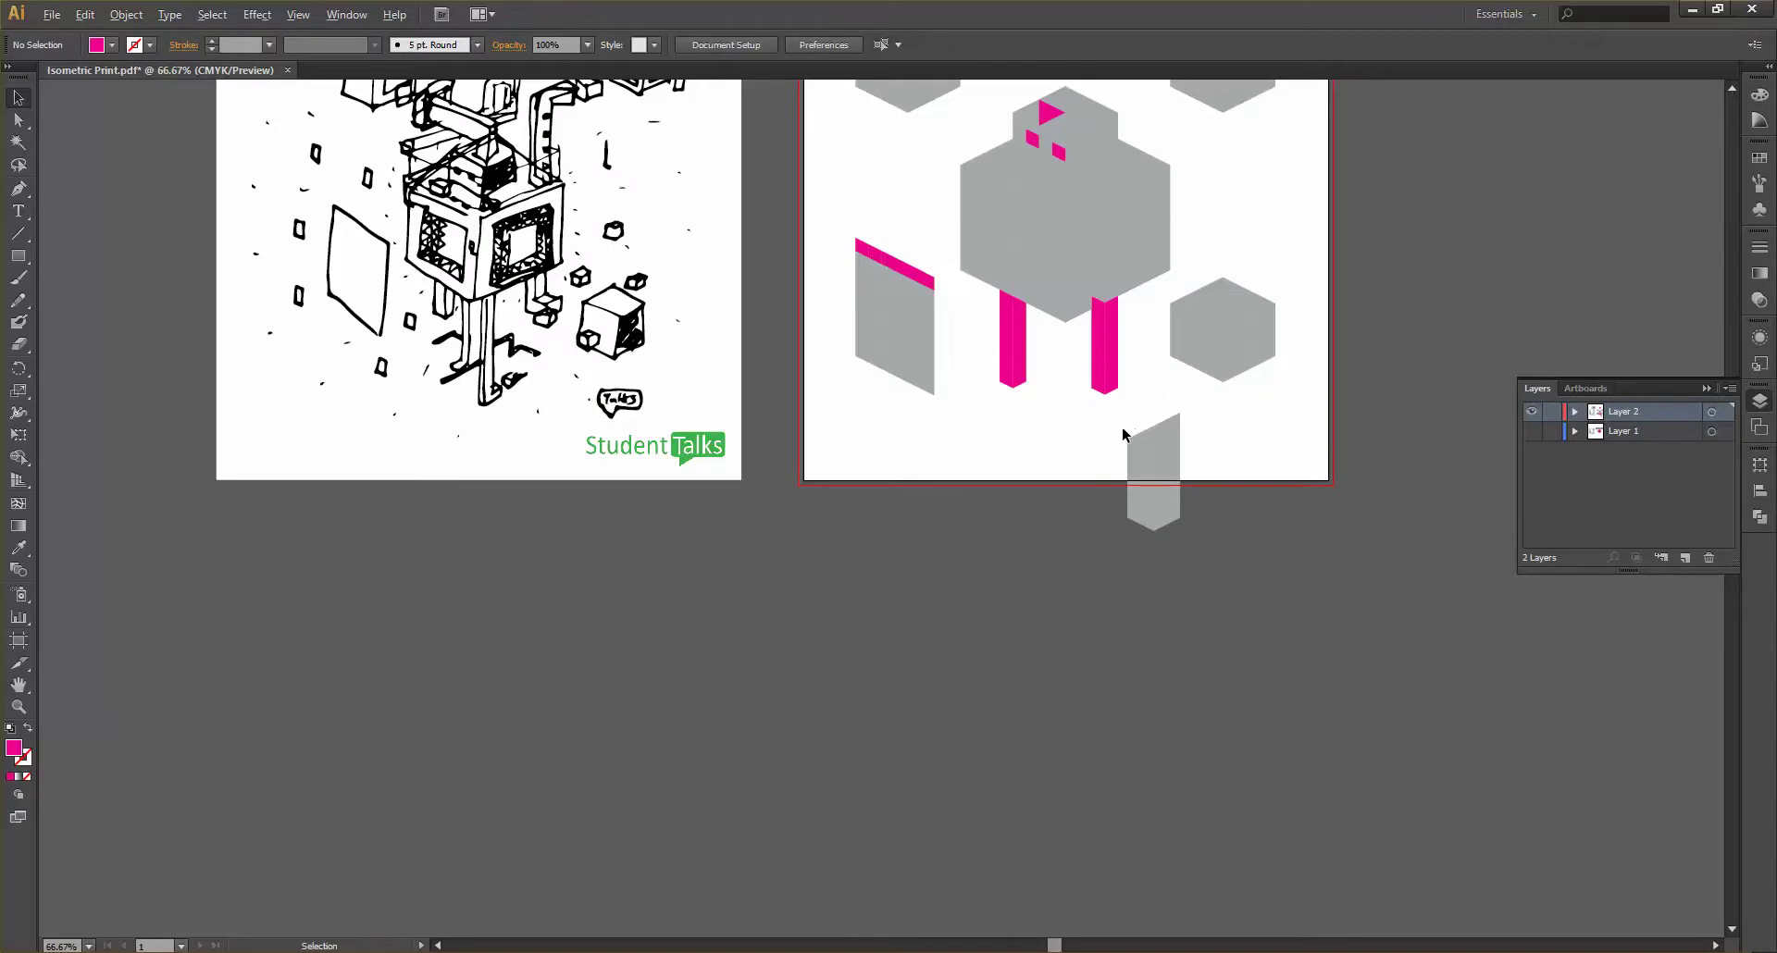
Lengthen the right magenta leg downwards and trim its upper end to follow the large hexagon's lower-right edge
scroll(1124, 426, "up", 1, "alt")
scroll(1122, 426, "up", 1, "alt")
left_click_drag(1124, 428, 1081, 433)
left_click(996, 418)
scroll(964, 375, "down", 2)
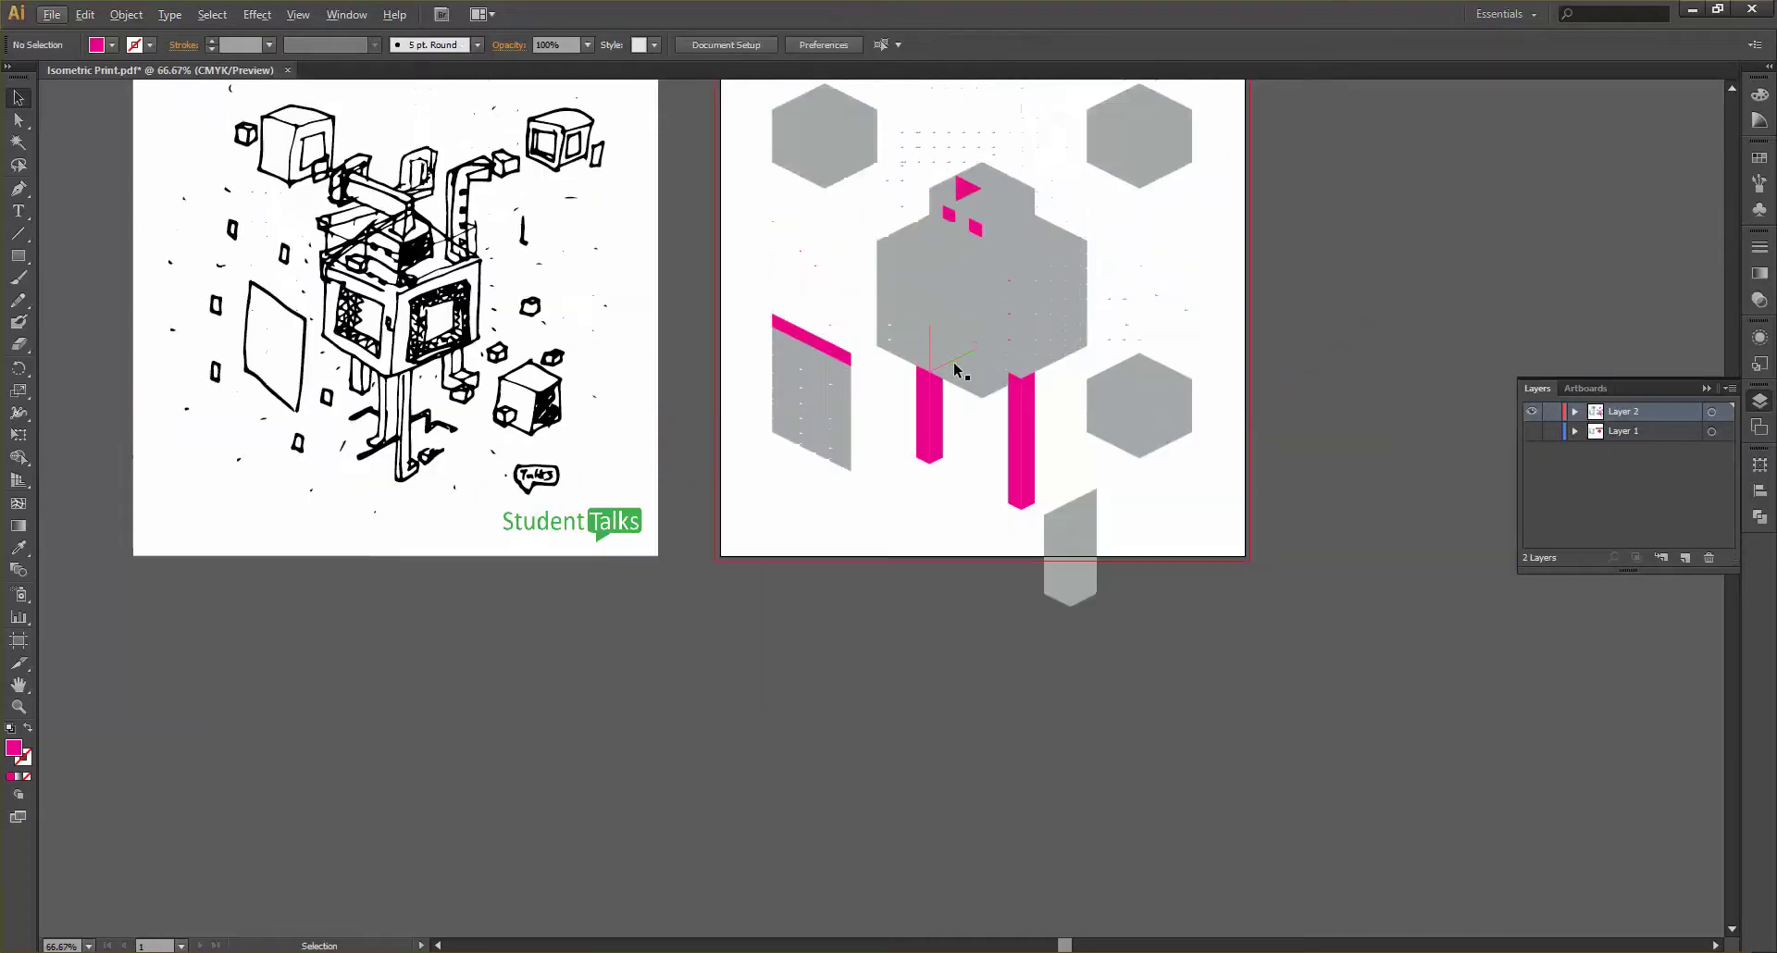
scroll(956, 366, "up", 1)
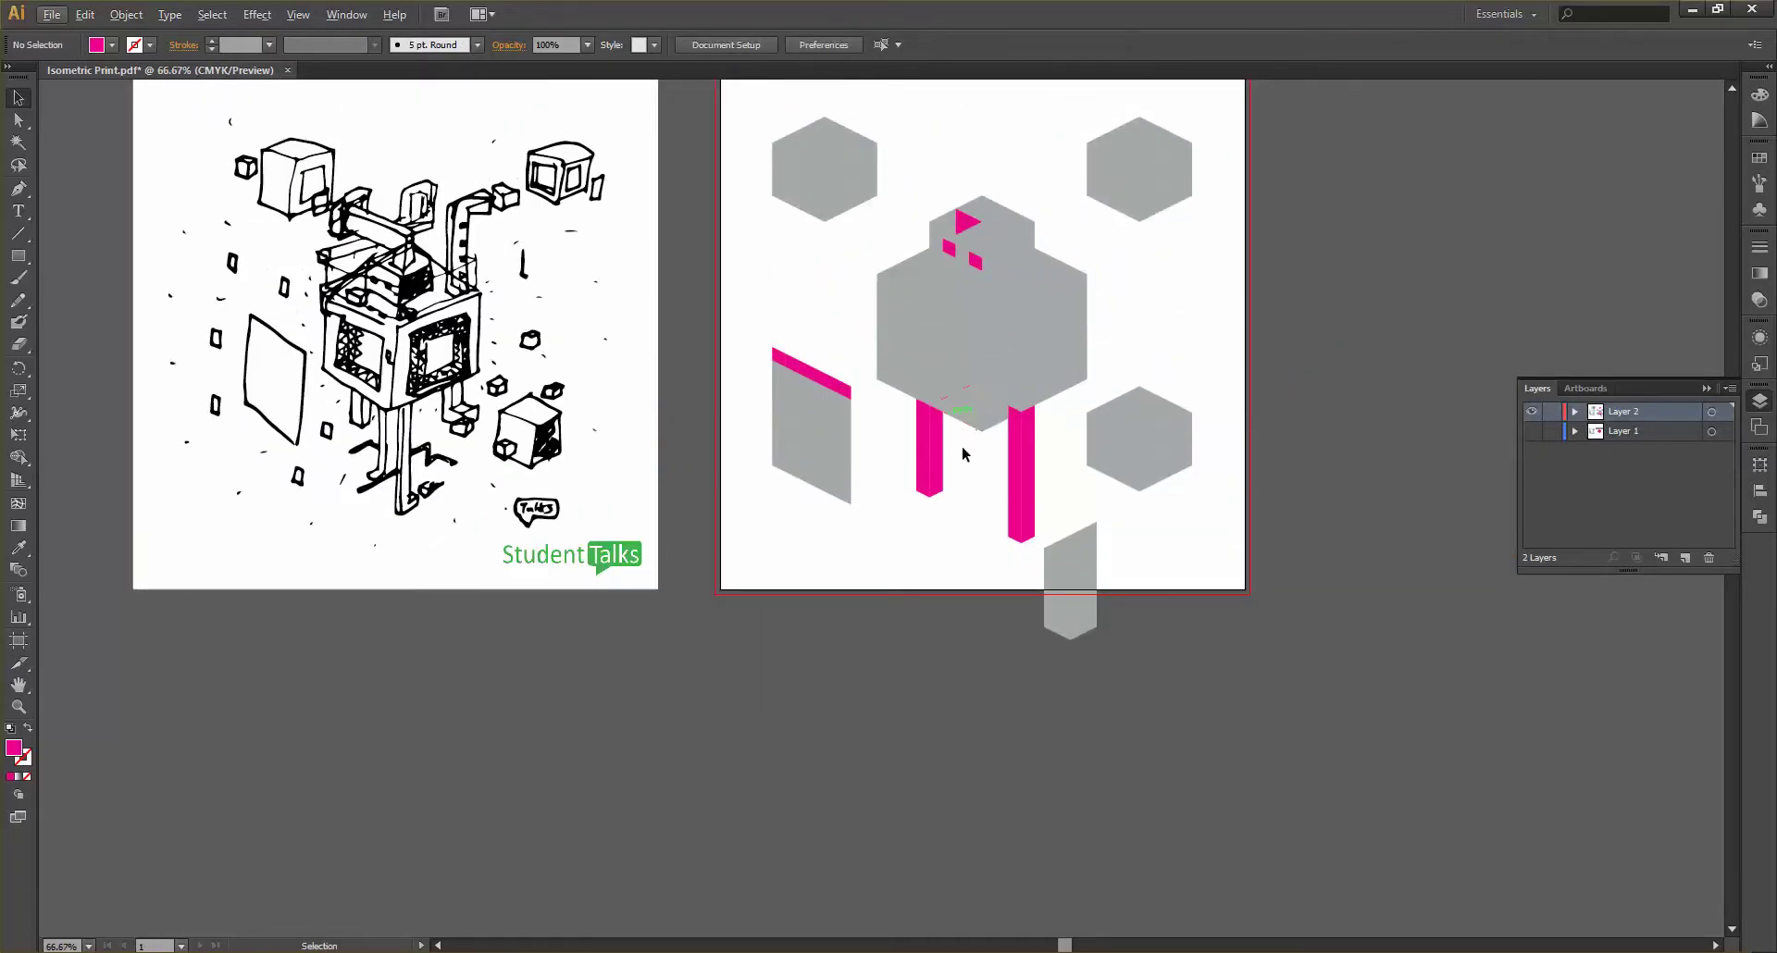
scroll(1022, 435, "up", 2)
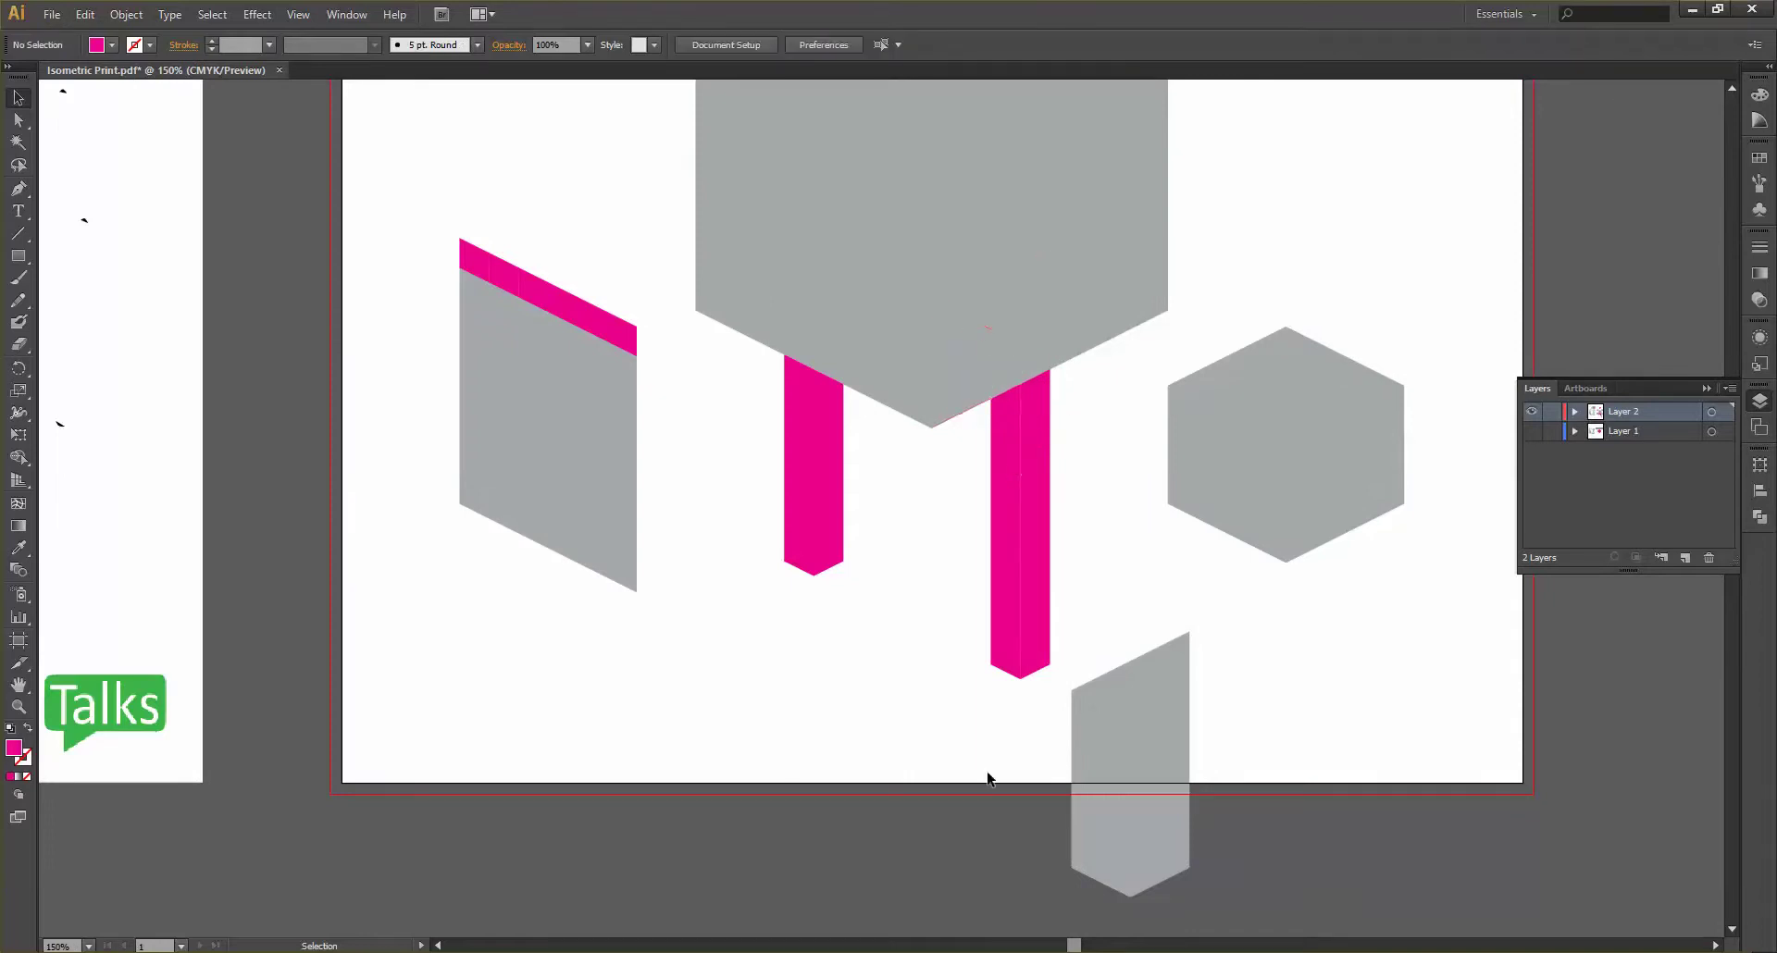
scroll(1001, 685, "down", 2)
scroll(1018, 319, "down", 1, "alt")
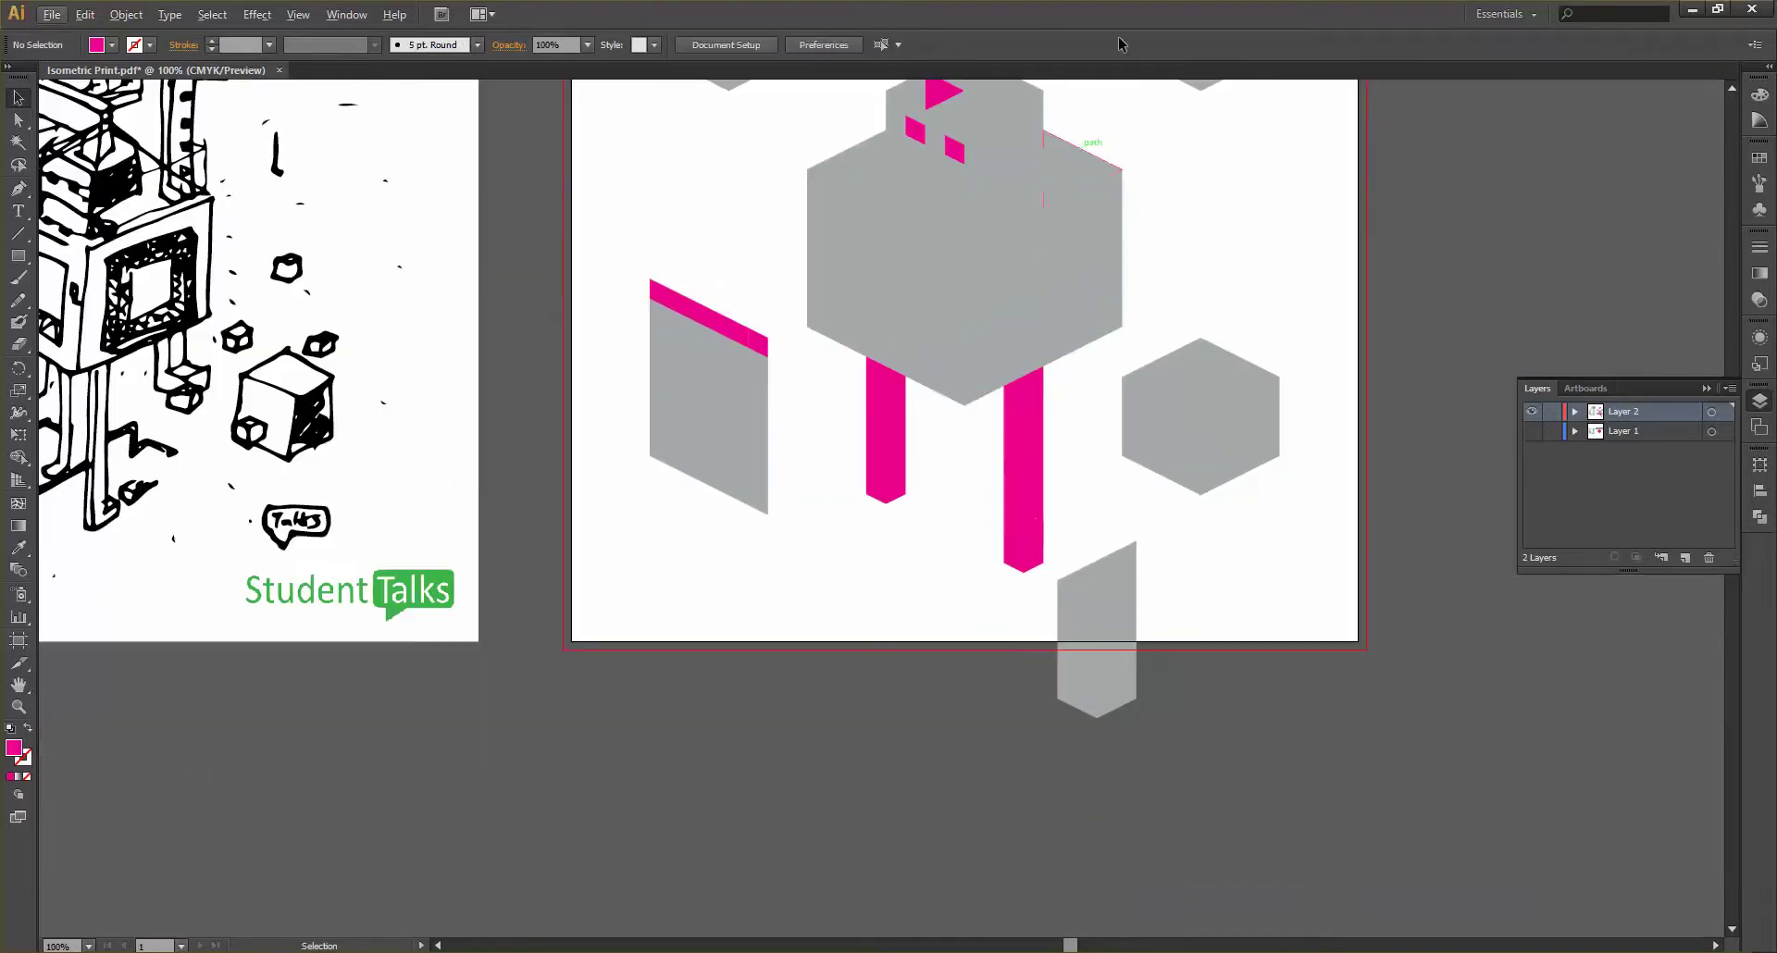
scroll(993, 291, "up", 6)
scroll(993, 298, "down", 2)
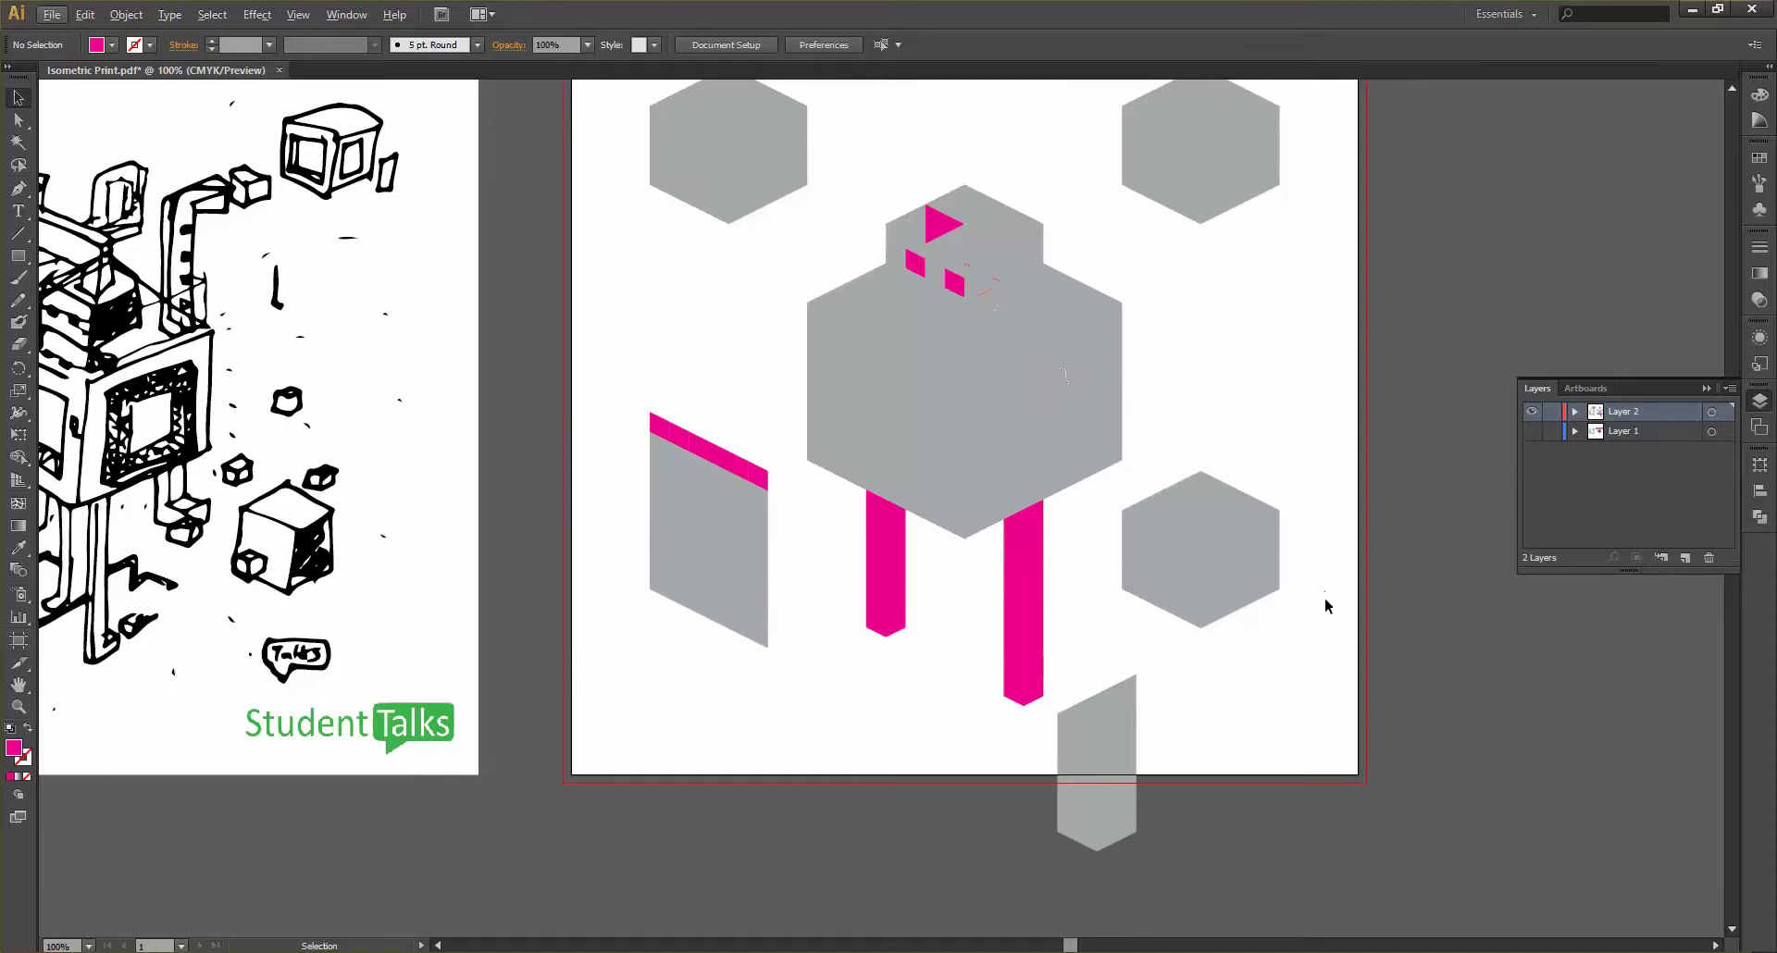
Ungroup the lower-right grey hexagon and fill the triangles of its right face, 30 by 45 mm, with a dark grey swatch
scroll(1296, 679, "up", 2, "alt")
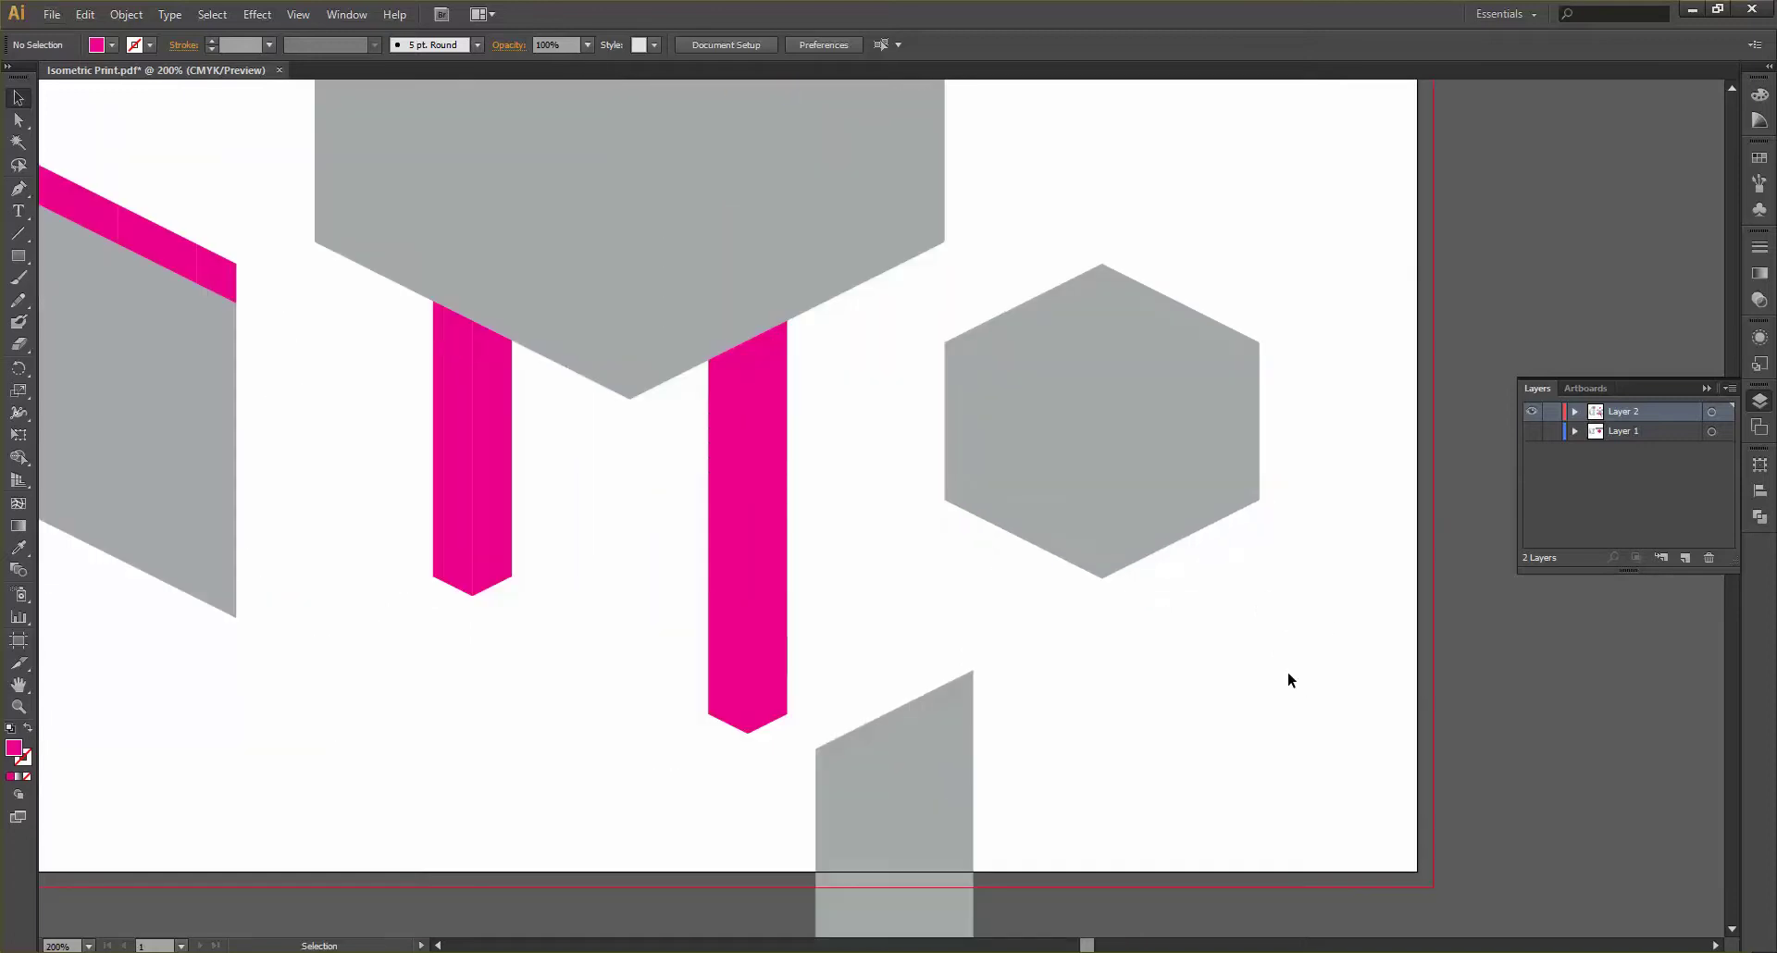
left_click(1137, 415)
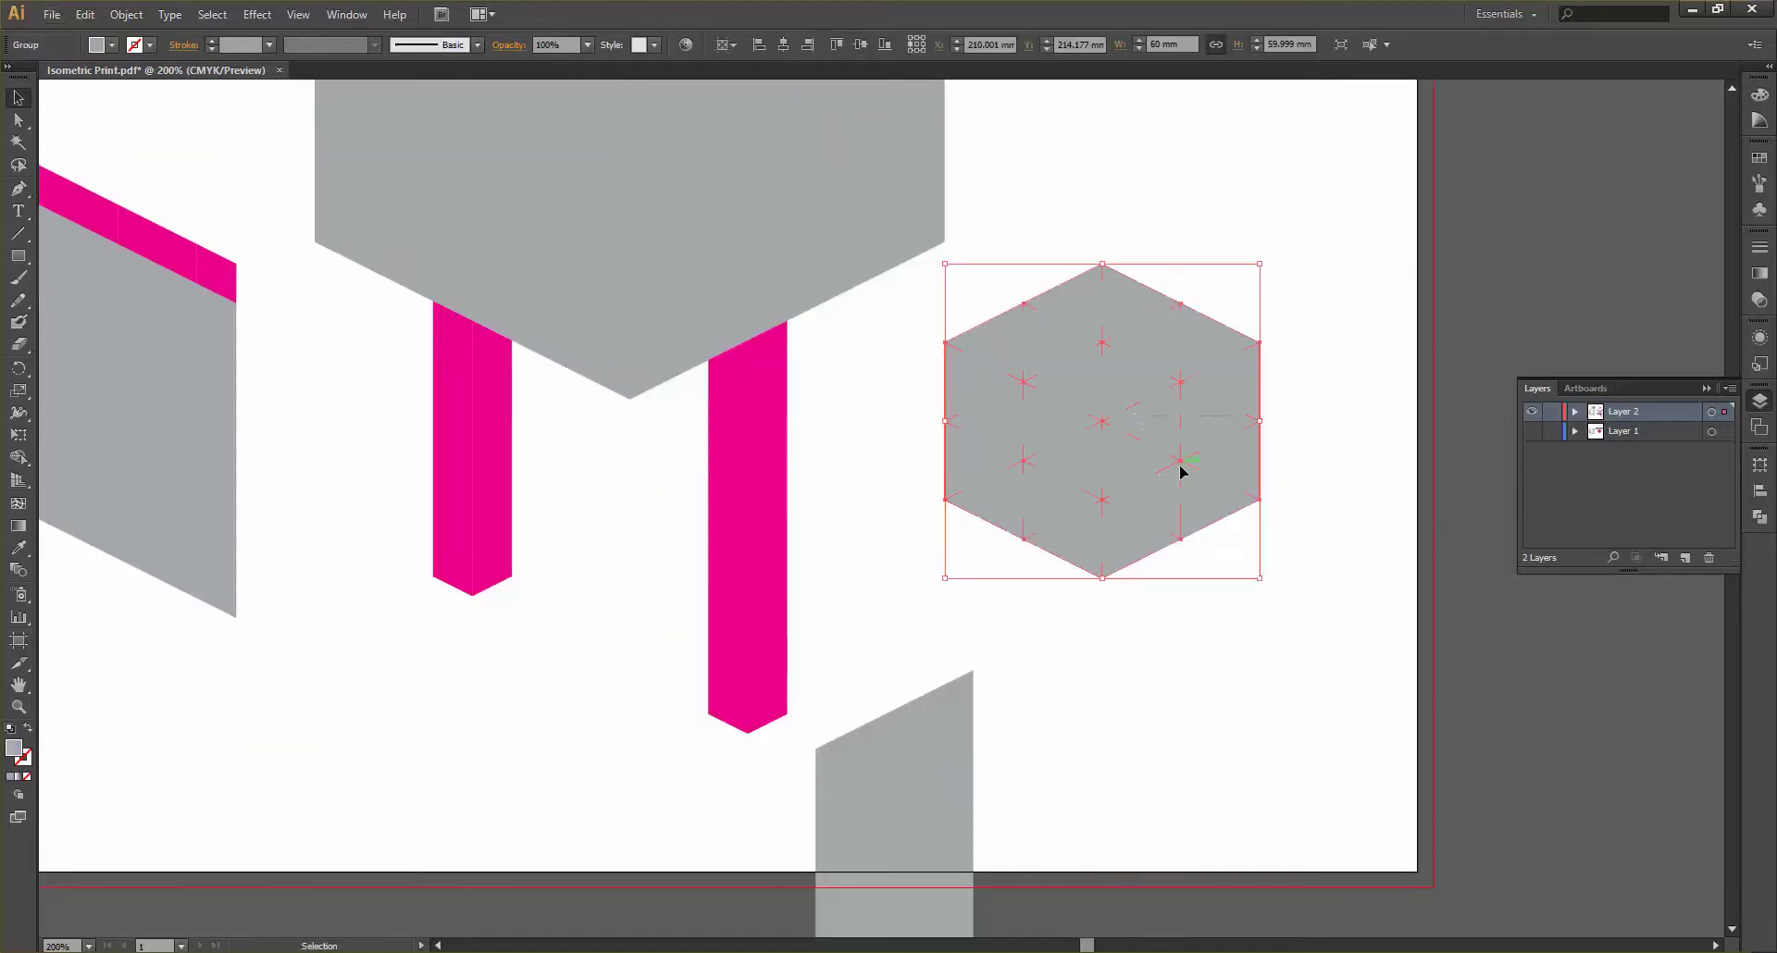
left_click(1256, 639)
left_click_drag(1247, 618, 1141, 416)
left_click(1243, 395)
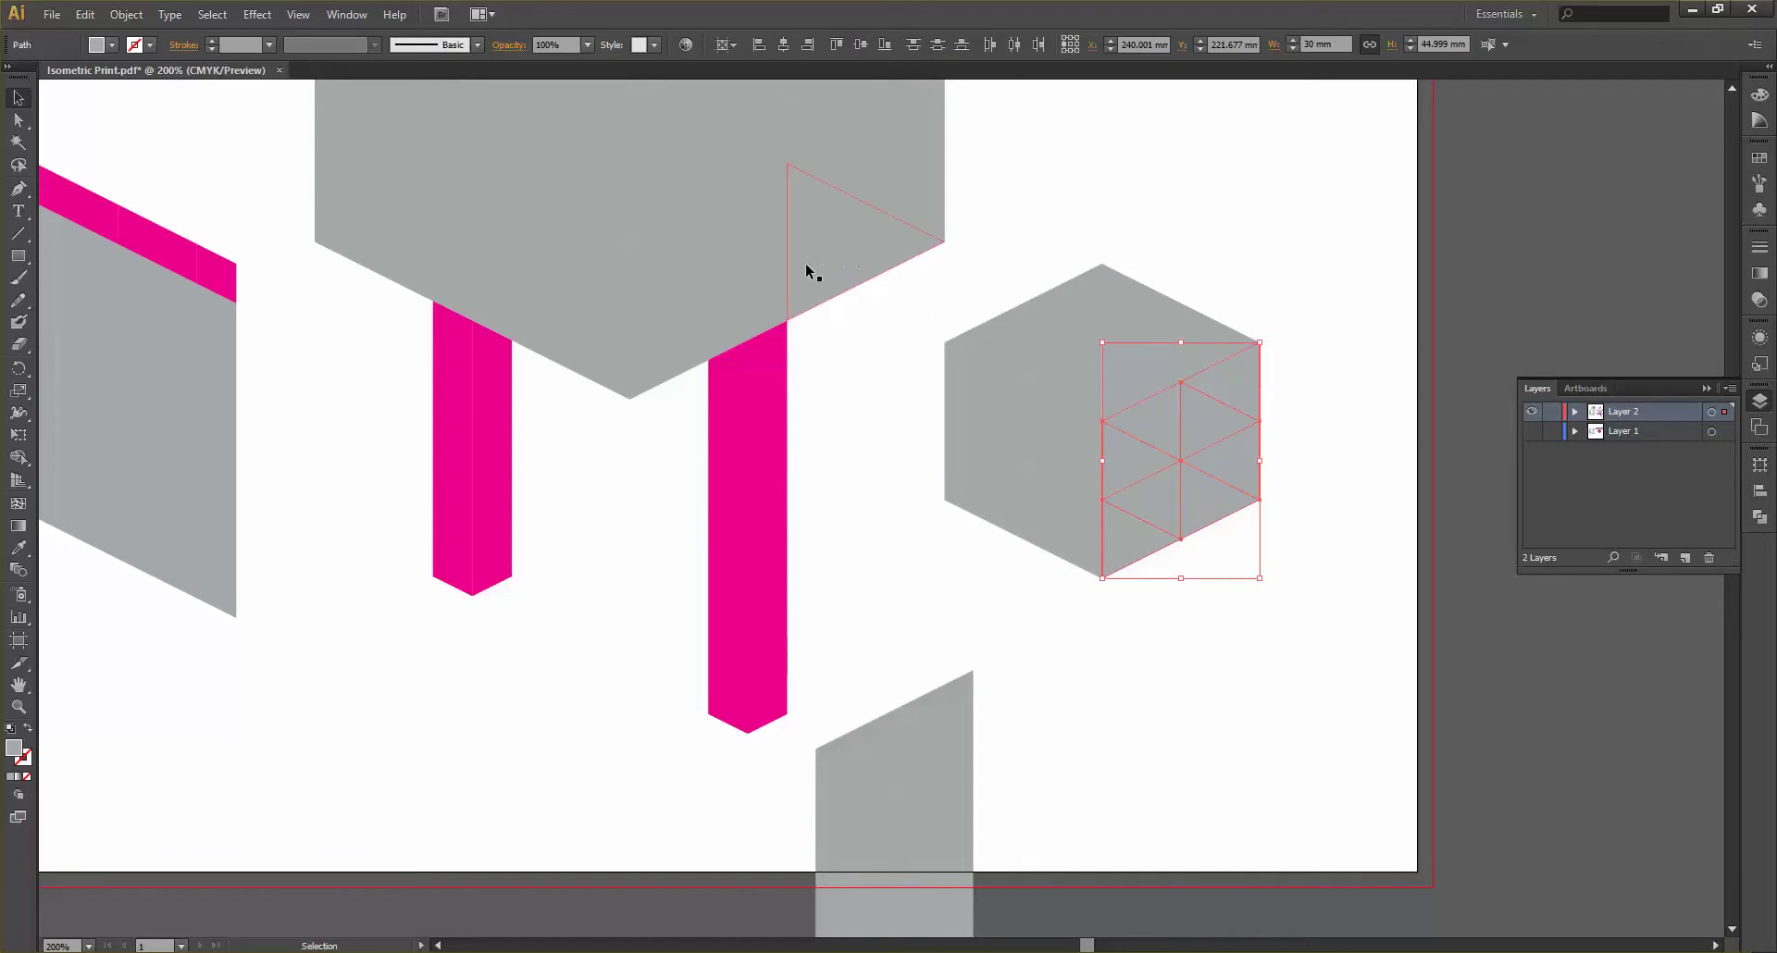
left_click(1759, 158)
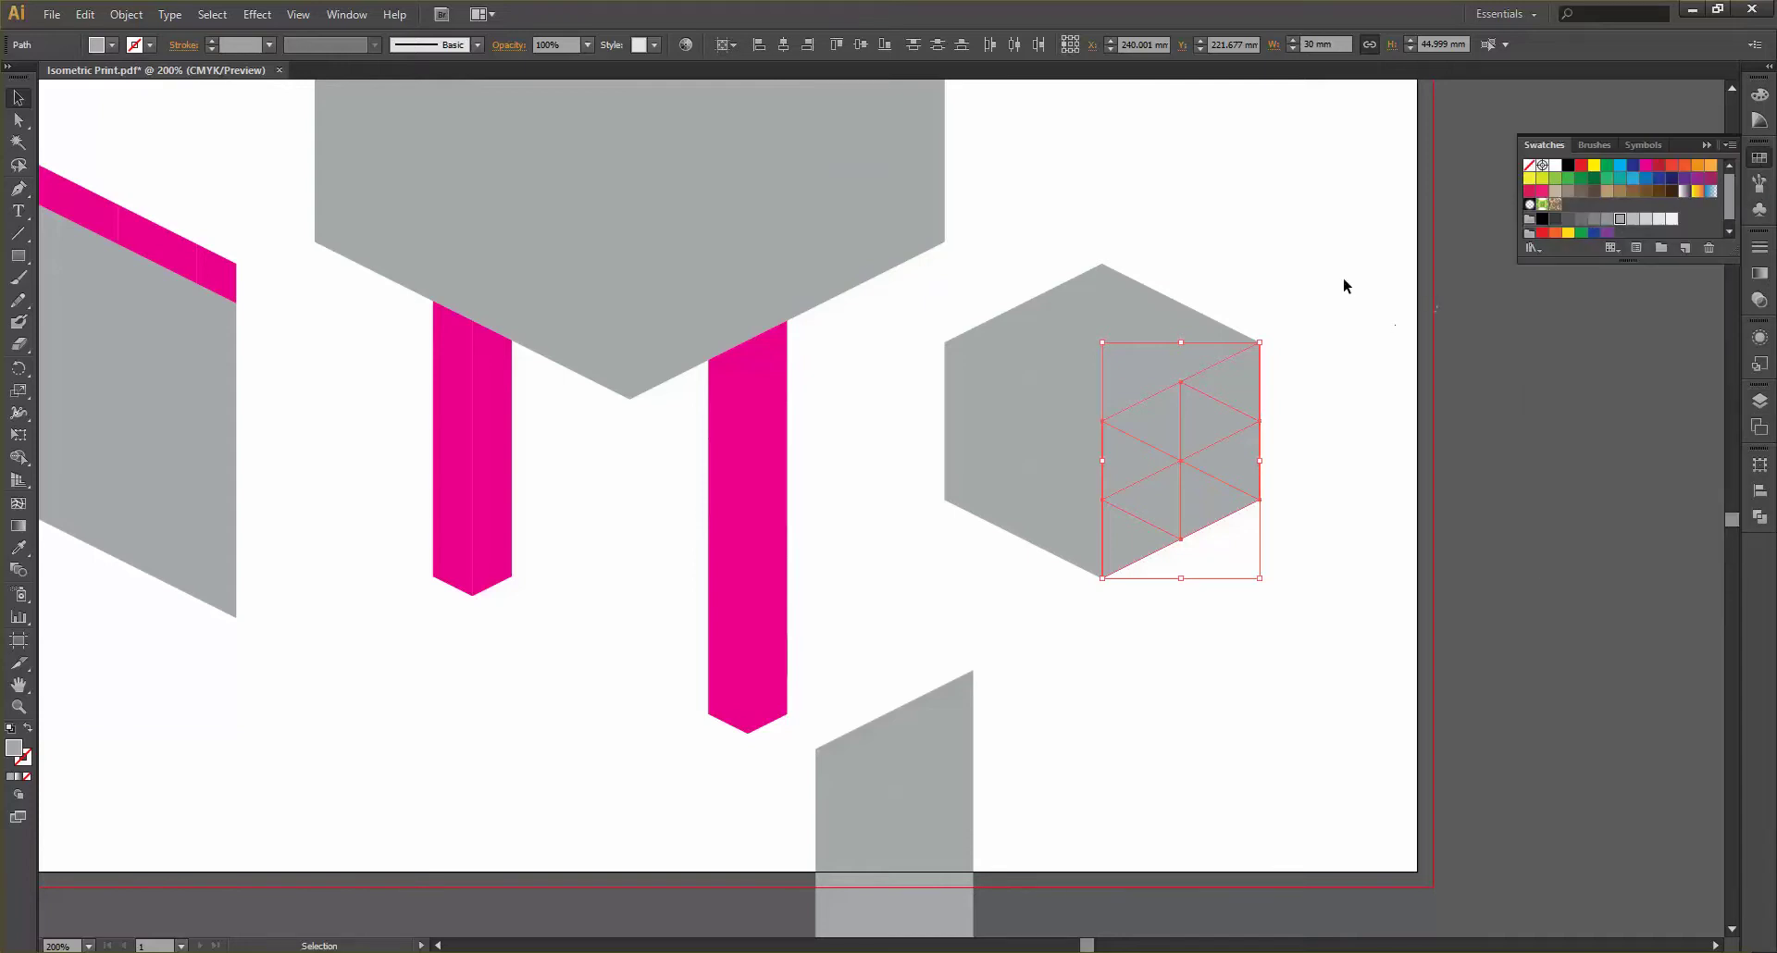
scroll(1136, 325, "down", 2)
scroll(1122, 324, "up", 1)
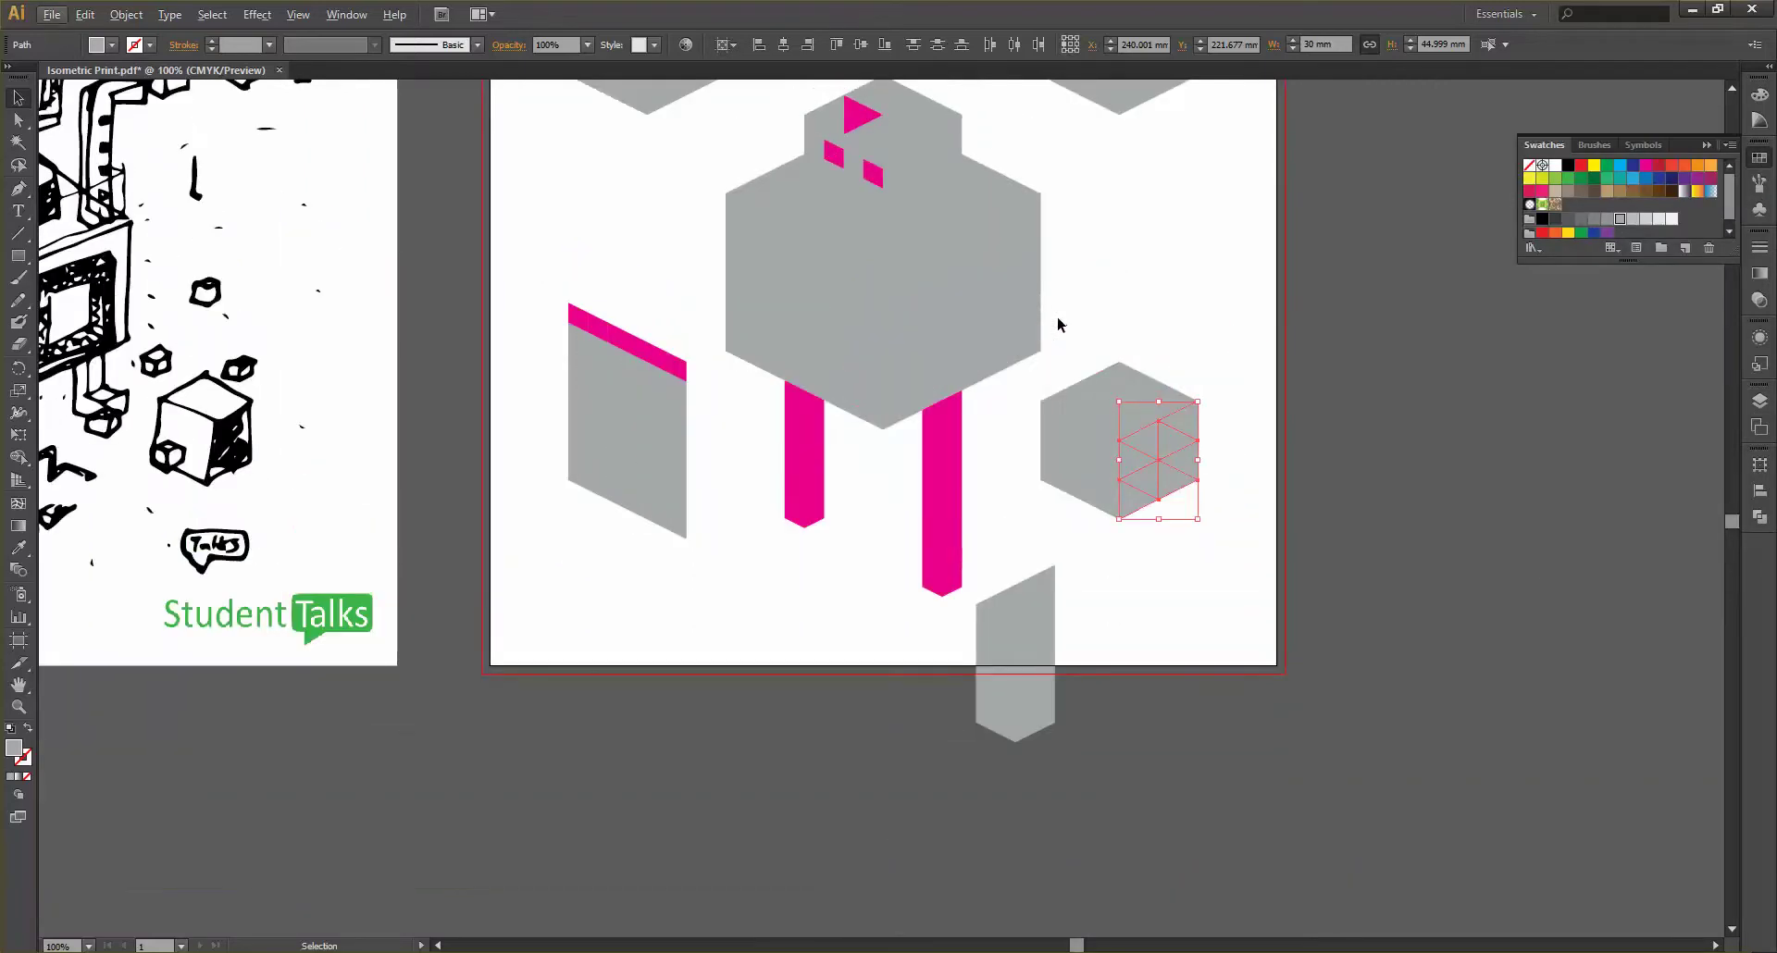
left_click(1582, 219)
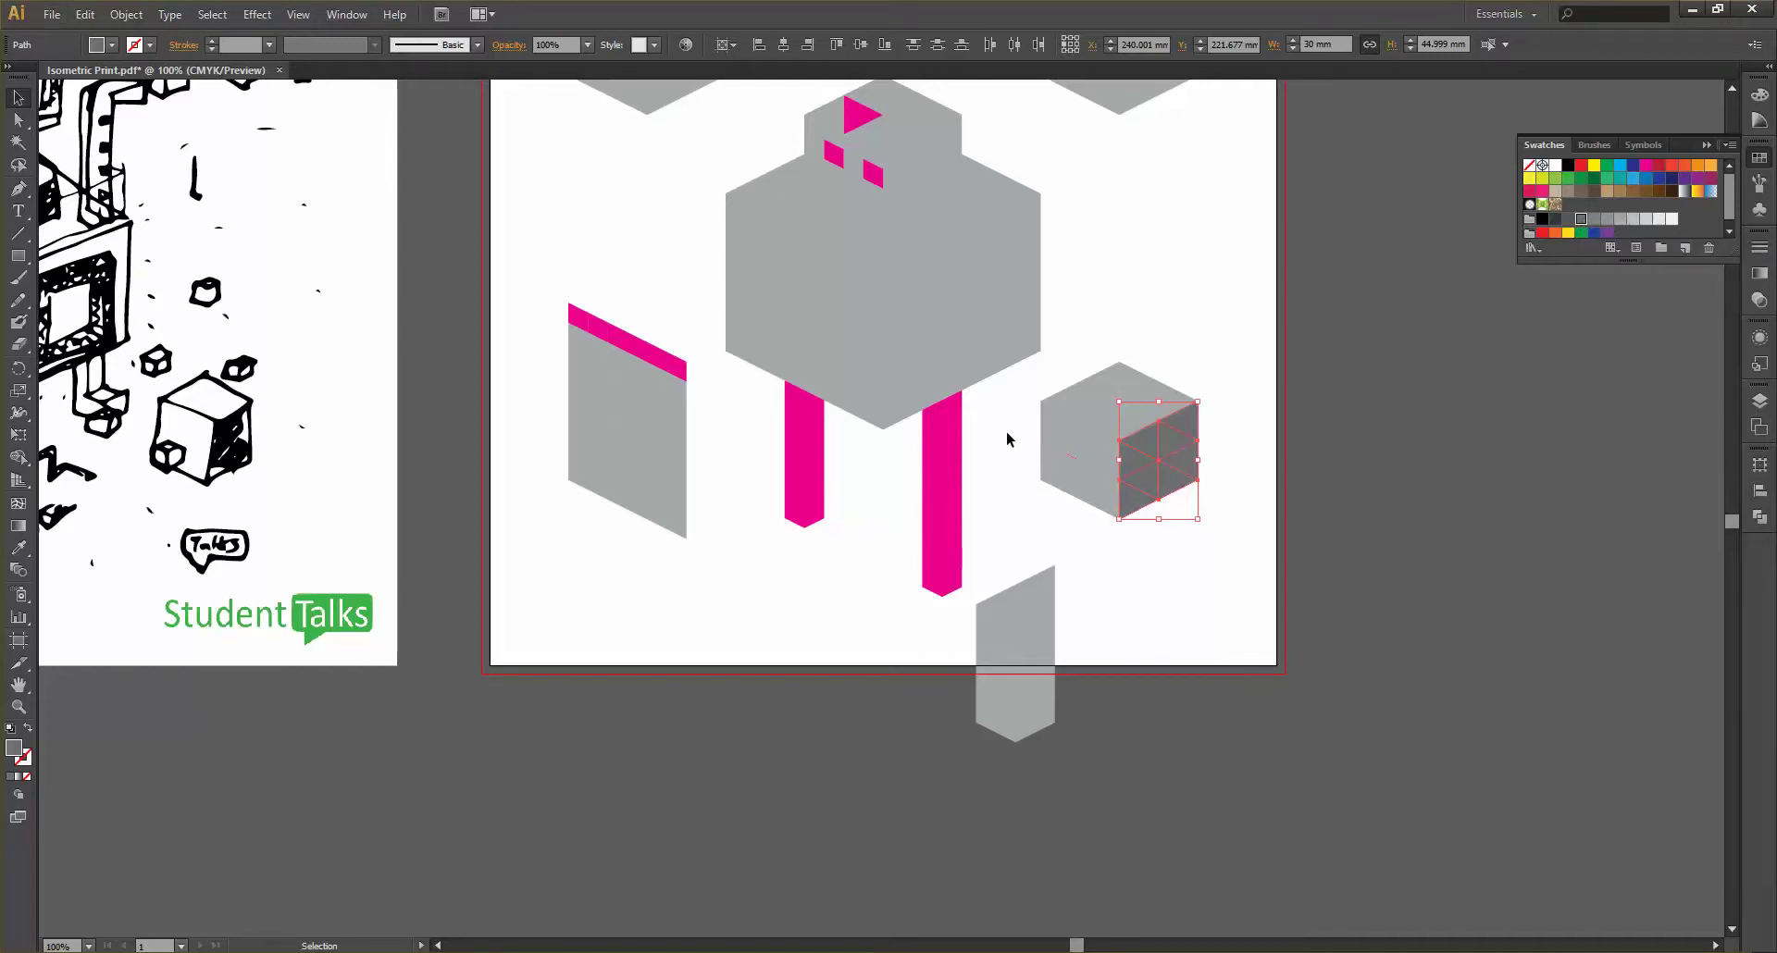
left_click(1081, 430)
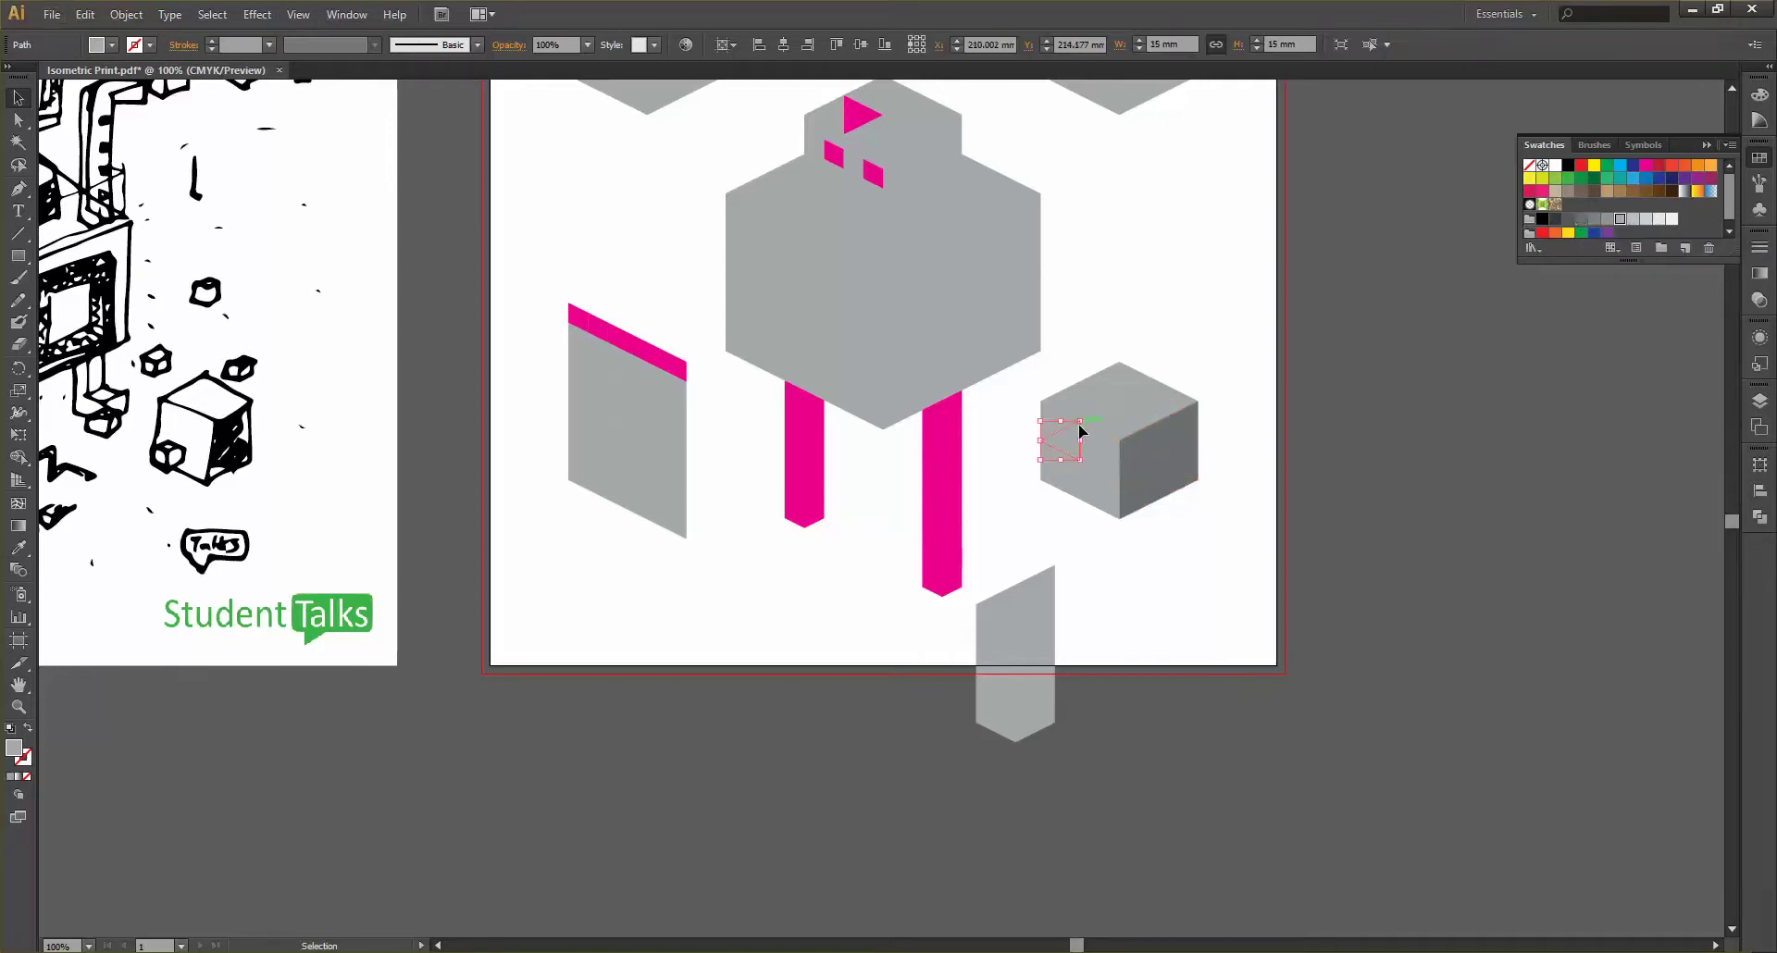
left_click(1172, 526)
scroll(1078, 459, "up", 1)
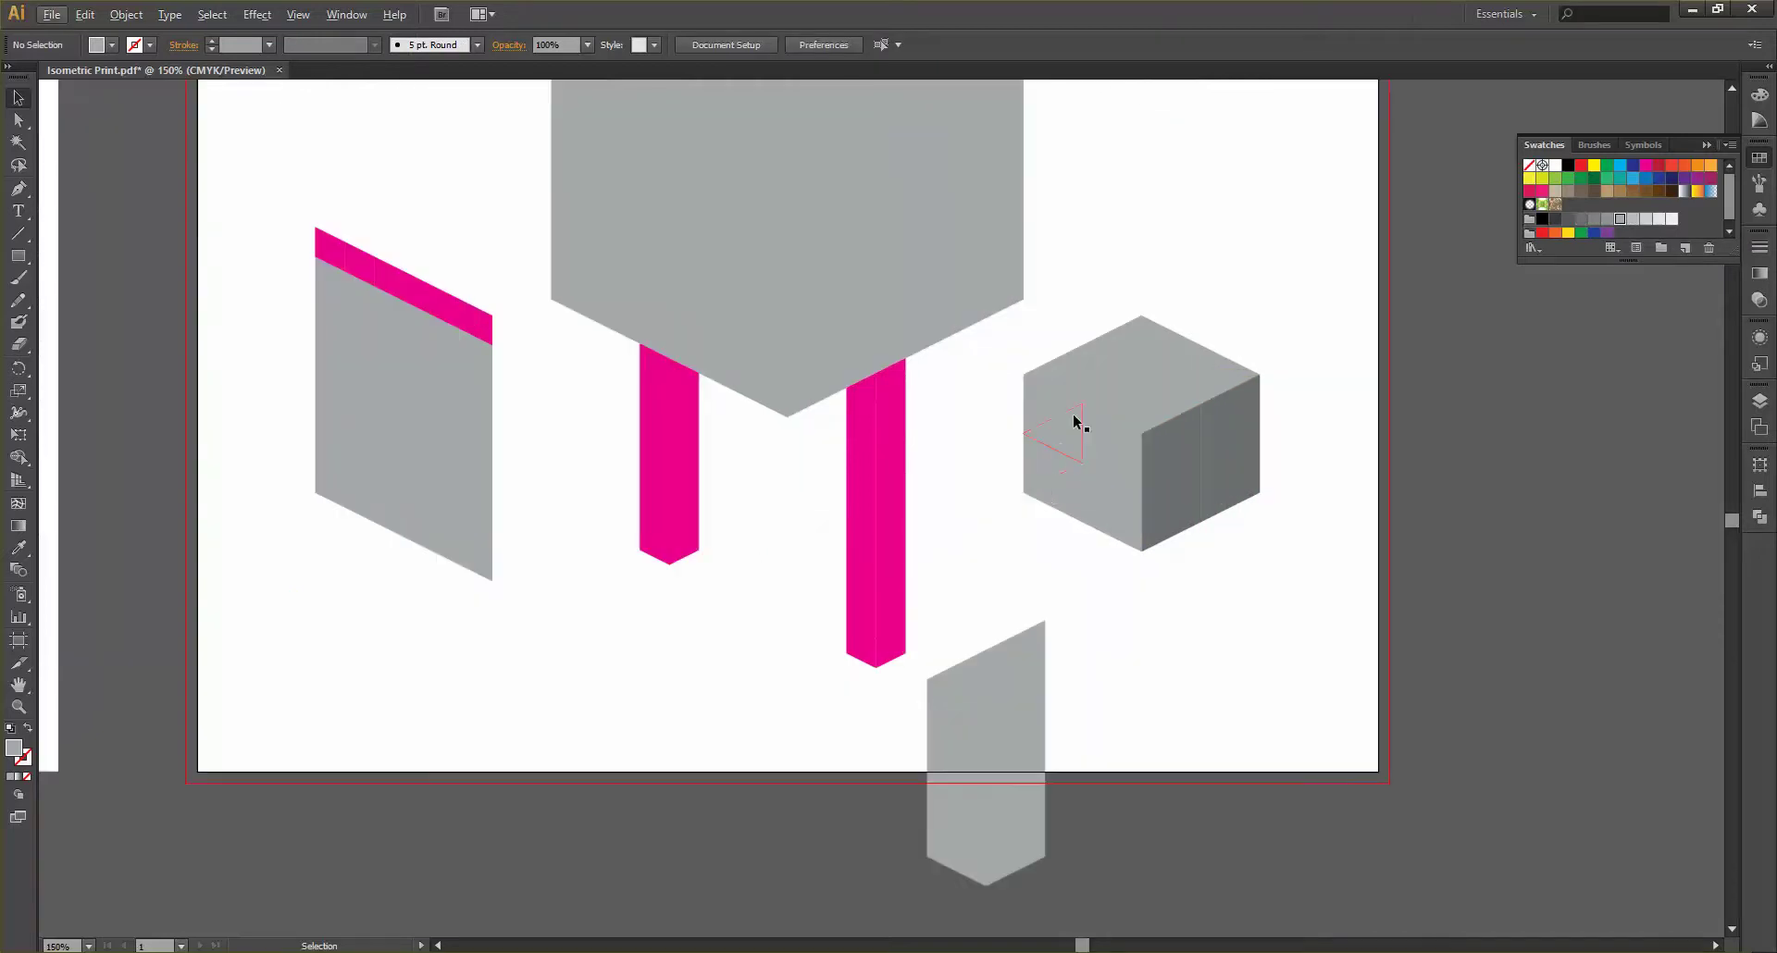
scroll(603, 297, "down", 1)
scroll(603, 297, "up", 4)
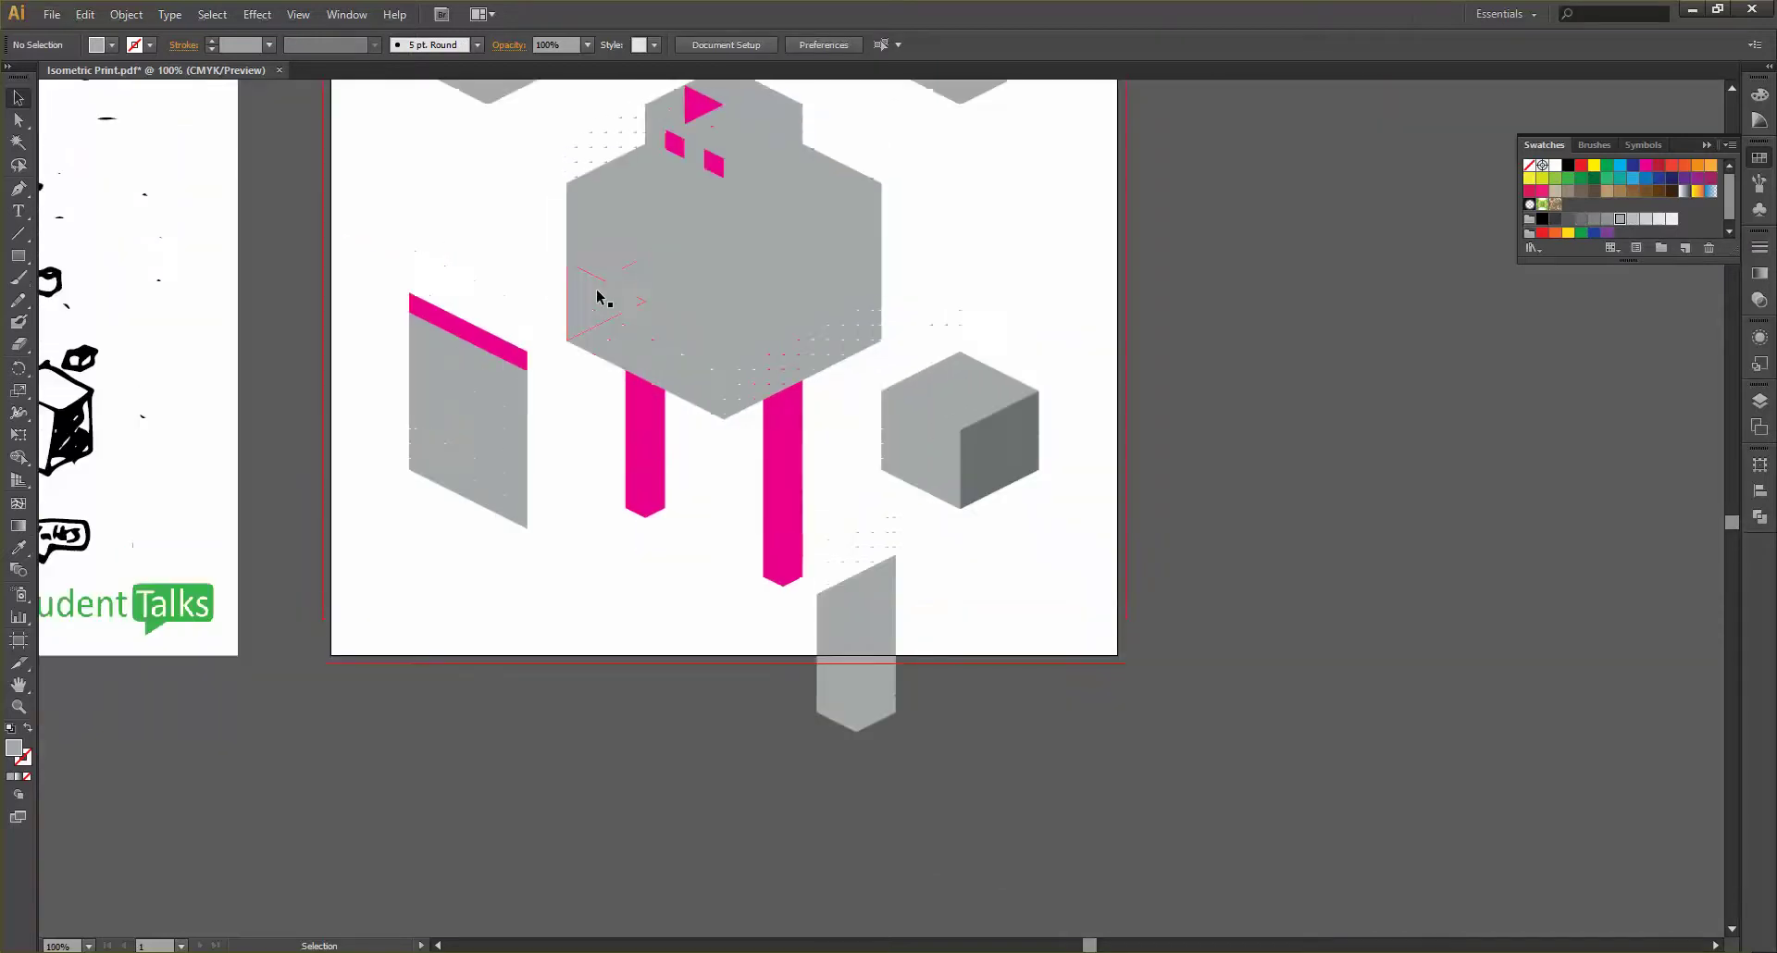
scroll(972, 474, "up", 1)
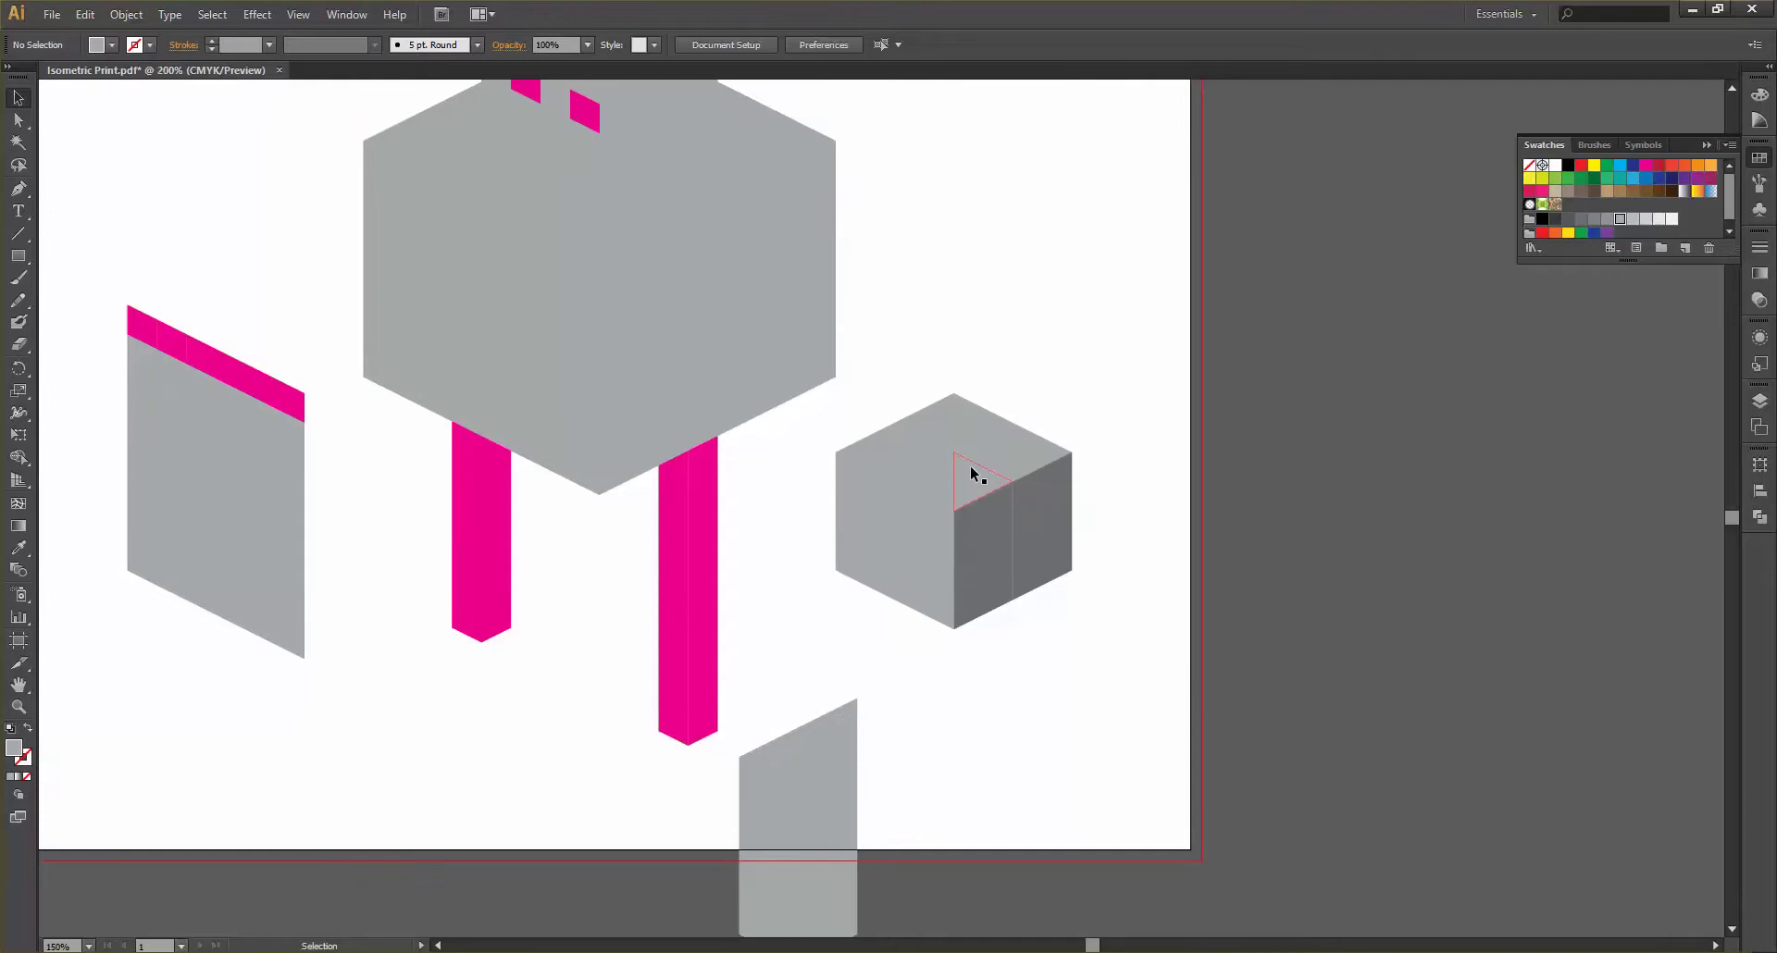
Fill the top face of the lower-right cube, 60 by 30 mm, with a lighter grey swatch
scroll(972, 474, "up", 1)
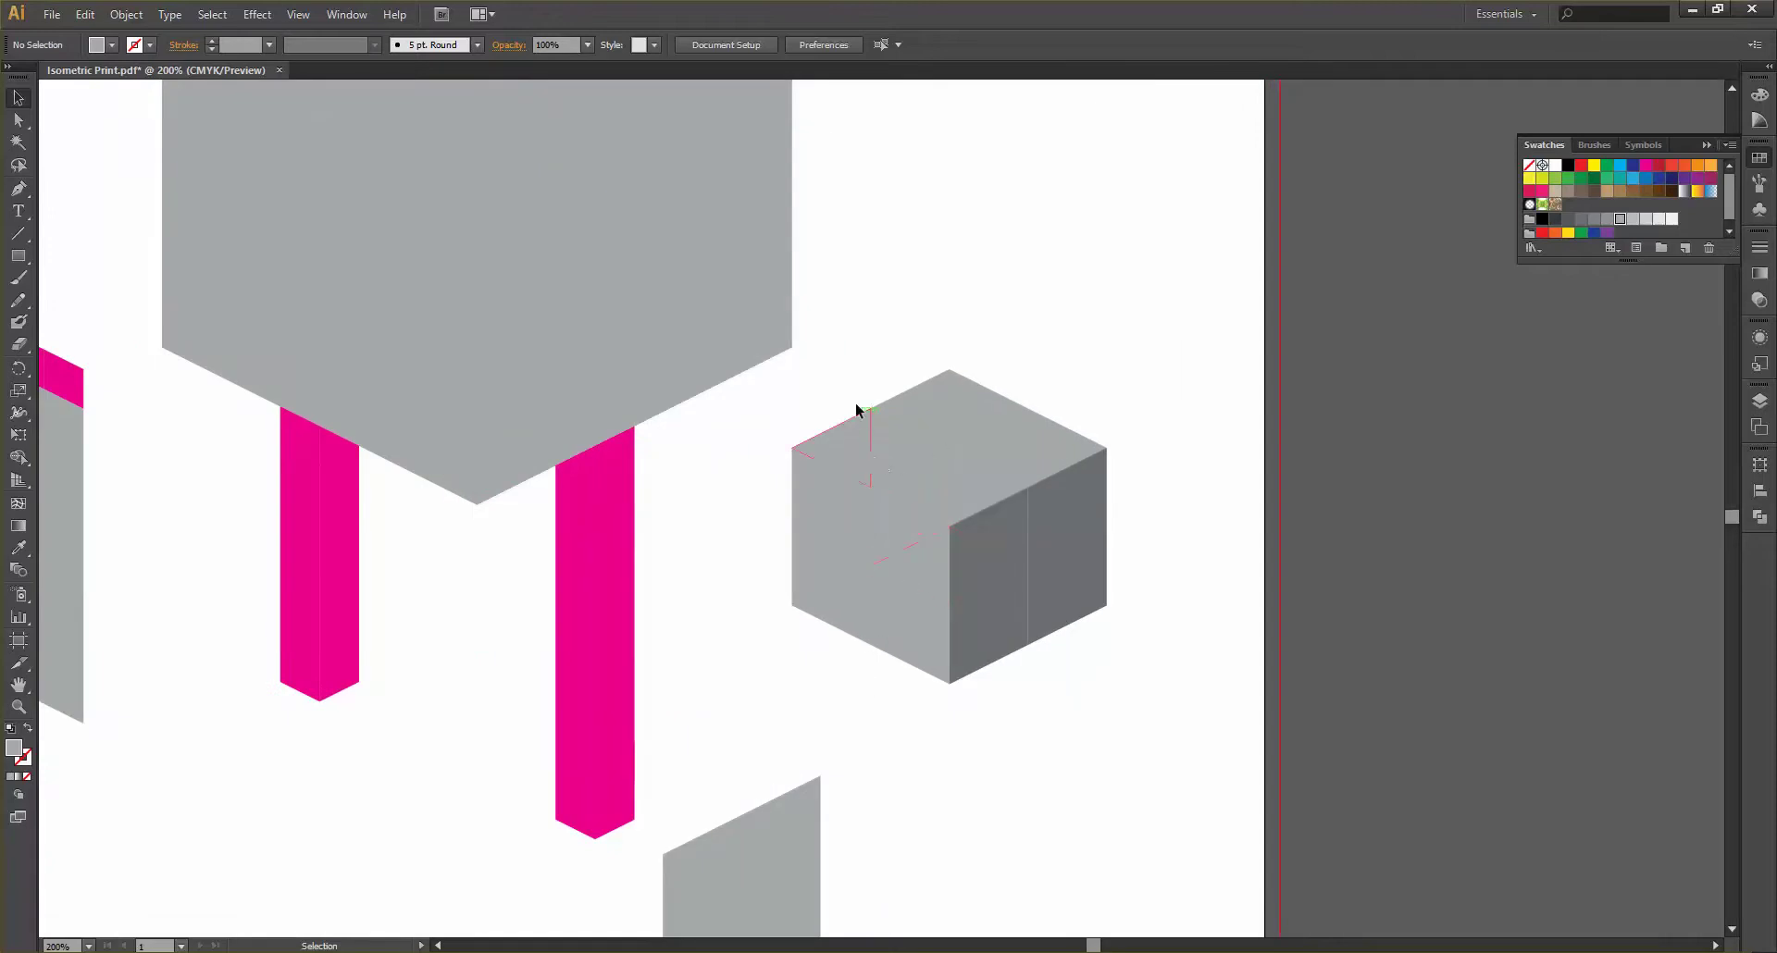
left_click_drag(842, 358, 1036, 454)
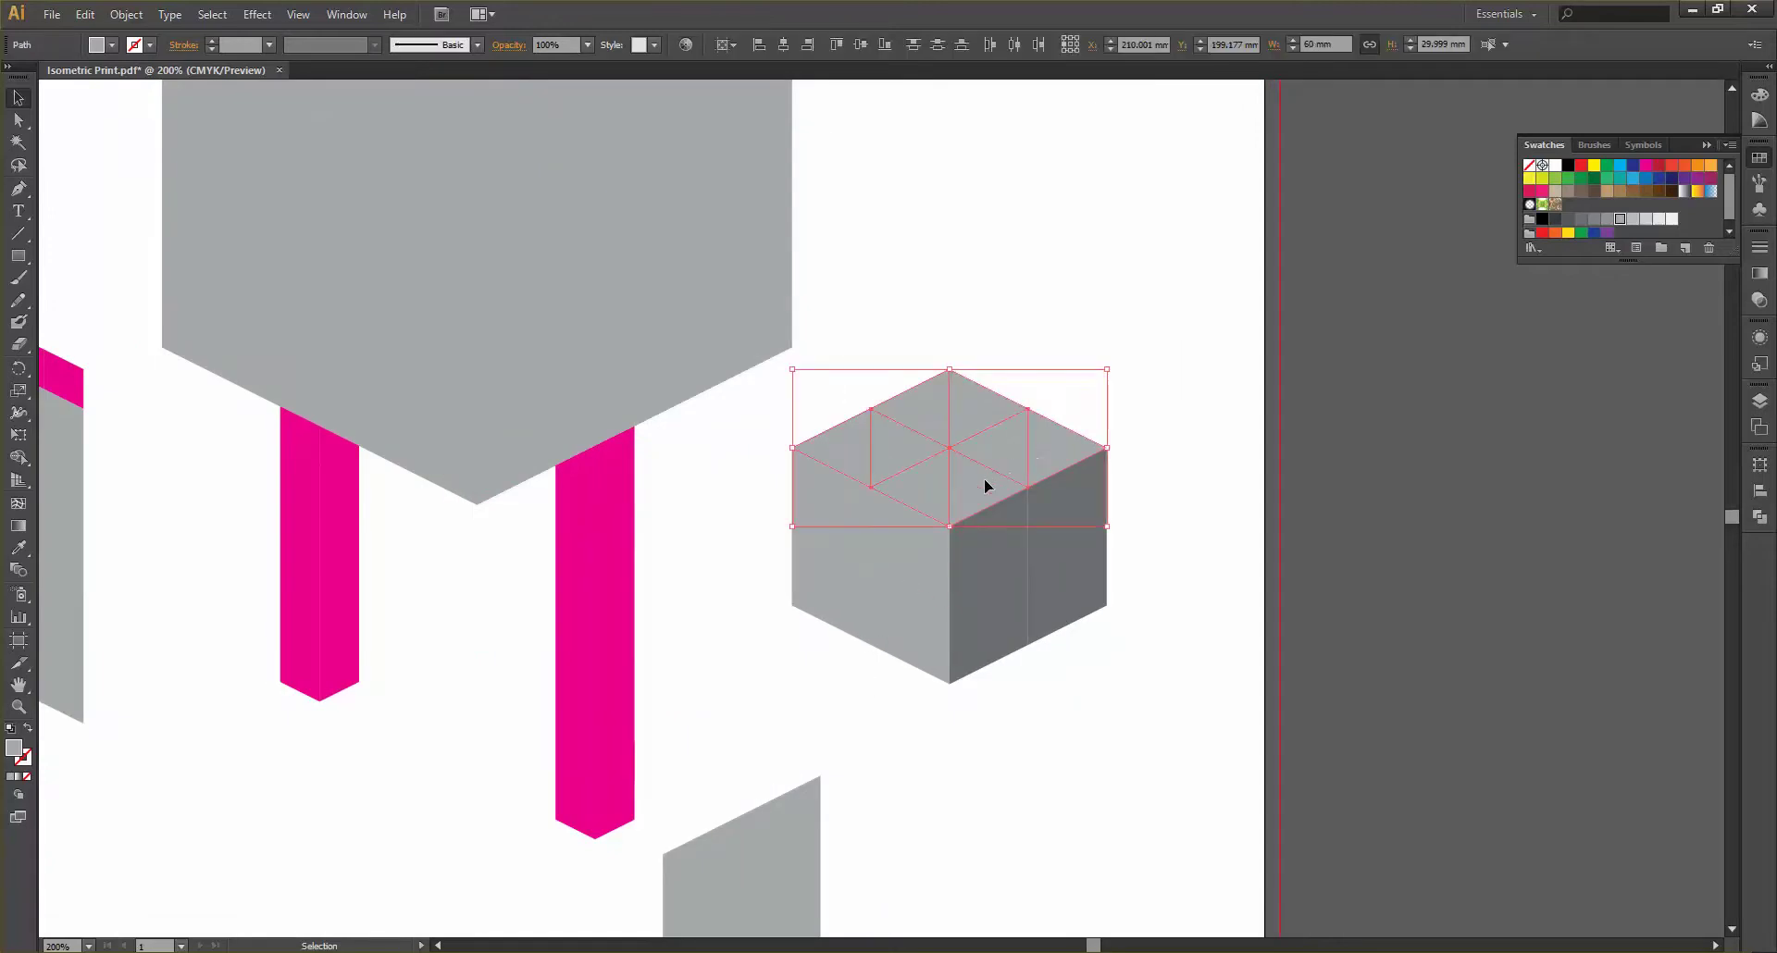
left_click(1634, 219)
left_click(1043, 260)
Recolour the right face of the right magenta leg with the dark grey sampled from the lower-right cube's right face
scroll(1044, 263, "down", 3)
scroll(1043, 264, "up", 3)
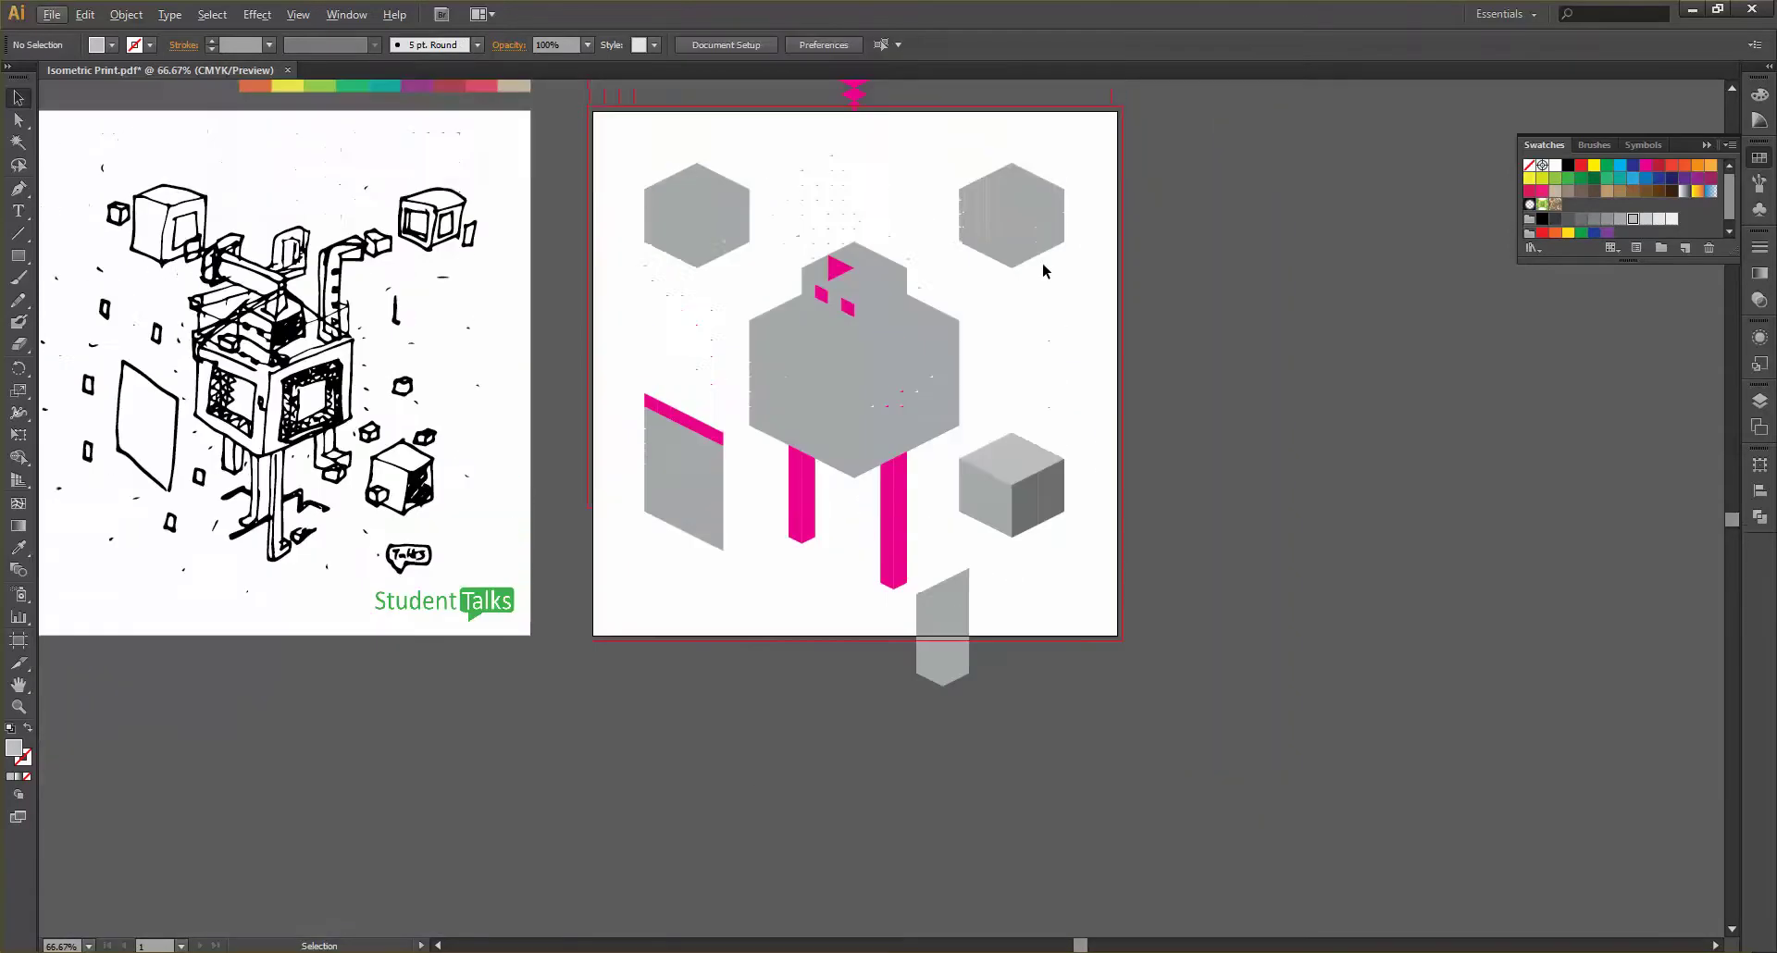
scroll(880, 396, "up", 1)
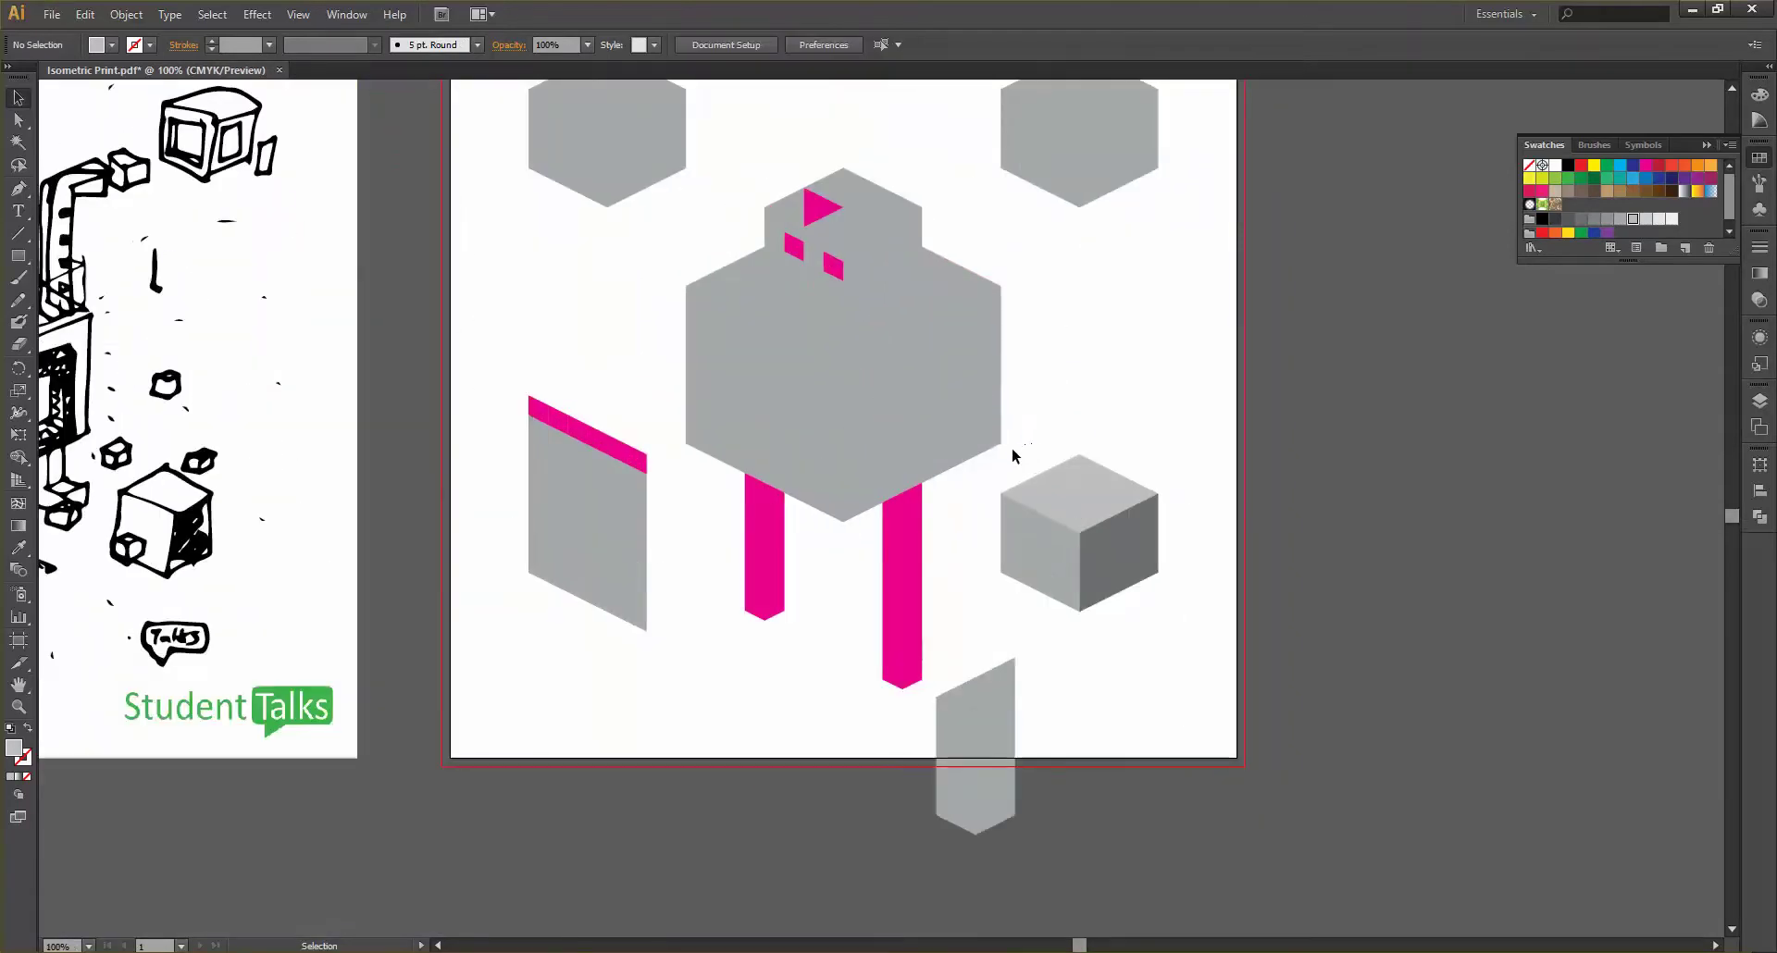
scroll(1013, 456, "down", 2)
left_click_drag(922, 582, 910, 388)
key("i")
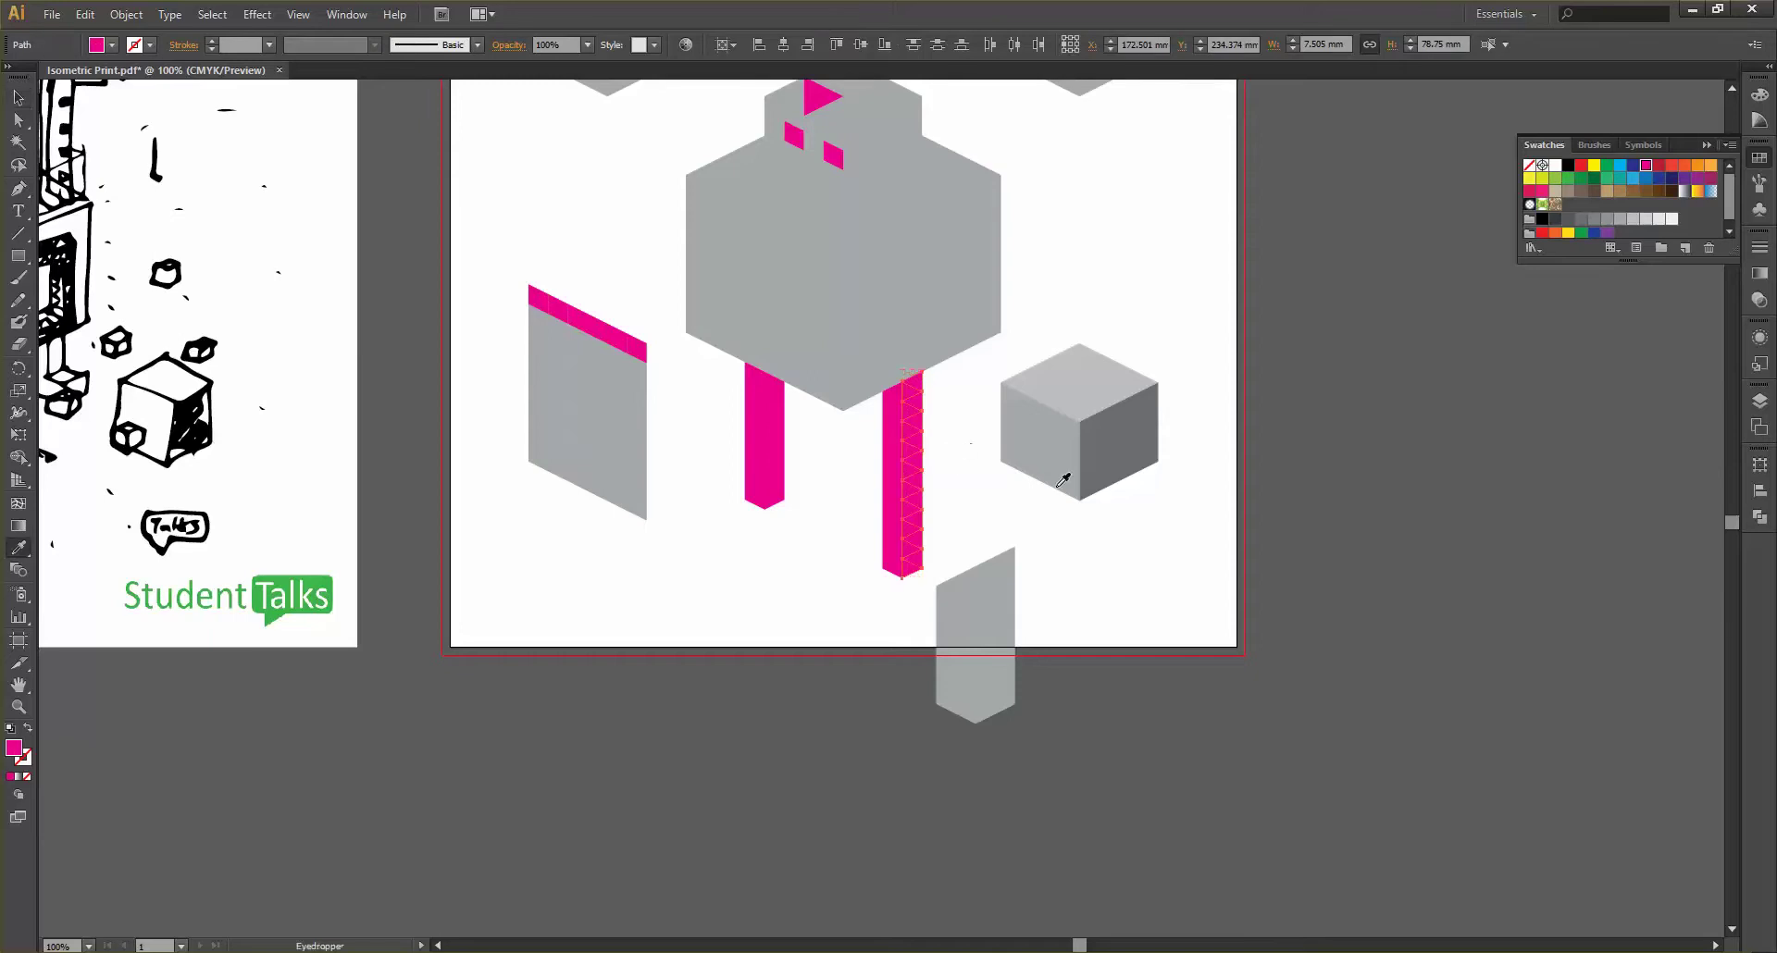
left_click(1107, 452)
key("v")
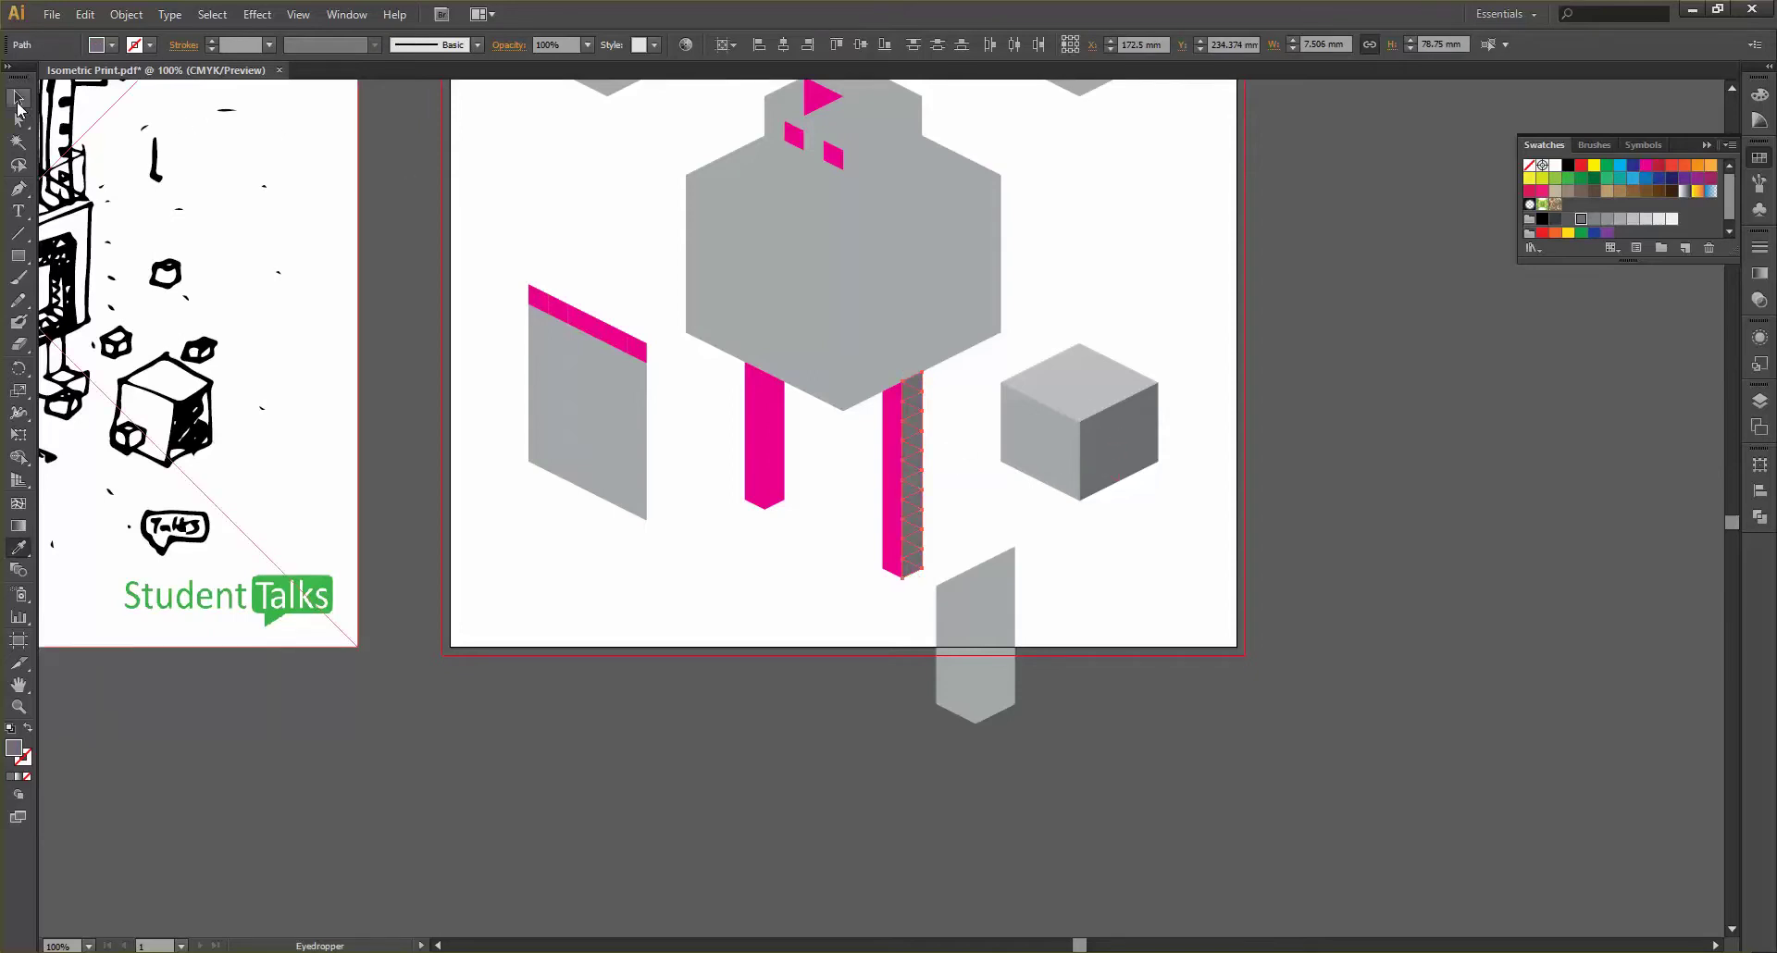
left_click(1178, 281)
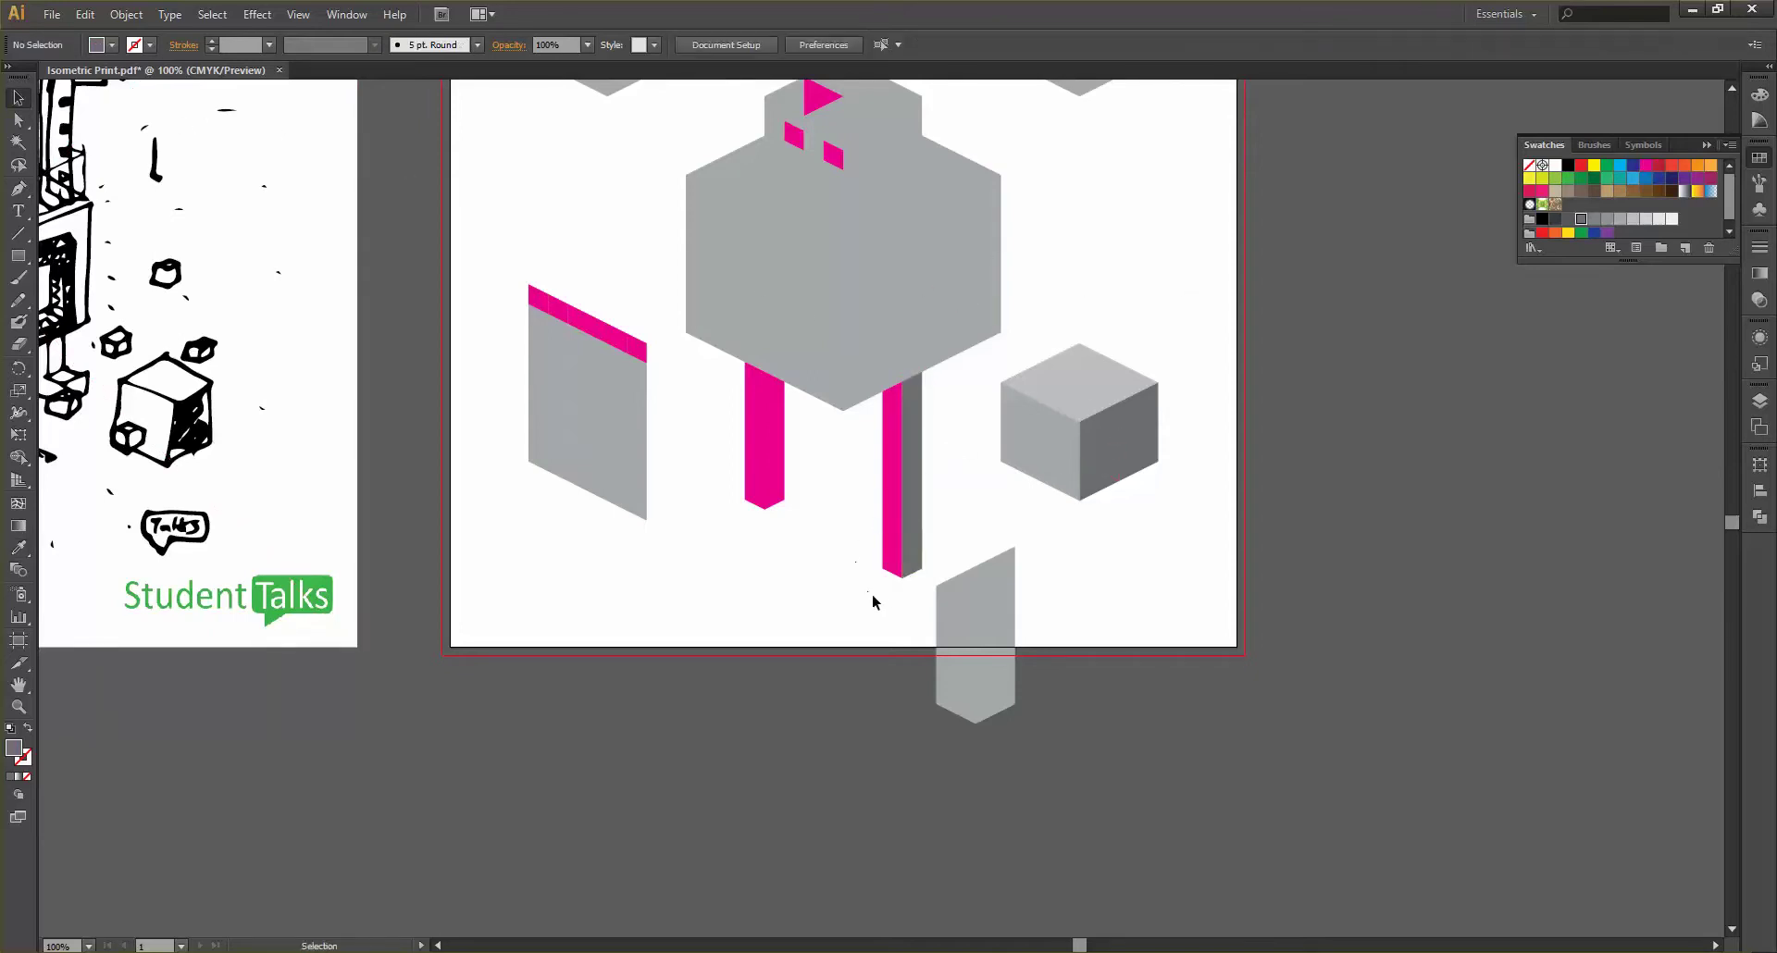
Recolour the left face of the right leg, 7.5 by 75 mm, with the mid grey sampled from the cube's left face
left_click_drag(885, 603, 889, 395)
key("i")
left_click(1053, 435)
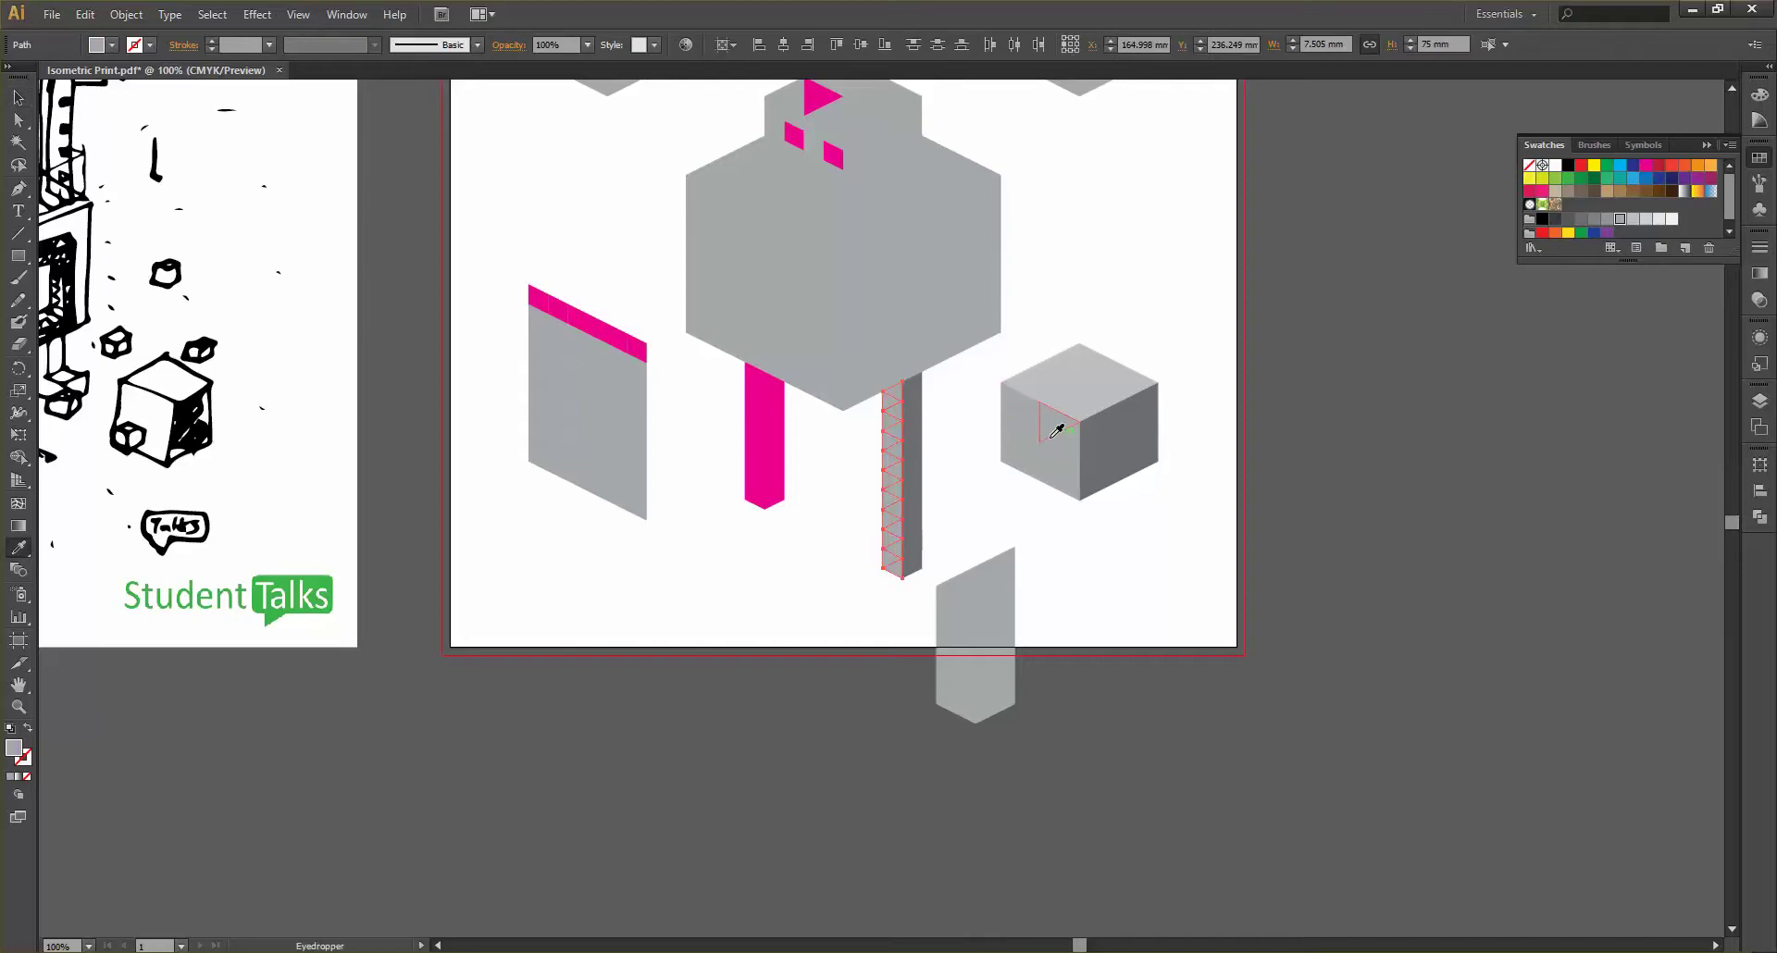
left_click(19, 98)
left_click(654, 302)
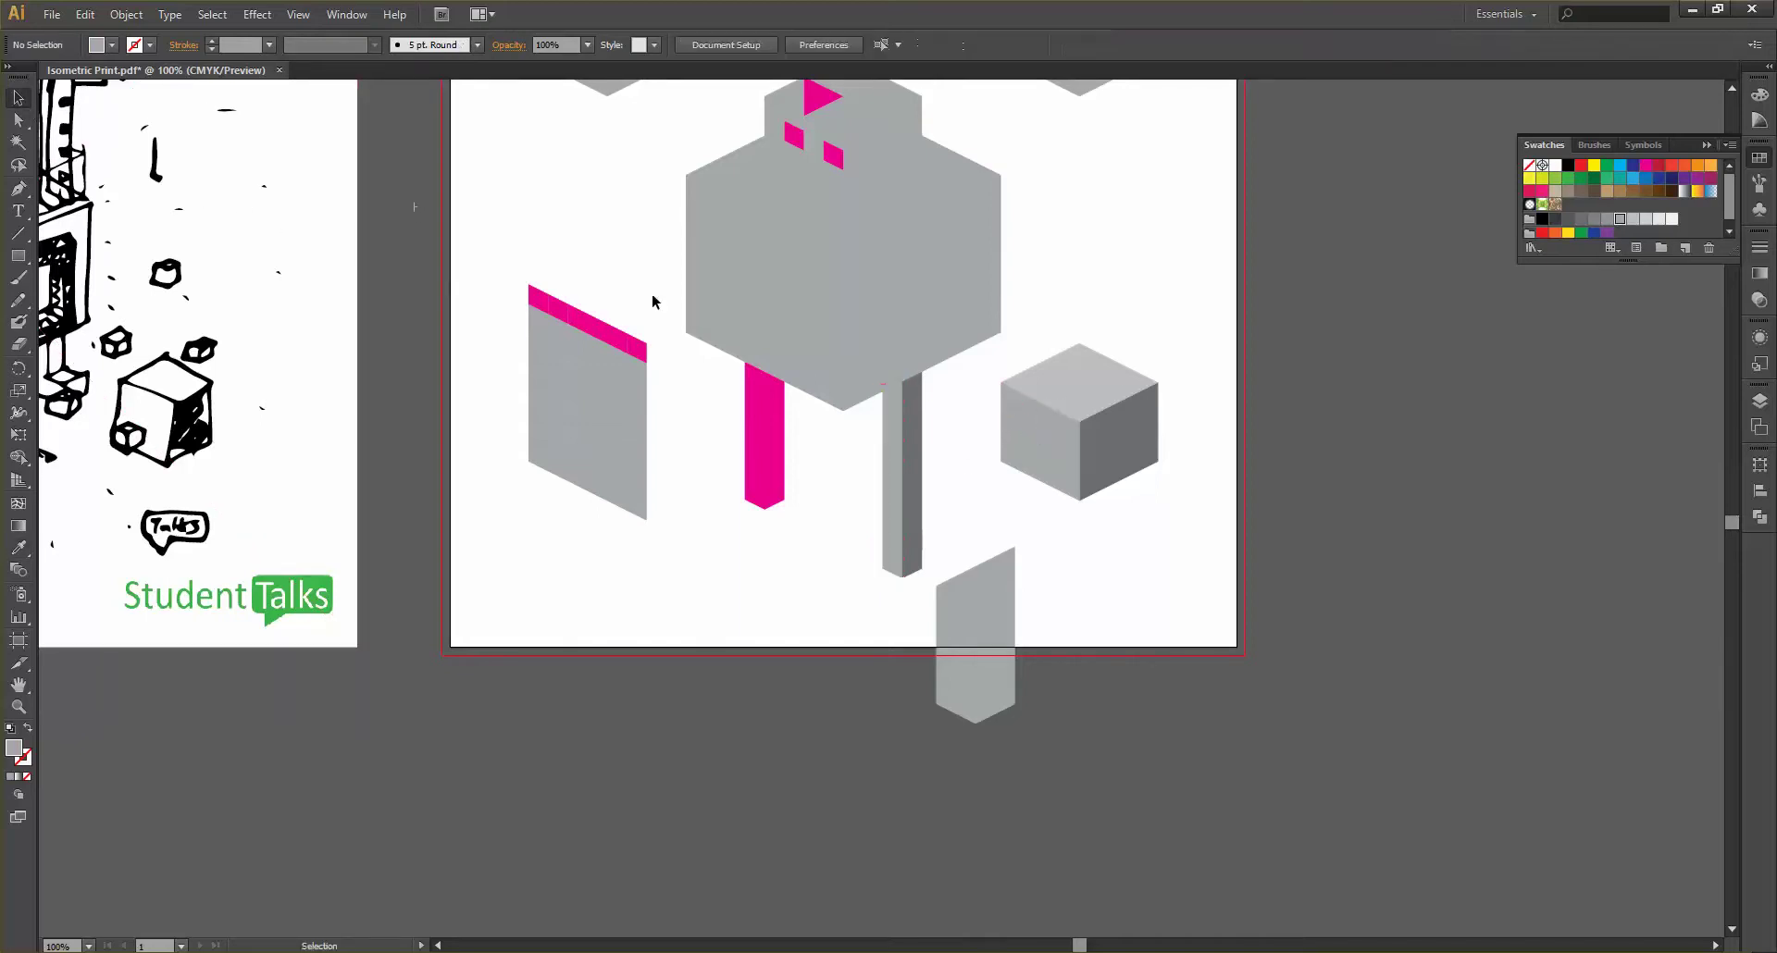
Fill the topmost triangle of the right leg's left face with a slightly darker grey swatch as a shadow
scroll(653, 296, "up", 2)
scroll(878, 489, "up", 2)
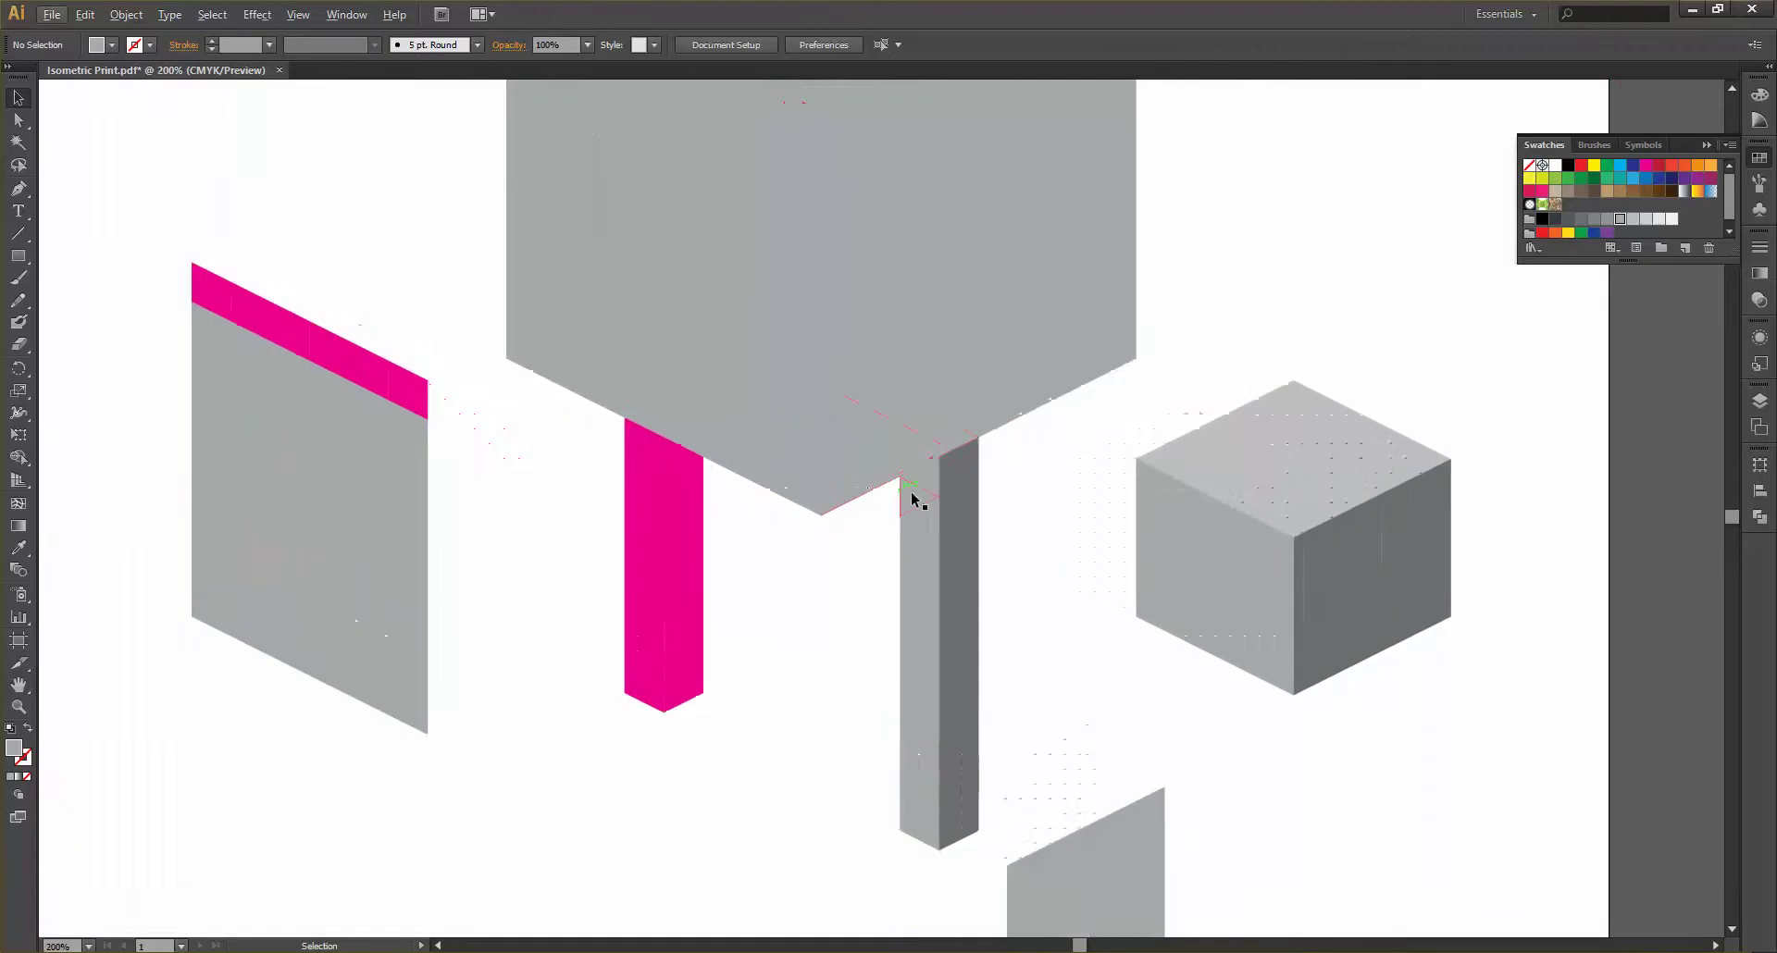
scroll(916, 494, "up", 1)
left_click(936, 469)
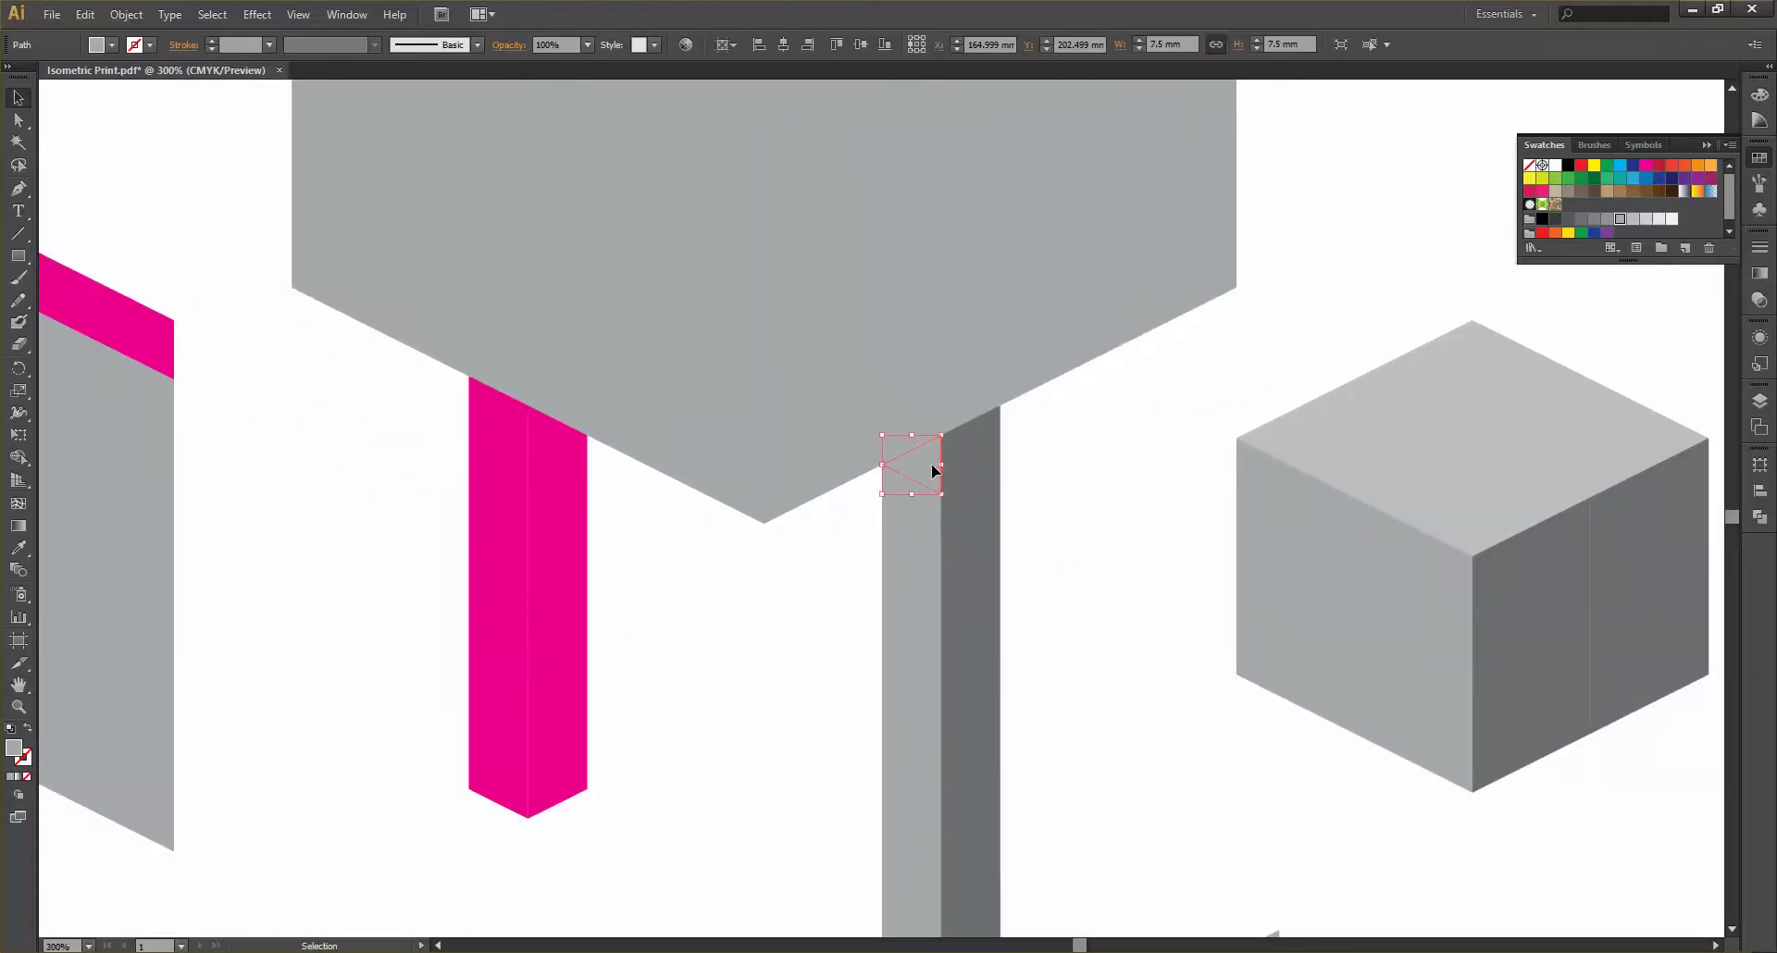
key("i")
left_click(1610, 219)
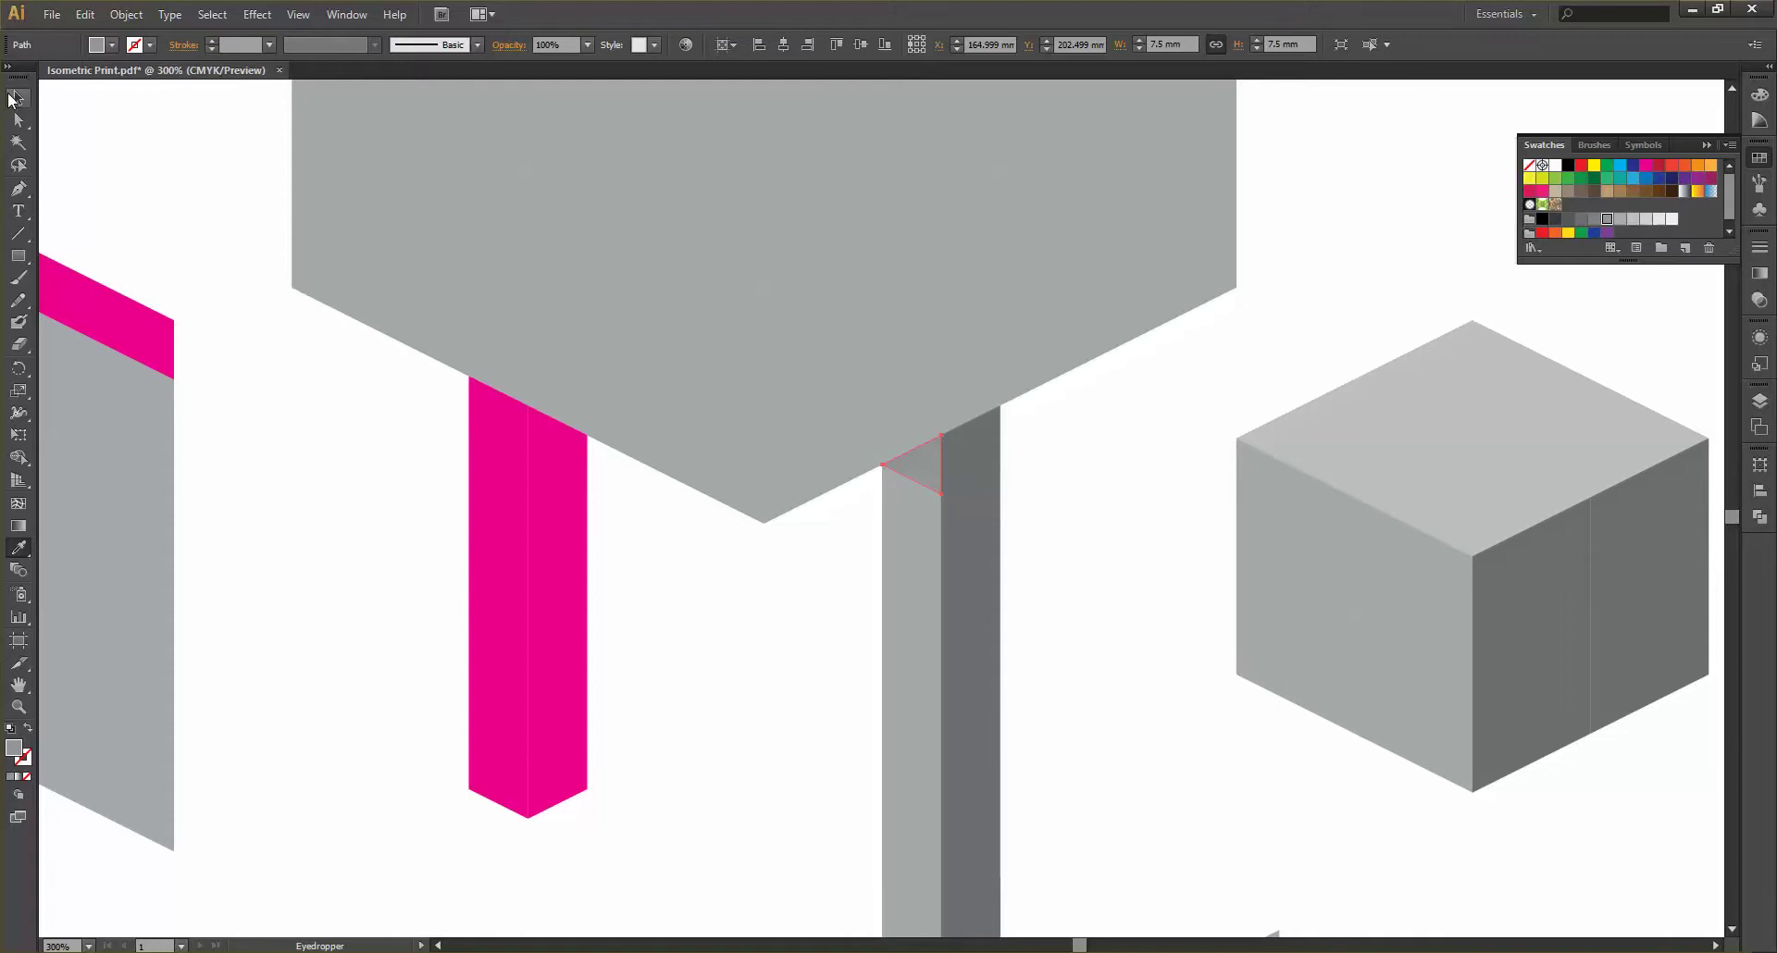
left_click(16, 97)
left_click(278, 266)
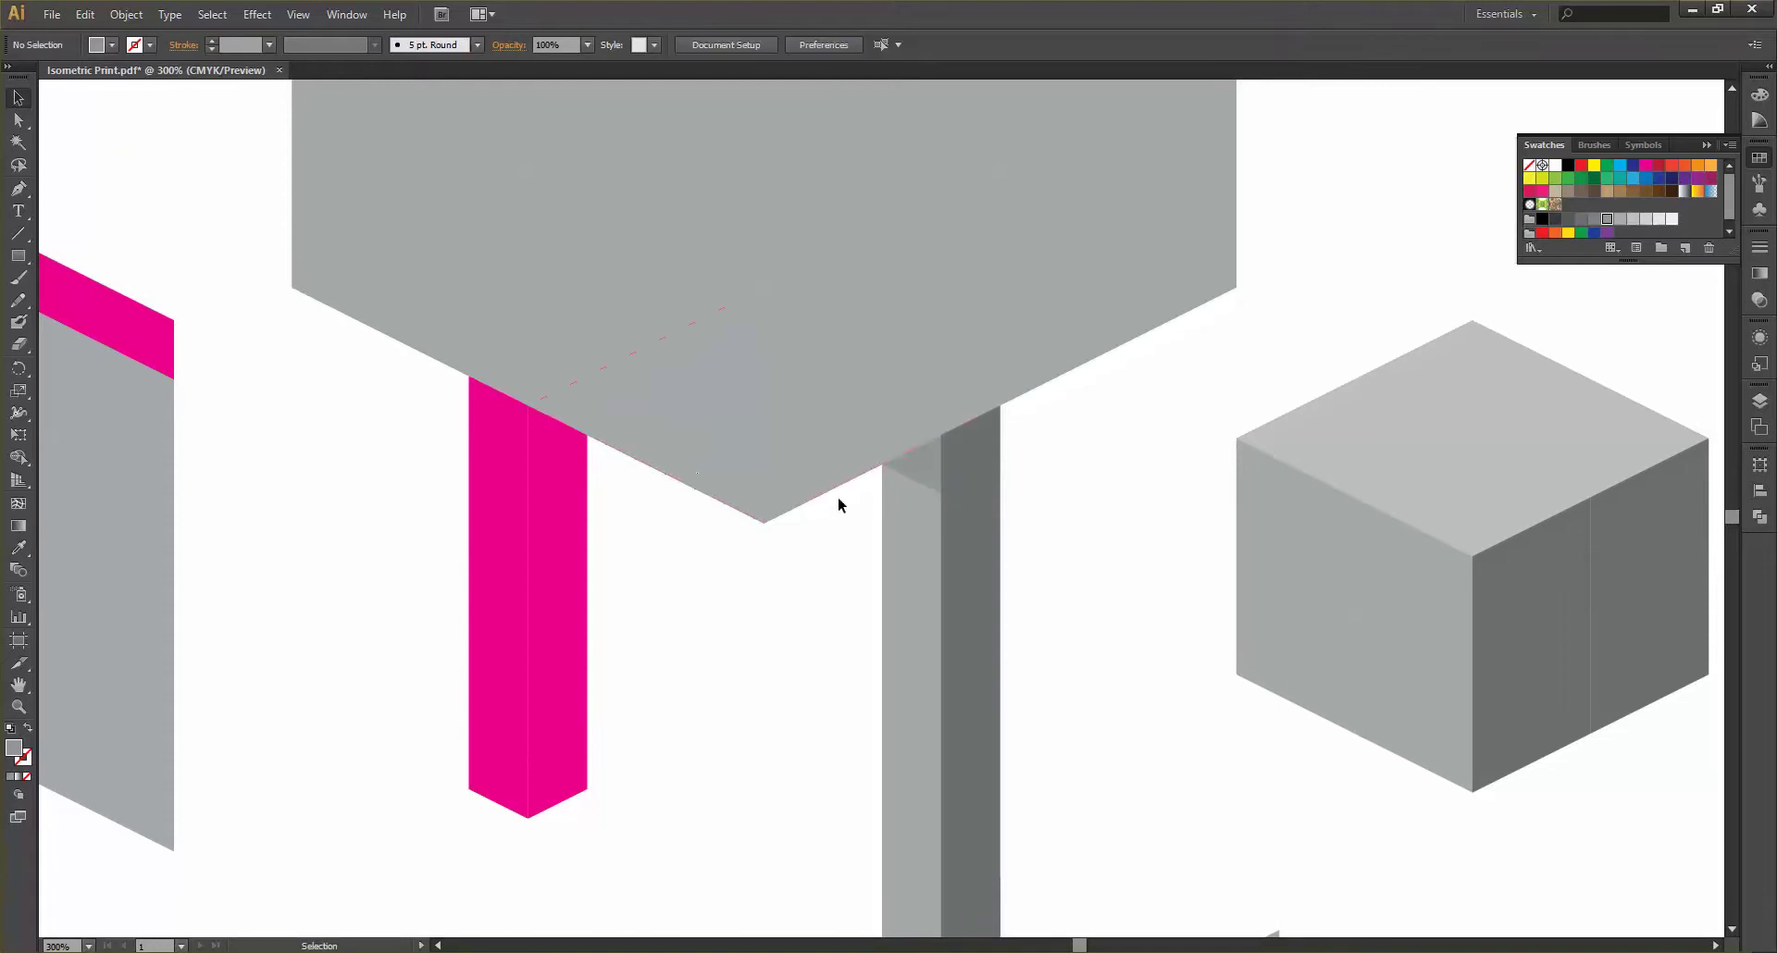
Extend the shadow on the leg's left face by giving the next triangle down the same darker grey
left_click(900, 503)
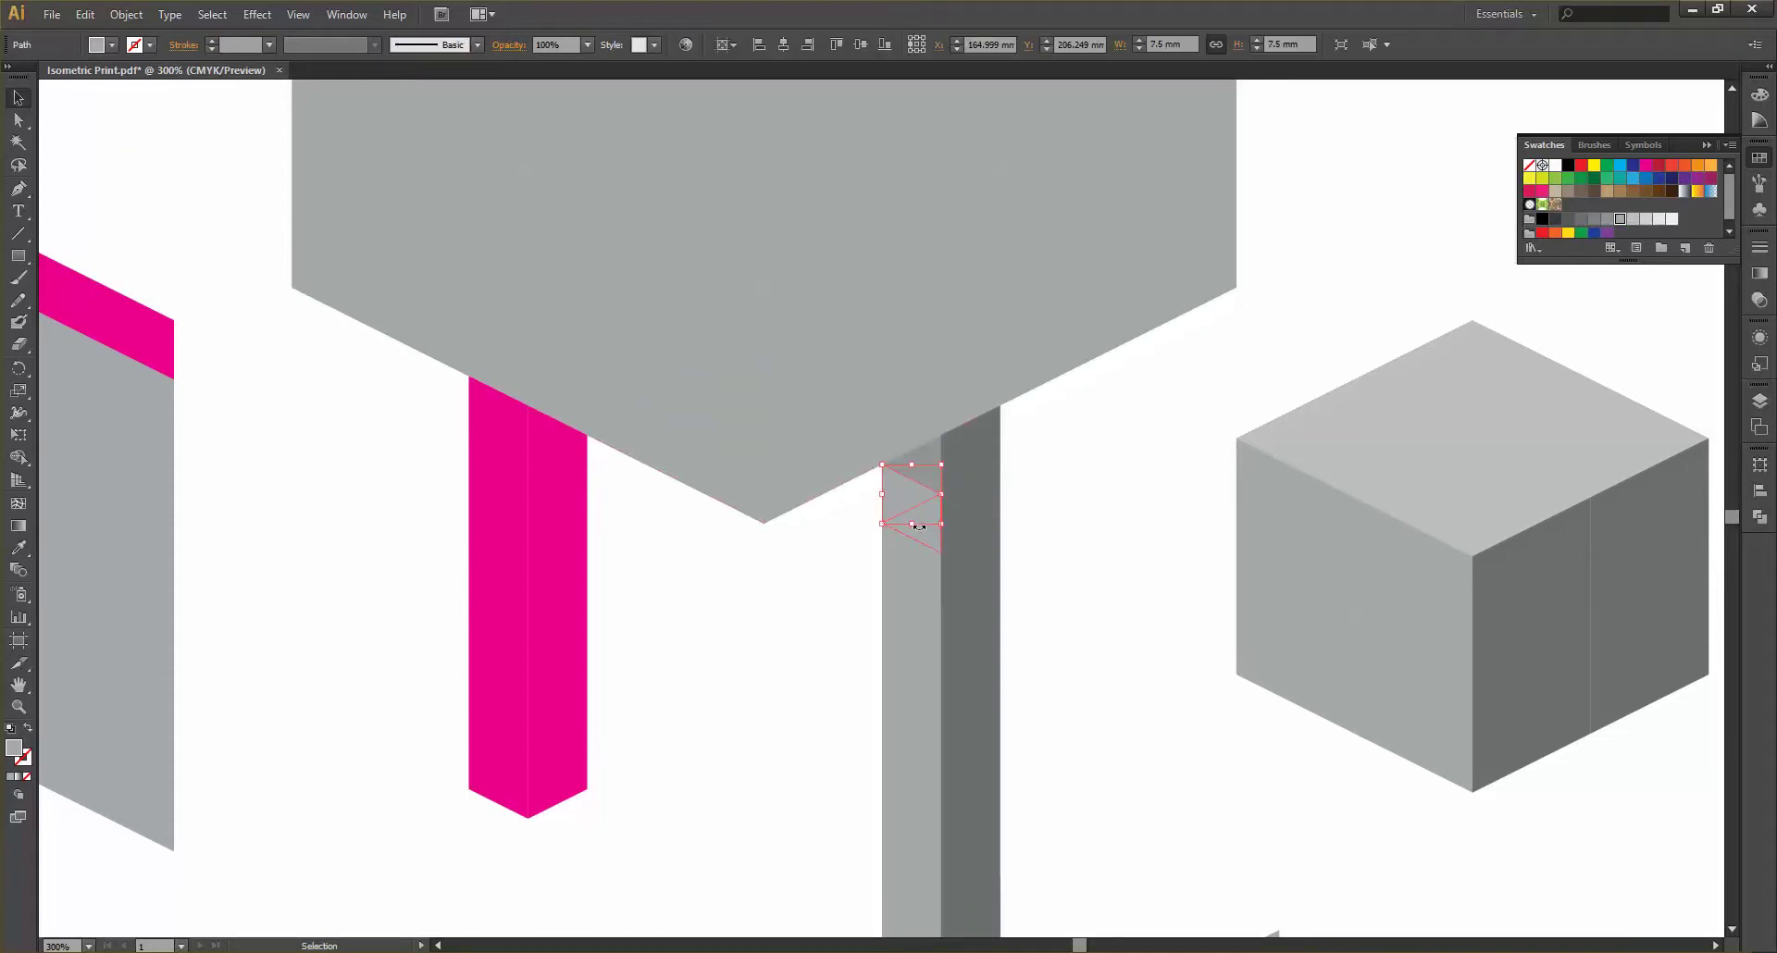
key("i")
left_click(933, 459)
left_click(17, 97)
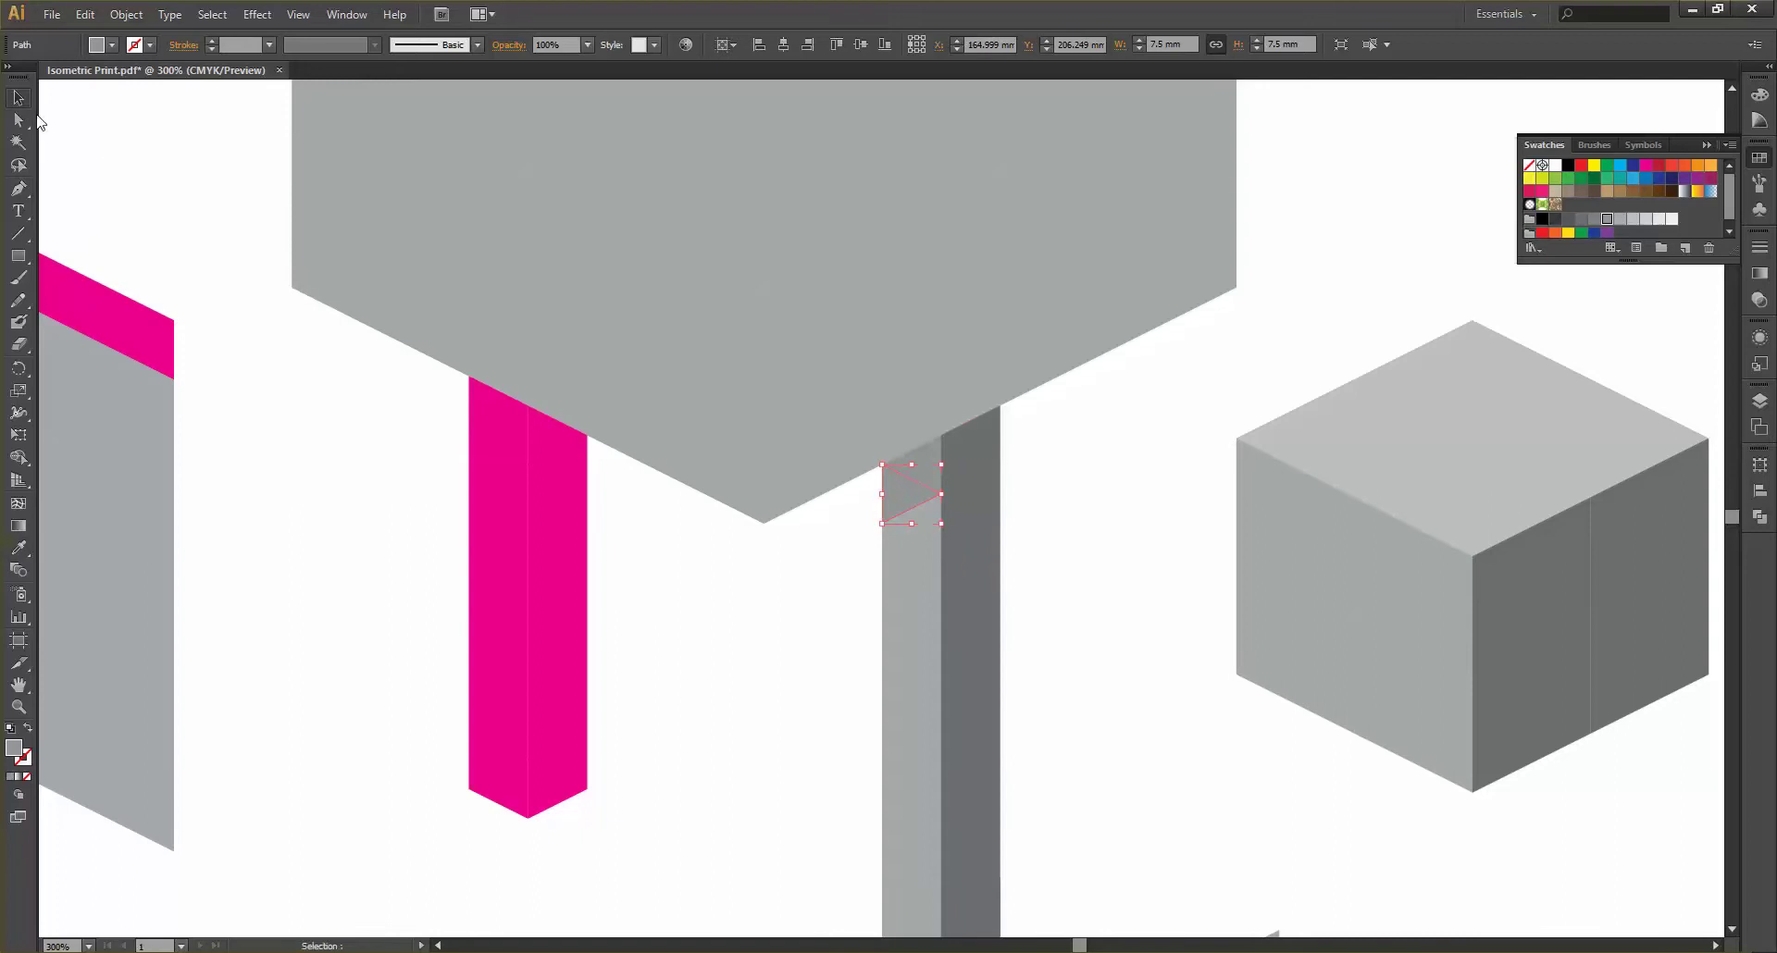
left_click(1019, 407)
Darken the uppermost triangles of the leg's right face, 7.5 by 11.25 mm, with a darker grey swatch
left_click(974, 472)
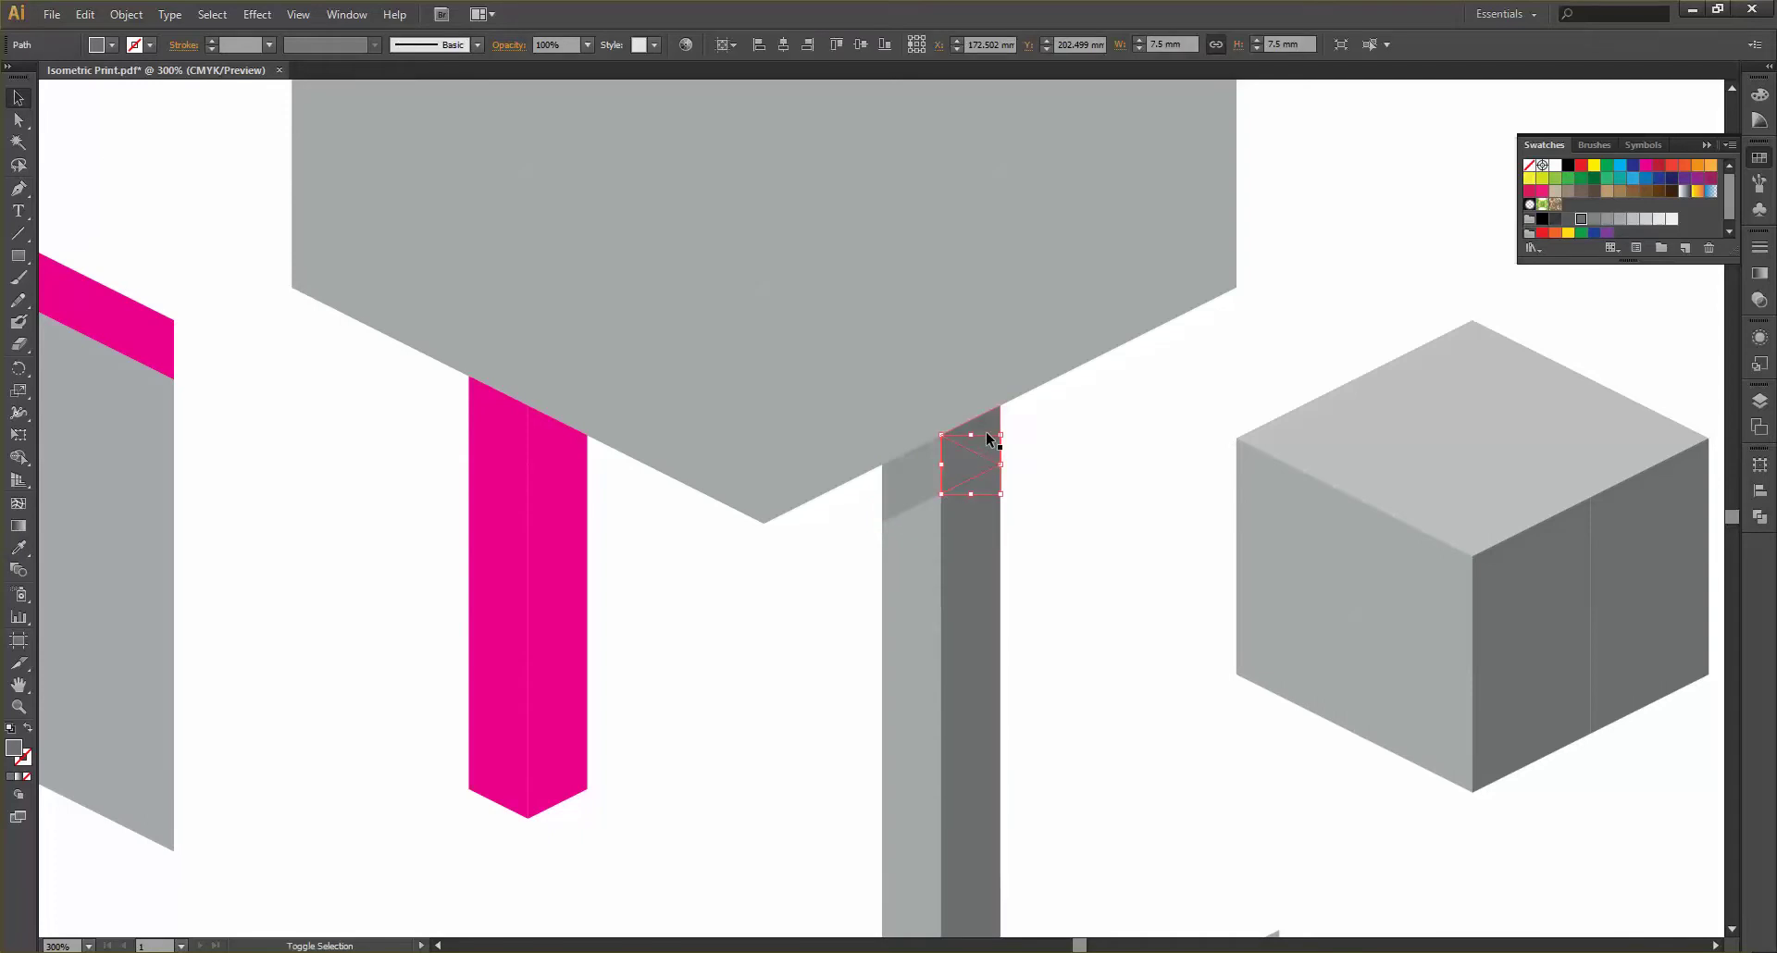
left_click(1570, 218)
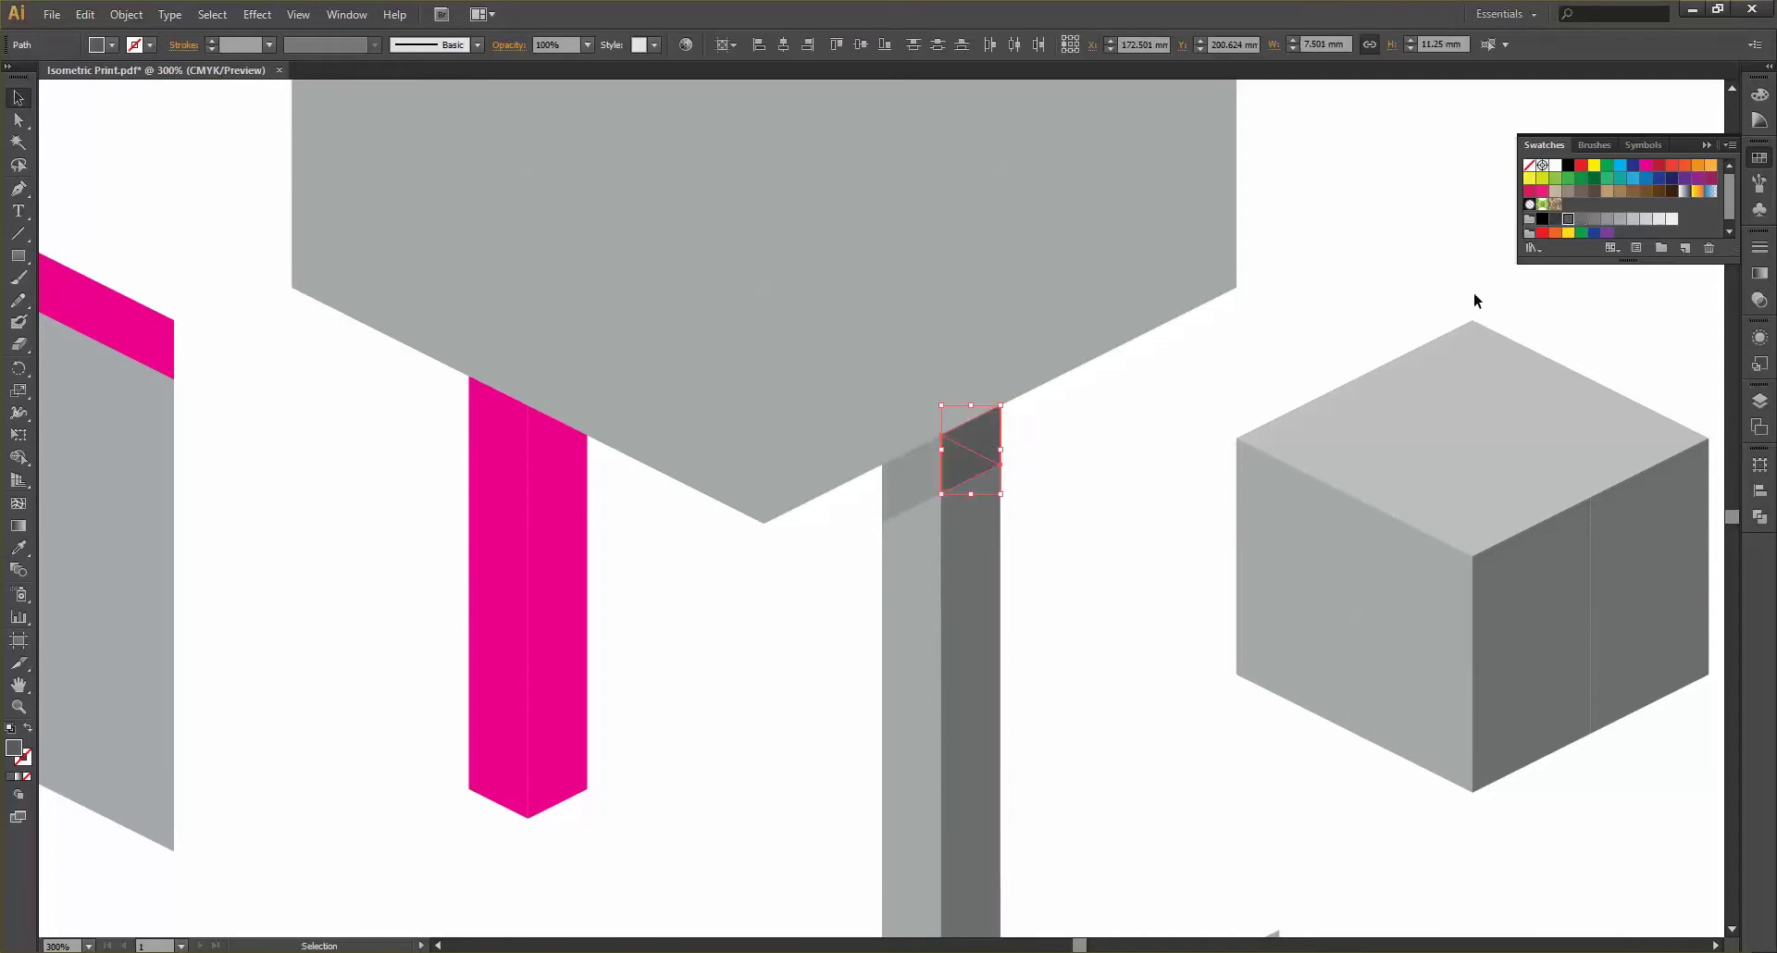
left_click(1131, 470)
Fill the right face of the small upper hexagon, 30 by 45 mm, with the dark grey sampled from the lower-right cube
key("ctrl+1")
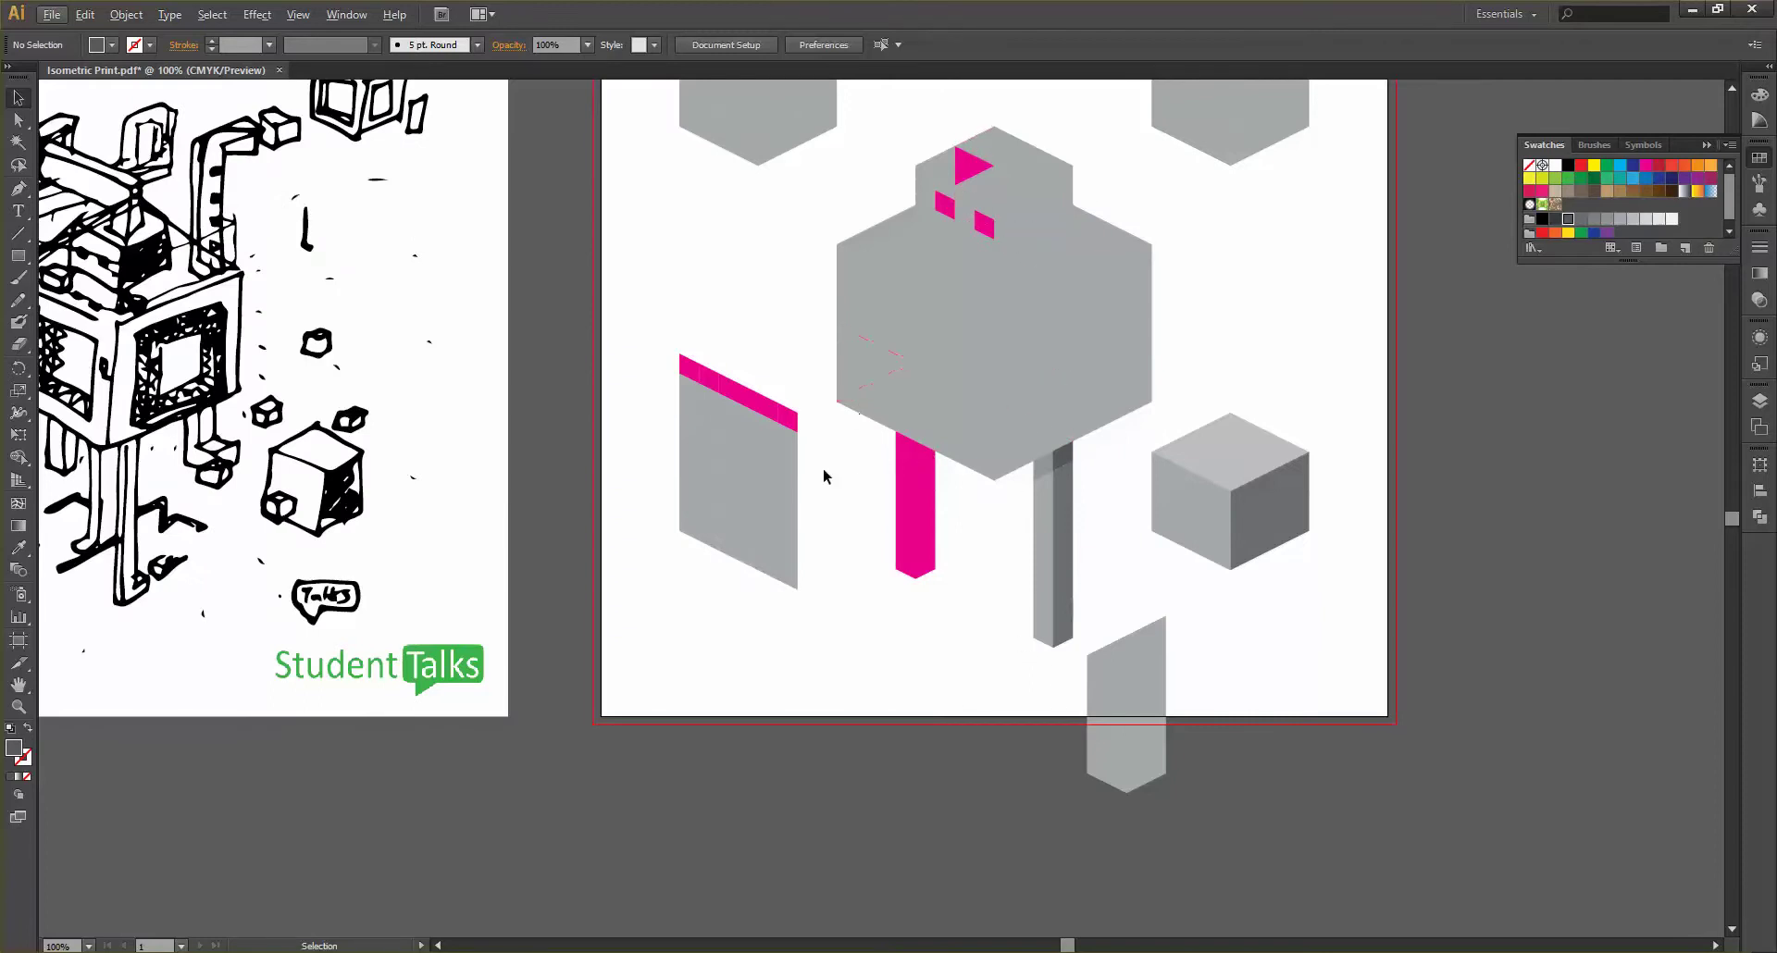
scroll(1033, 495, "up", 2, "alt")
scroll(480, 424, "down", 2, "alt")
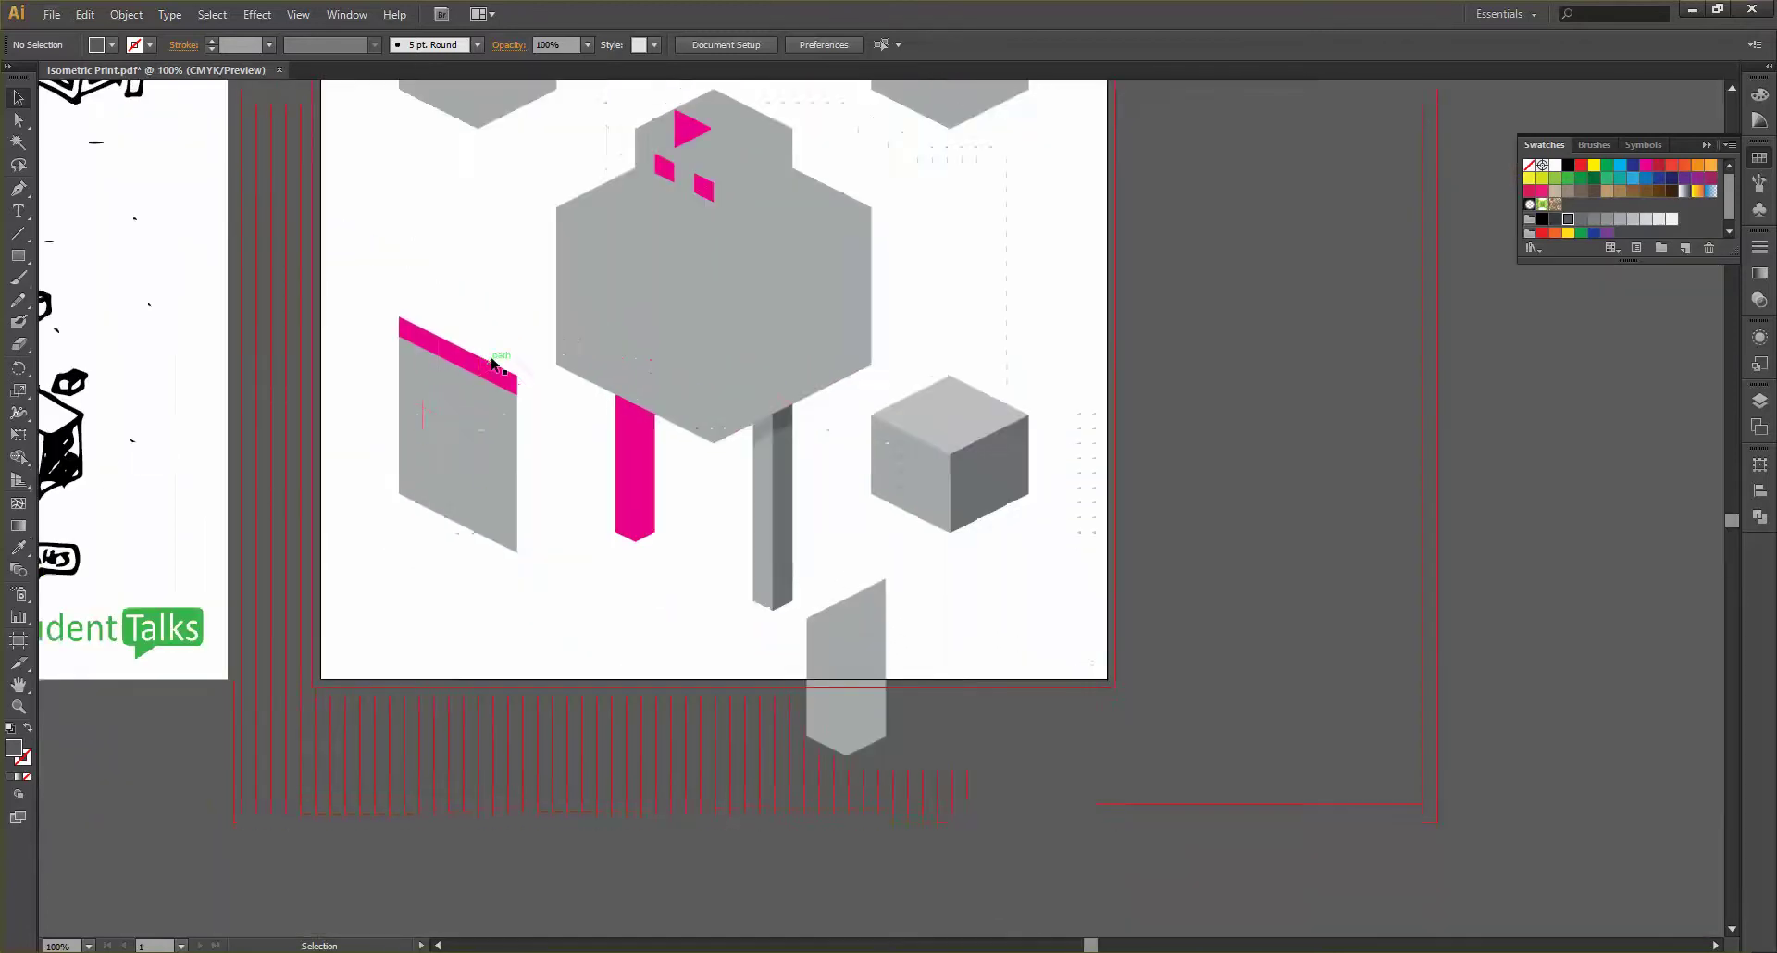
scroll(525, 369, "up", 3)
scroll(525, 369, "left", 4)
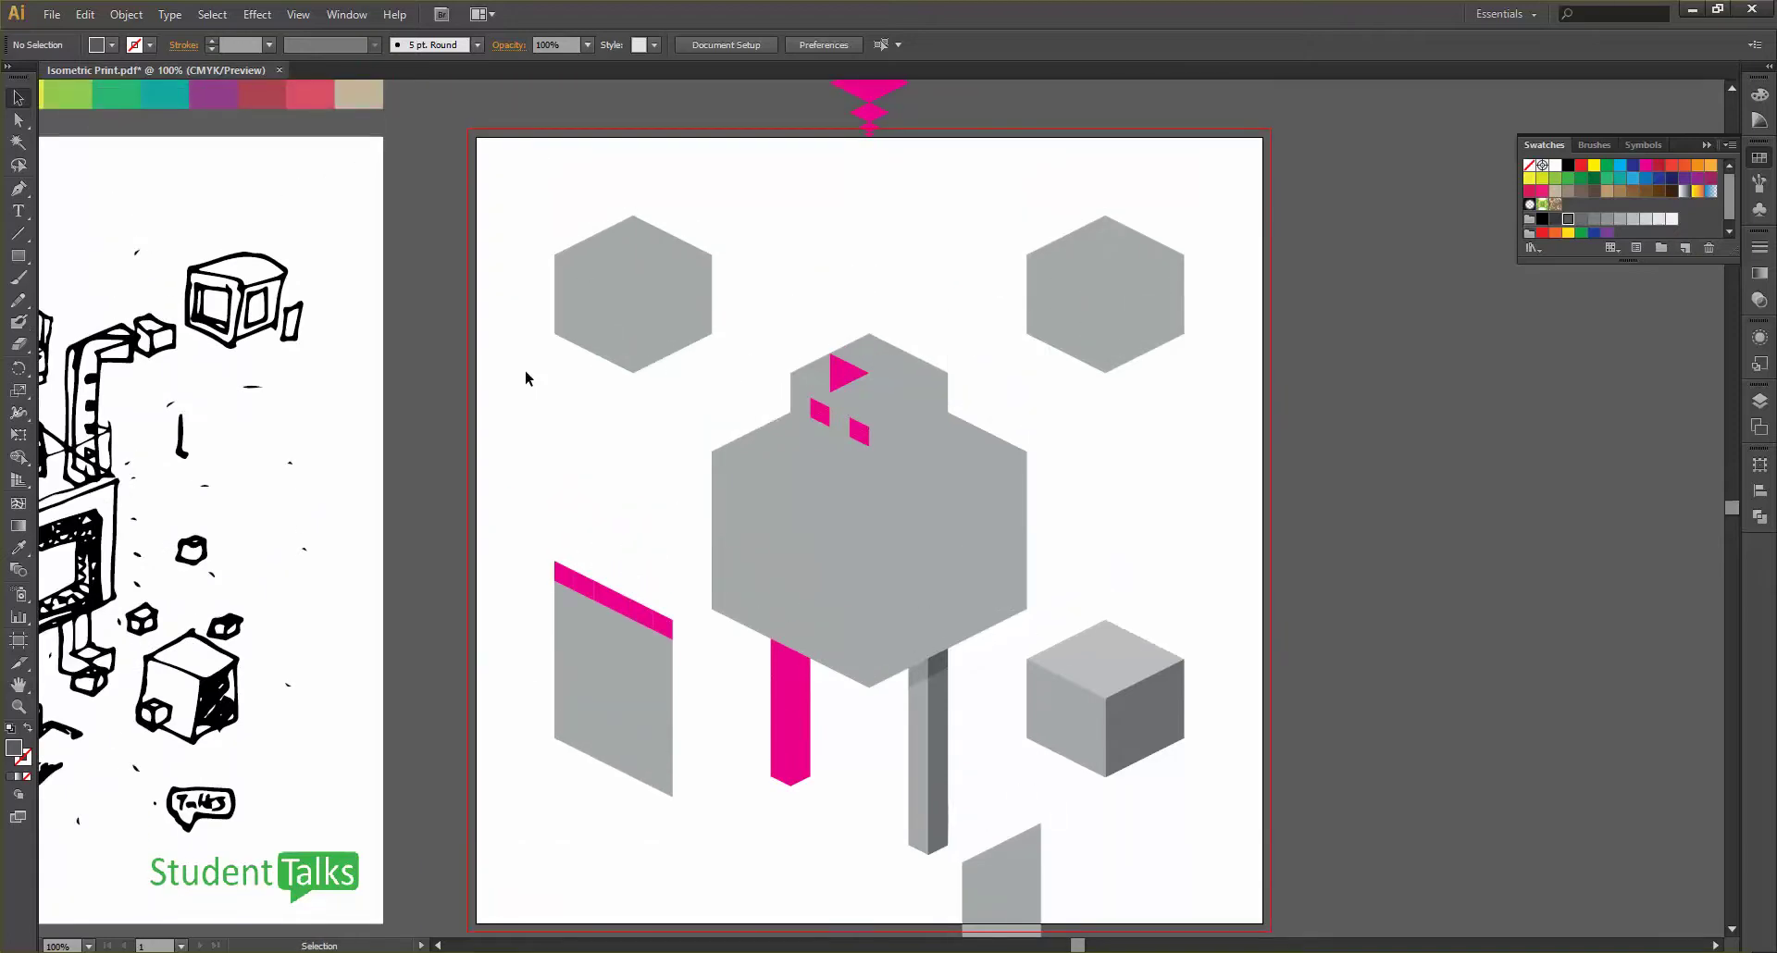
scroll(881, 359, "up", 2, "alt")
scroll(919, 439, "down", 2)
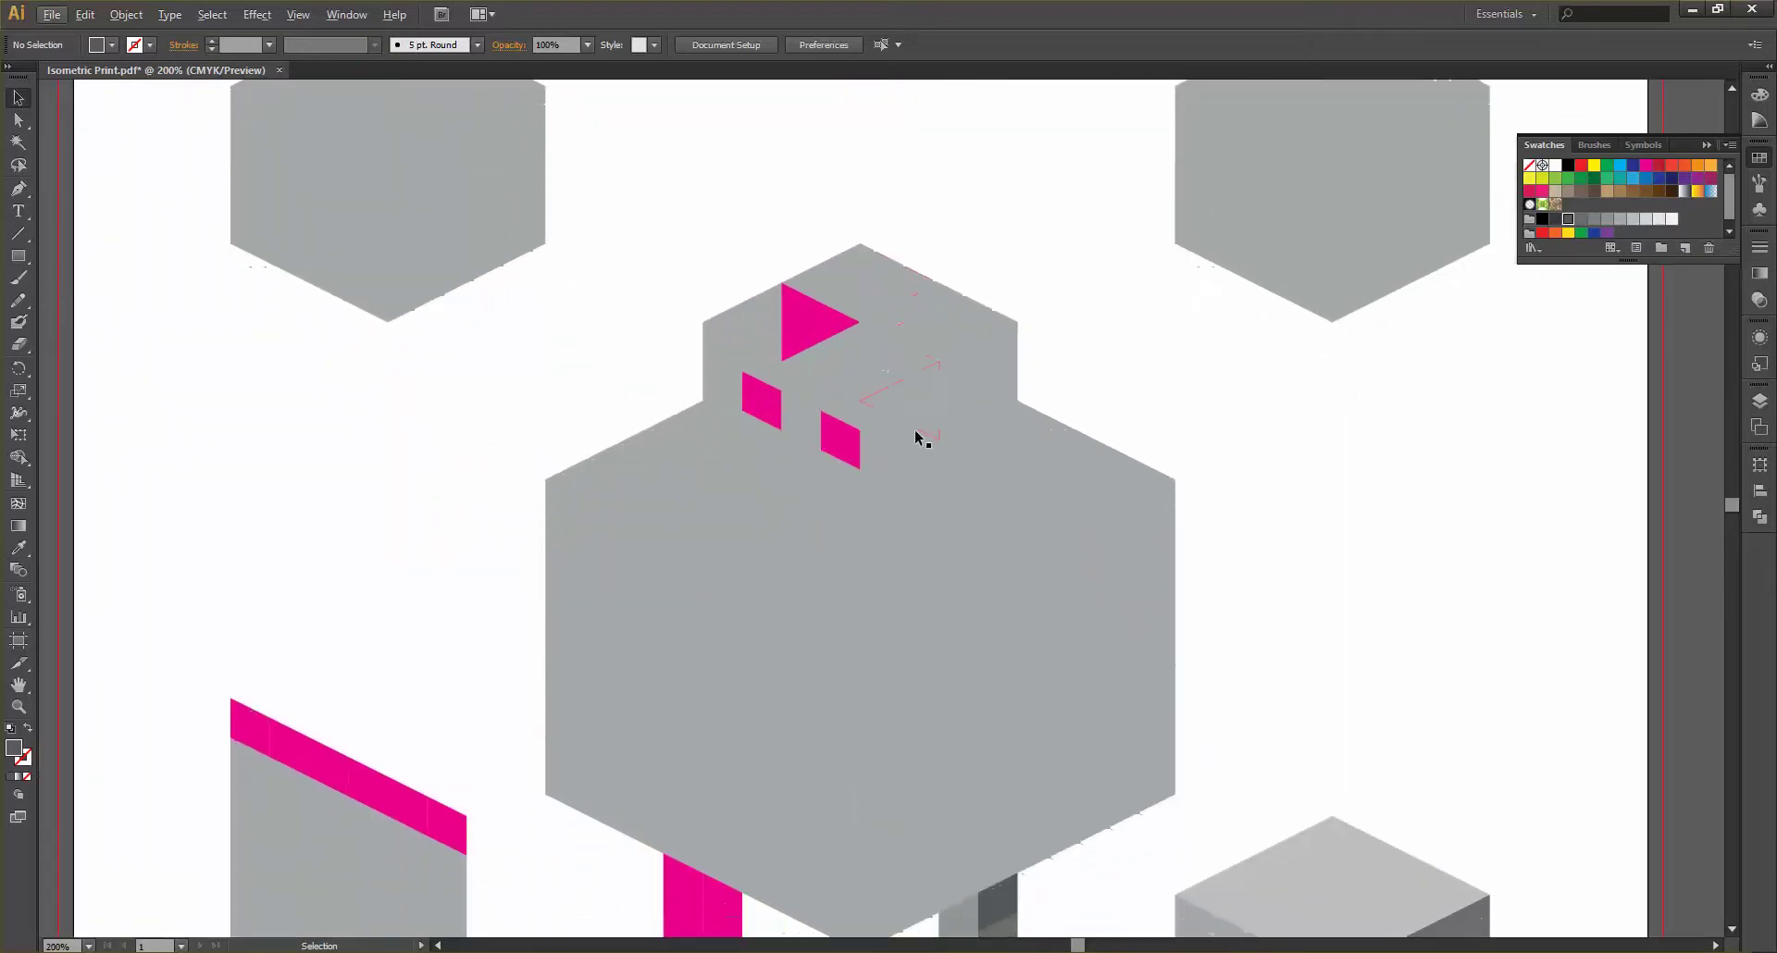
left_click(895, 504)
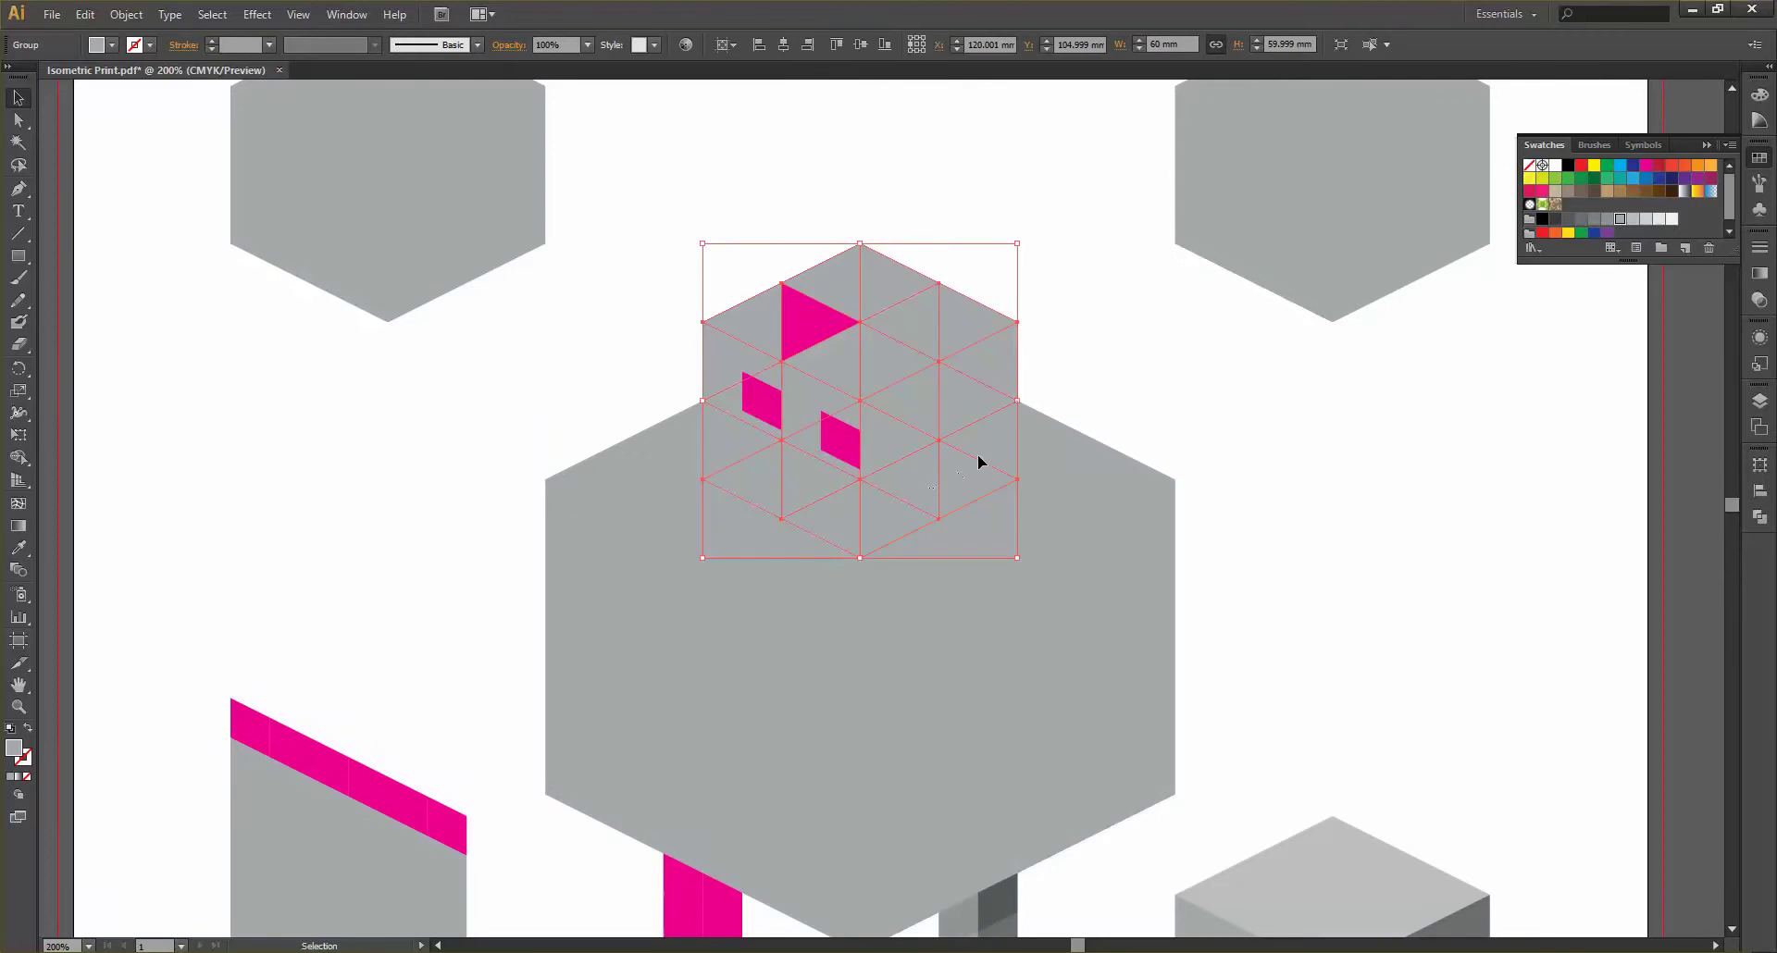
left_click(1178, 376)
key("a")
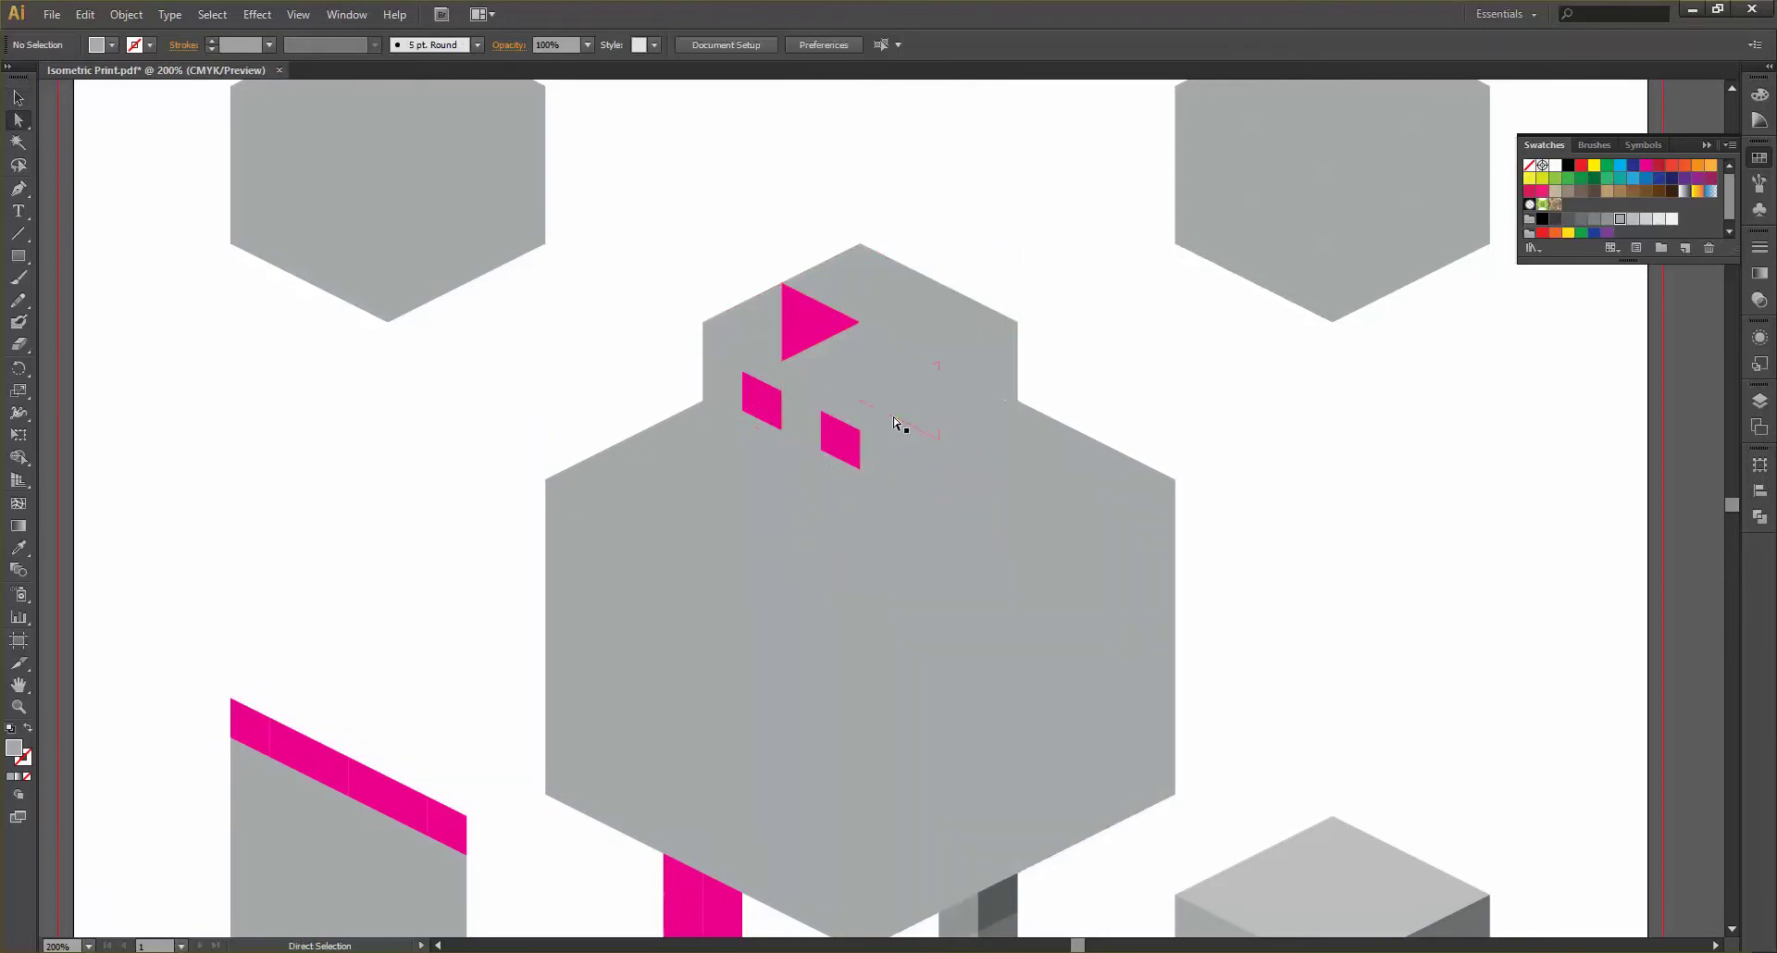
left_click(896, 417)
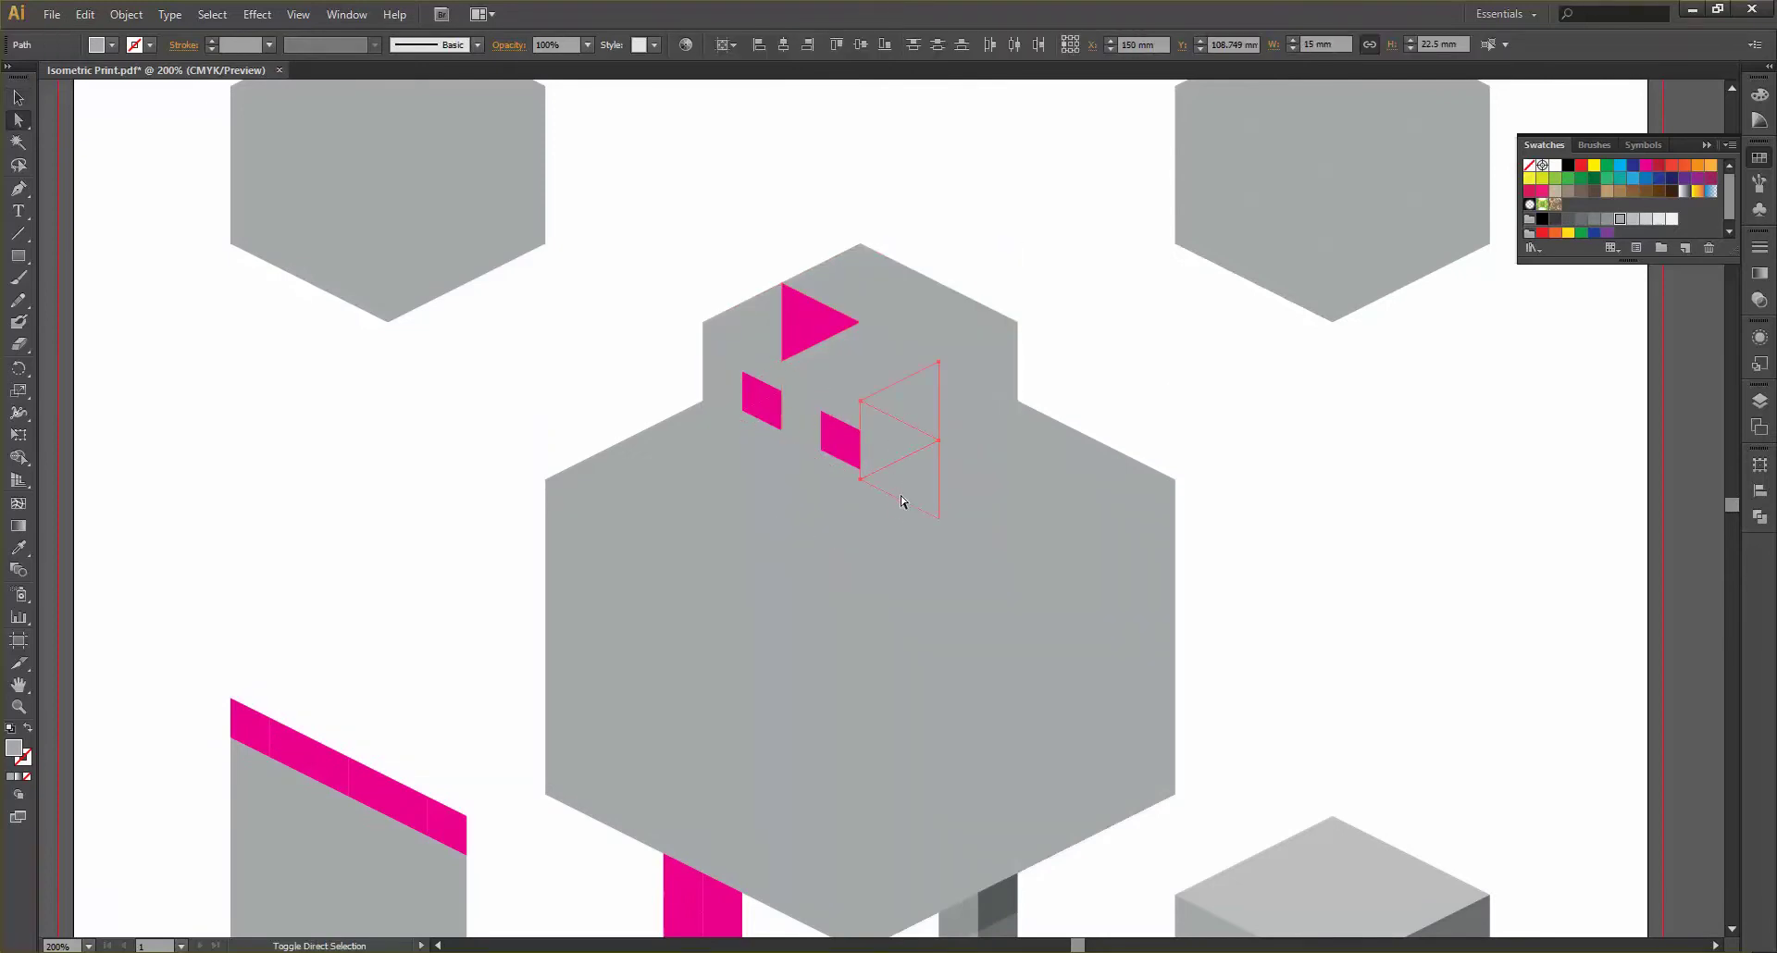
left_click_drag(896, 520, 970, 493)
key("i")
scroll(1254, 457, "down", 3)
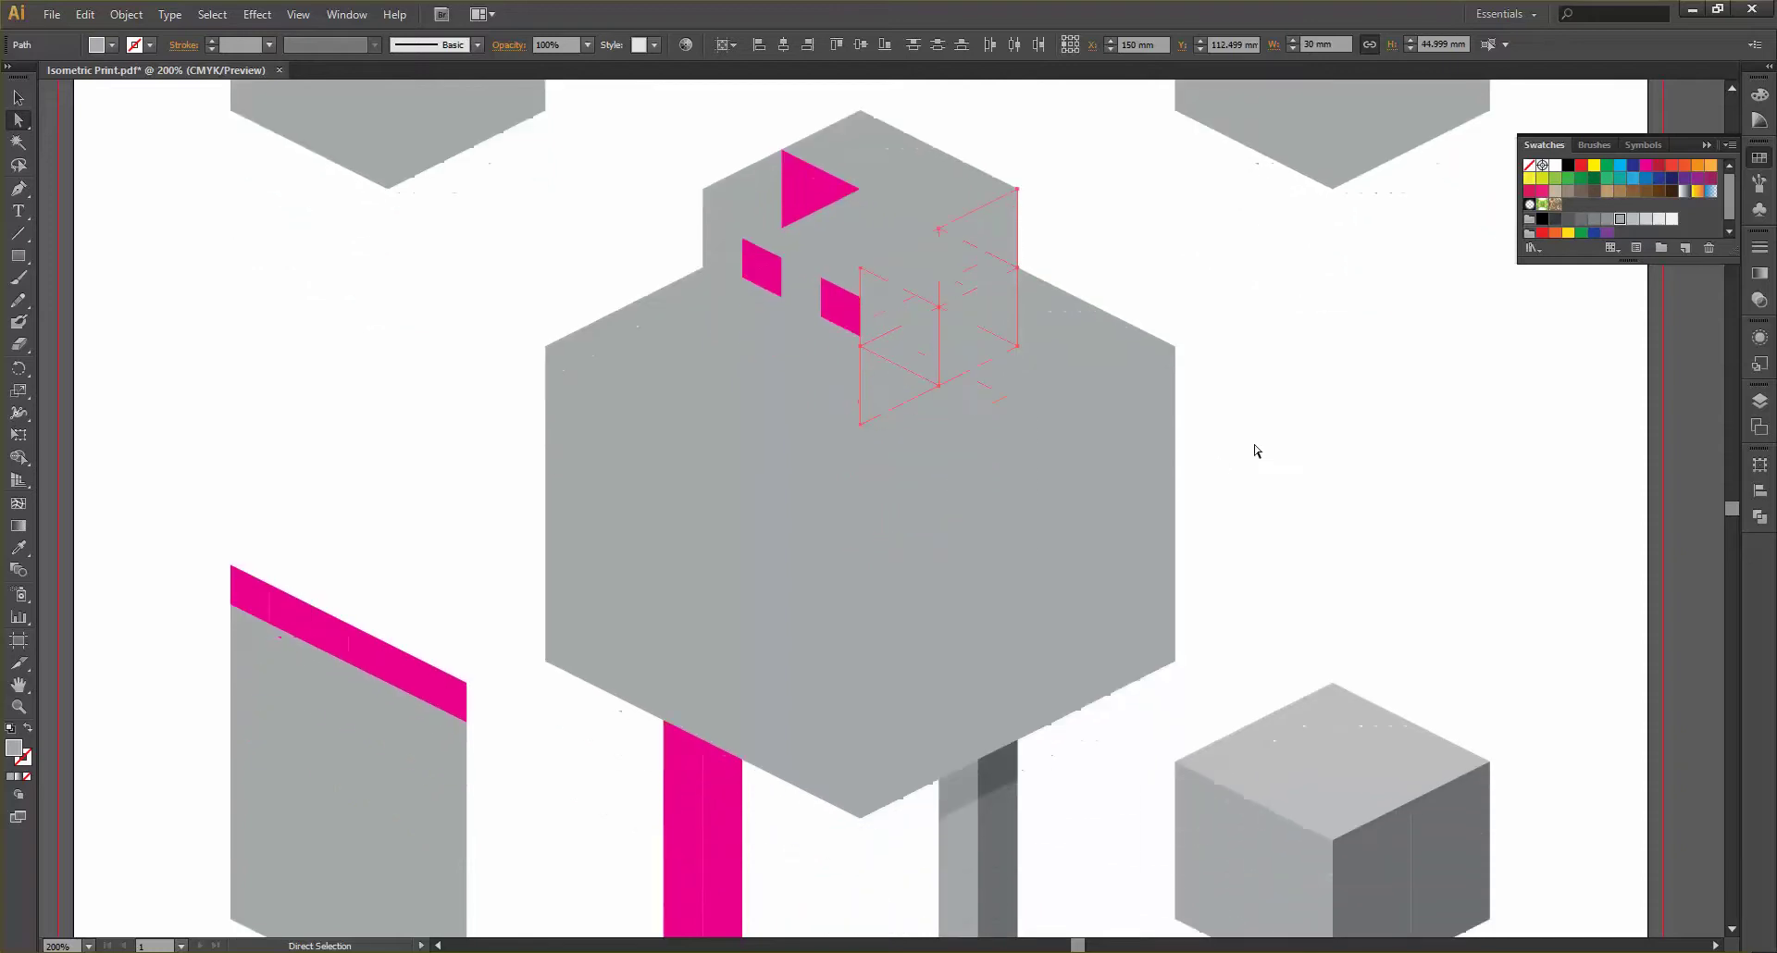
left_click(1469, 794)
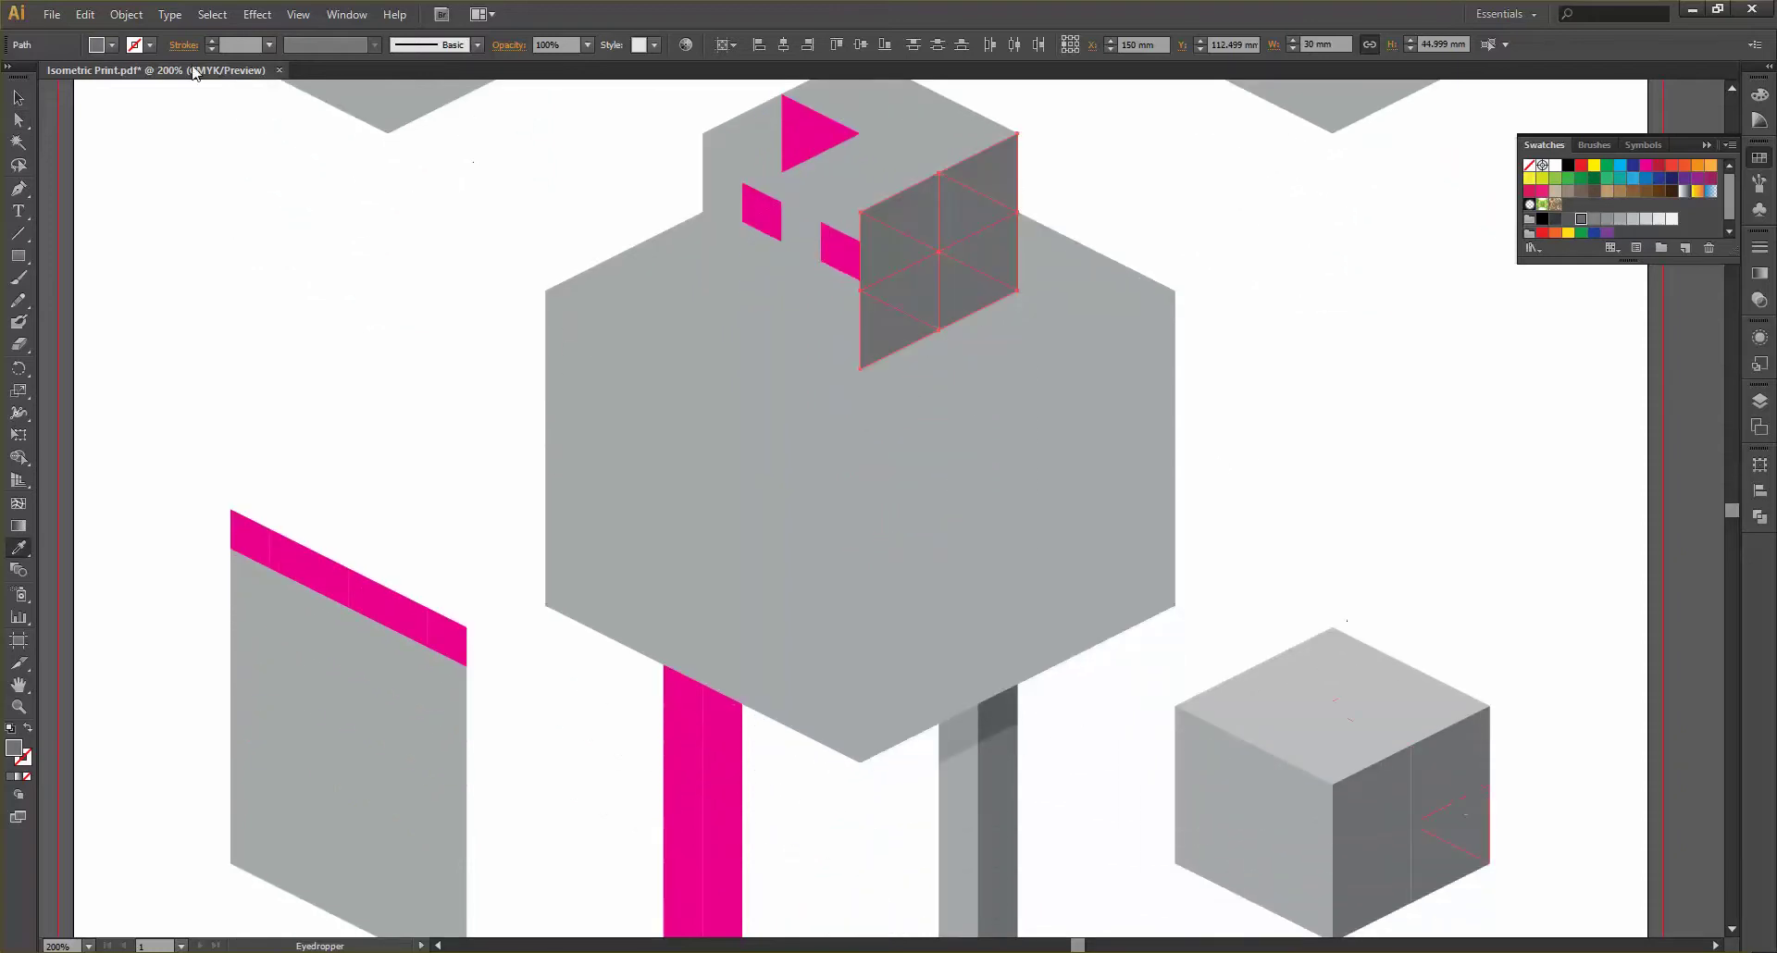
left_click(19, 97)
left_click(392, 210)
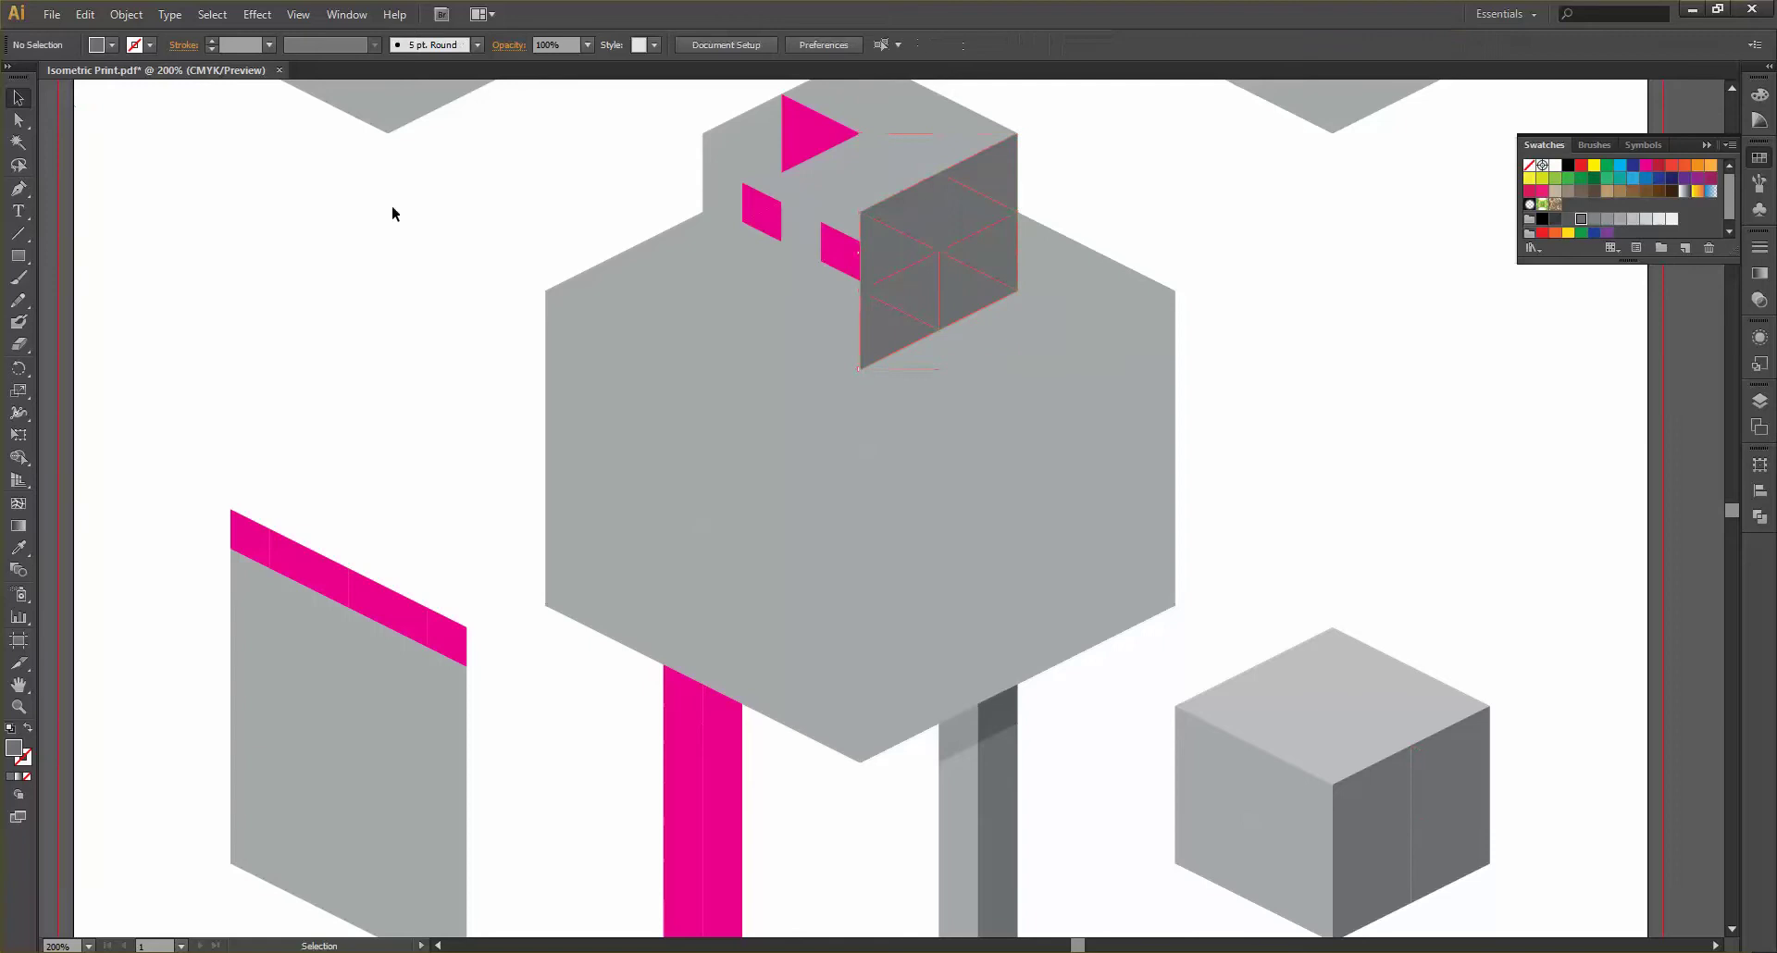
Move the left magenta parallelogram off the hexagons onto the white area and shift the other one left on the small cube's left face
scroll(842, 264, "up", 2)
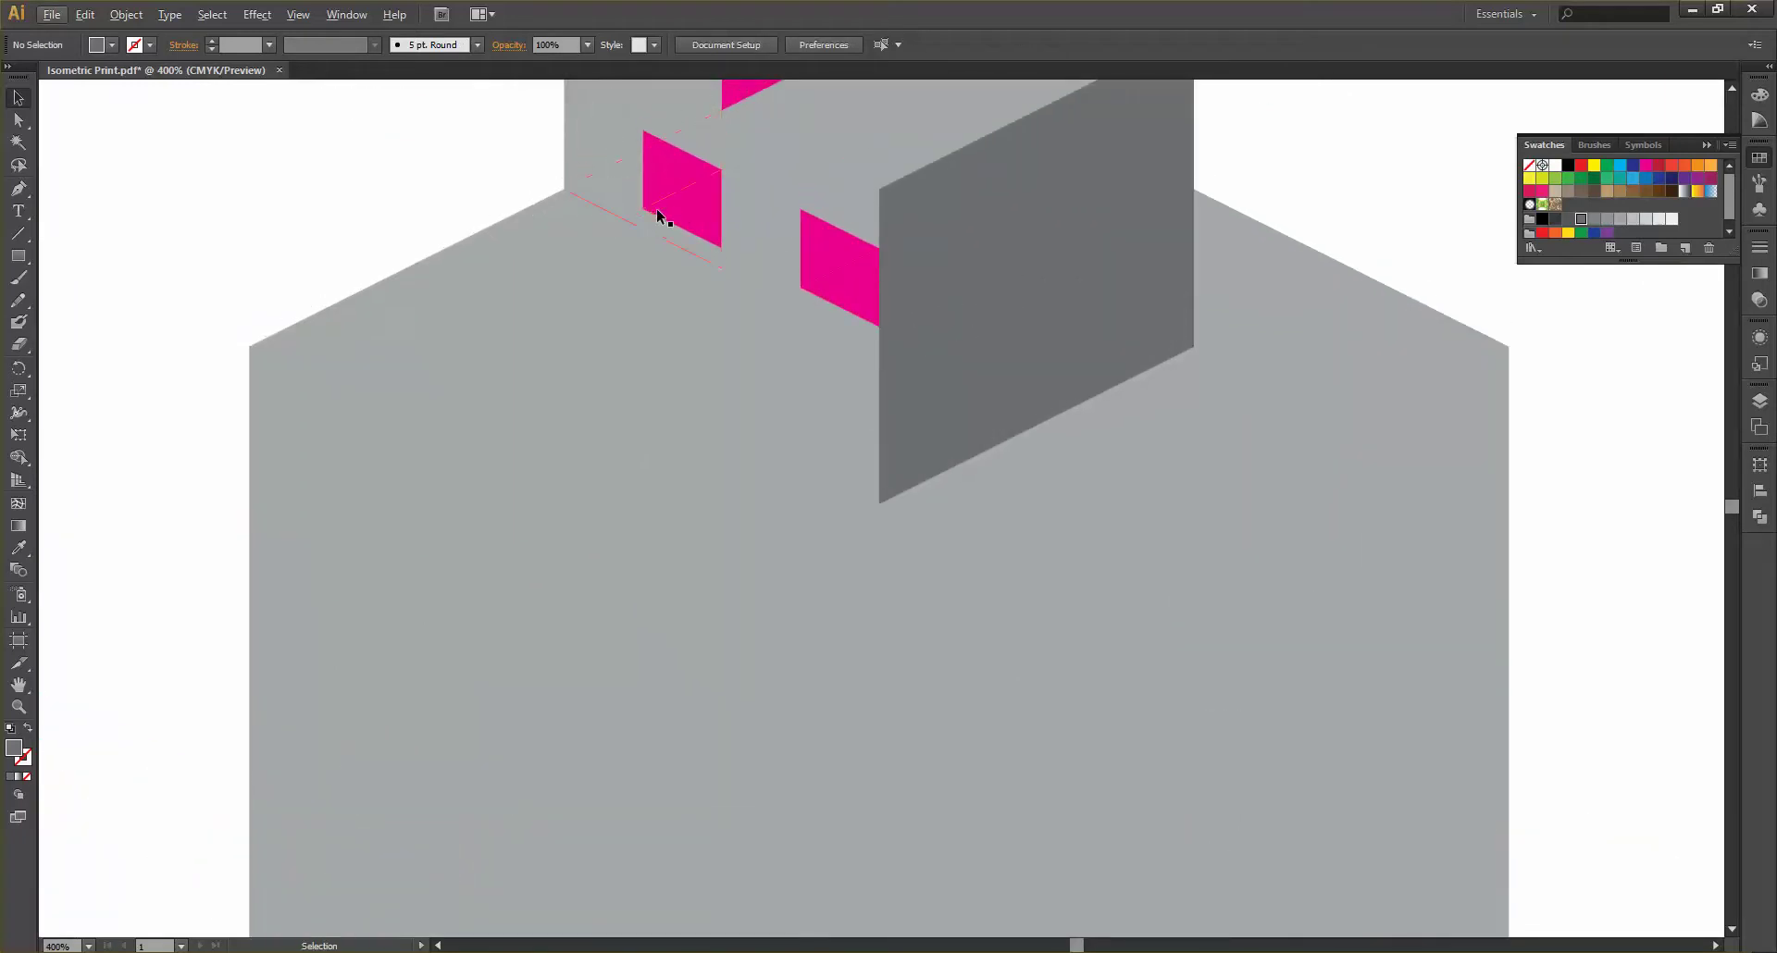
left_click(657, 208)
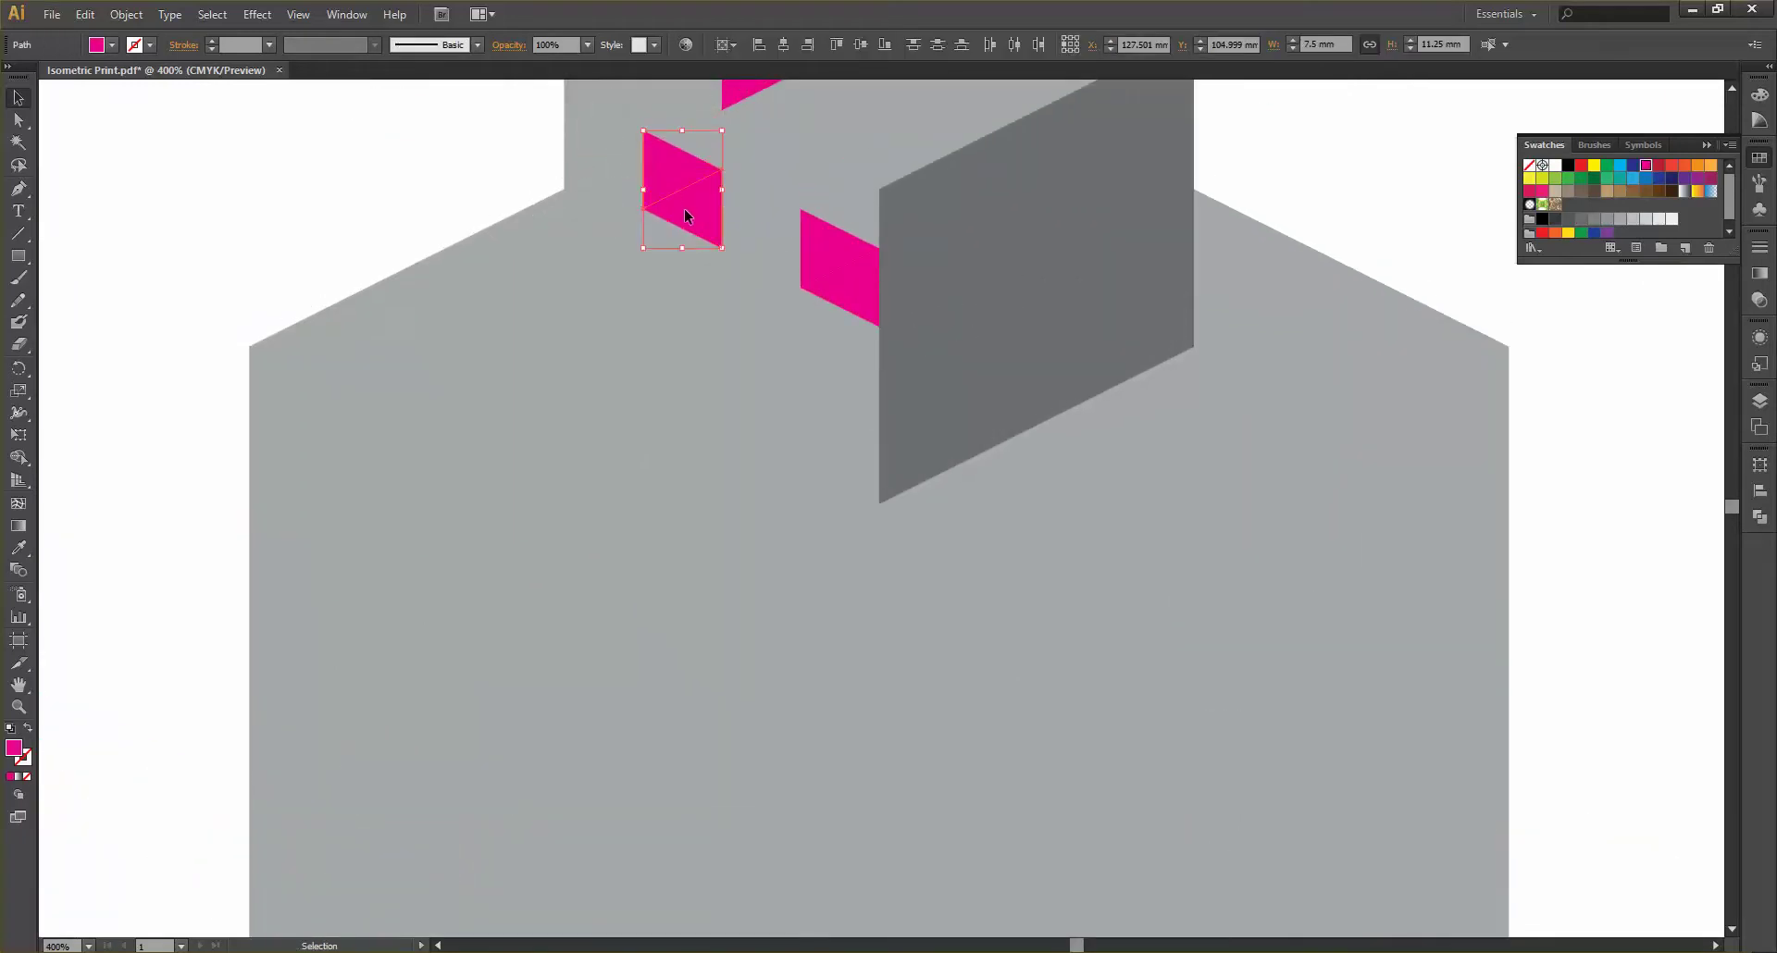
left_click_drag(691, 220, 316, 182)
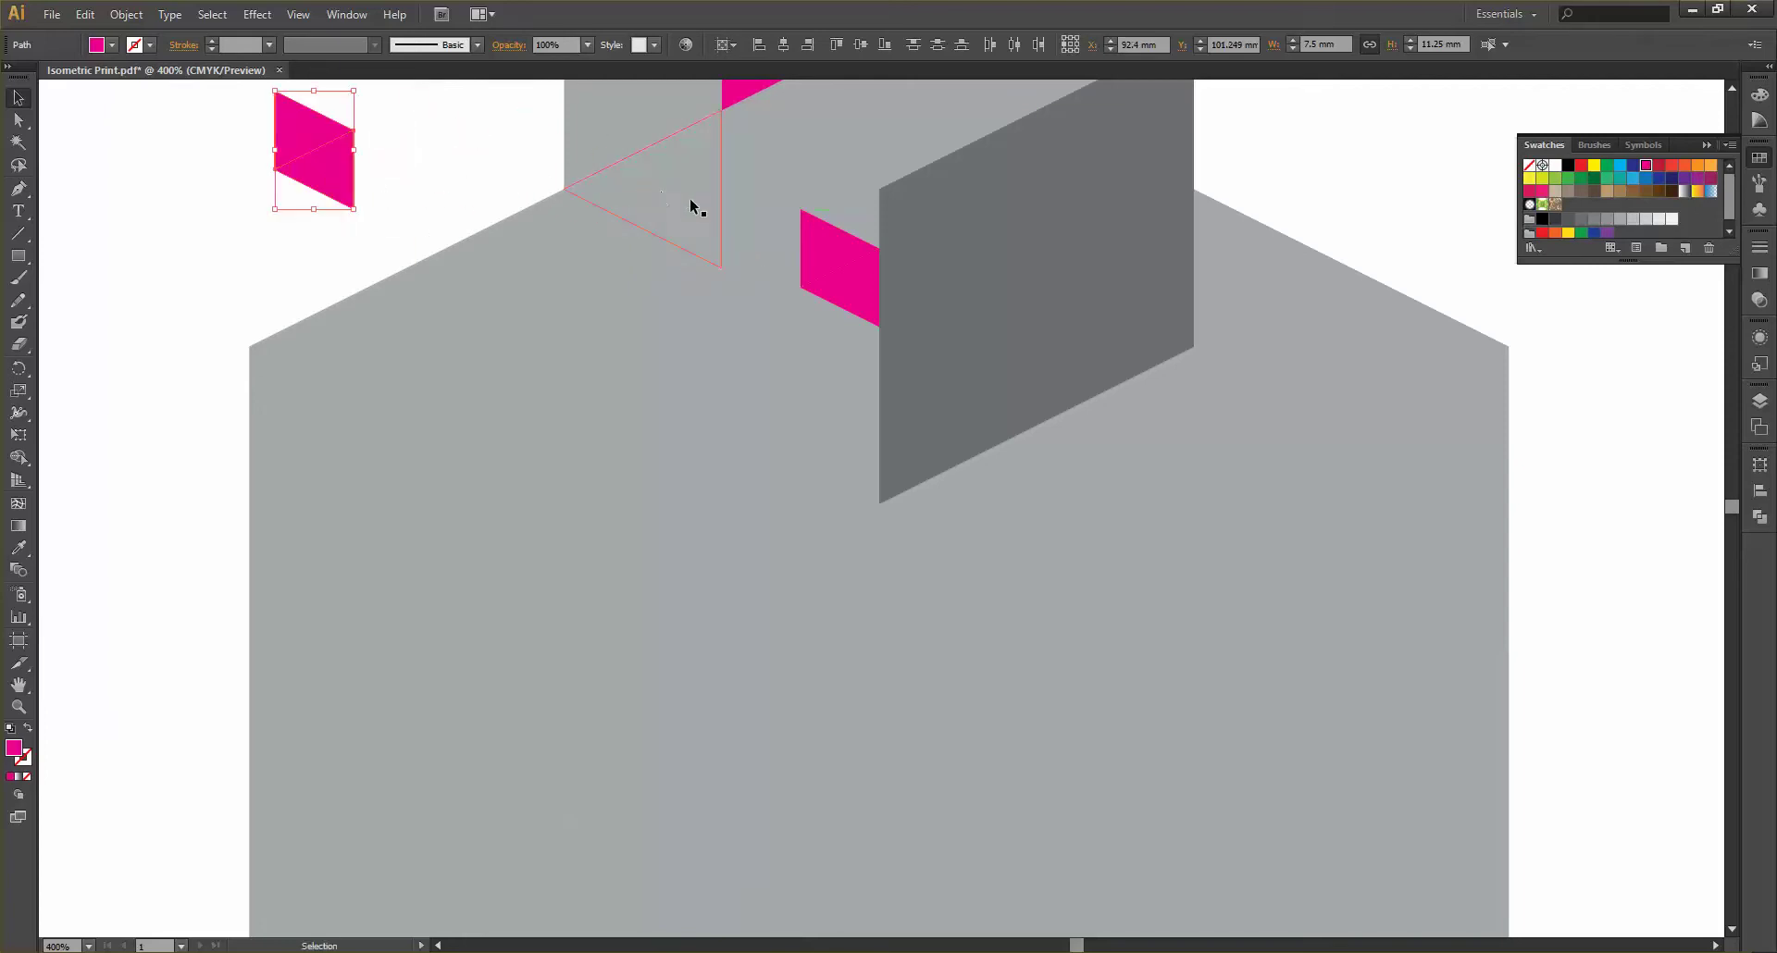
left_click_drag(814, 267, 780, 283)
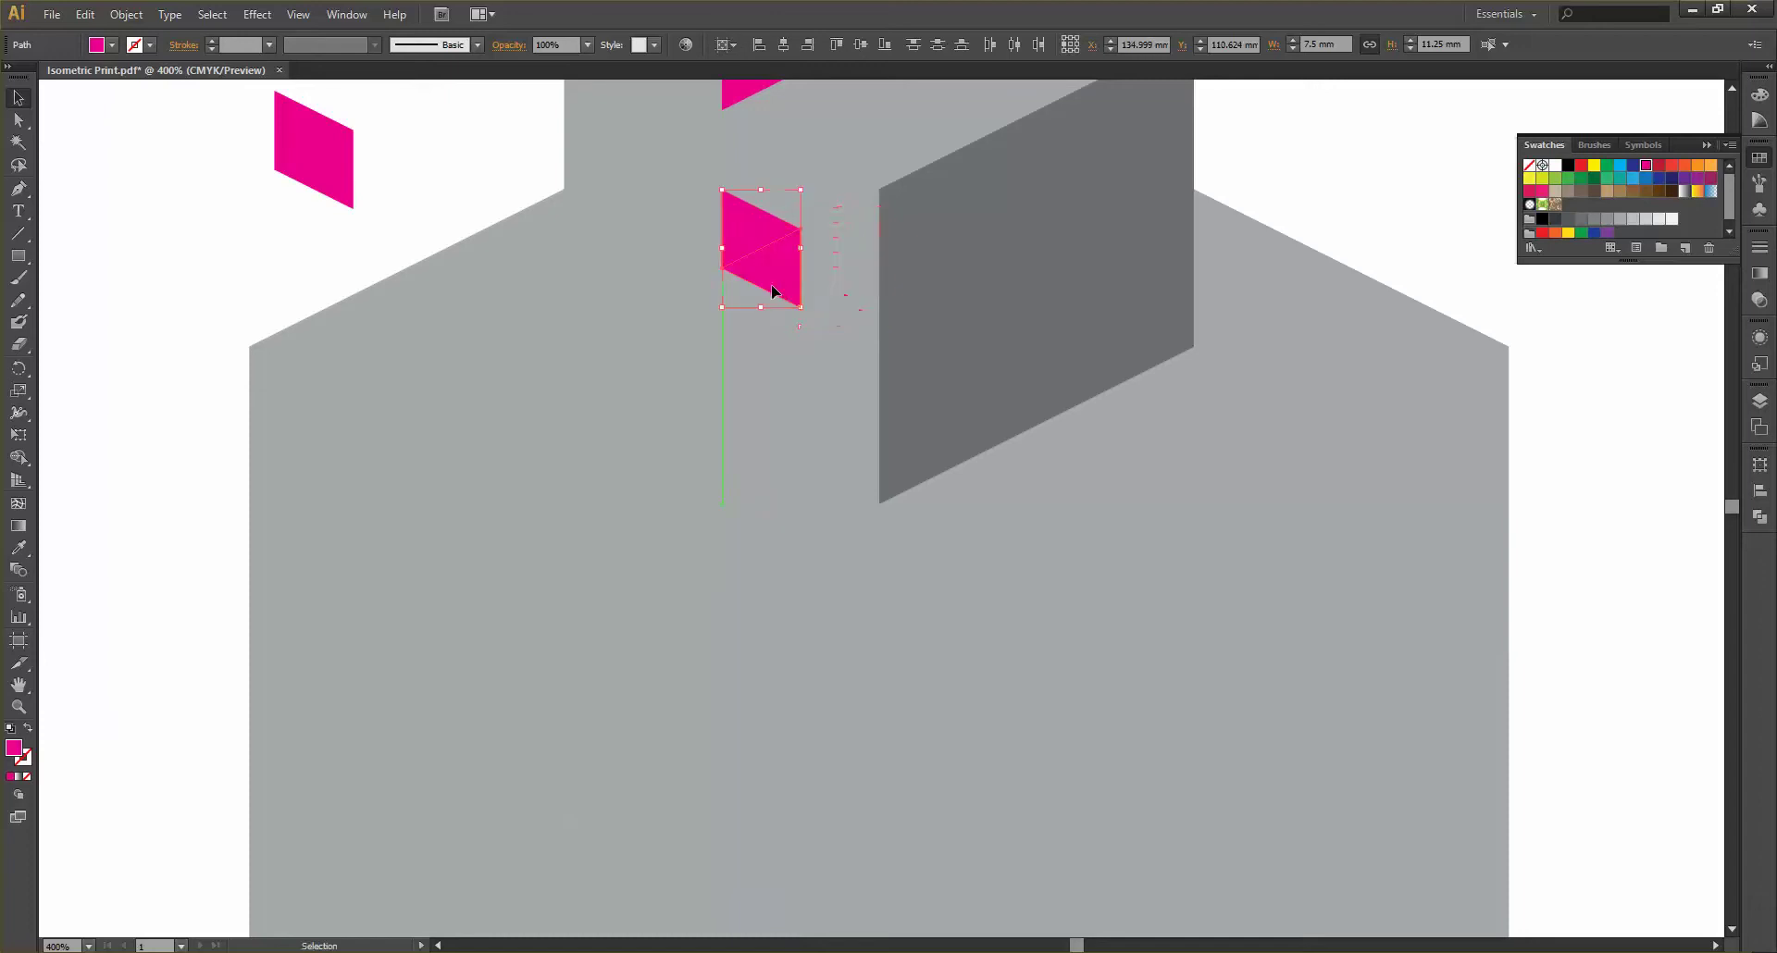
left_click(483, 148)
Fill the large hexagon's top face triangles, about 120 by 45 mm, with the light grey sampled from the lower-right cube's top
scroll(484, 148, "up", 2)
scroll(483, 151, "down", 1)
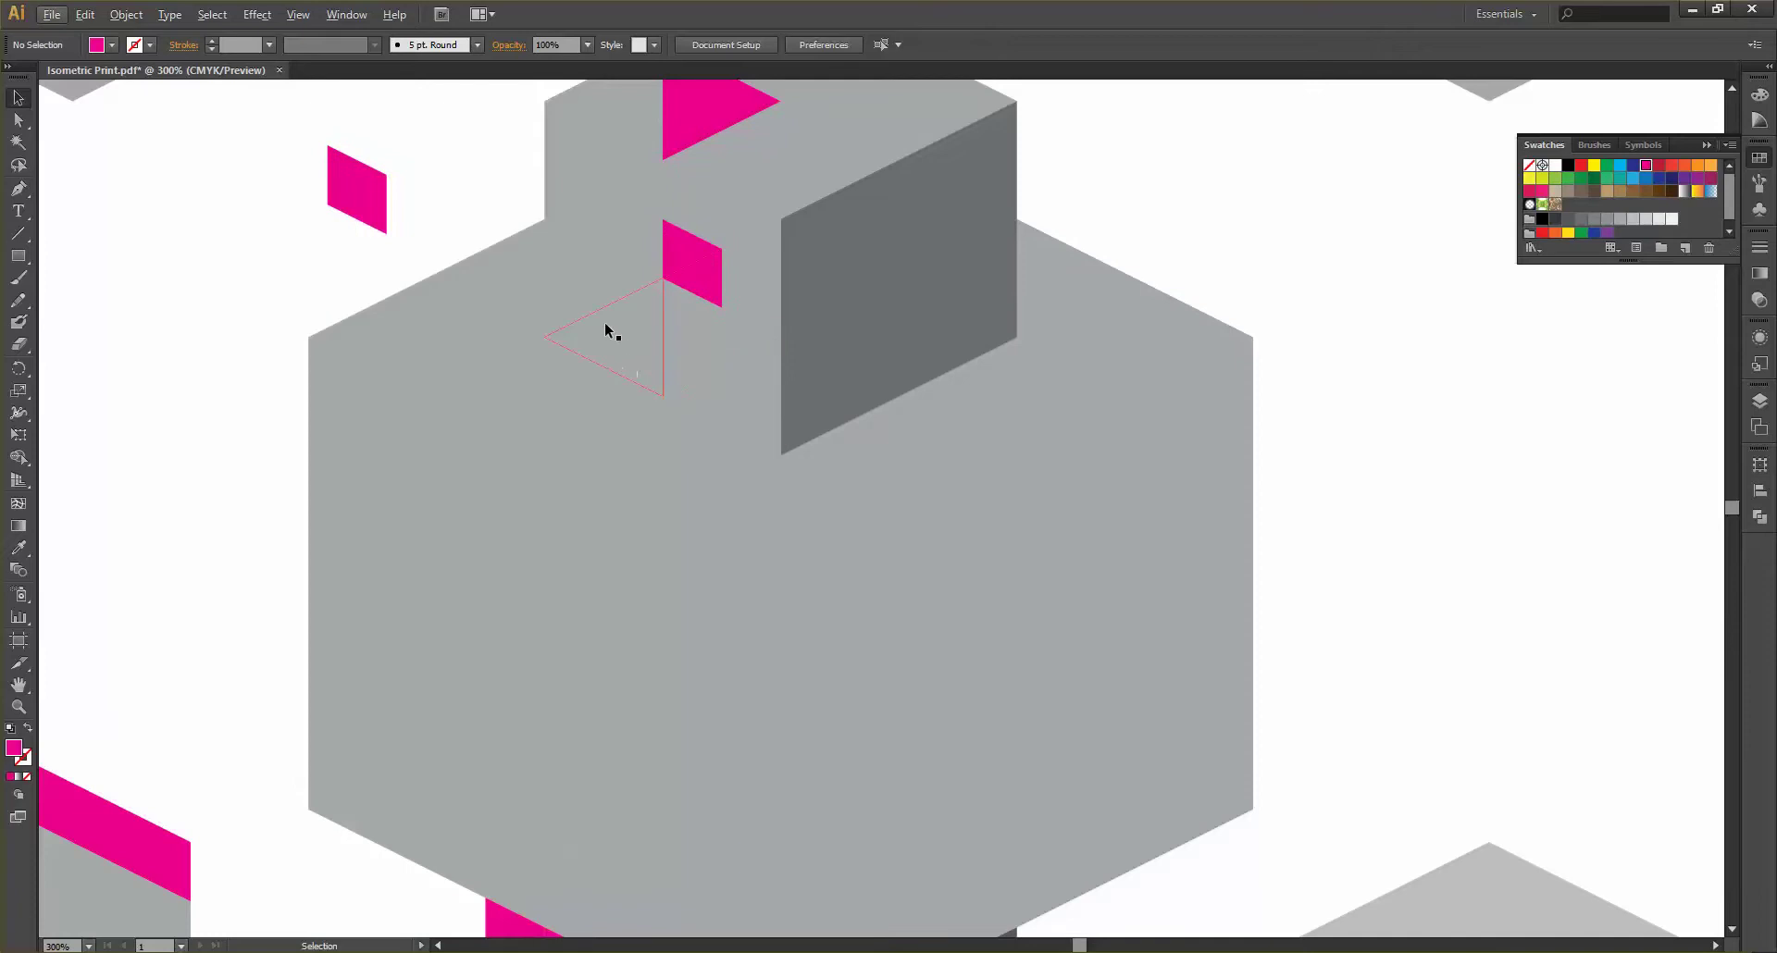
scroll(607, 186, "up", 1)
left_click(431, 398)
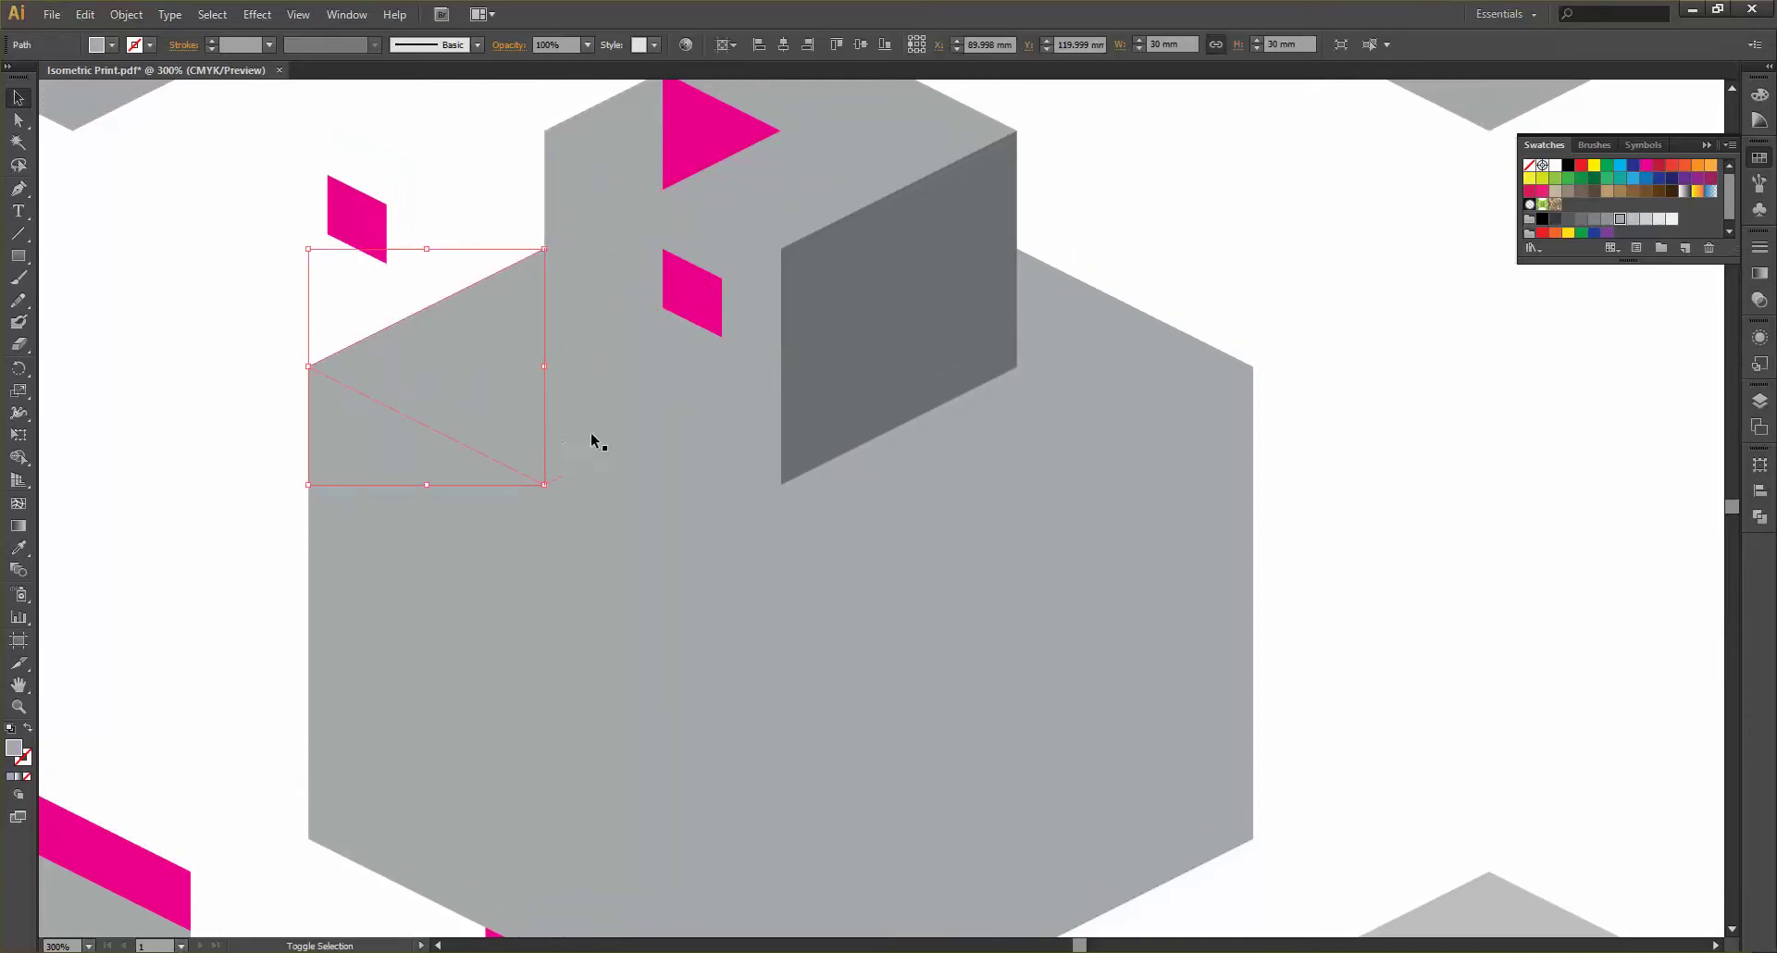
left_click(643, 491, "shift")
left_click(820, 533, "shift")
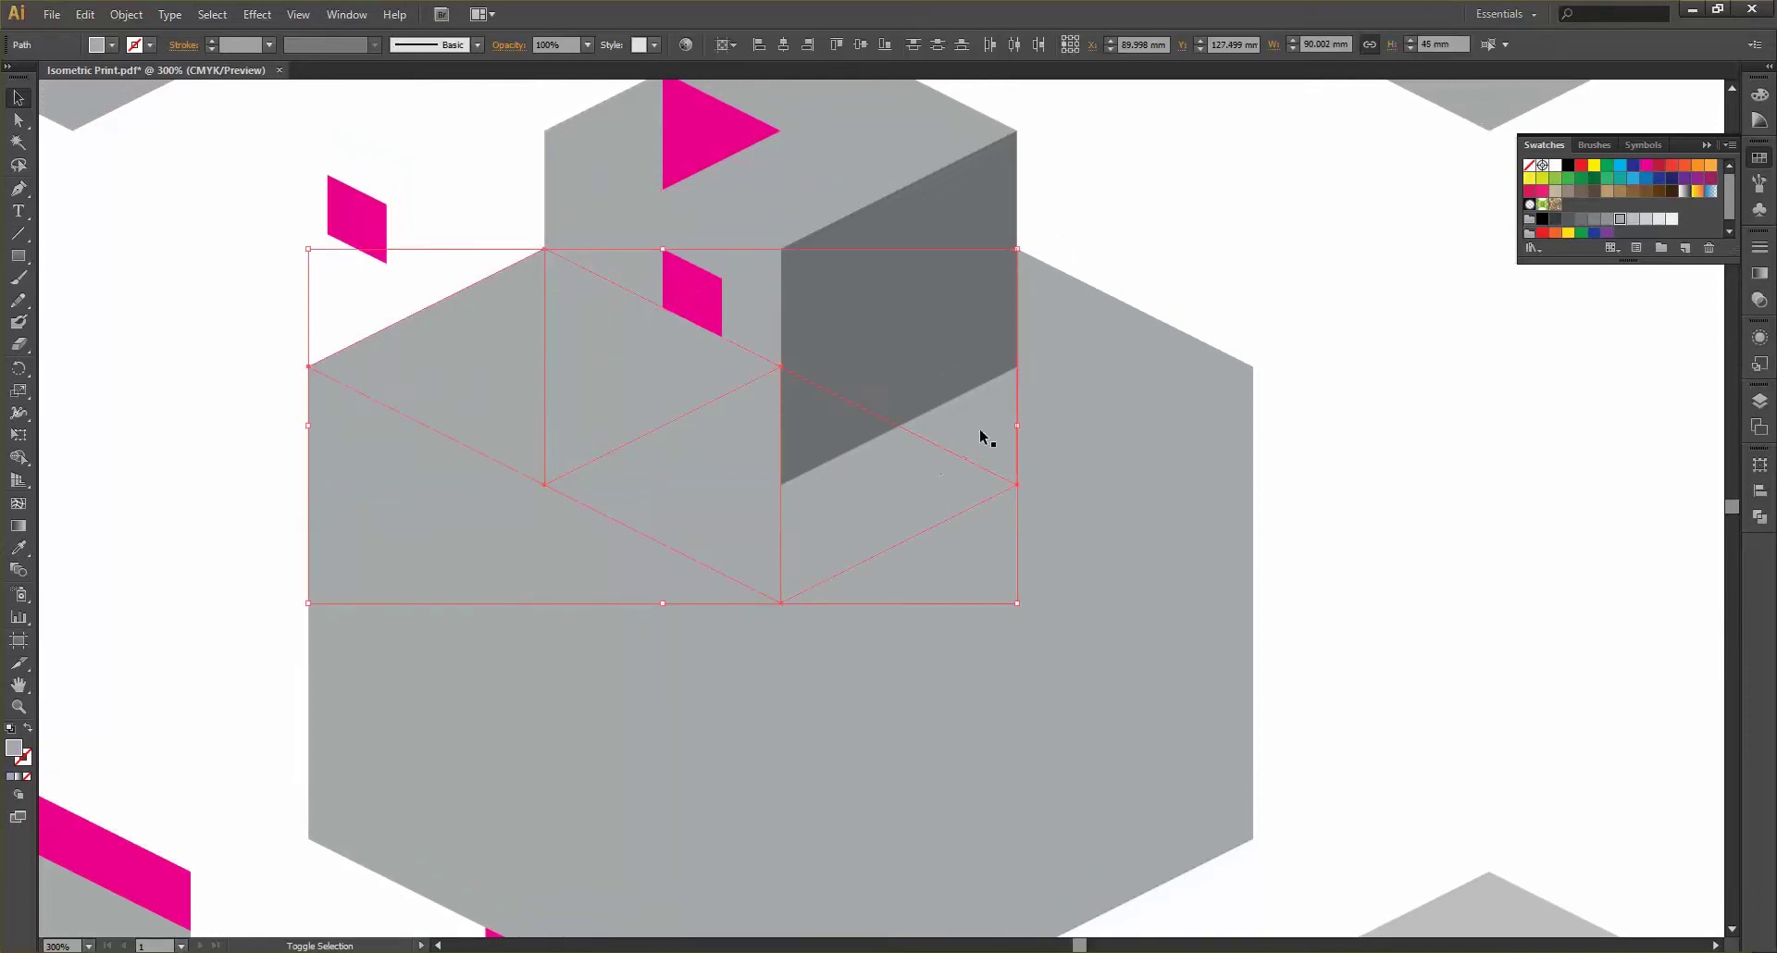
left_click(1072, 398, "shift")
key("ctrl+1")
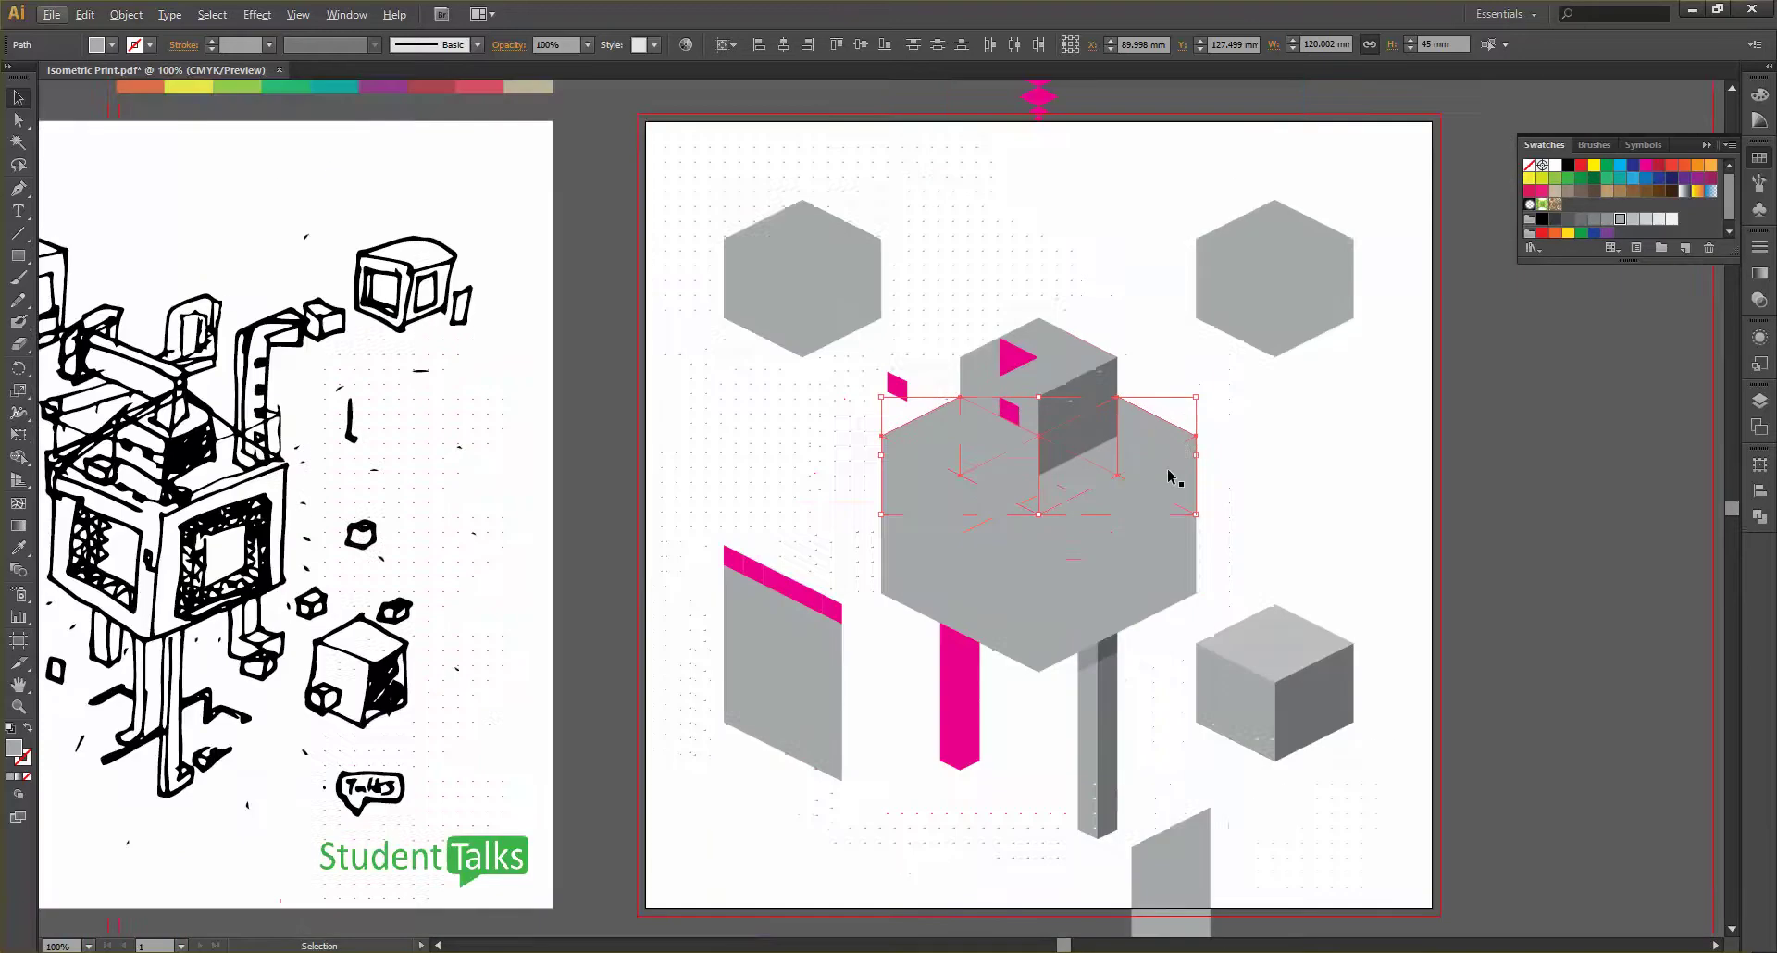
key("i")
left_click(1250, 578)
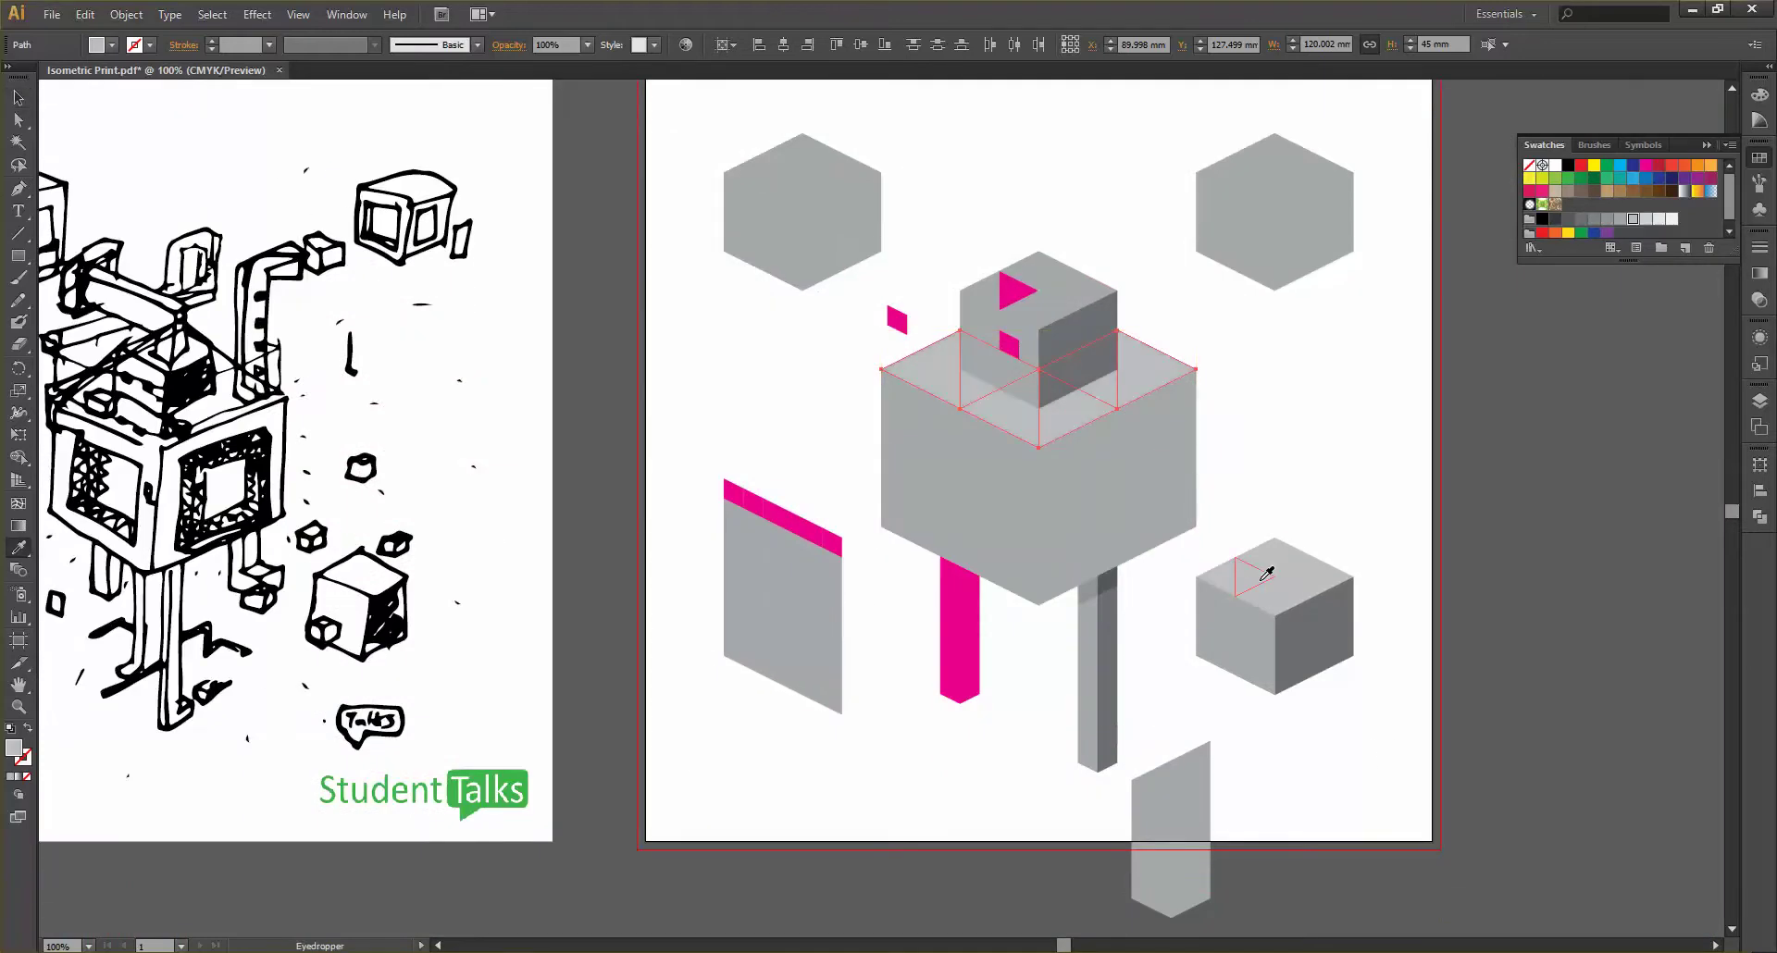
left_click(18, 98)
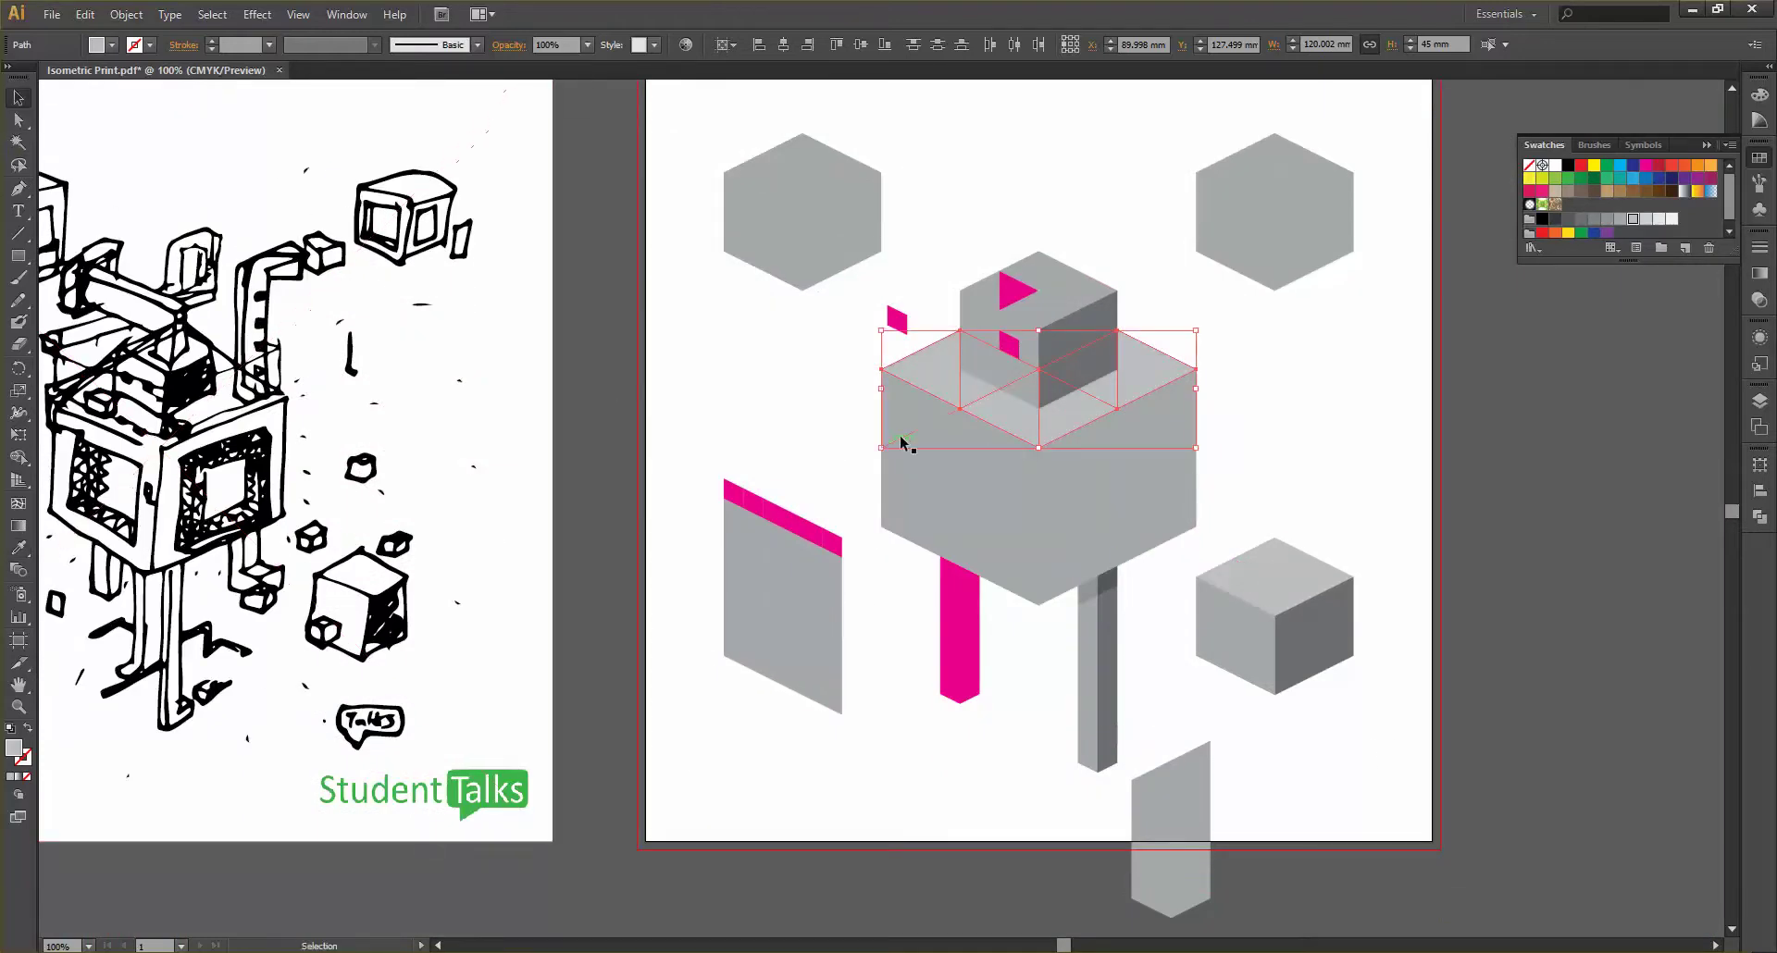
left_click(863, 357)
Fill the grey triangles of the small cube's top face, 60 by 30 mm, with the lighter grey used on cube tops
scroll(908, 375, "up", 2, "alt")
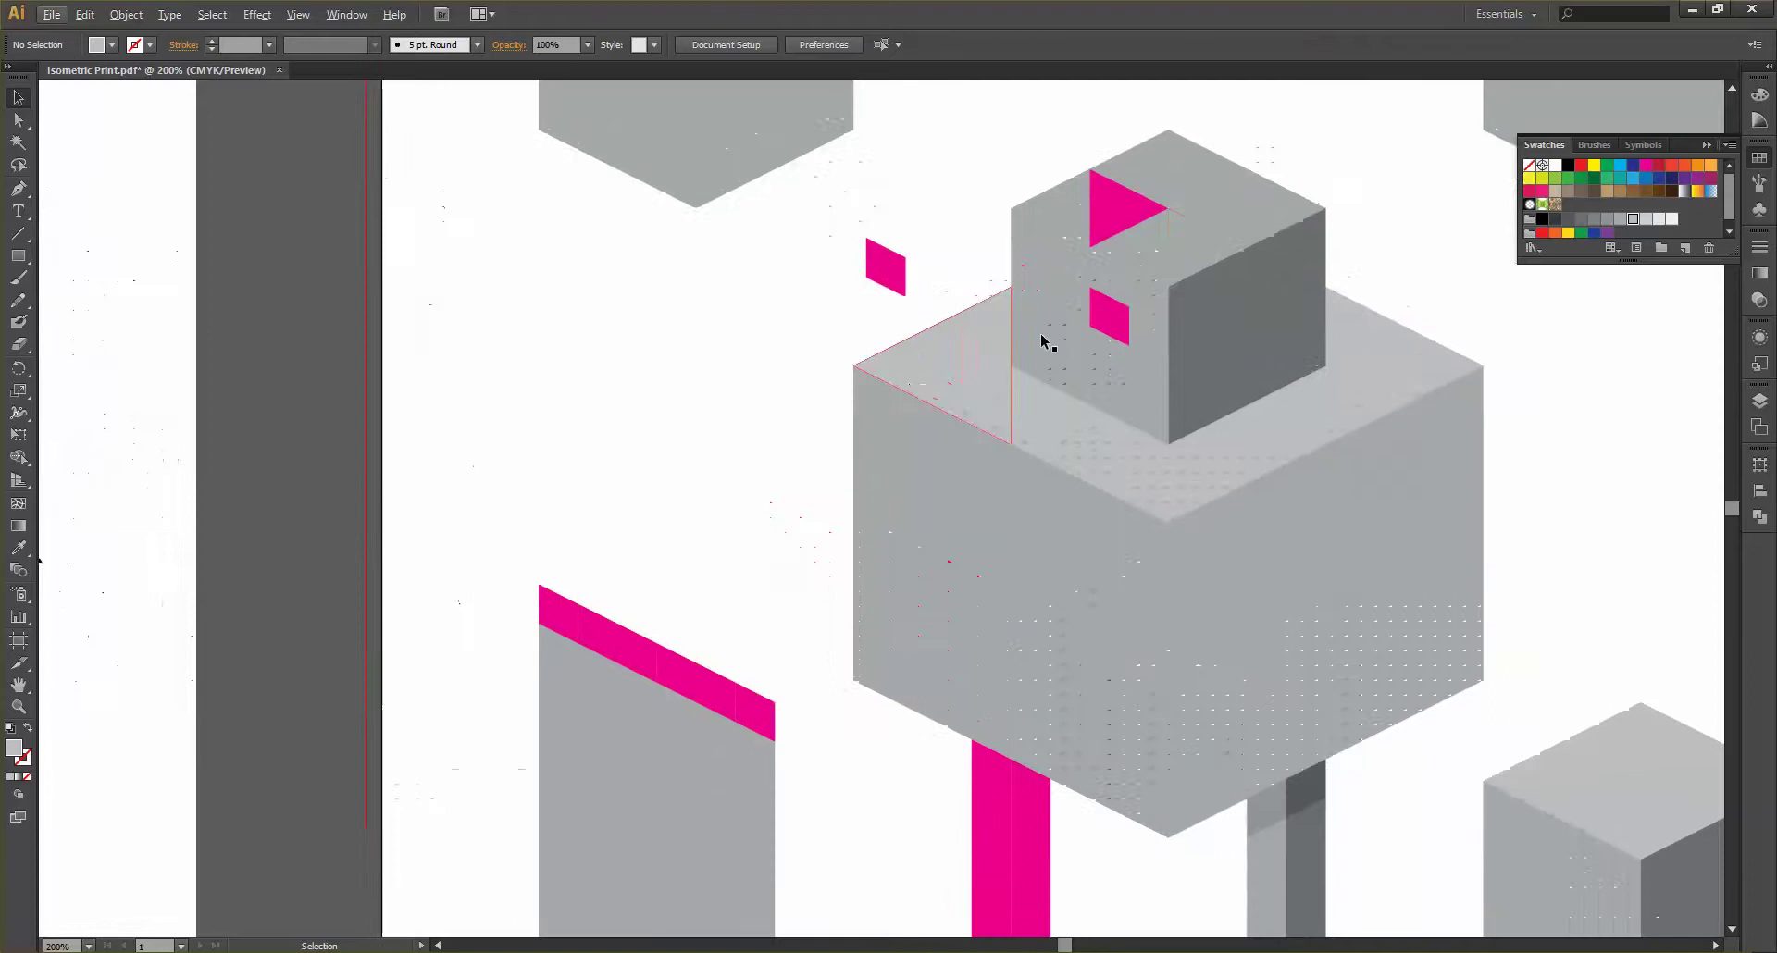
scroll(1216, 294, "up", 2)
left_click(1127, 267)
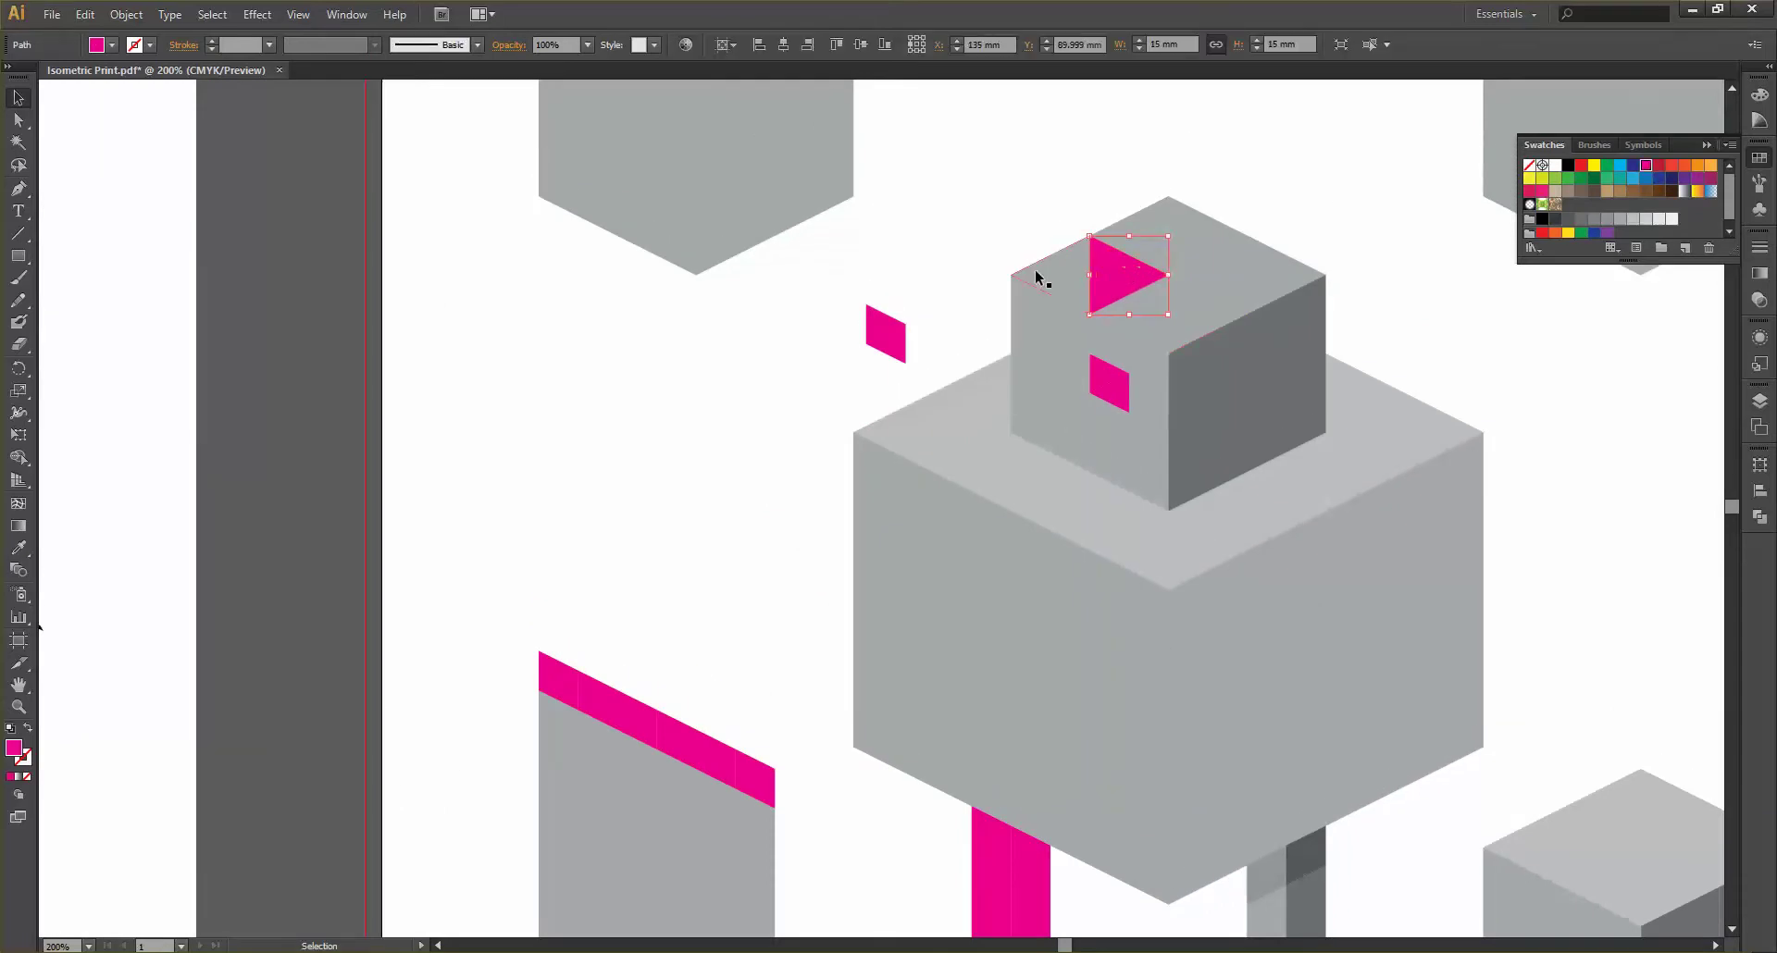
left_click(1058, 278)
left_click(985, 176)
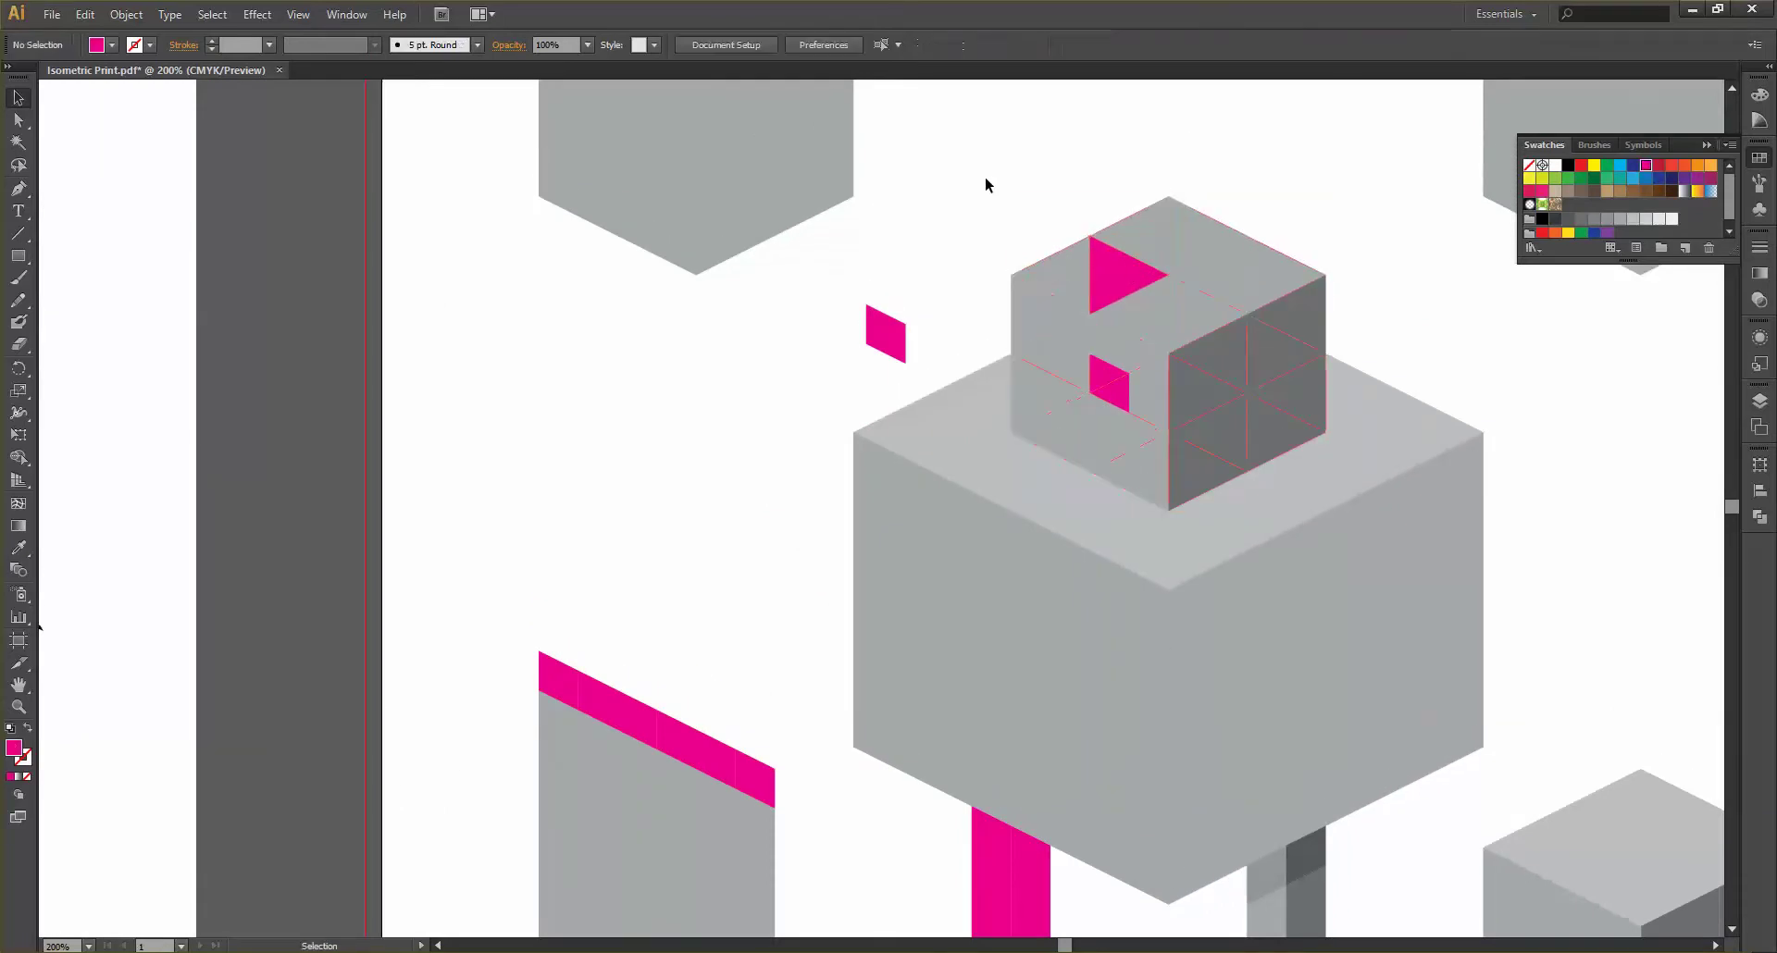
key("a")
left_click(1058, 269)
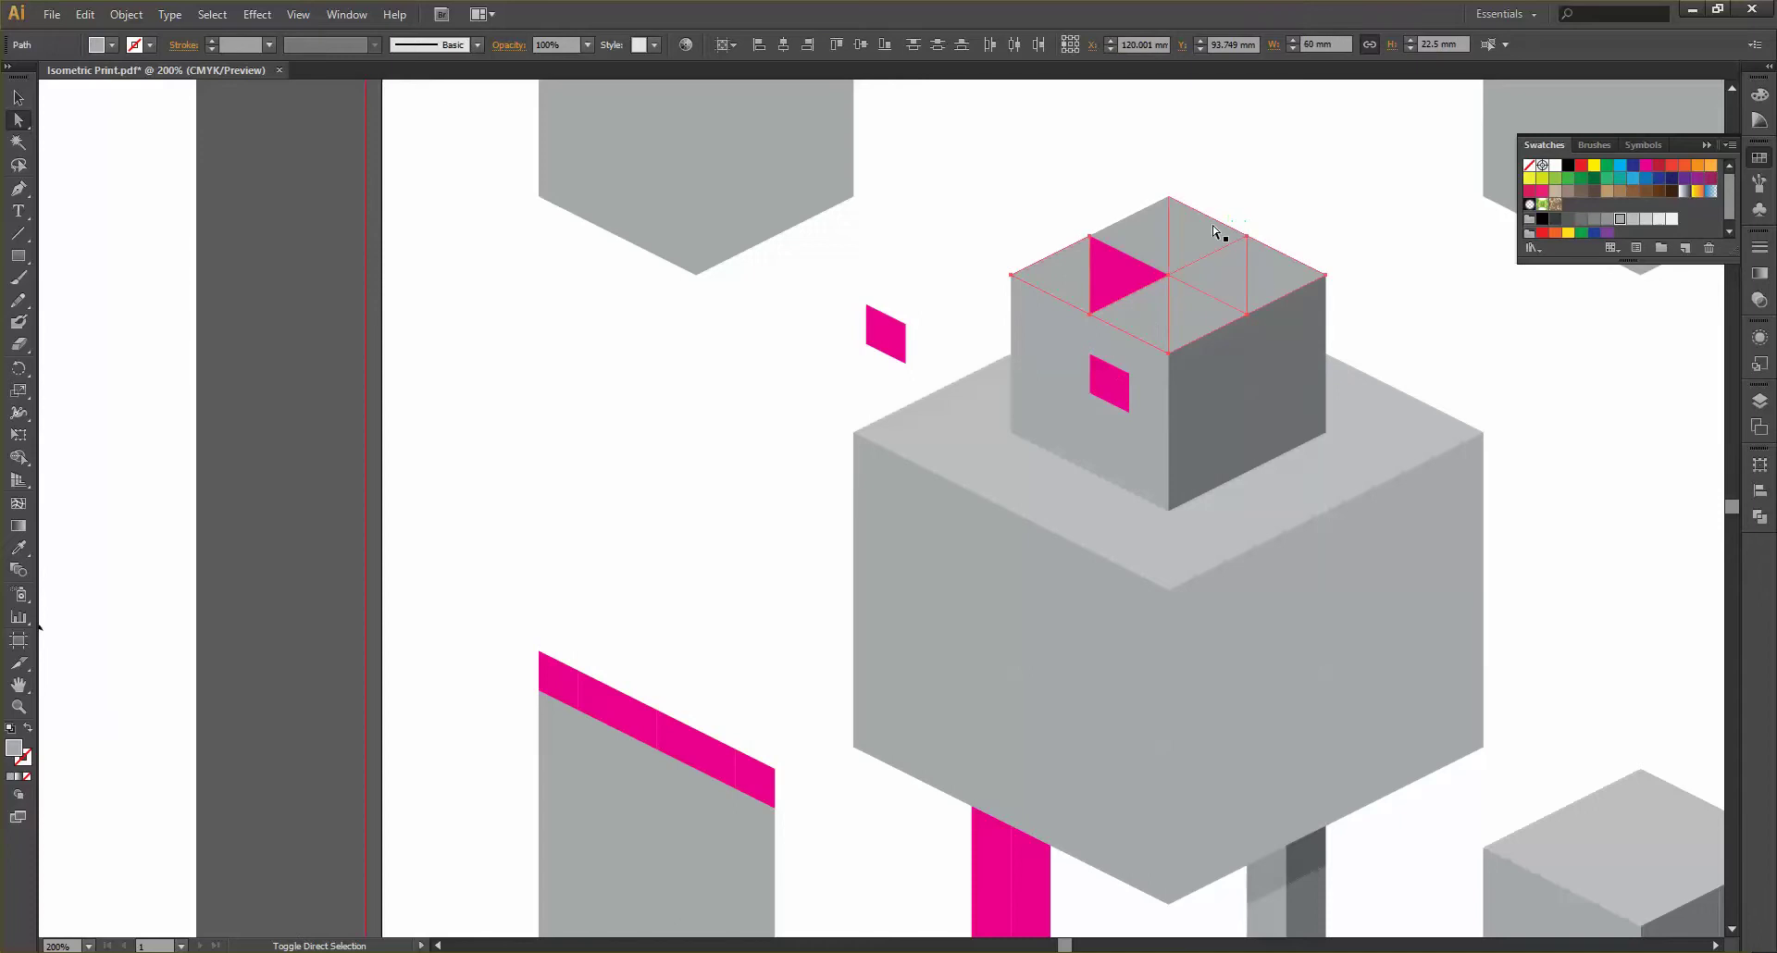
key("i")
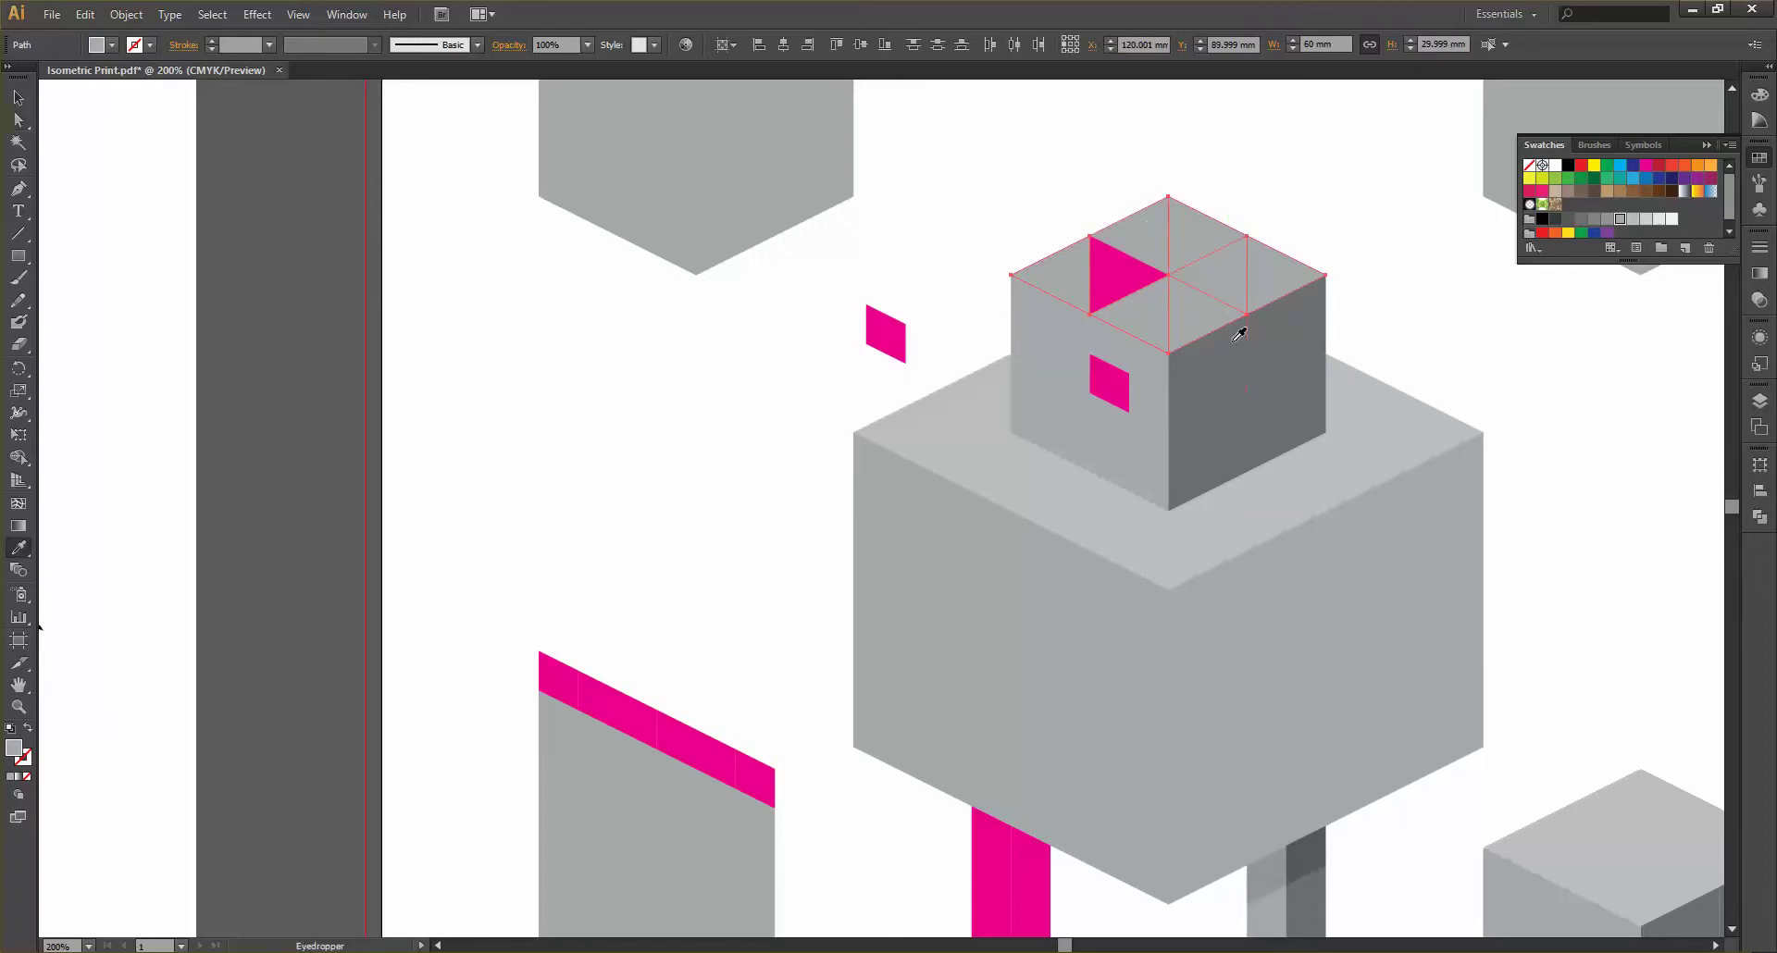
scroll(1250, 379, "down", 2)
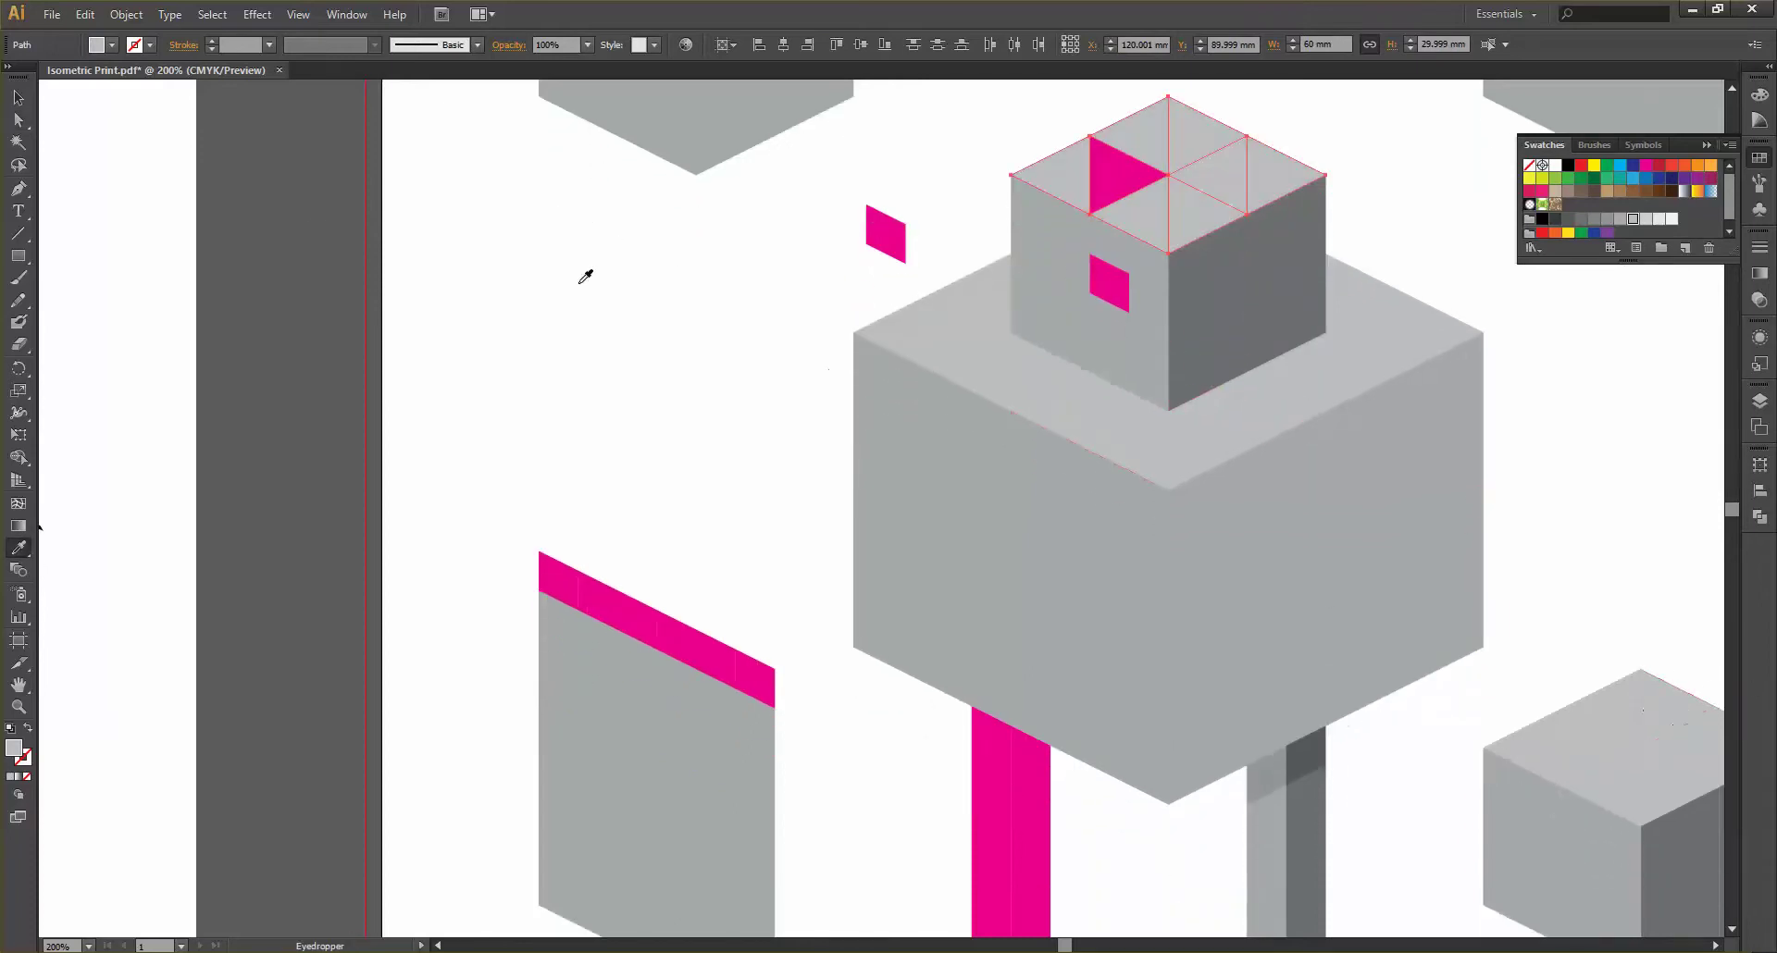
Move the magenta triangle off the small cube's top face onto the white area beside the hexagons
left_click(18, 97)
left_click(585, 310)
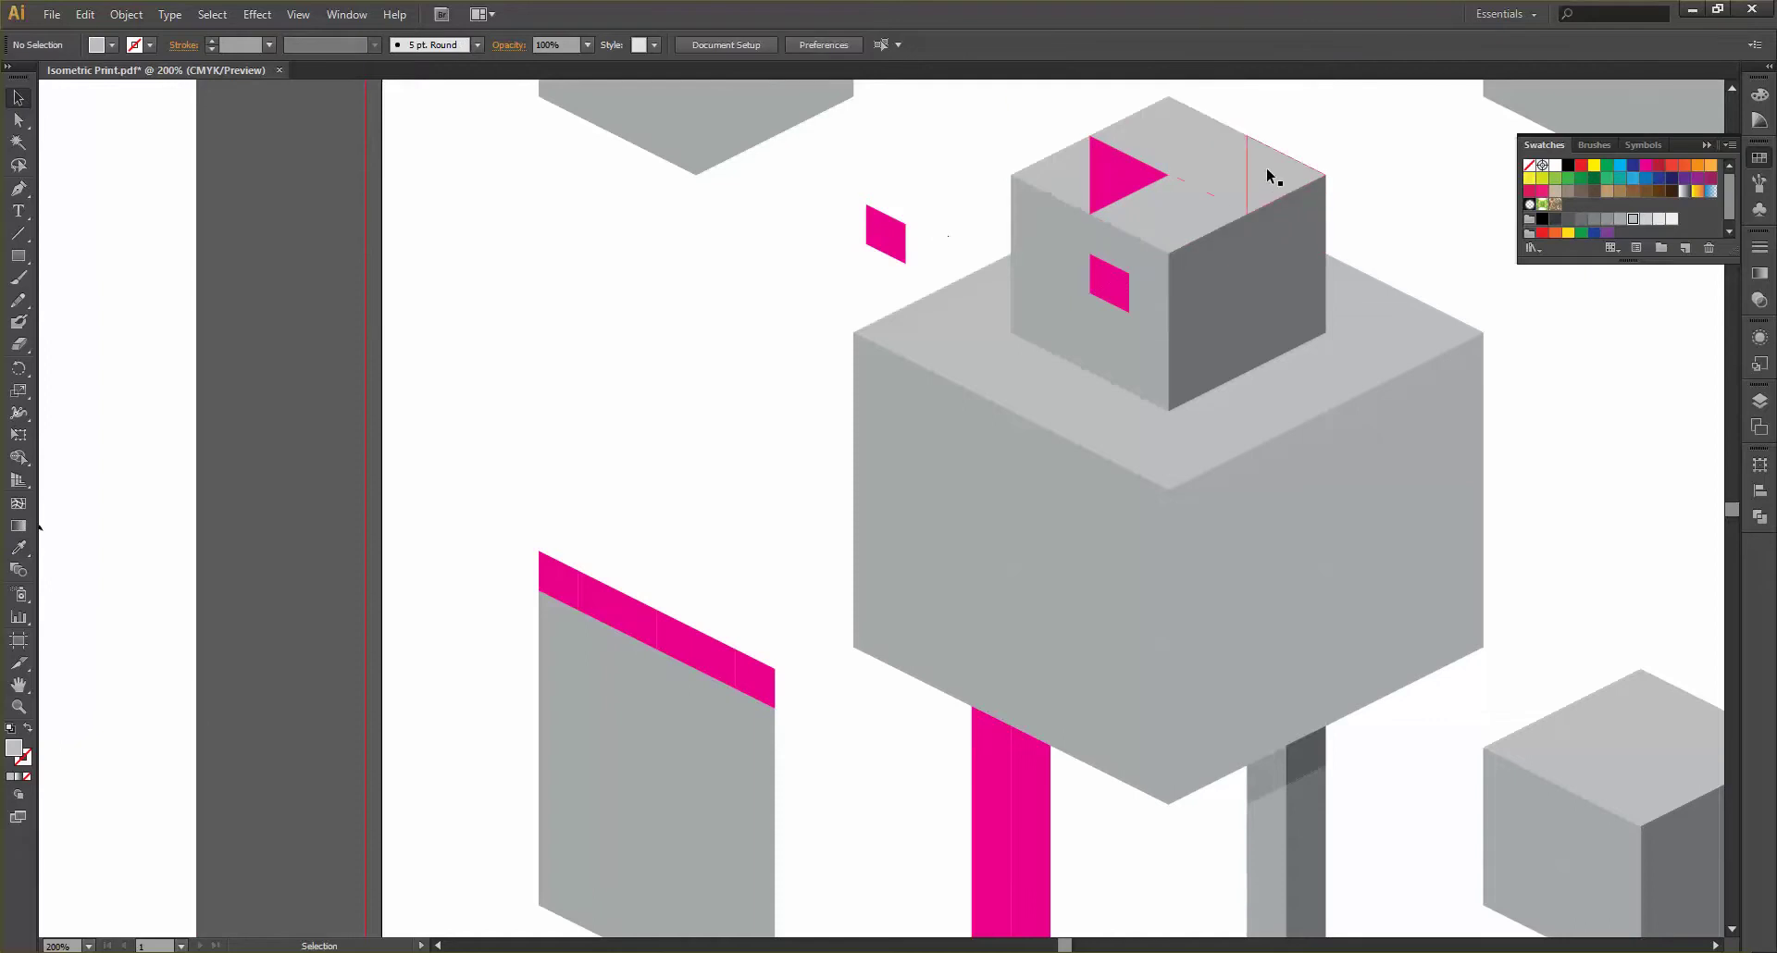
left_click_drag(1104, 170, 522, 307)
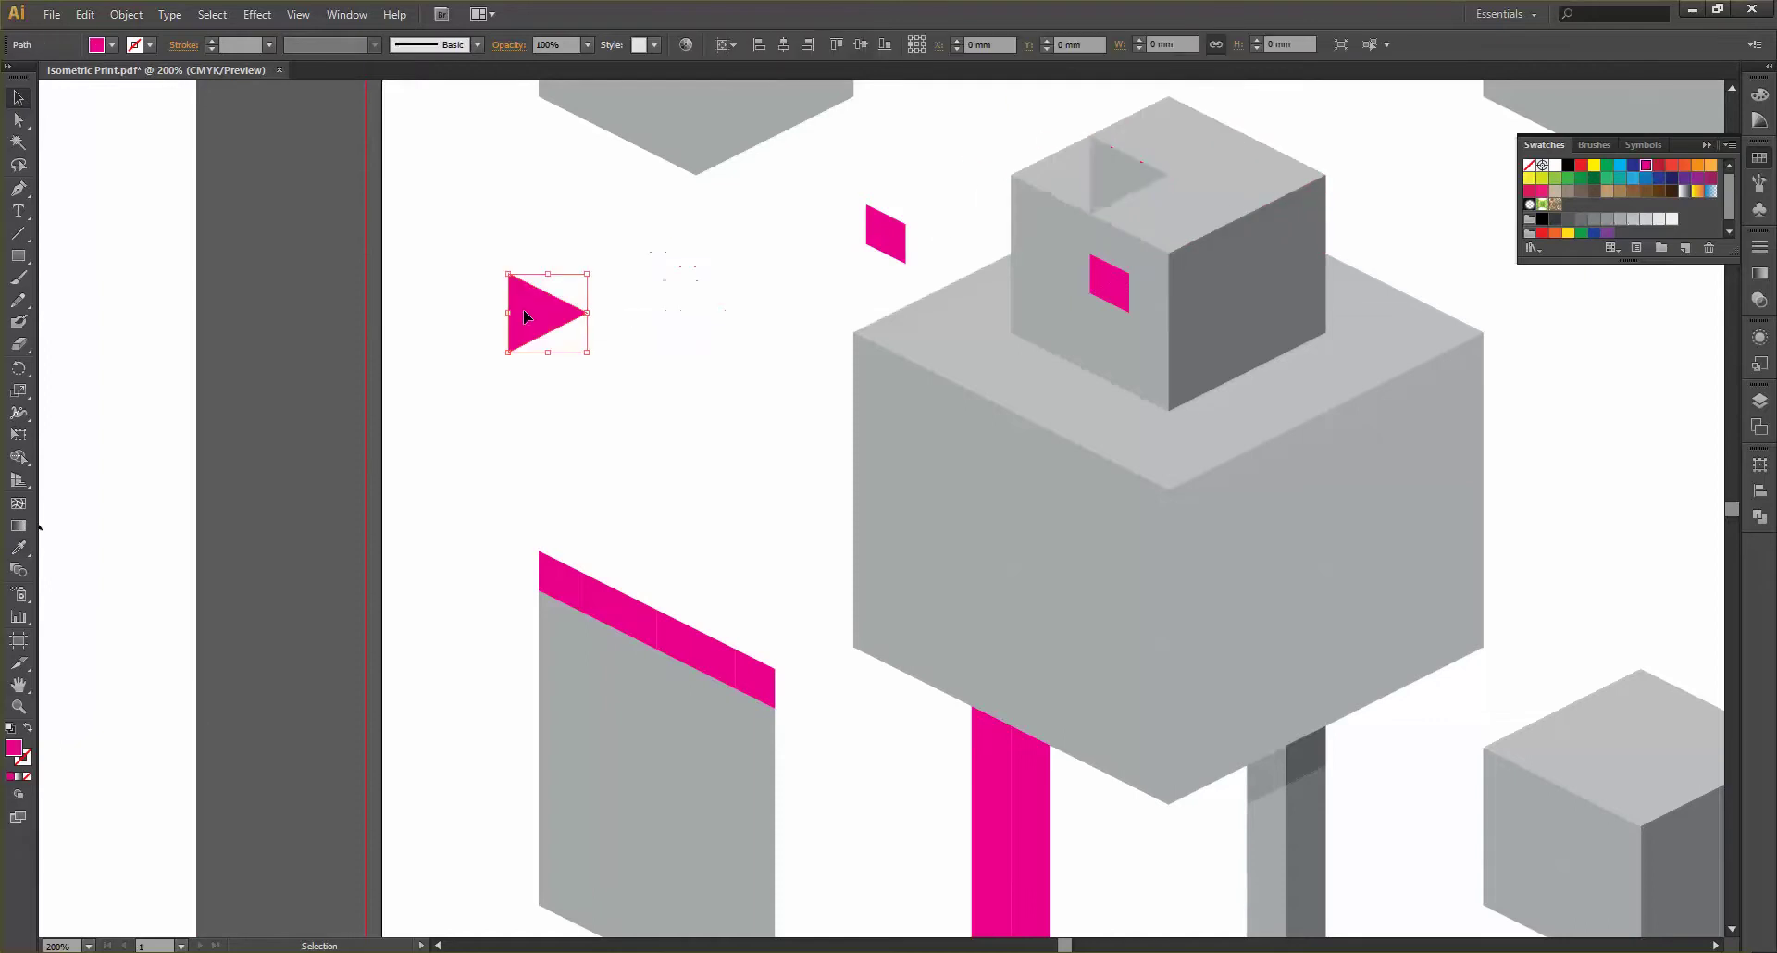
left_click(1115, 175)
key("i")
left_click(1163, 208)
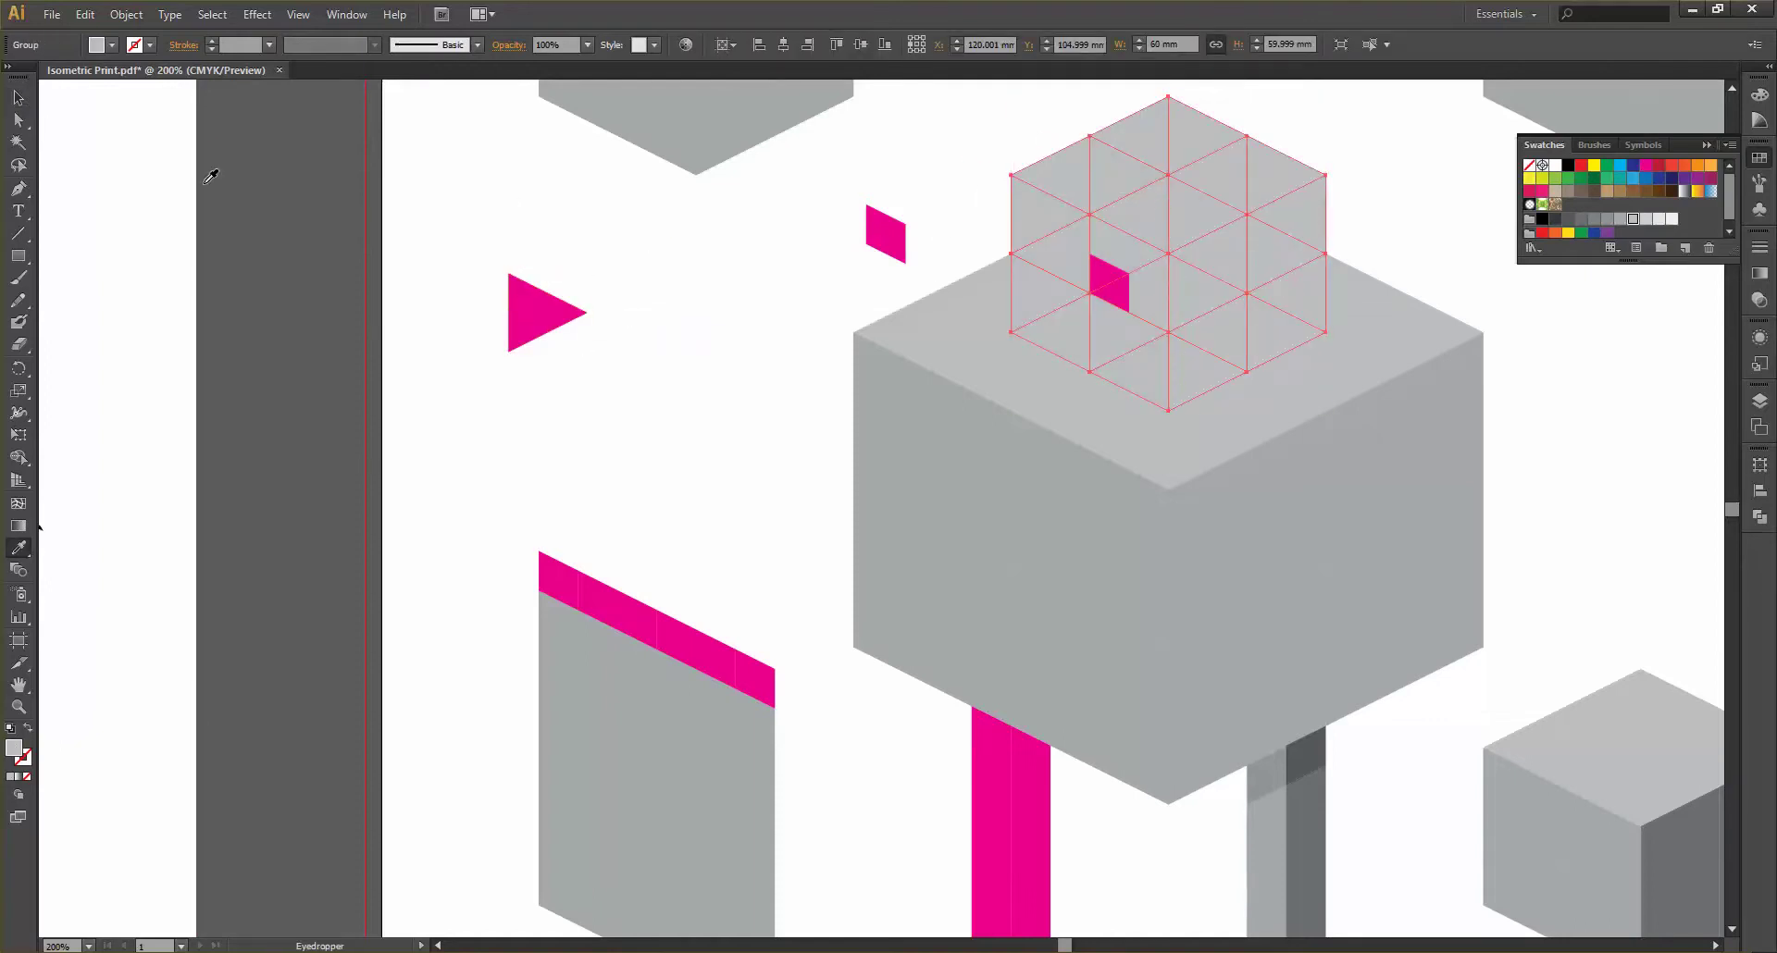
key("ctrl+z")
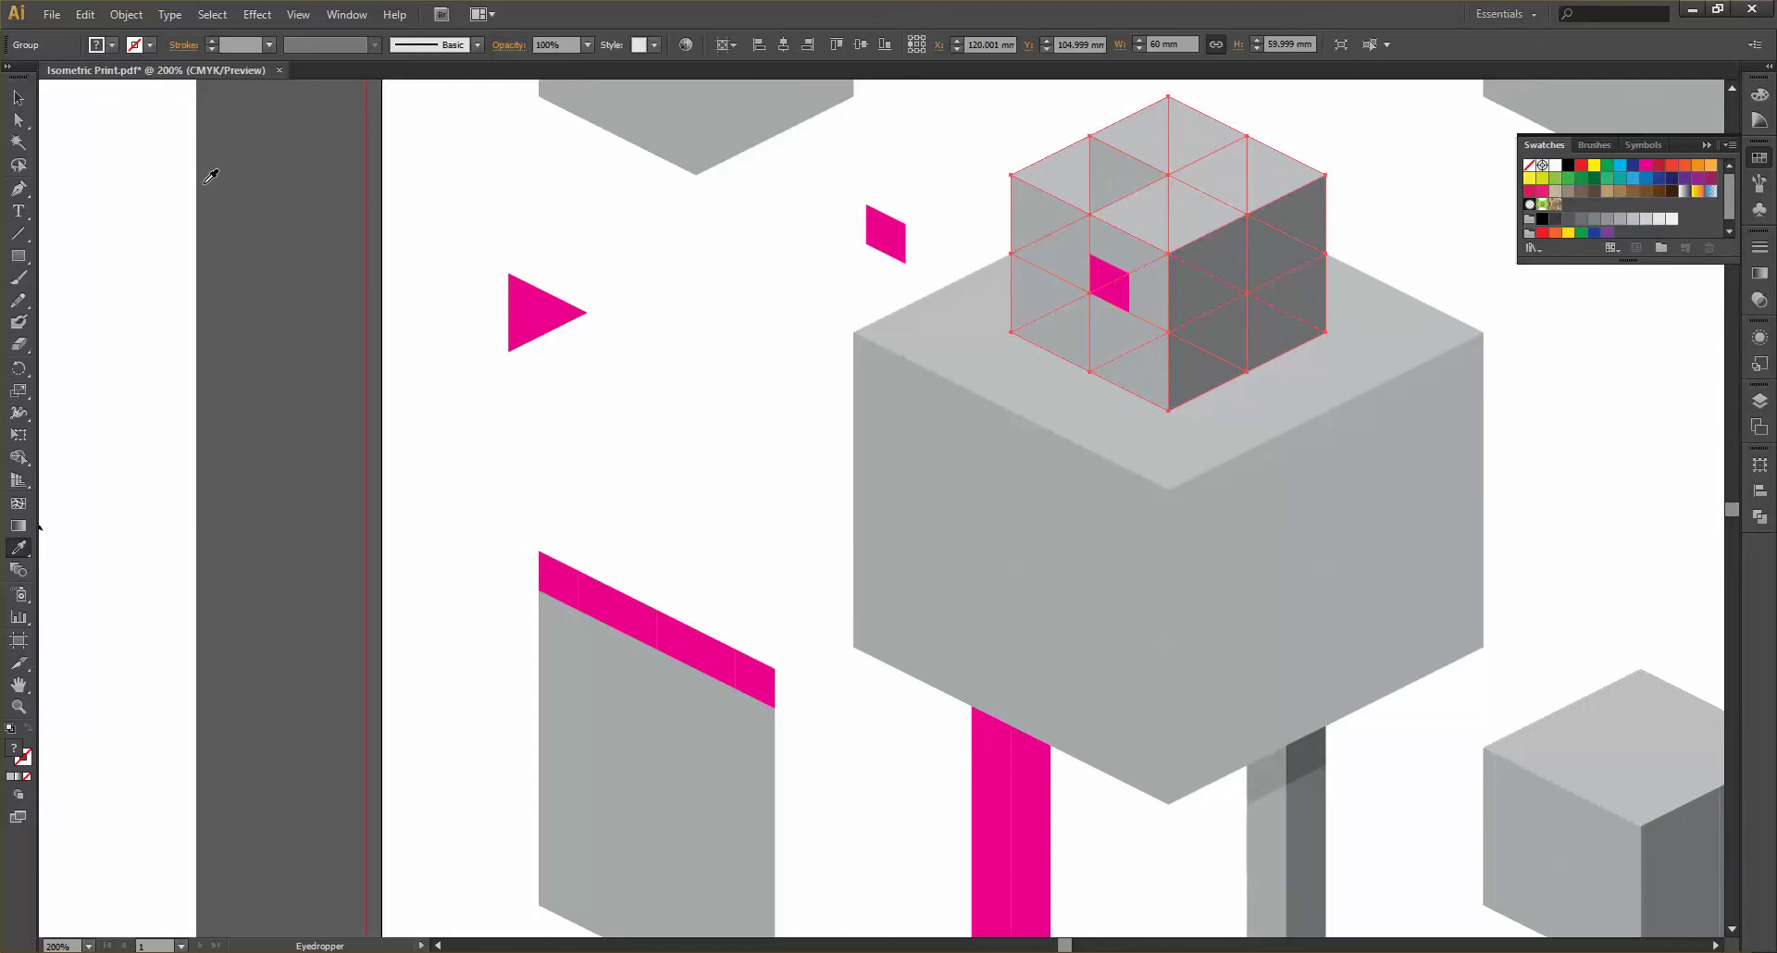
key("v")
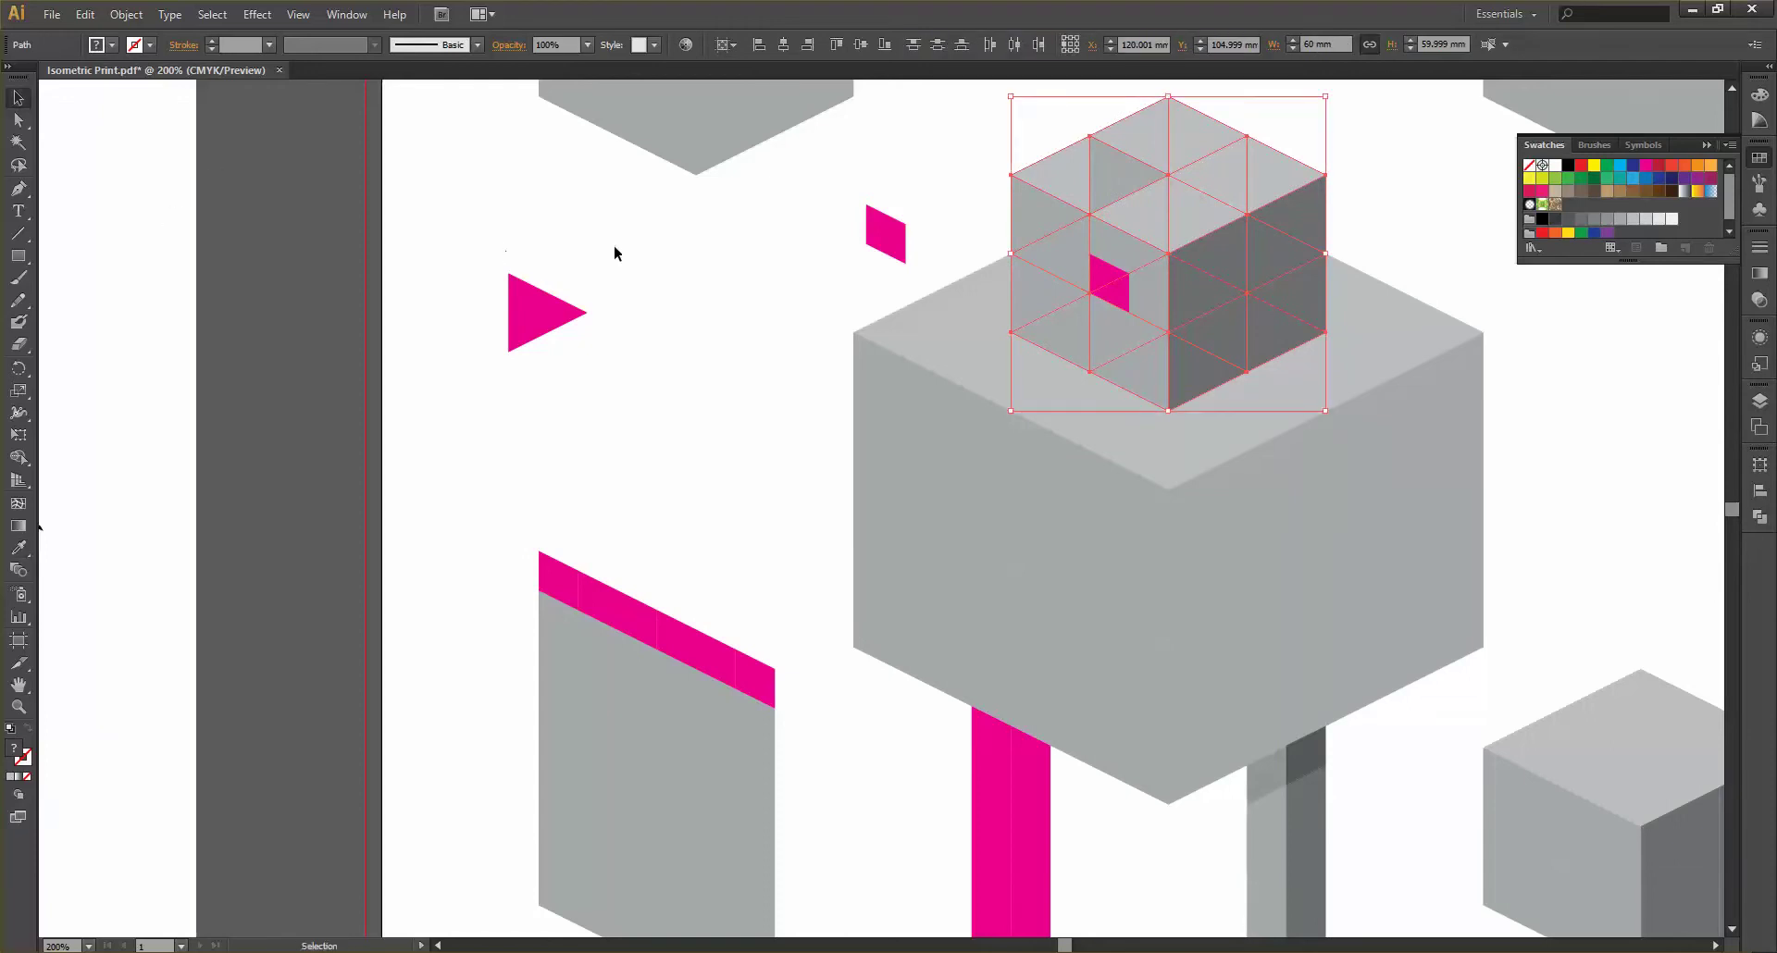
Fill the remaining darker 15 mm triangle on the small cube's top with the light grey sampled from the same face
left_click(614, 245)
left_click(1111, 178)
key("i")
left_click(1139, 192)
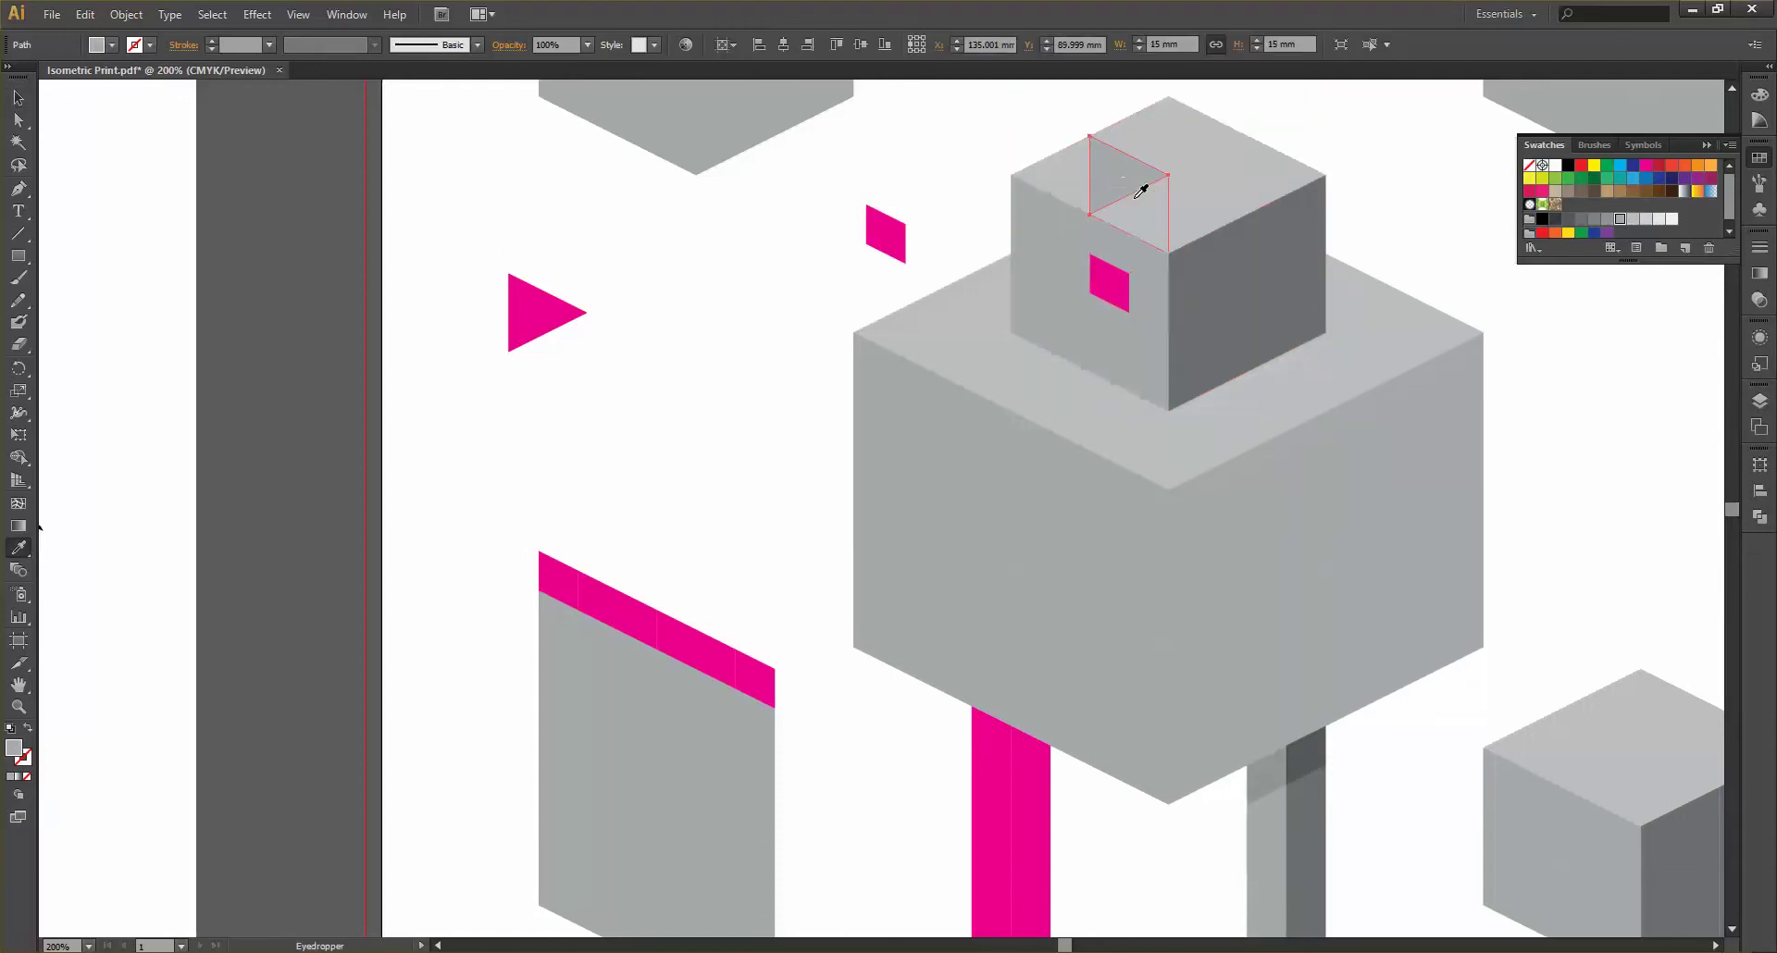
key("v")
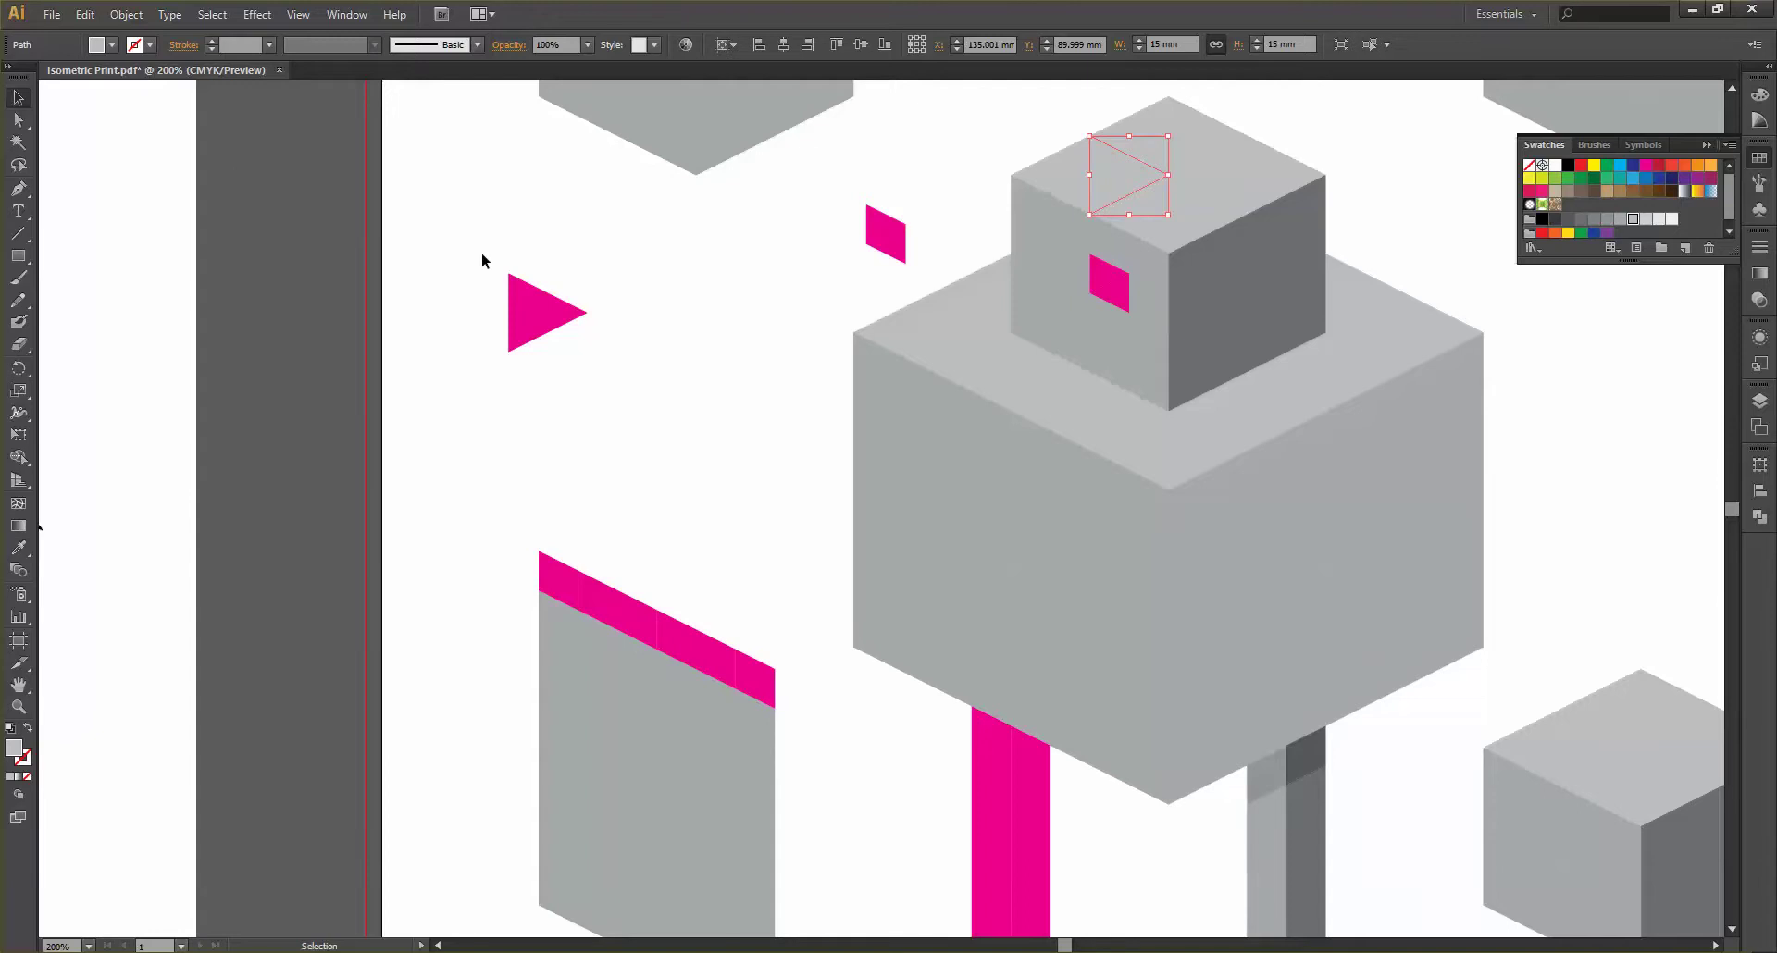
left_click(481, 252)
Copy a magenta parallelogram onto the small cube's left face as a second window and delete the spare one from the white area
scroll(960, 273, "up", 1)
left_click_drag(775, 181, 1111, 276)
left_click(701, 264)
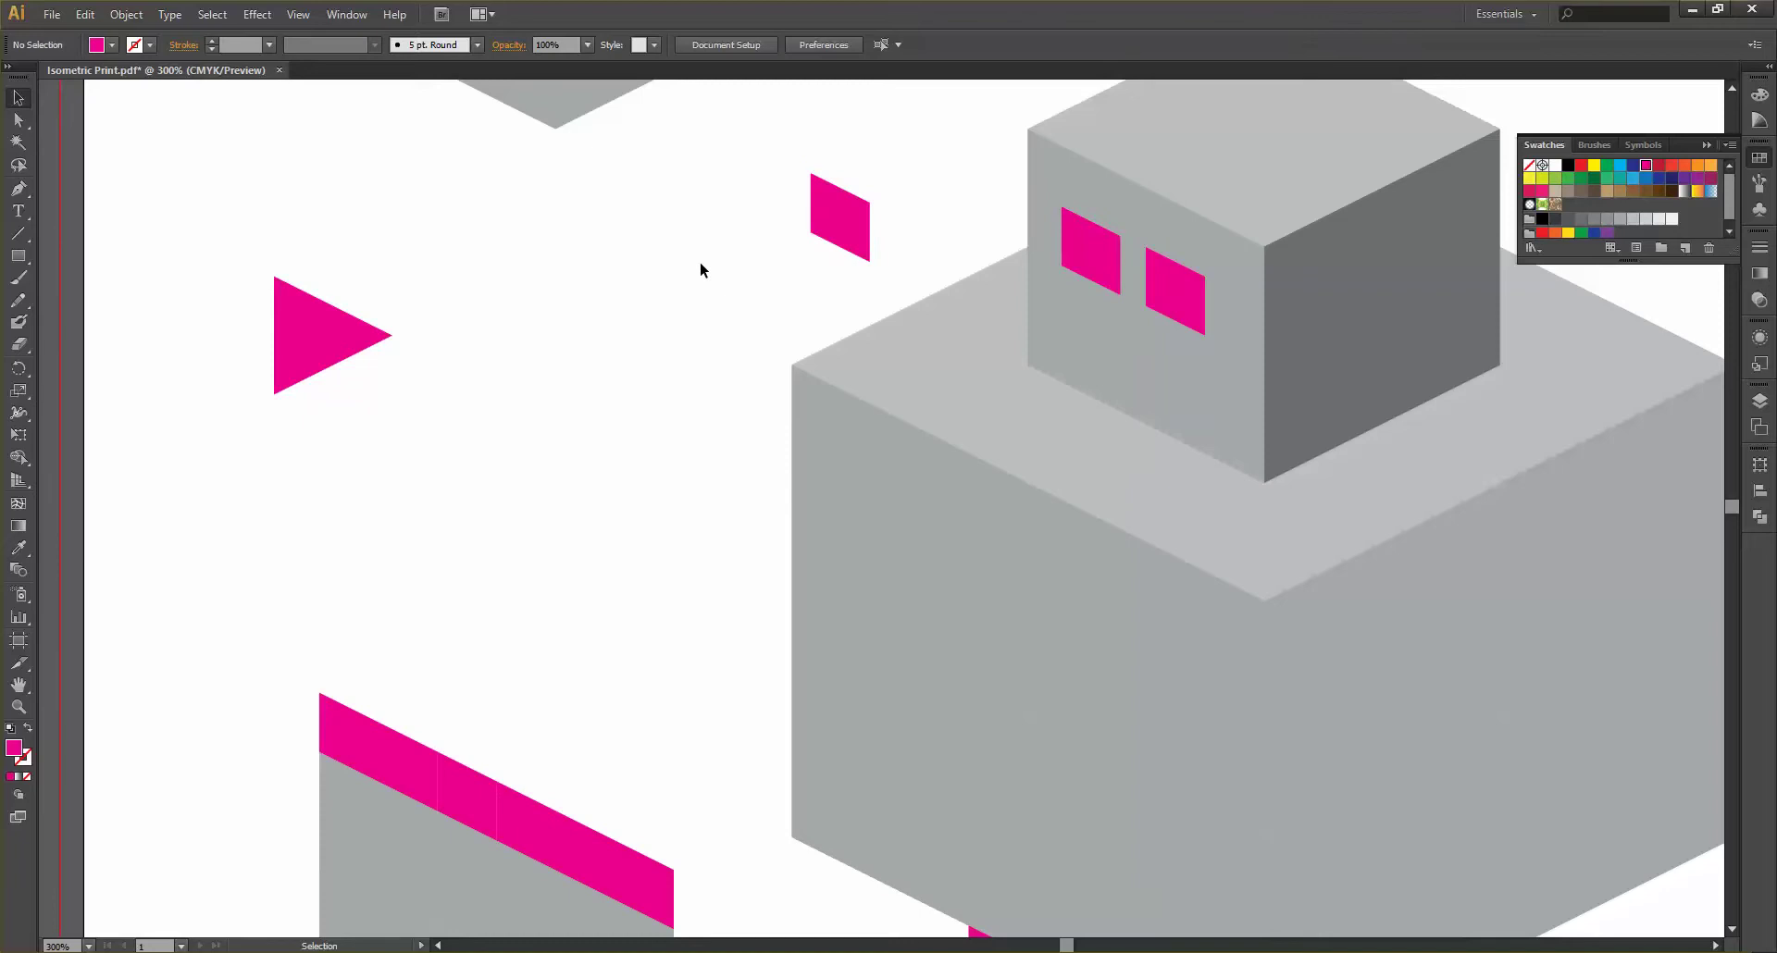
left_click_drag(771, 164, 883, 270)
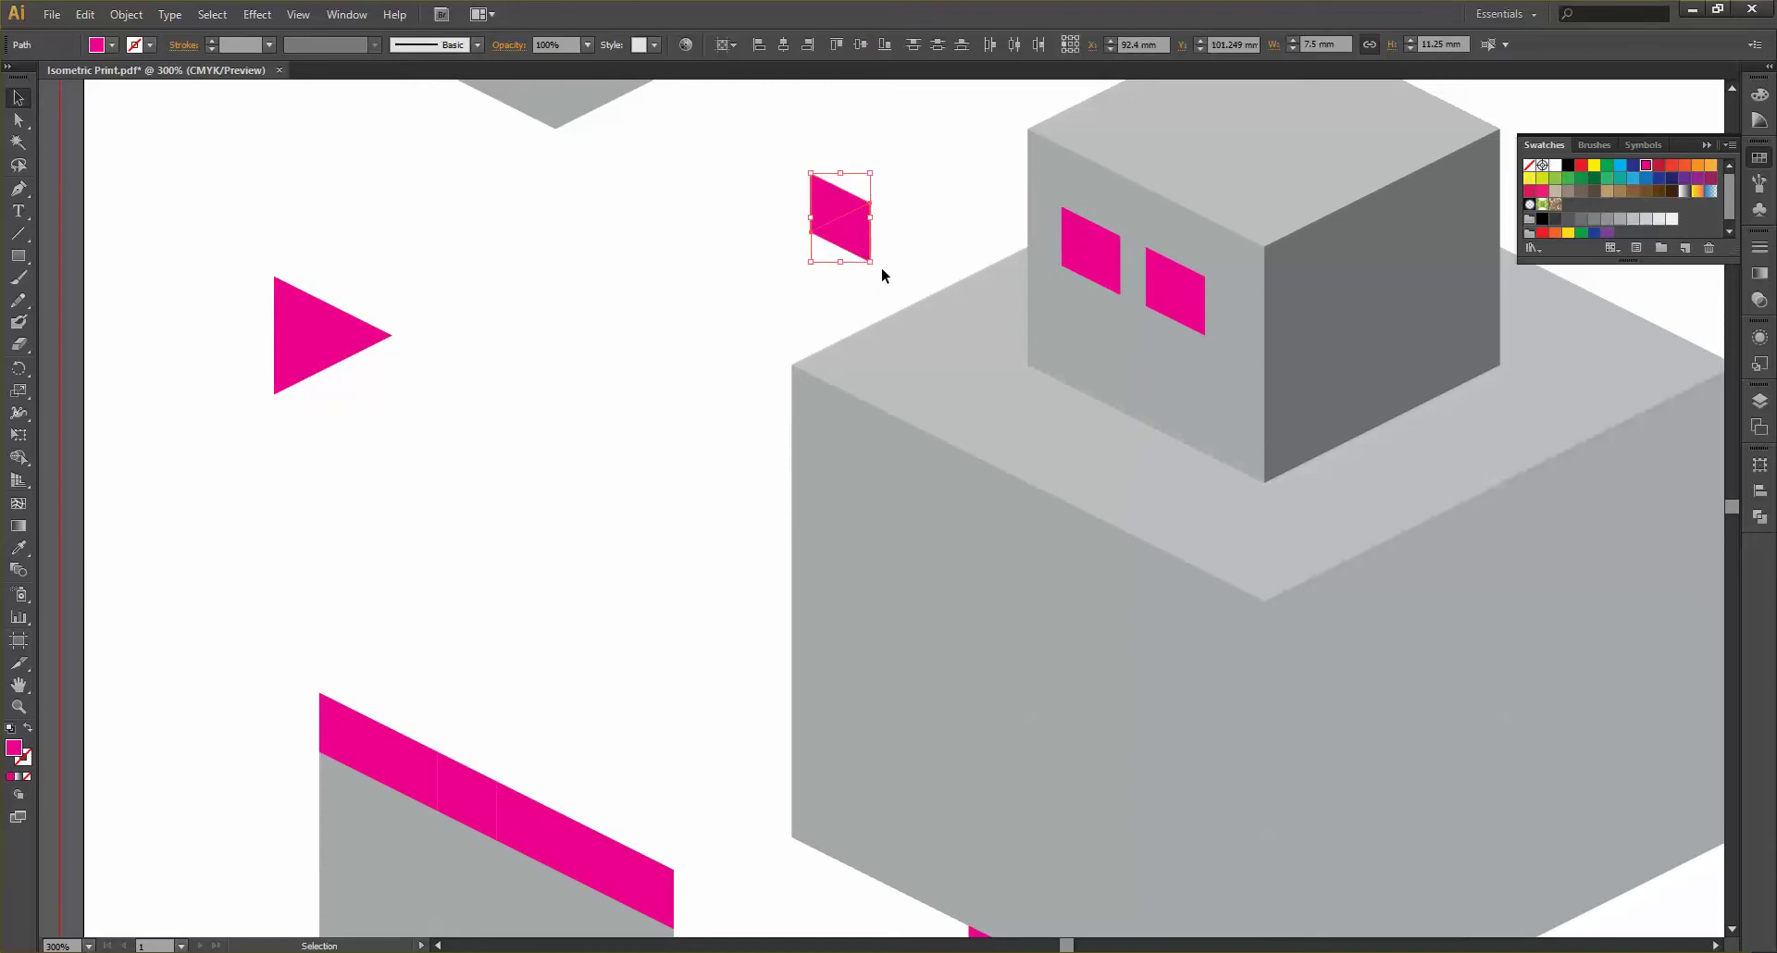
key("Delete")
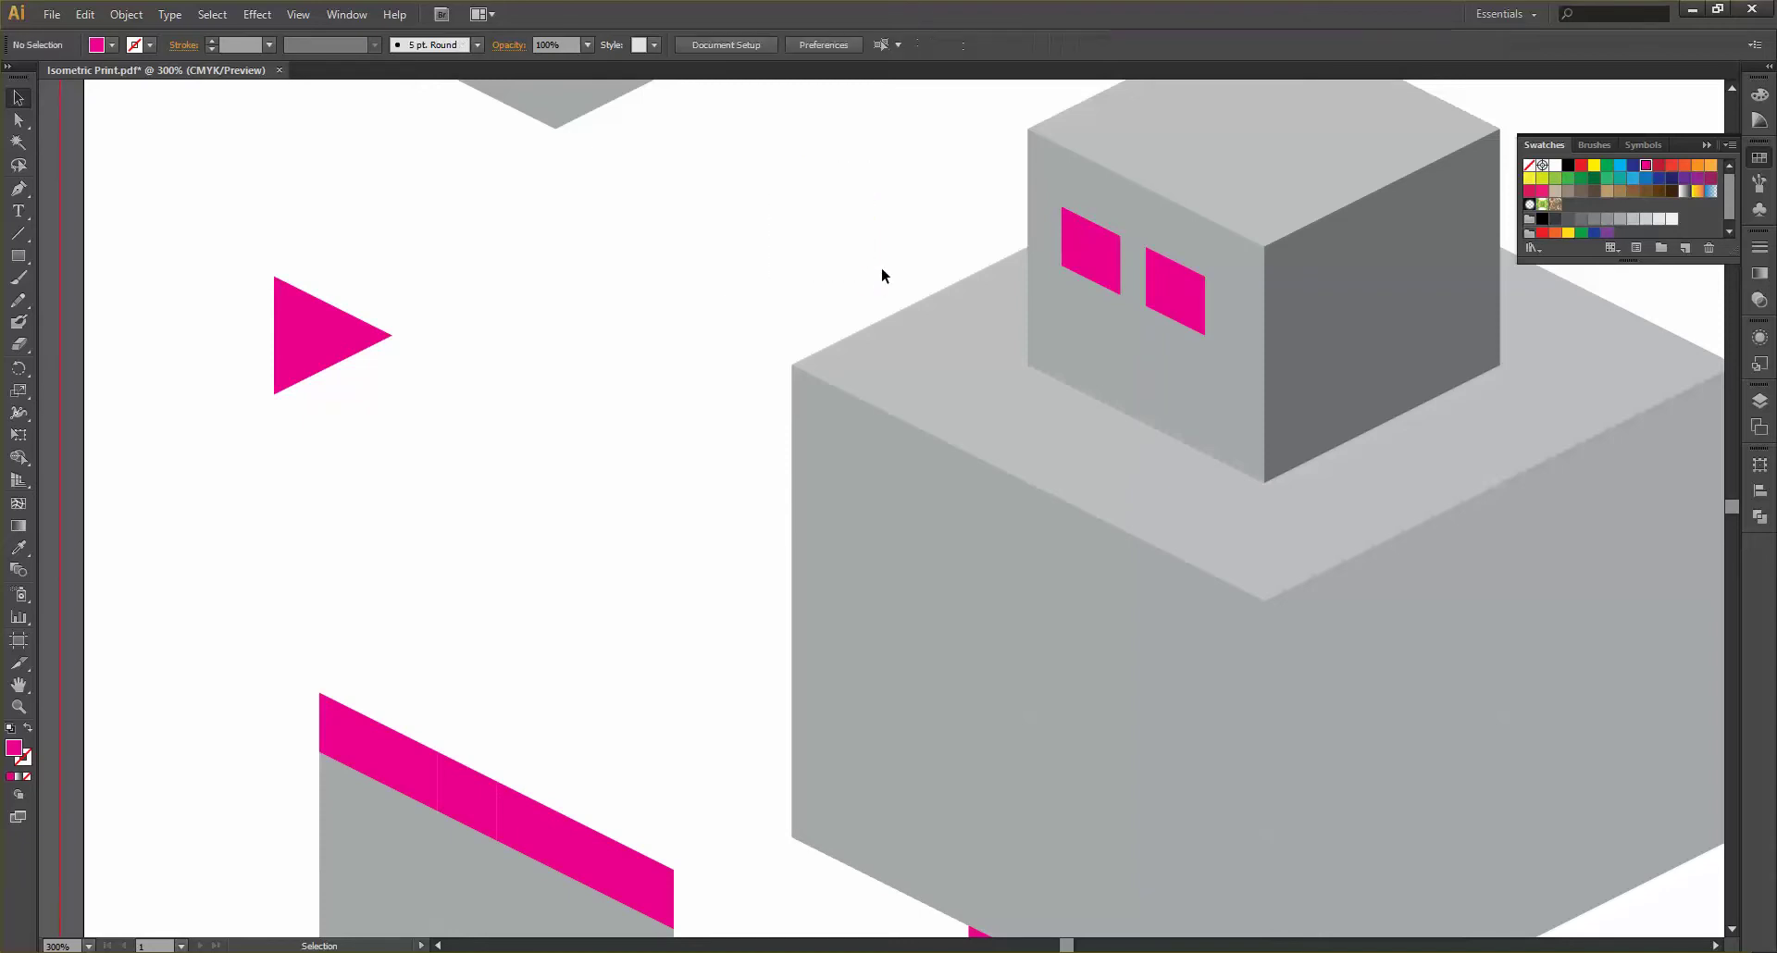
Fill both magenta window parallelograms on the small cube's left face with white
scroll(882, 267, "down", 2)
scroll(863, 254, "down", 1)
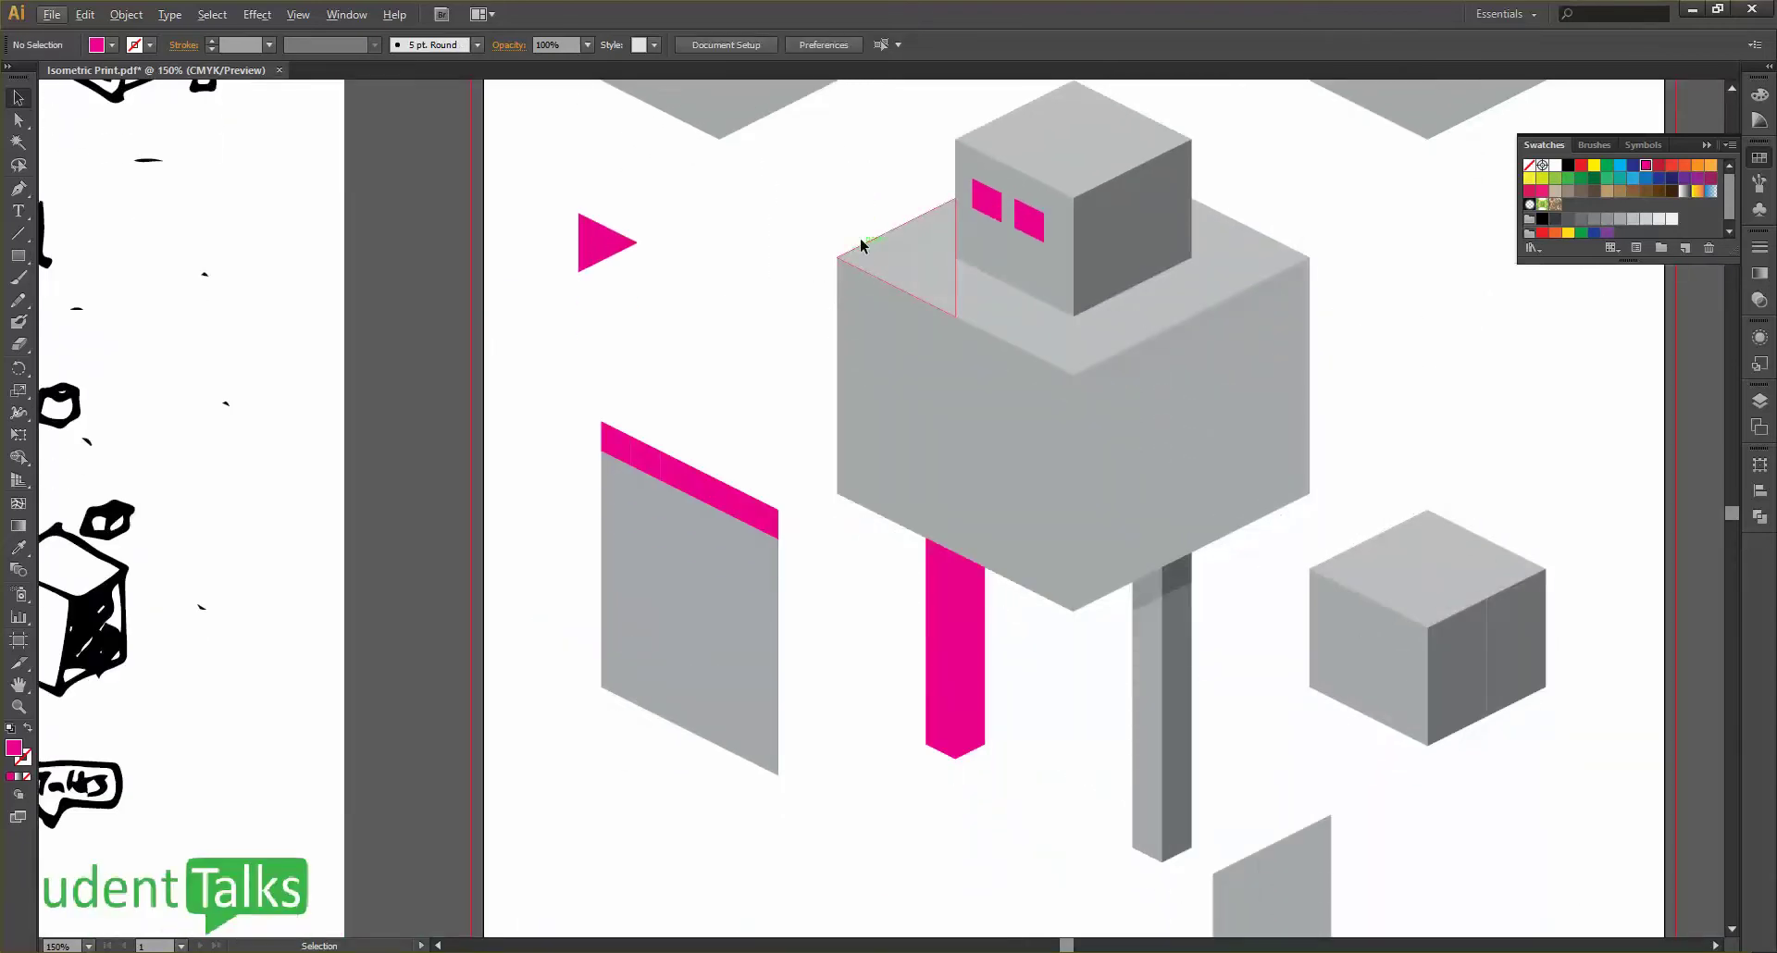
scroll(1025, 224, "up", 3)
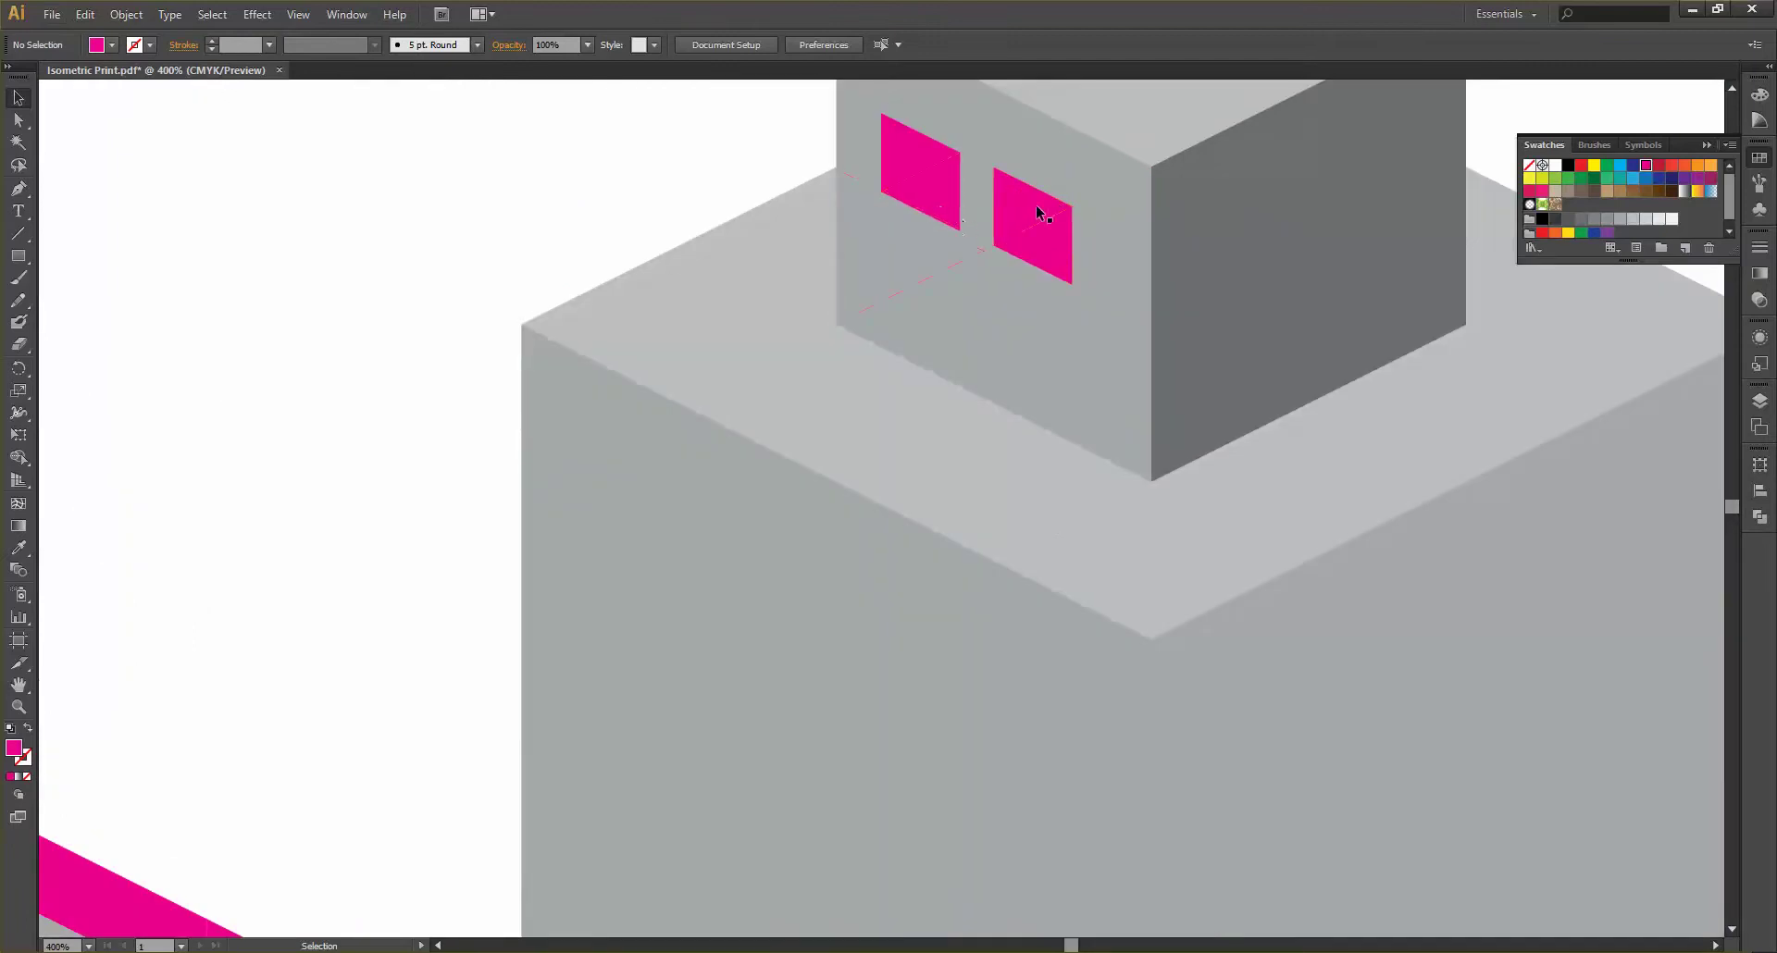
scroll(653, 297, "down", 2)
scroll(361, 274, "down", 2)
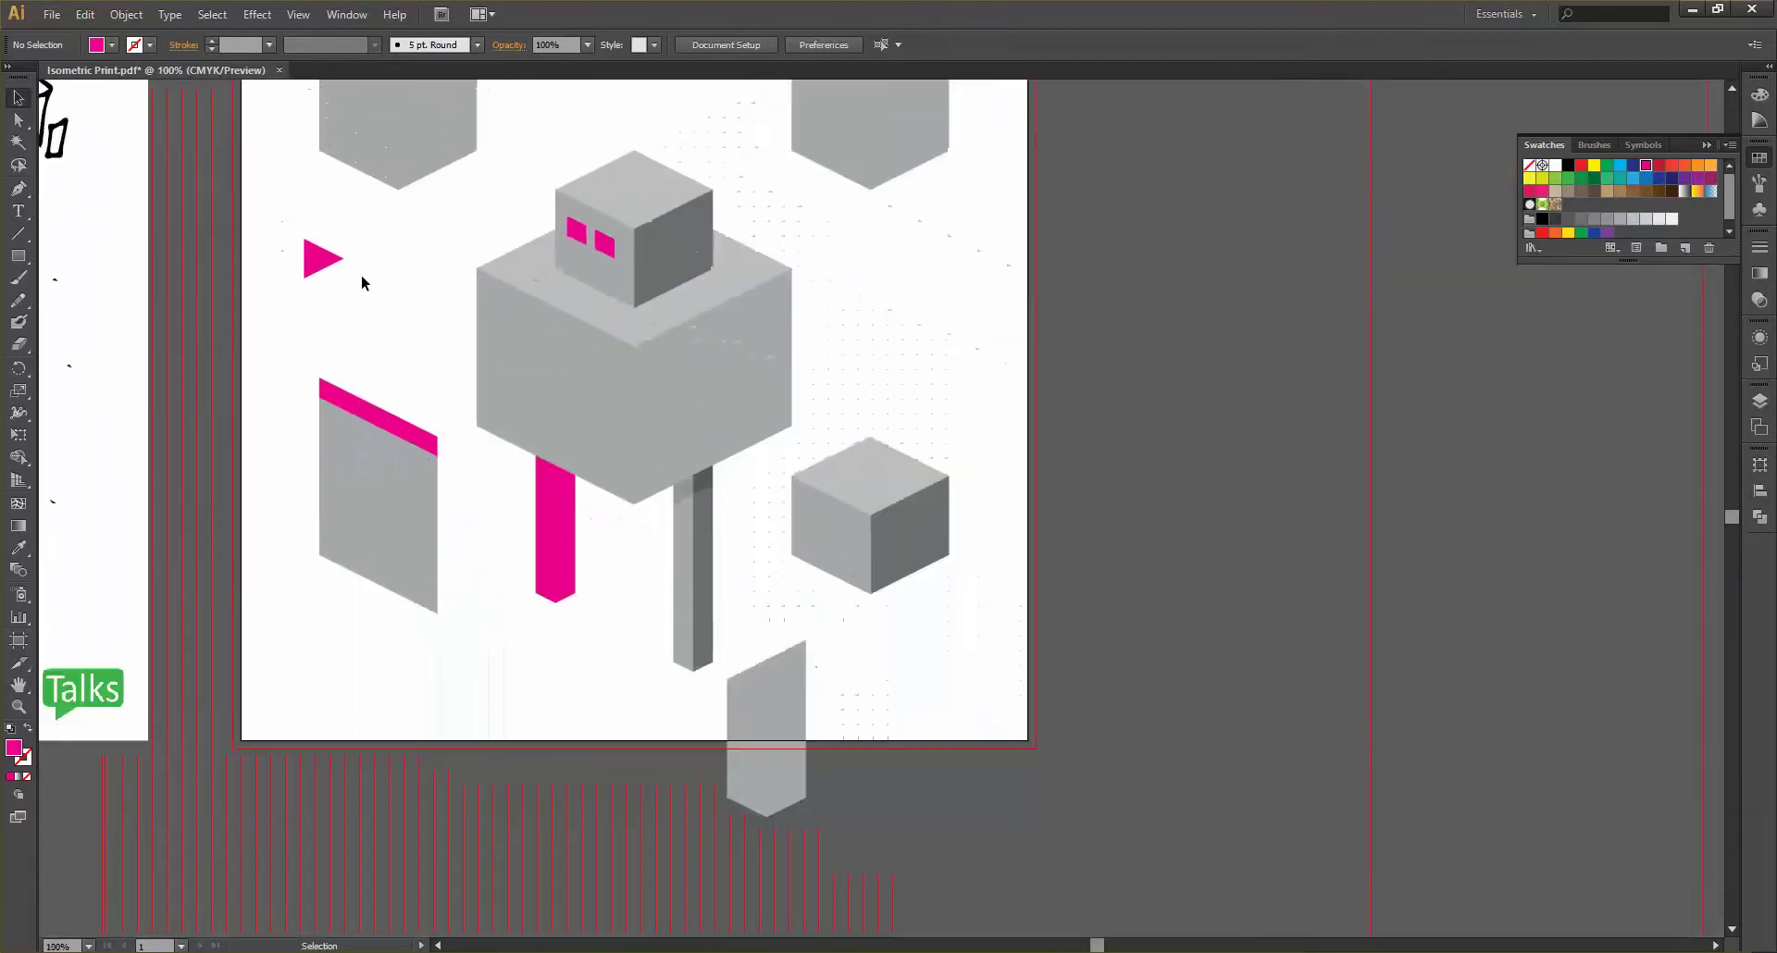
scroll(535, 217, "up", 2)
scroll(646, 241, "up", 3)
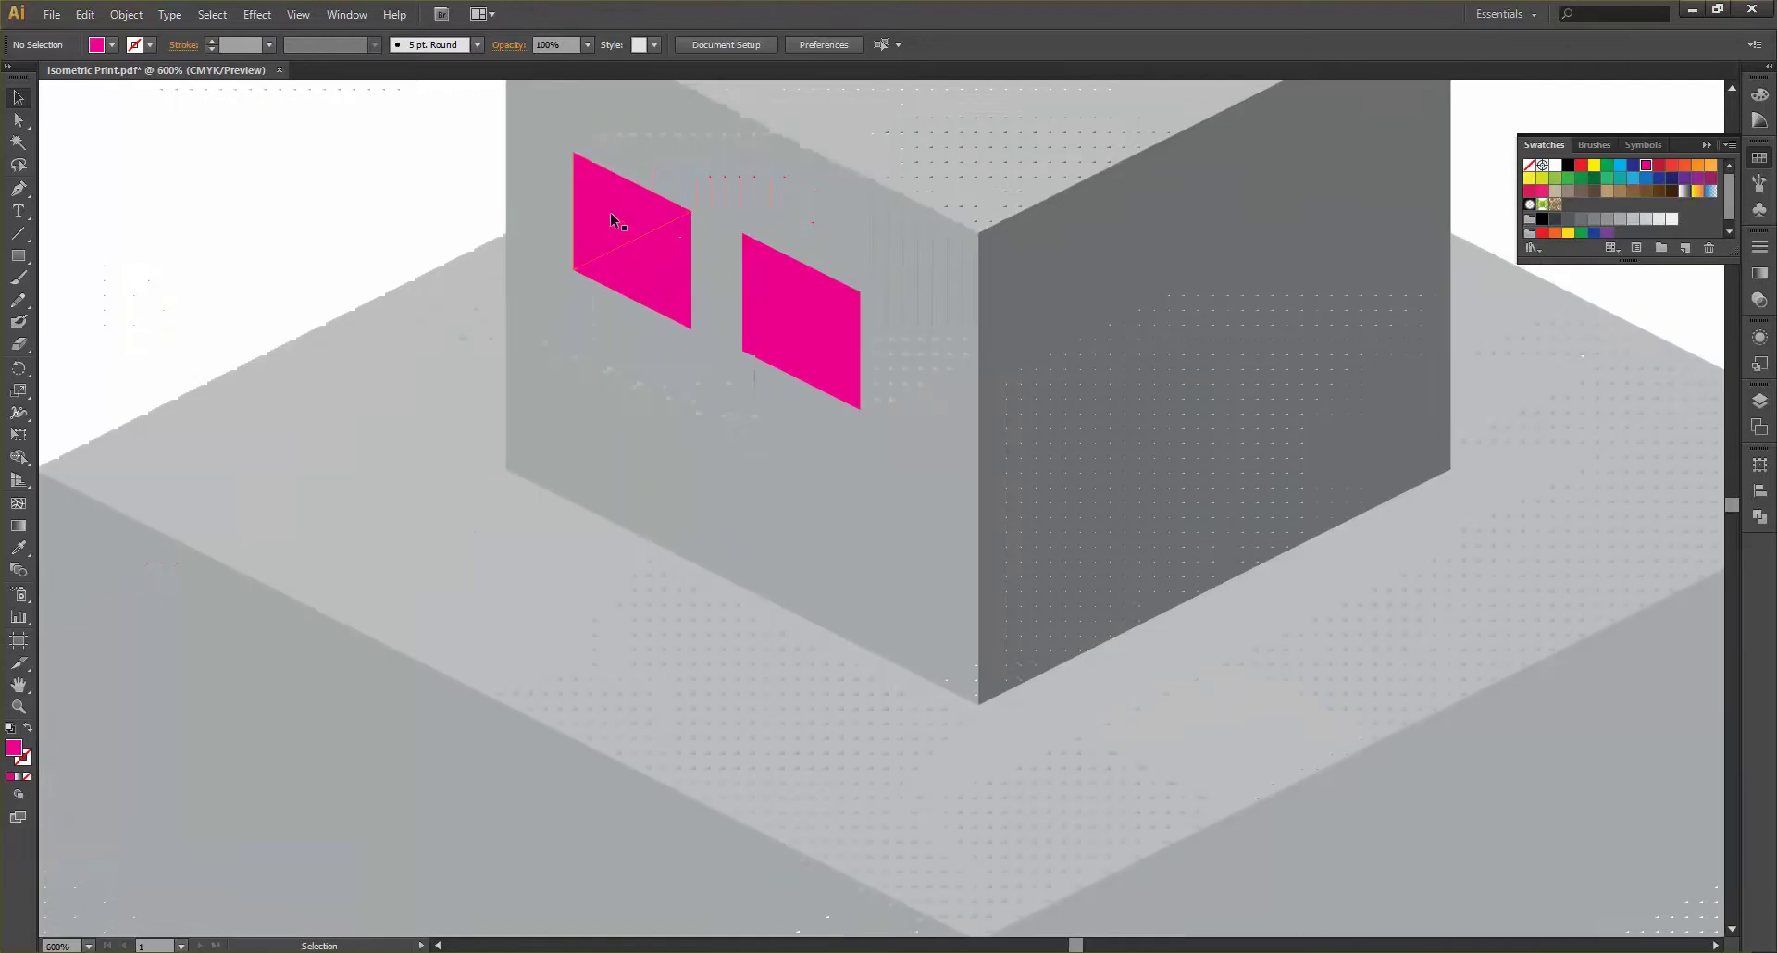
left_click(609, 213)
left_click(761, 276, "shift")
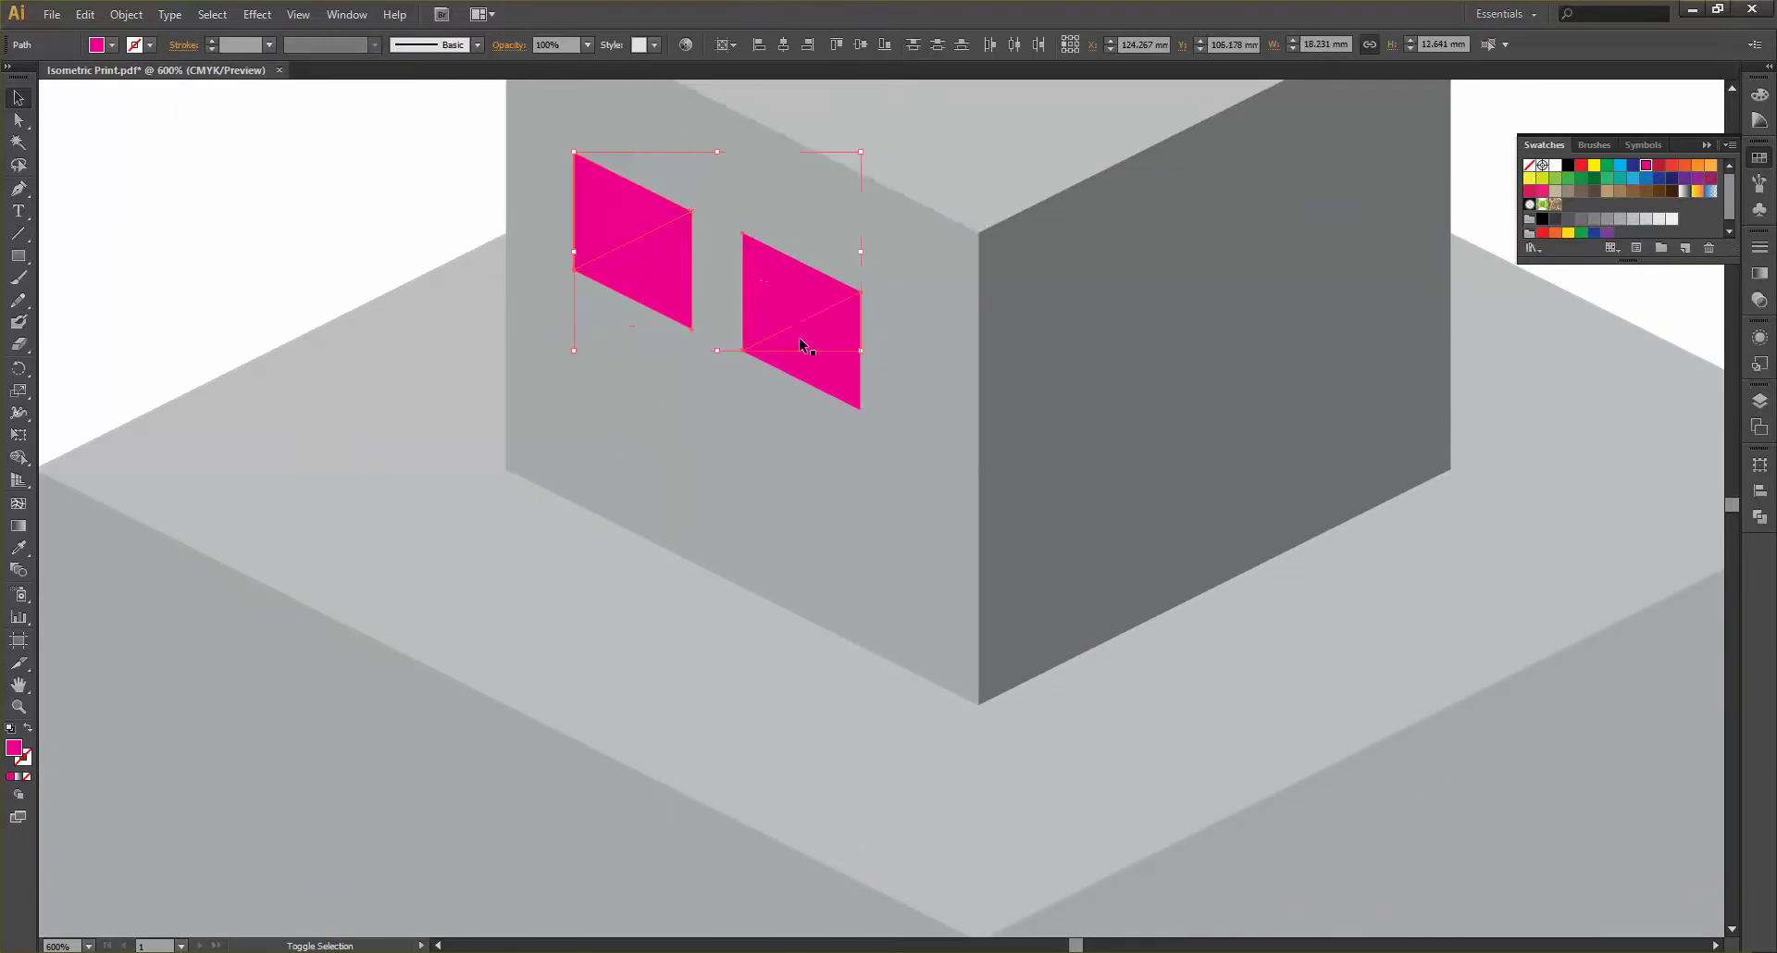
left_click(1555, 166)
left_click(275, 160)
scroll(276, 159, "down", 3)
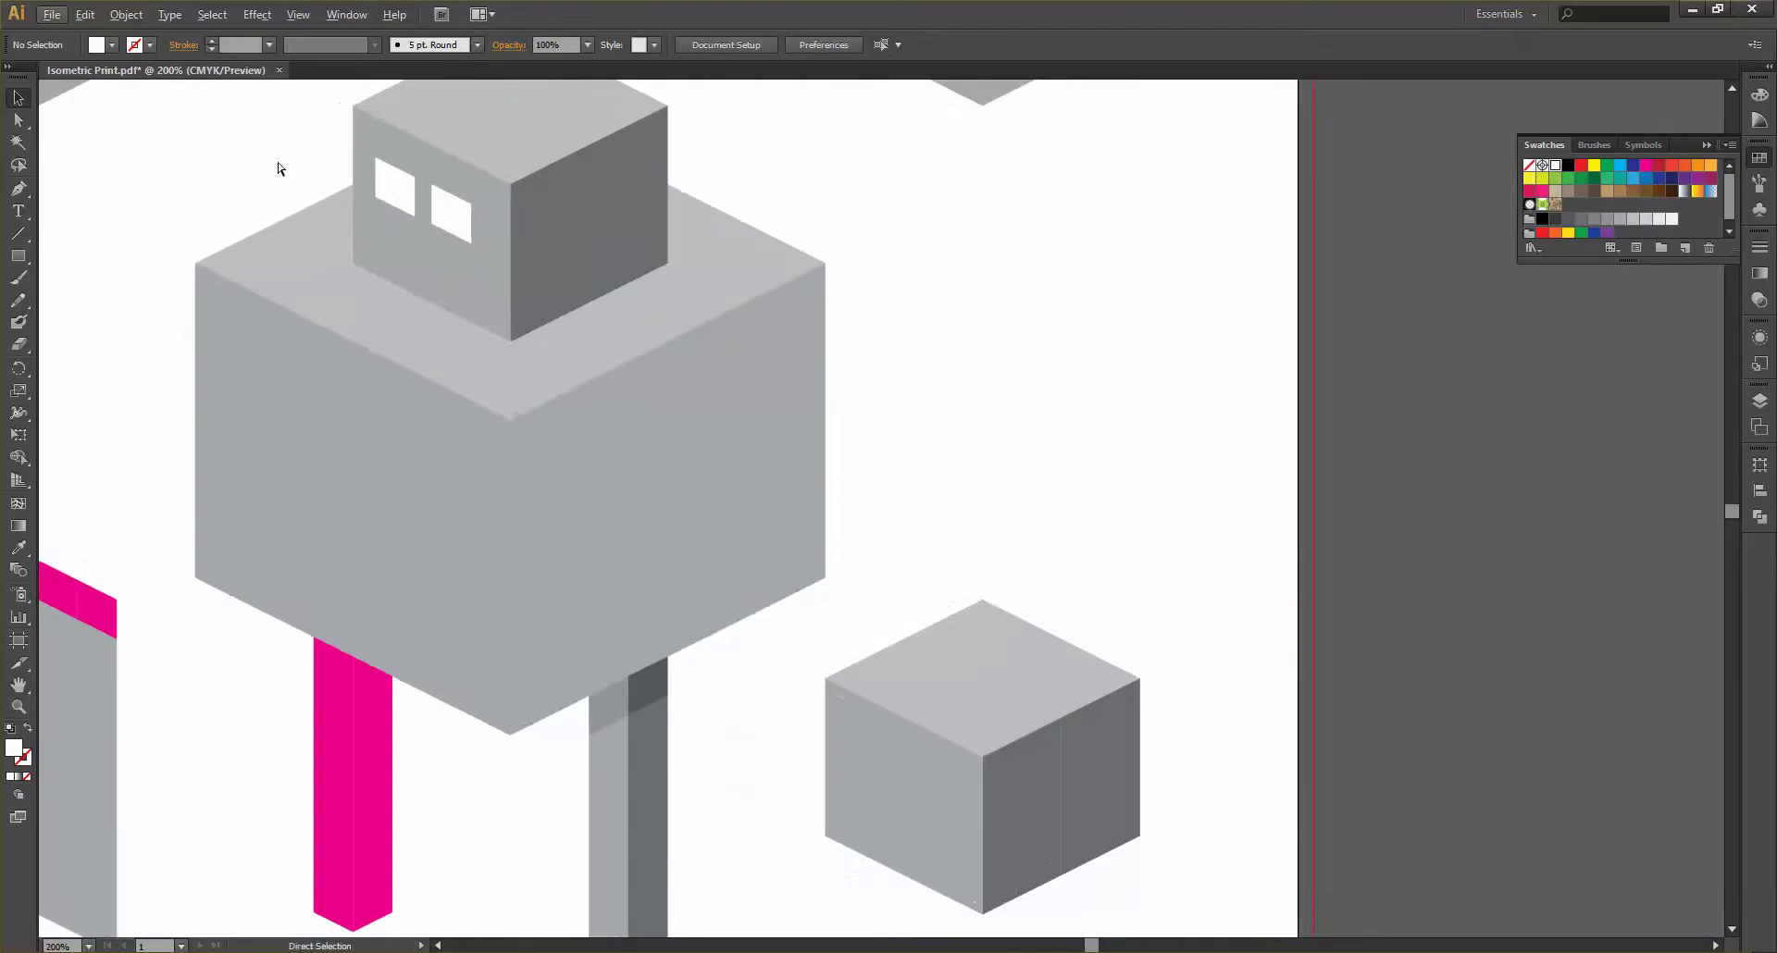
Shade the lower triangle of each window on the small cube with the lightest grey swatch
scroll(278, 163, "up", 1)
scroll(325, 202, "up", 3)
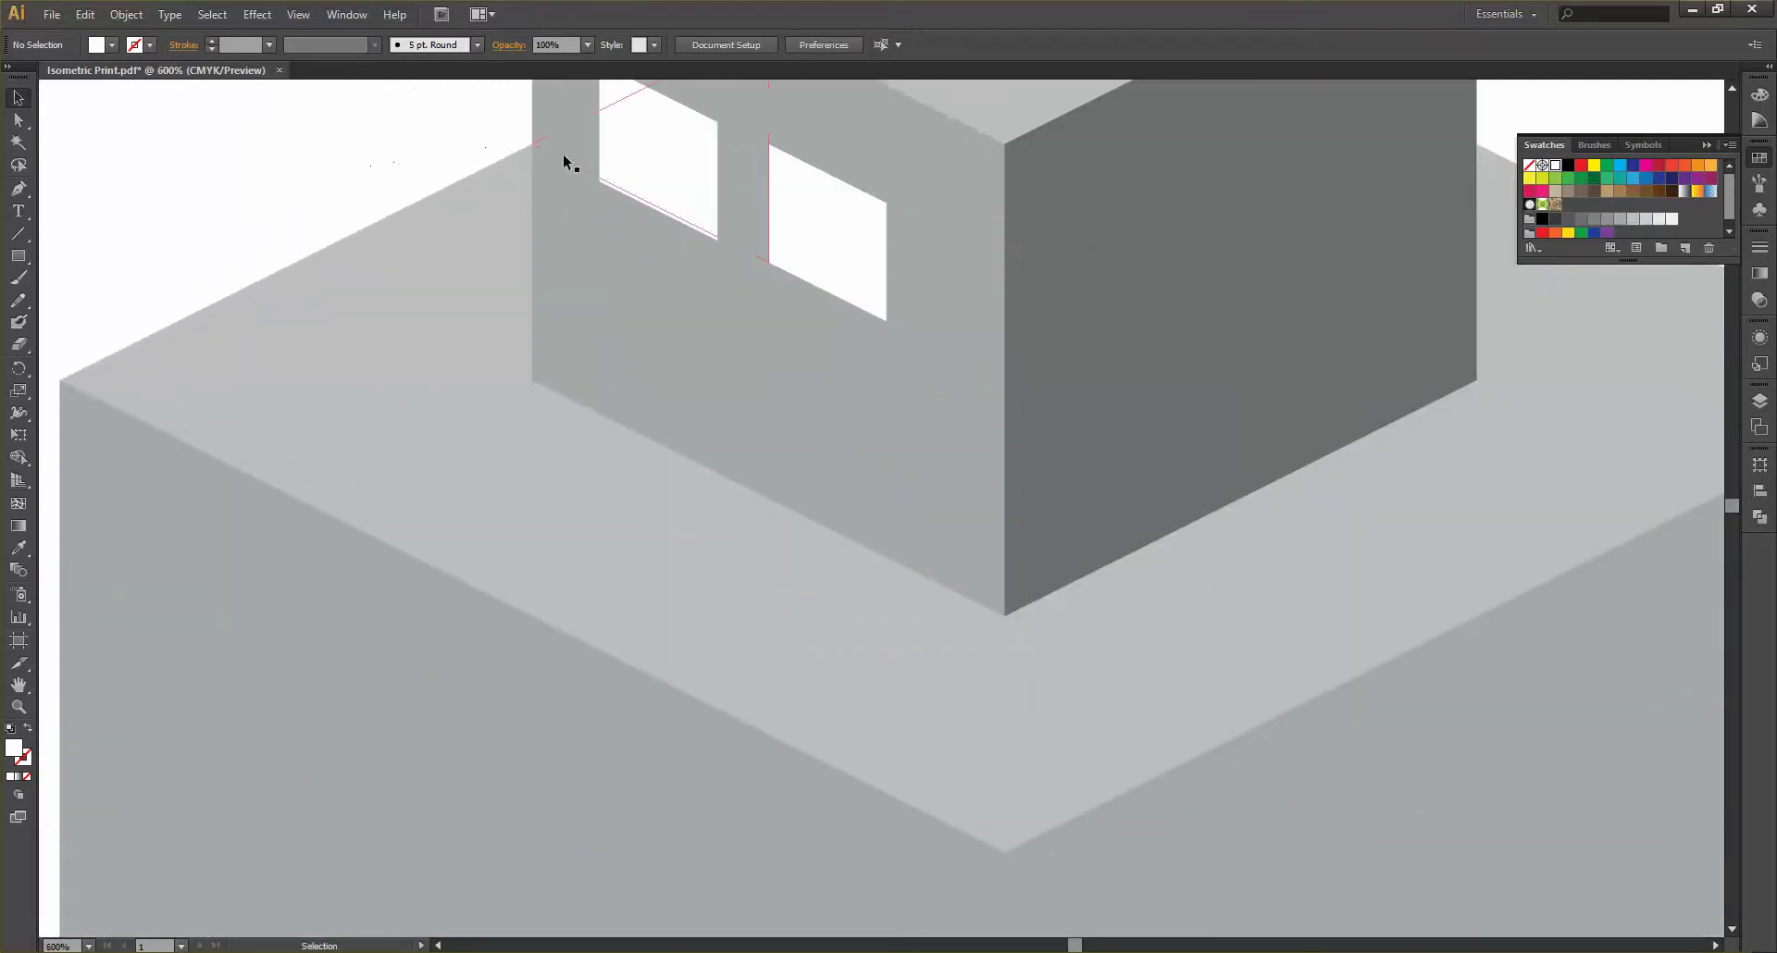
key("a")
left_click(674, 193)
left_click(840, 269, "shift")
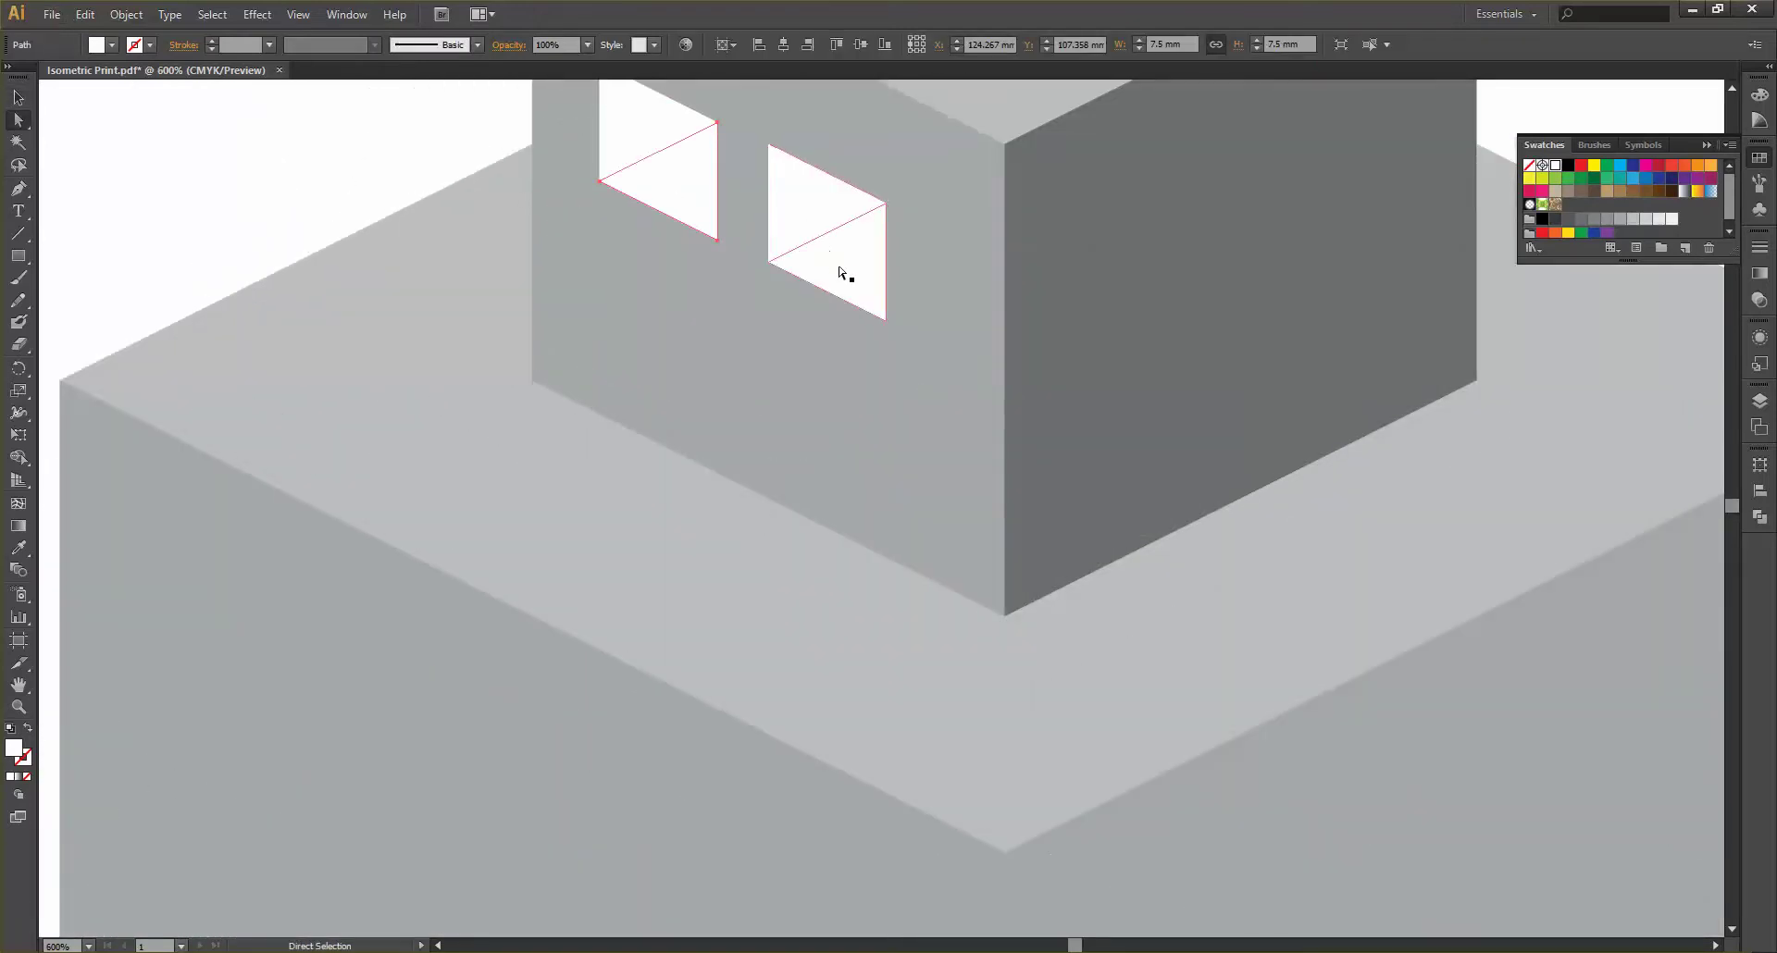
left_click(842, 266, "shift")
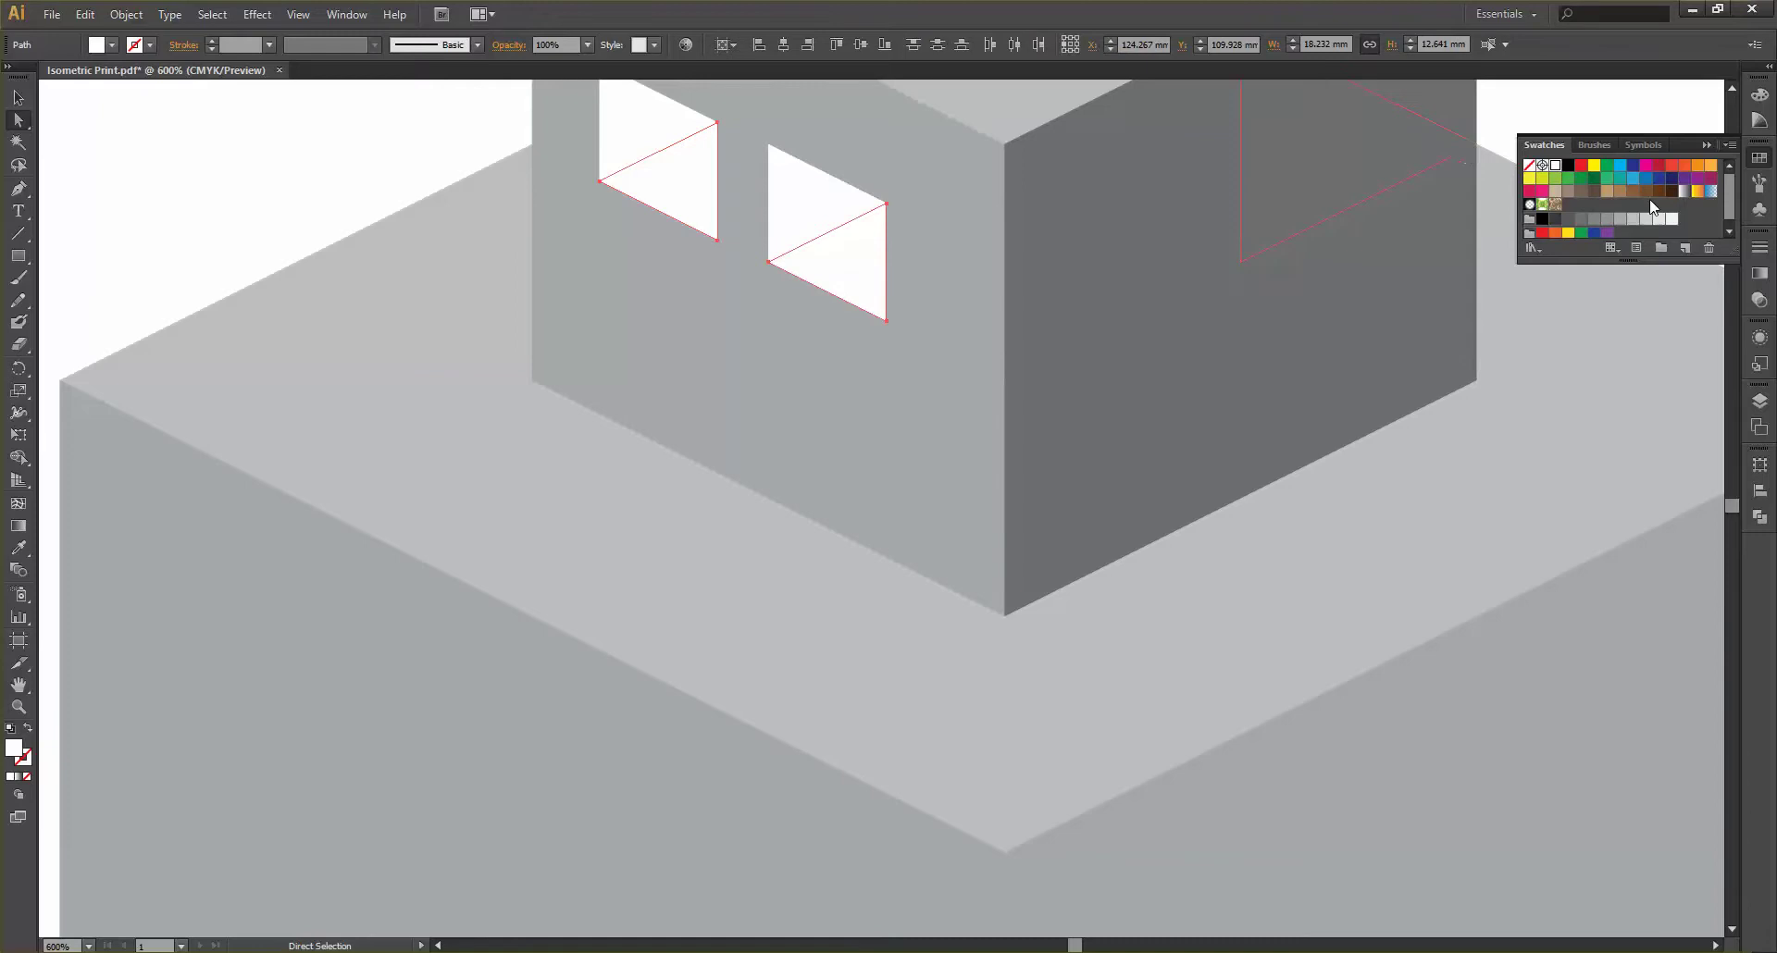
left_click(1674, 221)
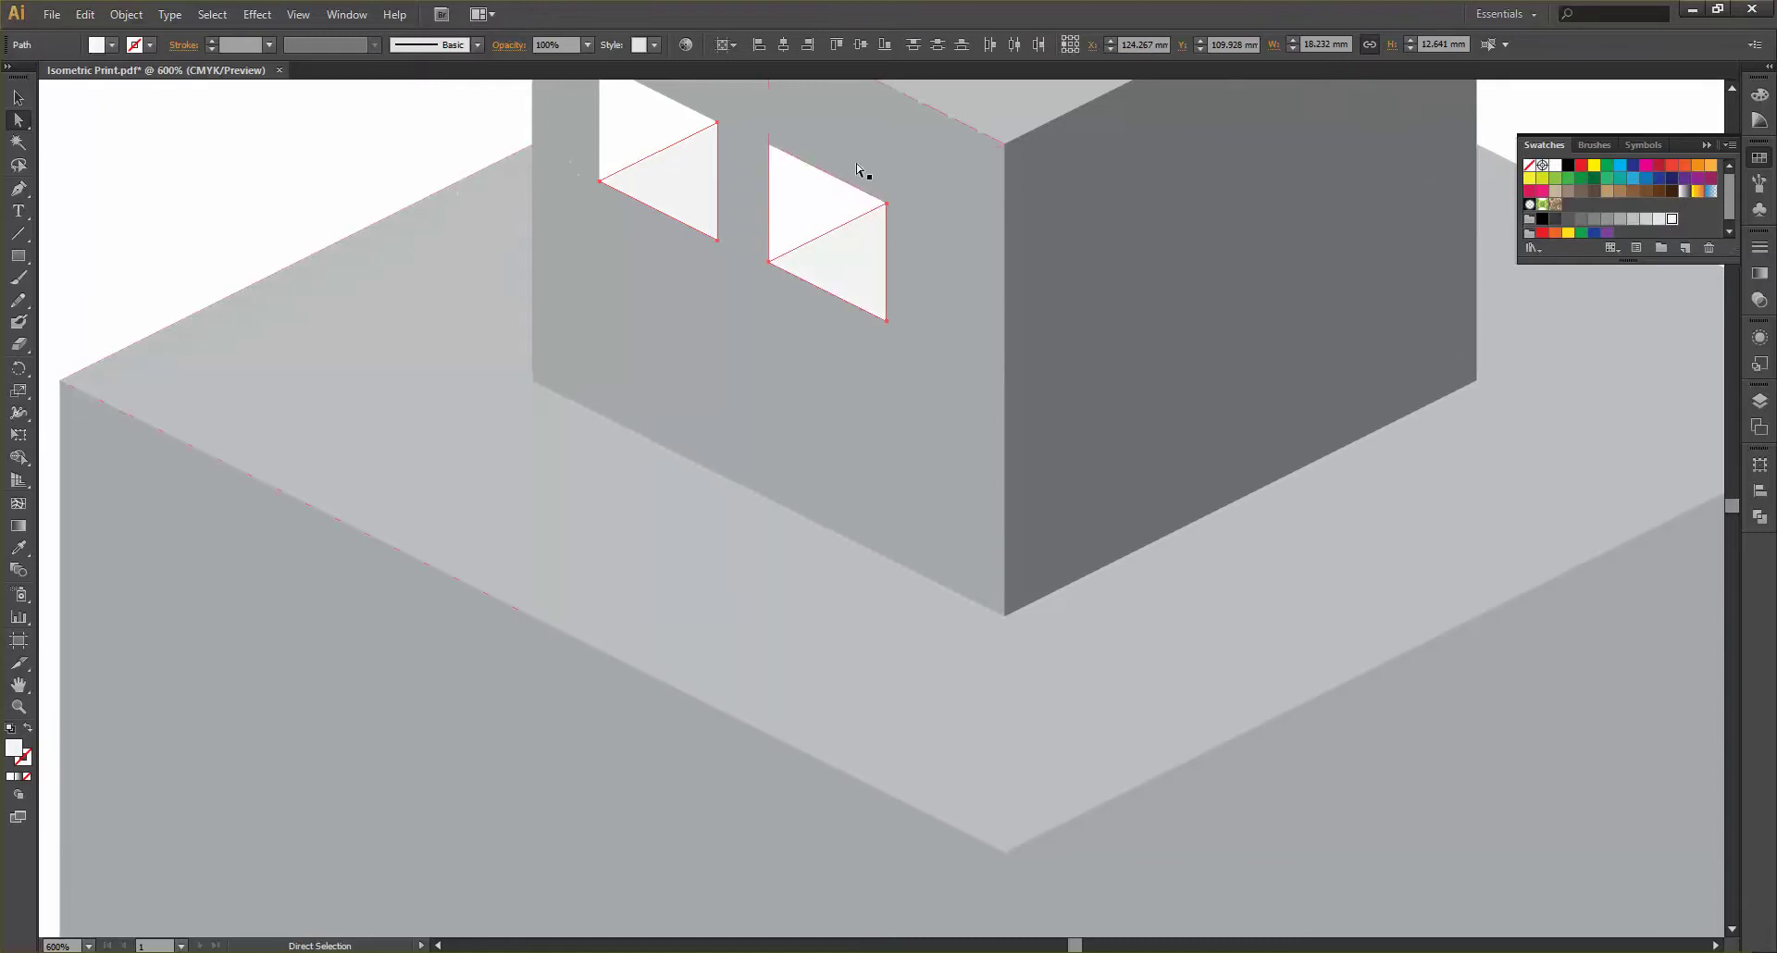
left_click(420, 148)
scroll(420, 145, "down", 3)
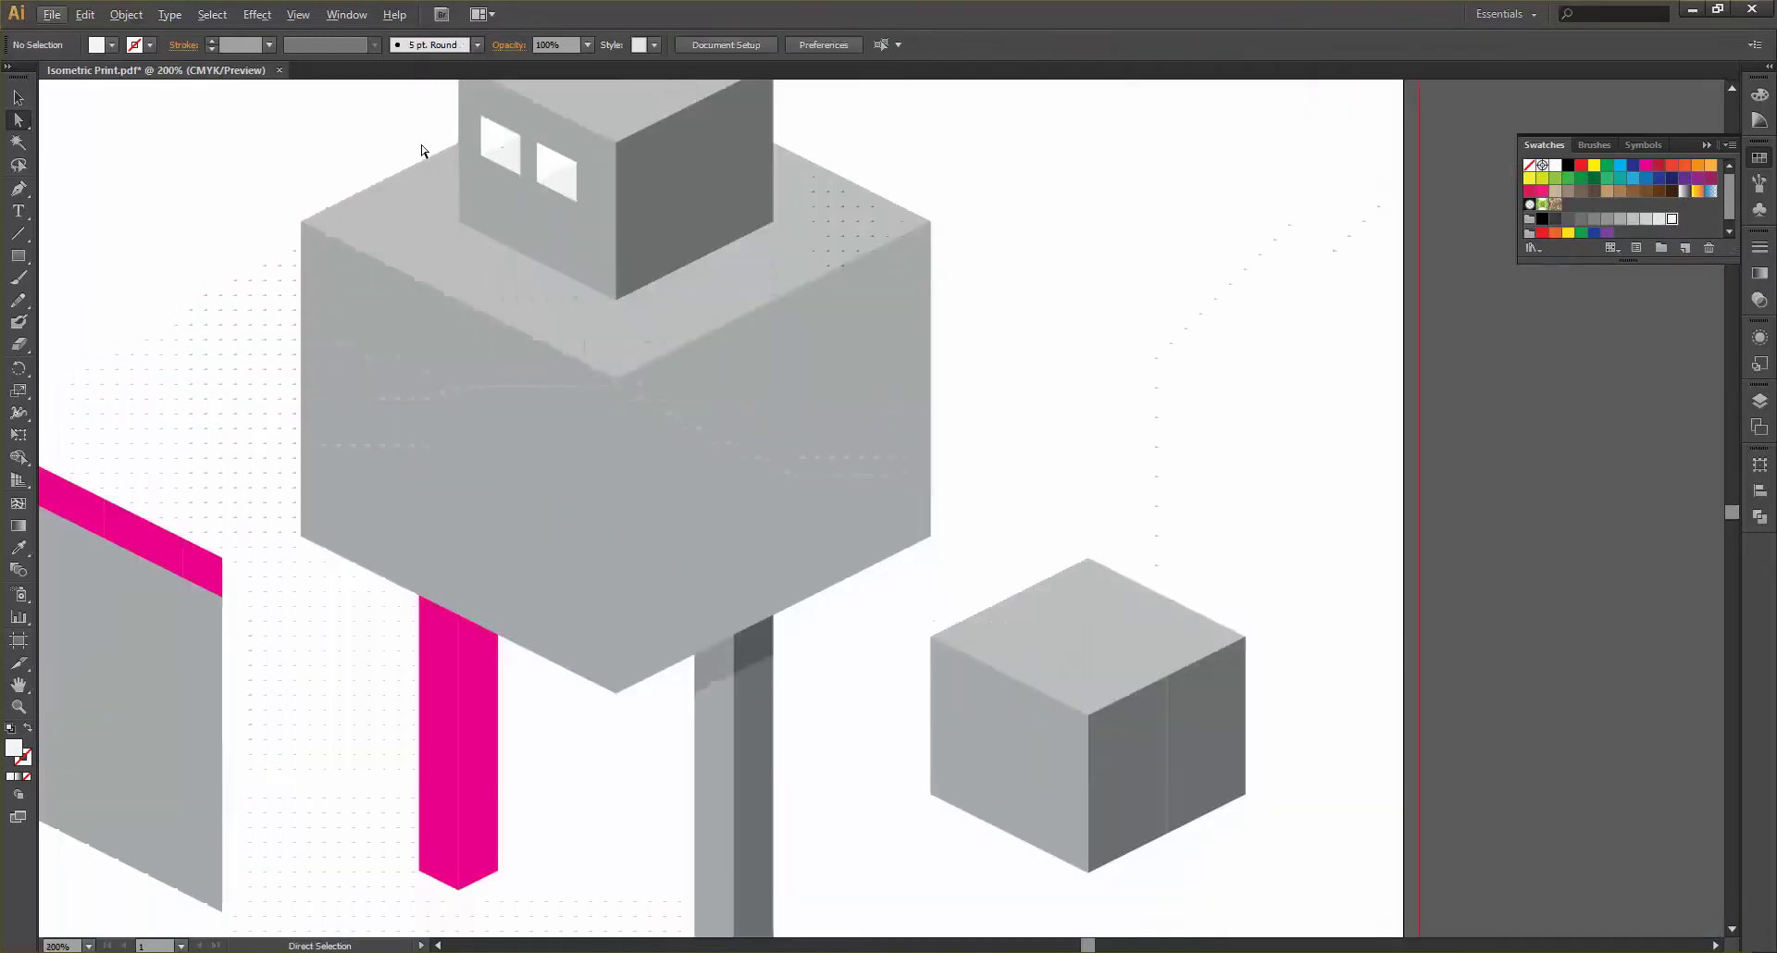
scroll(420, 144, "left", 5)
scroll(421, 145, "up", 1)
scroll(270, 162, "up", 1)
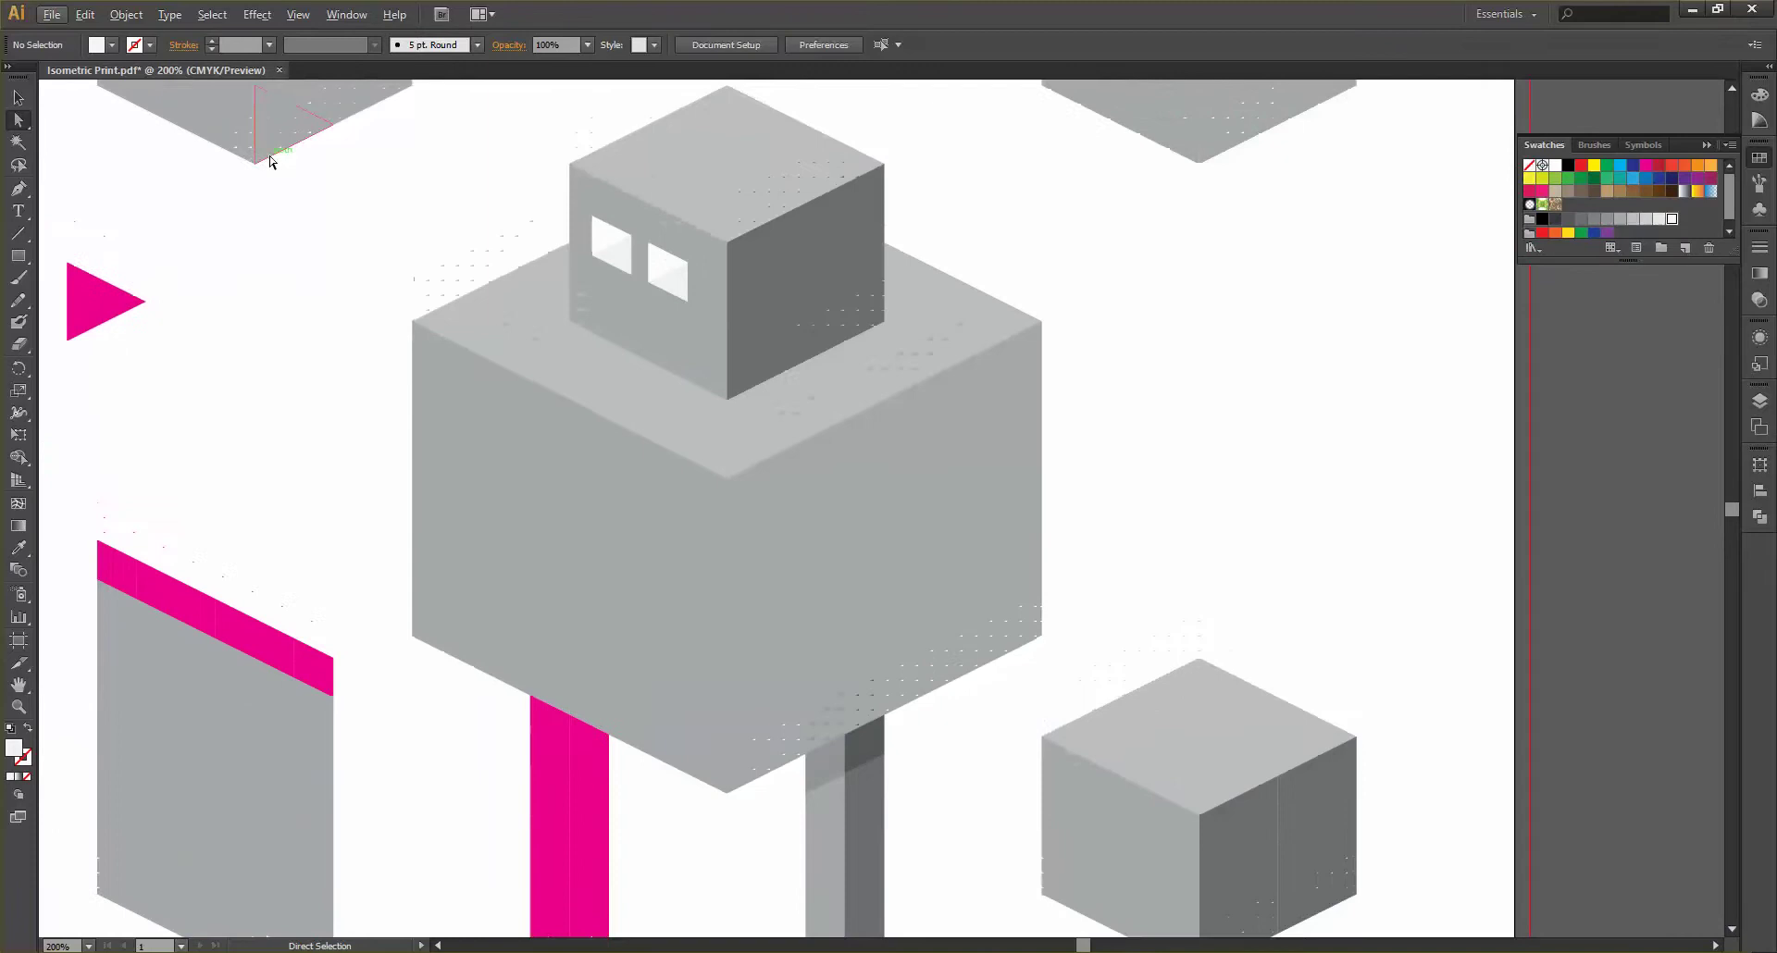
Examine the isometric cube artwork against the hand-drawn reference sketch beside it
scroll(292, 311, "down", 2)
scroll(309, 305, "down", 3)
scroll(309, 298, "left", 4)
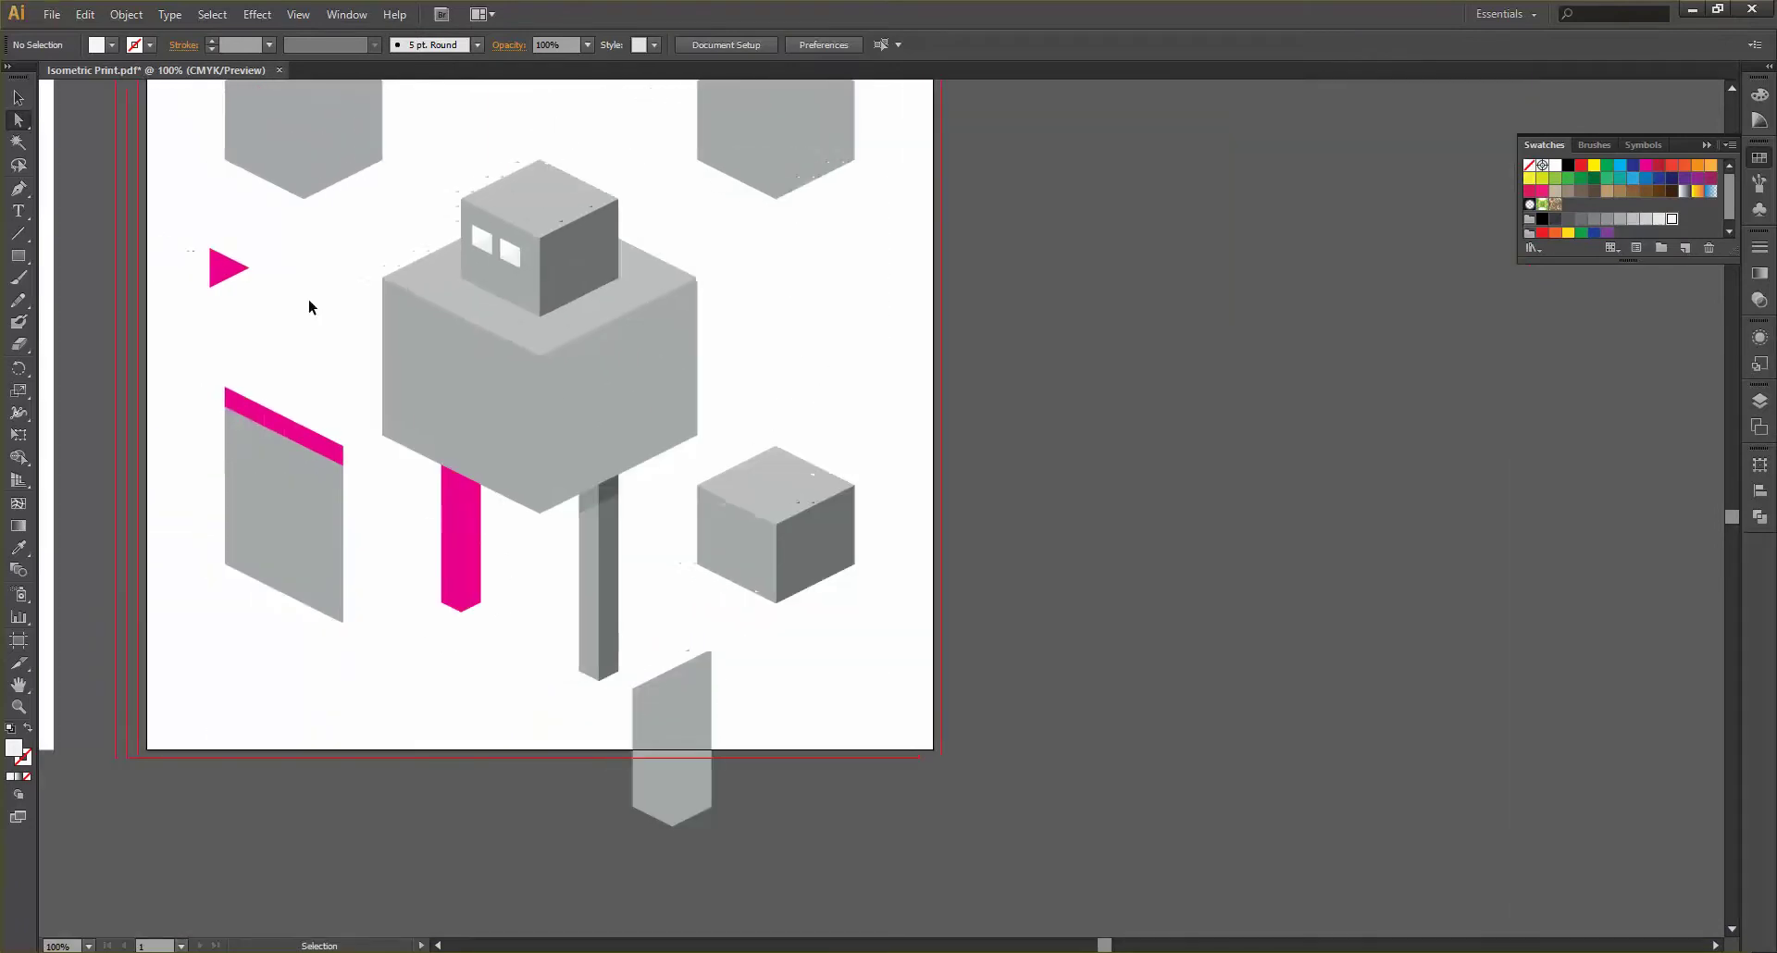
scroll(309, 298, "up", 2)
scroll(305, 292, "left", 3)
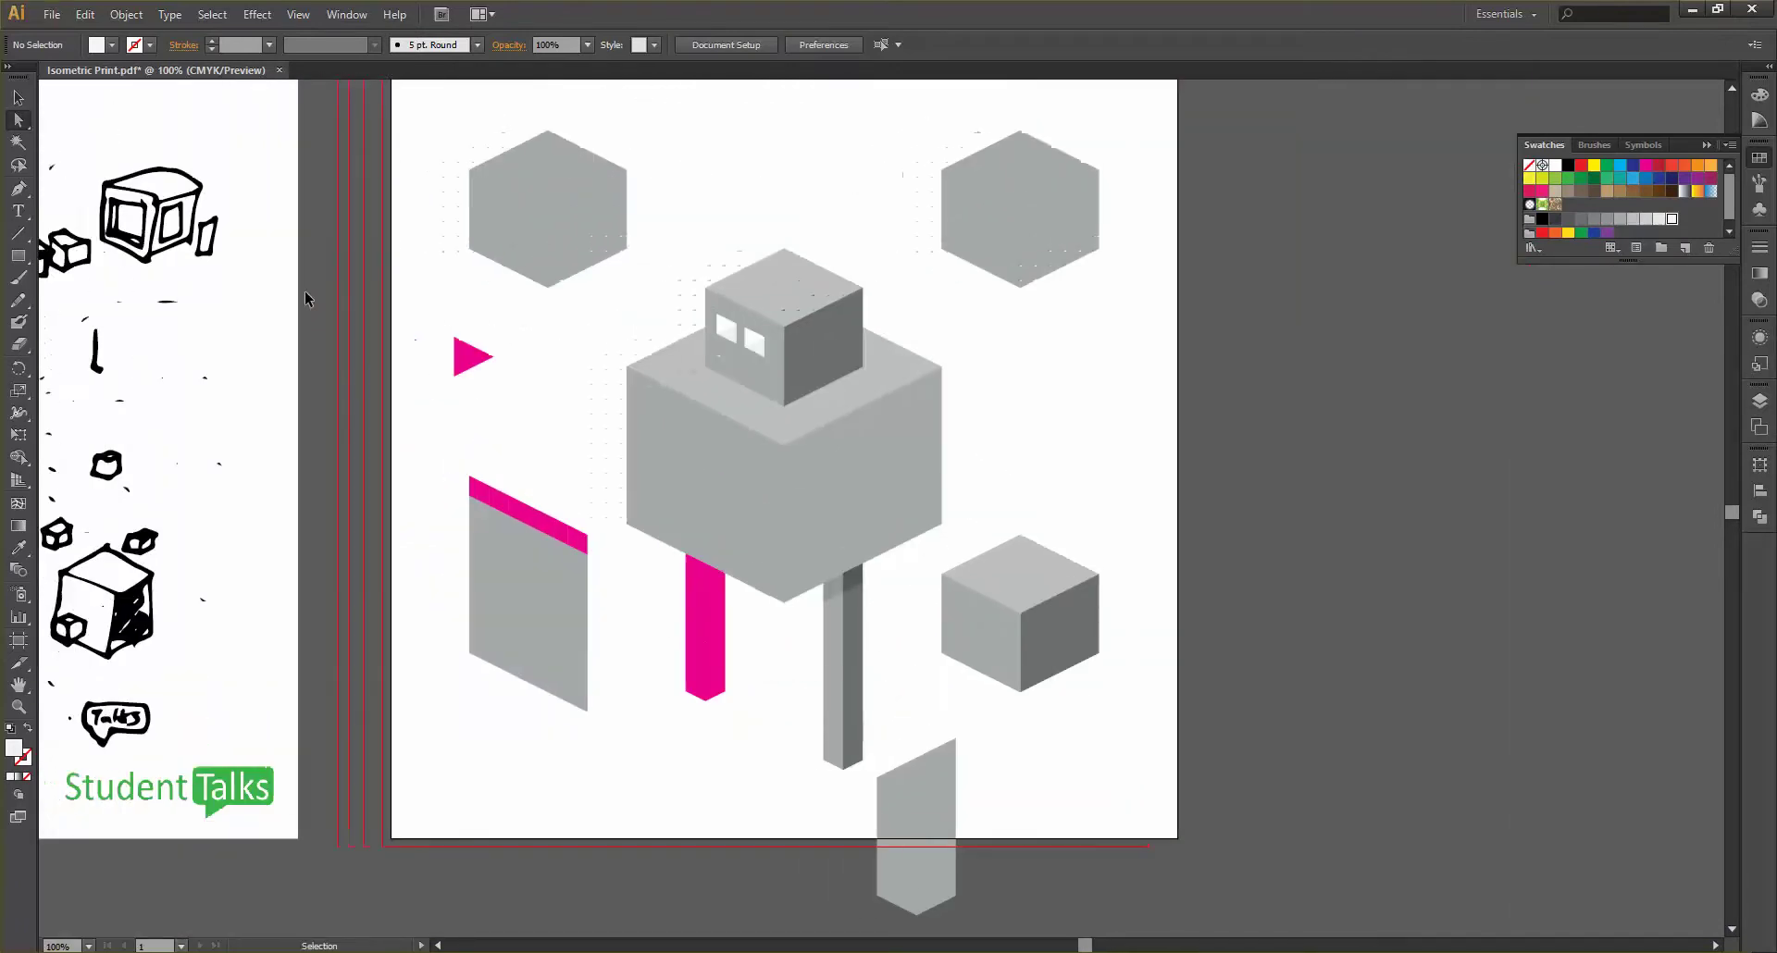
scroll(519, 498, "down", 2)
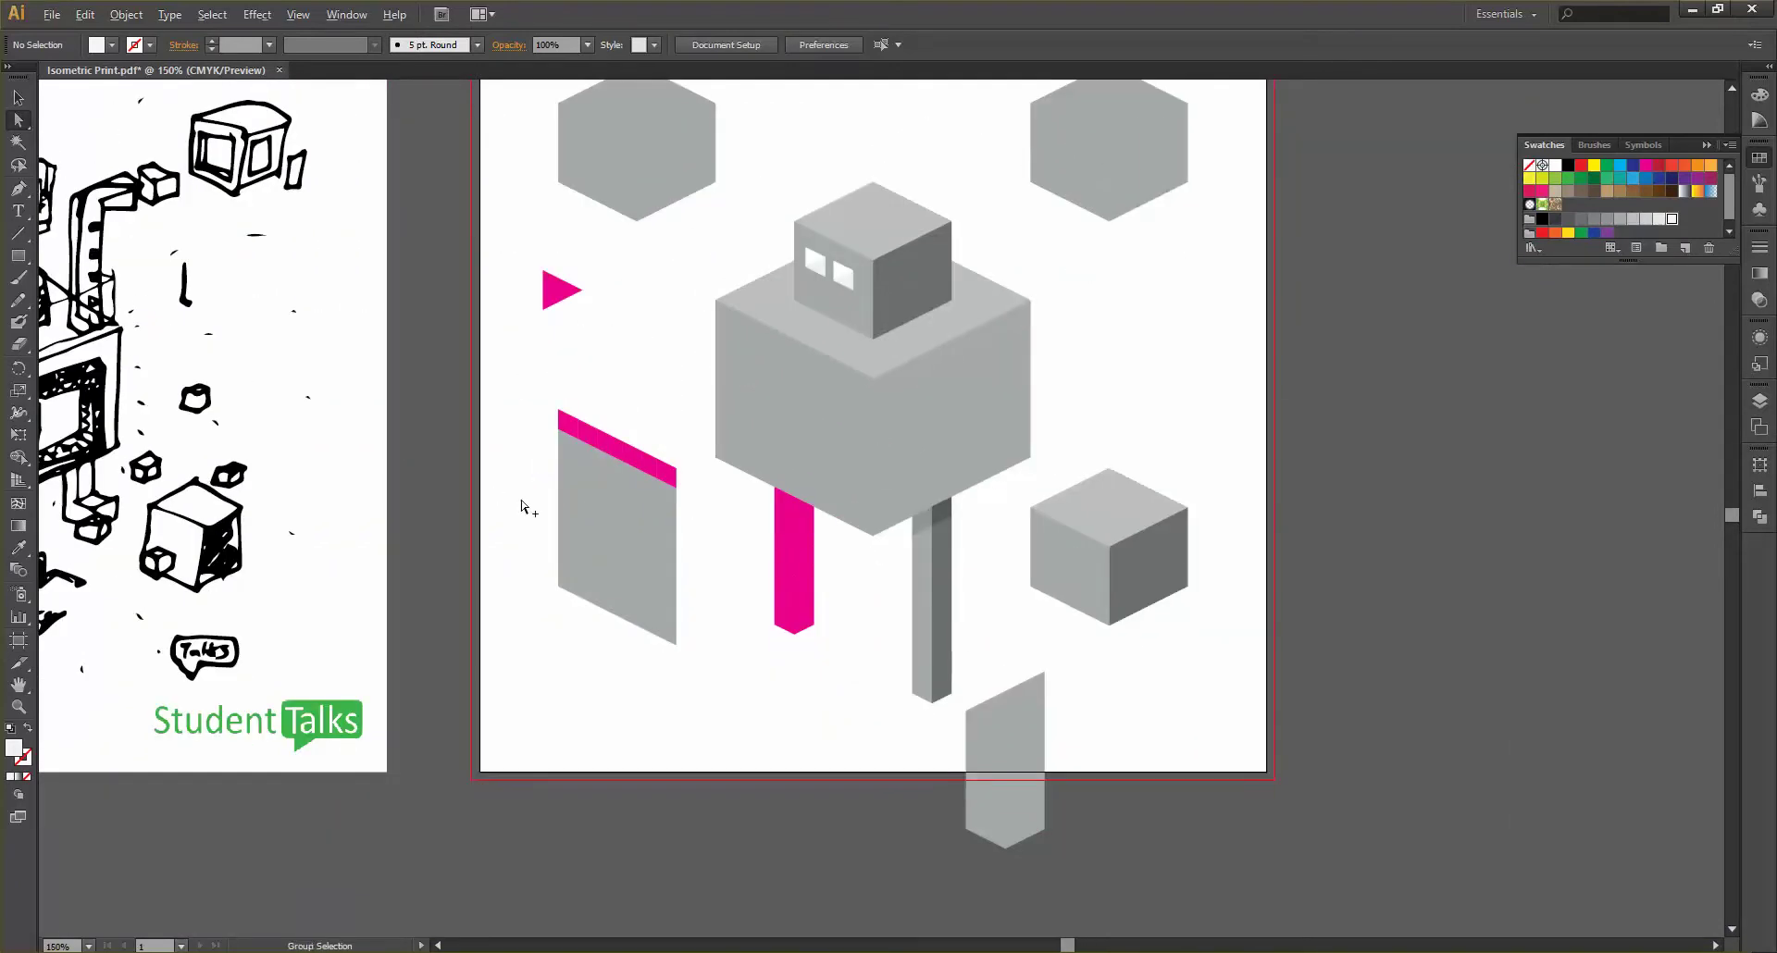
scroll(520, 500, "up", 1)
scroll(520, 498, "down", 1)
scroll(520, 496, "left", 3)
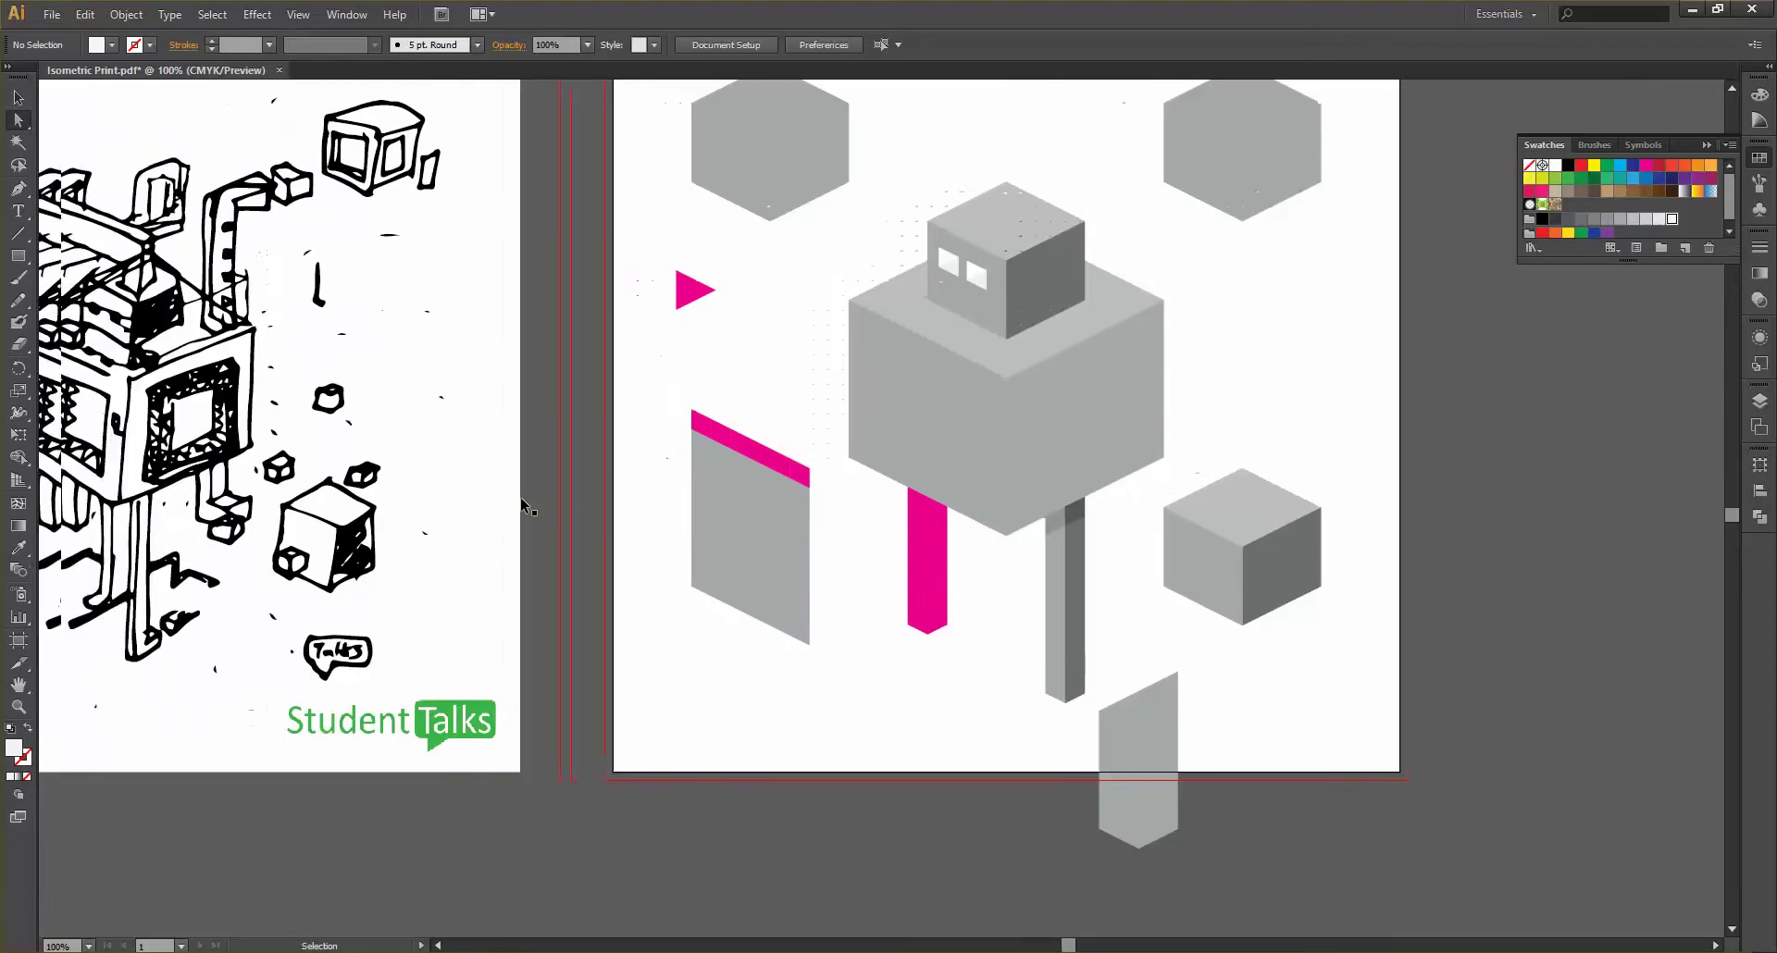
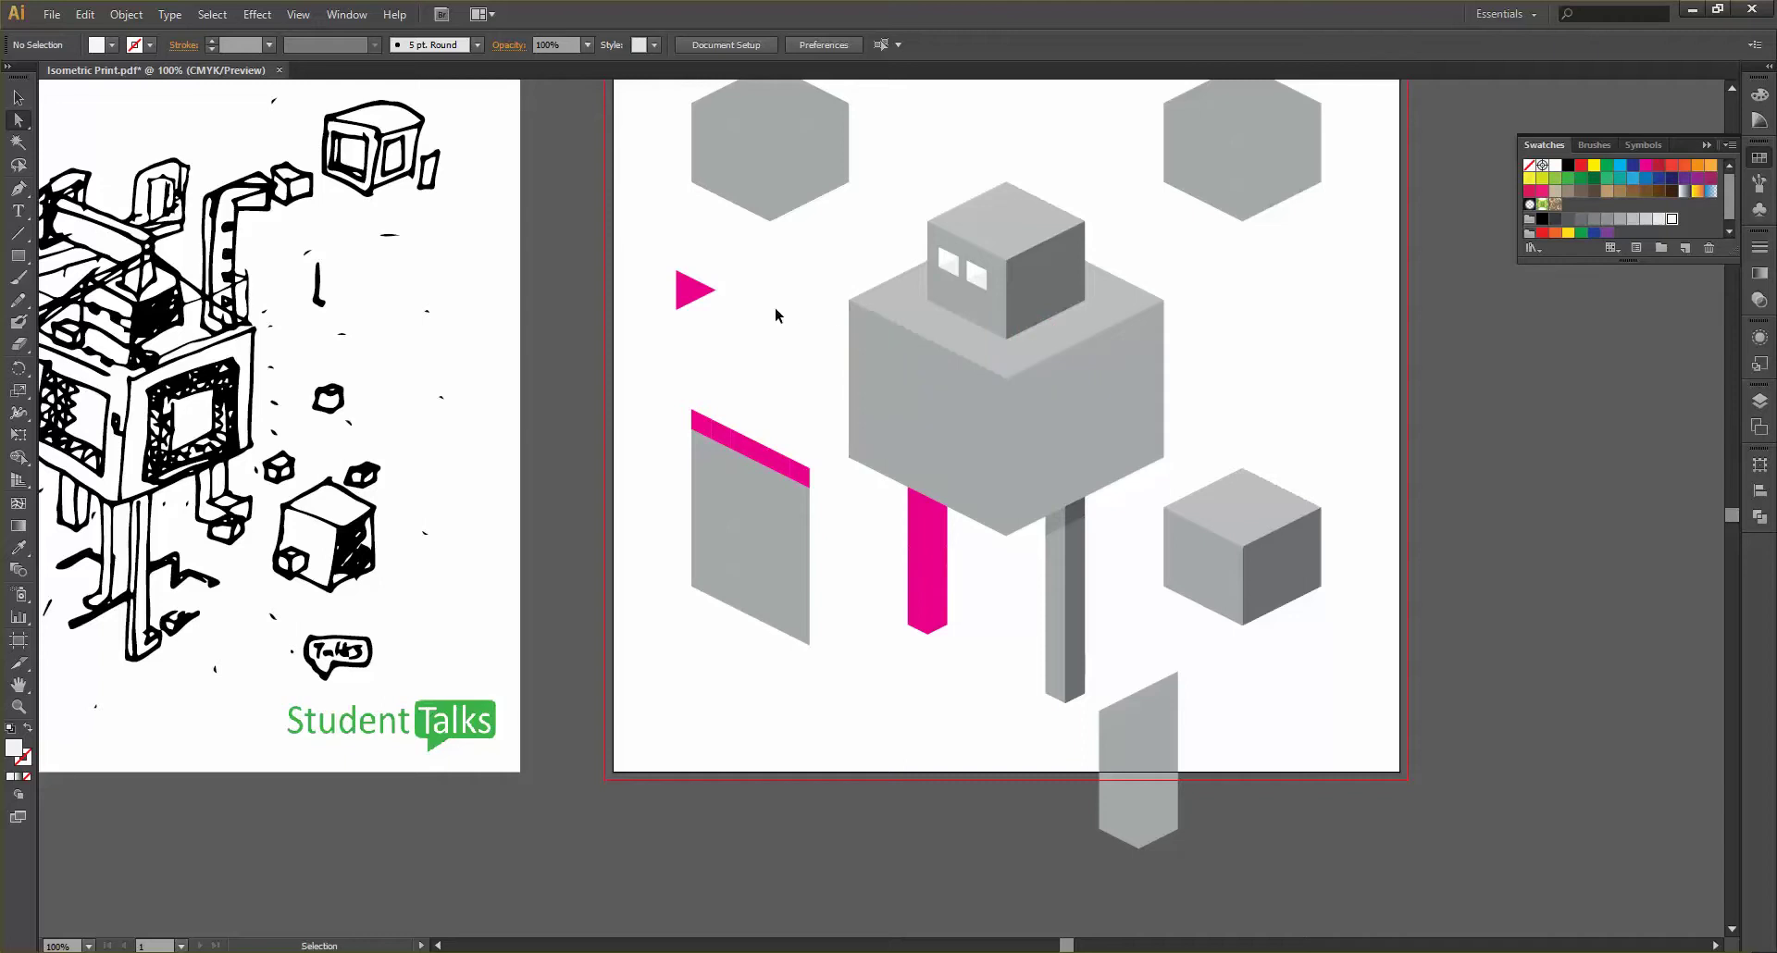
scroll(775, 315, "left", 2)
scroll(776, 315, "down", 2)
scroll(776, 315, "up", 2)
scroll(777, 315, "up", 2)
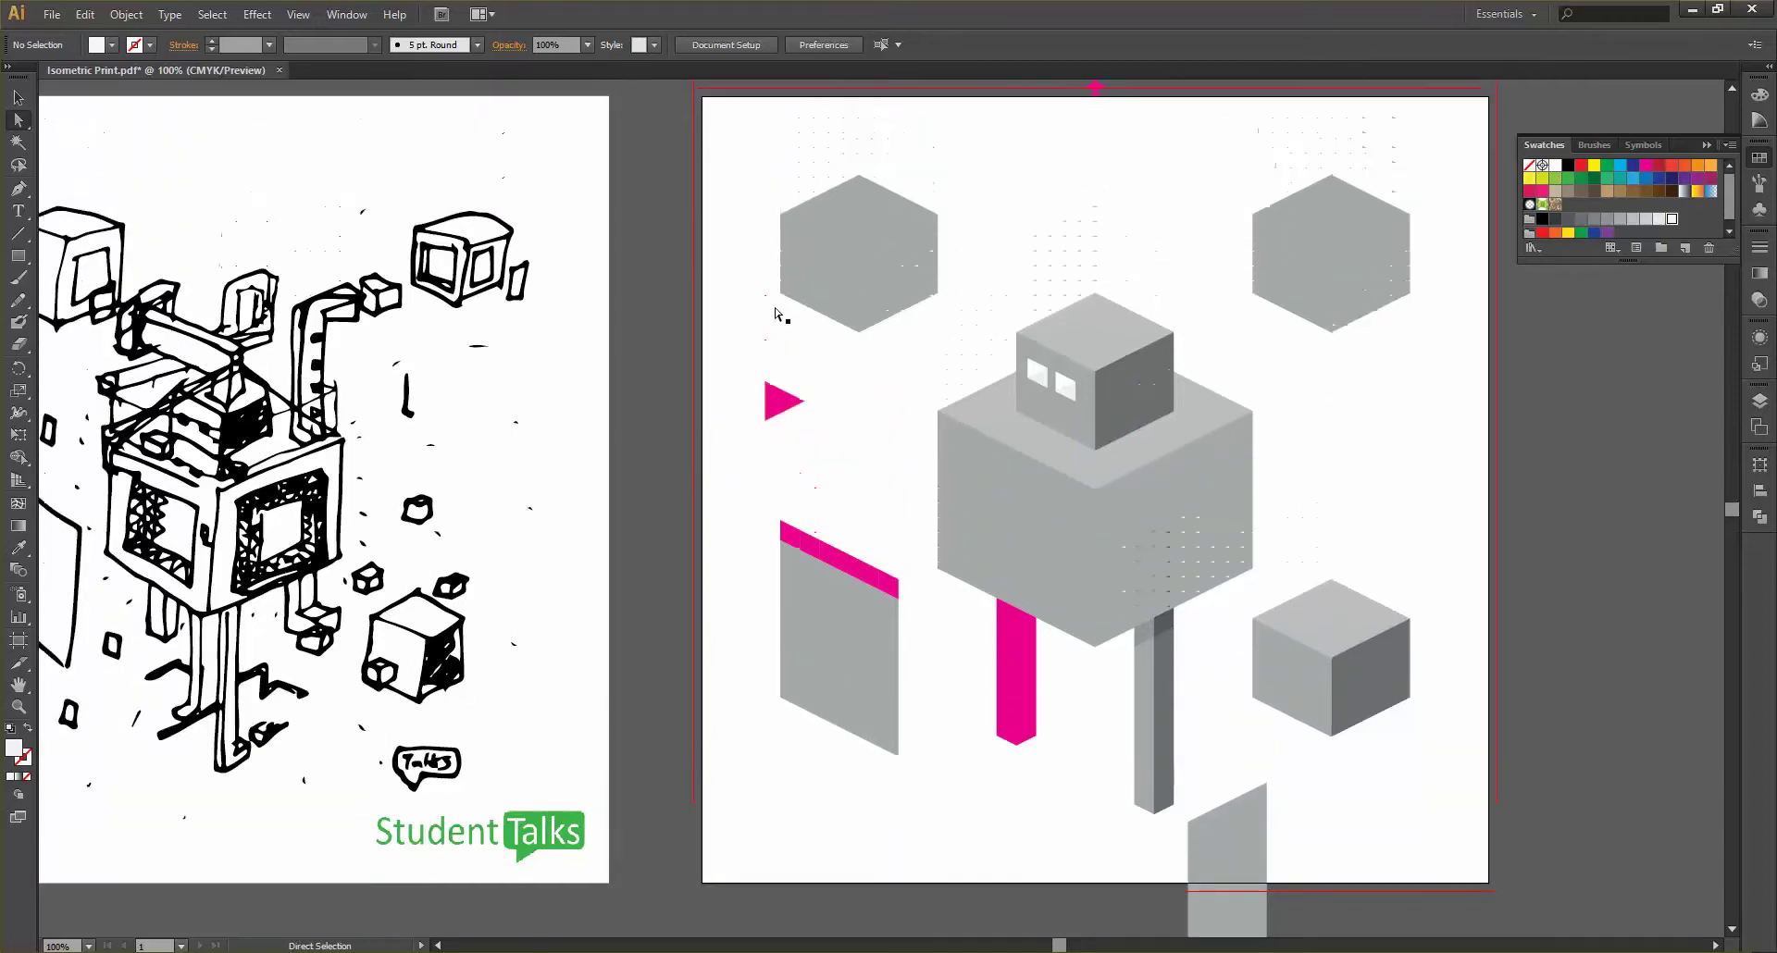
scroll(929, 527, "up", 1)
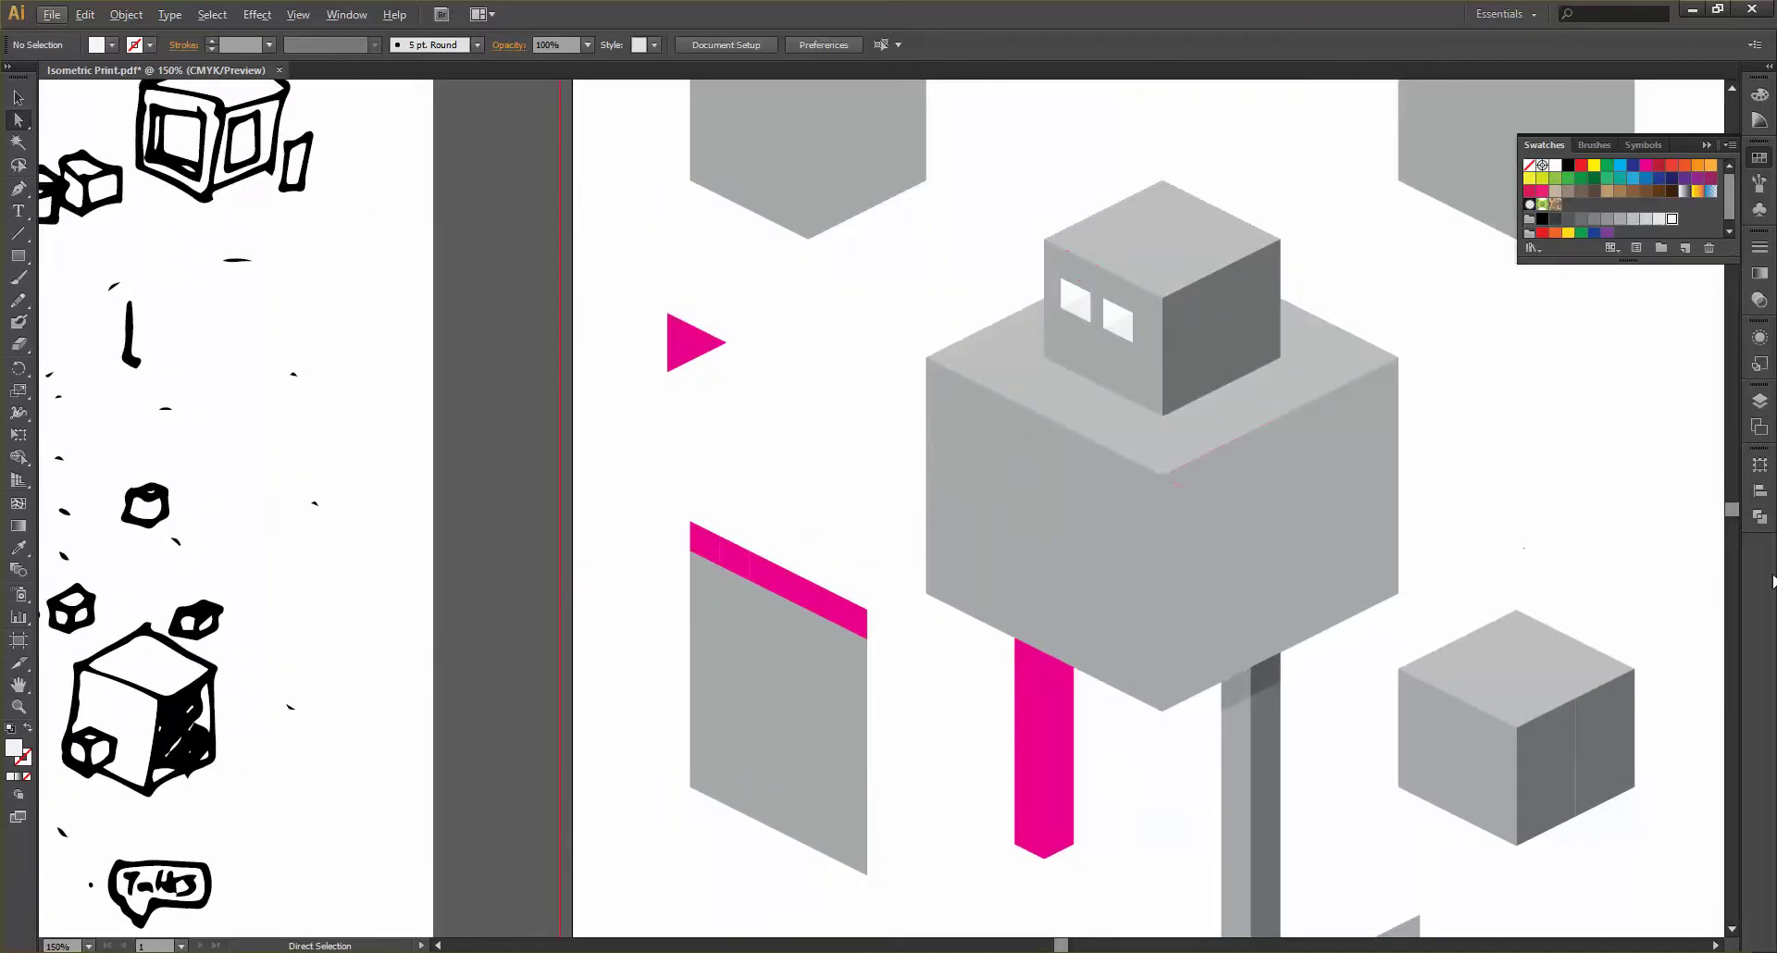
scroll(969, 496, "down", 2)
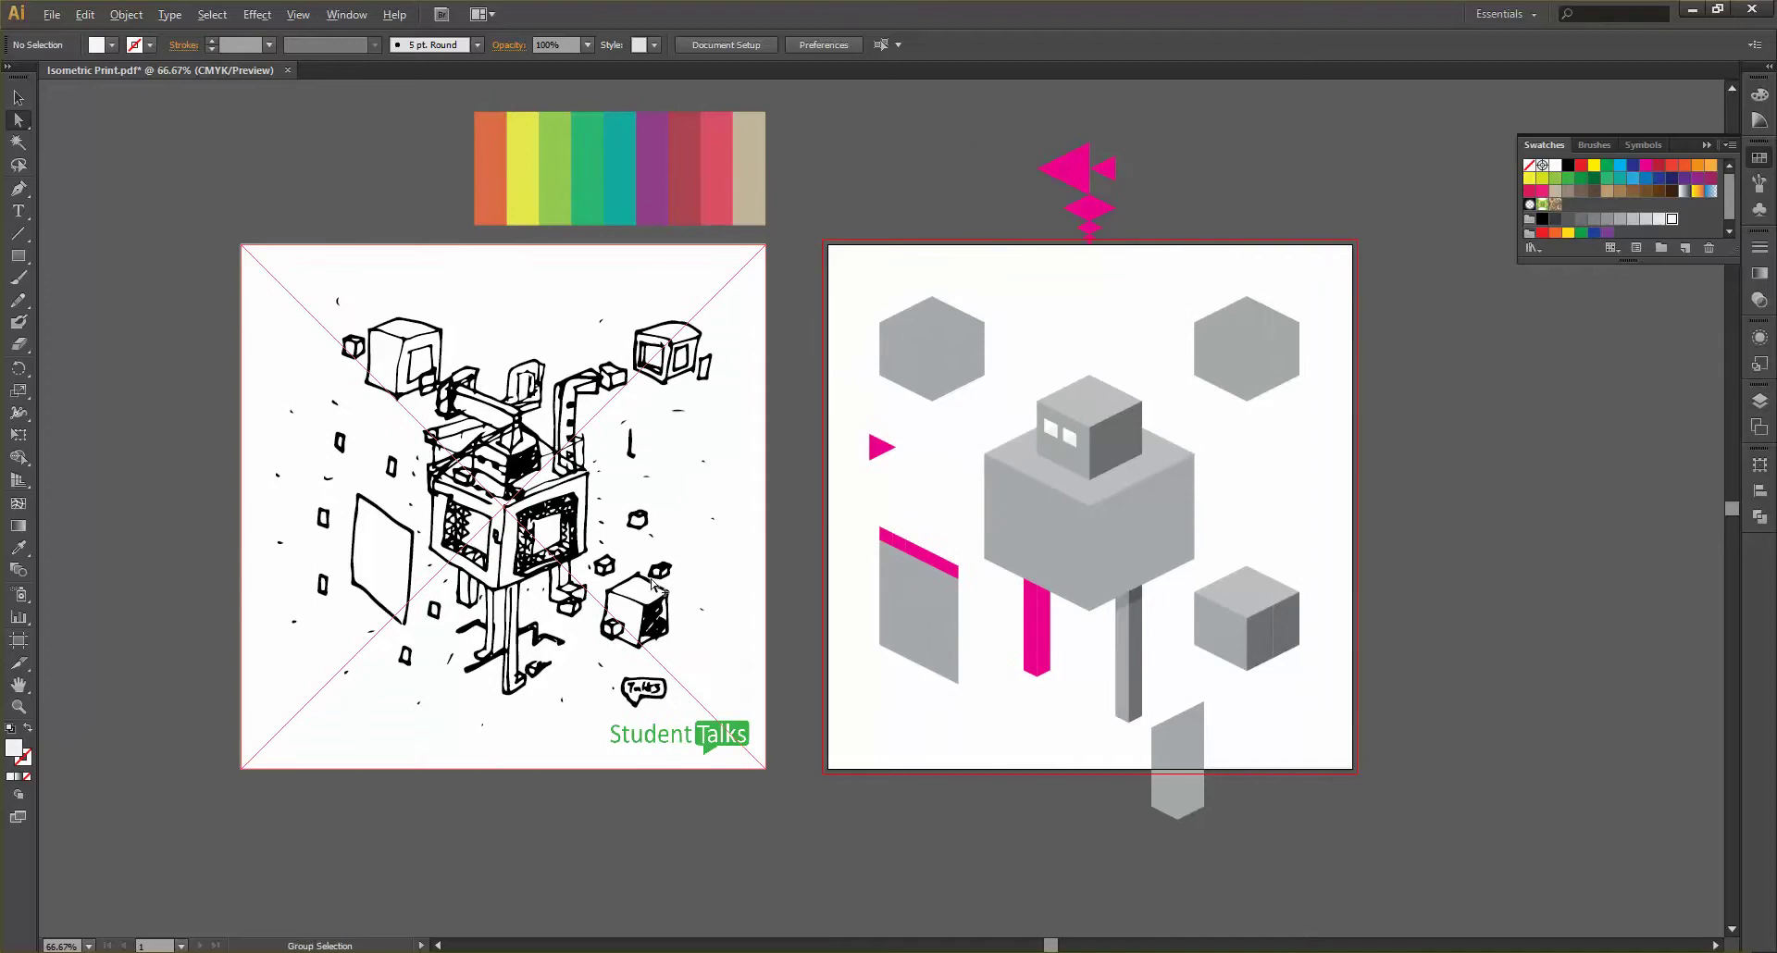
scroll(652, 583, "up", 2)
scroll(1287, 381, "down", 2)
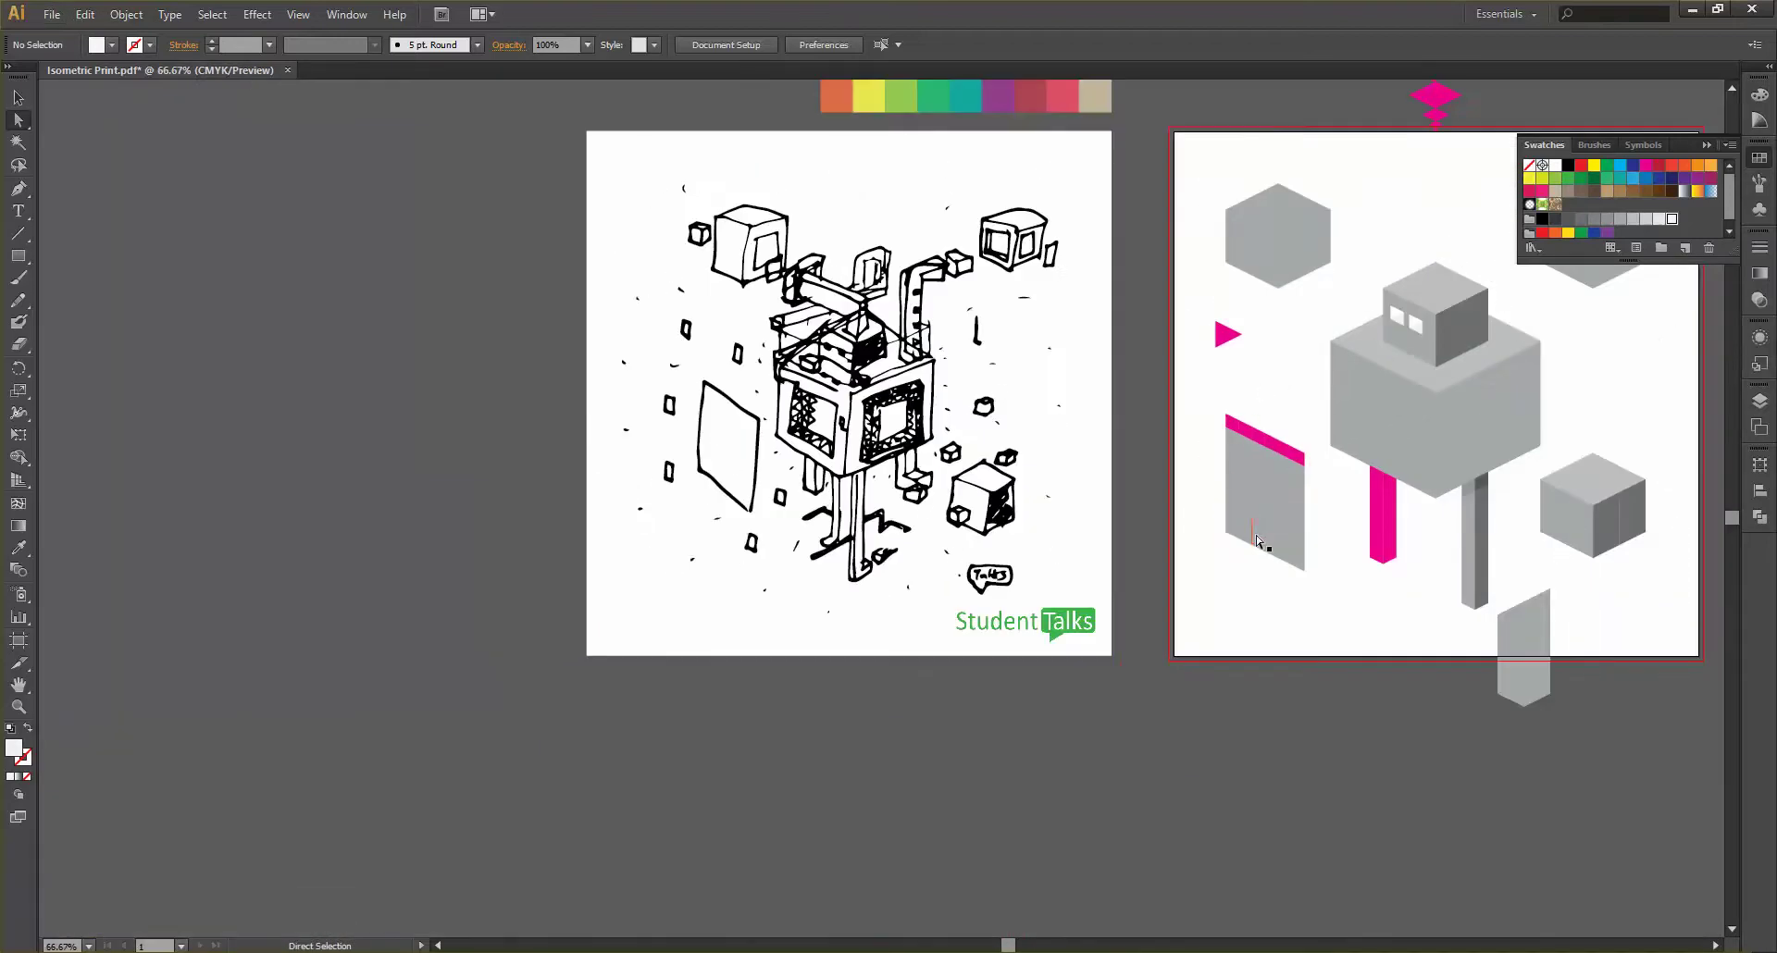
scroll(1231, 385, "up", 1)
scroll(1230, 379, "up", 1)
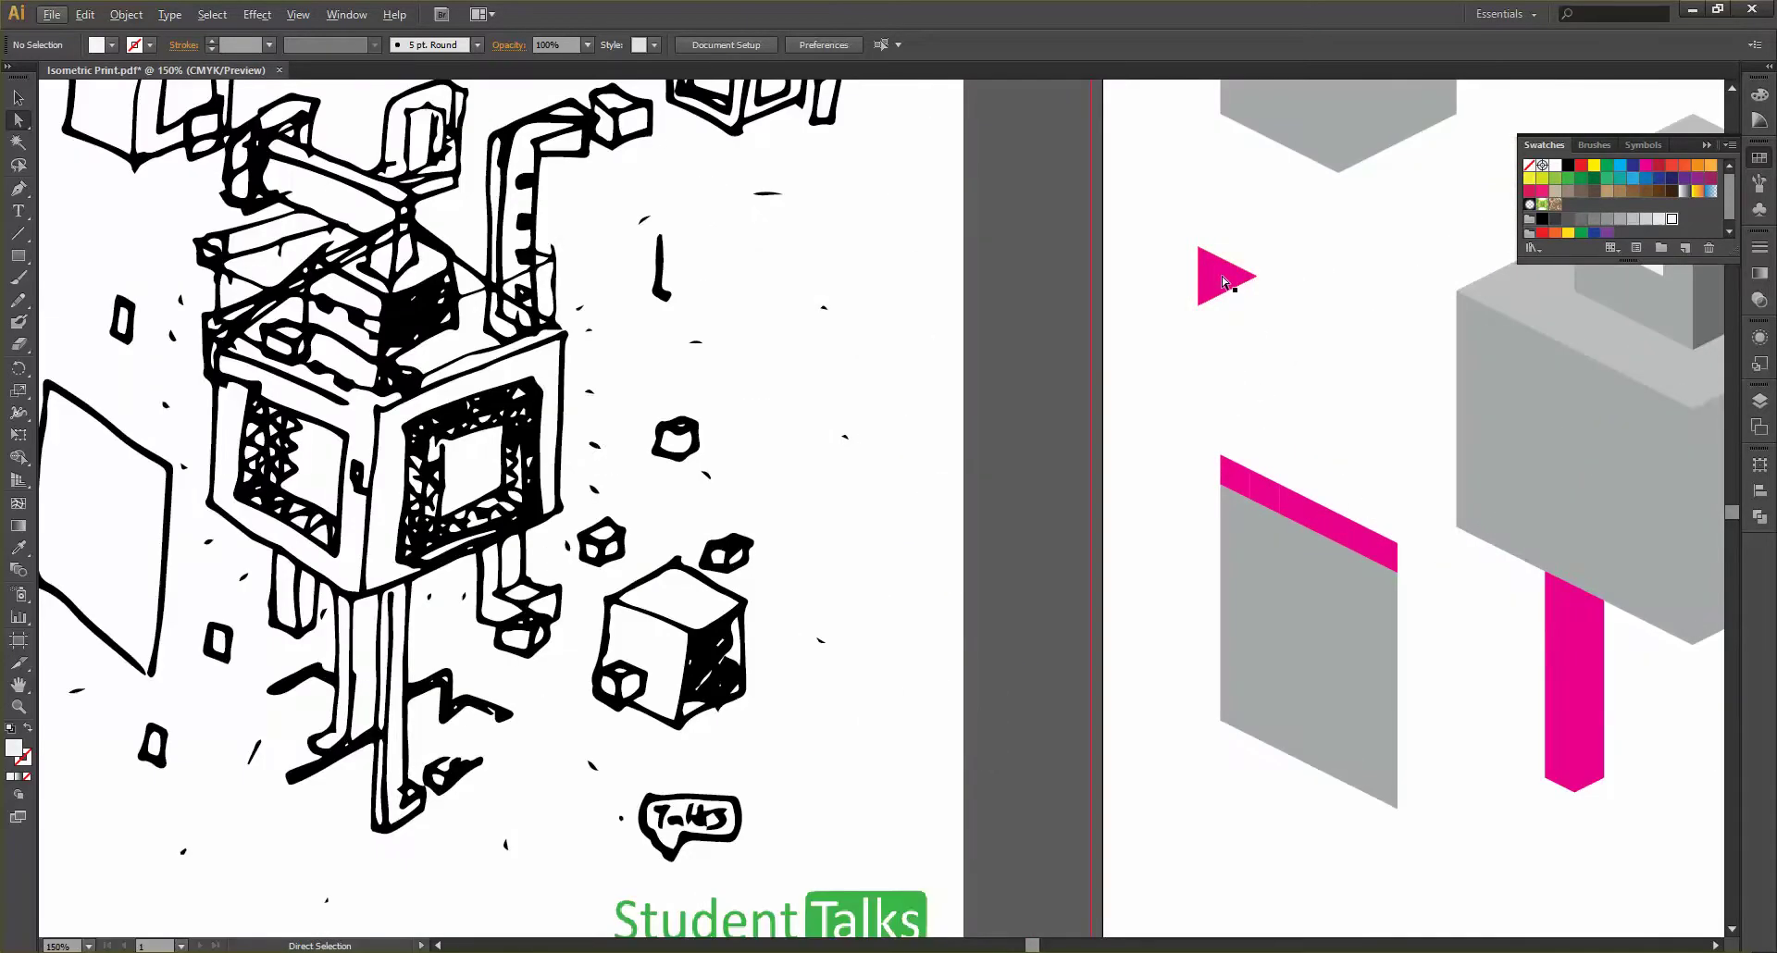
key("alt+v")
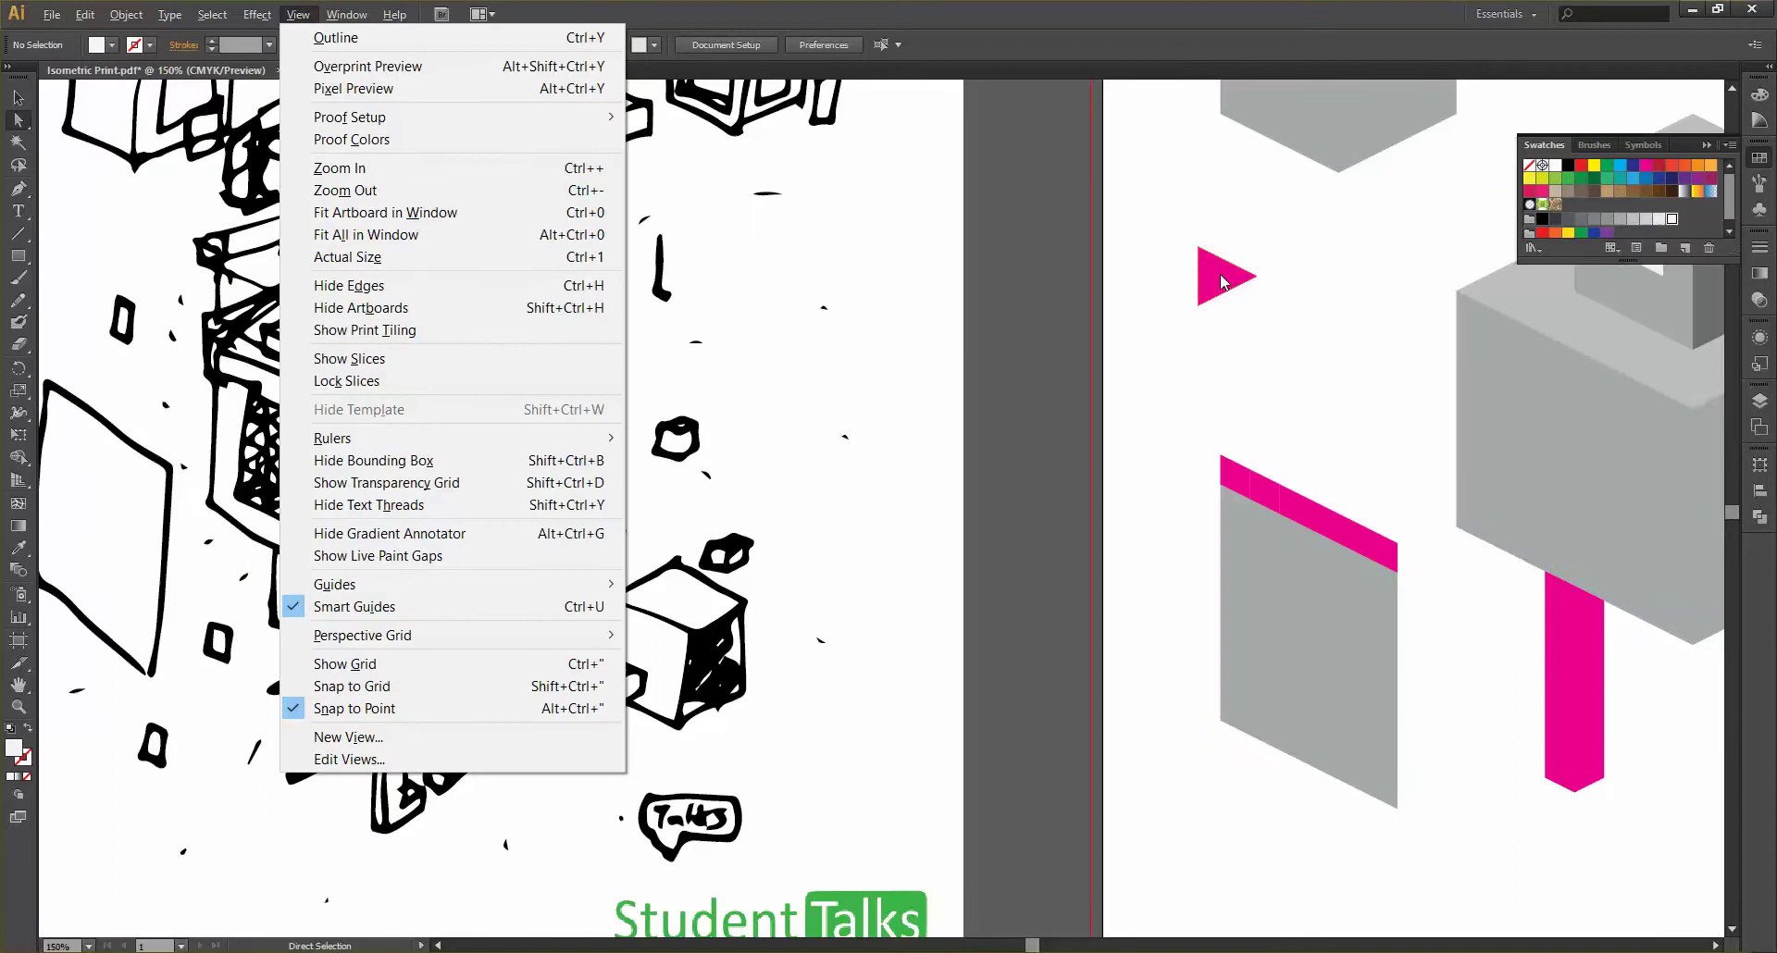
key("Right")
key("Left")
key("Escape")
key("Escape")
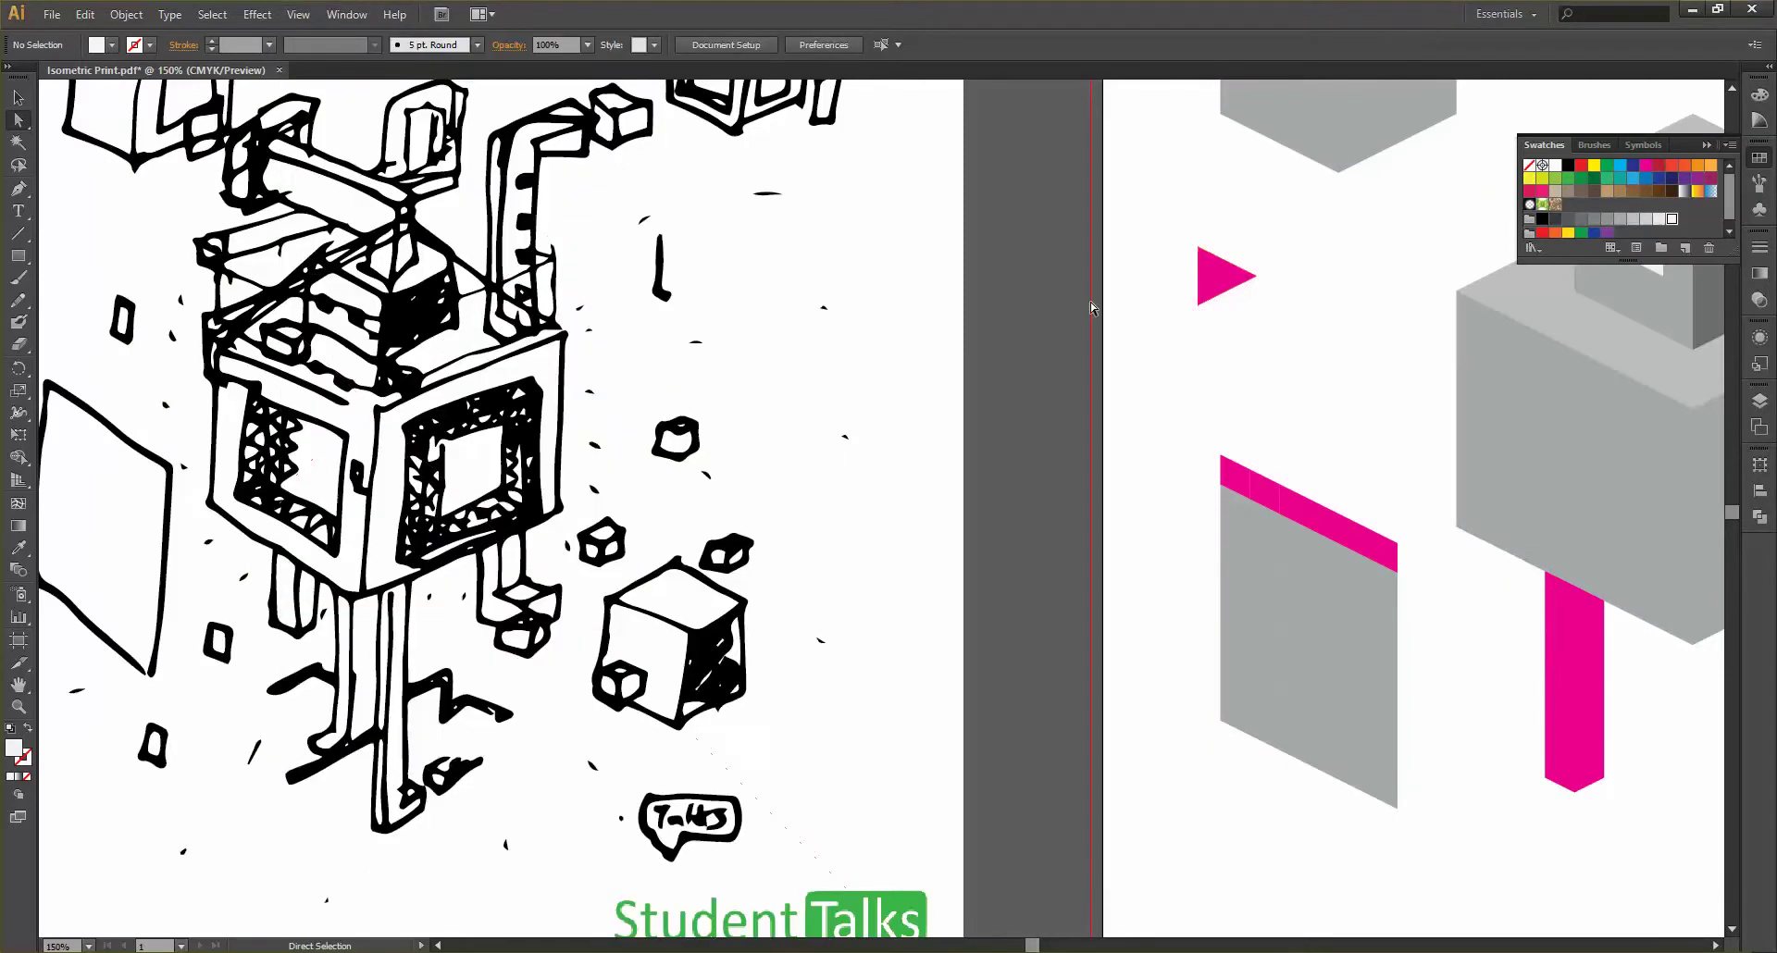
Copy the small magenta triangle directly below itself and fit a grey triangle copy into the gap between the two
key("v")
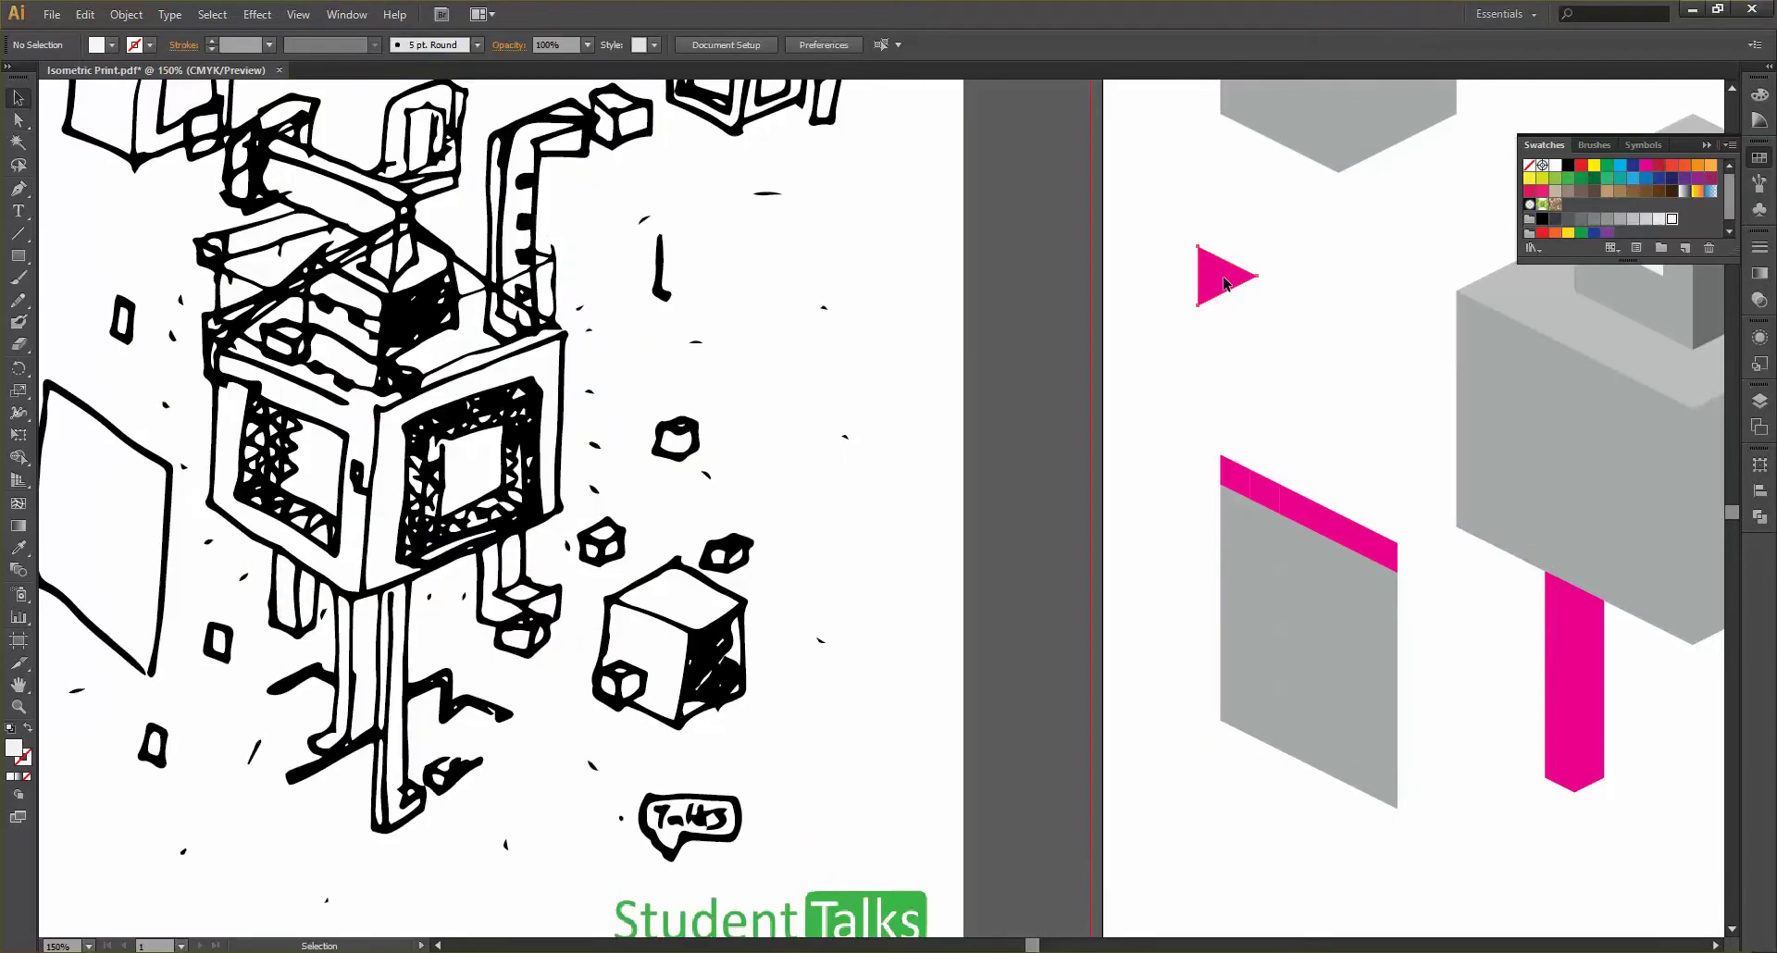
left_click_drag(1225, 283, 1232, 343)
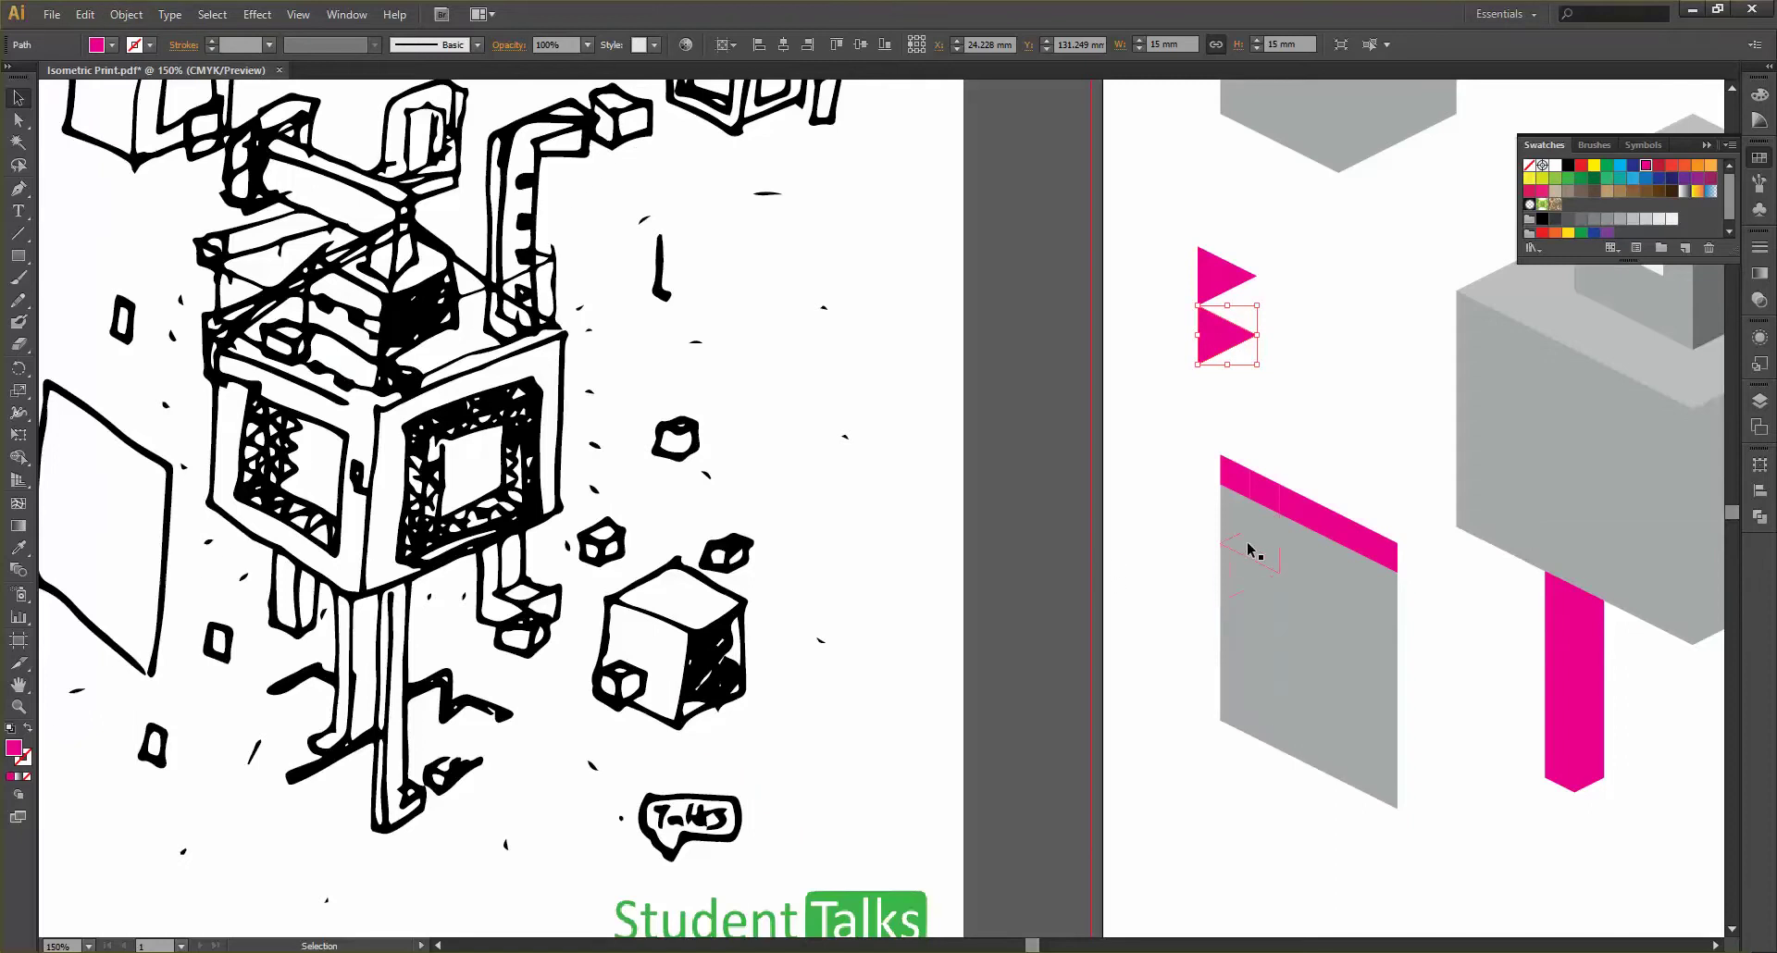
left_click_drag(1259, 555, 1232, 329)
scroll(1225, 307, "up", 3)
left_click(1331, 320)
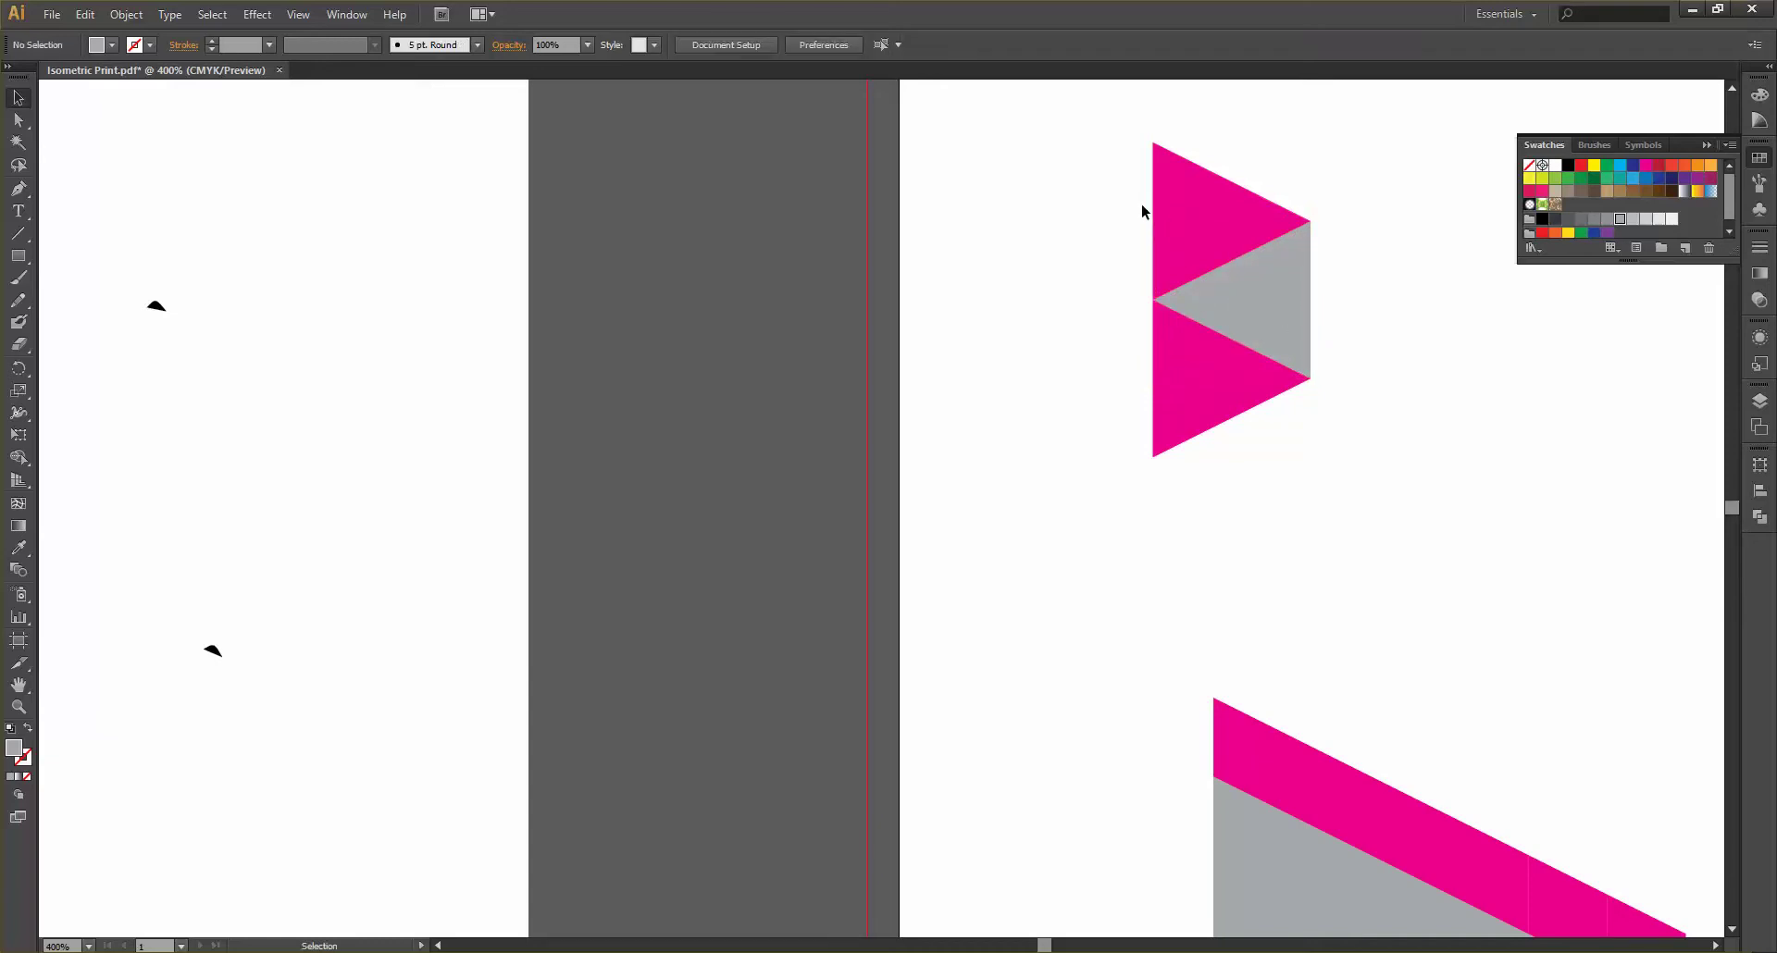
Delete the lower magenta triangle and group the remaining magenta and grey triangles into one parallelogram
left_click(1195, 396)
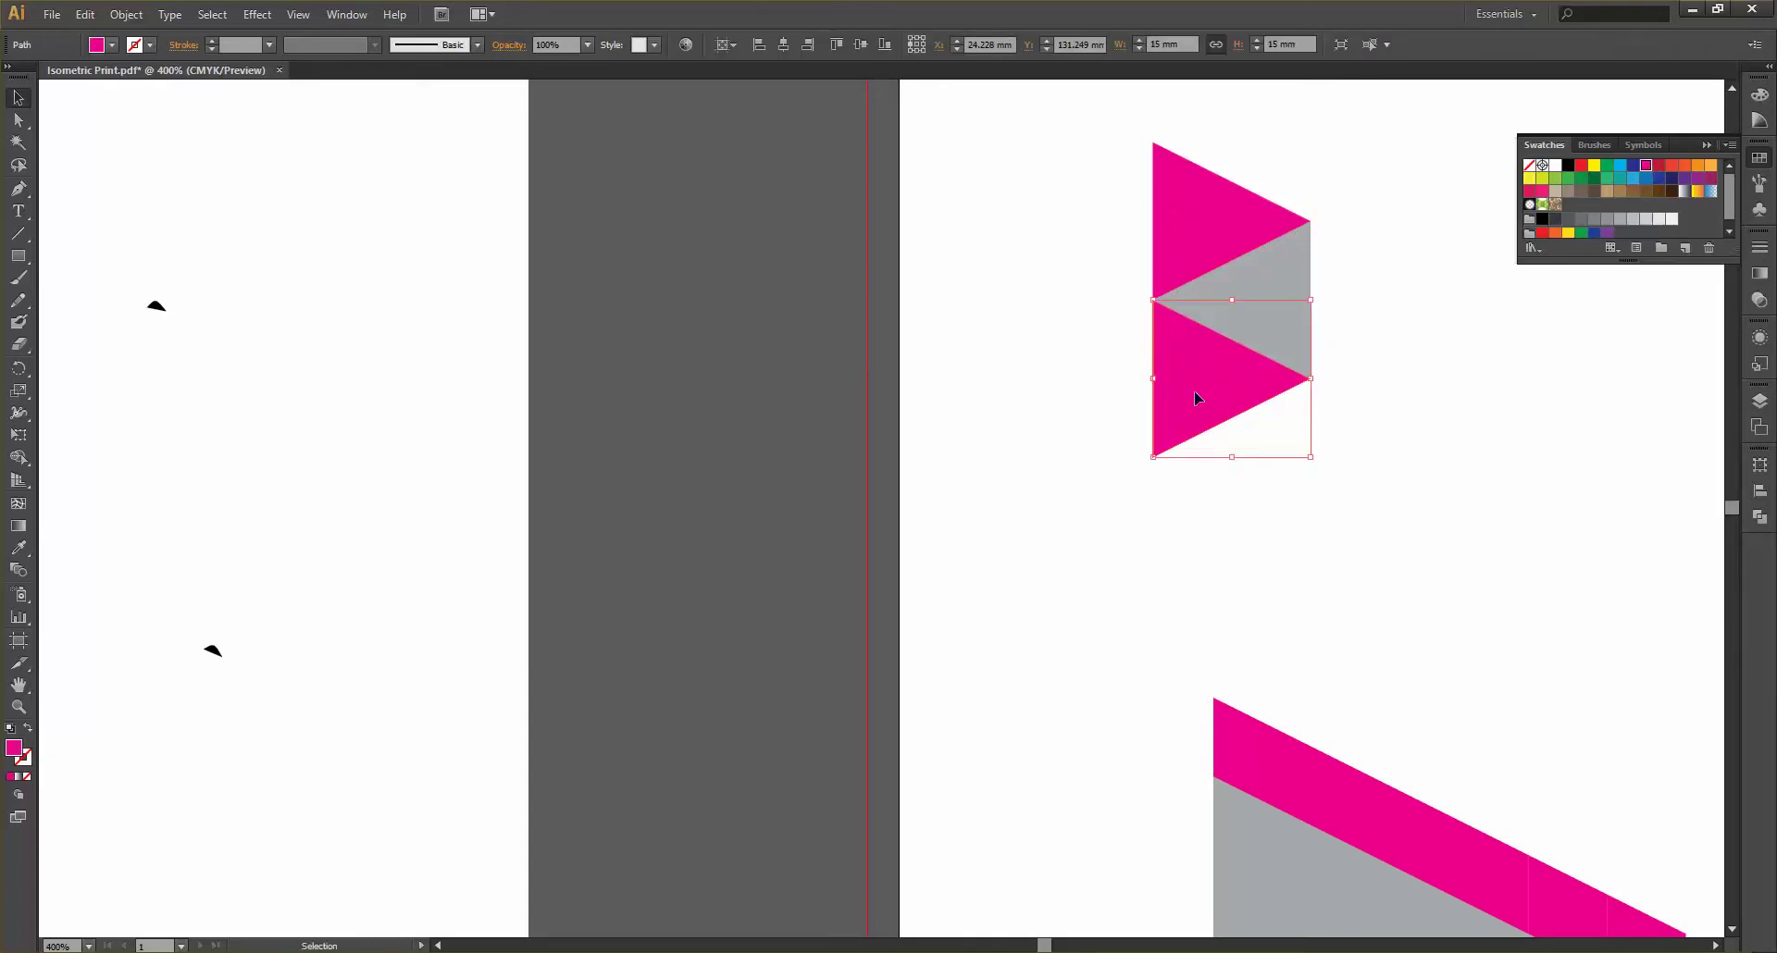
key("Delete")
scroll(1291, 435, "down", 2)
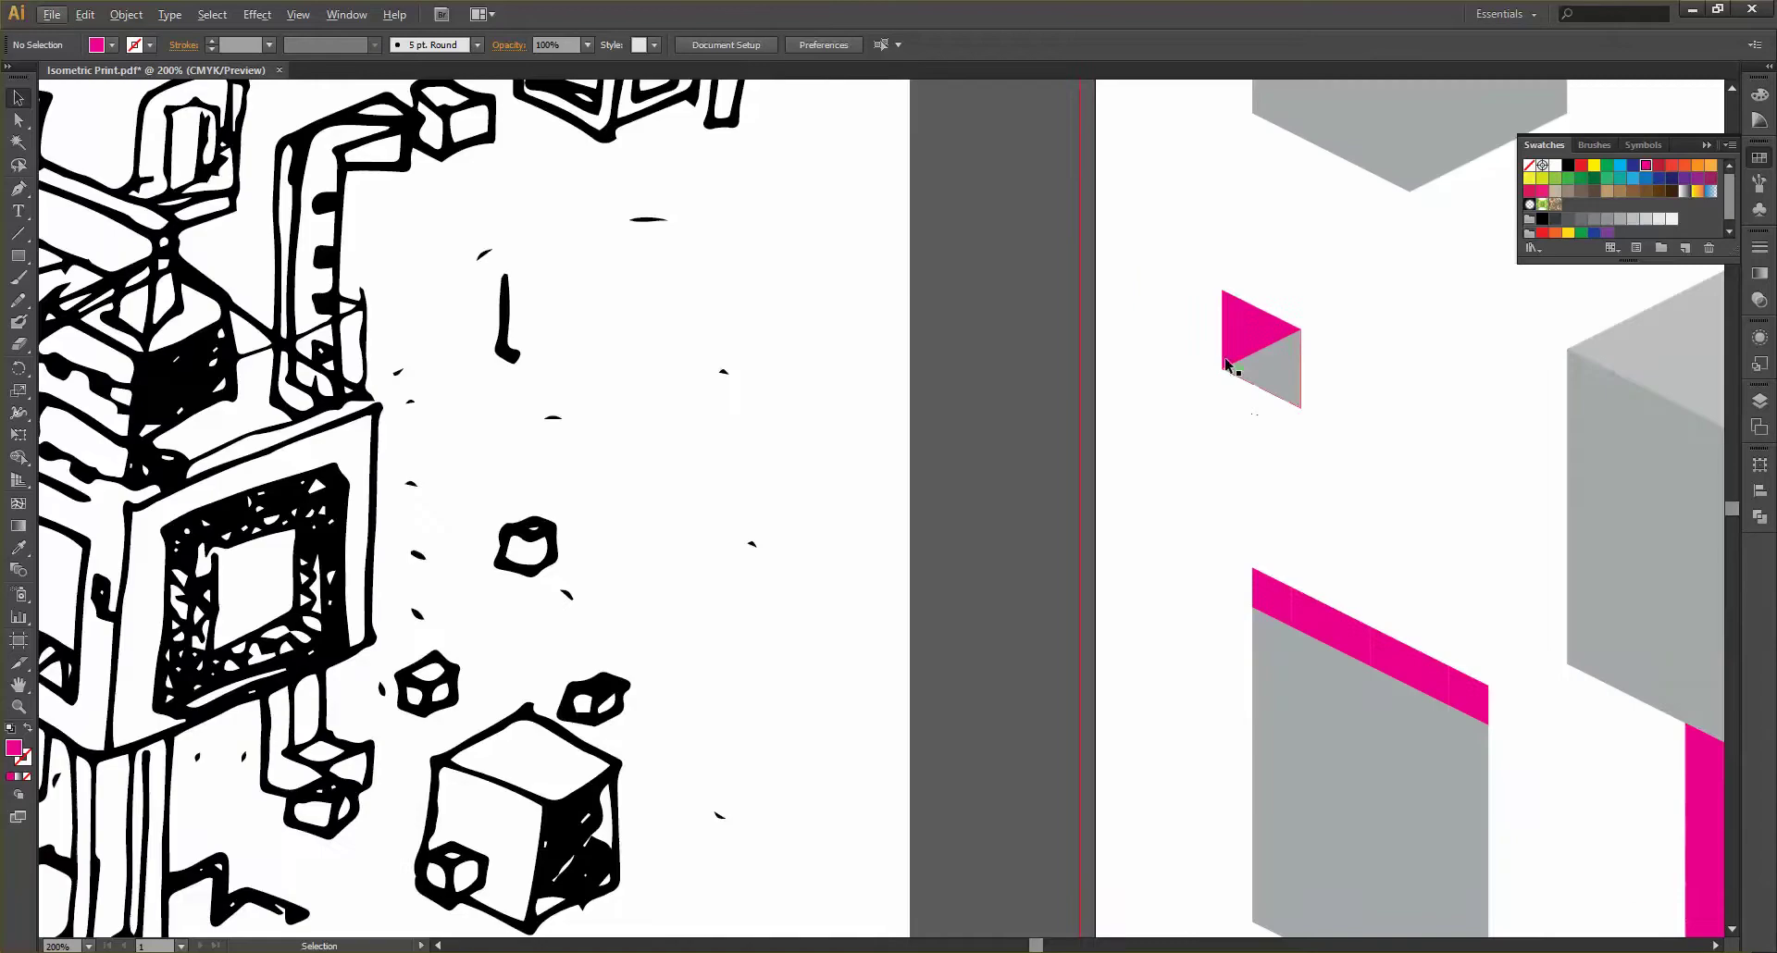
left_click_drag(1182, 272, 1381, 508)
scroll(1381, 507, "down", 3)
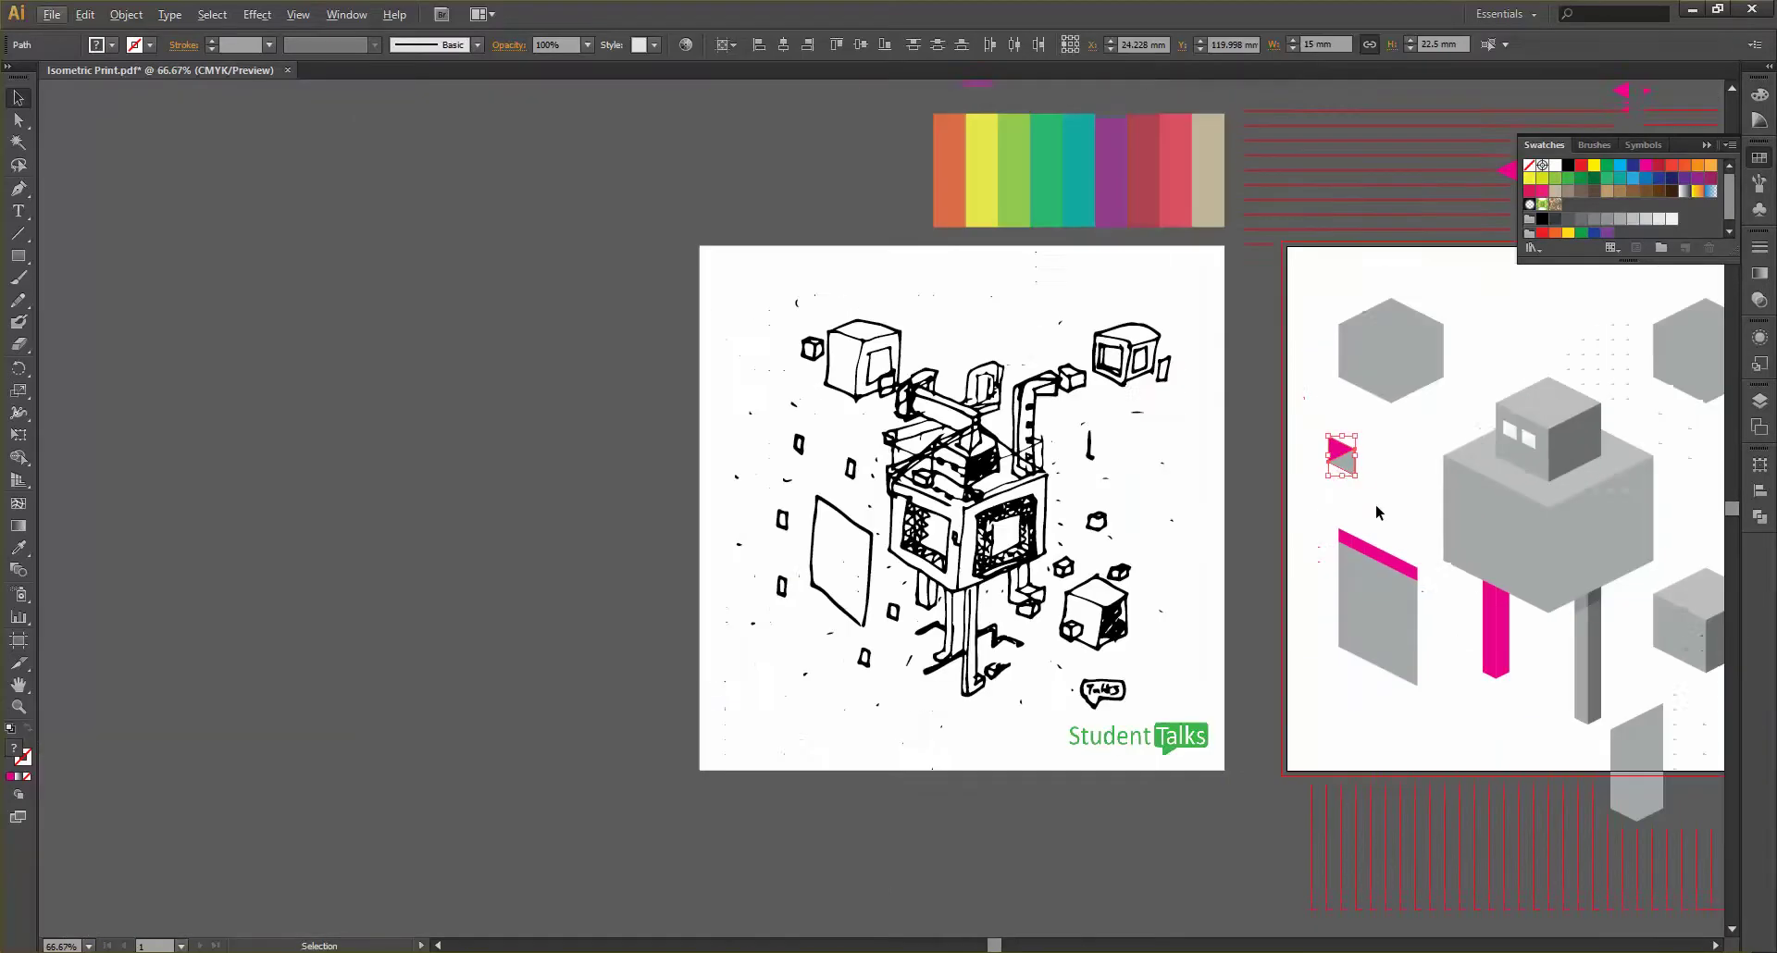
key("ctrl+g")
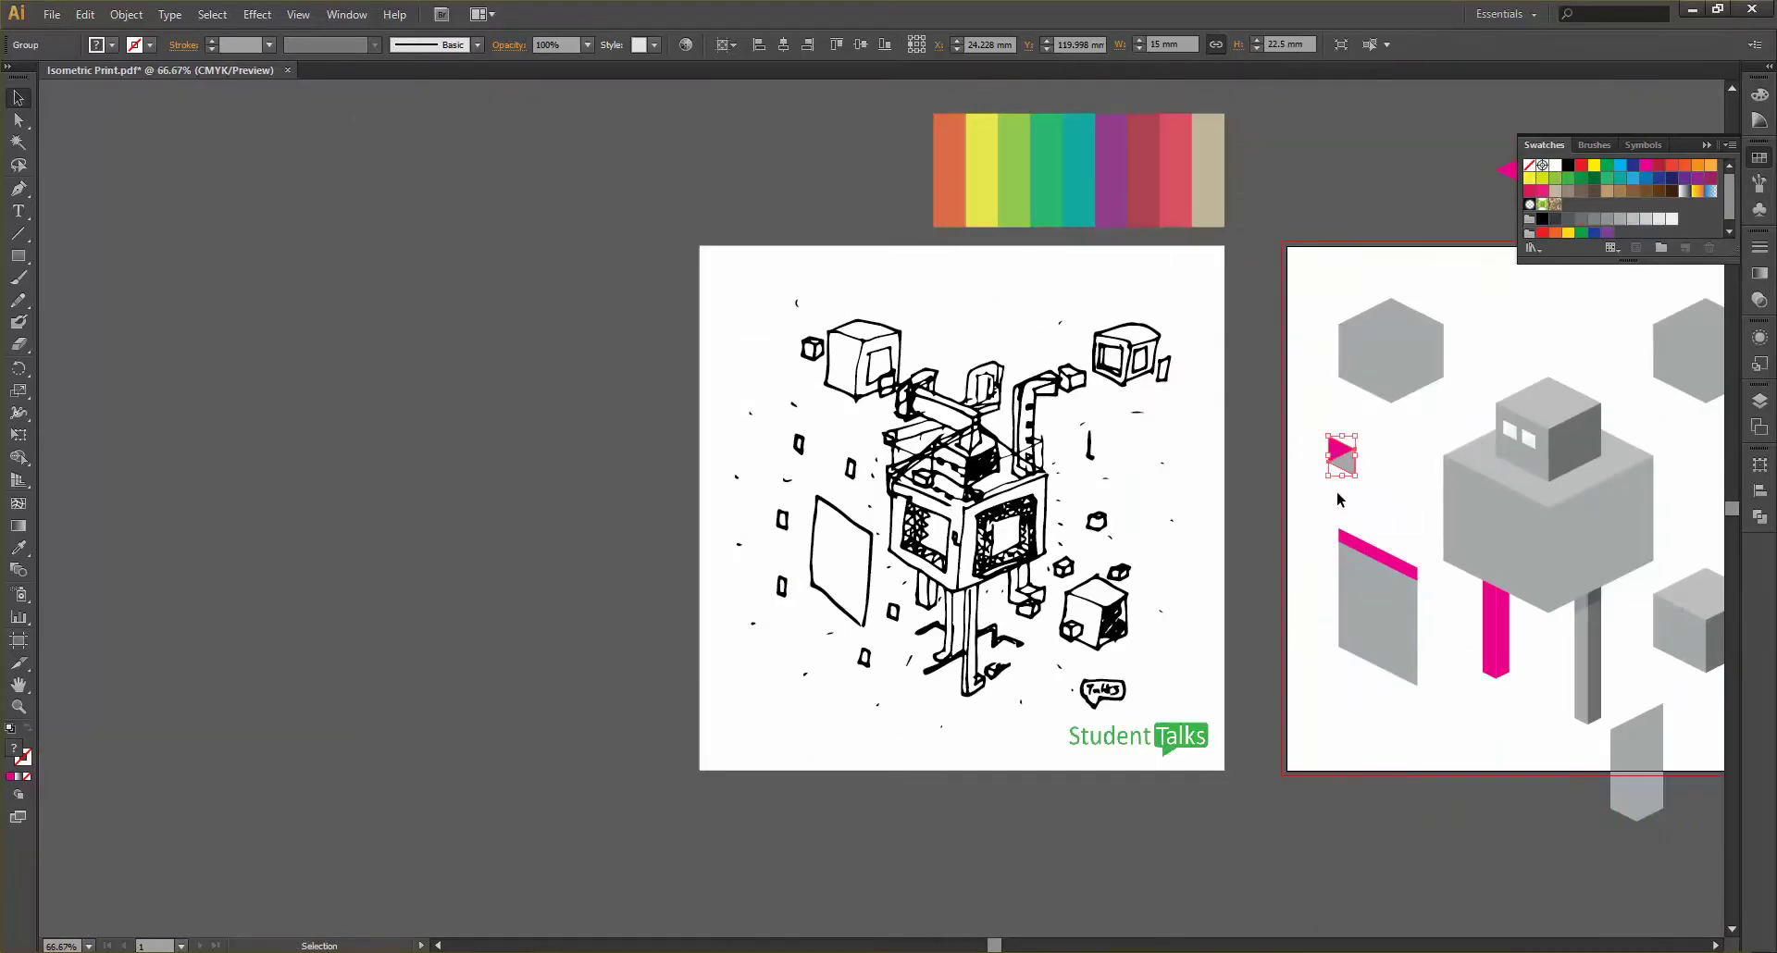
Recolour the grouped parallelogram with the pinkish red sampled from the colour palette above the sketch
key("i")
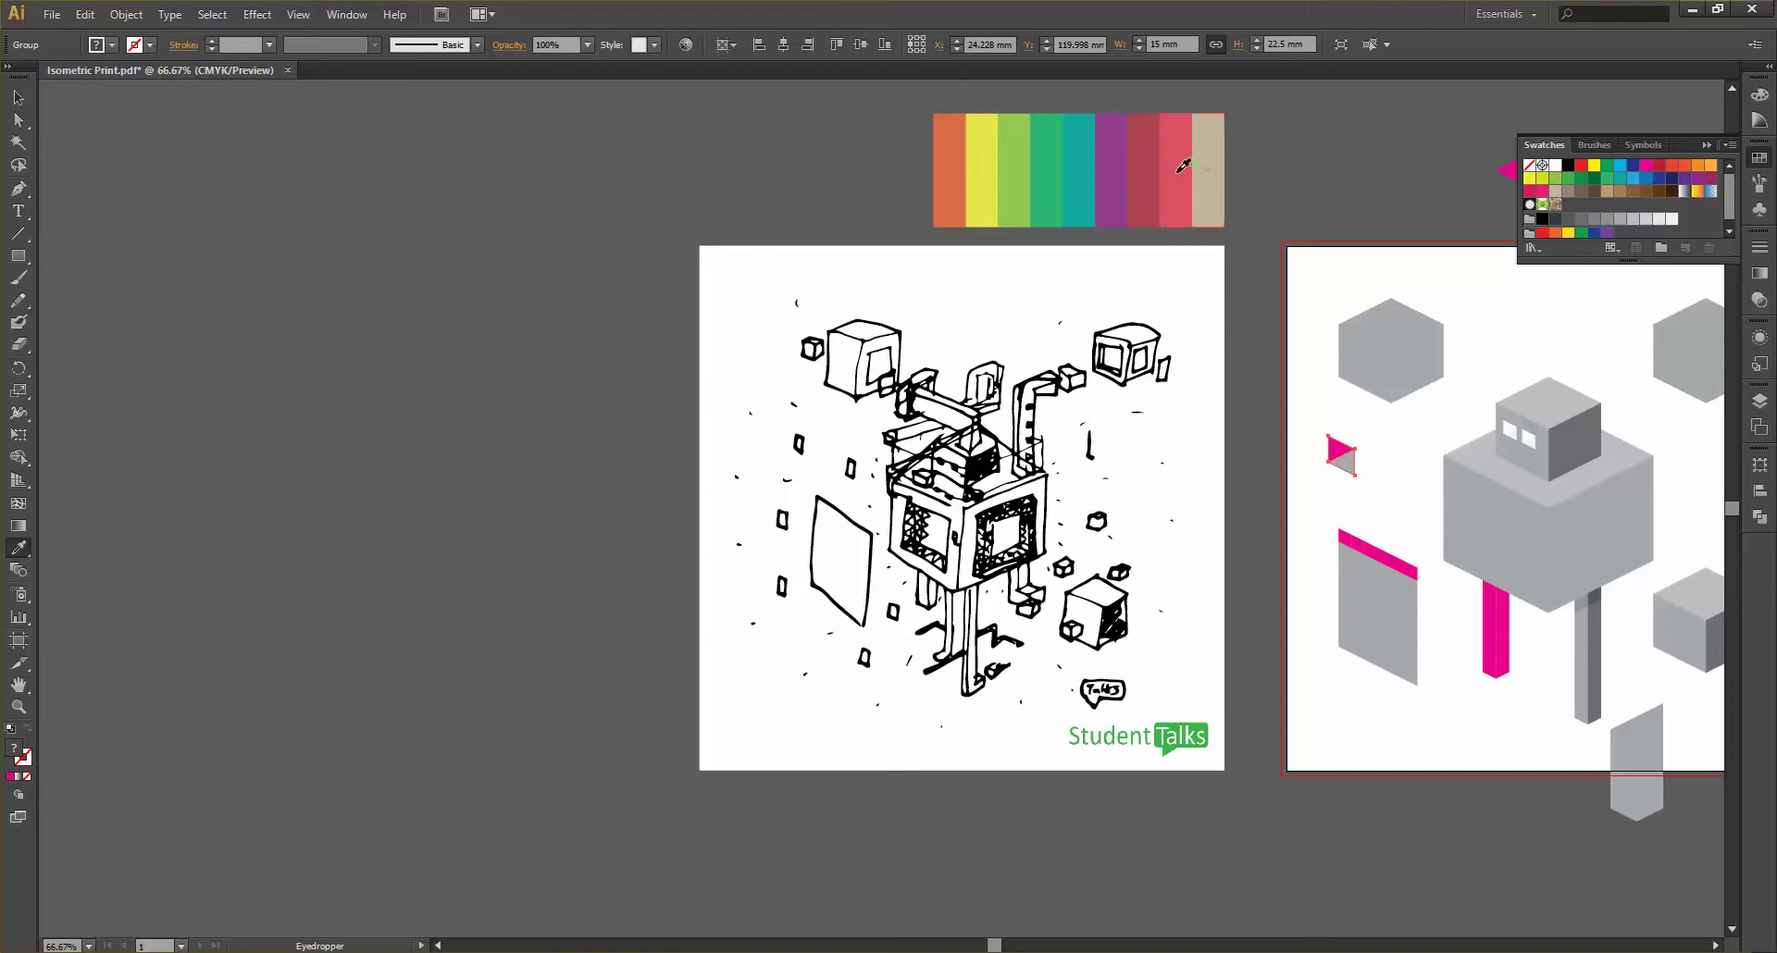
left_click(1183, 163)
key("v")
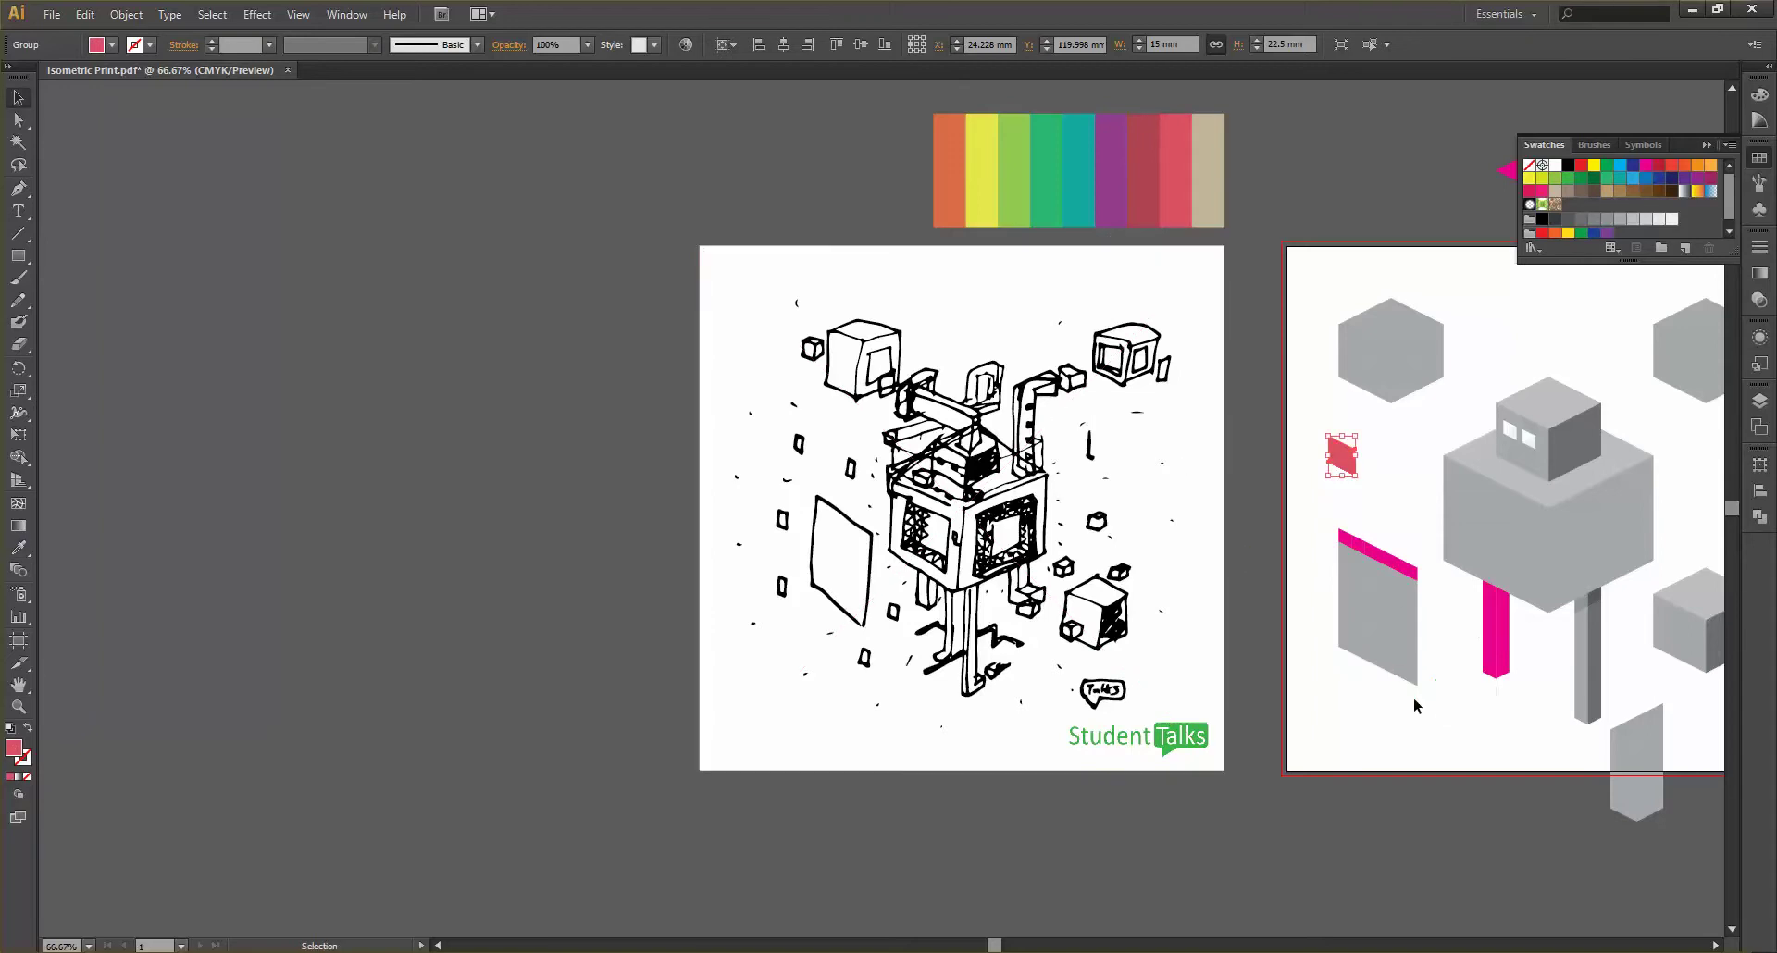
Remove the magenta strip of triangles along the upper edge of the grey panel
scroll(1359, 558, "up", 1)
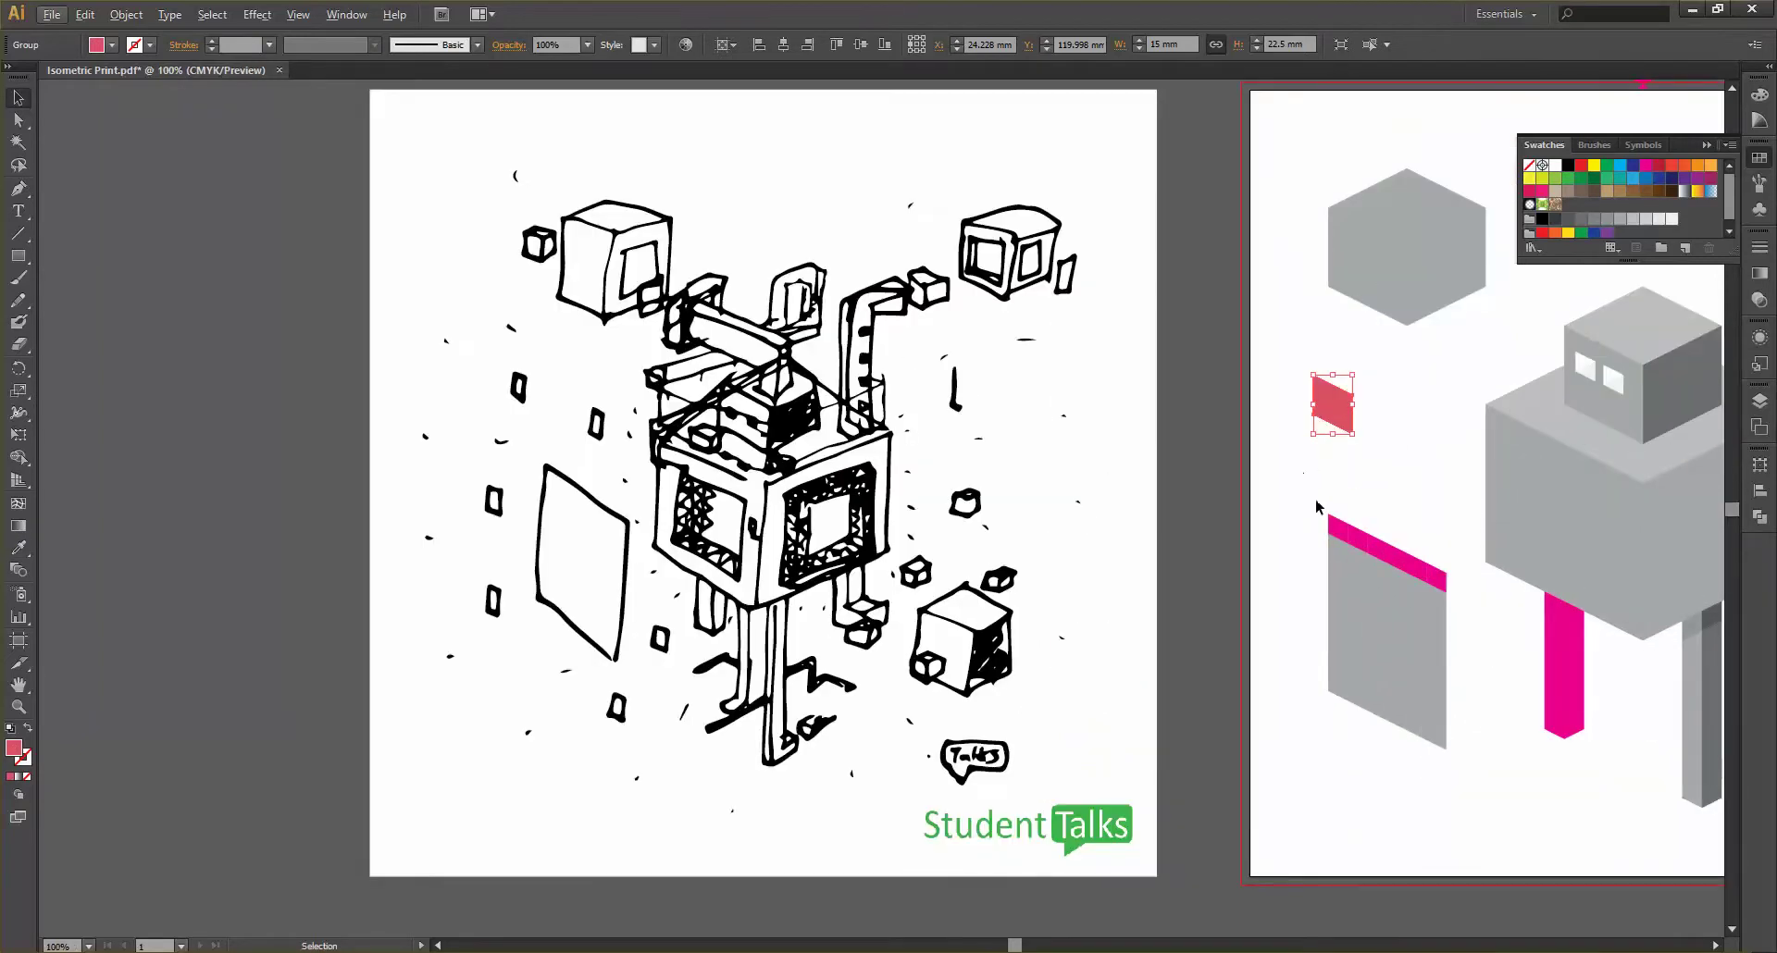
left_click_drag(1329, 491, 1431, 524)
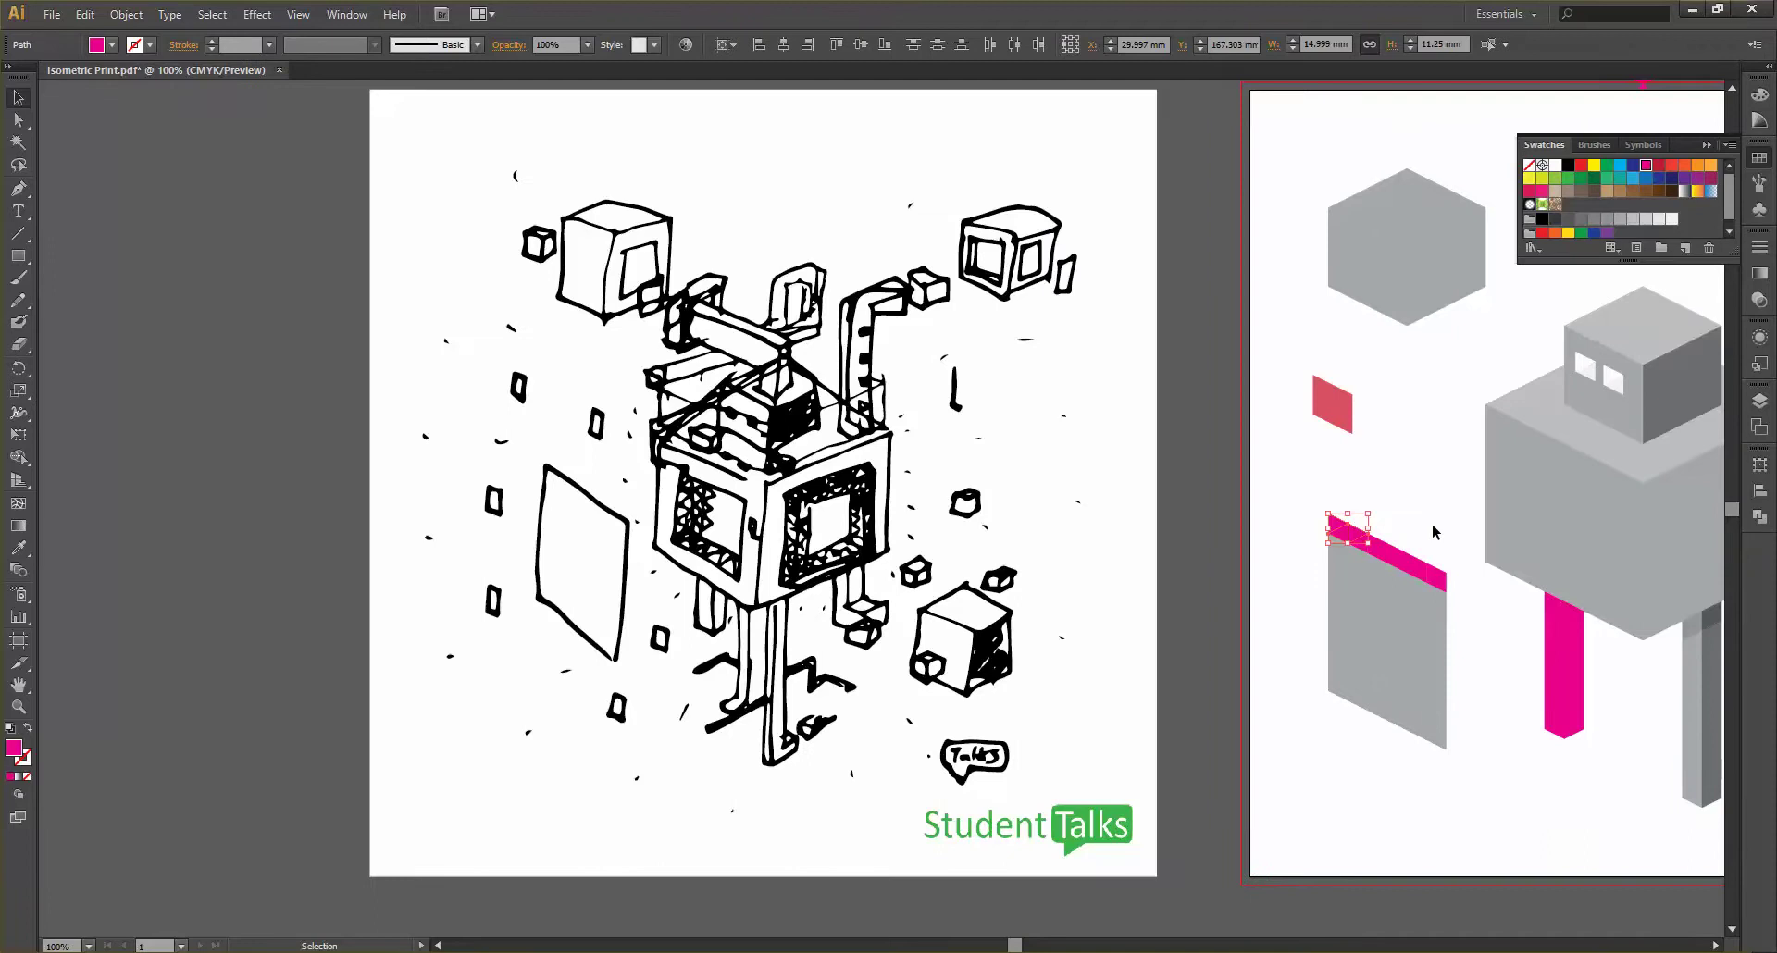
key("Delete")
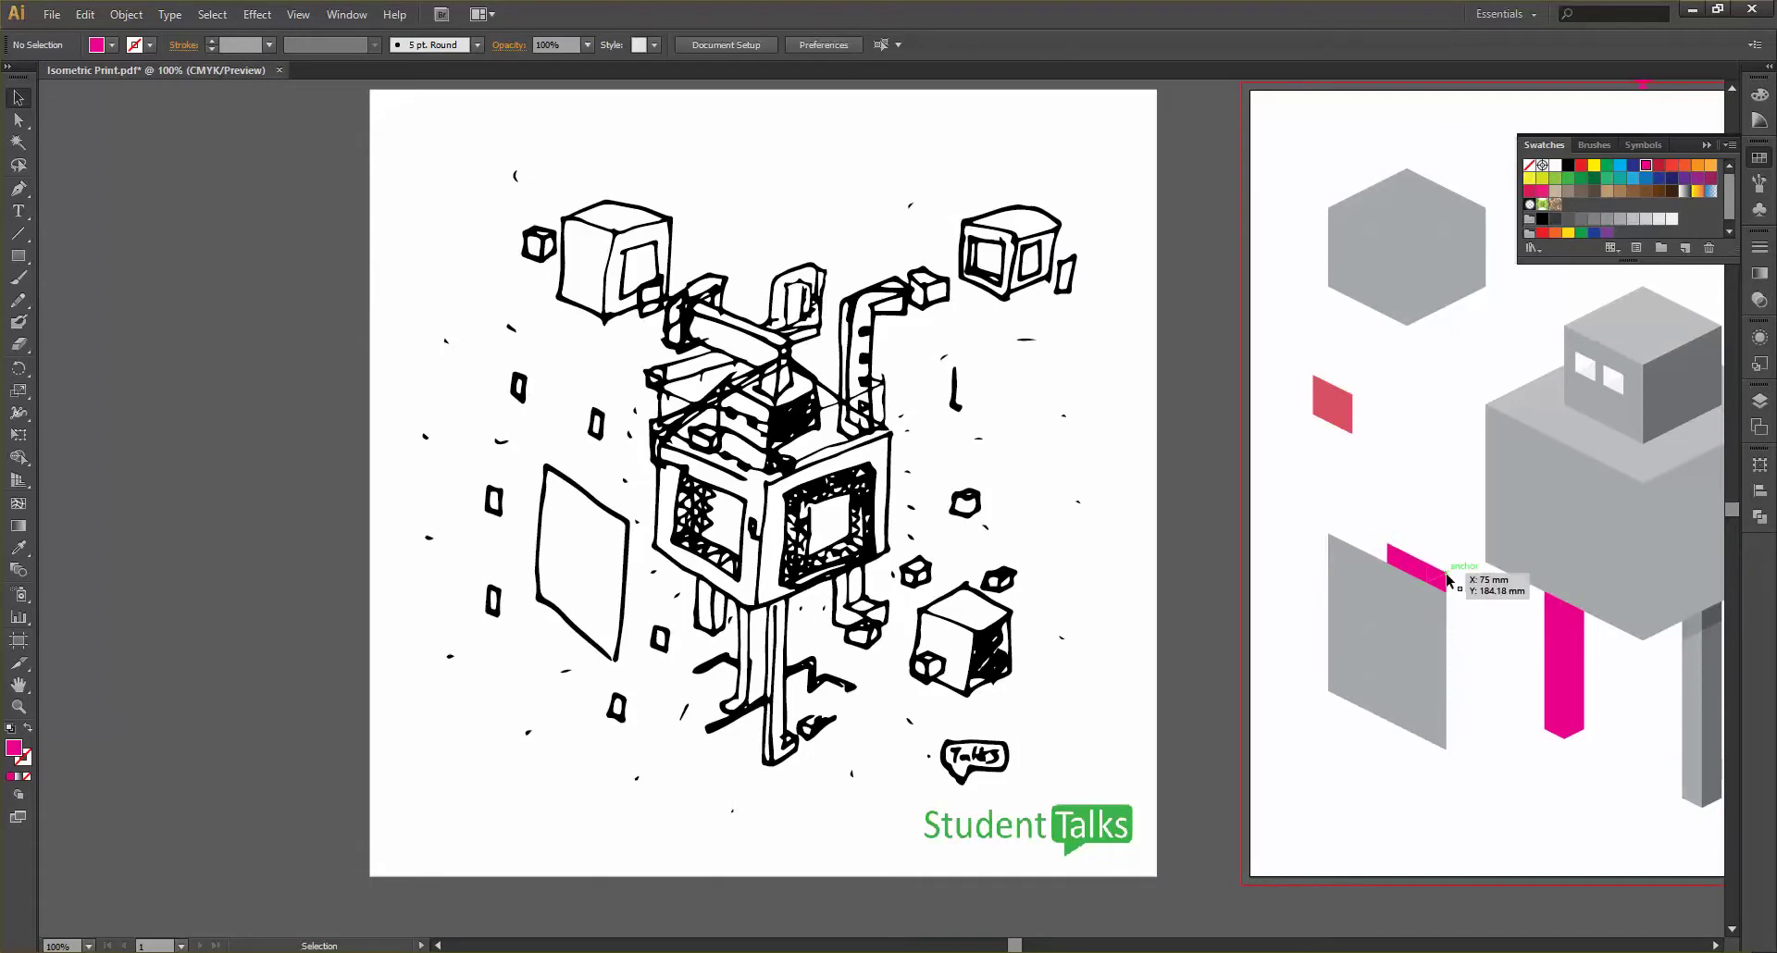
left_click_drag(1455, 589, 1397, 605)
Fill the notch in the grey panel's upper right corner with a copied grey triangle
scroll(1400, 609, "up", 3)
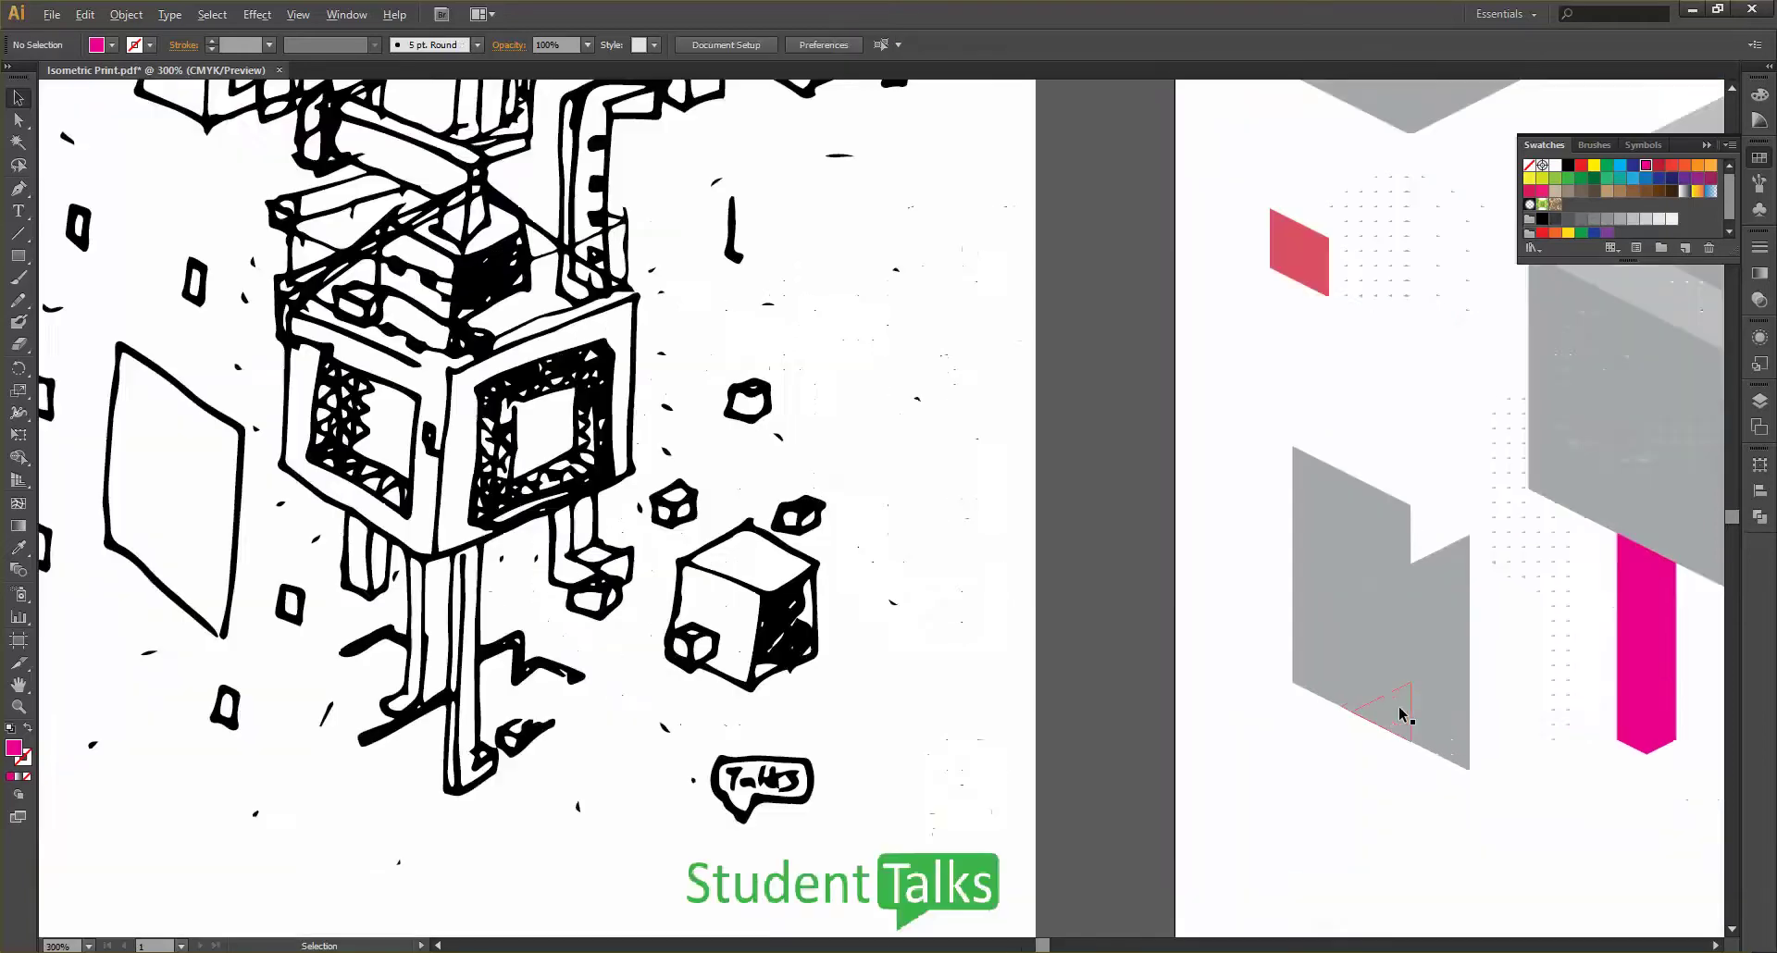
left_click_drag(1323, 350, 1440, 408)
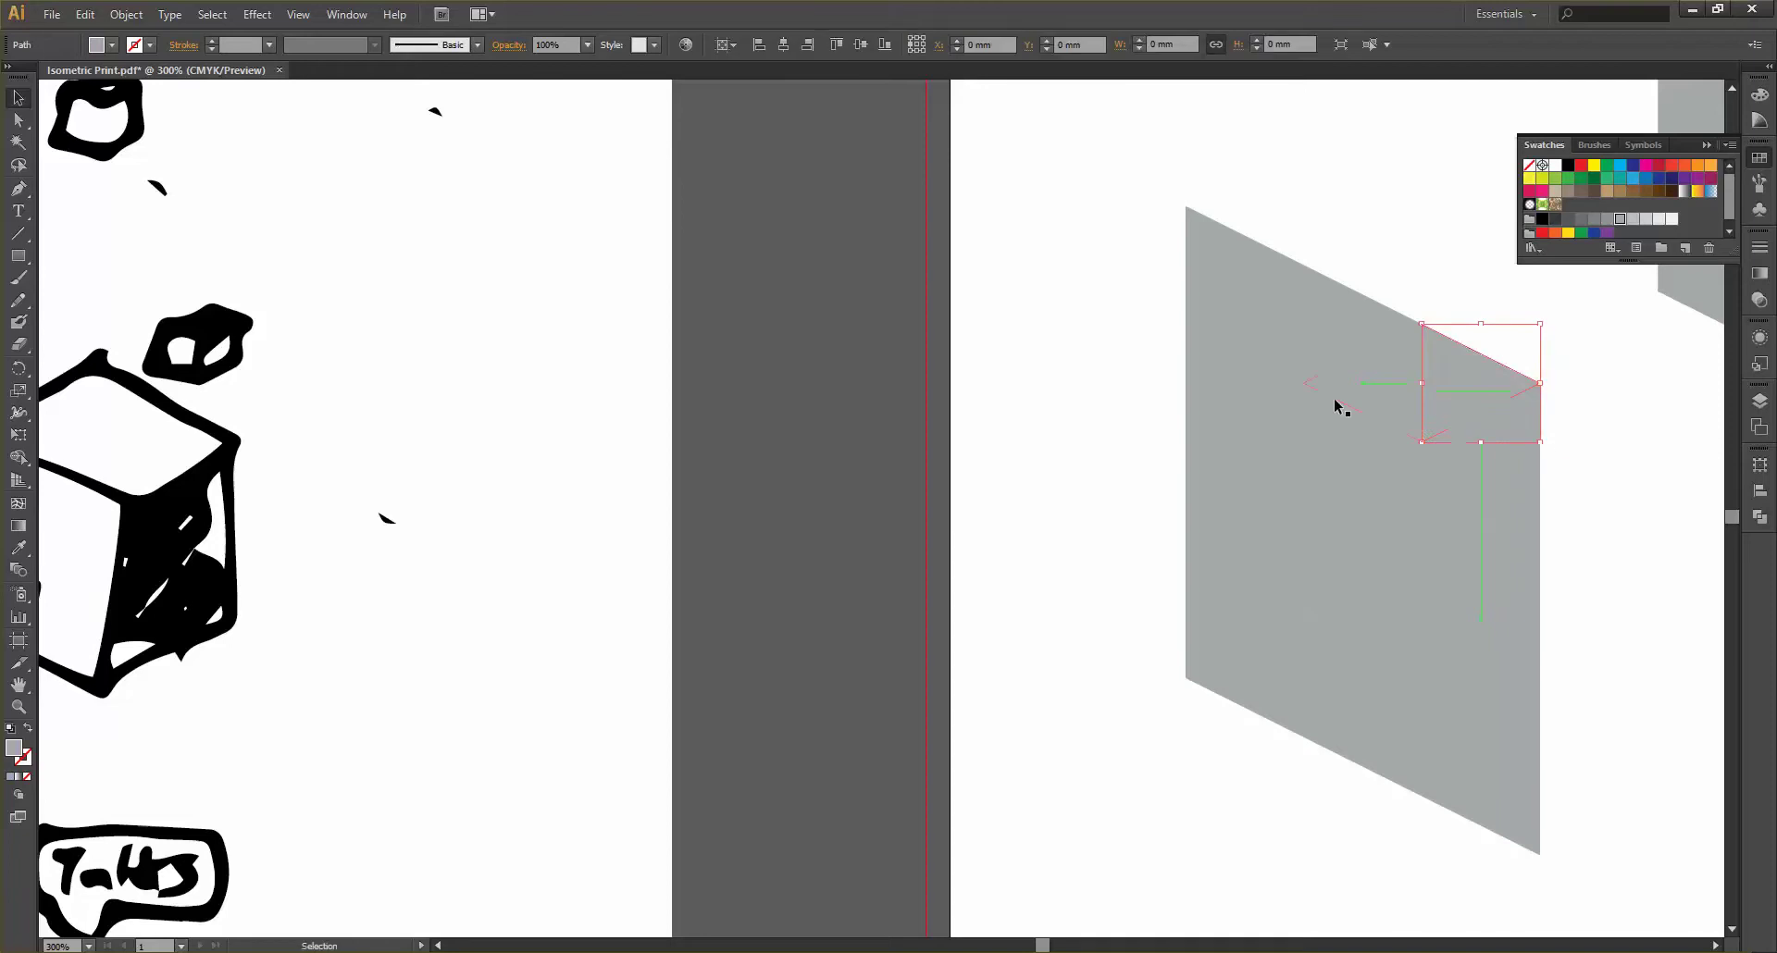
left_click(1085, 341)
scroll(1085, 341, "down", 2)
scroll(1085, 341, "up", 2)
scroll(1084, 341, "down", 1)
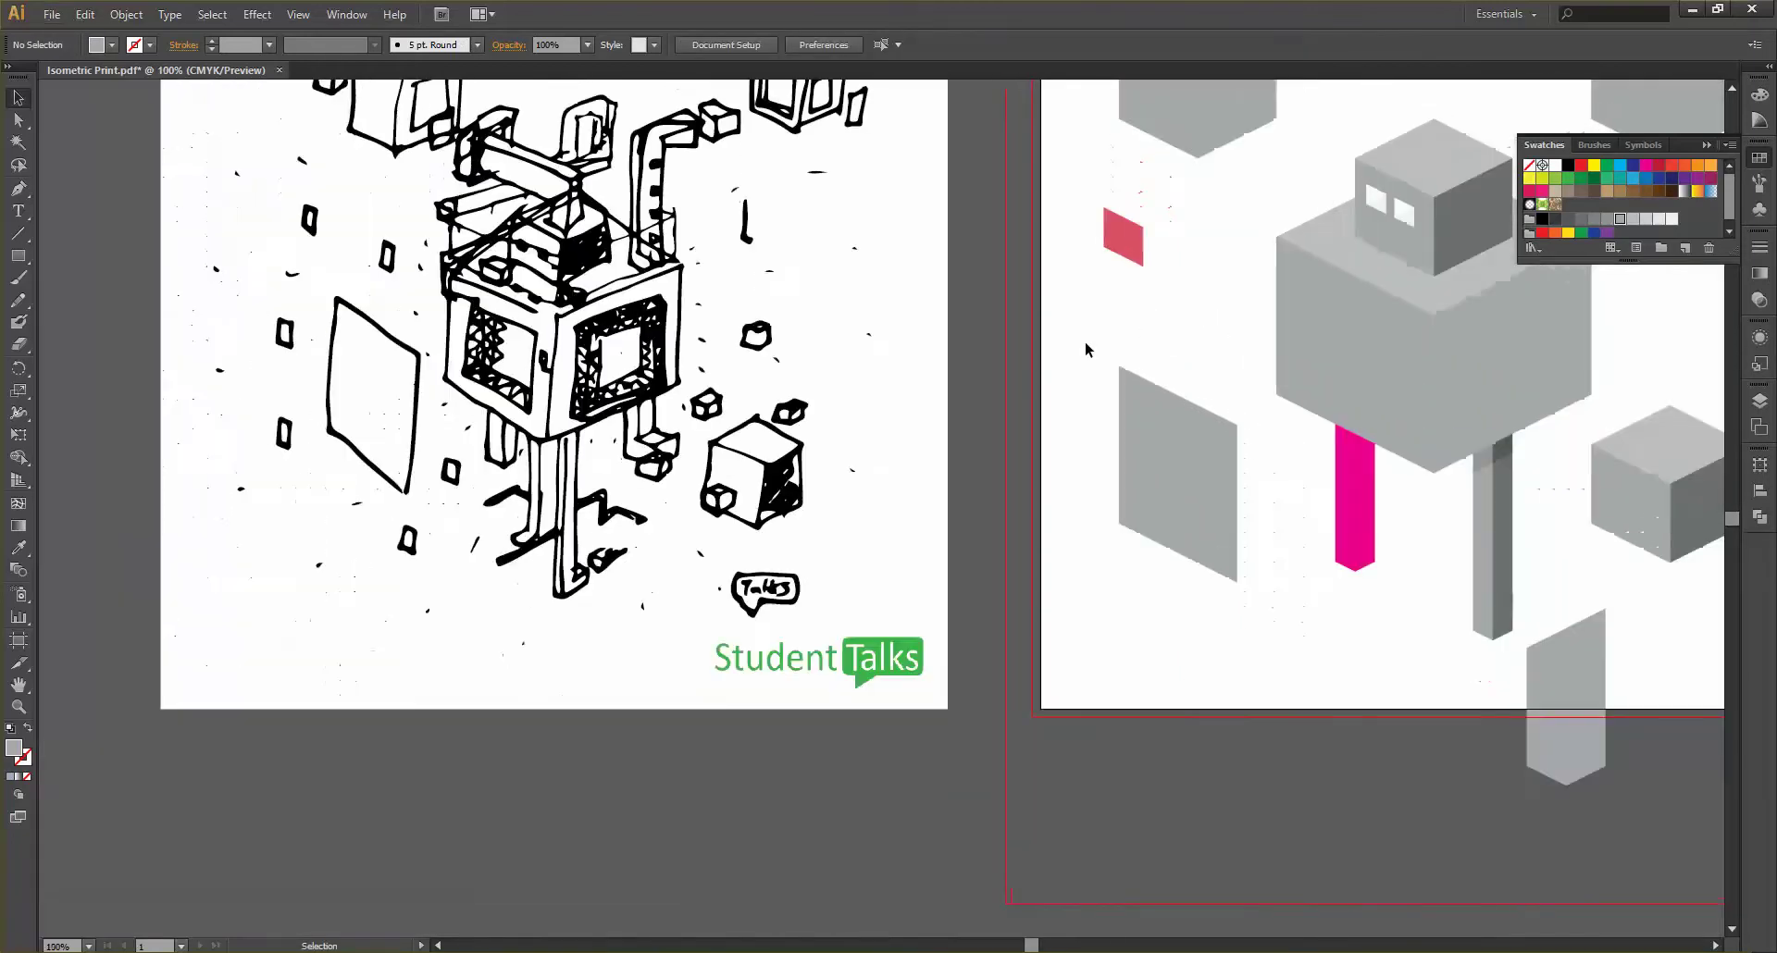
Fill all triangles of the grey panel with the lightest grey swatch
left_click_drag(1086, 341, 1249, 583)
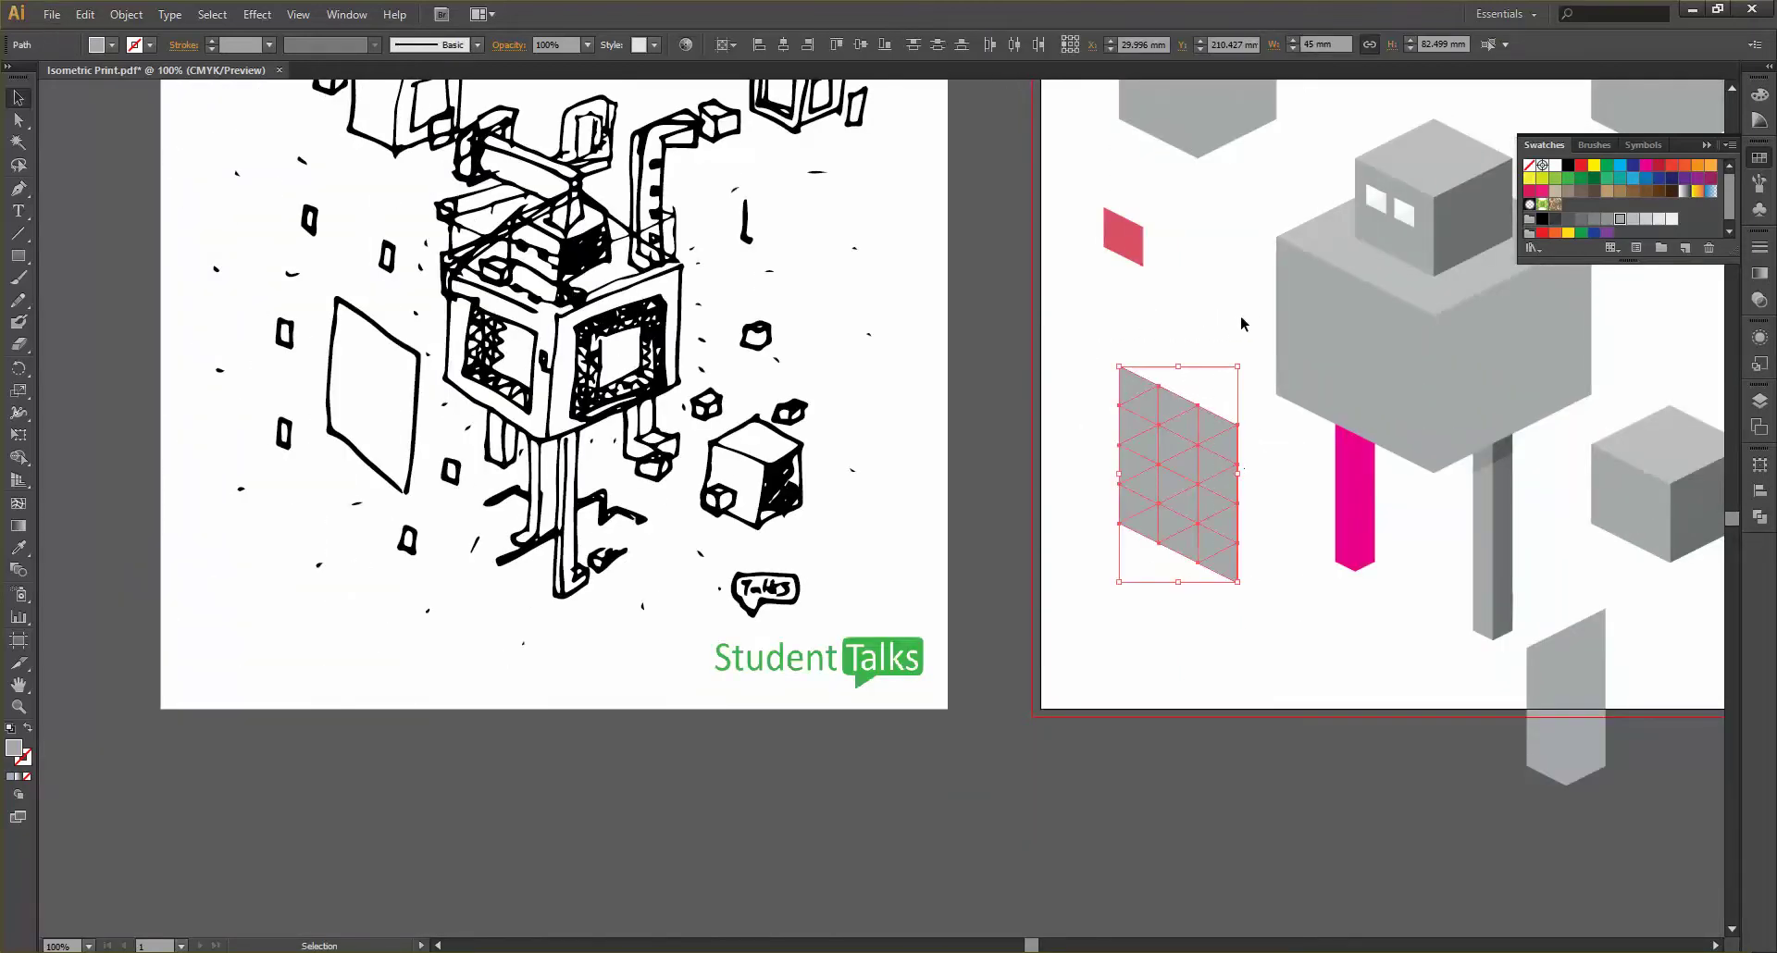
left_click(1671, 222)
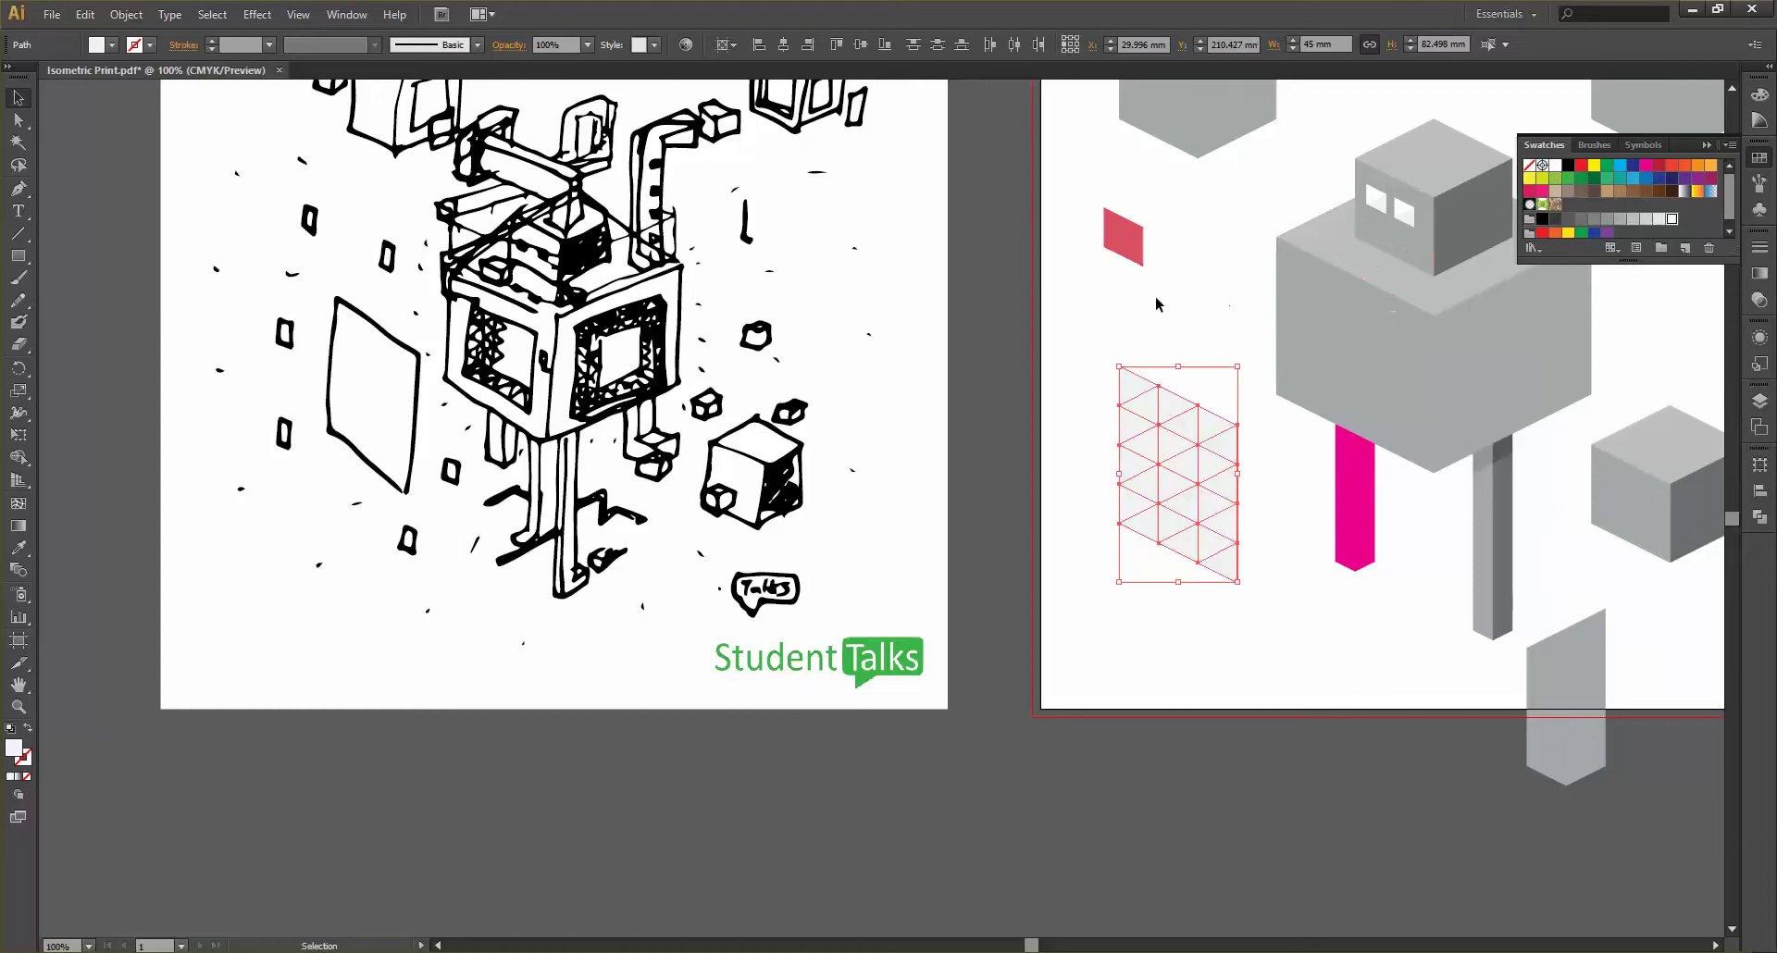
left_click(1208, 375)
Place four copies of the small red parallelogram around the pale panel, two above and two below it
scroll(1215, 367, "down", 2)
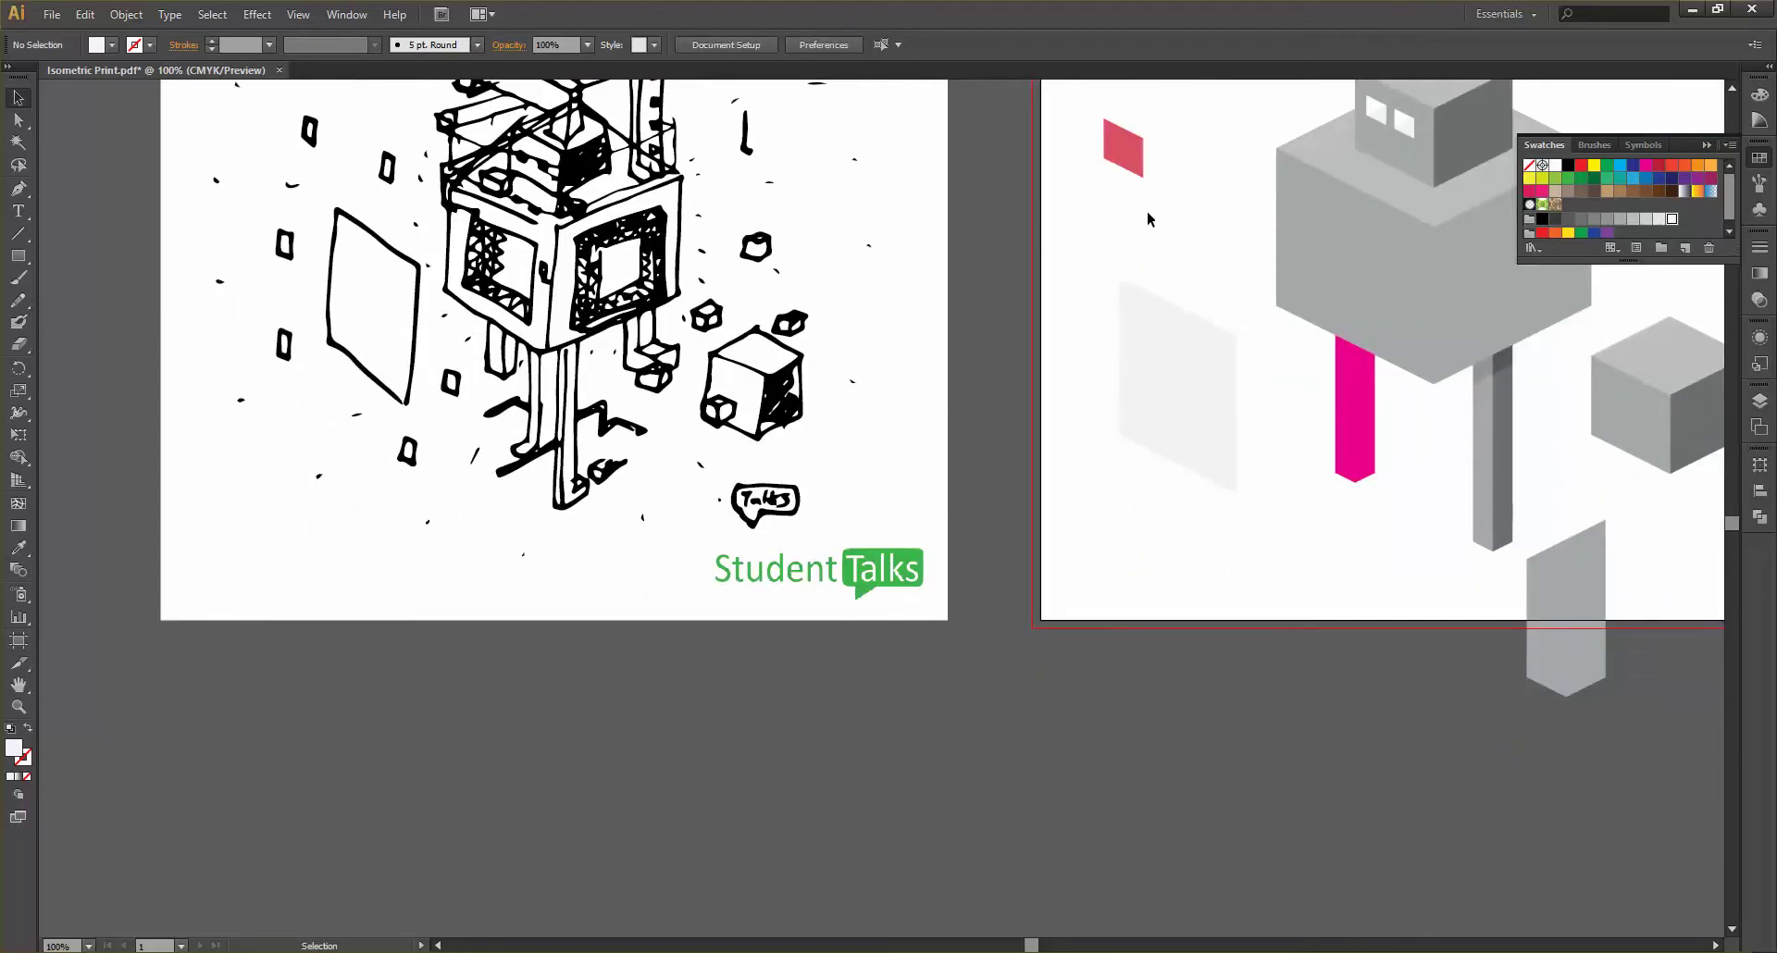
scroll(1150, 220, "up", 2)
left_click(1130, 242)
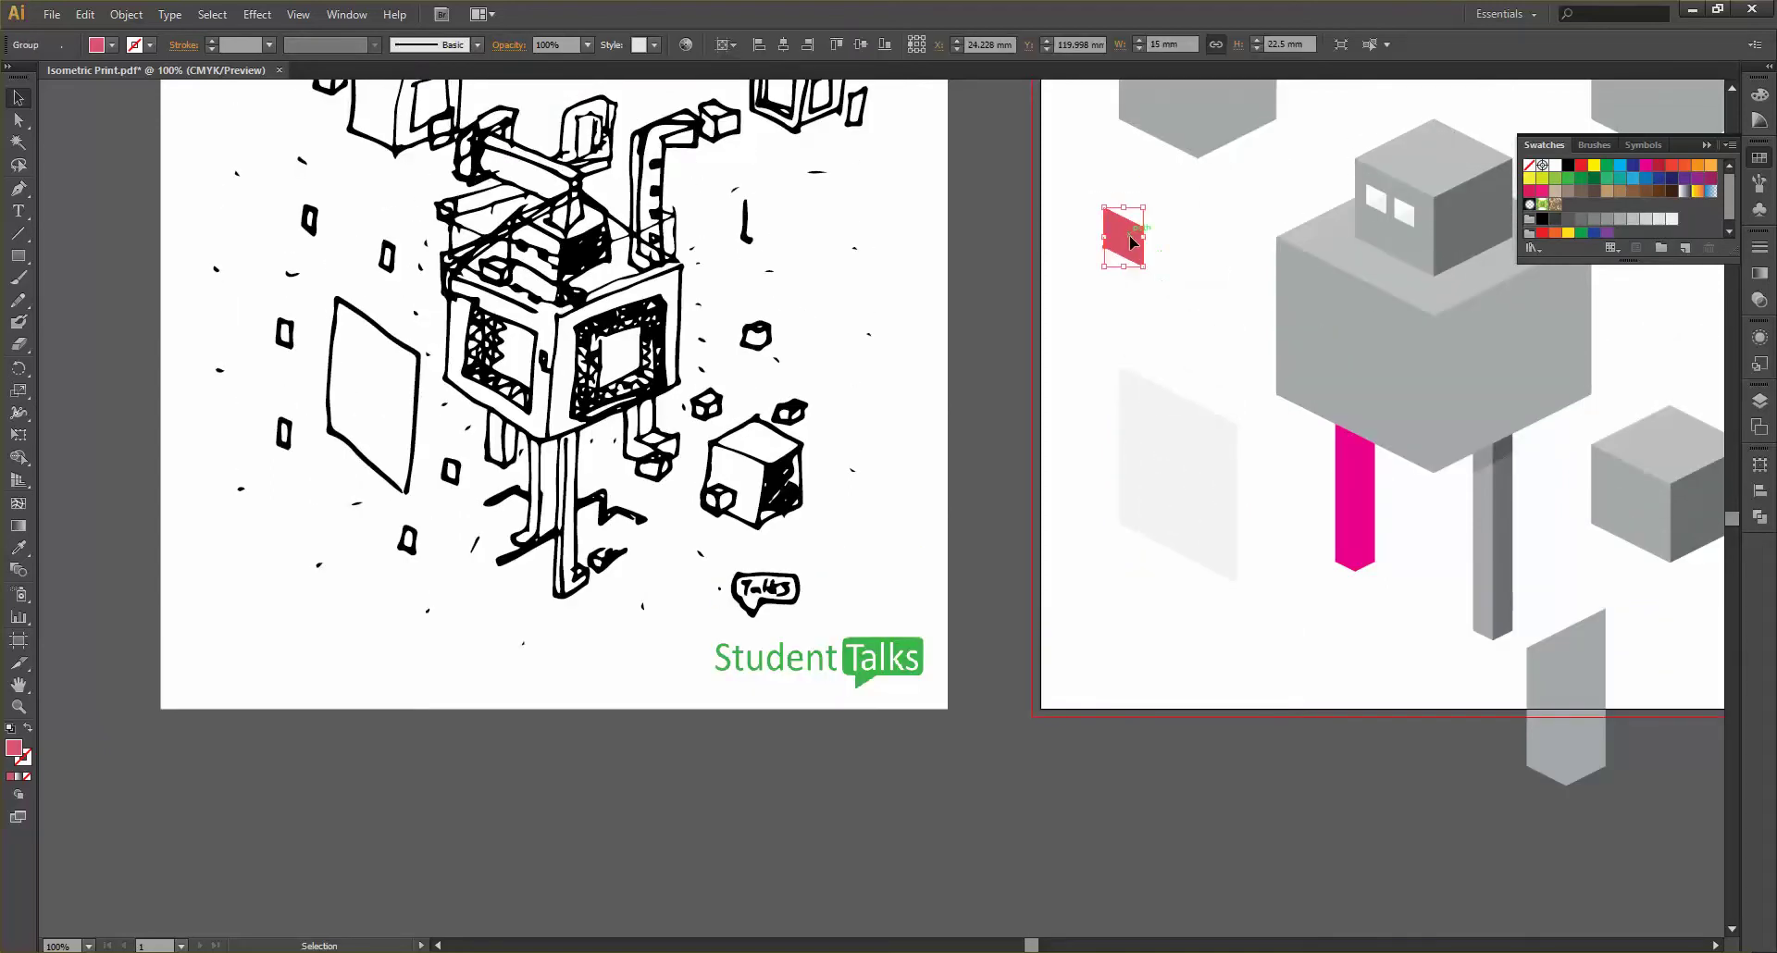
left_click_drag(1133, 243, 1081, 337)
left_click(1089, 425)
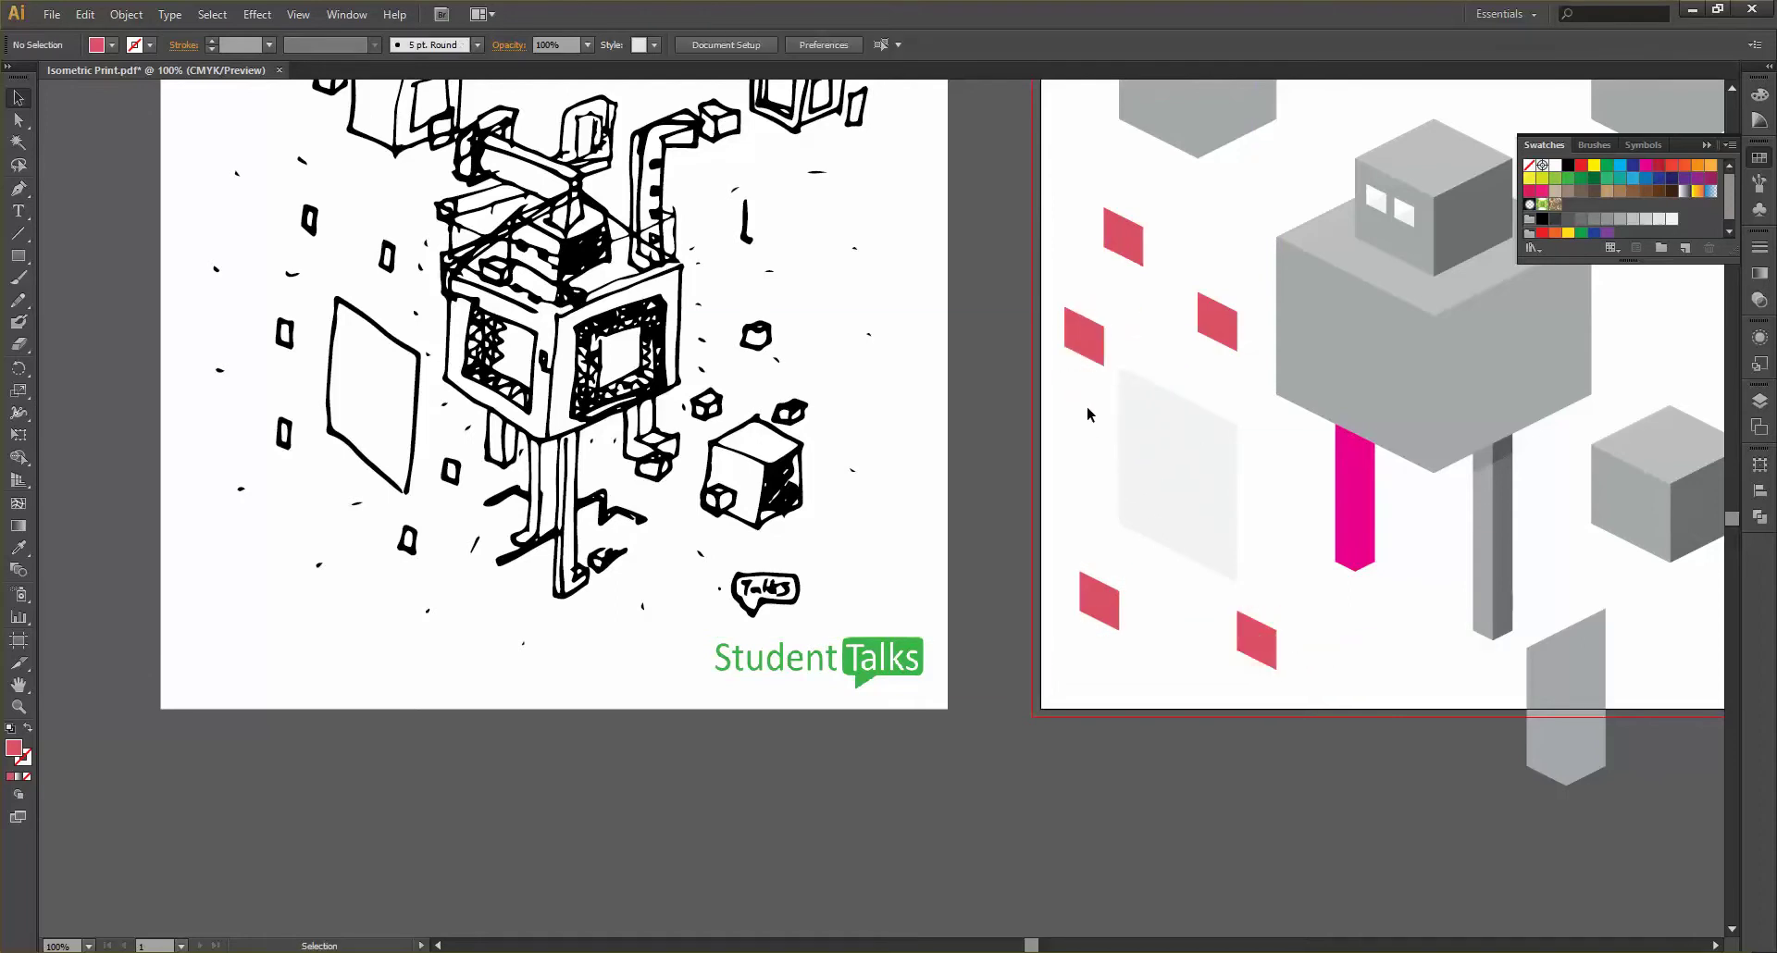
Lengthen the red parallelogram just above the pale panel's left side with an overlapping copy shifted upward
left_click(1087, 319)
scroll(1087, 334, "up", 2)
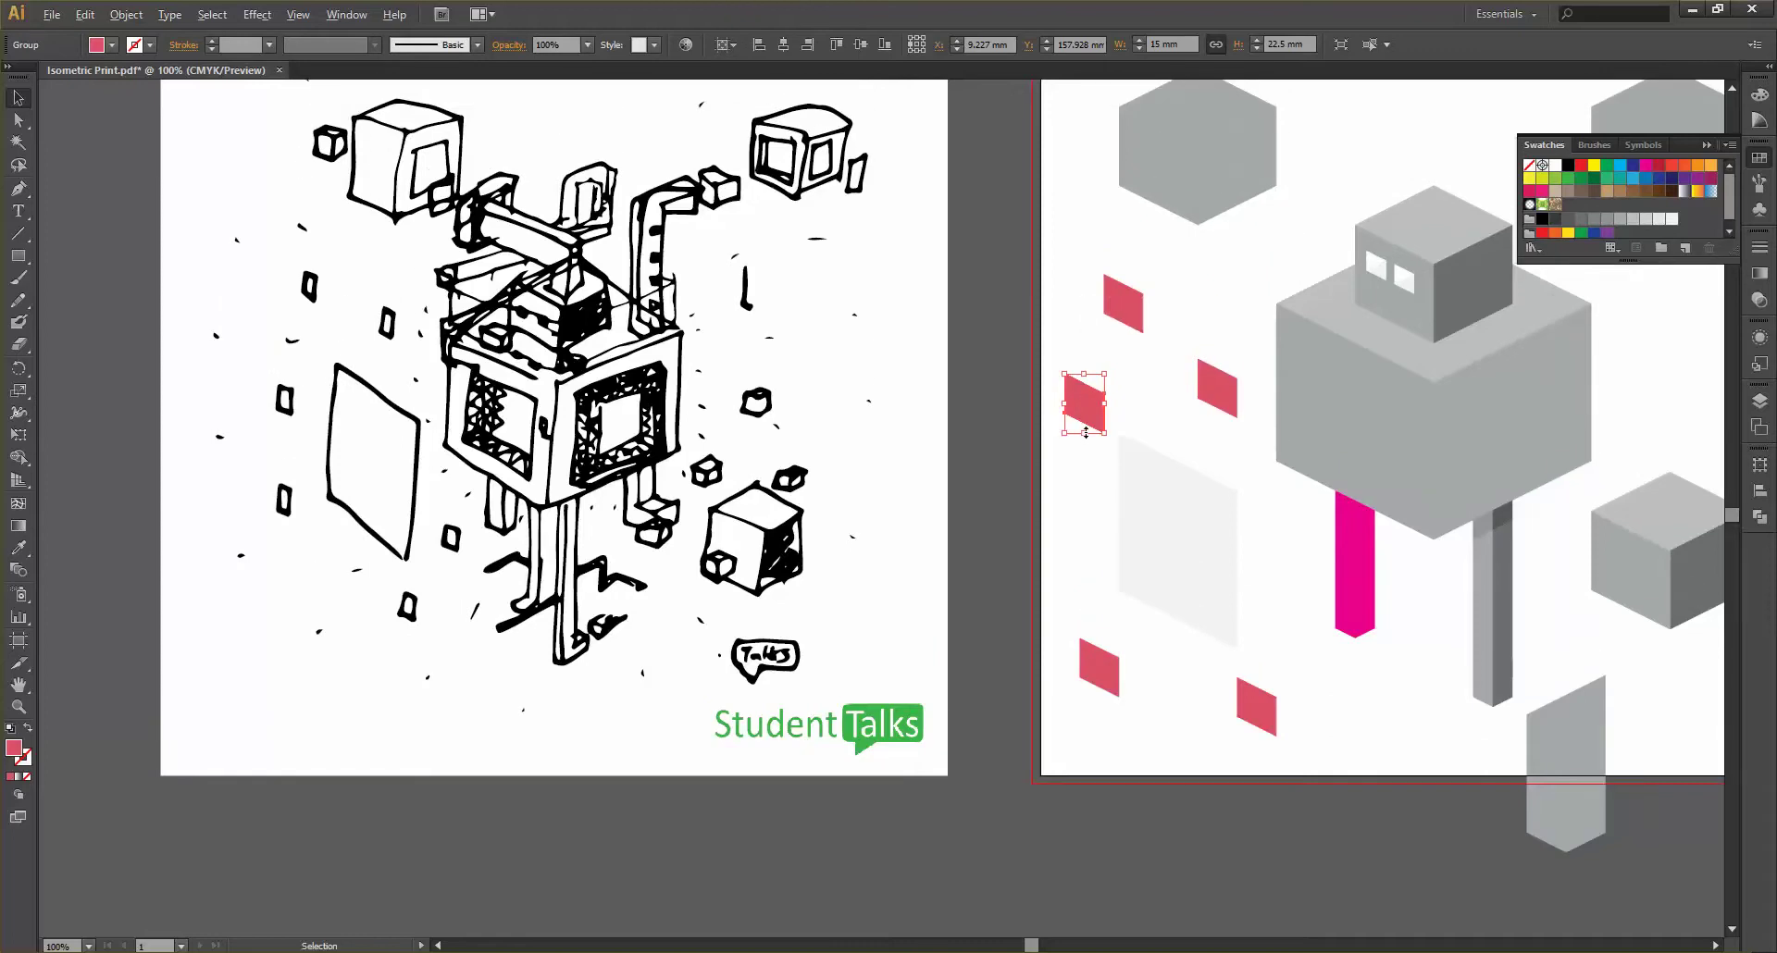
scroll(1086, 432, "up", 1, "alt")
left_click_drag(1088, 421, 1090, 360, "alt")
Duplicate a pale triangle at the panel's left edge directly below itself
left_click_drag(1159, 517, 1165, 602)
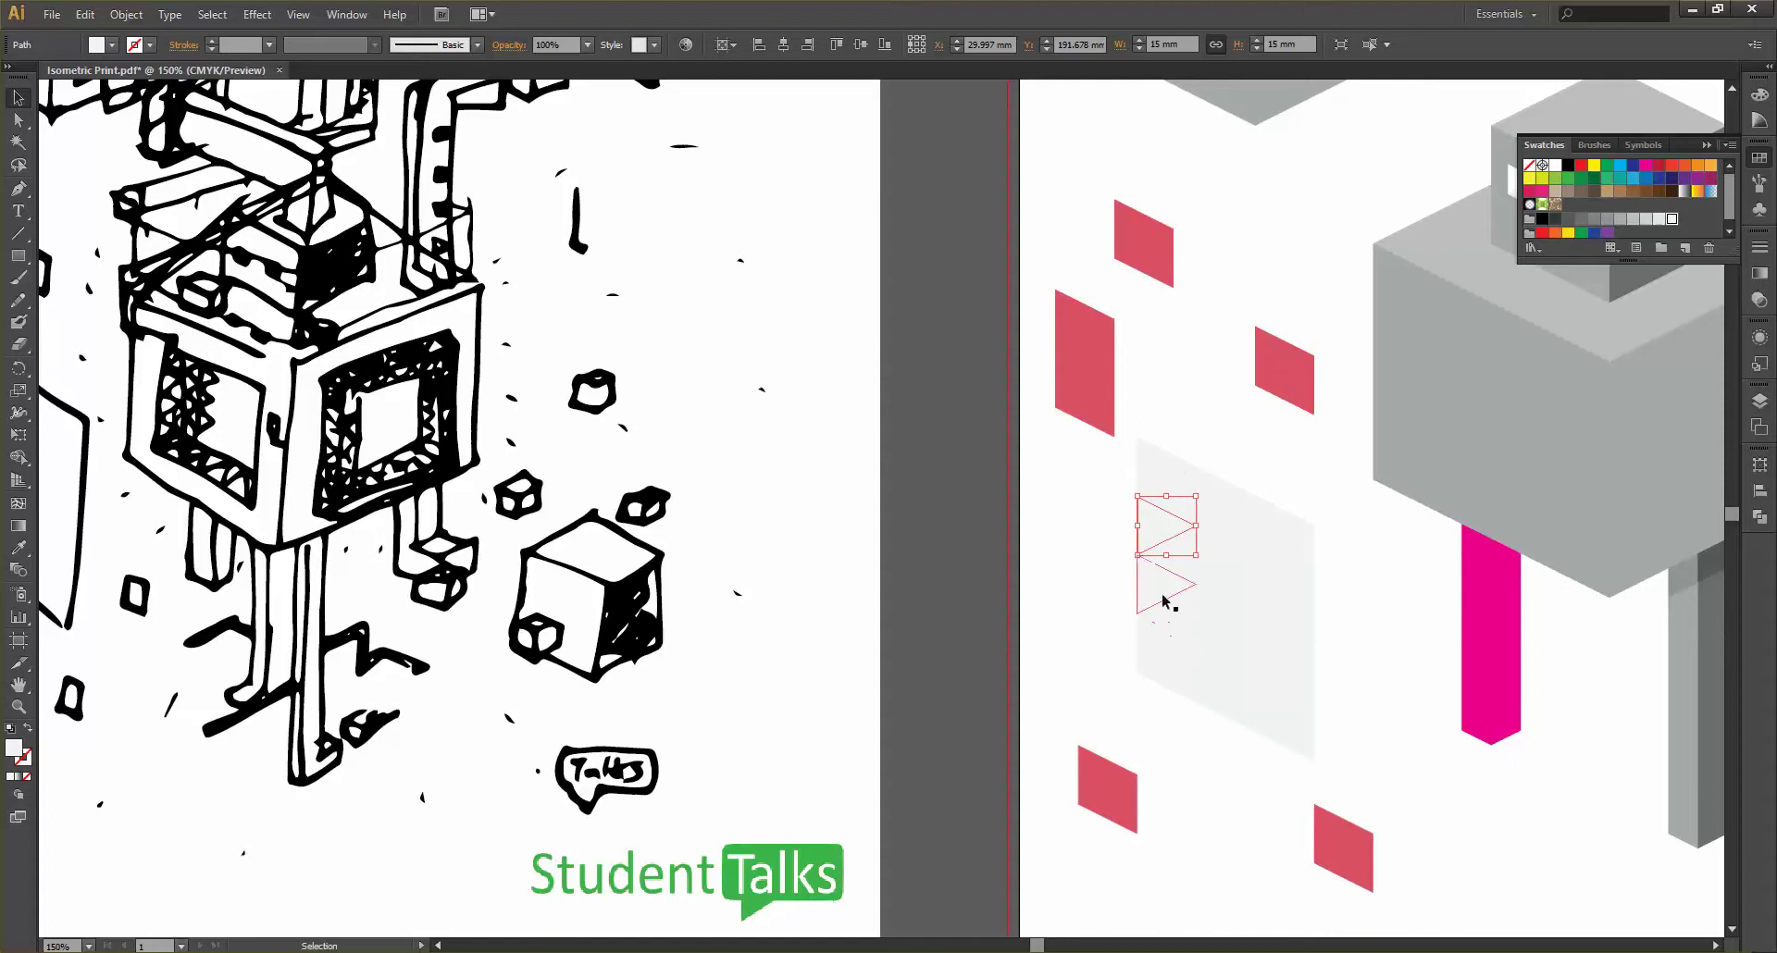
left_click(1163, 389)
scroll(1163, 390, "down", 2)
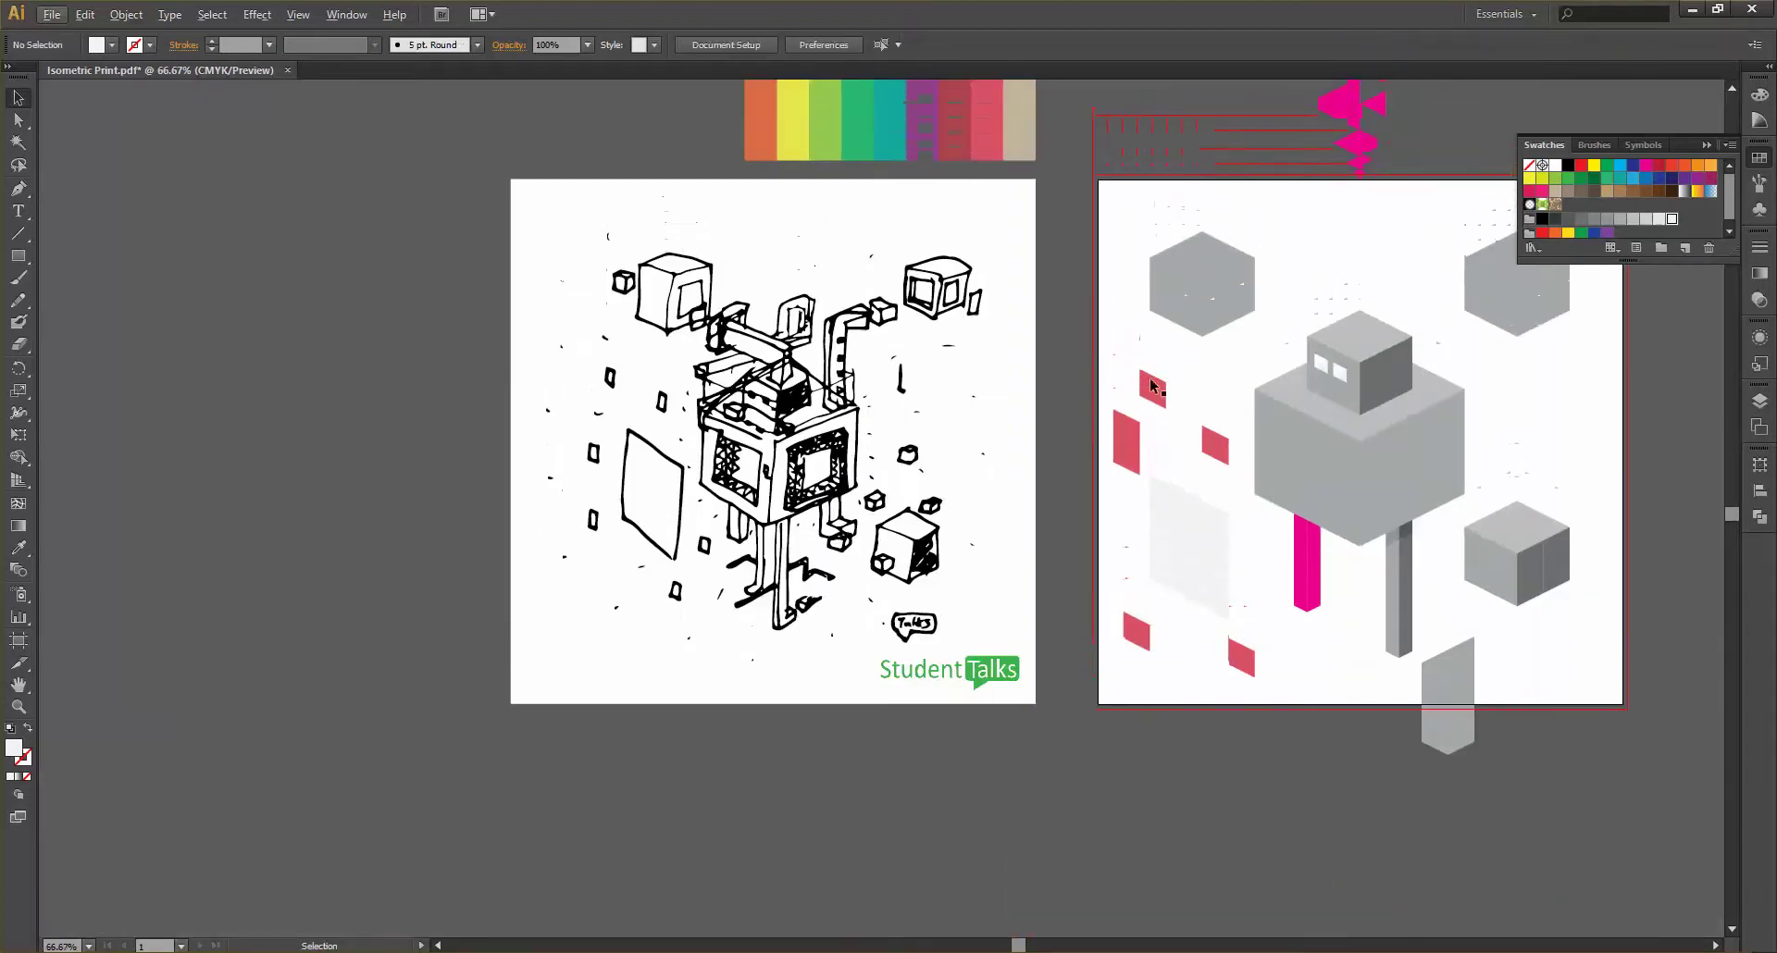
Delete all the red parallelograms above and below the pale floating panel
left_click_drag(1092, 380, 1221, 475)
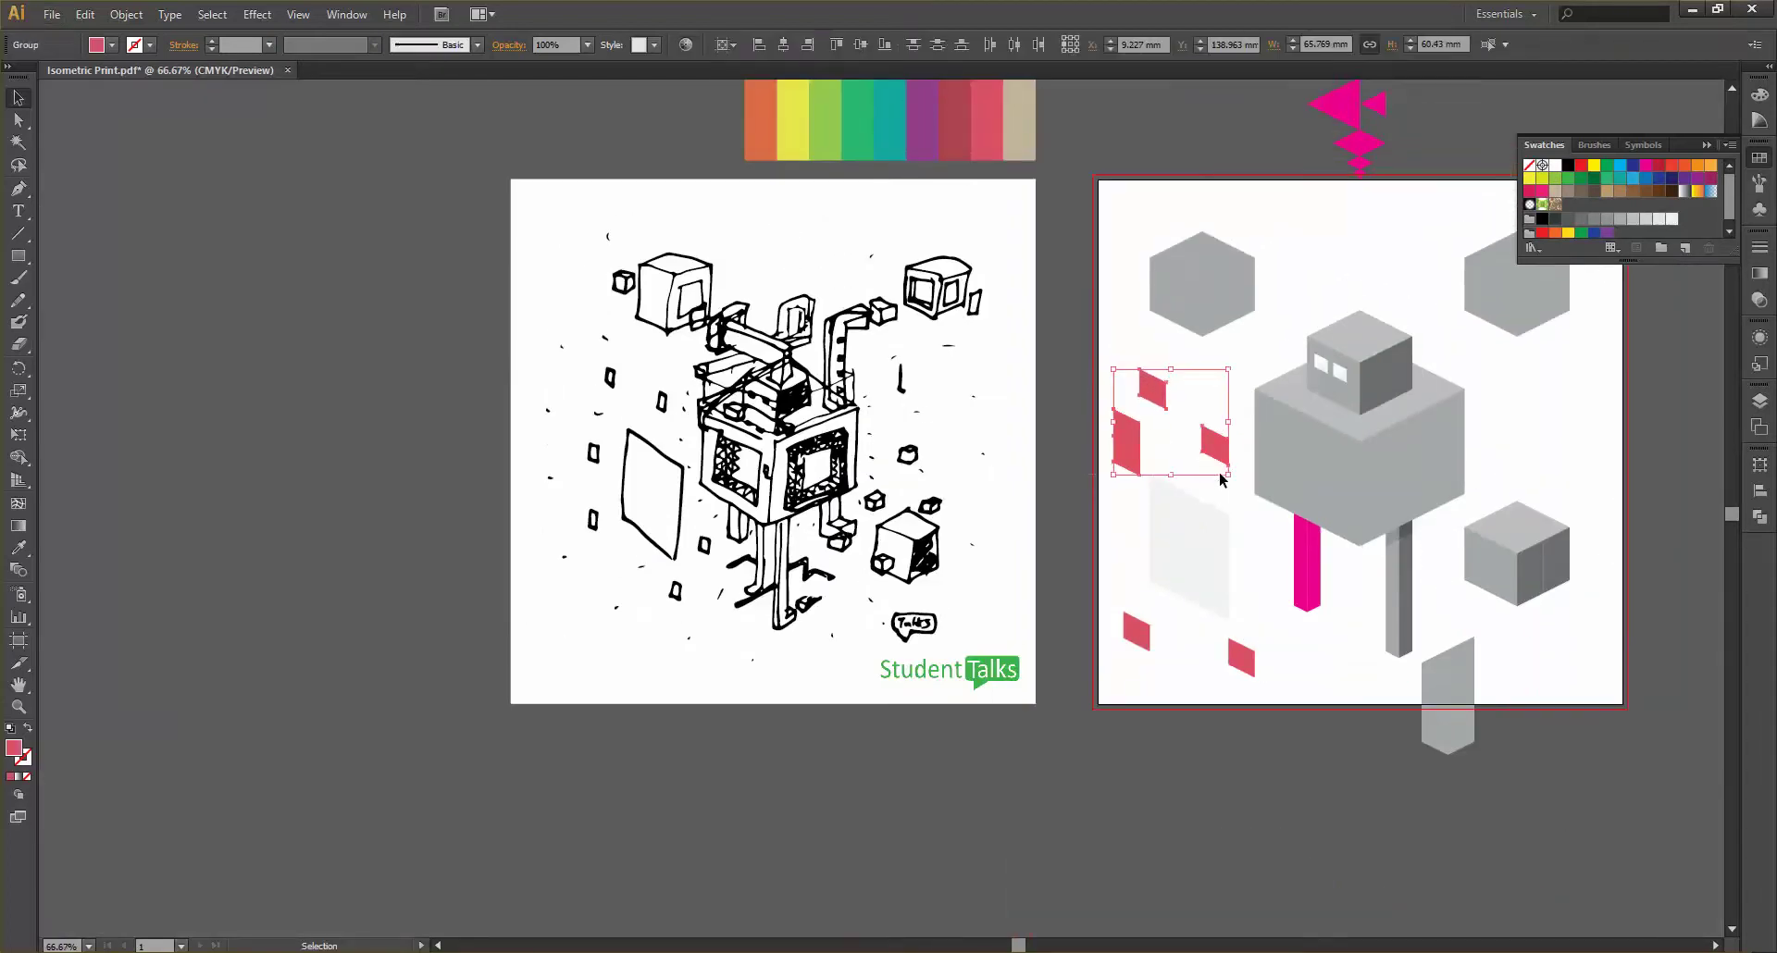
key("Delete")
left_click_drag(1269, 738, 1118, 651)
key("Delete")
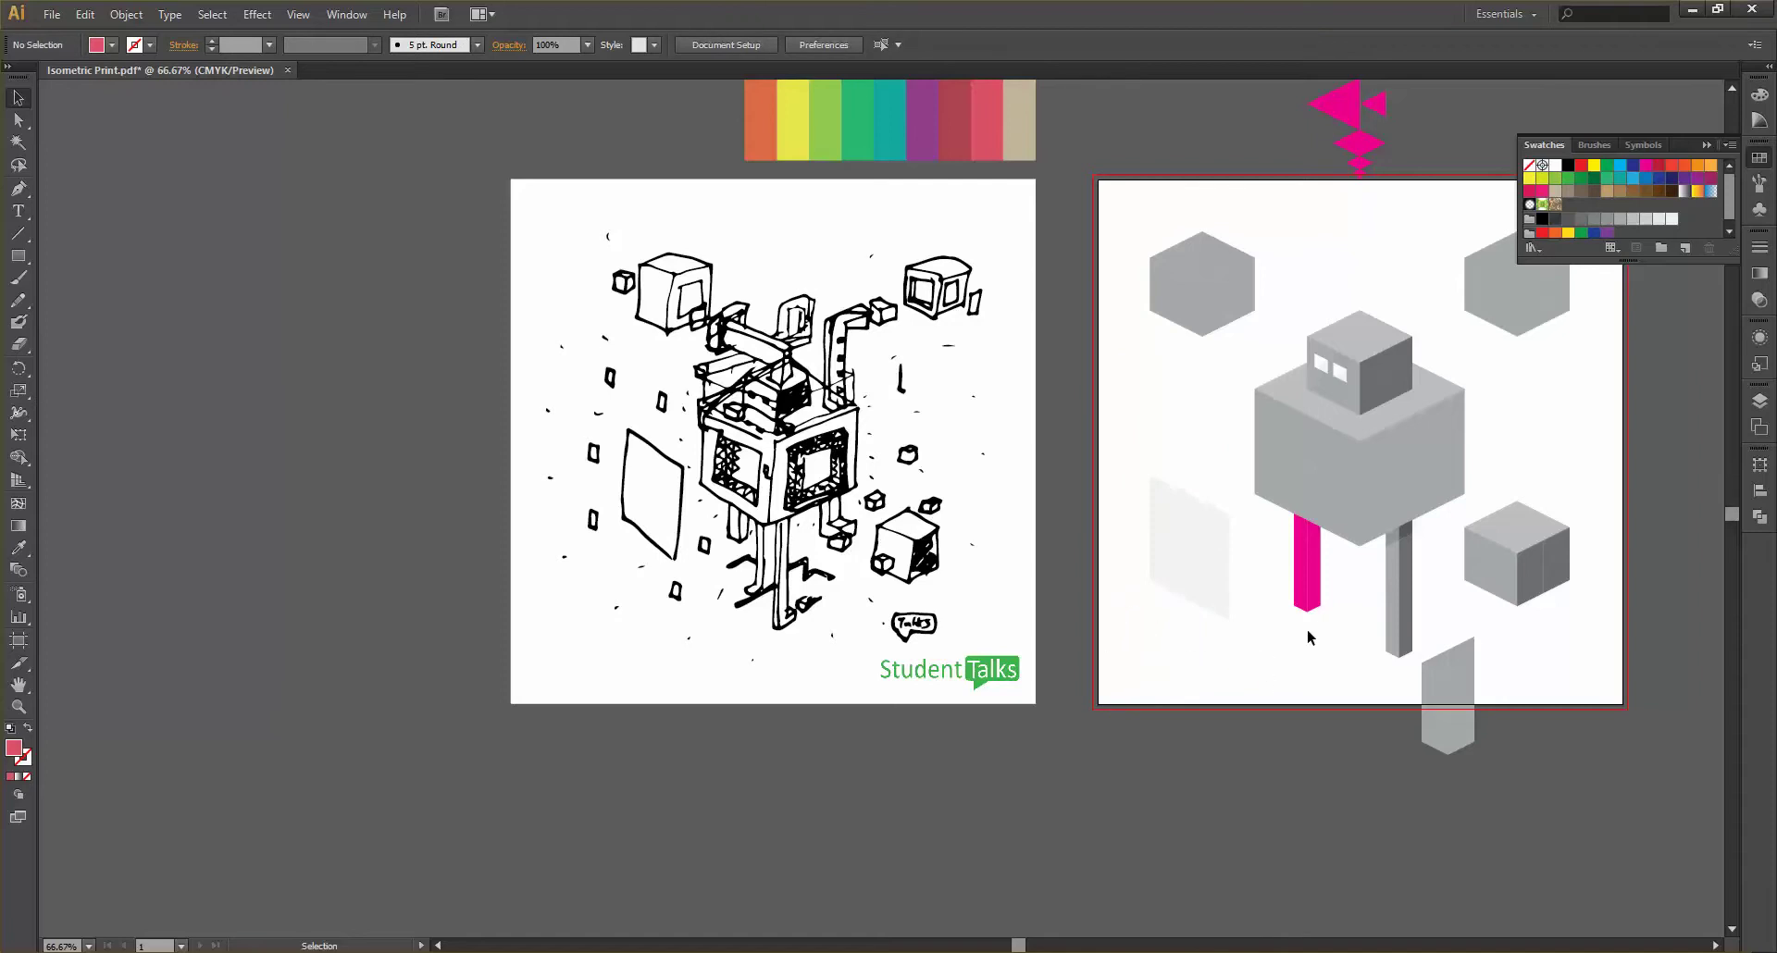
Build a magenta parallelogram about 22.5 mm wide and 41 mm high from copies of the magenta leg's triangles, placed below the pale panel
scroll(1307, 635, "up", 5)
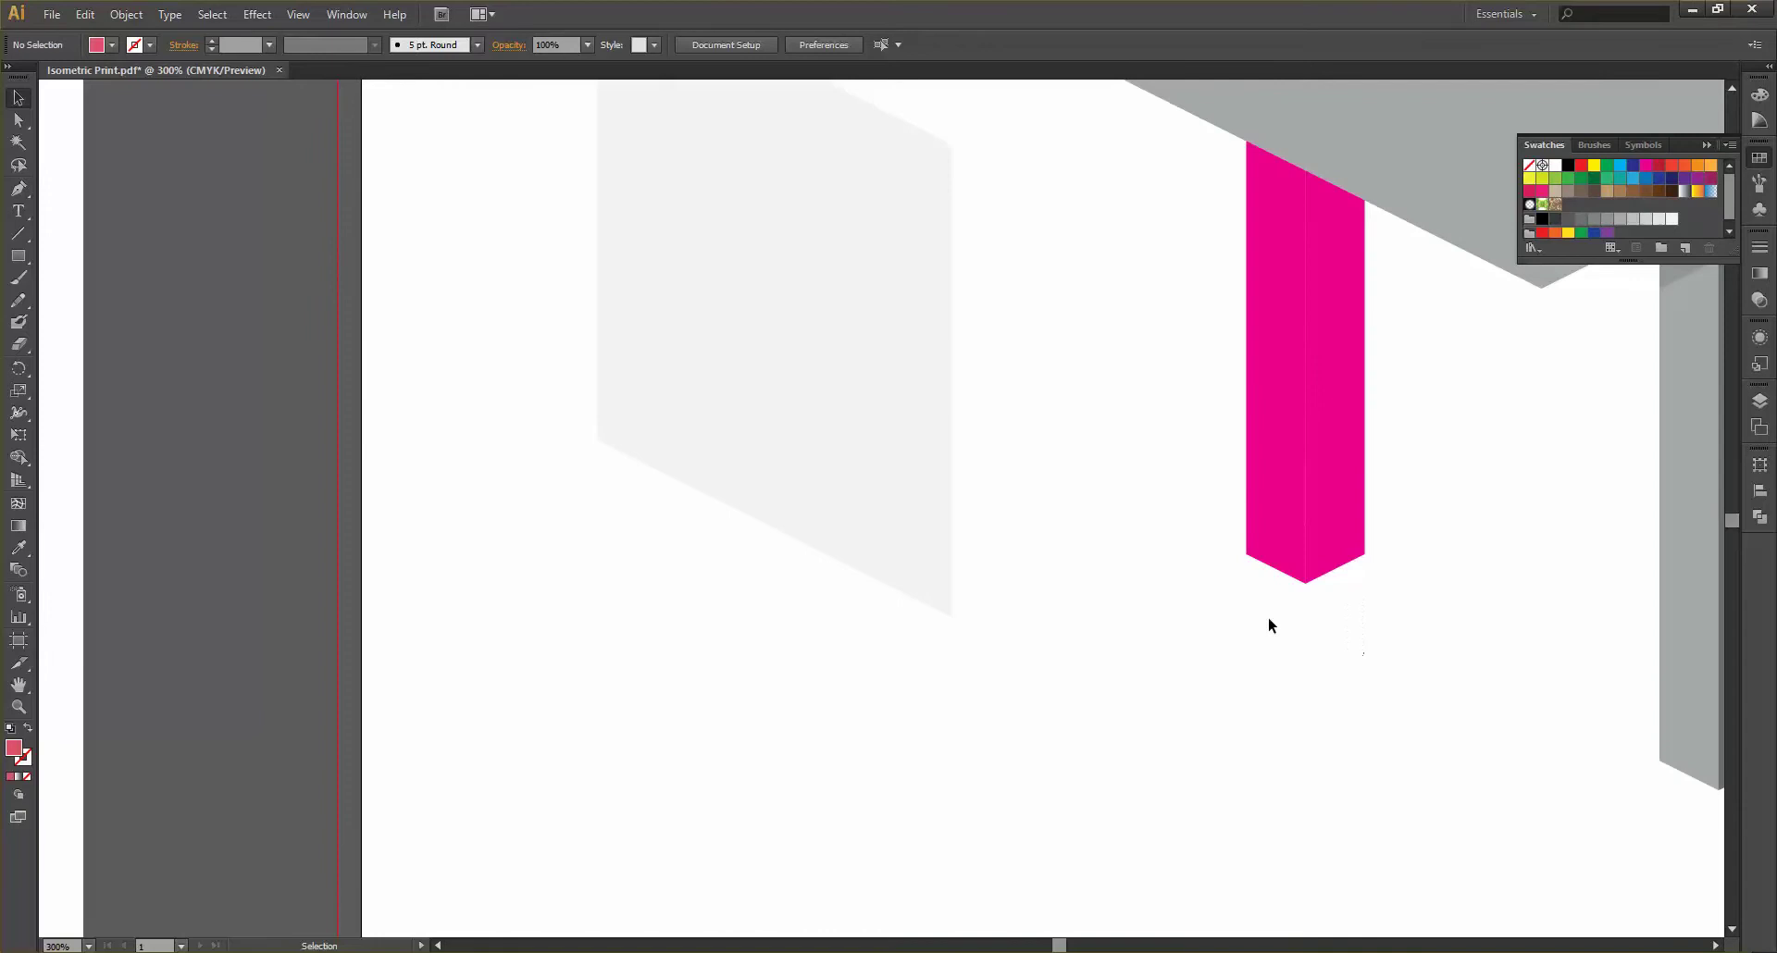
left_click_drag(1268, 626, 1248, 556)
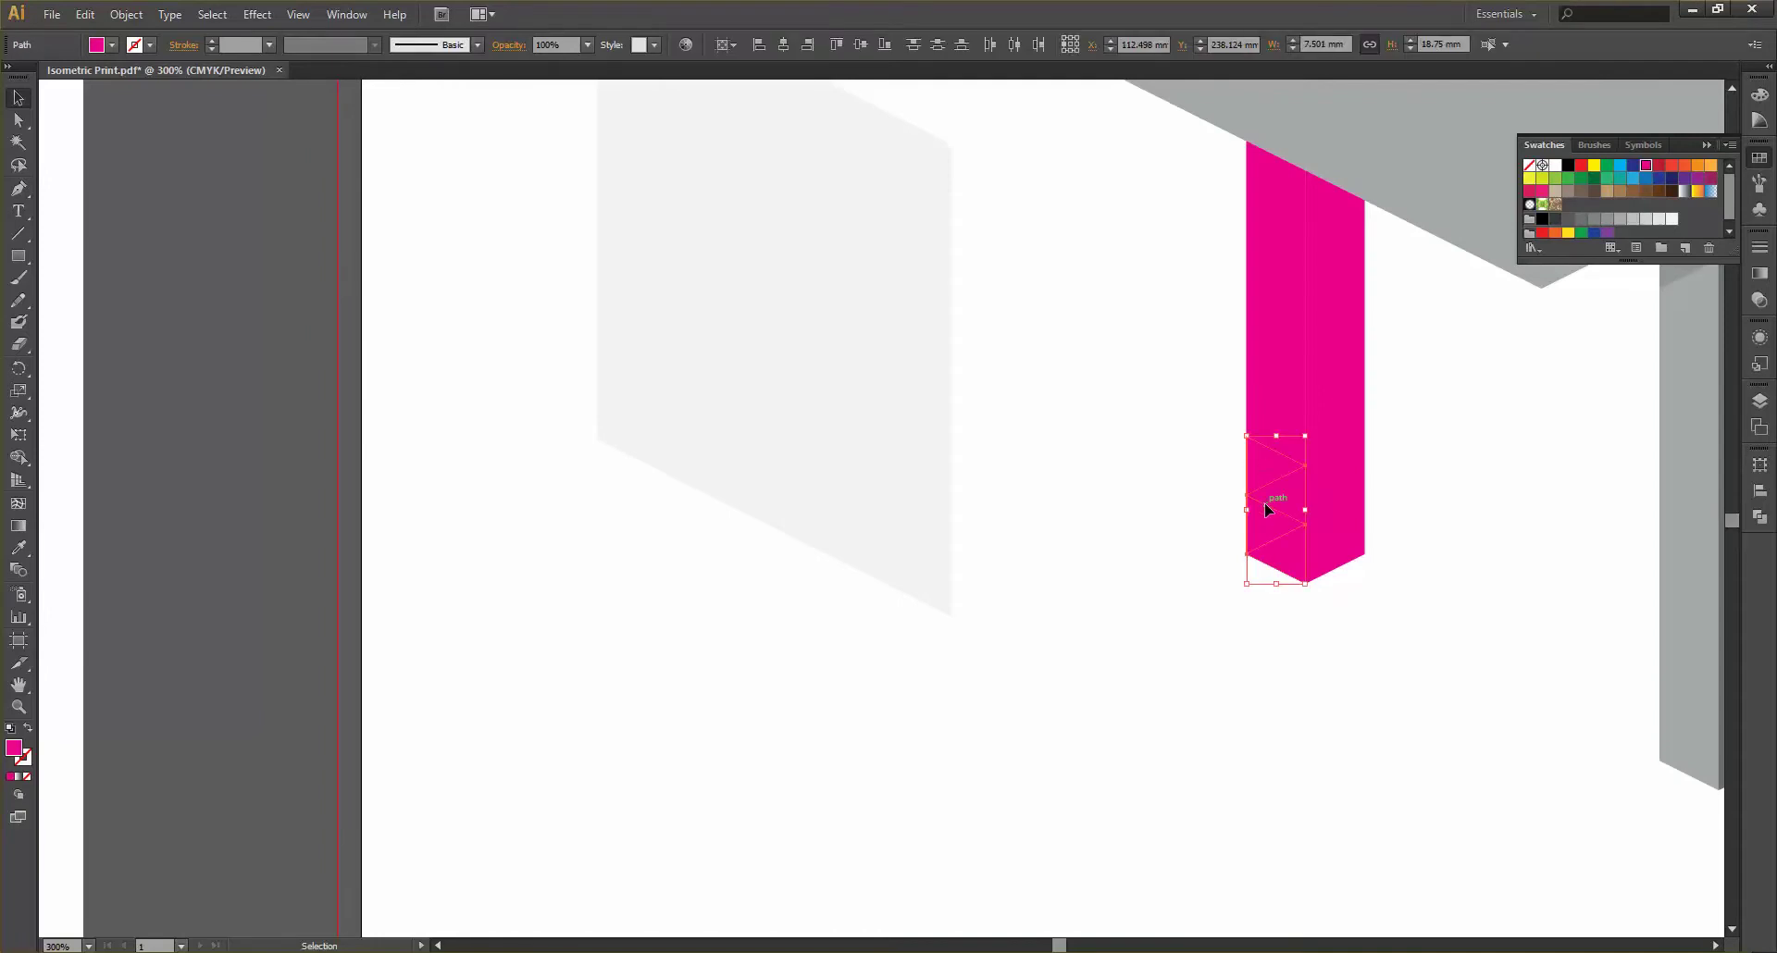
left_click_drag(1304, 616, 1286, 318)
left_click_drag(1274, 472, 1200, 733)
left_click(1272, 737)
left_click_drag(1023, 477, 1201, 872)
key("ctrl+1")
left_click_drag(1132, 774, 970, 803)
scroll(963, 792, "up", 3)
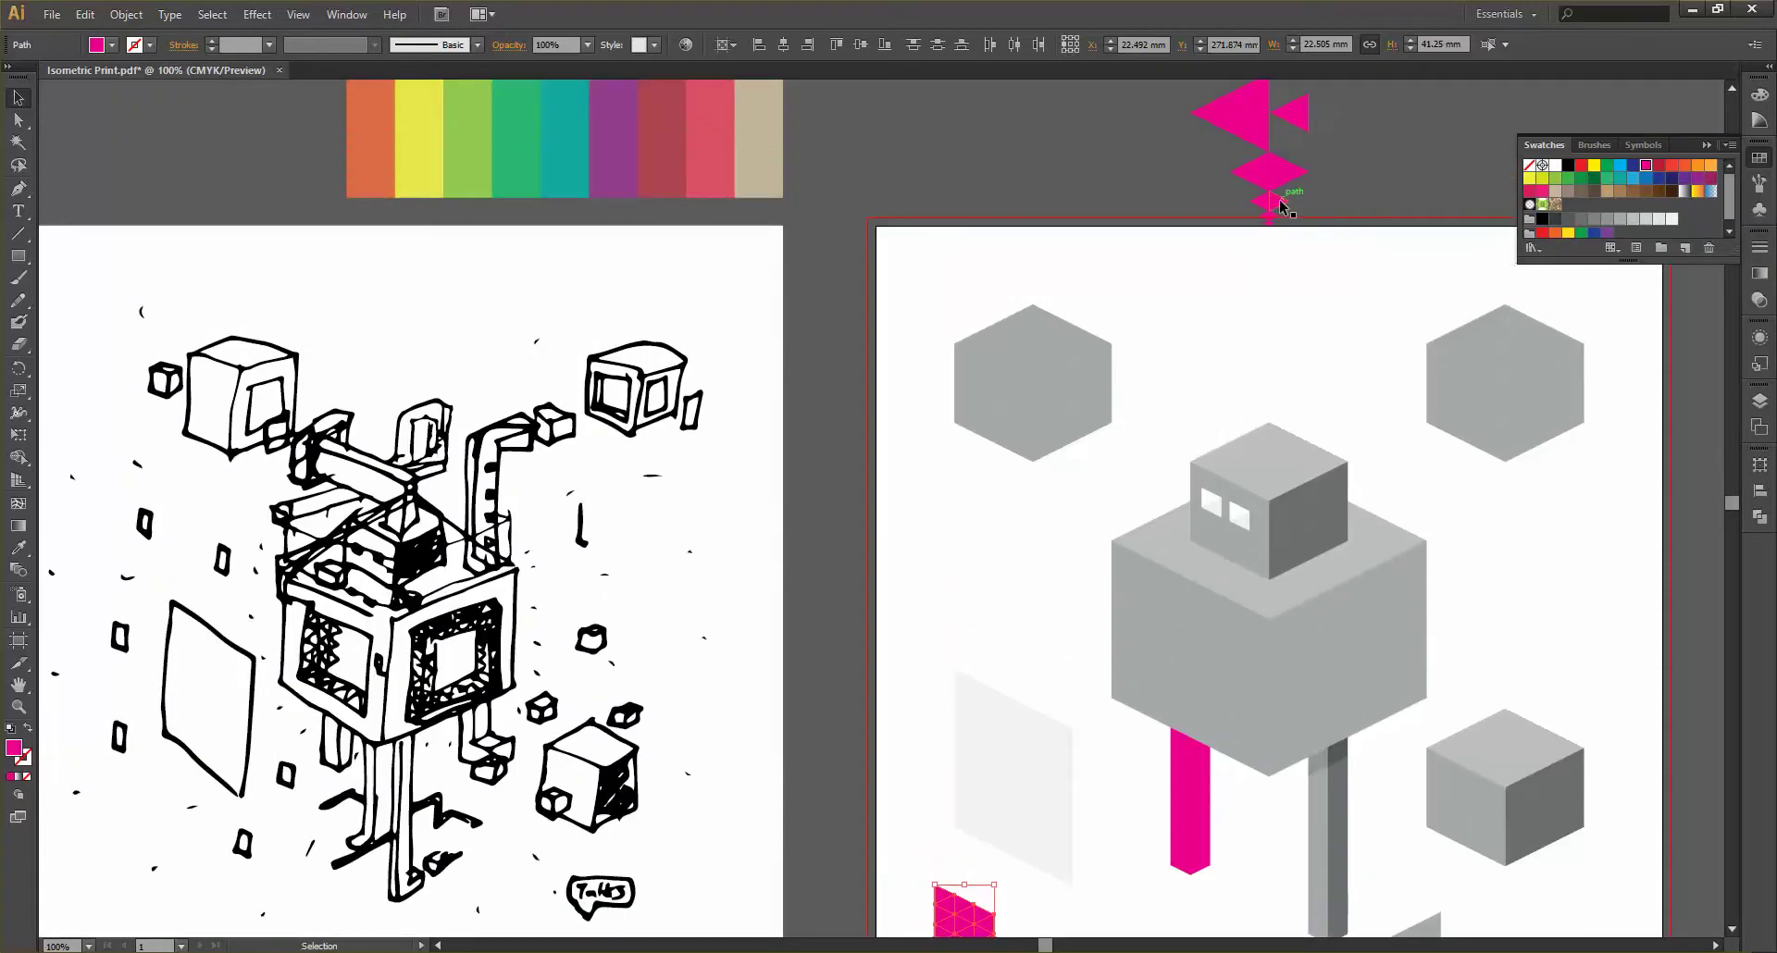
scroll(1280, 198, "down", 4)
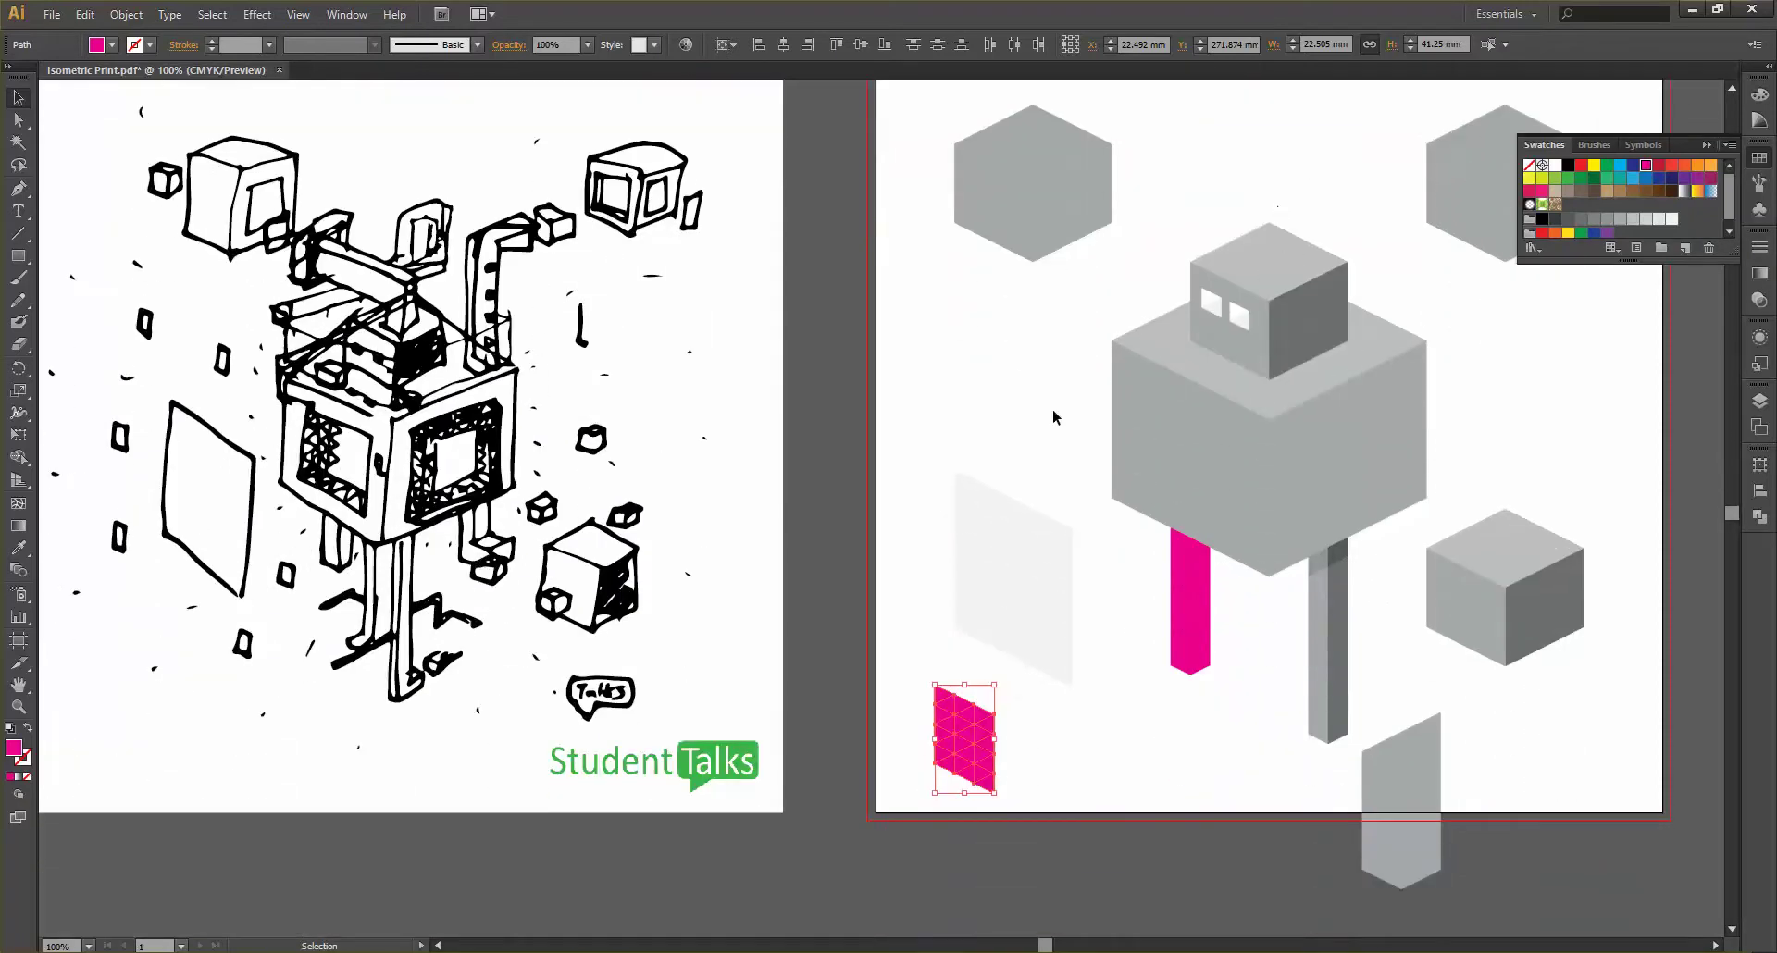
left_click(1053, 408)
scroll(1132, 405, "up", 4)
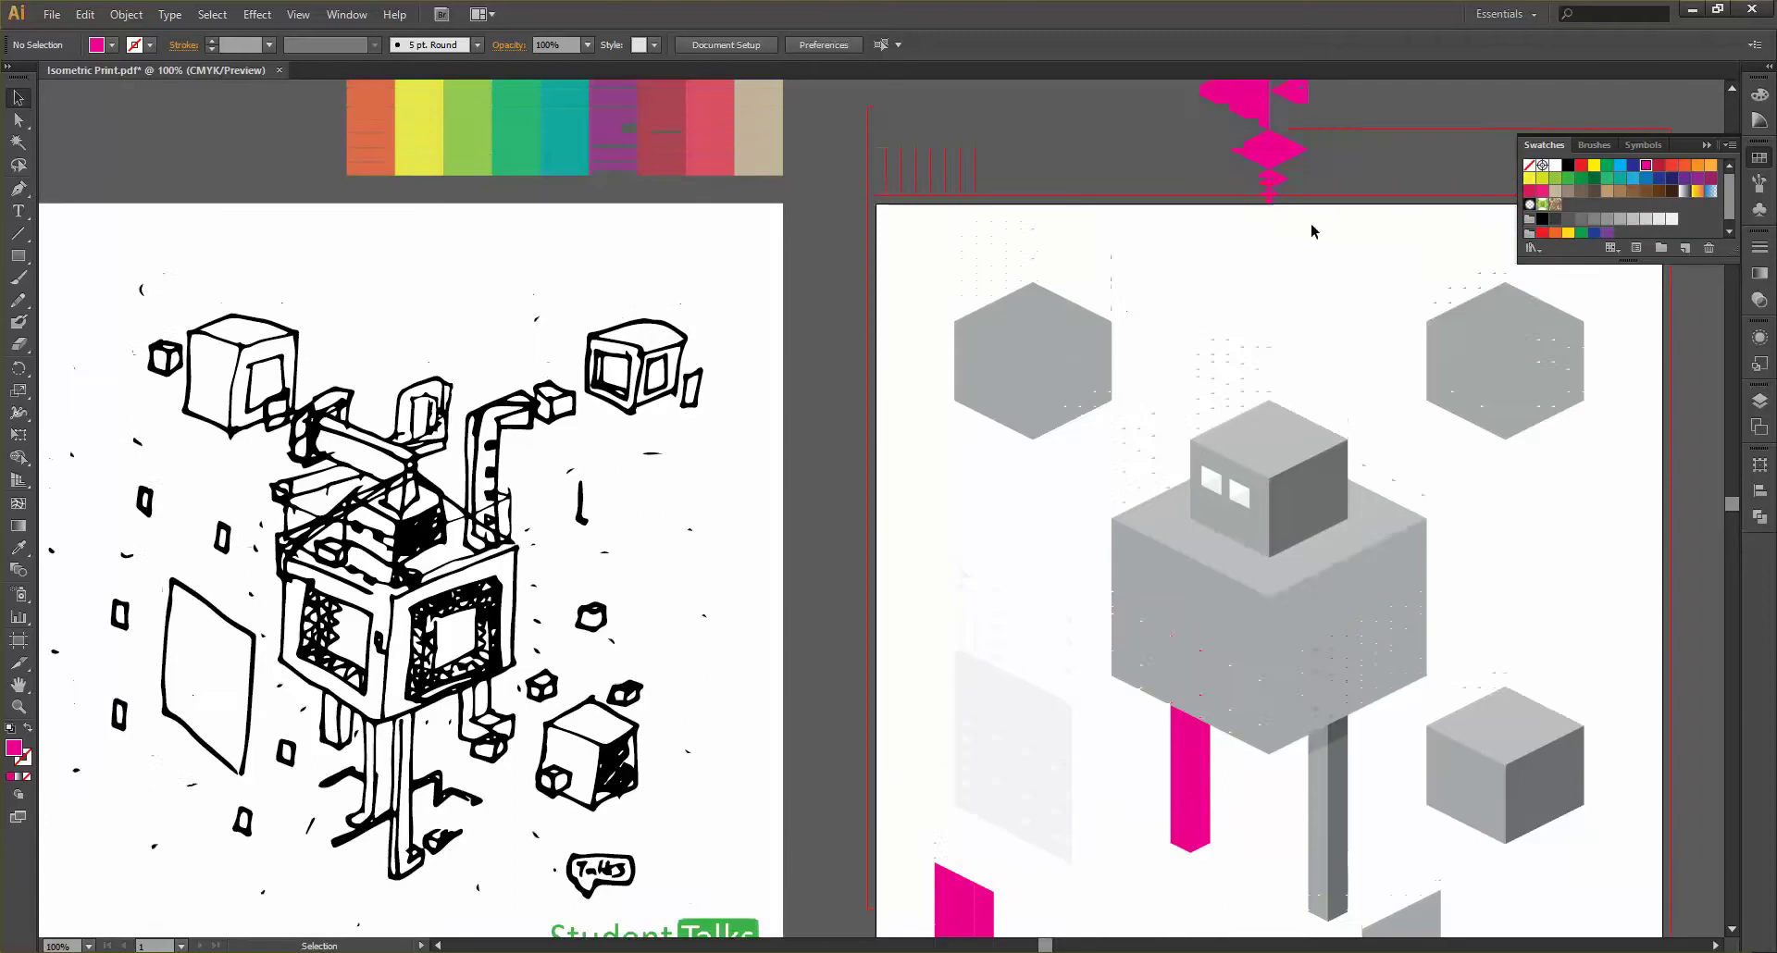
scroll(1303, 200, "up", 2)
left_click_drag(1250, 171, 715, 863)
scroll(697, 835, "down", 1)
scroll(696, 835, "down", 2)
scroll(689, 810, "down", 5)
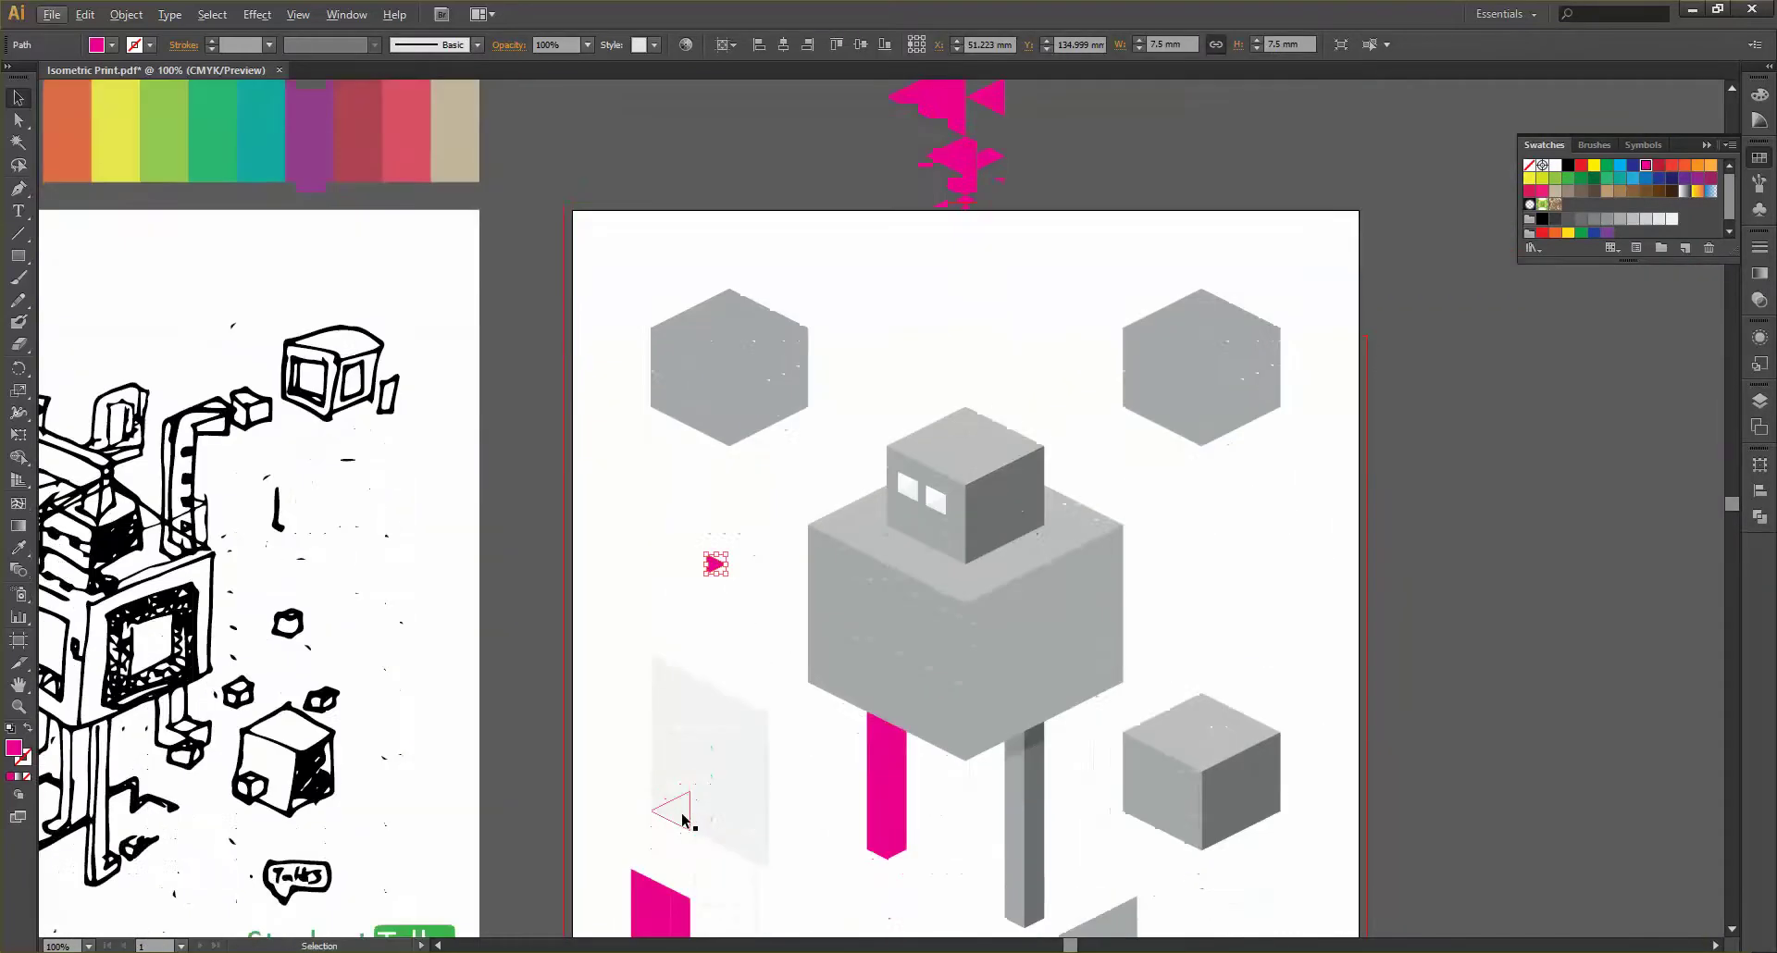
left_click_drag(718, 460, 862, 766)
left_click(863, 785)
scroll(900, 276, "up", 2)
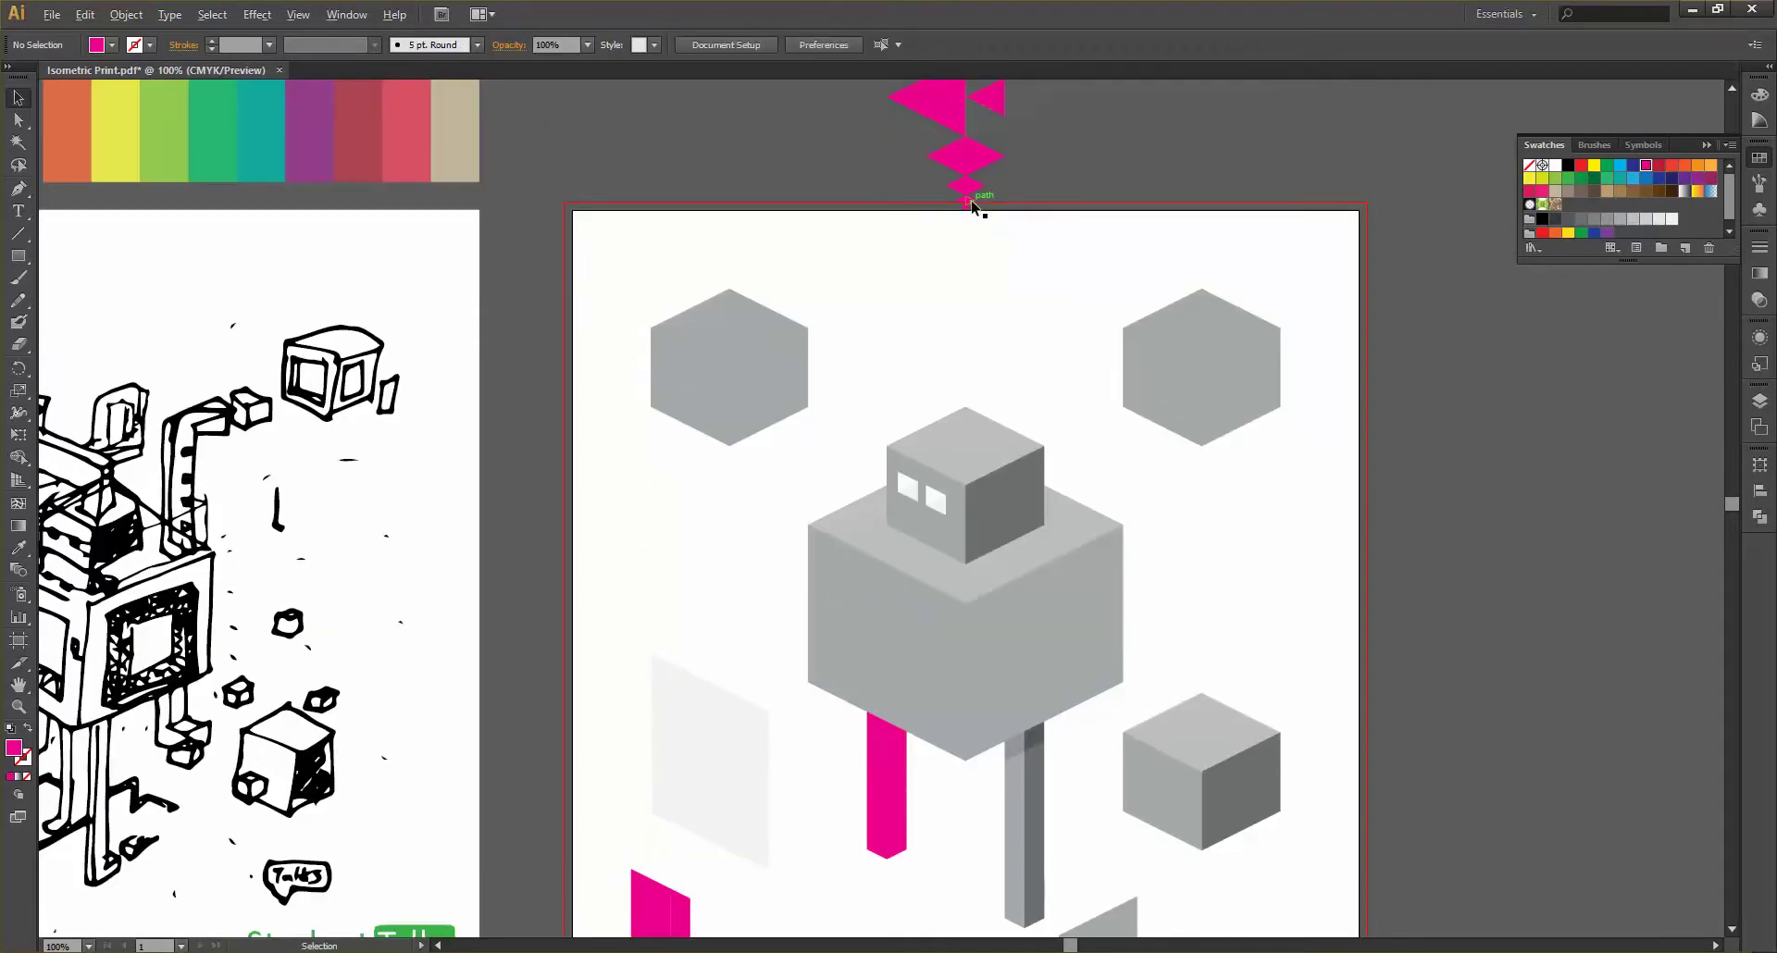
Copy two of the smallest magenta triangles from above the artboard and join them into a diamond above the pale panel
left_click_drag(971, 205, 642, 595)
scroll(642, 595, "up", 4)
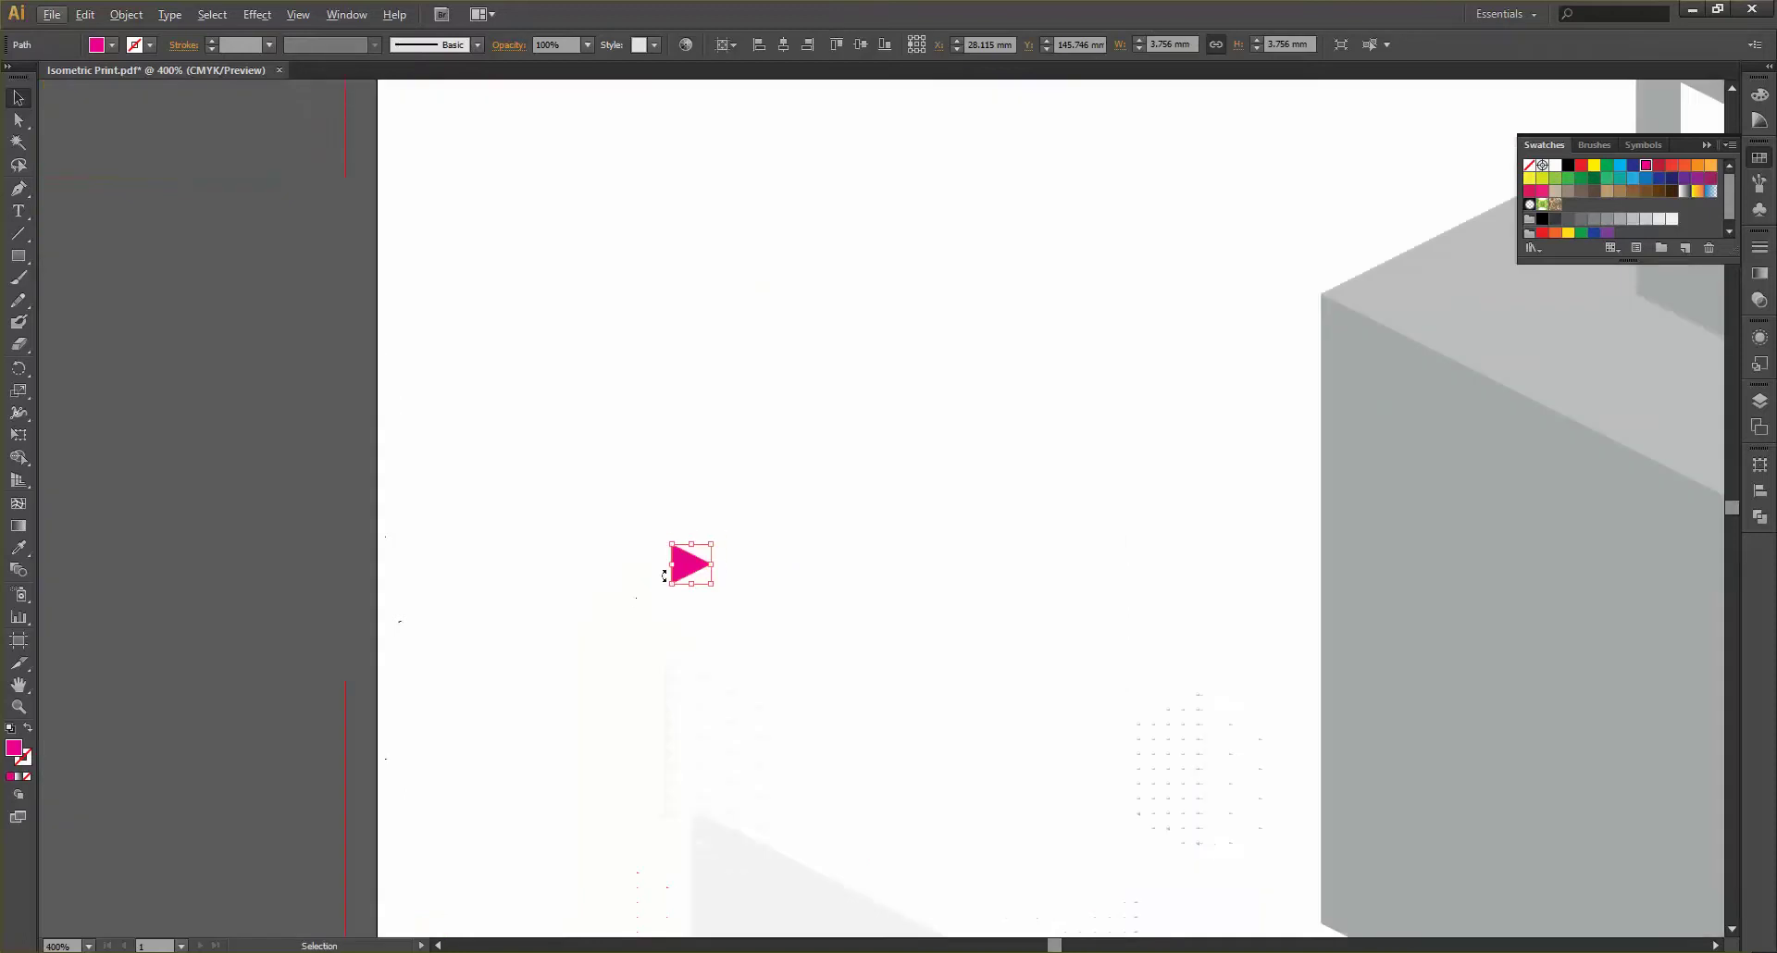
scroll(699, 557, "down", 3)
scroll(1000, 182, "up", 3)
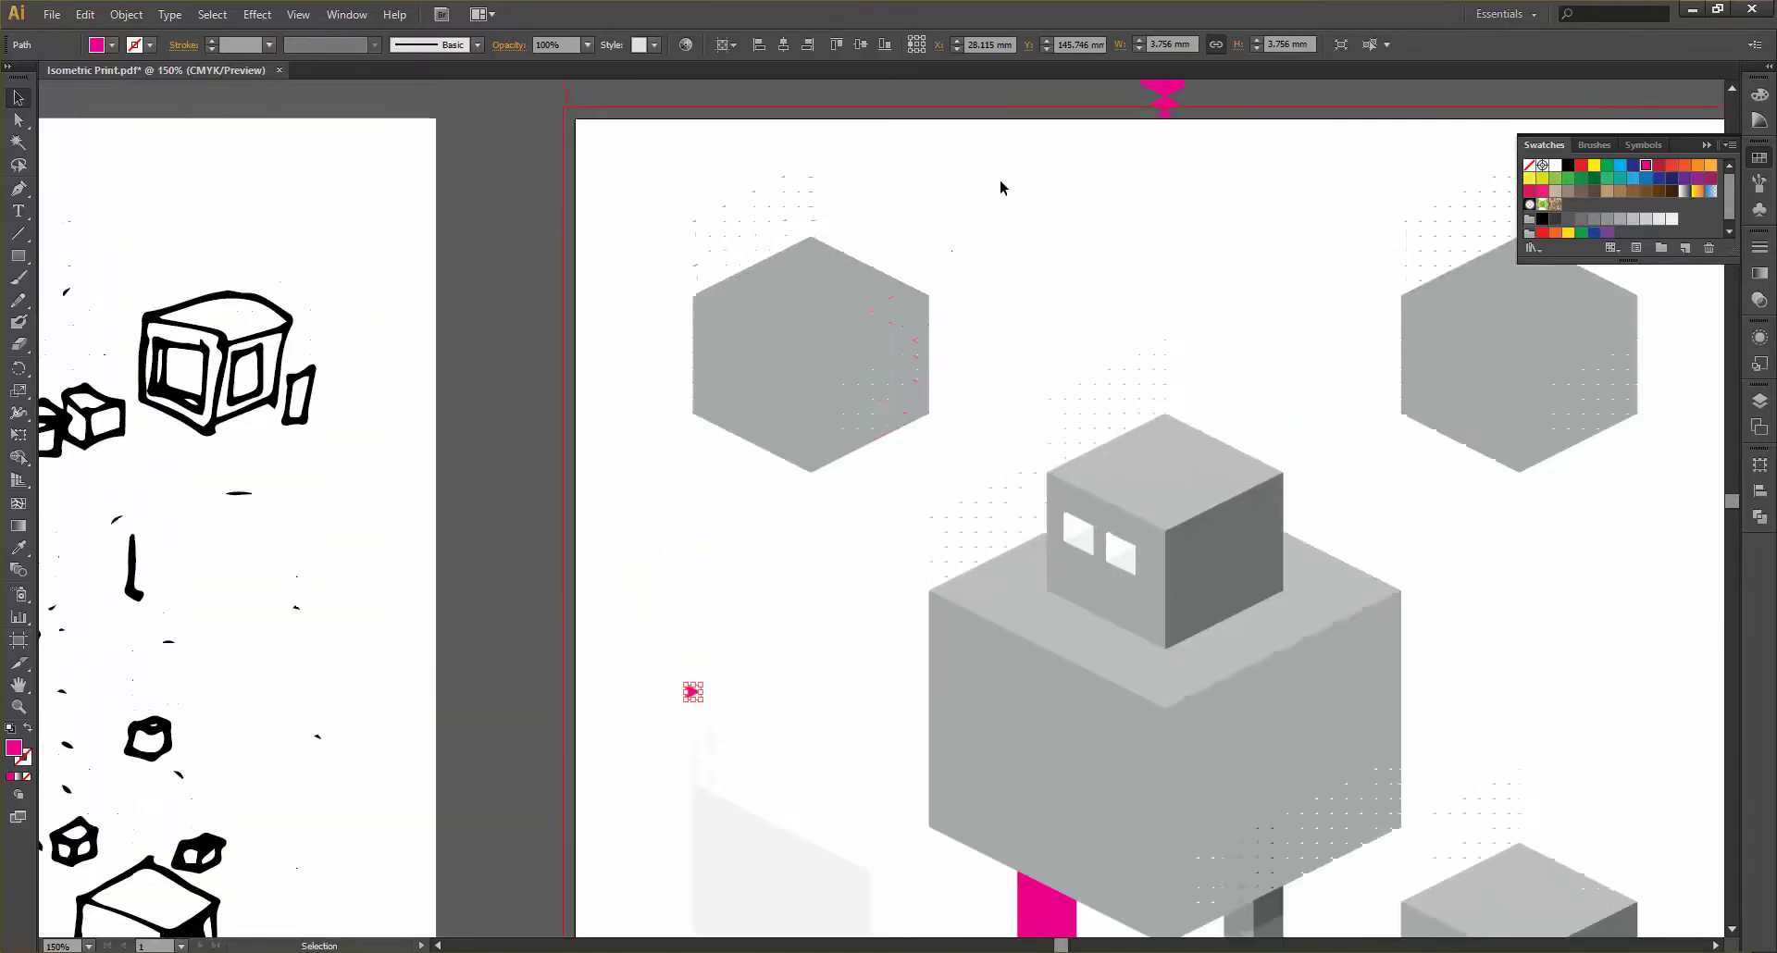
left_click_drag(1157, 159, 718, 731)
scroll(675, 761, "up", 4)
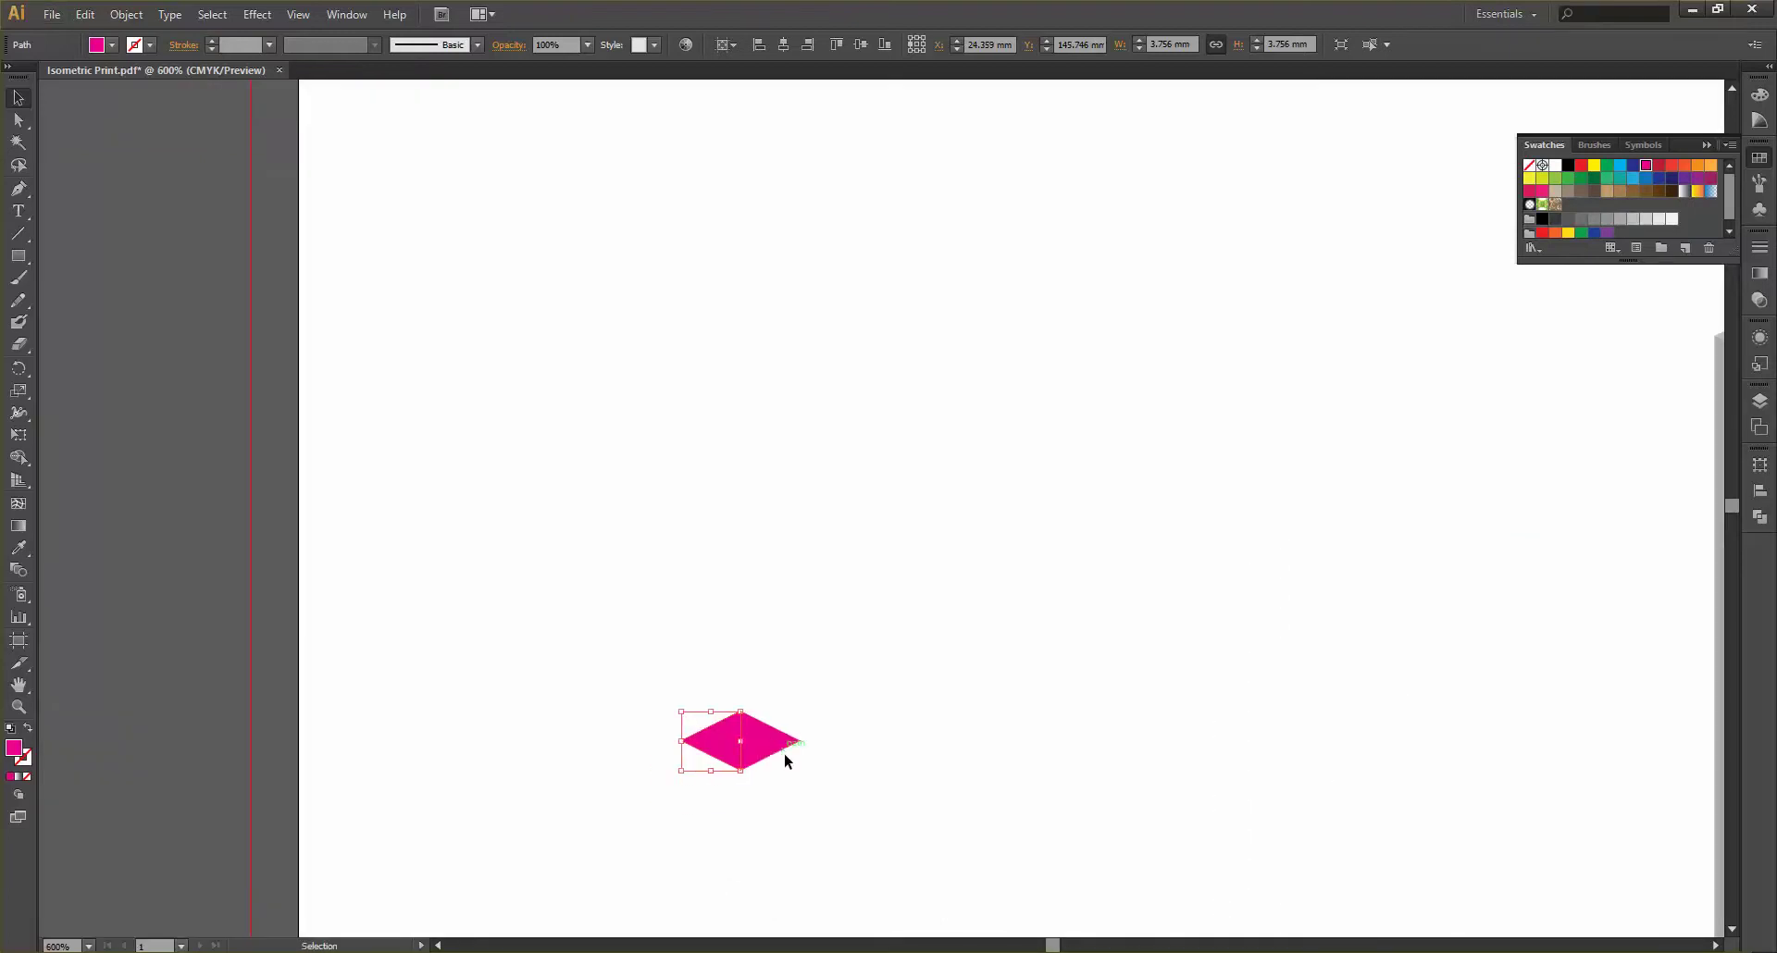
Duplicate the small magenta triangles around the diamond to form a parallelogram two triangle columns wide
left_click(786, 756)
left_click_drag(686, 673, 787, 763)
left_click(770, 685)
left_click(797, 723)
left_click(850, 720)
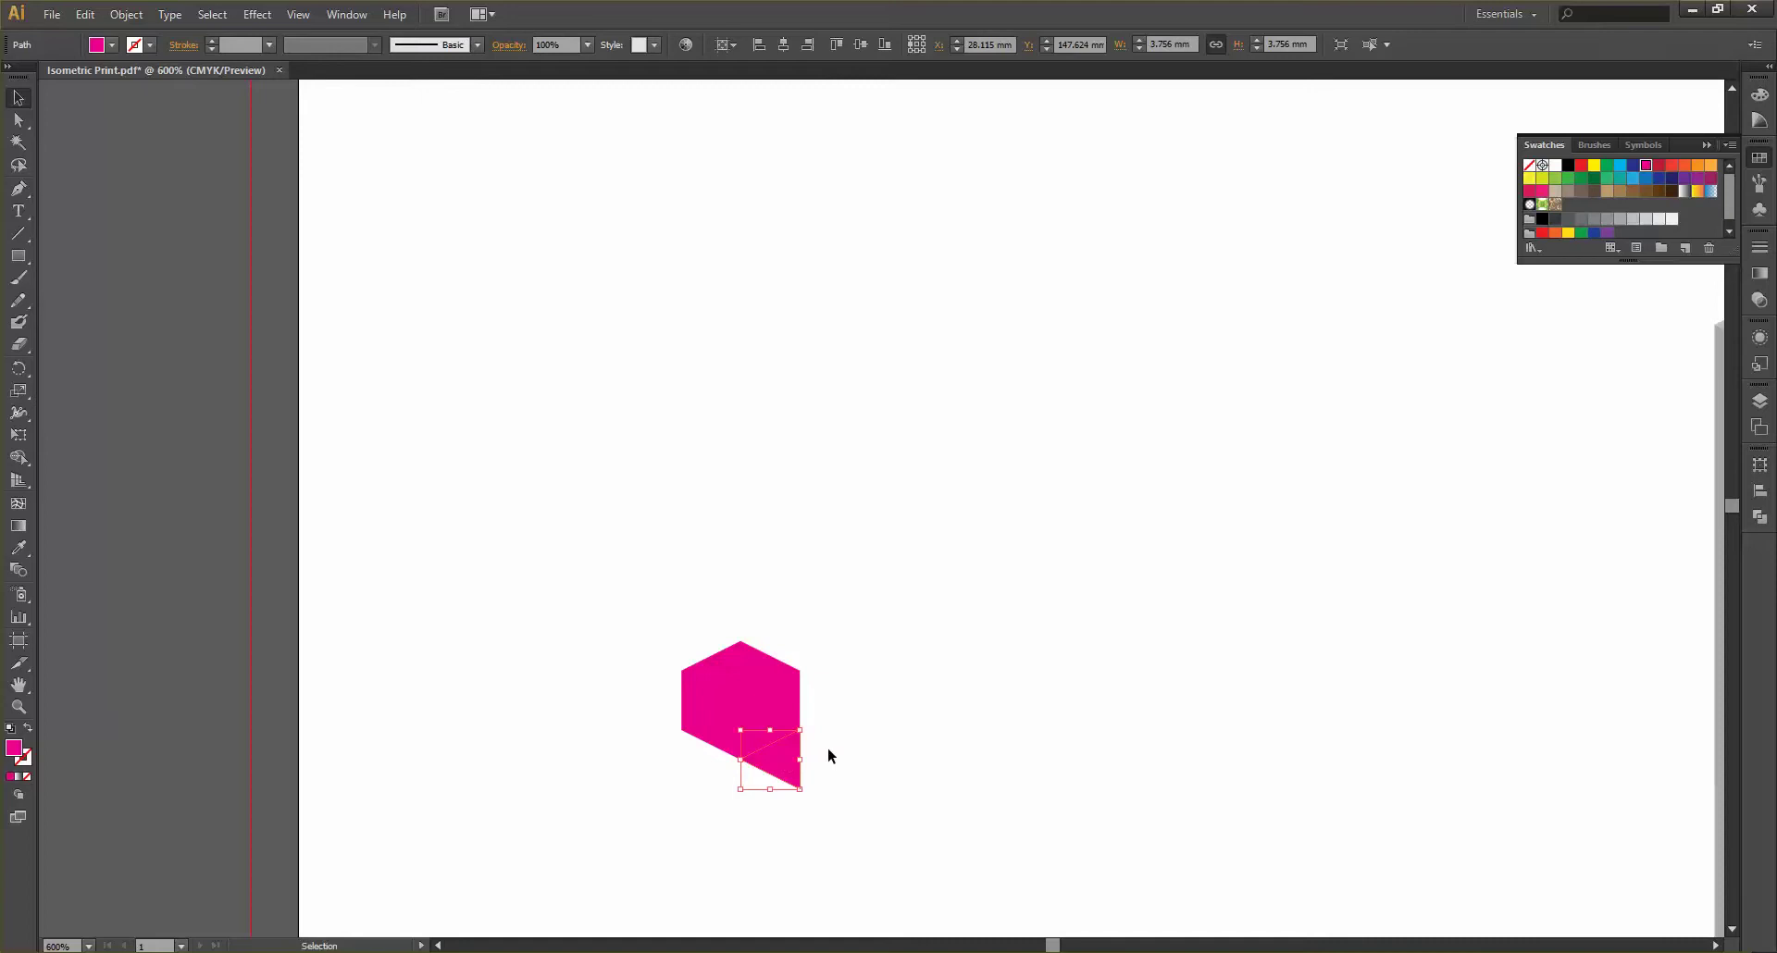
left_click(828, 747)
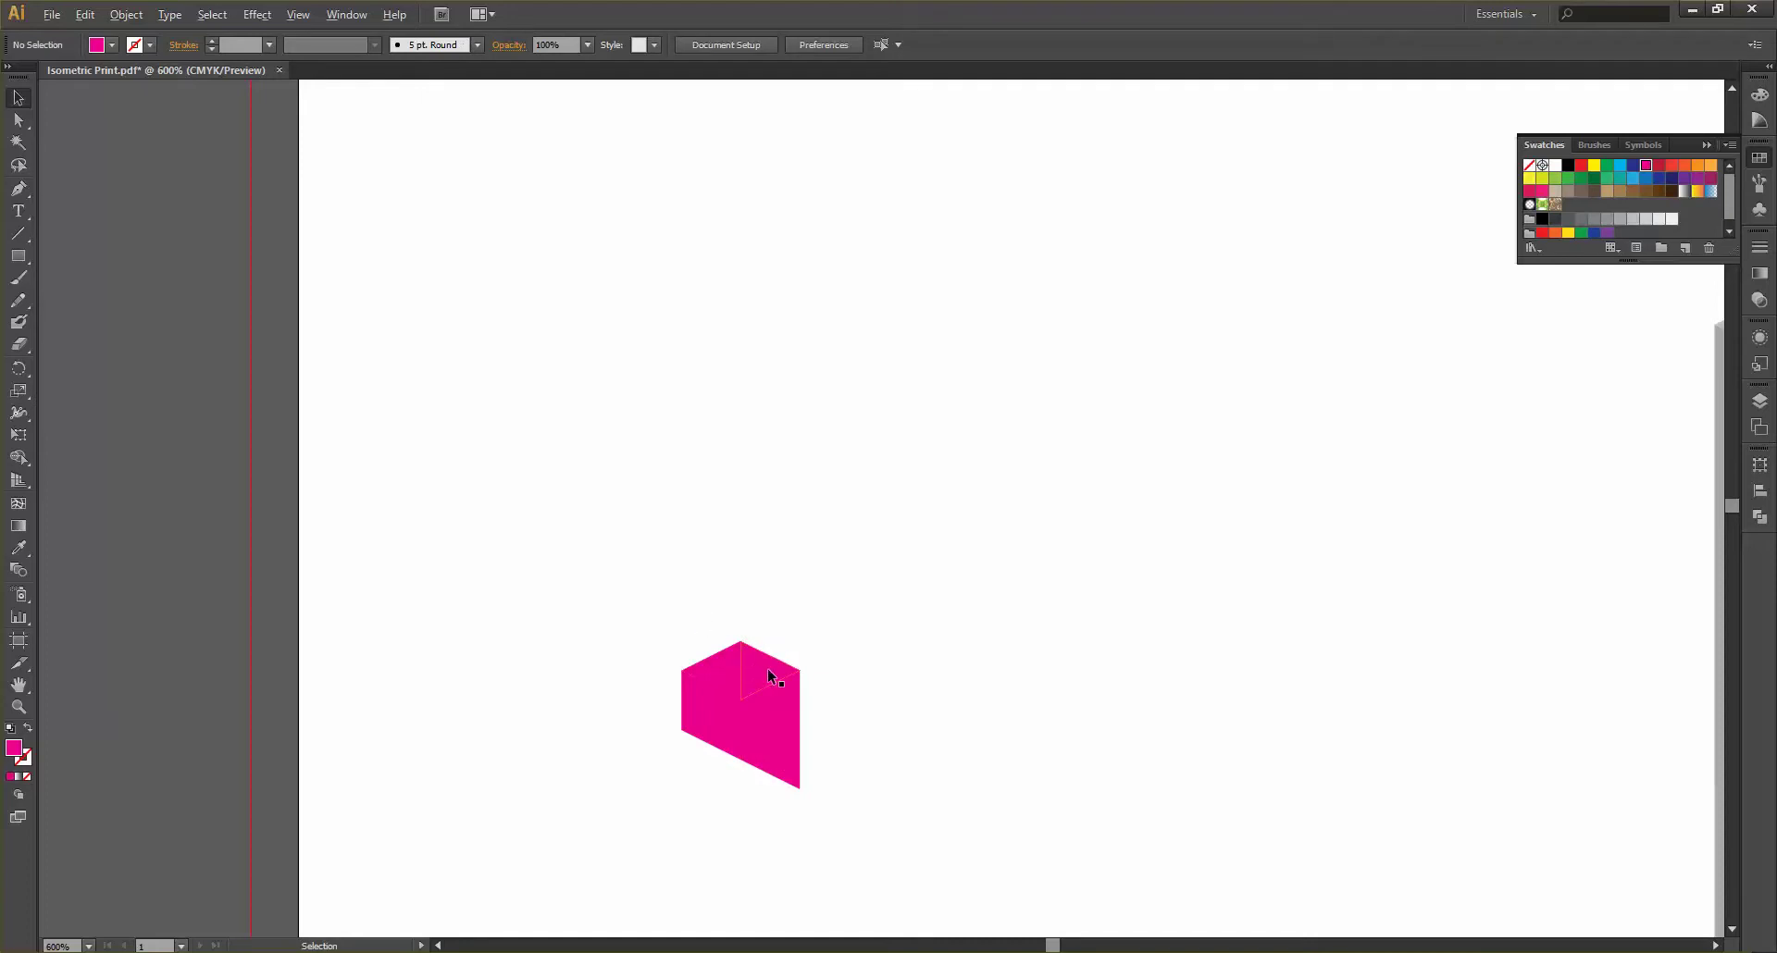
left_click_drag(768, 671, 708, 643)
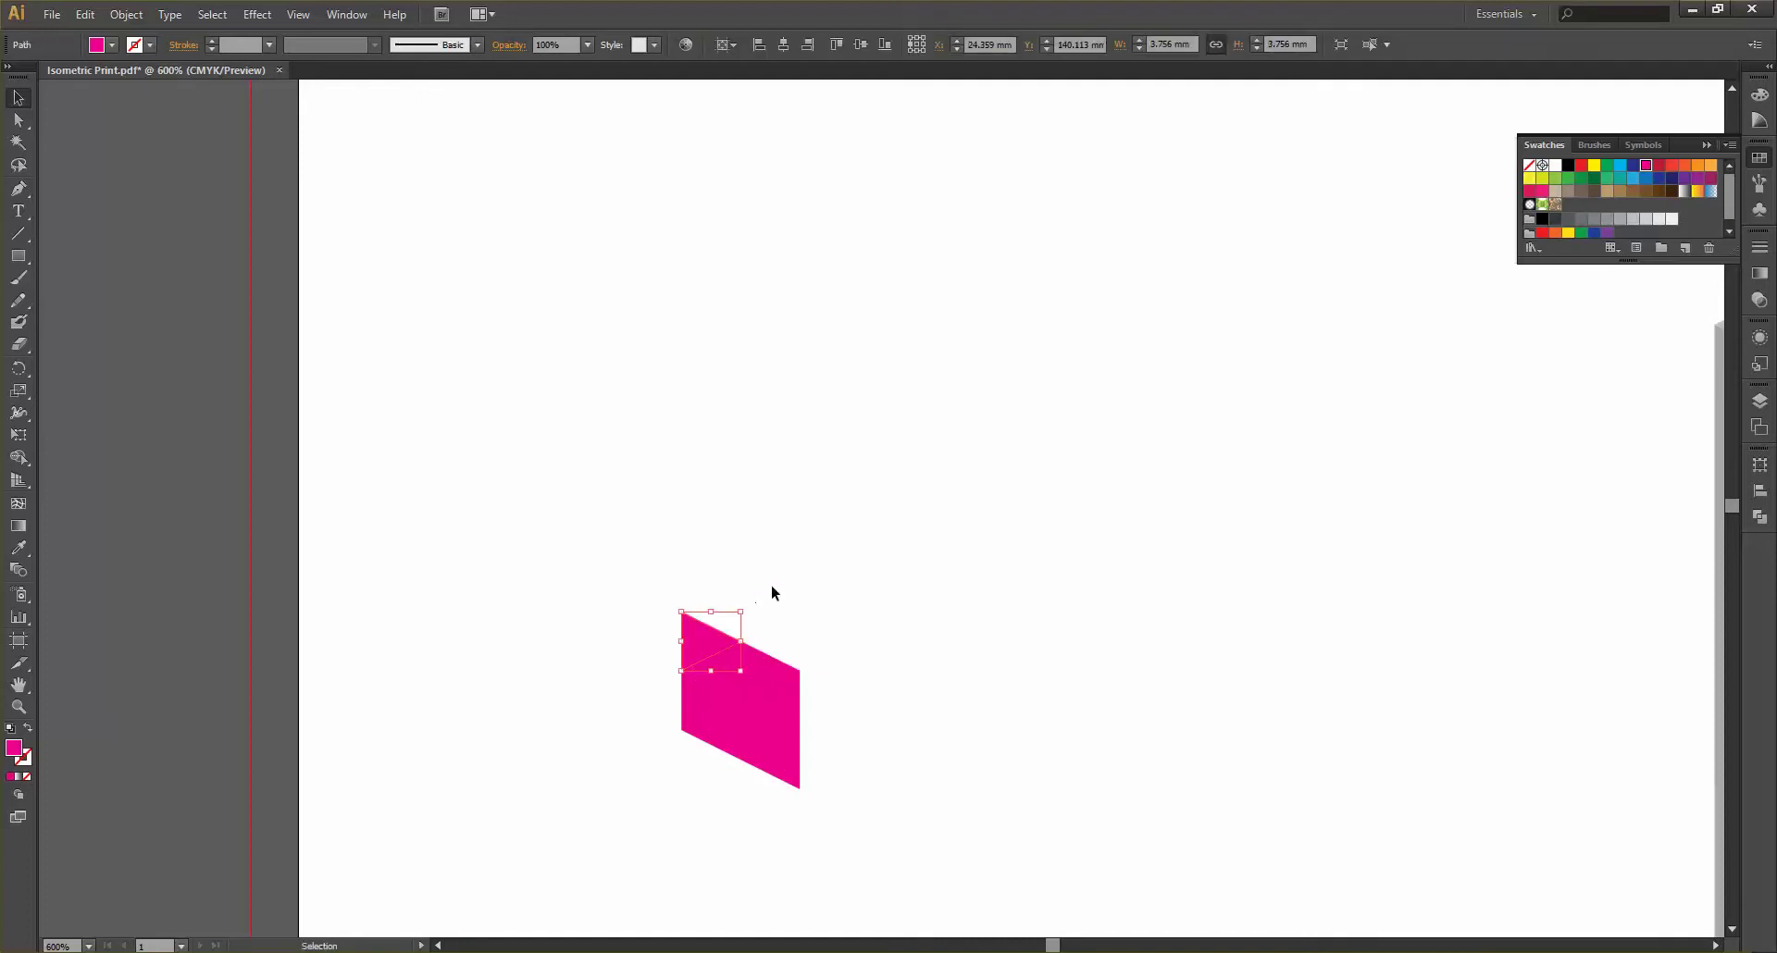
left_click(771, 586)
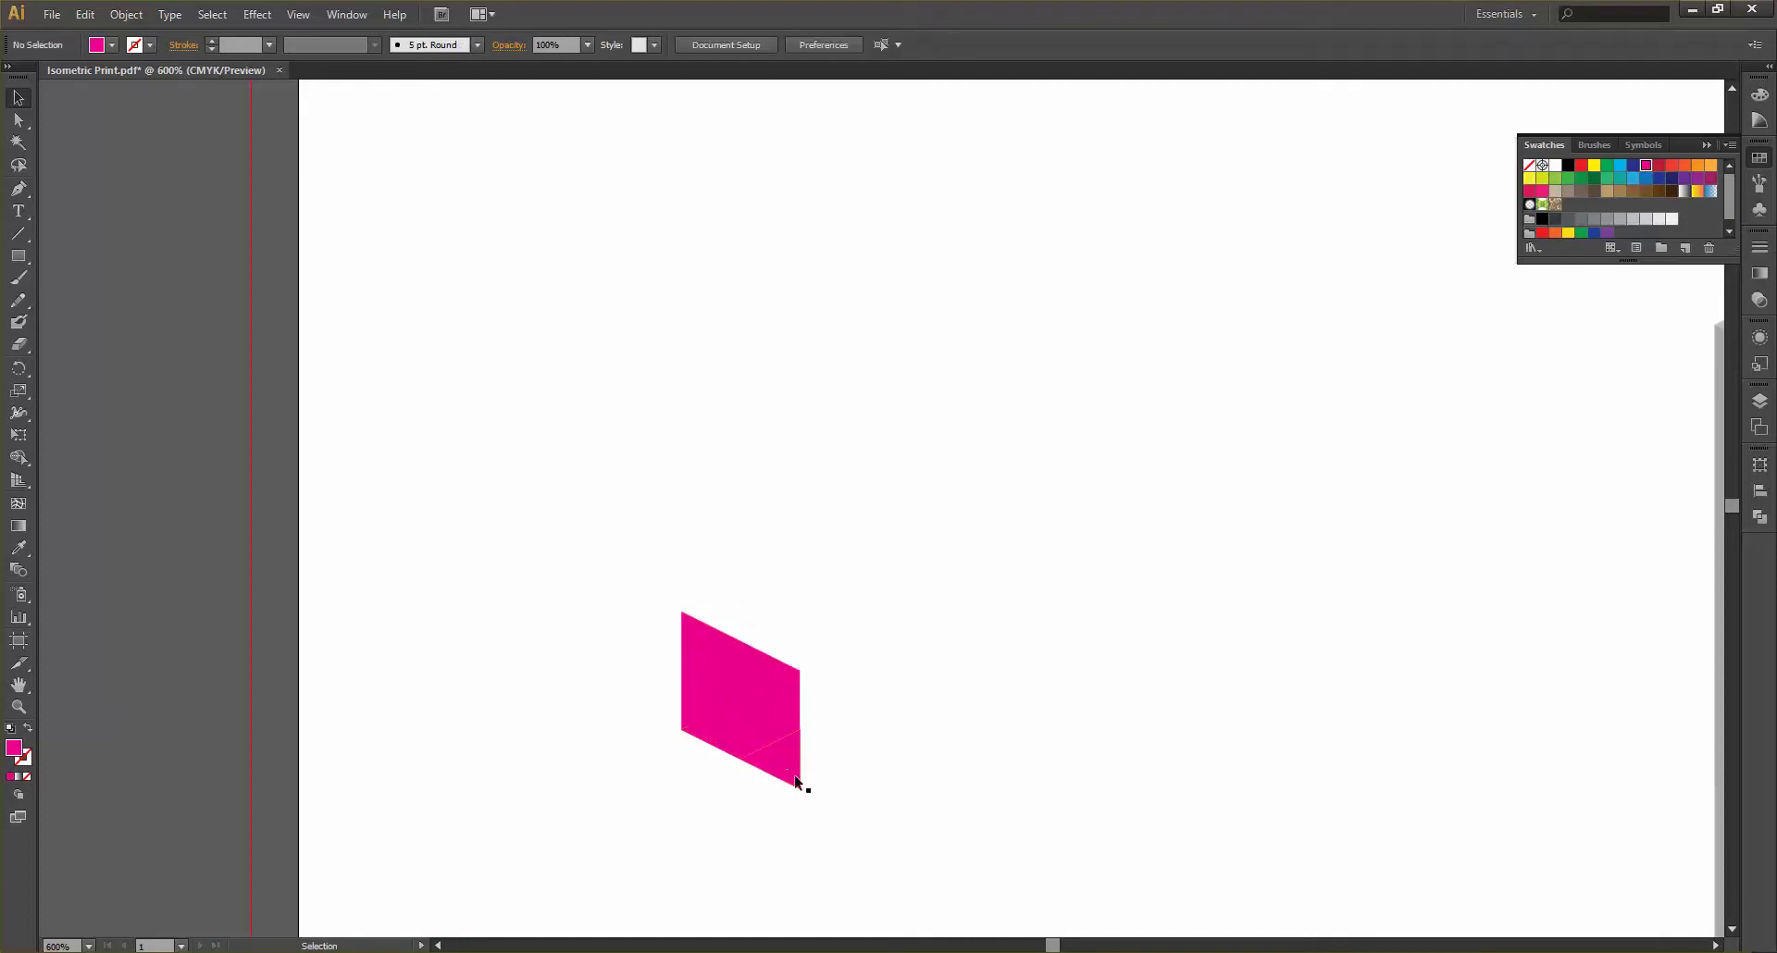
Widen the small parallelogram with a third column of triangles and extend it upward with a copy of the whole shape
left_click(773, 637)
left_click_drag(782, 711, 839, 741)
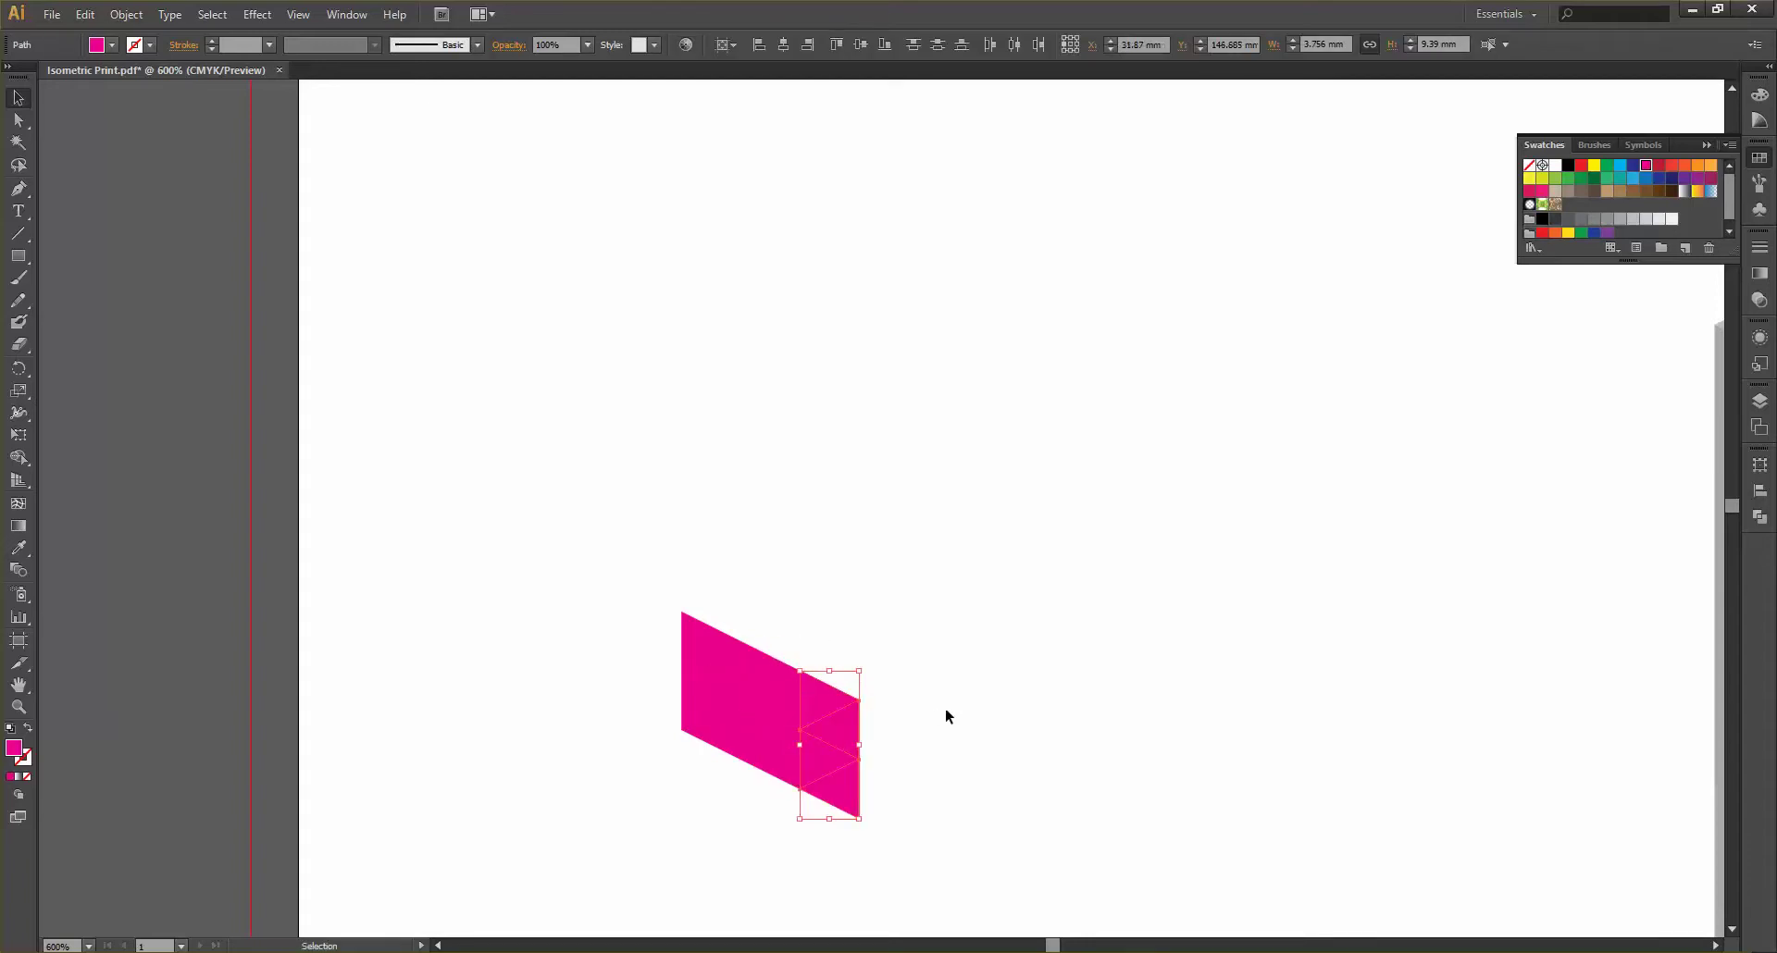
left_click(946, 707)
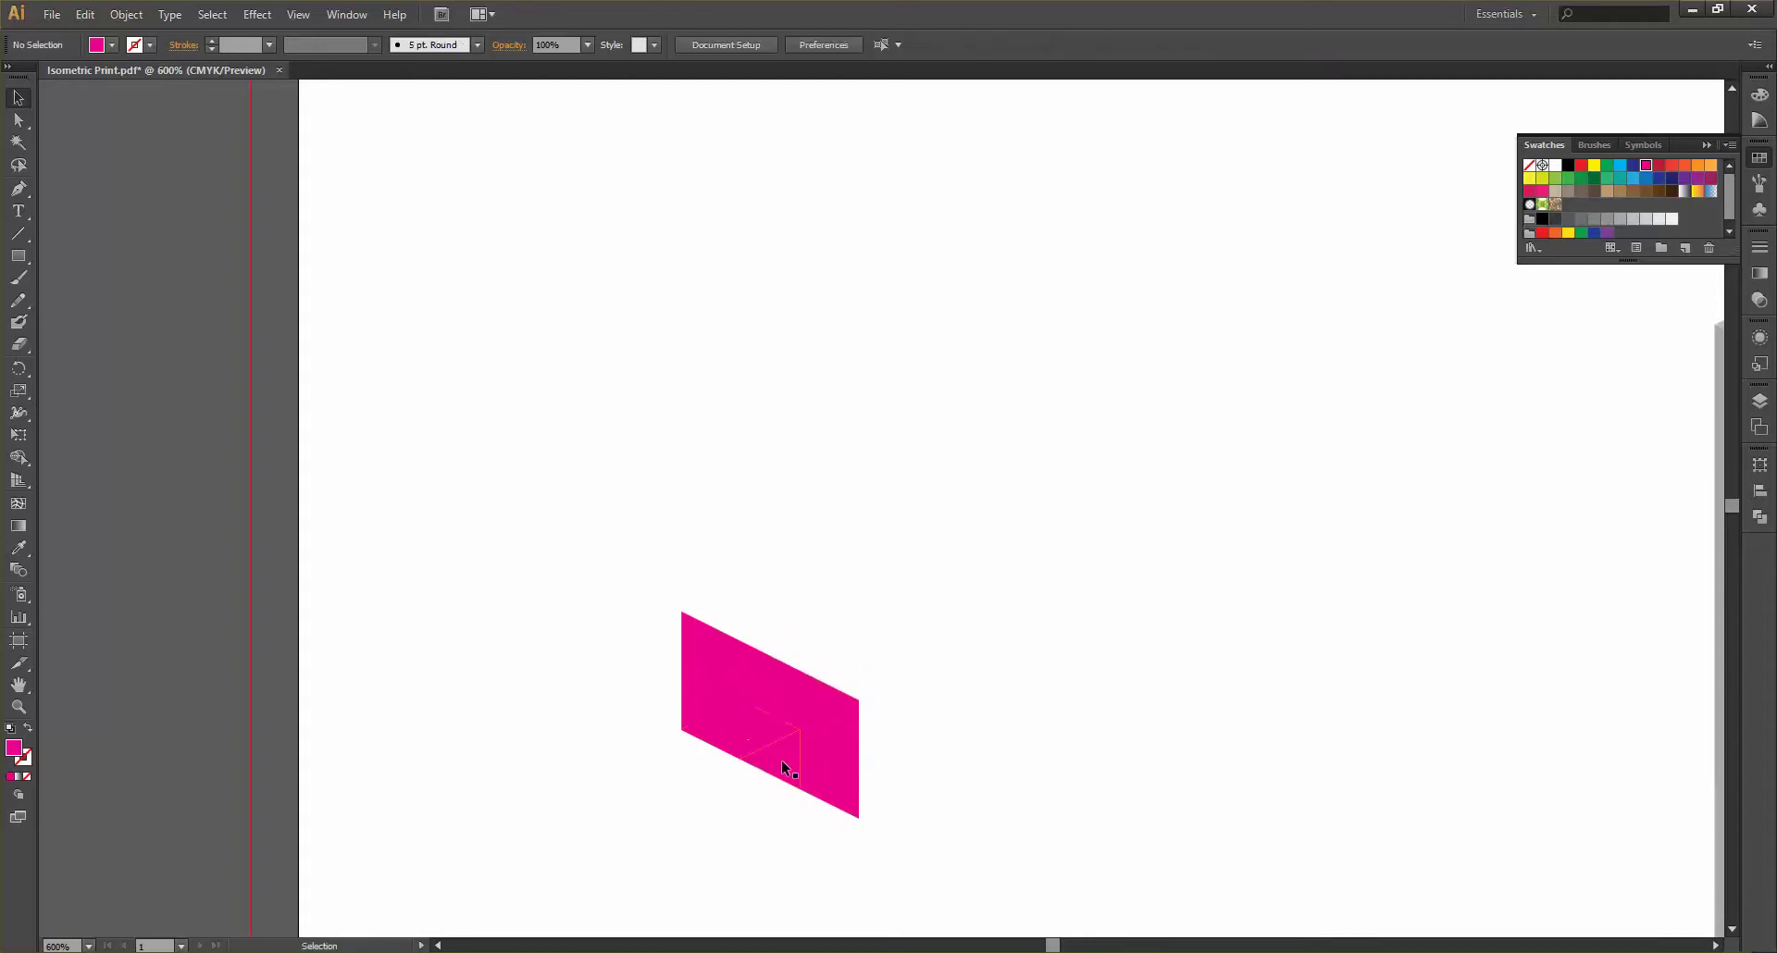
left_click_drag(884, 835, 689, 616)
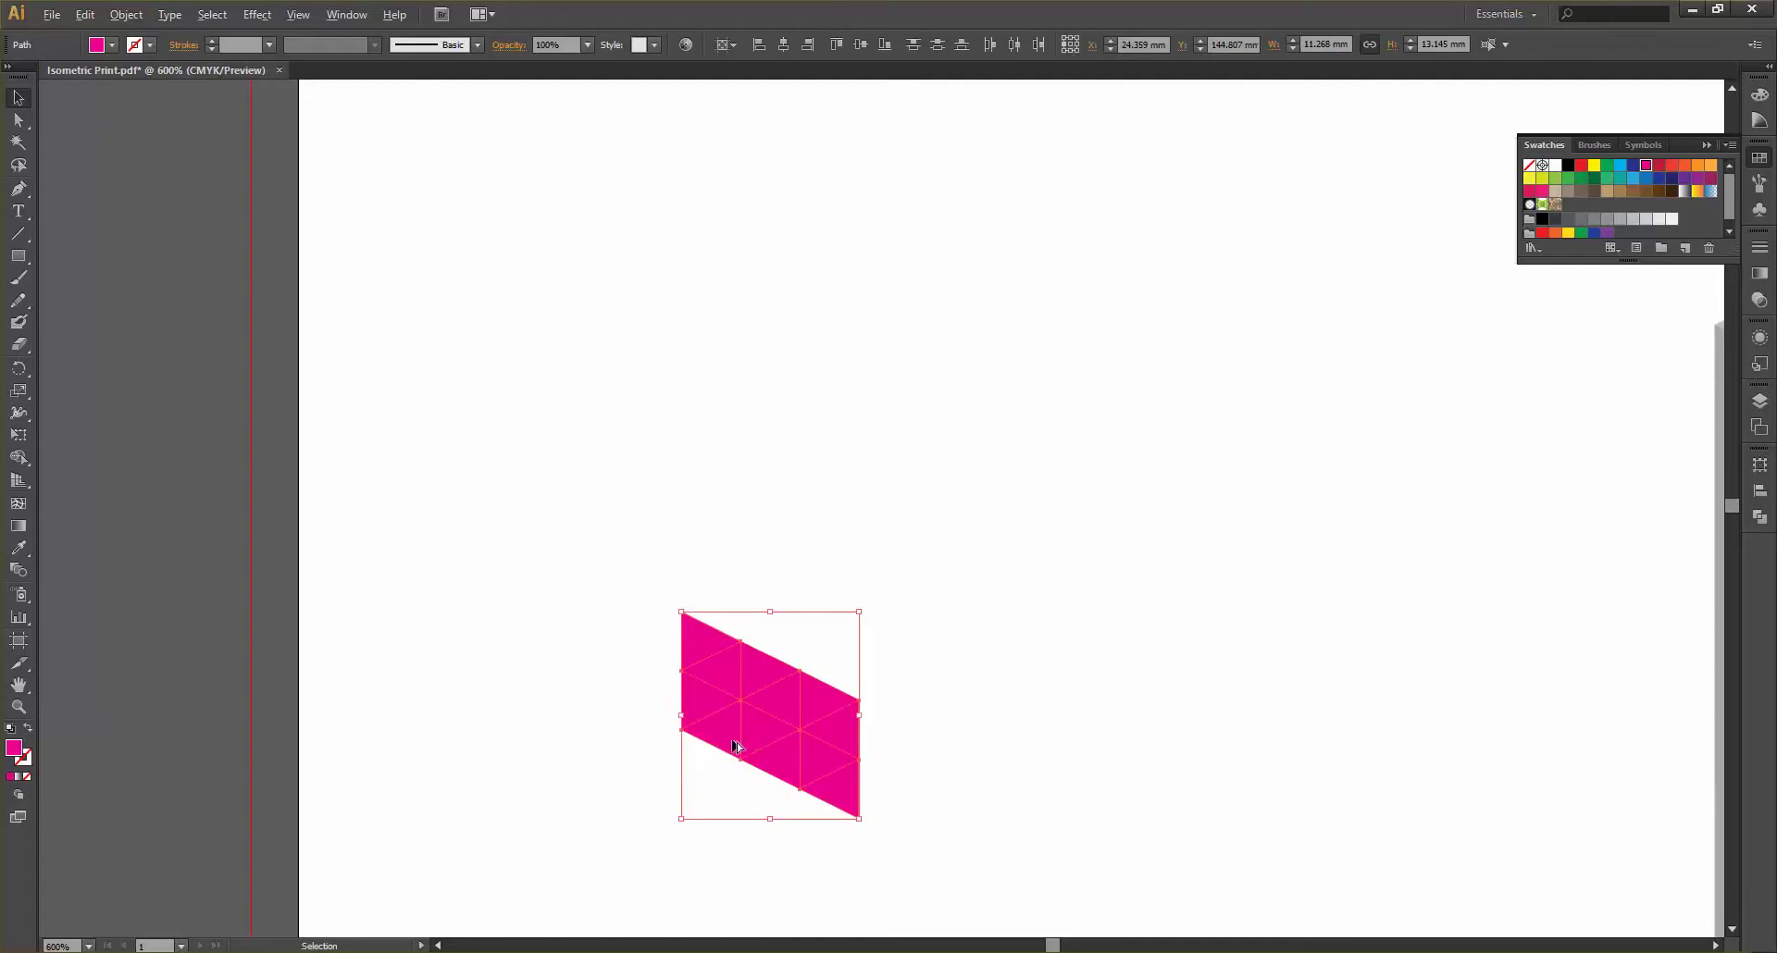
left_click_drag(737, 746, 737, 627)
left_click(647, 616)
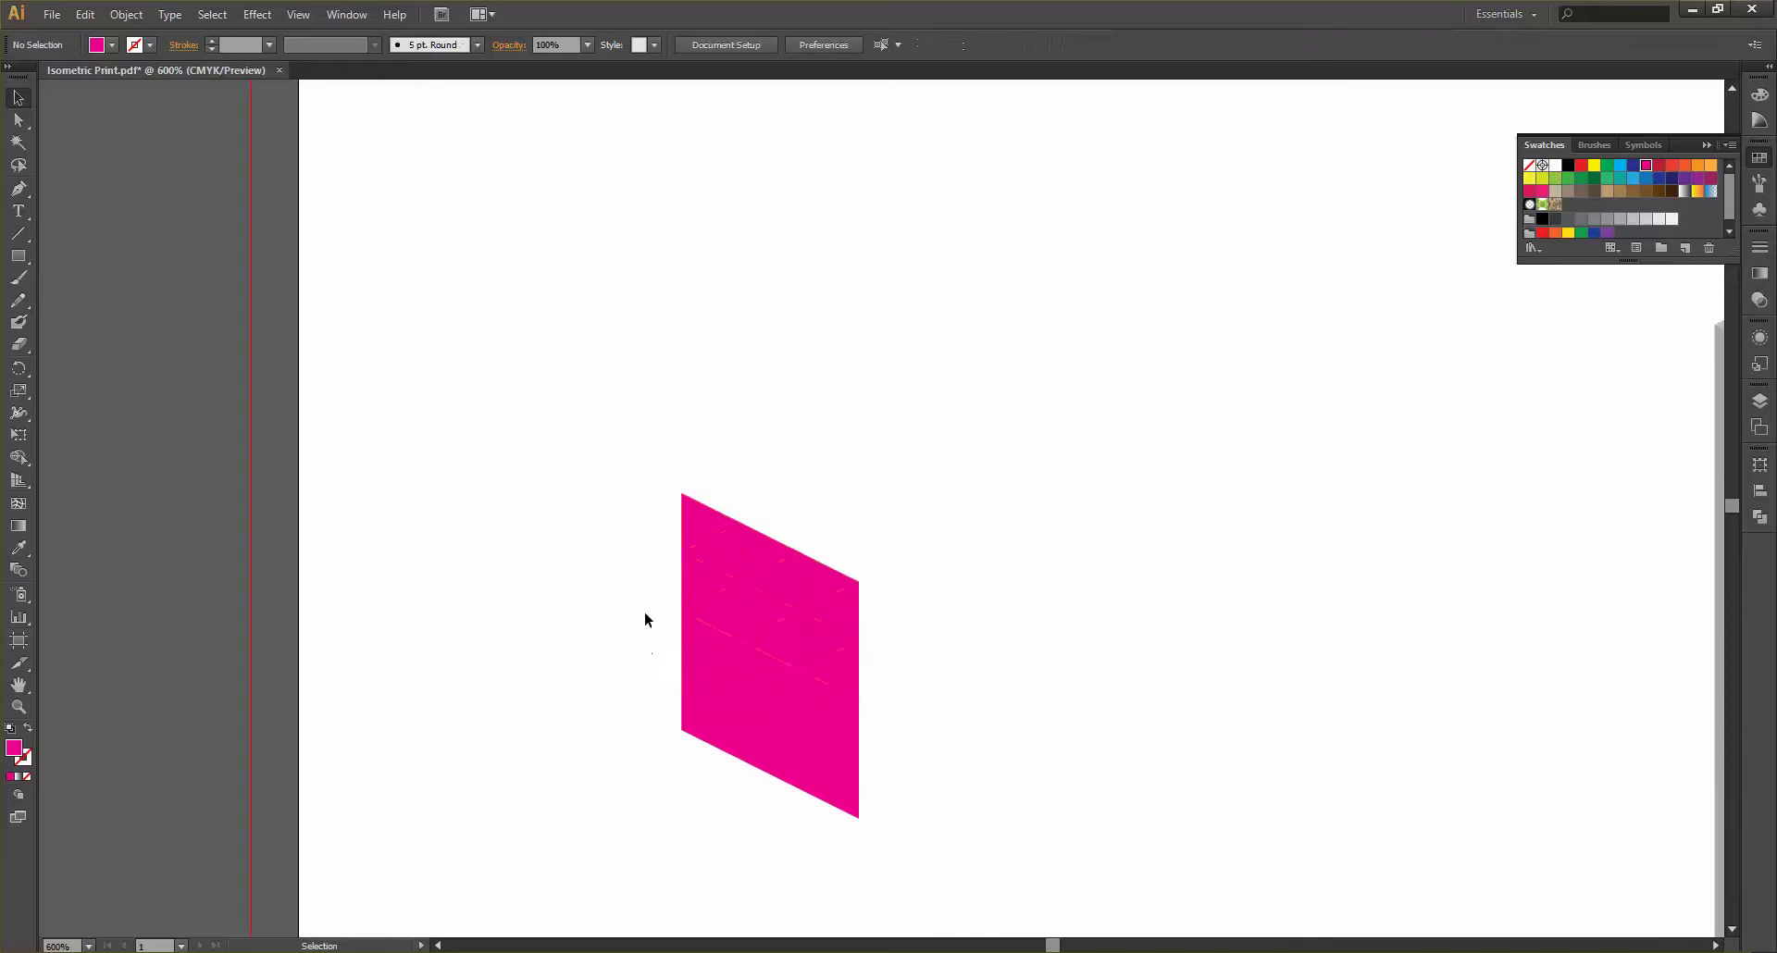
Fill all triangles of the small magenta parallelogram with the light red sampled from the colour palette strip
left_click_drag(619, 486, 920, 814)
key("ctrl+1")
scroll(847, 745, "down", 3)
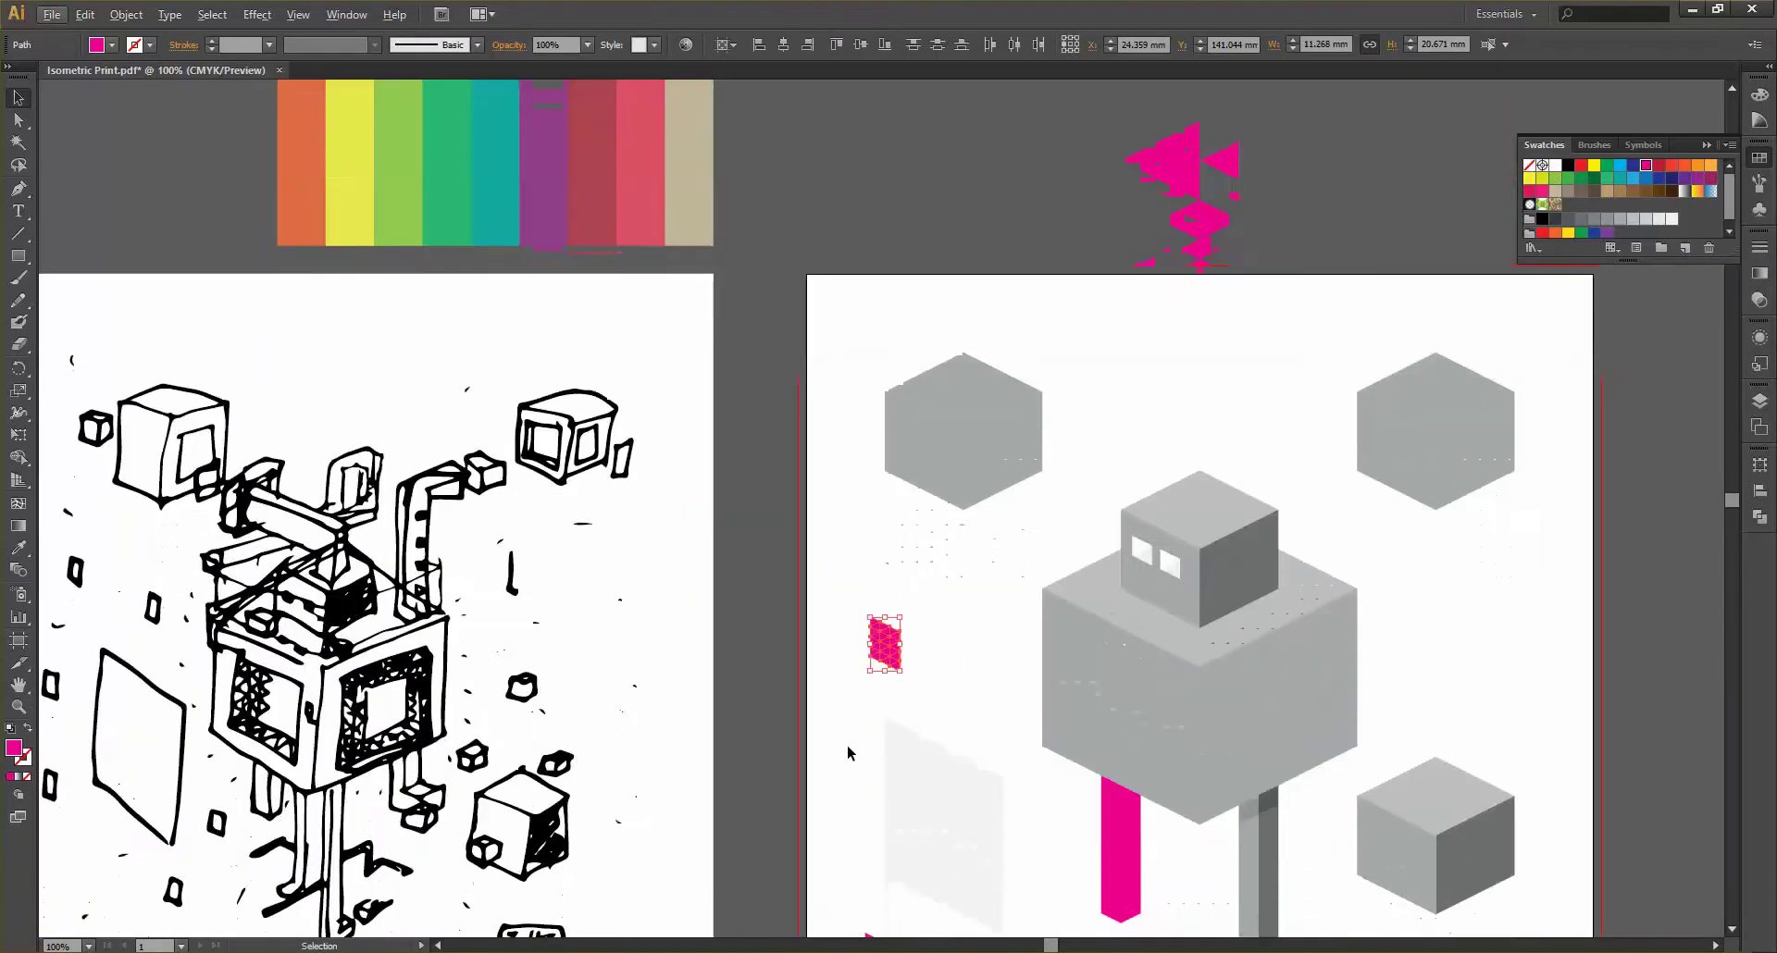
key("i")
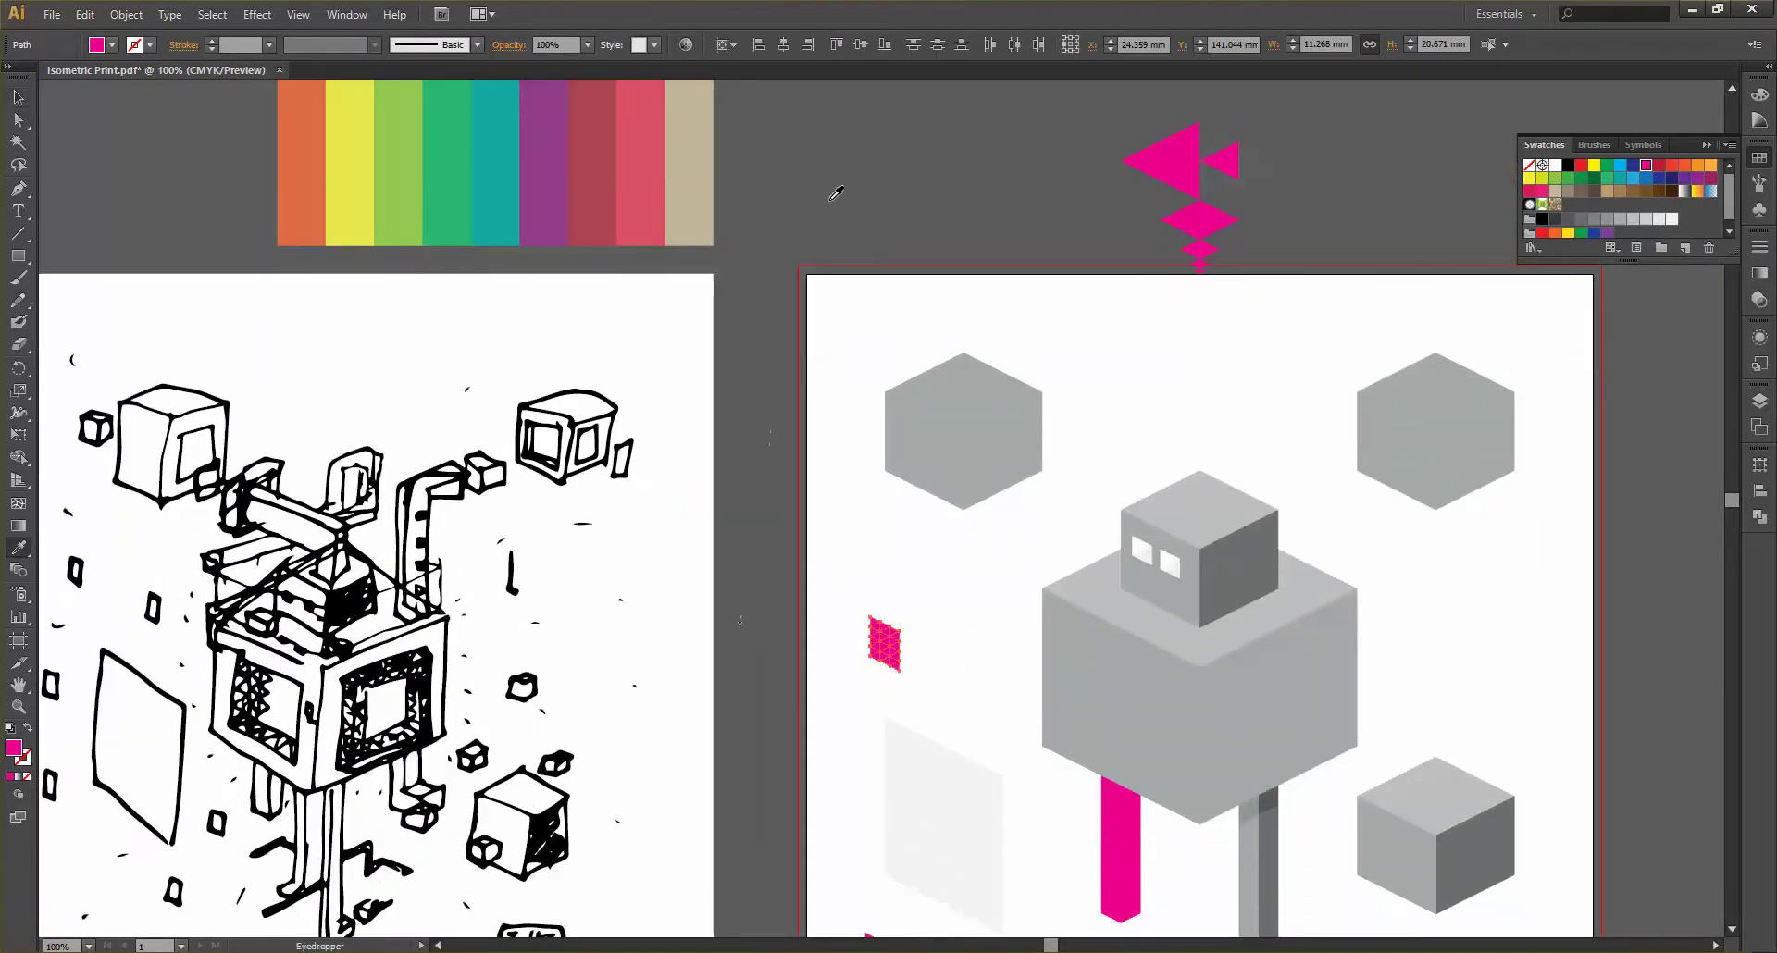
left_click(647, 174)
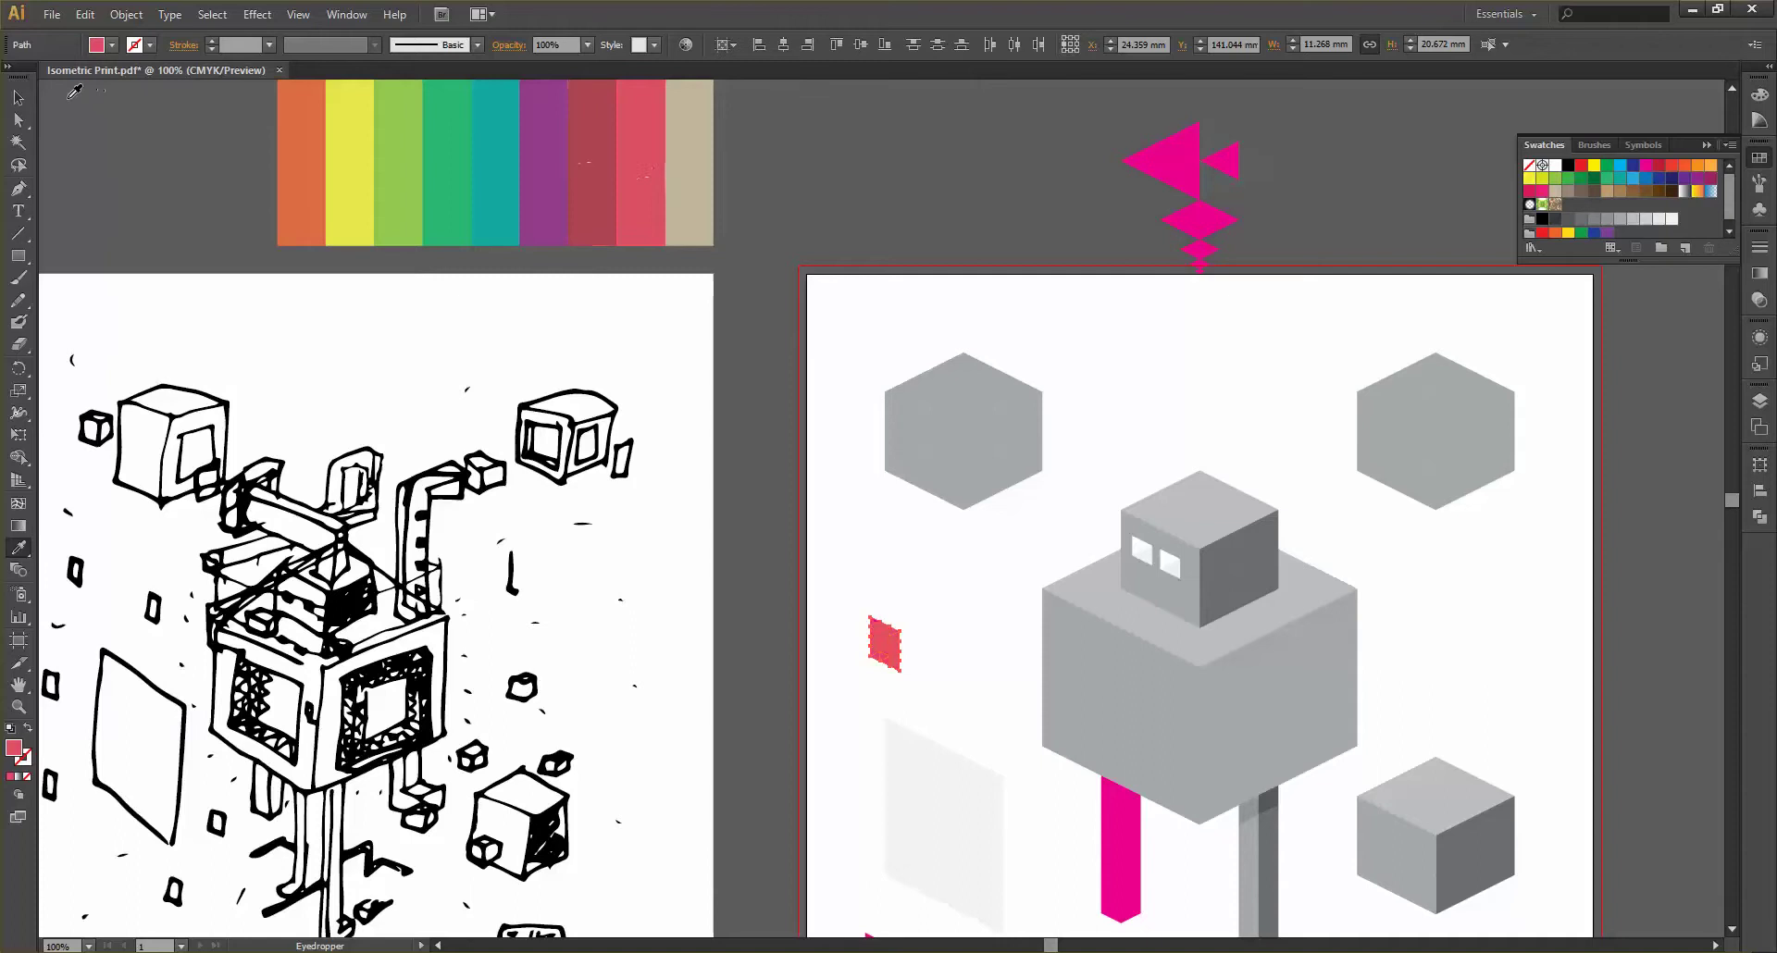
left_click(18, 97)
left_click(892, 222)
Delete the large magenta parallelogram below the pale panel
scroll(738, 557, "down", 4)
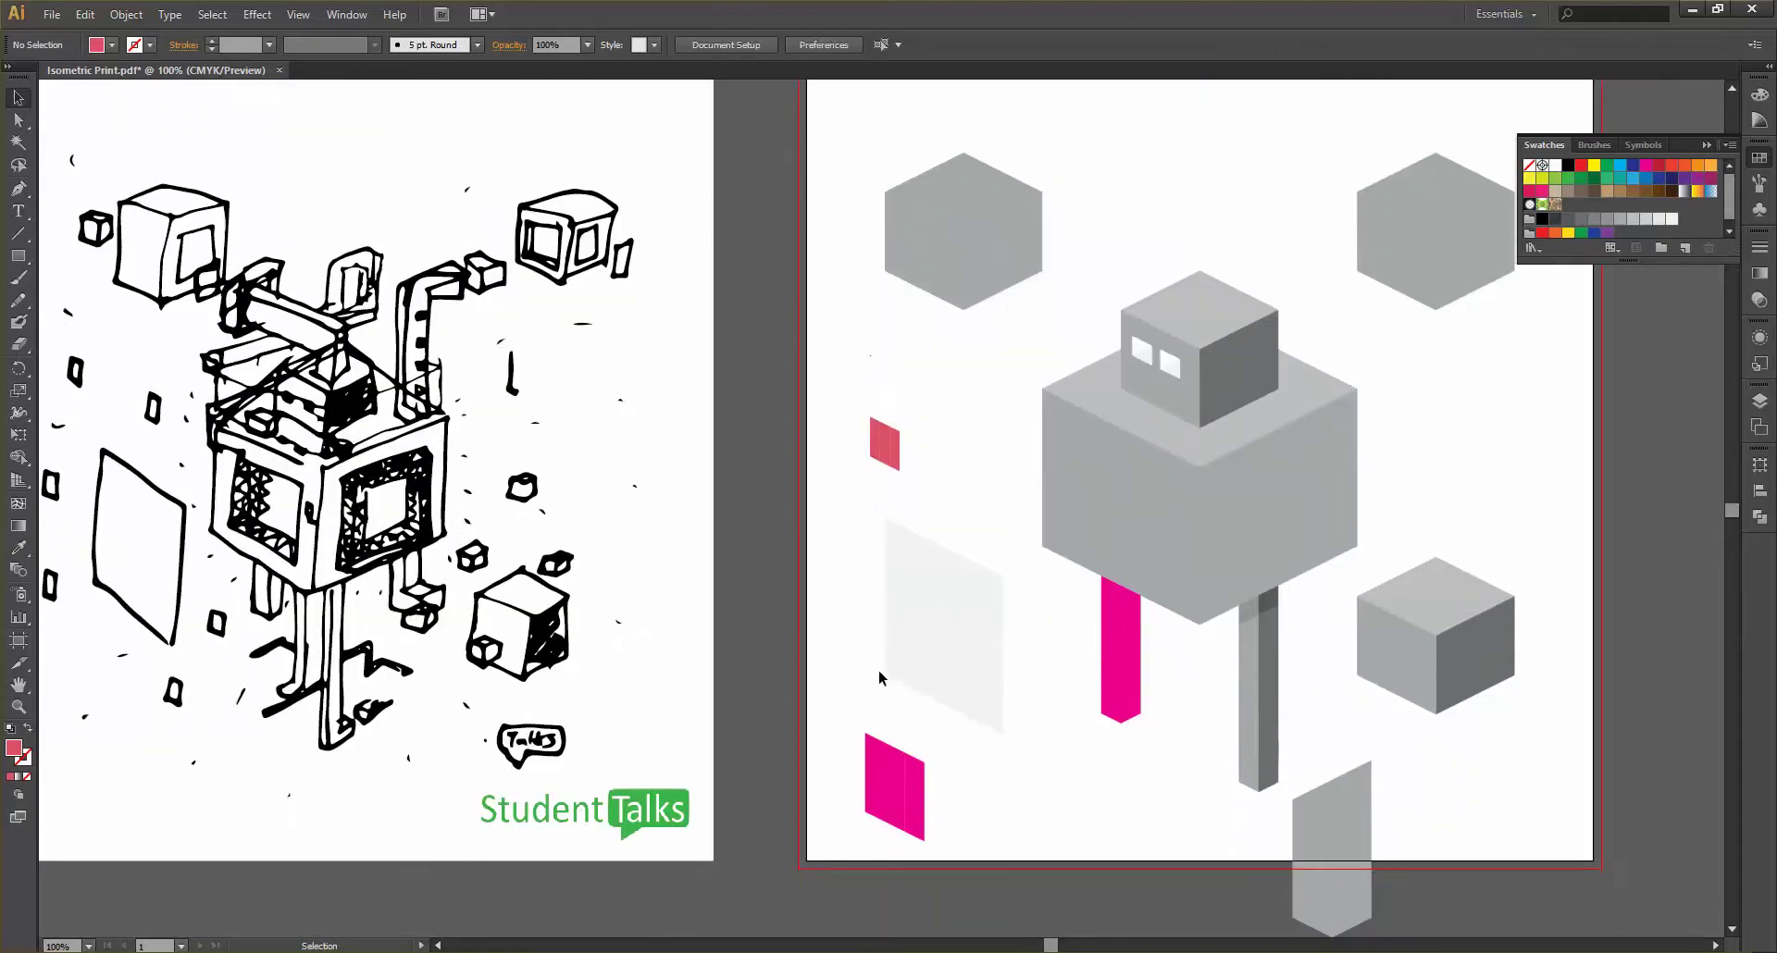
left_click_drag(937, 874, 937, 875)
key("Delete")
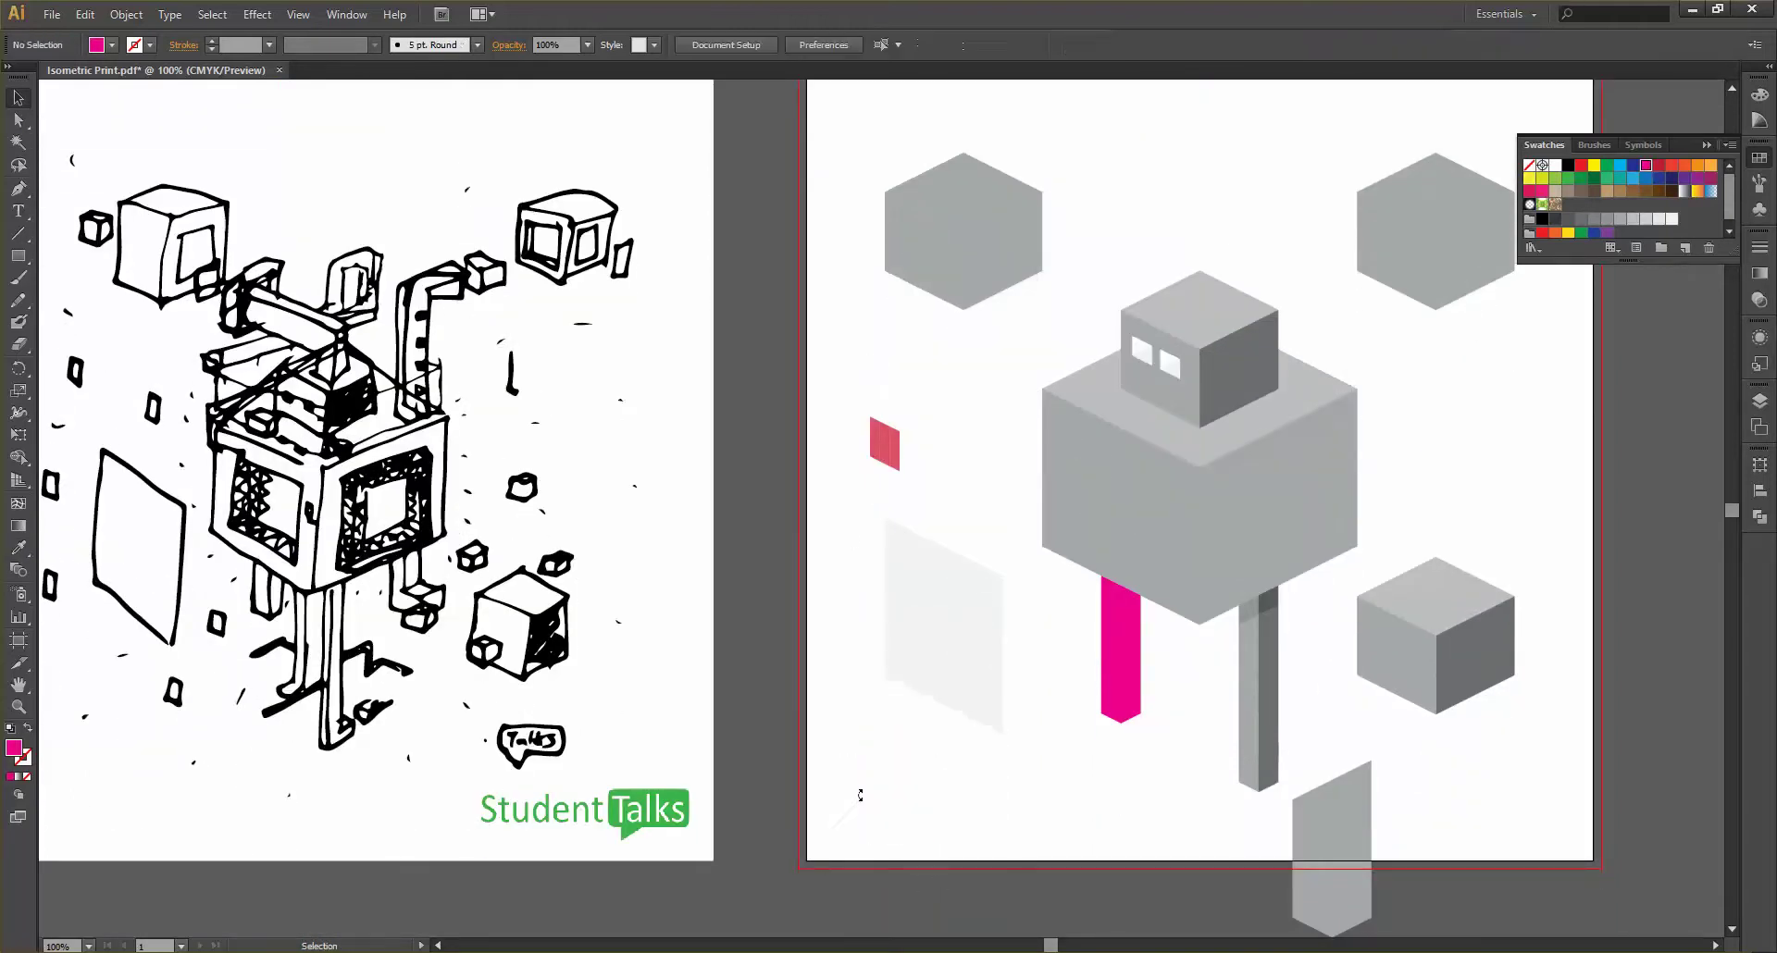
Group the triangles of the light red parallelogram above the pale panel
left_click_drag(919, 461, 918, 463)
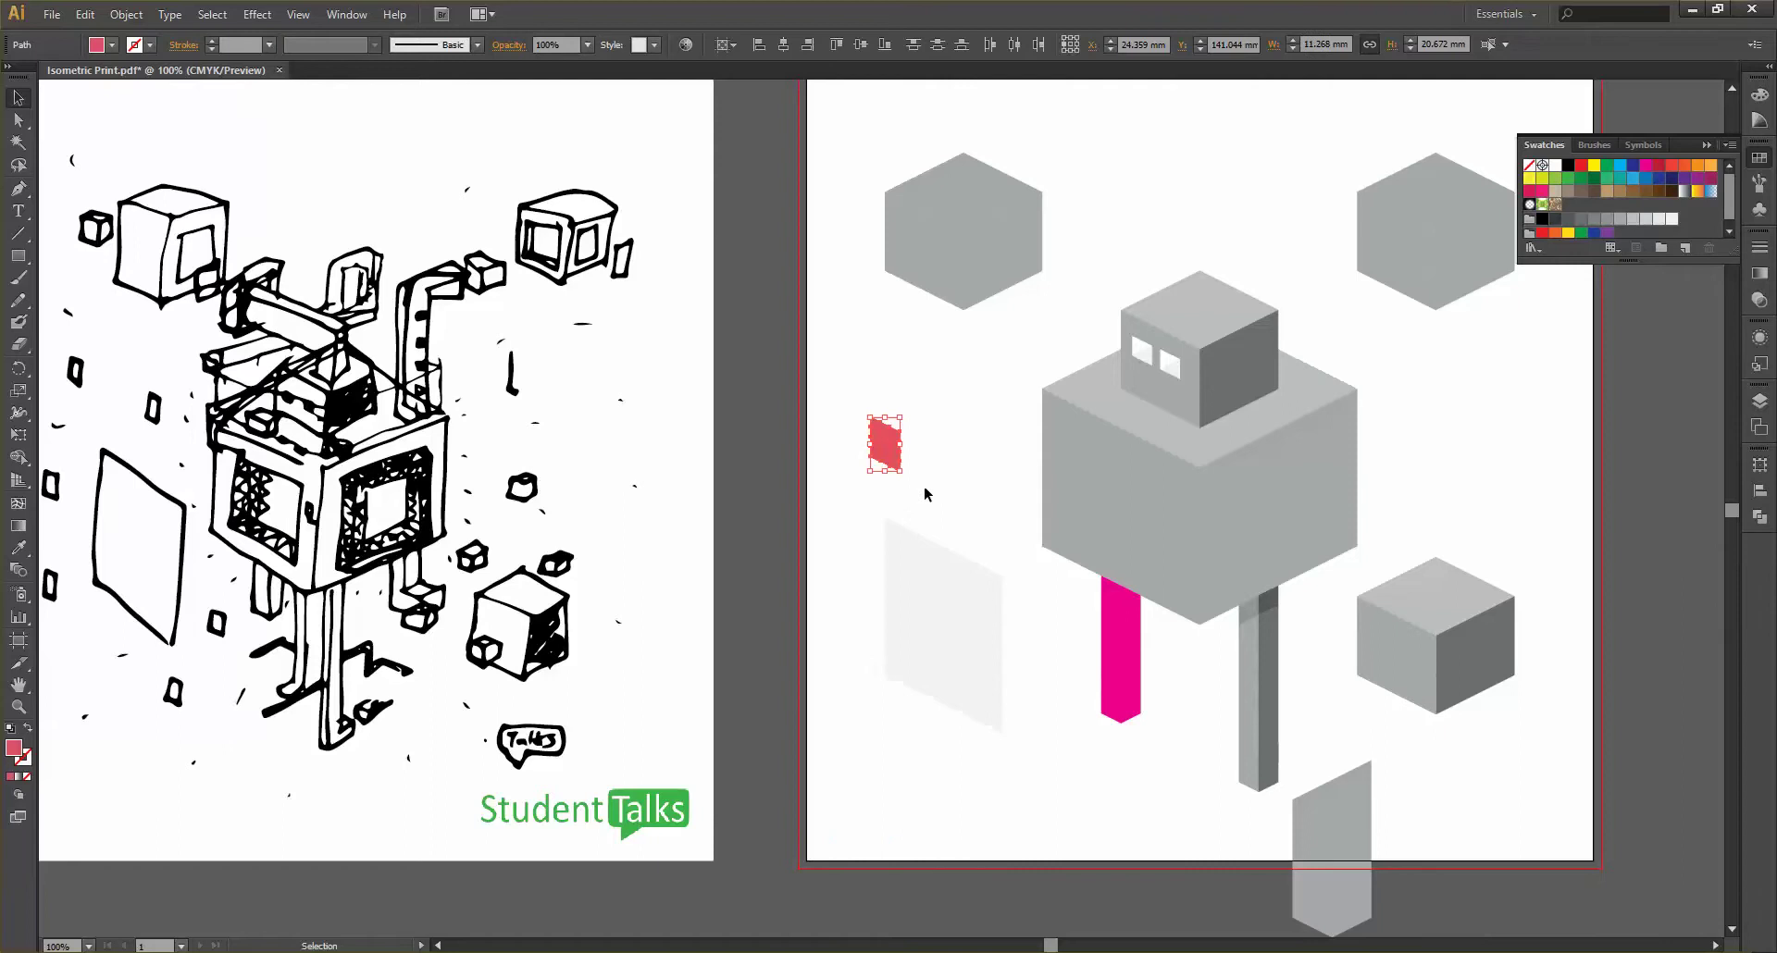
scroll(924, 485, "up", 3)
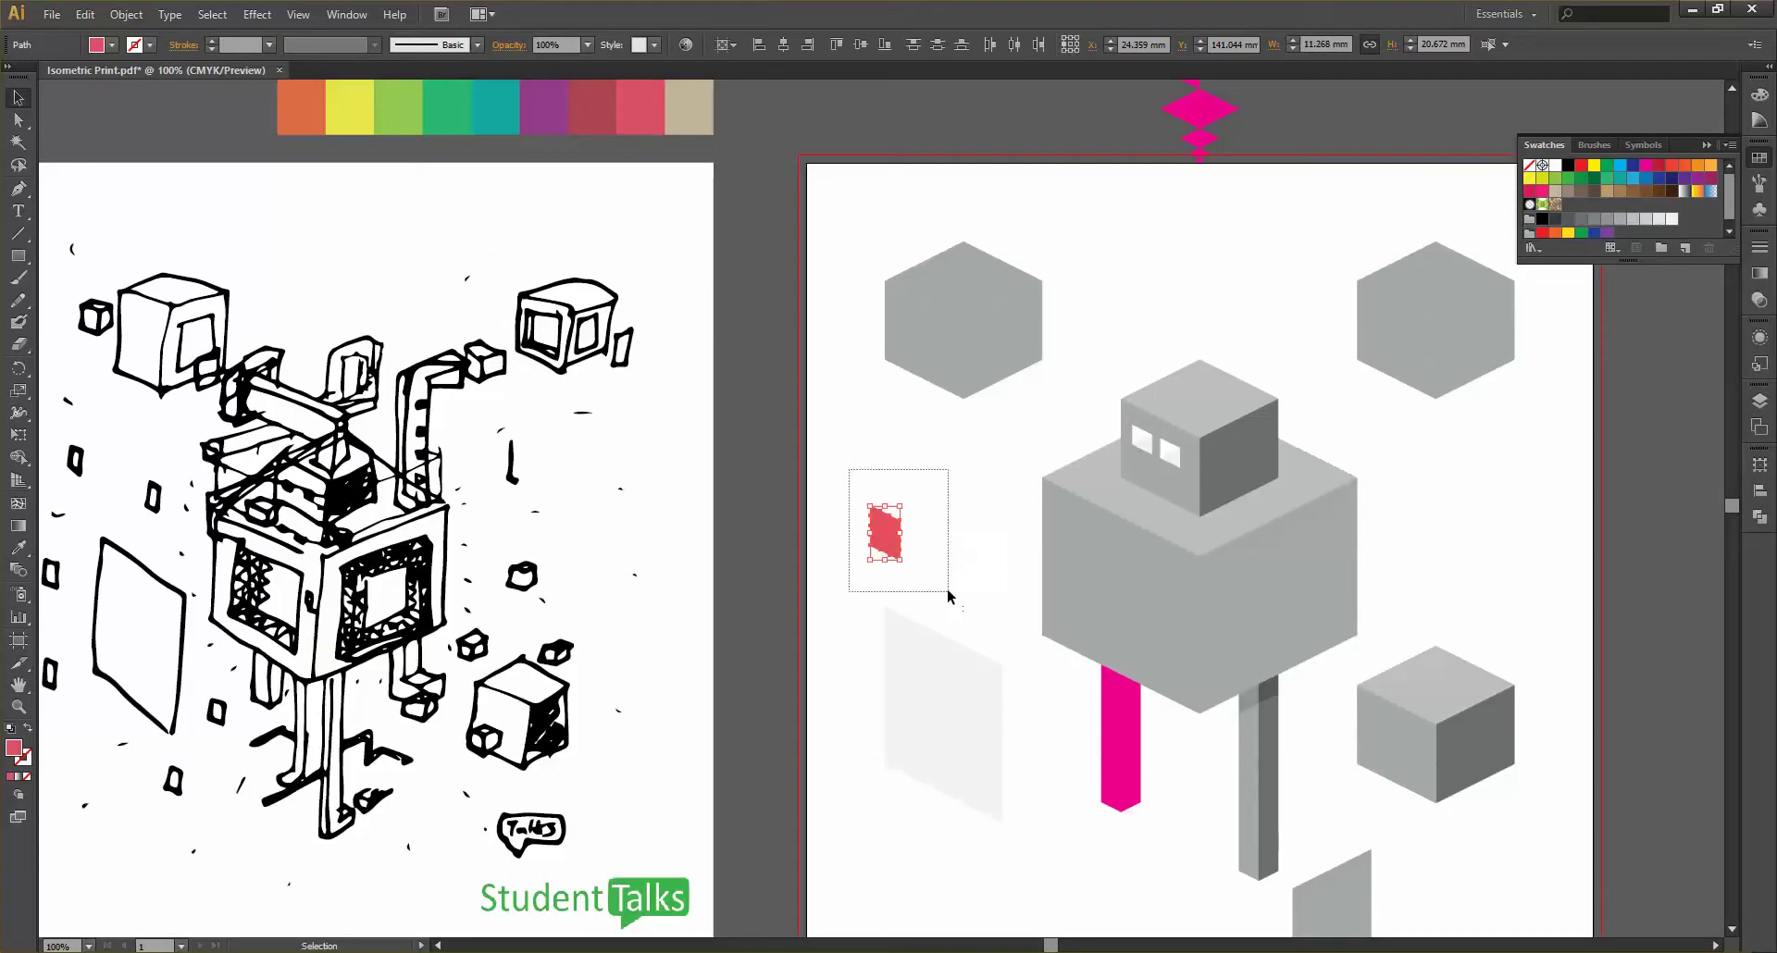
key("ctrl+g")
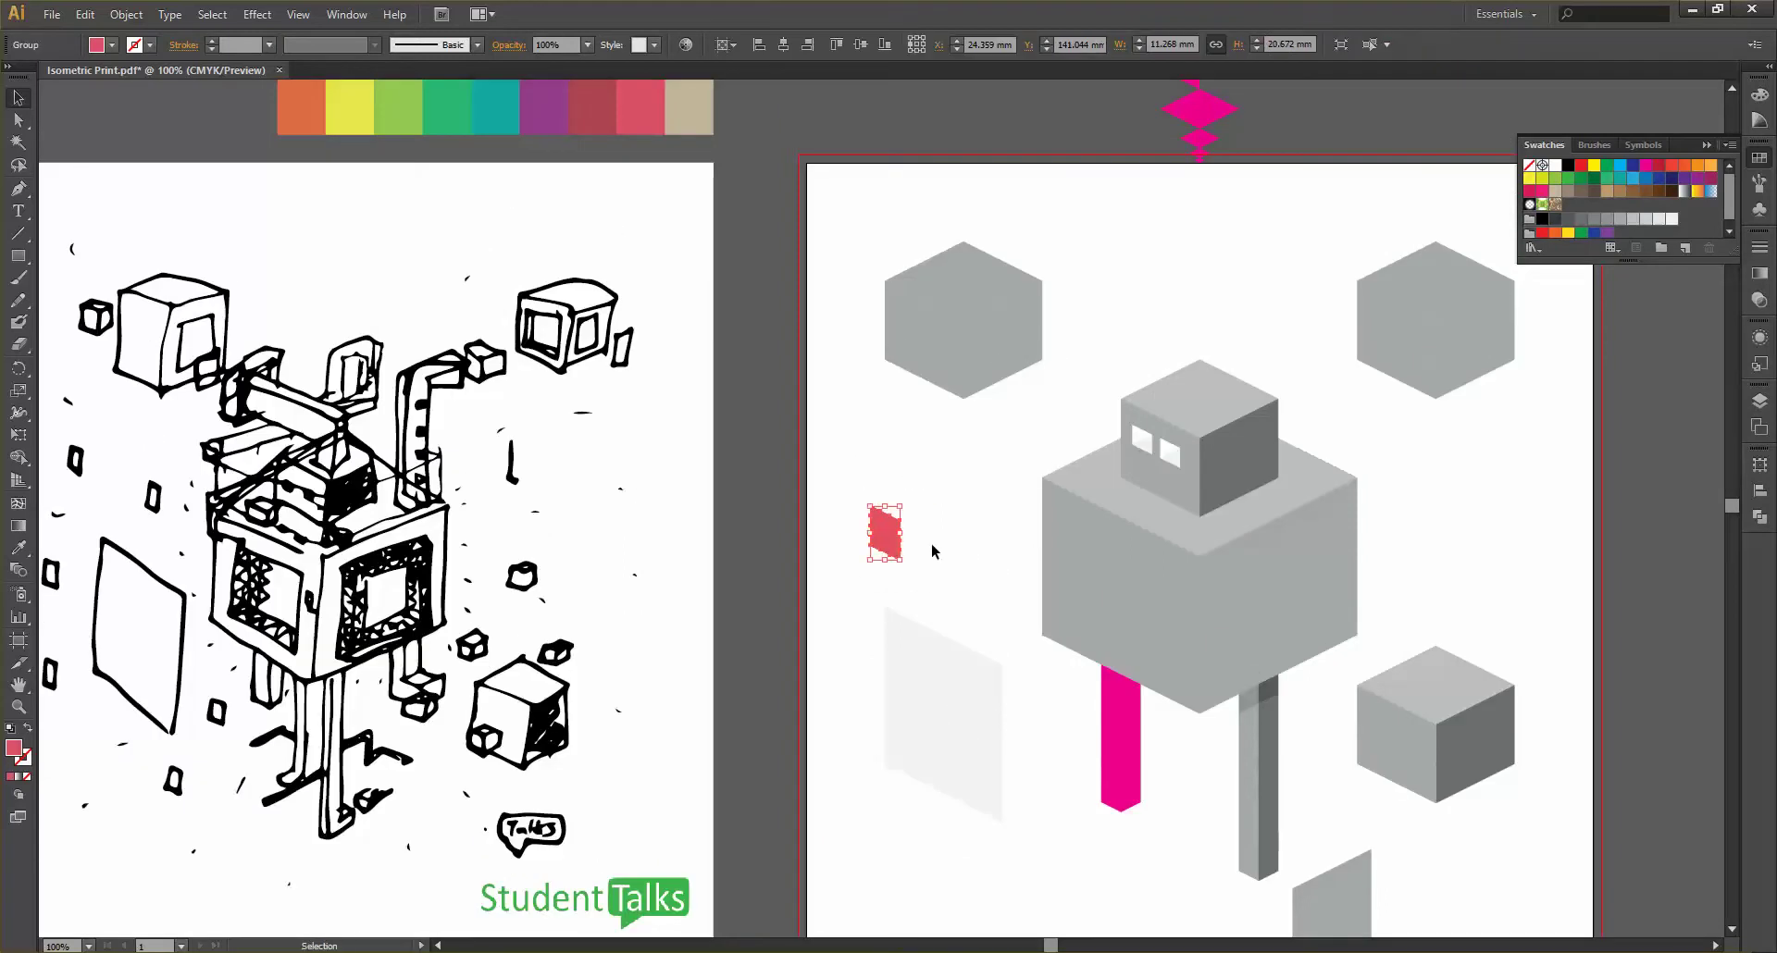
scroll(931, 542, "up", 1)
scroll(927, 540, "down", 3)
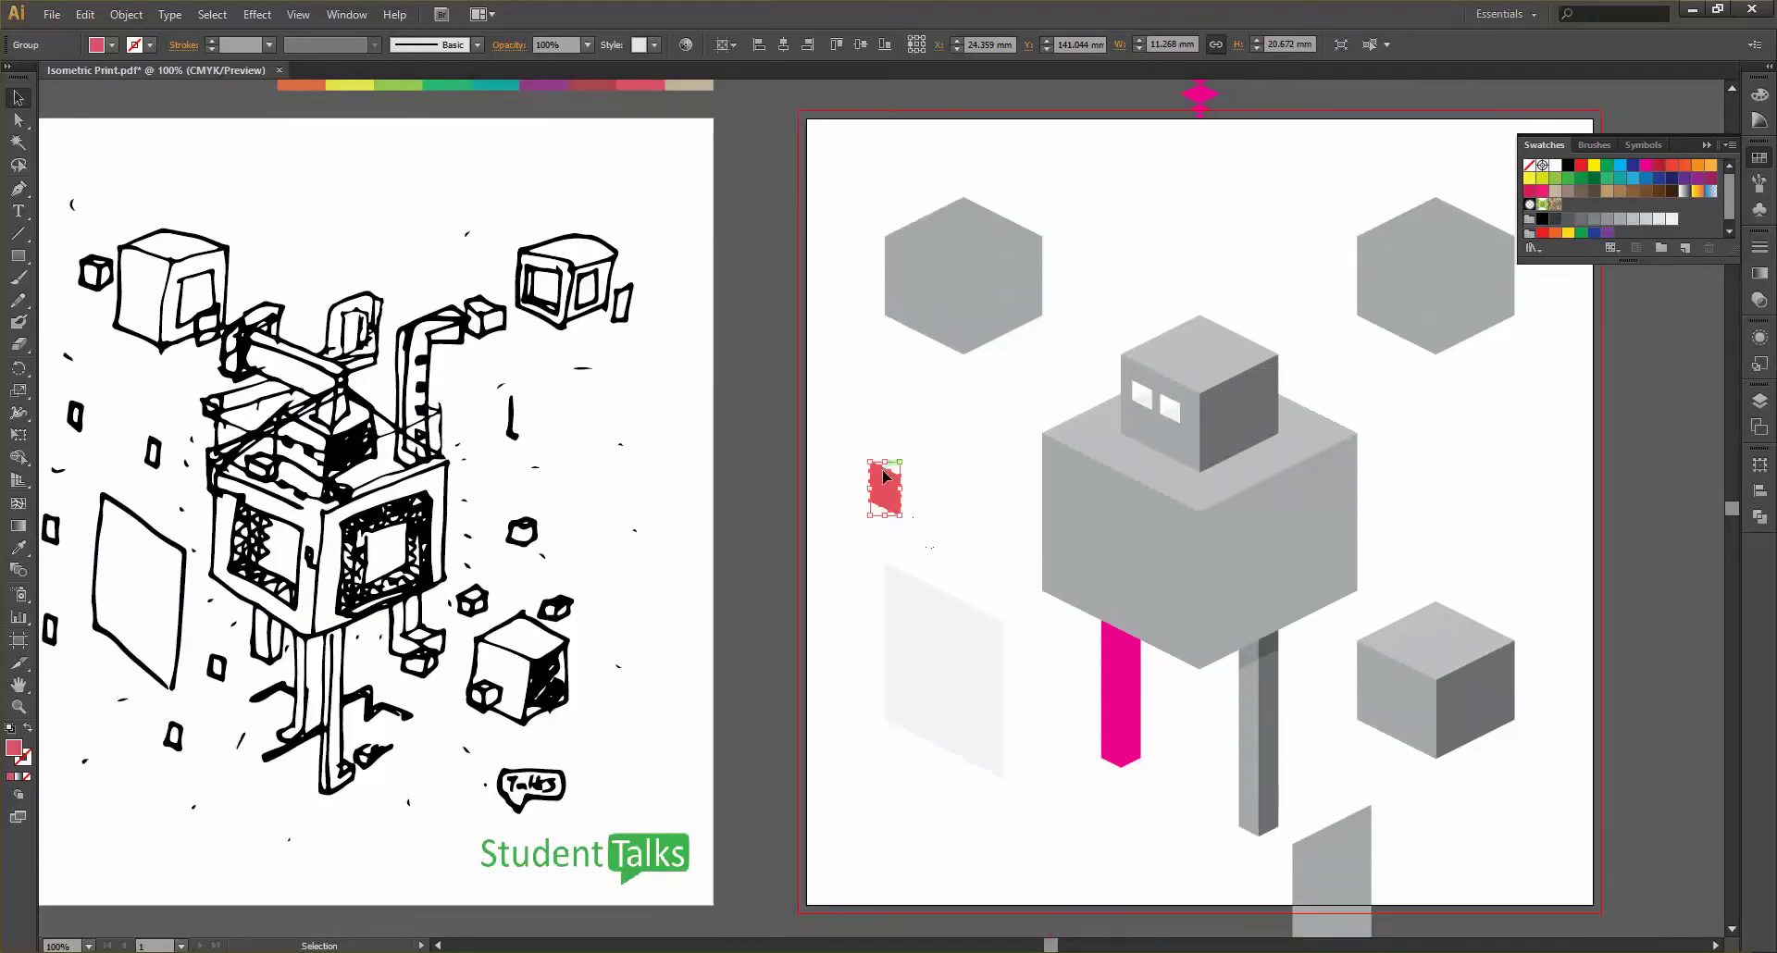
Place a copy of the light red parallelogram below the pale panel's left side and fill it with the palette strip's dark red
left_click_drag(881, 505, 859, 795)
scroll(776, 409, "up", 4)
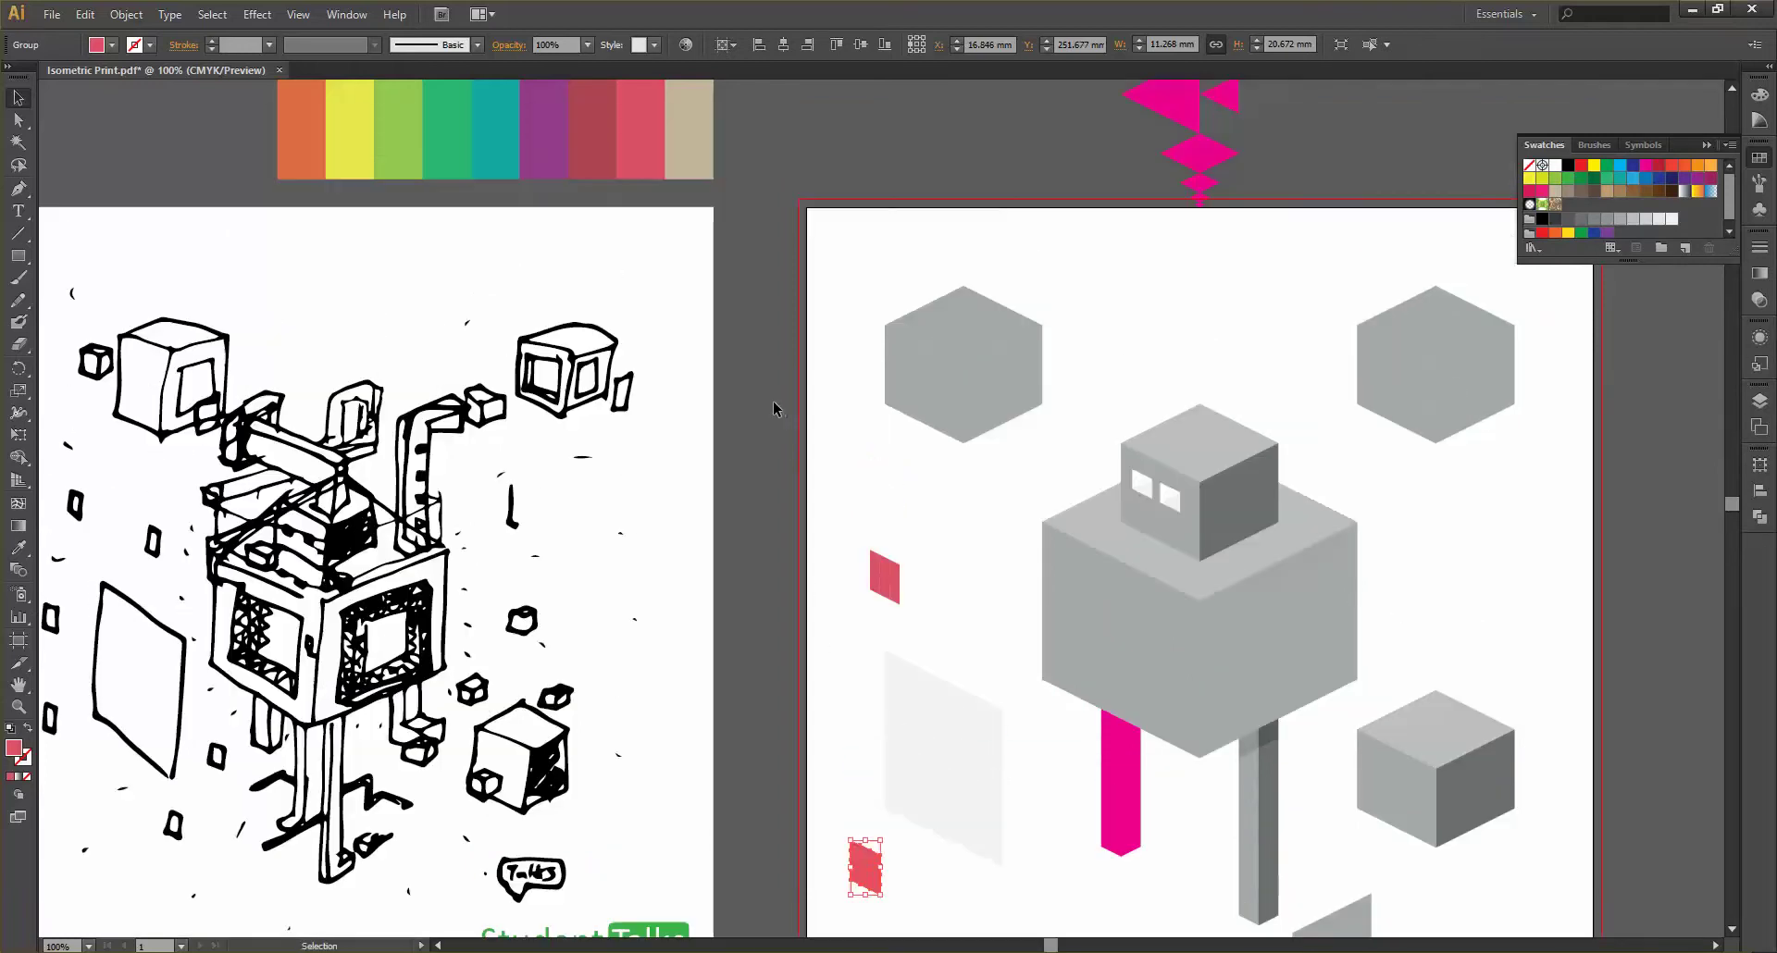
key("i")
left_click(581, 130)
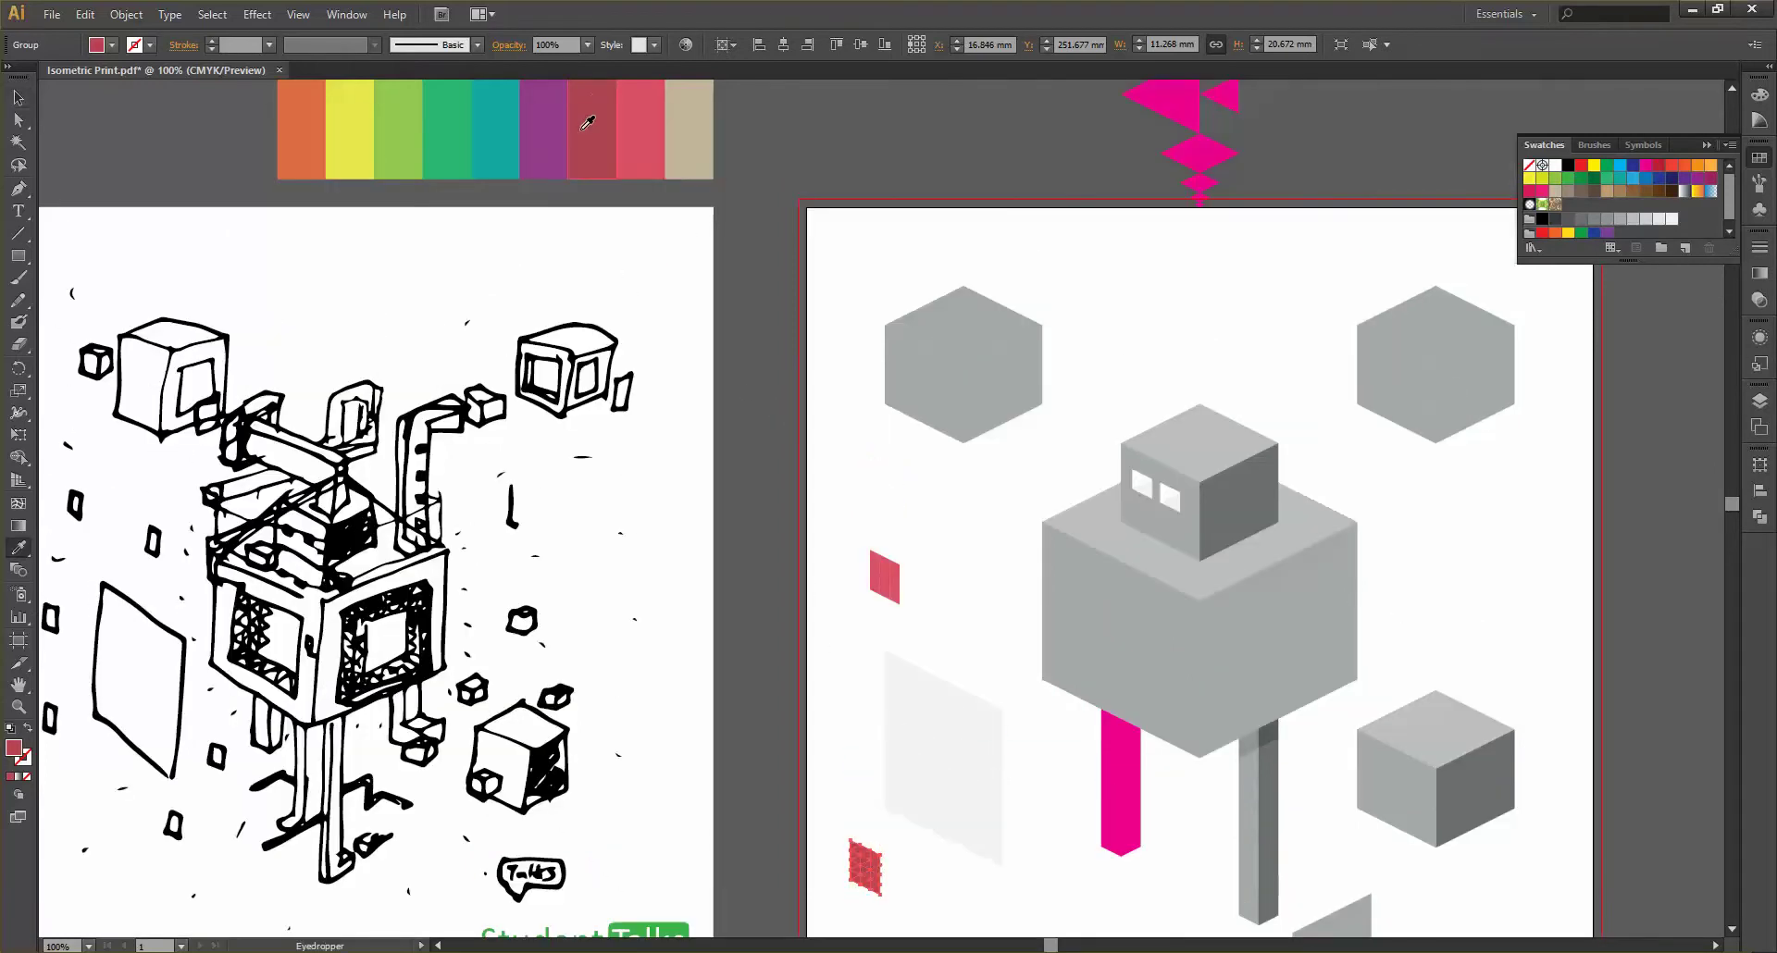
scroll(808, 474, "down", 5)
key("v")
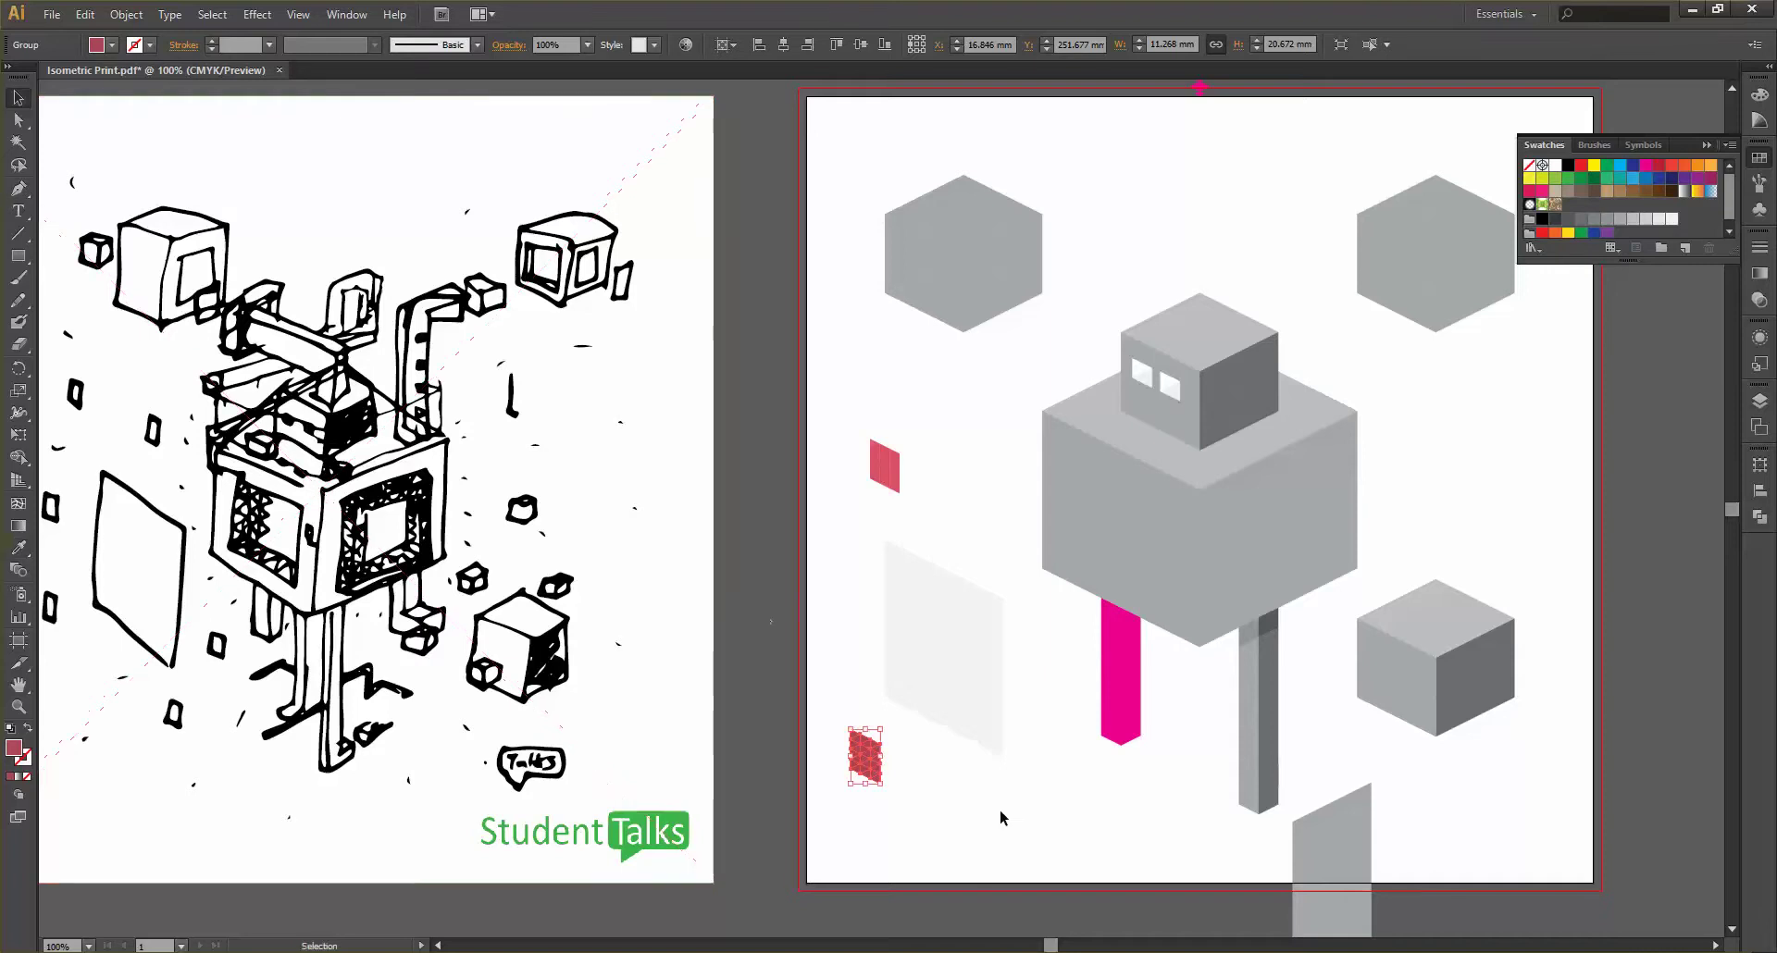
left_click(1026, 835)
Fill the small dark red parallelogram below the pale panel with the purple sampled from the palette strip
scroll(911, 802, "down", 4)
scroll(851, 717, "up", 3)
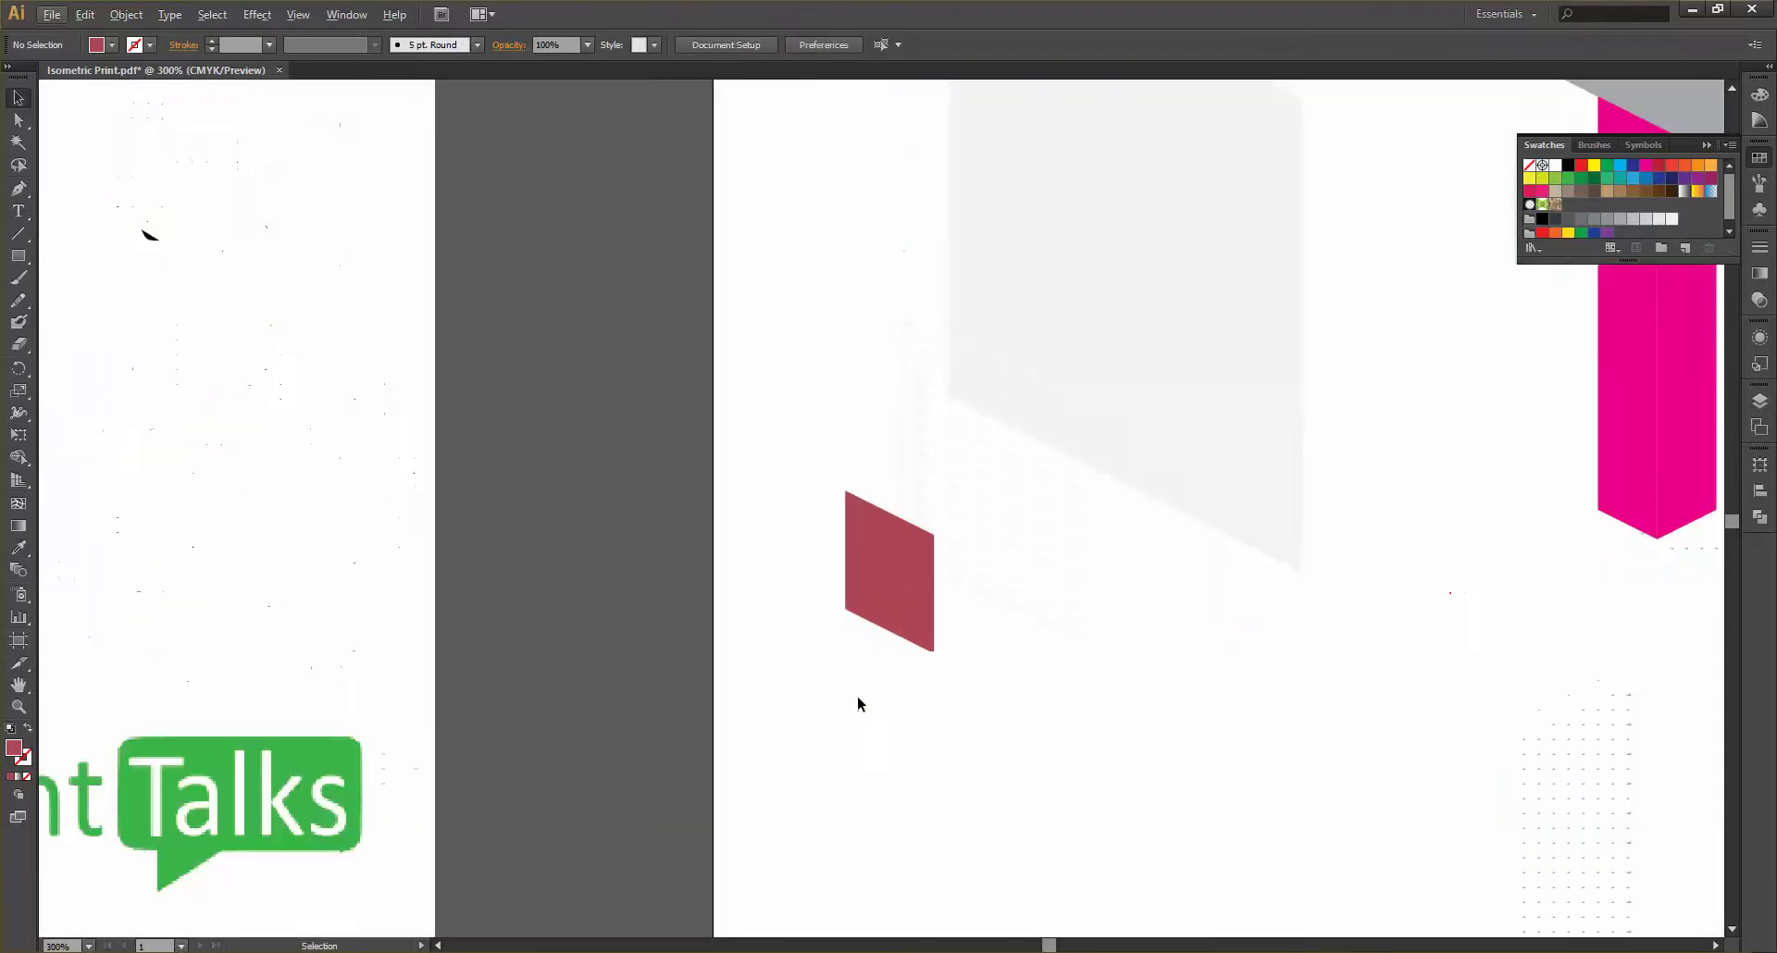
left_click_drag(946, 714, 794, 487)
scroll(794, 487, "down", 4)
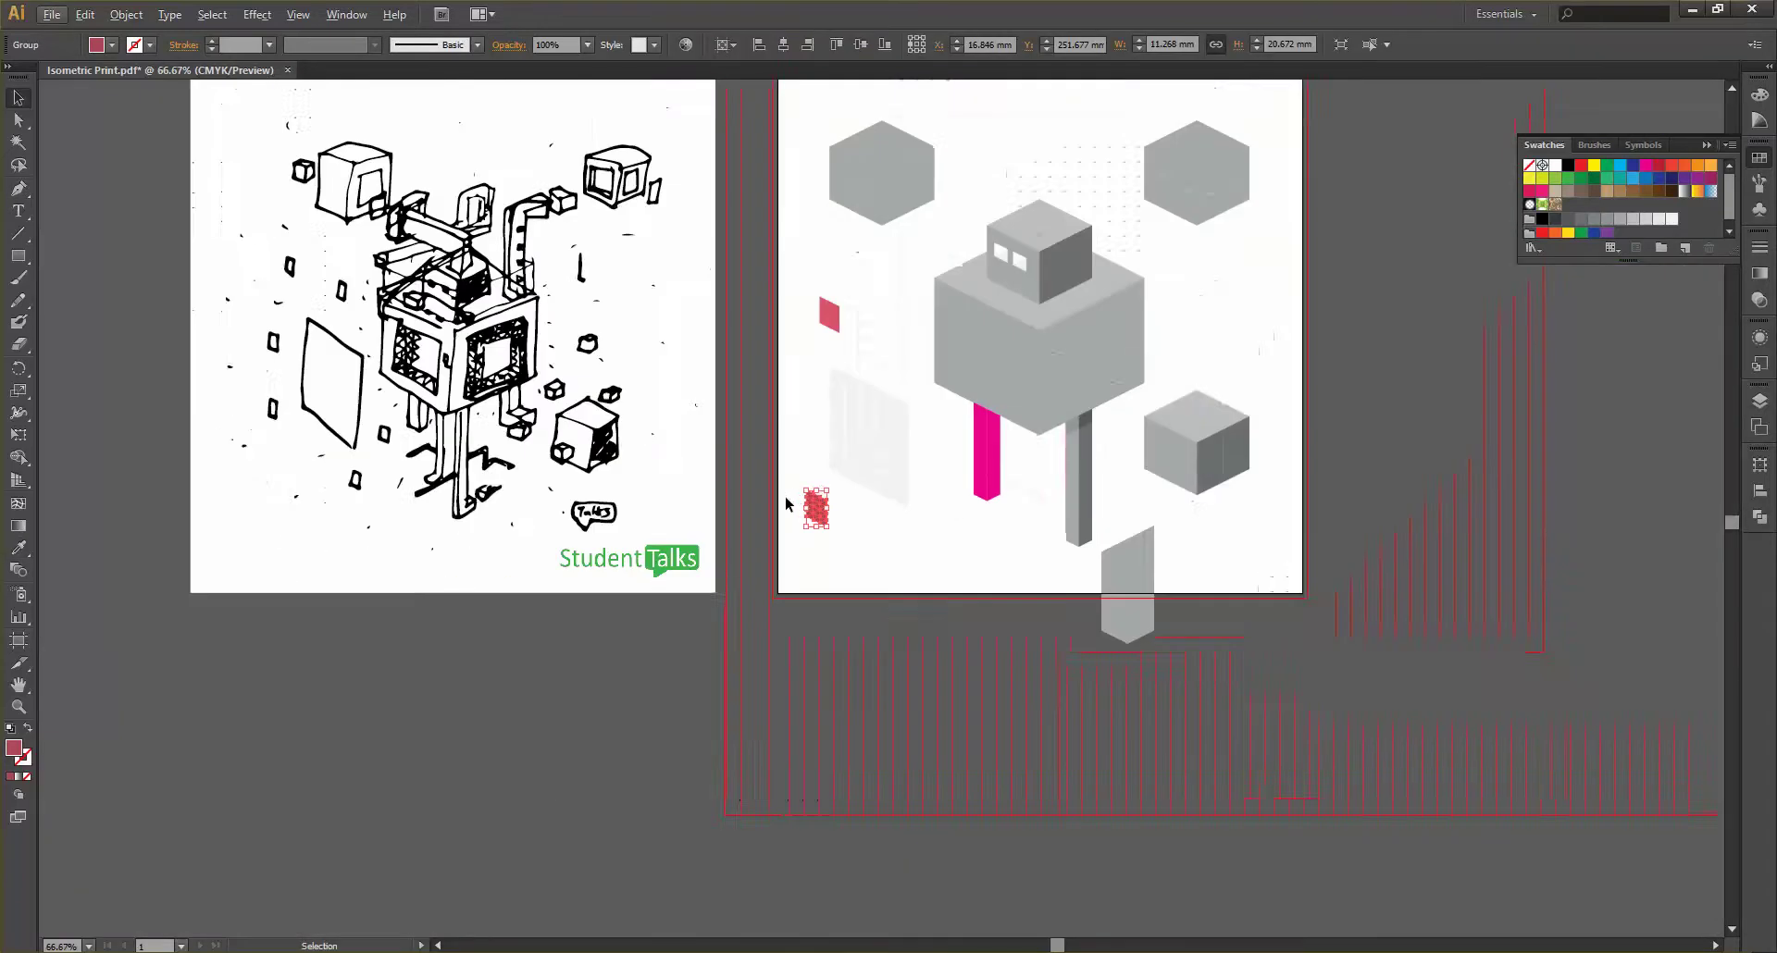
key("i")
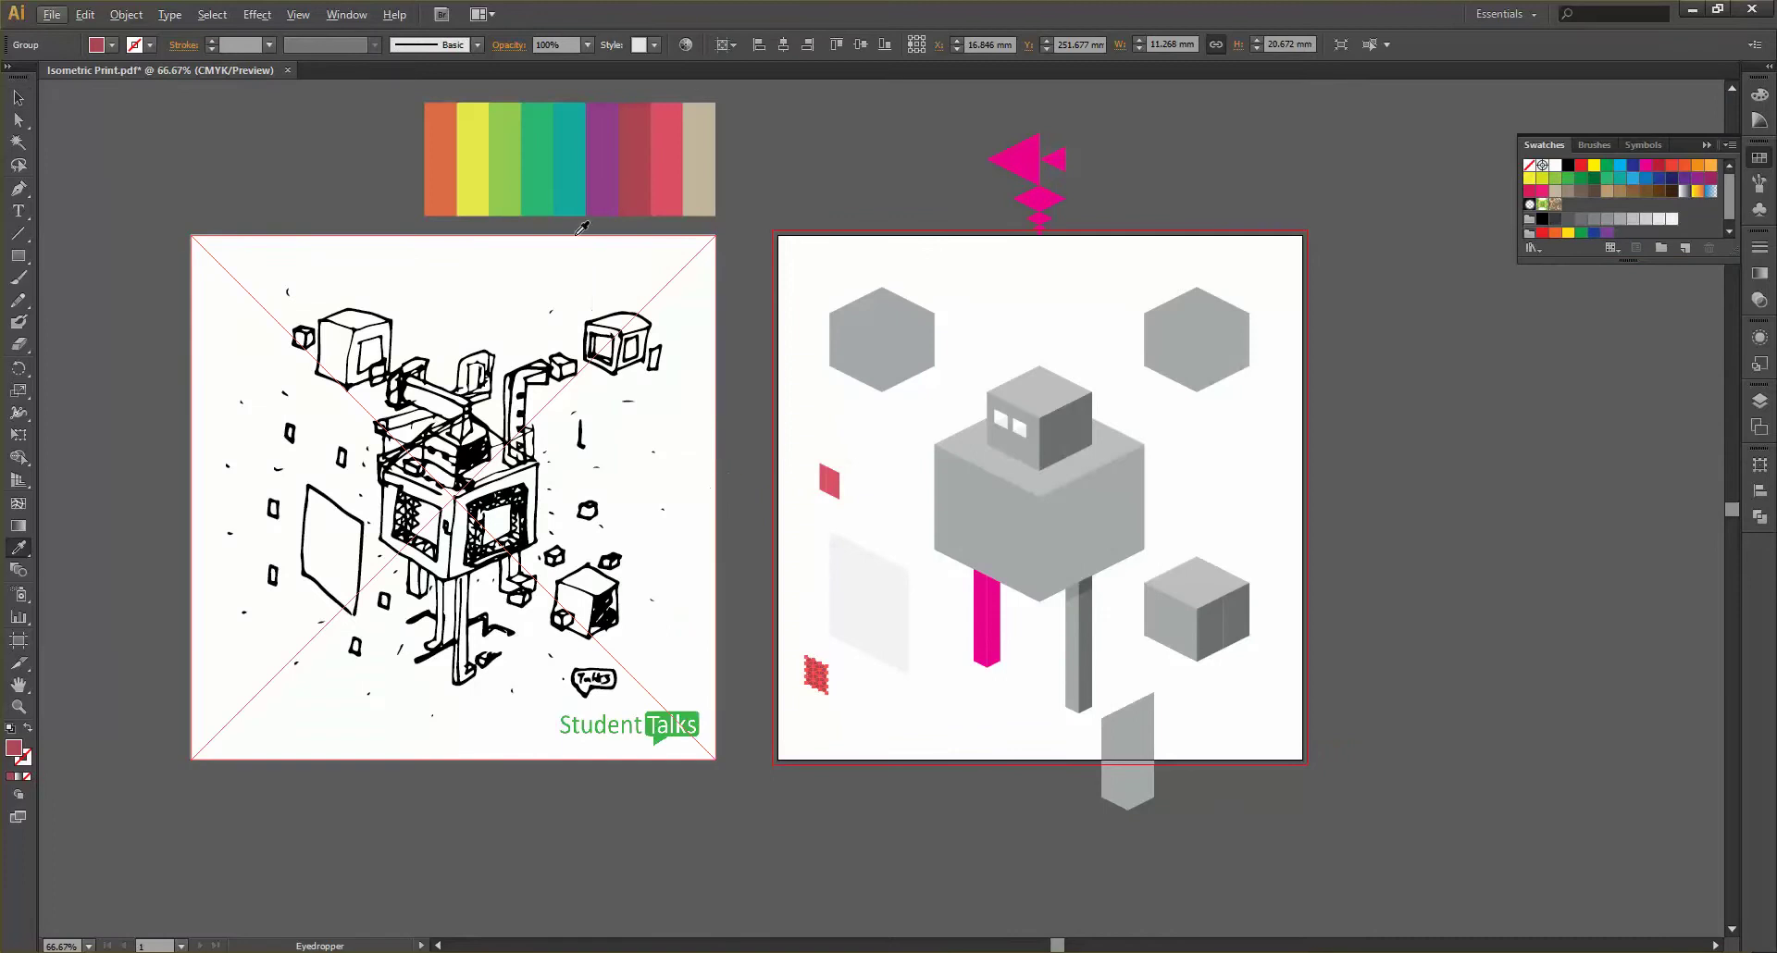
left_click(607, 162)
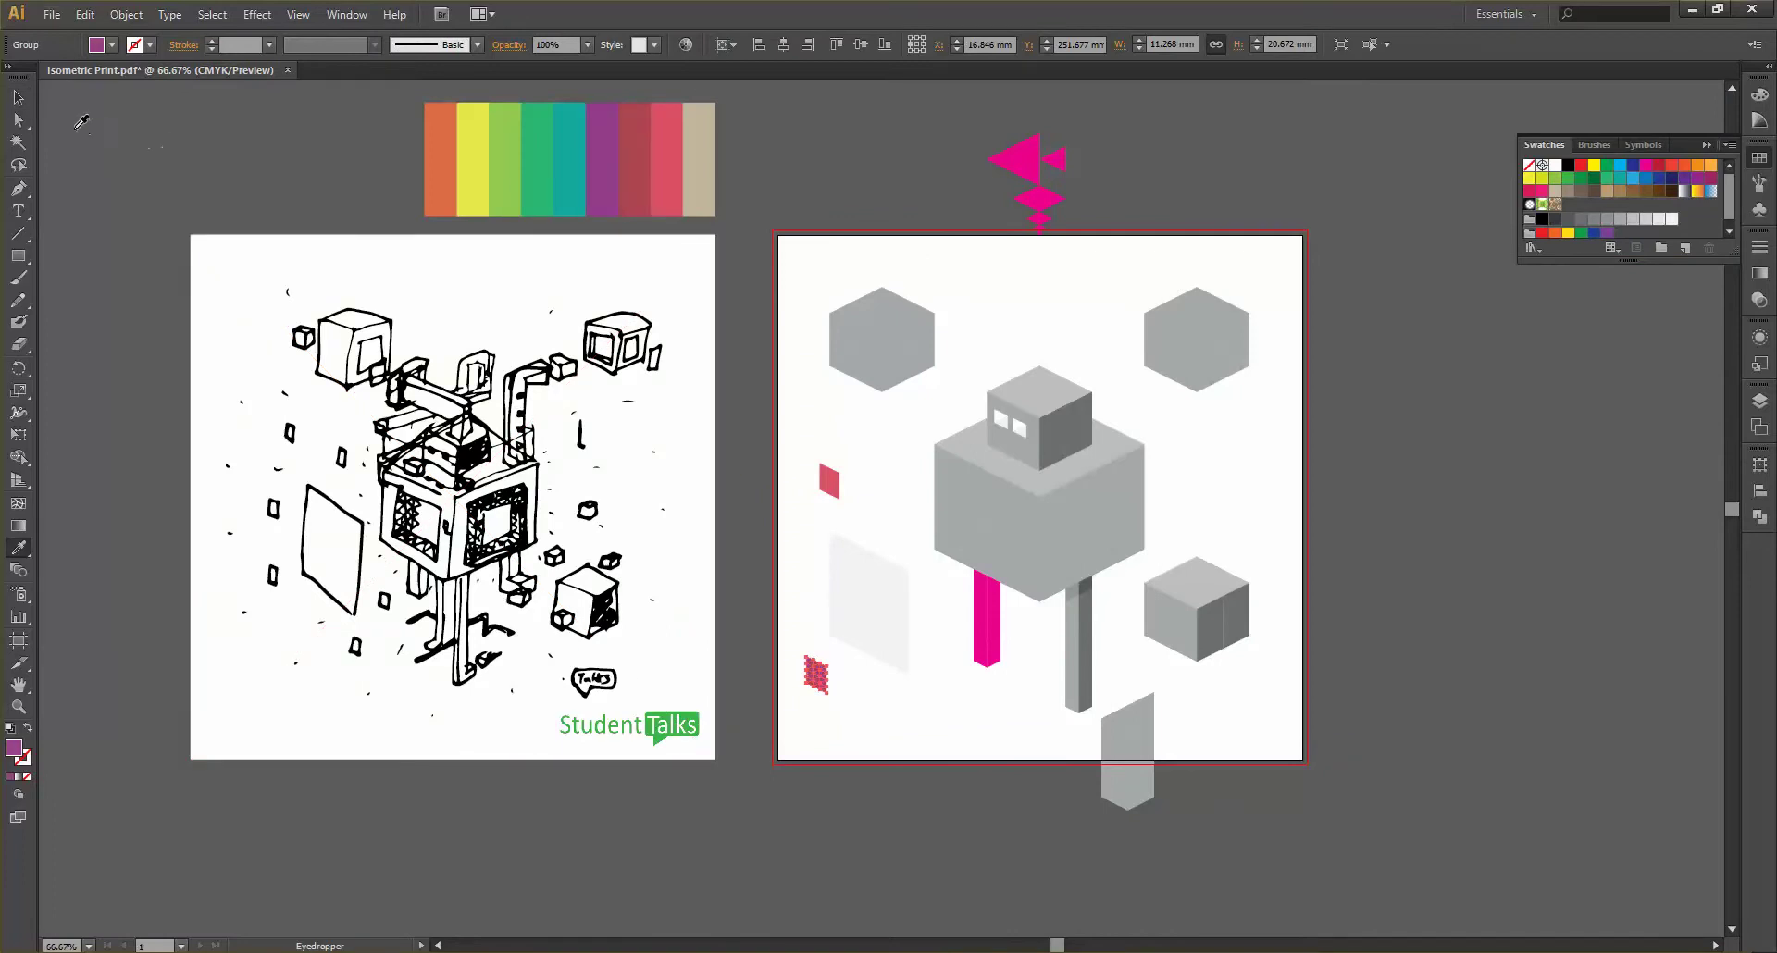
left_click(19, 97)
left_click(156, 206)
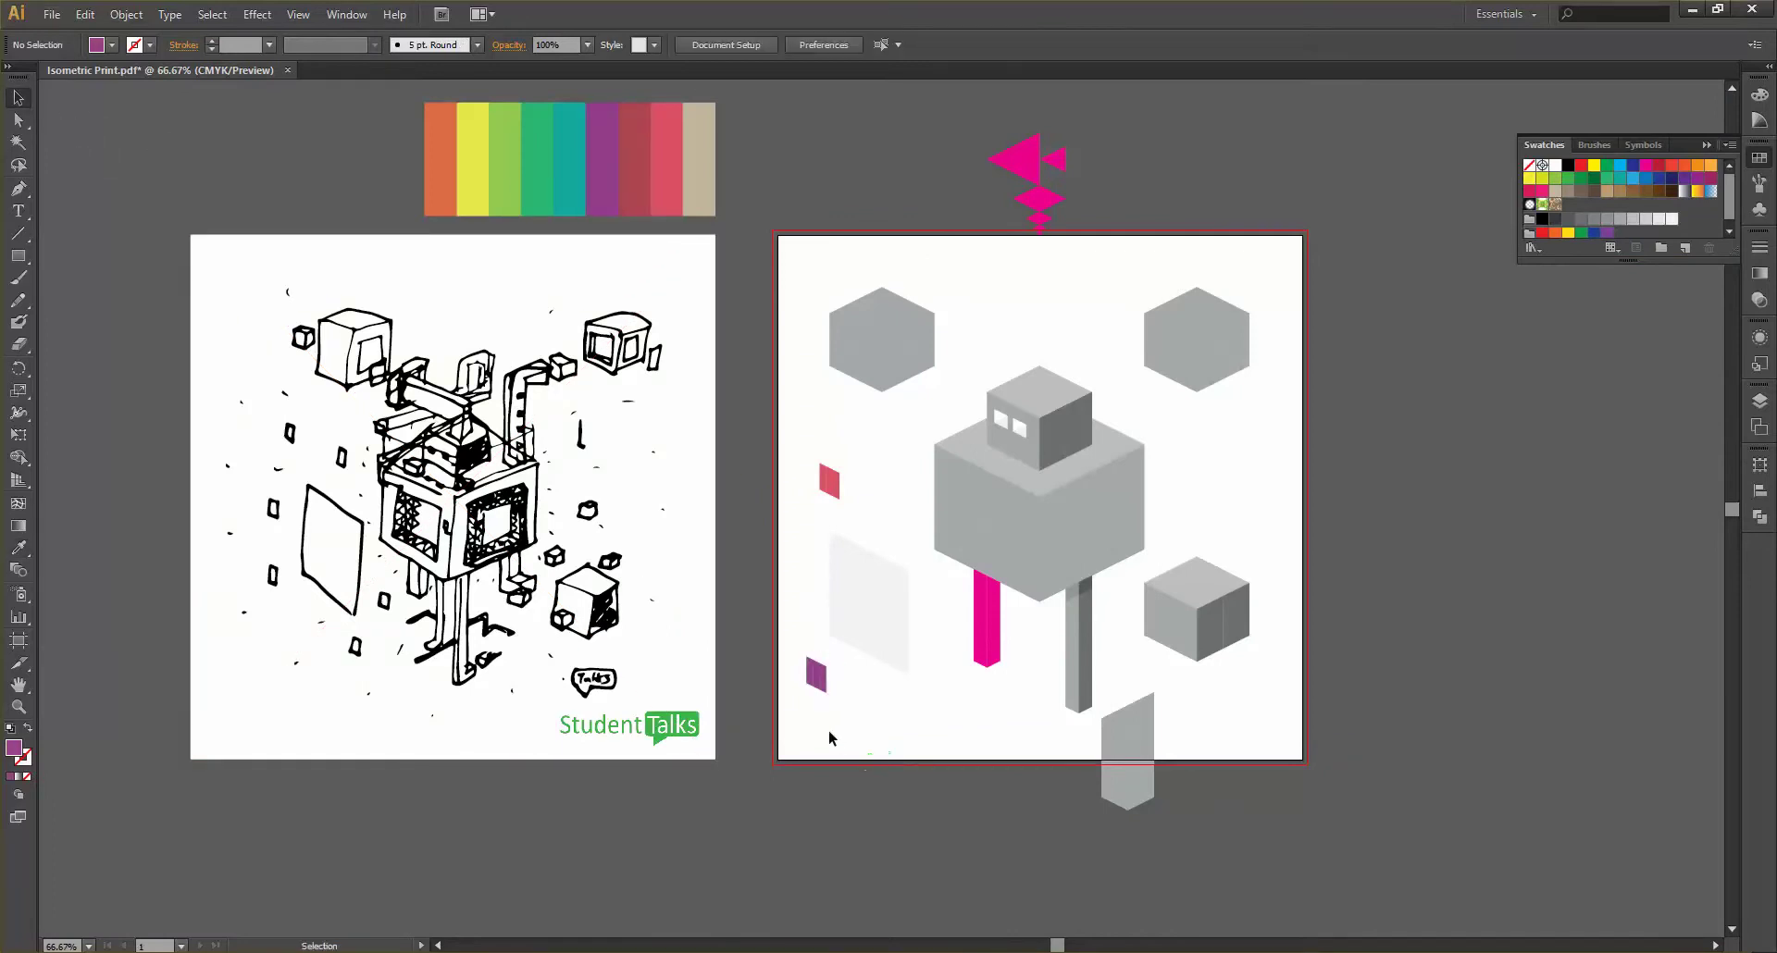
Place a copy of the purple parallelogram to its right, below the middle of the pale panel
scroll(829, 730, "up", 2)
left_click_drag(757, 564, 844, 692)
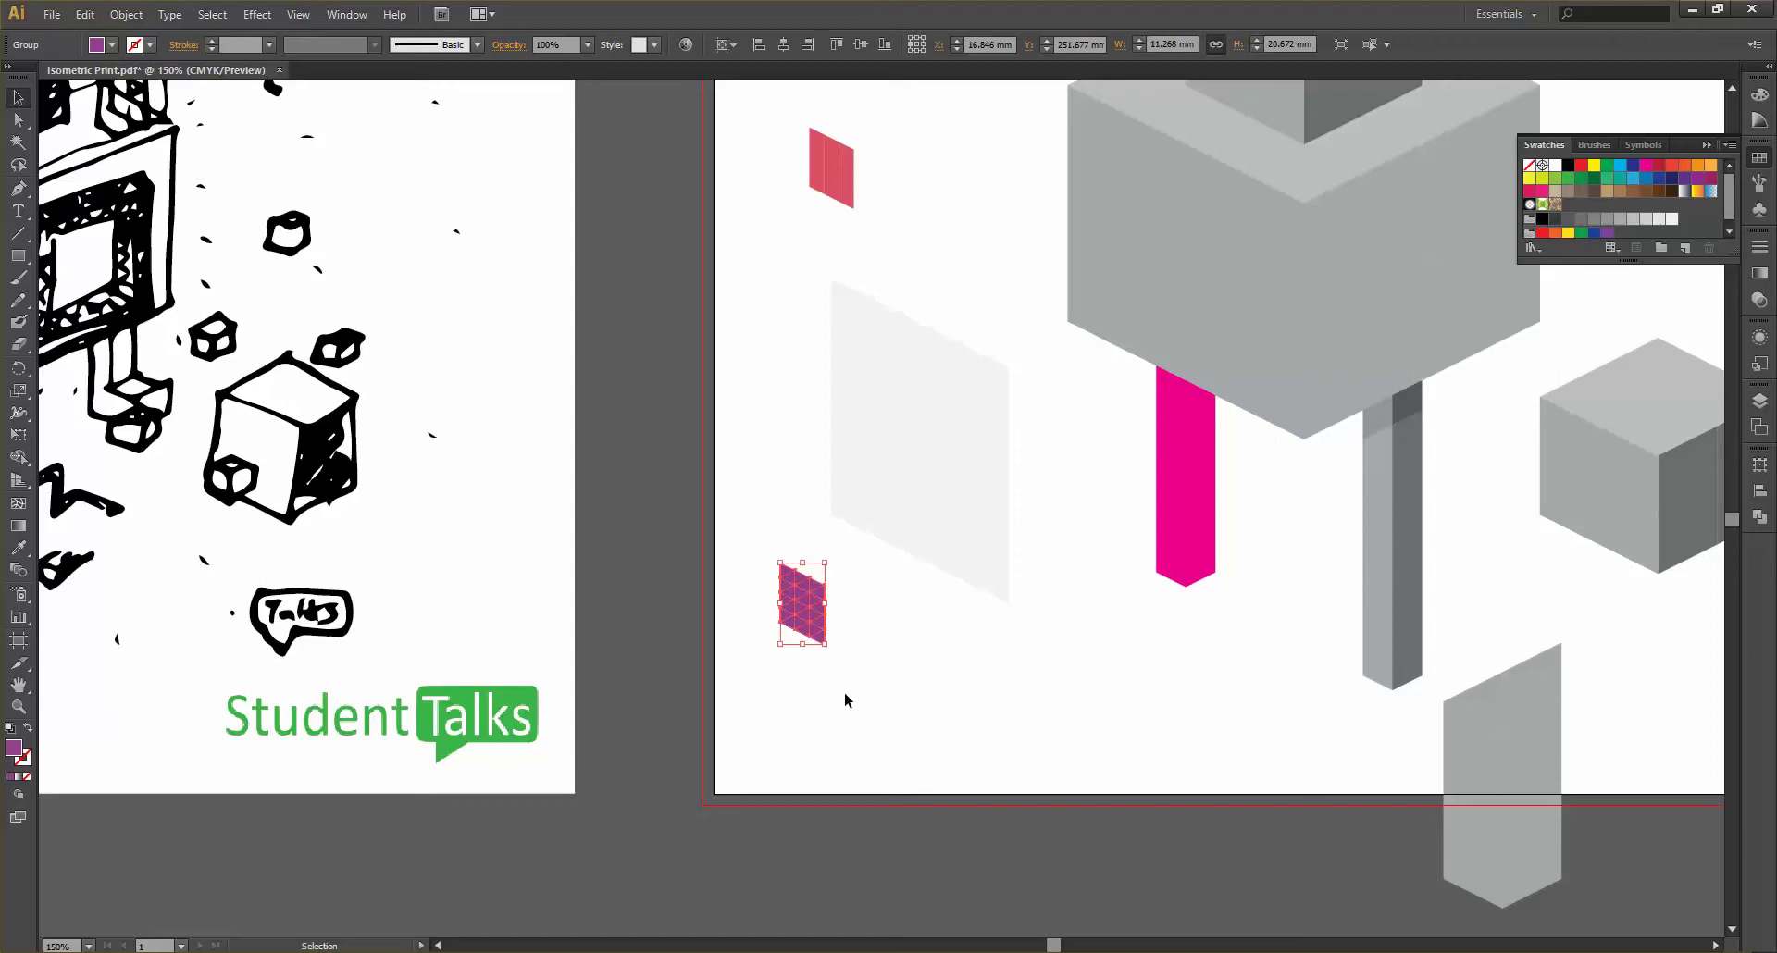
left_click_drag(788, 613, 920, 665)
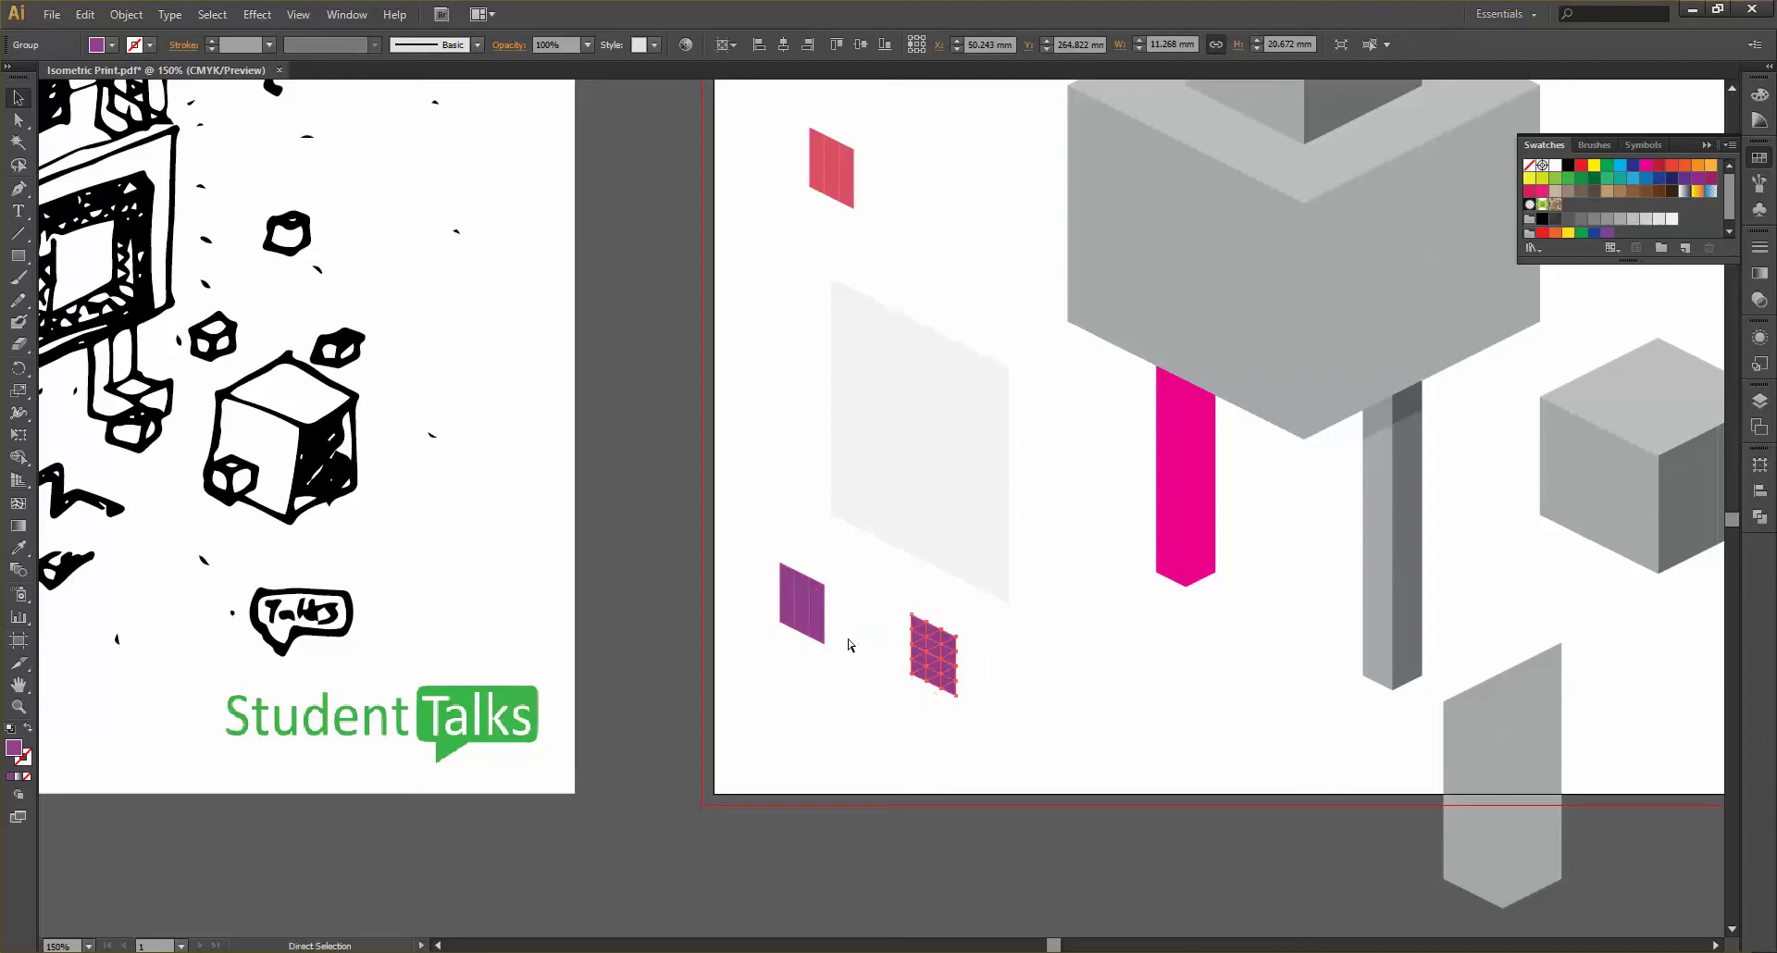
left_click_drag(814, 725, 751, 554)
left_click(757, 469)
Examine the palette strip's individual colour stripes, from teal through the greens and yellow to orange
scroll(757, 468, "down", 2)
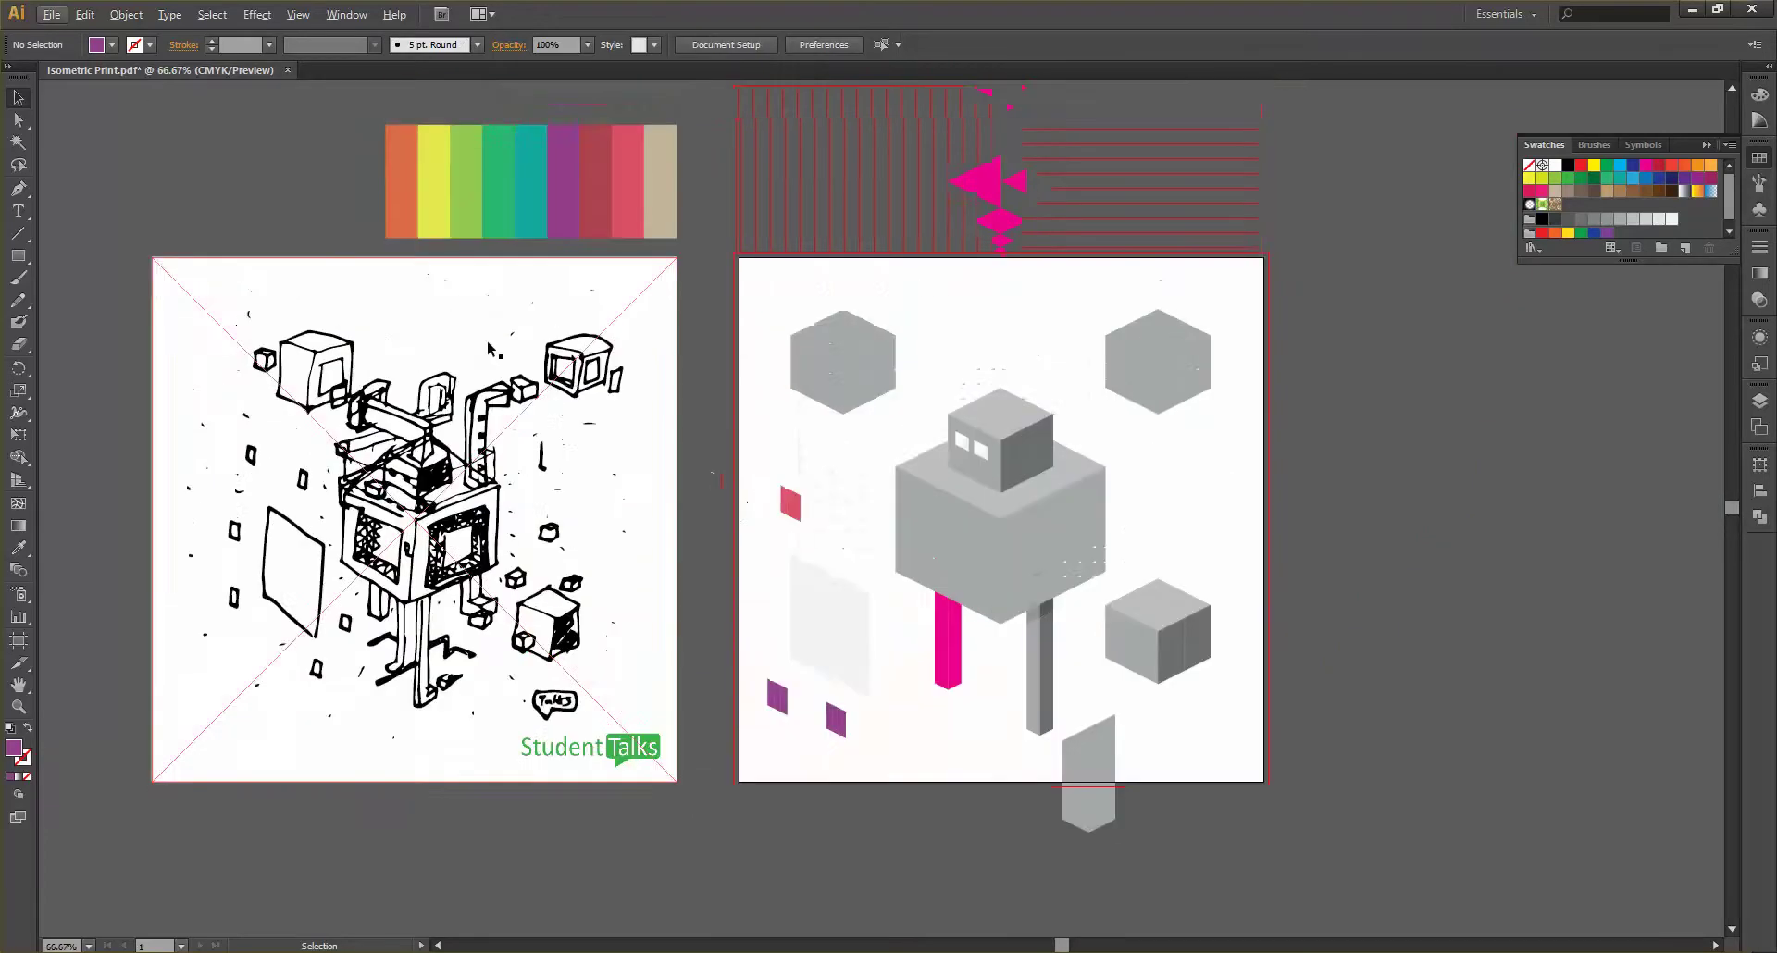
scroll(490, 348, "up", 3)
left_click(613, 357)
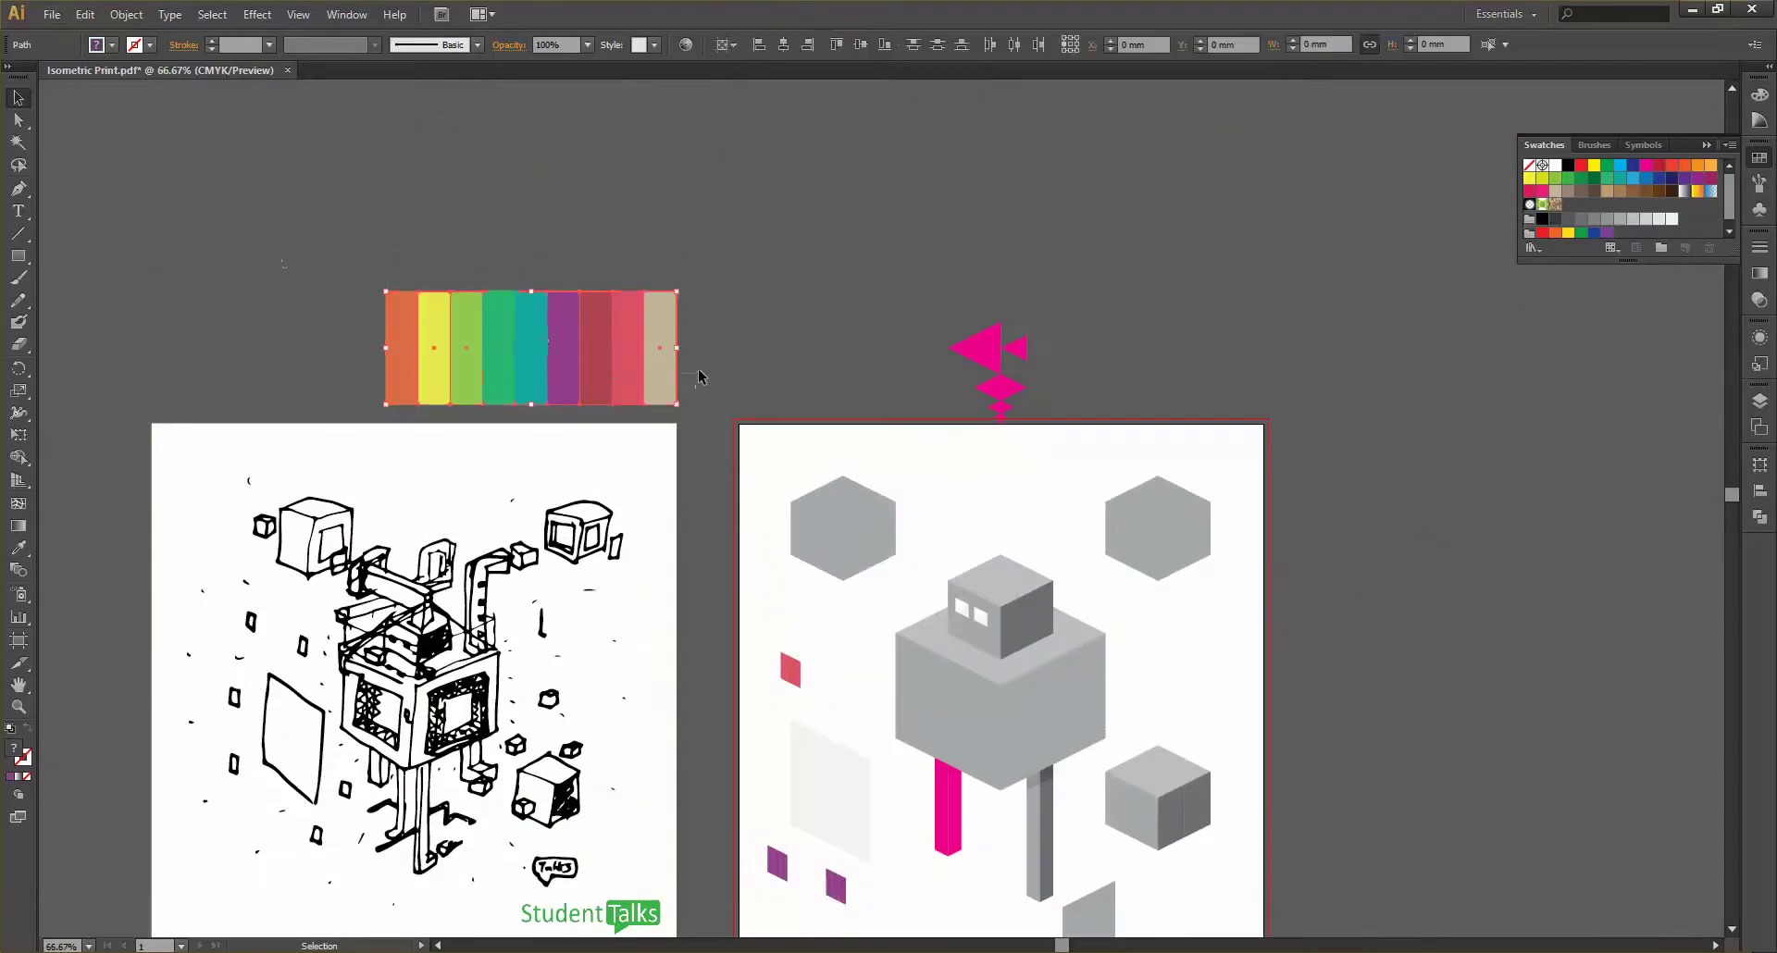
left_click(702, 272)
left_click(521, 329)
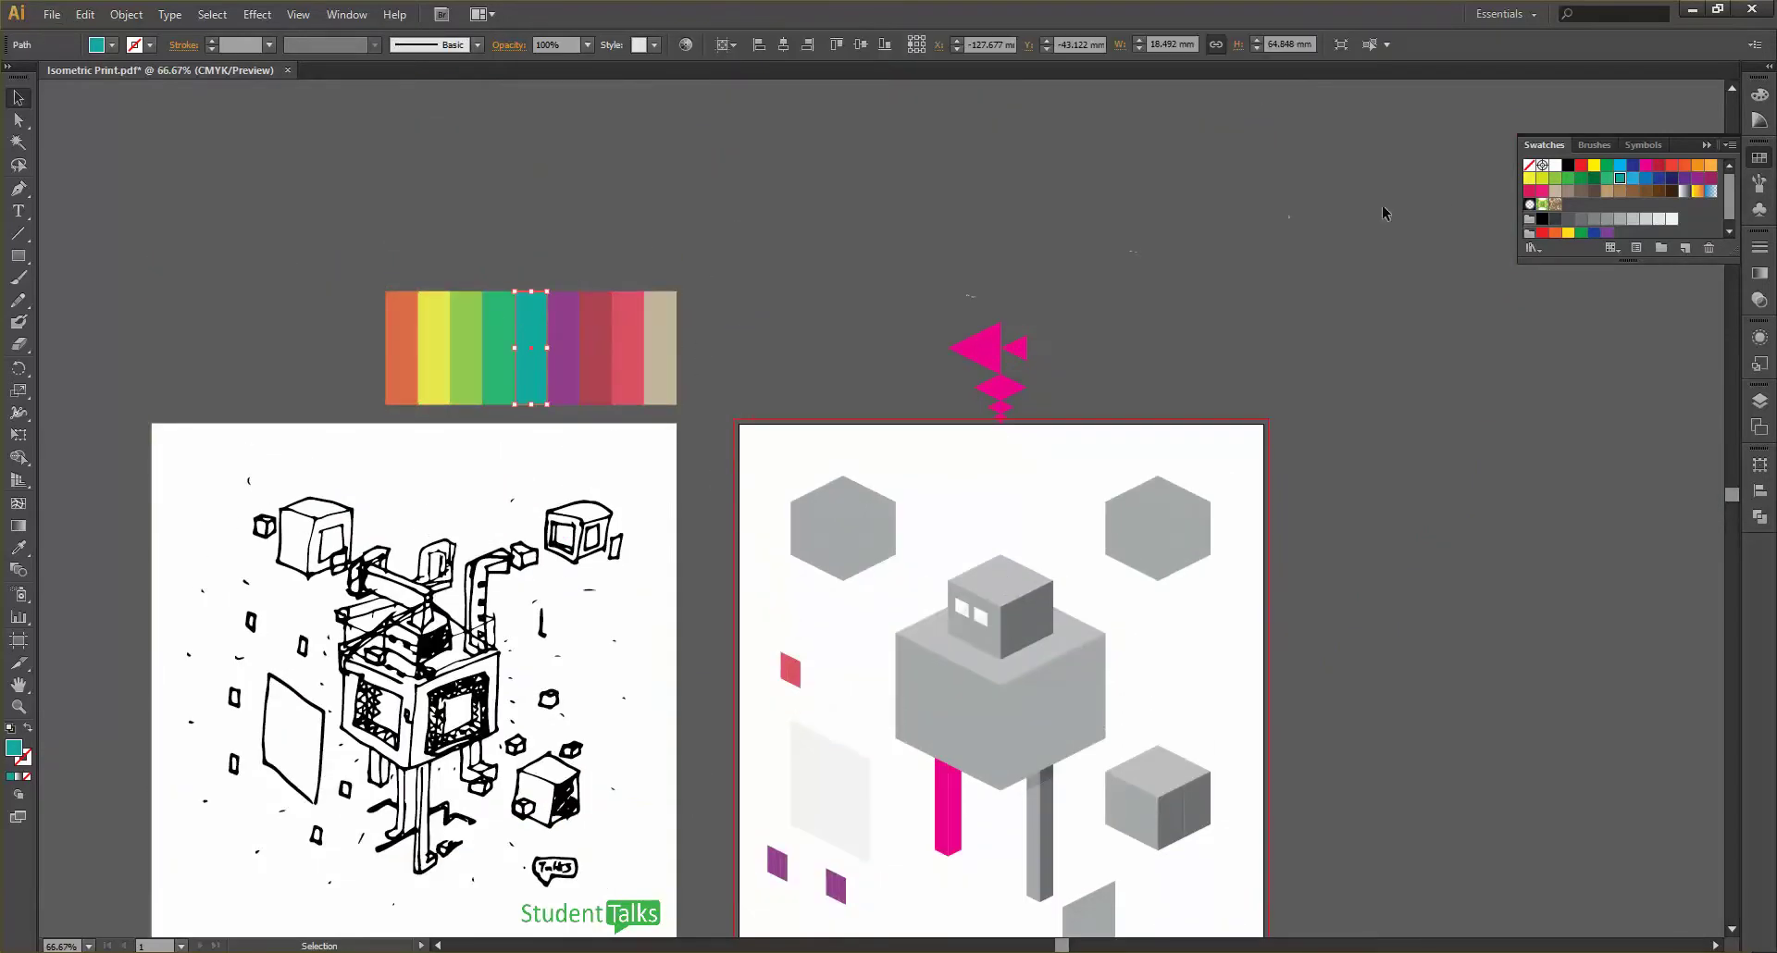
left_click(533, 244)
left_click(495, 352)
left_click(462, 350)
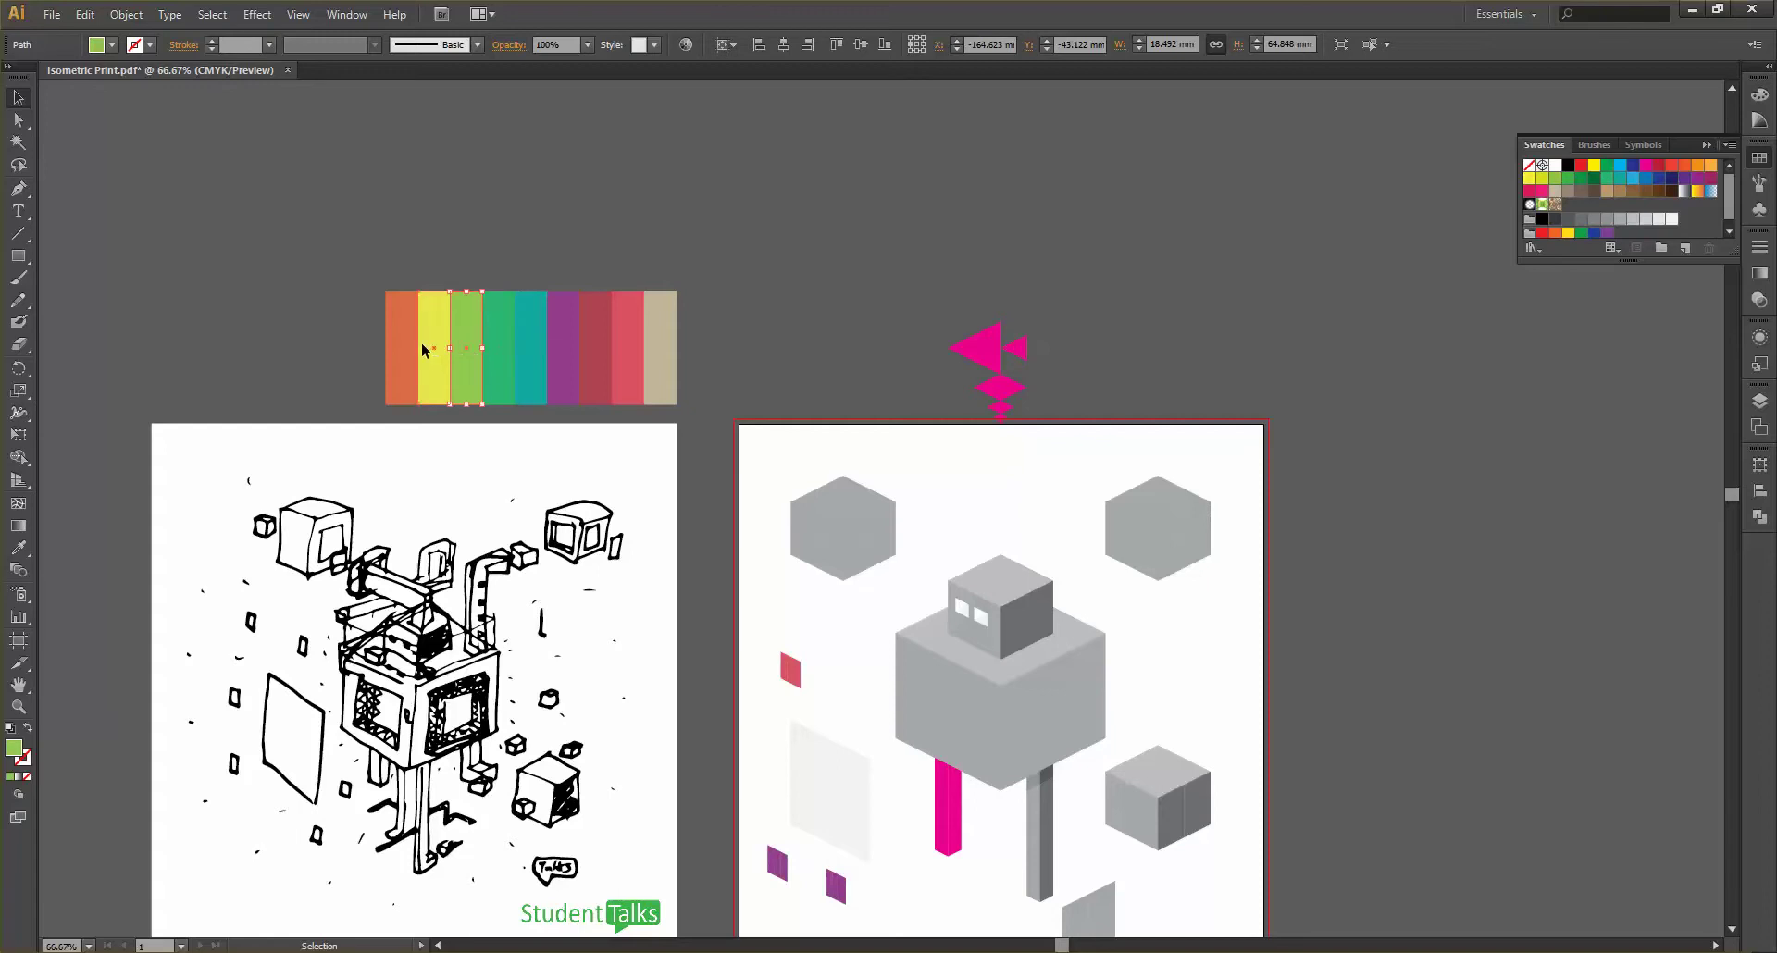
left_click(424, 350)
left_click(404, 356)
left_click(611, 245)
scroll(664, 329, "down", 3)
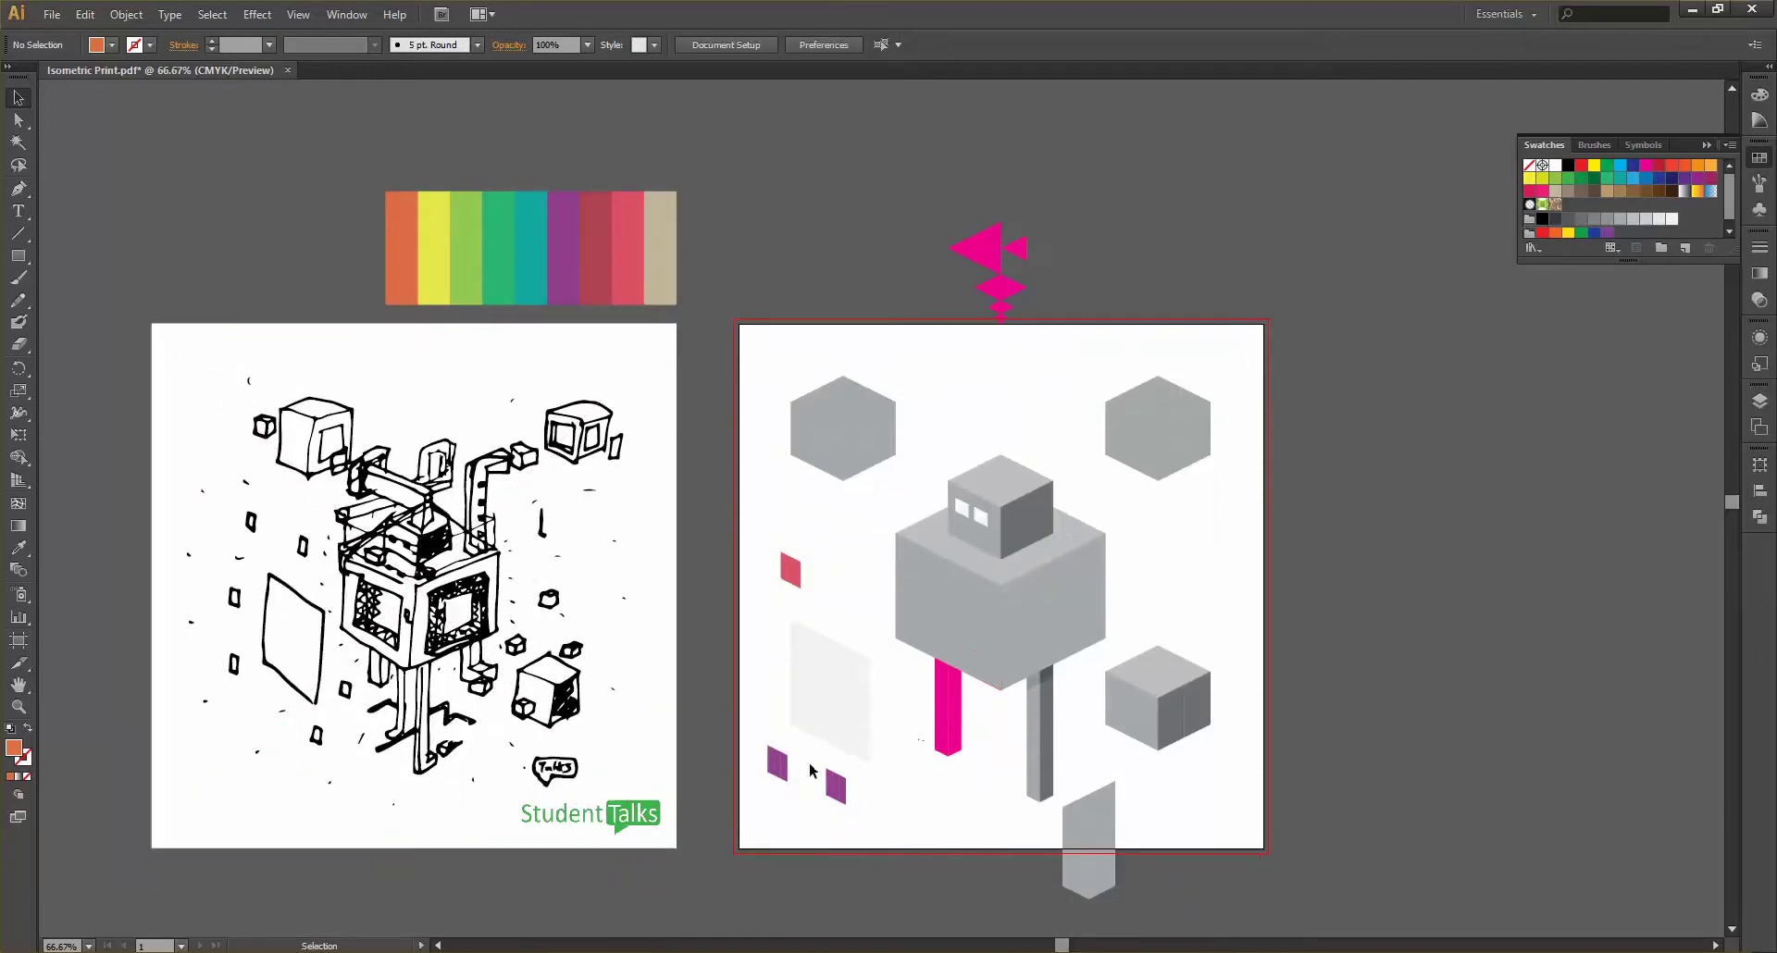
Fill the right-hand purple parallelogram below the pale panel with the palette strip's teal
scroll(787, 848, "up", 2)
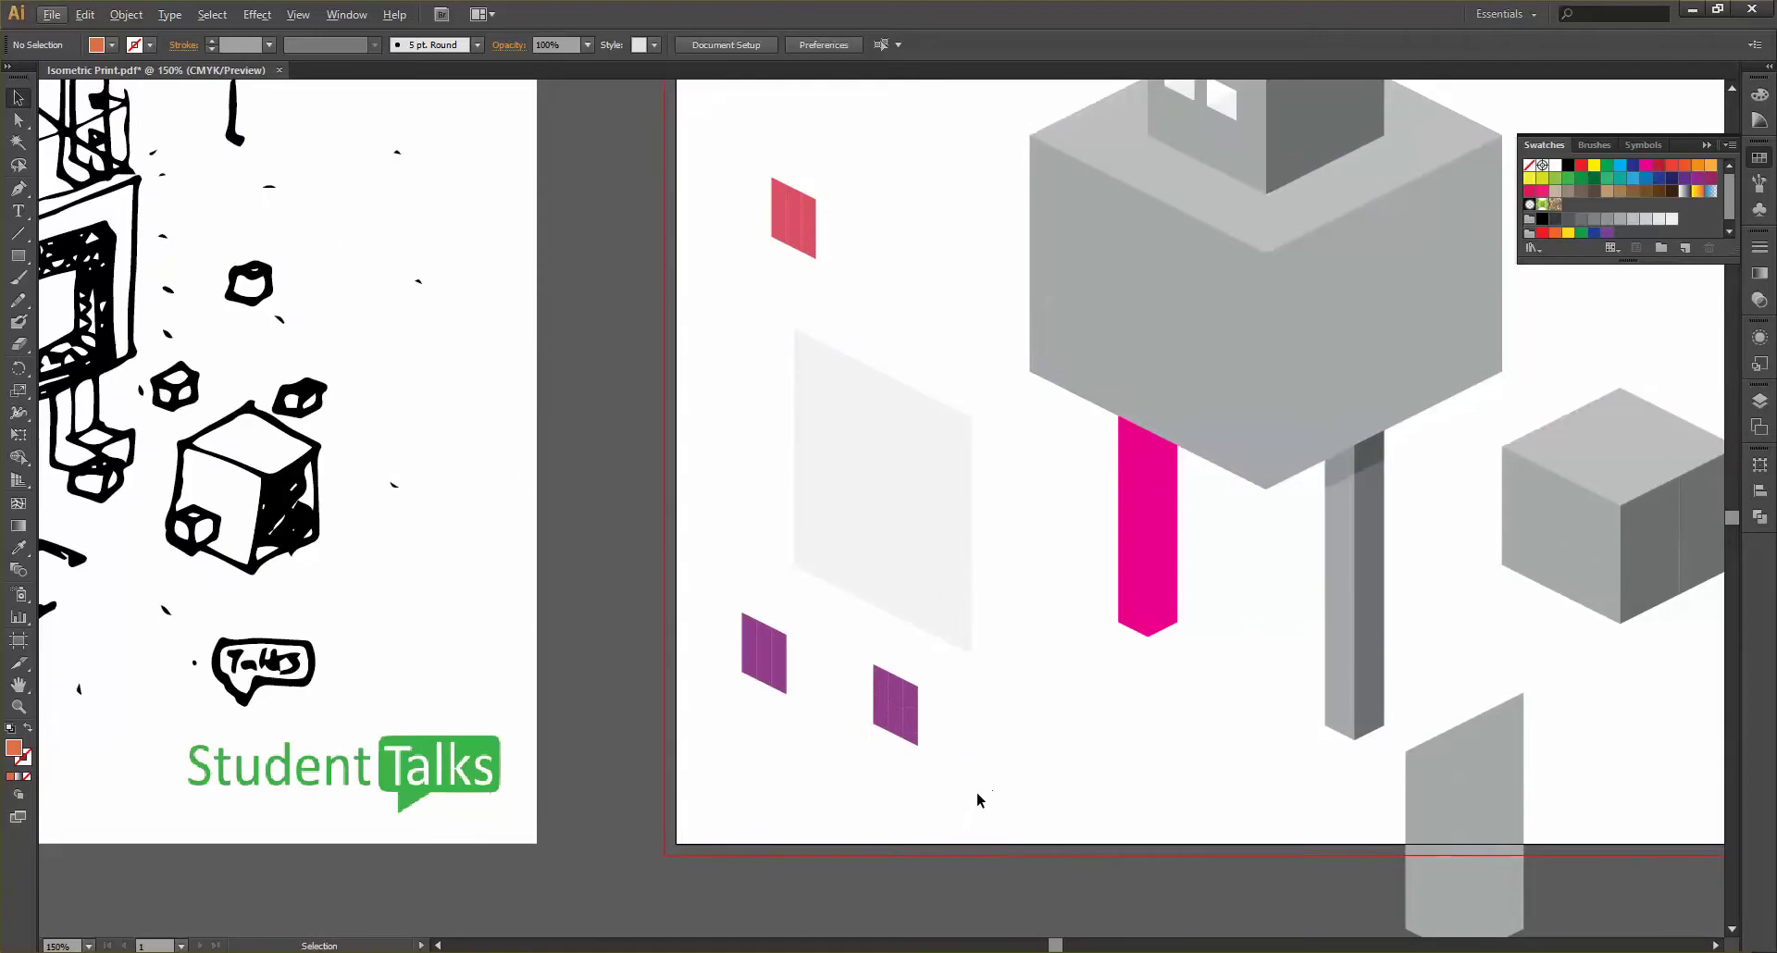
left_click_drag(974, 798, 838, 664)
key("ctrl+minus")
key("ctrl+minus")
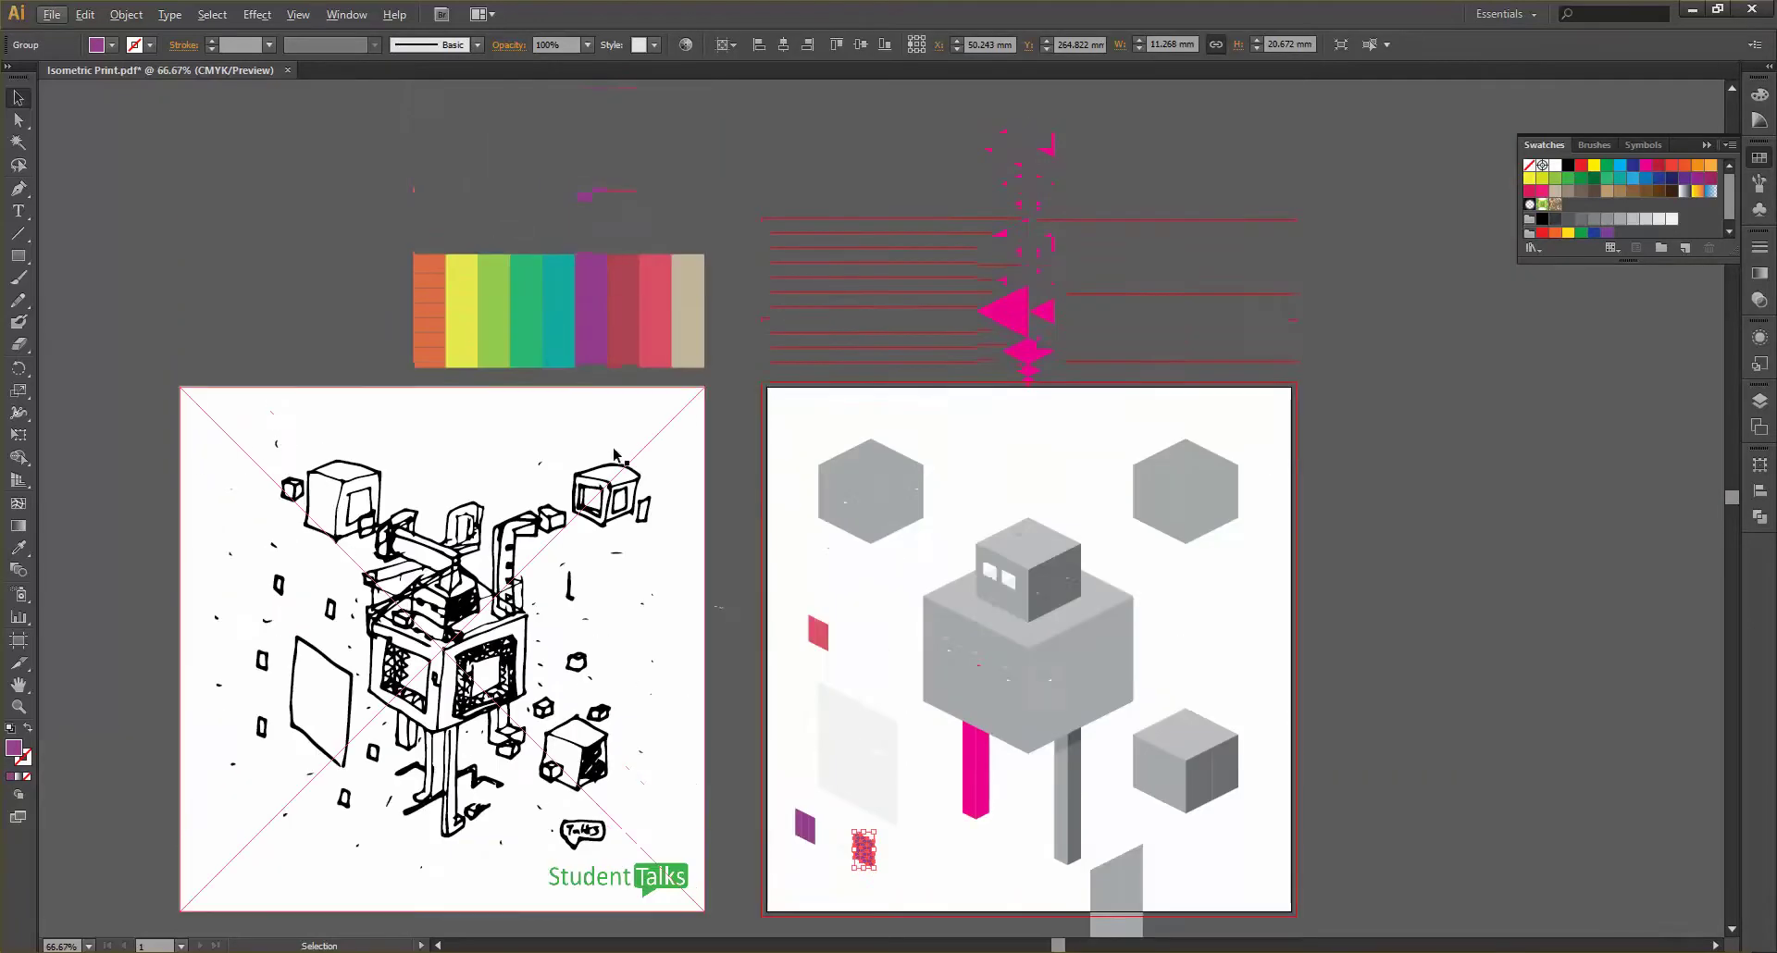
key("i")
left_click(569, 290)
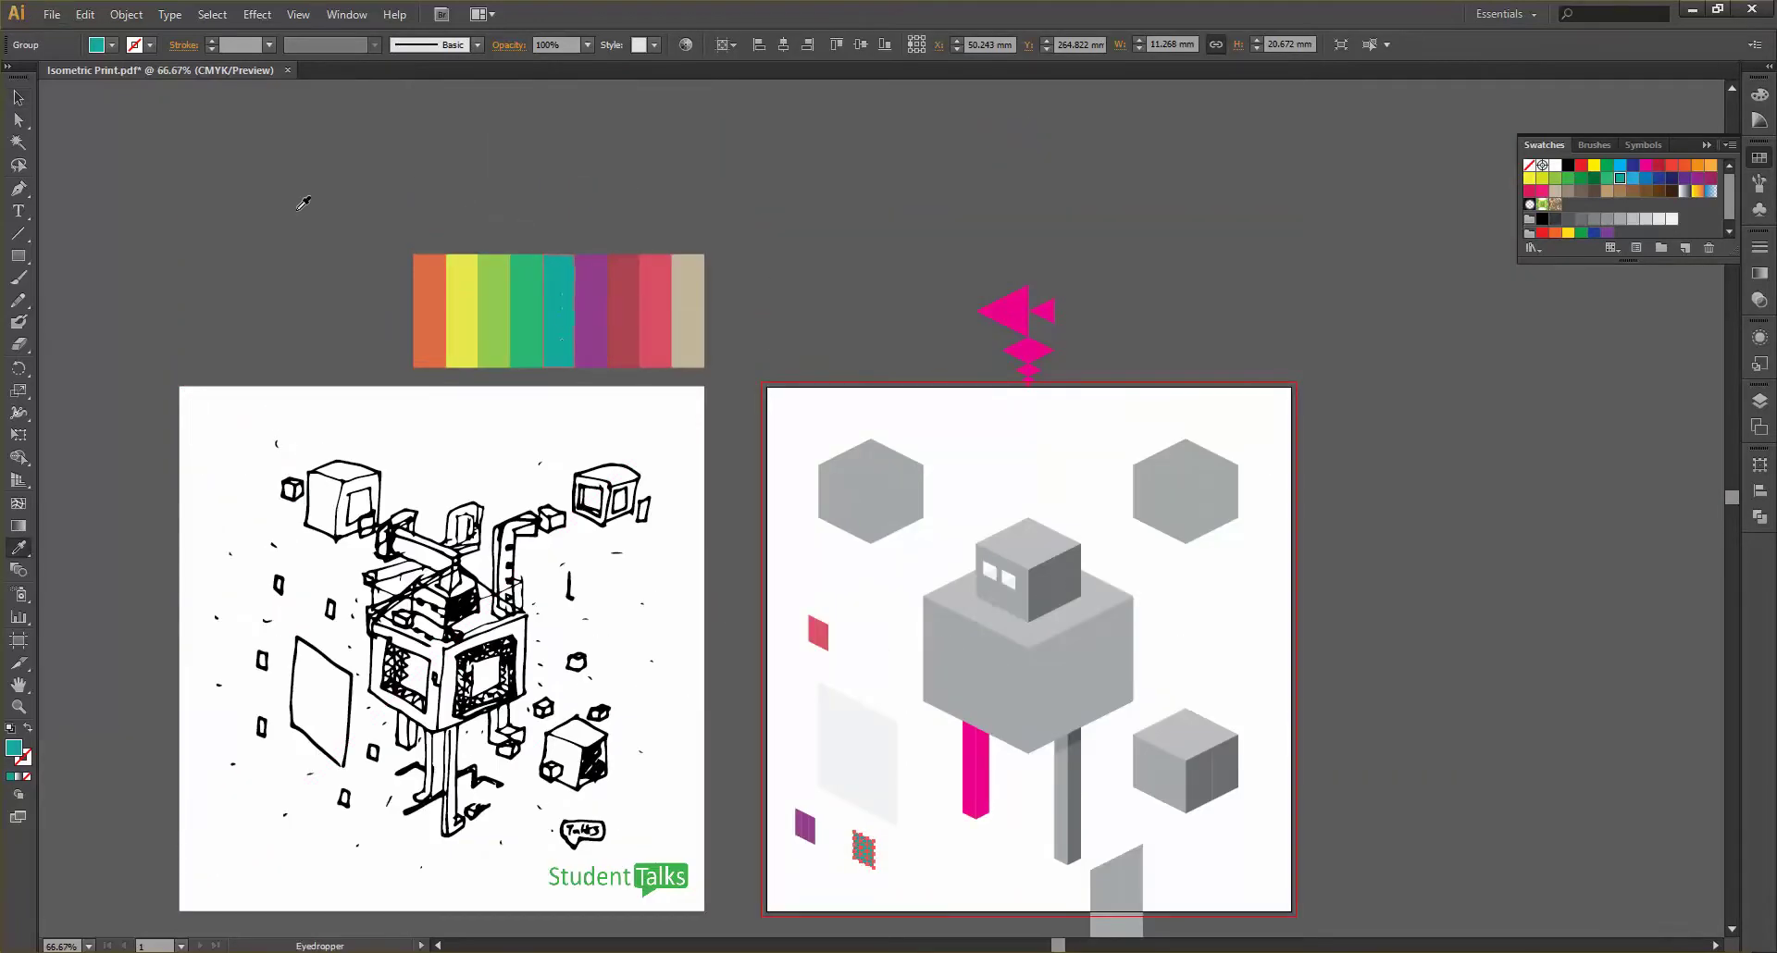
left_click(18, 97)
left_click(260, 322)
scroll(778, 728, "down", 3)
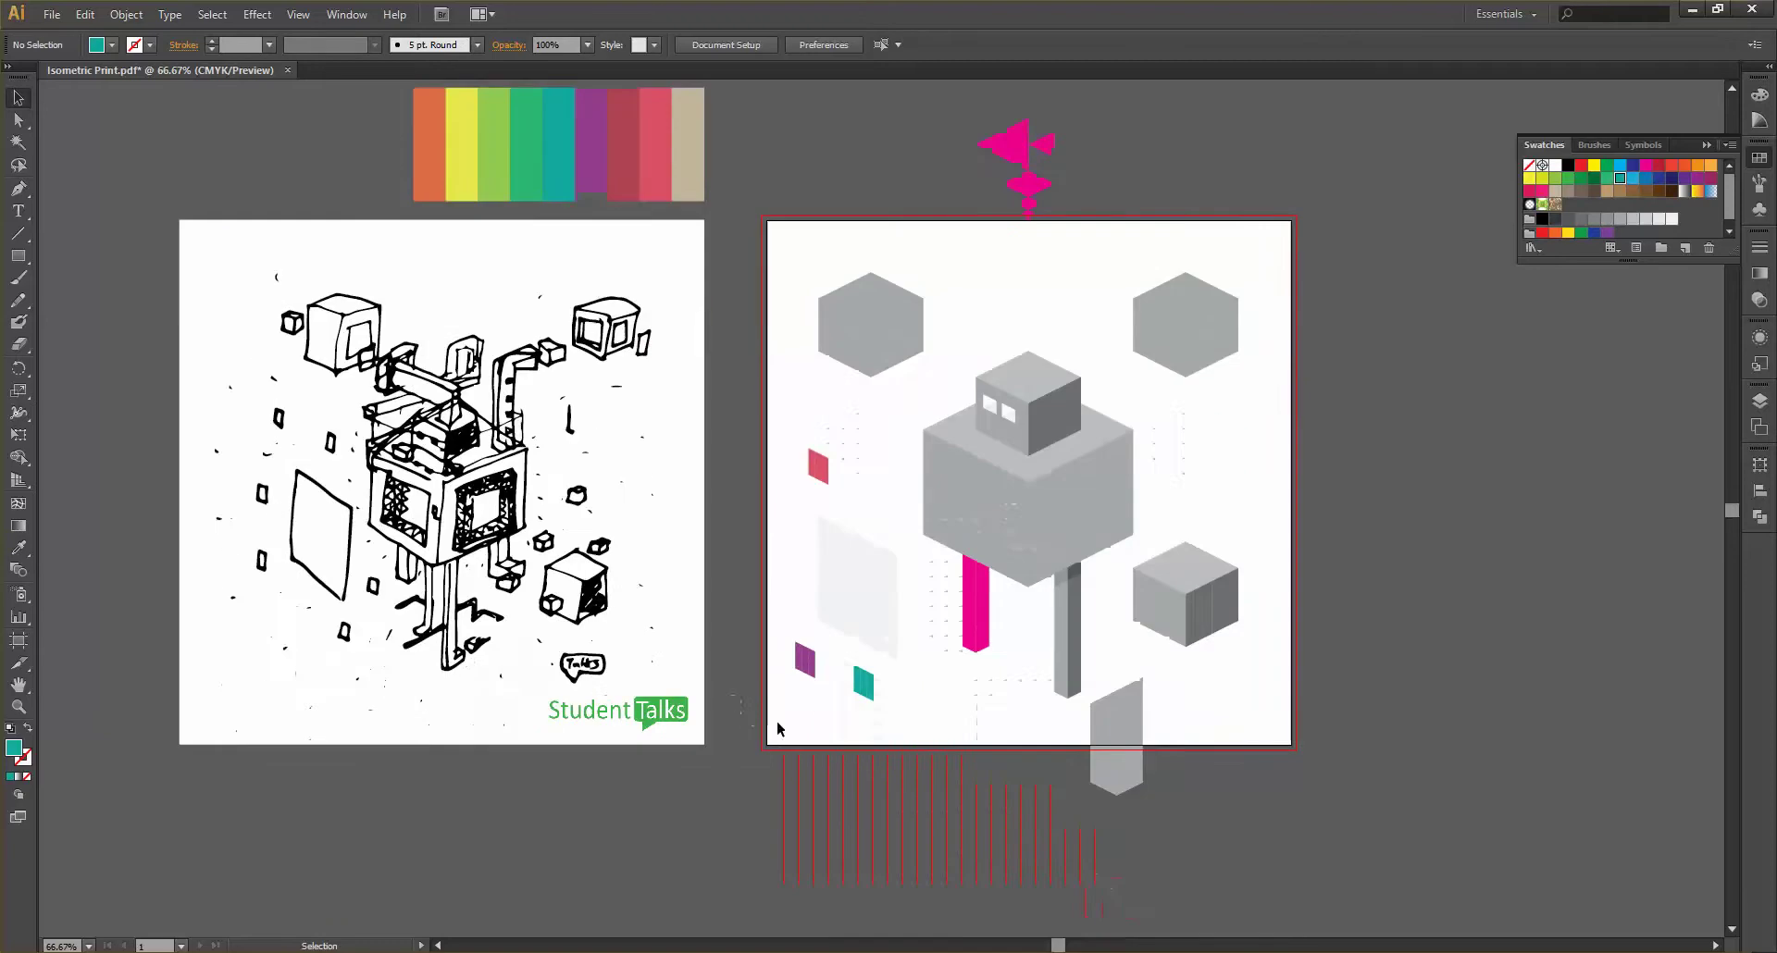
Place copies of the teal parallelogram on both sides of the pale panel and fill the left one with the palette's light green
left_click_drag(864, 687, 796, 544)
scroll(796, 544, "up", 3)
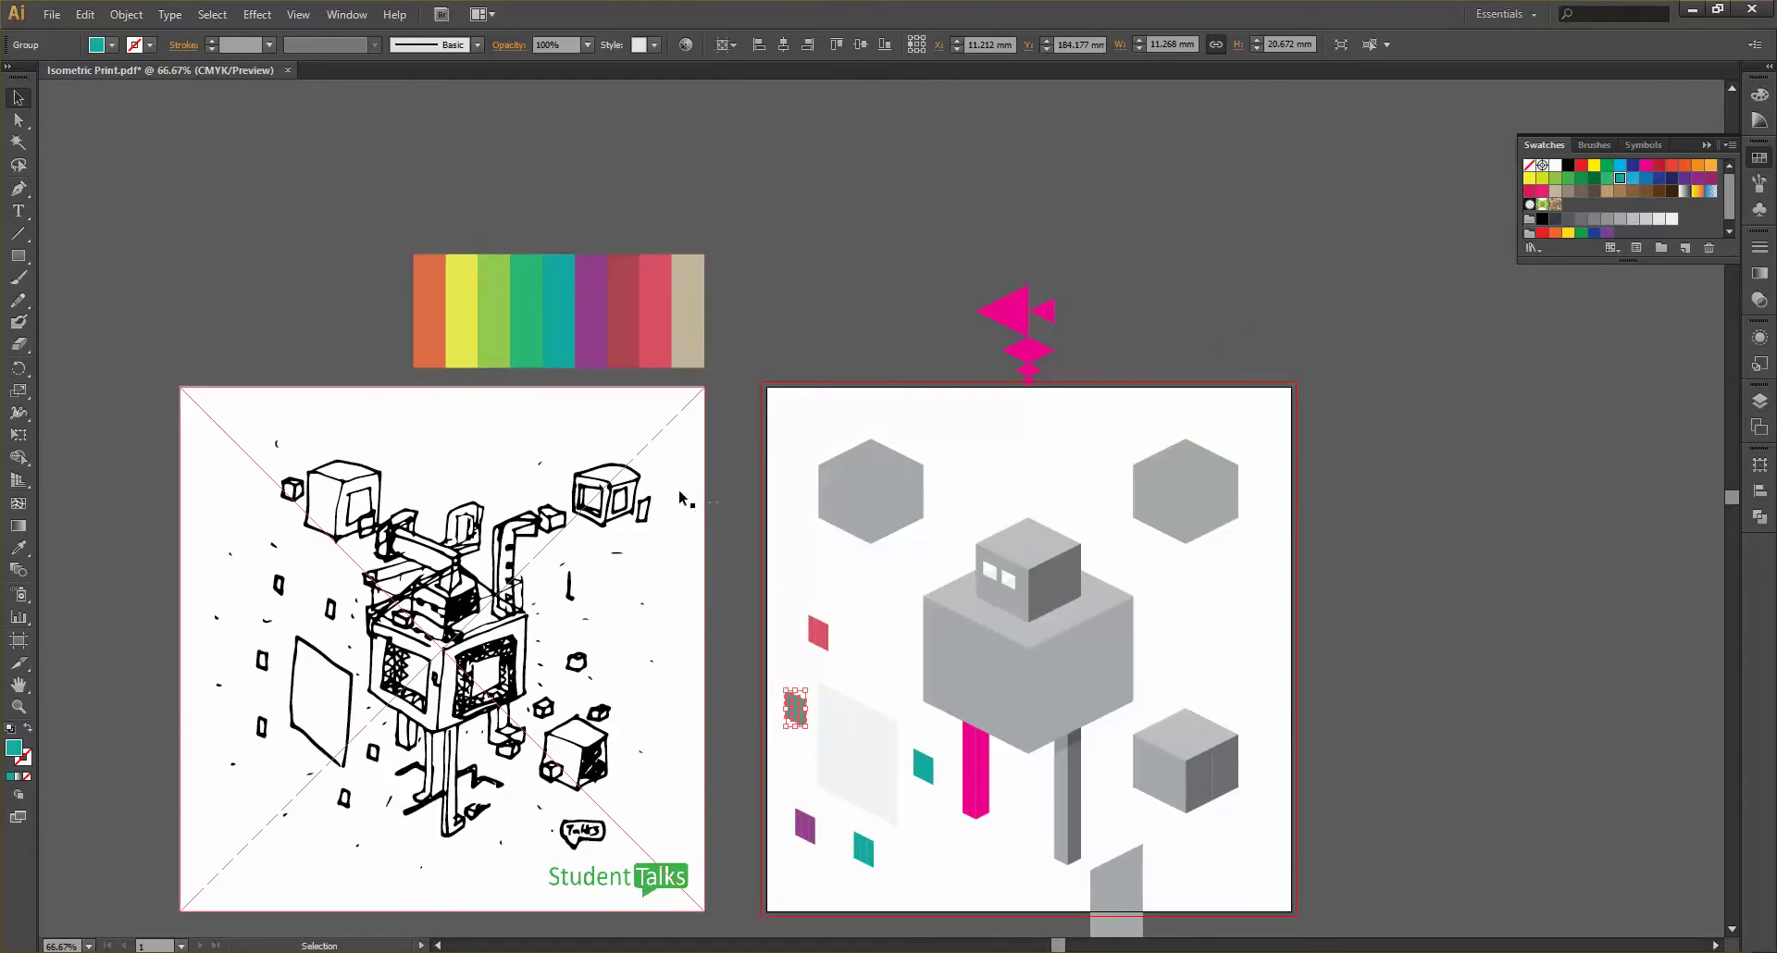
key("i")
left_click(494, 312)
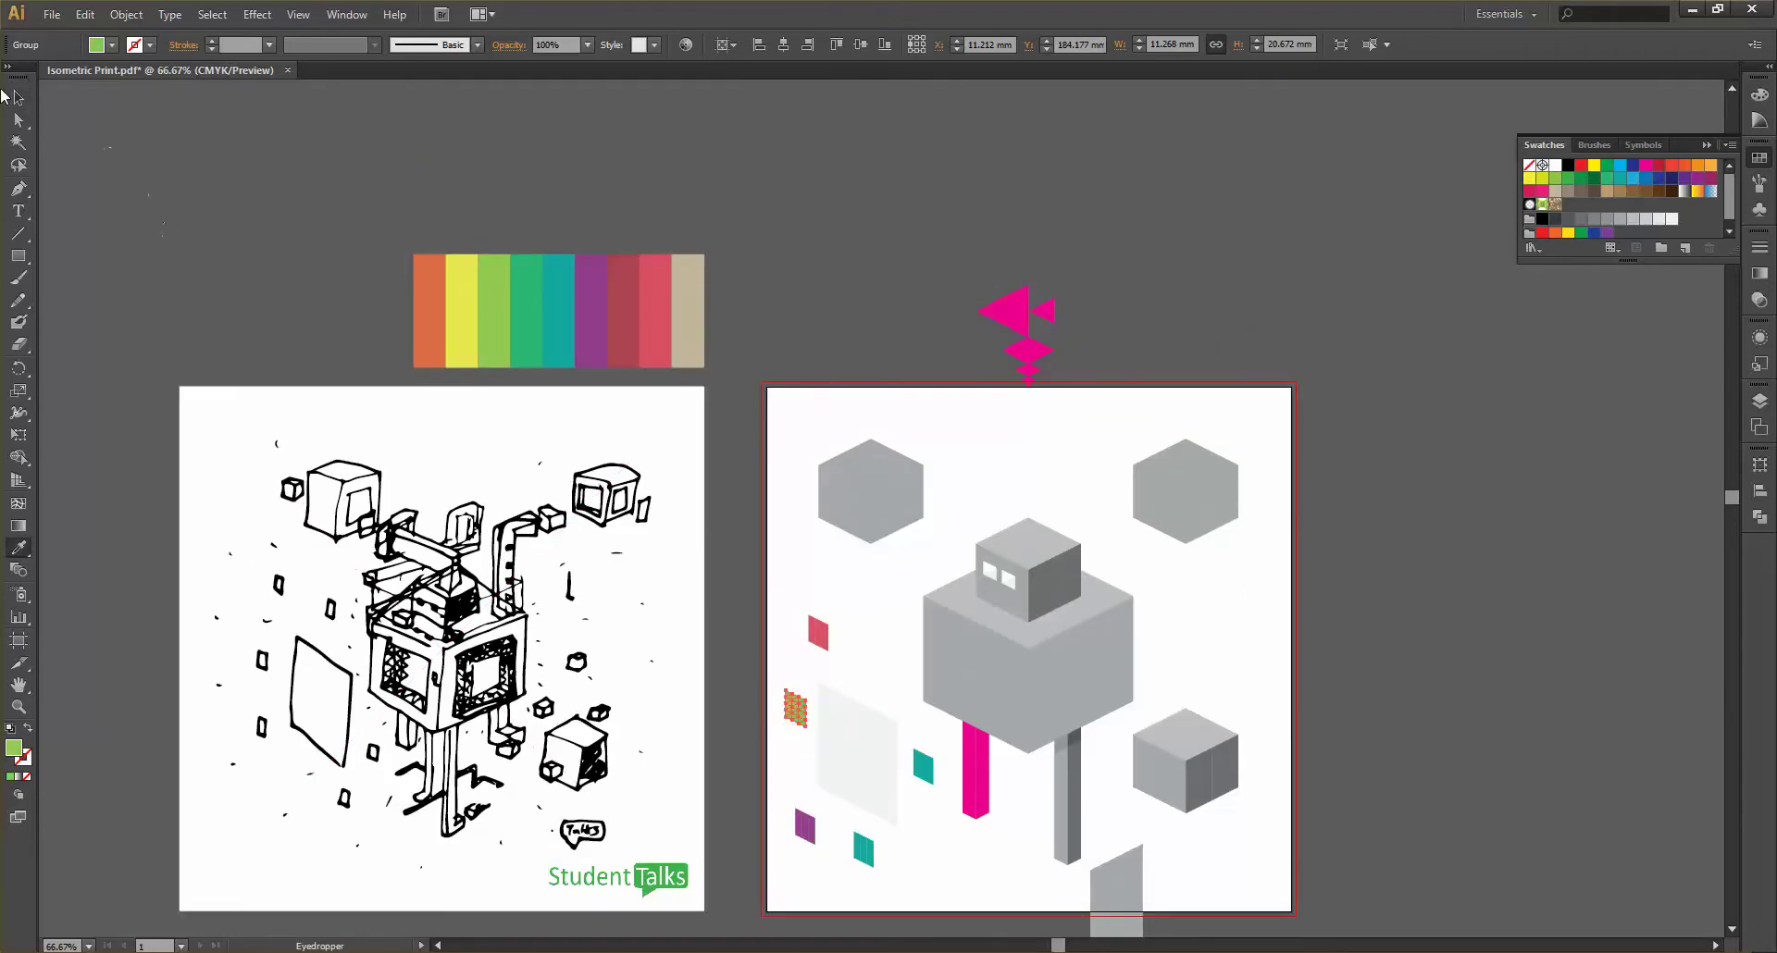
left_click(13, 101)
Fill the teal parallelogram between the pale panel and the magenta leg with the palette strip's yellow
left_click(924, 766)
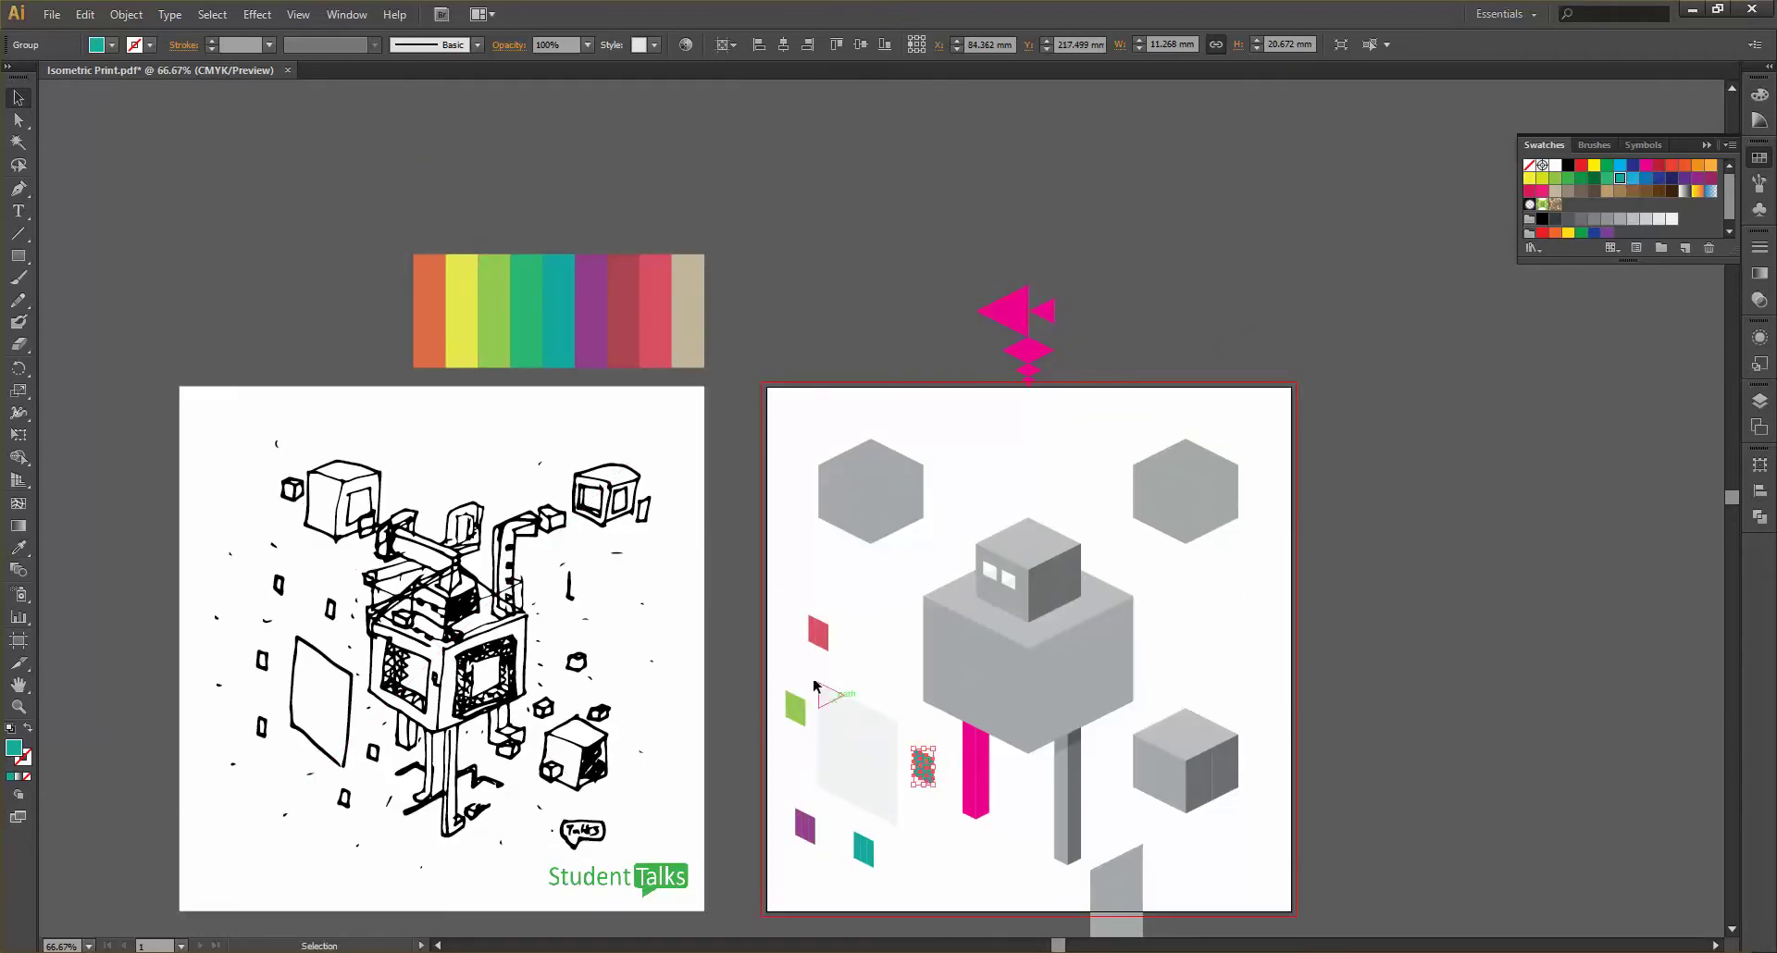
key("i")
left_click(465, 316)
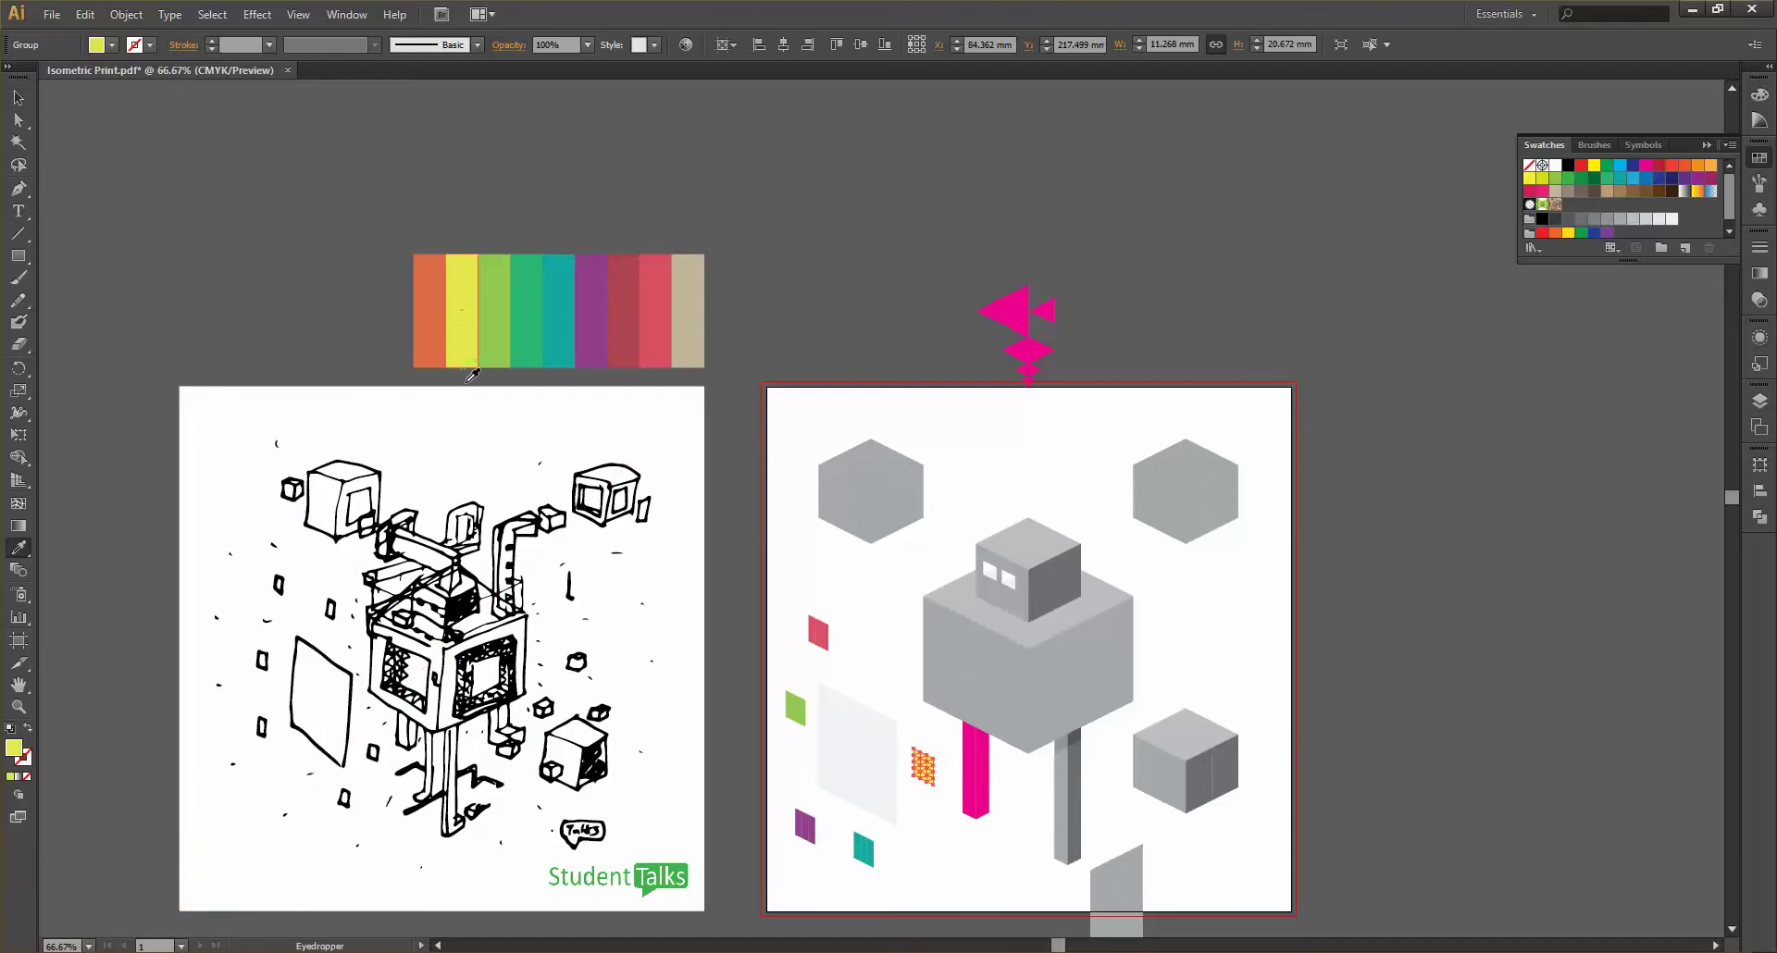
left_click(19, 97)
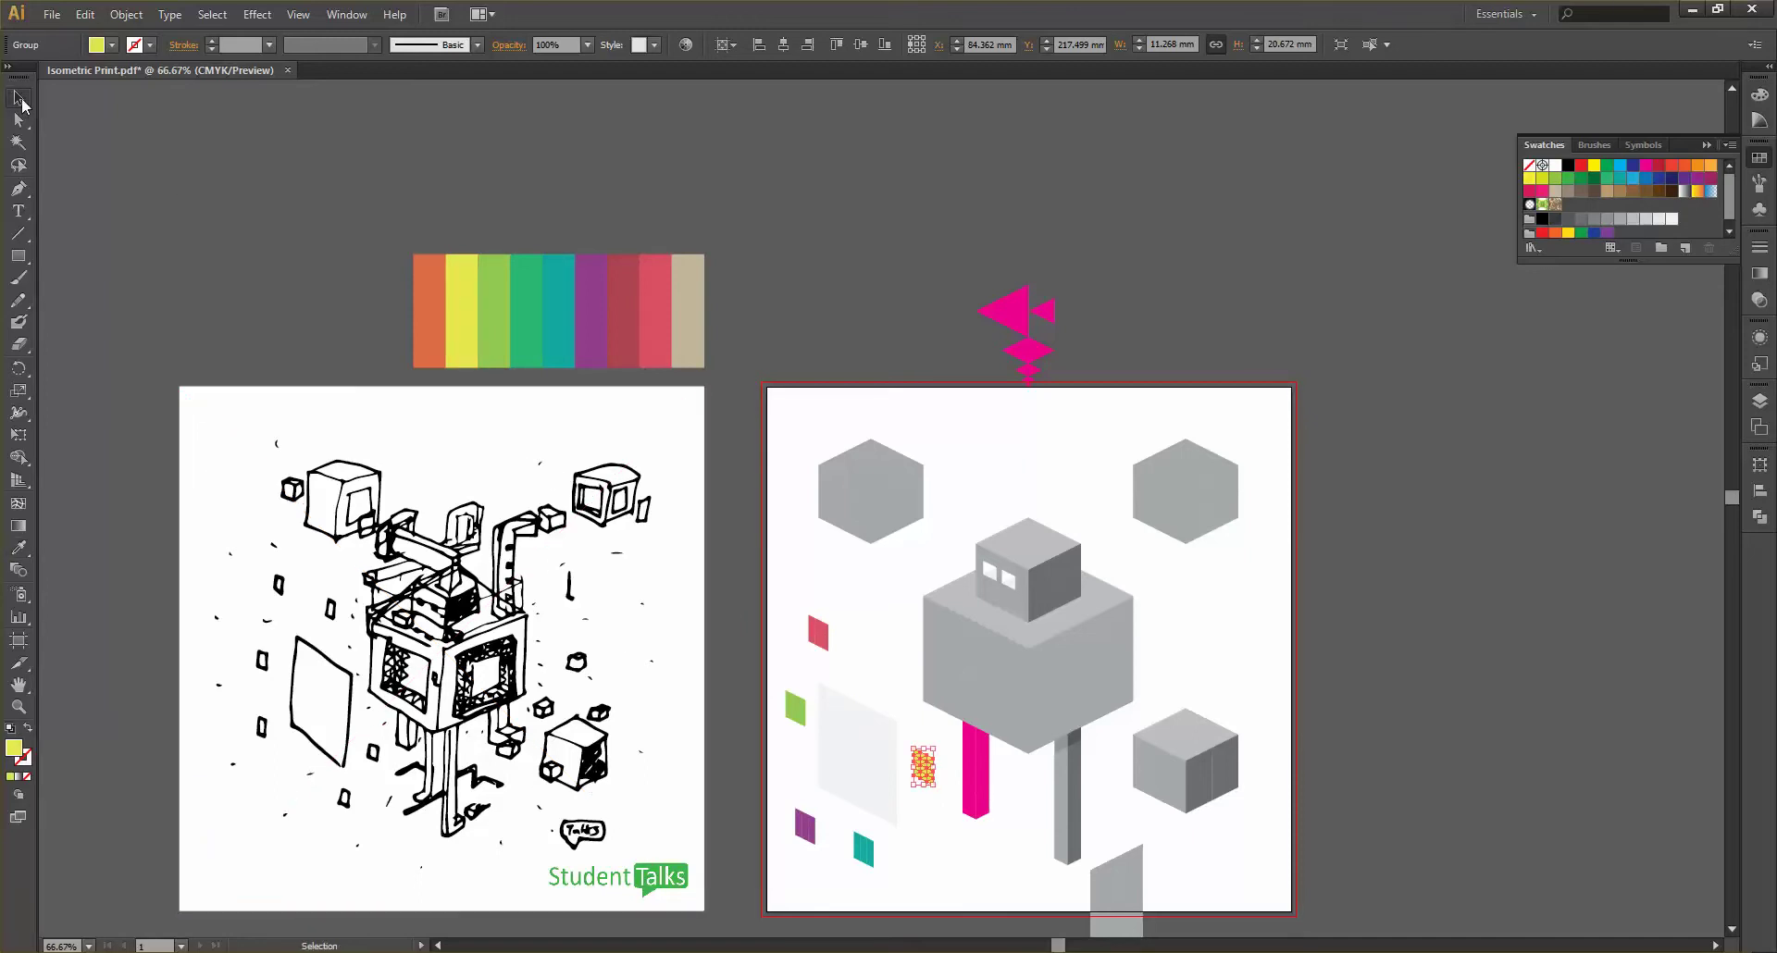
Place three more copies of the teal parallelogram: above the pale panel's right side, at its lower left and at its lower right
scroll(881, 736, "down", 2)
scroll(881, 726, "up", 3)
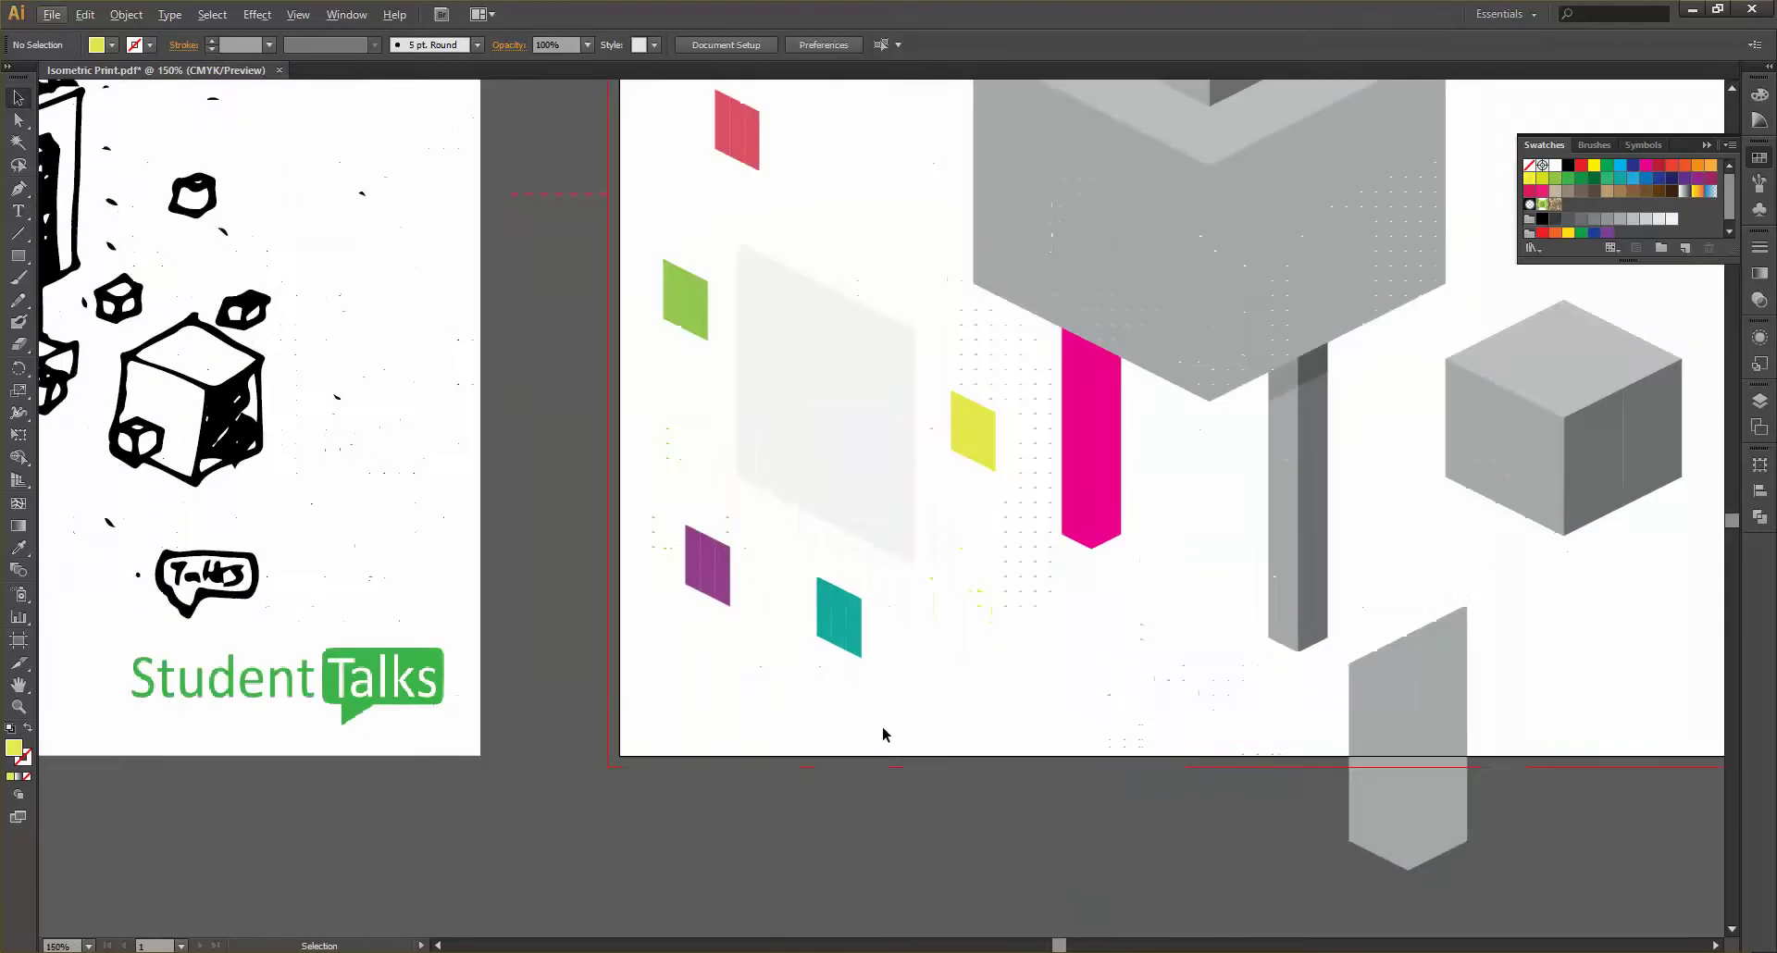
left_click_drag(882, 726, 895, 607)
scroll(833, 609, "down", 3)
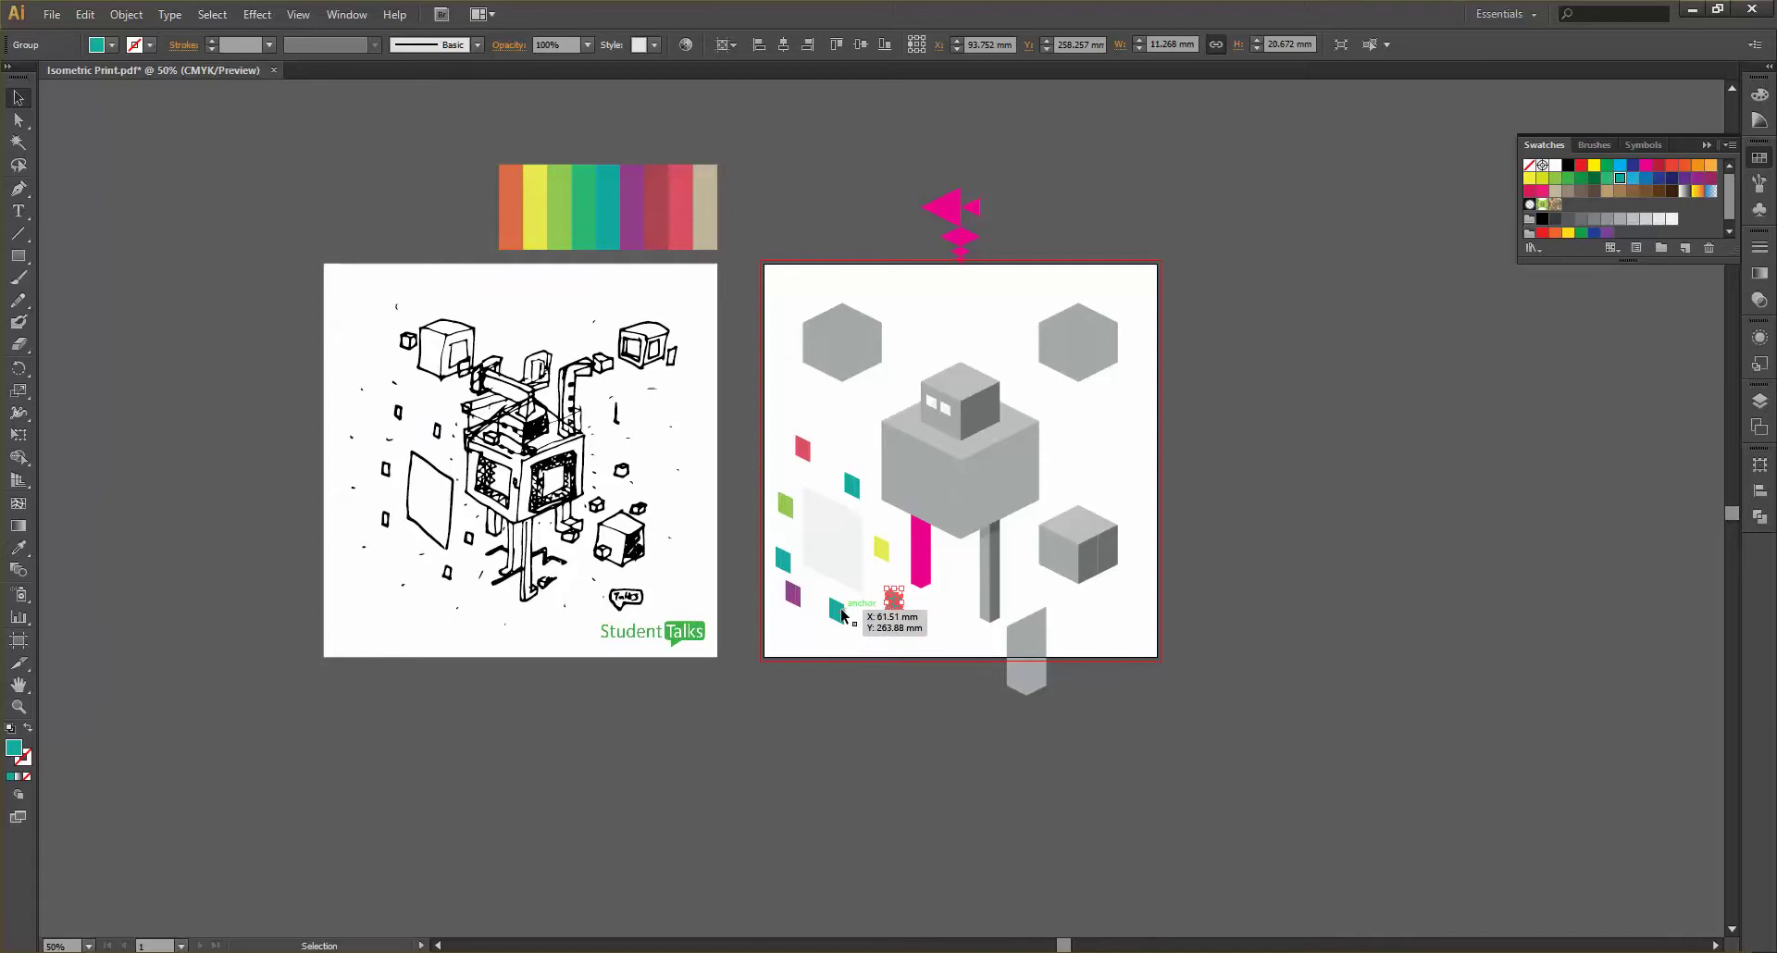
Fill the teal parallelogram at the pale panel's lower right with the palette strip's orange
key("i")
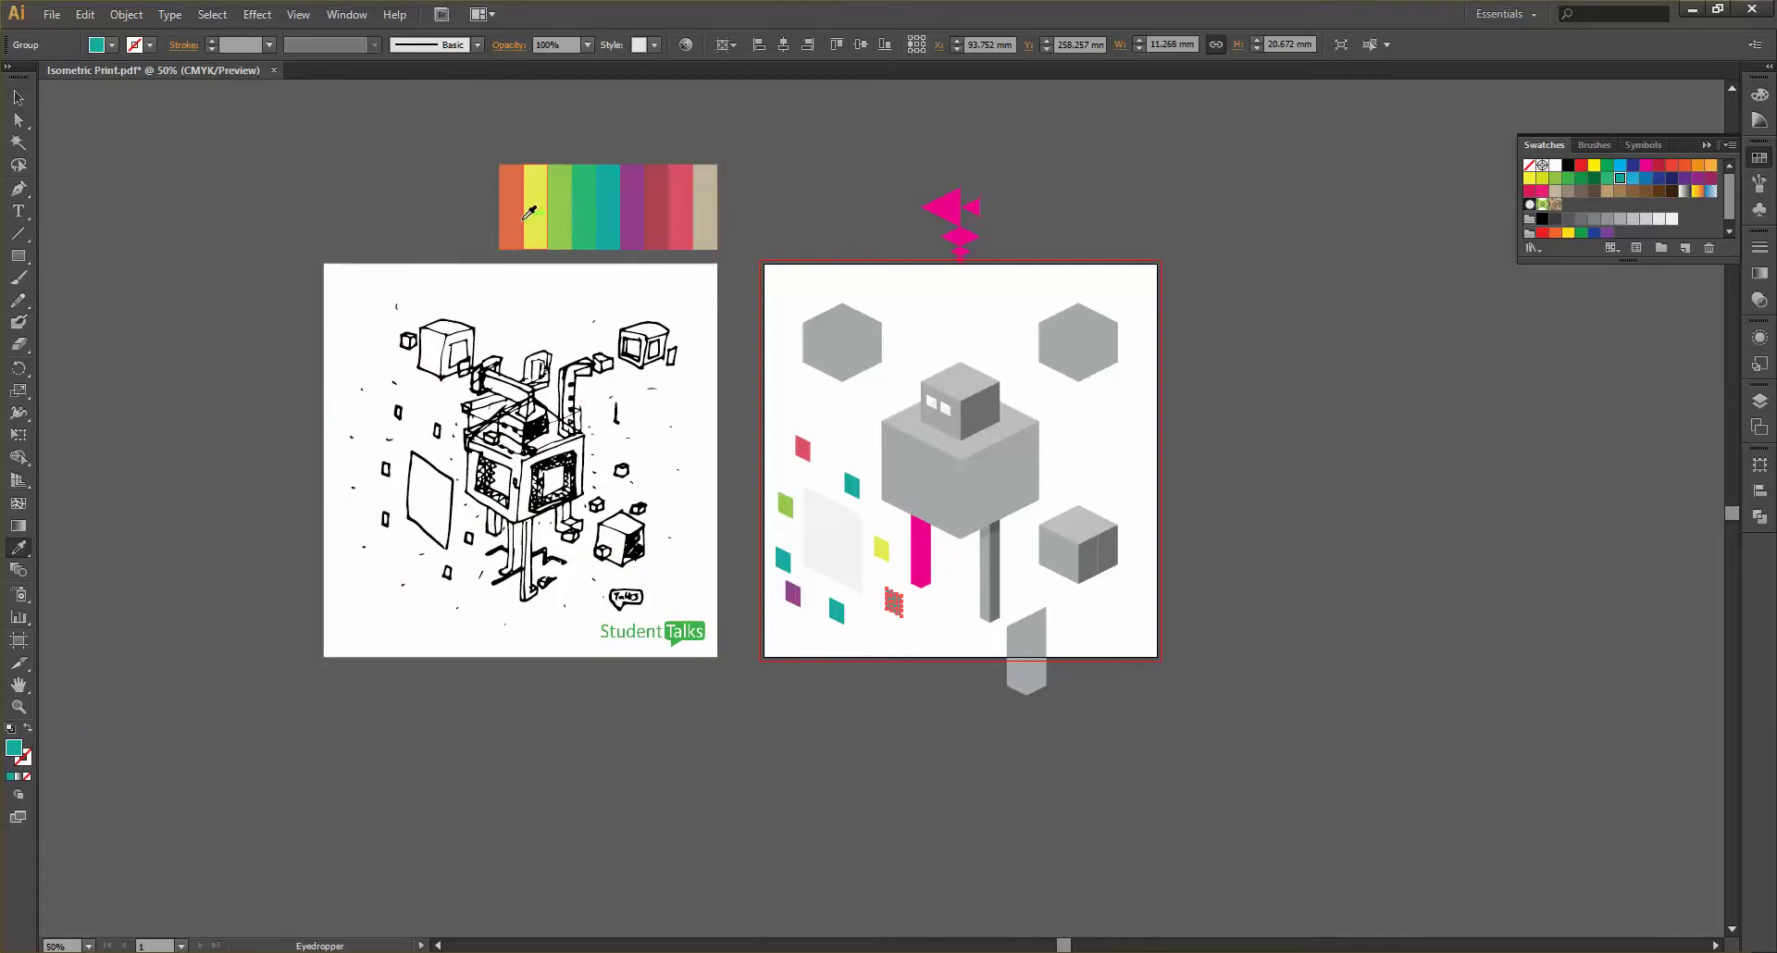
left_click(511, 210)
scroll(760, 632, "up", 3)
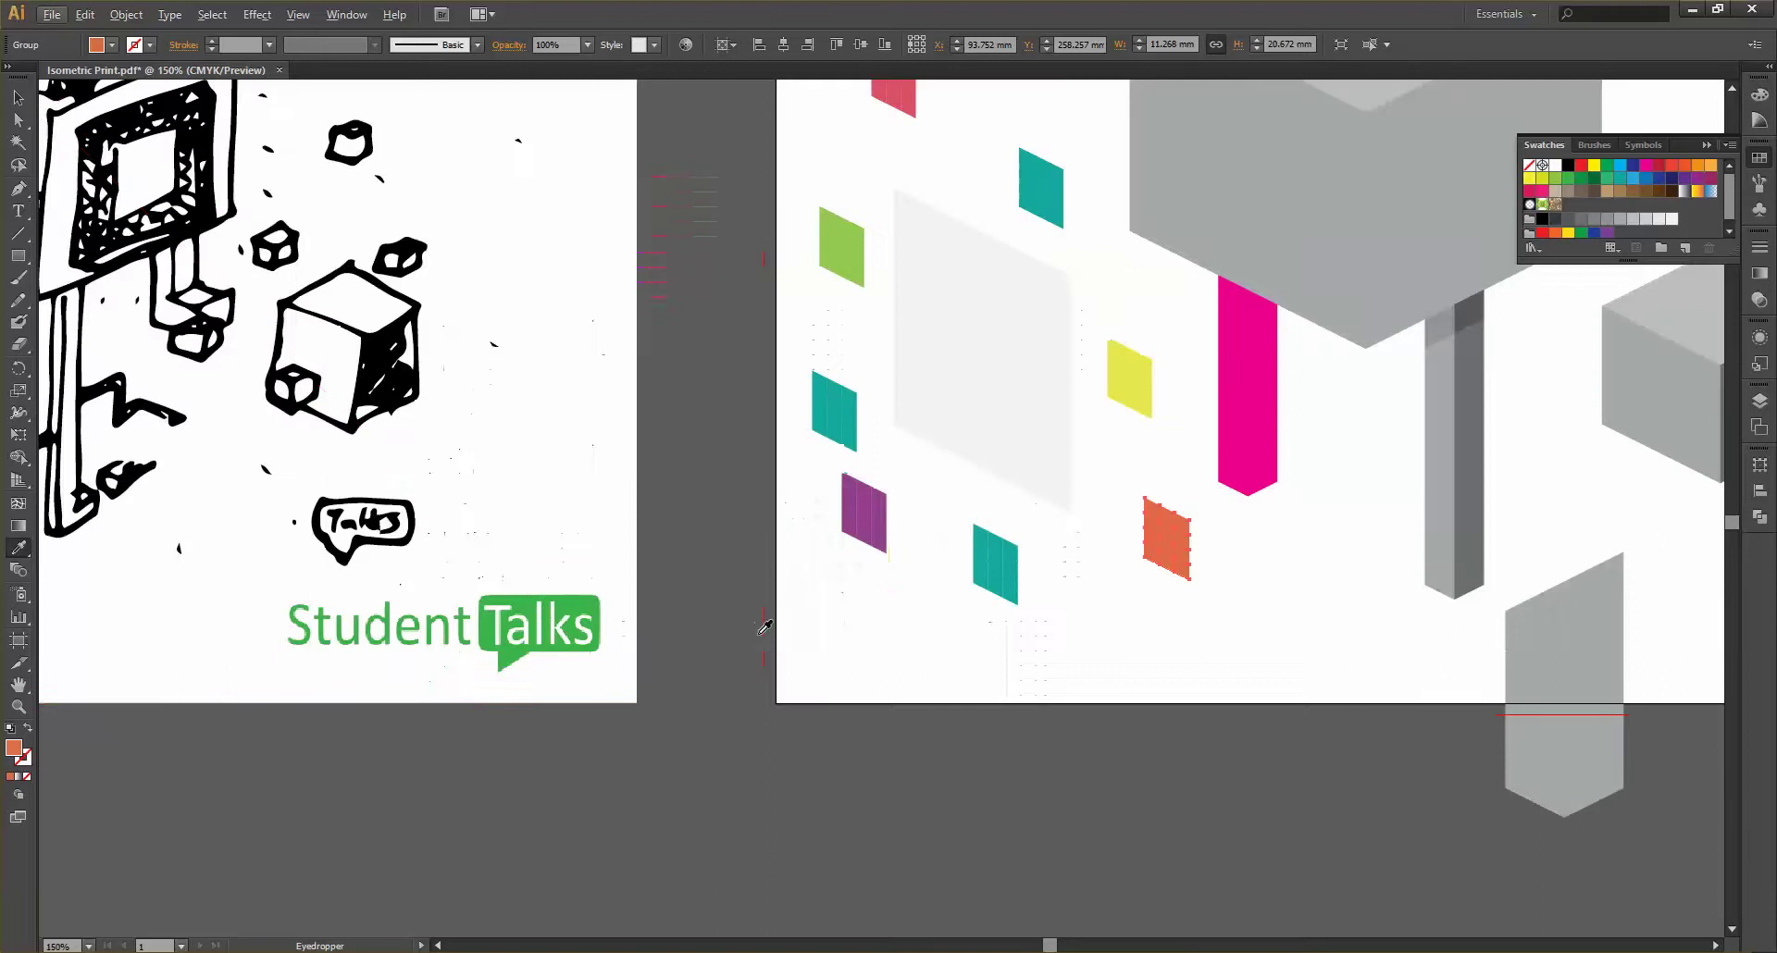
left_click(19, 98)
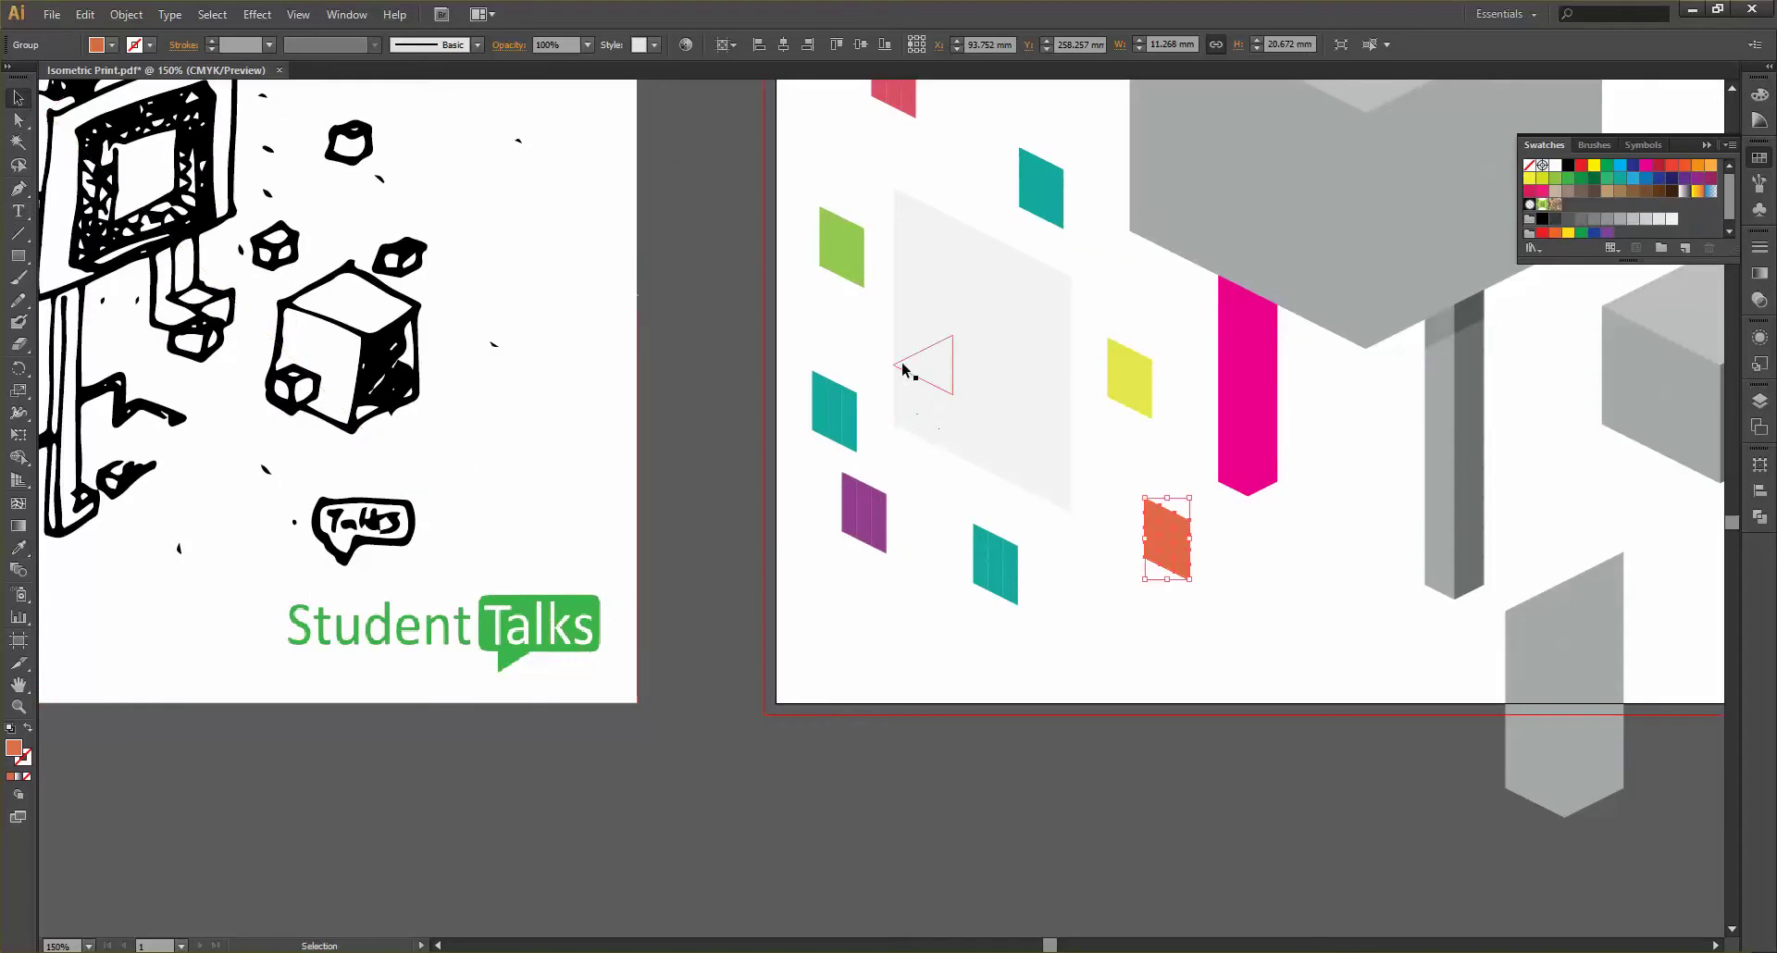
left_click(845, 359)
Fill the teal parallelogram at the pale panel's lower left, just above the purple one, with the palette strip's dark red
scroll(842, 359, "up", 1)
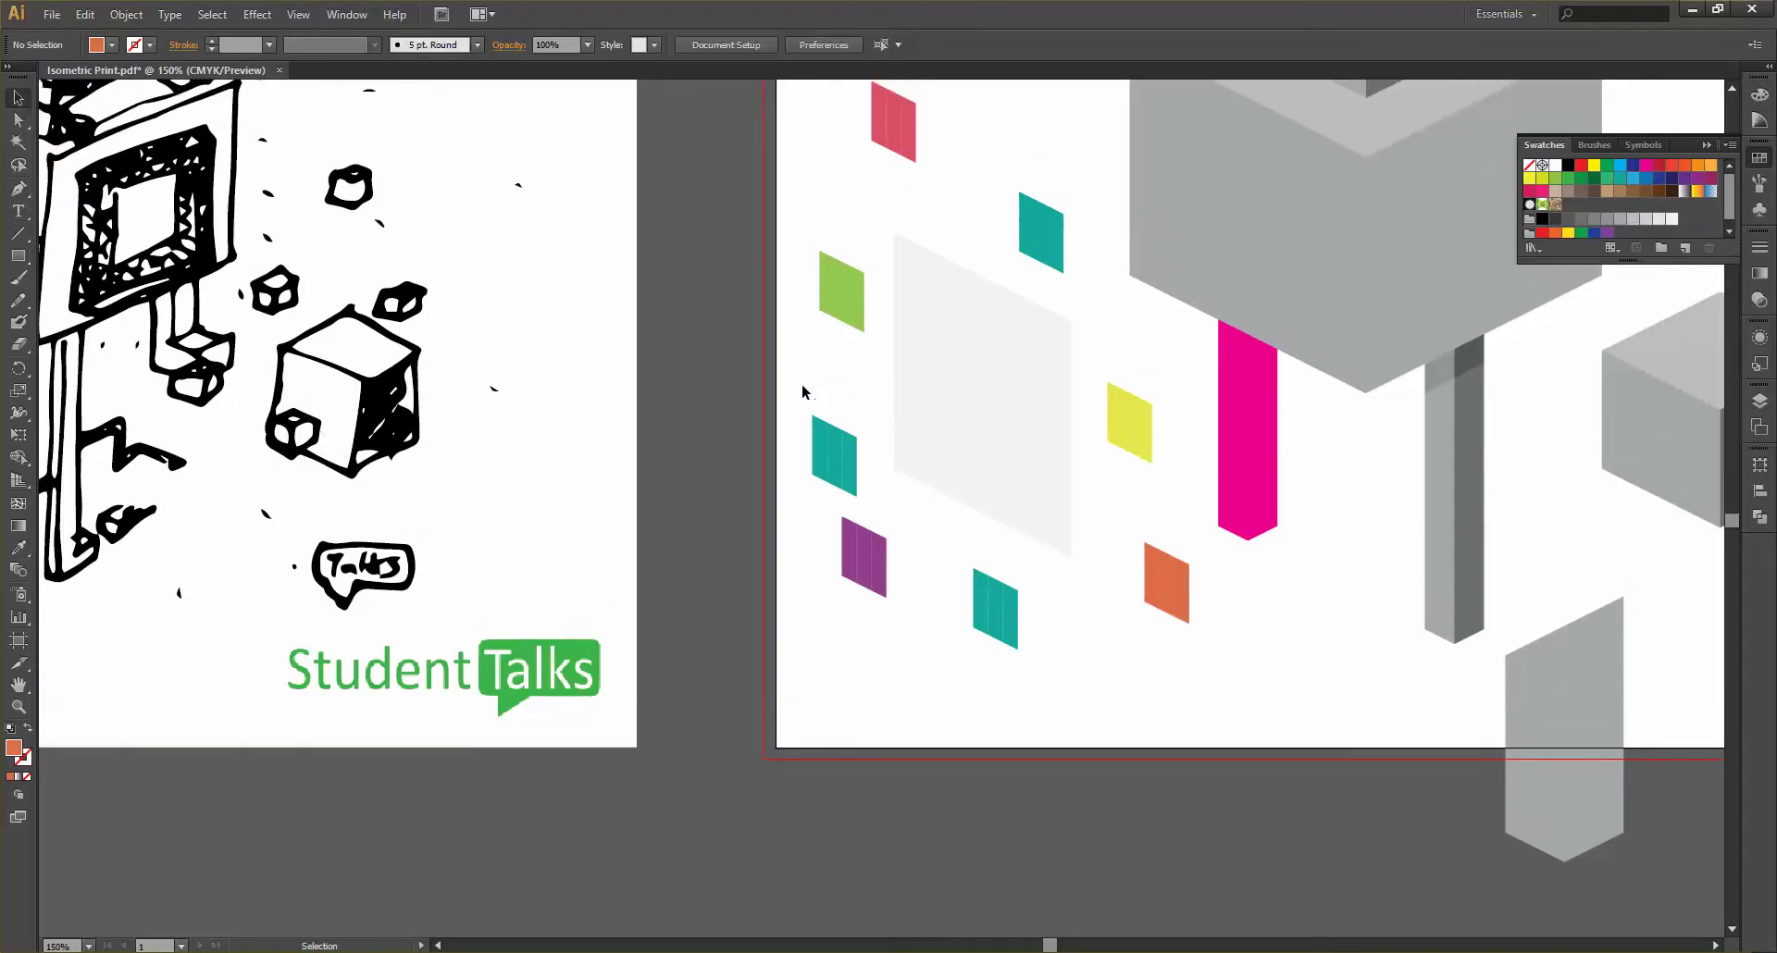
left_click_drag(804, 385, 874, 491)
scroll(810, 406, "down", 2)
scroll(804, 404, "up", 3)
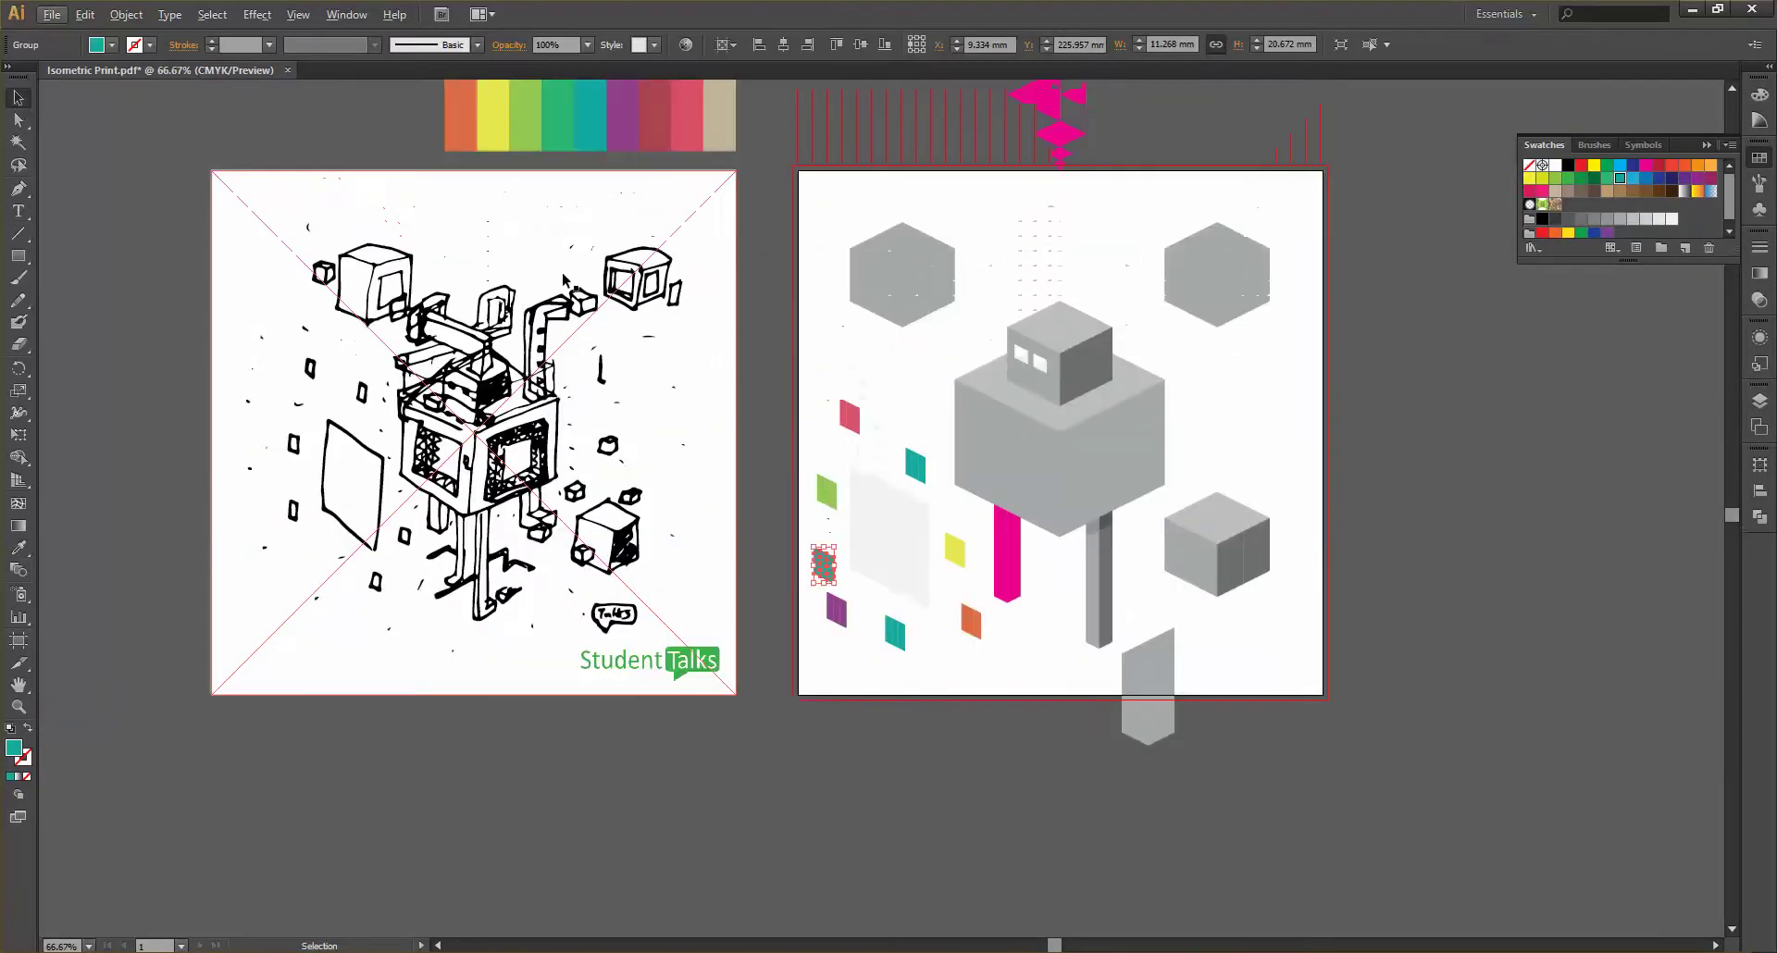
scroll(556, 278, "up", 2)
key("i")
left_click(655, 179)
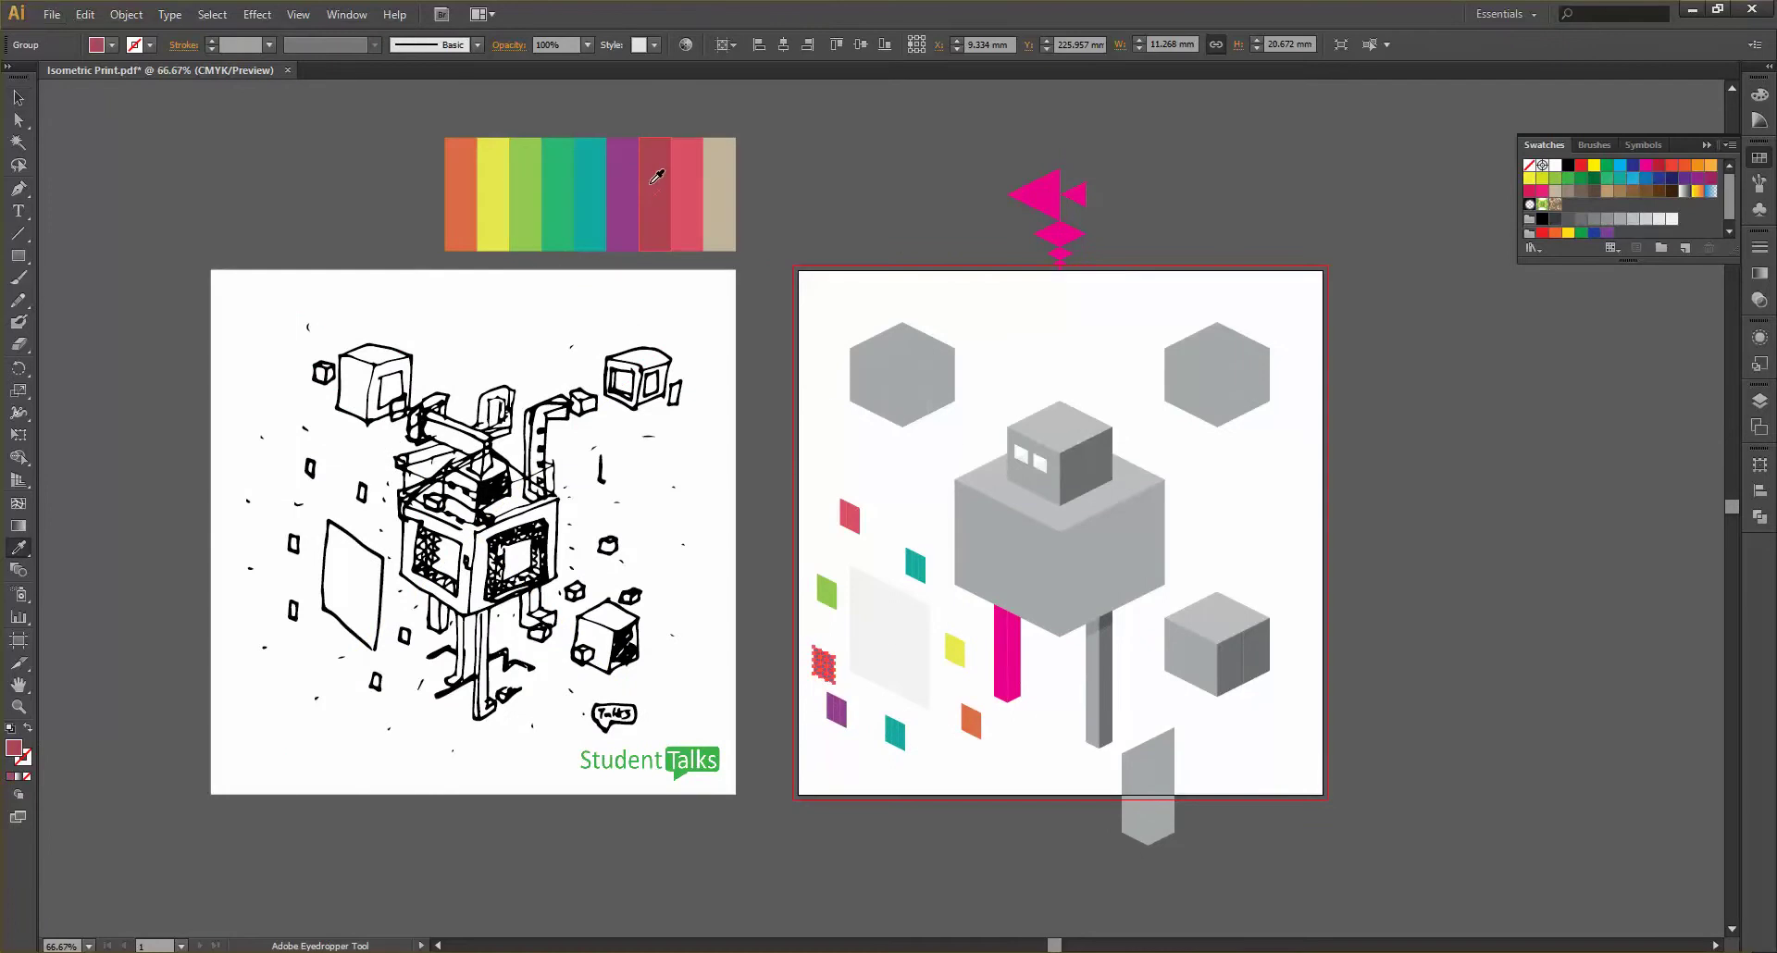
left_click(18, 97)
key("ctrl+shift+a")
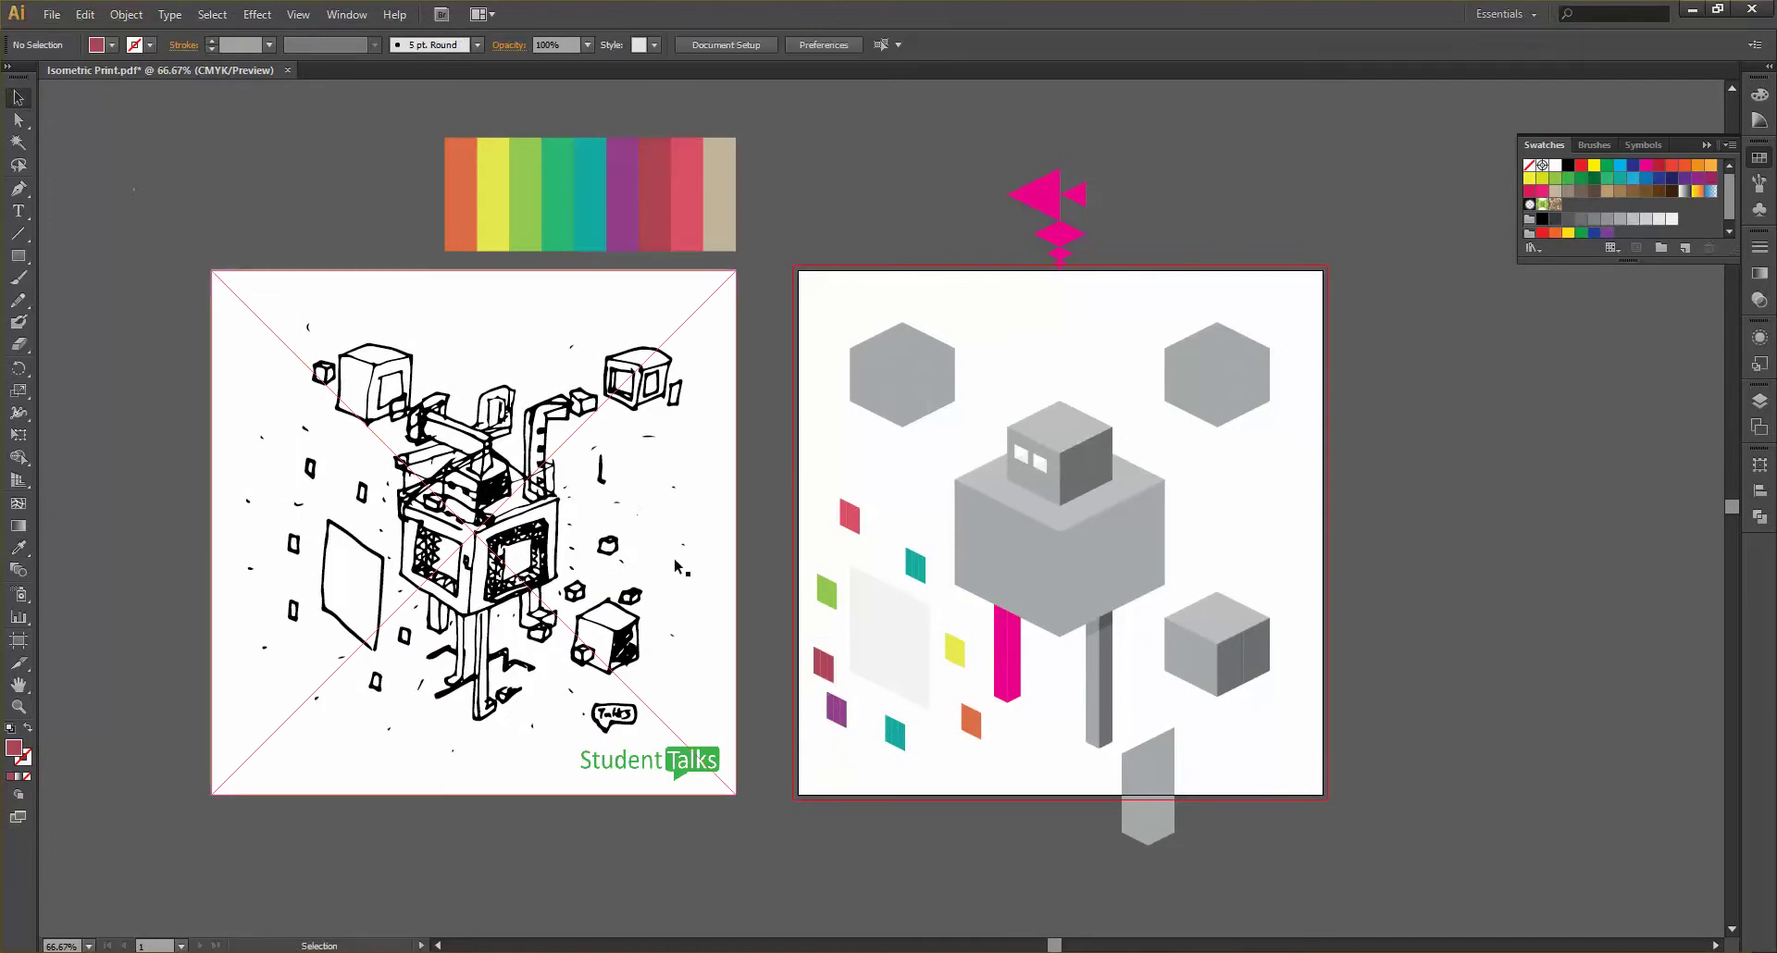
Fill the teal parallelogram below the pale panel, between the purple and orange ones, with the palette strip's beige
scroll(787, 643, "down", 2)
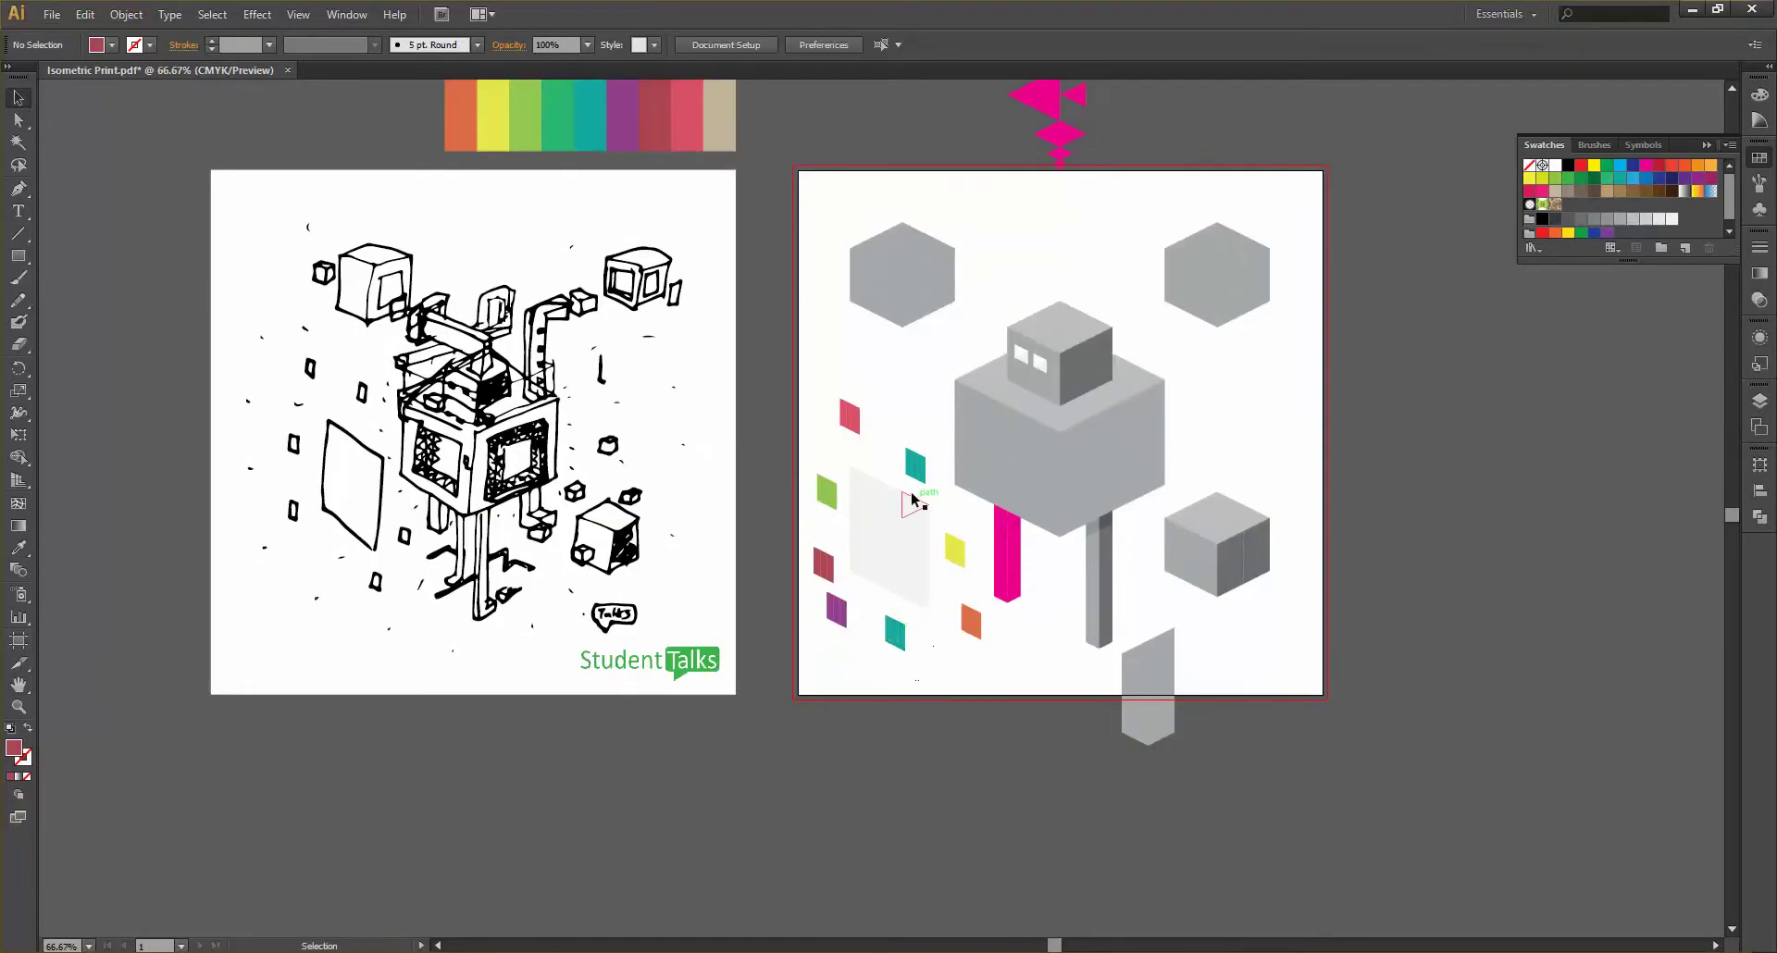
left_click_drag(922, 674, 867, 610)
scroll(776, 541, "up", 3)
key("i")
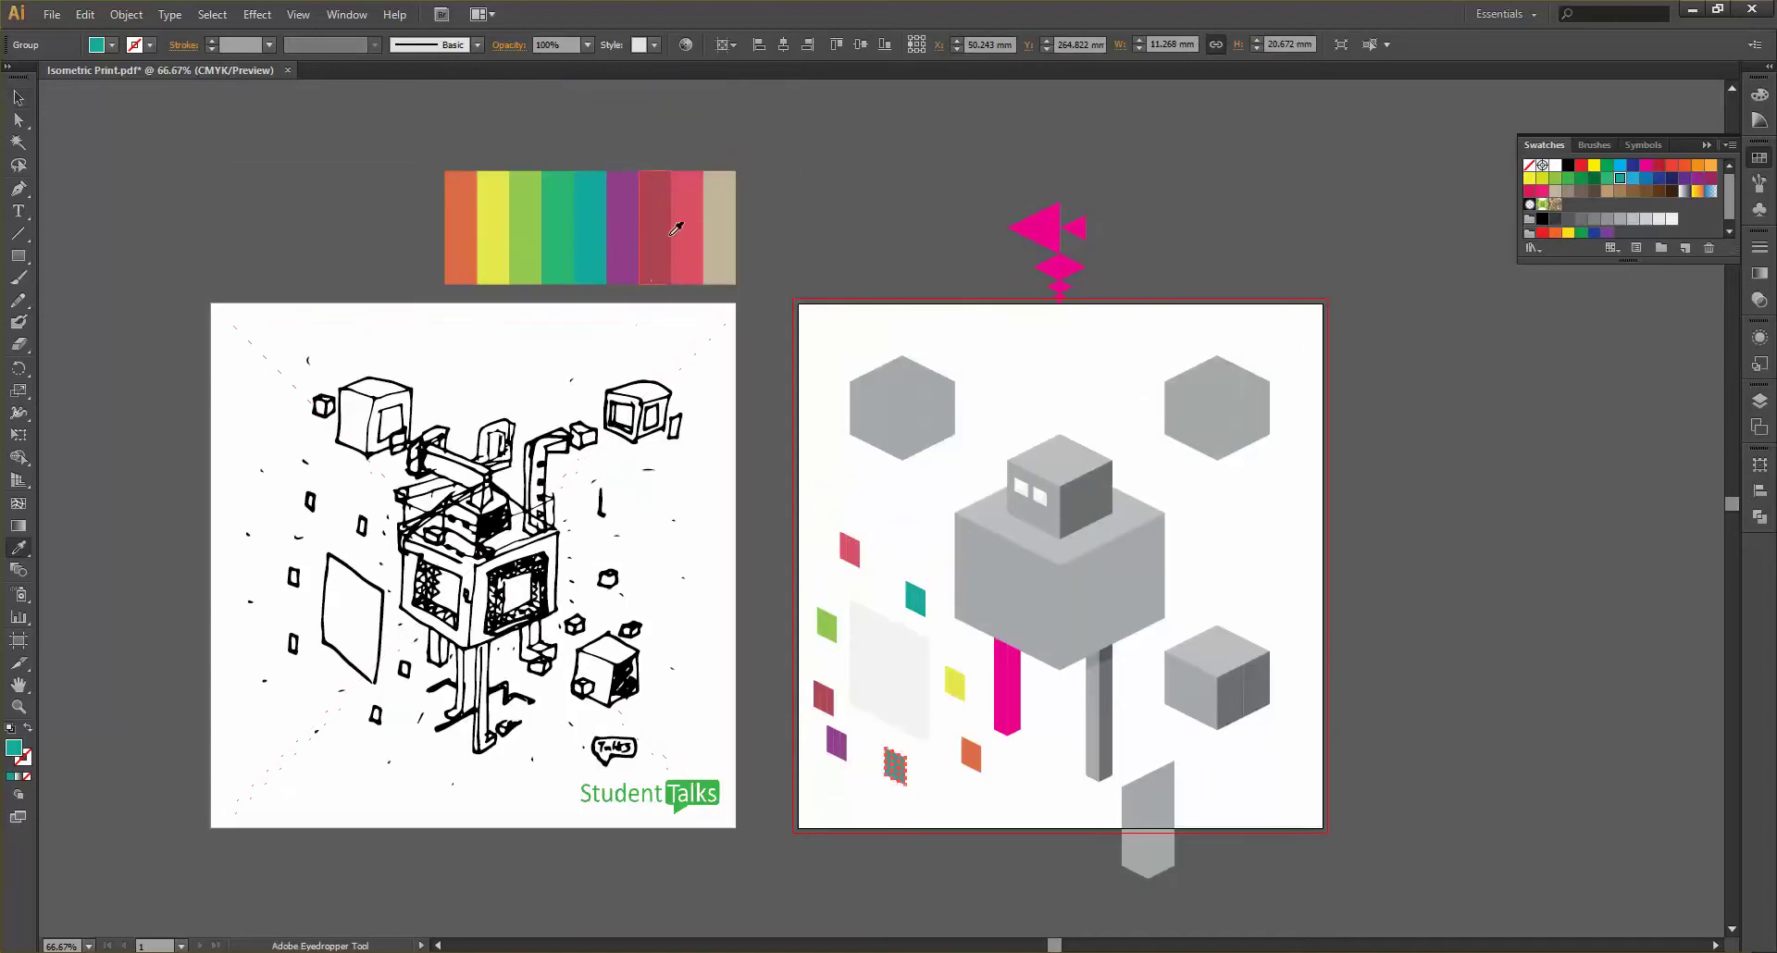
left_click(732, 227)
left_click(18, 97)
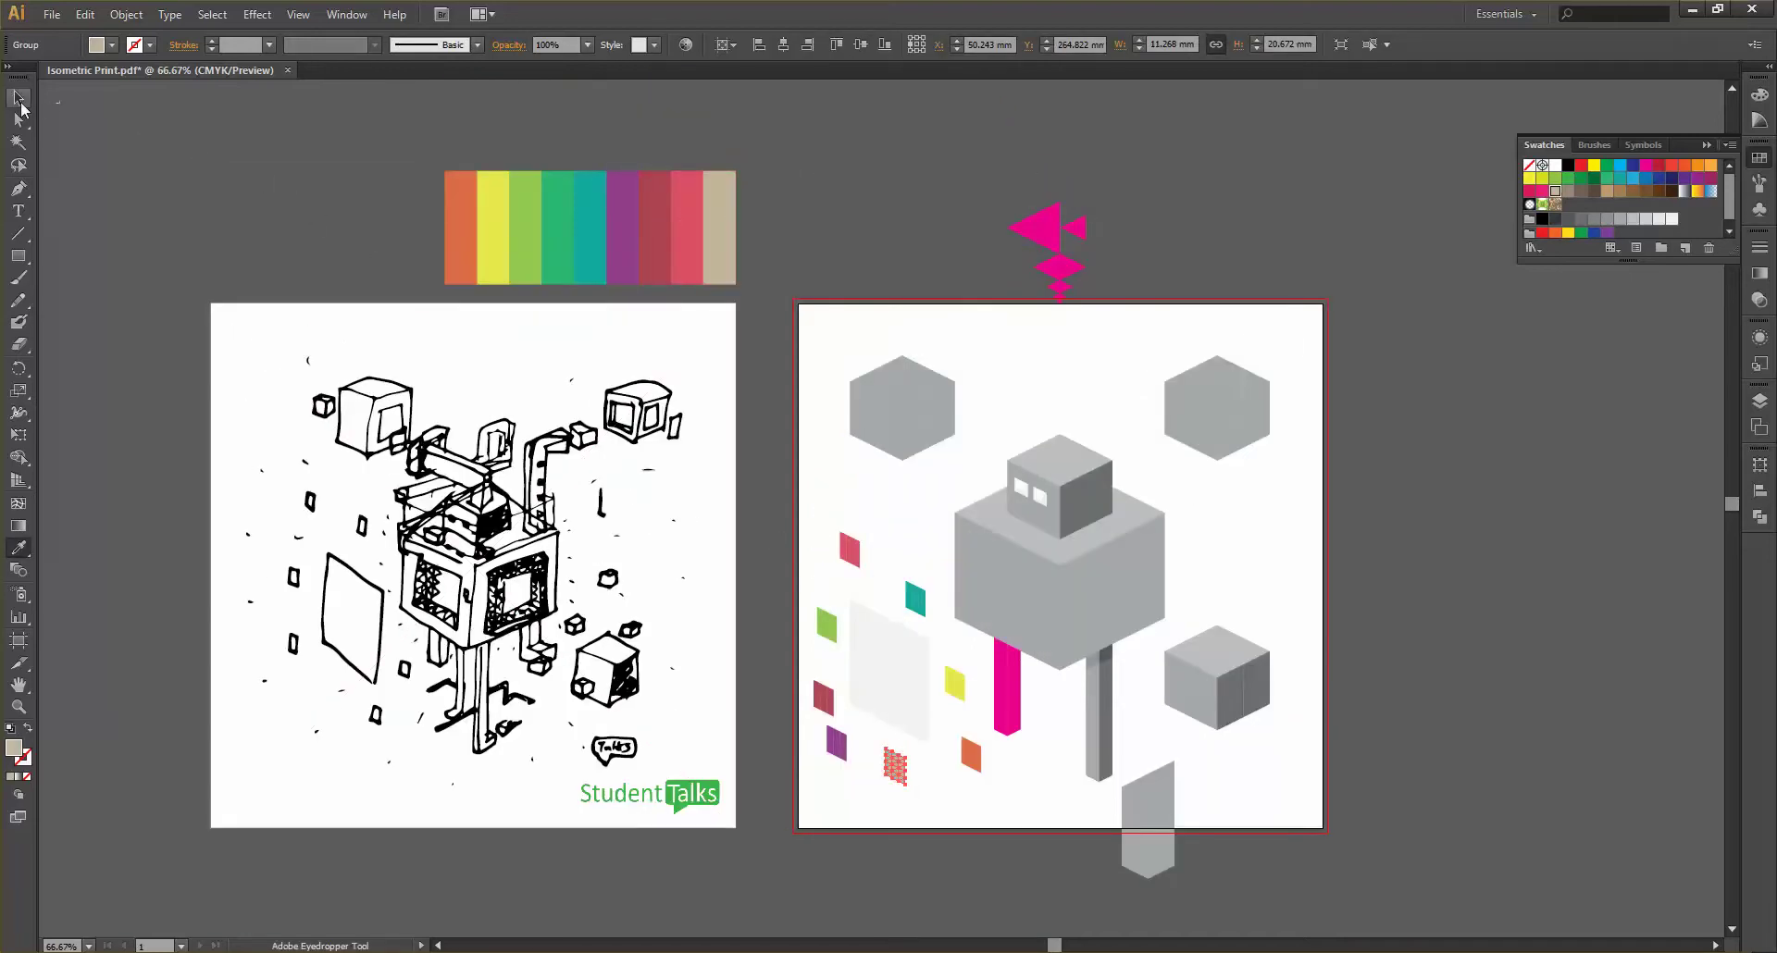
left_click(780, 454)
scroll(780, 454, "down", 1)
scroll(780, 454, "down", 2)
scroll(779, 454, "right", 4)
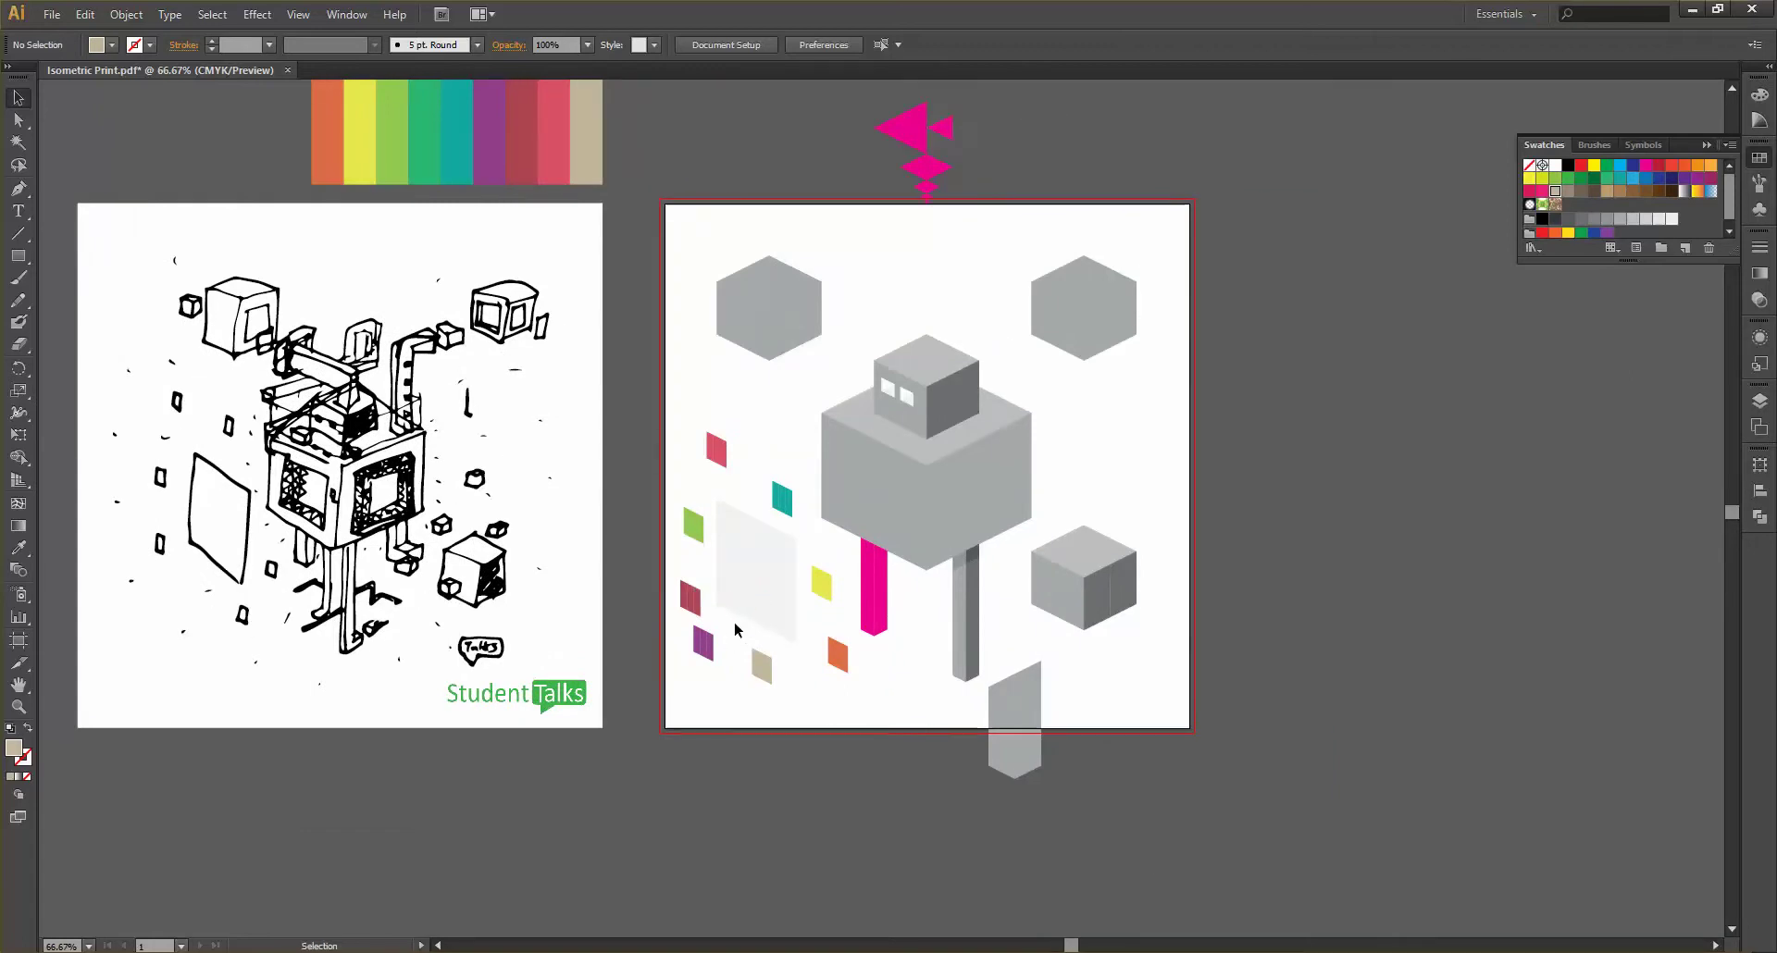
scroll(904, 634, "up", 1)
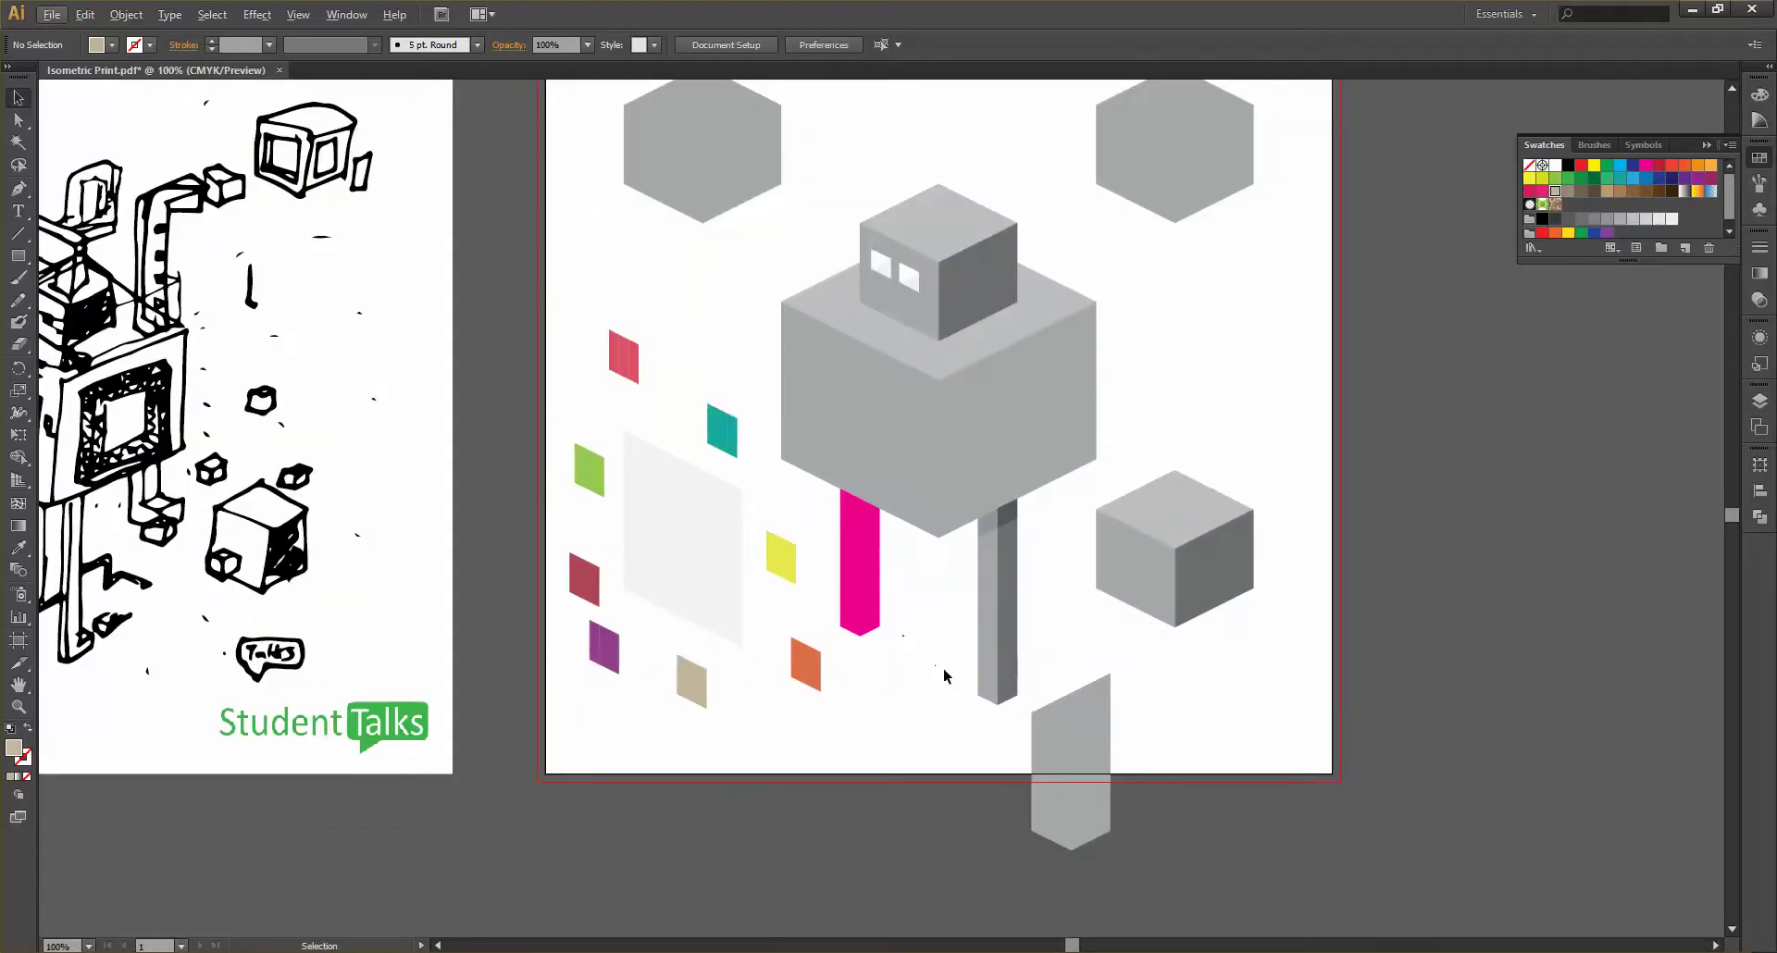
Place a smaller copy of the orange parallelogram, about 3.8 by 5.6 mm, just below its right side
scroll(833, 708, "up", 1)
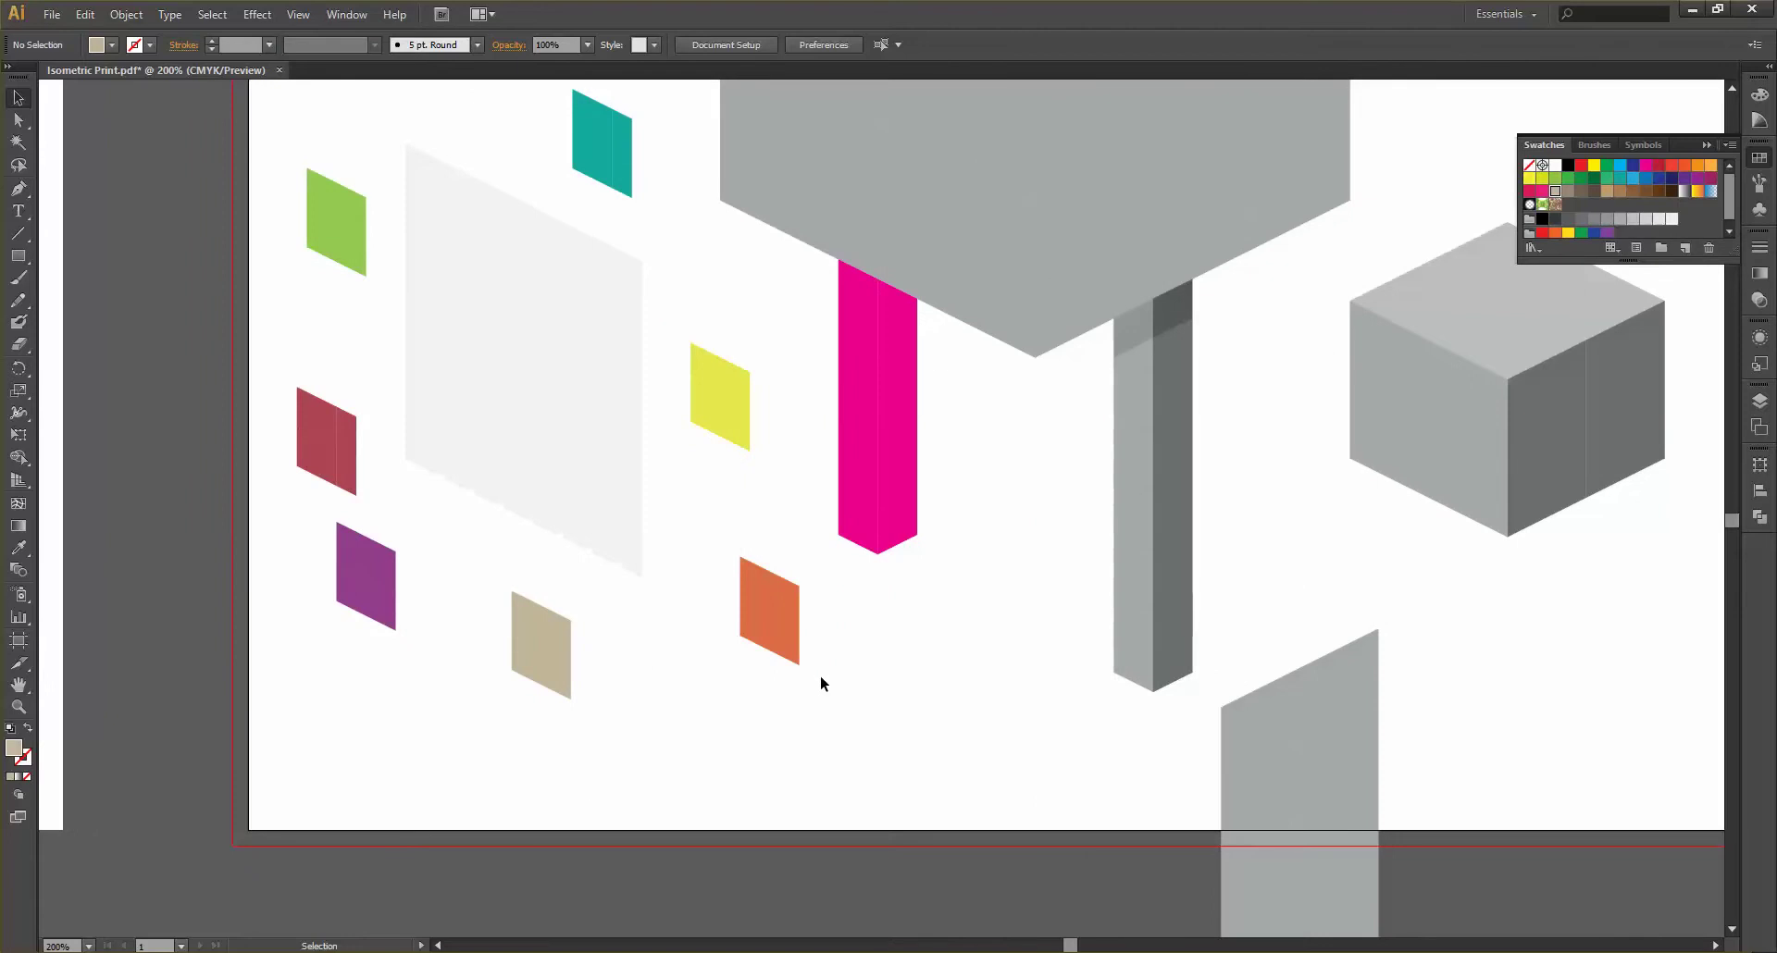
scroll(820, 675, "up", 1)
scroll(800, 724, "up", 1)
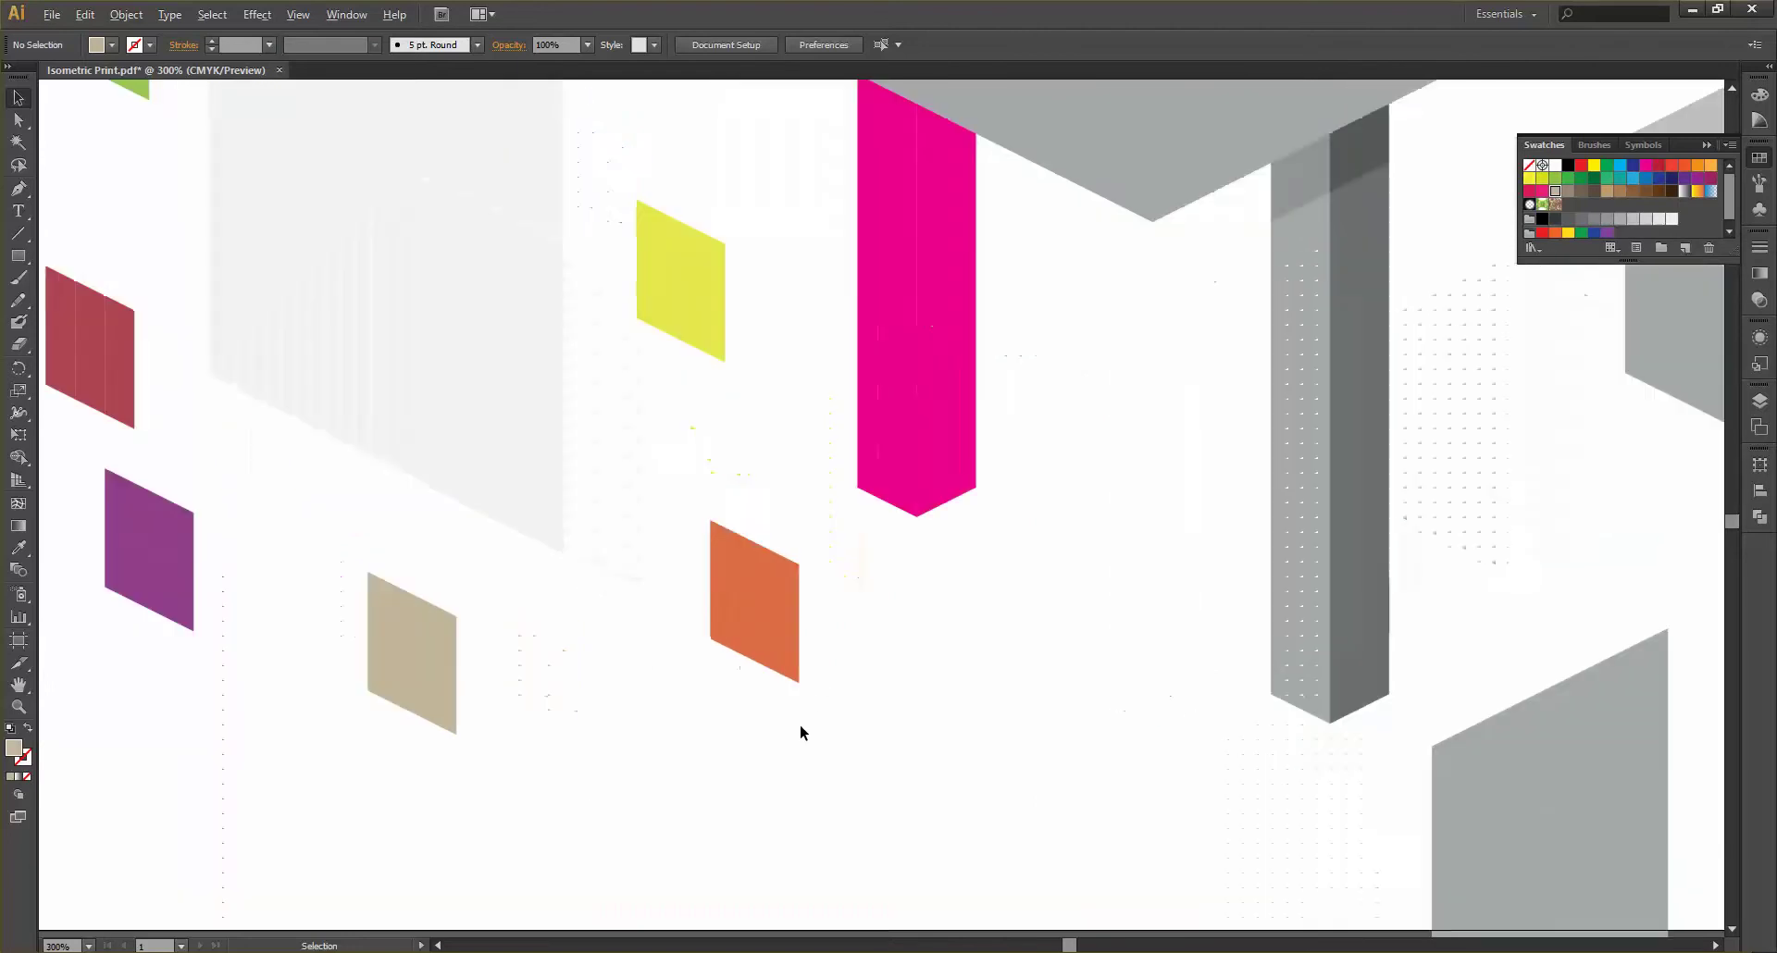
left_click(786, 641)
left_click(807, 674)
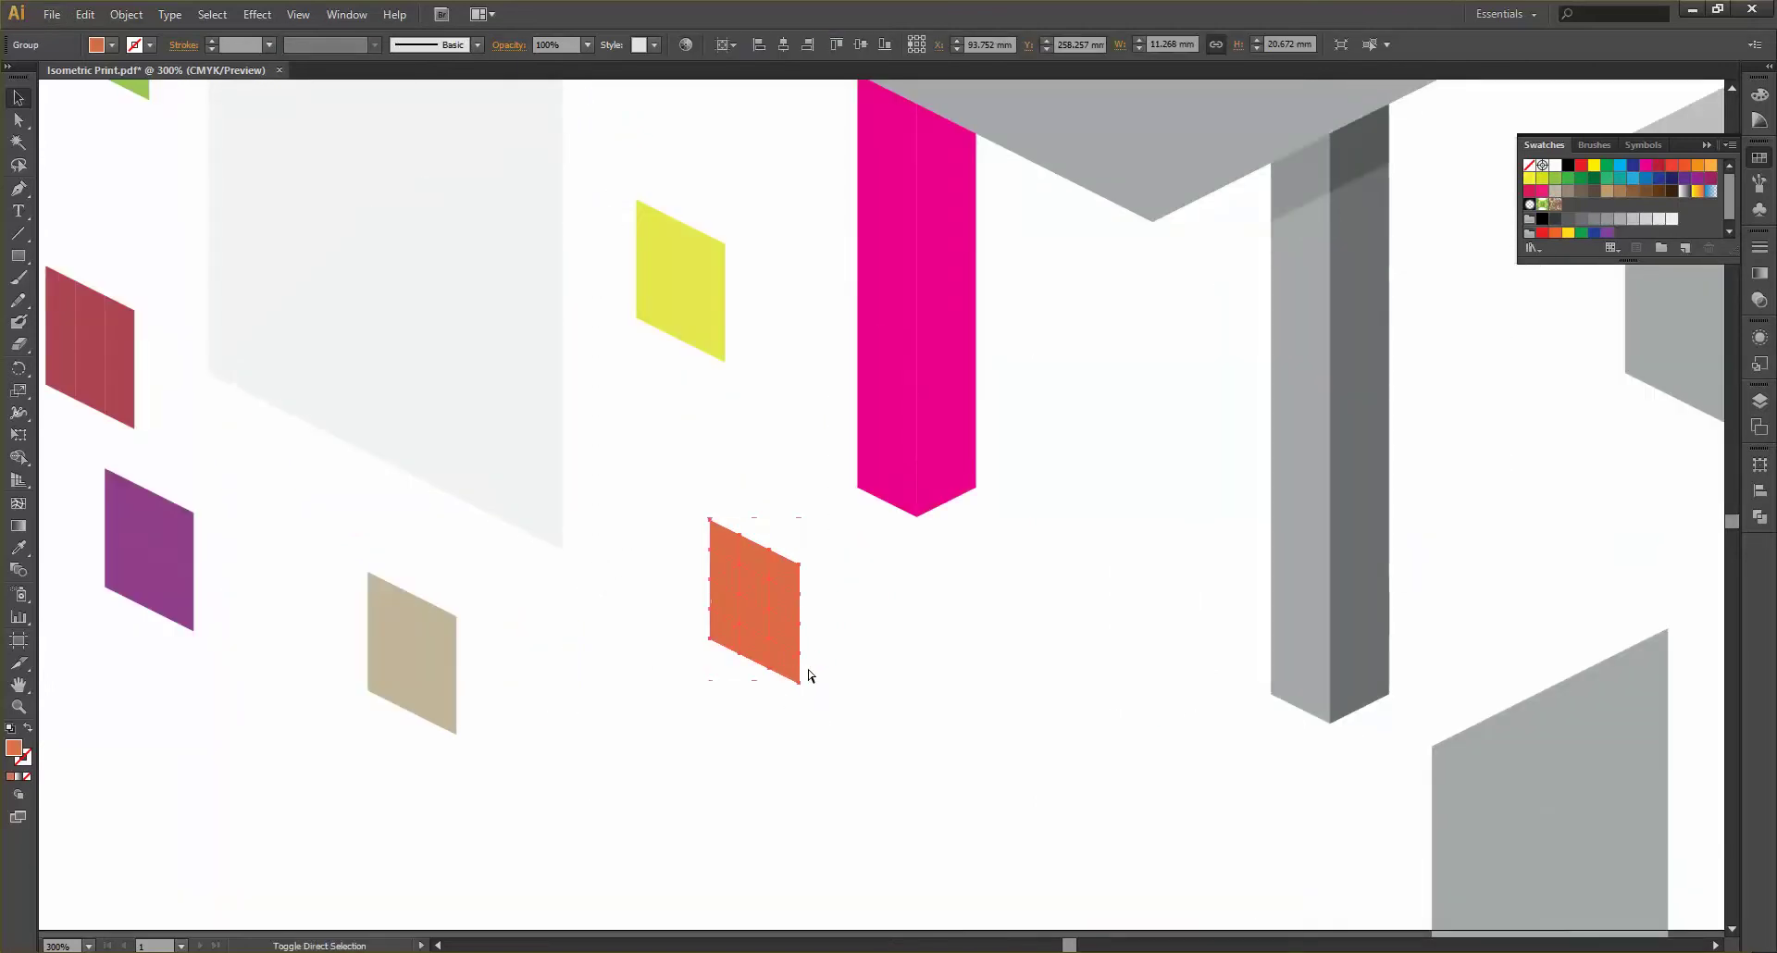
left_click_drag(791, 683, 833, 778)
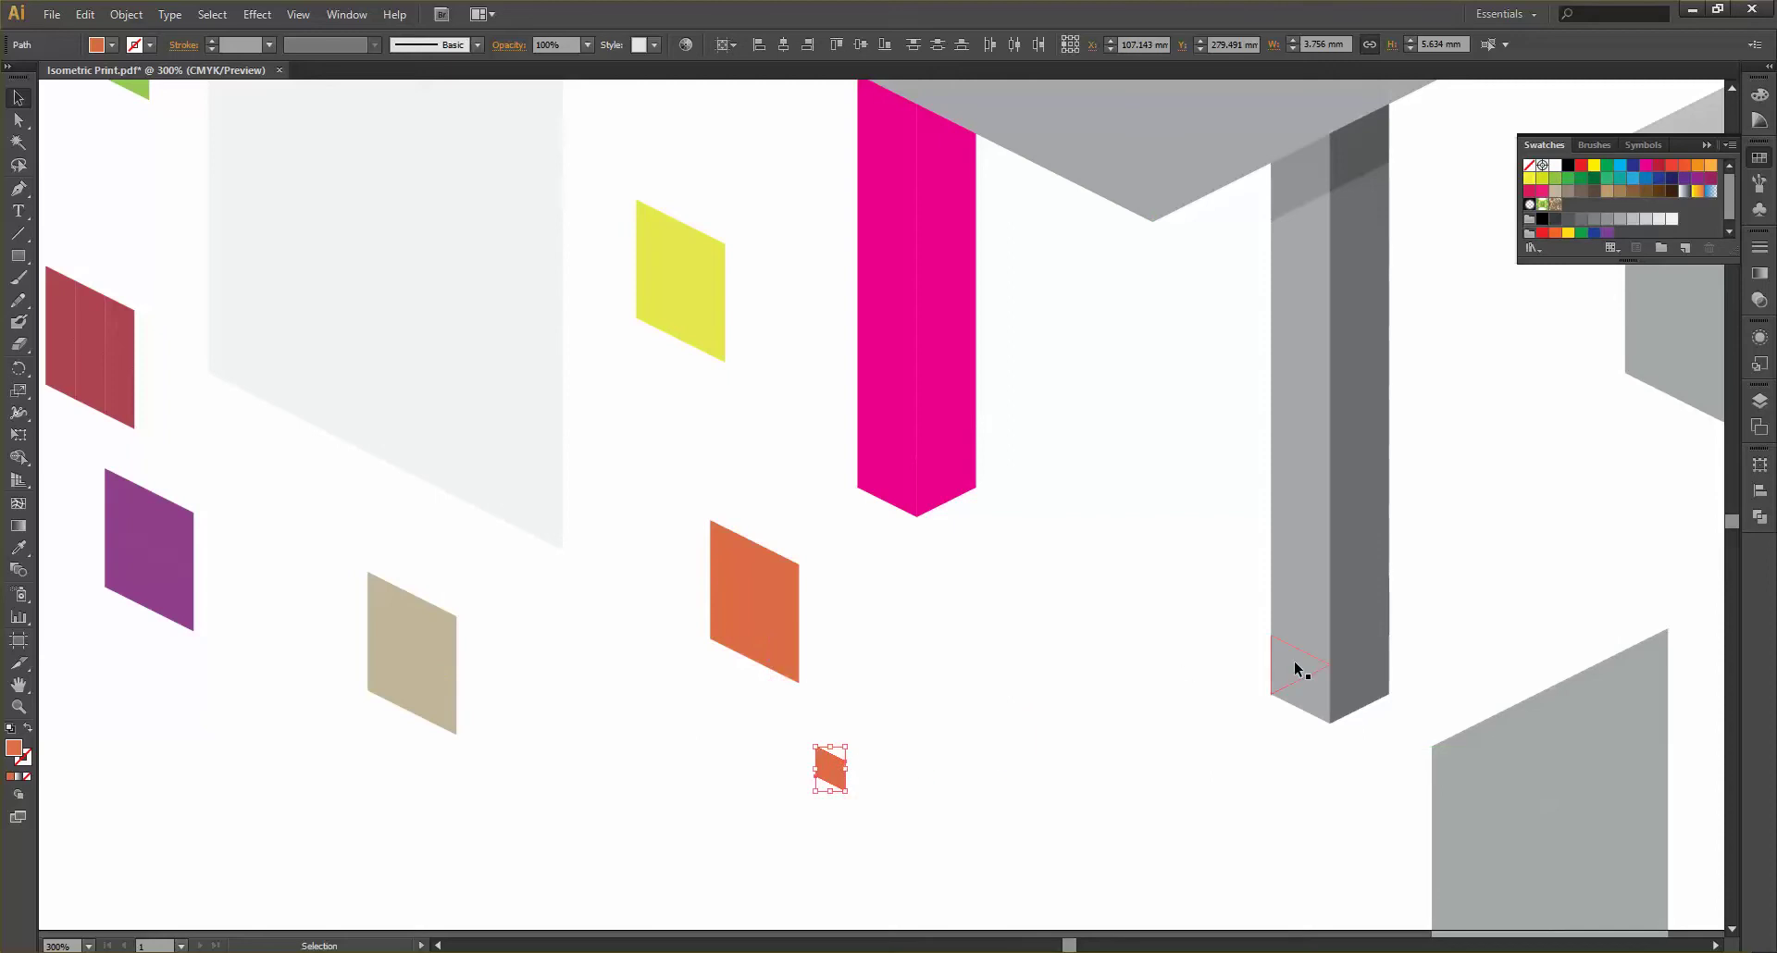
Copy light grey triangles from the grey leg's front face to its lower end to form the top face of a foot
left_click_drag(1296, 669, 1293, 724)
left_click(1122, 722)
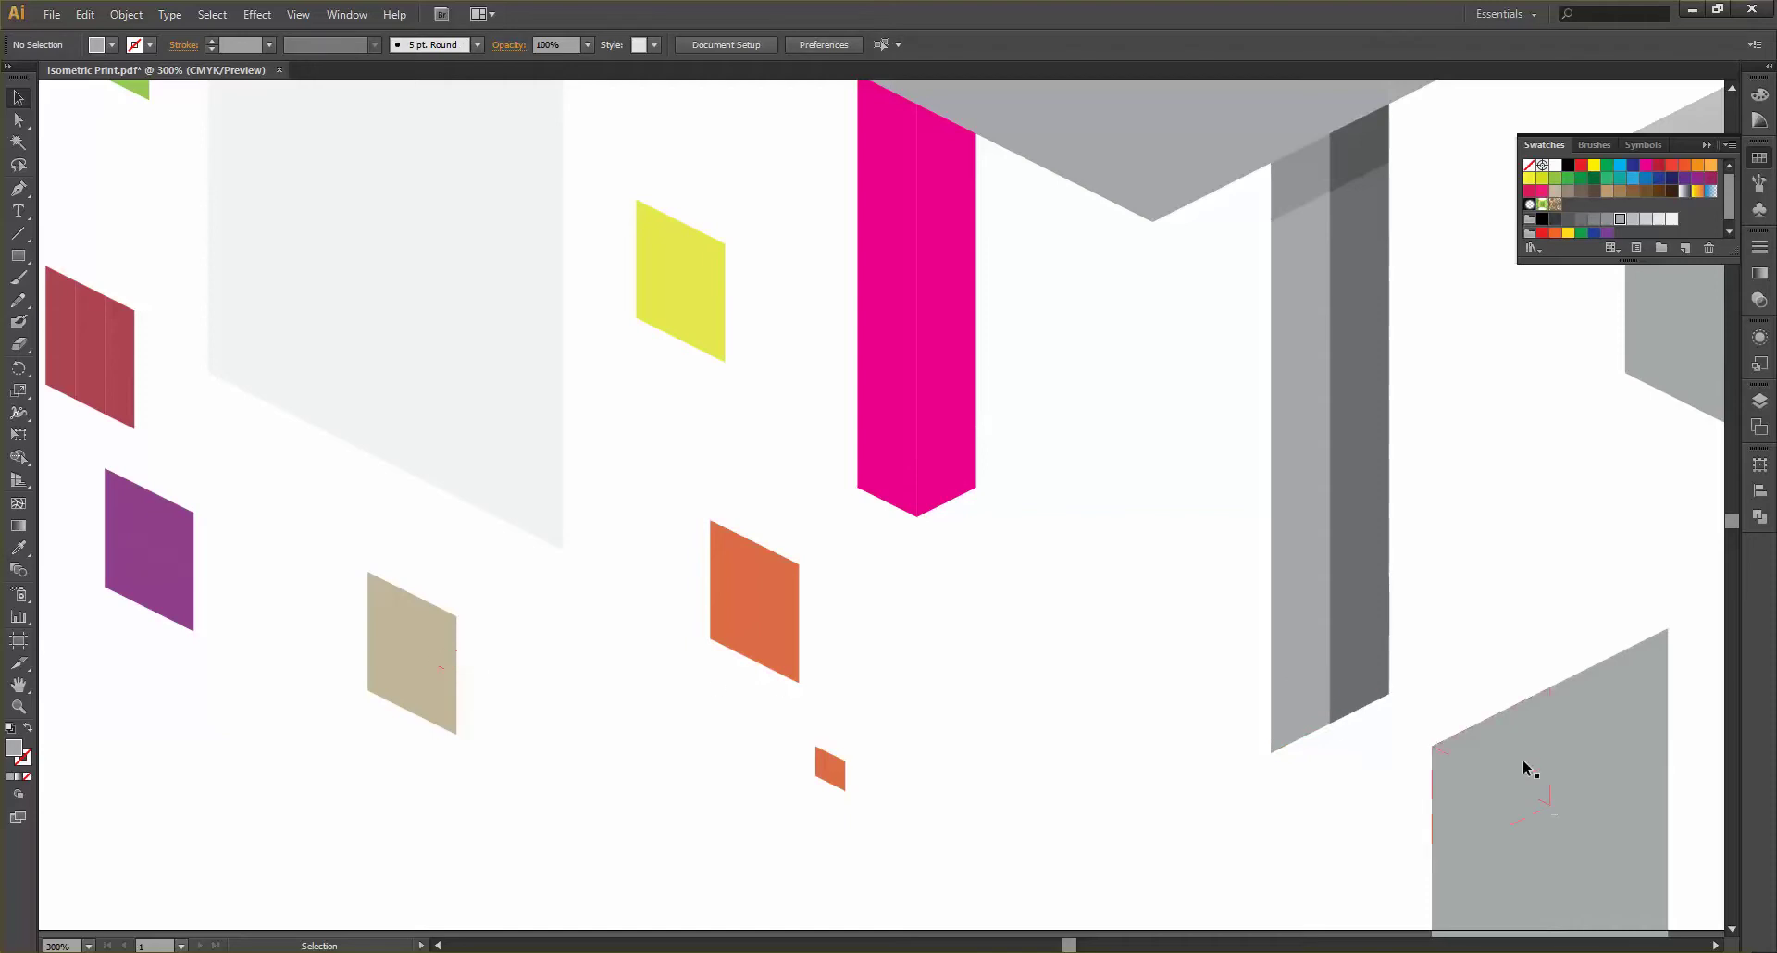
scroll(1327, 718, "up", 2)
left_click_drag(1288, 677, 1170, 734)
left_click(1003, 630)
Build the foot's front face below its top face from two copied light grey triangles
scroll(1203, 700, "down", 1)
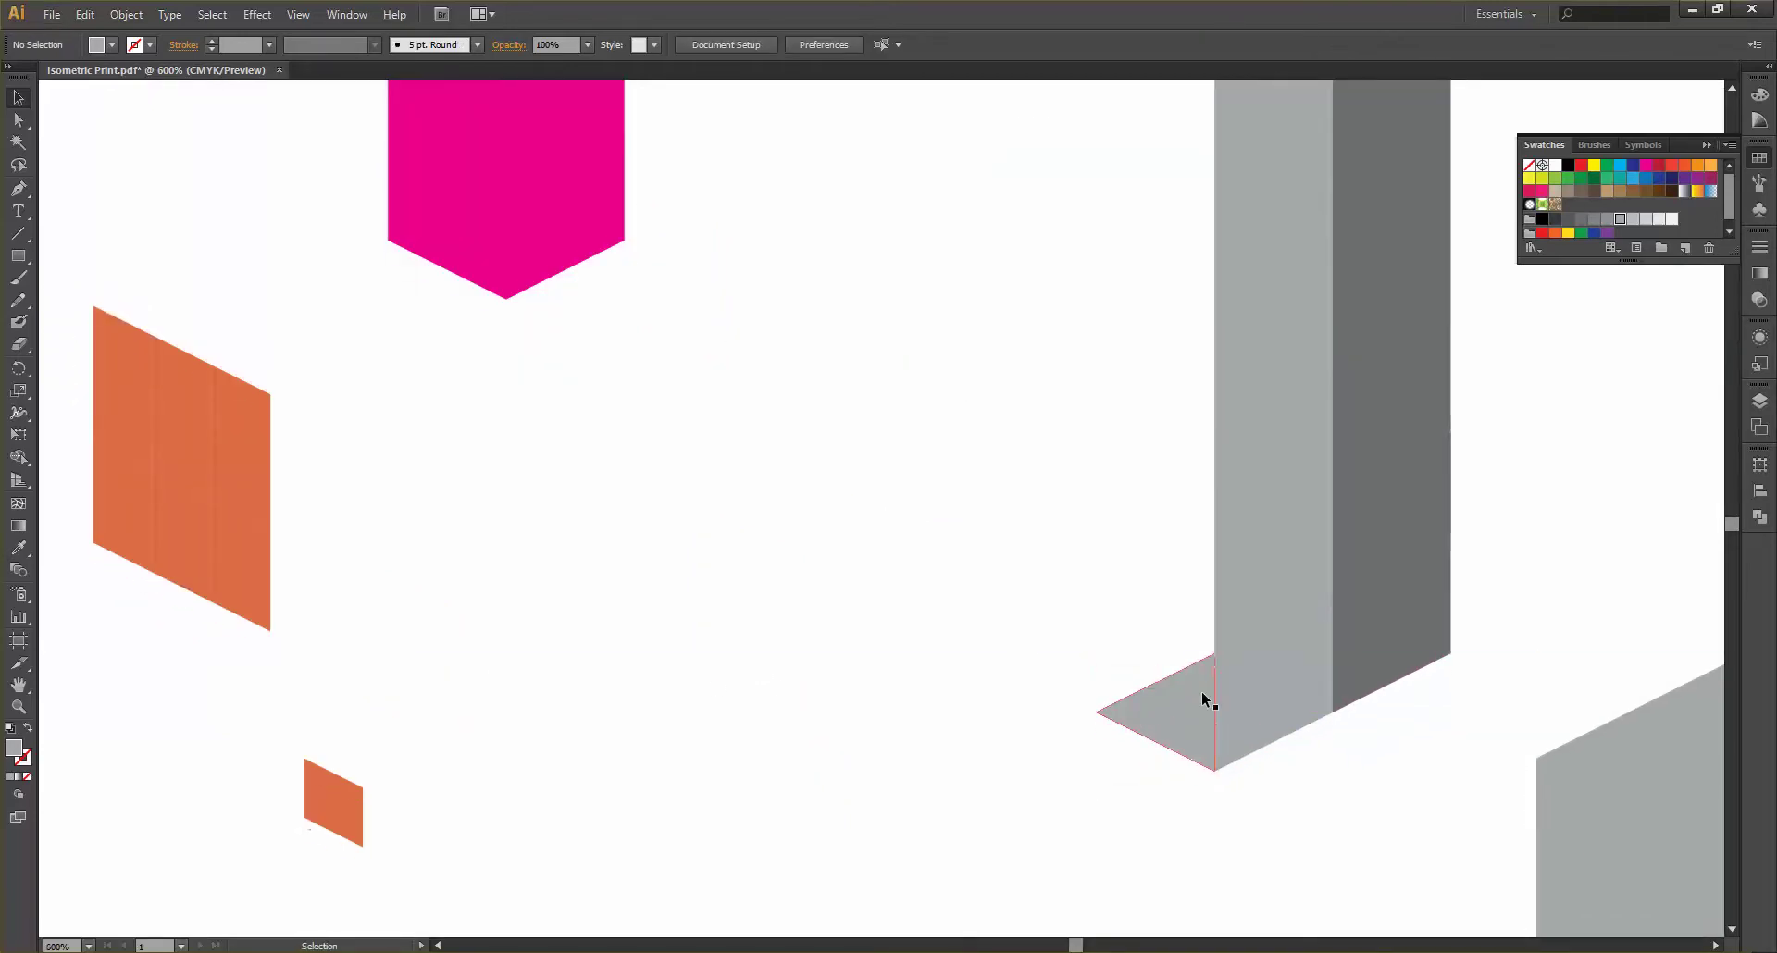
scroll(1347, 704, "down", 1)
scroll(1407, 663, "down", 3)
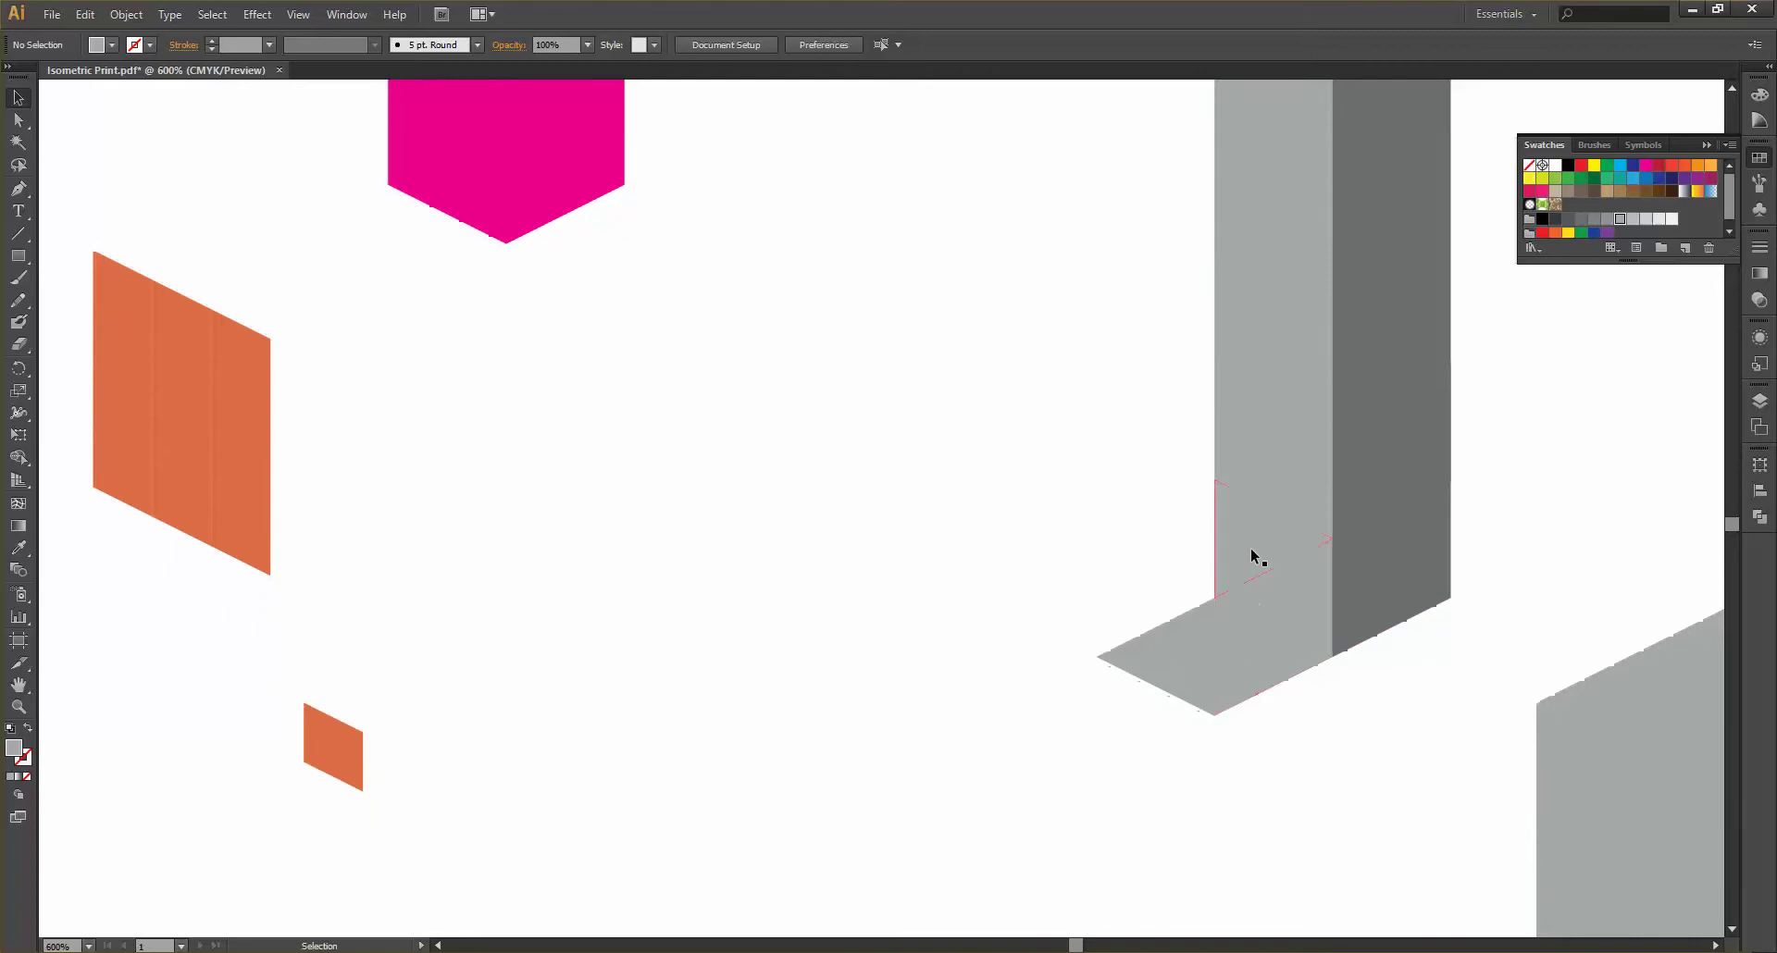
left_click_drag(1249, 548, 1130, 727)
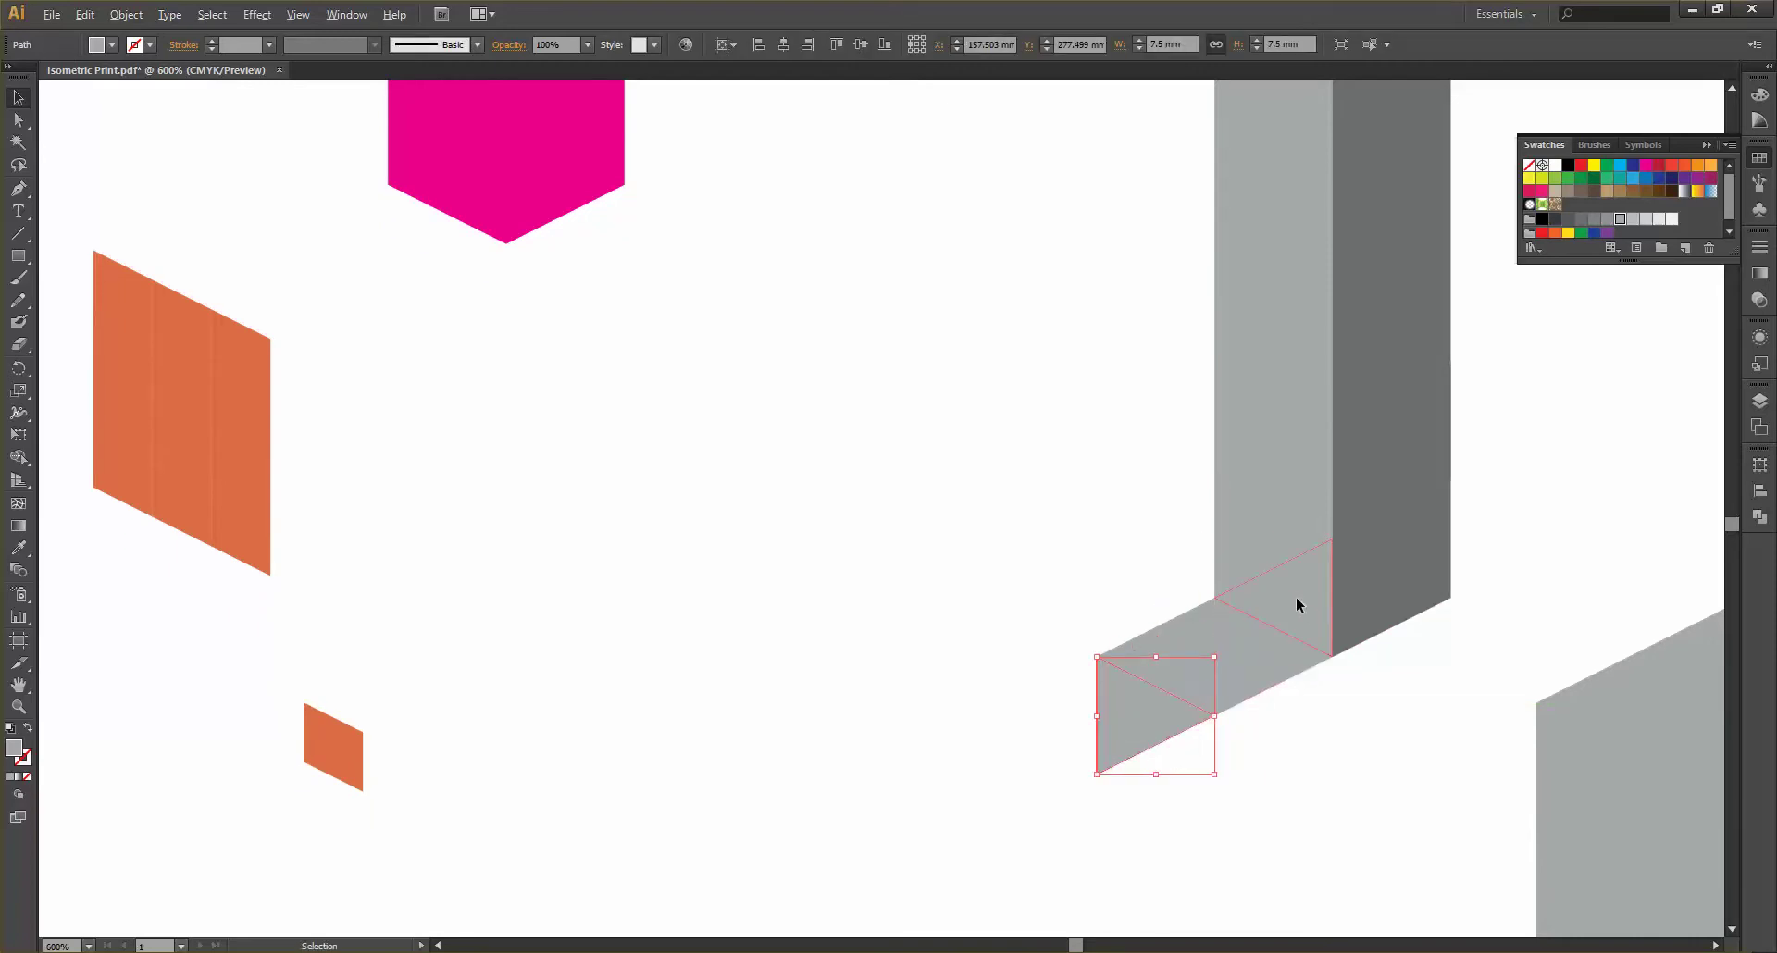
left_click_drag(1298, 605, 1181, 777)
left_click(1282, 733)
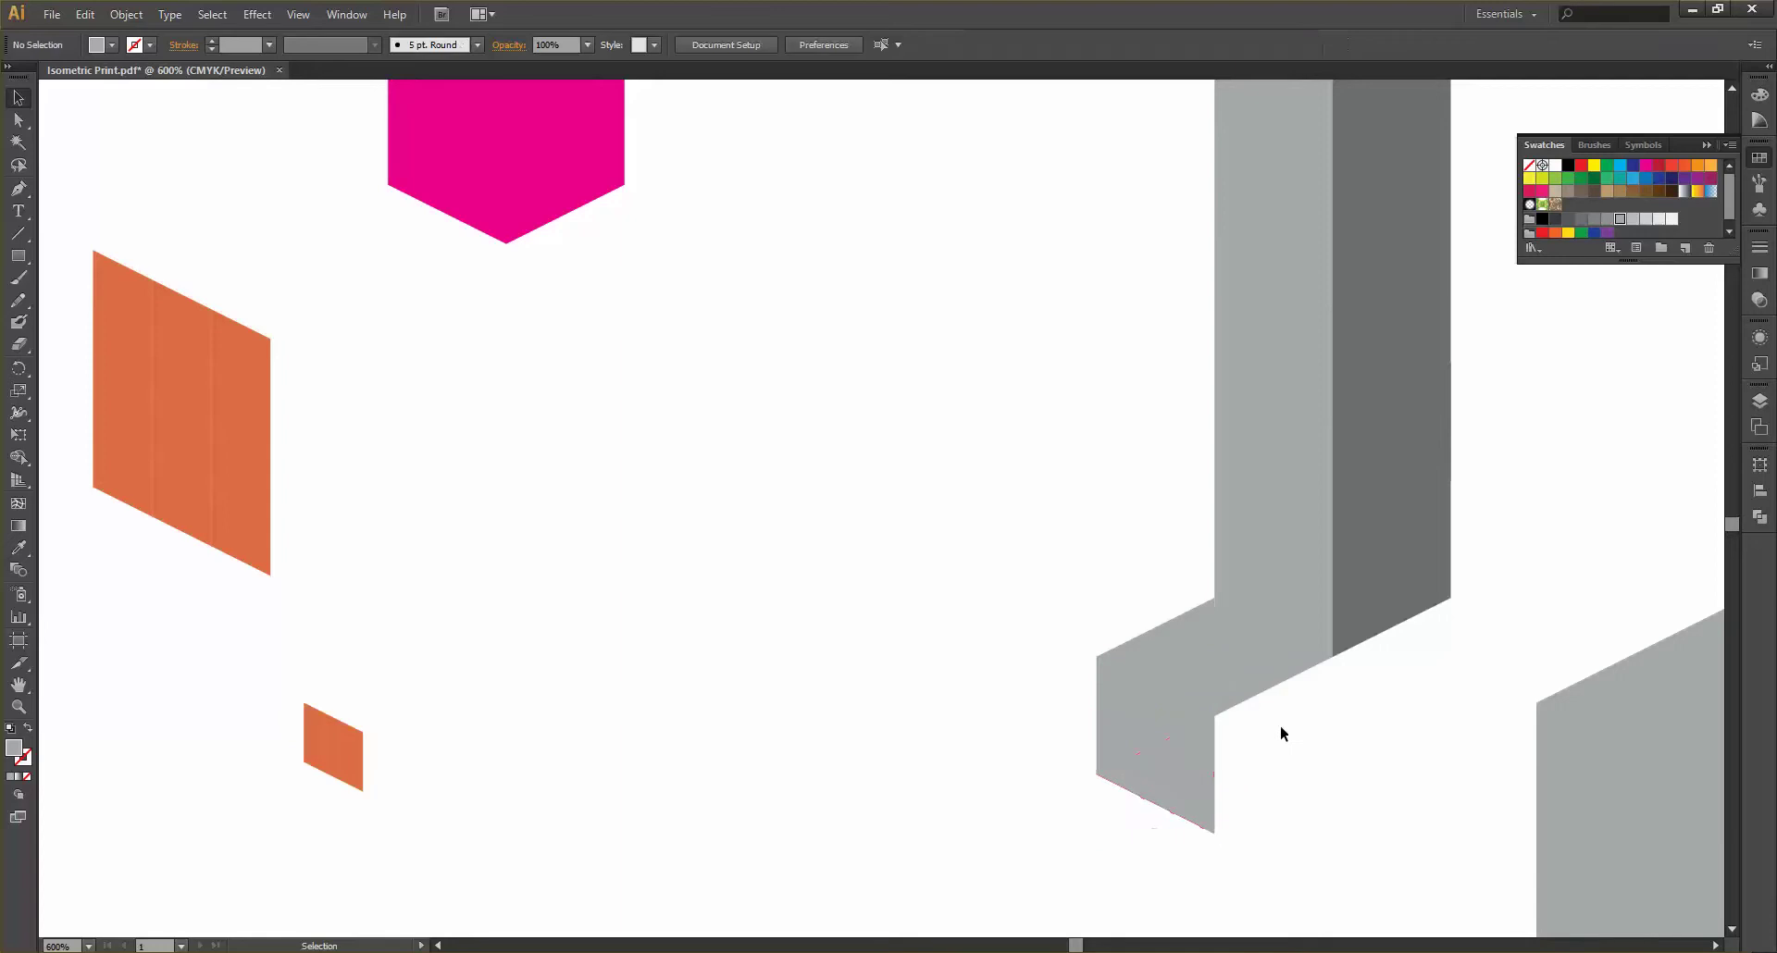
Extend the grey leg's dark side along the foot with copied dark grey triangles to close the foot's right face
left_click_drag(1367, 545, 1055, 726)
scroll(1389, 692, "up", 2)
left_click(712, 539)
scroll(711, 540, "down", 2)
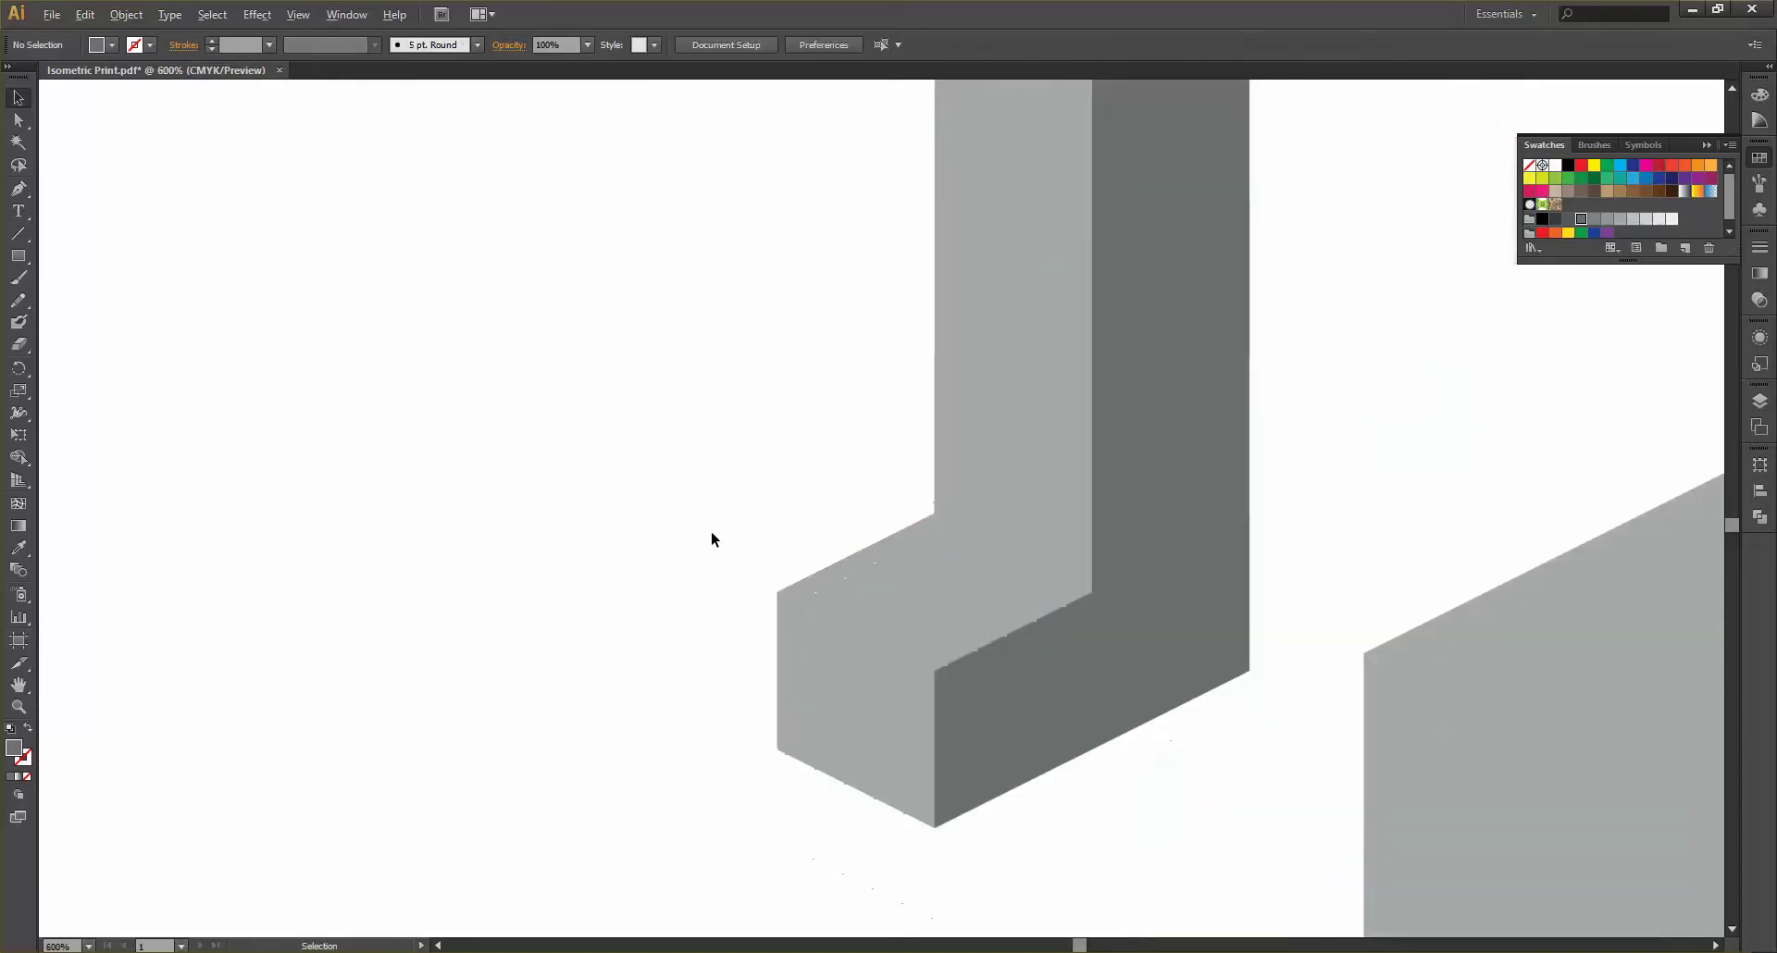
Fill the two triangles of the foot's top face with the lighter grey sampled from the nearby cube's top
left_click(838, 561, "shift")
left_click(917, 565, "shift")
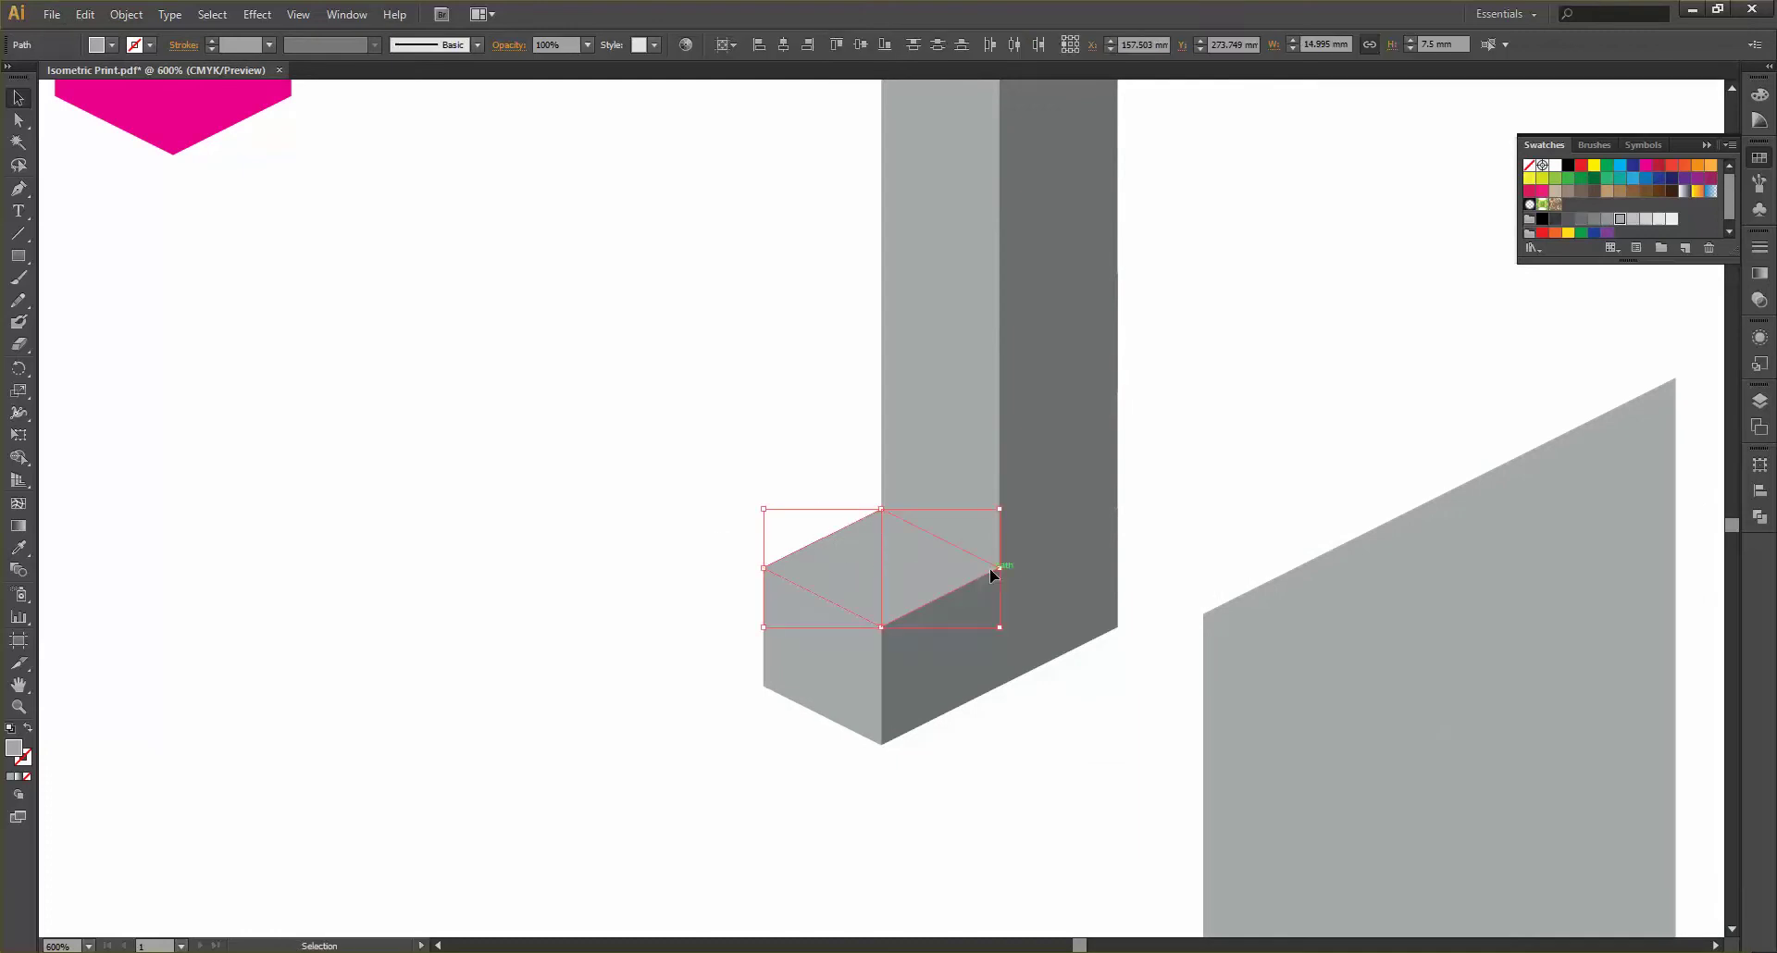
scroll(990, 569, "down", 4)
key("i")
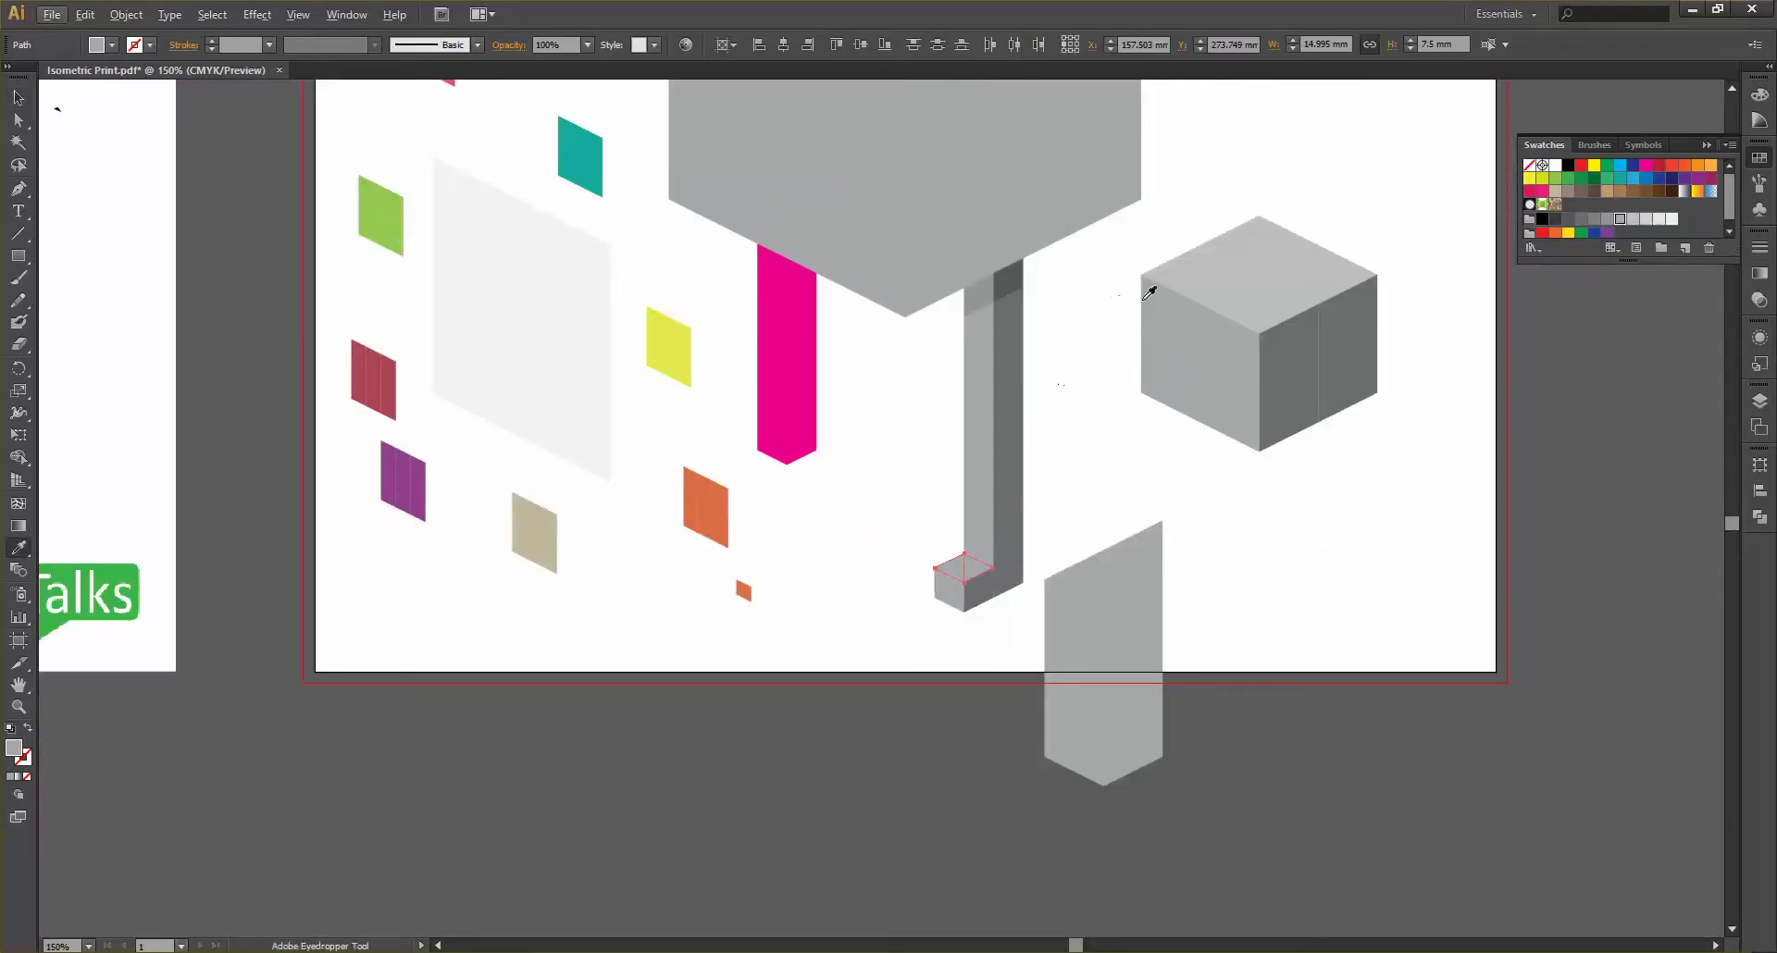
left_click(19, 97)
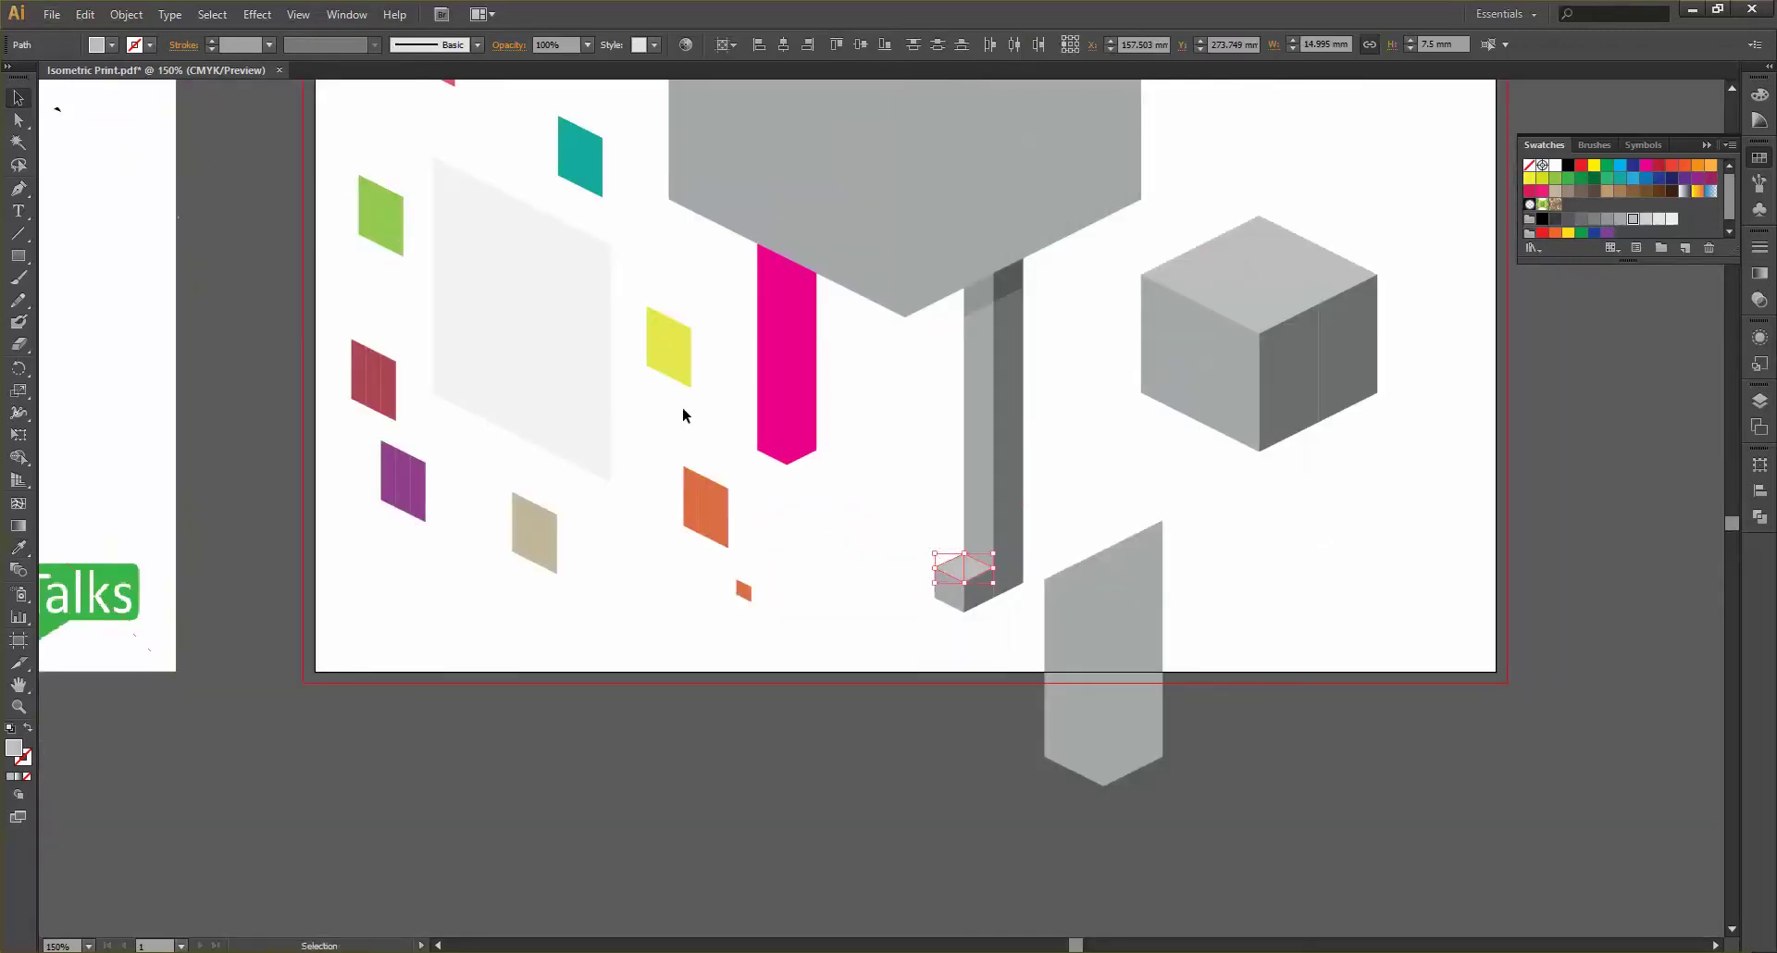
left_click(928, 493)
Extend the right face of the pink leg downwards with a copied pink triangle at its lower end
scroll(895, 517, "down", 1)
scroll(891, 518, "down", 2)
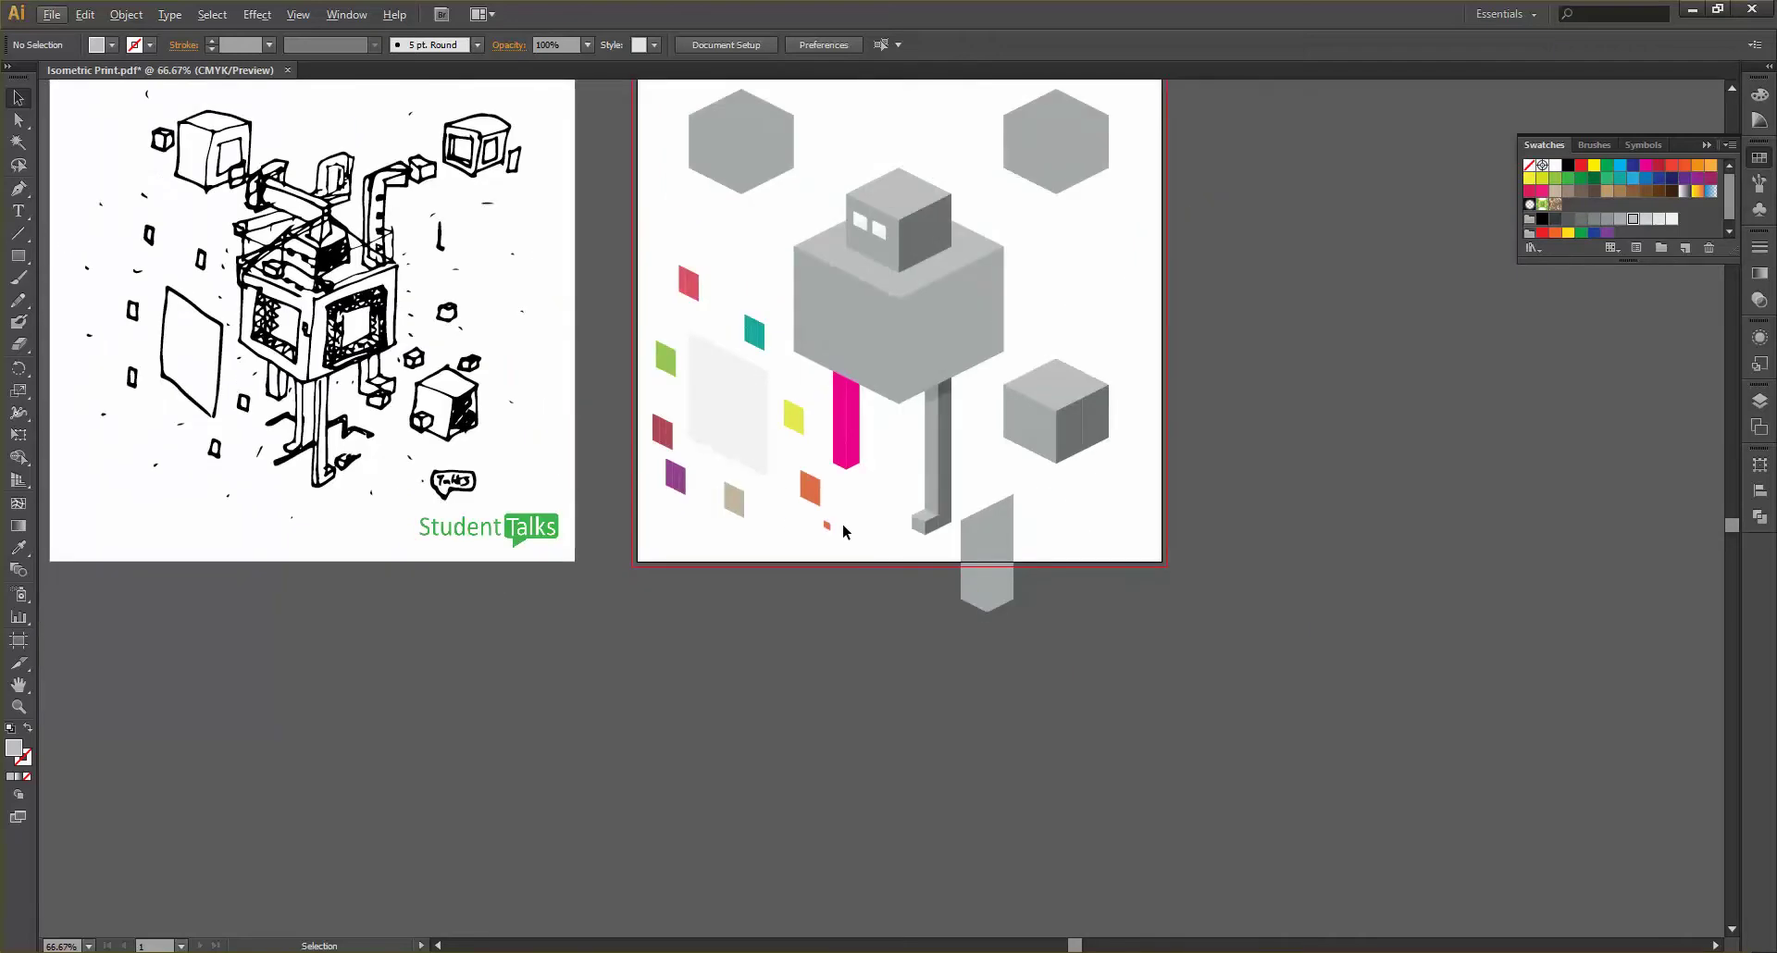
scroll(888, 541, "up", 2)
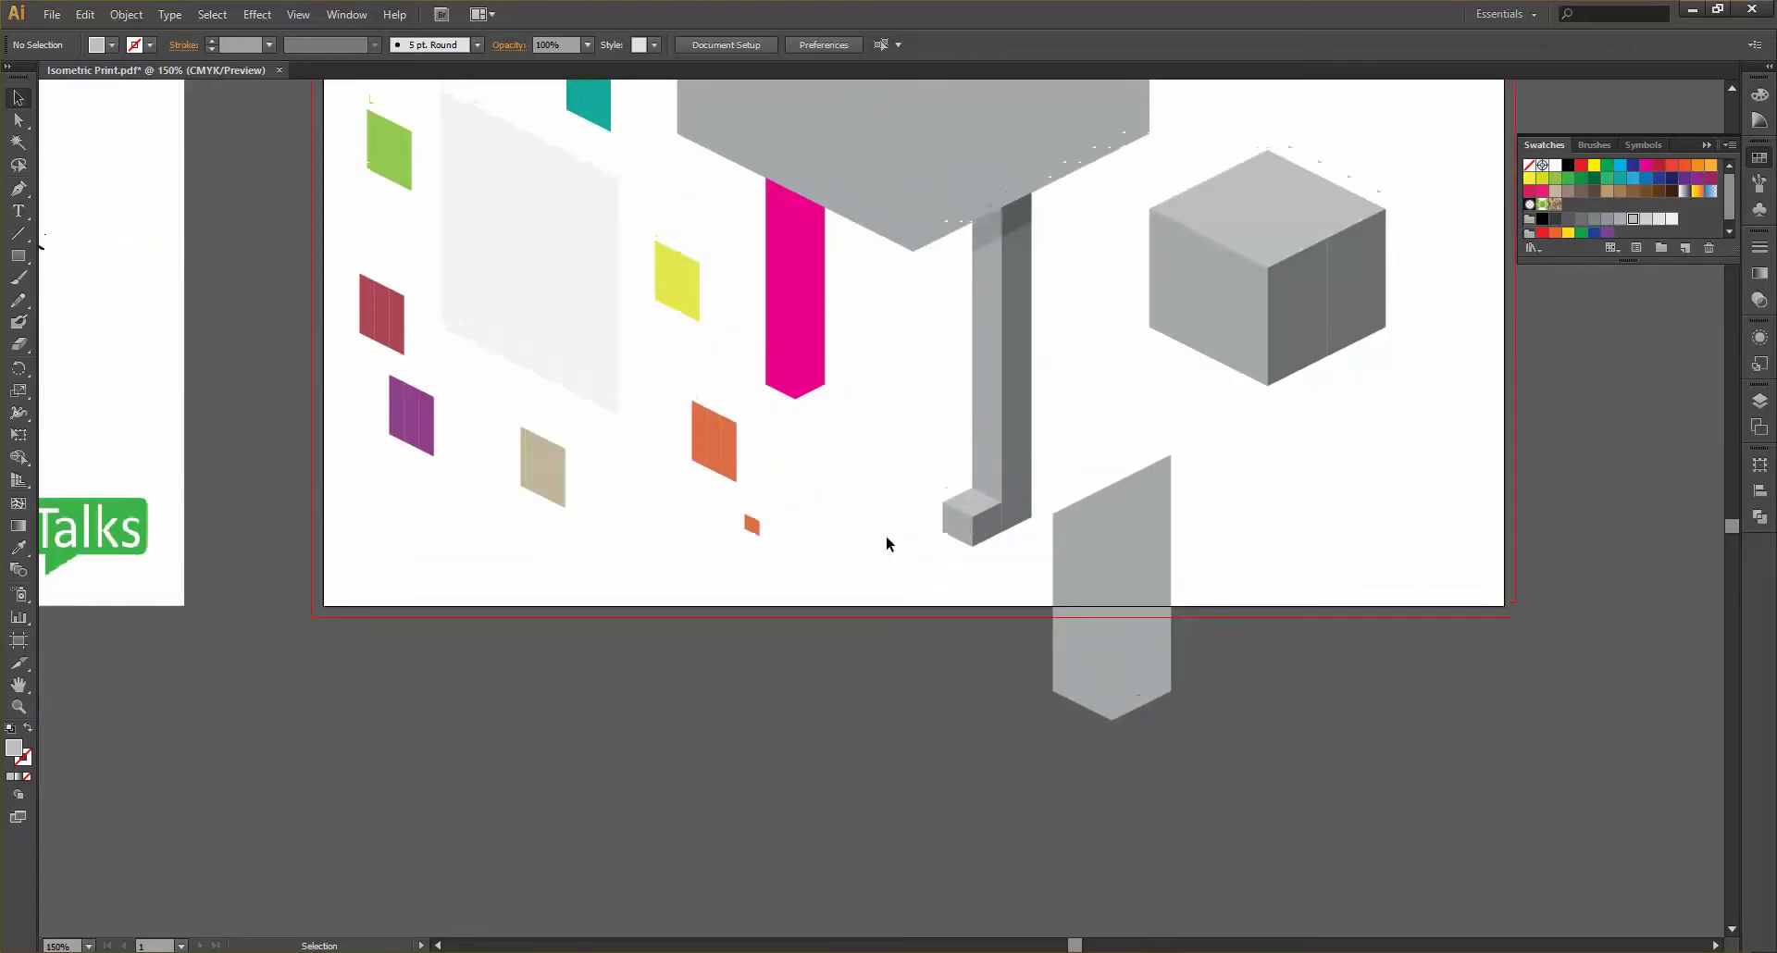
scroll(887, 537, "up", 1)
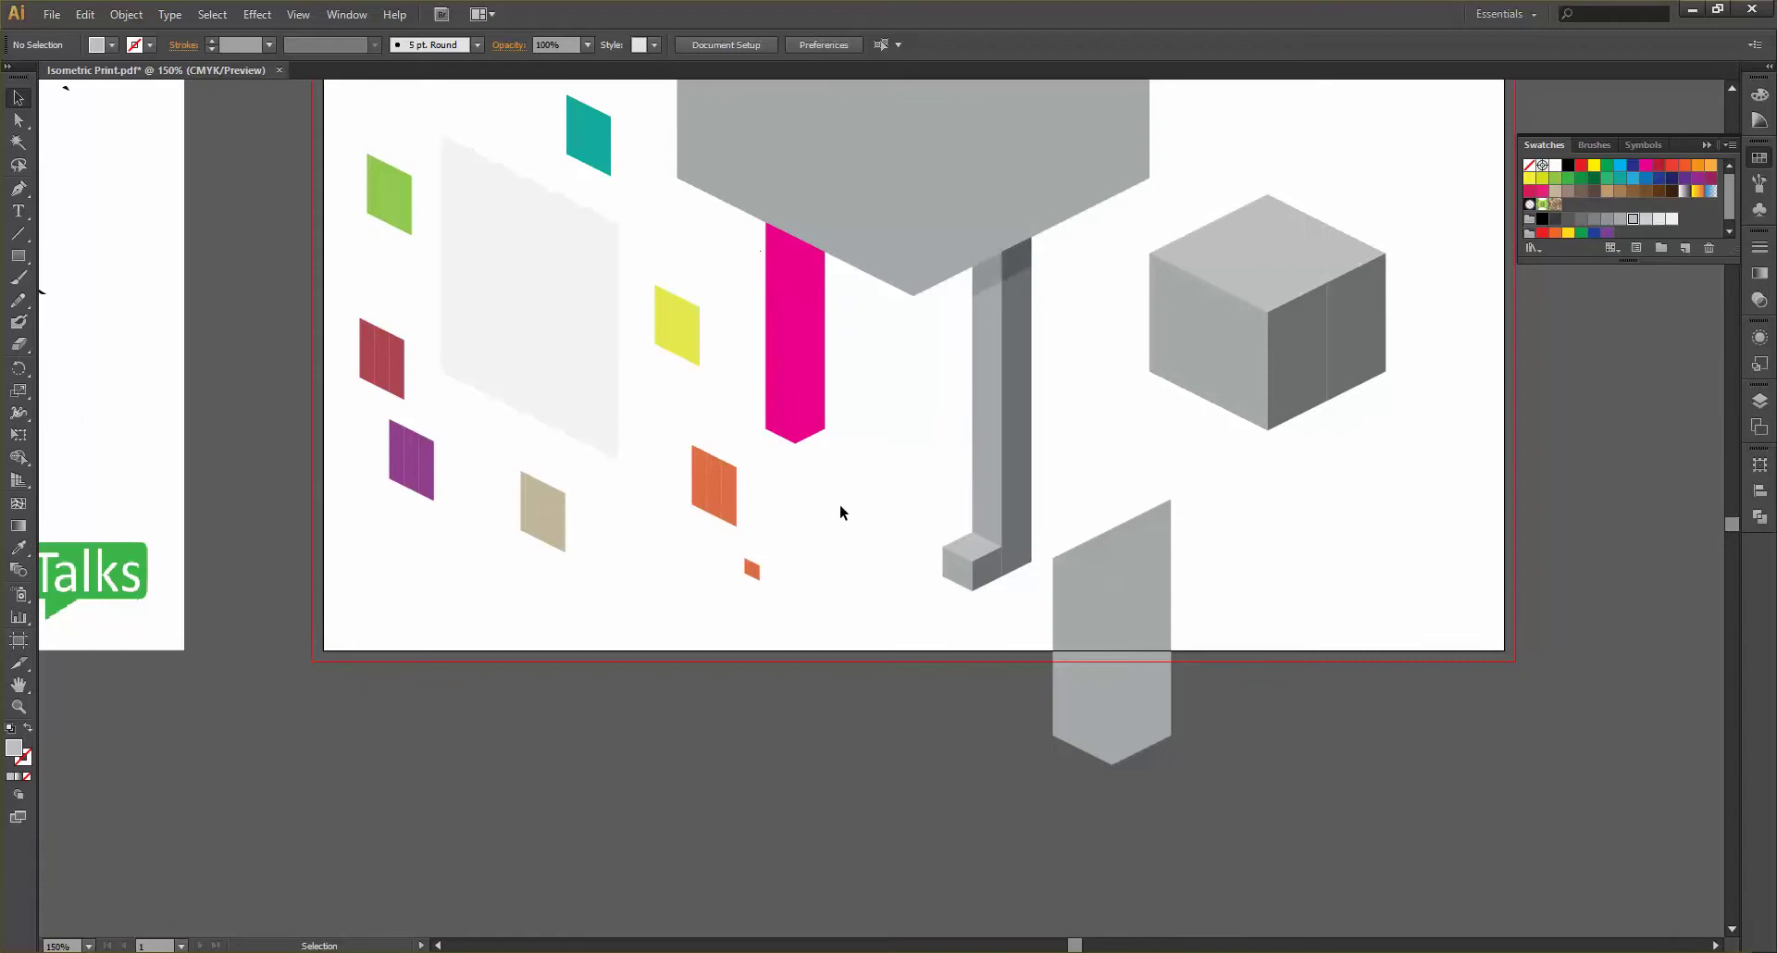
scroll(824, 447, "up", 2)
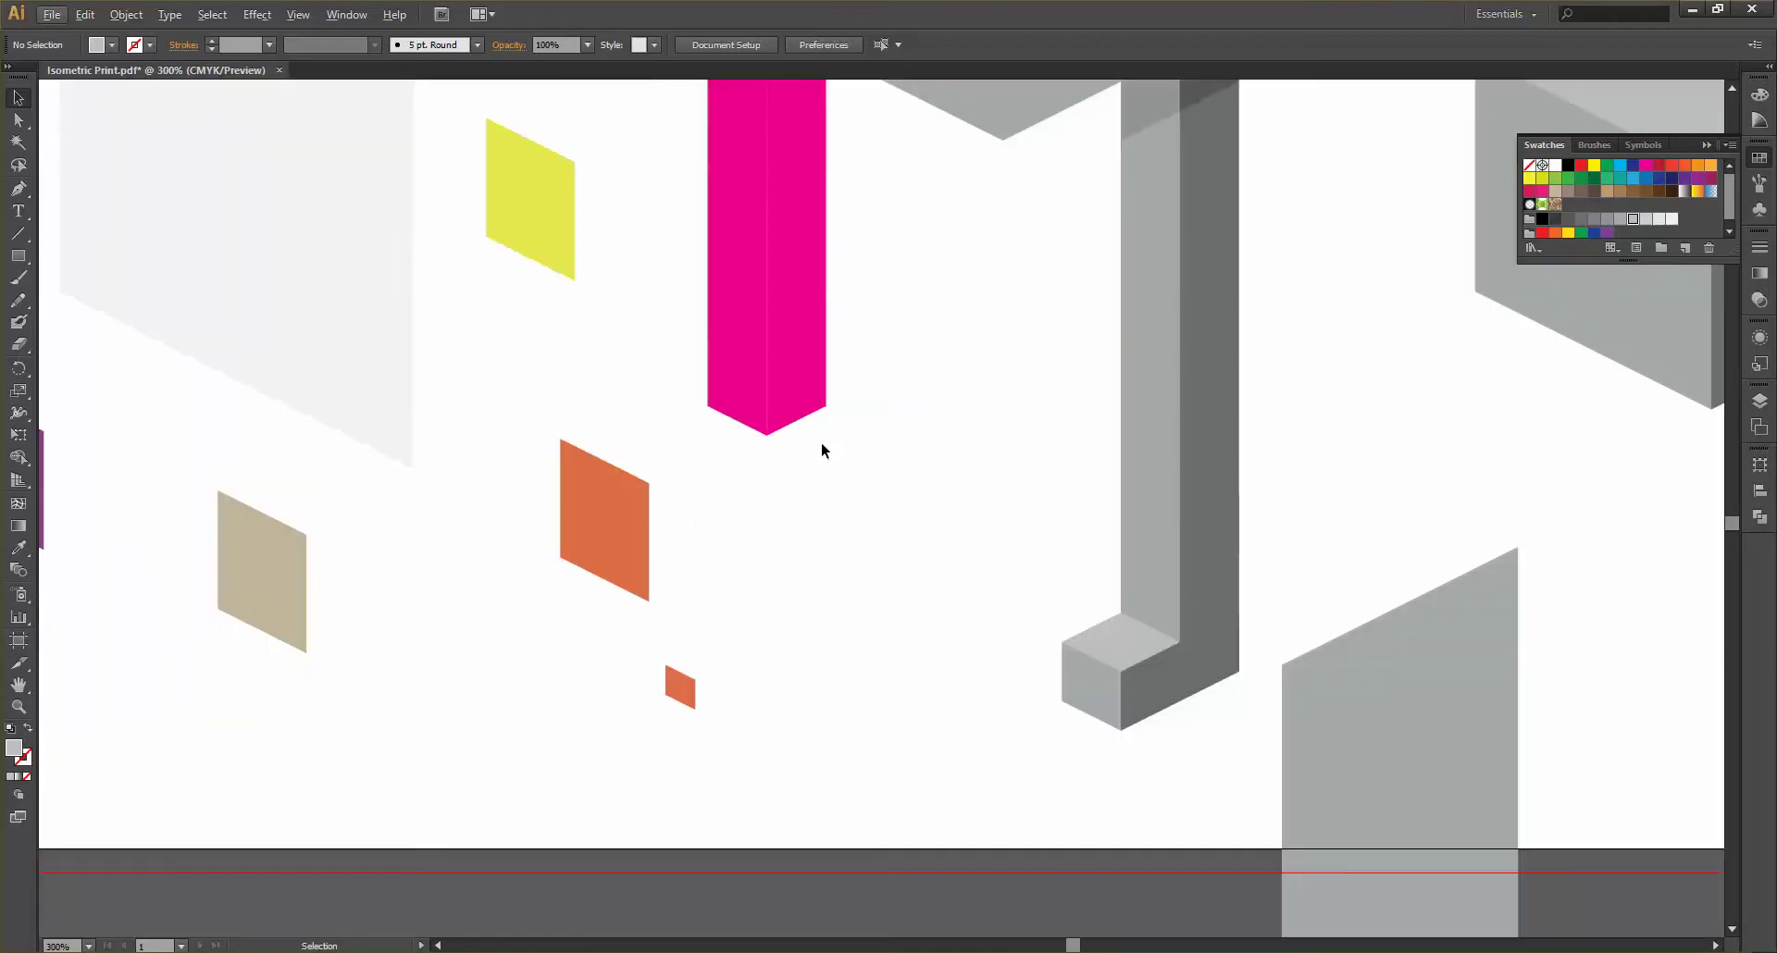
left_click_drag(819, 451, 792, 386)
left_click_drag(794, 395, 816, 439)
scroll(793, 448, "up", 3)
left_click(933, 471)
Copy the pale panel and the surrounding coloured parallelograms in place onto Layer 3 with Layer 2 hidden, and lock Layer 3
scroll(933, 470, "down", 7)
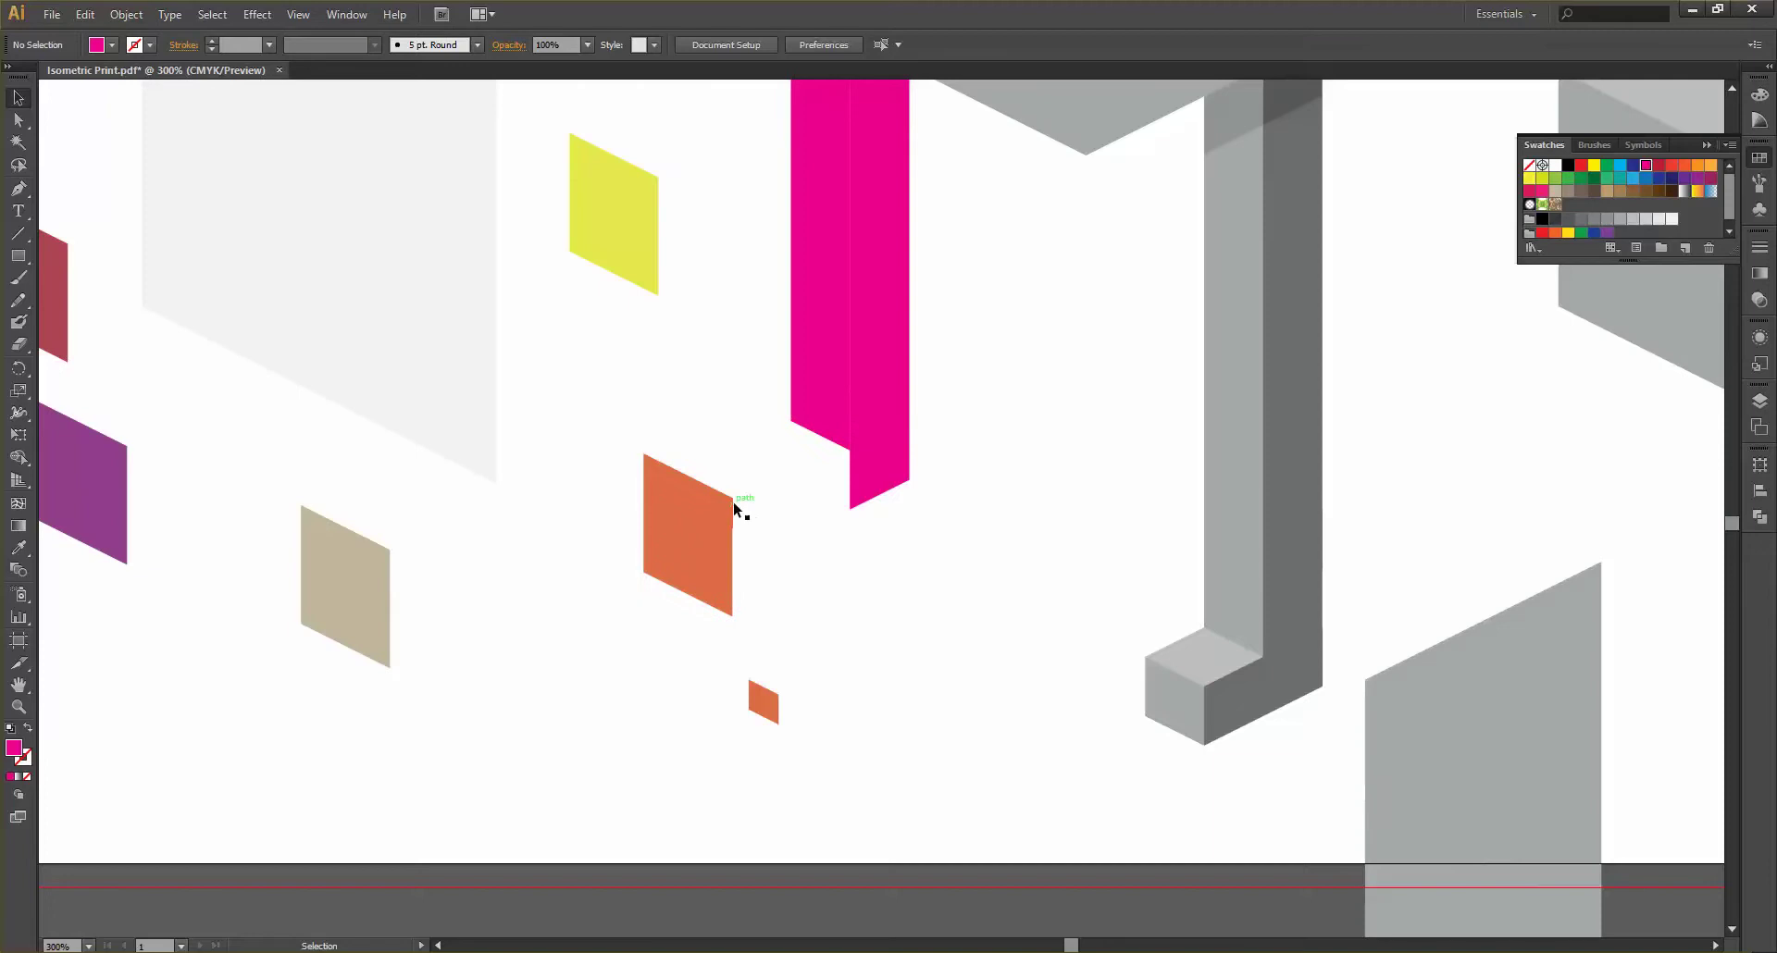
scroll(416, 401, "down", 1)
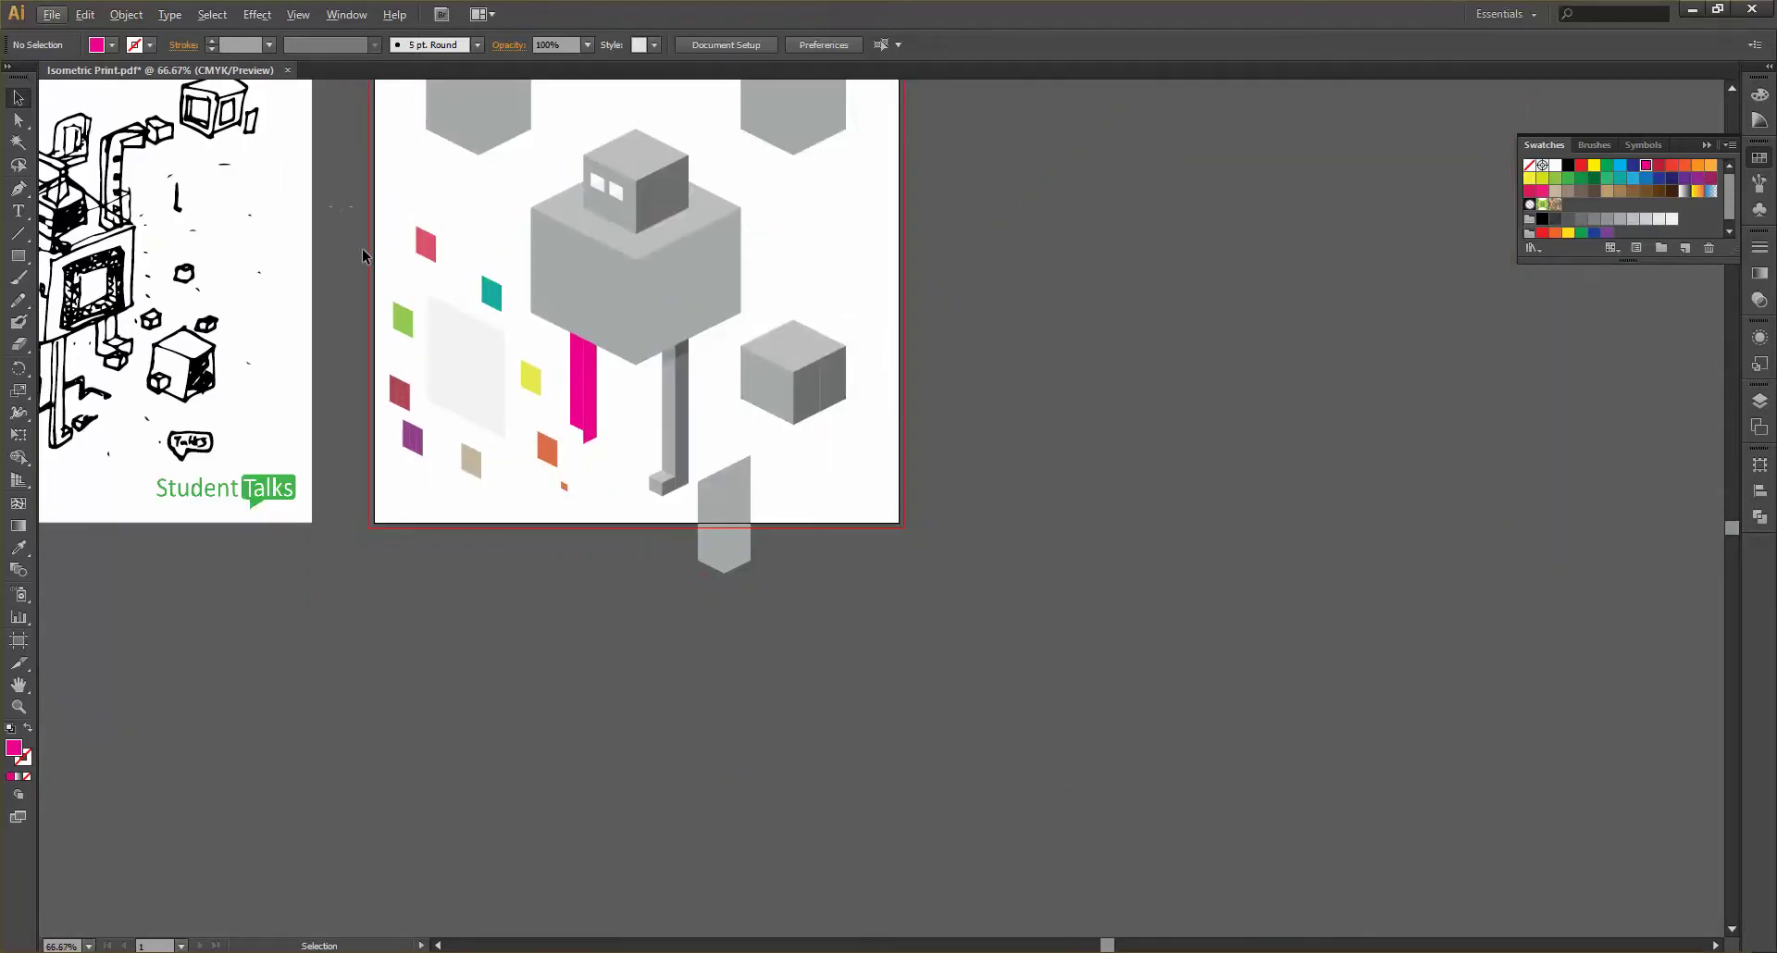
left_click_drag(335, 222, 528, 512)
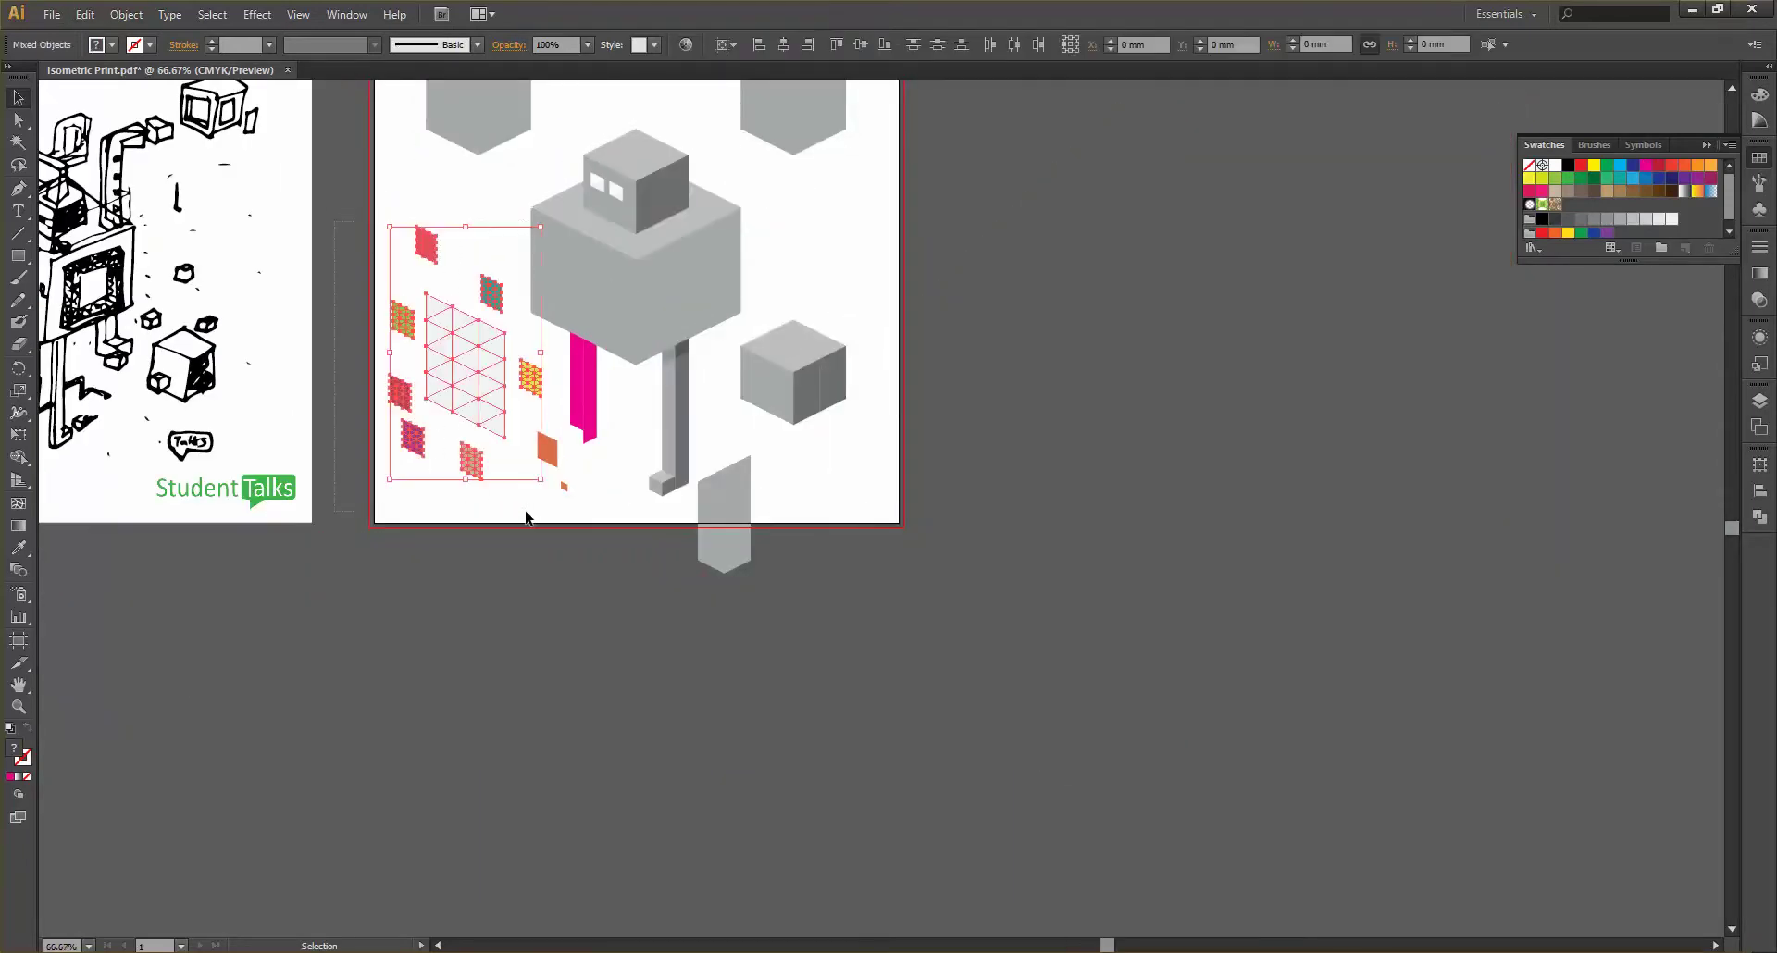
left_click(553, 456, "shift")
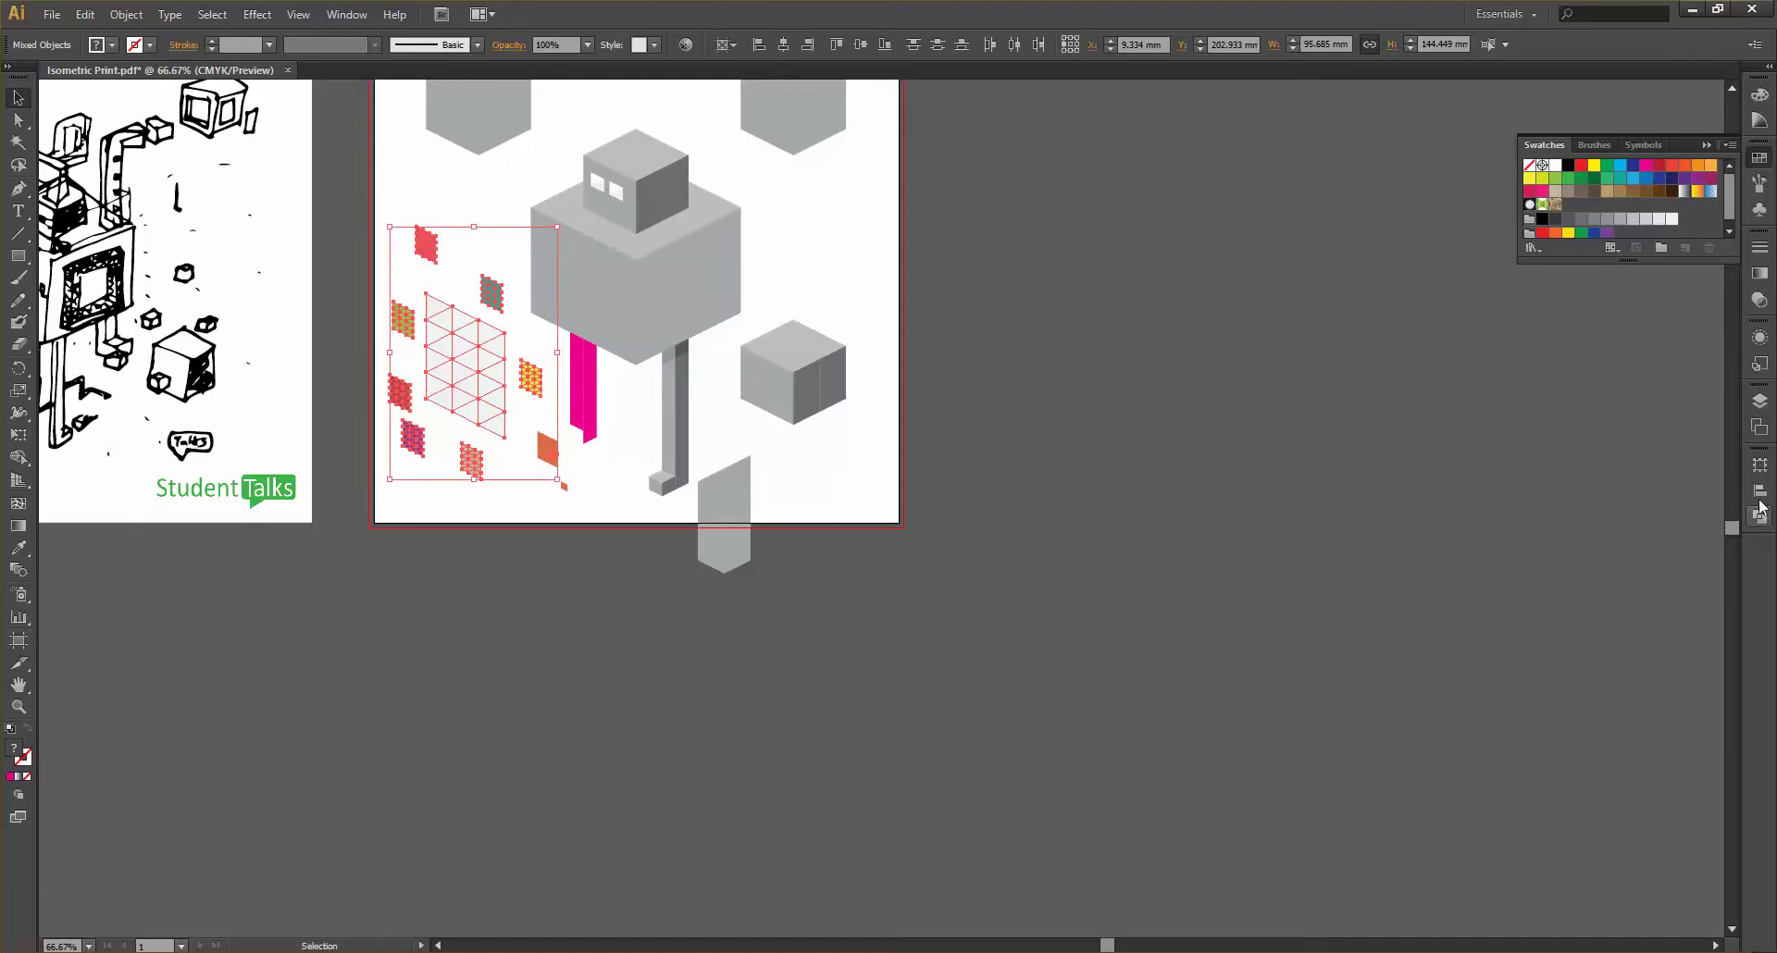
left_click(1761, 406)
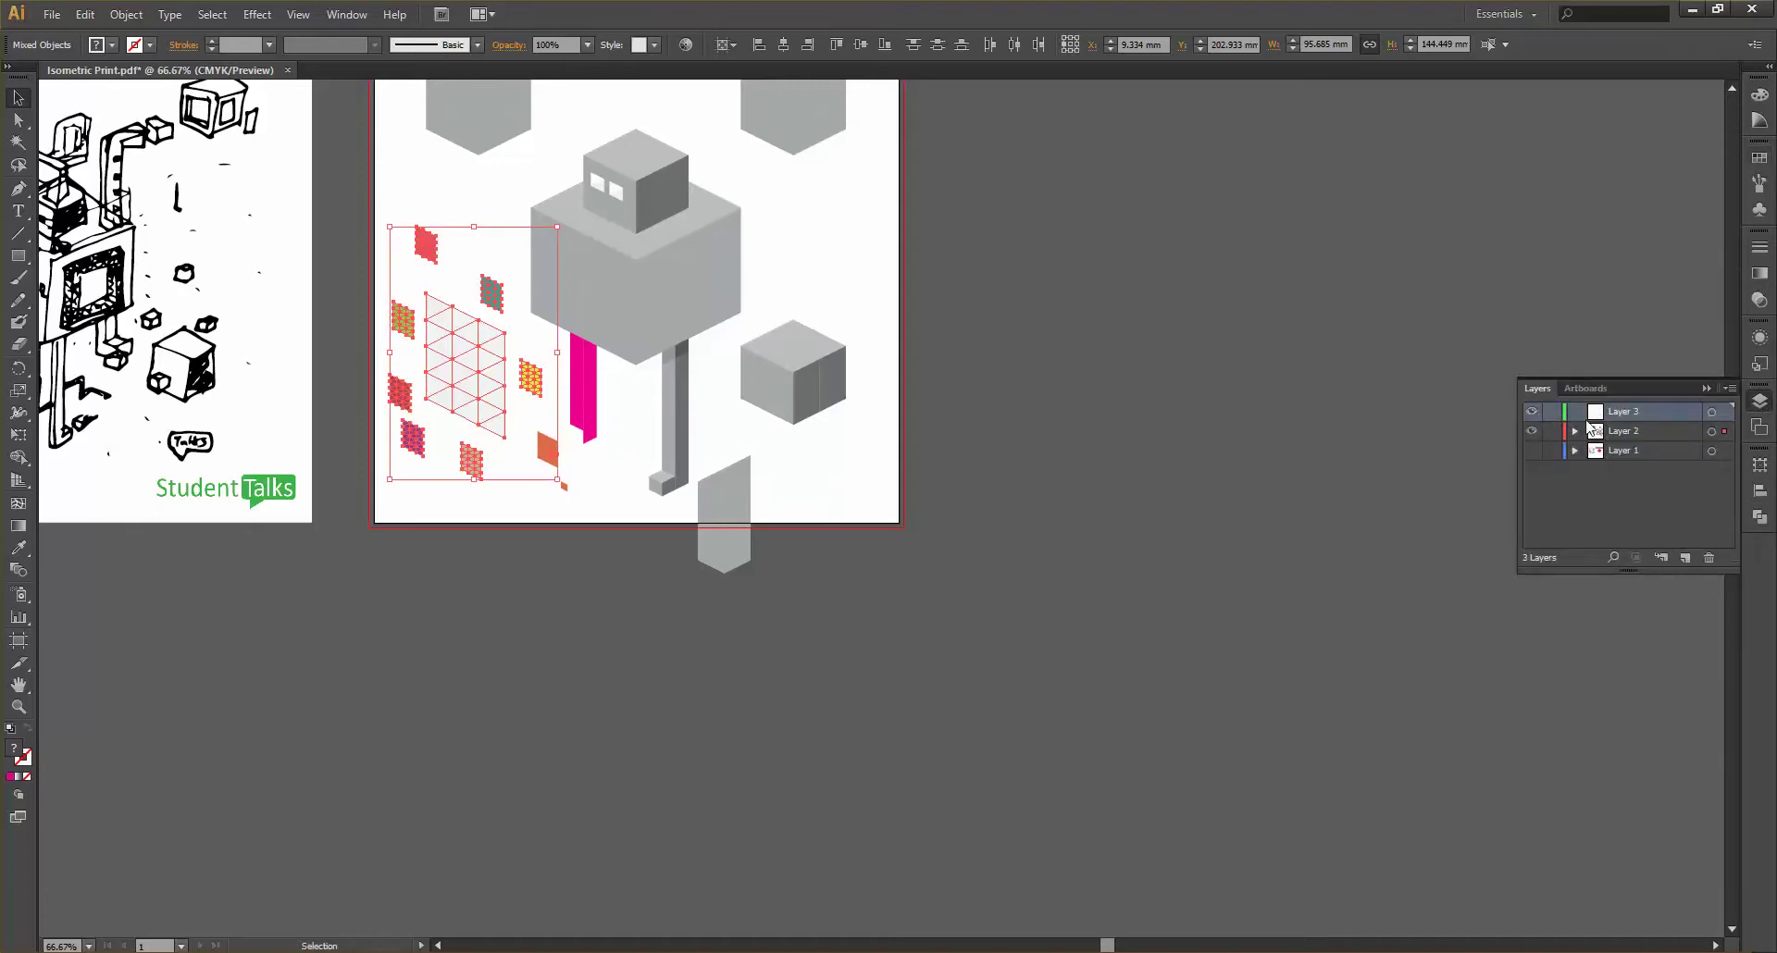
left_click(1531, 431)
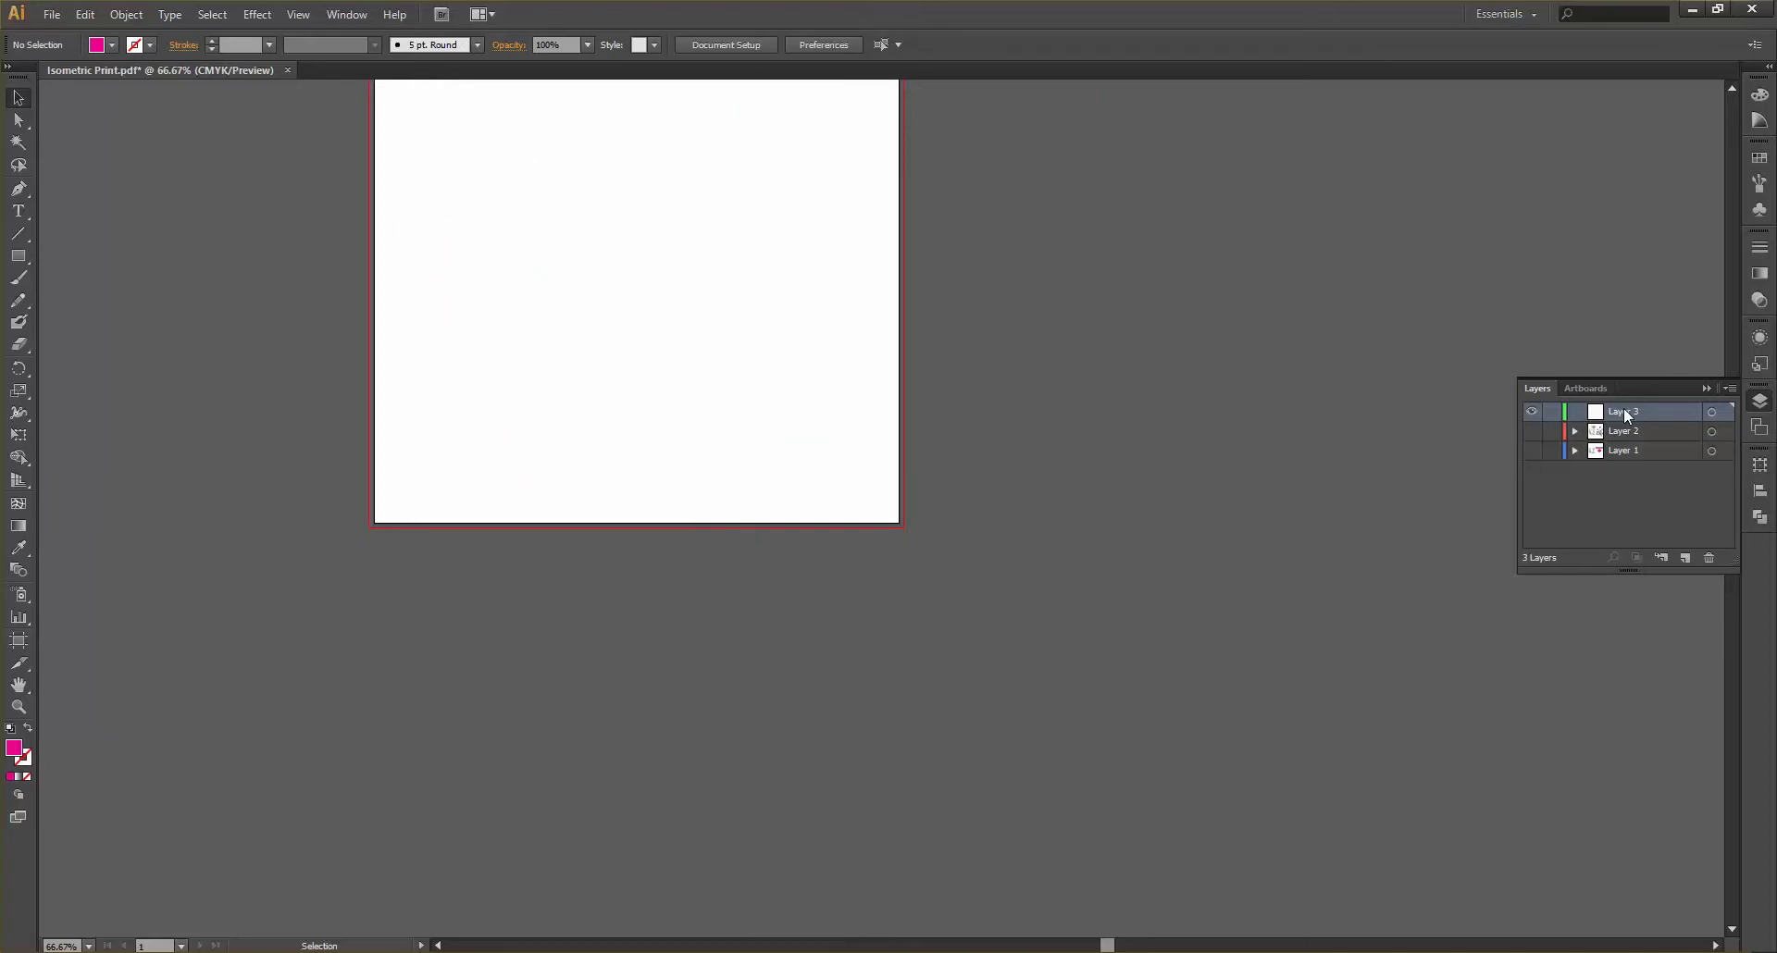
key("ctrl+f")
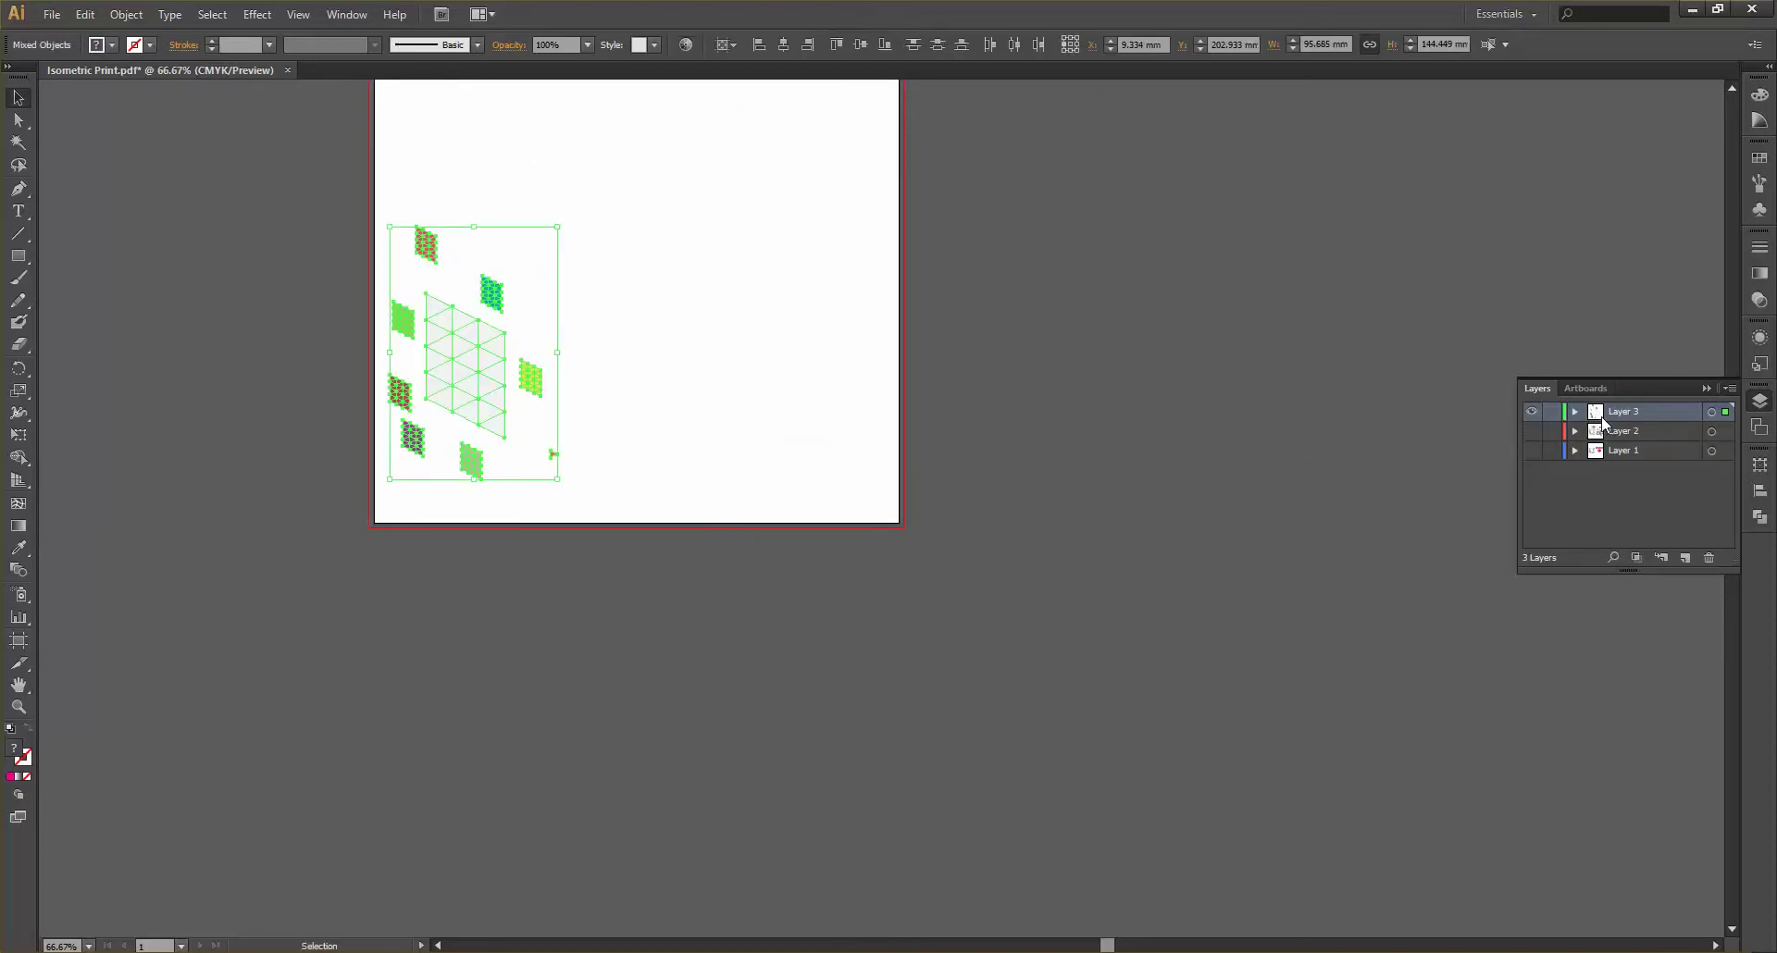
left_click(1552, 411)
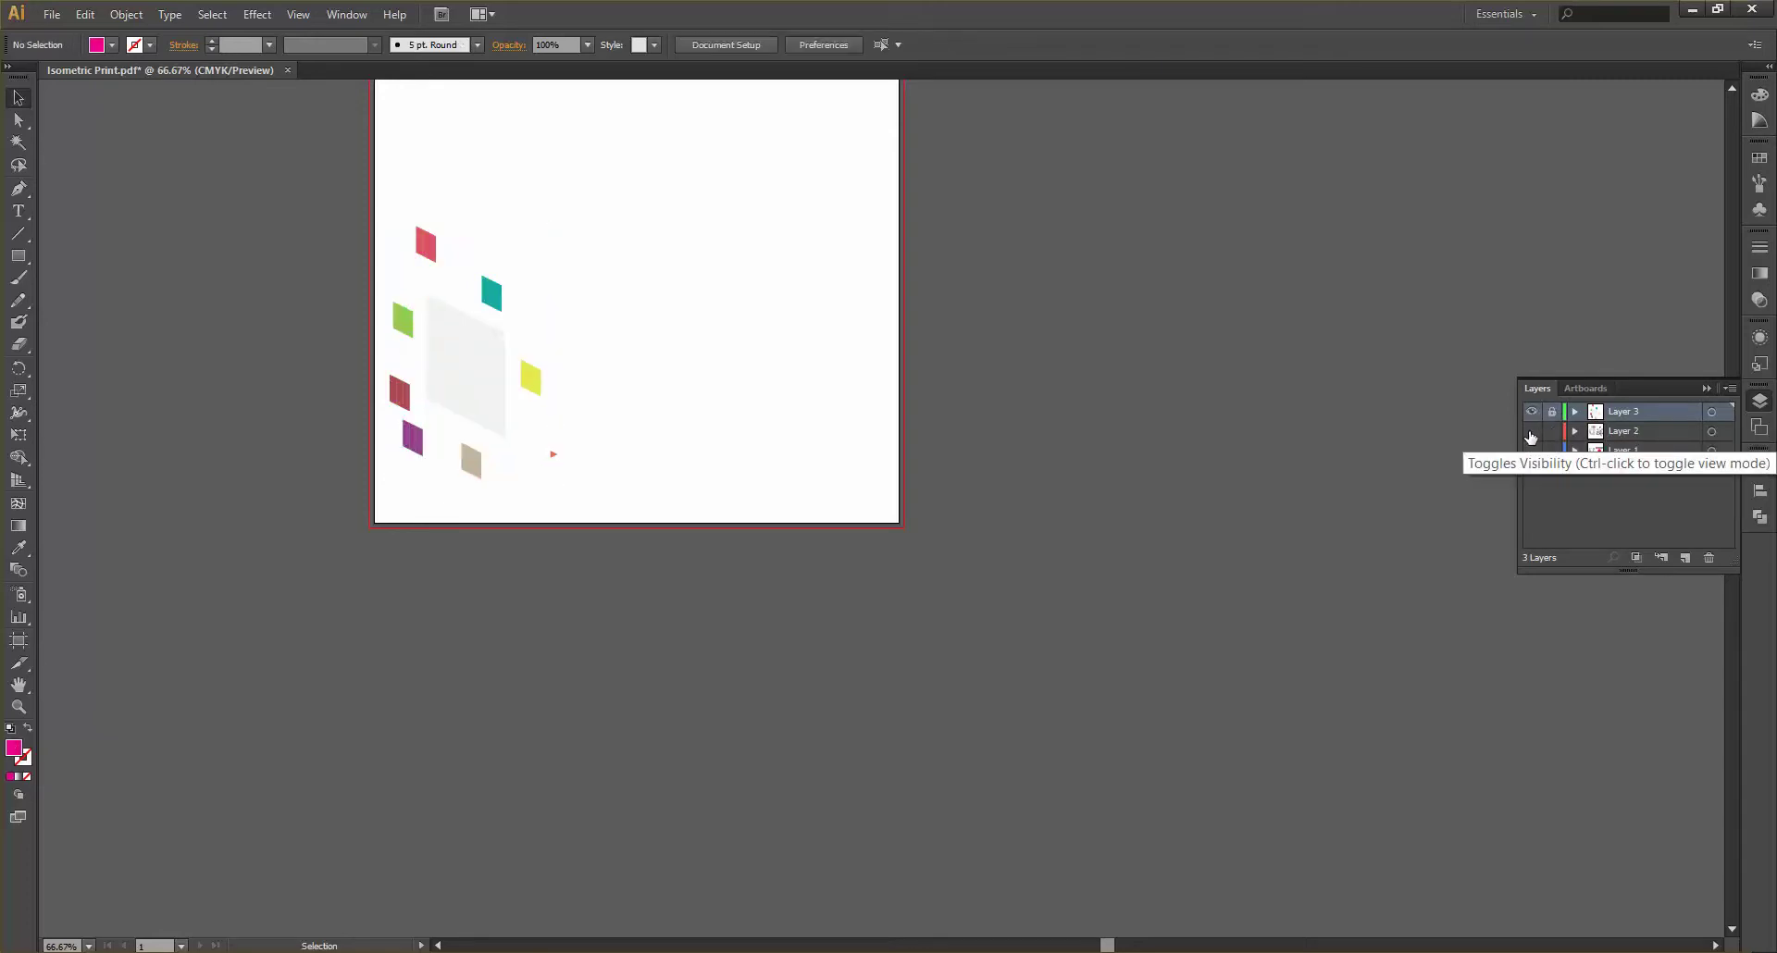
Show Layer 2 again and remove its originals of the pale panel and the coloured parallelograms
left_click(1531, 432)
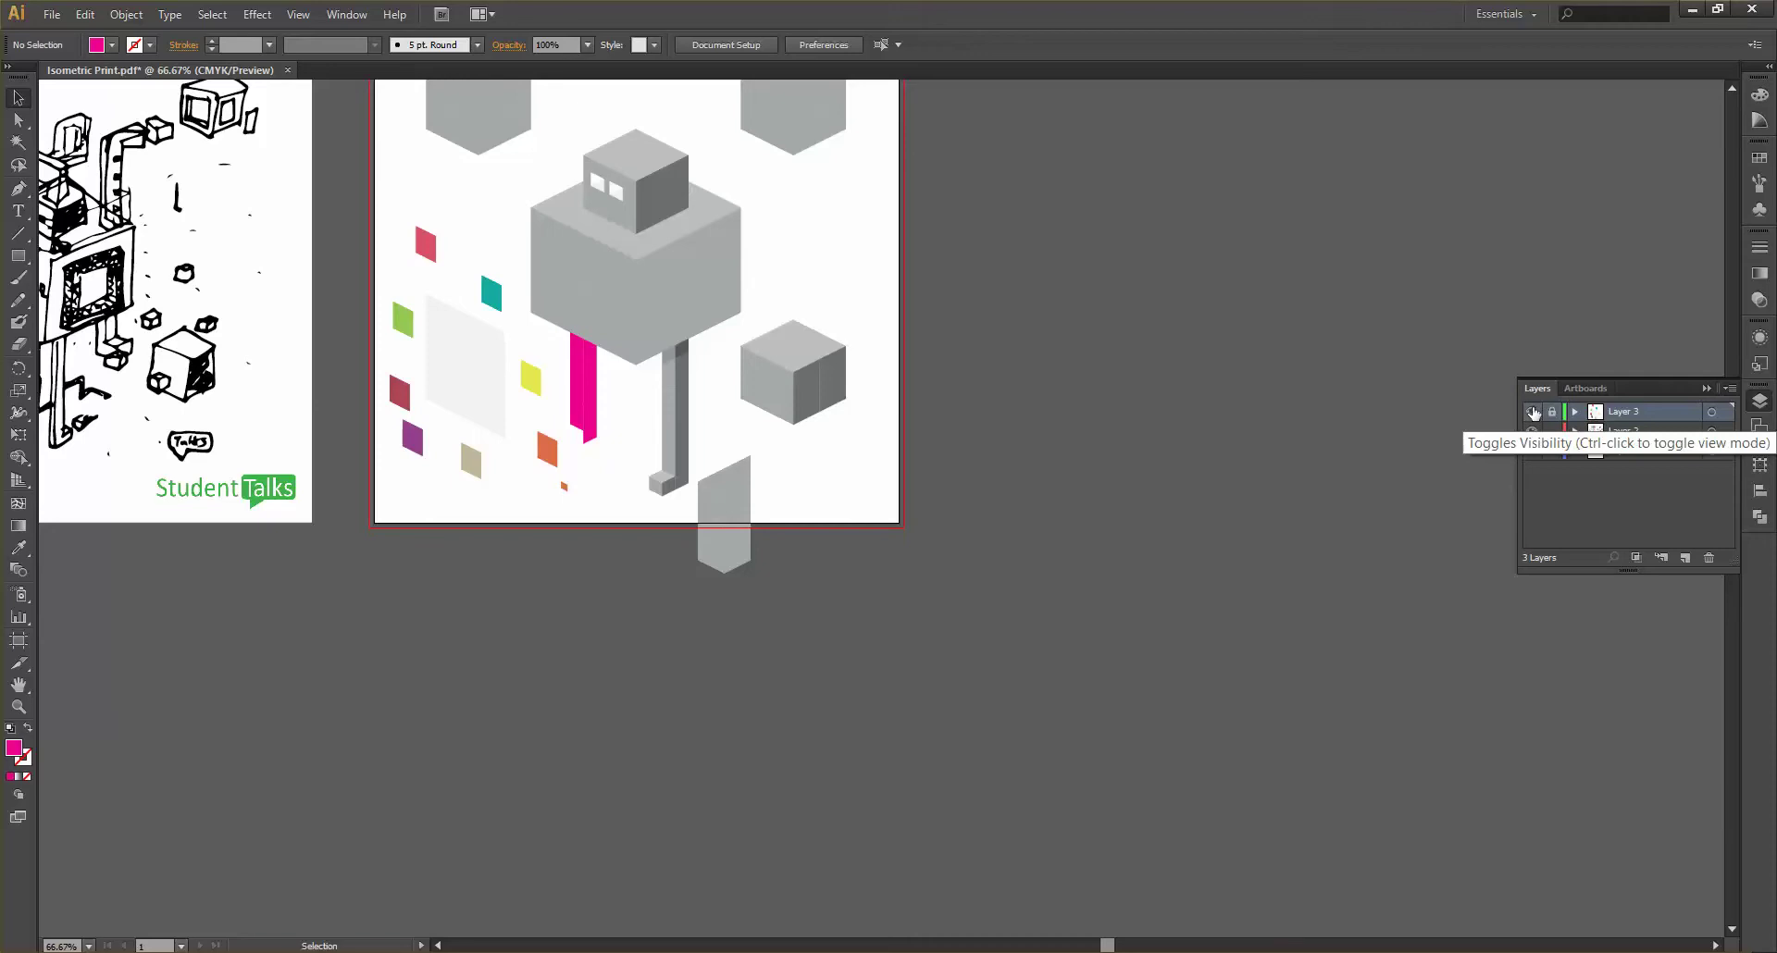
left_click_drag(329, 209, 526, 525)
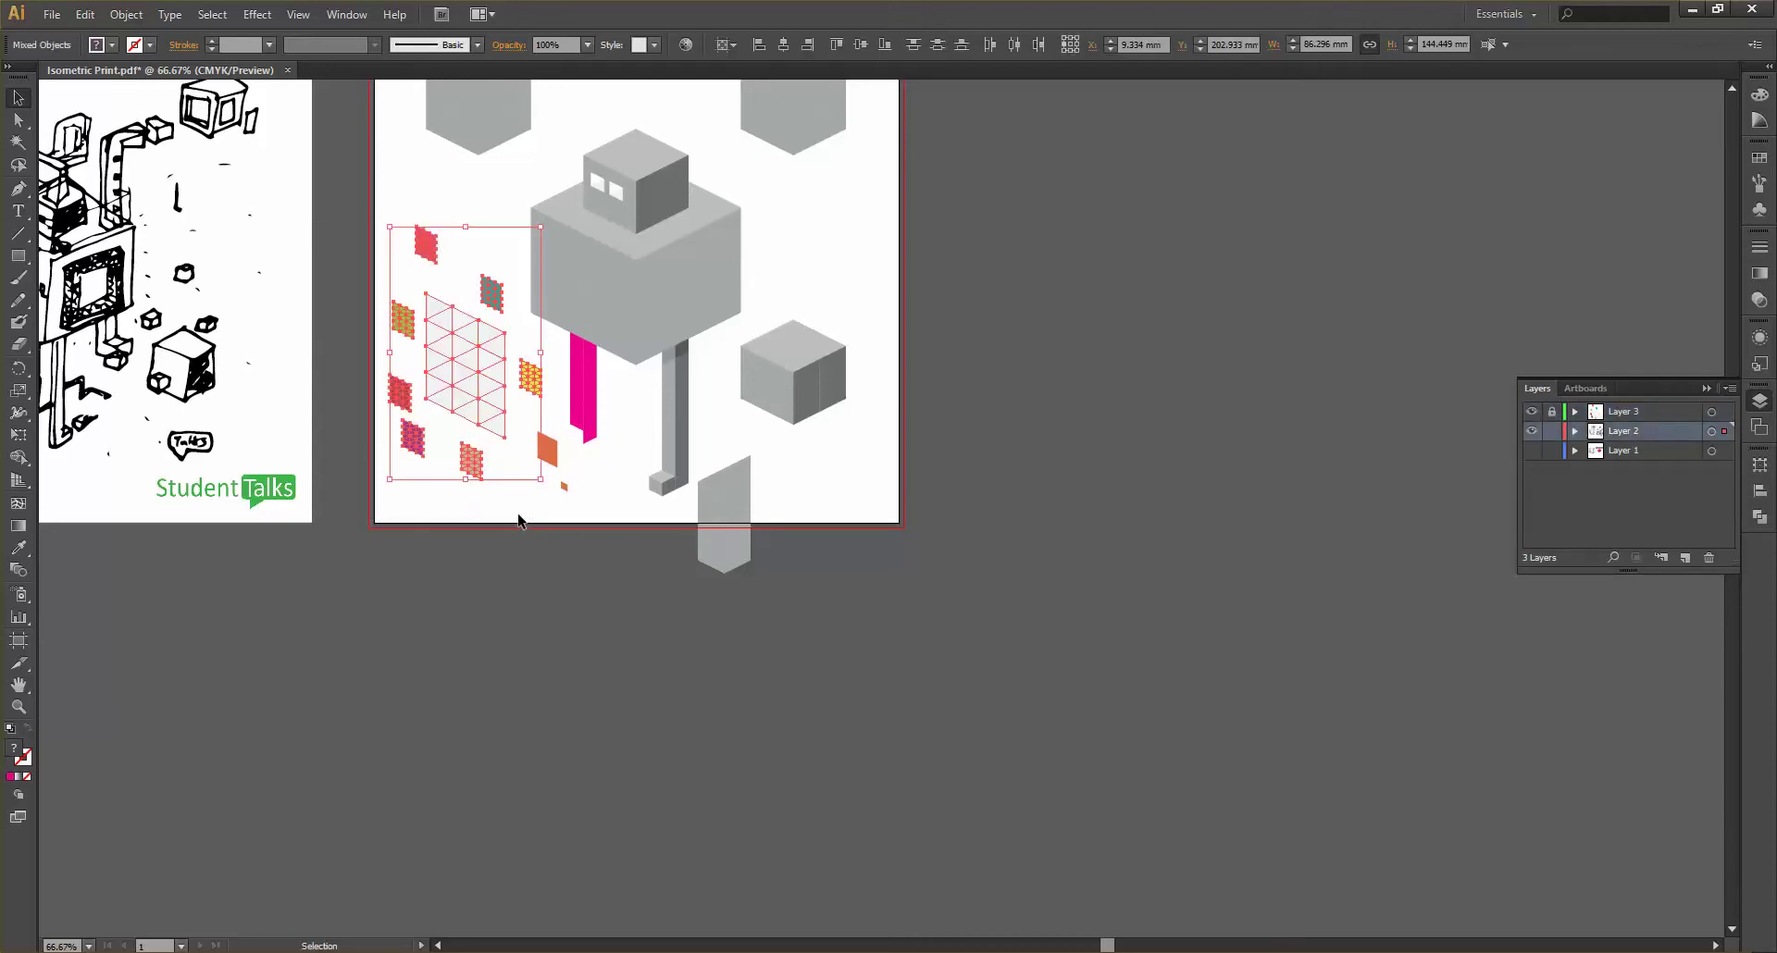
left_click(536, 485)
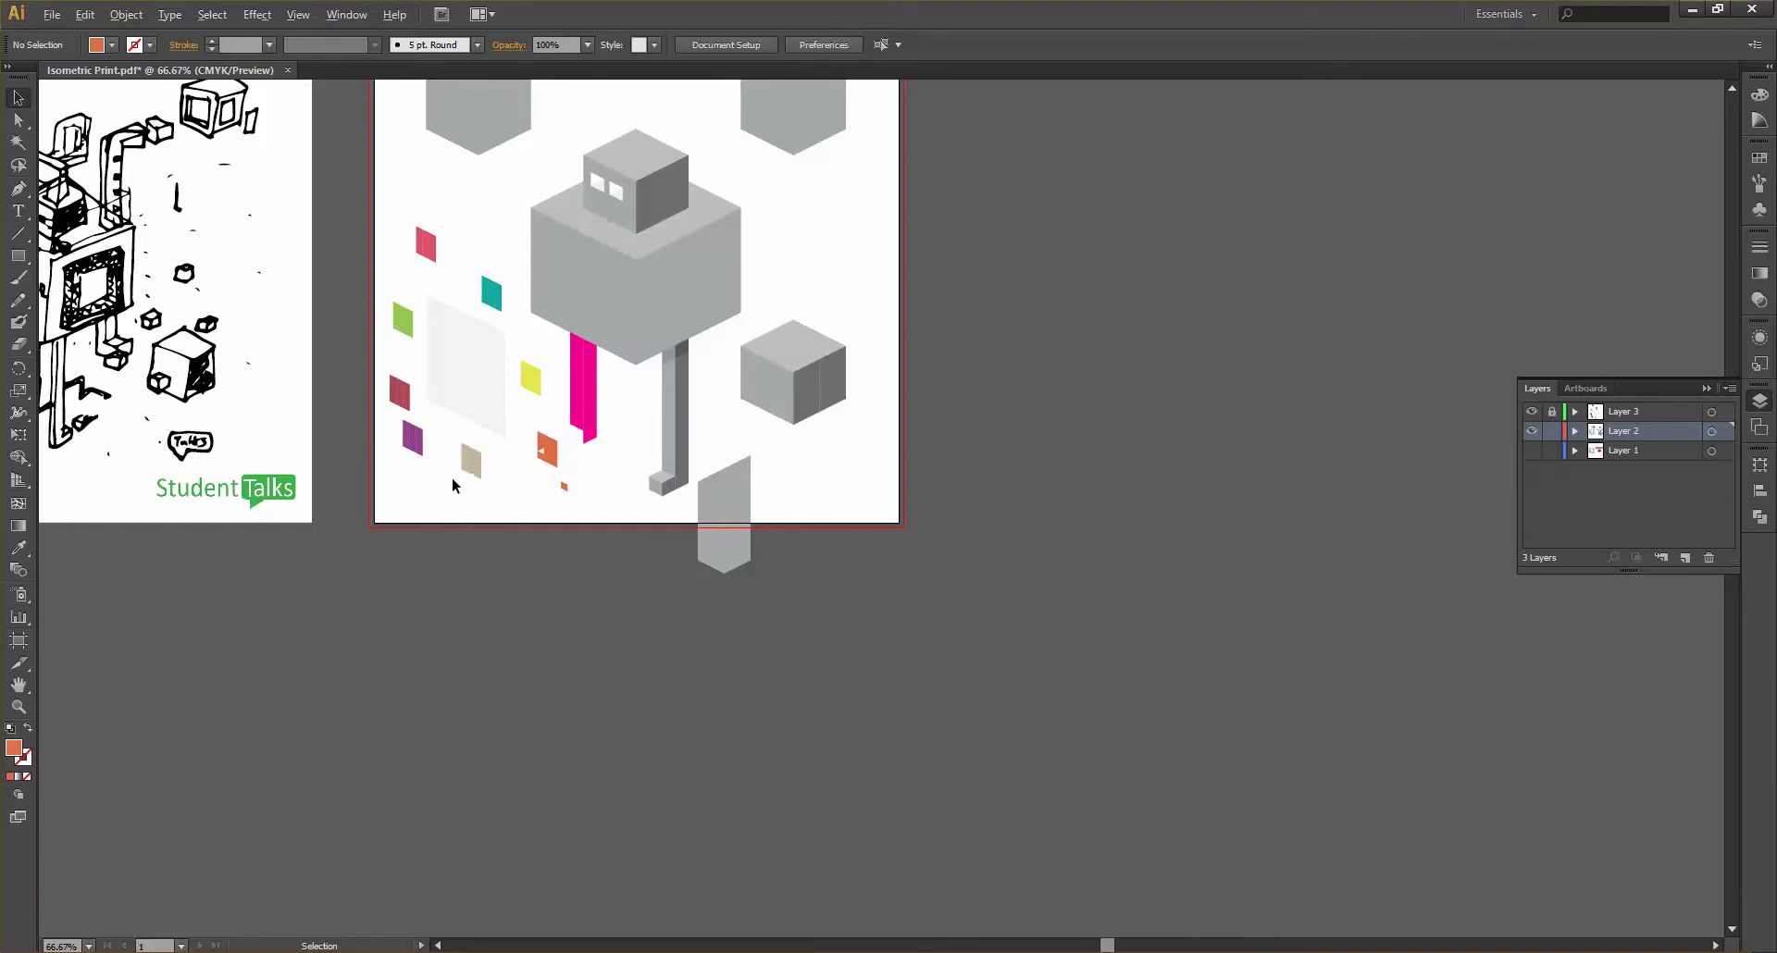
Check the orange parallelogram by toggling Layer 2's visibility, and undo the removal of its left triangle
scroll(452, 476, "up", 3)
scroll(688, 413, "up", 1)
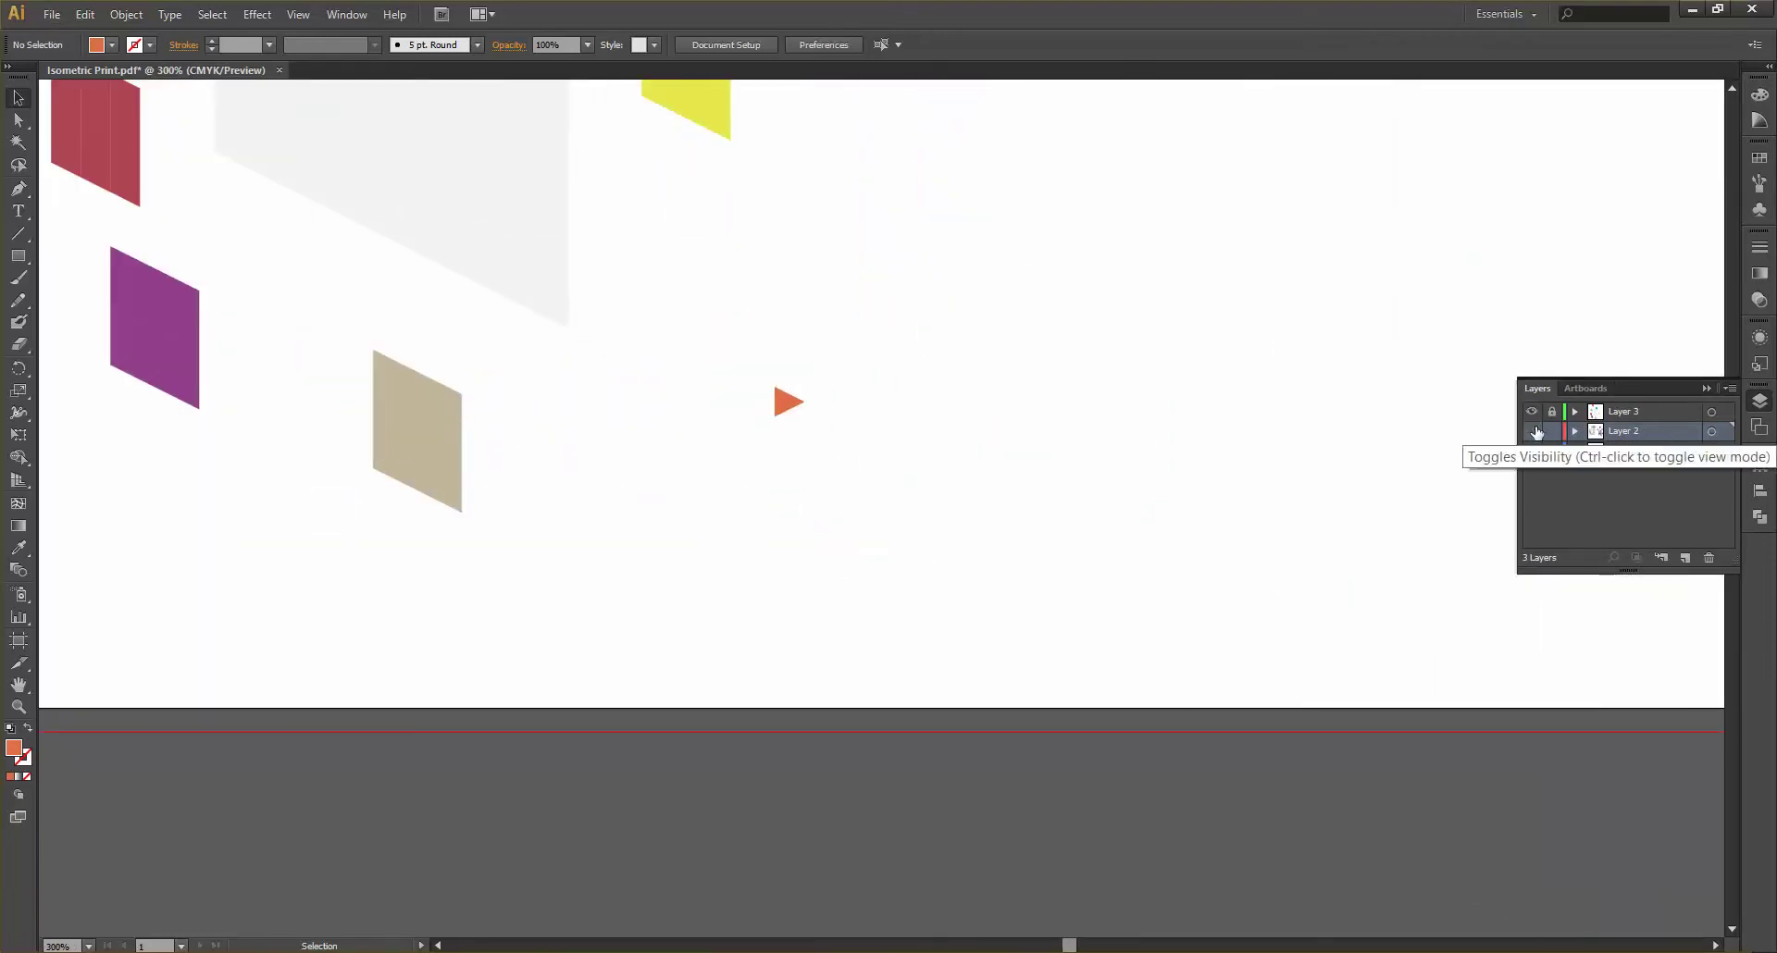
left_click(1532, 431)
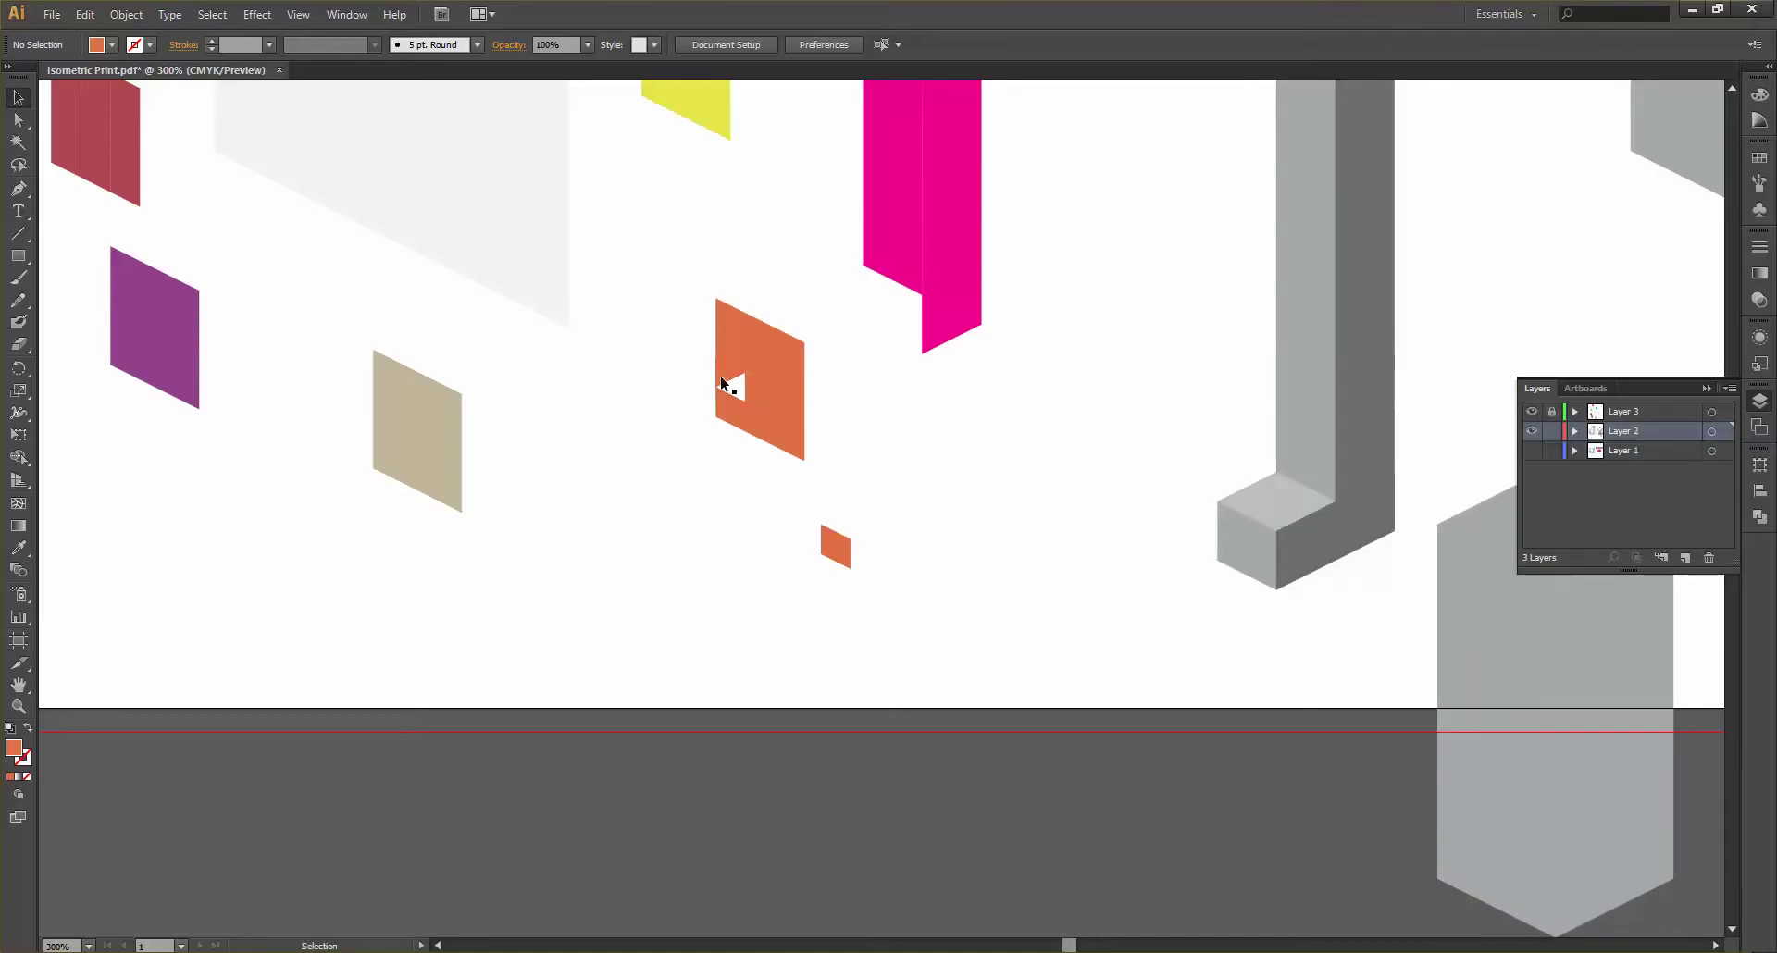
key("n")
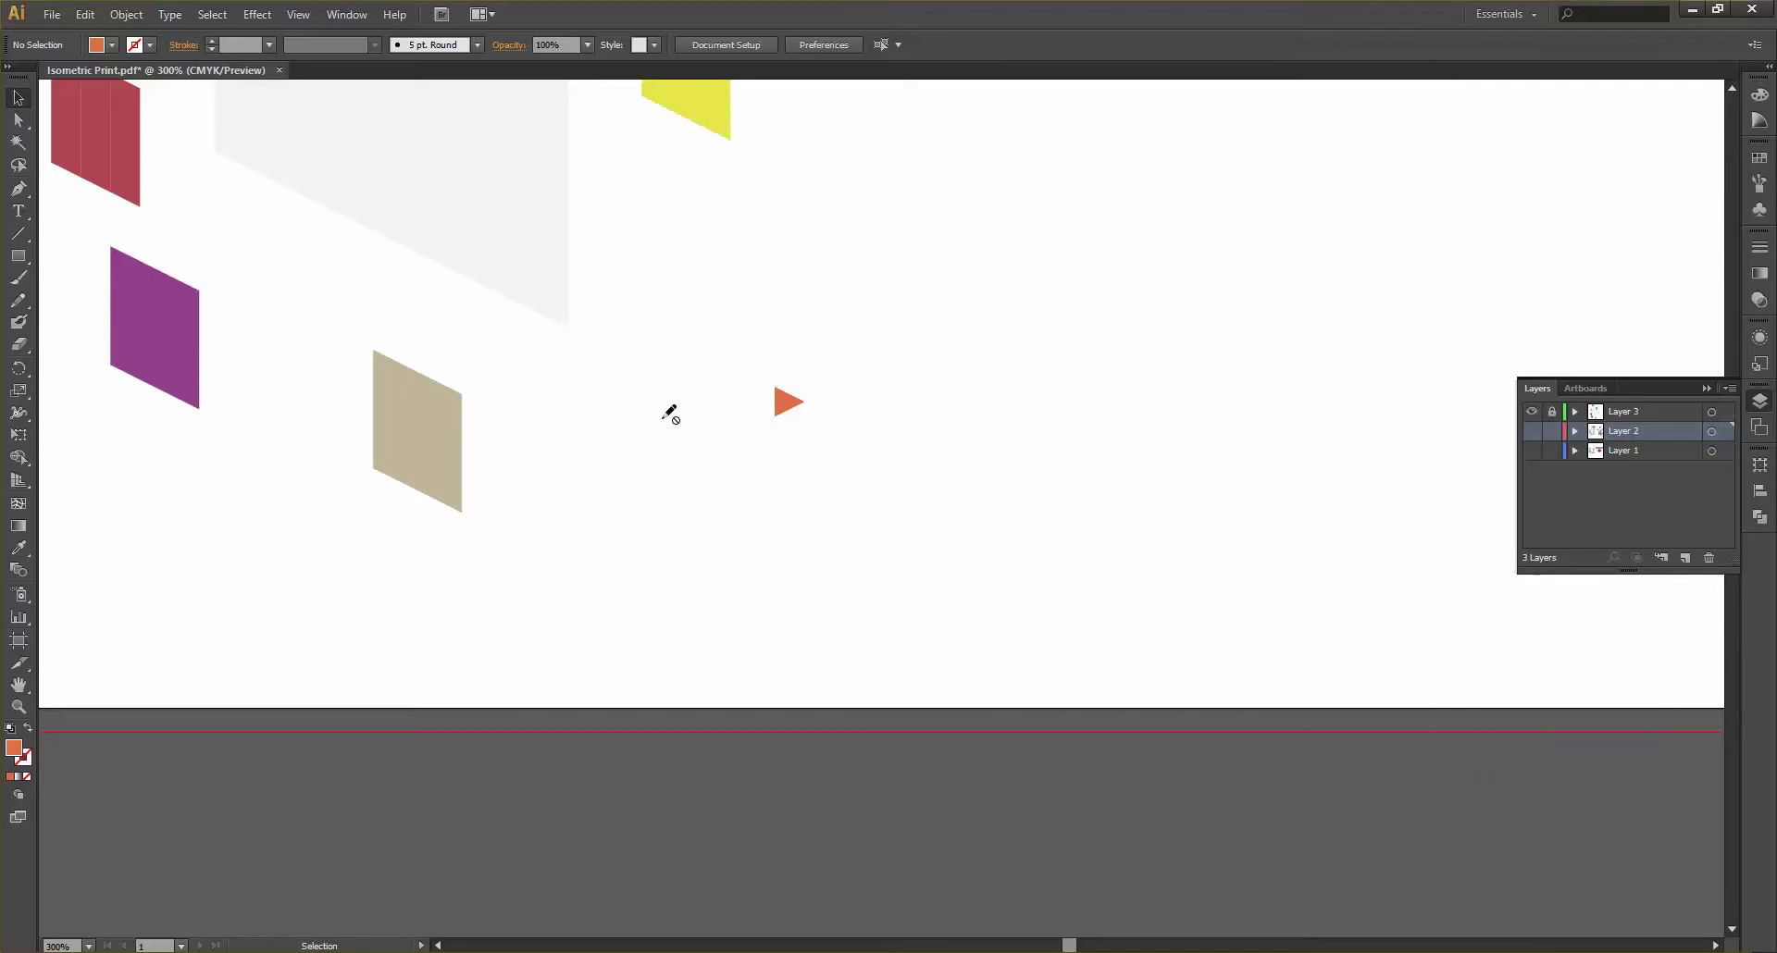
key("ctrl+z")
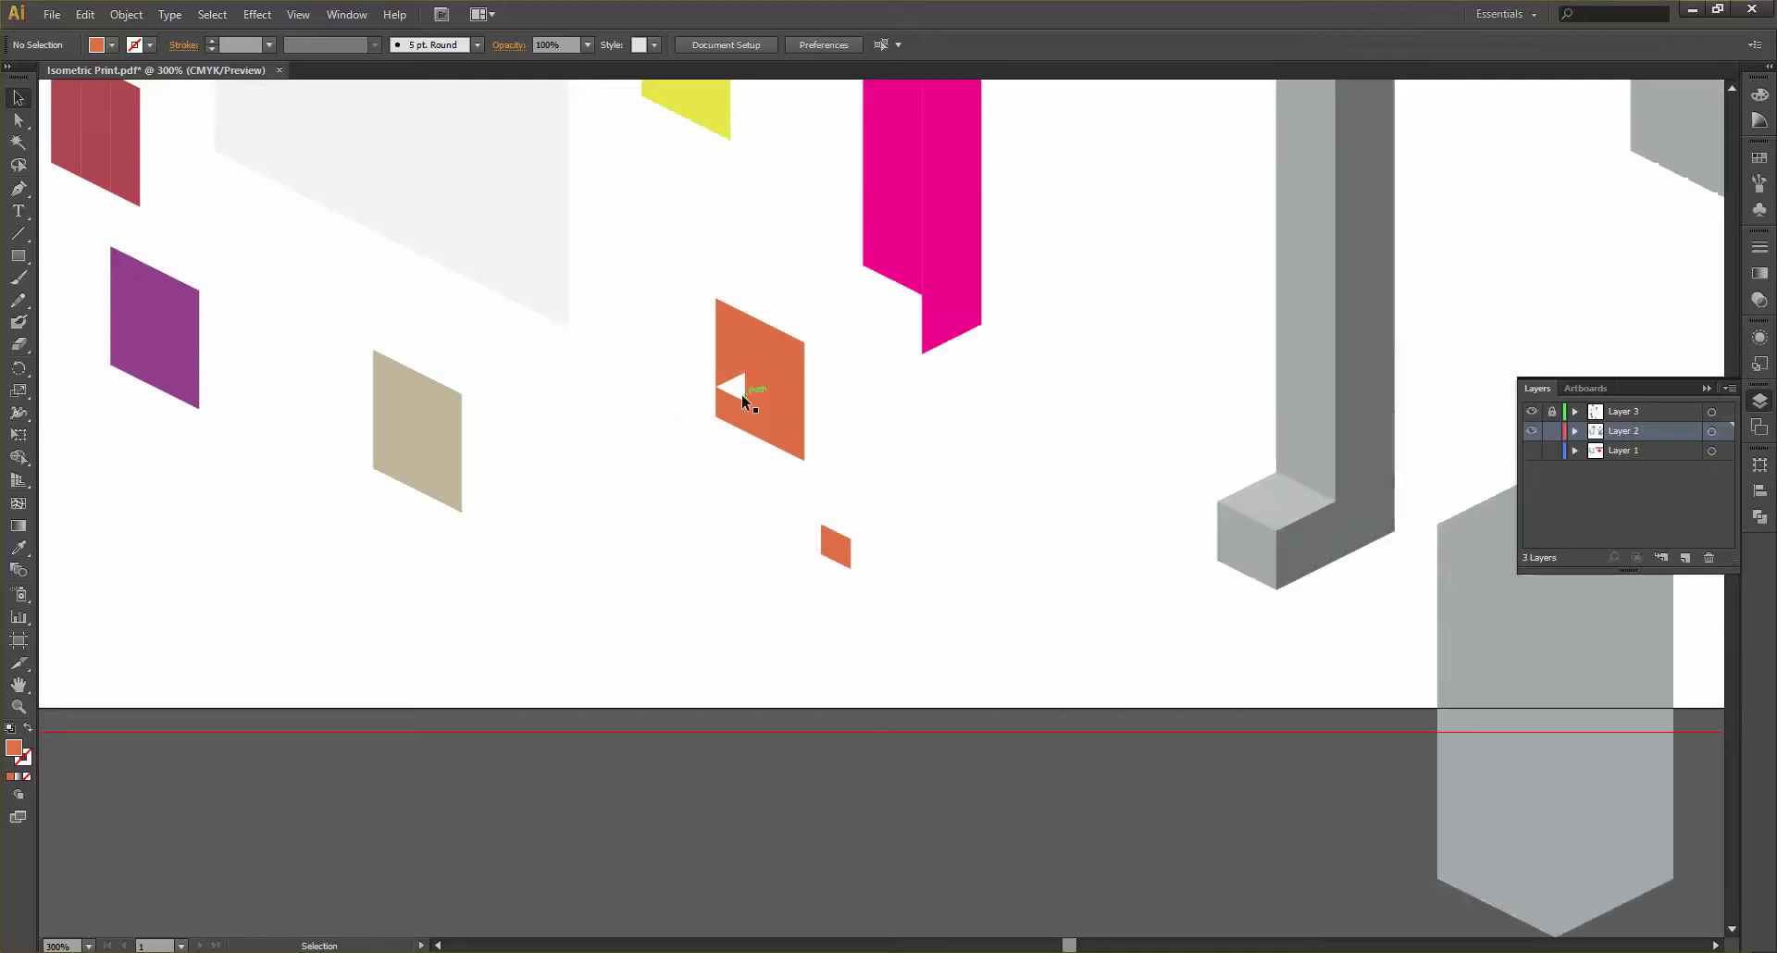
key("a")
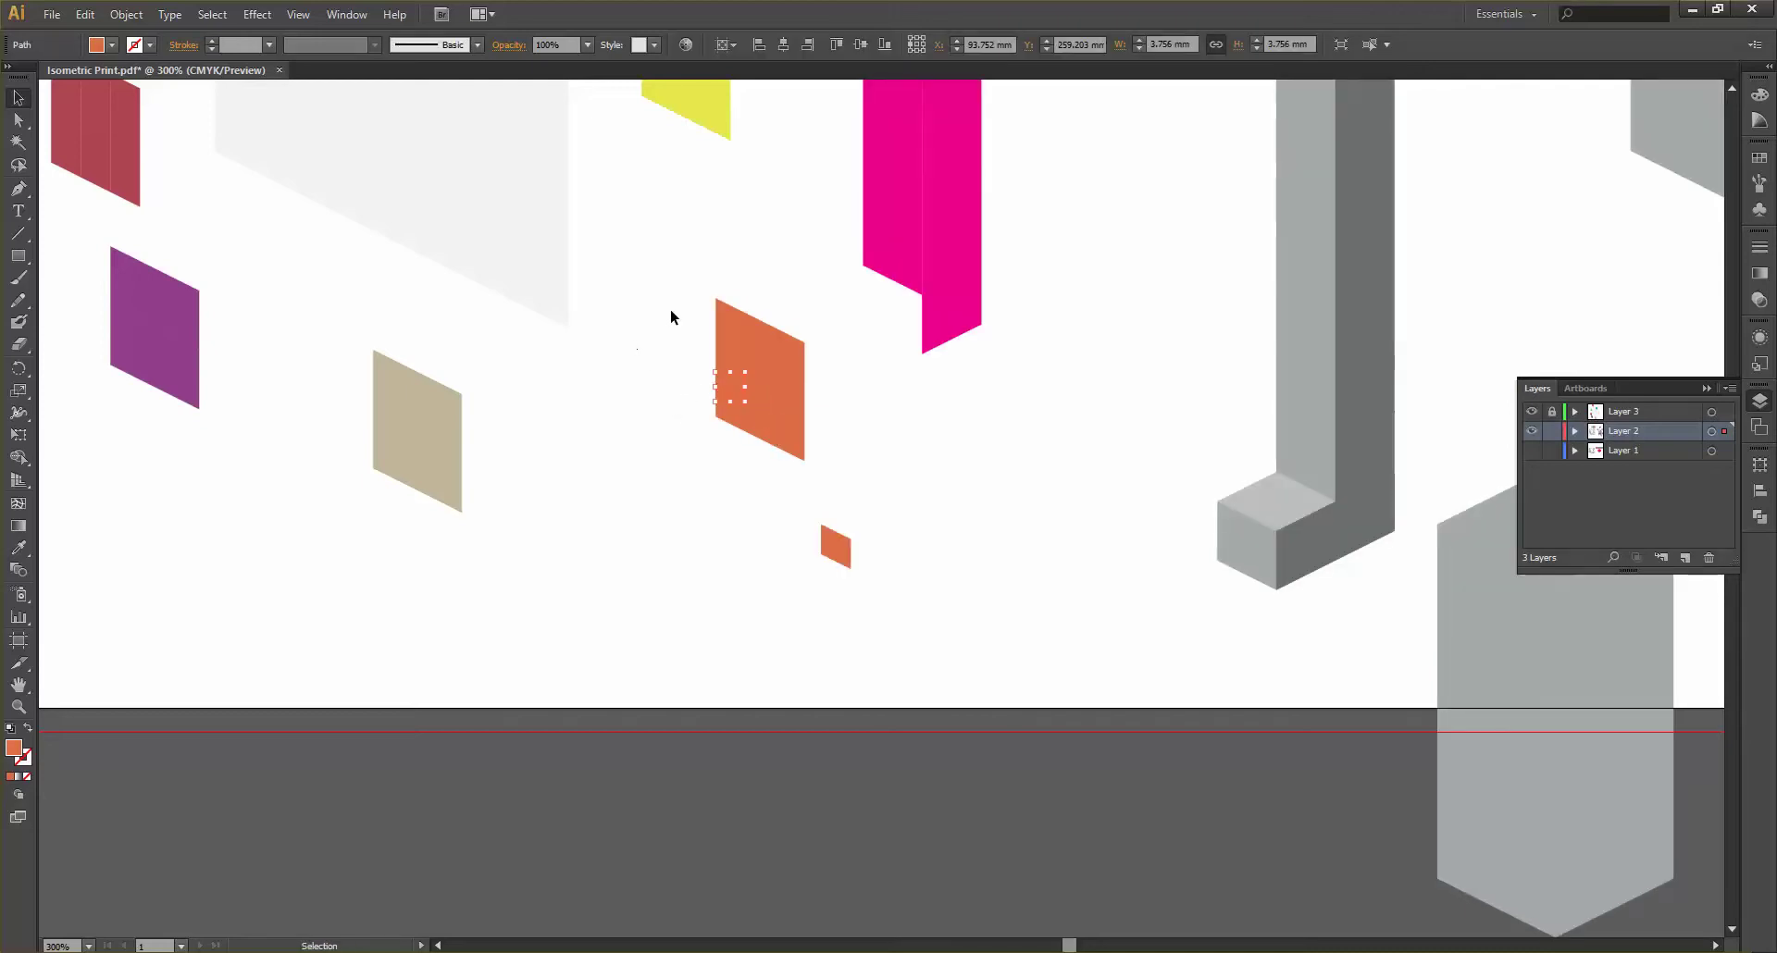
key("a")
Copy the complete large orange parallelogram in place from Layer 2 onto the unlocked Layer 3, with Layer 2 hidden
left_click_drag(665, 280, 821, 470)
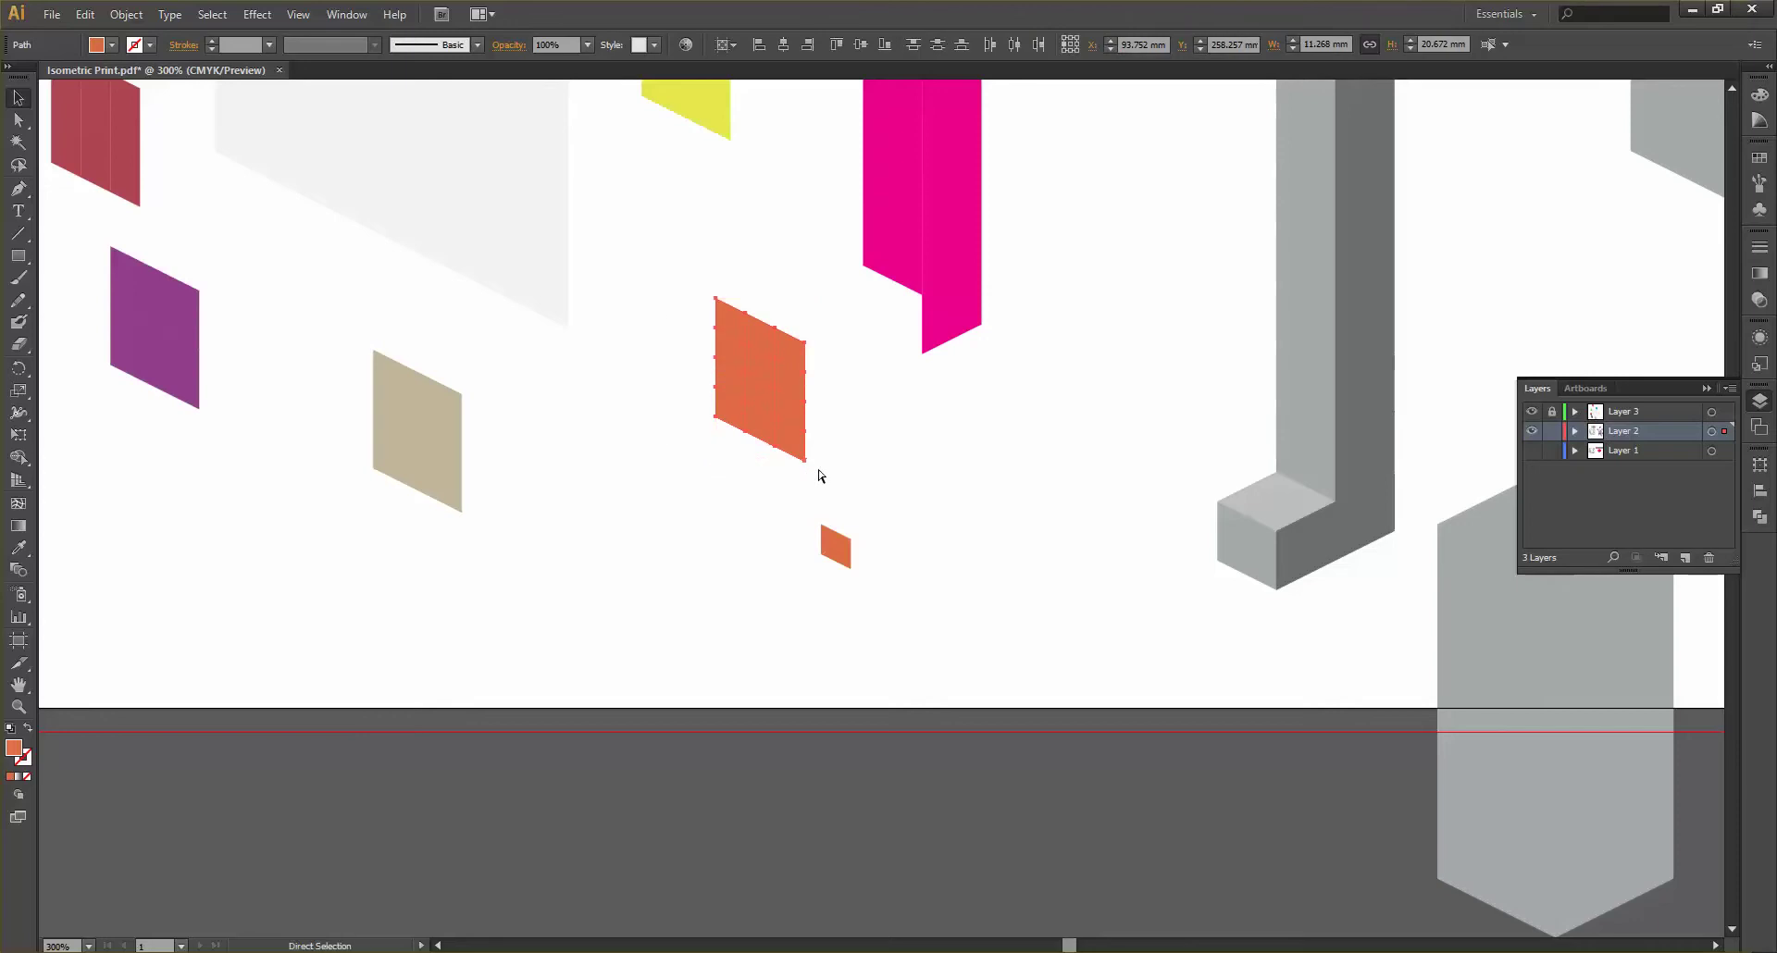
key("v")
left_click(1533, 431)
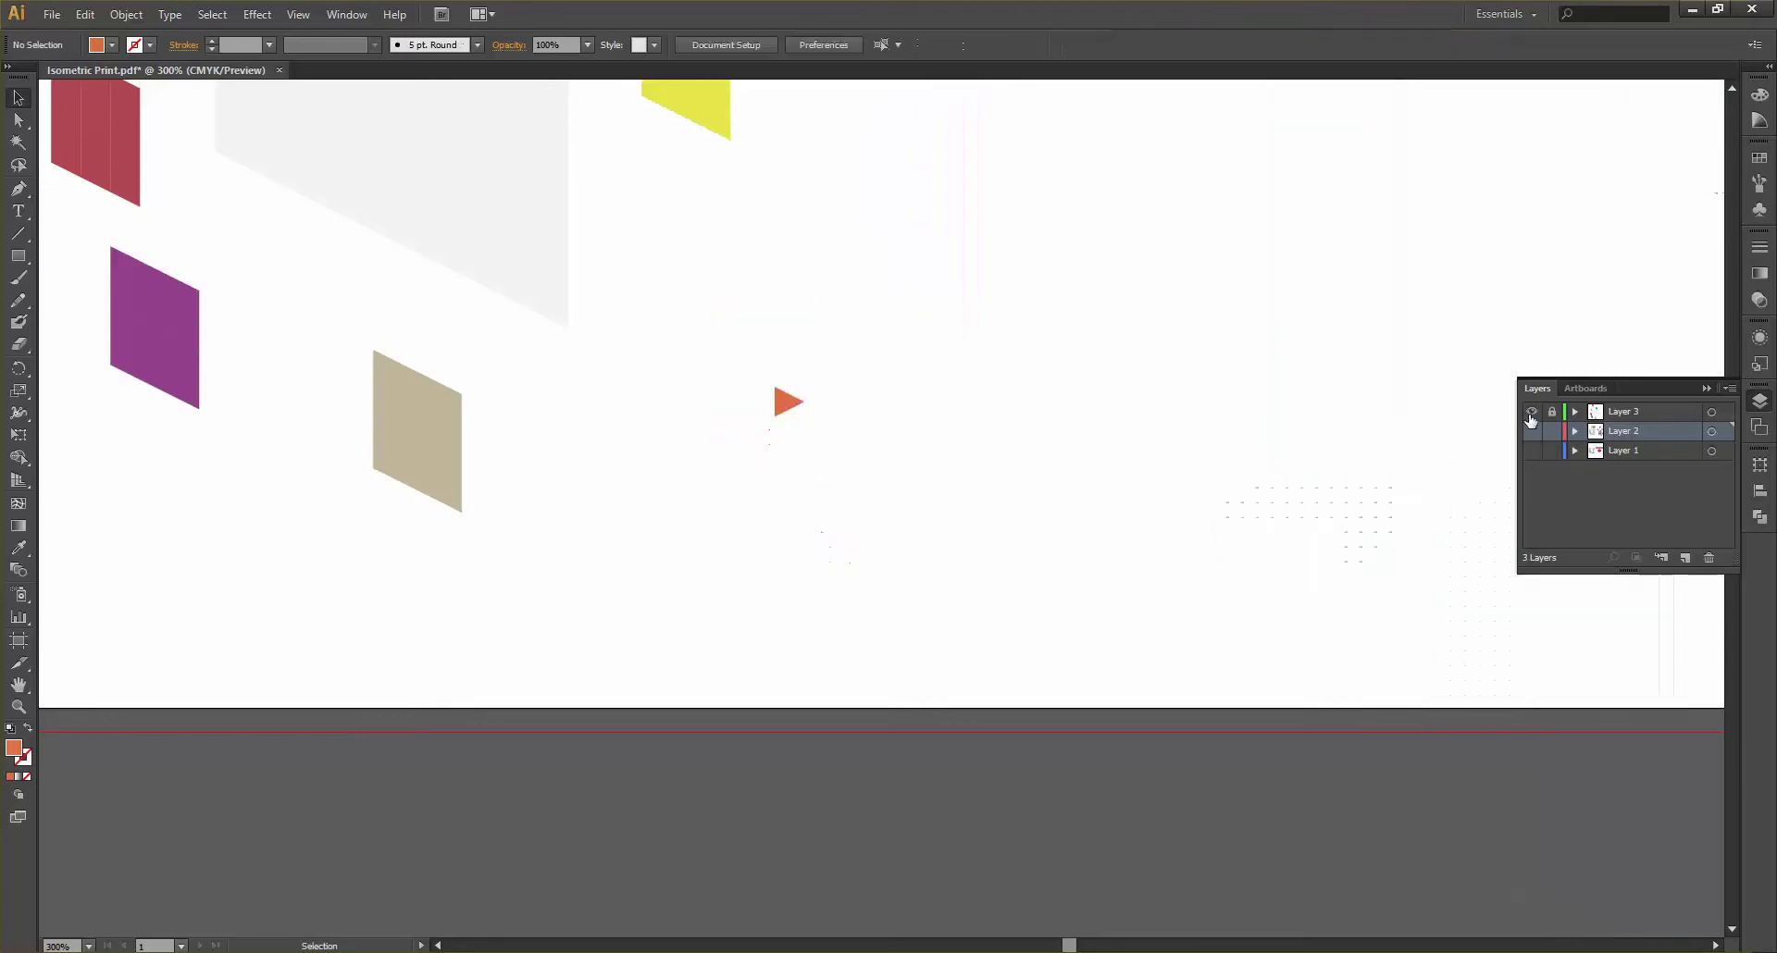
key("ctrl+y")
left_click(1611, 410)
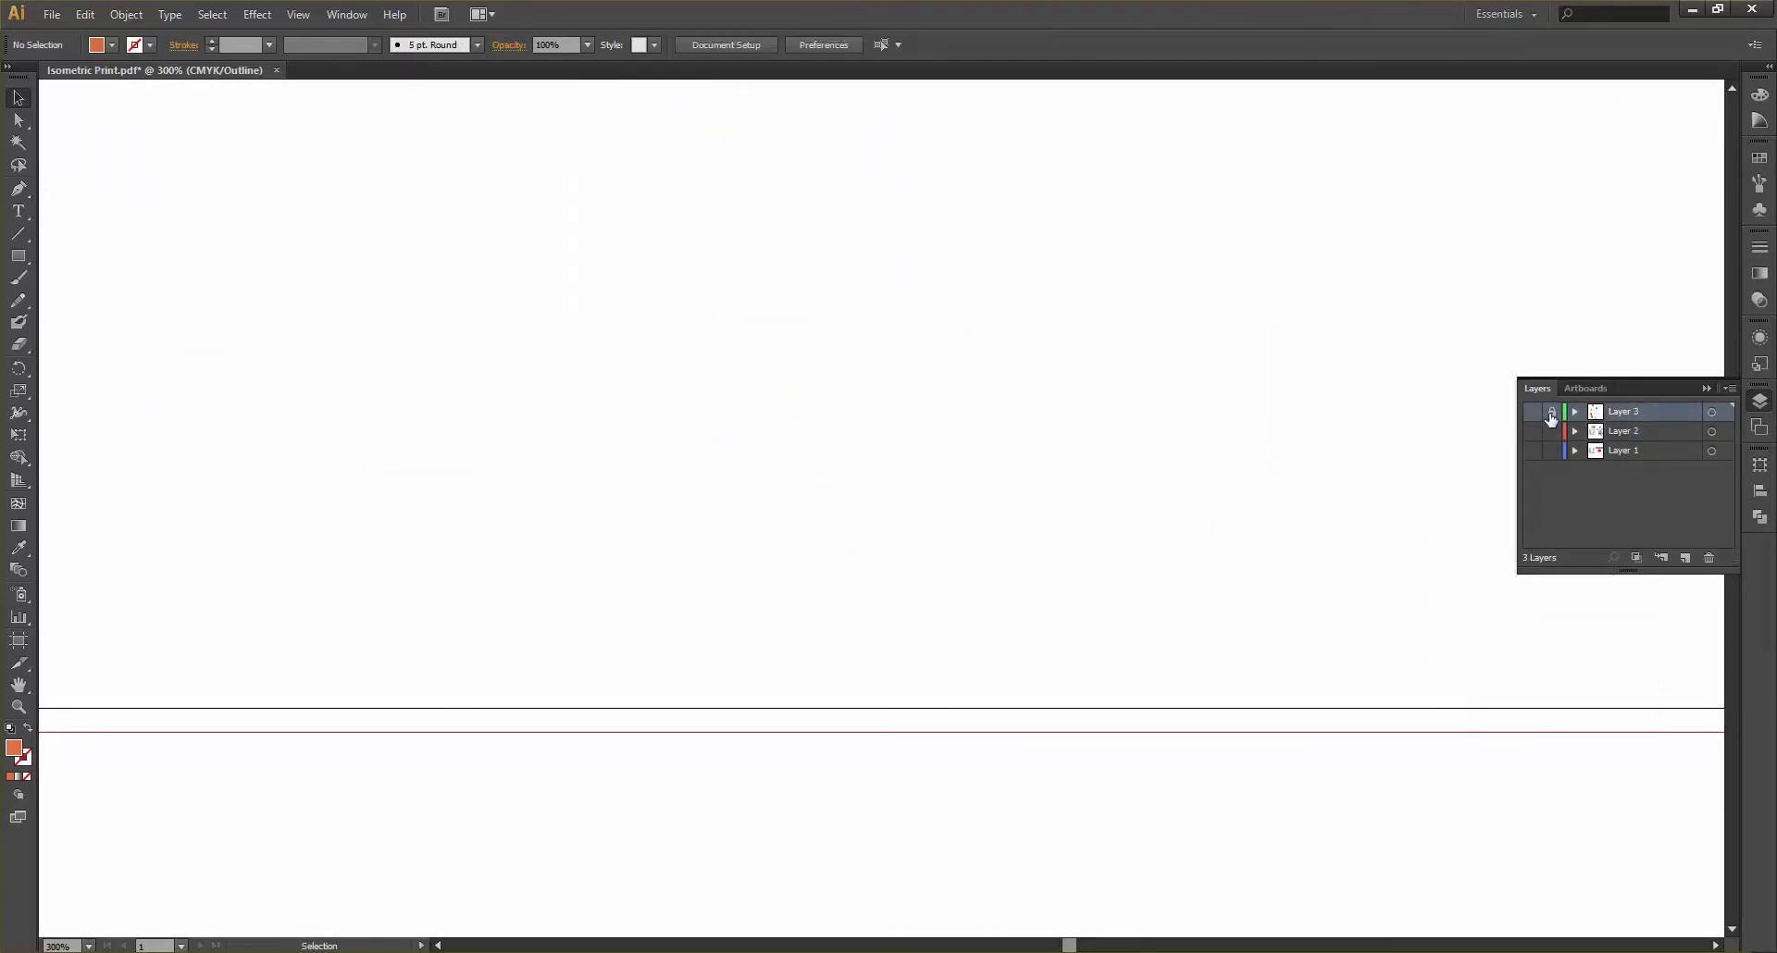
scroll(706, 357, "up", 1)
scroll(706, 357, "down", 1)
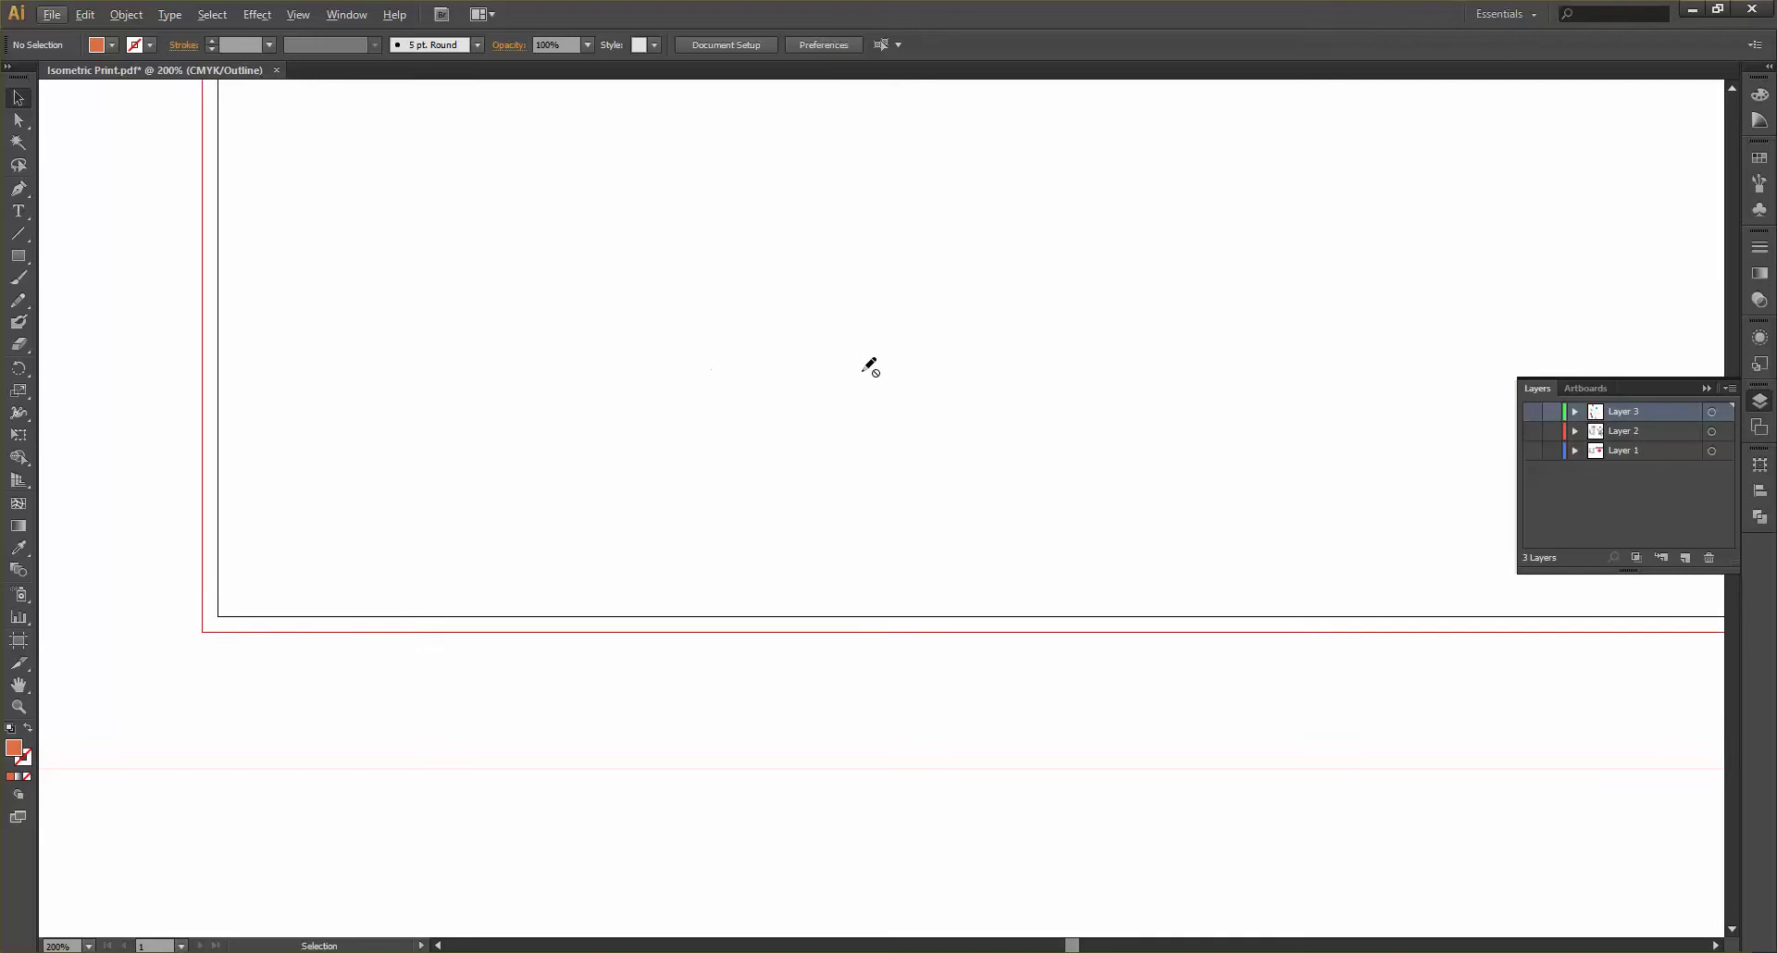
key("ctrl+y")
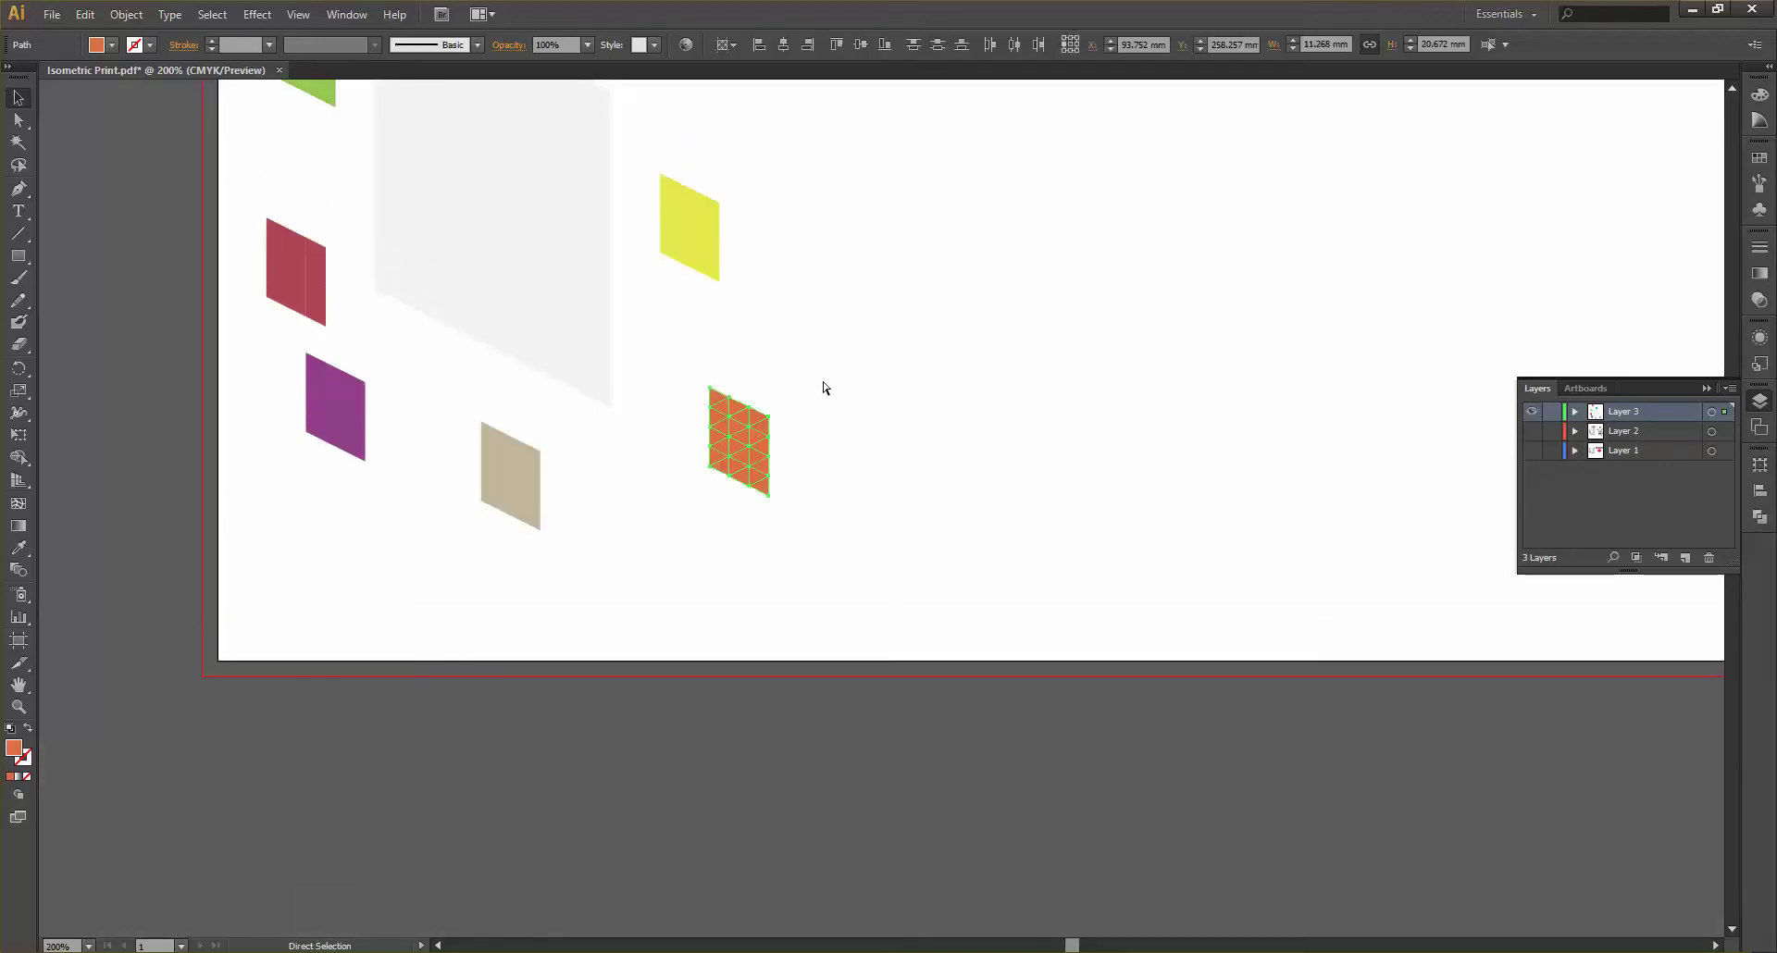
Delete the original large orange parallelogram from Layer 2 with Layer 3 hidden, and show Layer 3 again
left_click(1533, 412)
left_click(1533, 432)
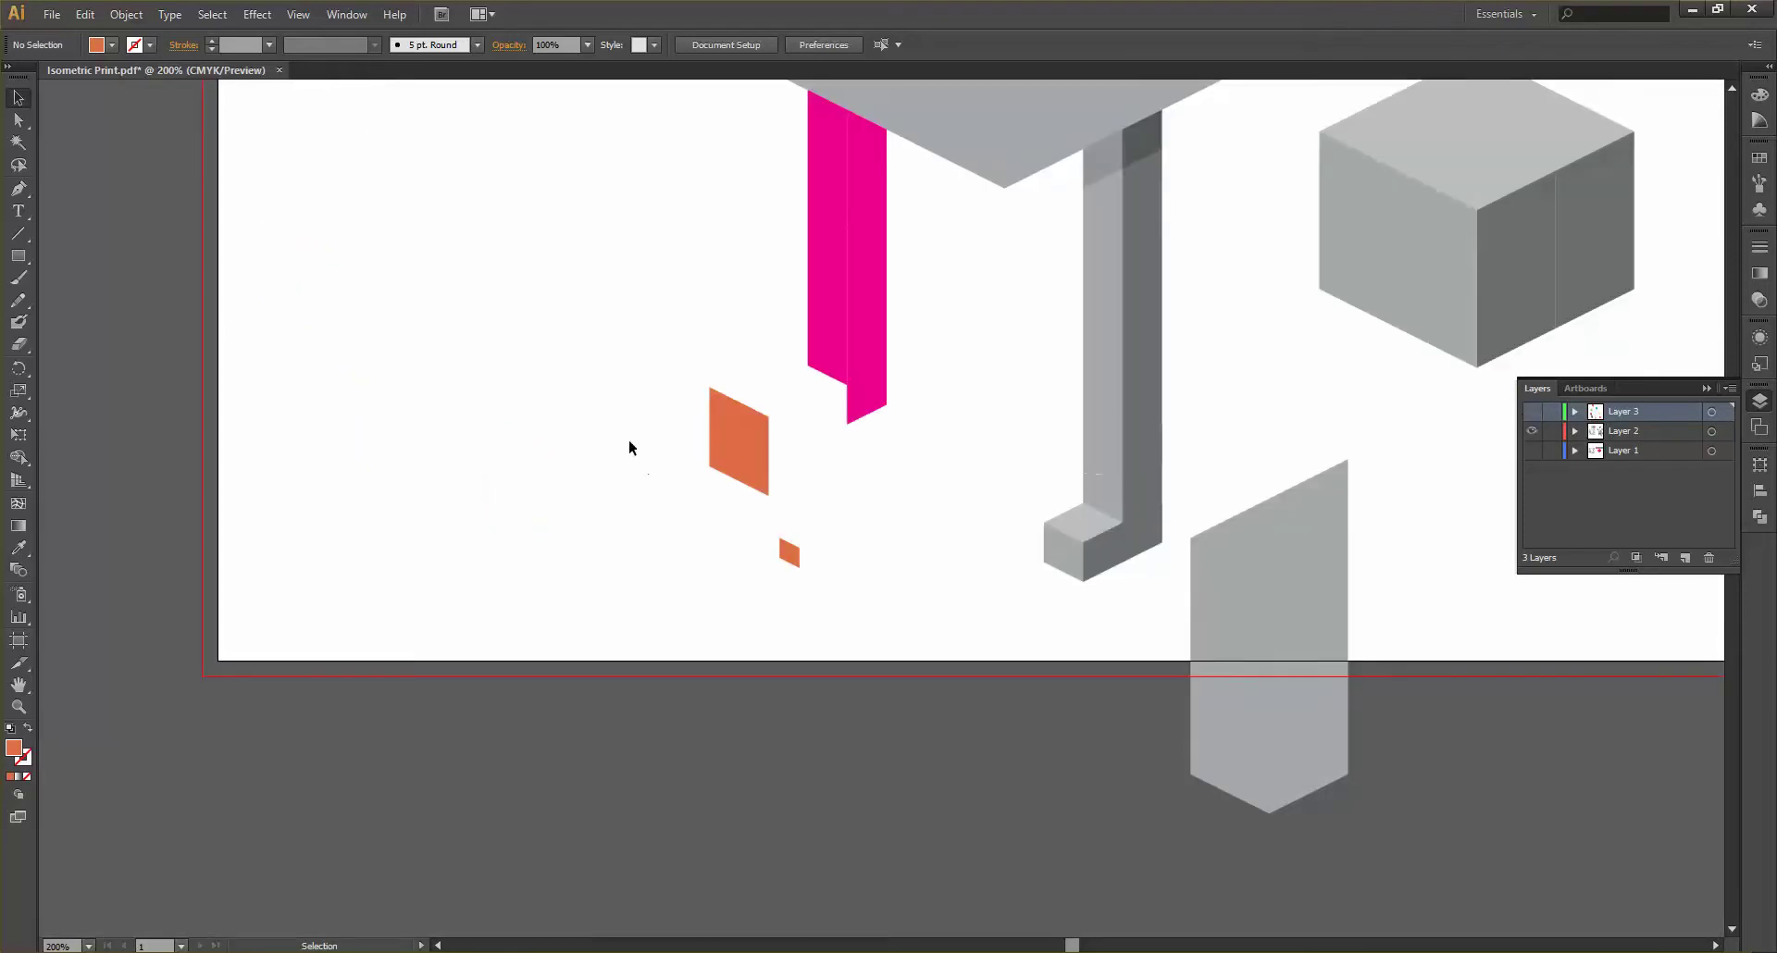
left_click_drag(639, 374, 796, 566)
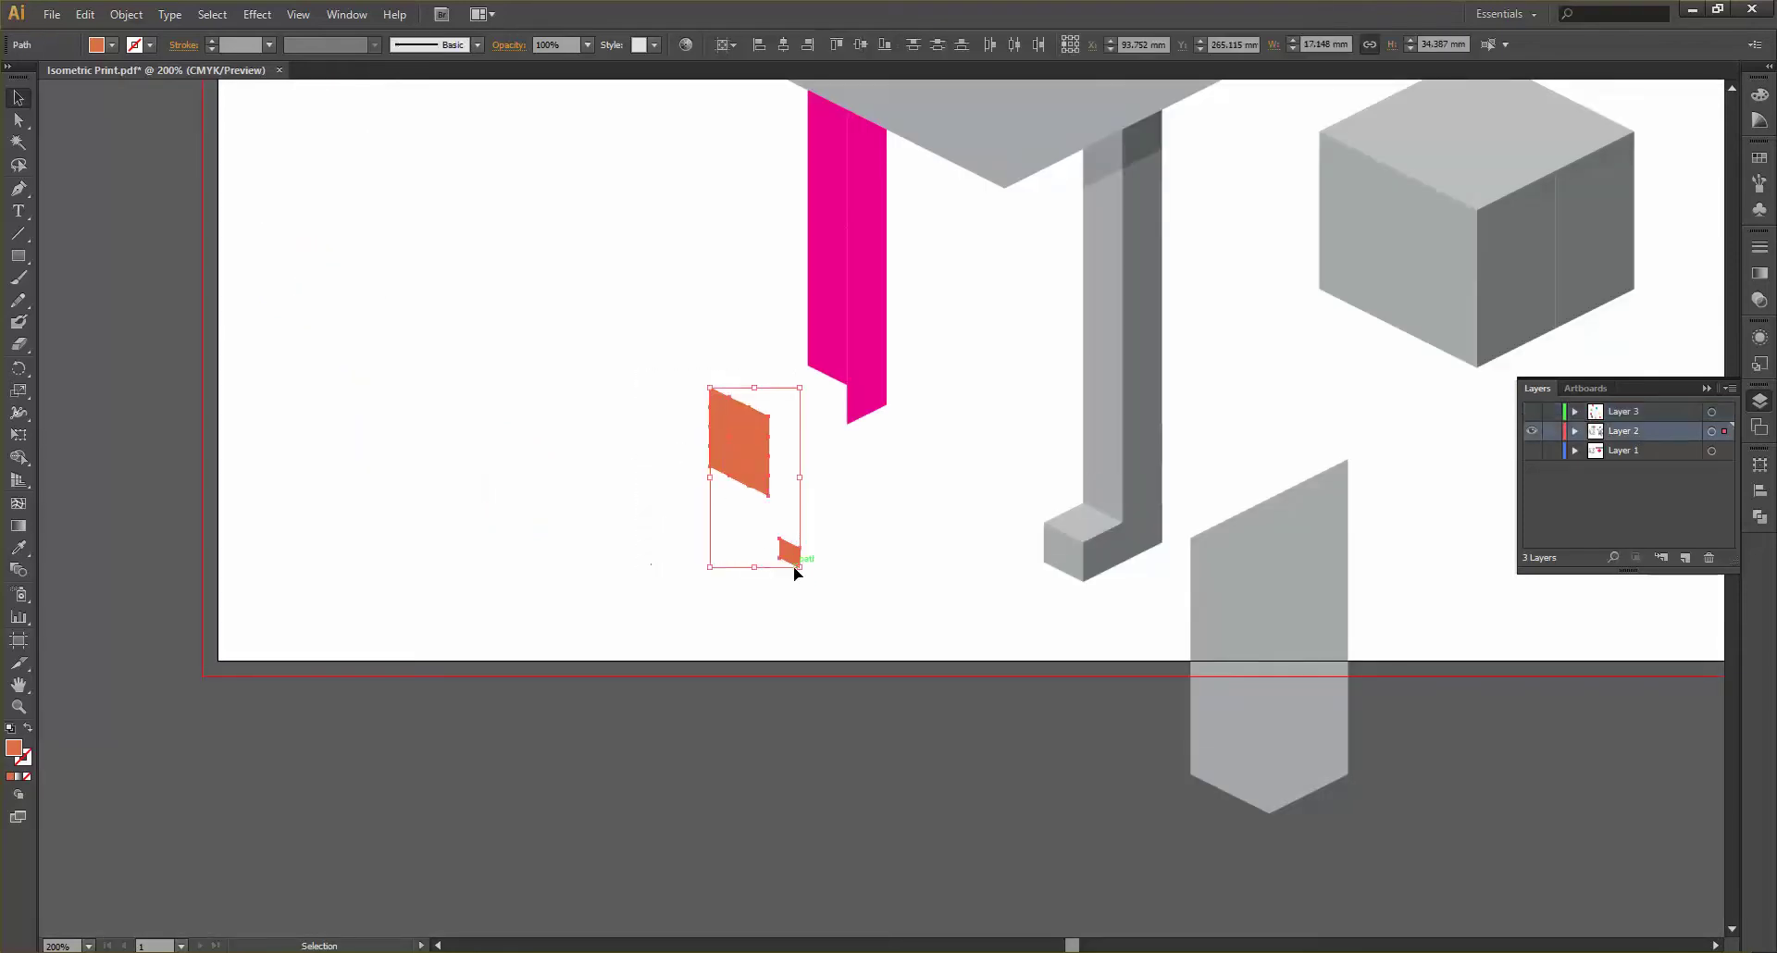
left_click_drag(675, 385, 770, 507)
key("Delete")
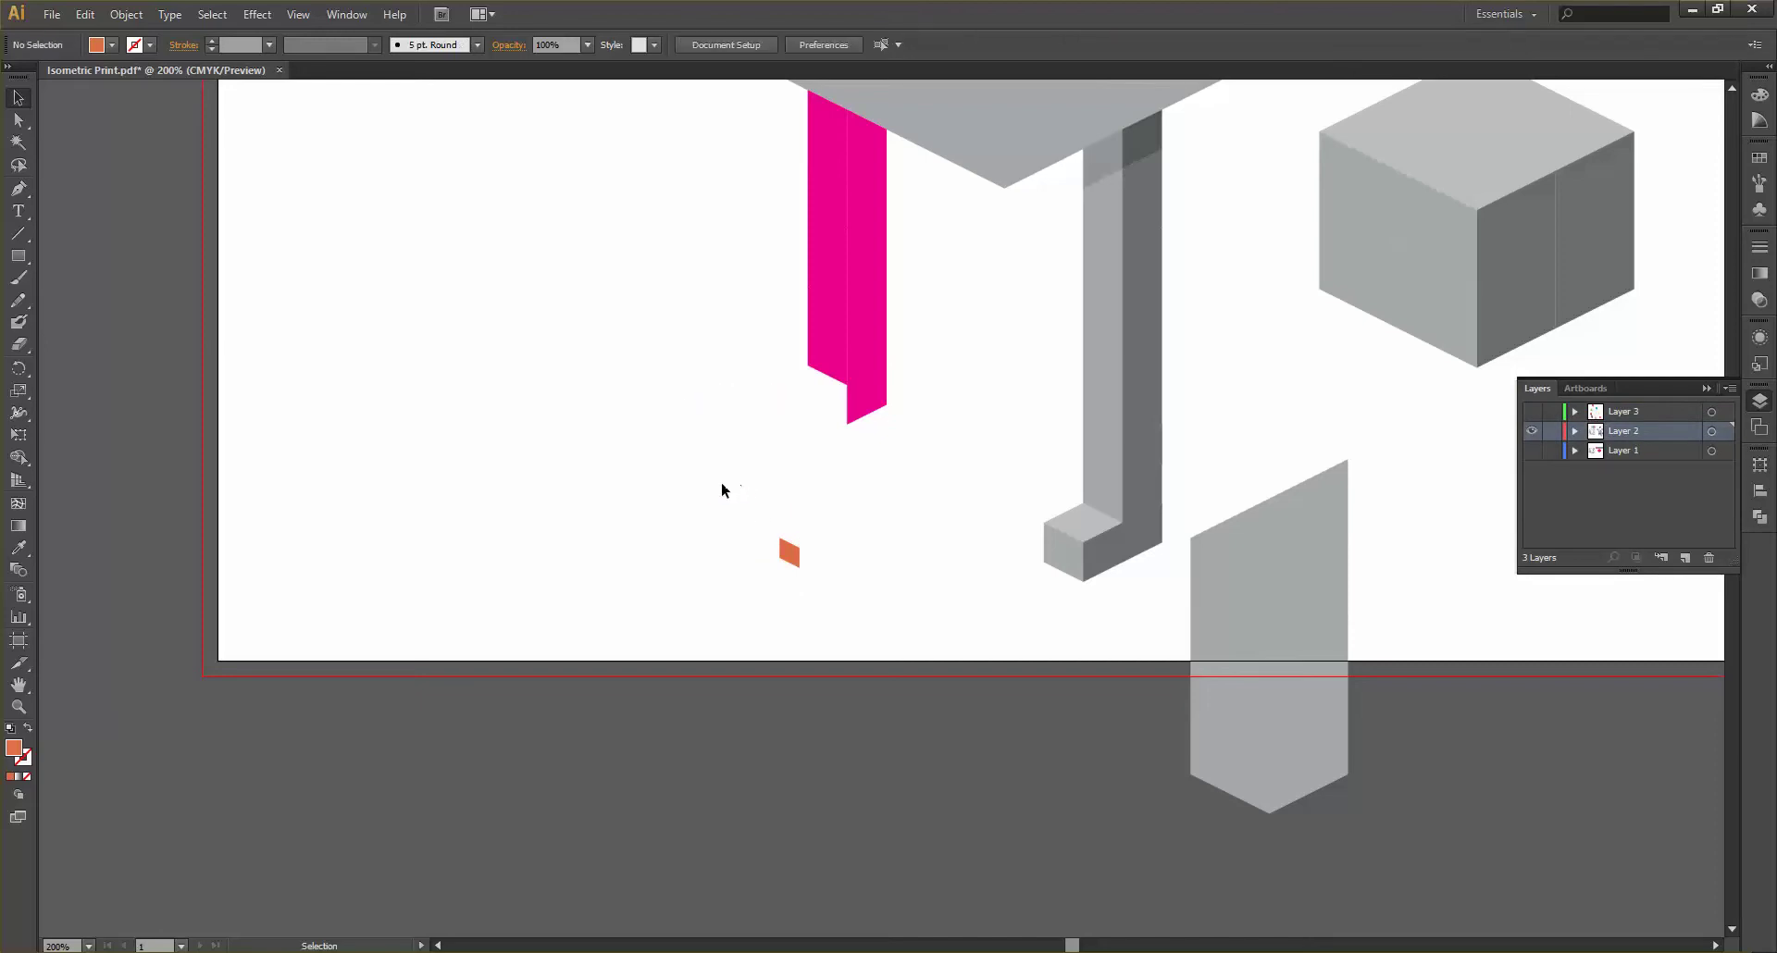
scroll(677, 470, "down", 1, "alt")
scroll(668, 474, "up", 4)
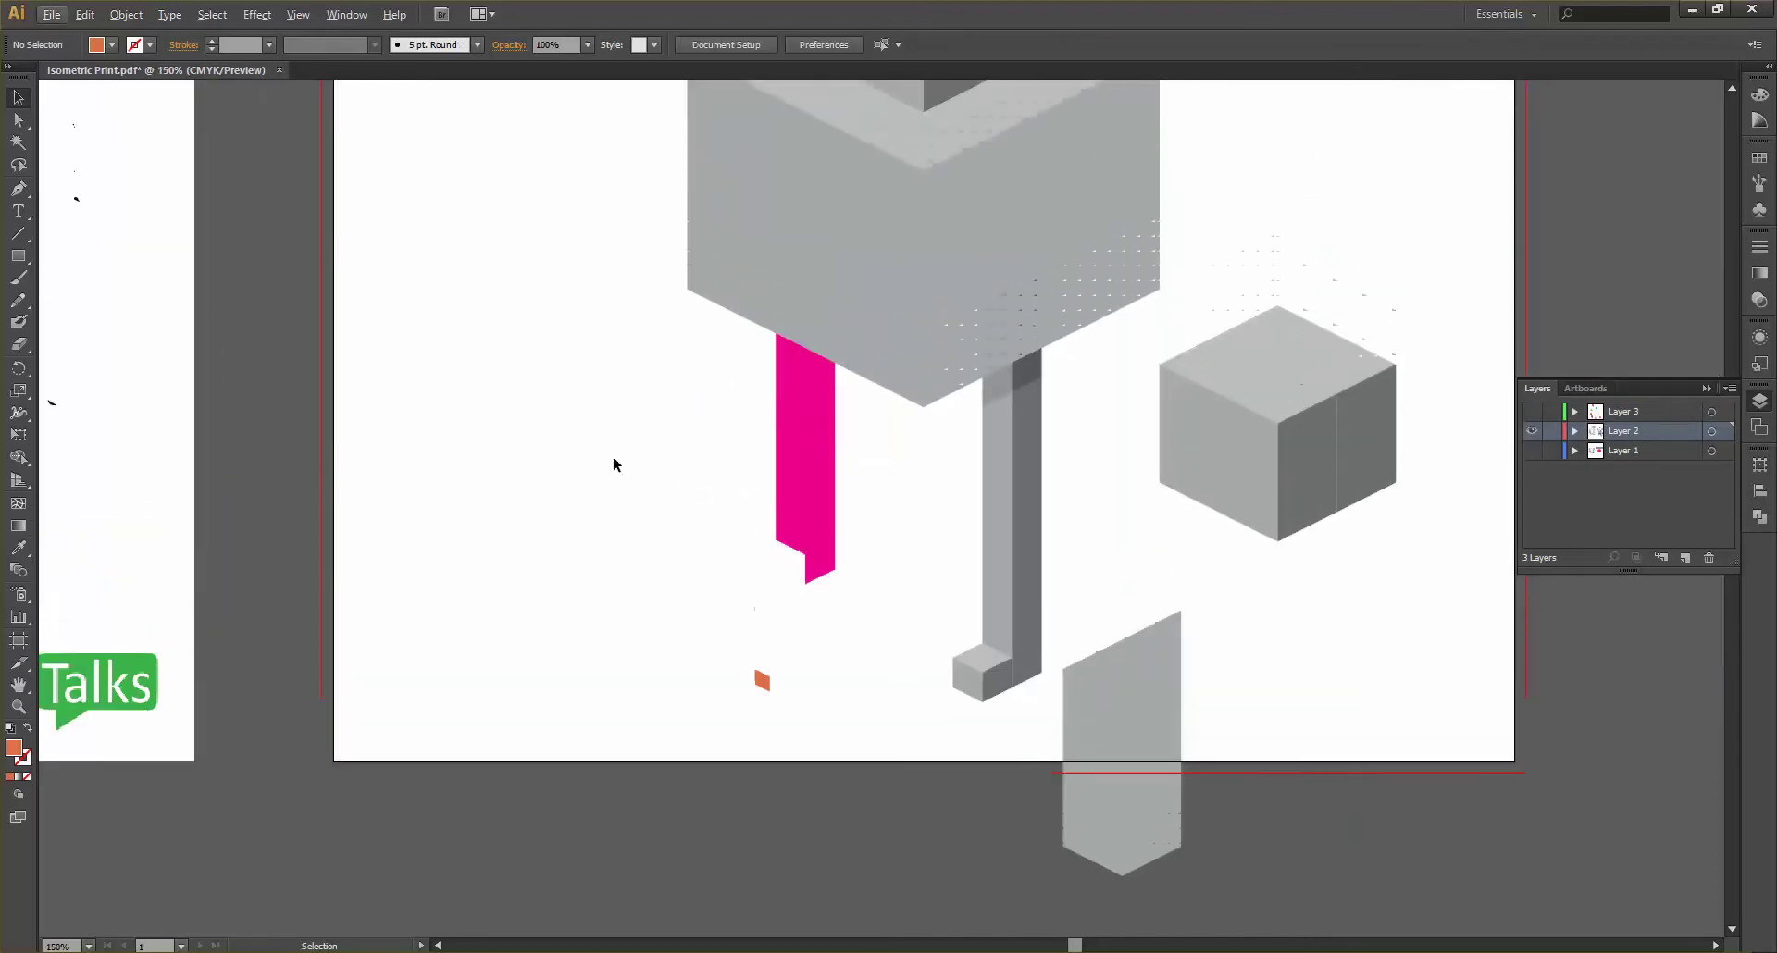
scroll(1046, 403, "up", 1)
left_click(1531, 413)
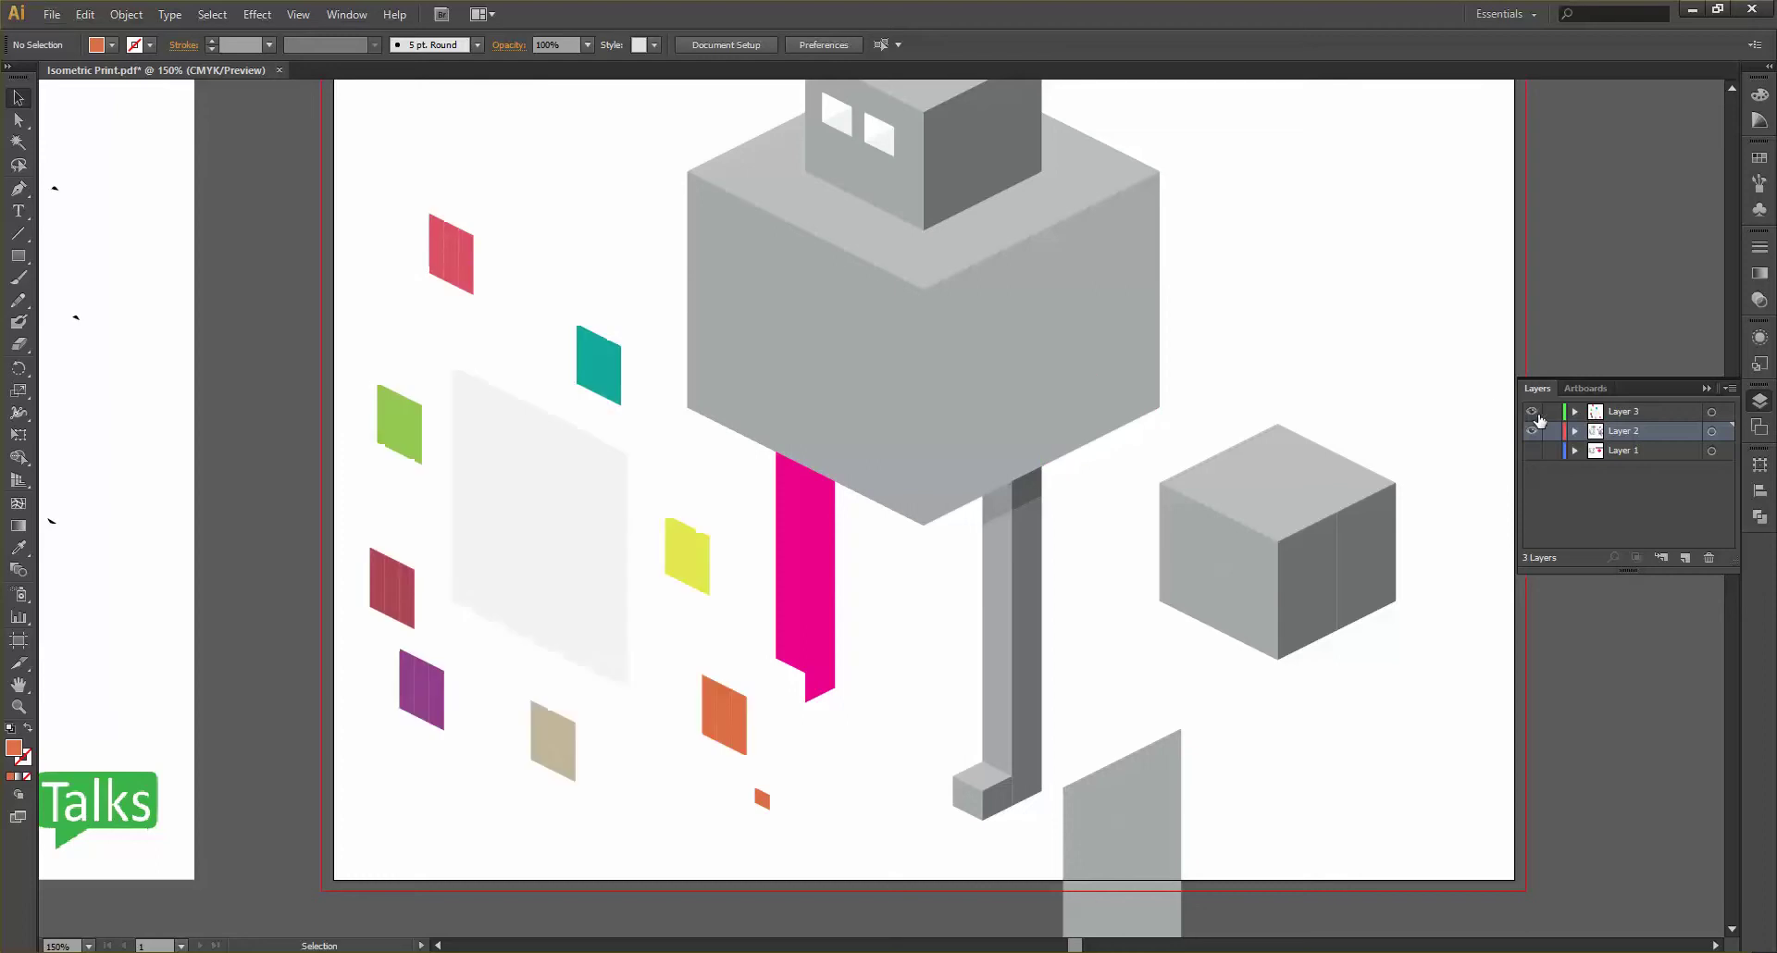
Hide Layer 3 and move the small orange parallelogram well clear of the pink leg, to the empty area at its lower left
left_click(761, 793)
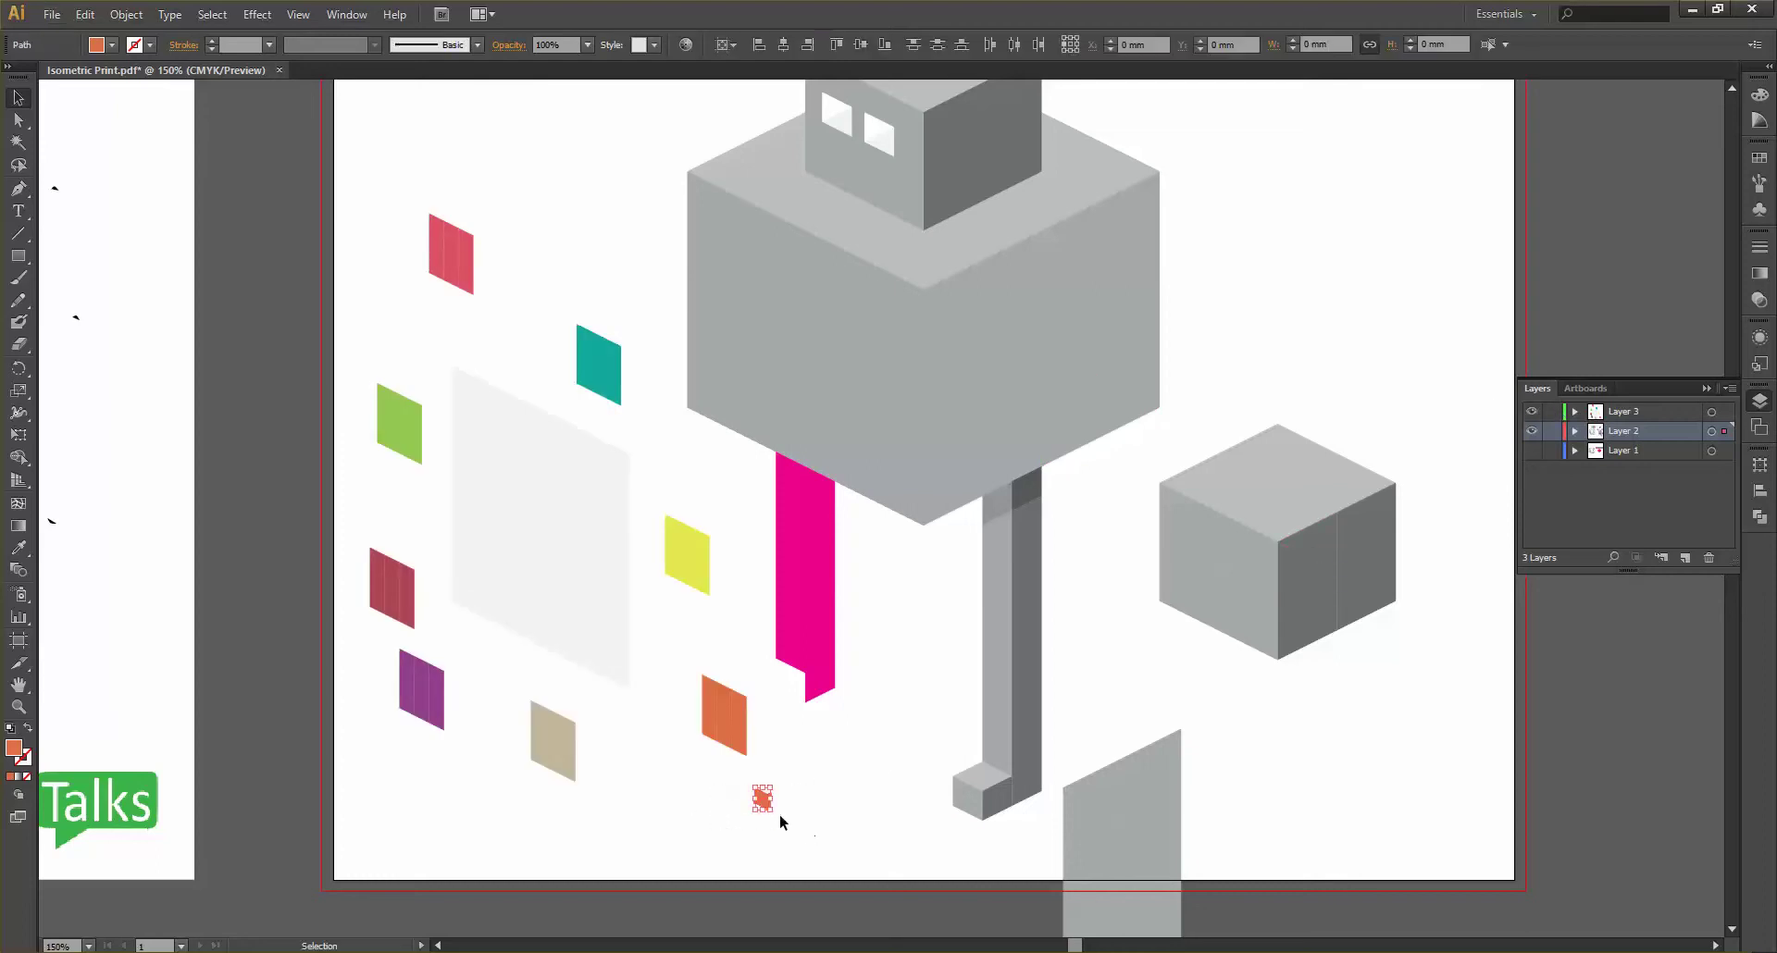
scroll(777, 810, "up", 2)
left_click_drag(778, 805, 905, 639)
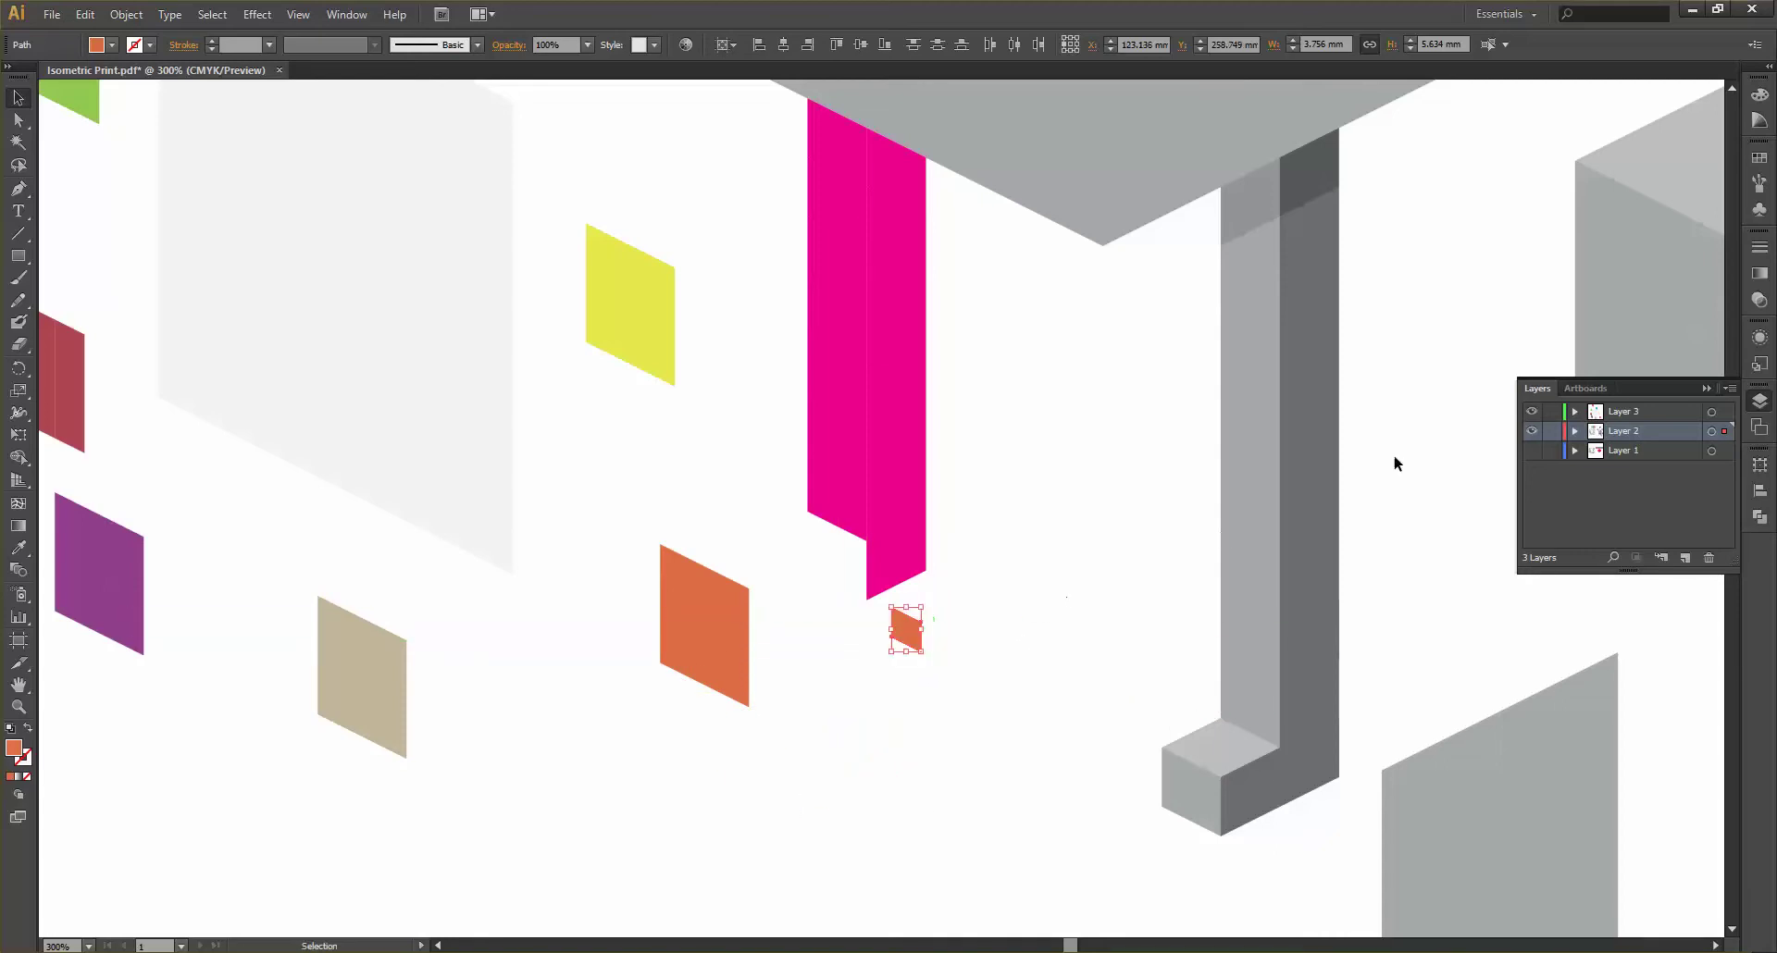
left_click(1532, 412)
scroll(901, 551, "up", 1)
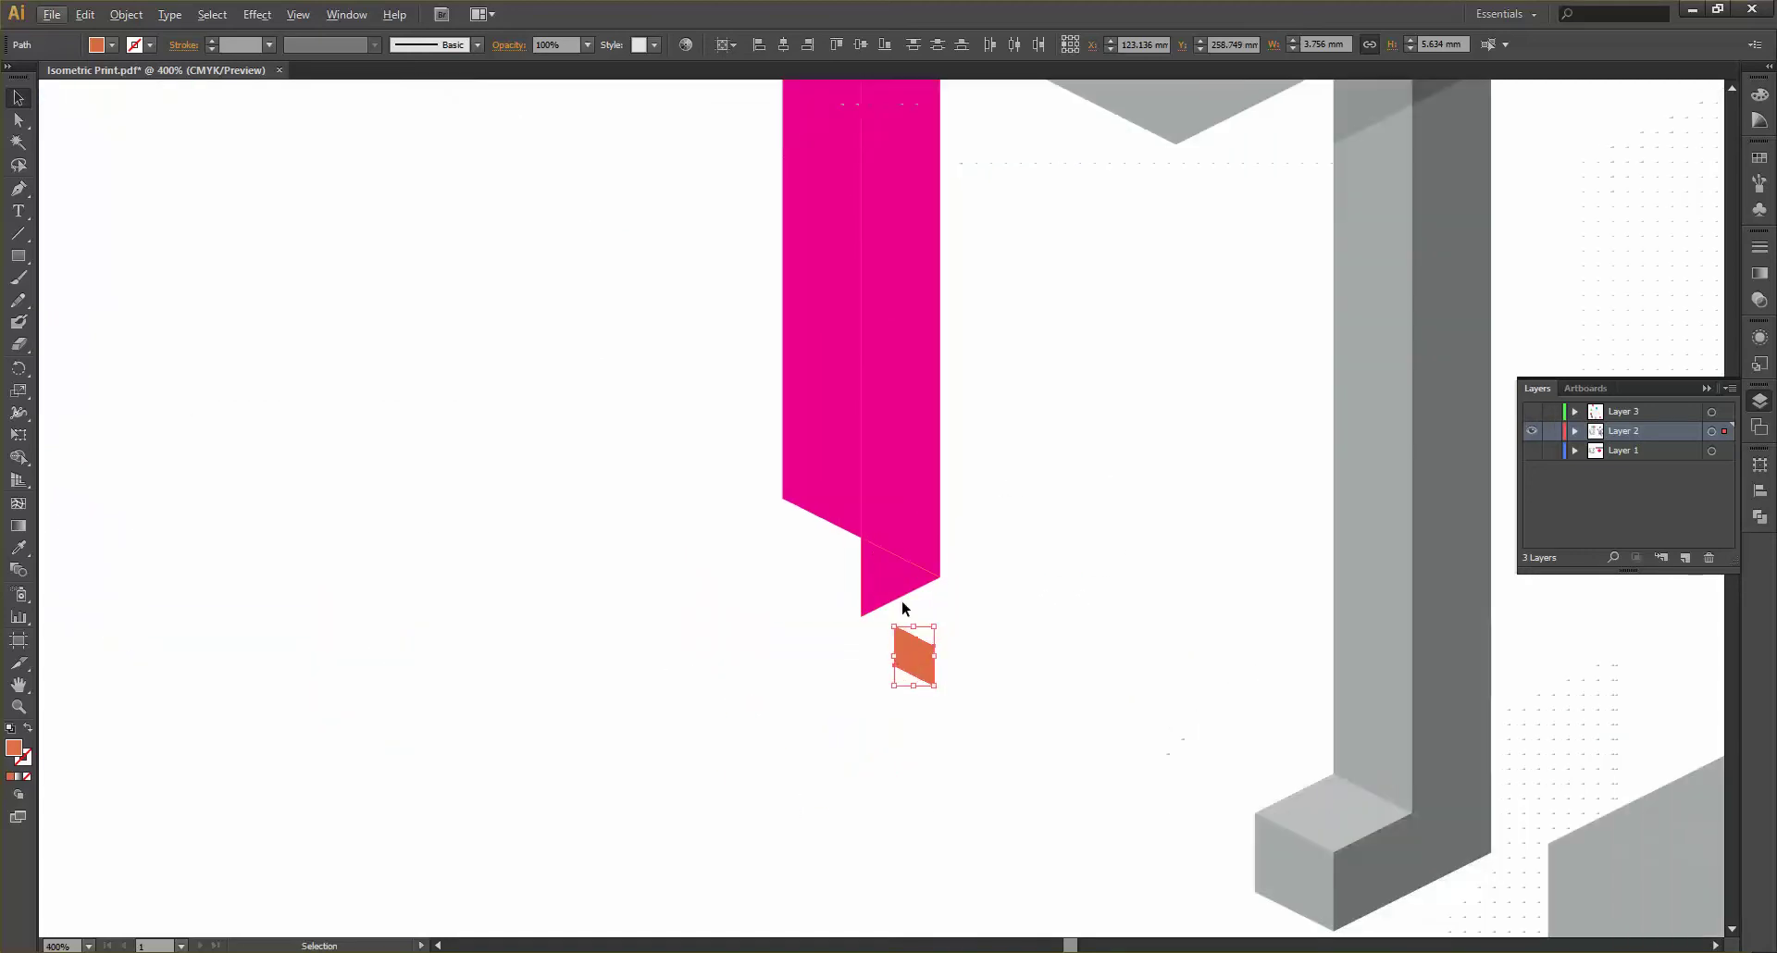
left_click_drag(925, 671, 356, 810)
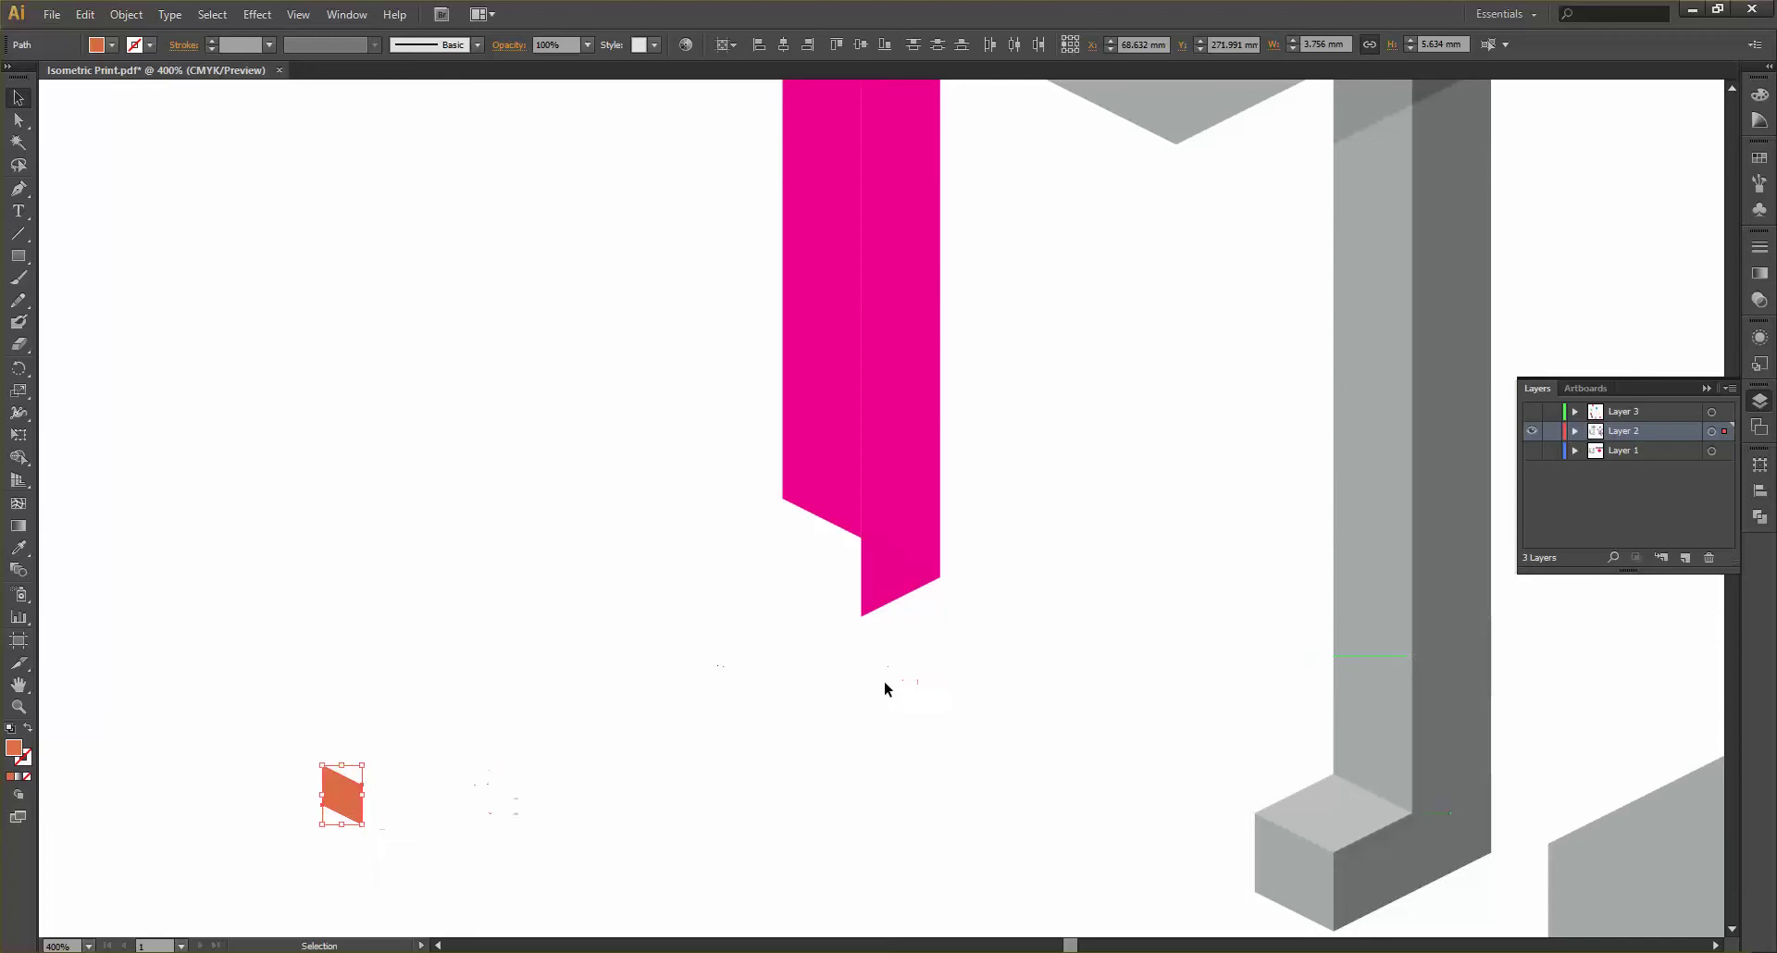
Copy pink triangles from the leg's lower end to build the foot's right side face and complete the left face's lower corner
left_click(879, 589)
left_click_drag(926, 550, 1011, 516)
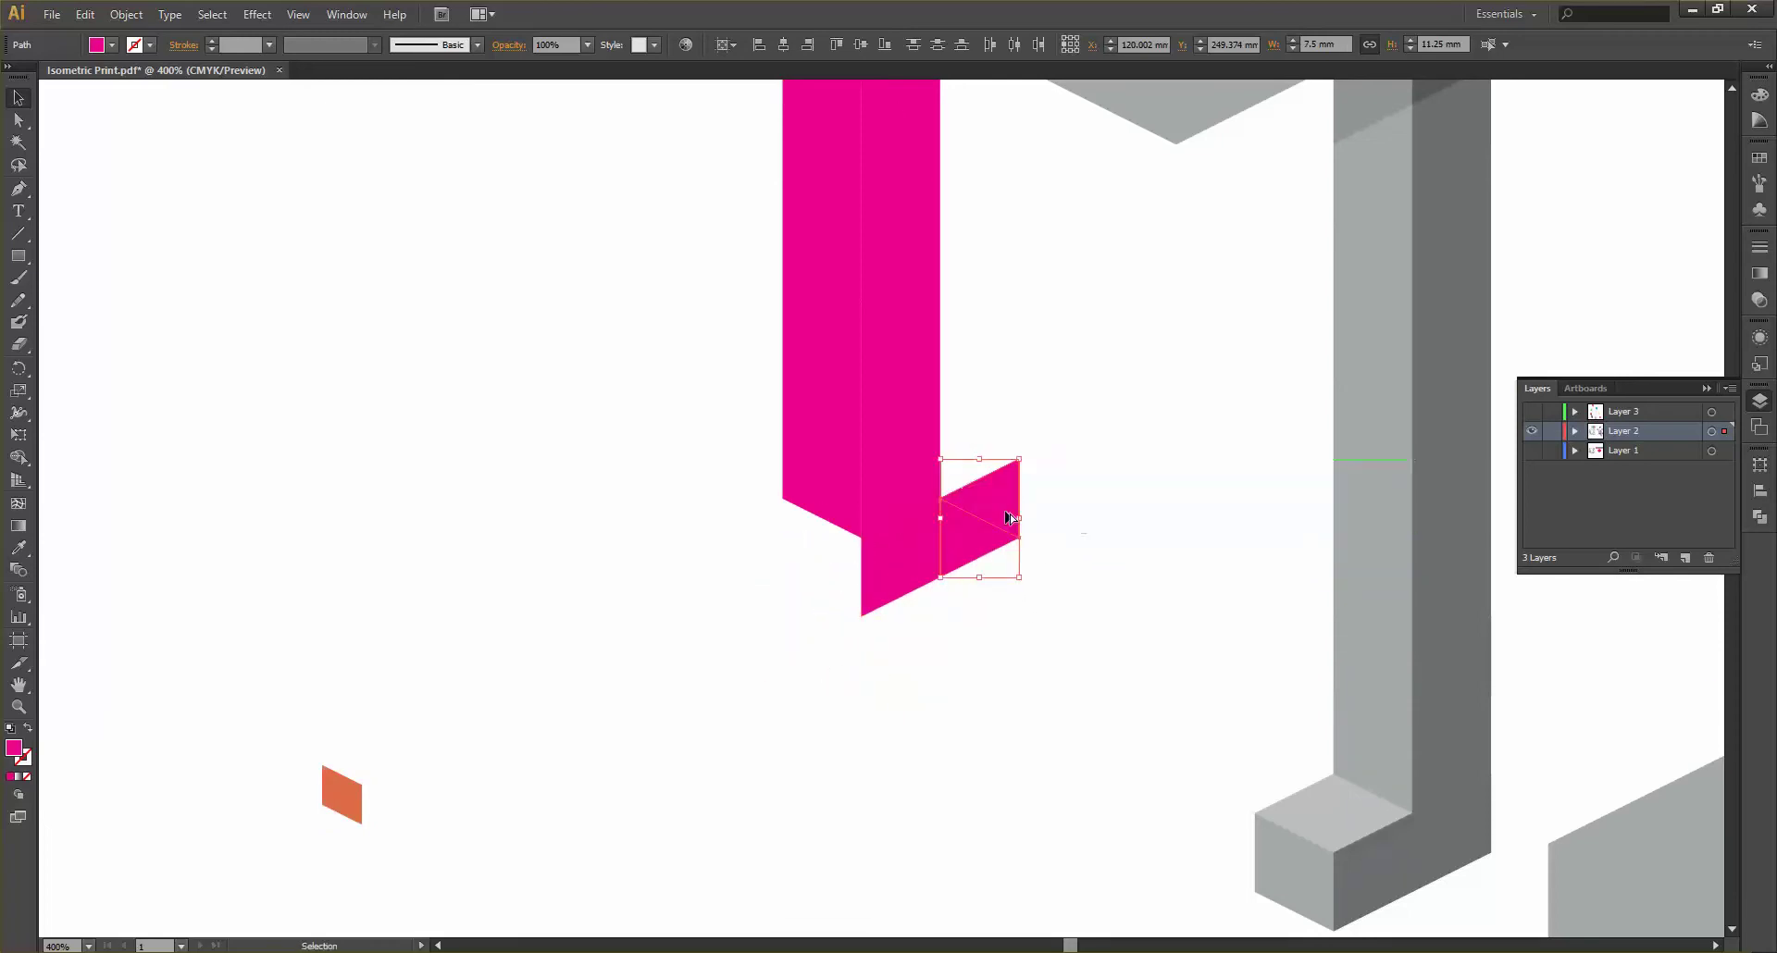
left_click(1020, 647)
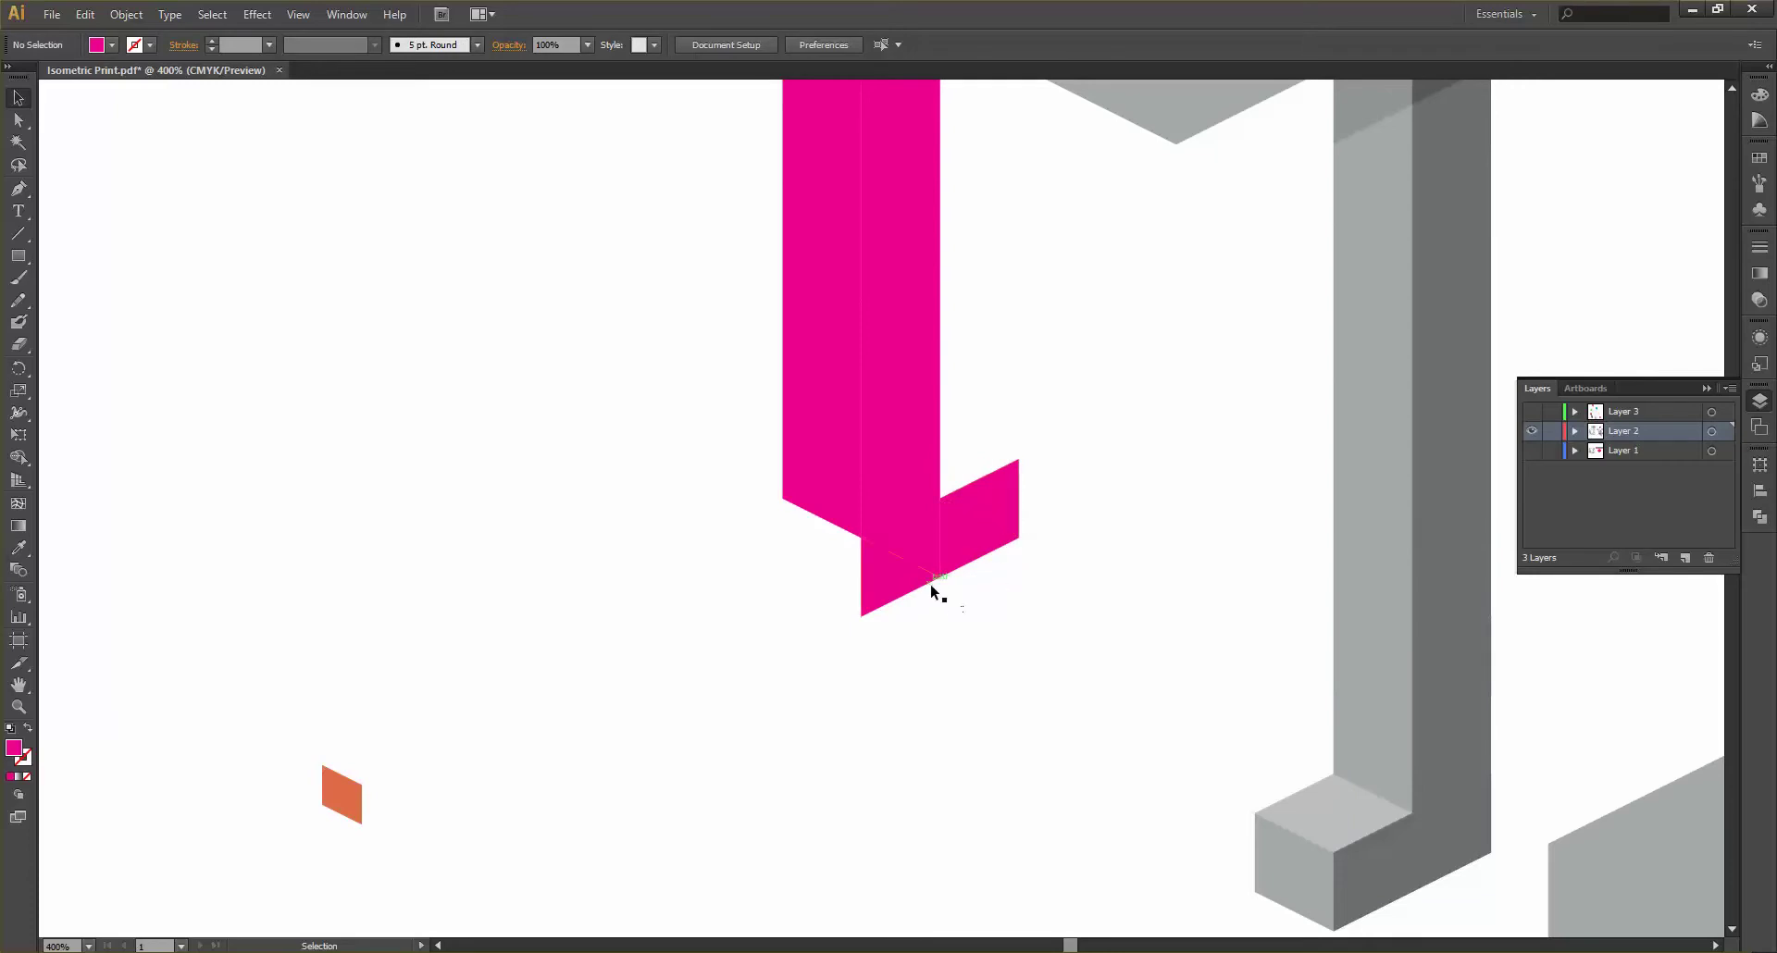
left_click_drag(922, 555, 814, 536)
left_click(761, 534)
scroll(759, 579, "down", 3)
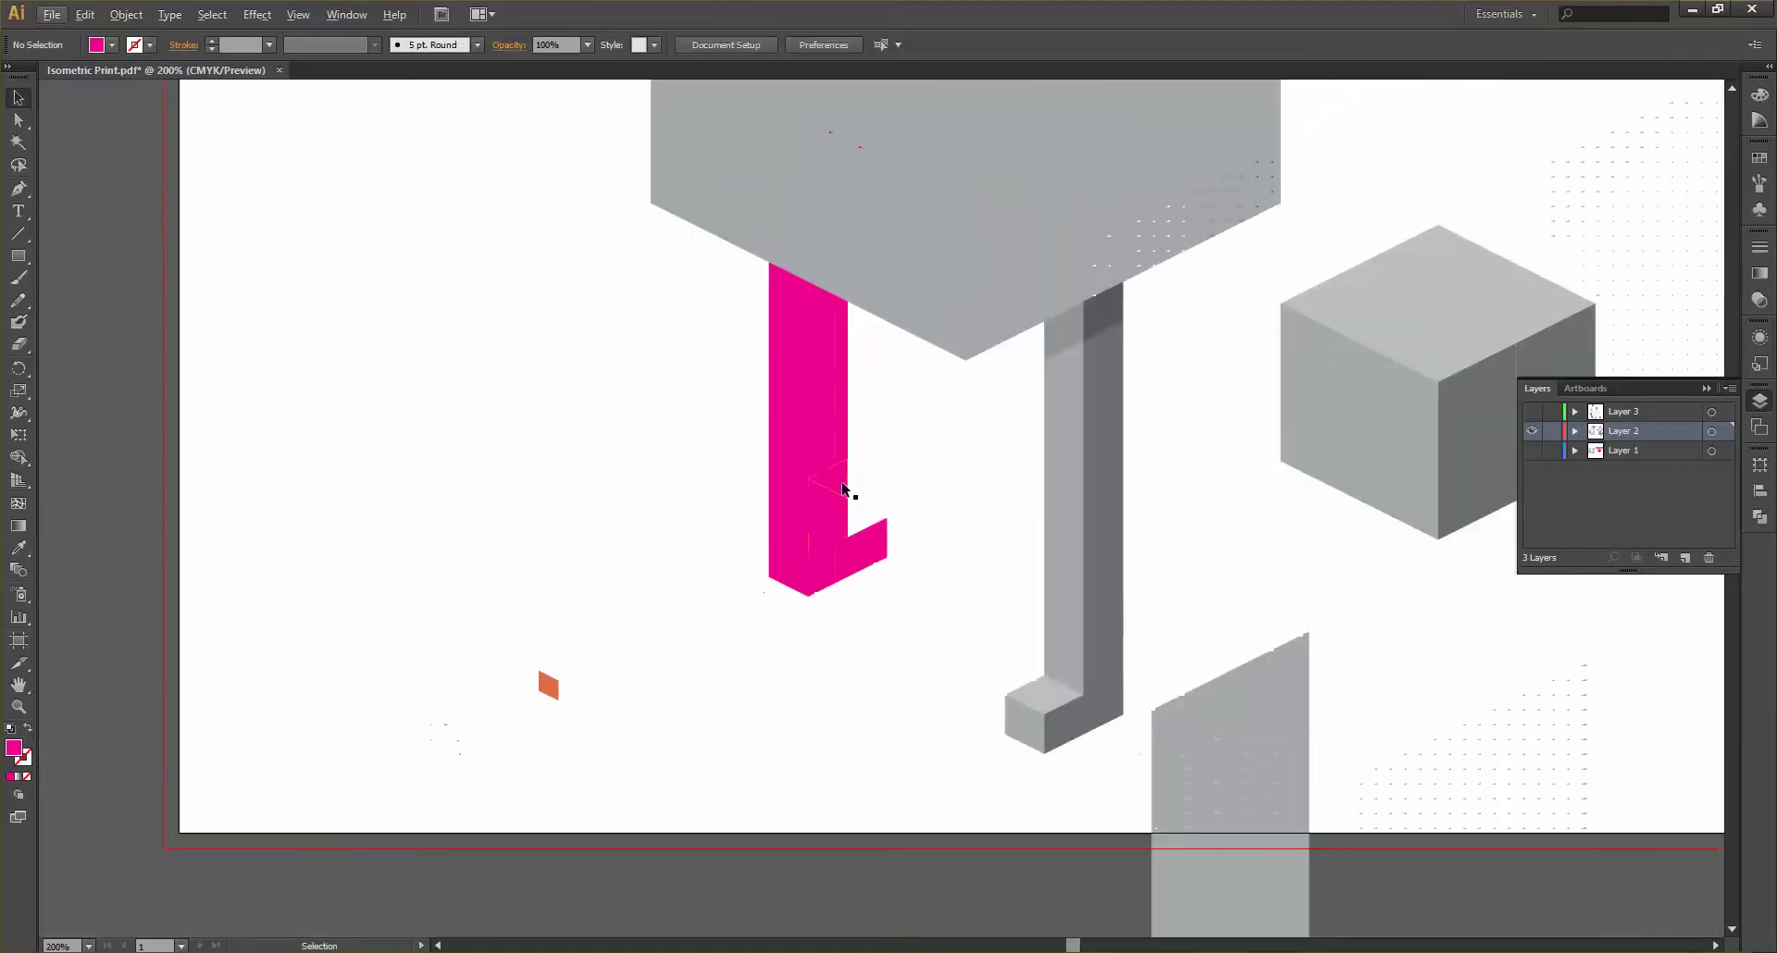
Copy a pink triangle from the leg's right face onto the foot to form its top surface
scroll(852, 486, "up", 4)
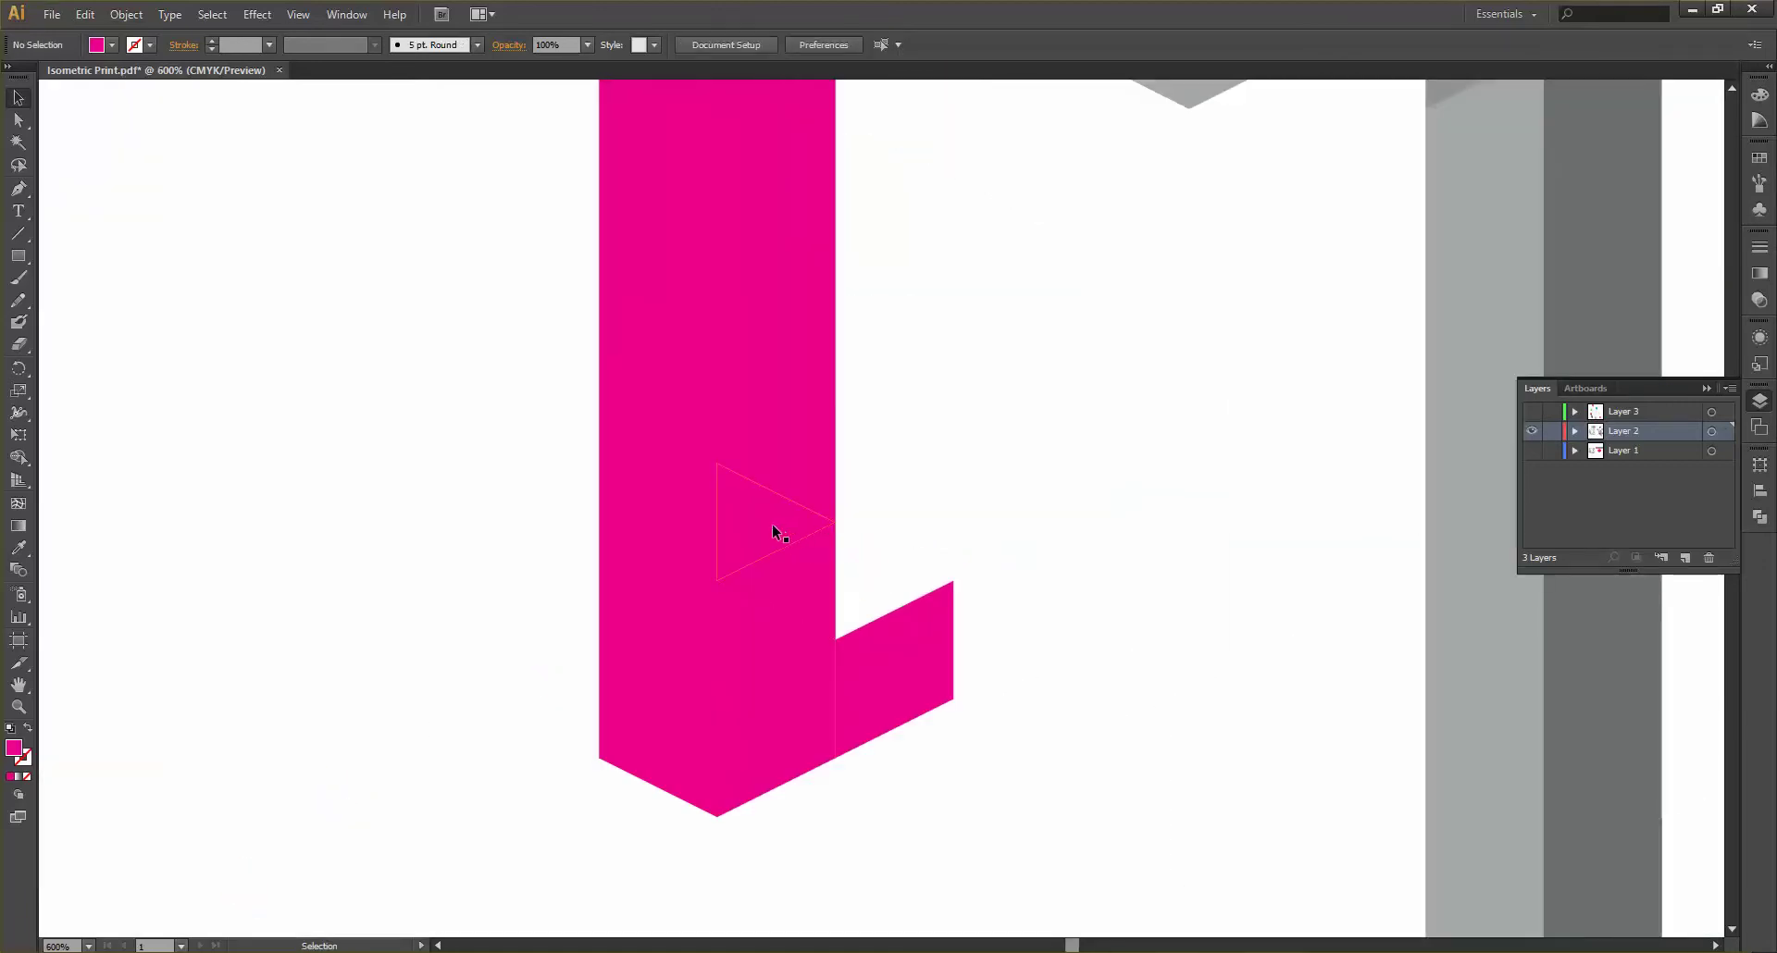
left_click_drag(772, 524, 892, 582)
left_click(980, 532)
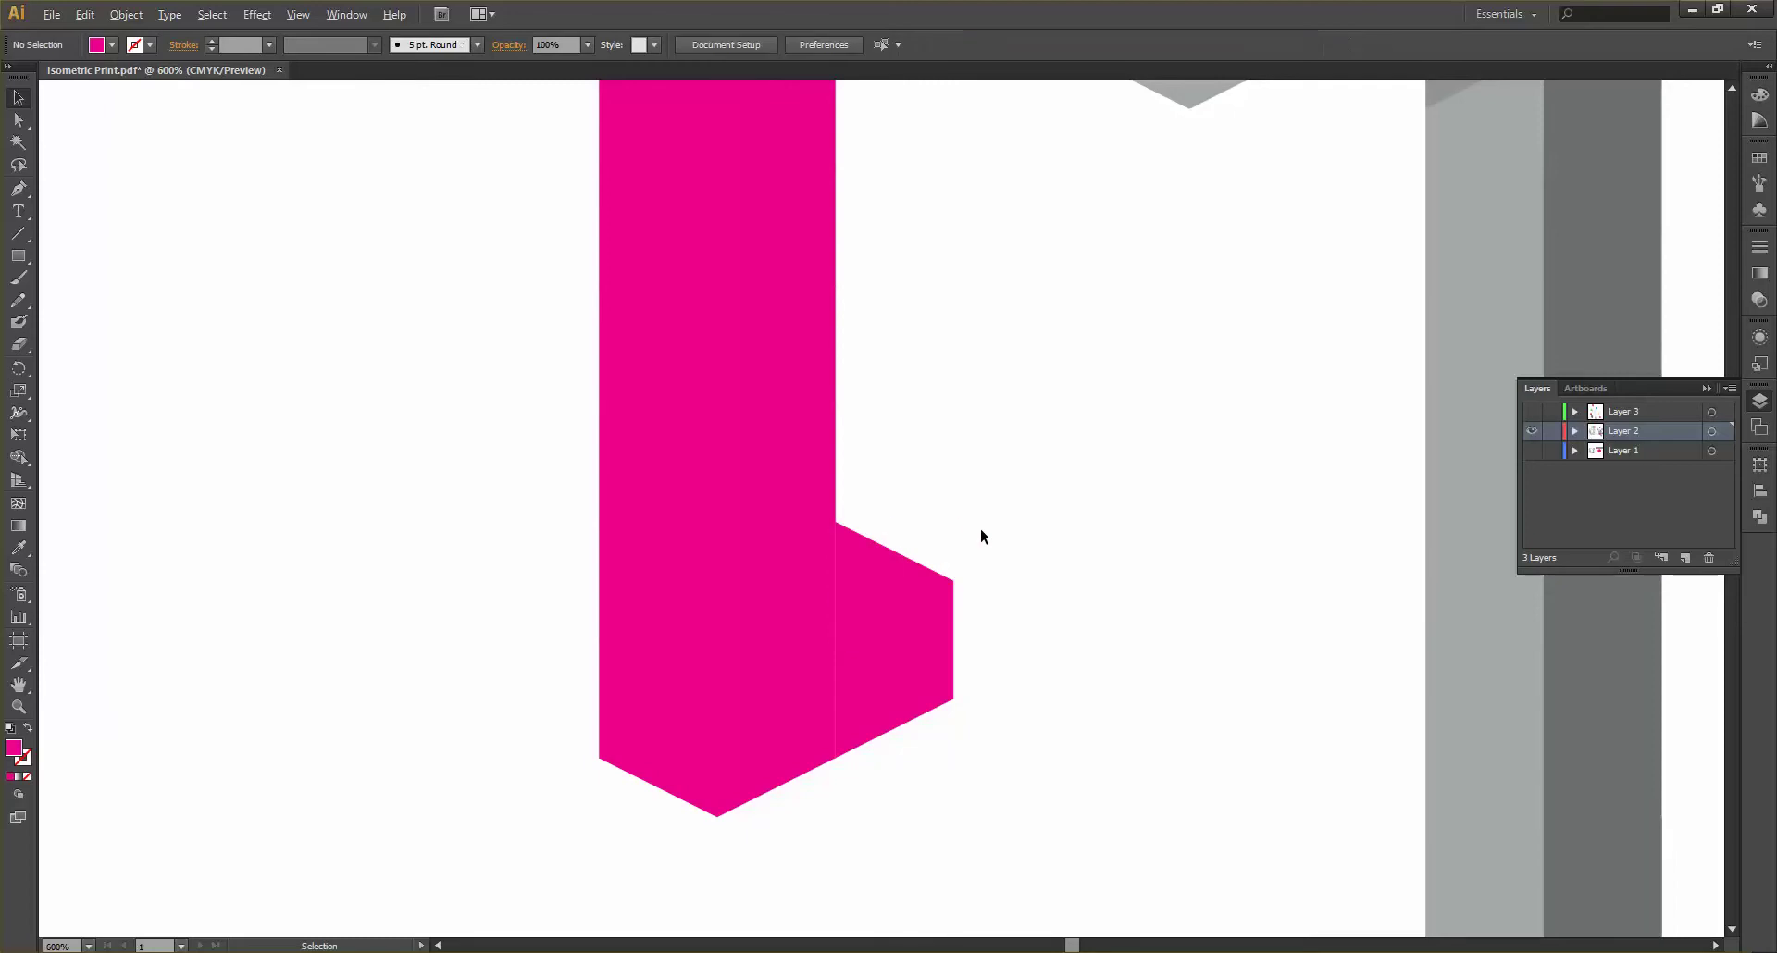
Recolour the pink leg and foot below the topmost triangles with the dark grey sampled from the finished leg's right face
scroll(963, 536, "down", 4)
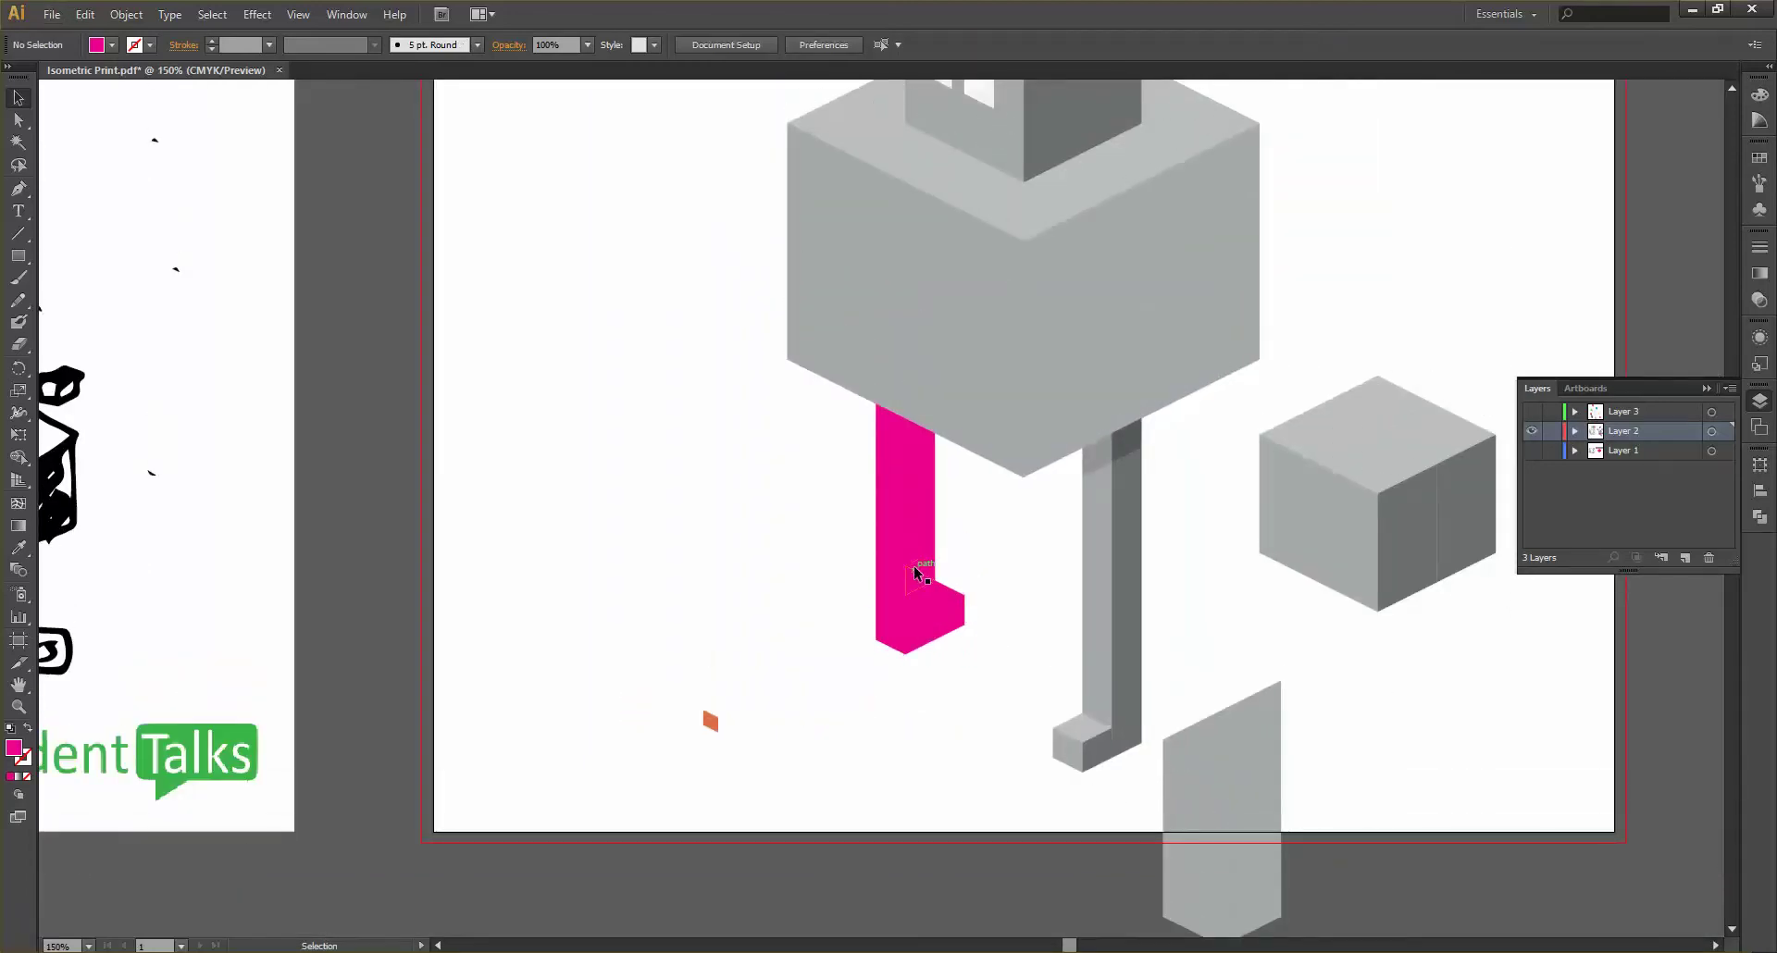
scroll(880, 576, "up", 2)
scroll(878, 629, "up", 1)
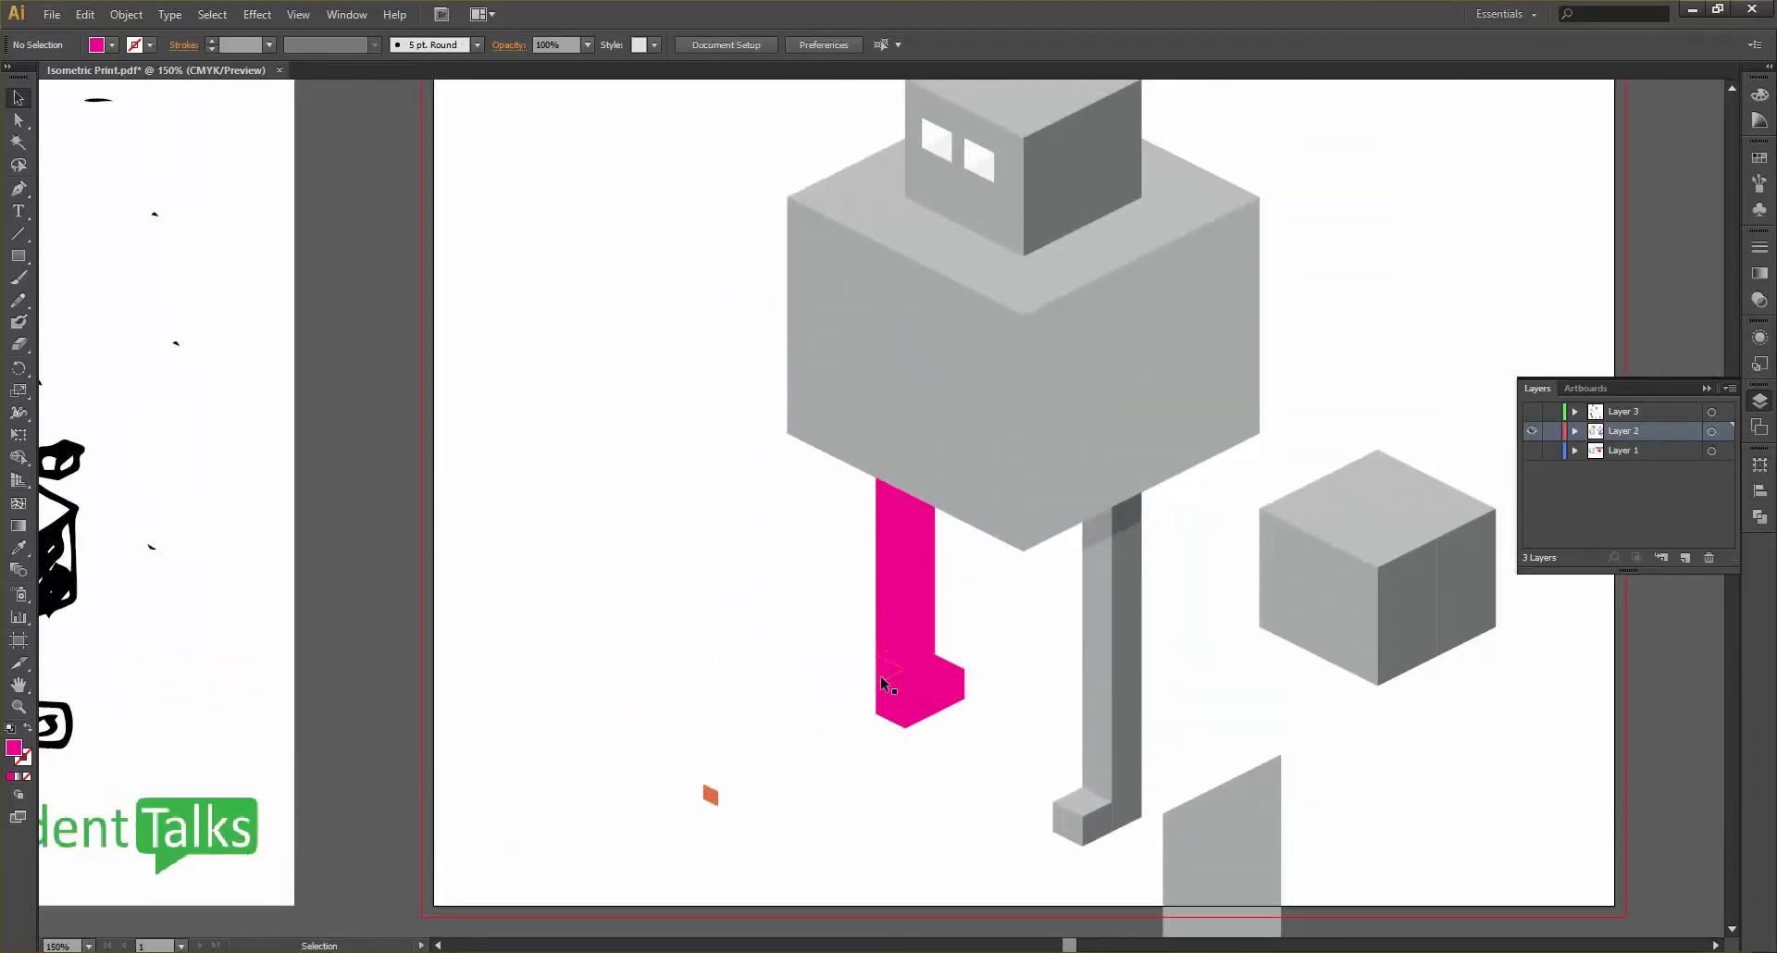
left_click(962, 692)
left_click_drag(927, 702, 903, 730)
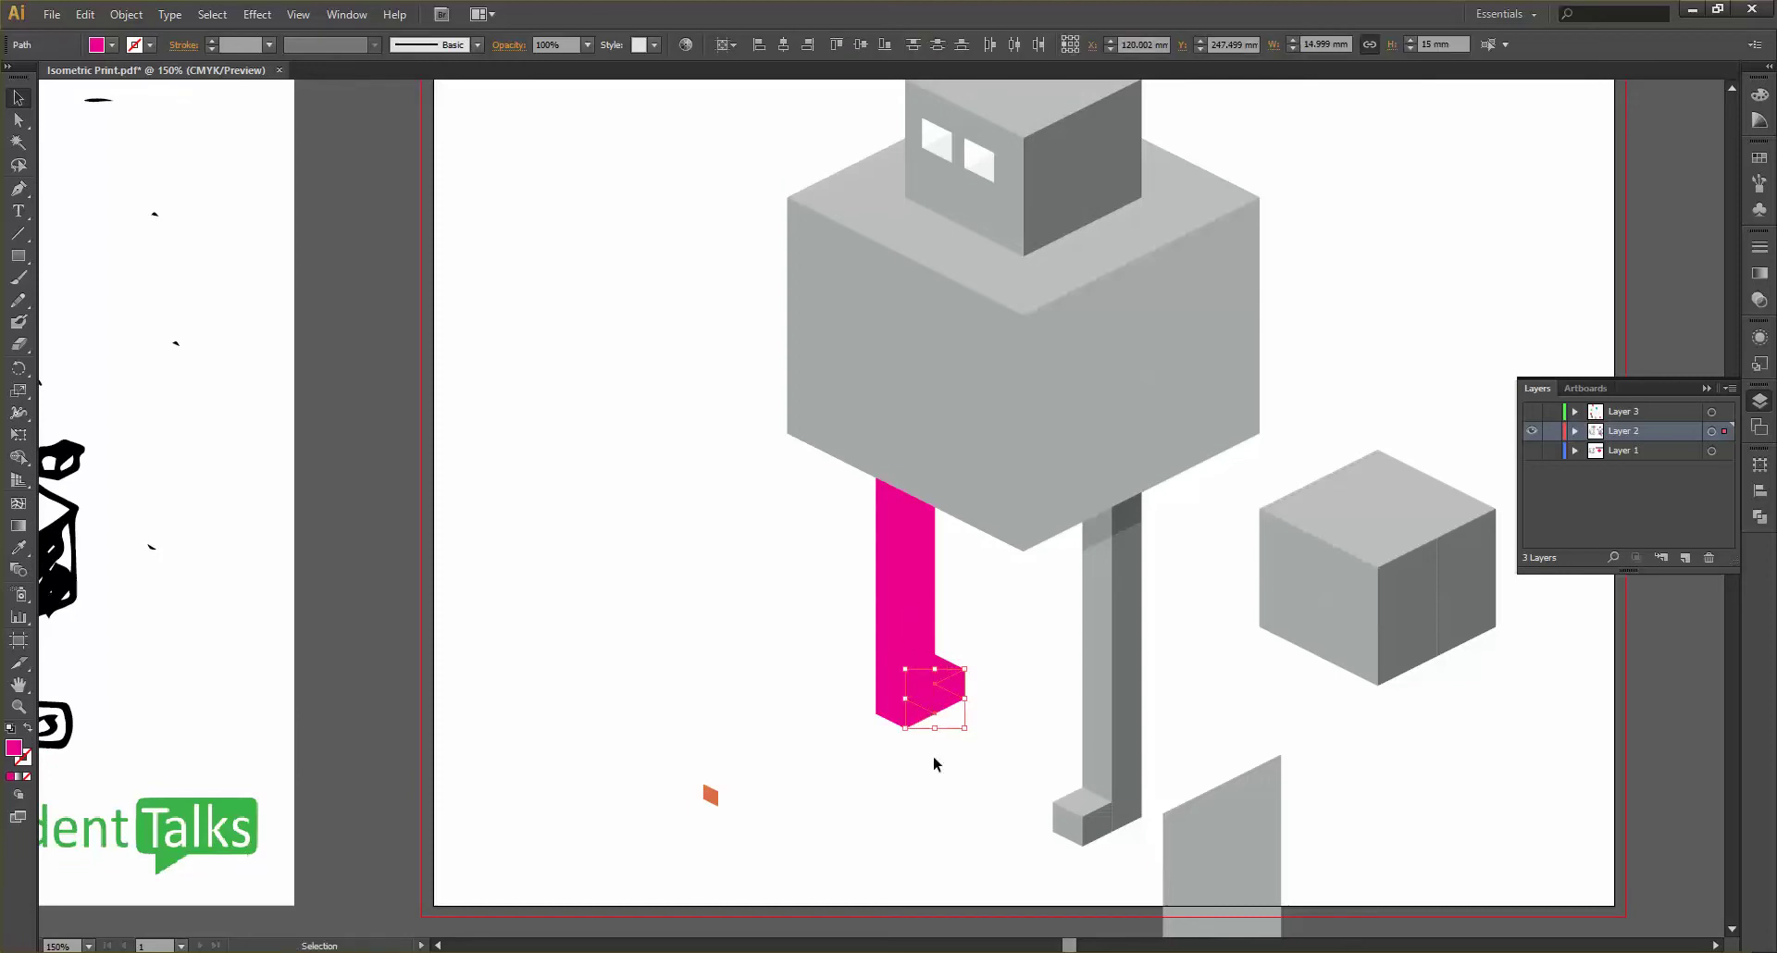
left_click_drag(949, 810, 819, 529)
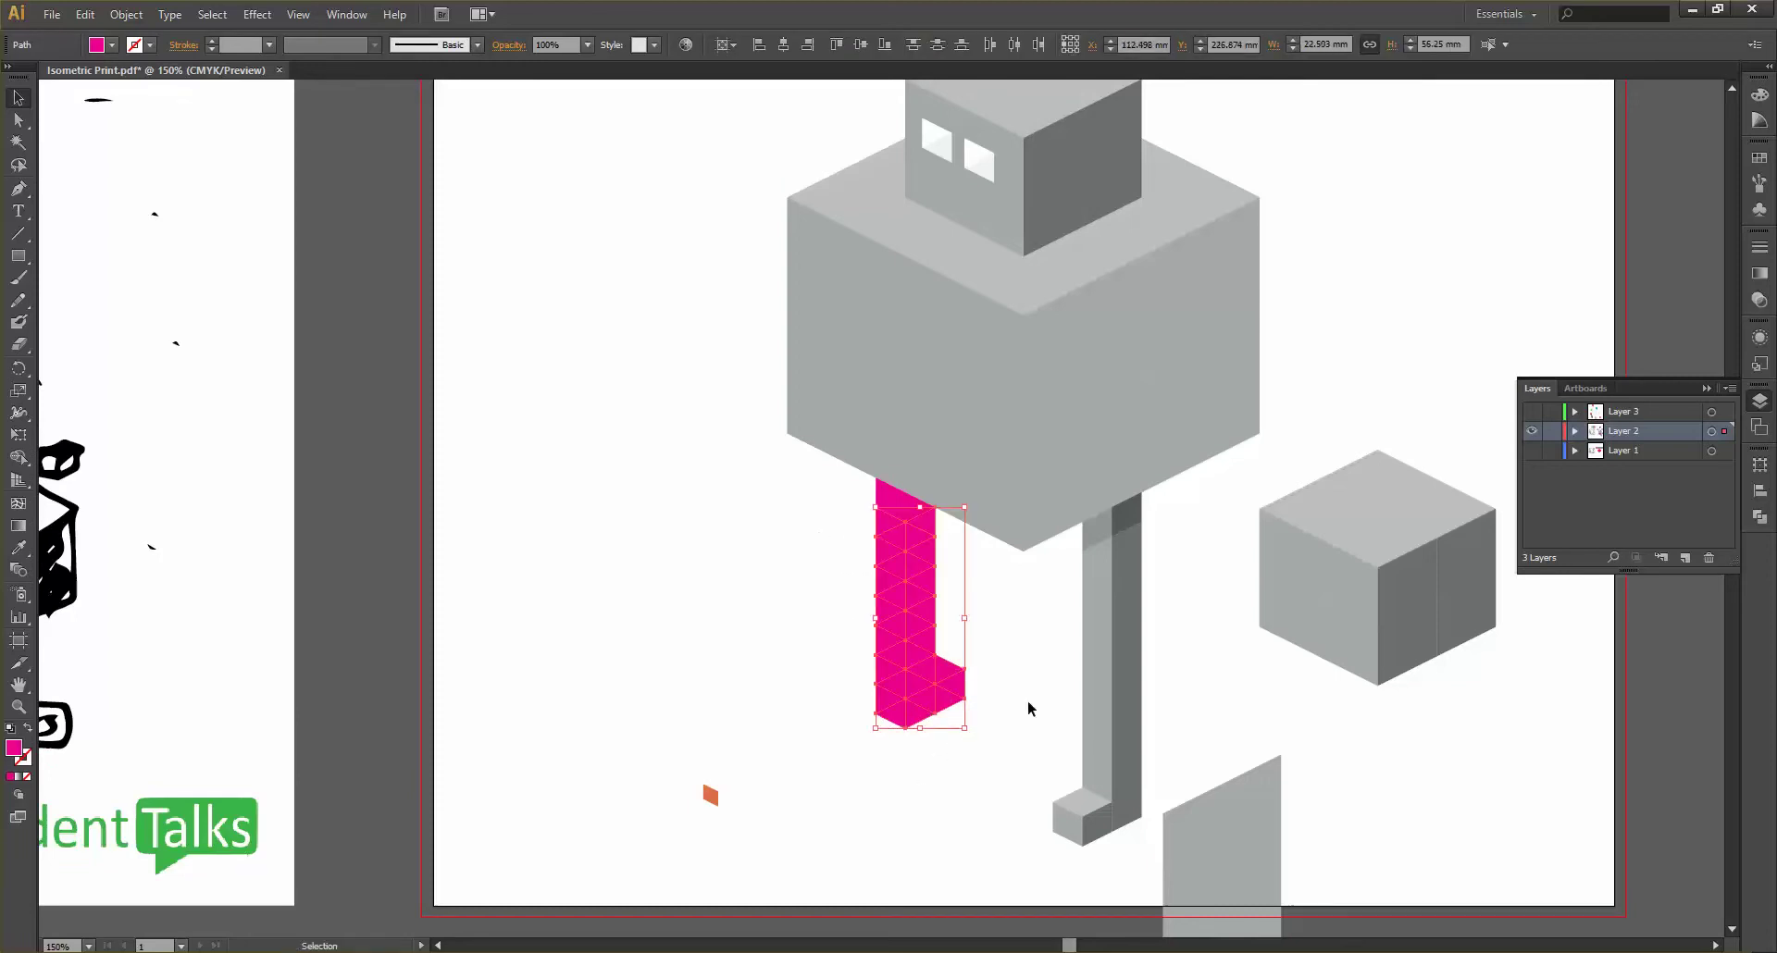
key("i")
left_click(1122, 630)
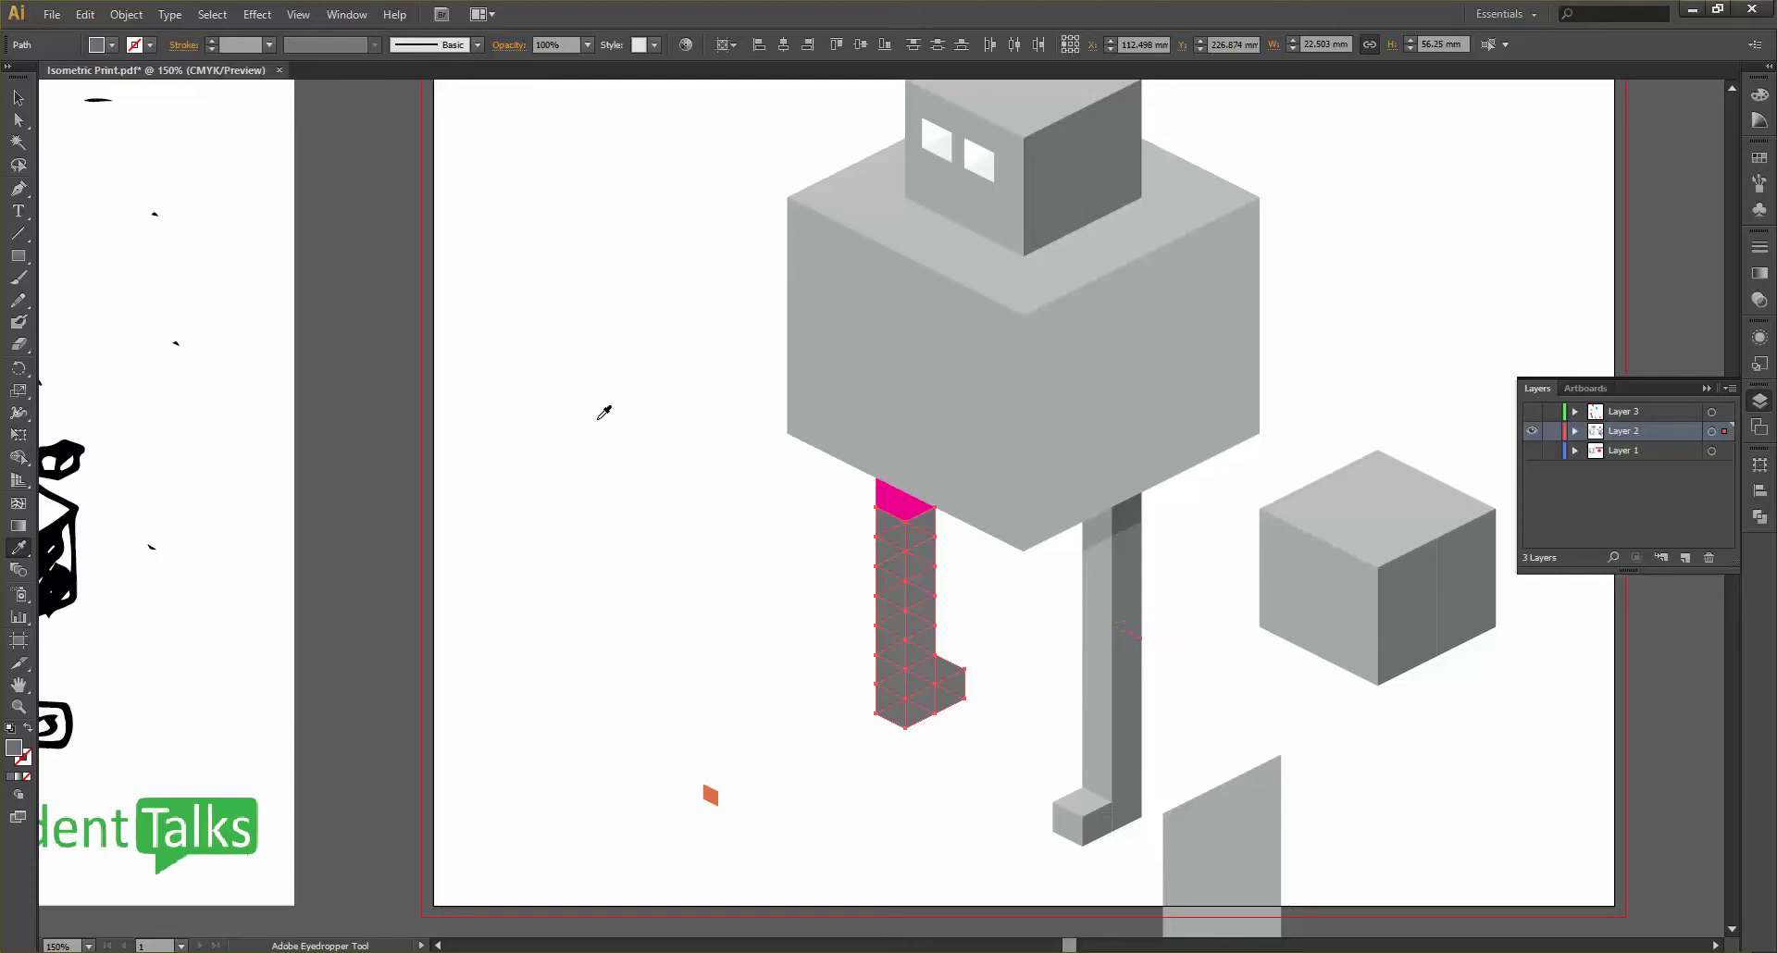
key("v")
left_click(769, 496)
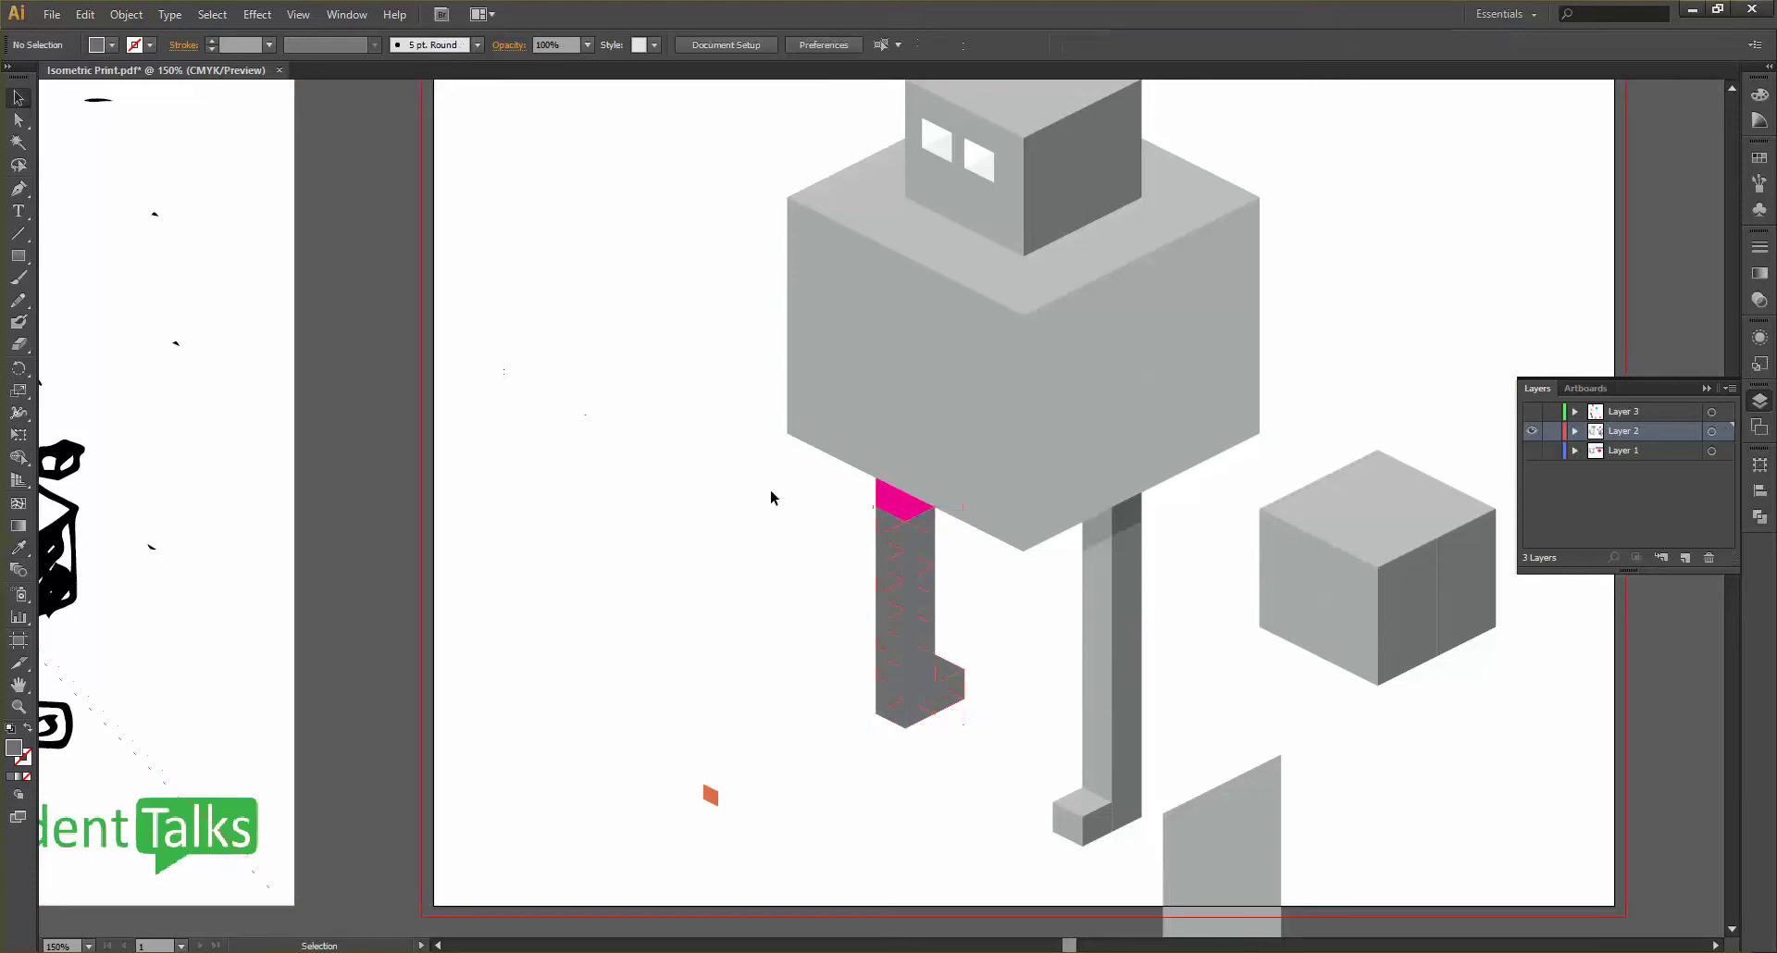
Recolour the triangle on top of the new foot with the light grey sampled from the finished leg's foot
scroll(936, 685, "up", 1)
left_click(953, 675)
key("i")
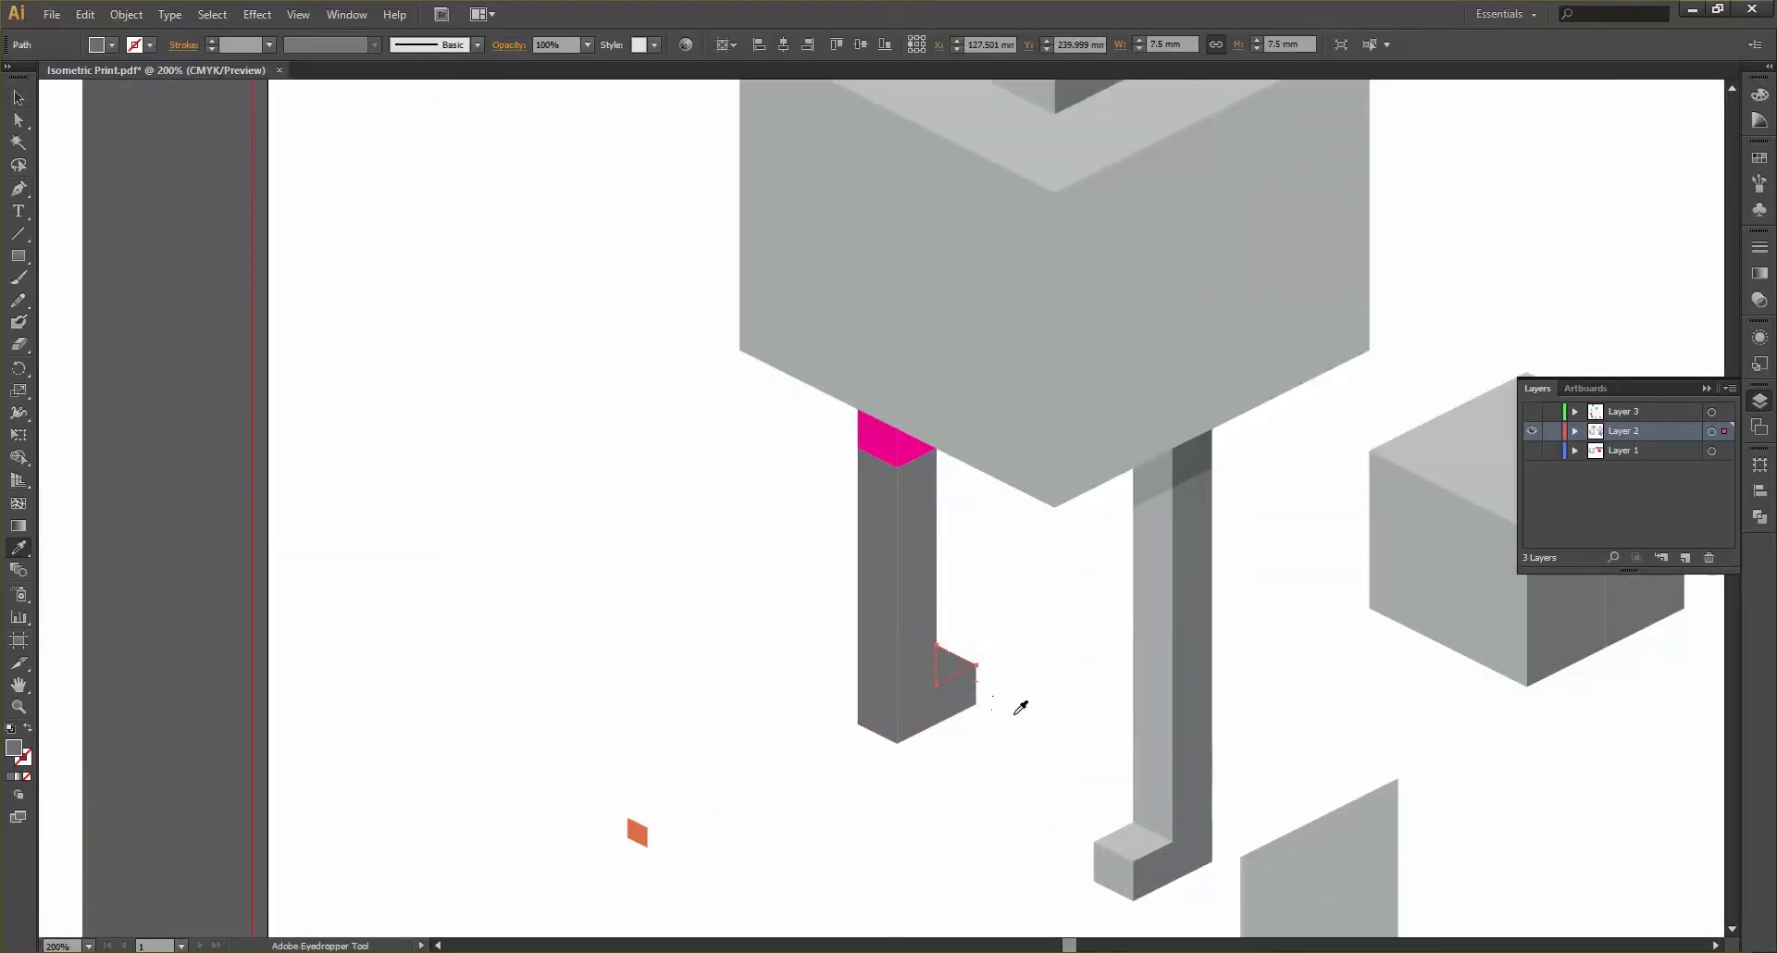
left_click(1148, 812)
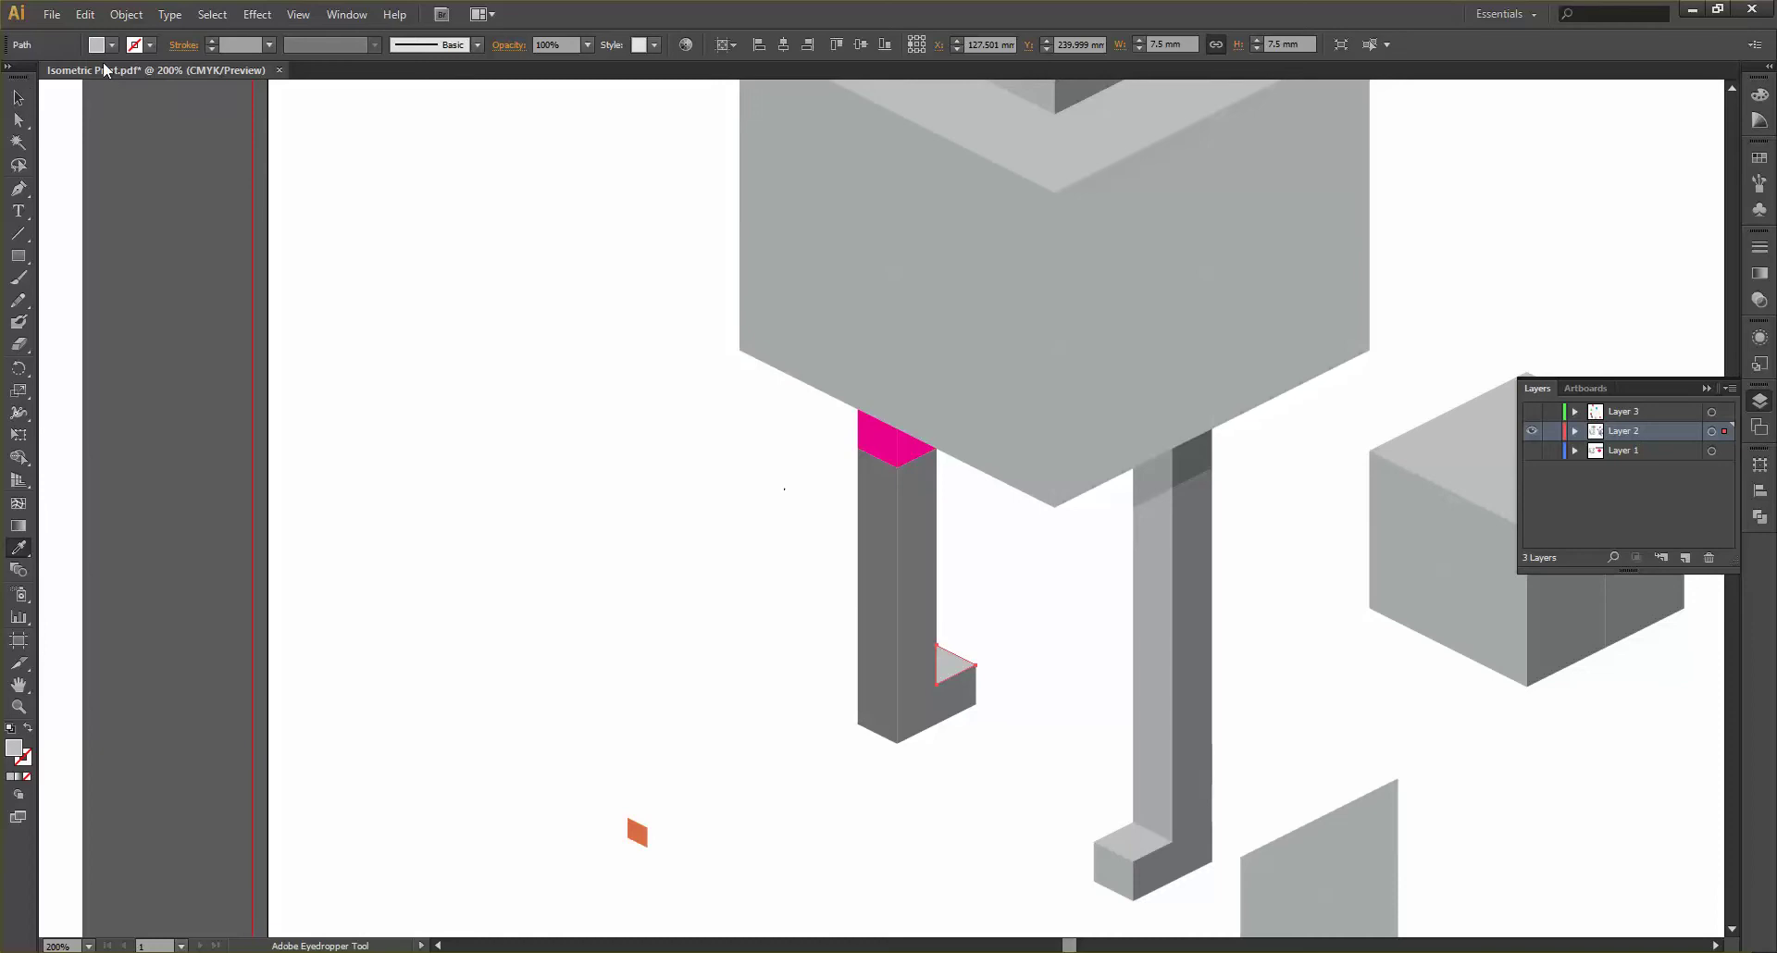
left_click(18, 98)
left_click(761, 465)
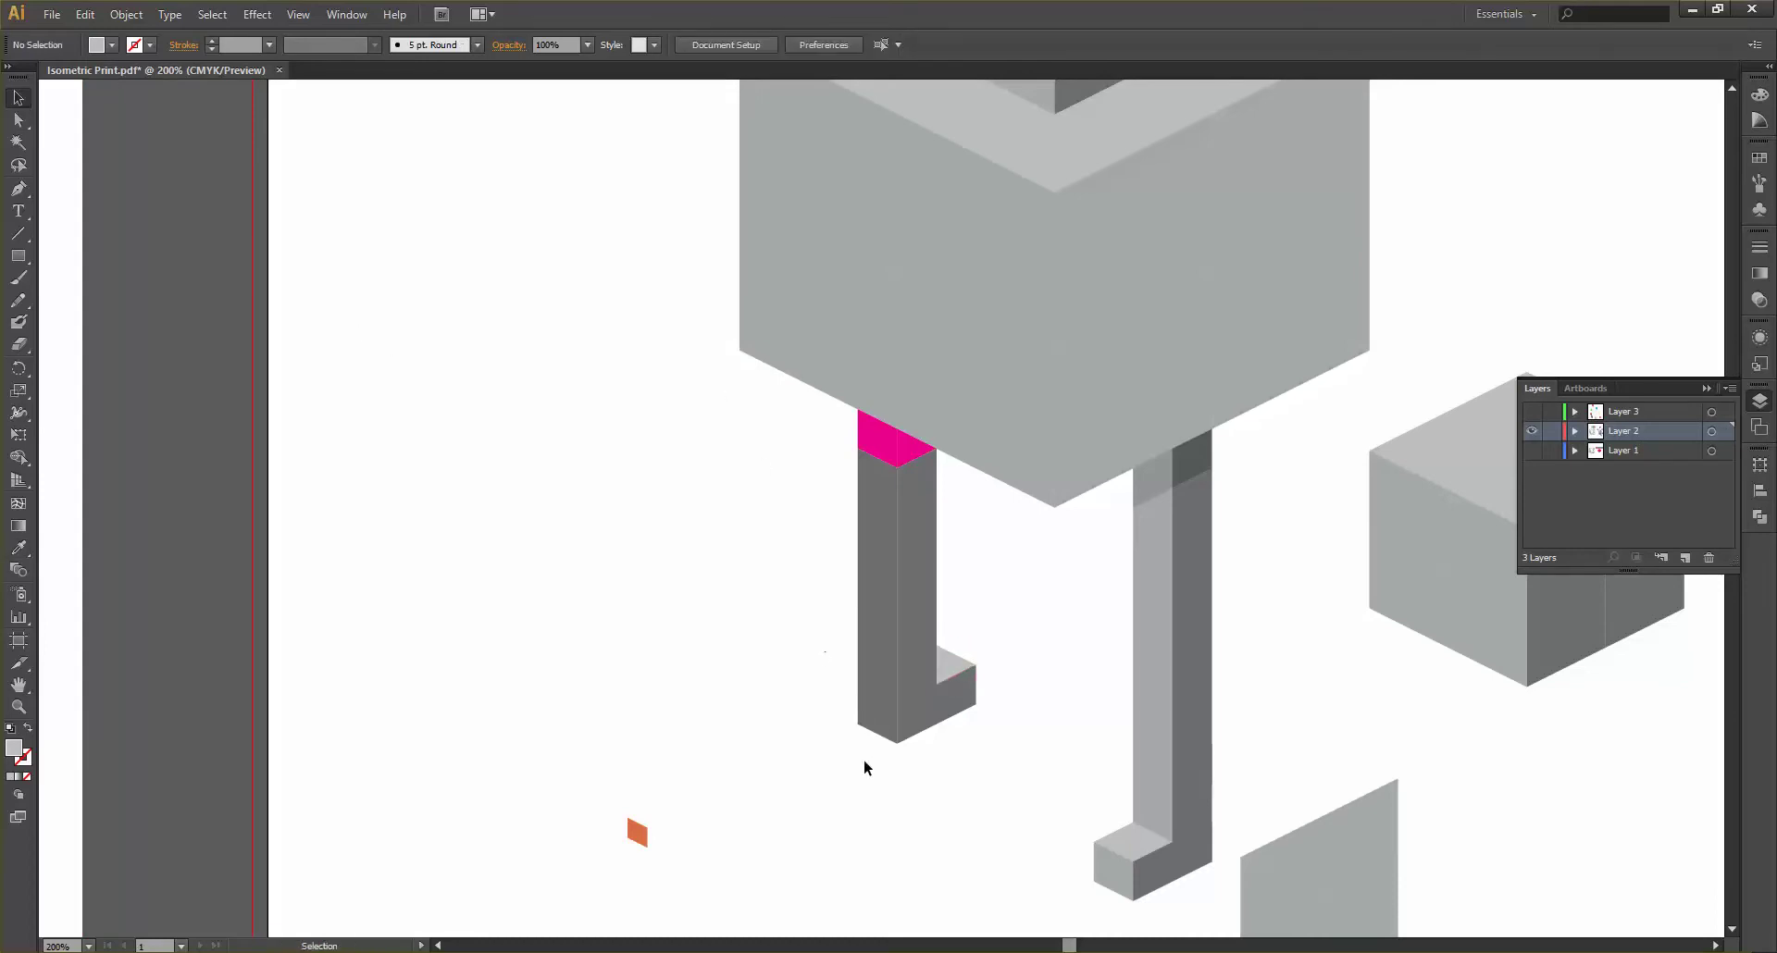
Recolour the whole left face of the new leg with the medium grey sampled from the finished leg's left face
left_click_drag(847, 617, 840, 430)
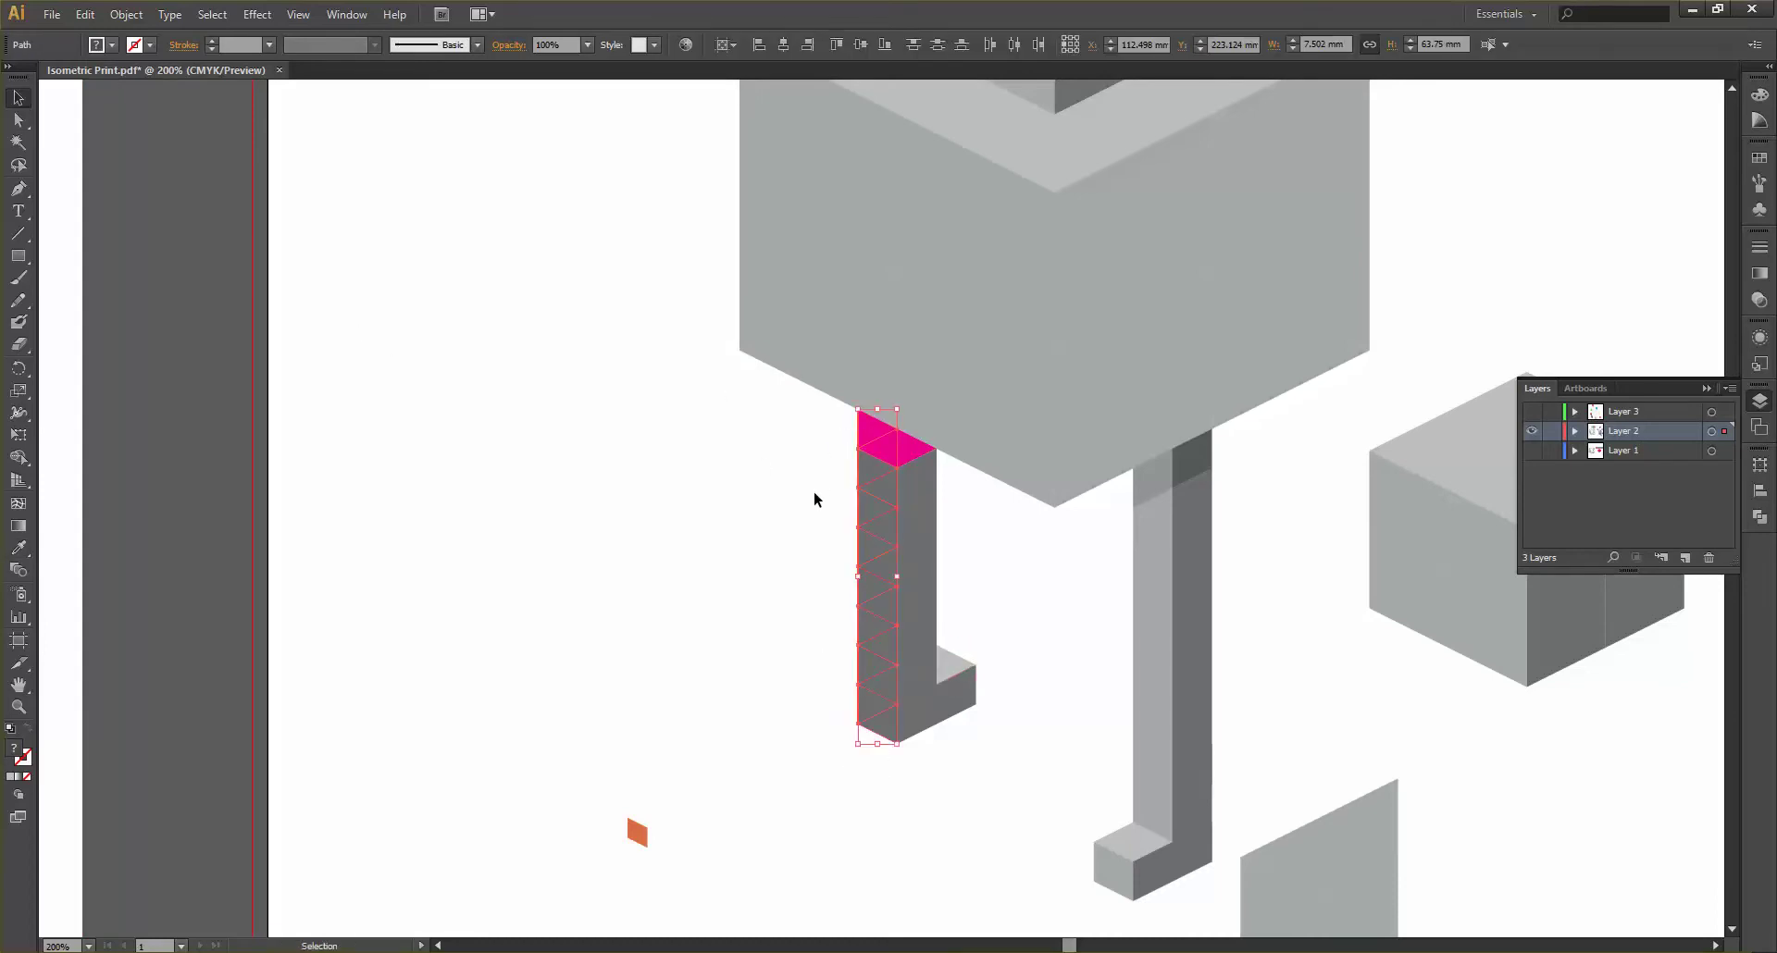
key("i")
left_click(1166, 531)
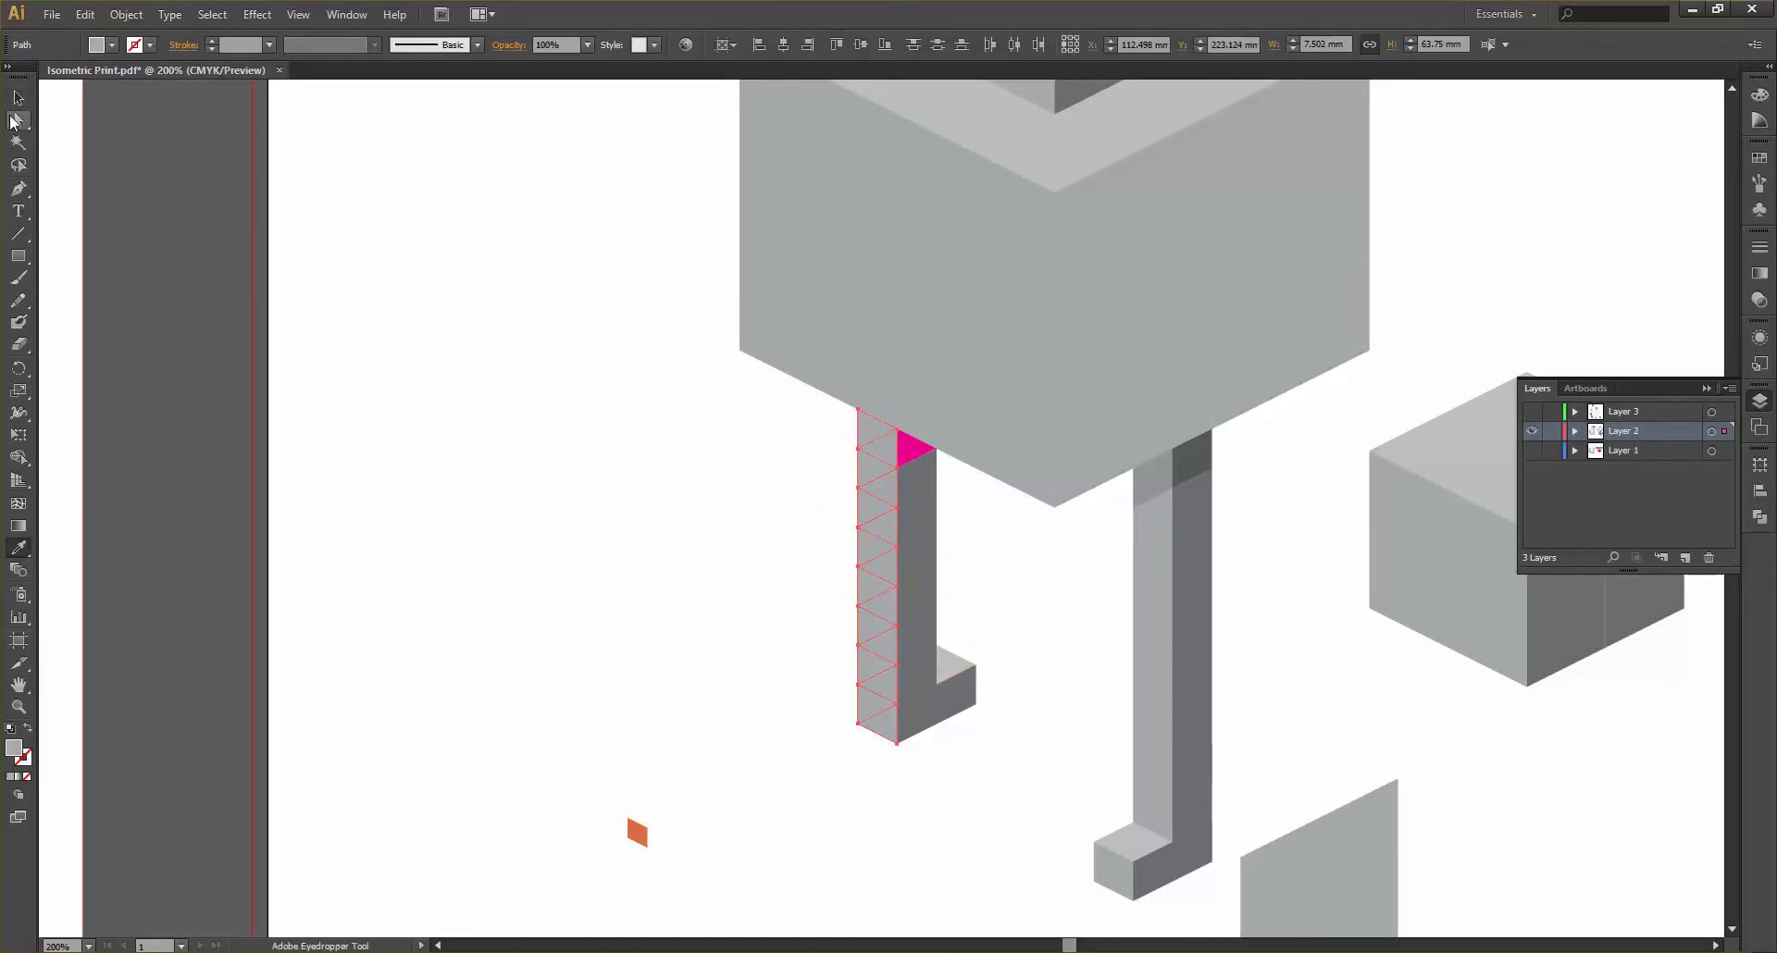
left_click(17, 99)
left_click(820, 533)
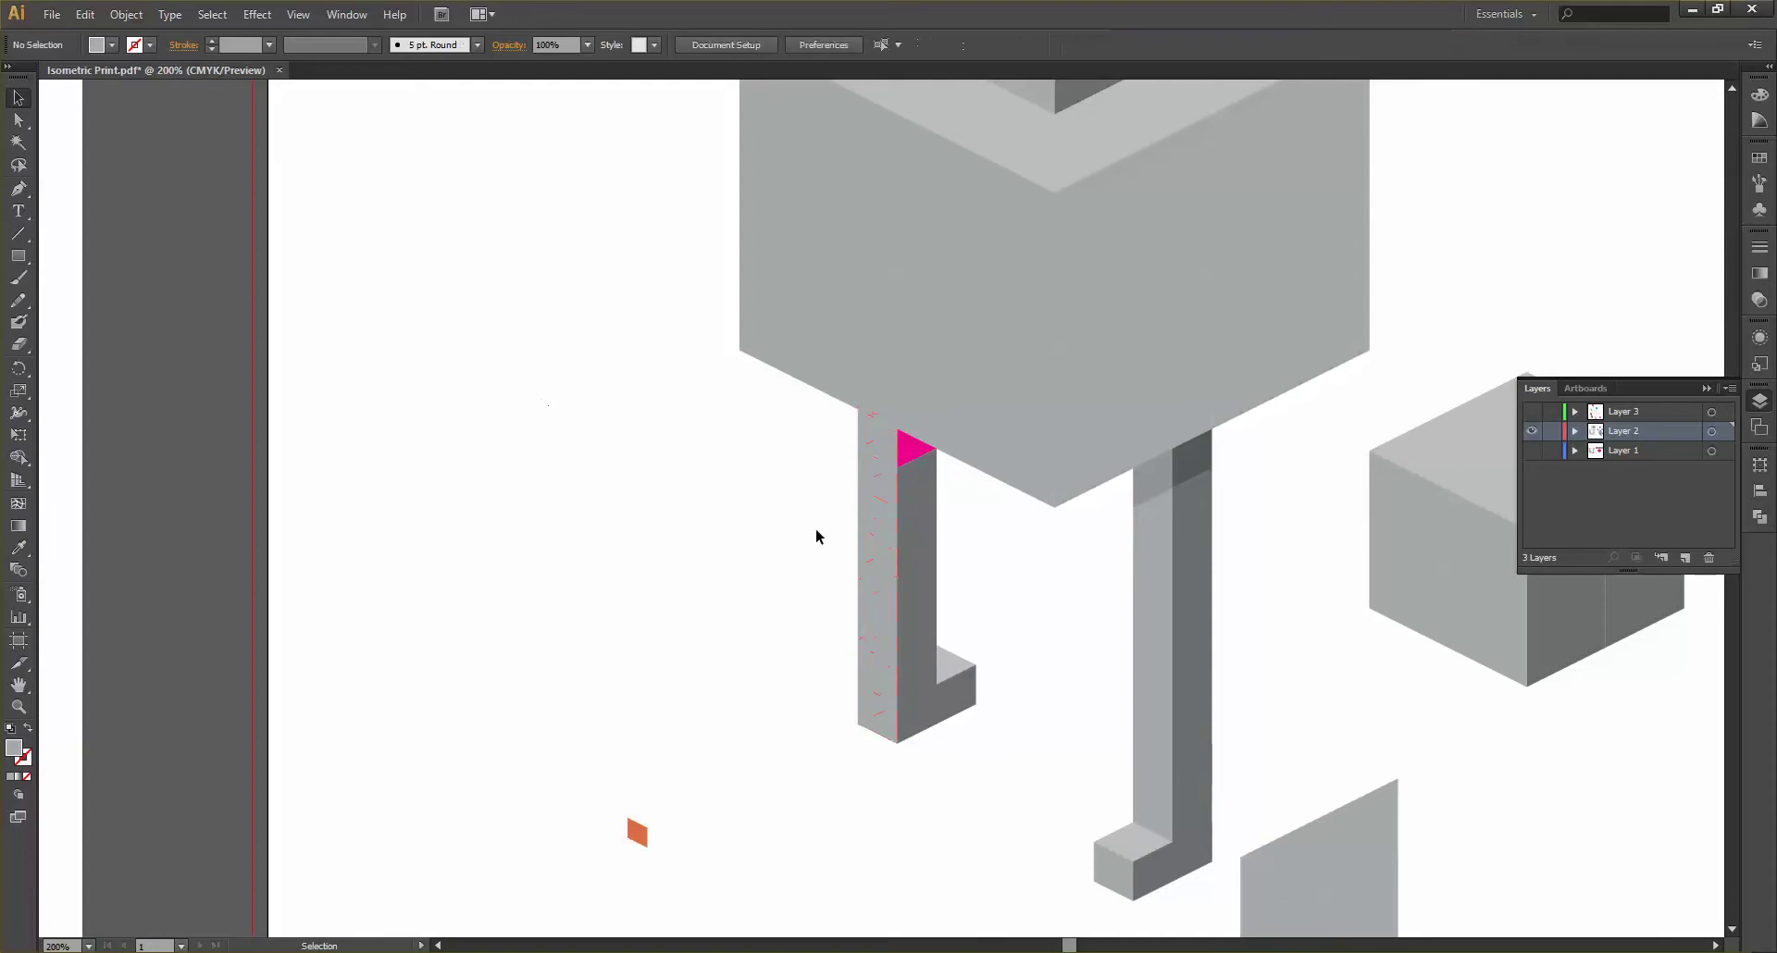
Recolour the remaining pink triangle at the top of the leg's right face with that face's dark grey
left_click(922, 451)
key("i")
left_click(931, 507)
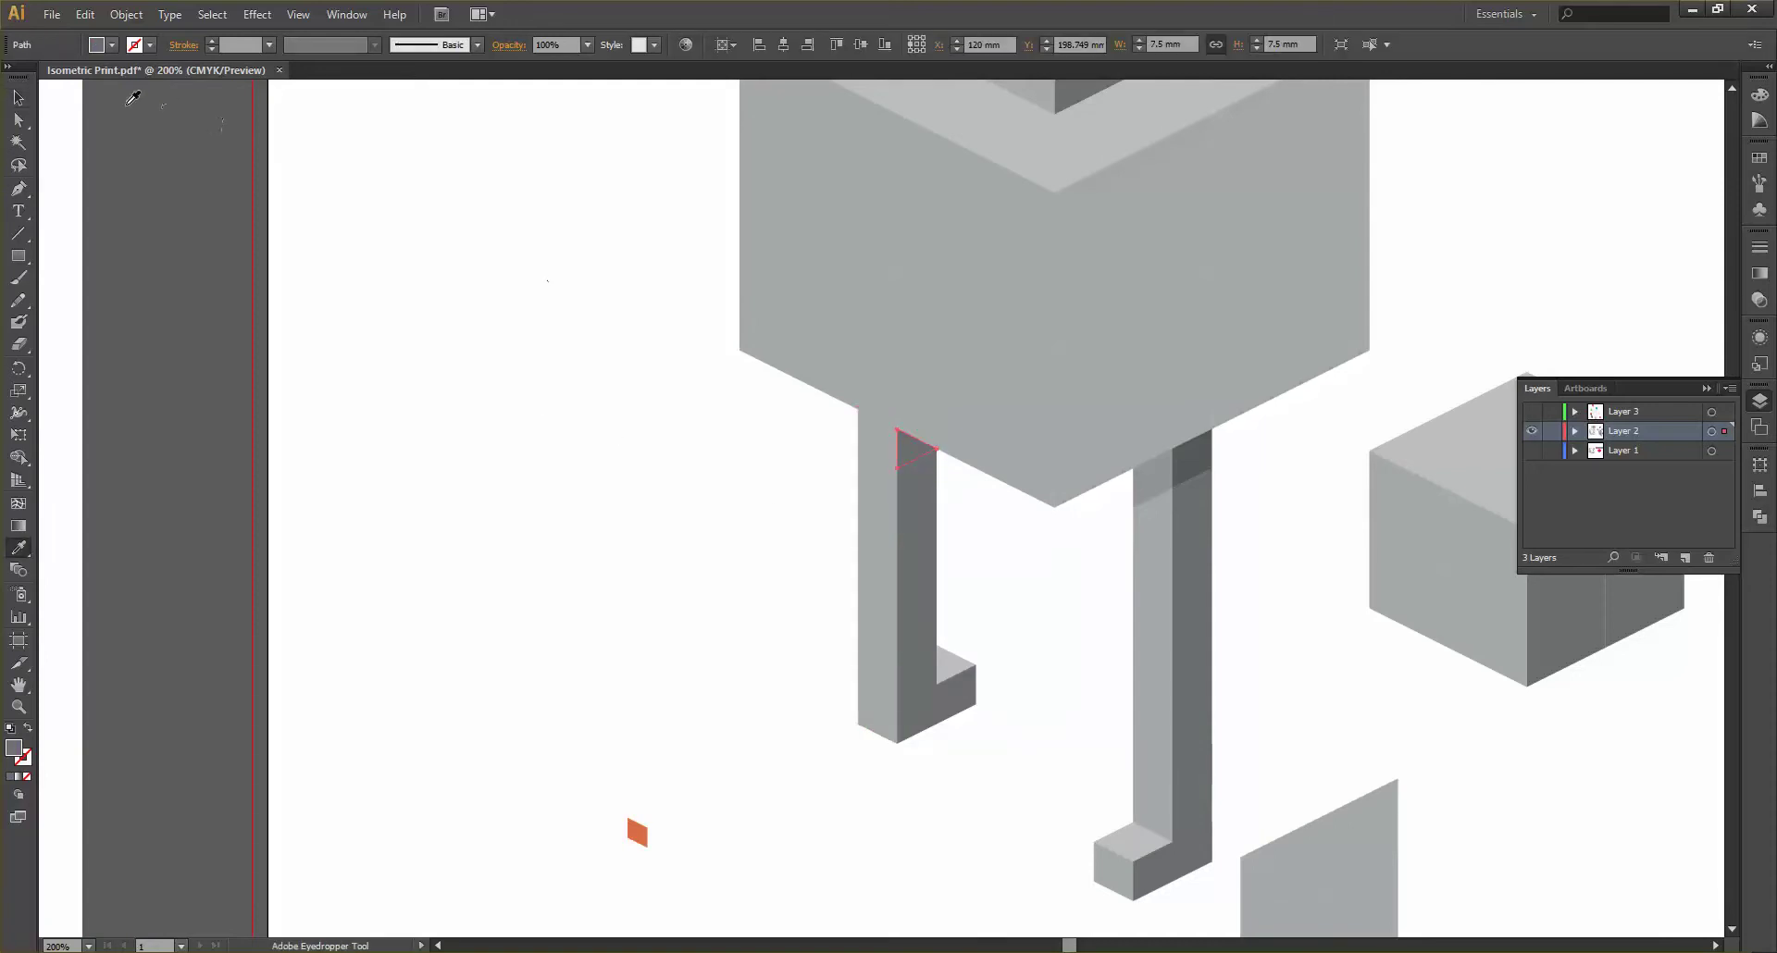
left_click(17, 99)
left_click(810, 472)
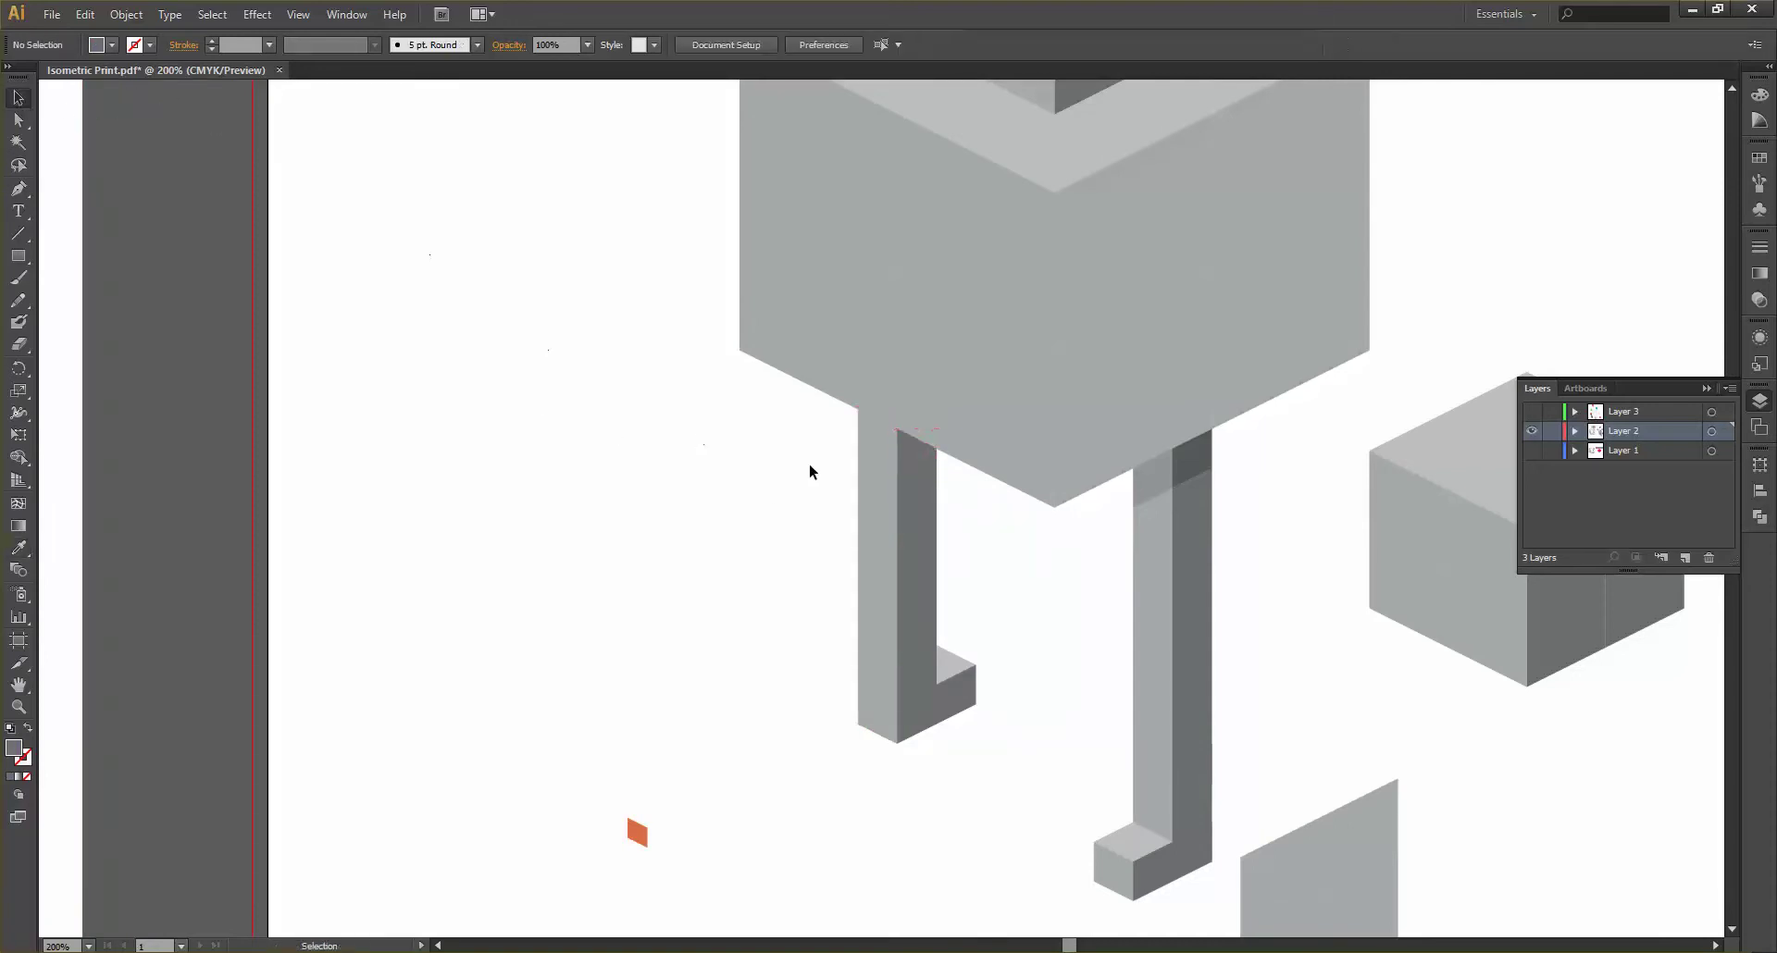
Recolour the top two triangles of the shorter leg's left face with the darker shadow grey sampled from the other leg's left face
left_click(863, 426)
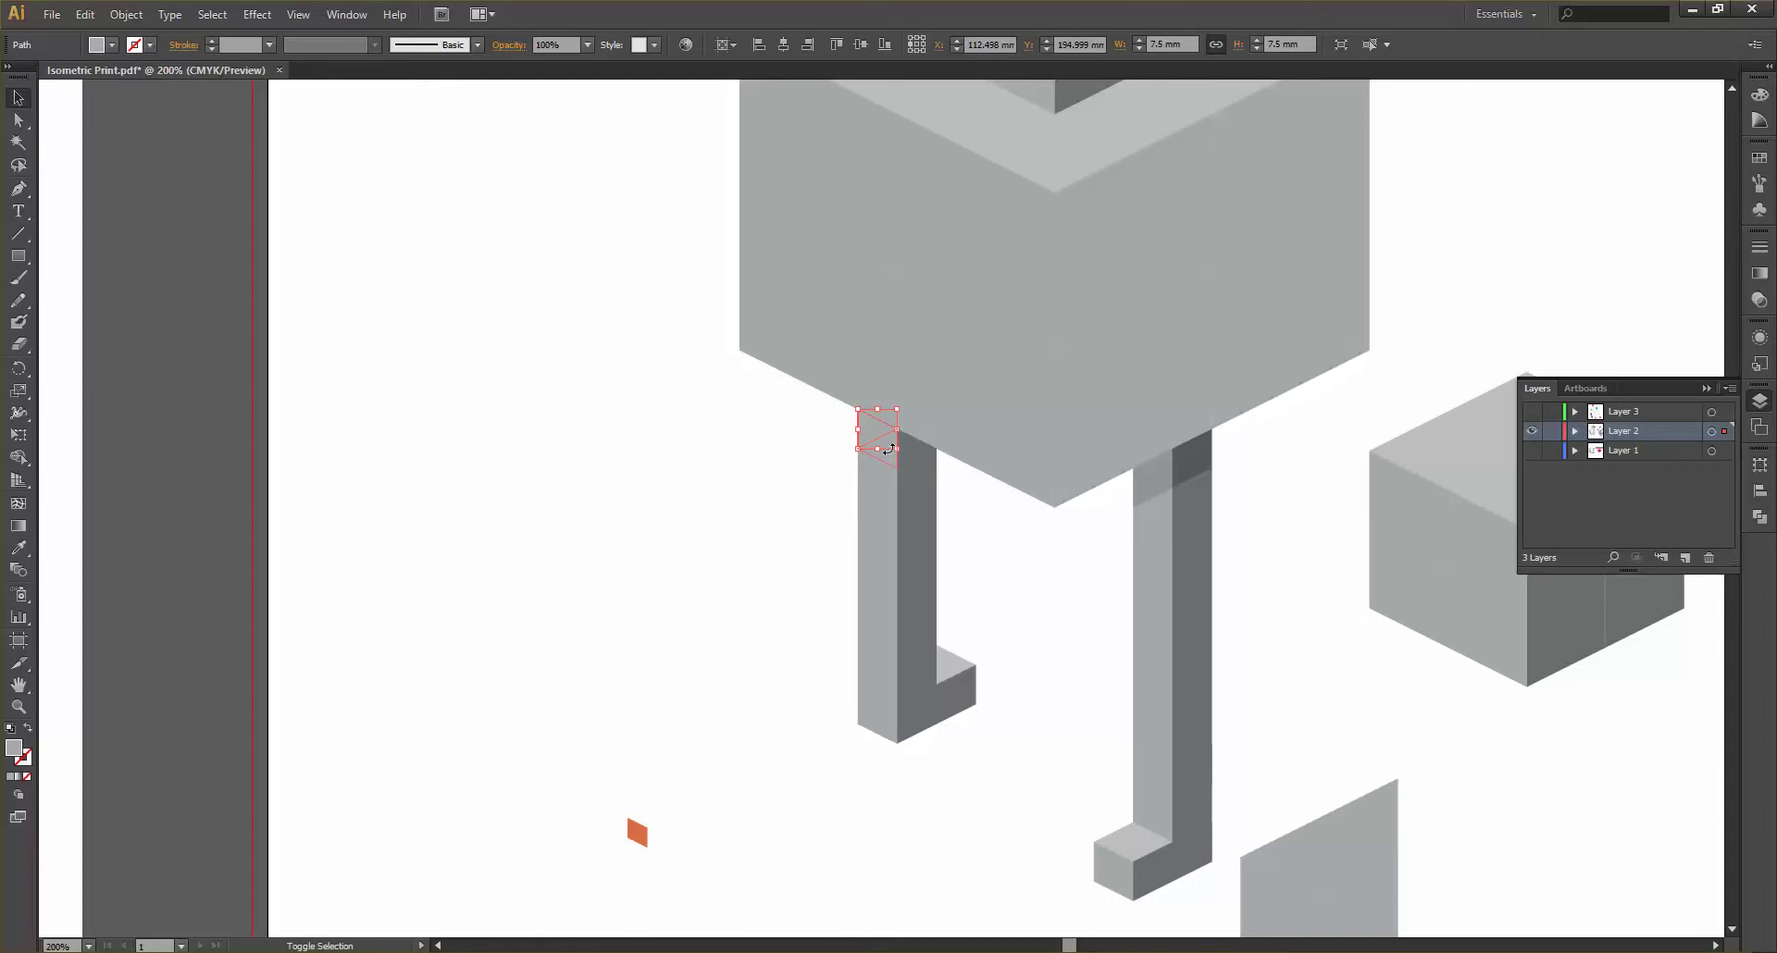
left_click_drag(894, 454, 896, 469)
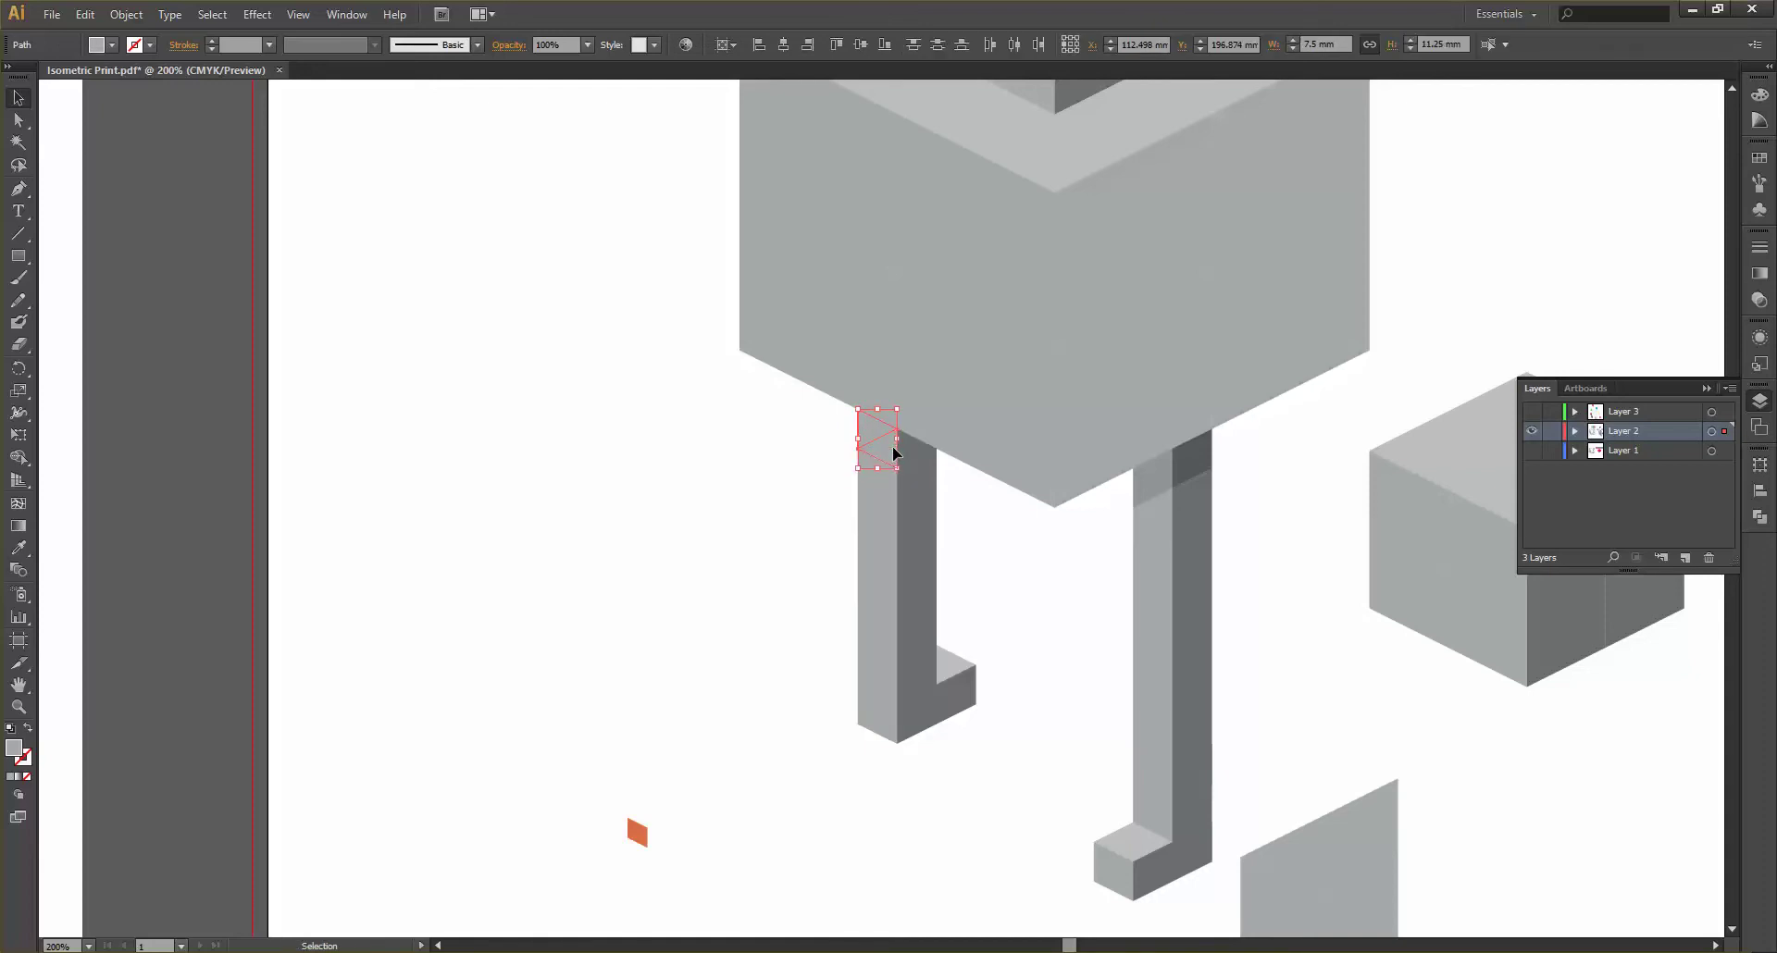
key("i")
left_click(1164, 480)
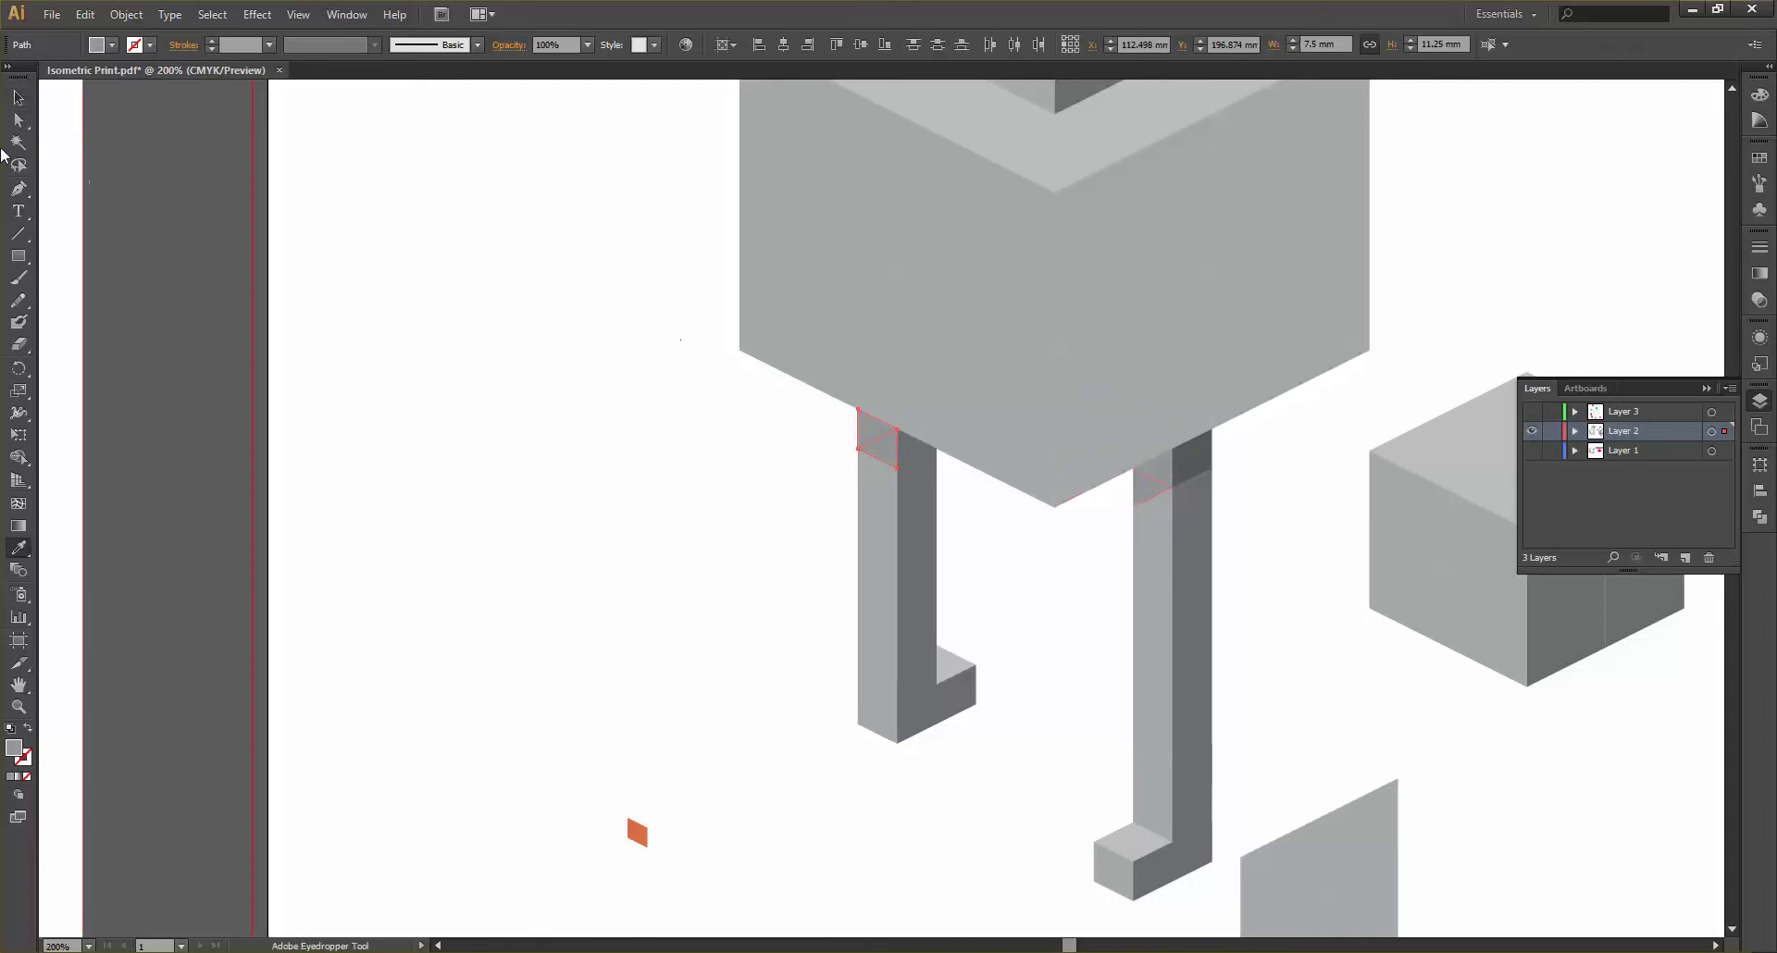
left_click(18, 97)
left_click(719, 333)
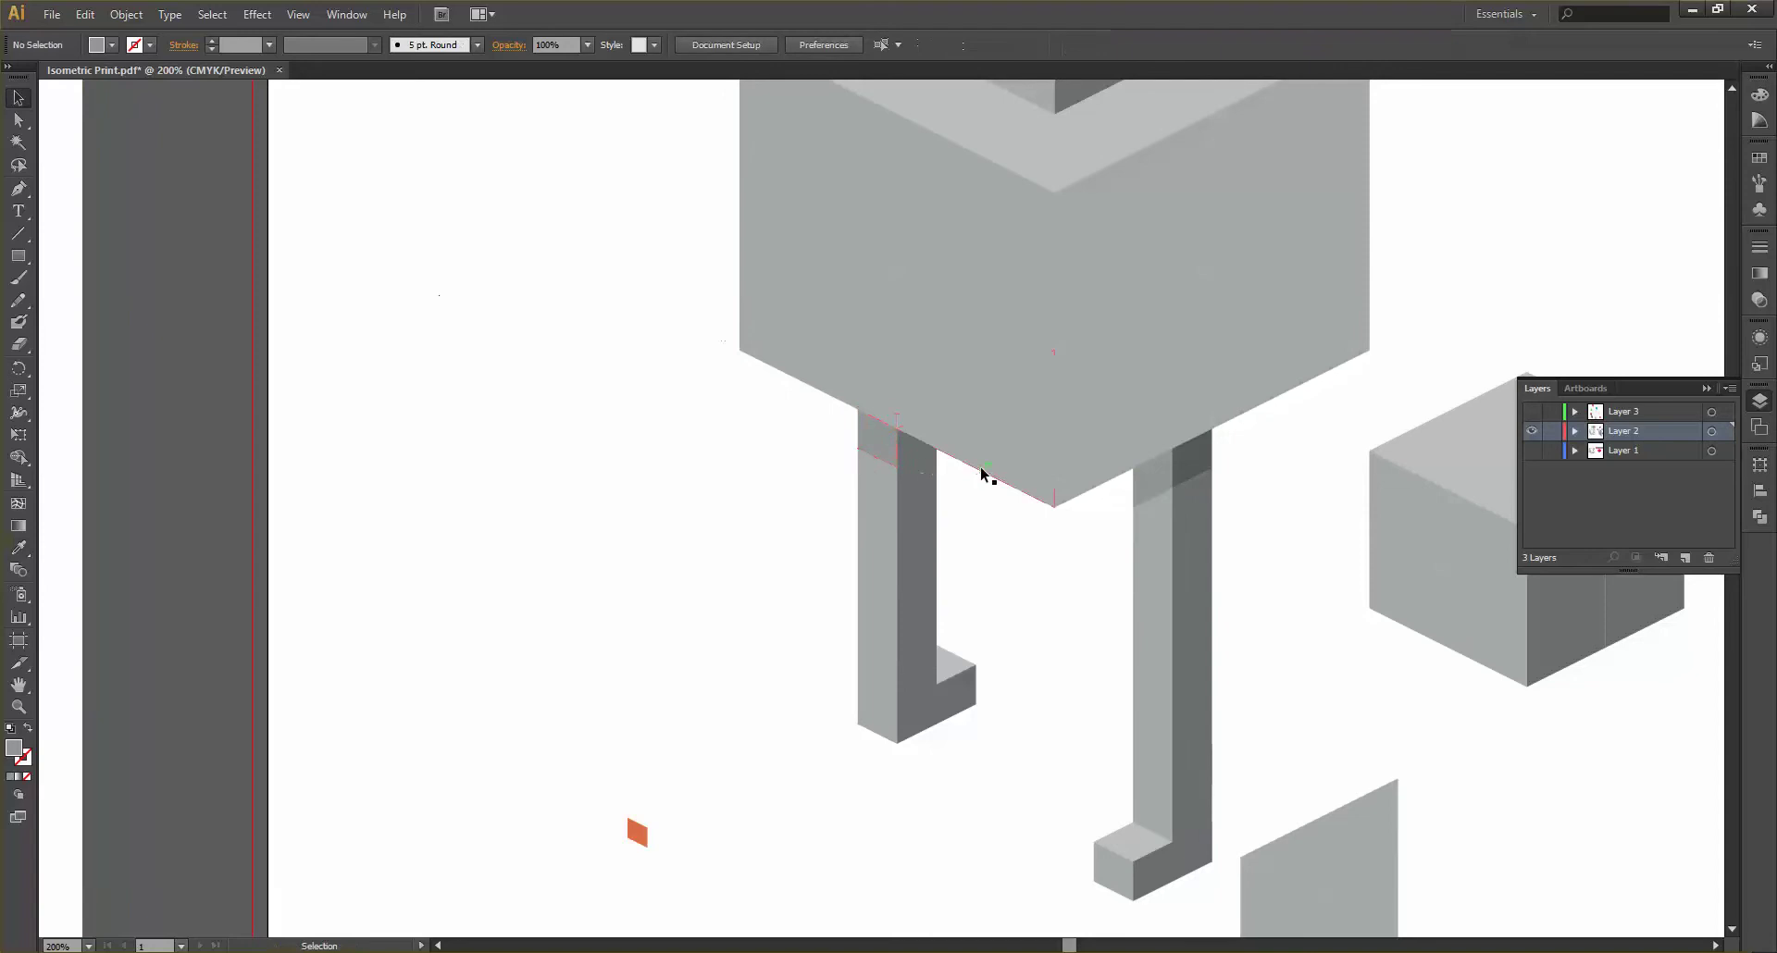
Recolour the top two triangles of the shorter leg's right face with the darkest shadow grey sampled from the other leg's right face
left_click(922, 470, "shift")
left_click(925, 475, "shift")
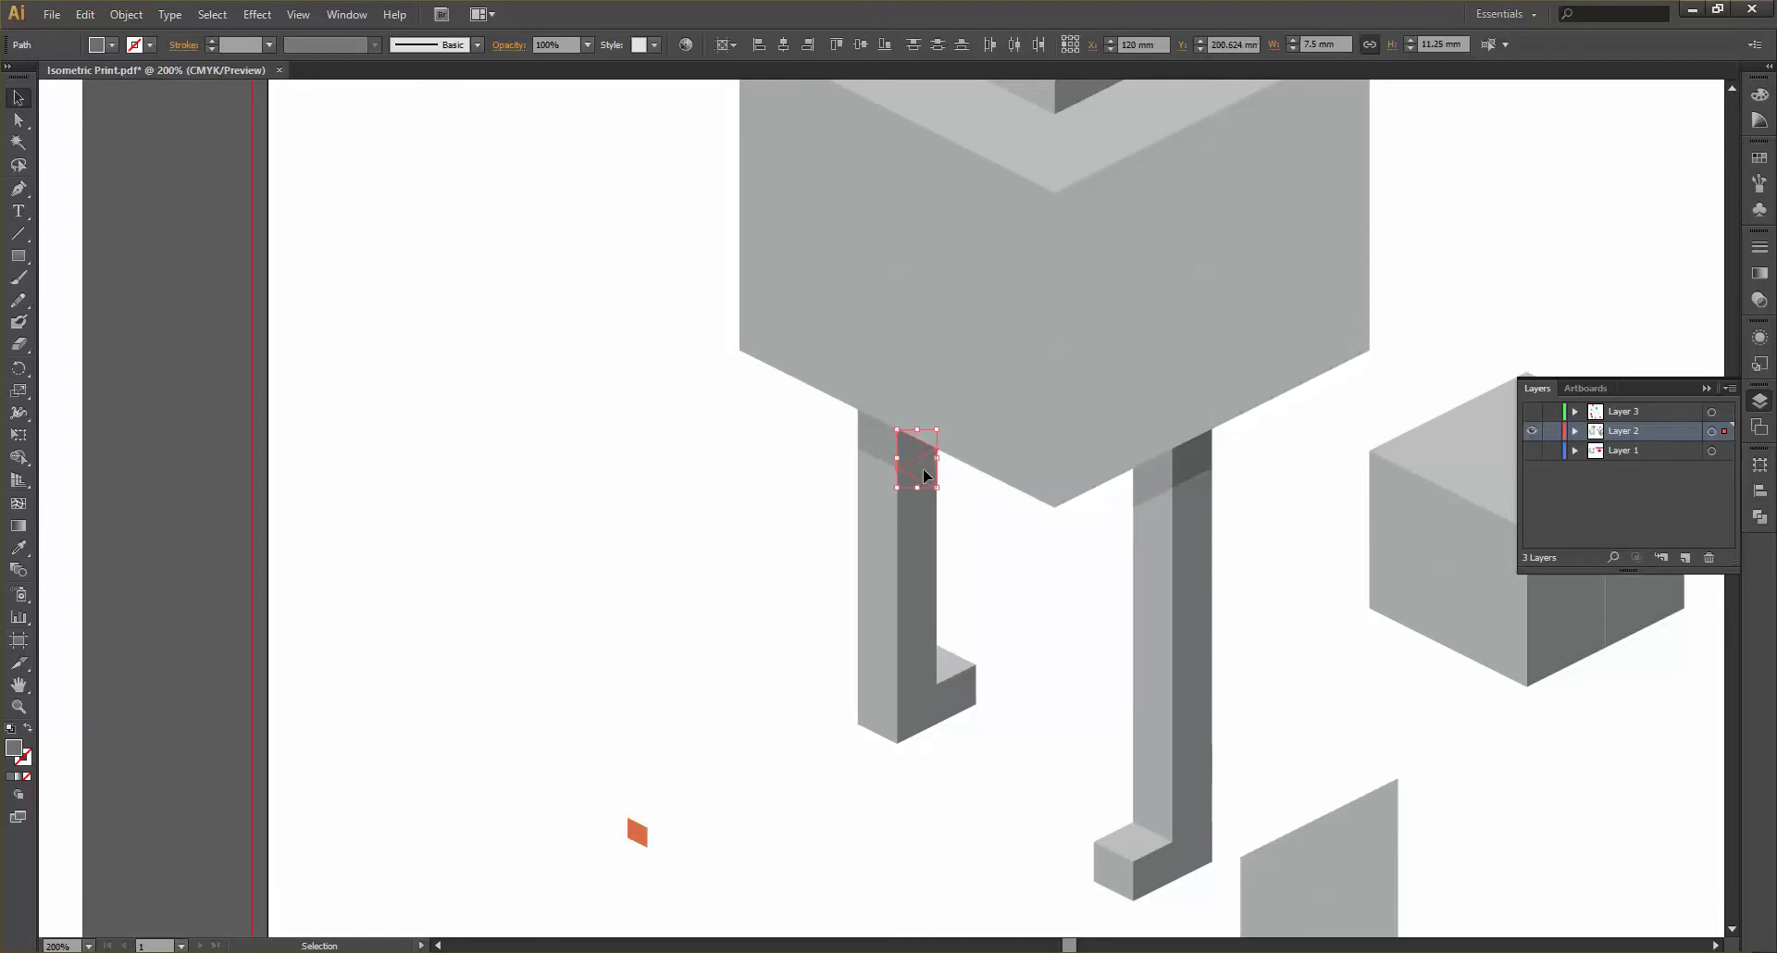
key("i")
left_click(1210, 449)
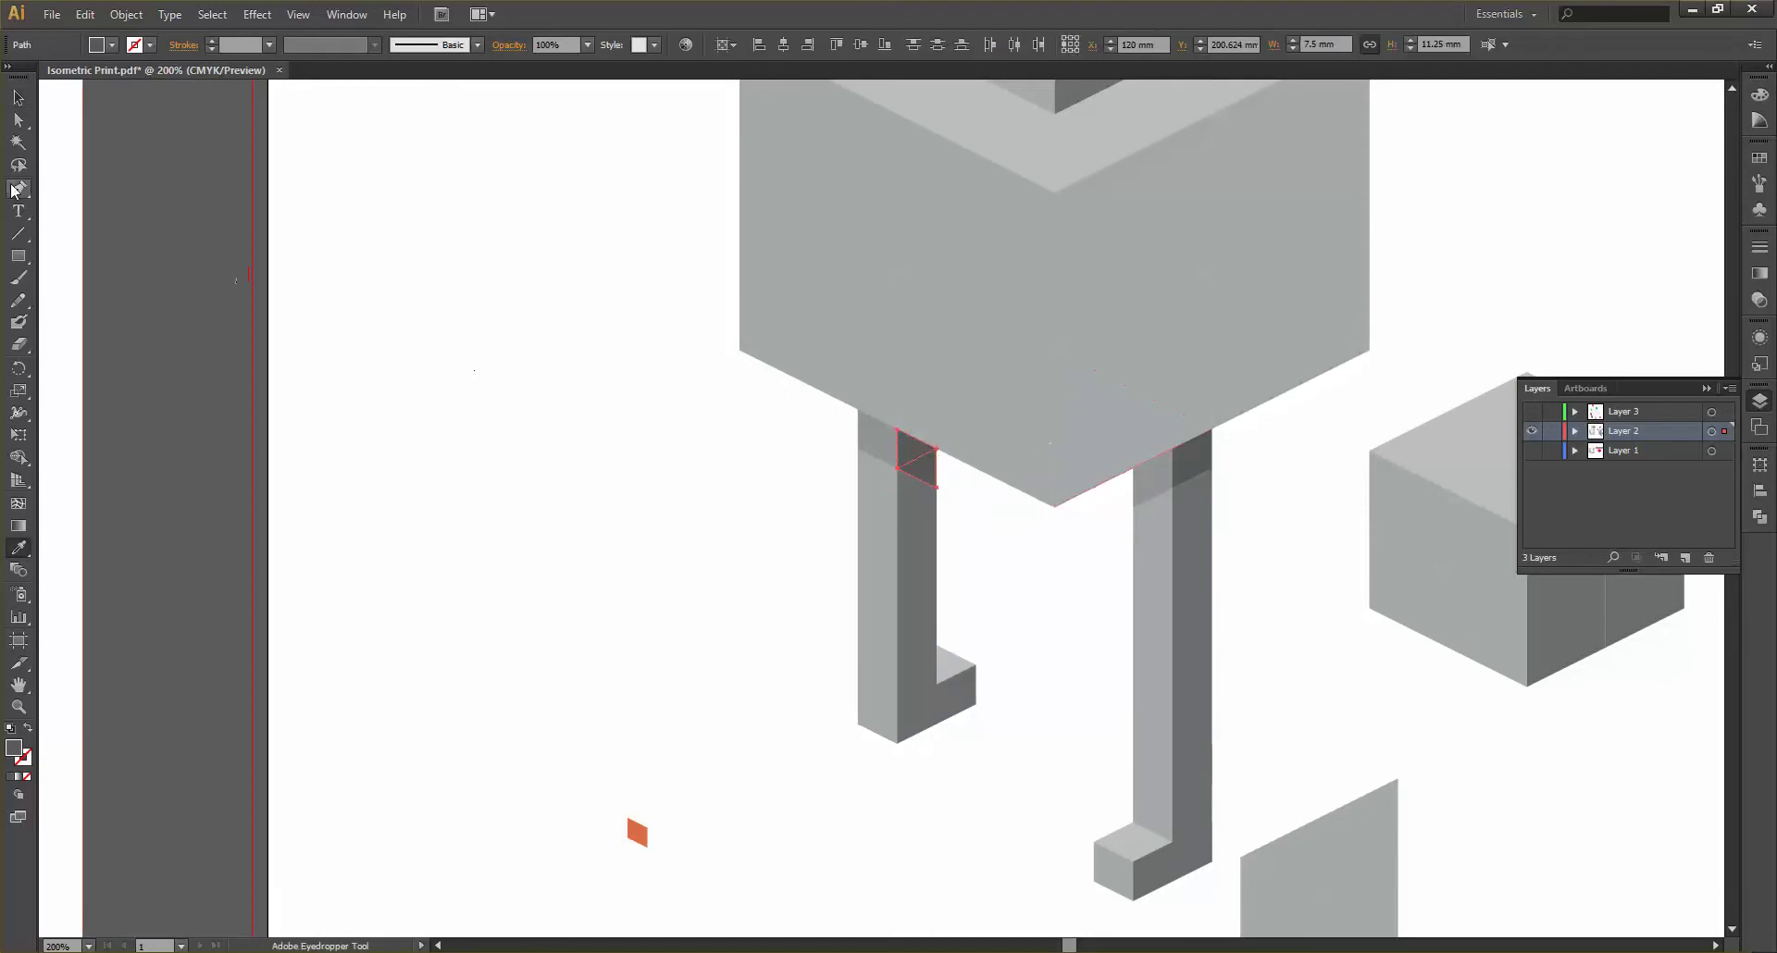
key("v")
left_click(813, 432)
Show Layer 3 briefly to check the whole character against the hand-drawn sketch, and hide the layer again
key("ctrl+minus")
key("ctrl+minus")
key("ctrl+minus")
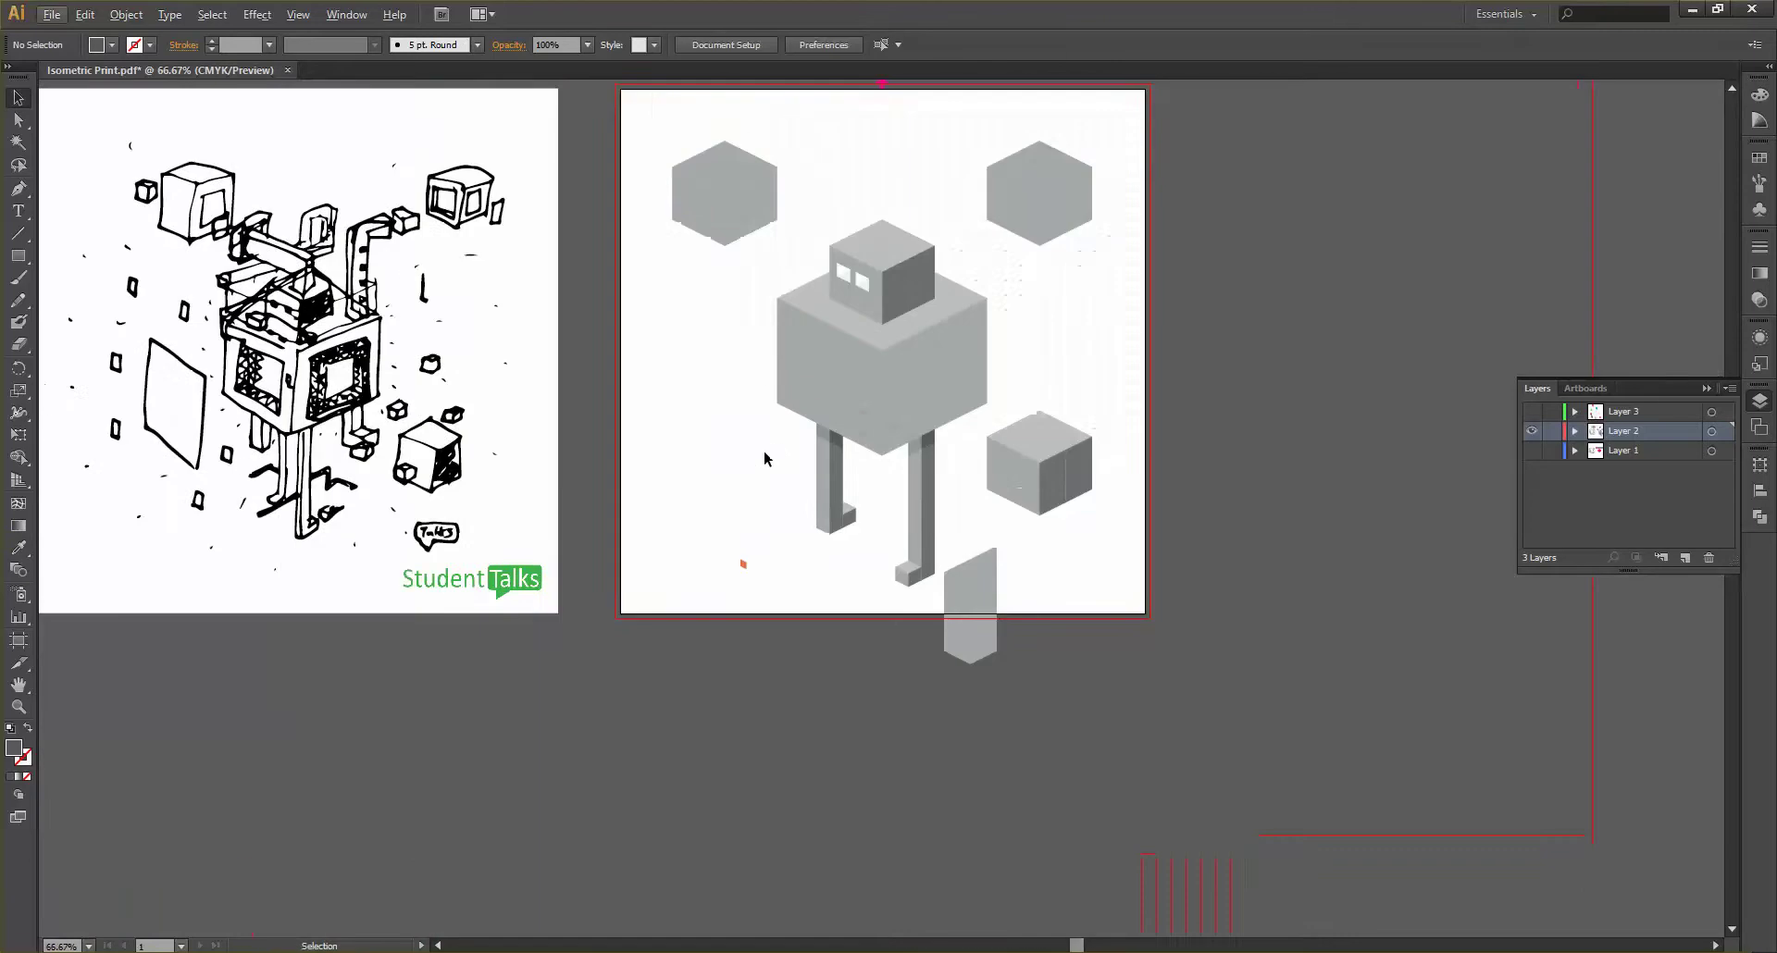
scroll(764, 450, "up", 2)
scroll(717, 460, "down", 1)
left_click(1532, 411)
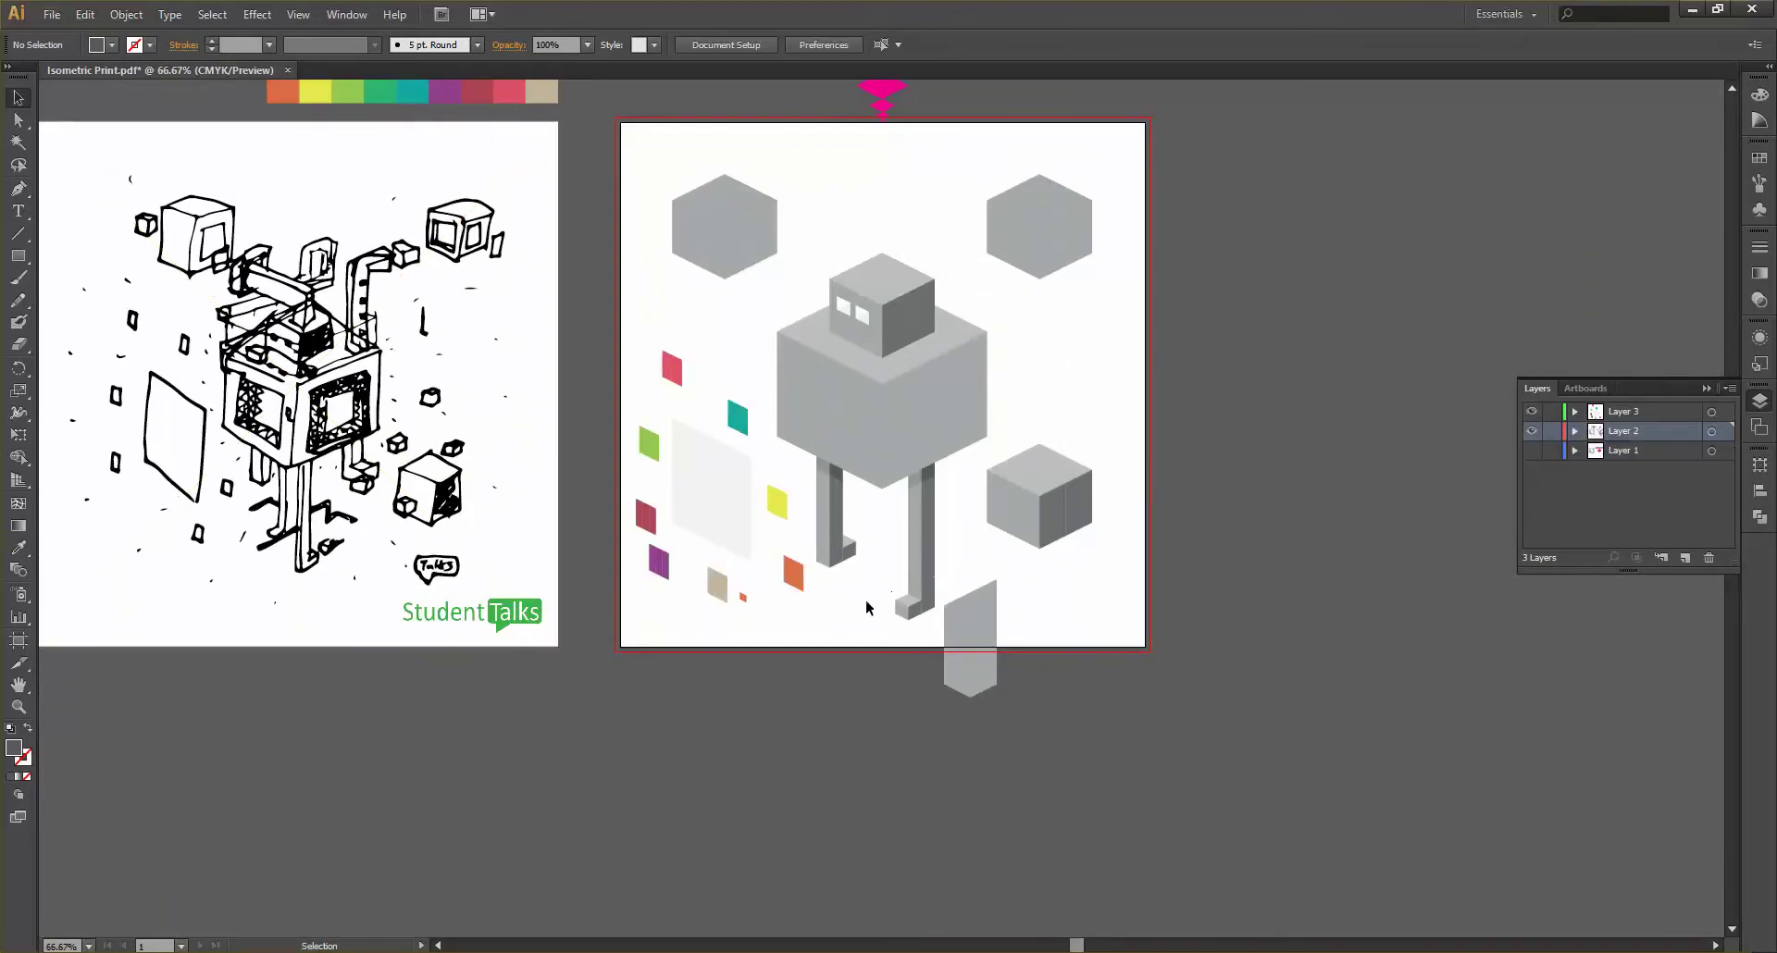
scroll(859, 598, "up", 1)
scroll(765, 461, "up", 1)
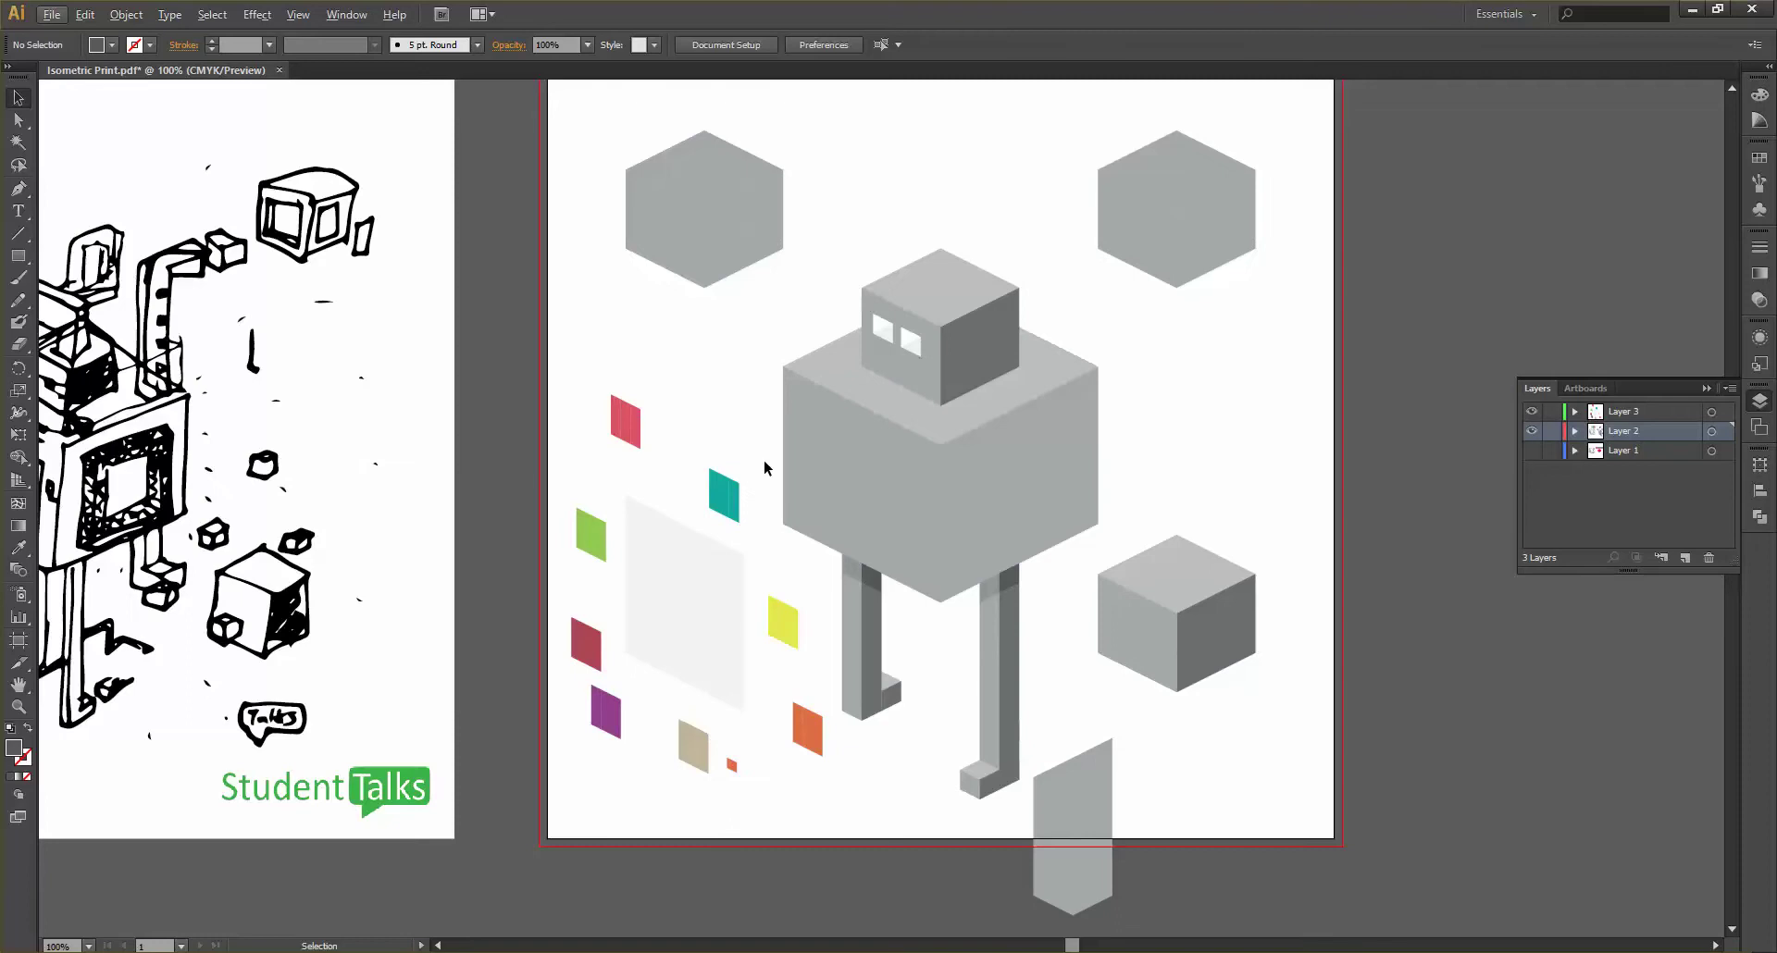
scroll(765, 462, "up", 1)
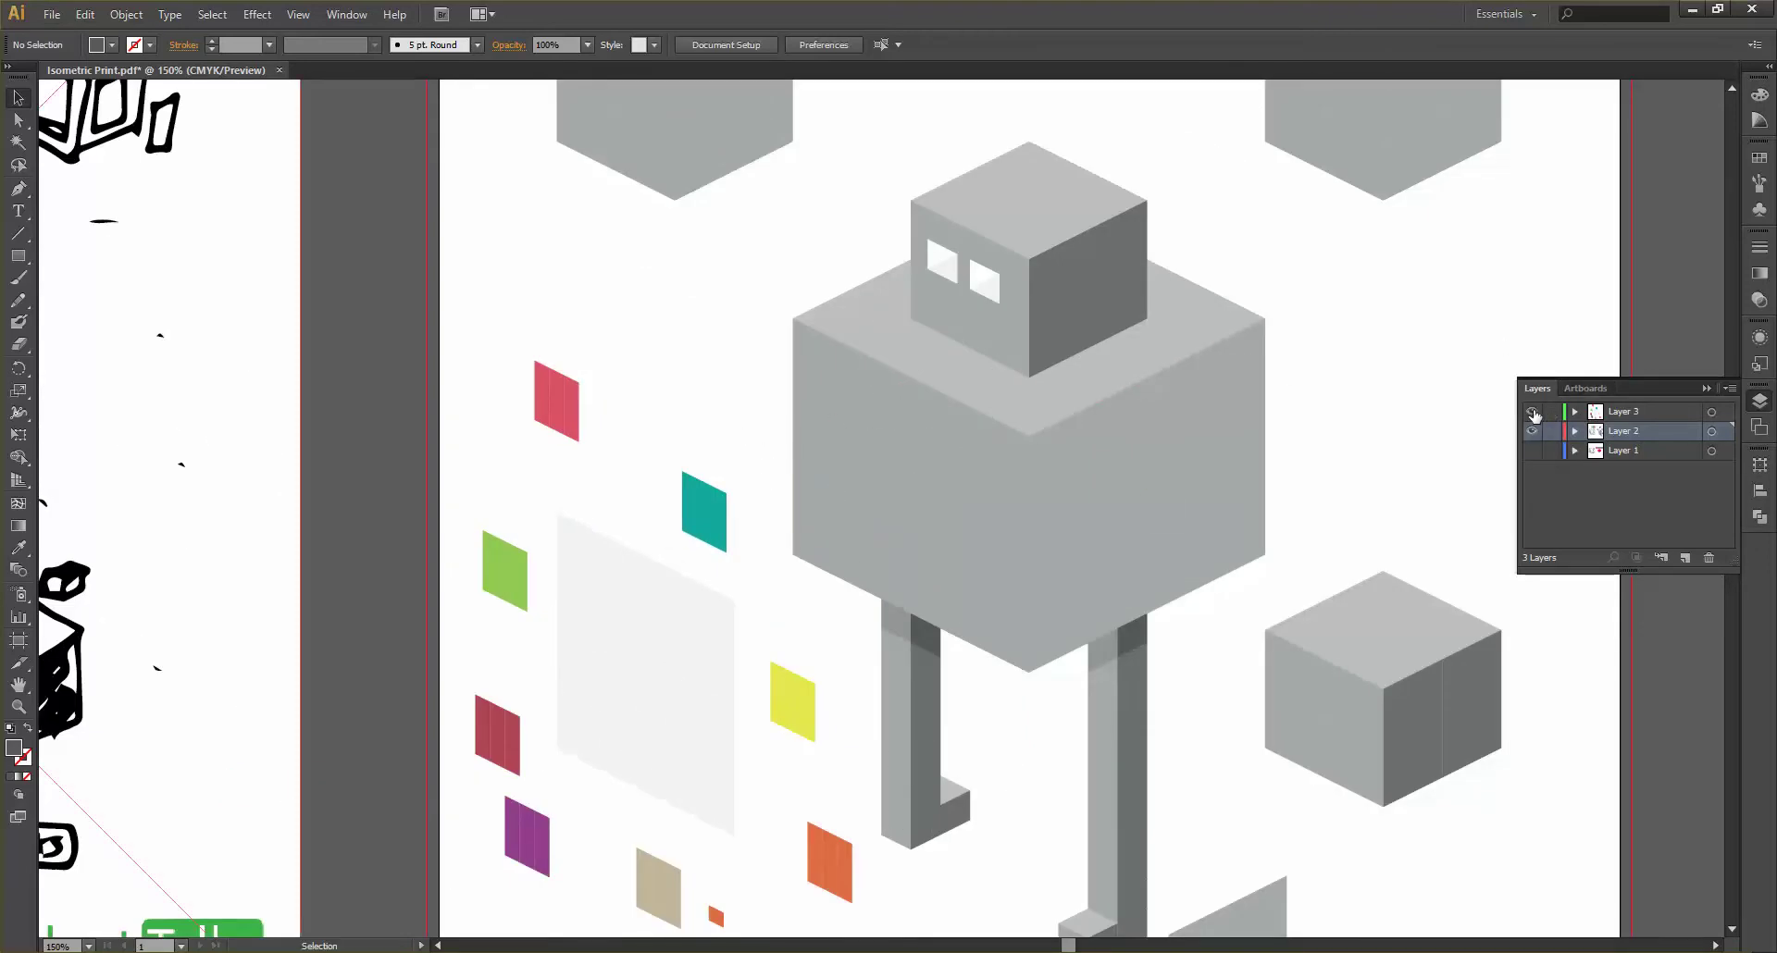
left_click(1532, 411)
scroll(859, 453, "up", 2)
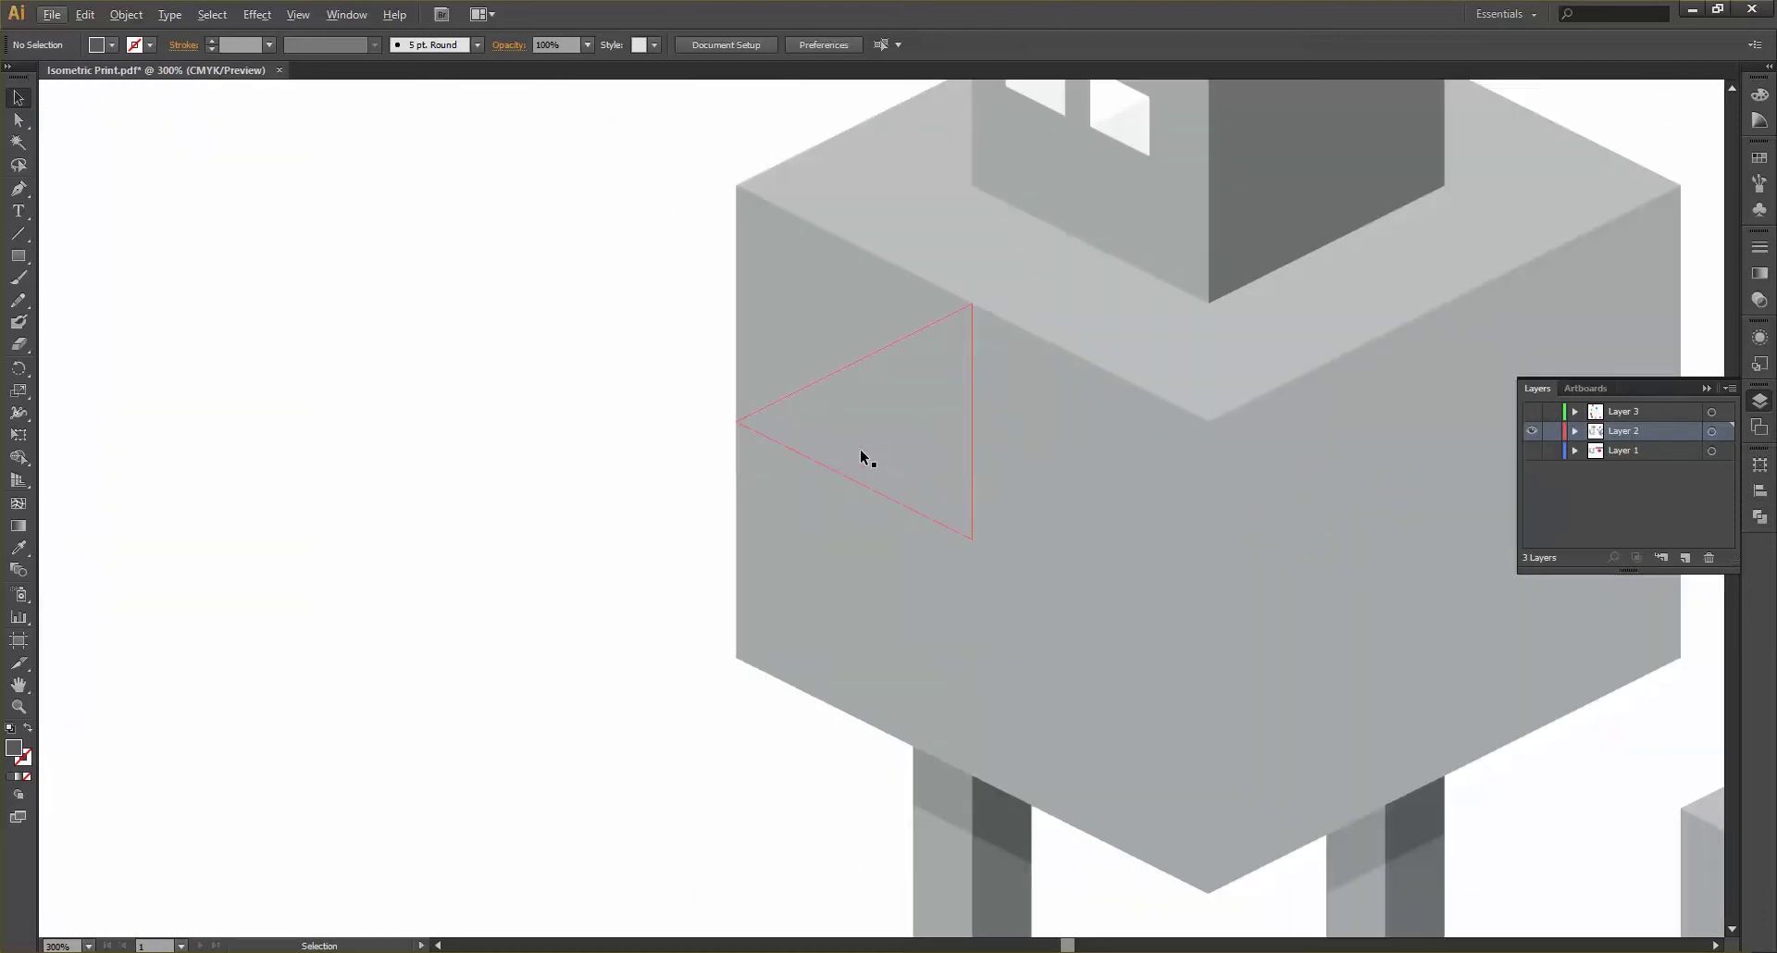
scroll(863, 454, "down", 3)
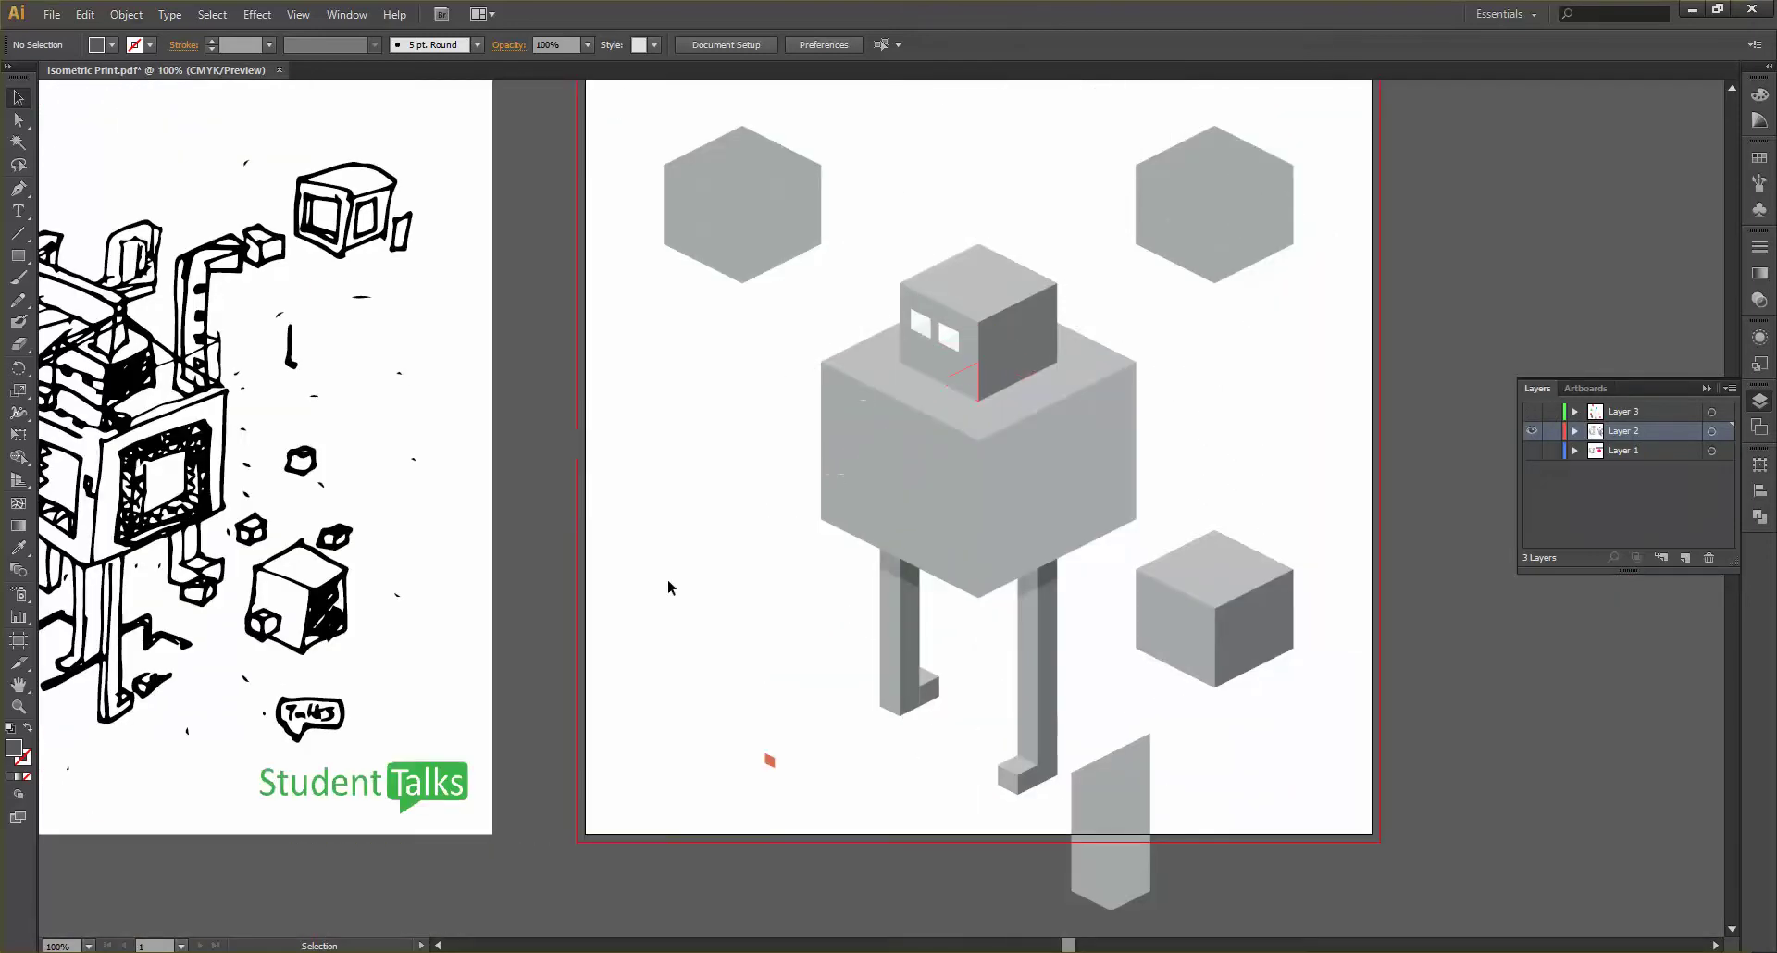
scroll(309, 477, "left", 2)
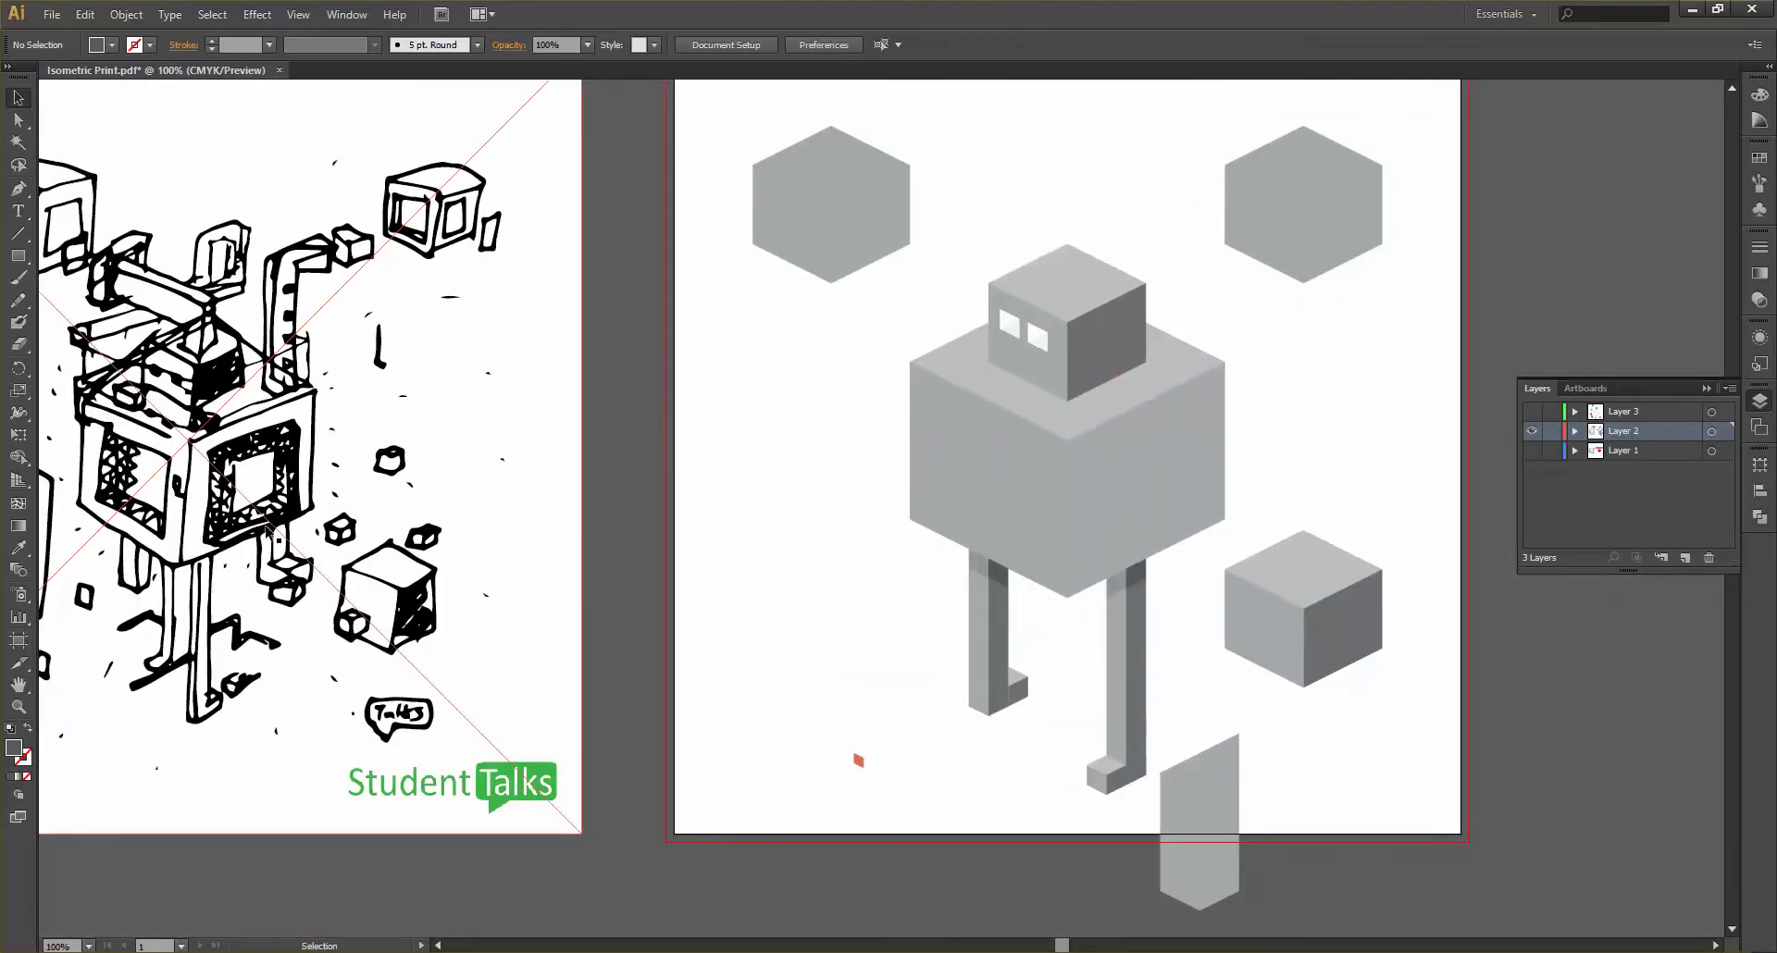
Place a copy of the small pink triangle from above the artboard on the upper part of the body's left face
scroll(682, 327, "up", 3)
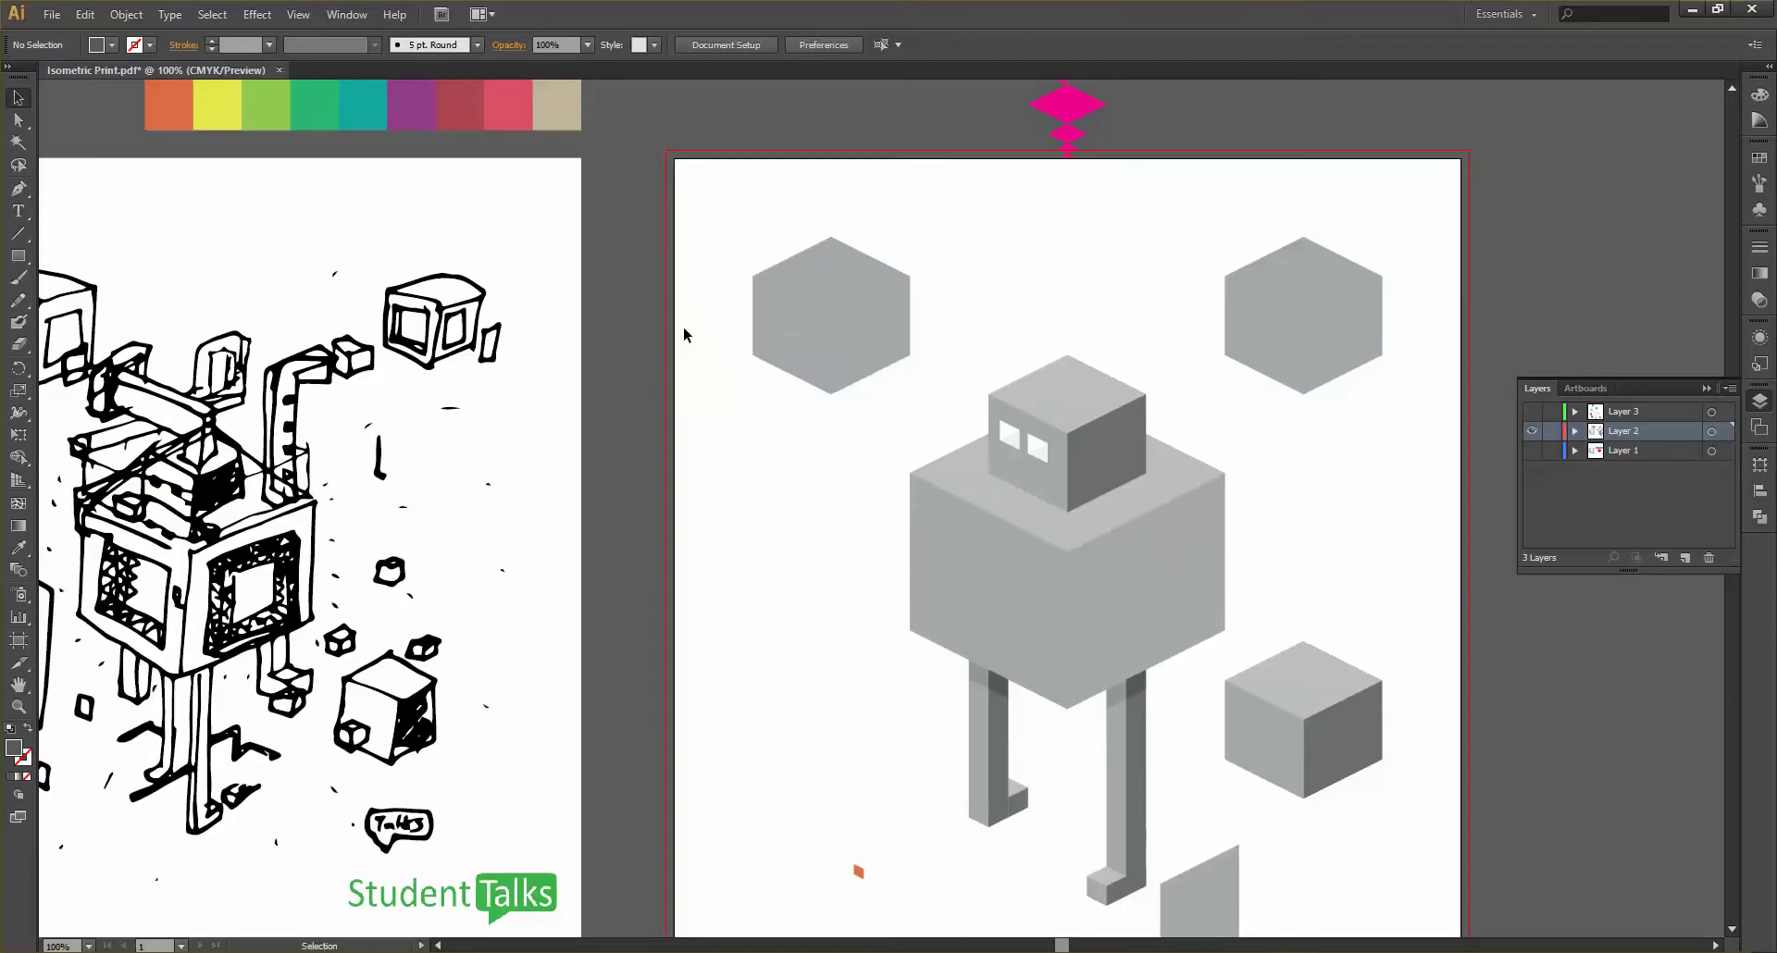
scroll(844, 261, "up", 2)
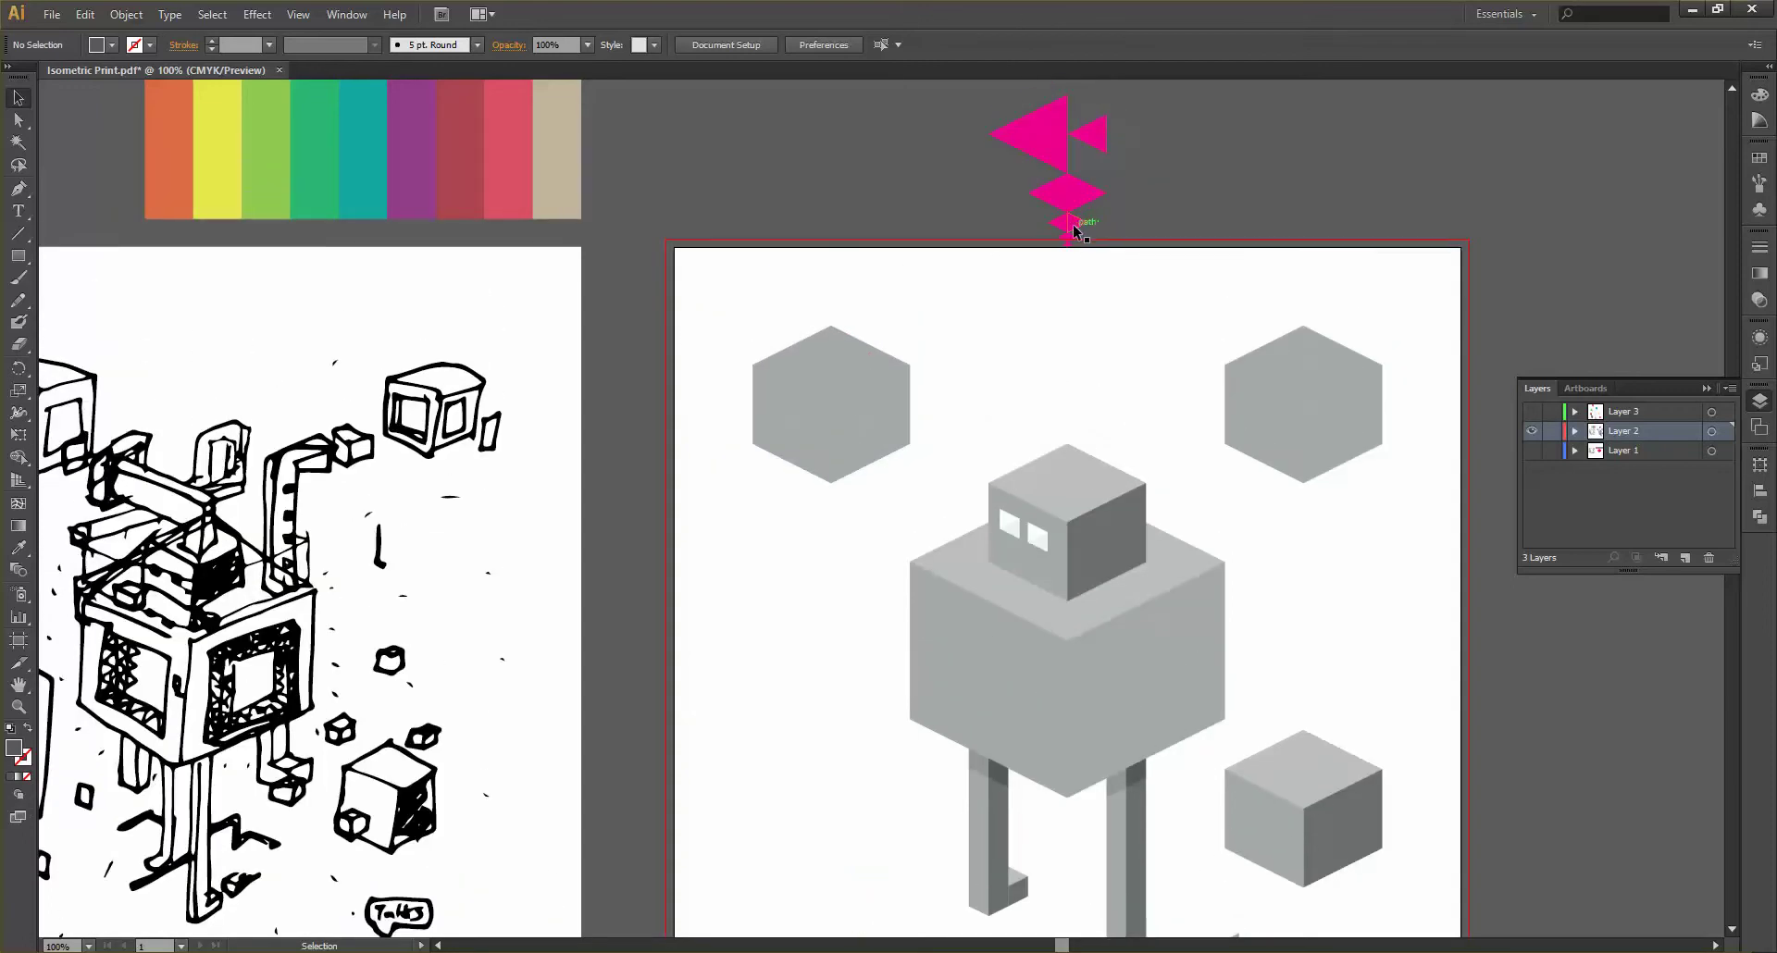
left_click_drag(1074, 231, 957, 639)
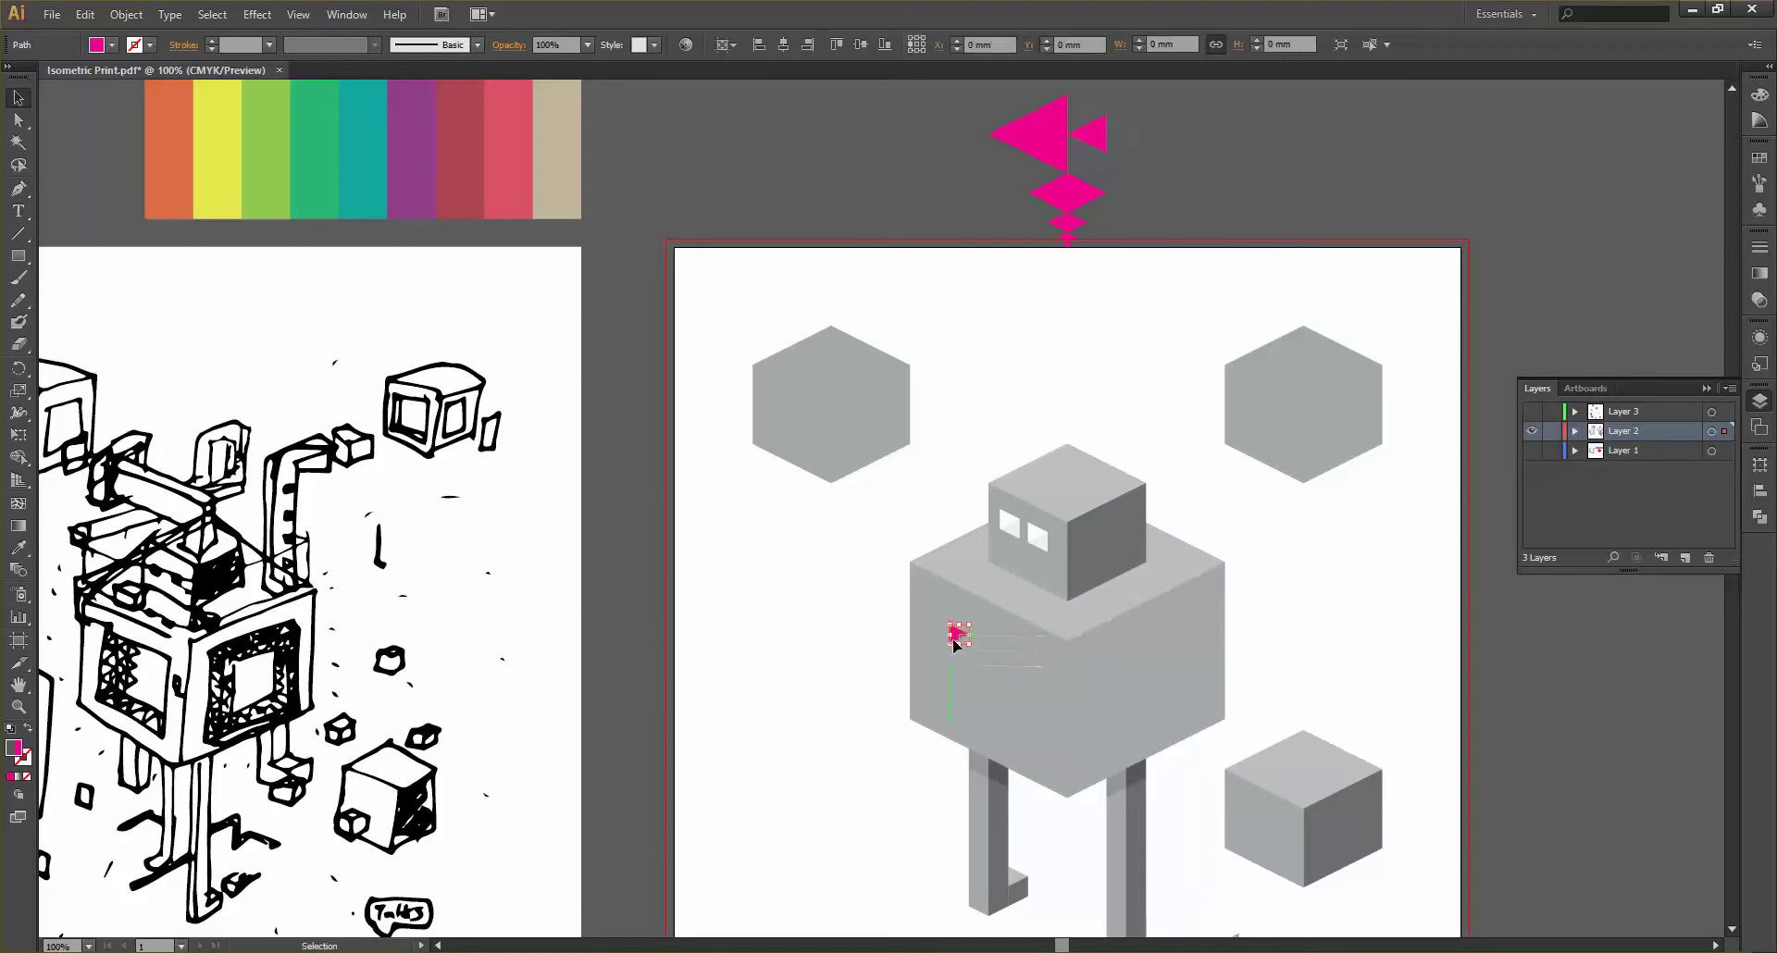
left_click(850, 663)
scroll(902, 618, "up", 4)
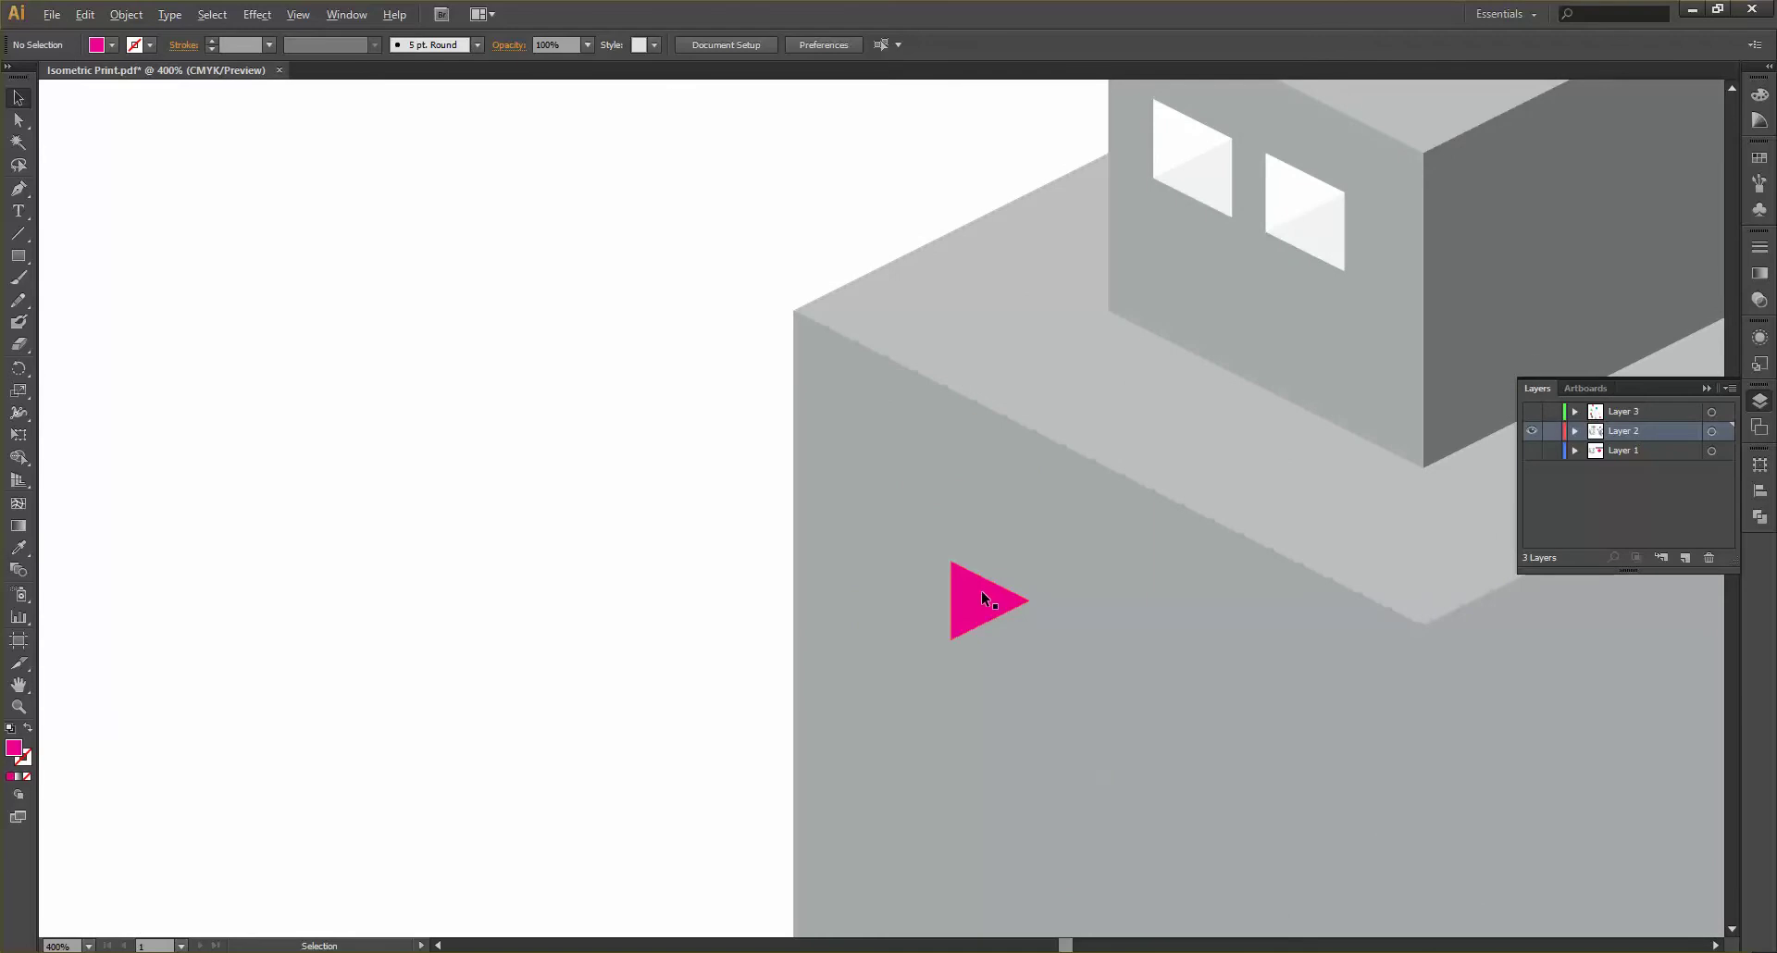
Build a parallelogram of four interlocking pink triangles from copies of the triangle on the body's left face
left_click_drag(981, 591, 982, 685)
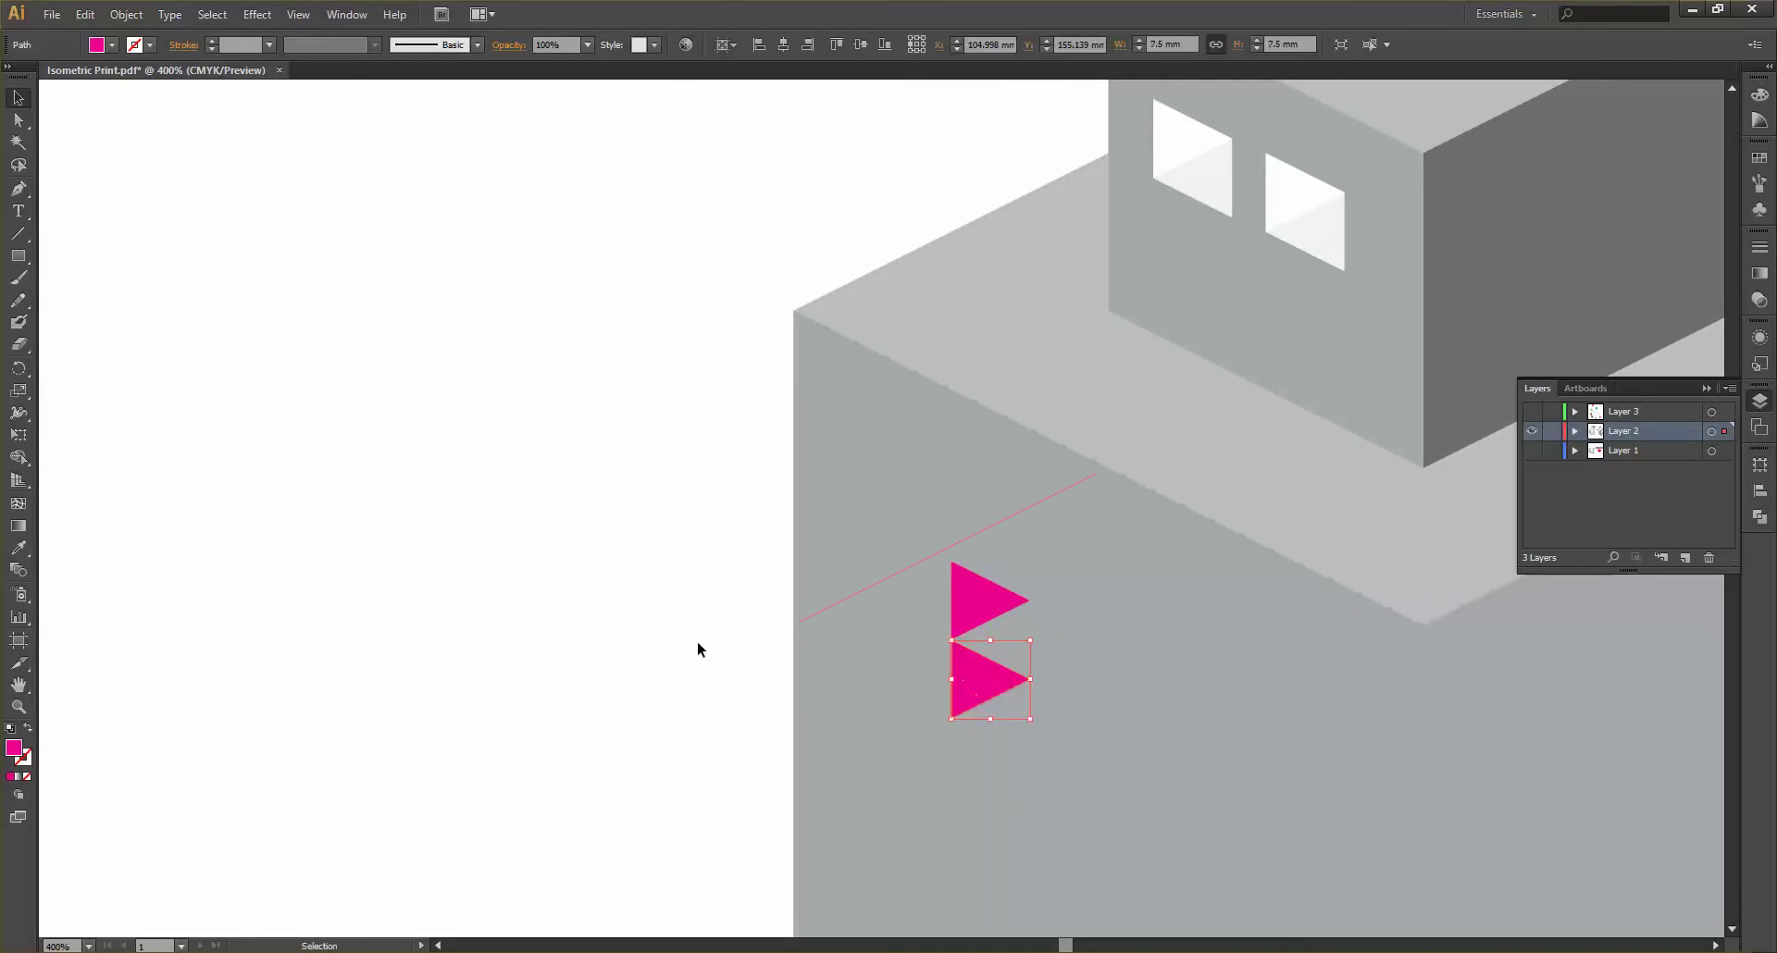
left_click(697, 641)
left_click(983, 616)
left_click_drag(982, 611, 946, 583)
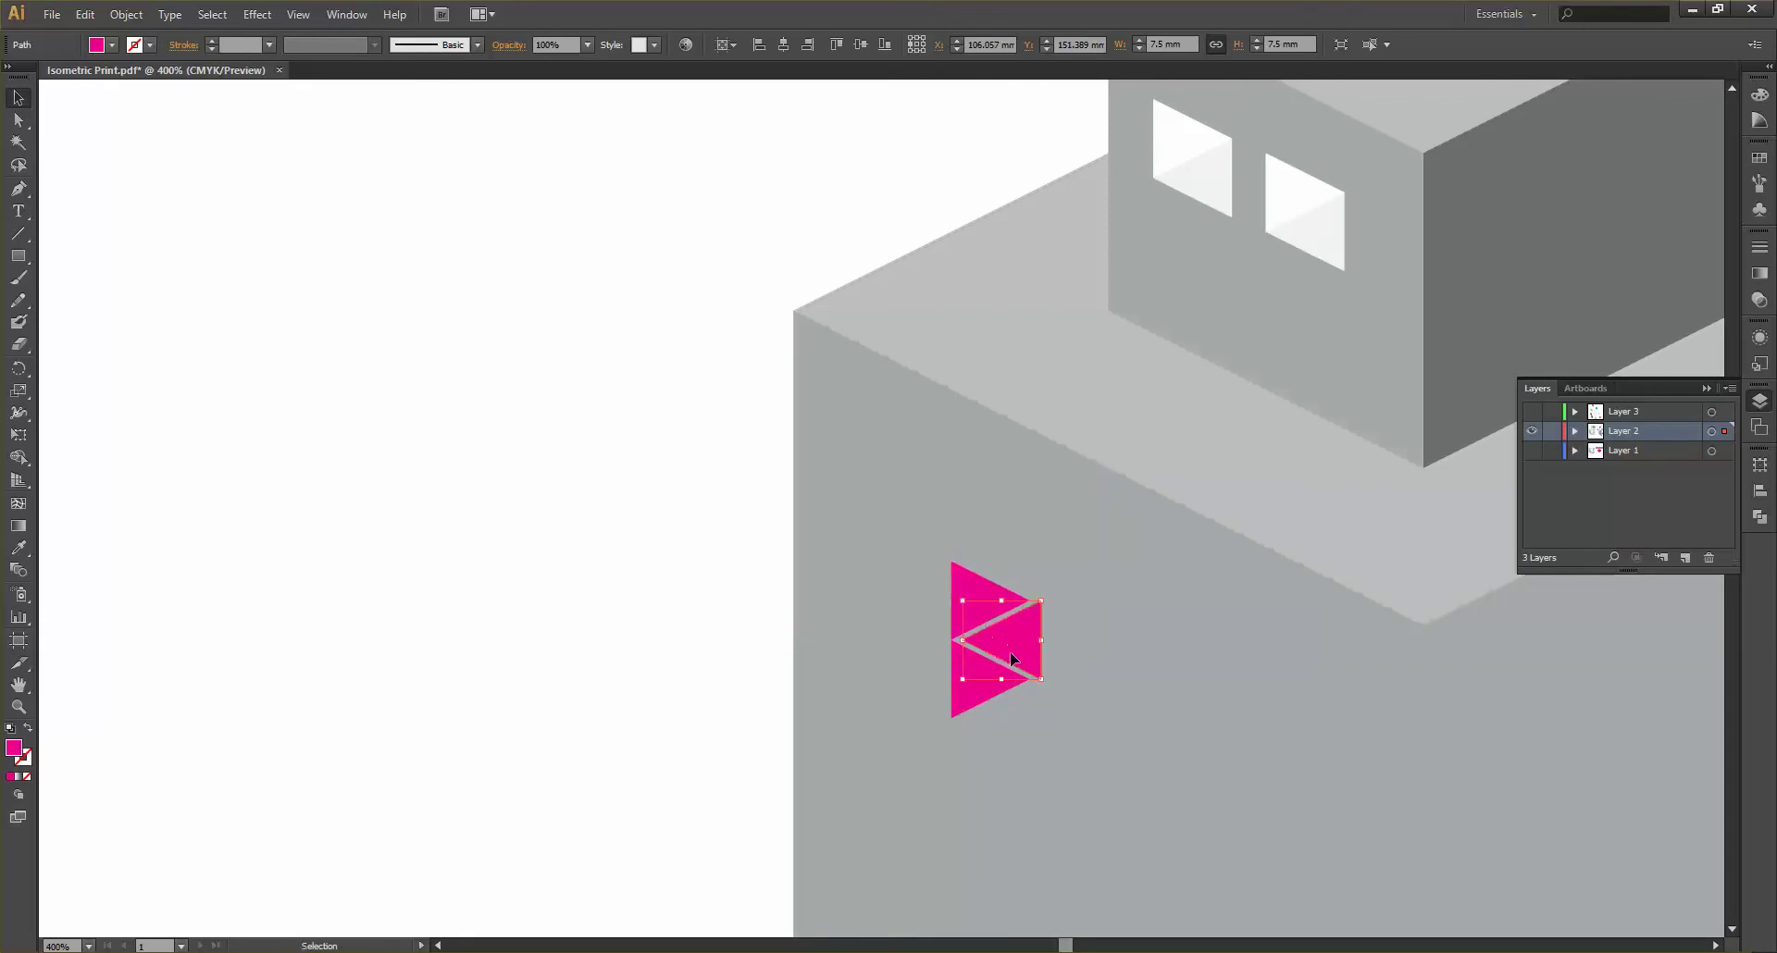
left_click_drag(1007, 659, 996, 808)
scroll(1000, 653, "up", 3)
left_click(312, 539)
scroll(1125, 587, "down", 1)
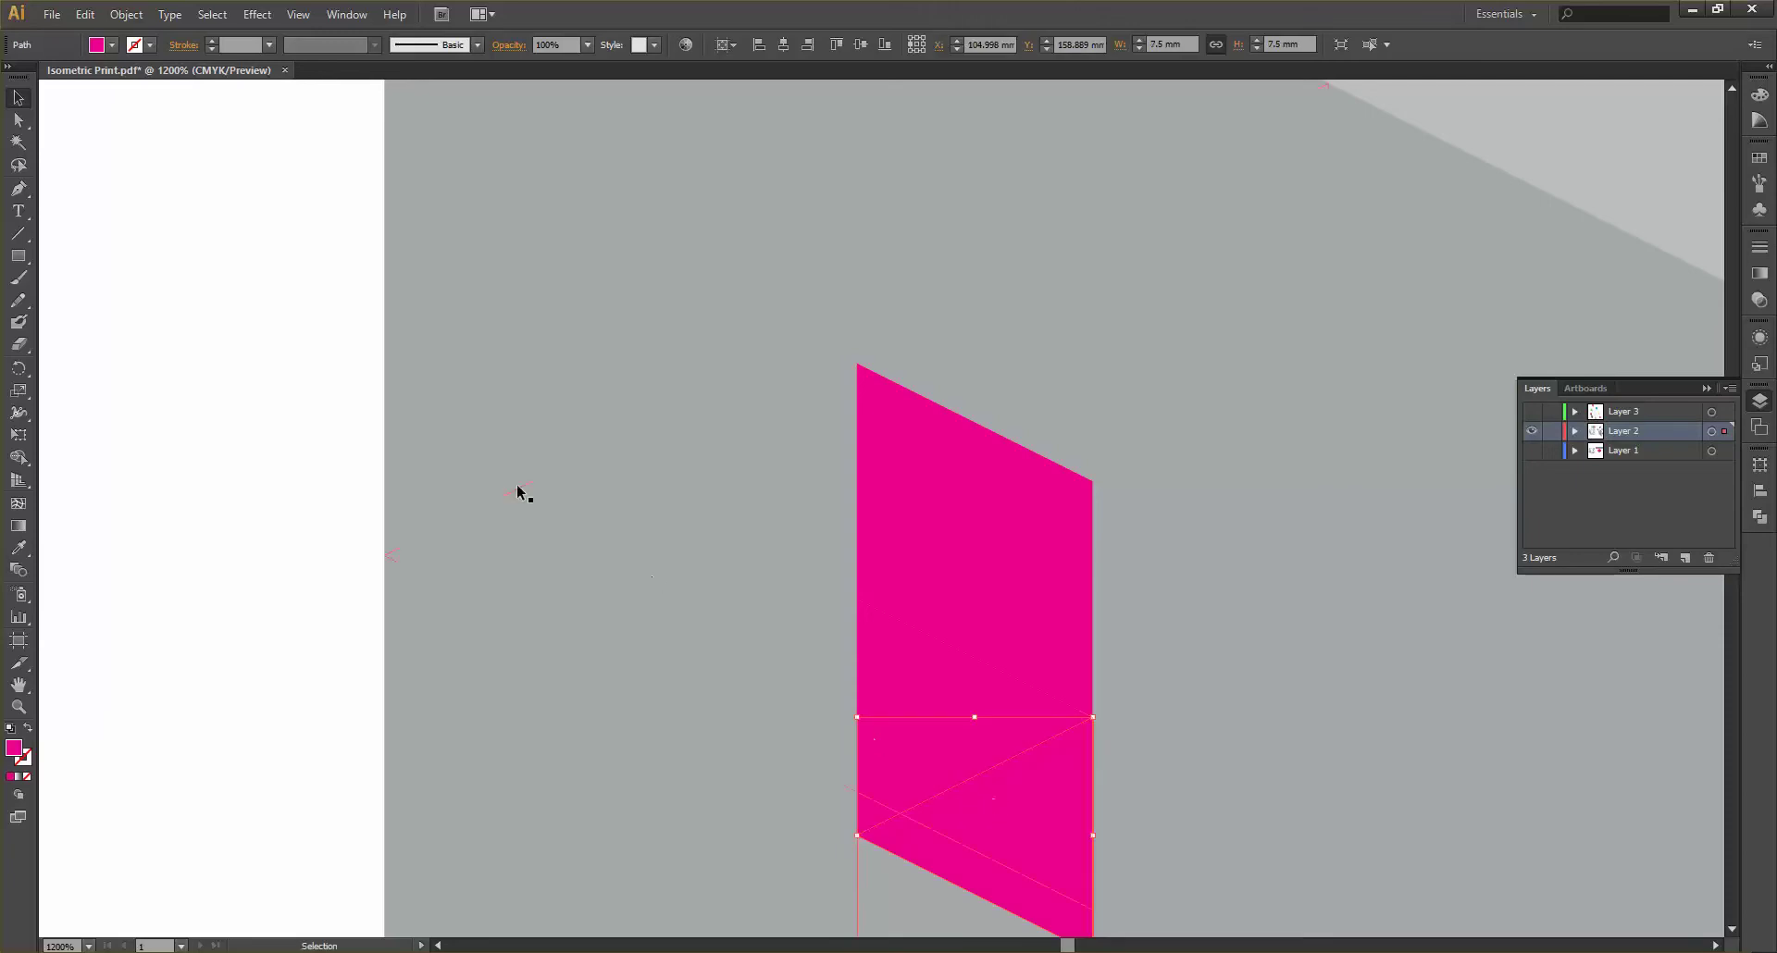
key("ctrl+z")
scroll(850, 558, "down", 2)
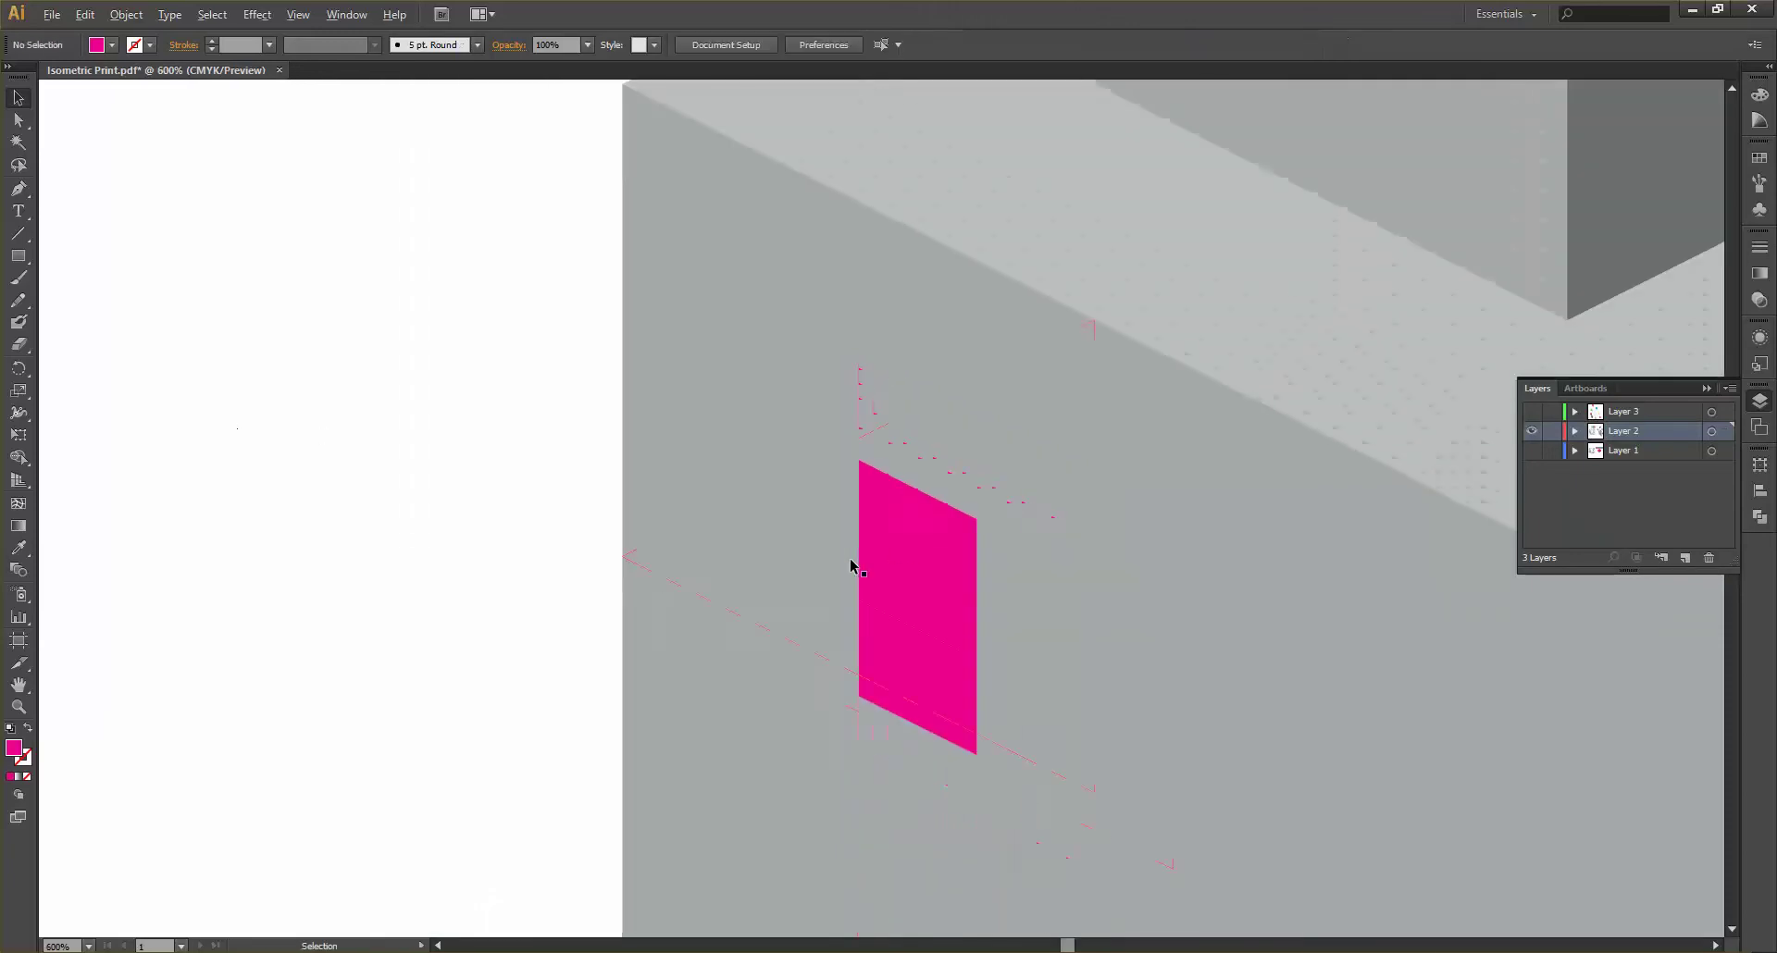
Duplicate the four-triangle parallelogram directly below itself to form a narrow vertical pink strip
scroll(901, 543, "down", 2)
left_click(901, 544)
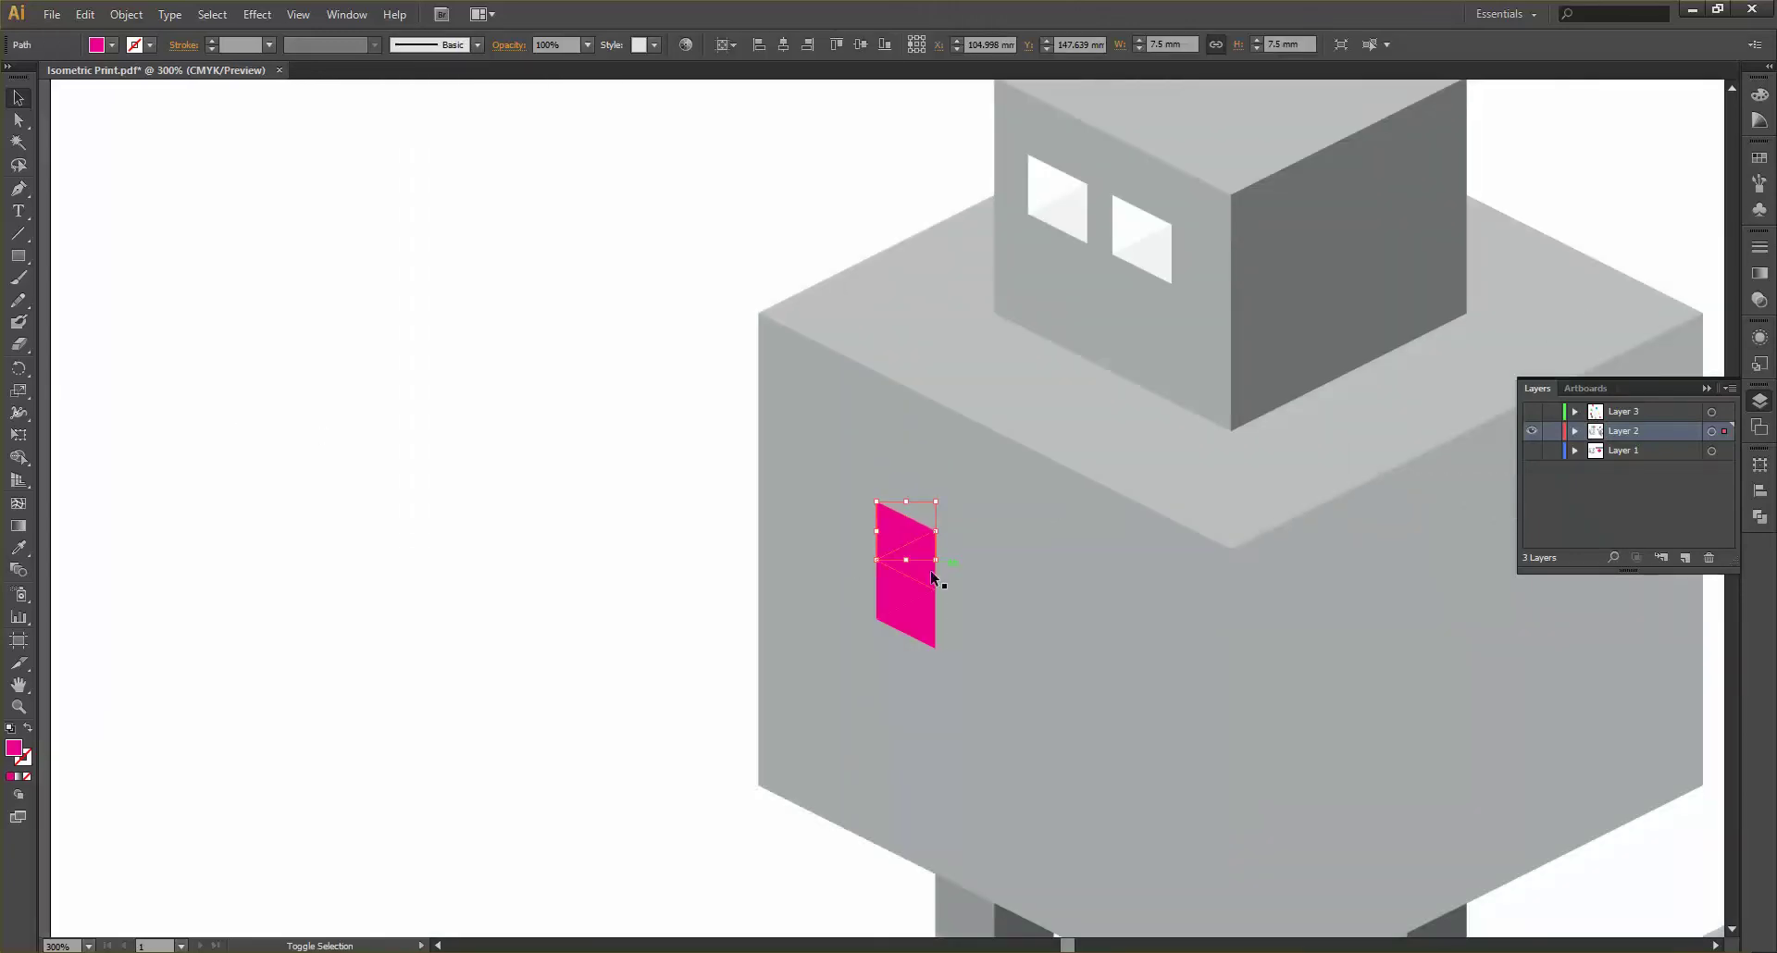
left_click(915, 587, "shift")
left_click(889, 600, "shift")
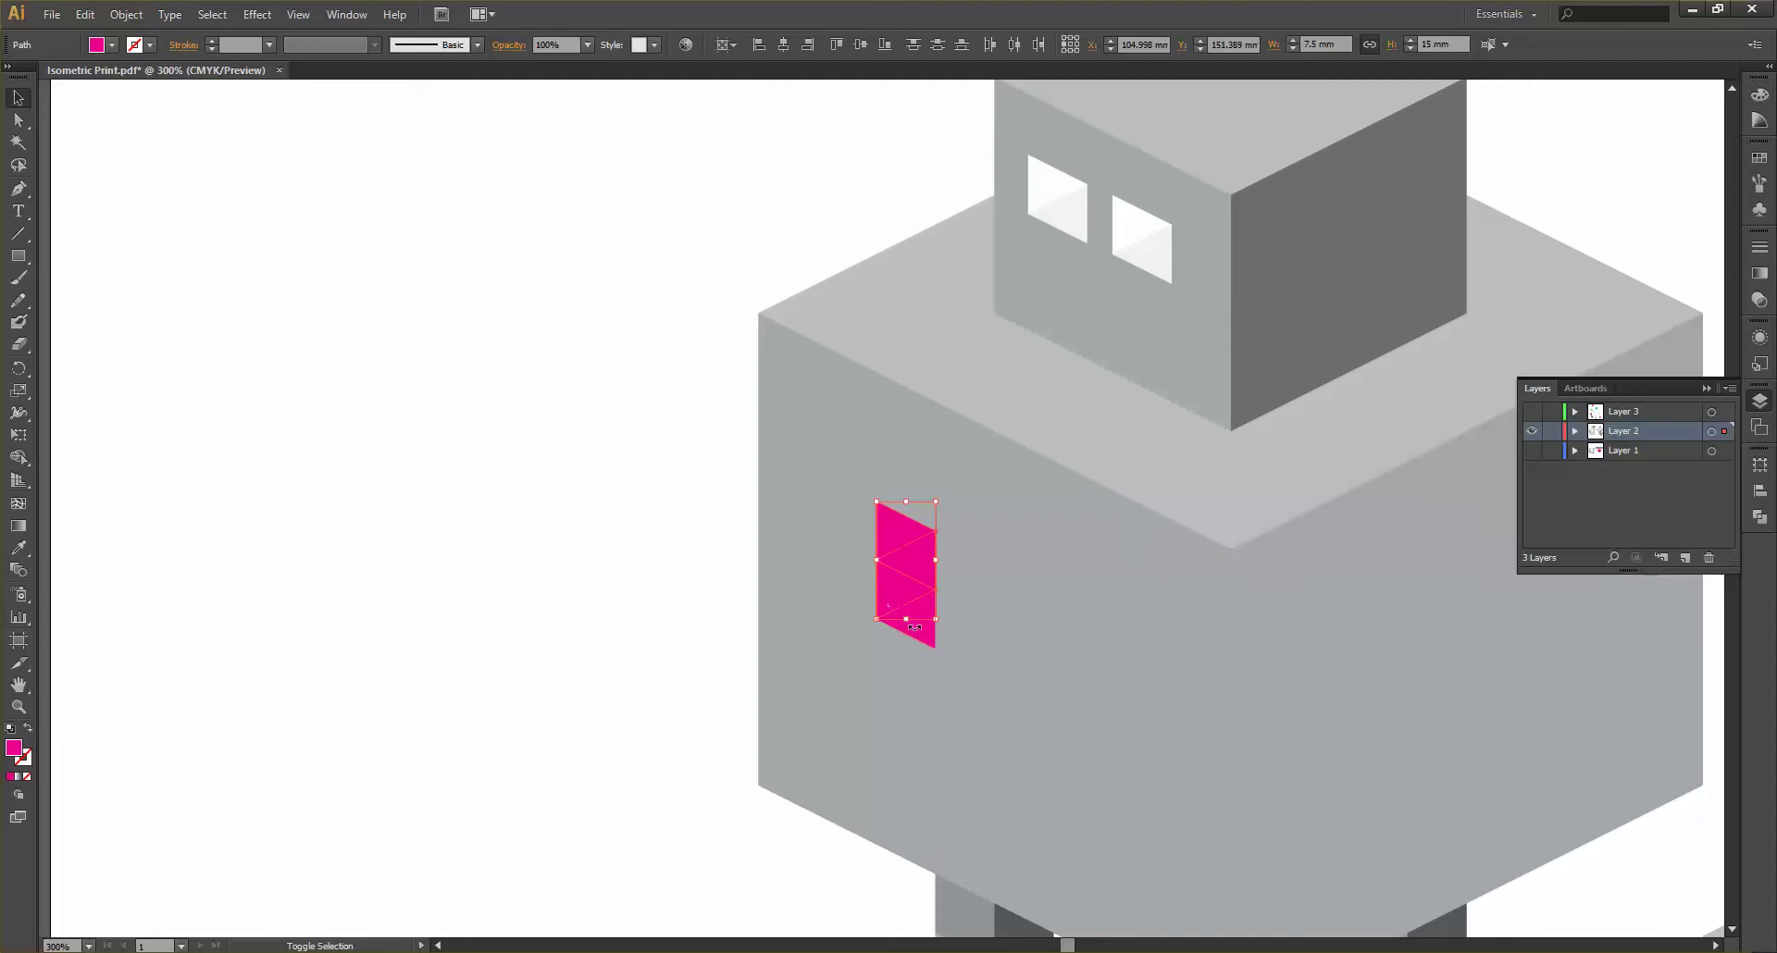
left_click_drag(927, 637, 924, 752)
scroll(837, 655, "up", 2)
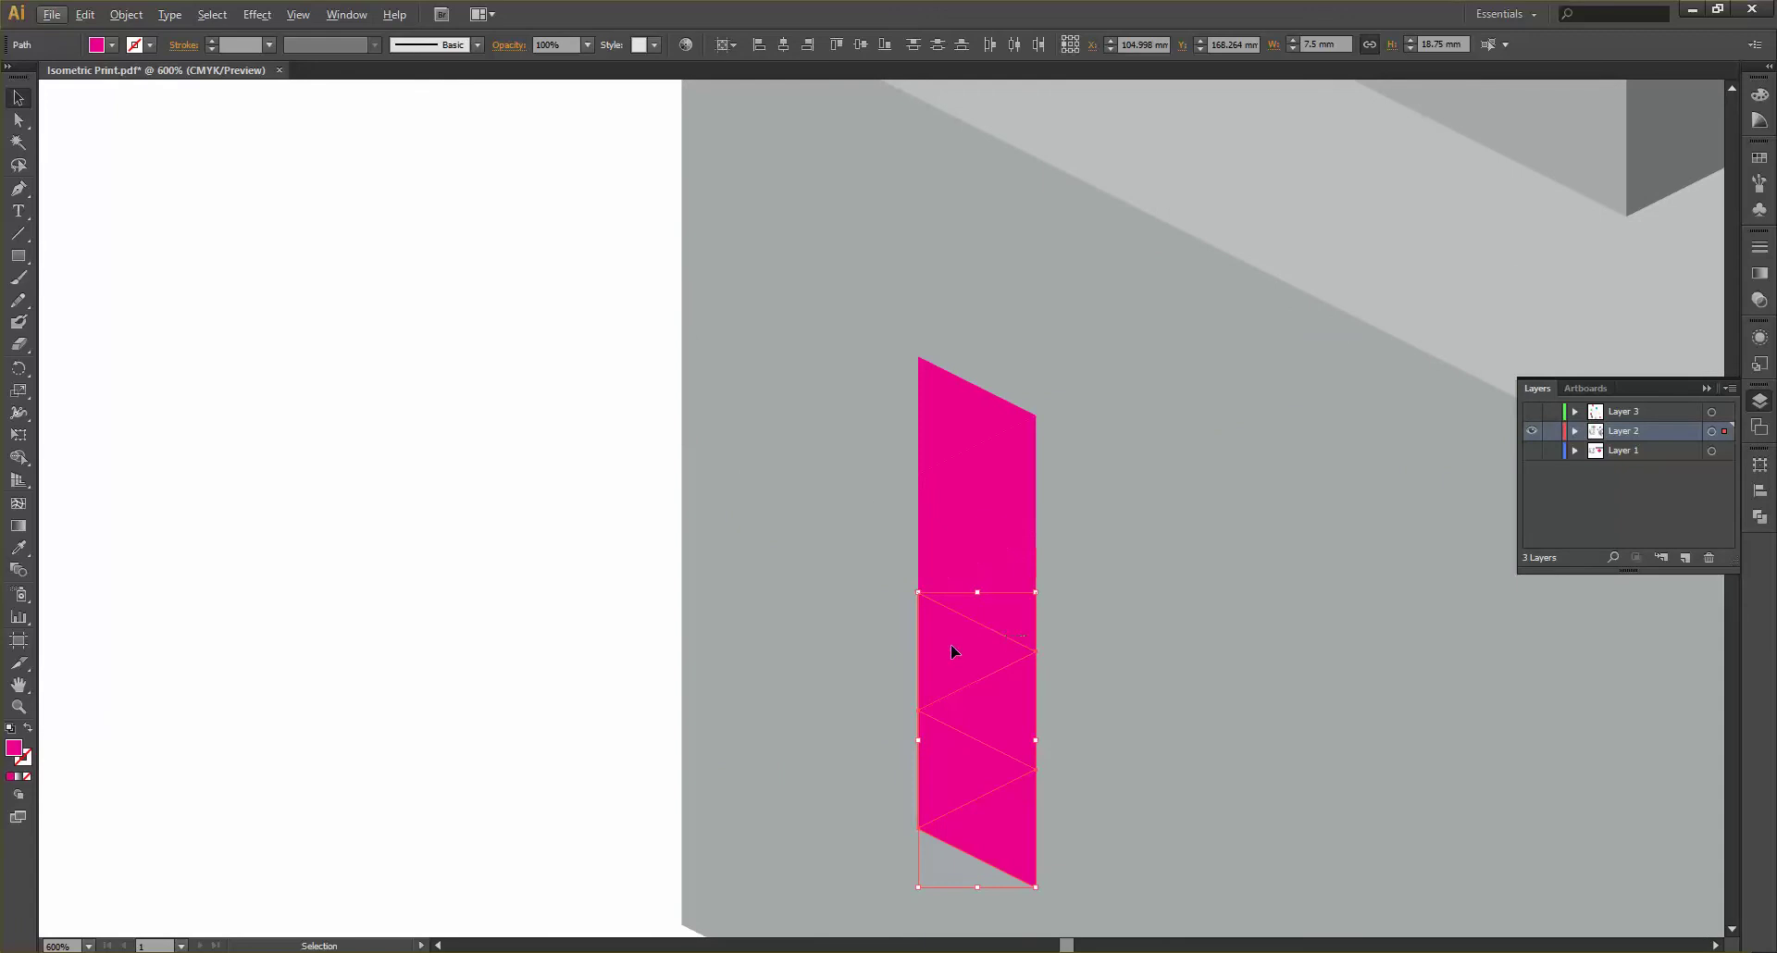
left_click(406, 553)
Copy the pink strip's triangles sideways into adjoining columns, forming a panel four columns wide on the body's left face
scroll(405, 553, "down", 2)
scroll(637, 630, "up", 1)
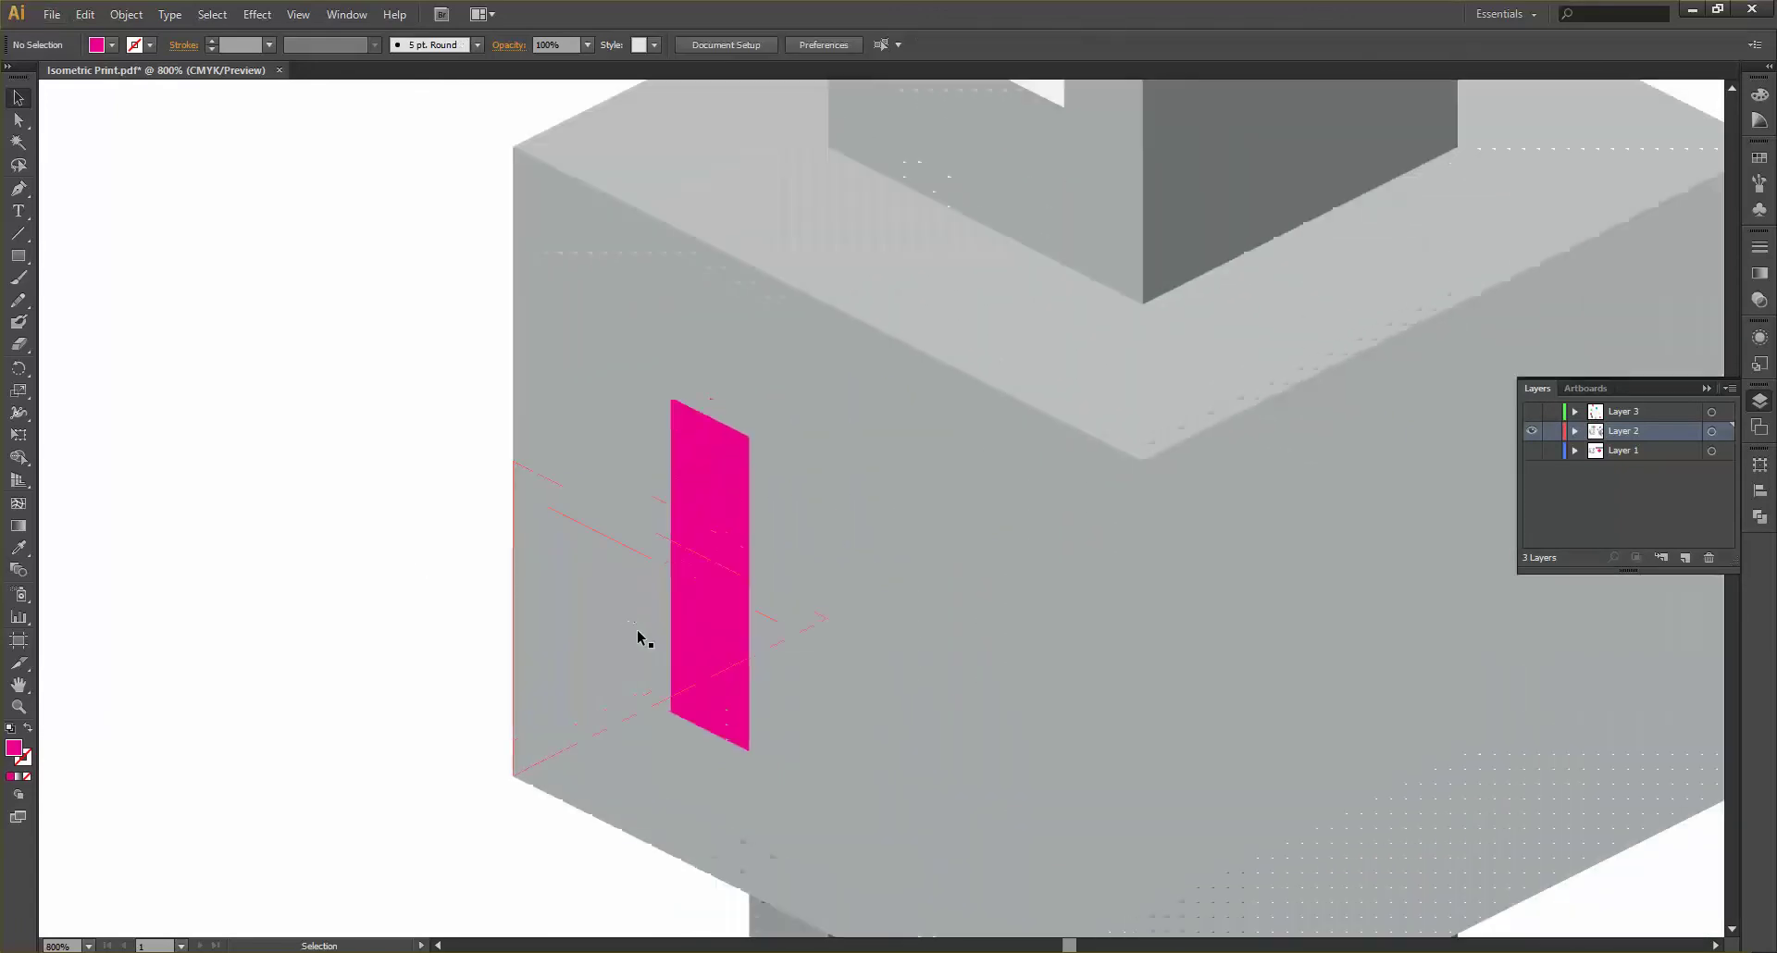
left_click(775, 787)
left_click(748, 724, "shift")
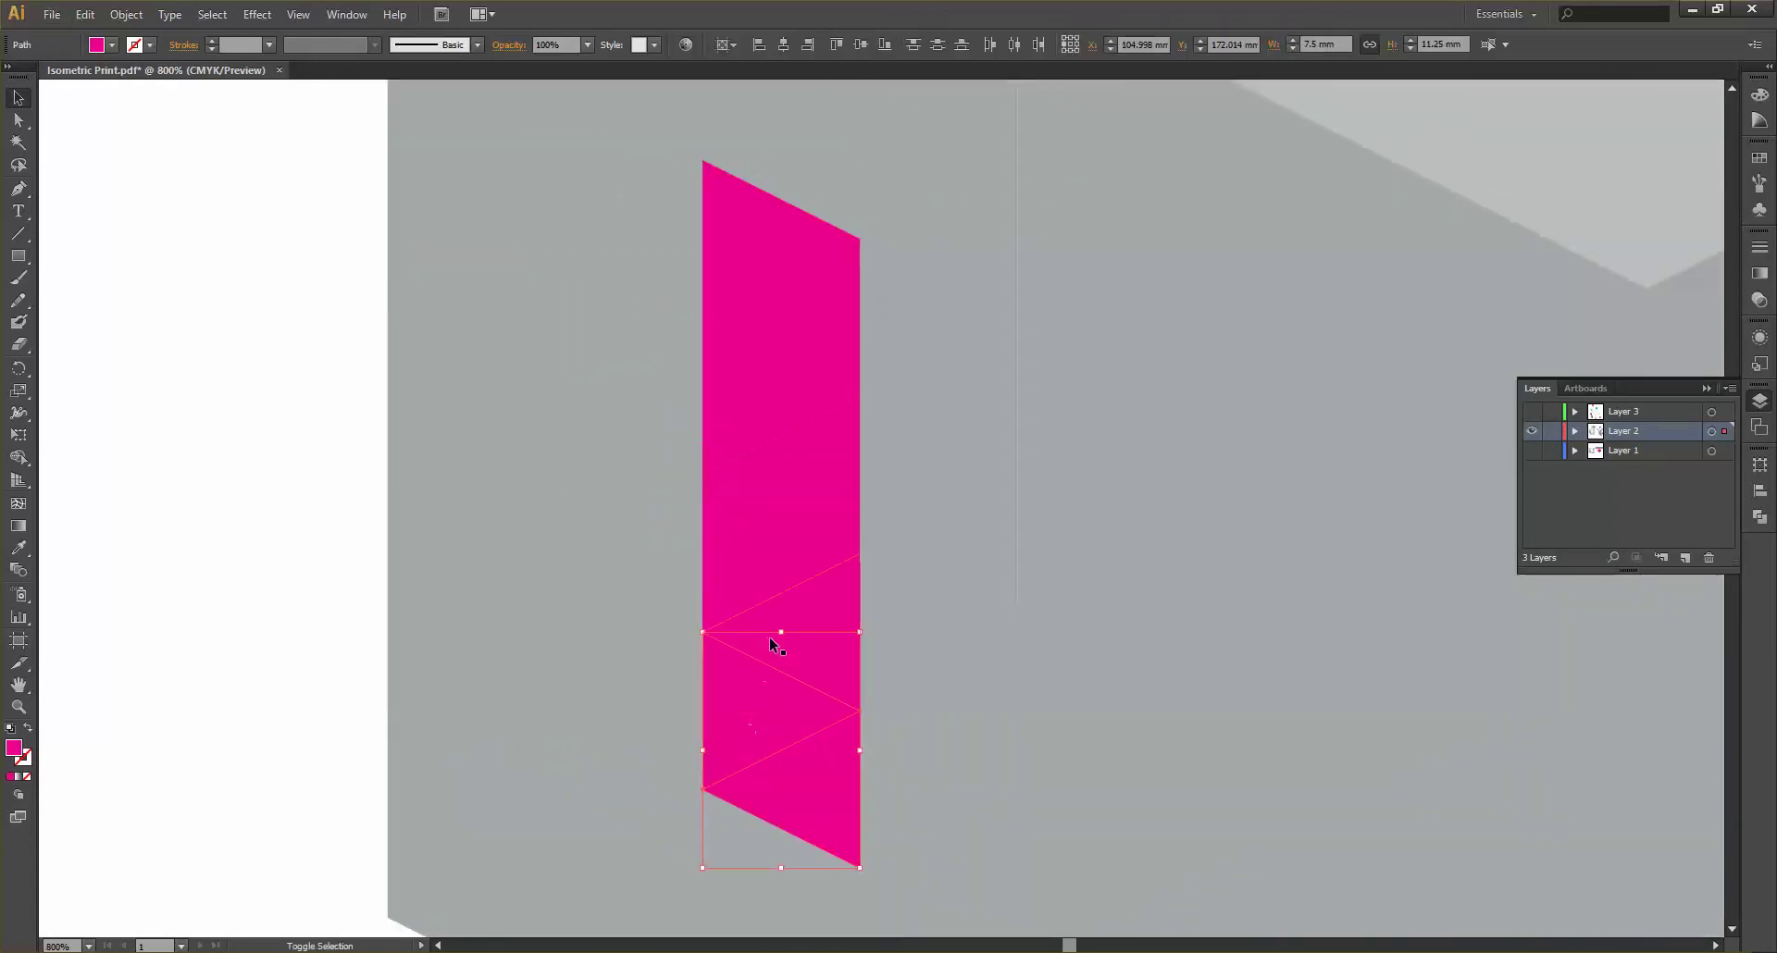
left_click_drag(772, 636, 1022, 414)
scroll(897, 330, "down", 3)
left_click(524, 404)
scroll(539, 409, "down", 2, "alt")
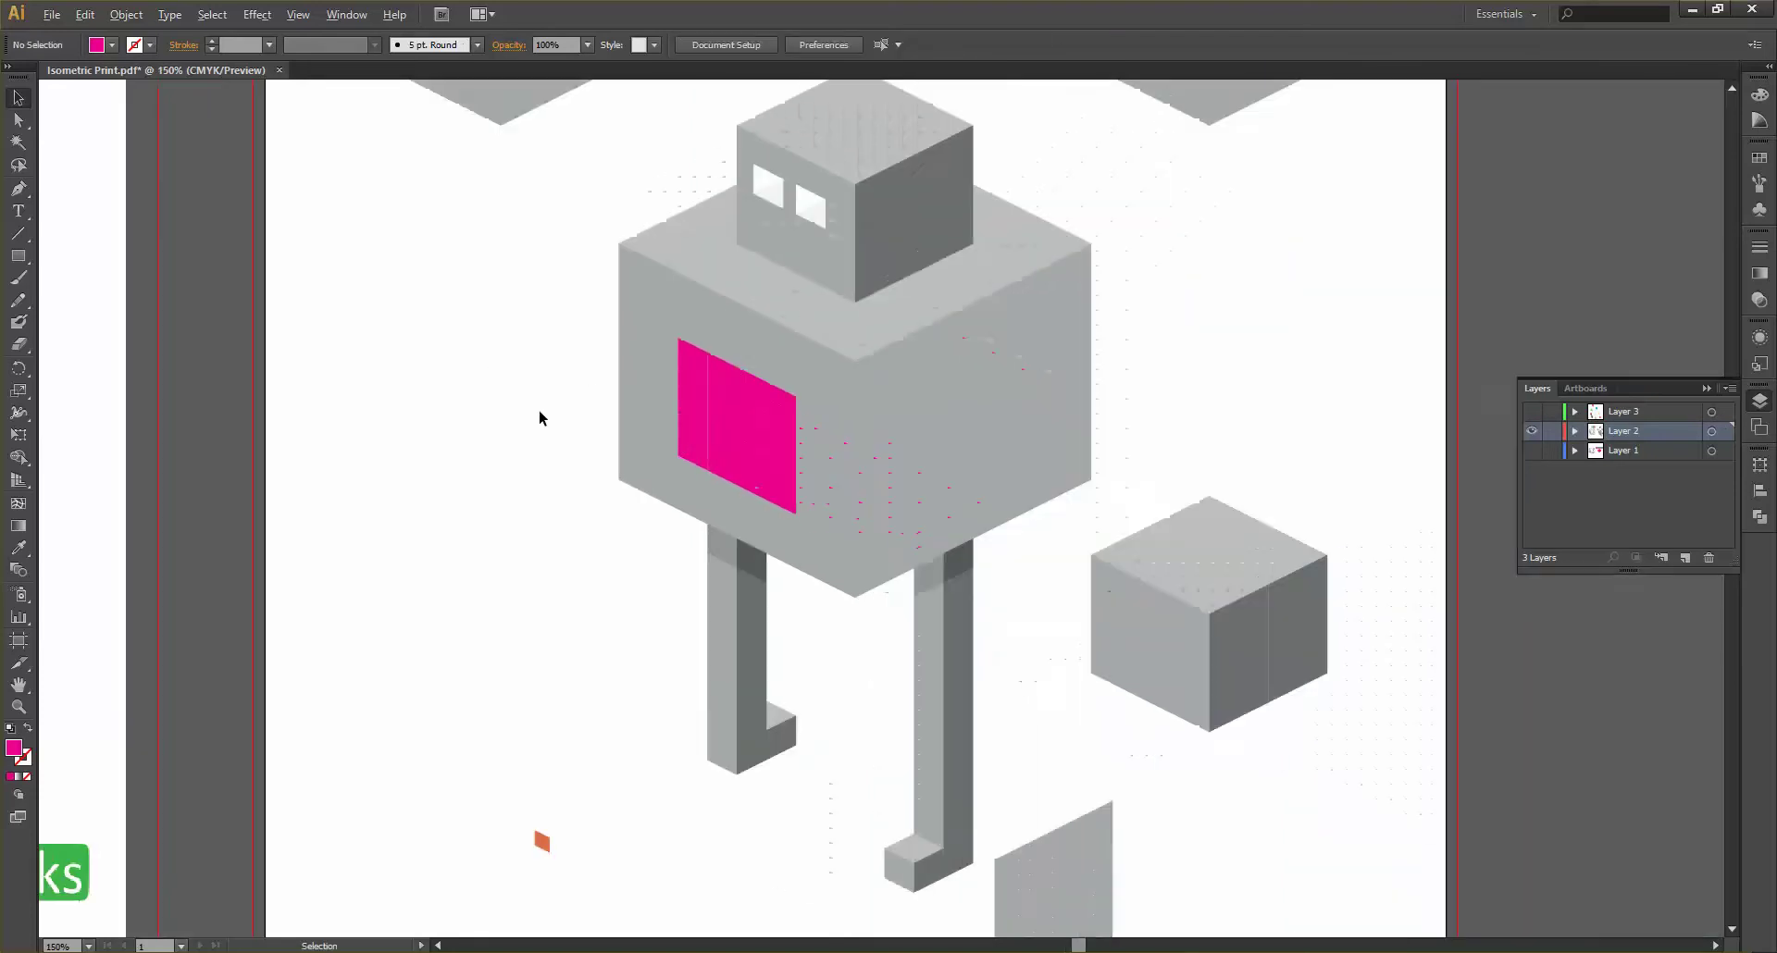
scroll(524, 436, "up", 1)
scroll(655, 463, "up", 2, "alt")
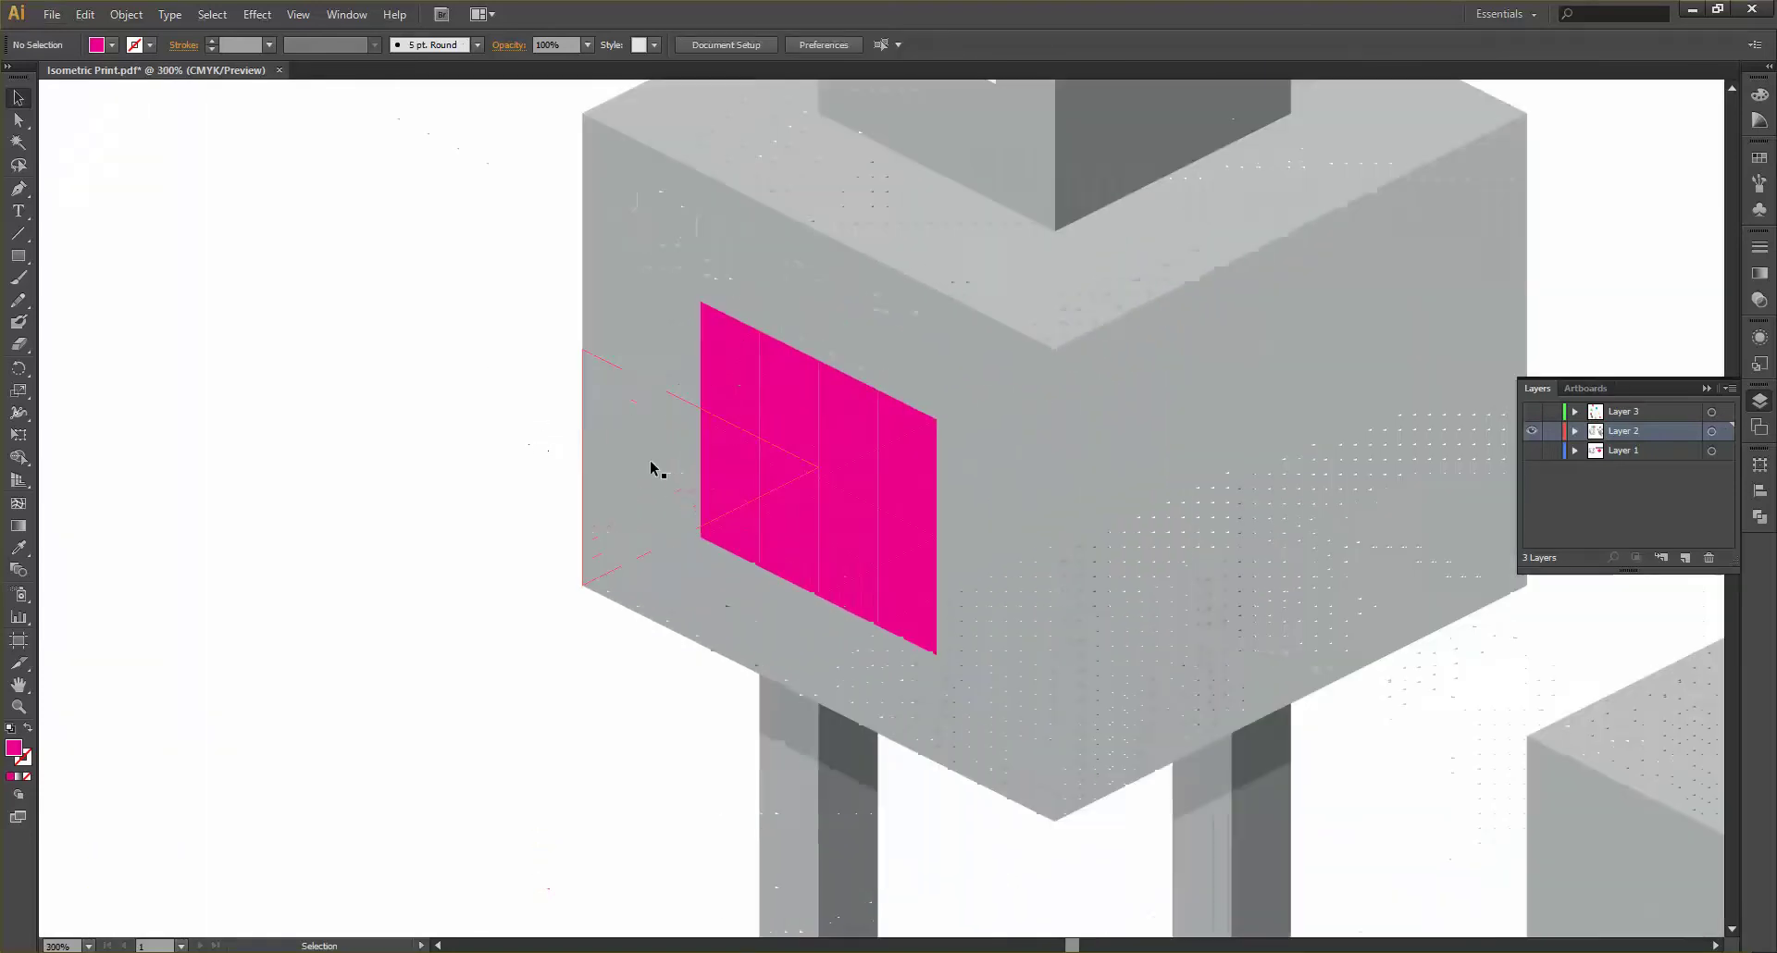
left_click(729, 339)
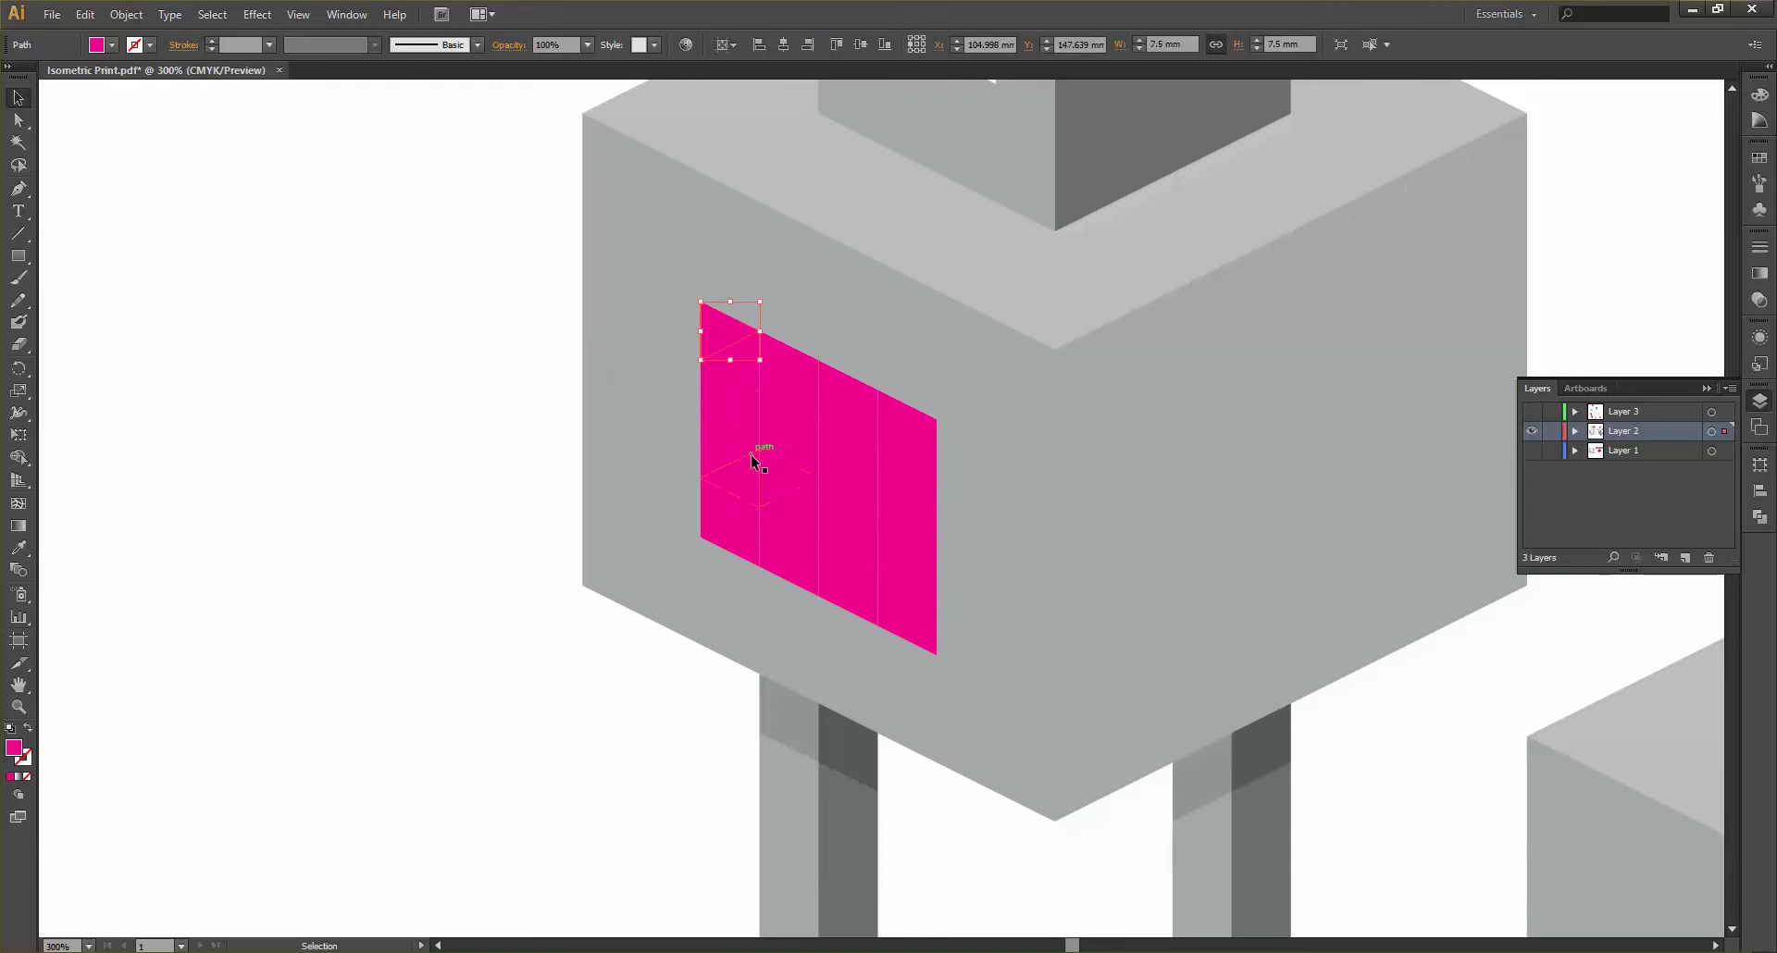
left_click(732, 544, "shift")
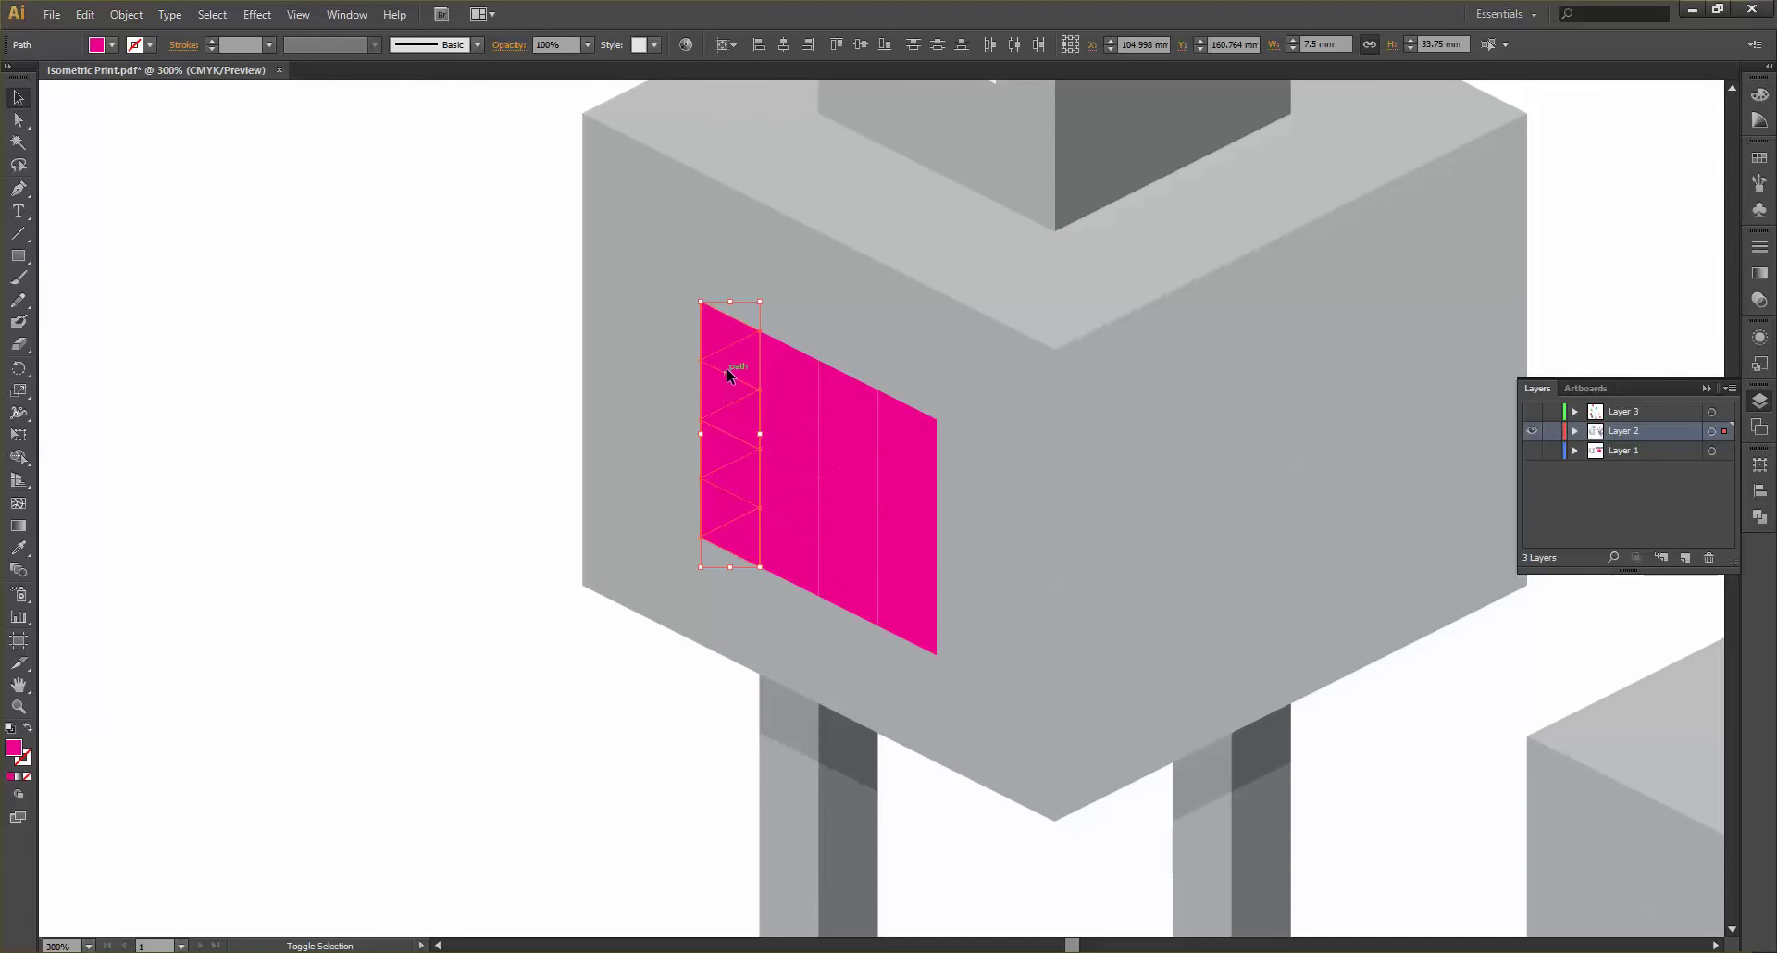
left_click(429, 395)
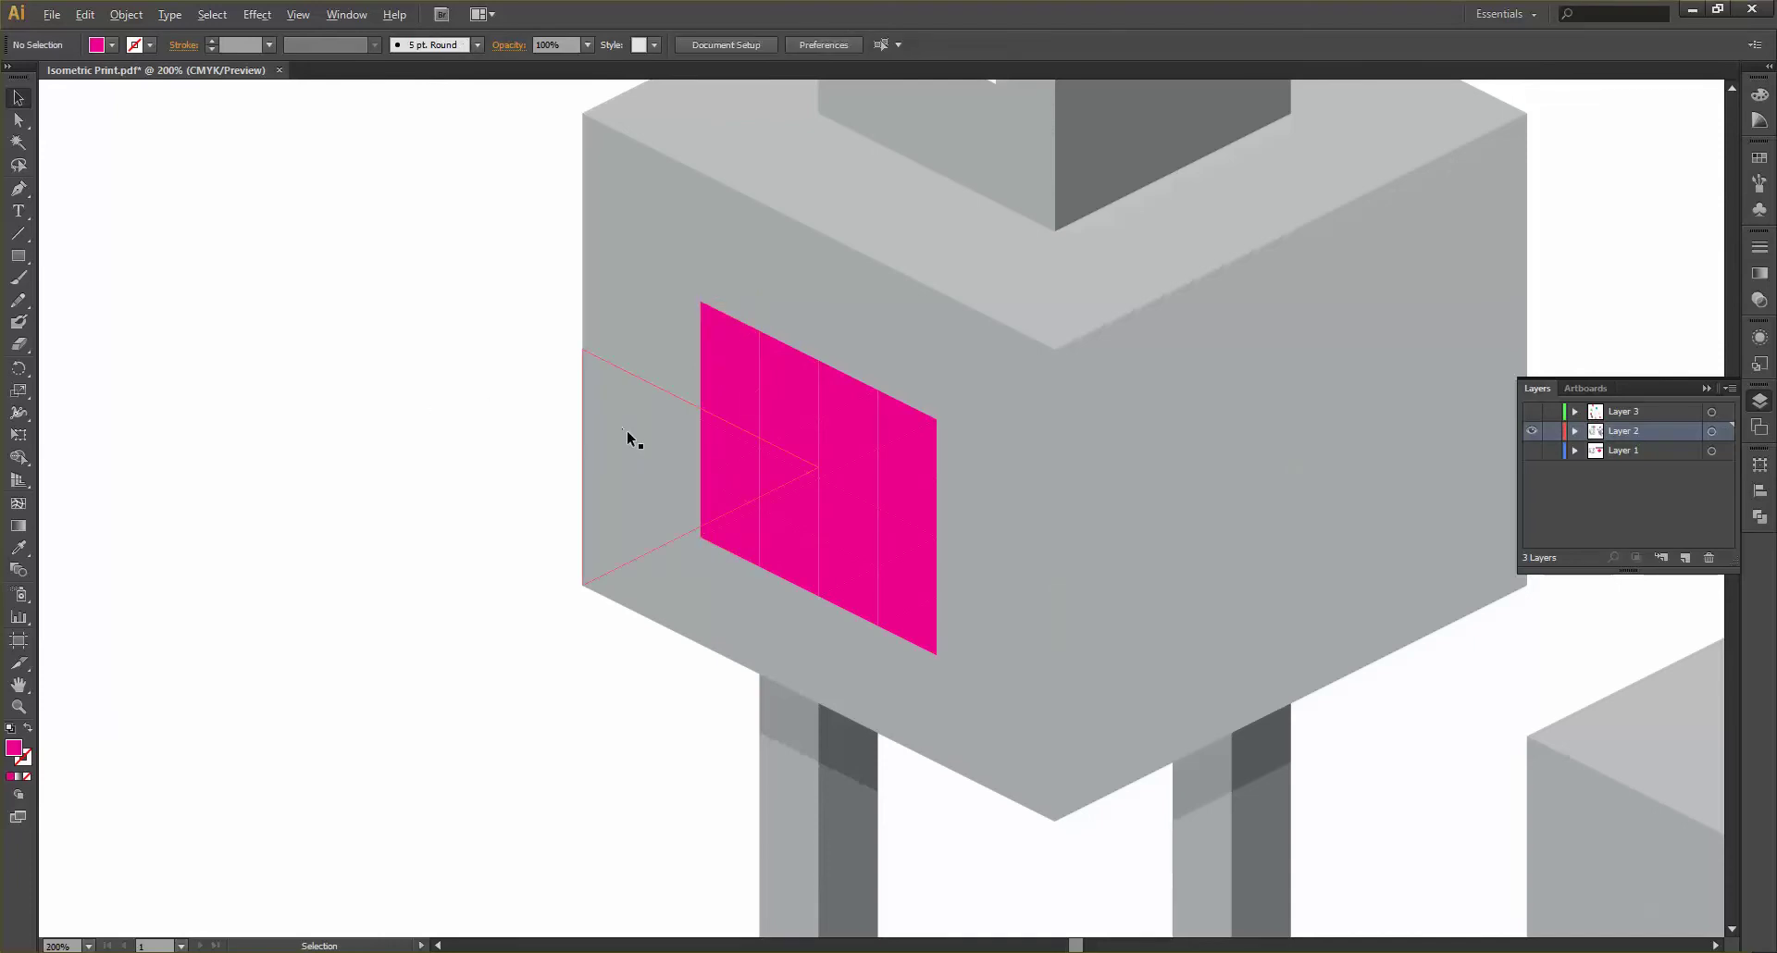
scroll(626, 431, "down", 1)
scroll(726, 449, "up", 1)
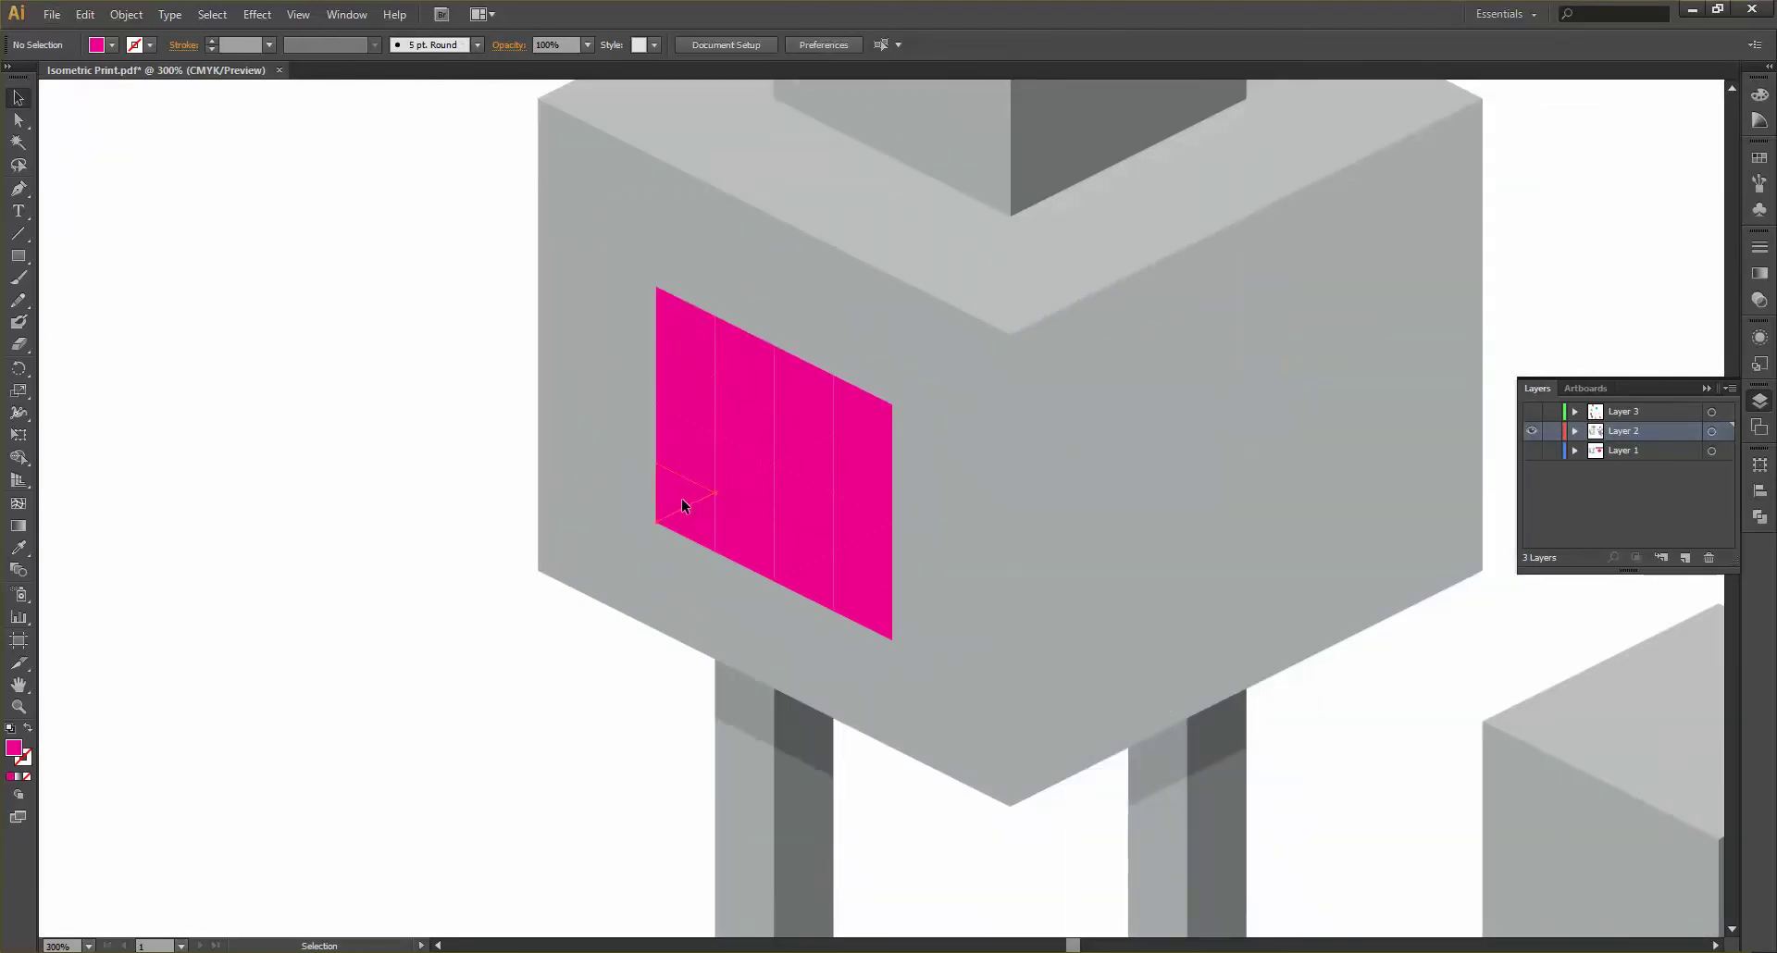
Fill the triangles in the window panel's leftmost column with the light grey swatch
left_click(681, 498)
left_click_drag(686, 434, 670, 315)
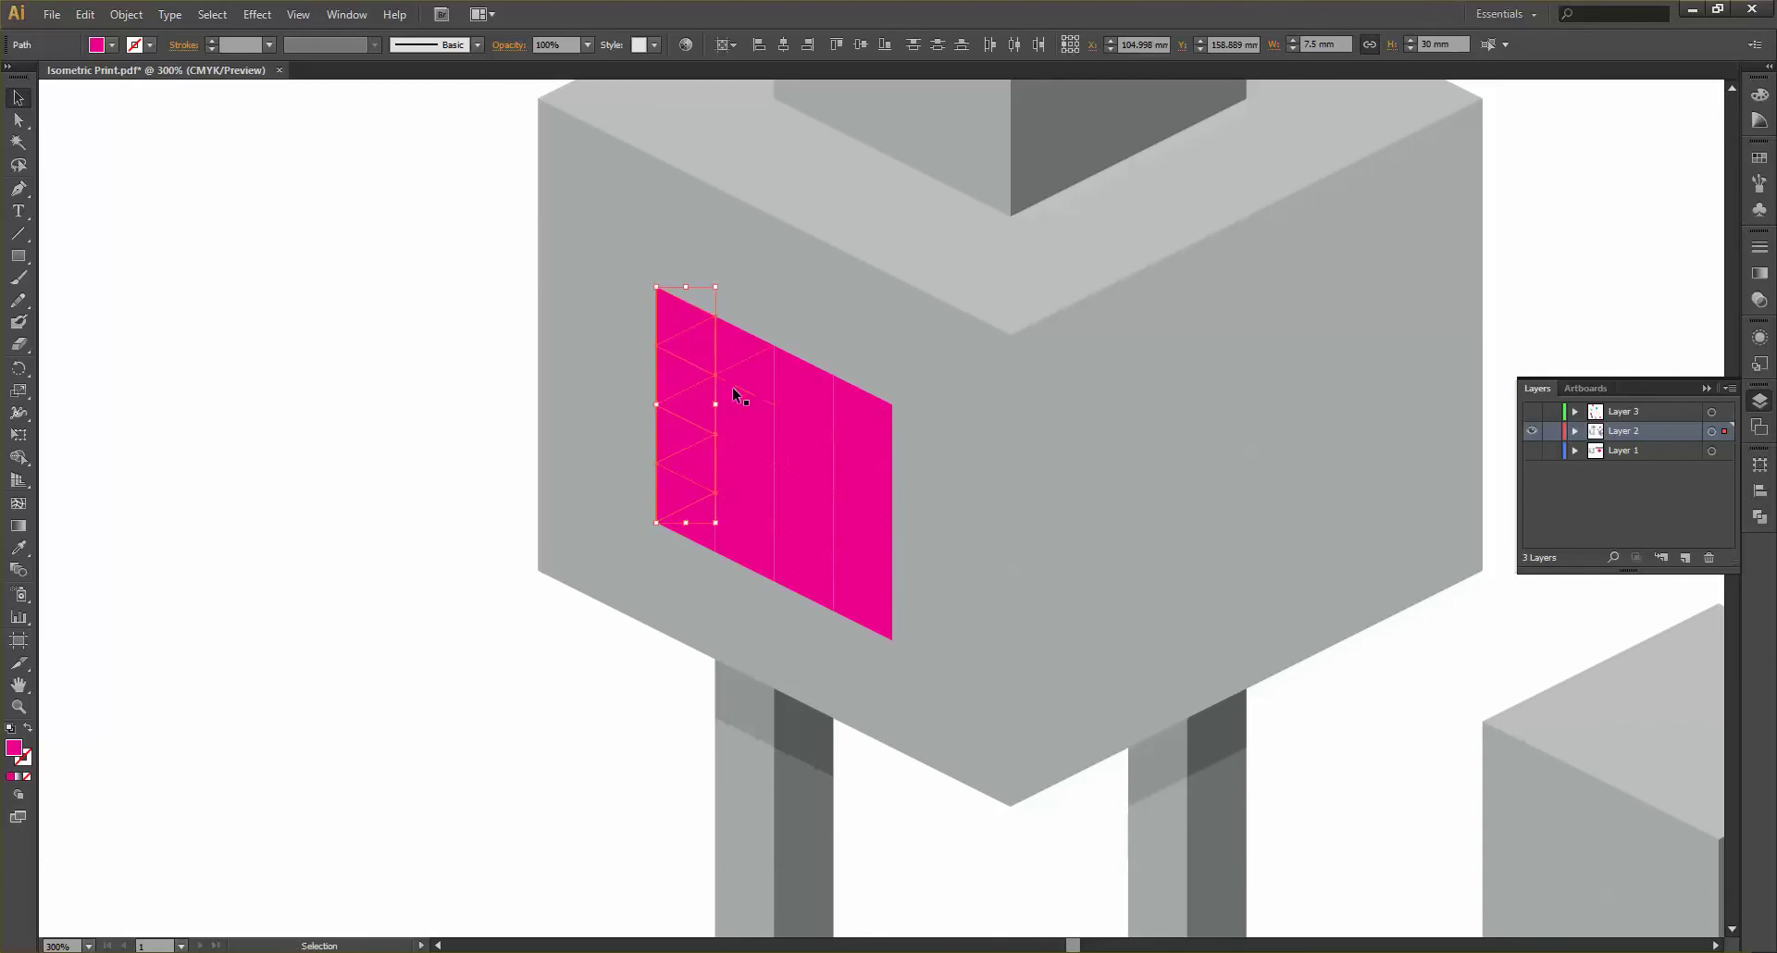
key("i")
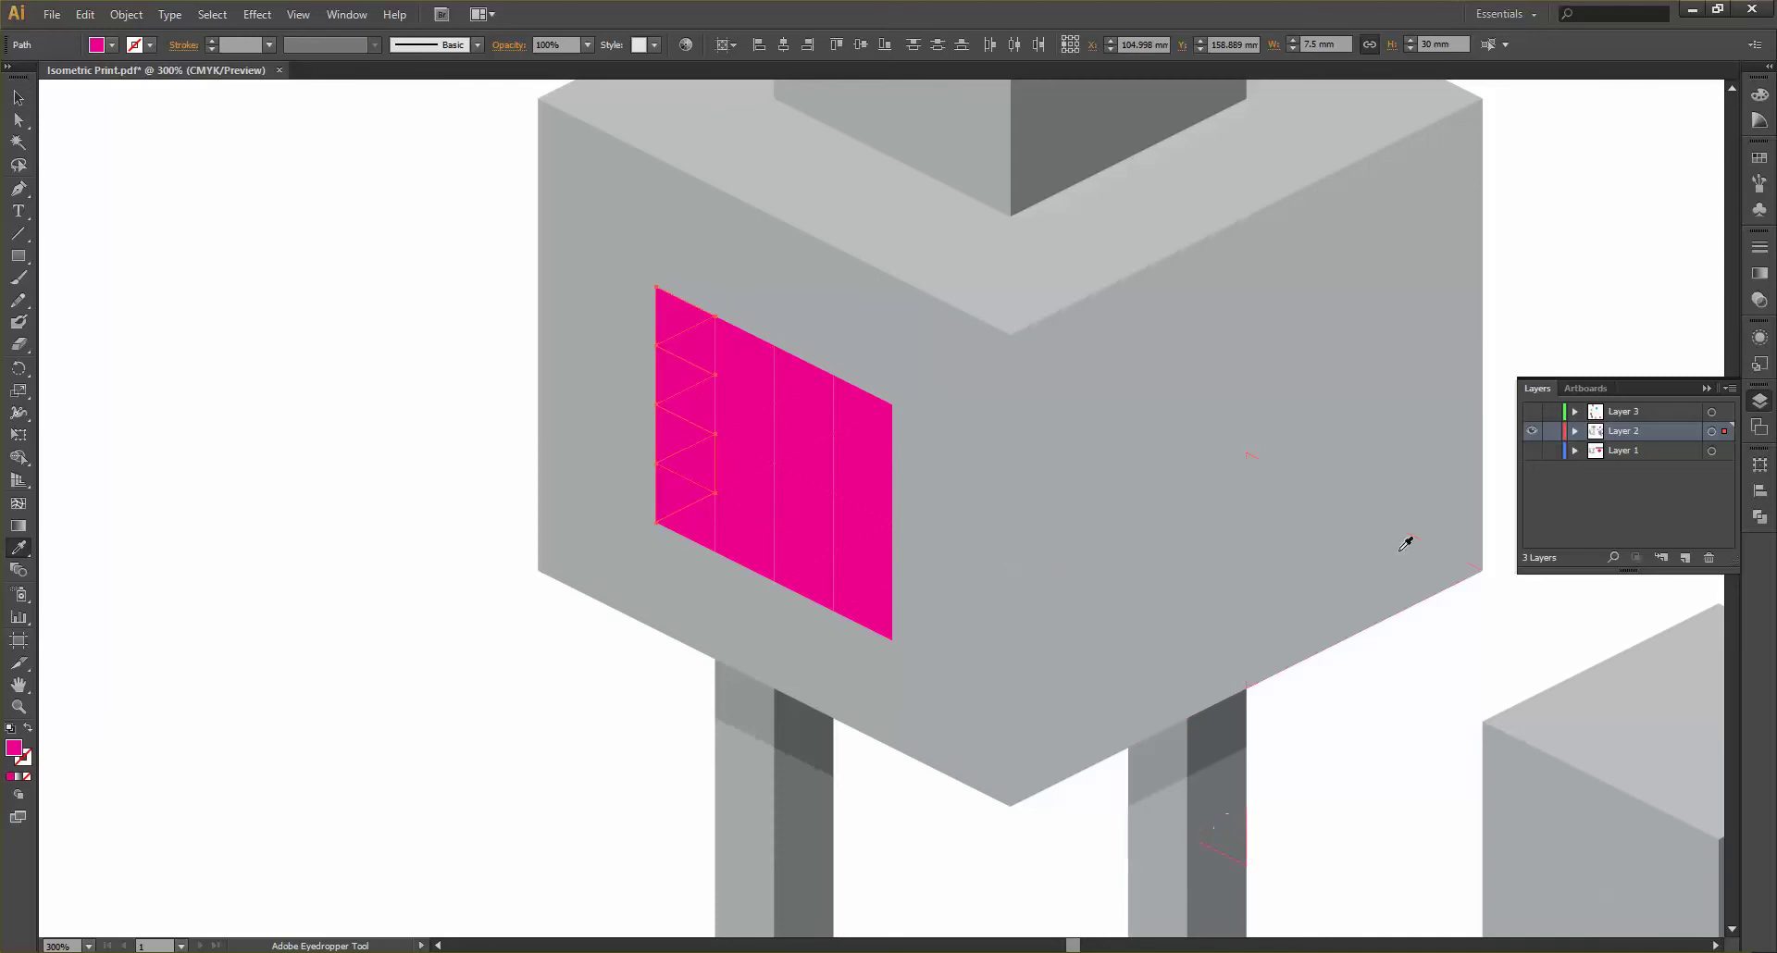
left_click(1762, 163)
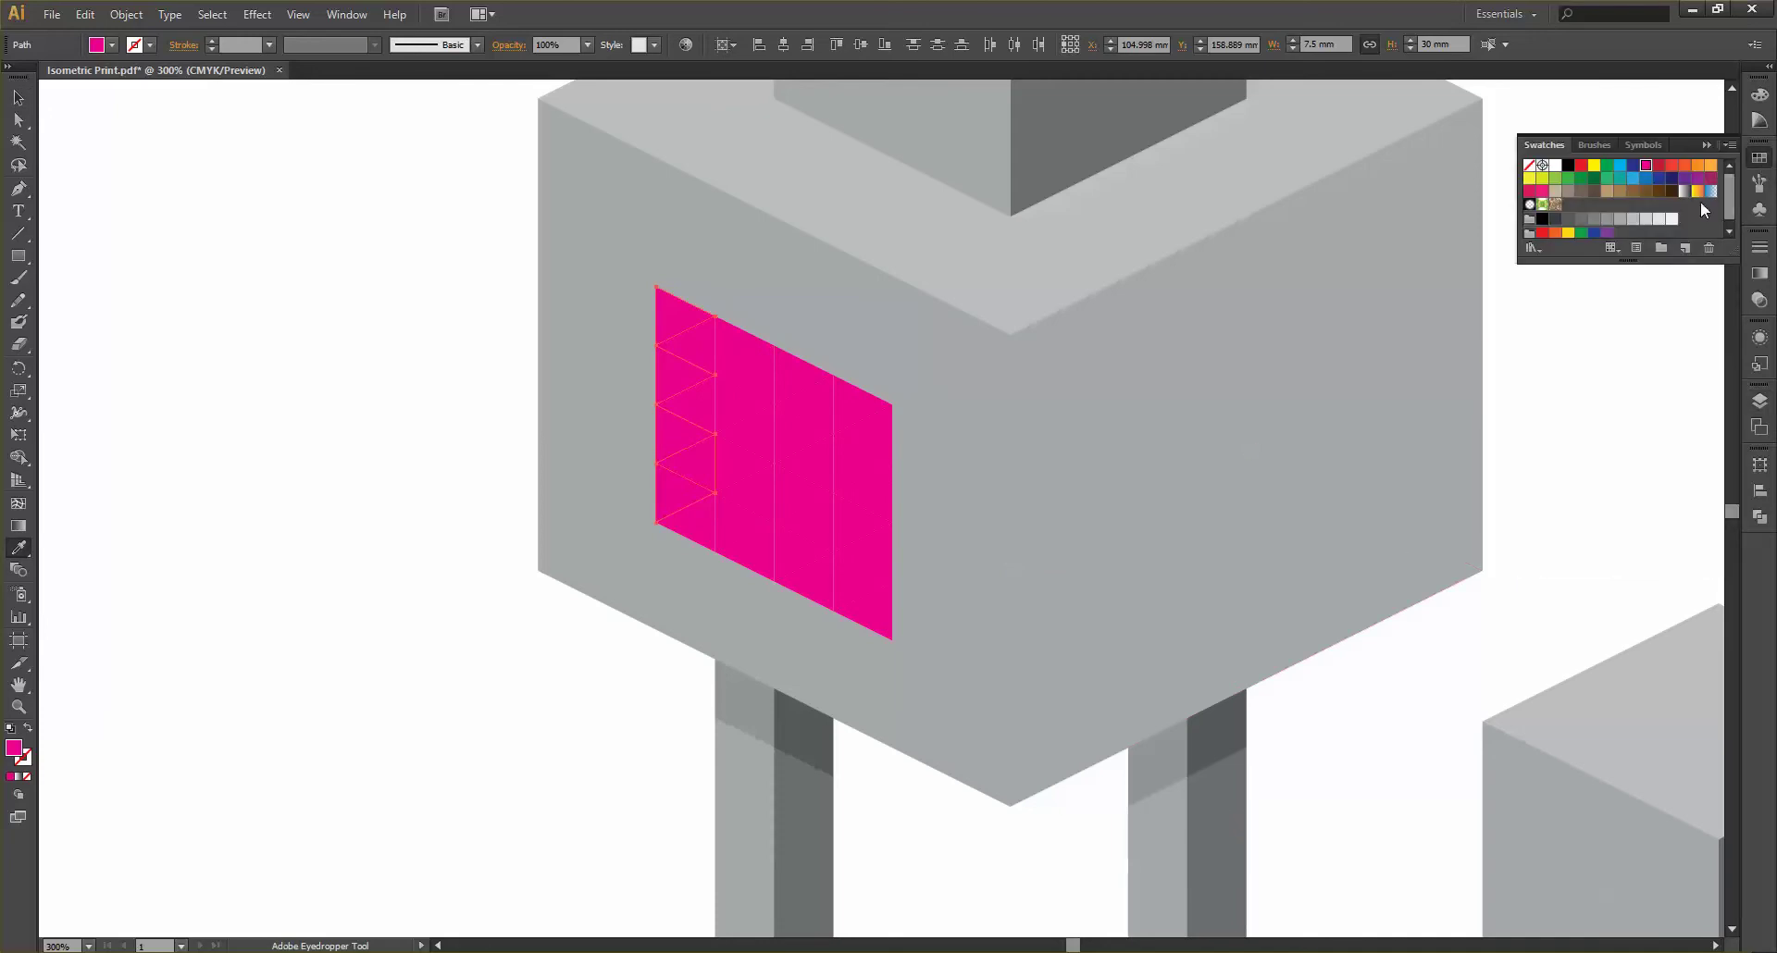
left_click(1661, 222)
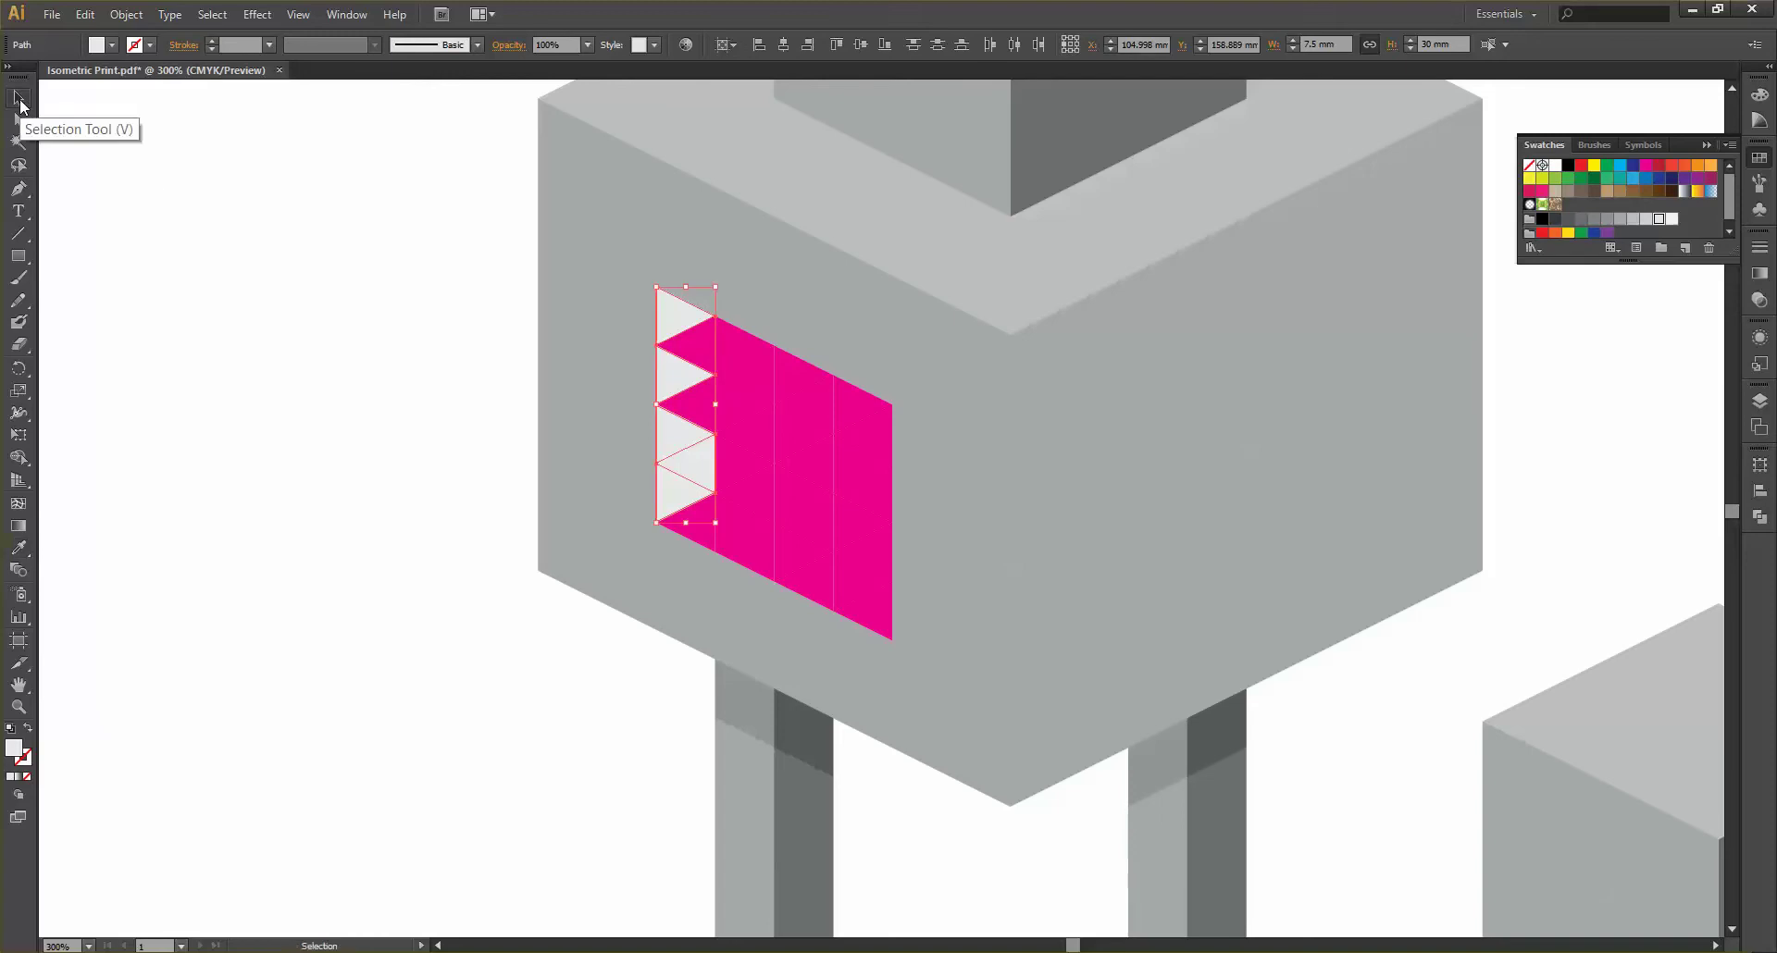
left_click(19, 98)
left_click(289, 224)
Match the two remaining pink triangles in the panel's leftmost column to the light grey beside them
left_click(703, 407)
left_click(705, 362, "shift")
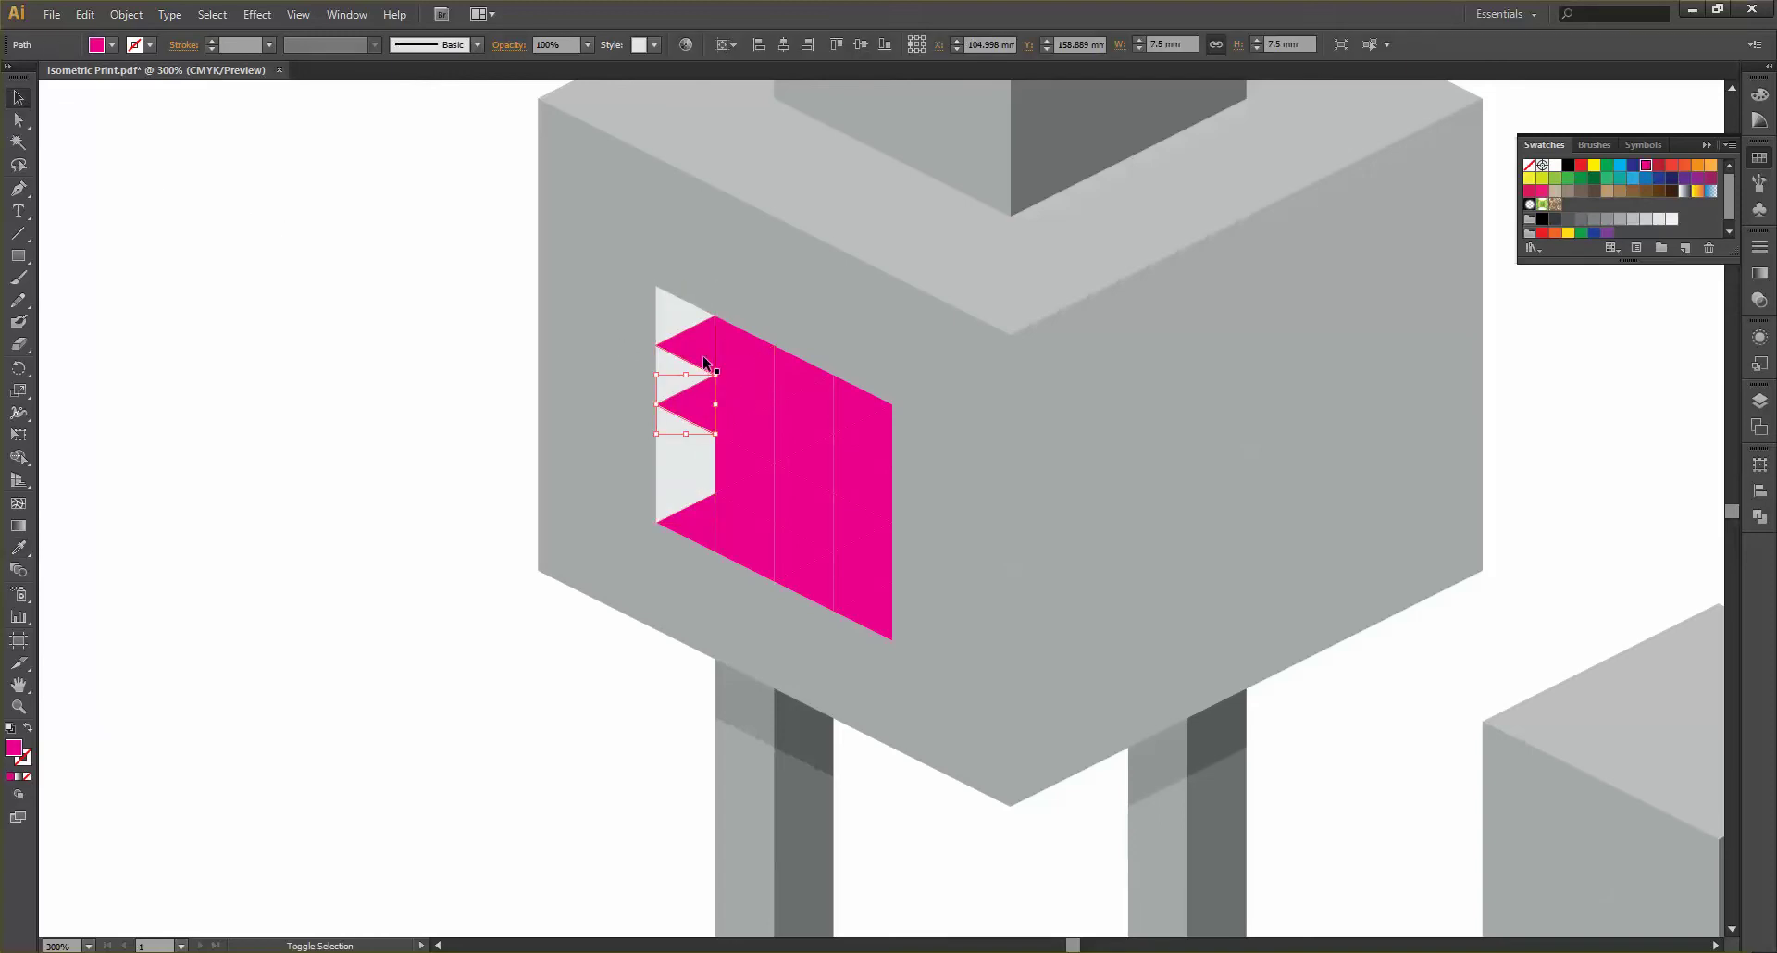
key("i")
left_click(687, 378)
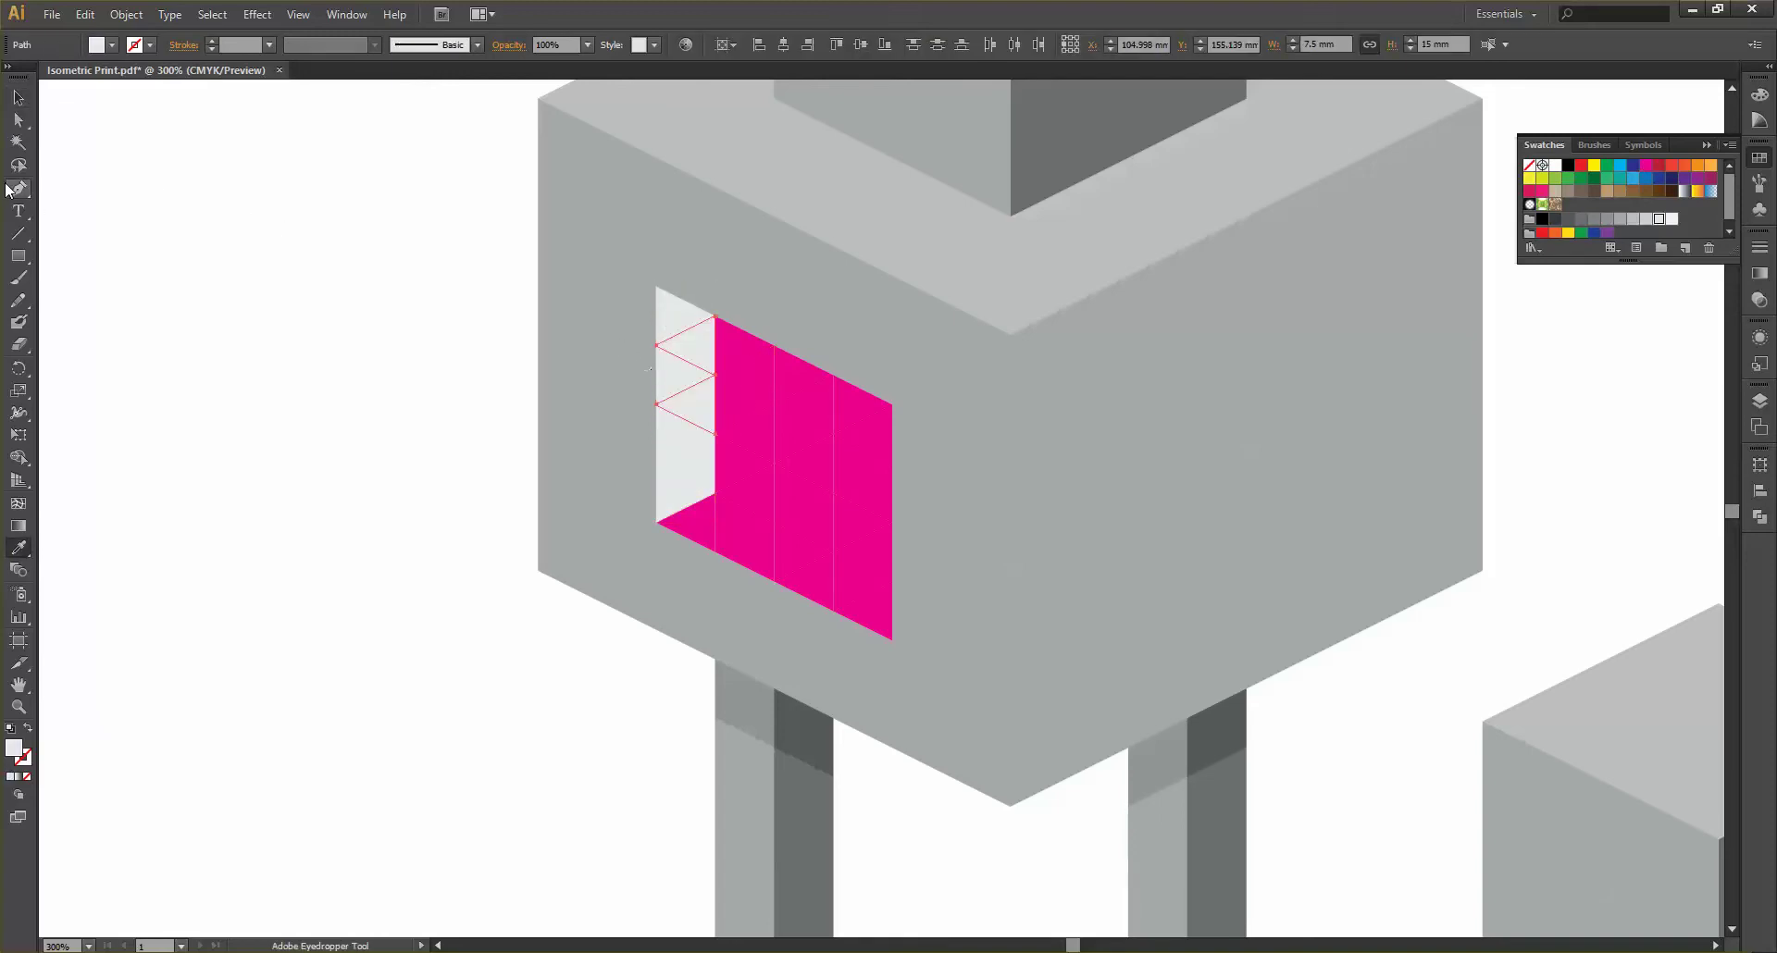
left_click(18, 97)
left_click(362, 325)
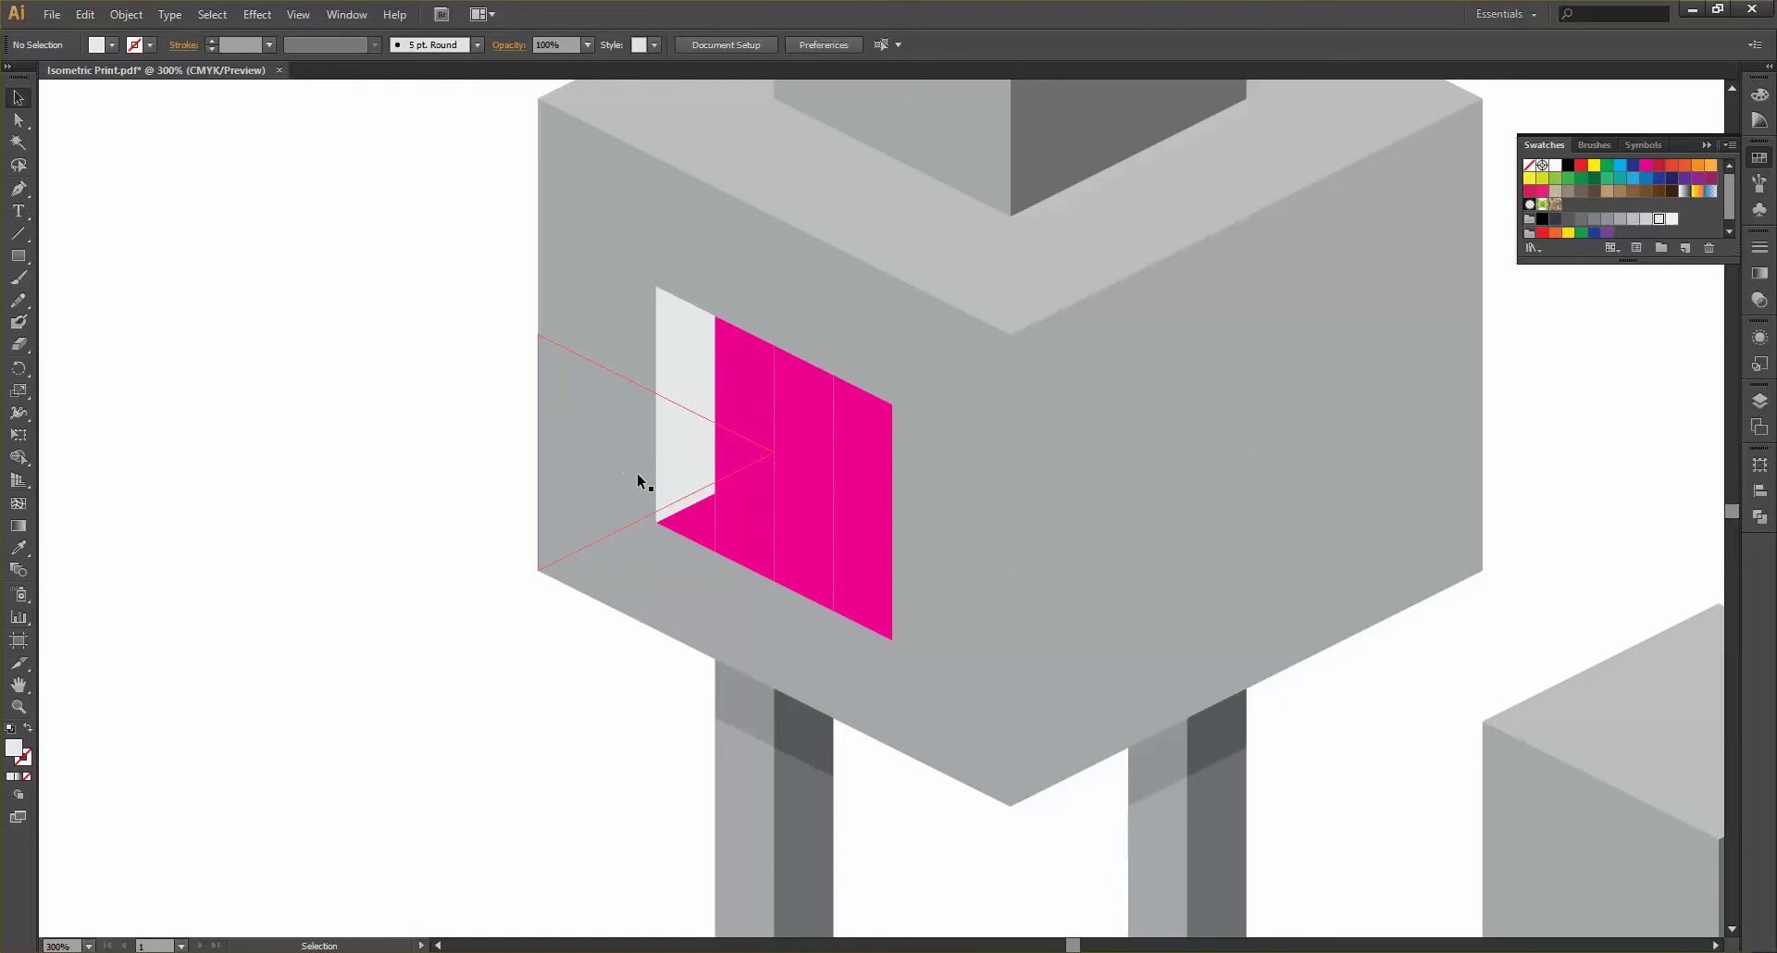
Fill the row of triangles along the window panel's lower edge with the lightest grey swatch to form the sill
left_click(689, 521)
left_click(735, 530, "shift")
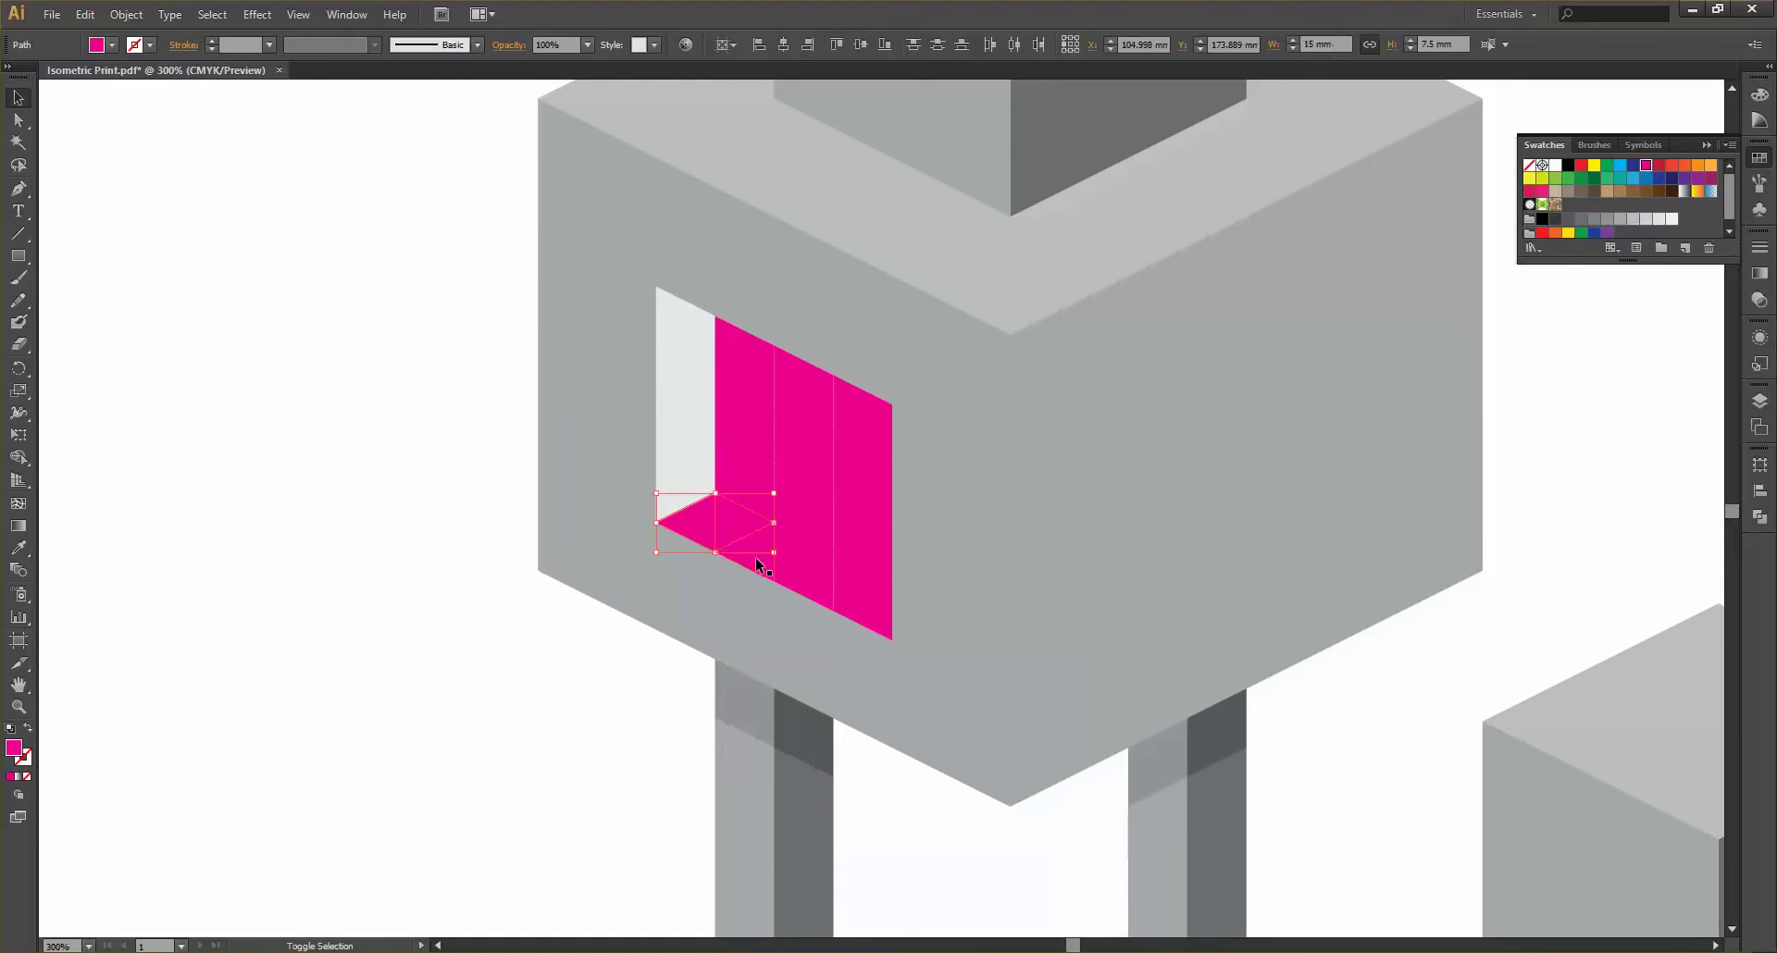
left_click(801, 561, "shift")
left_click(807, 563, "shift")
left_click(846, 587, "shift")
left_click(875, 613, "shift")
key("i")
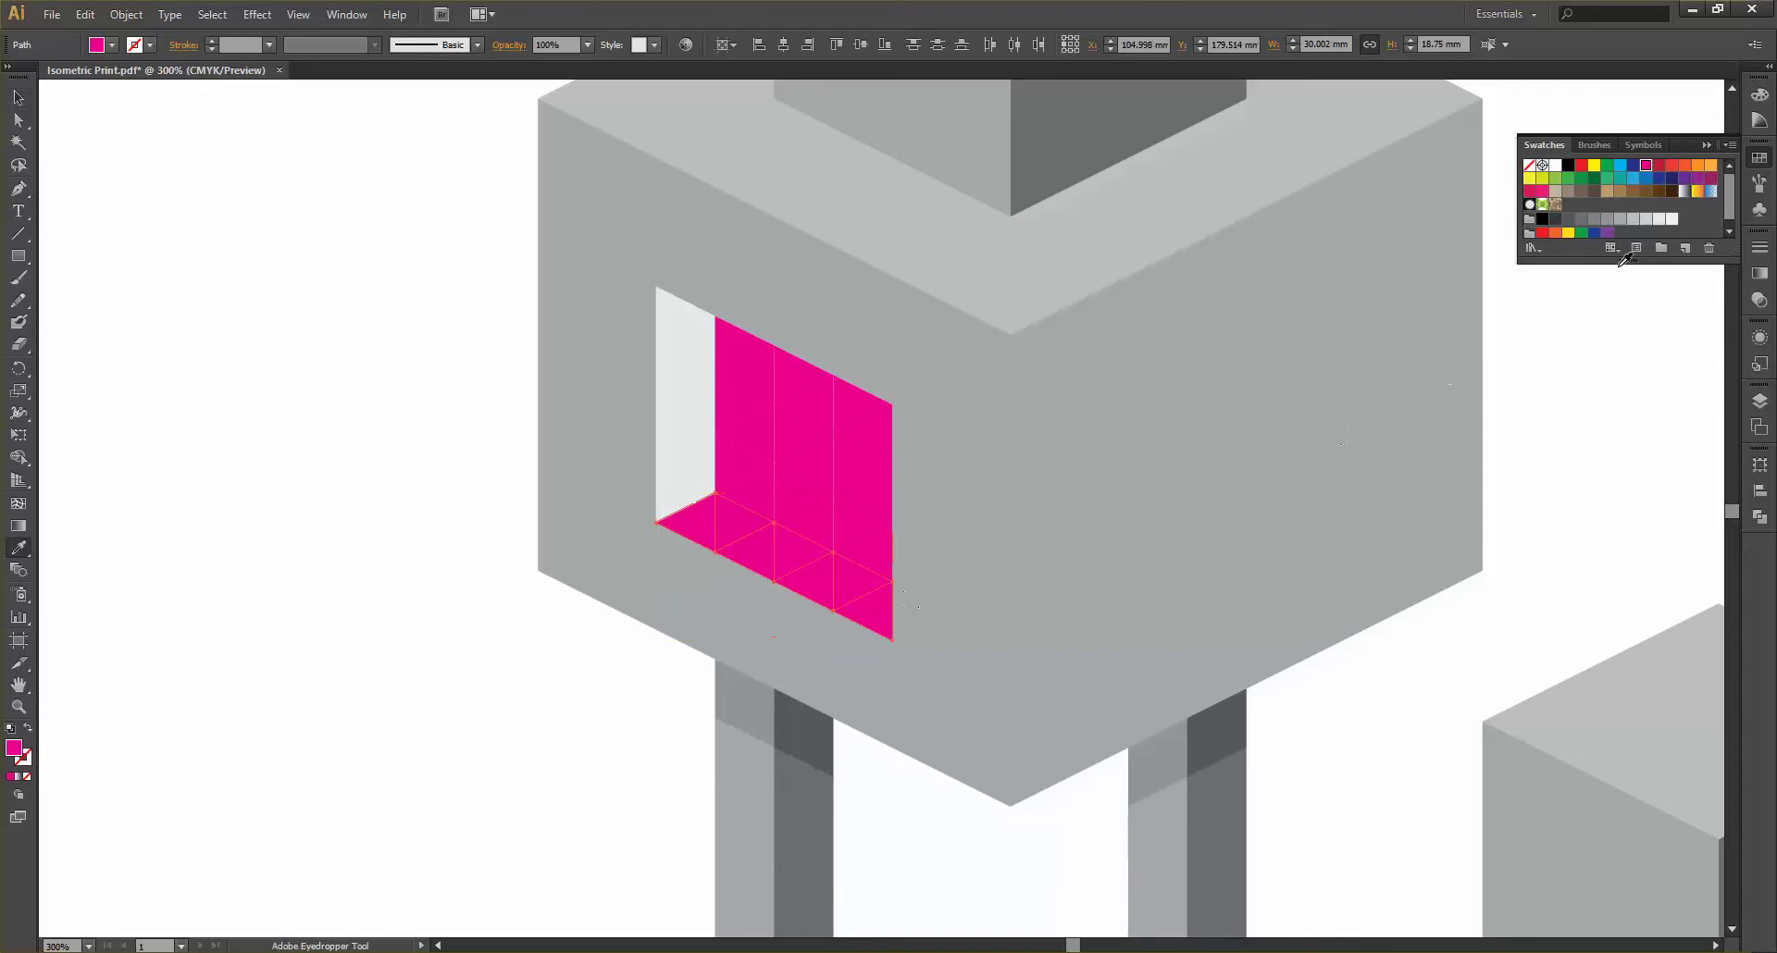
left_click(1670, 219)
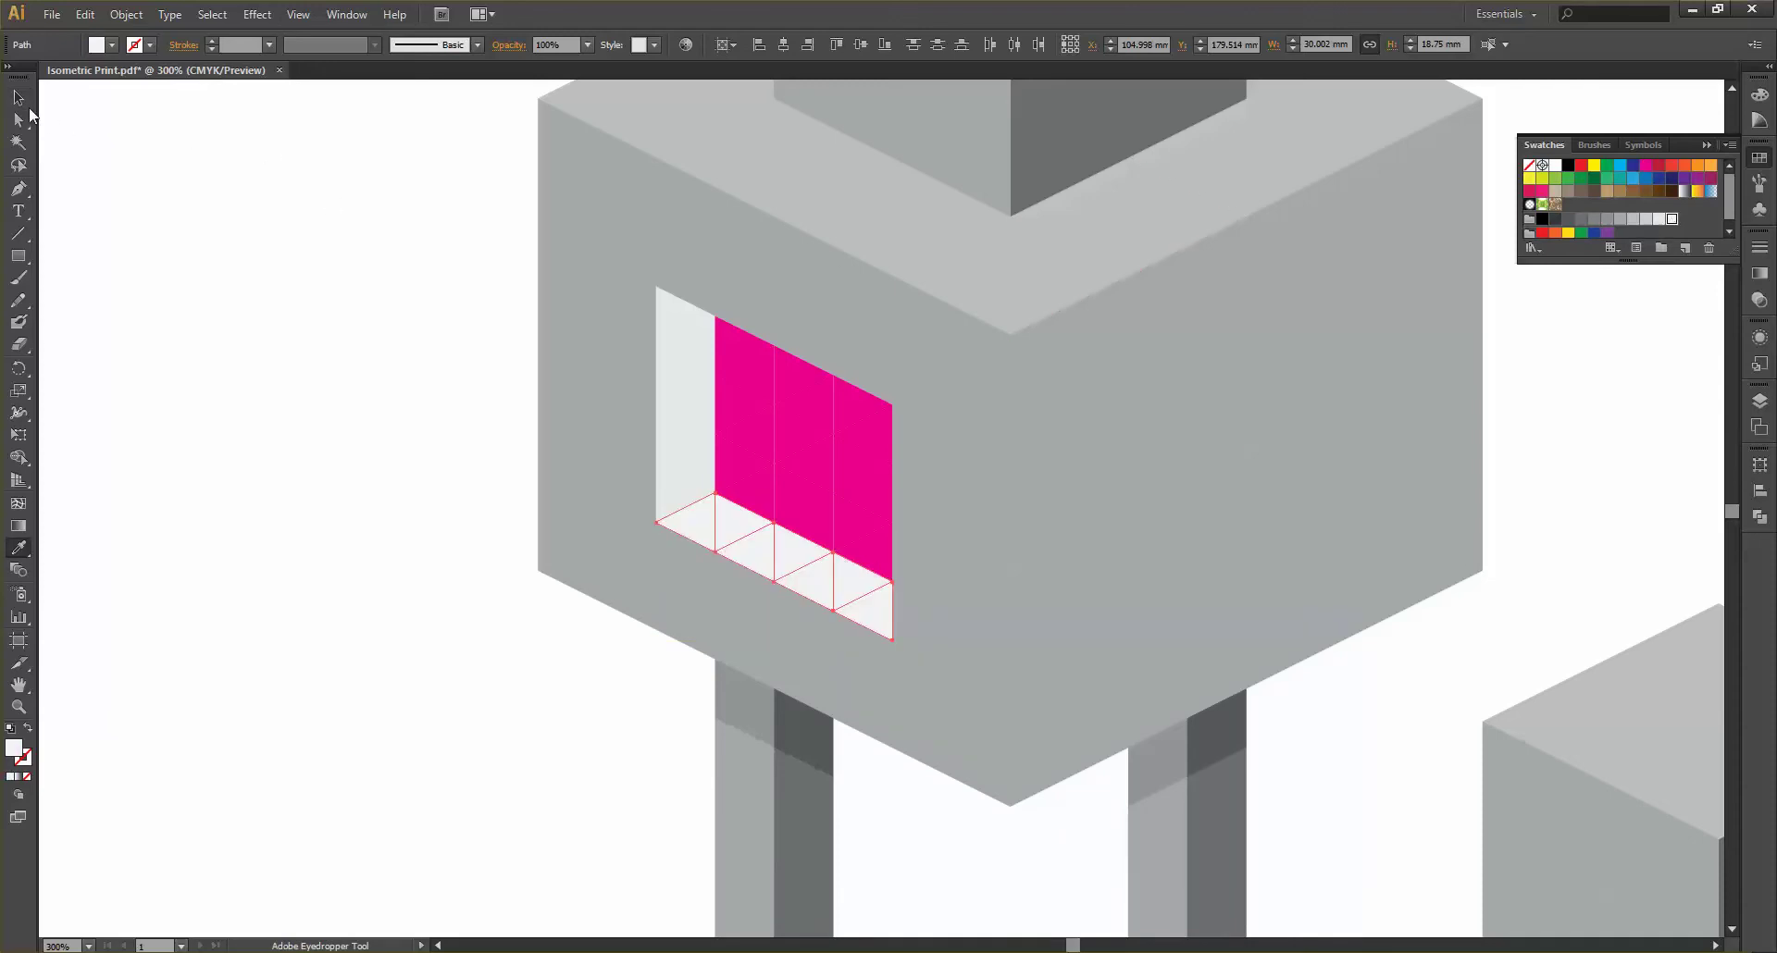
left_click(18, 97)
left_click(85, 212)
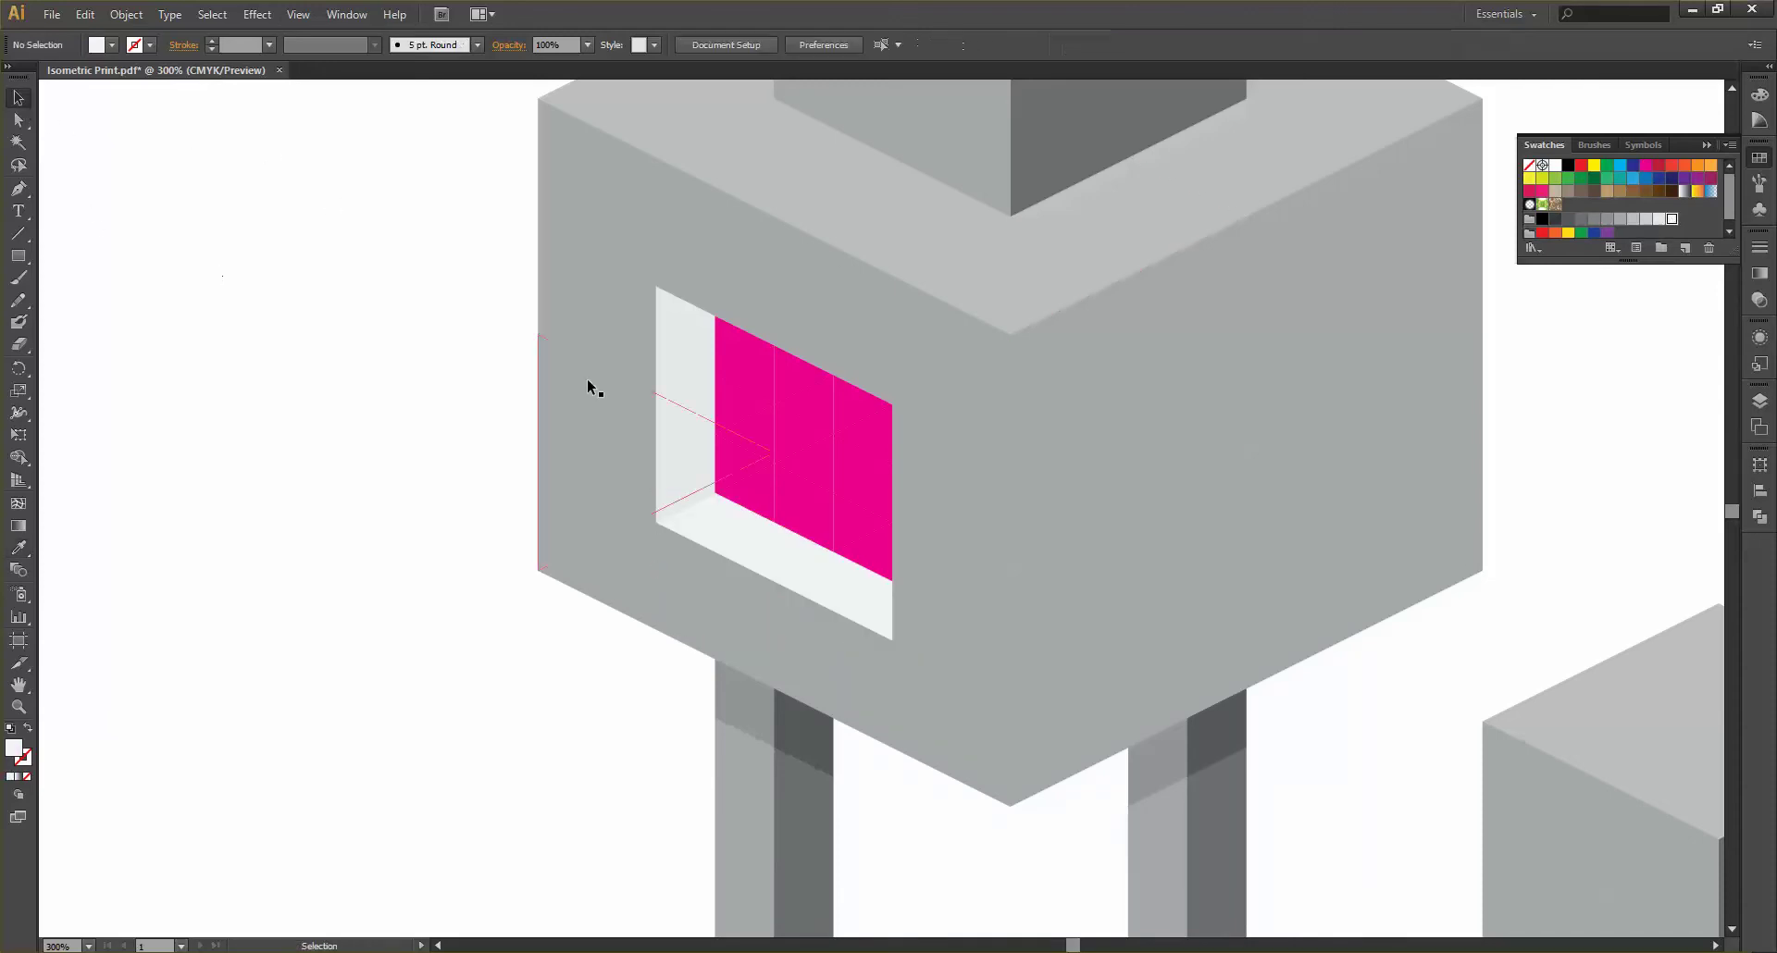
Fill the pink triangles in the three remaining columns of the window panel with white
left_click(766, 481, "shift")
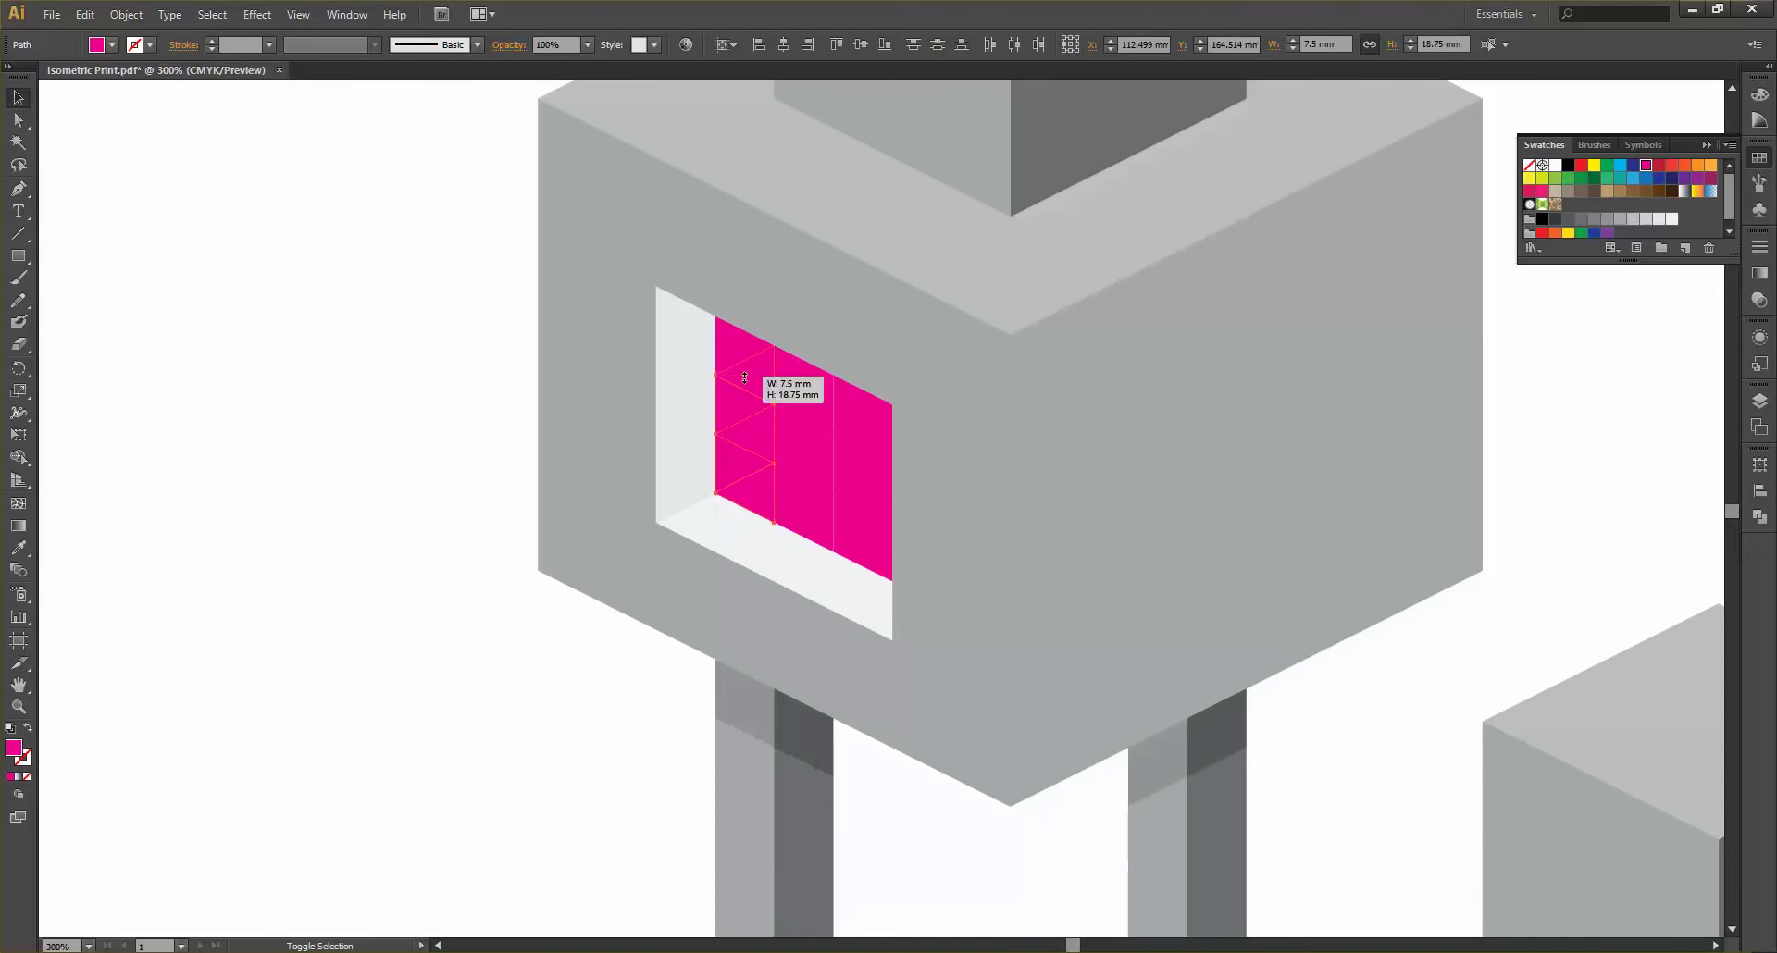
left_click(730, 344, "shift")
left_click(801, 400, "shift")
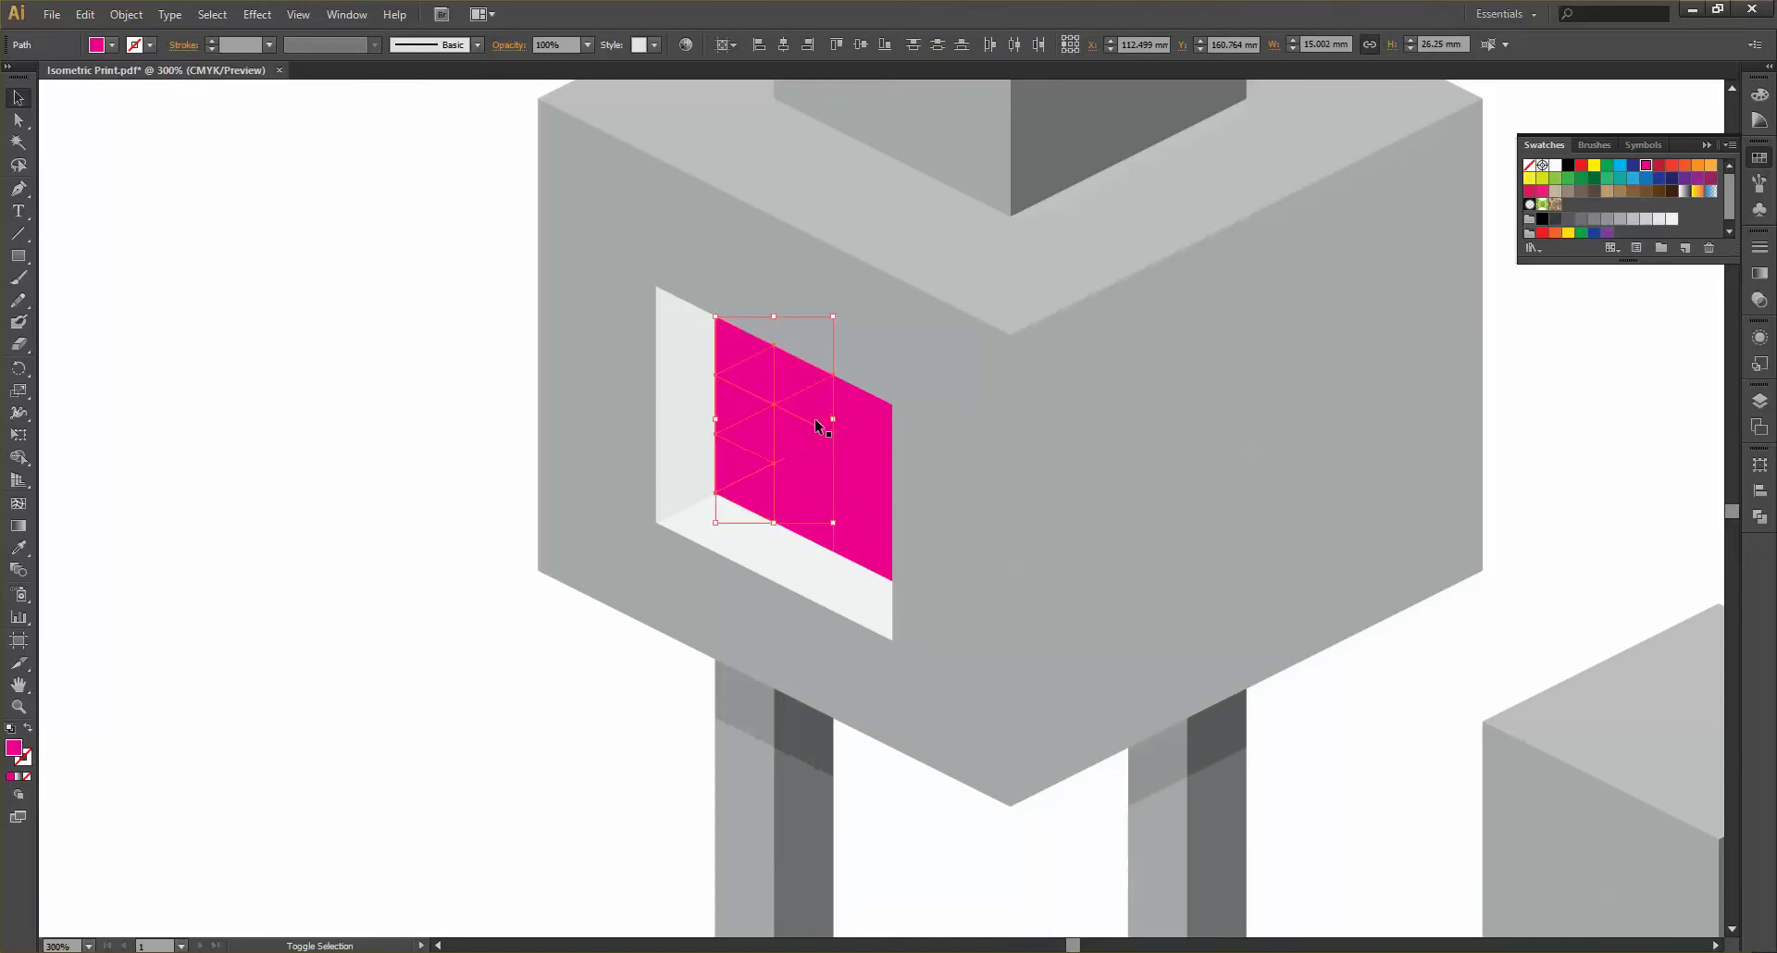
left_click(816, 514, "shift")
left_click(862, 495, "shift")
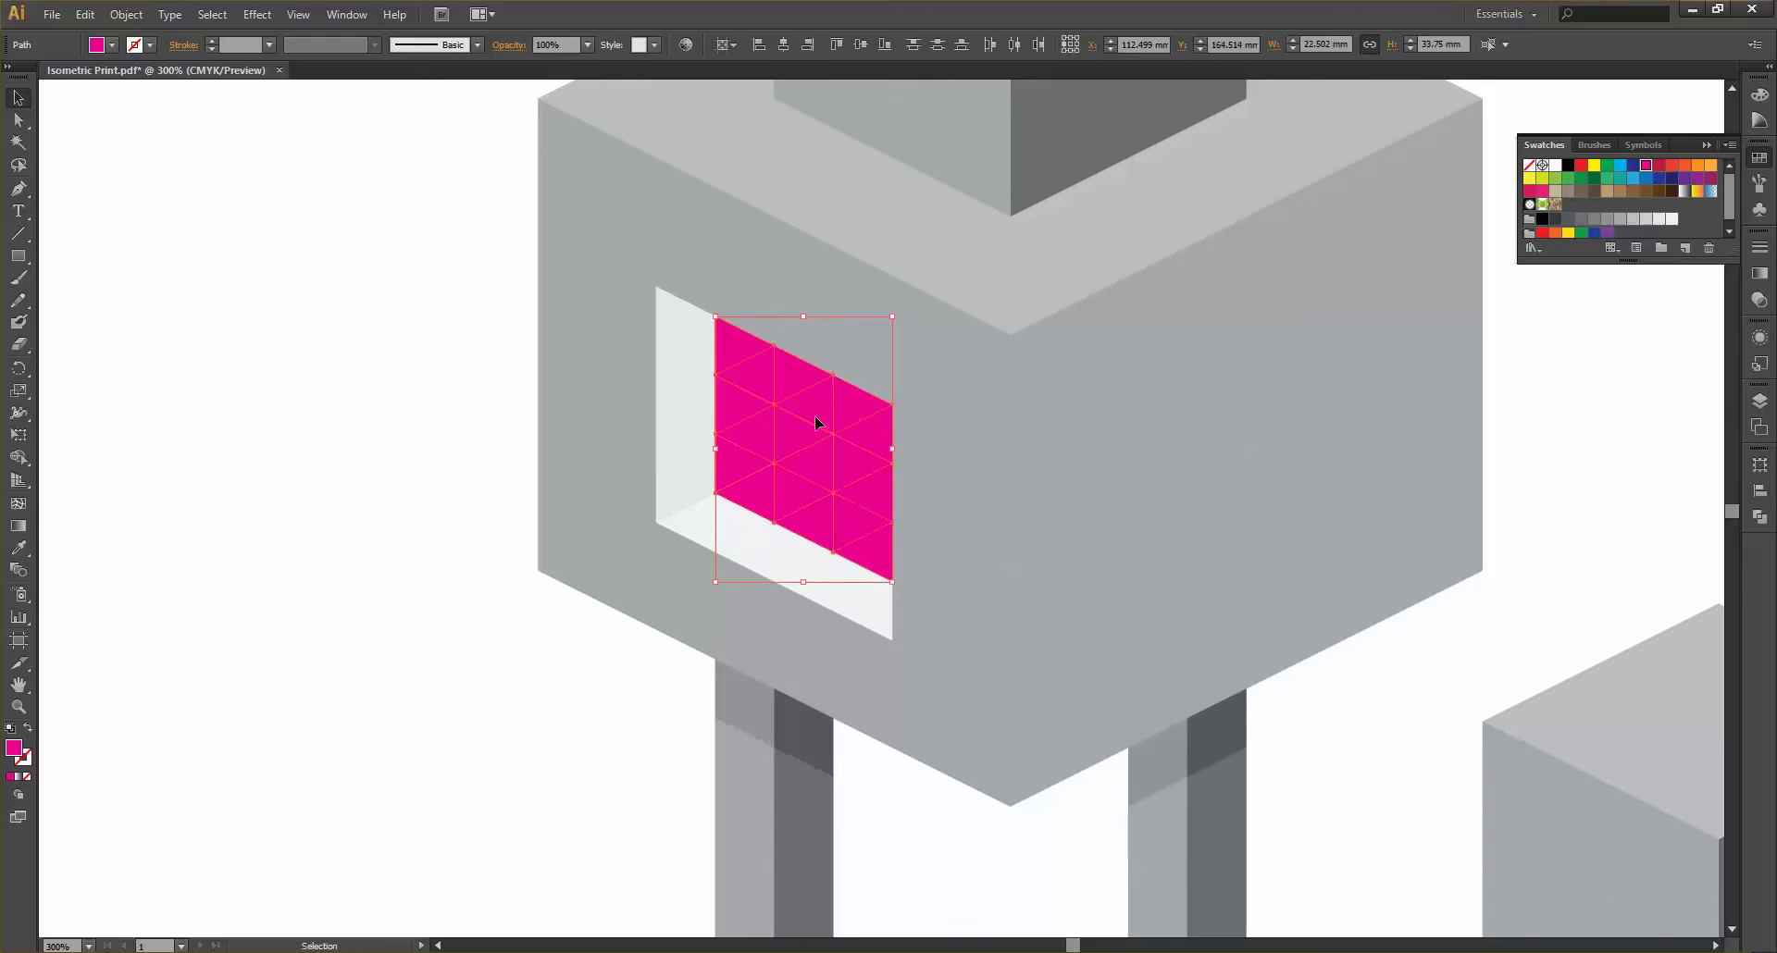
left_click(1556, 168)
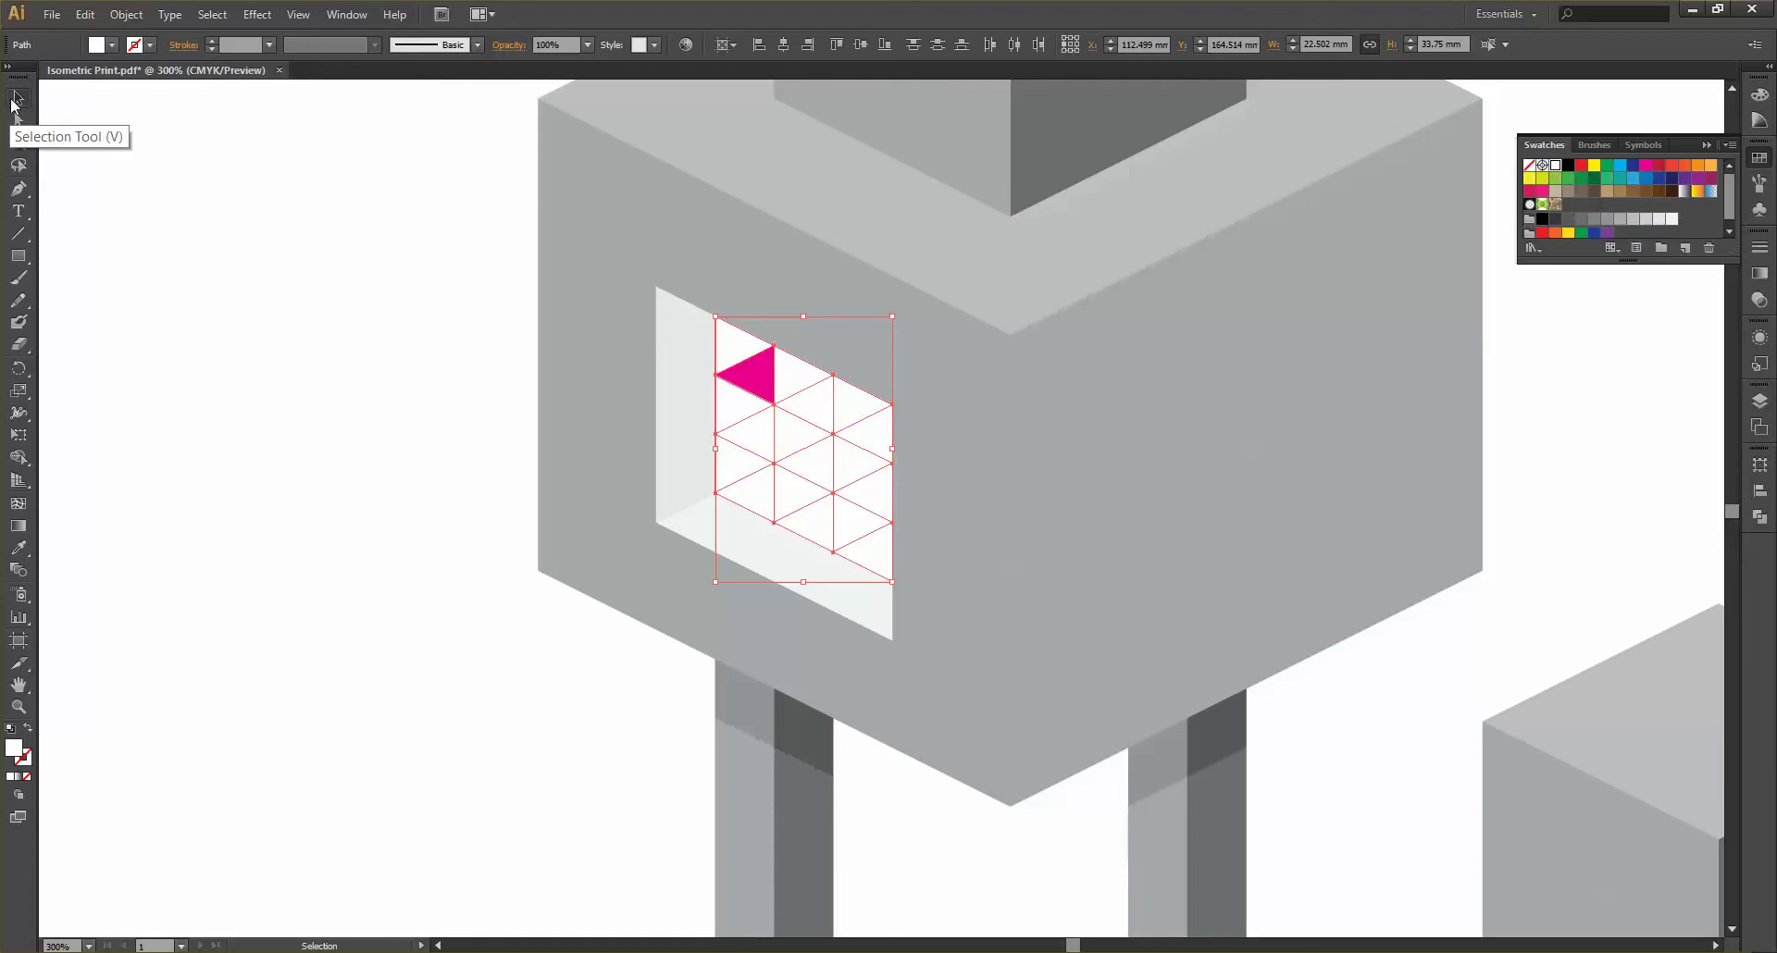
left_click(17, 99)
left_click(416, 255)
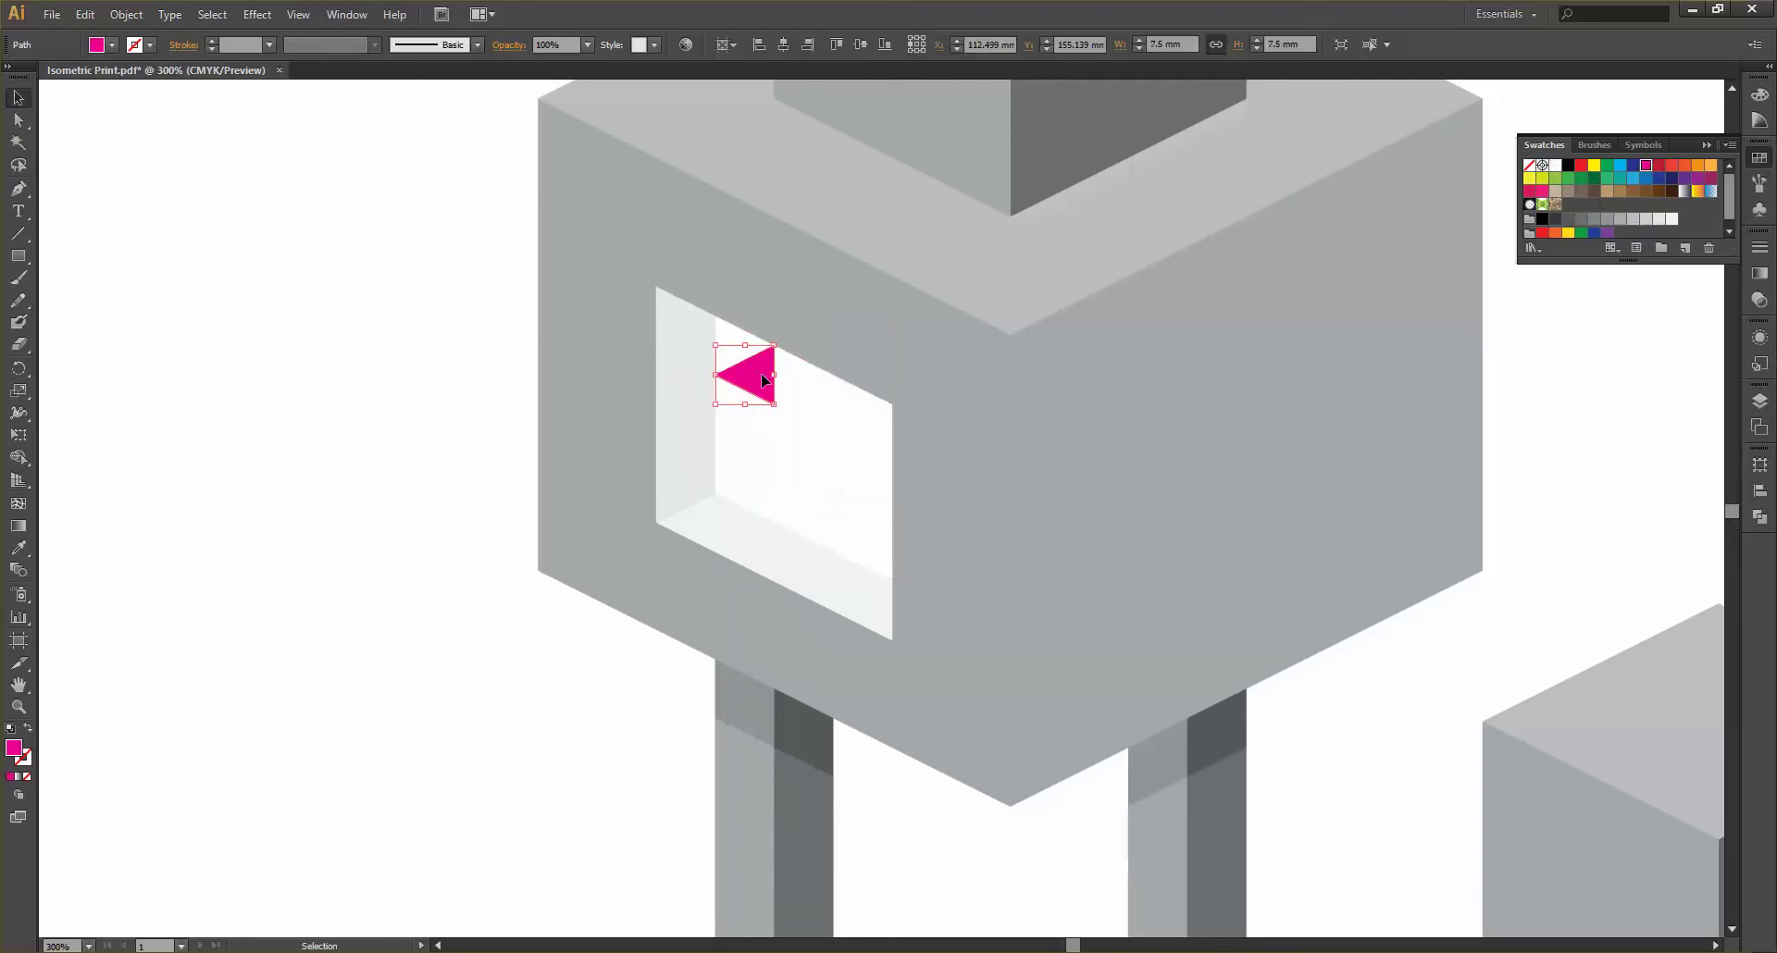
Match the leftover pink triangle inside the window to the surrounding white
key("i")
left_click(786, 467)
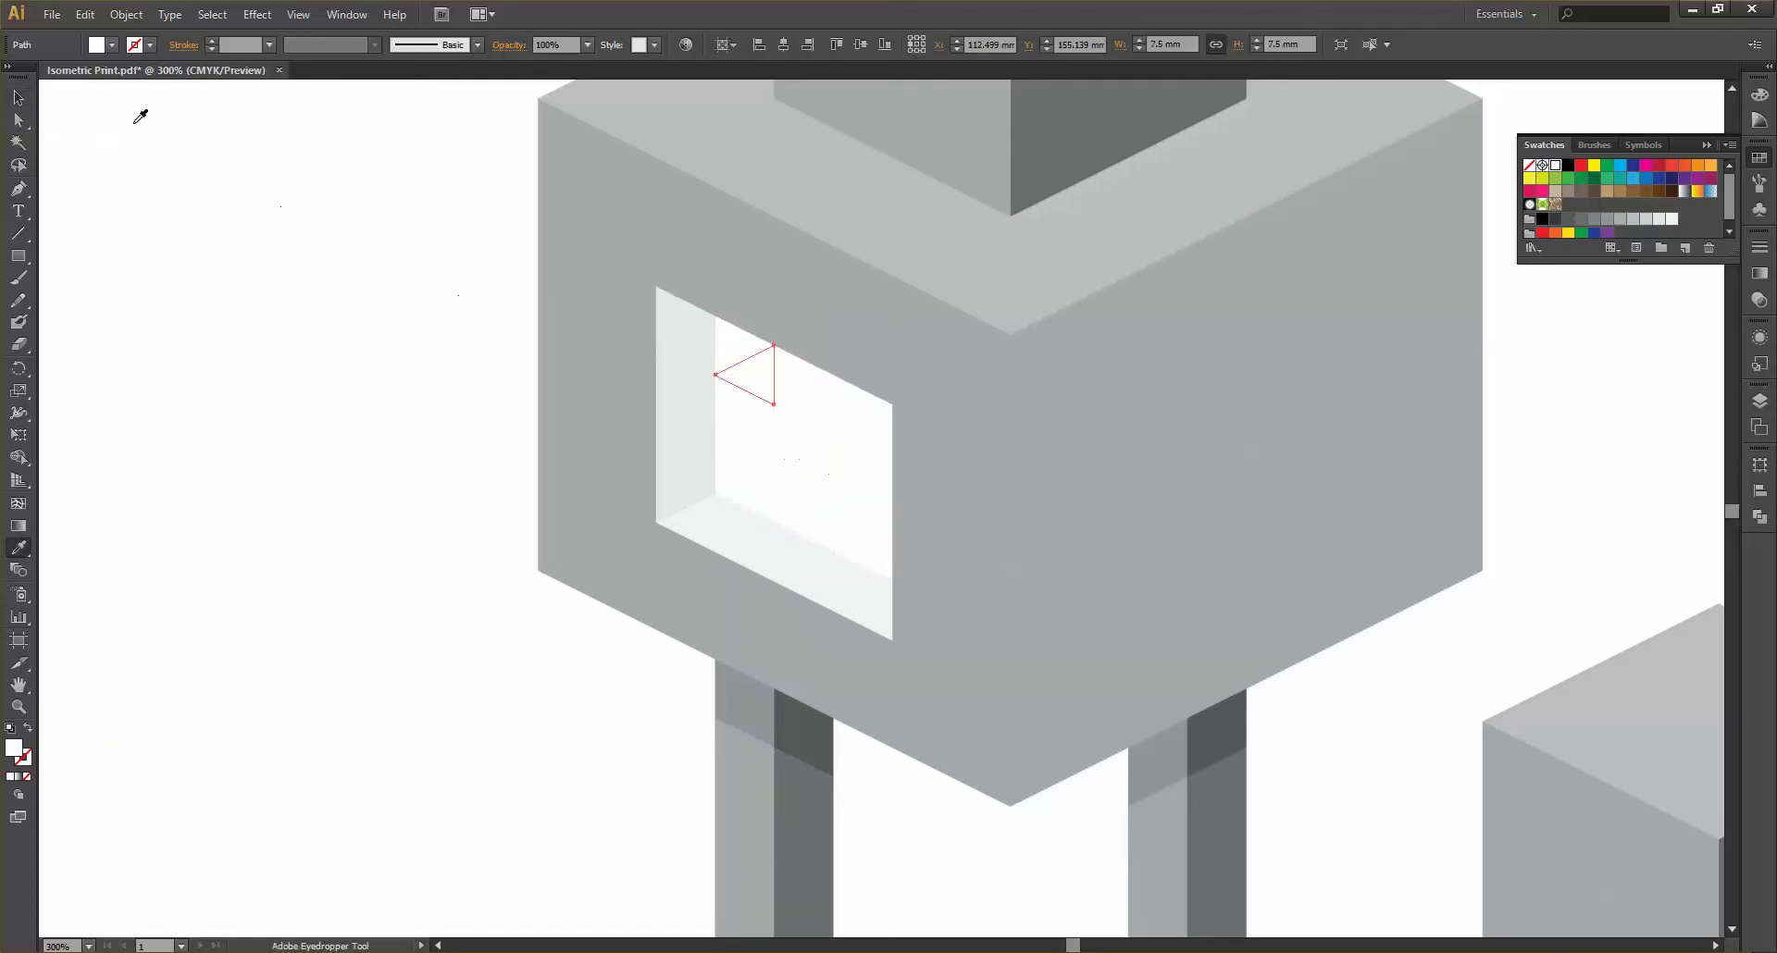
left_click(17, 100)
left_click(302, 287)
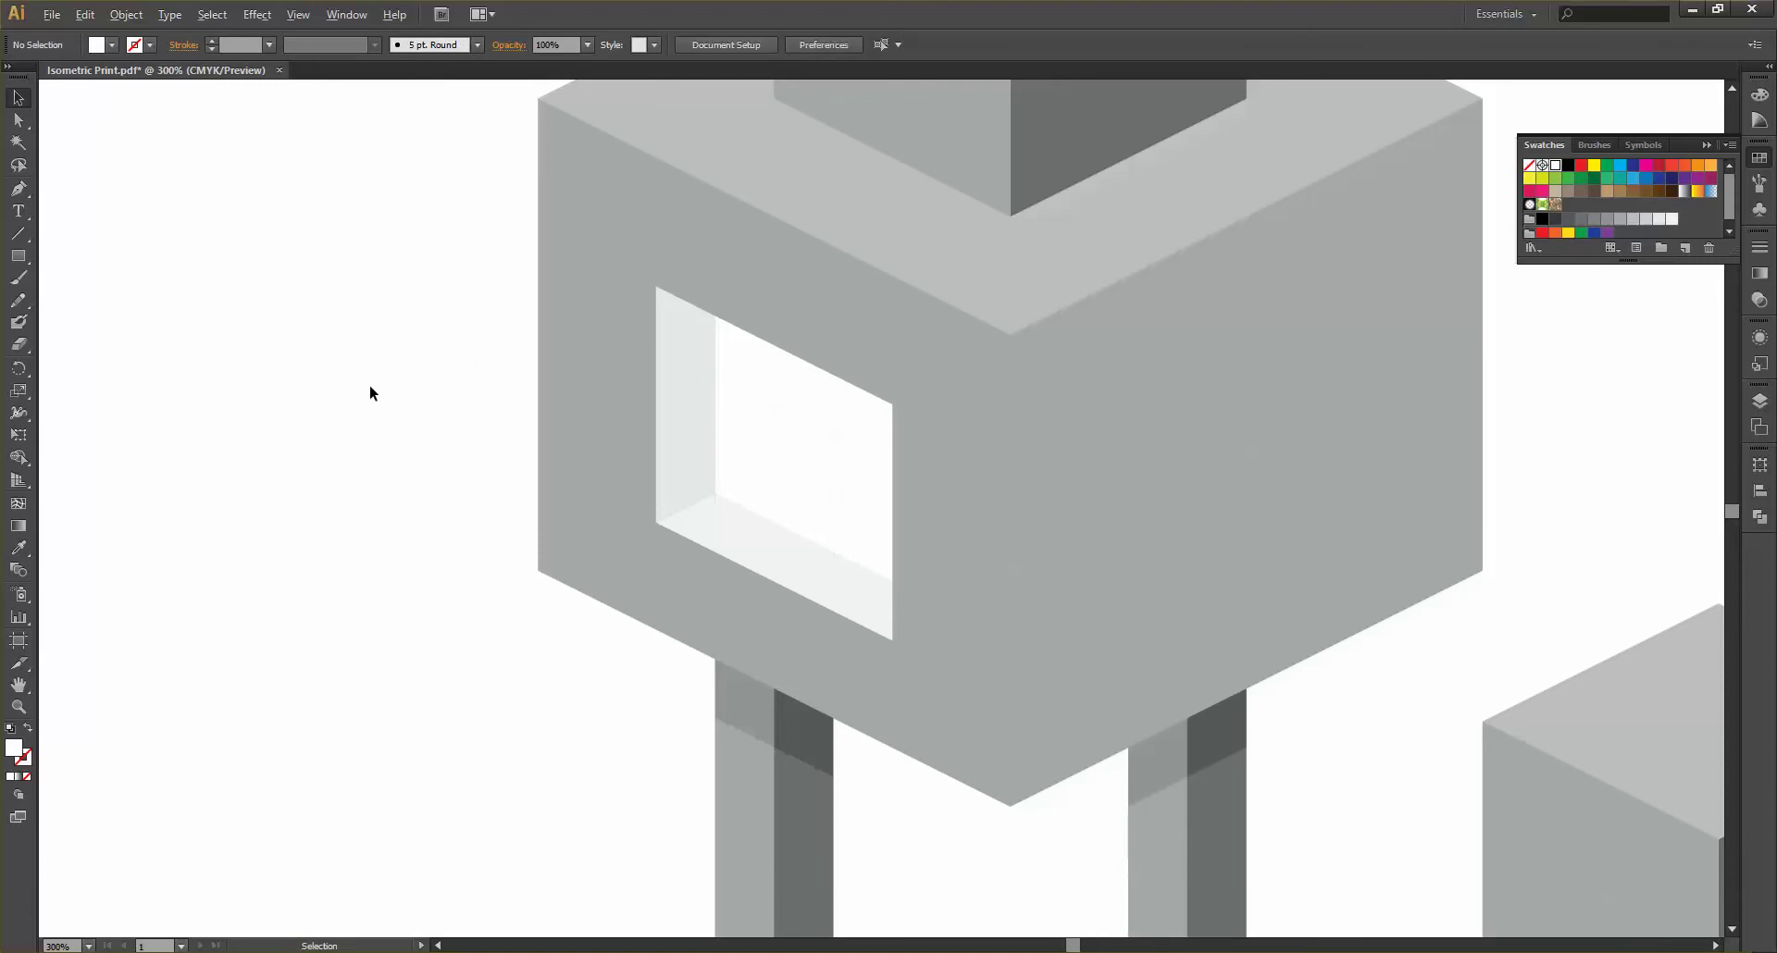
Make Layer 3 with the coloured parallelograms visible and bring the whole character into view
scroll(368, 387, "down", 3)
scroll(363, 389, "left", 1)
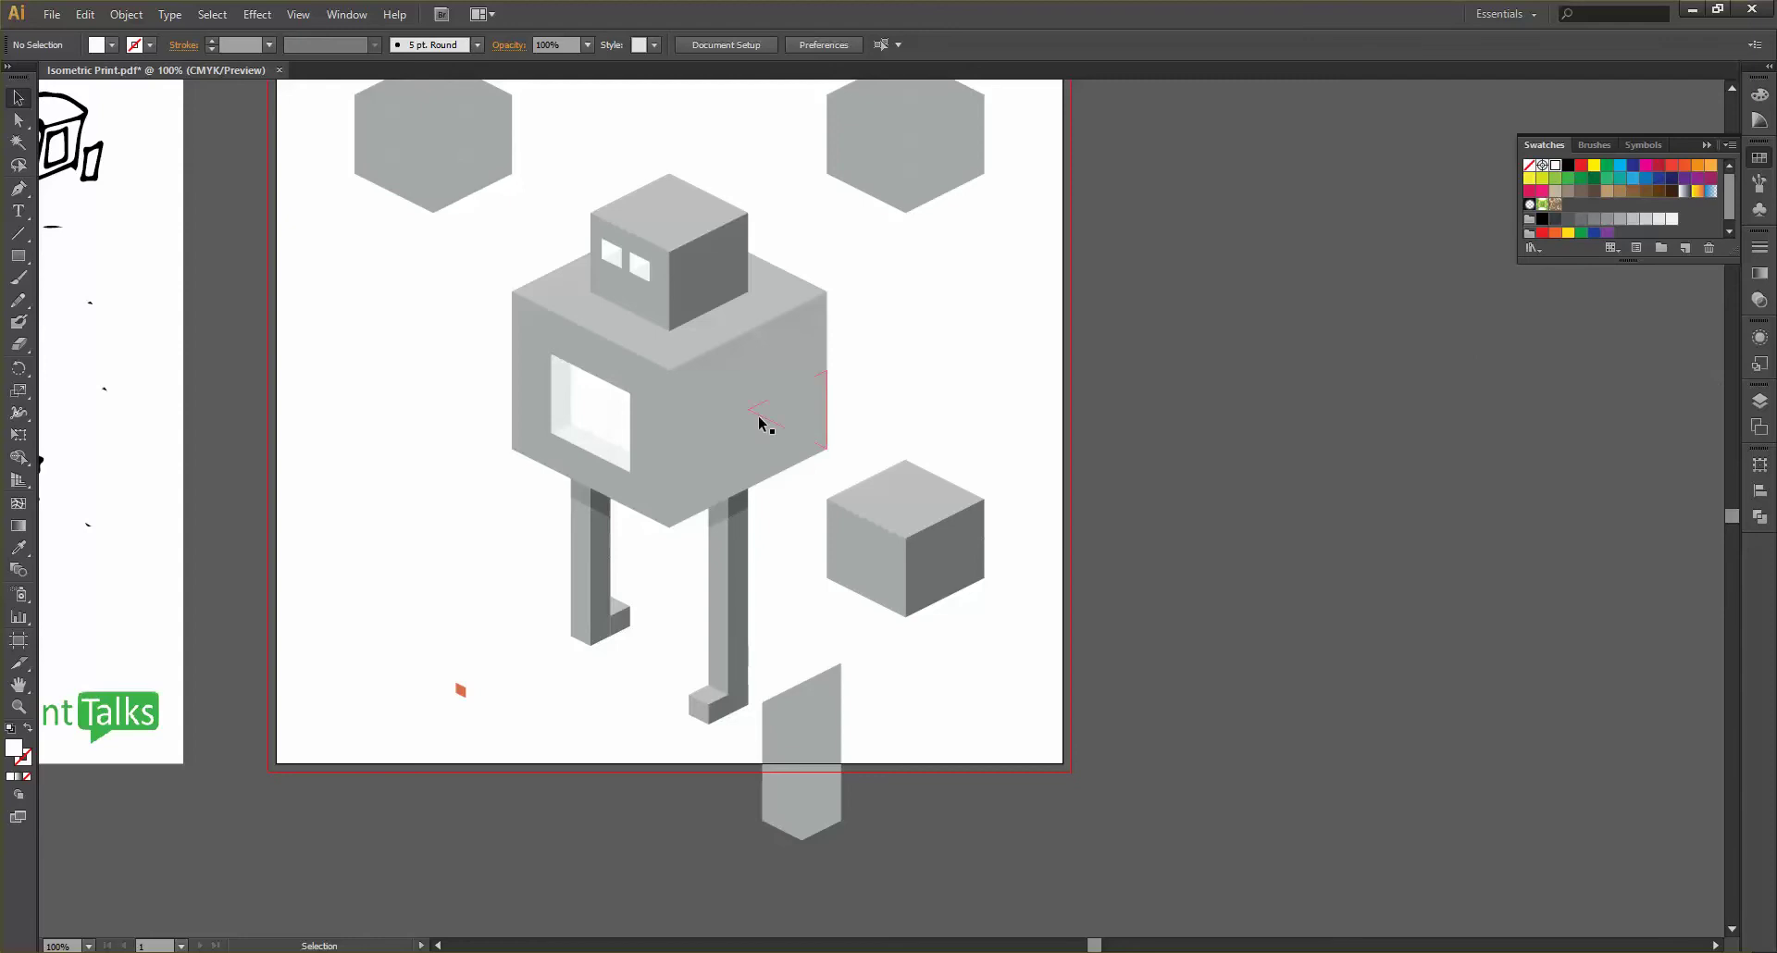
scroll(425, 354, "up", 2)
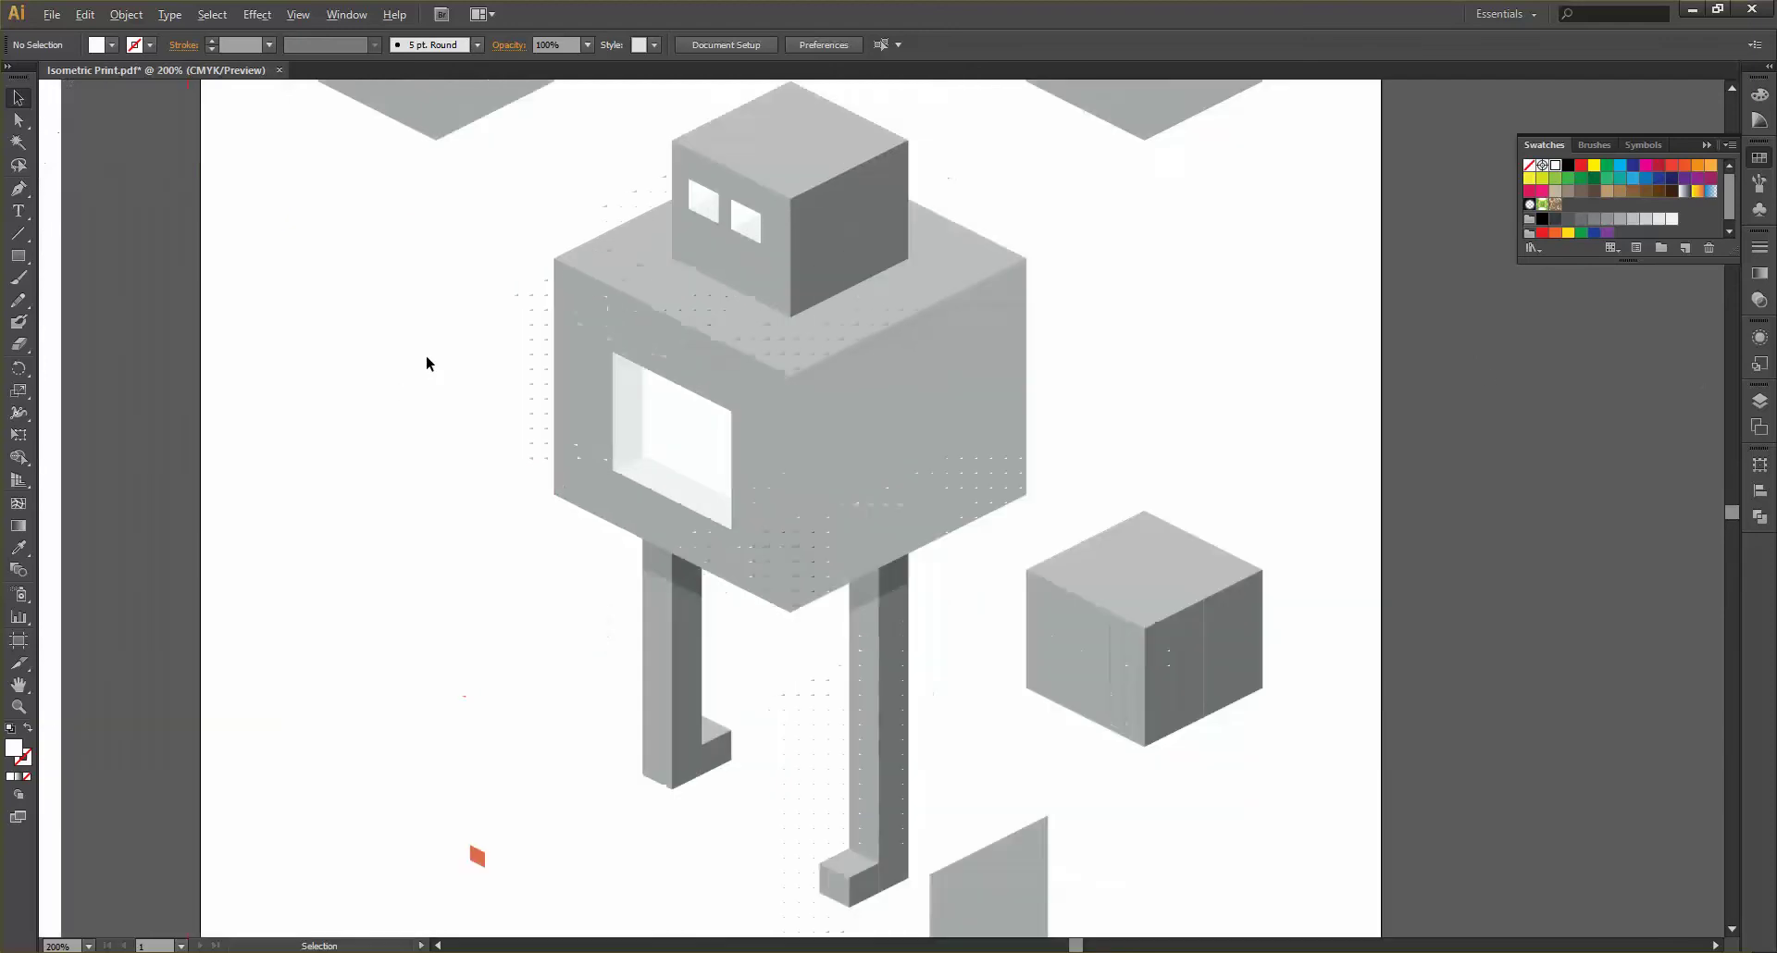
left_click(1759, 400)
left_click(1532, 412)
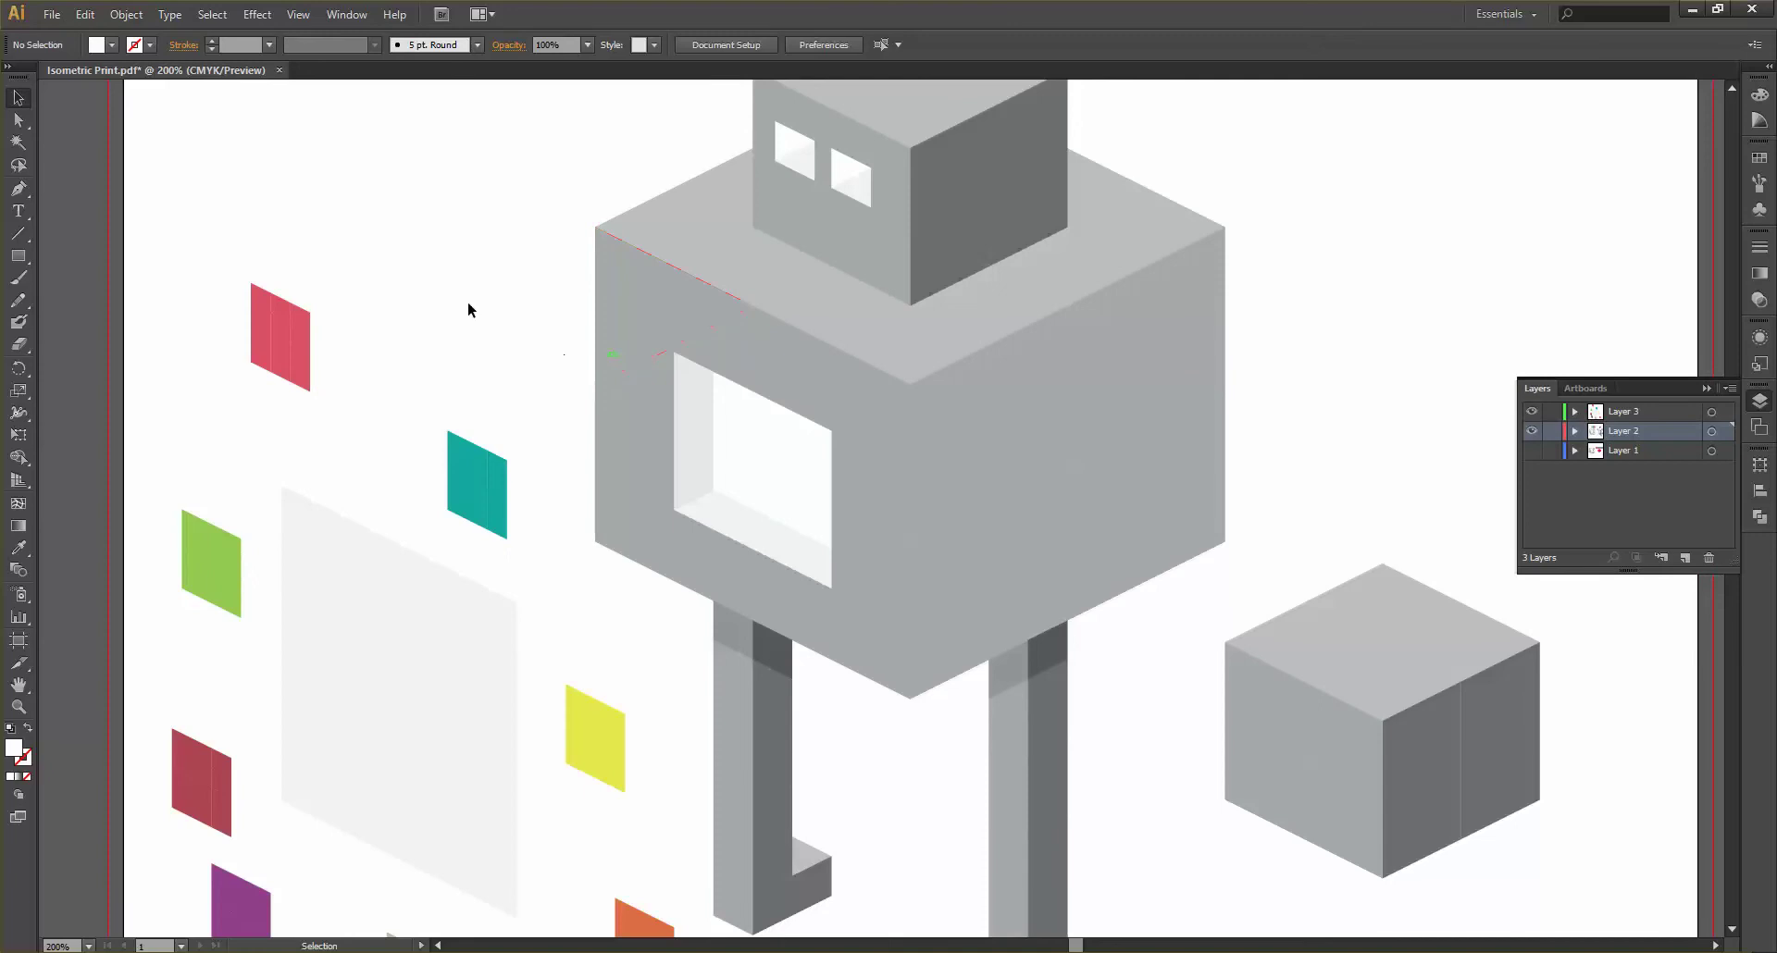
scroll(468, 310, "down", 2)
scroll(469, 310, "left", 3)
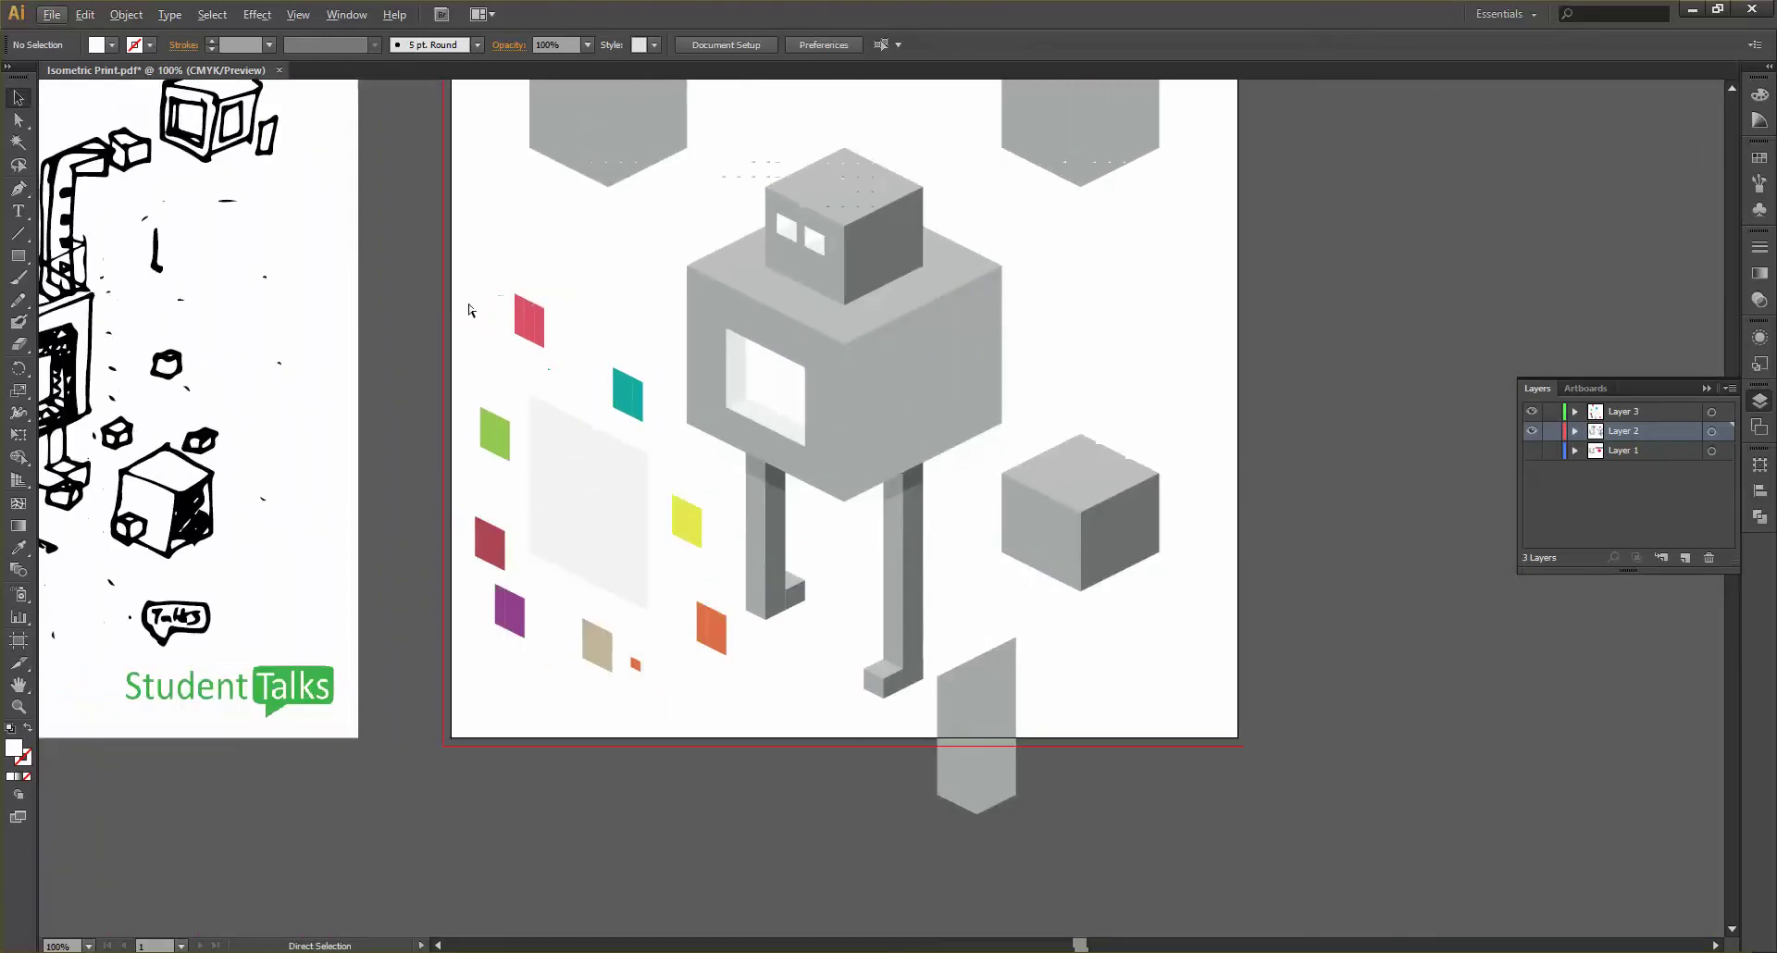
scroll(468, 310, "up", 2)
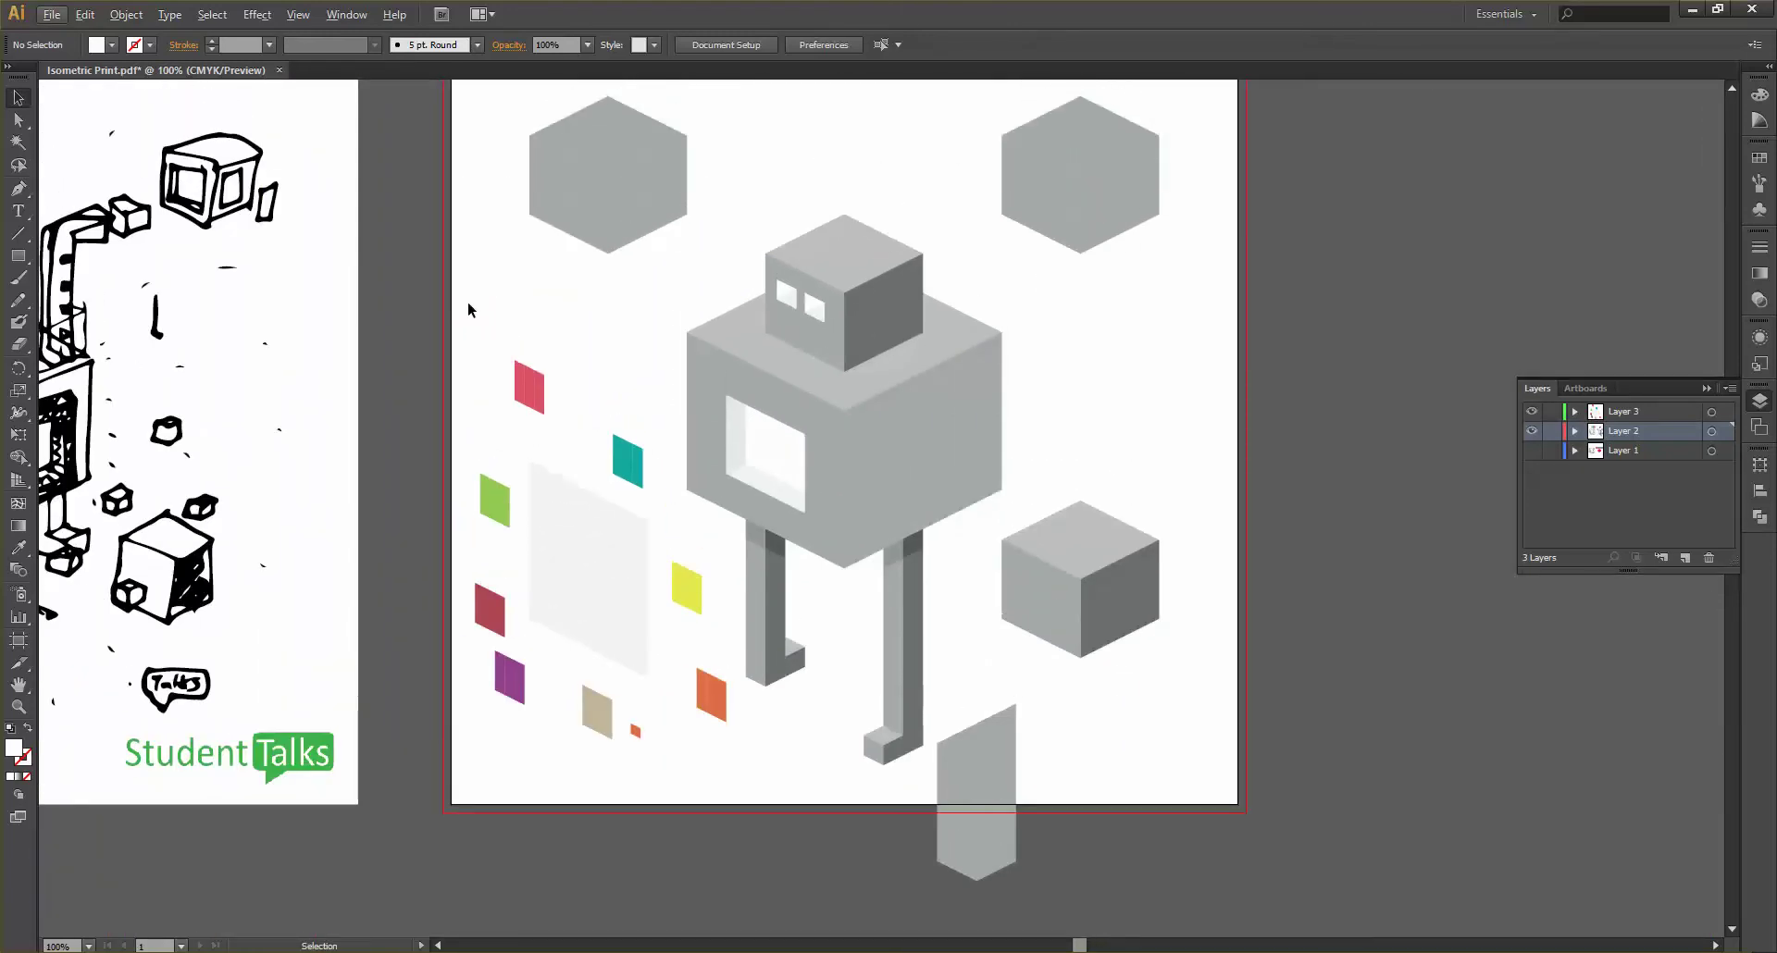
scroll(468, 306, "down", 2)
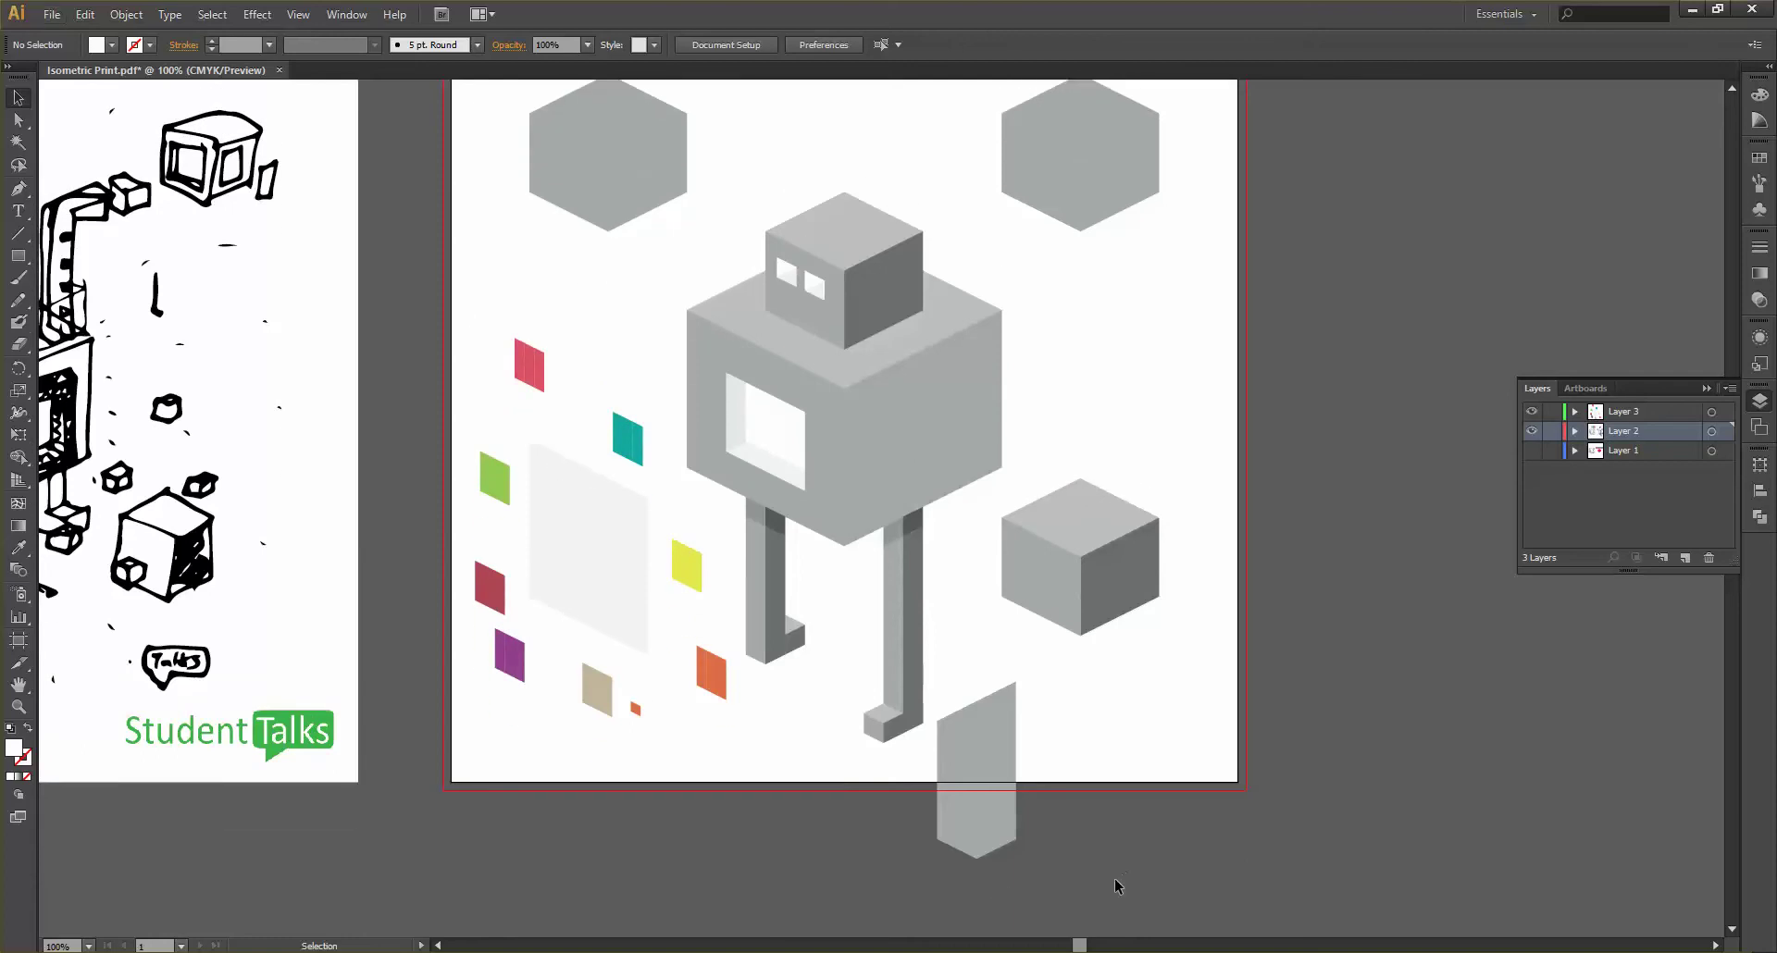
Move the spare grey vertical shape from the artboard's lower edge to the pasteboard beside the artboard
left_click_drag(1118, 879, 937, 699)
left_click_drag(966, 762, 1331, 734)
scroll(781, 550, "left", 3)
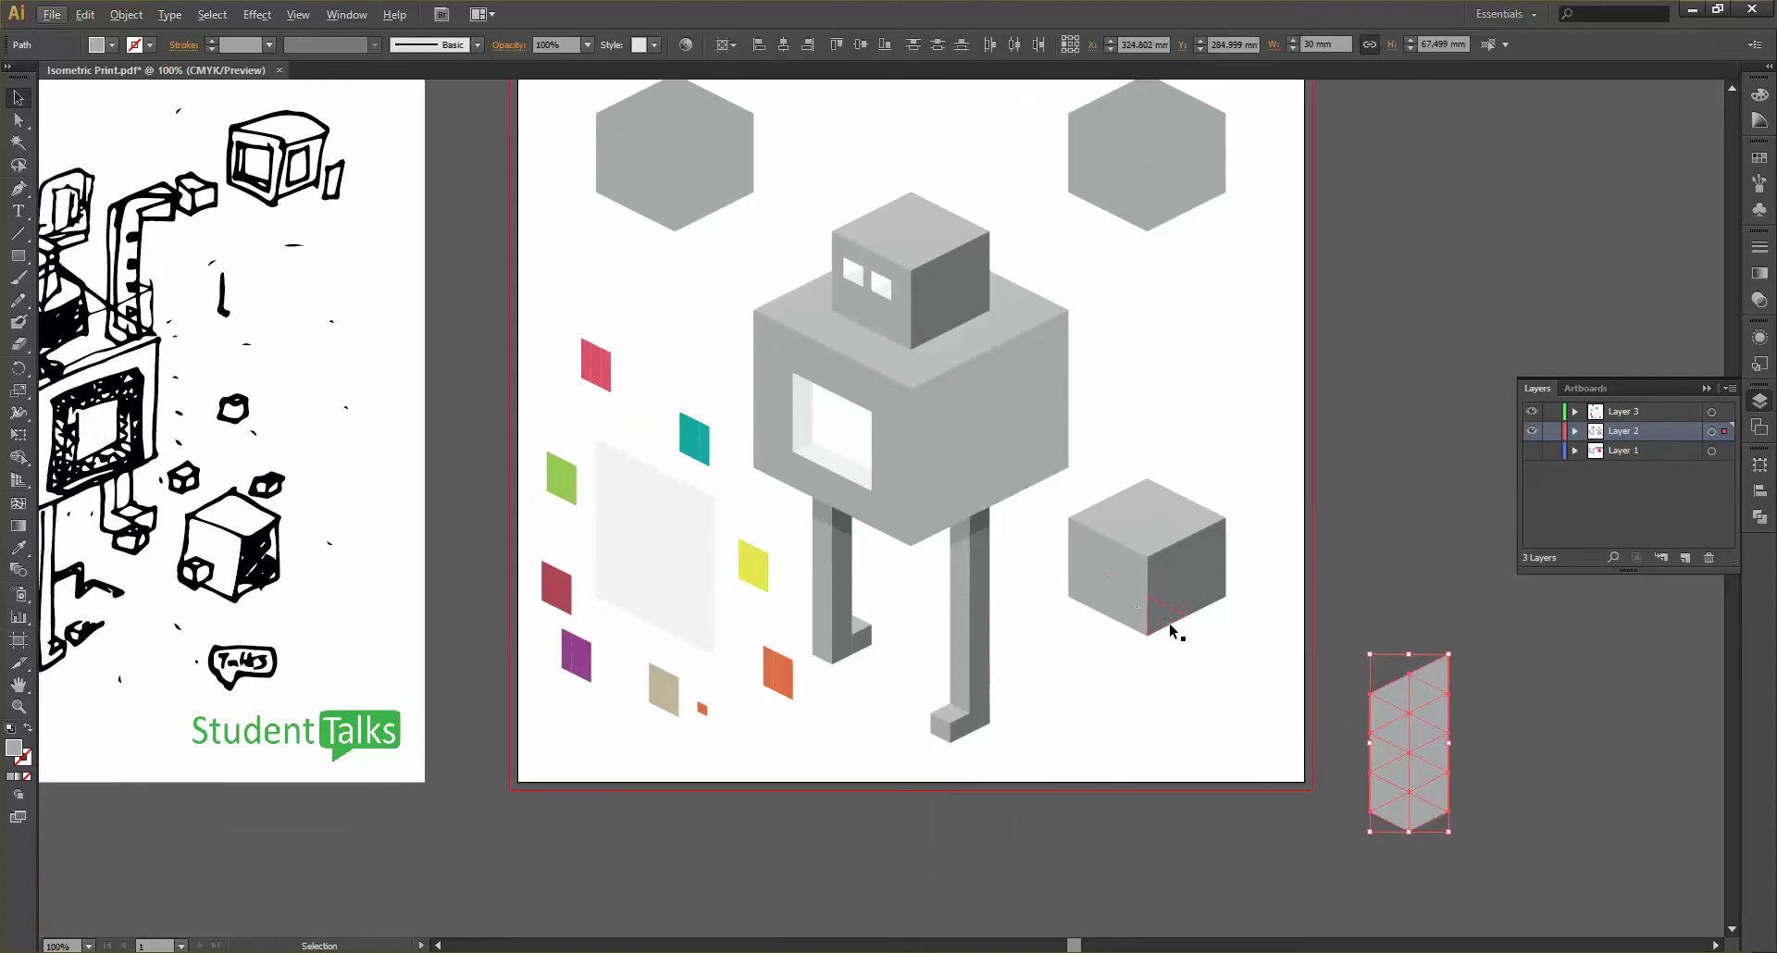
scroll(1191, 656, "up", 2)
scroll(1249, 683, "down", 2)
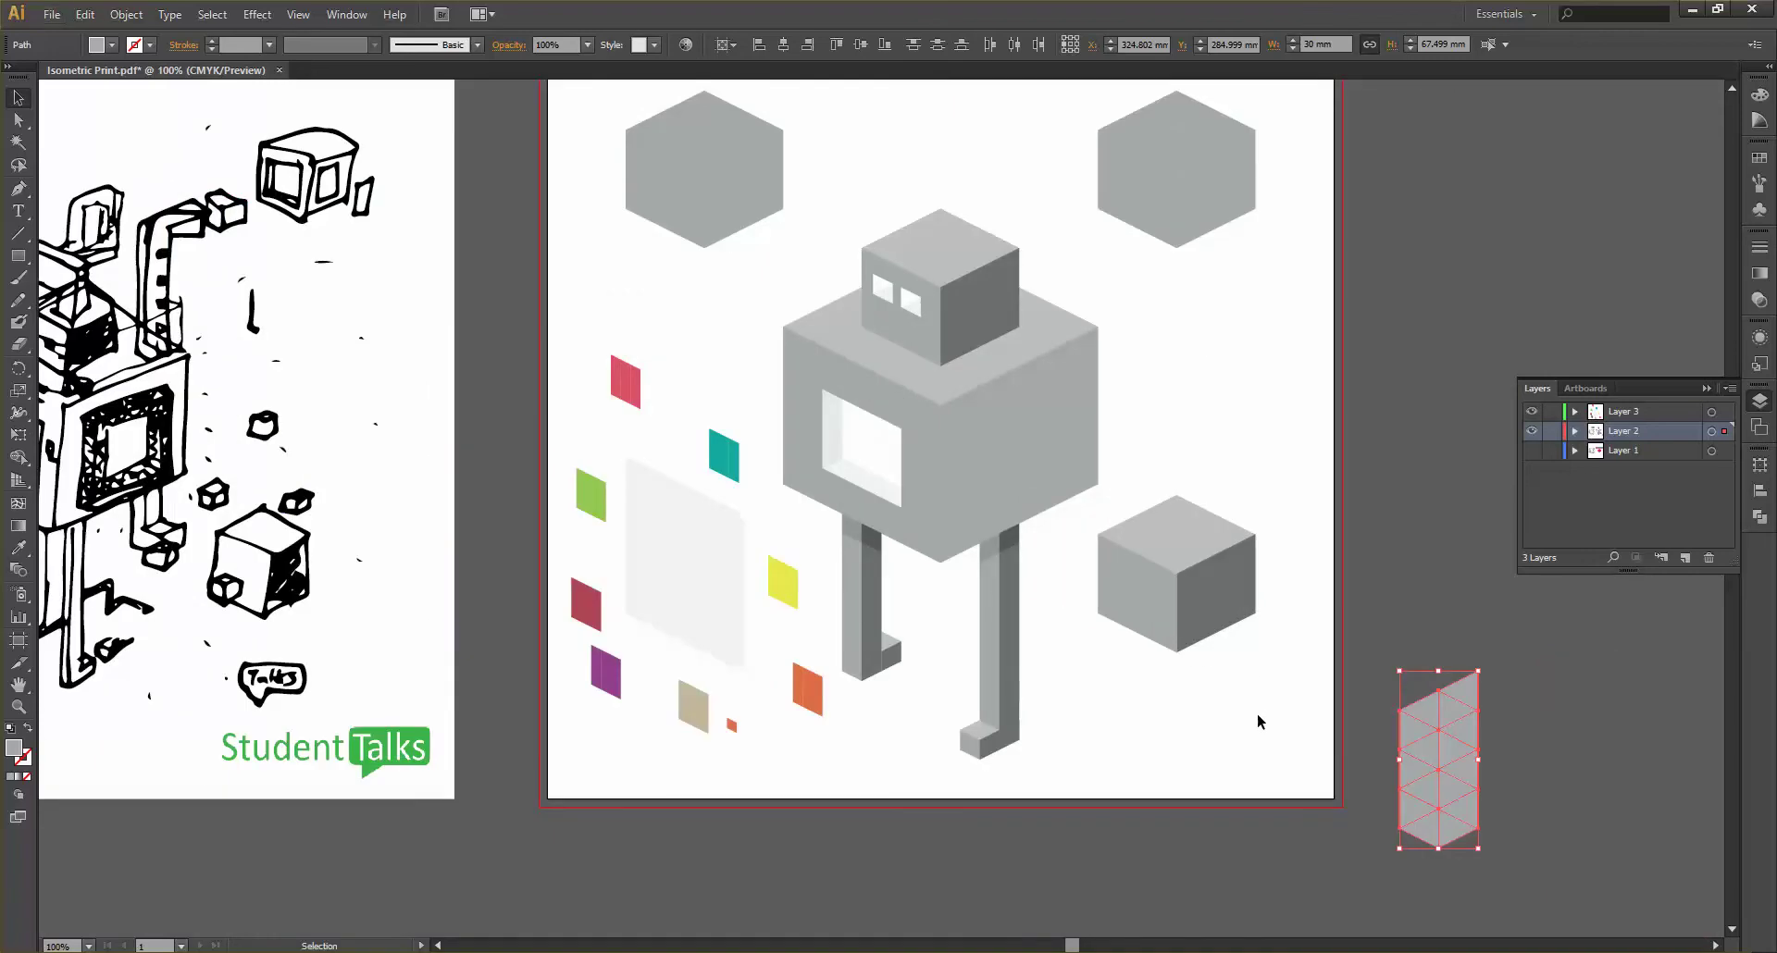
Recolour the separate cube's right face with the light grey of the window's inner left side
left_click_drag(1257, 713, 1187, 574)
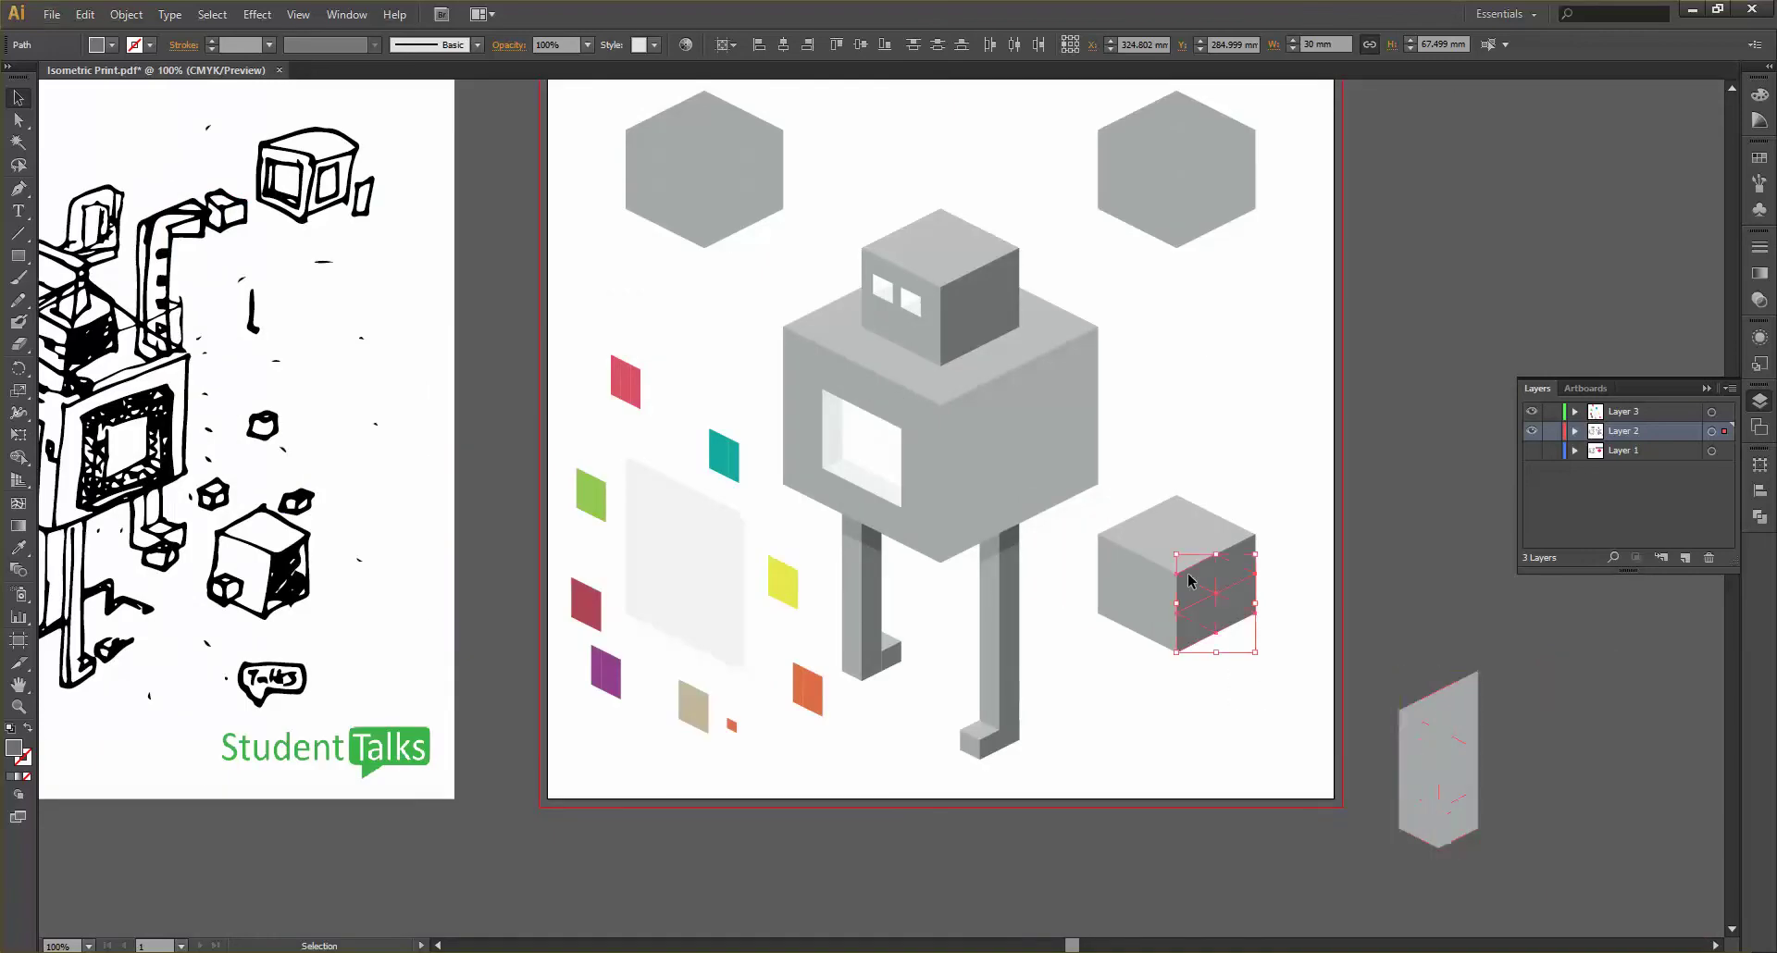
left_click(1243, 559, "shift")
key("i")
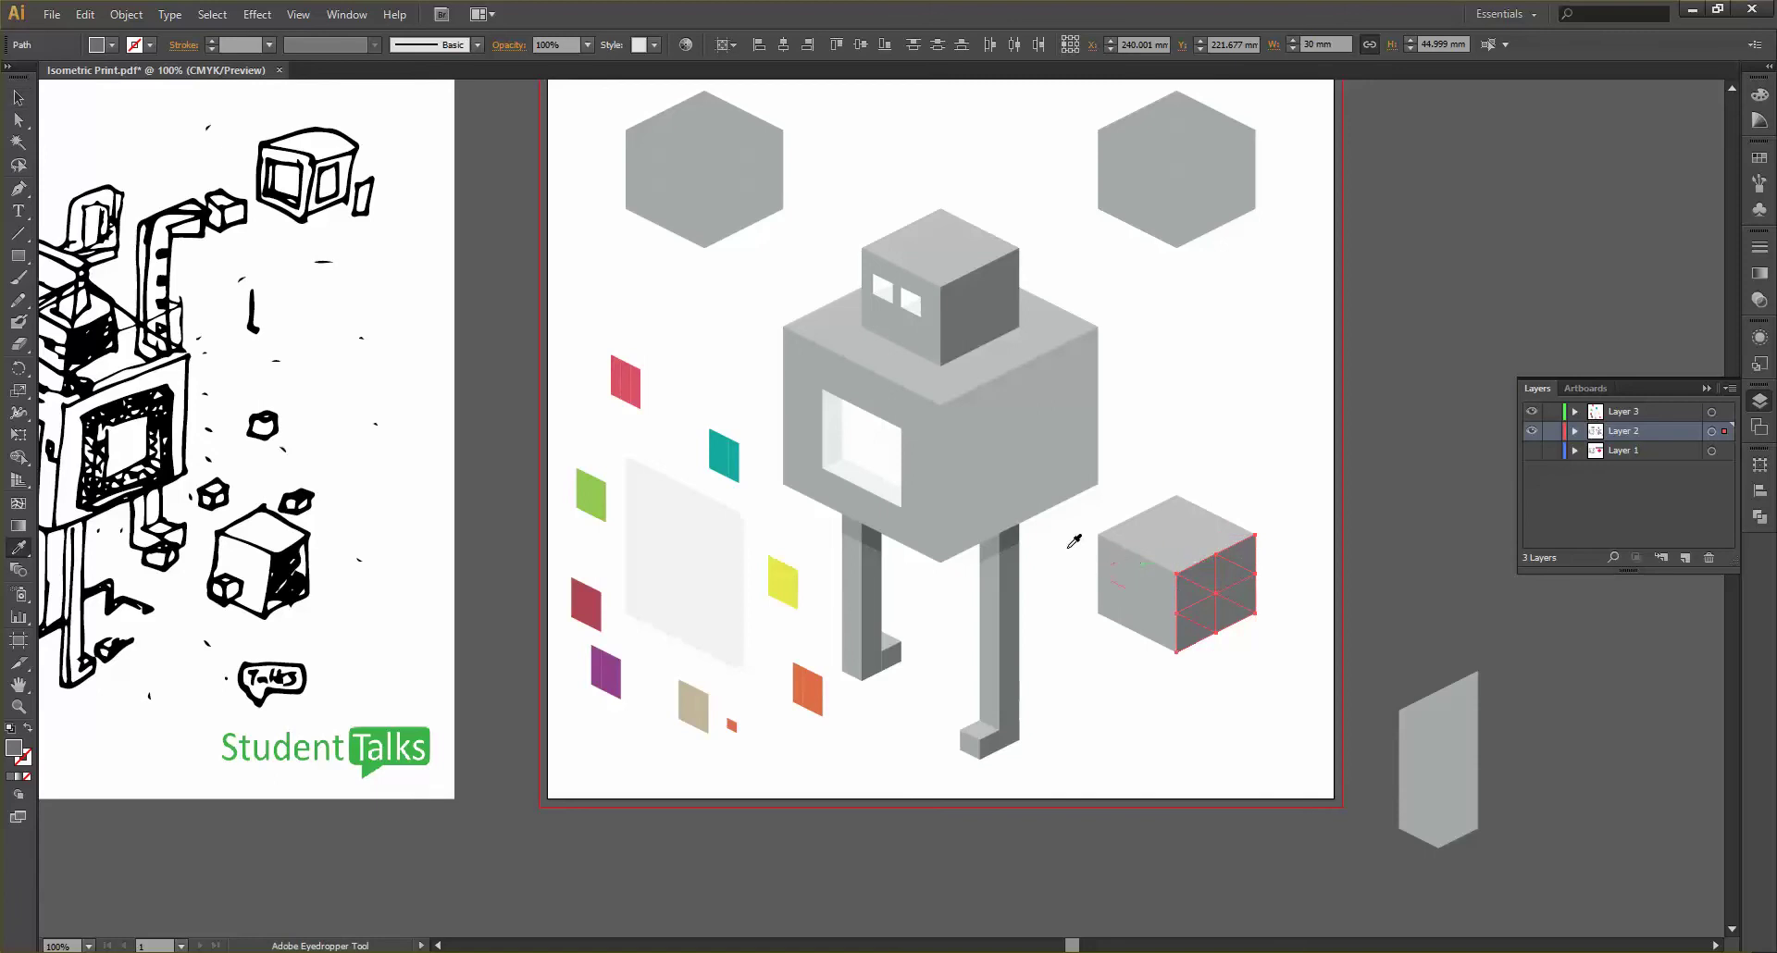
left_click(829, 428)
key("v")
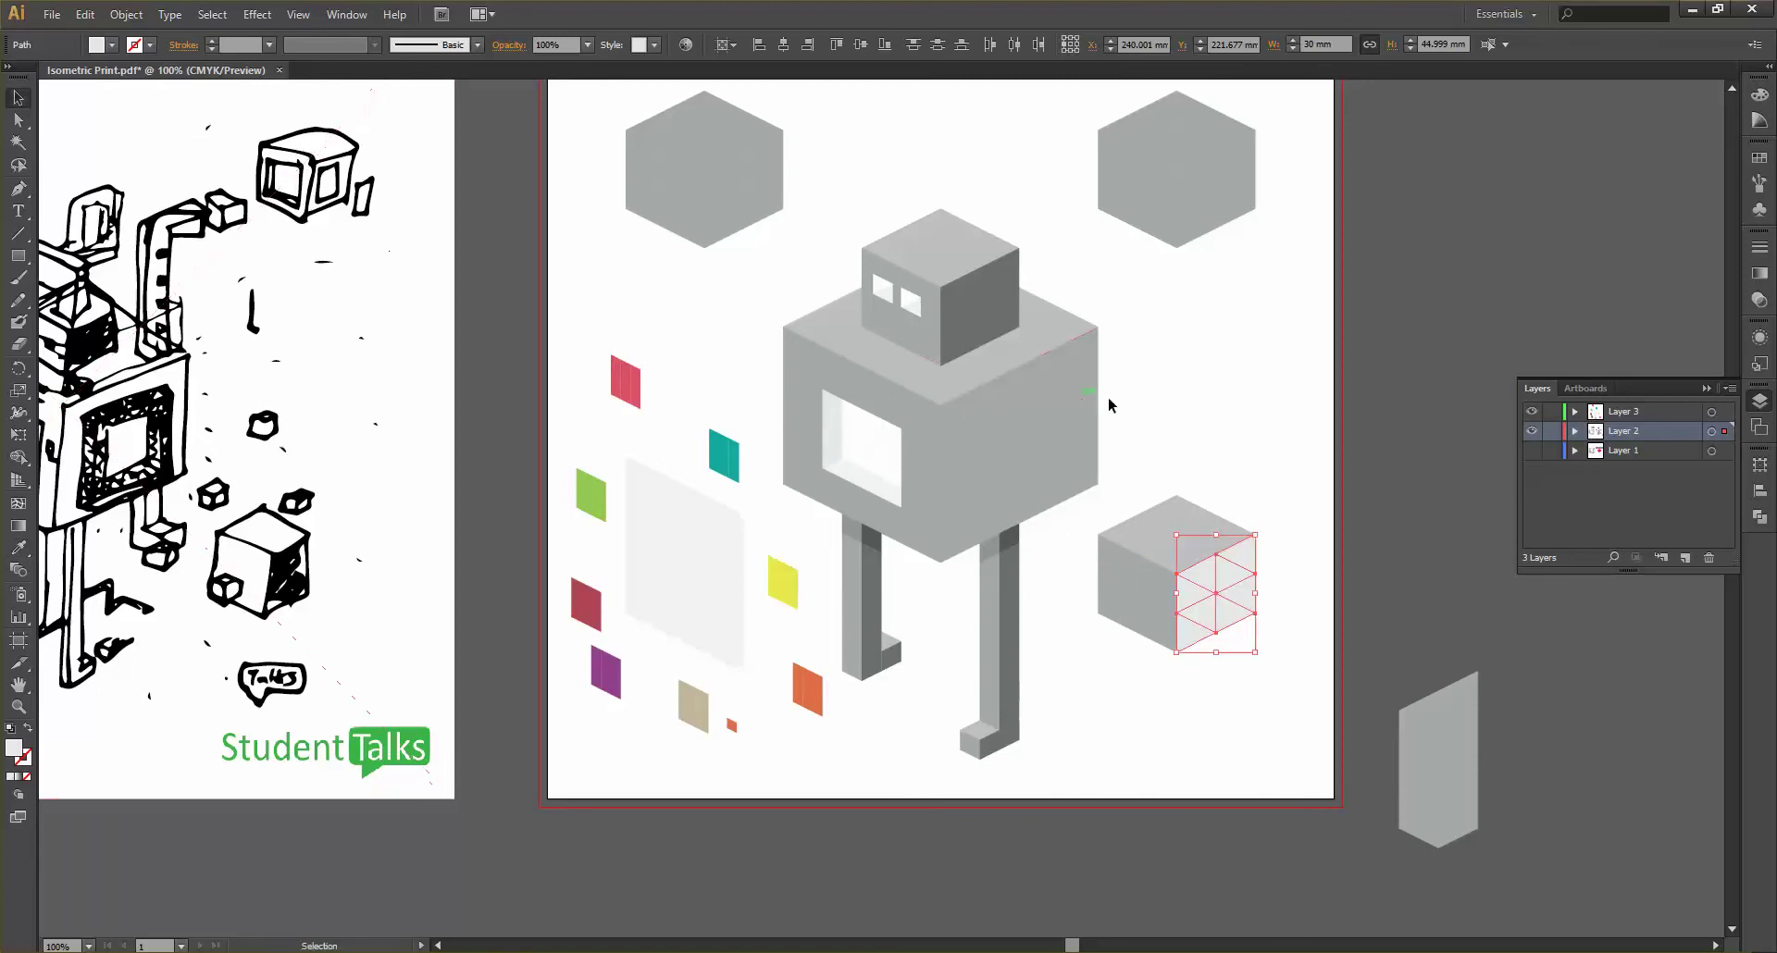
left_click(1076, 646)
Recolour the separate cube's left face with the very light grey of the window's sill
left_click_drag(1158, 721, 1090, 580)
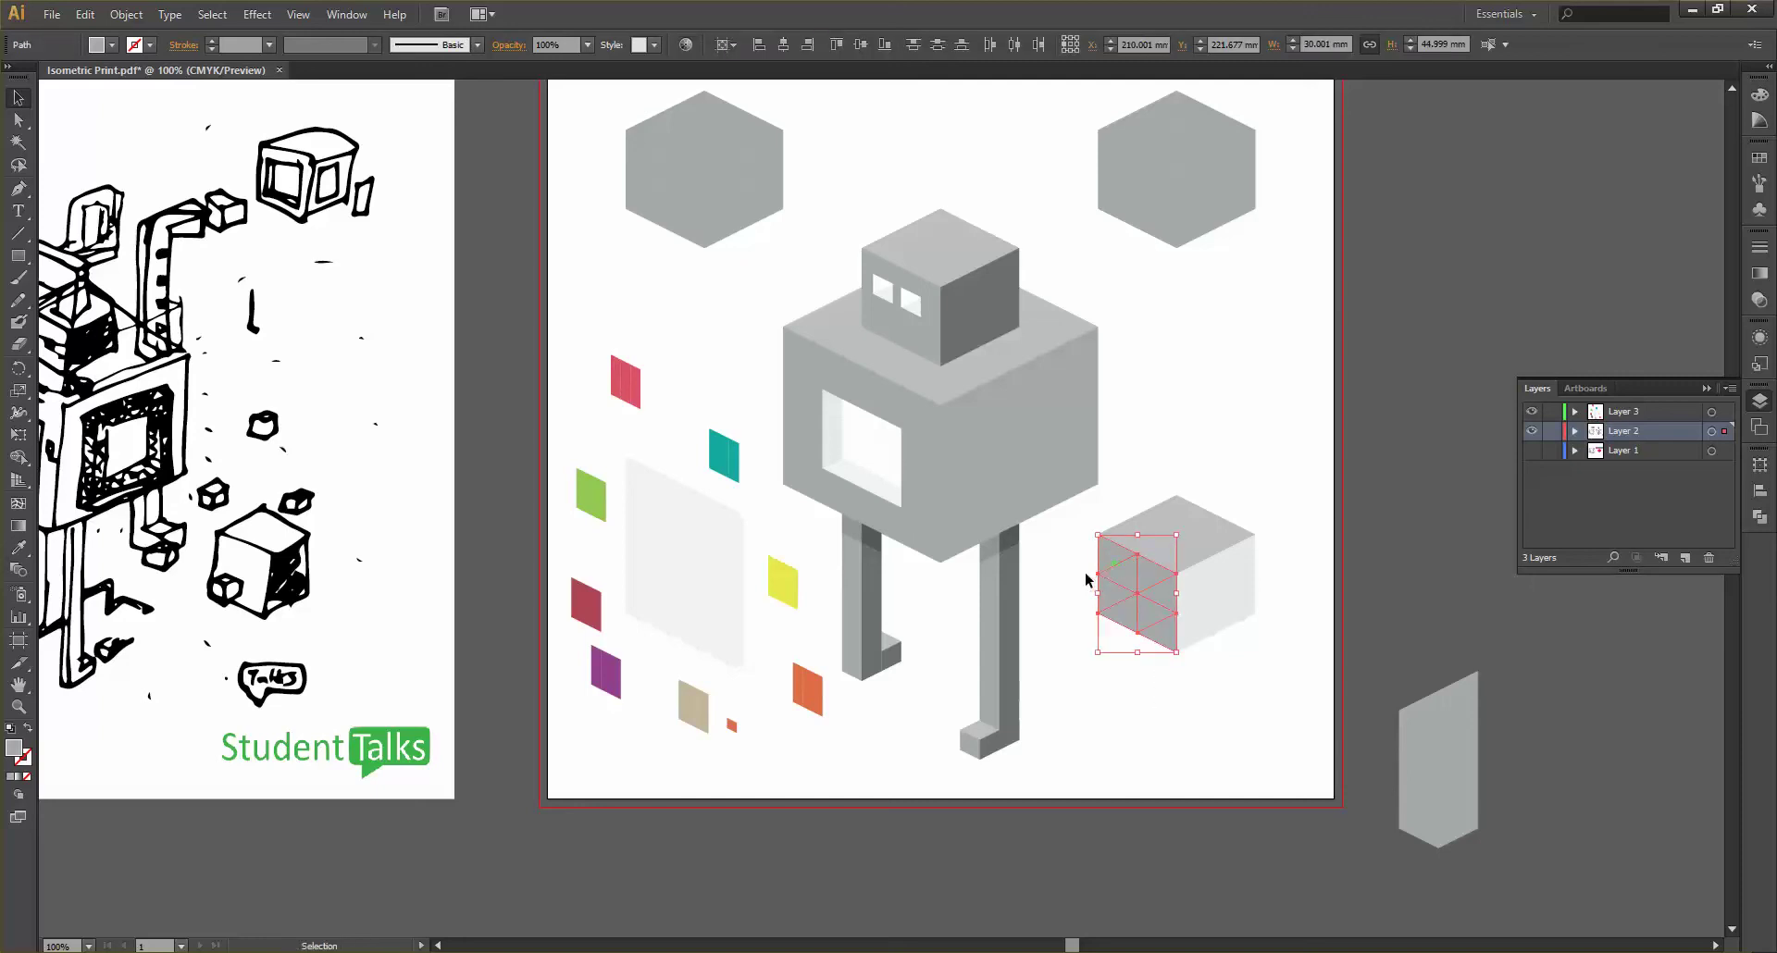
key("i")
left_click(896, 494)
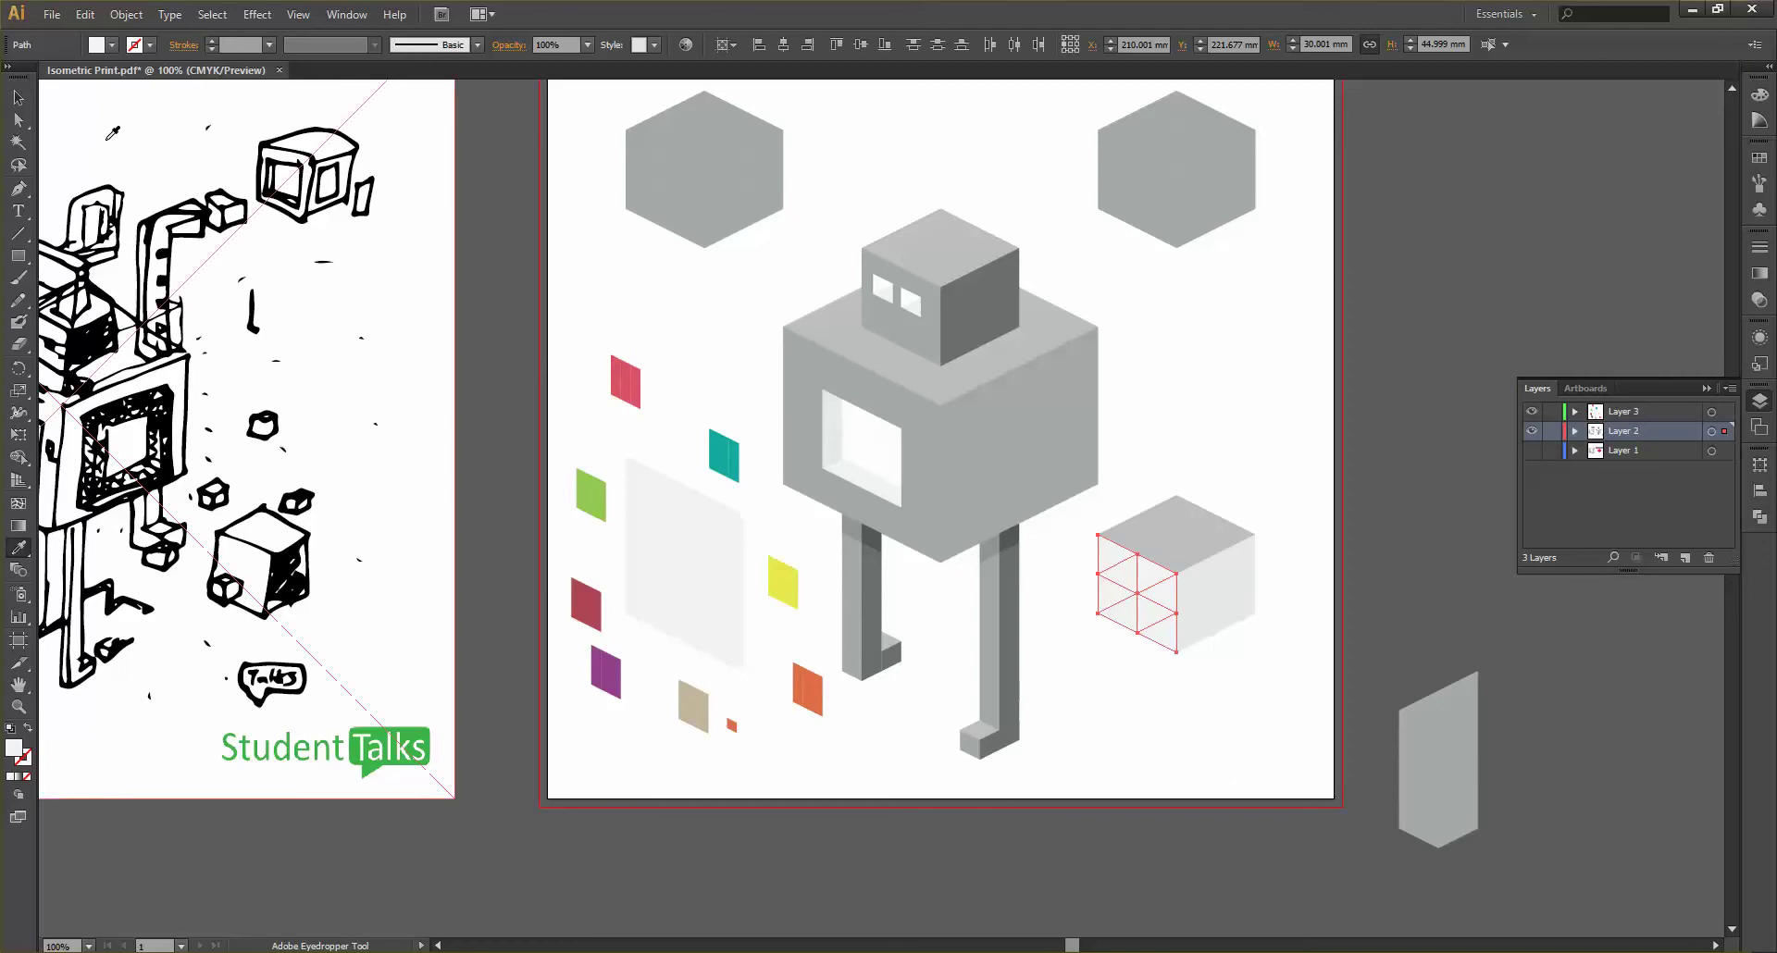
left_click(18, 97)
left_click(1176, 482)
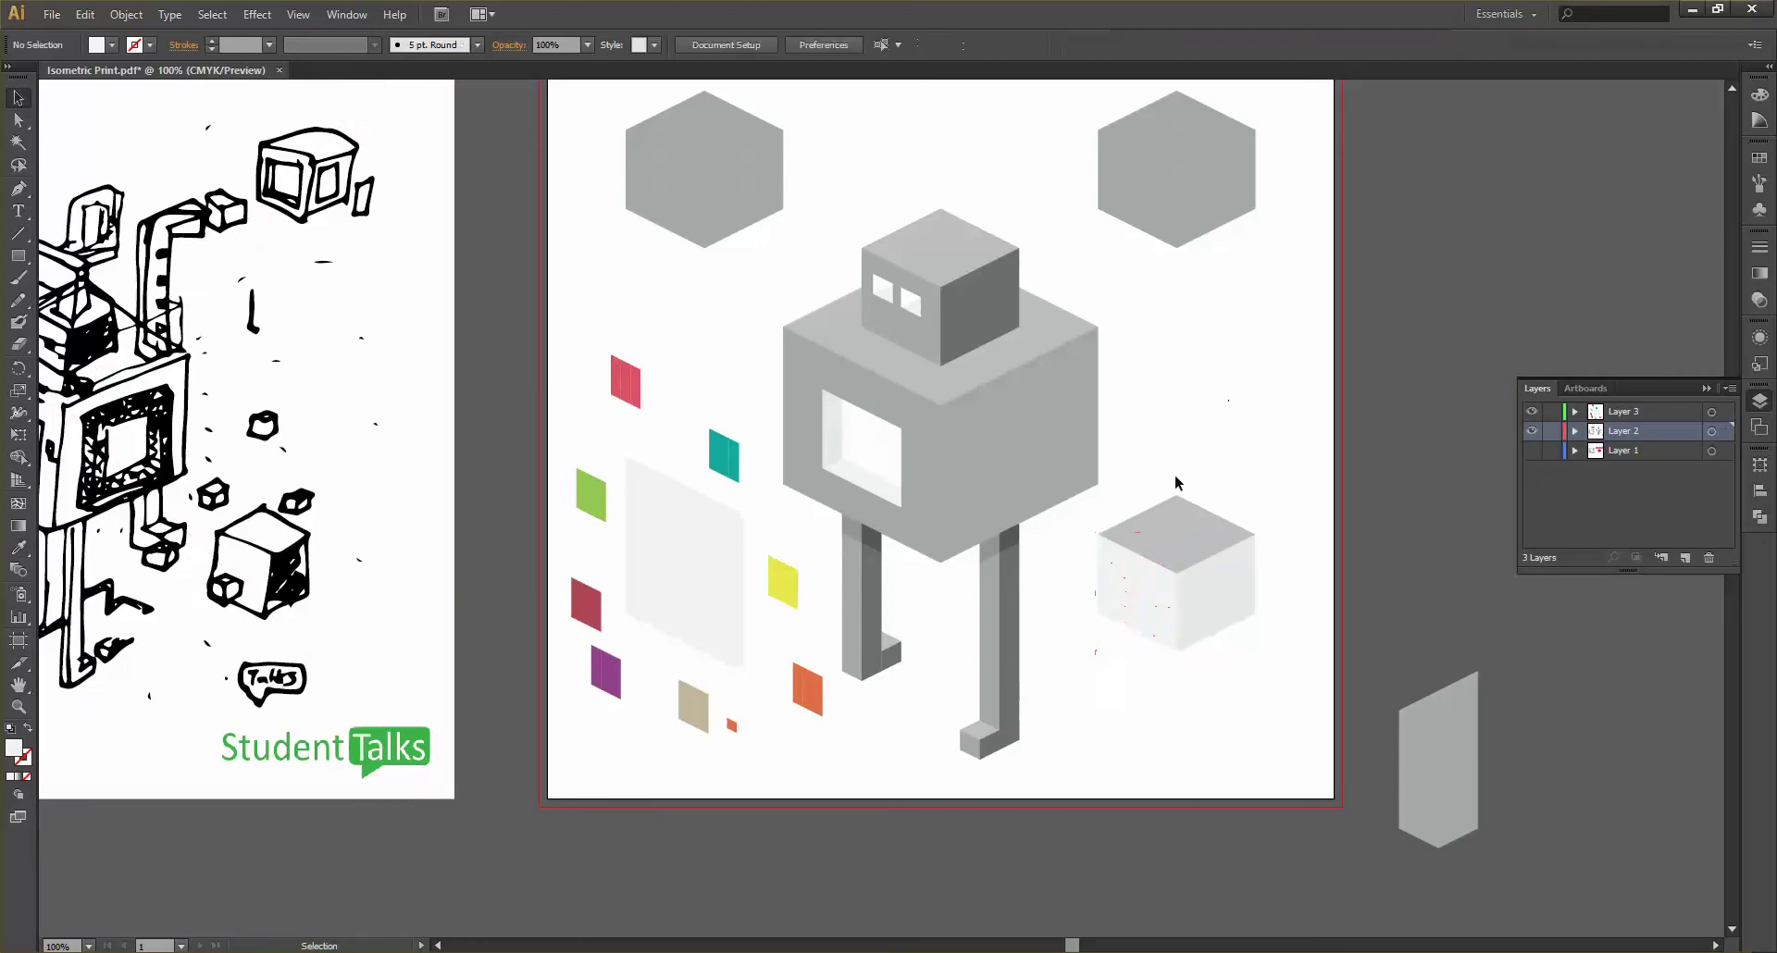
Recolour the separate cube's top face with the very light grey of its left face
left_click_drag(1125, 490, 1230, 542)
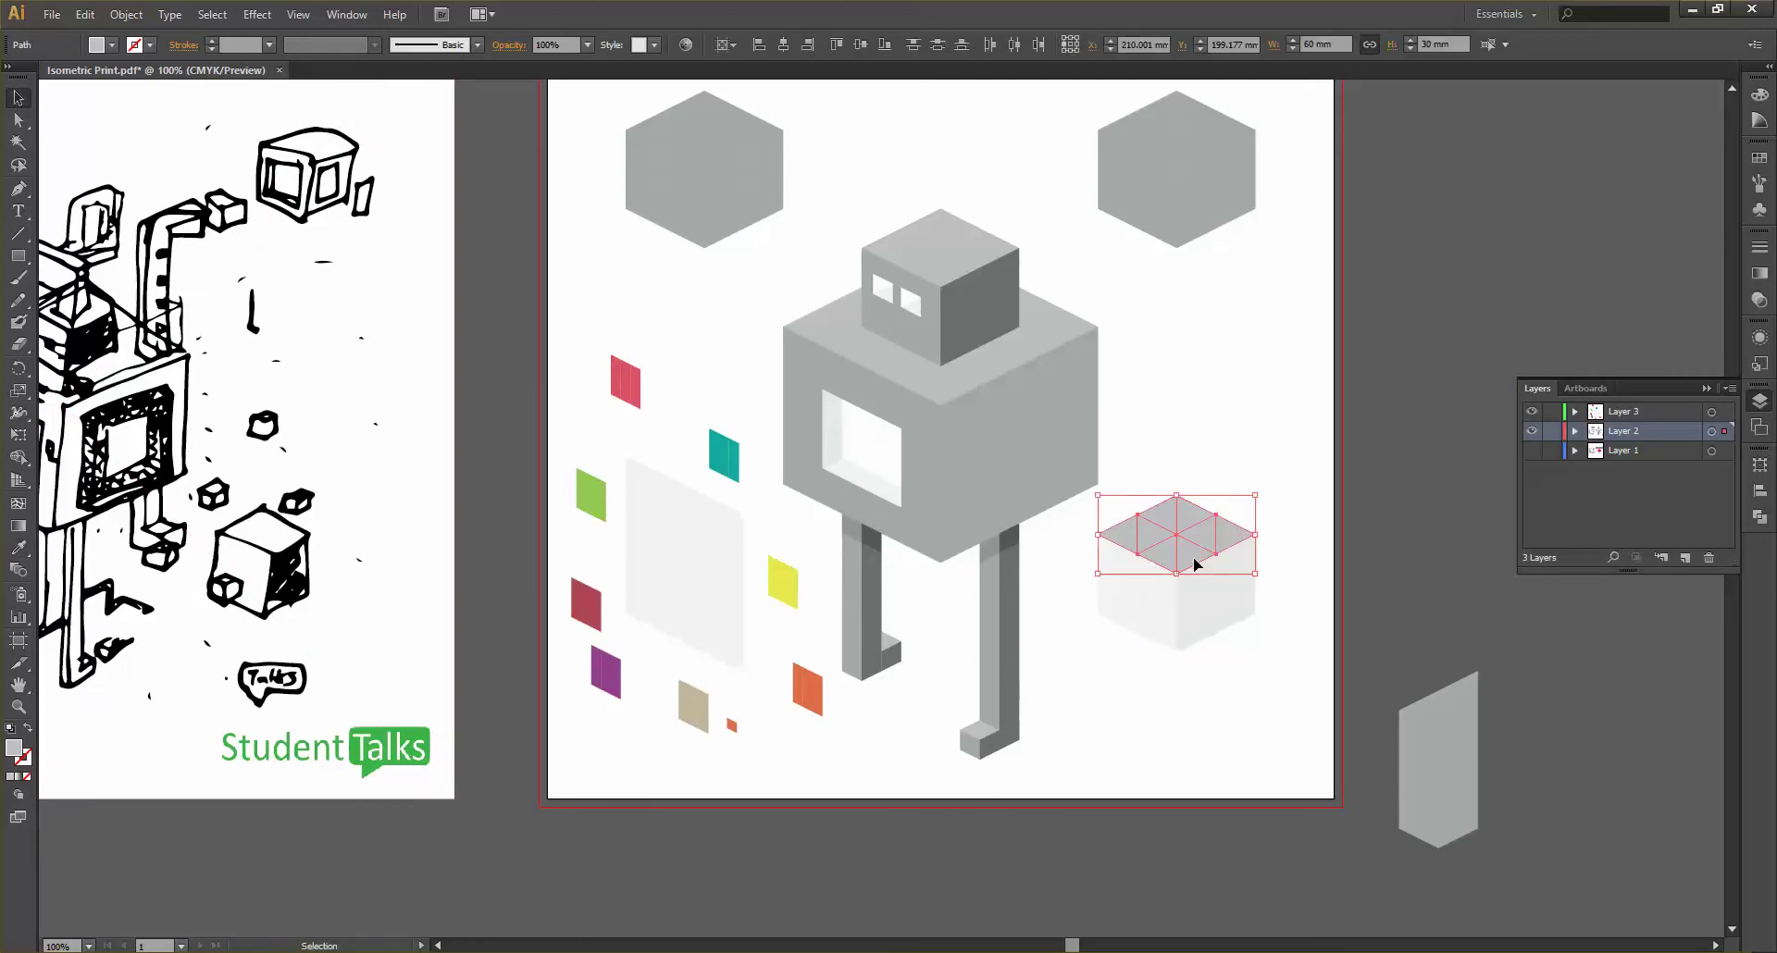
key("i")
left_click(1148, 569)
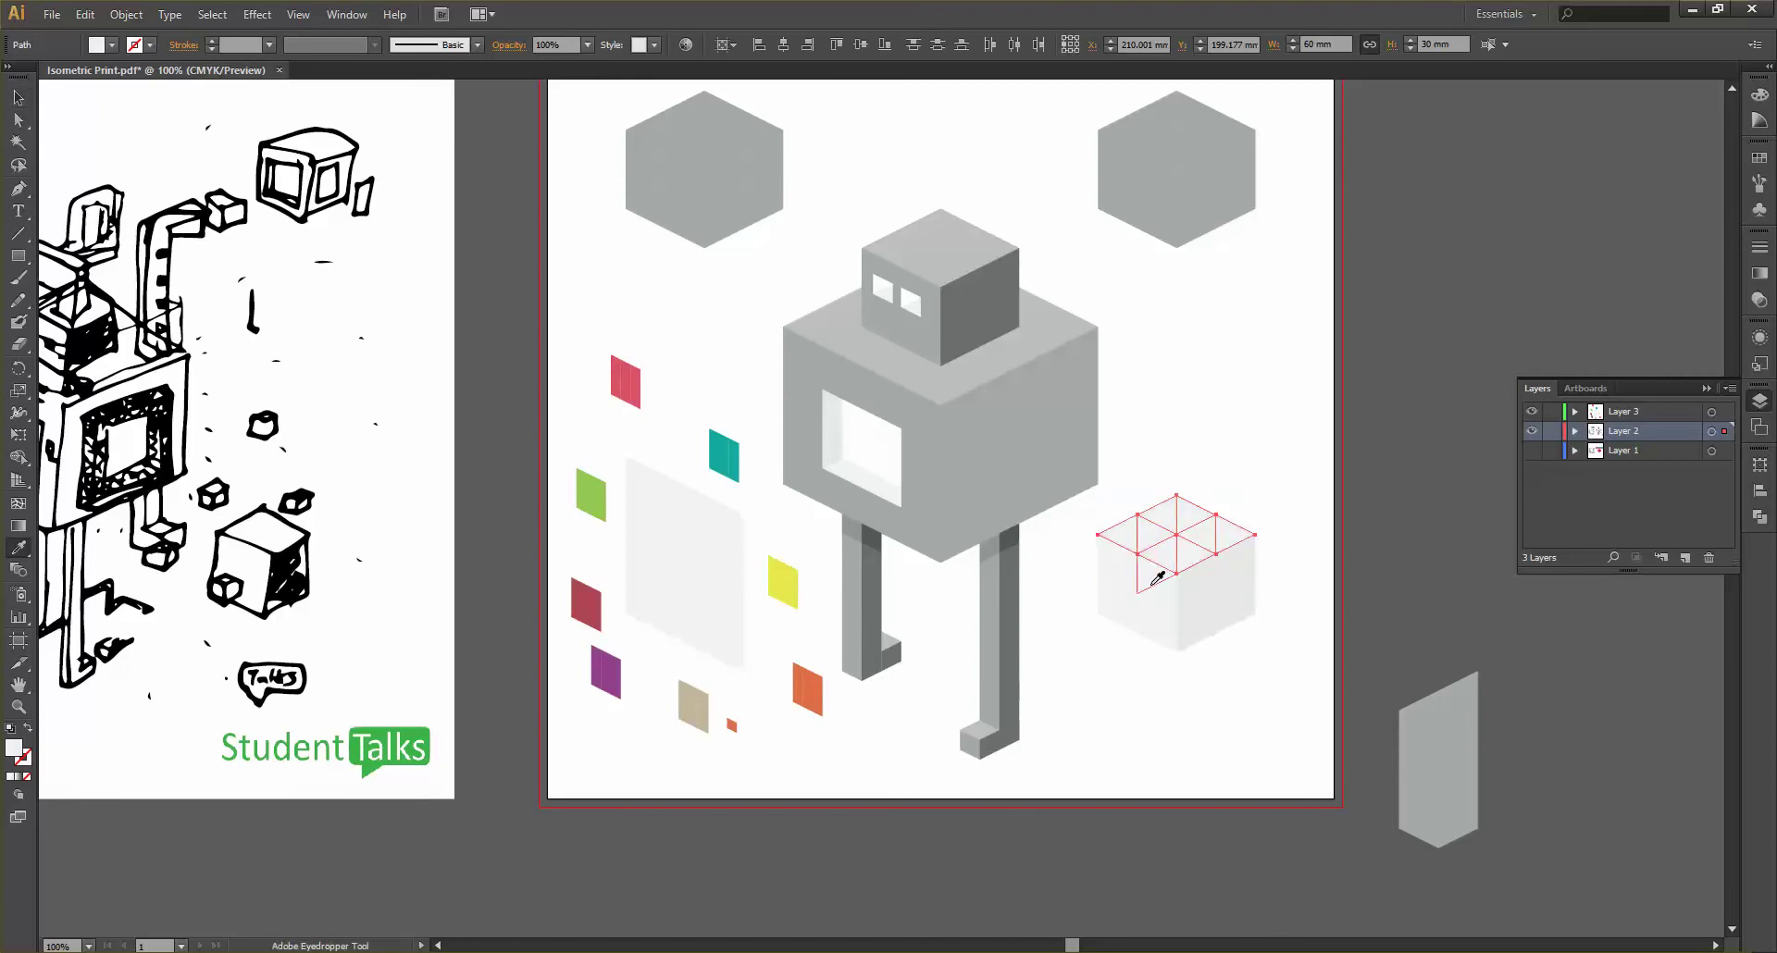
left_click(18, 97)
left_click(1273, 428)
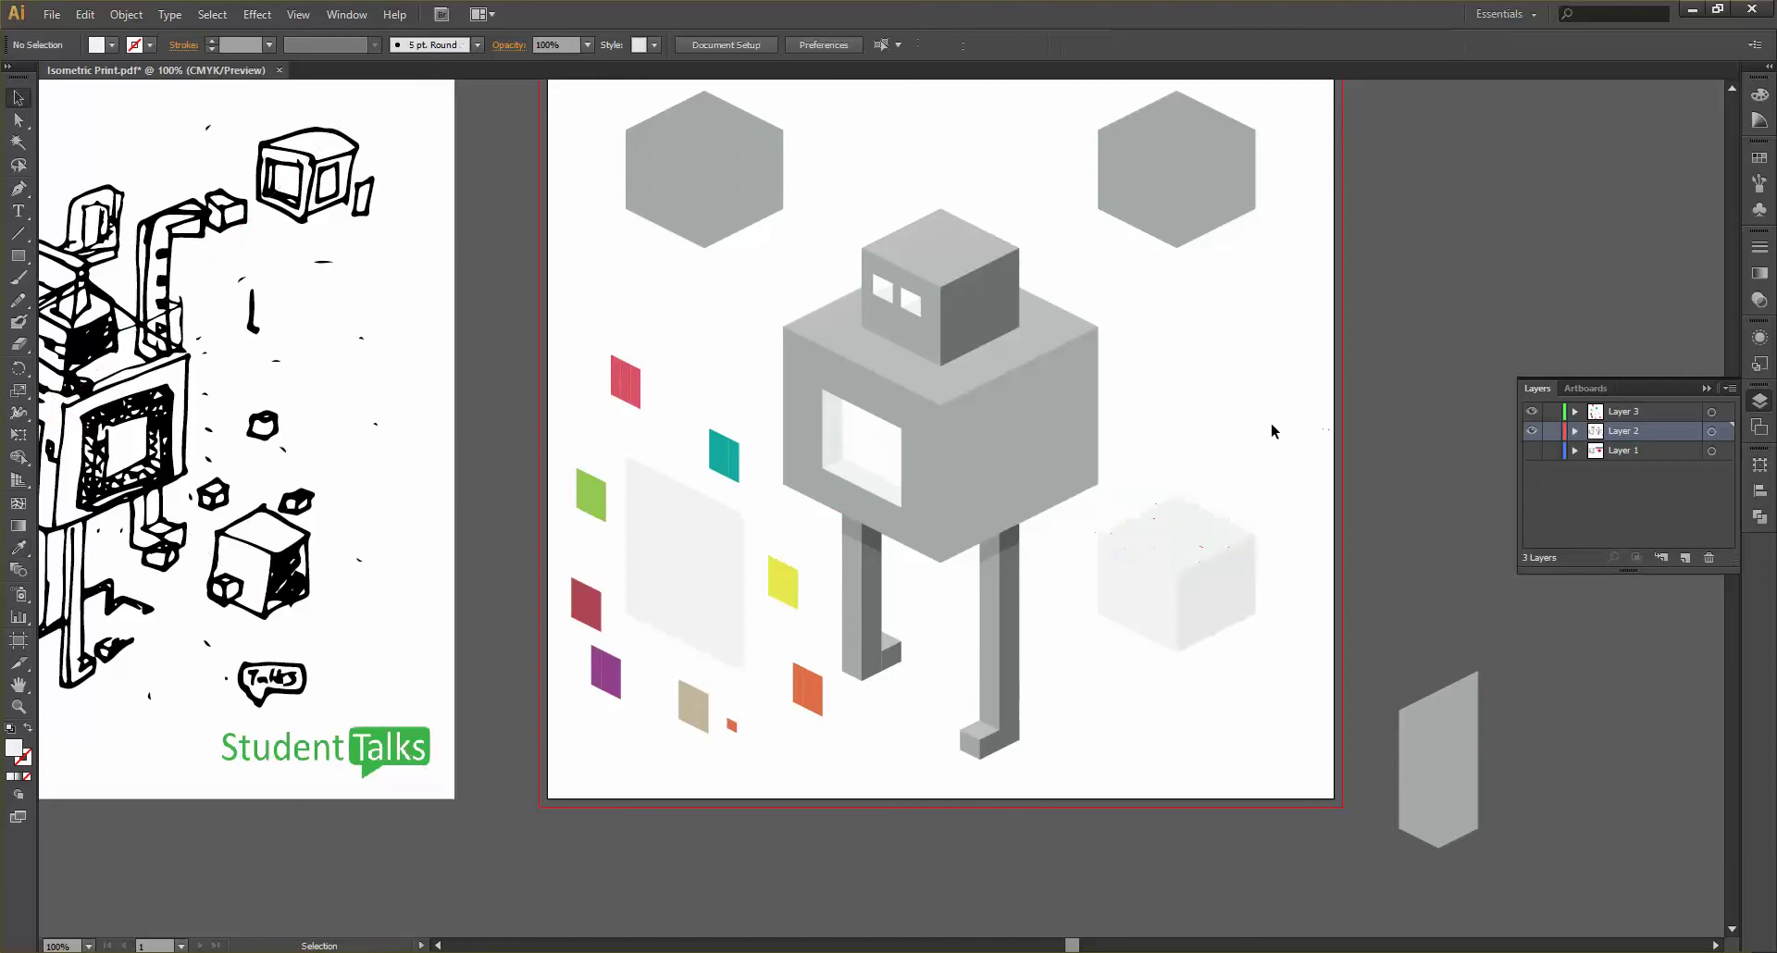
Recolour the separate cube's left face with the light grey of its right face
scroll(1190, 491, "down", 3)
scroll(1152, 567, "up", 1)
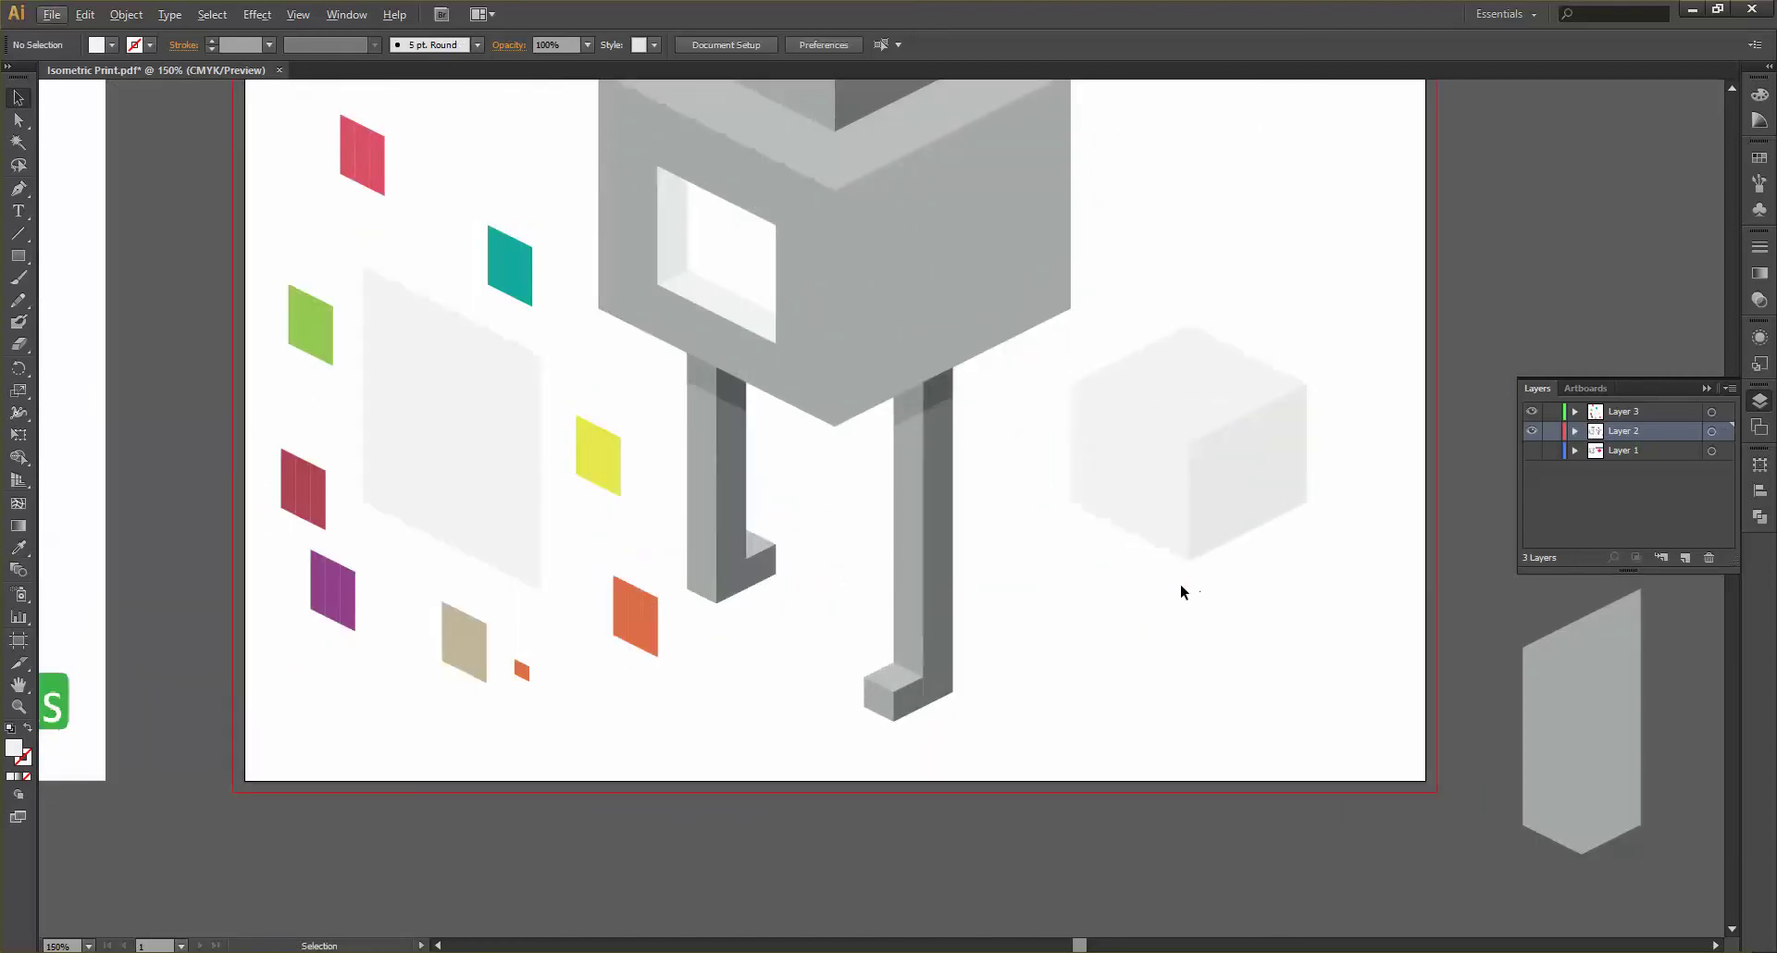
left_click_drag(1166, 590, 1071, 421)
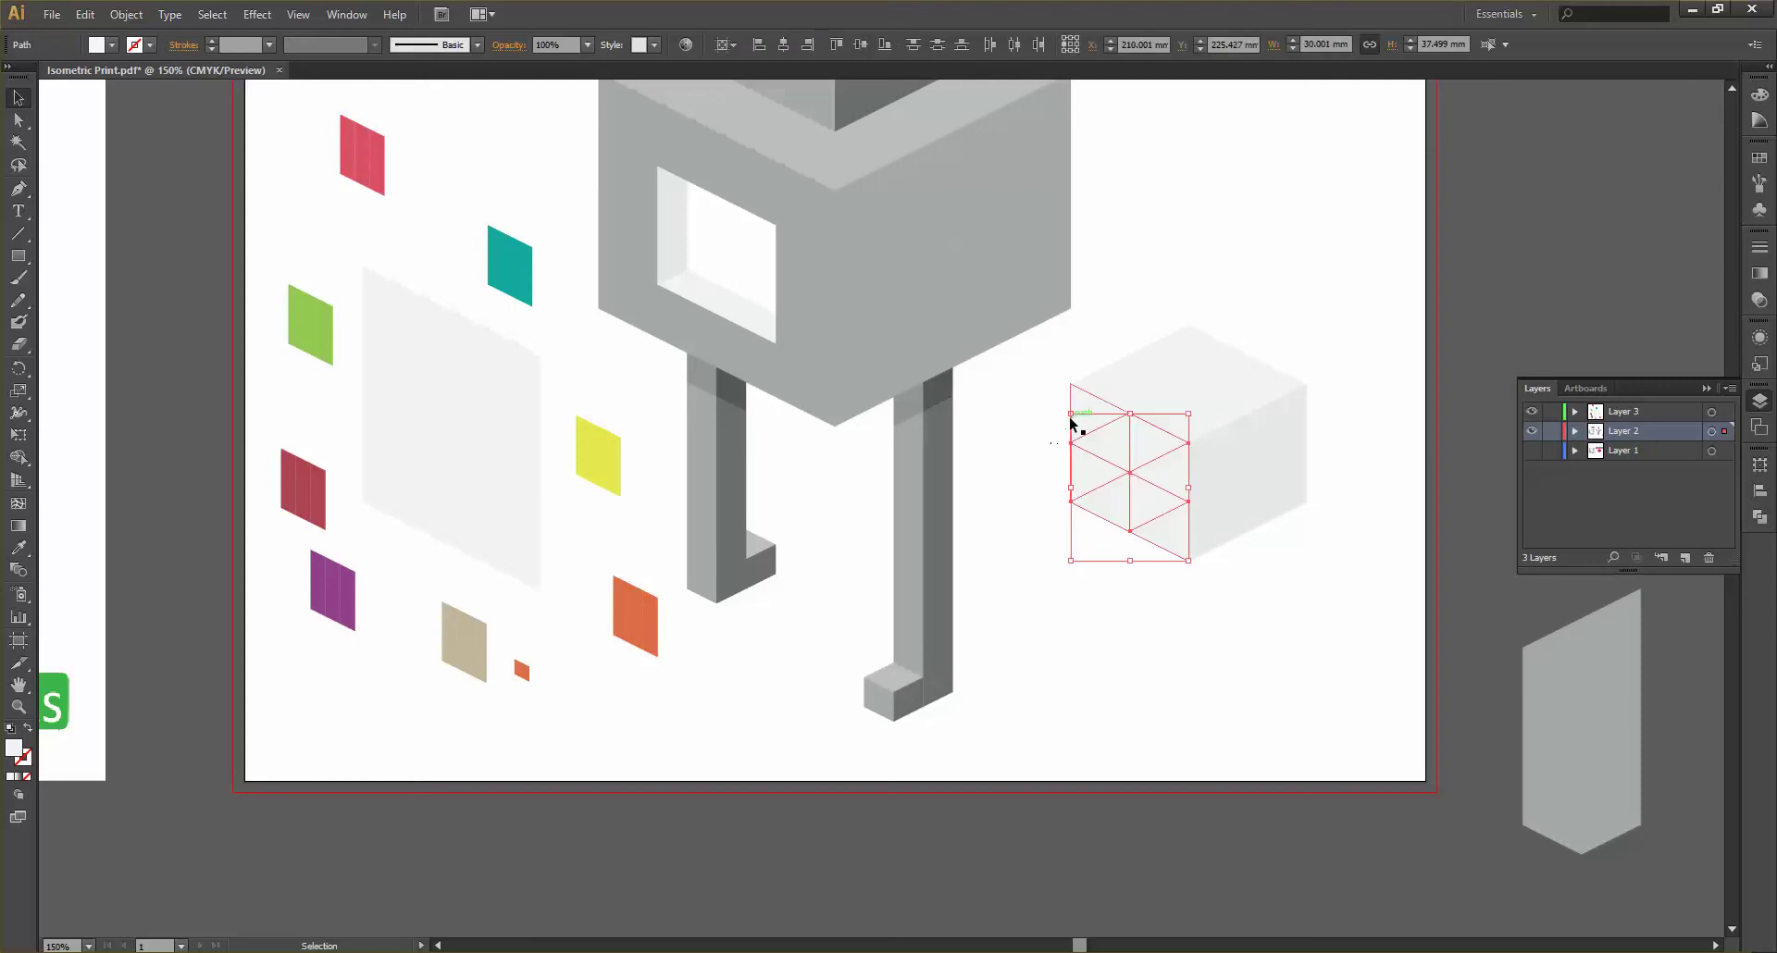
key("i")
left_click(1228, 465)
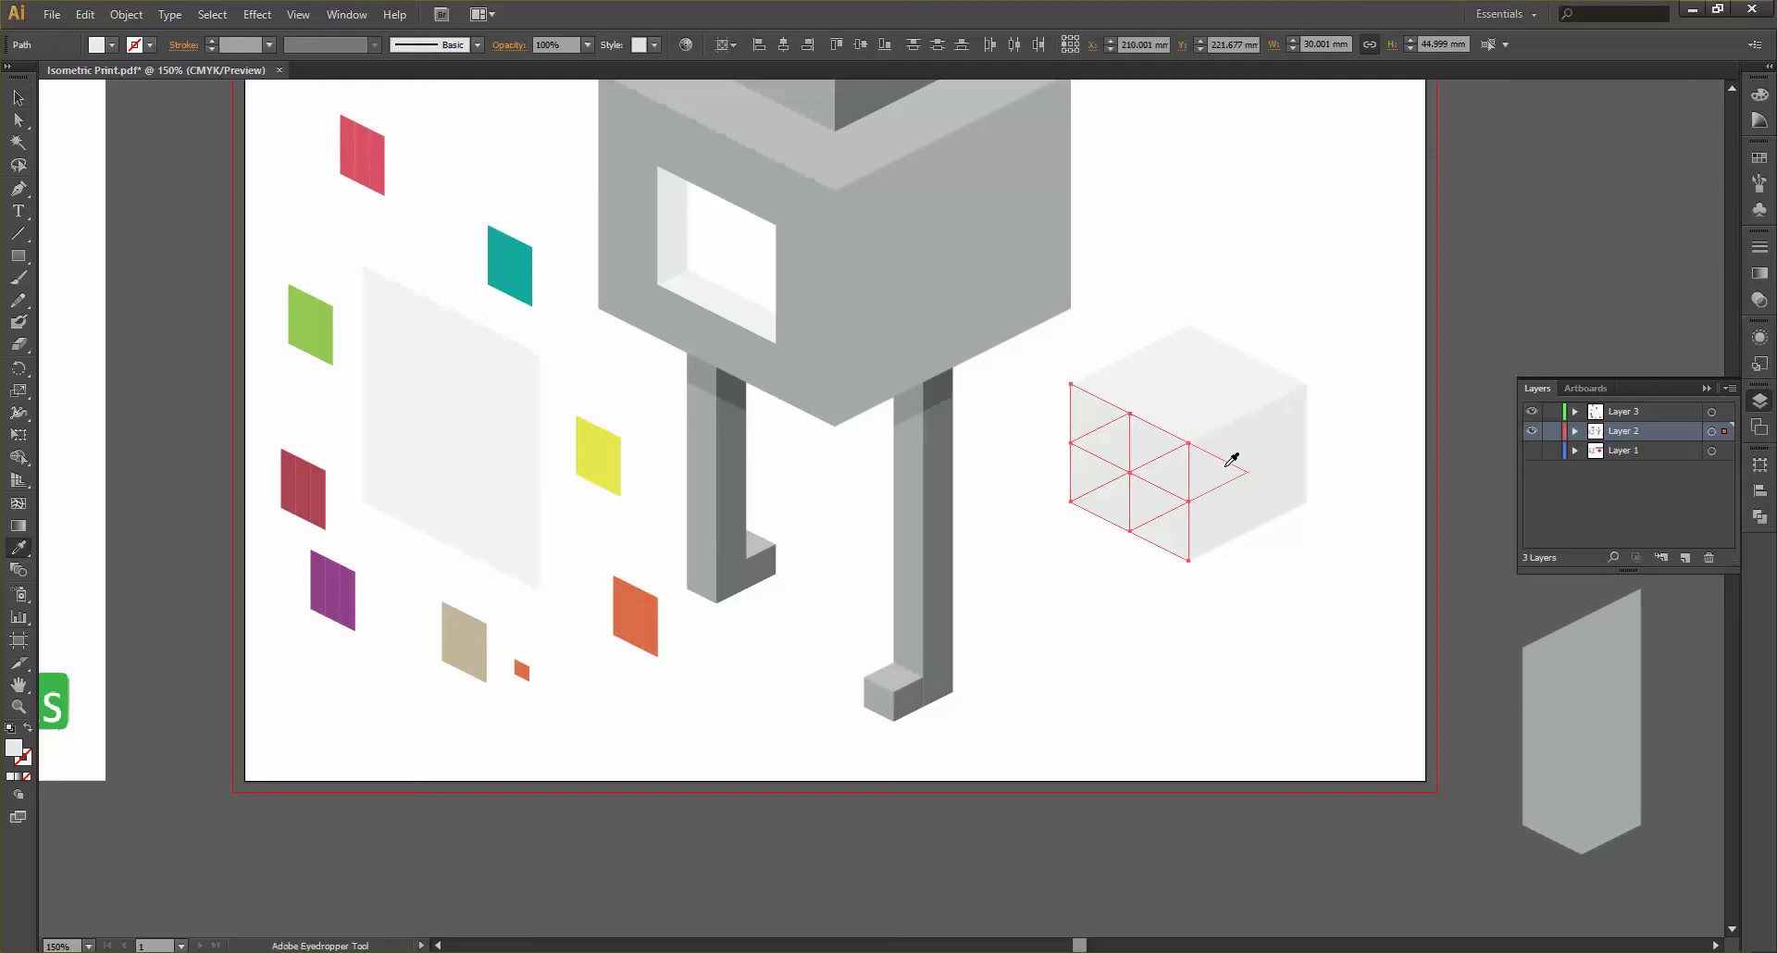
left_click(18, 98)
left_click(1310, 603)
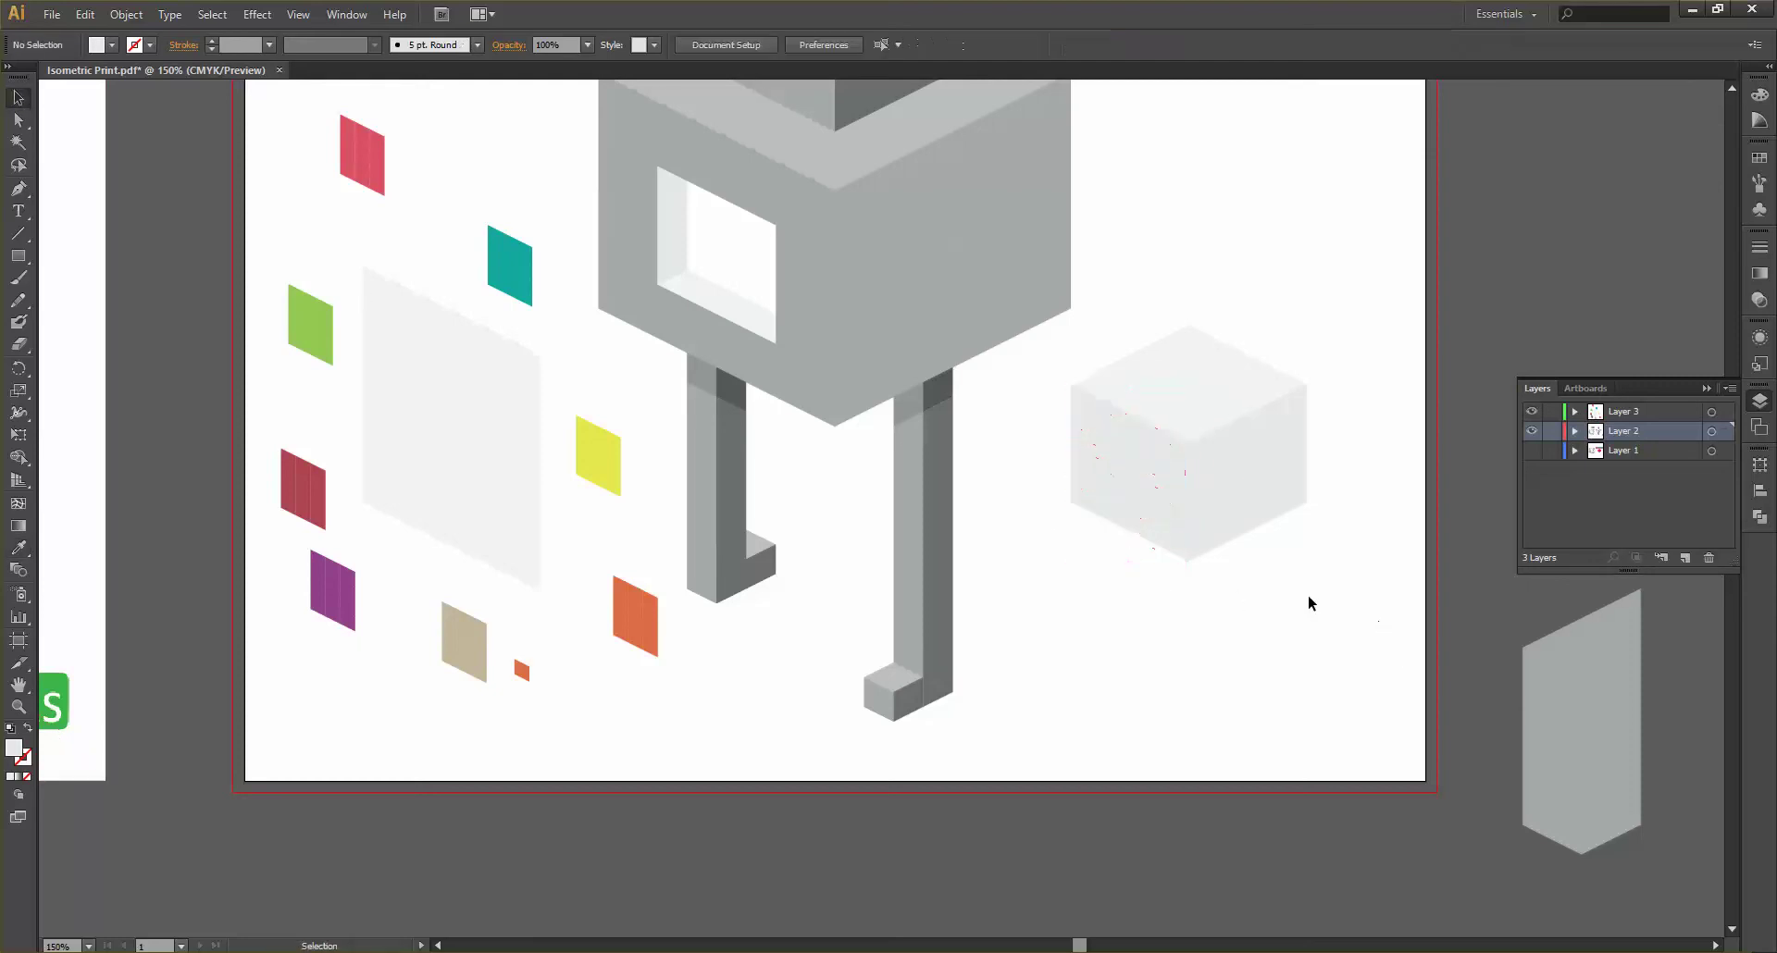
Fill the separate cube's right face with the grey swatch C=0 M=0 Y=0 K=20
left_click_drag(1344, 628, 1198, 444)
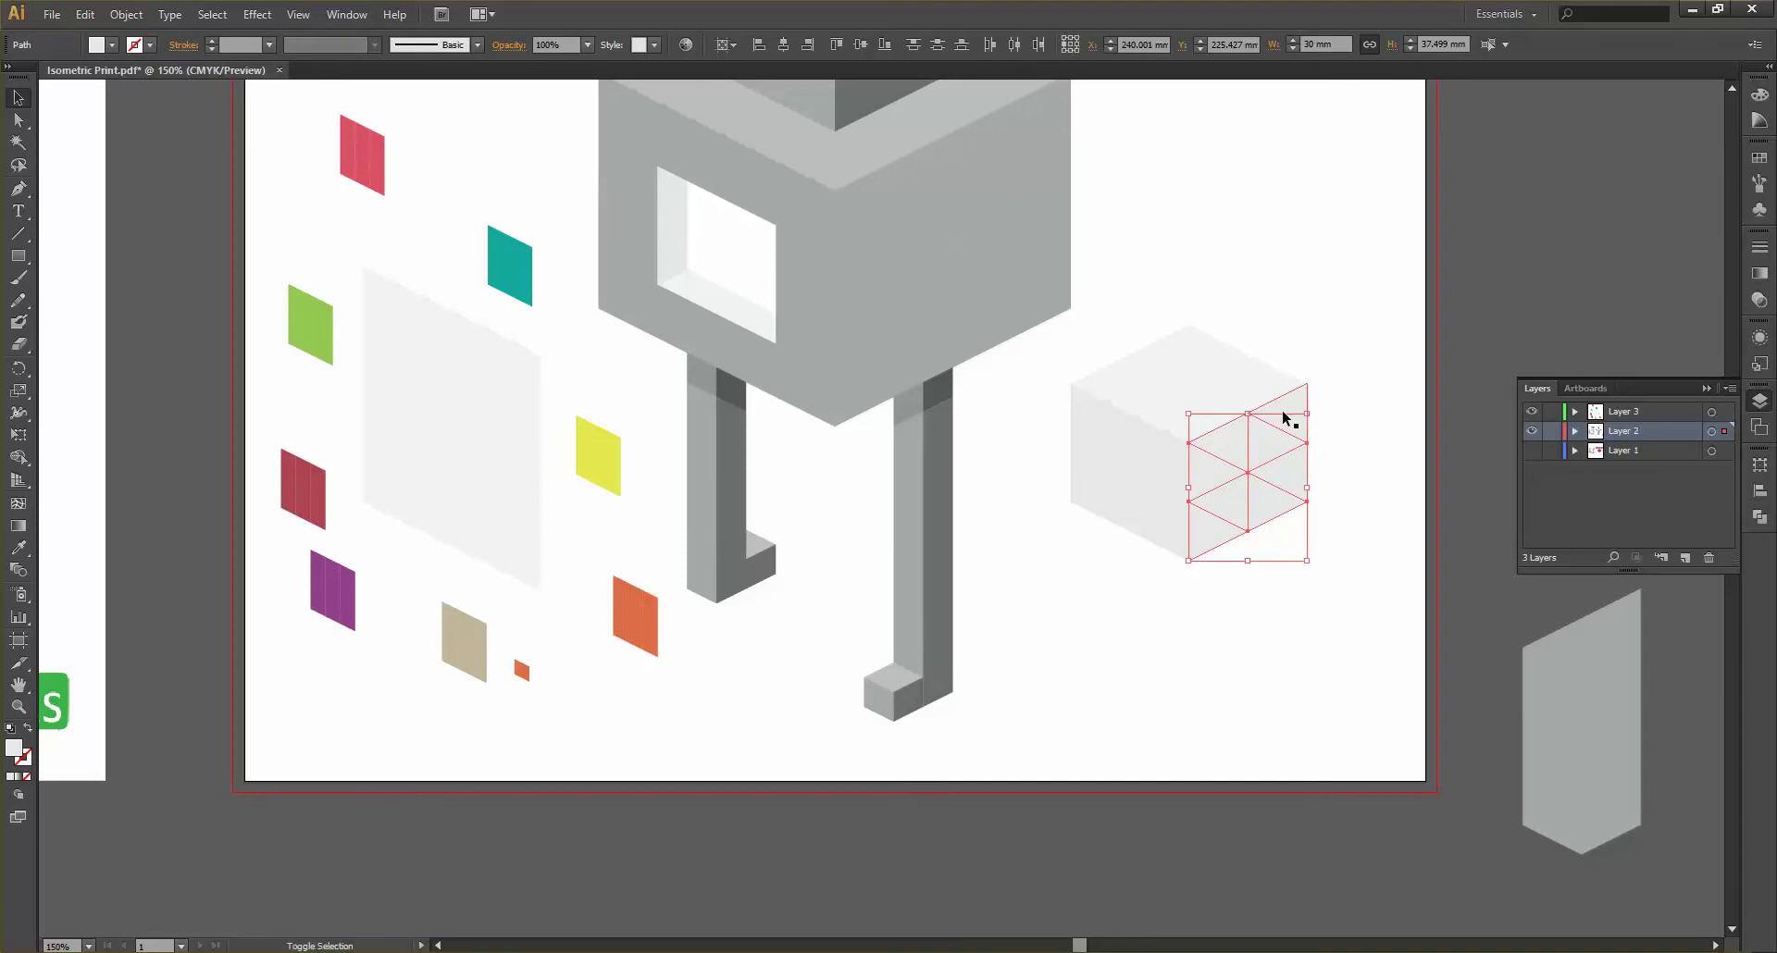
left_click(1760, 157)
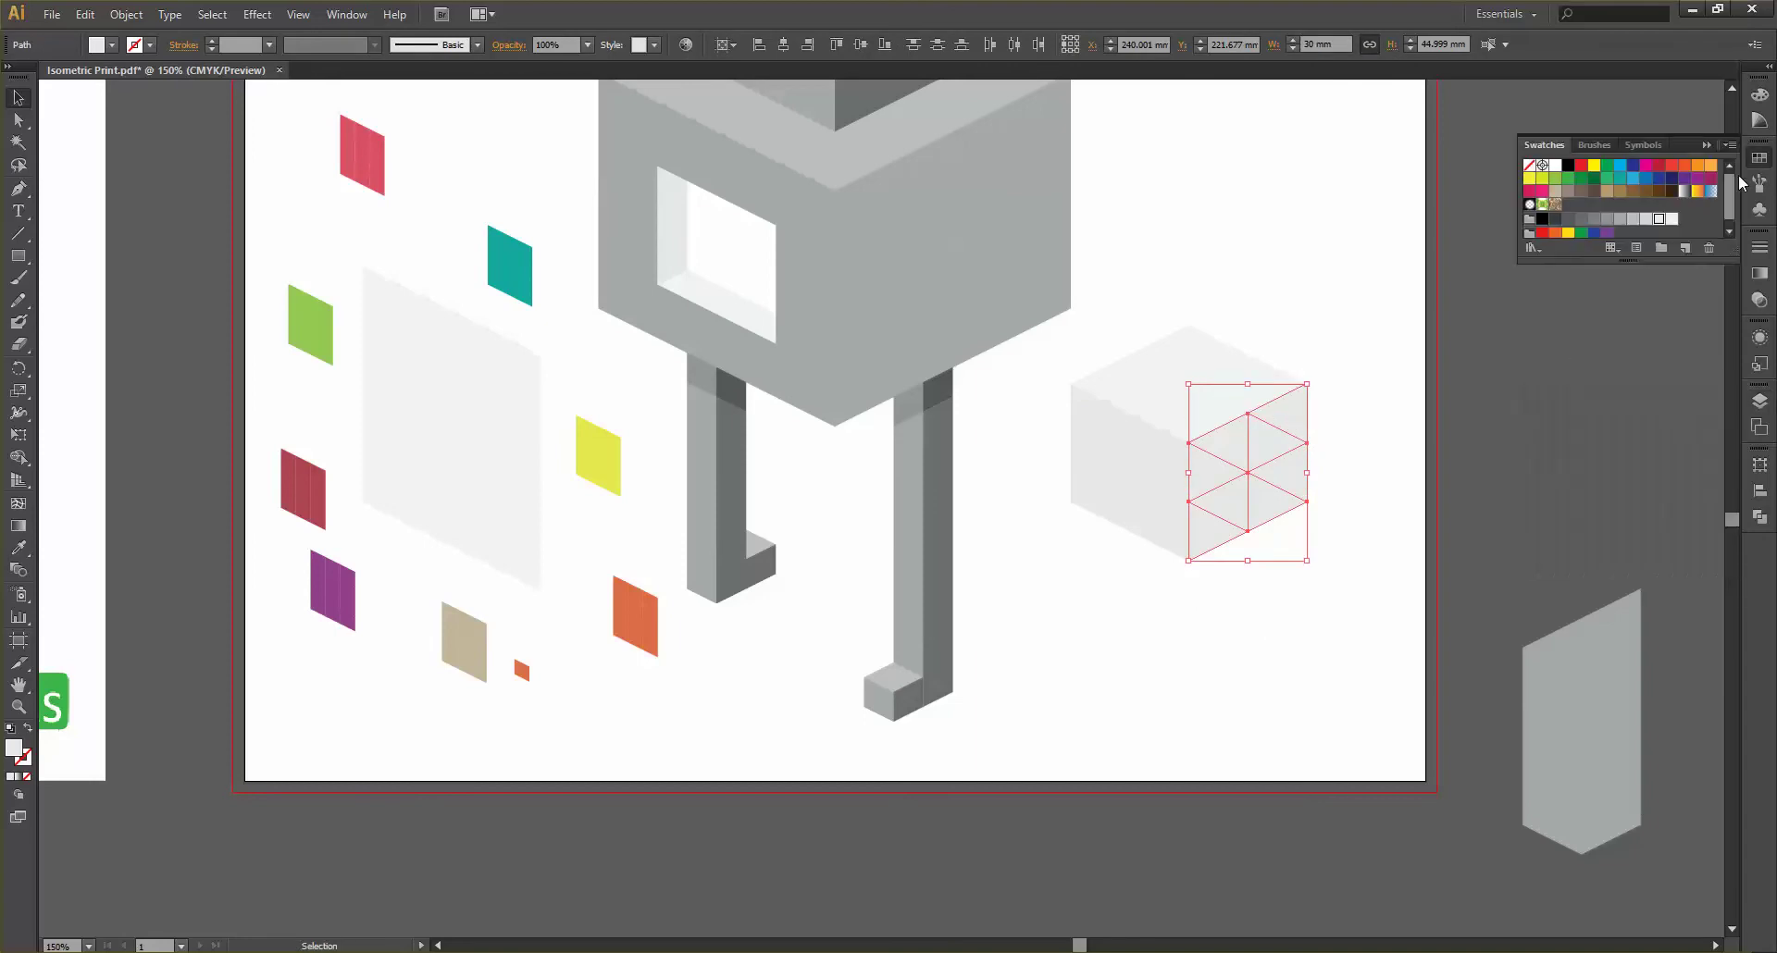
left_click(1647, 219)
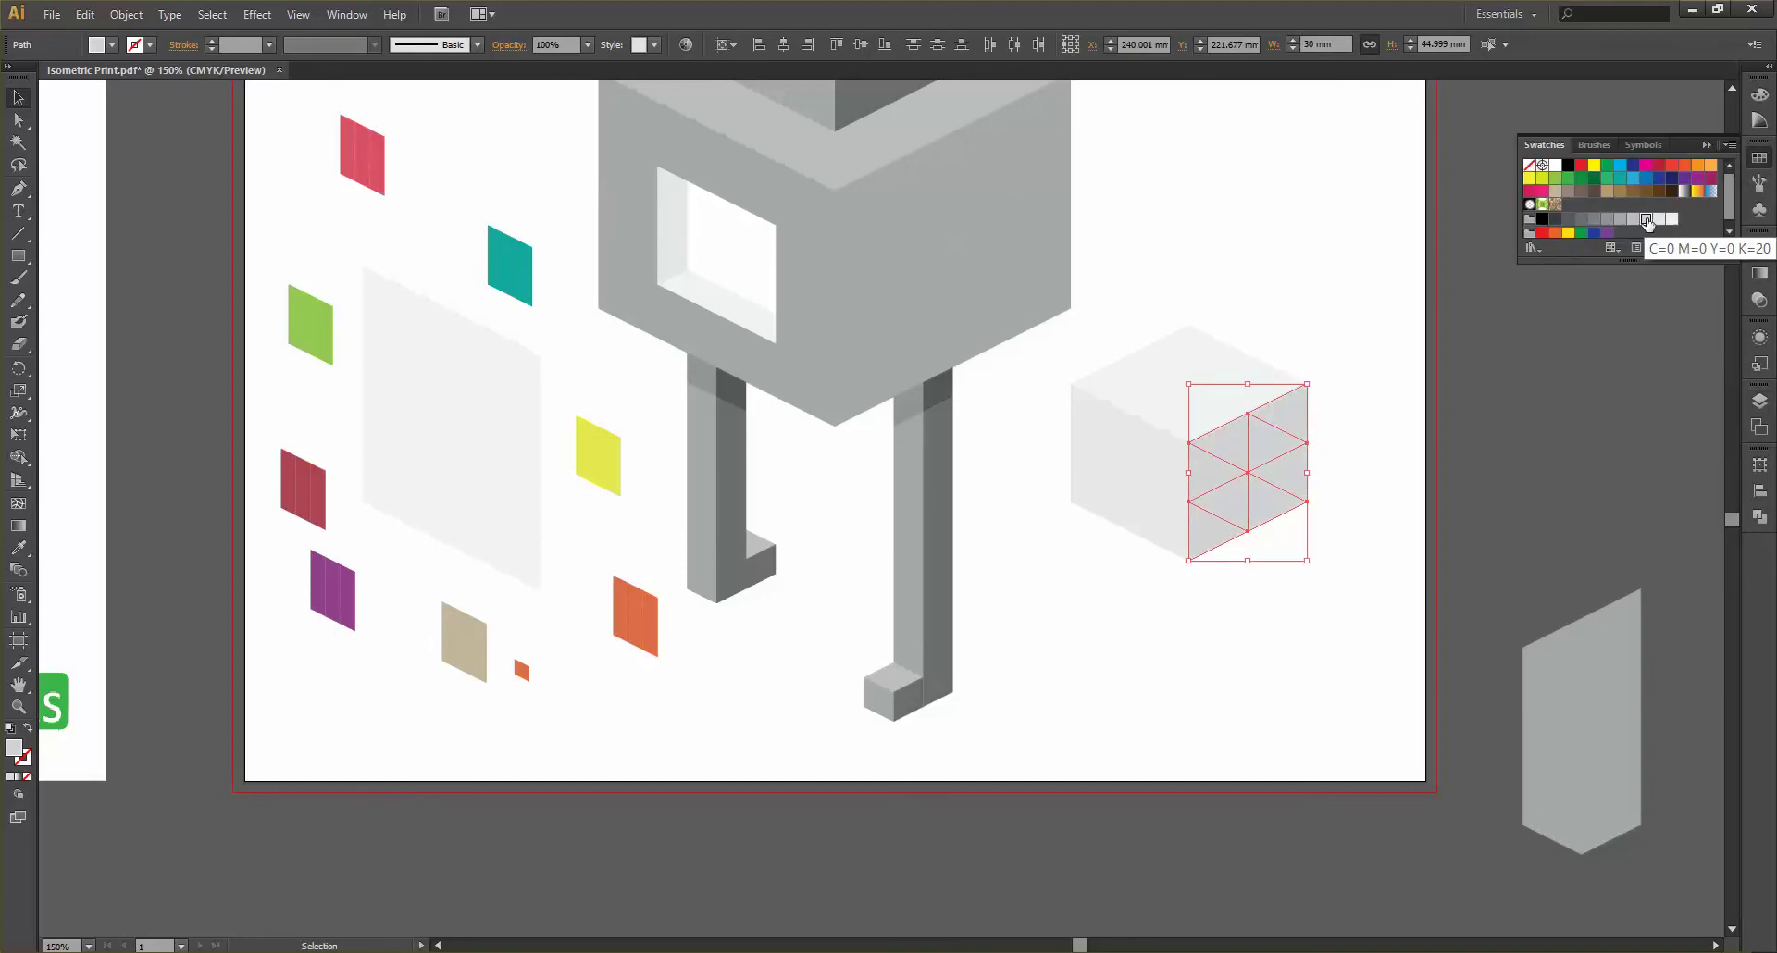
left_click(1346, 298)
scroll(1339, 302, "down", 2)
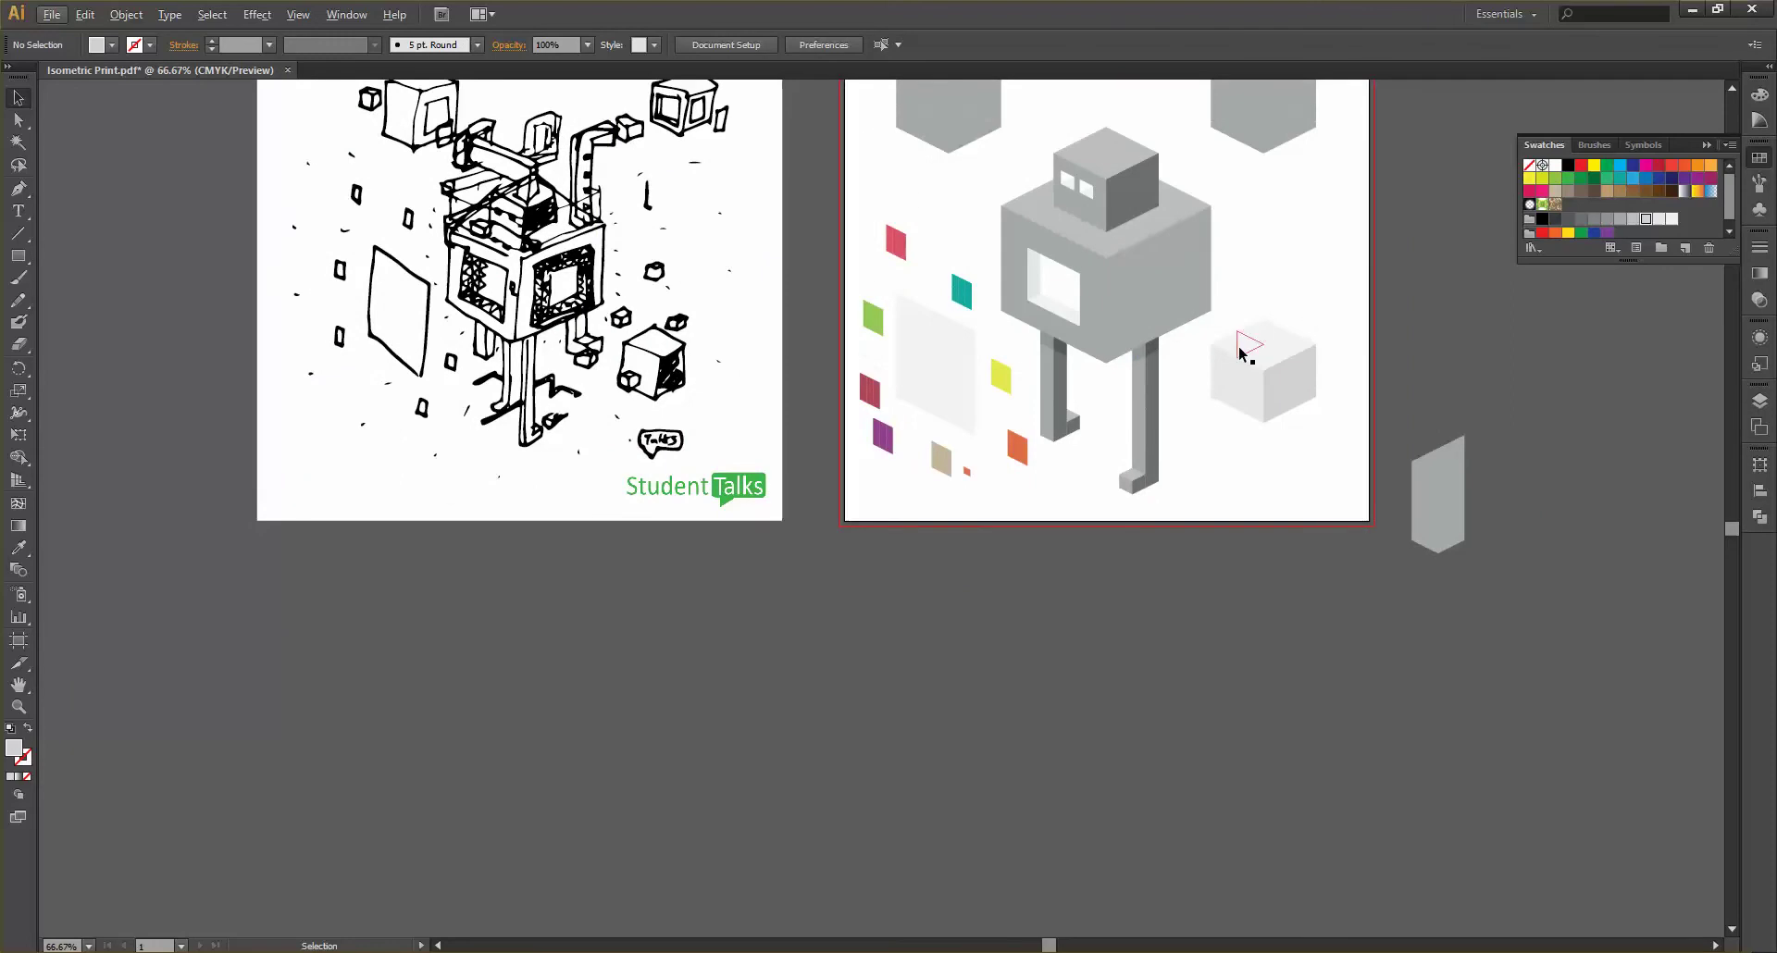
Select only the triangles of the body's window, excluding the surrounding body triangles, and group them
scroll(1171, 407, "up", 2)
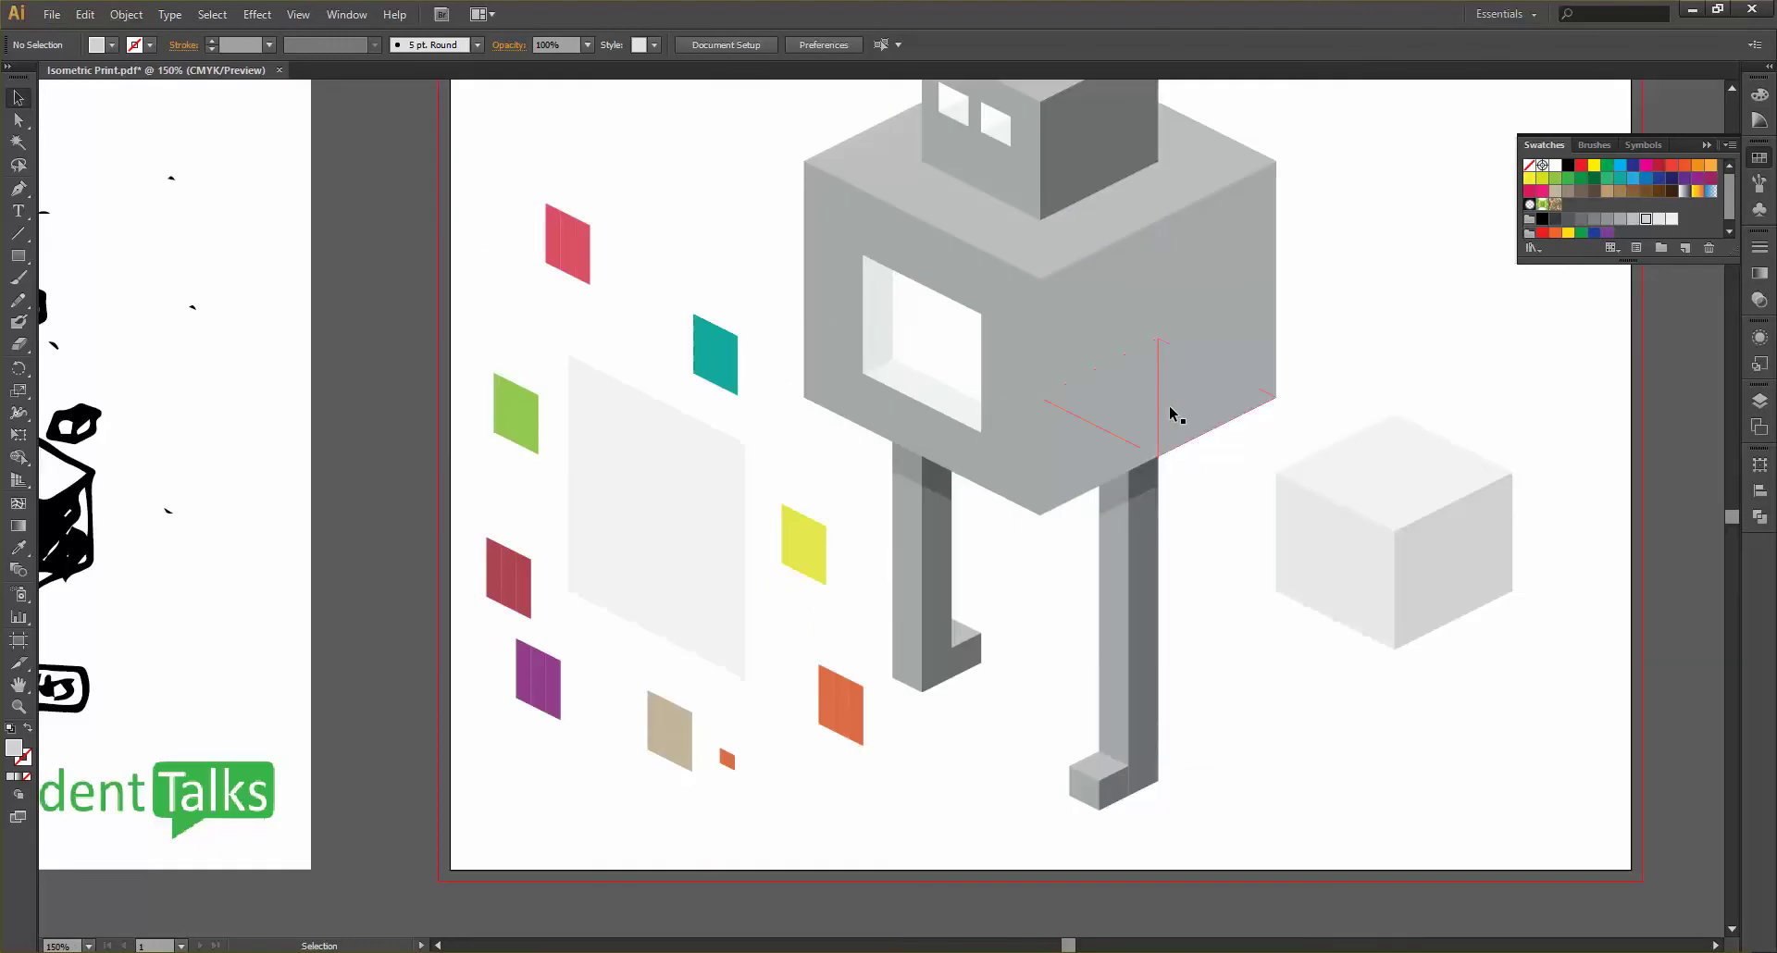
scroll(942, 349, "up", 1)
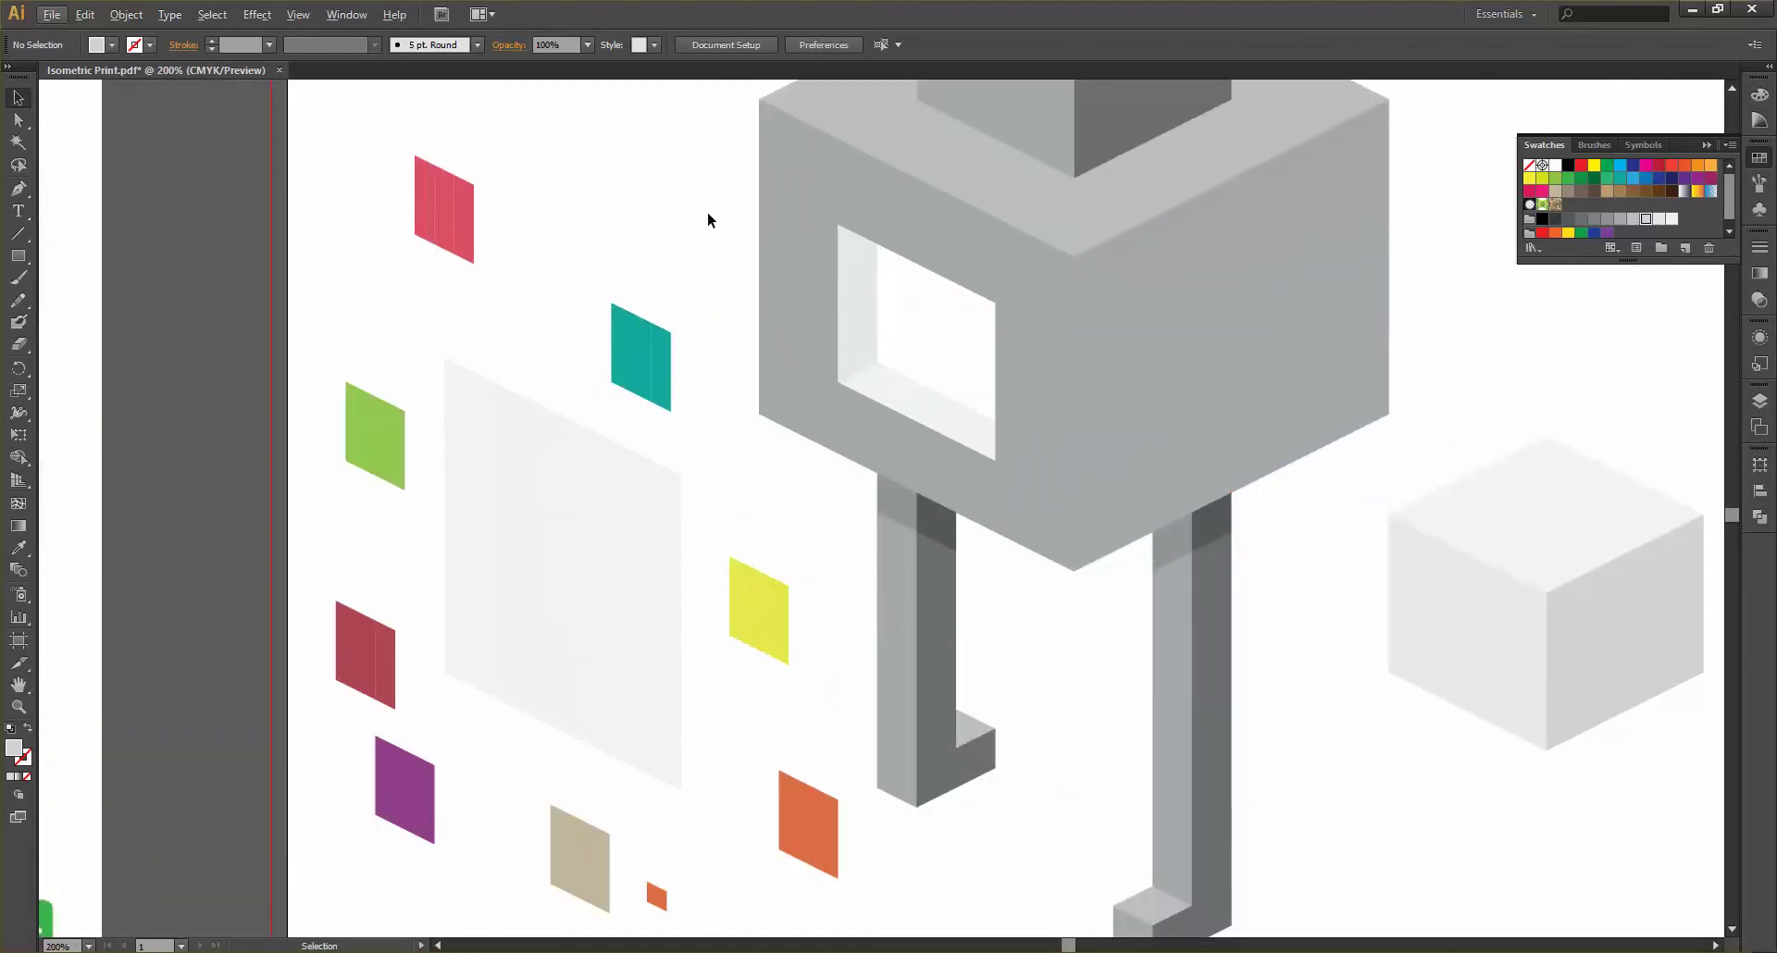
left_click_drag(700, 219, 1009, 458)
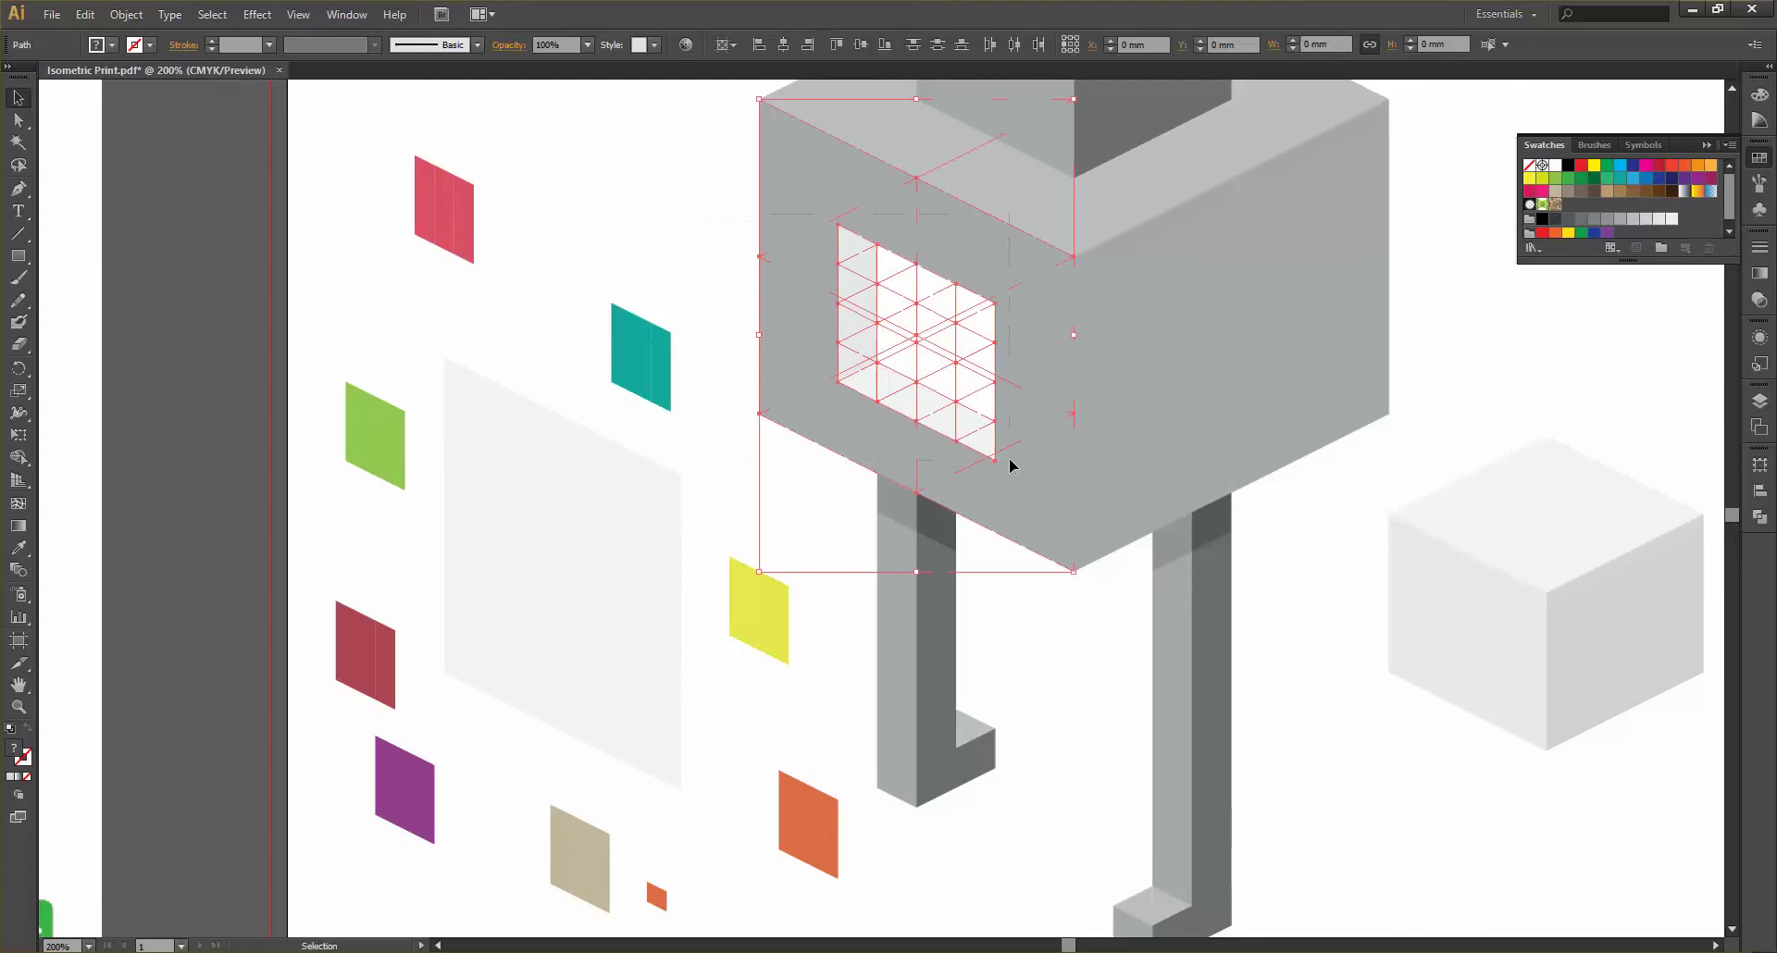
left_click(1058, 419, "shift")
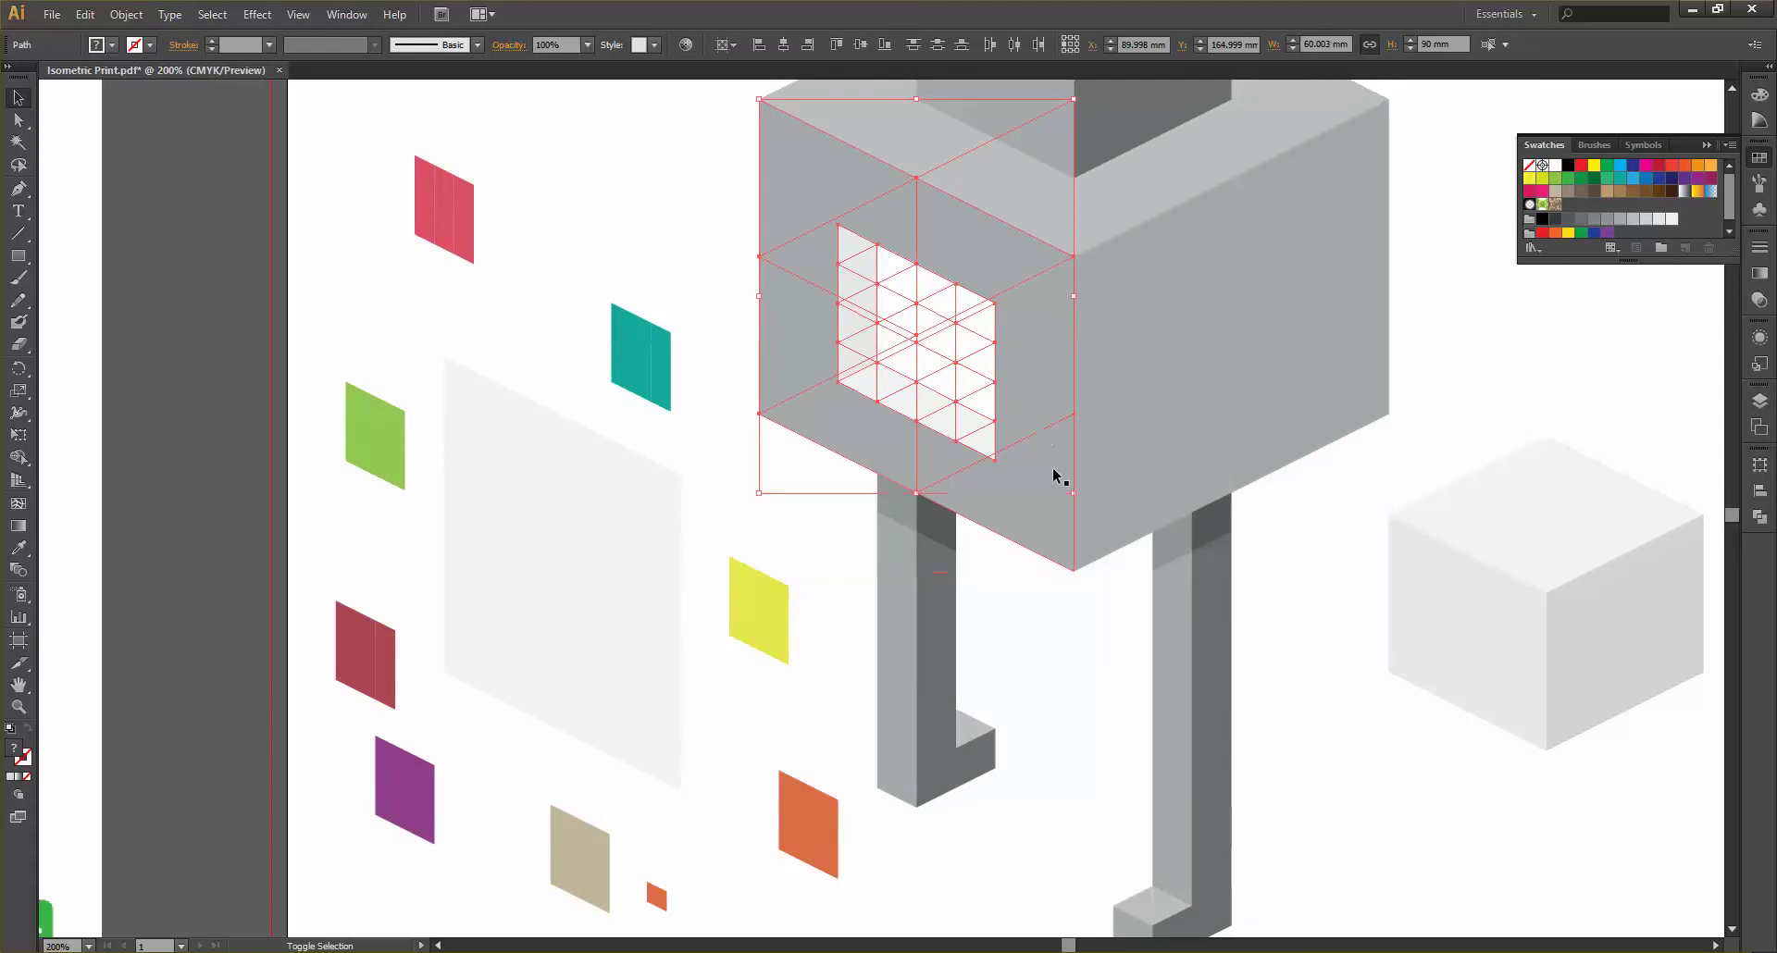
left_click(1002, 256, "shift")
left_click(875, 213, "shift")
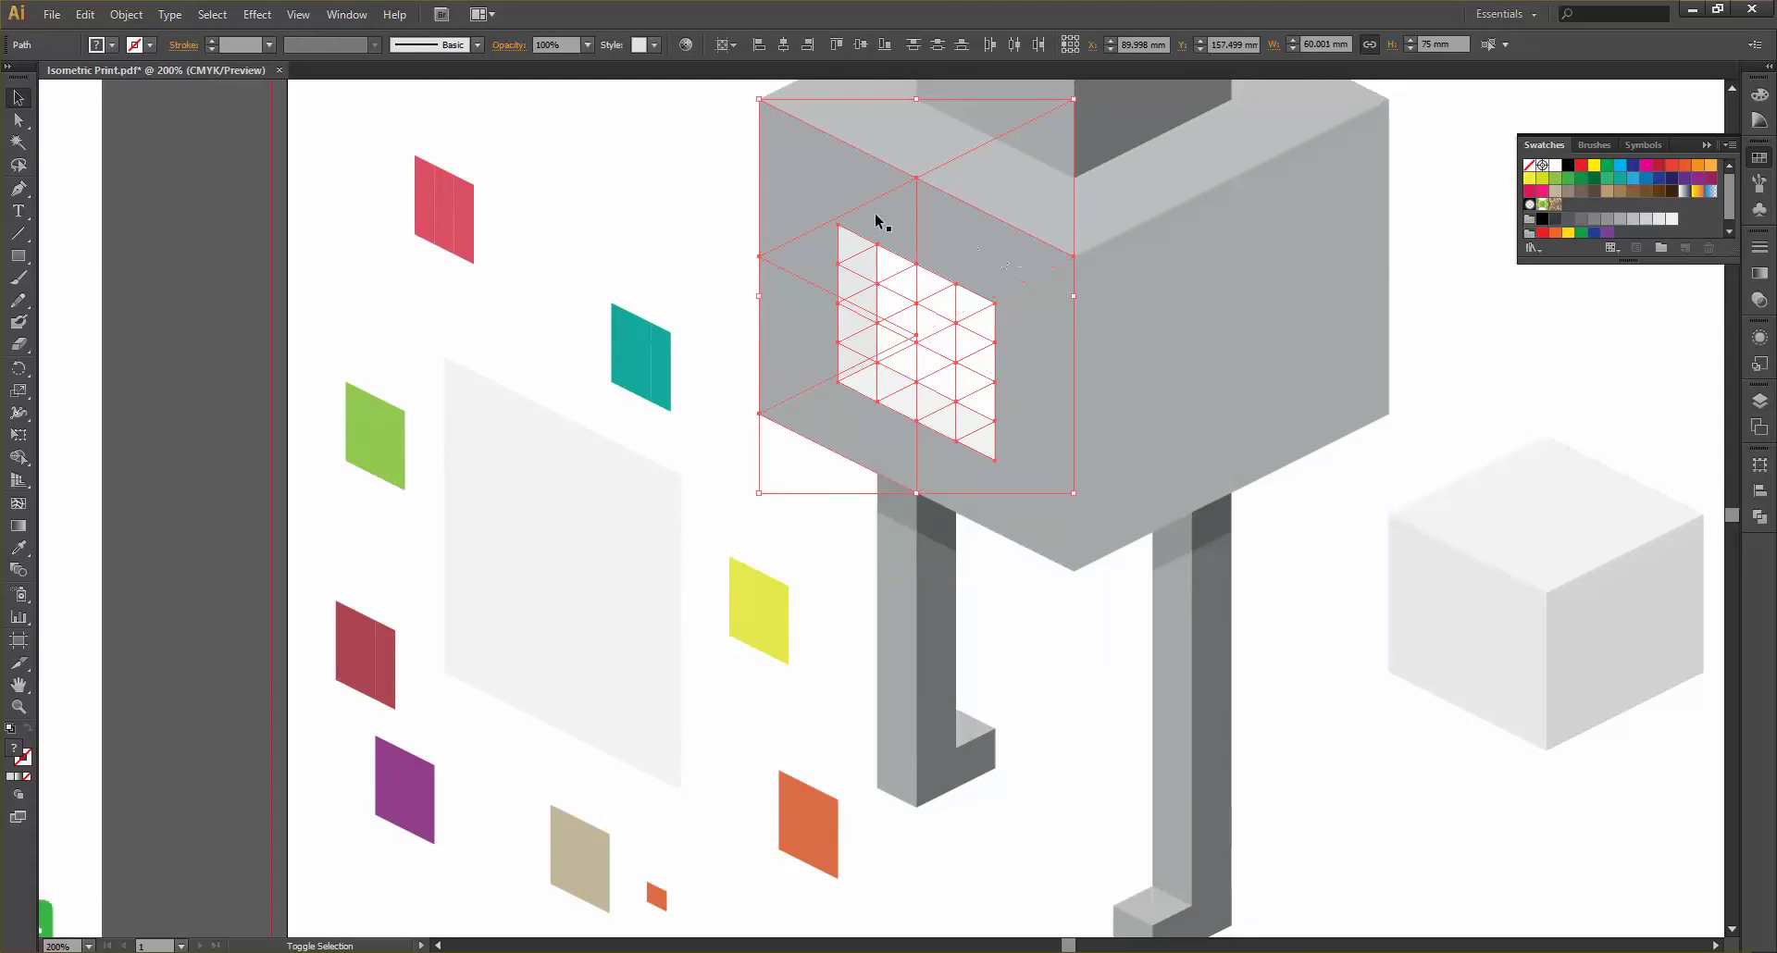
left_click(795, 197, "shift")
left_click(847, 429, "shift")
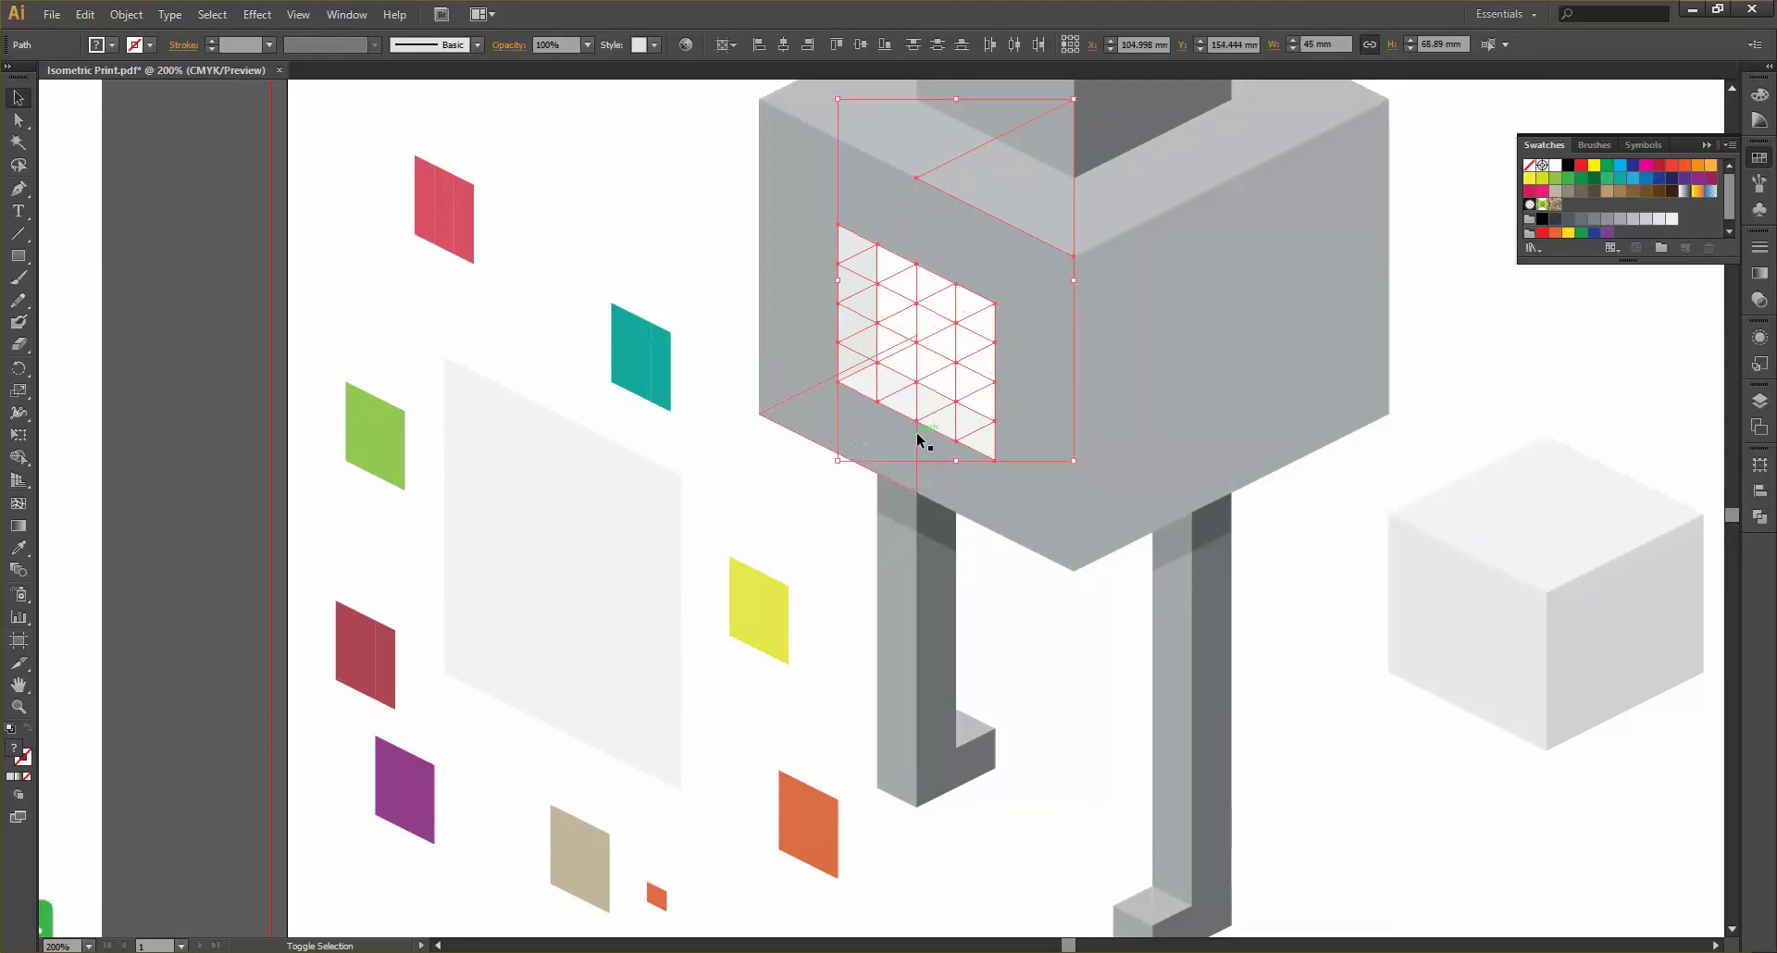
left_click(1126, 524, "shift")
left_click(1044, 191, "shift")
key("a")
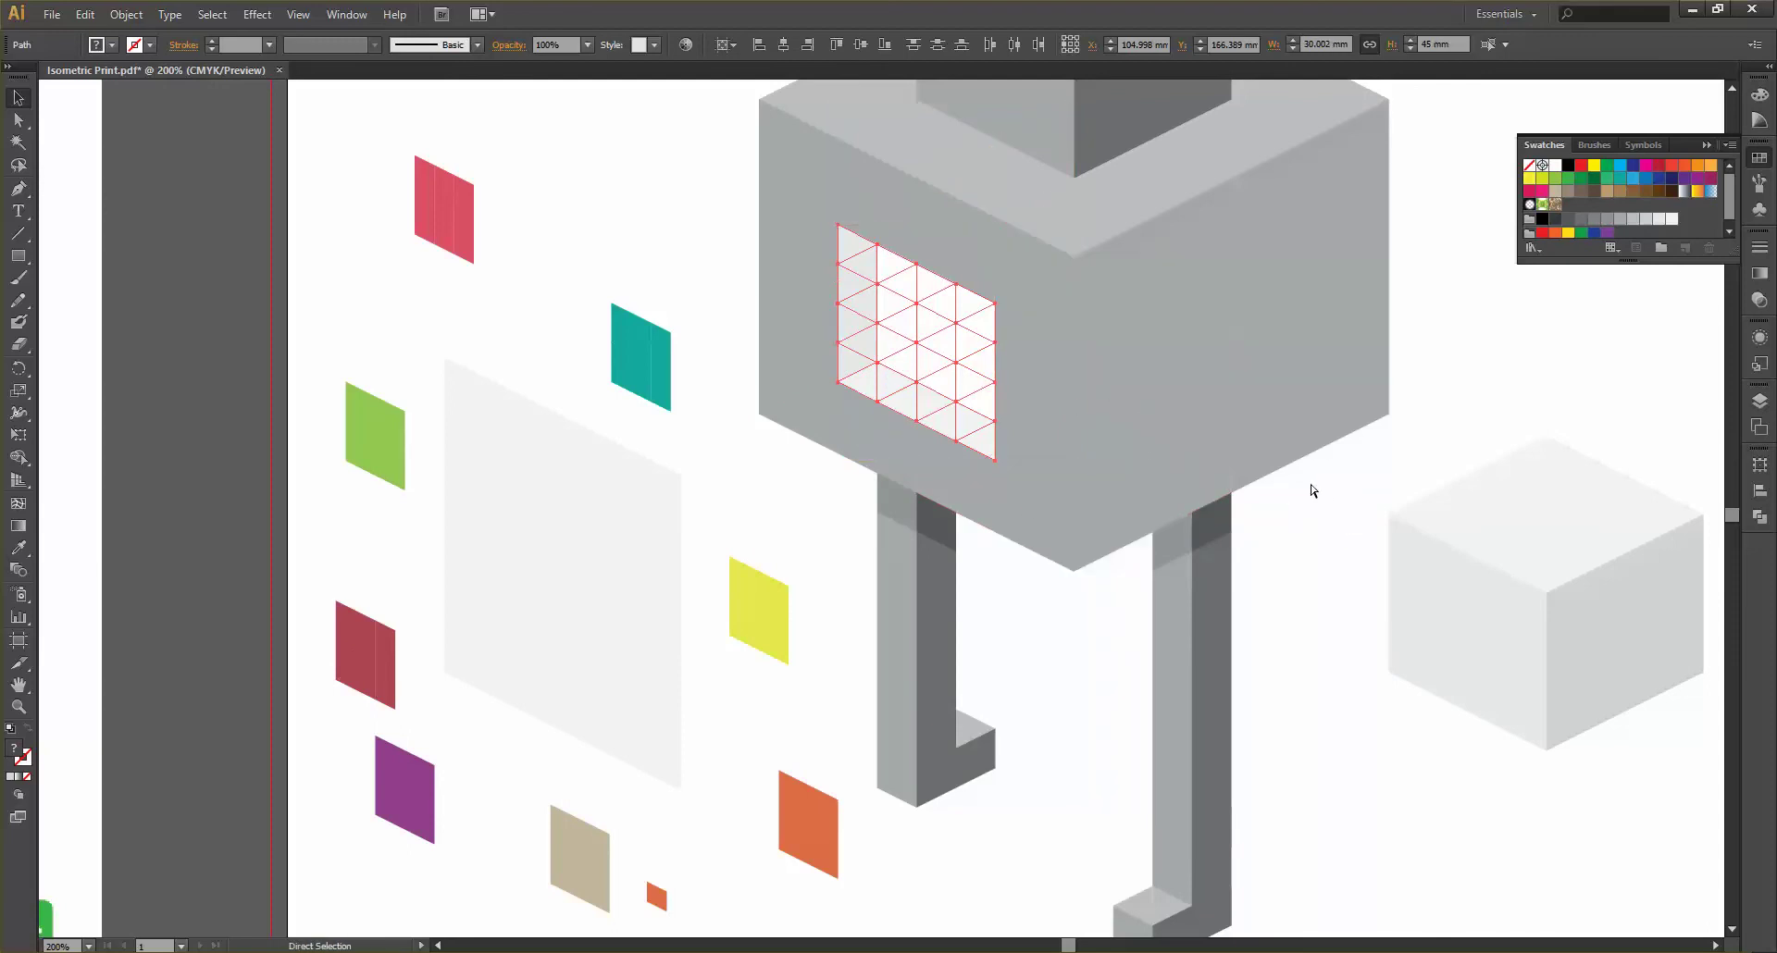
key("v")
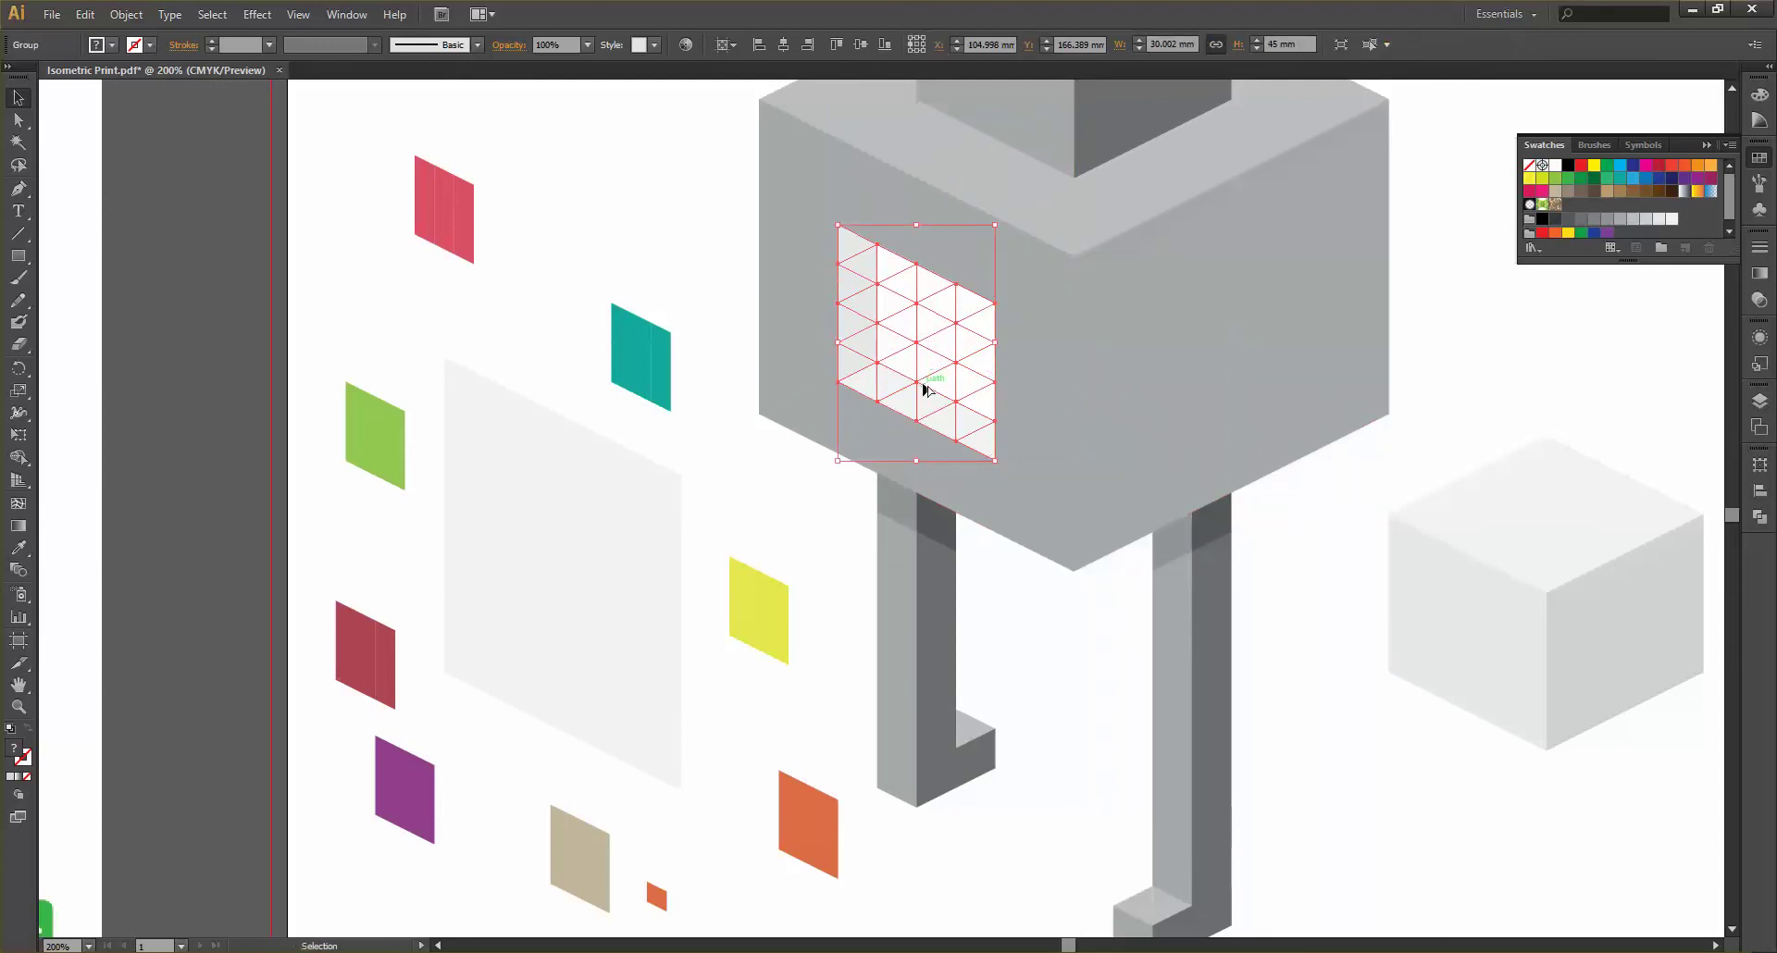
Copy the window group onto the body's right face, mirror it left to right and position it within that face
left_click_drag(927, 391, 1225, 423)
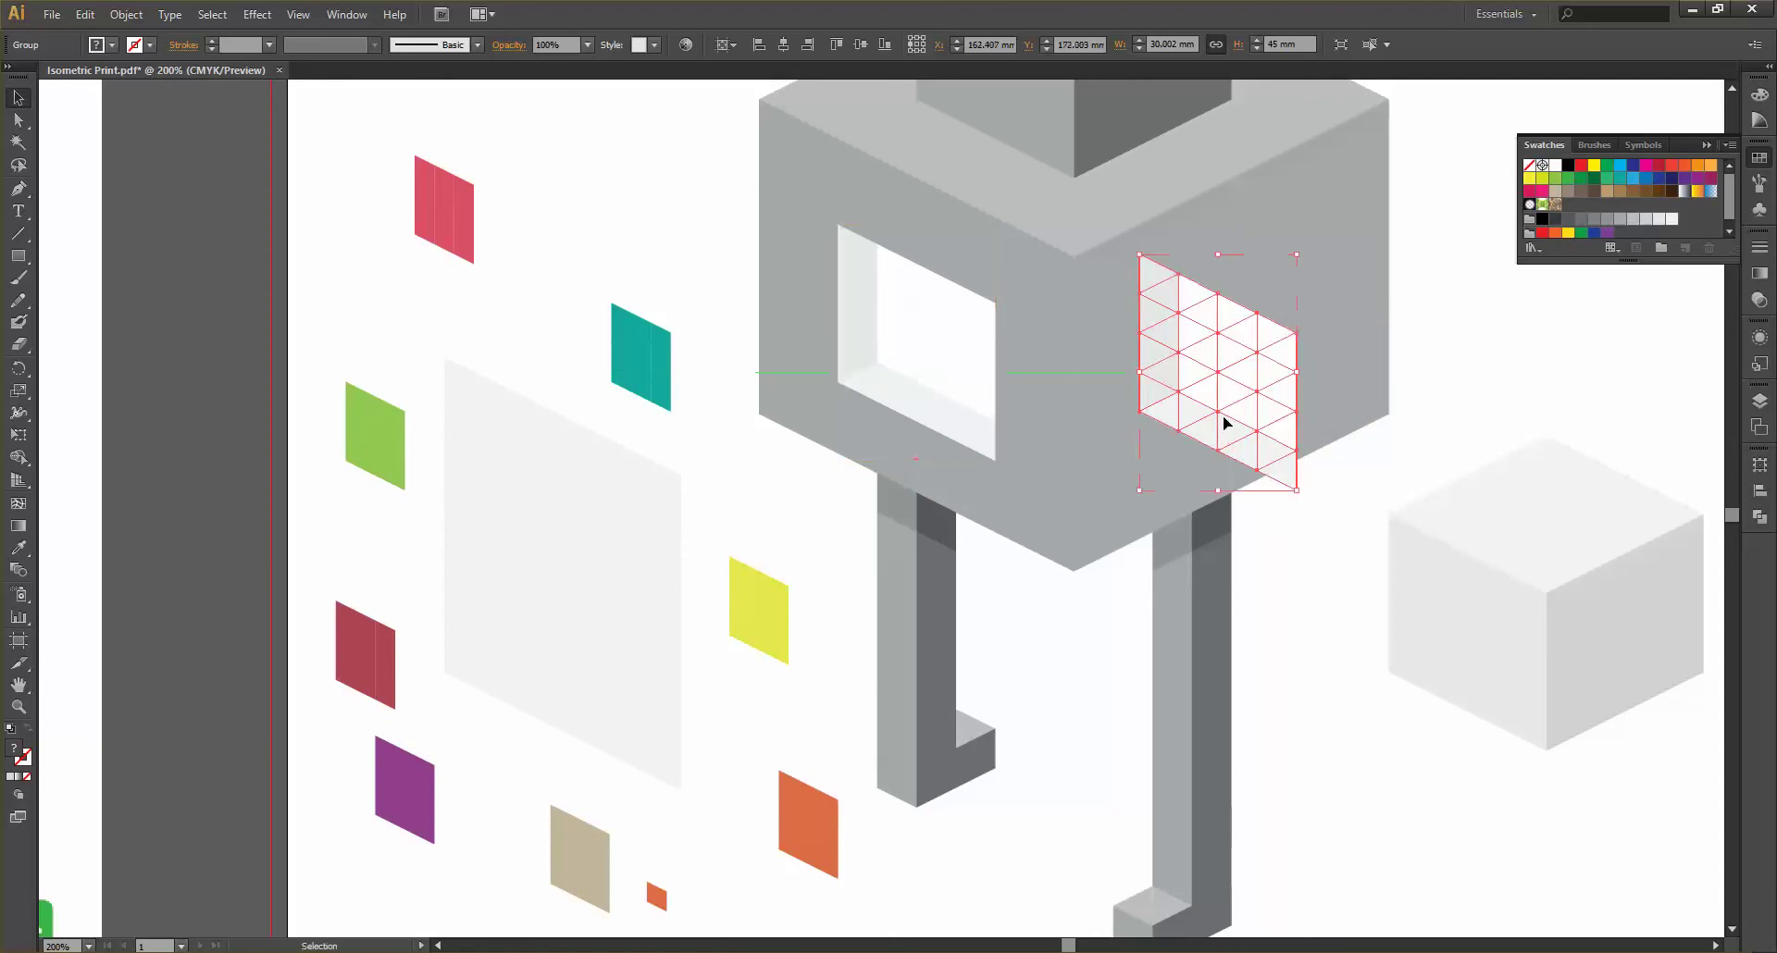
left_click(125, 15)
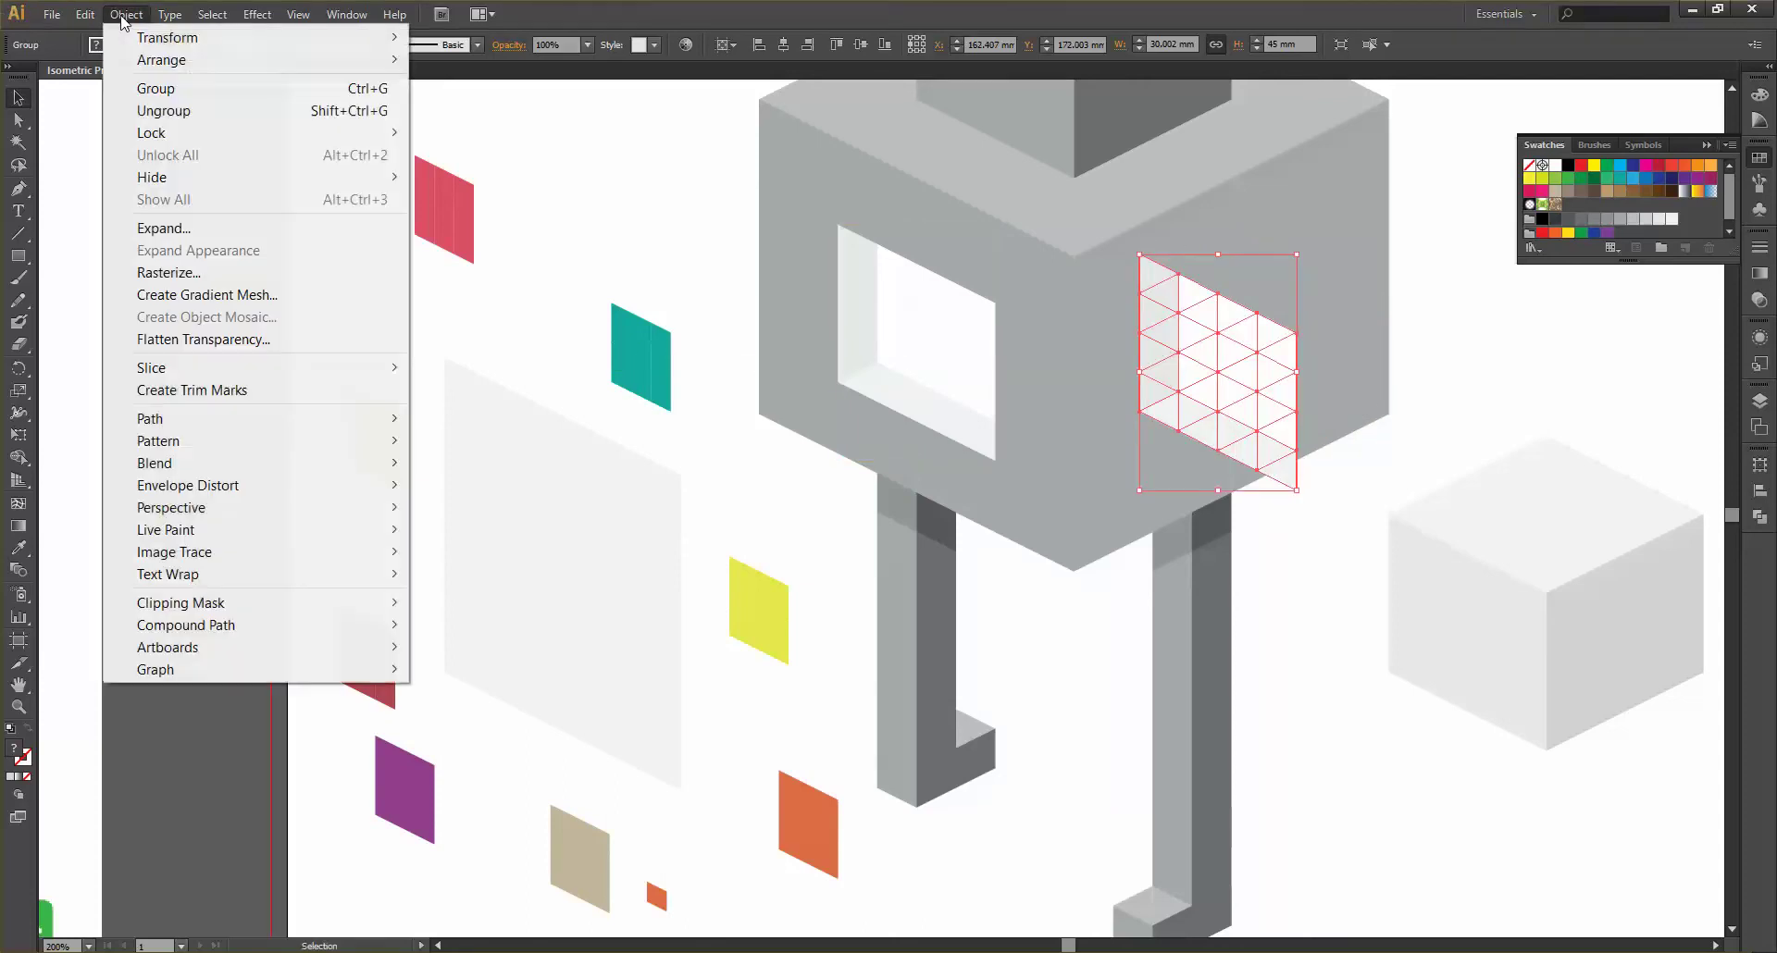
mouse_move(148, 37)
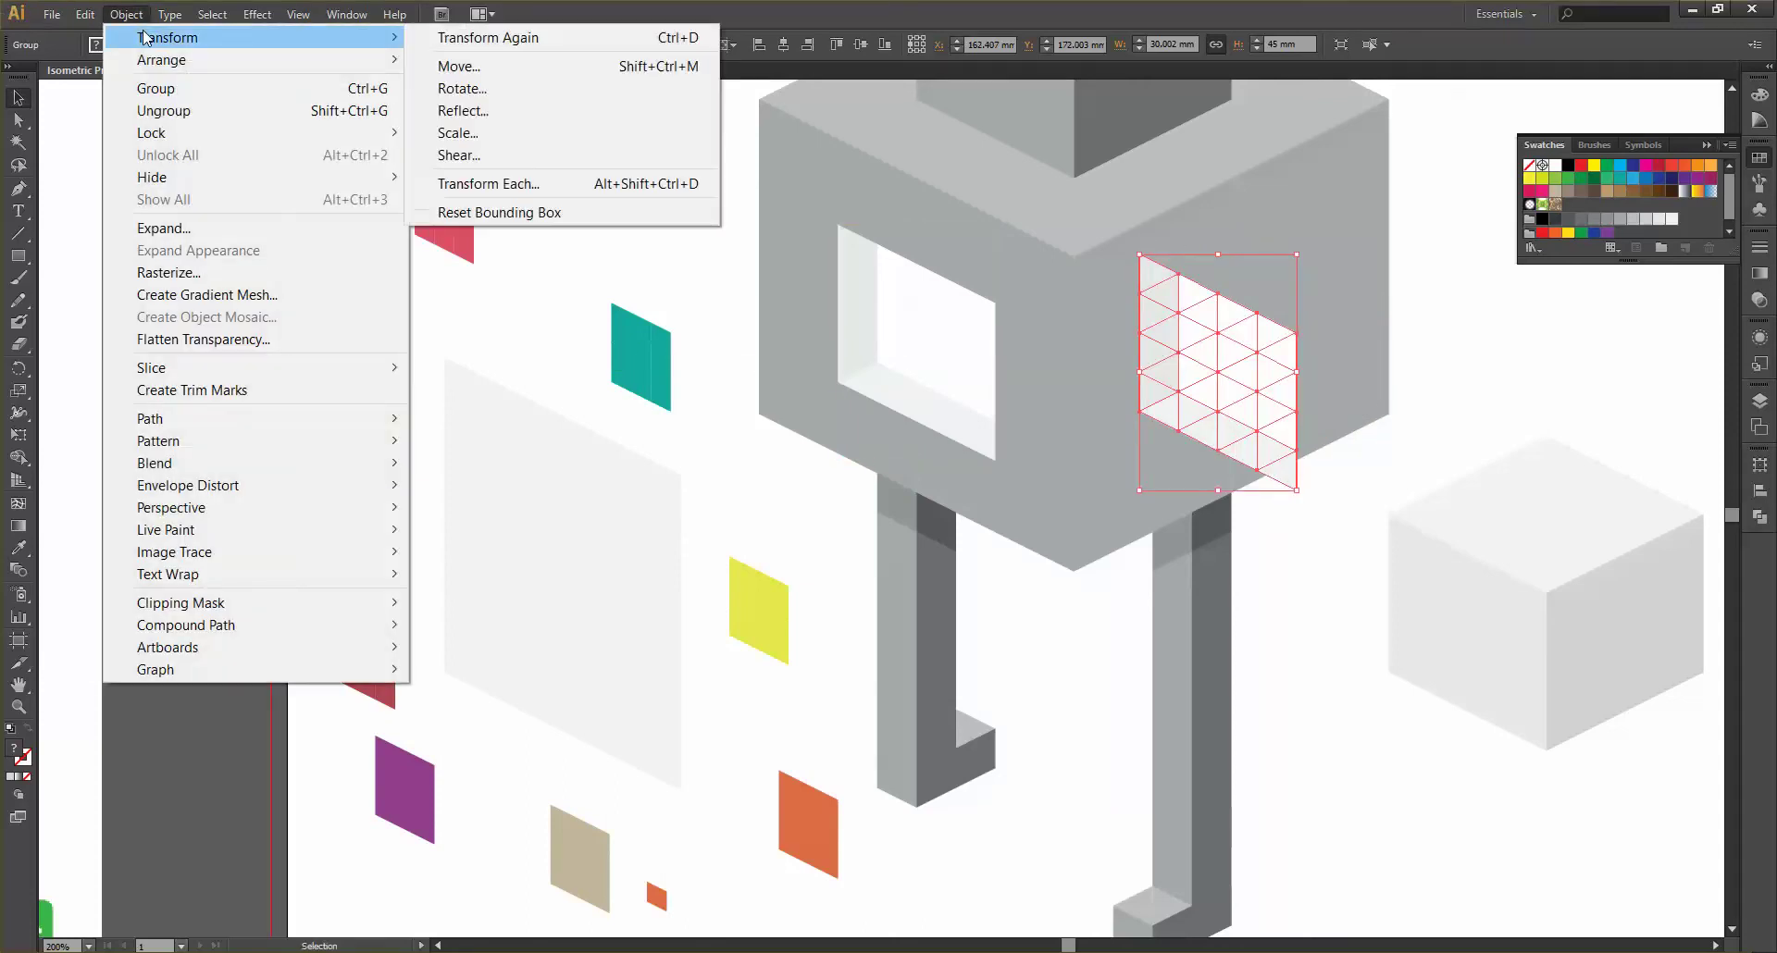
left_click(472, 113)
left_click(881, 620)
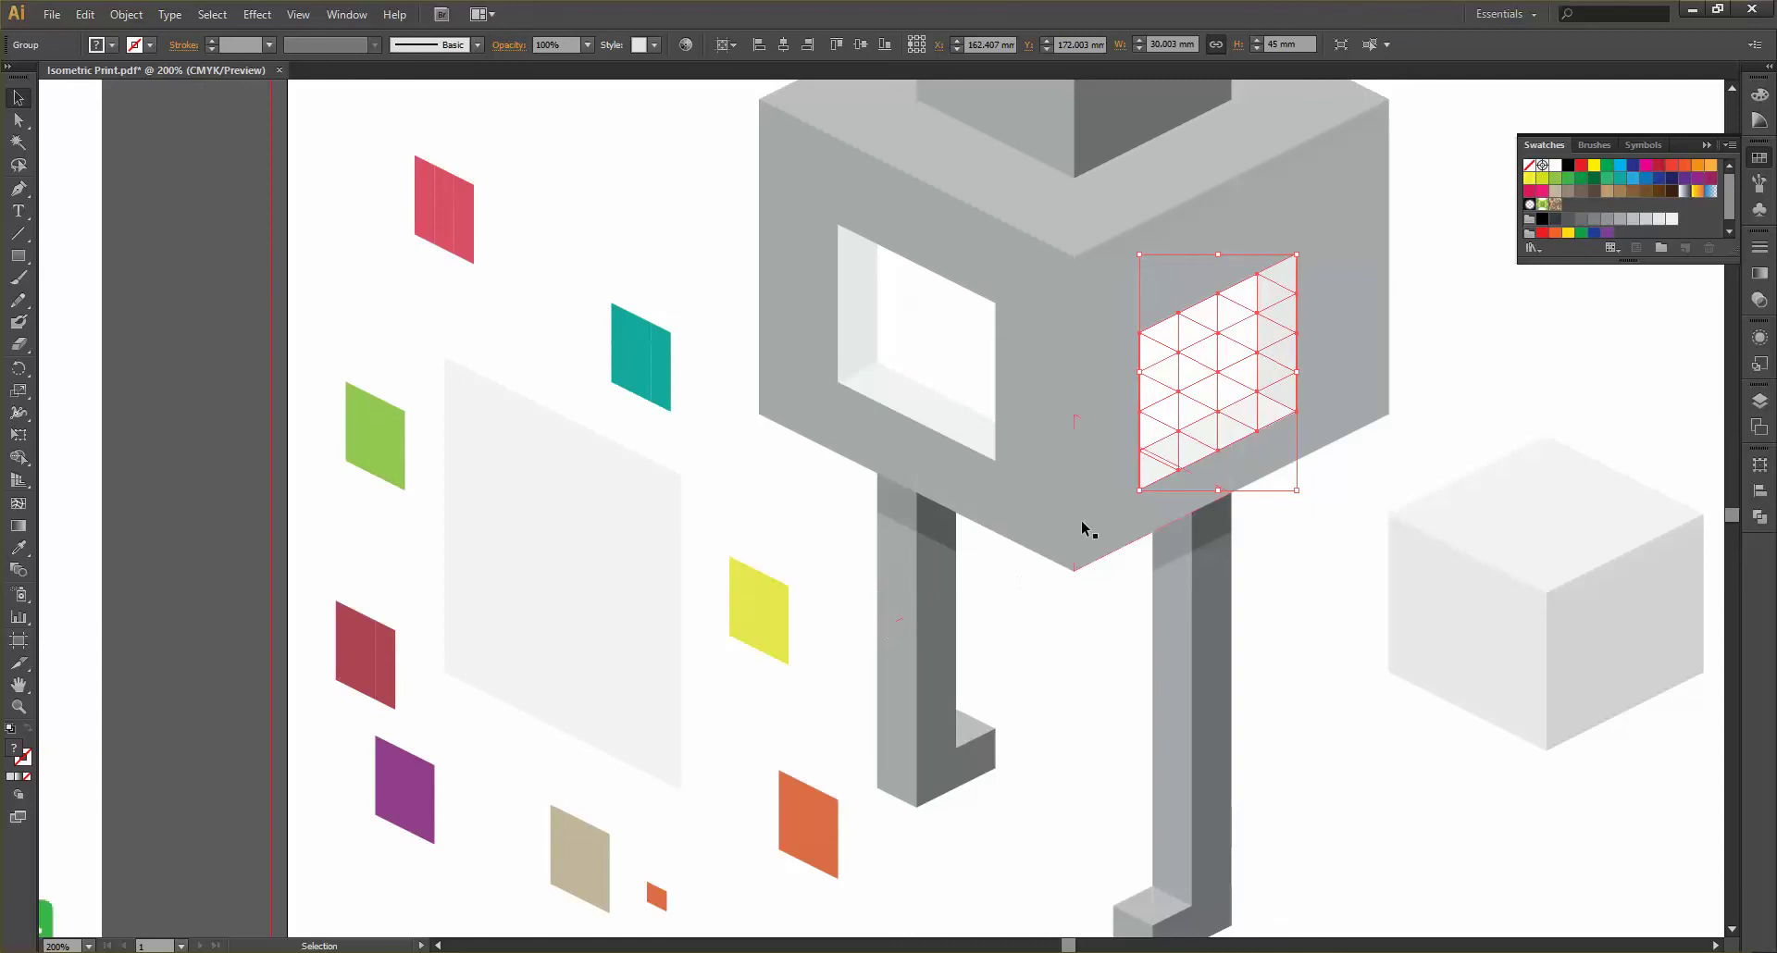
left_click_drag(1242, 436, 1255, 410)
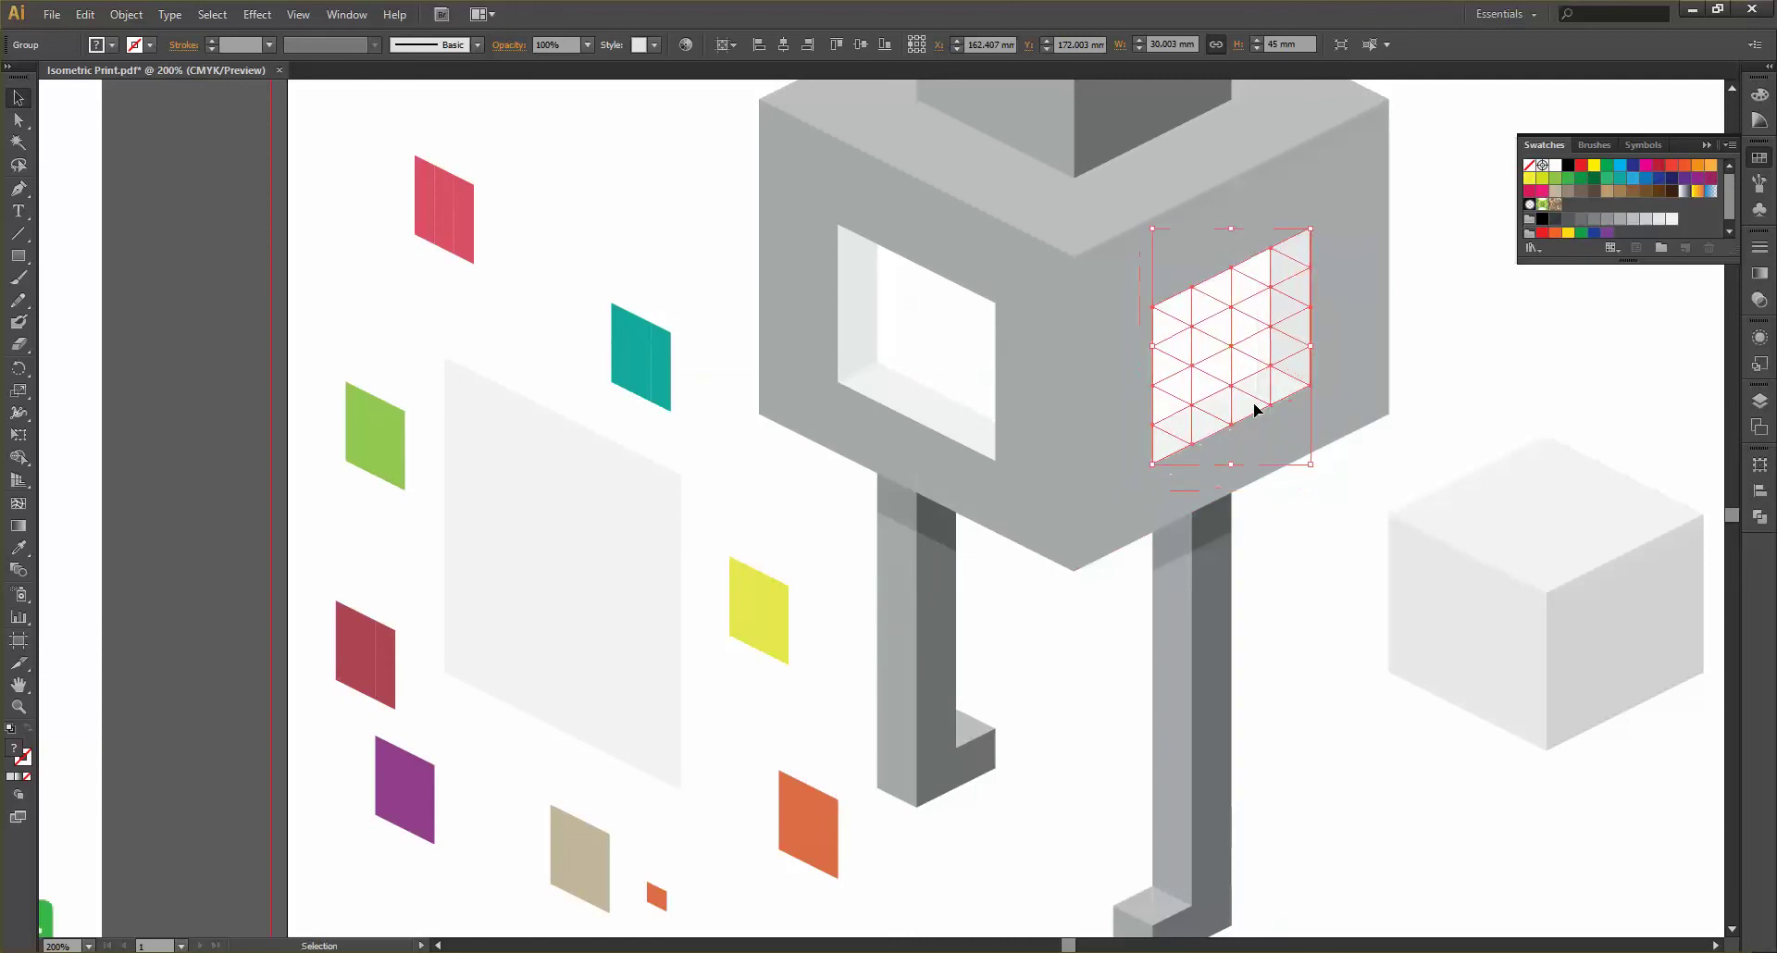
Align both window groups at the same height and move them down to the middle of the body's side faces
left_click(954, 384, "shift")
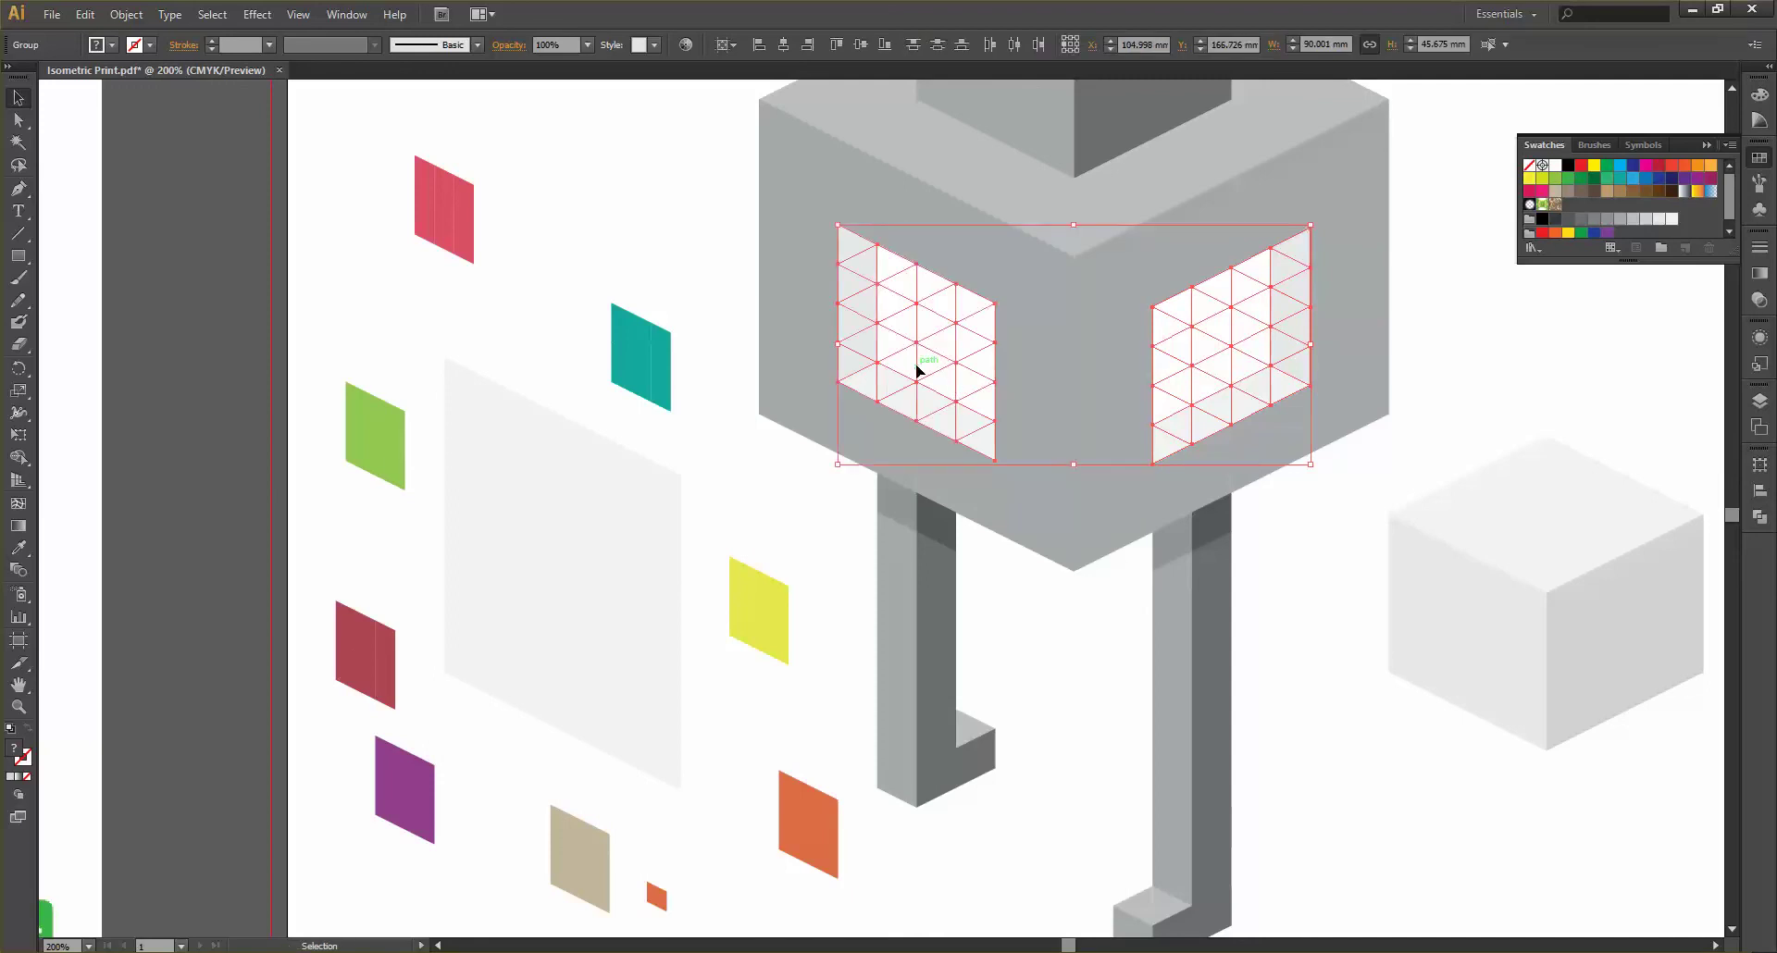
left_click(861, 46)
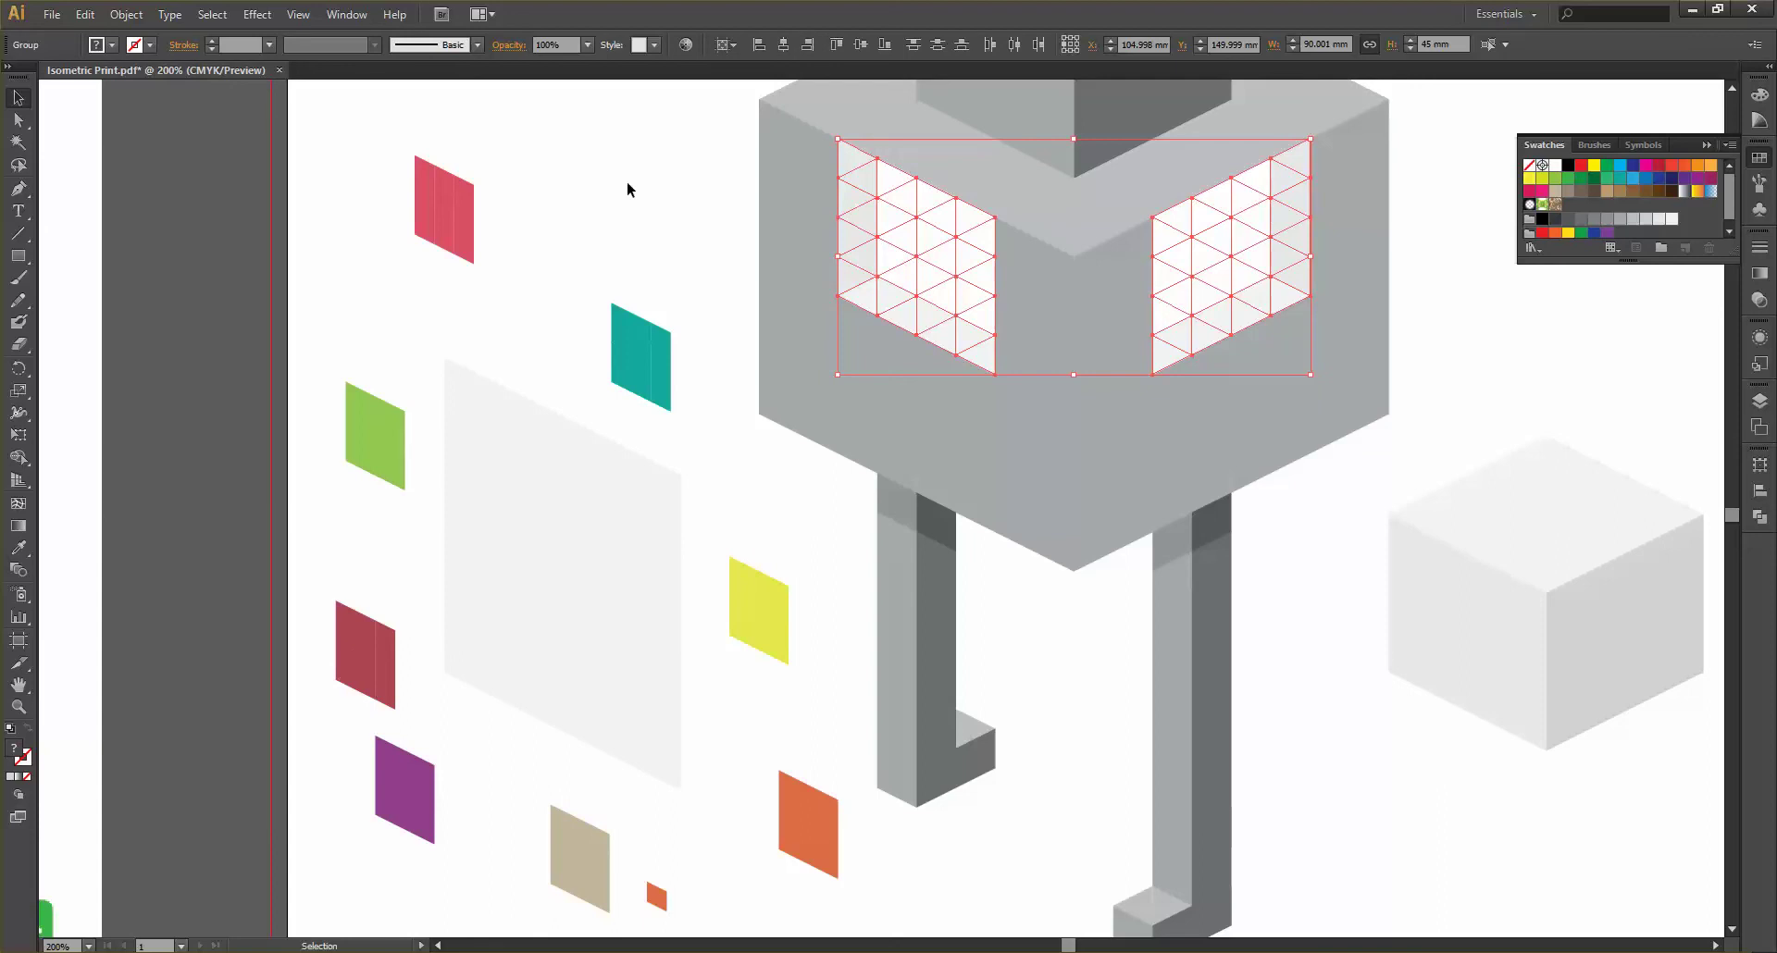
key("Down")
key("Down")
key("Down")
key("Down")
key("Down")
key("Down")
key("Down")
key("Down")
key("Down")
key("Down")
key("Down")
key("Down")
key("Down")
key("Down")
key("Down")
key("Down")
key("Down")
key("Down")
key("Down")
key("Down")
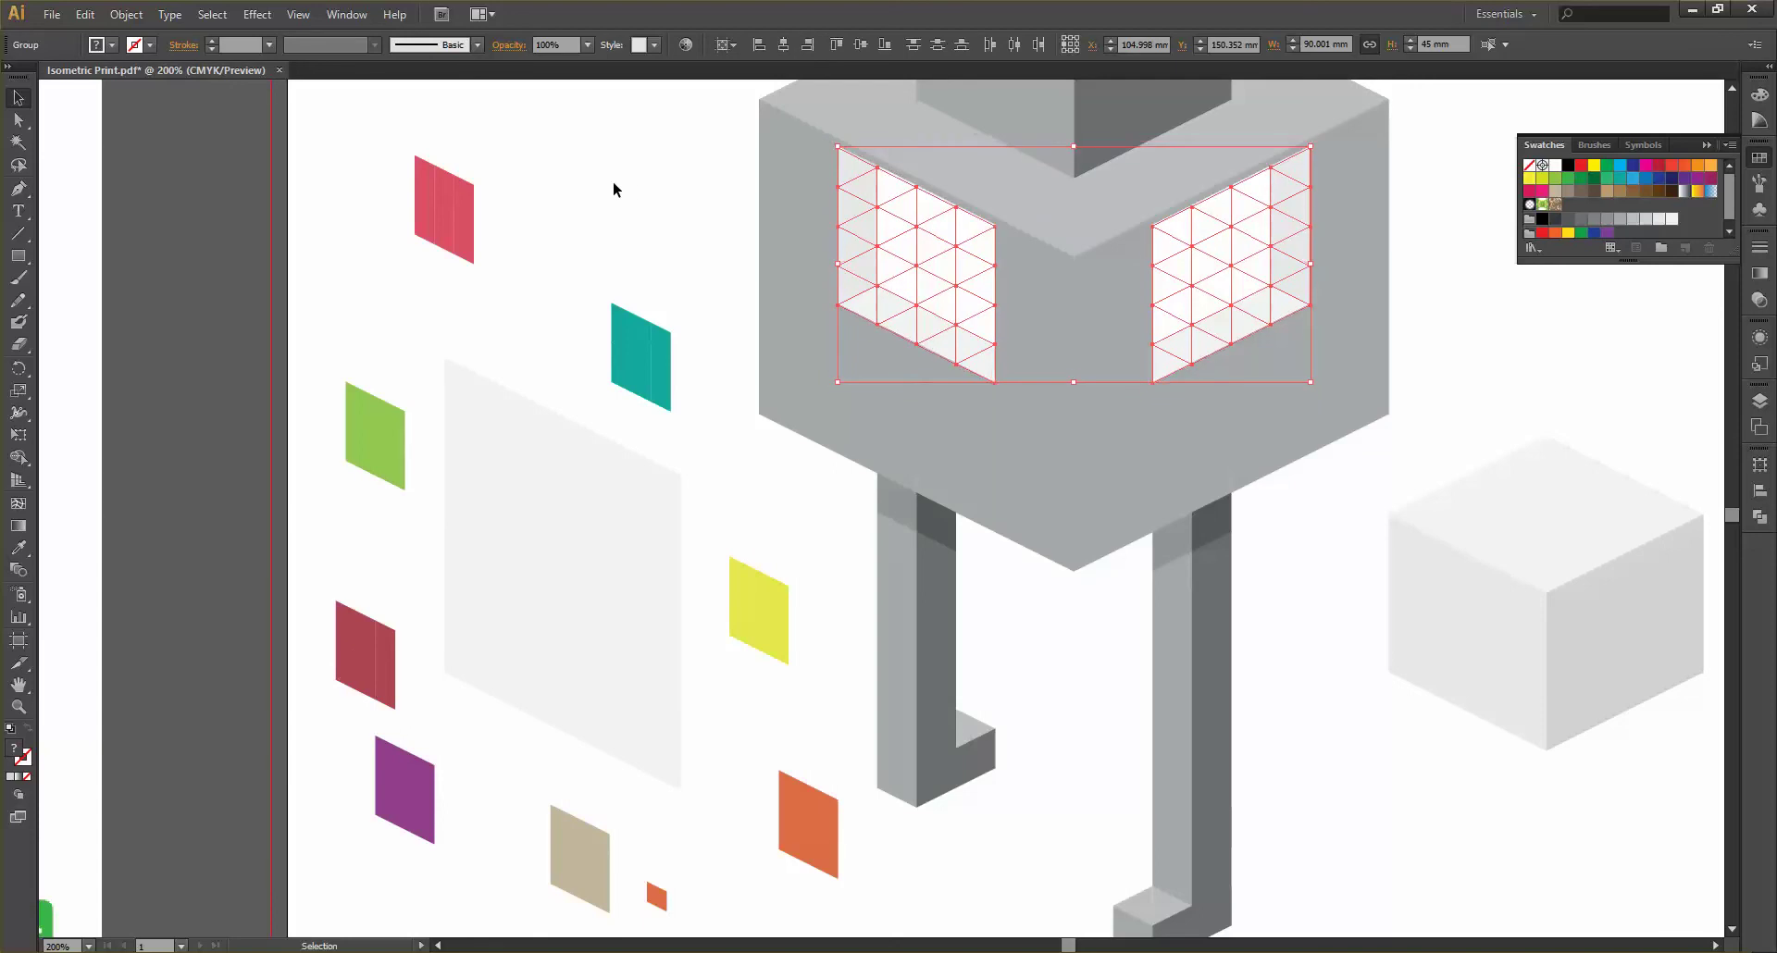
key("Down")
key("Down")
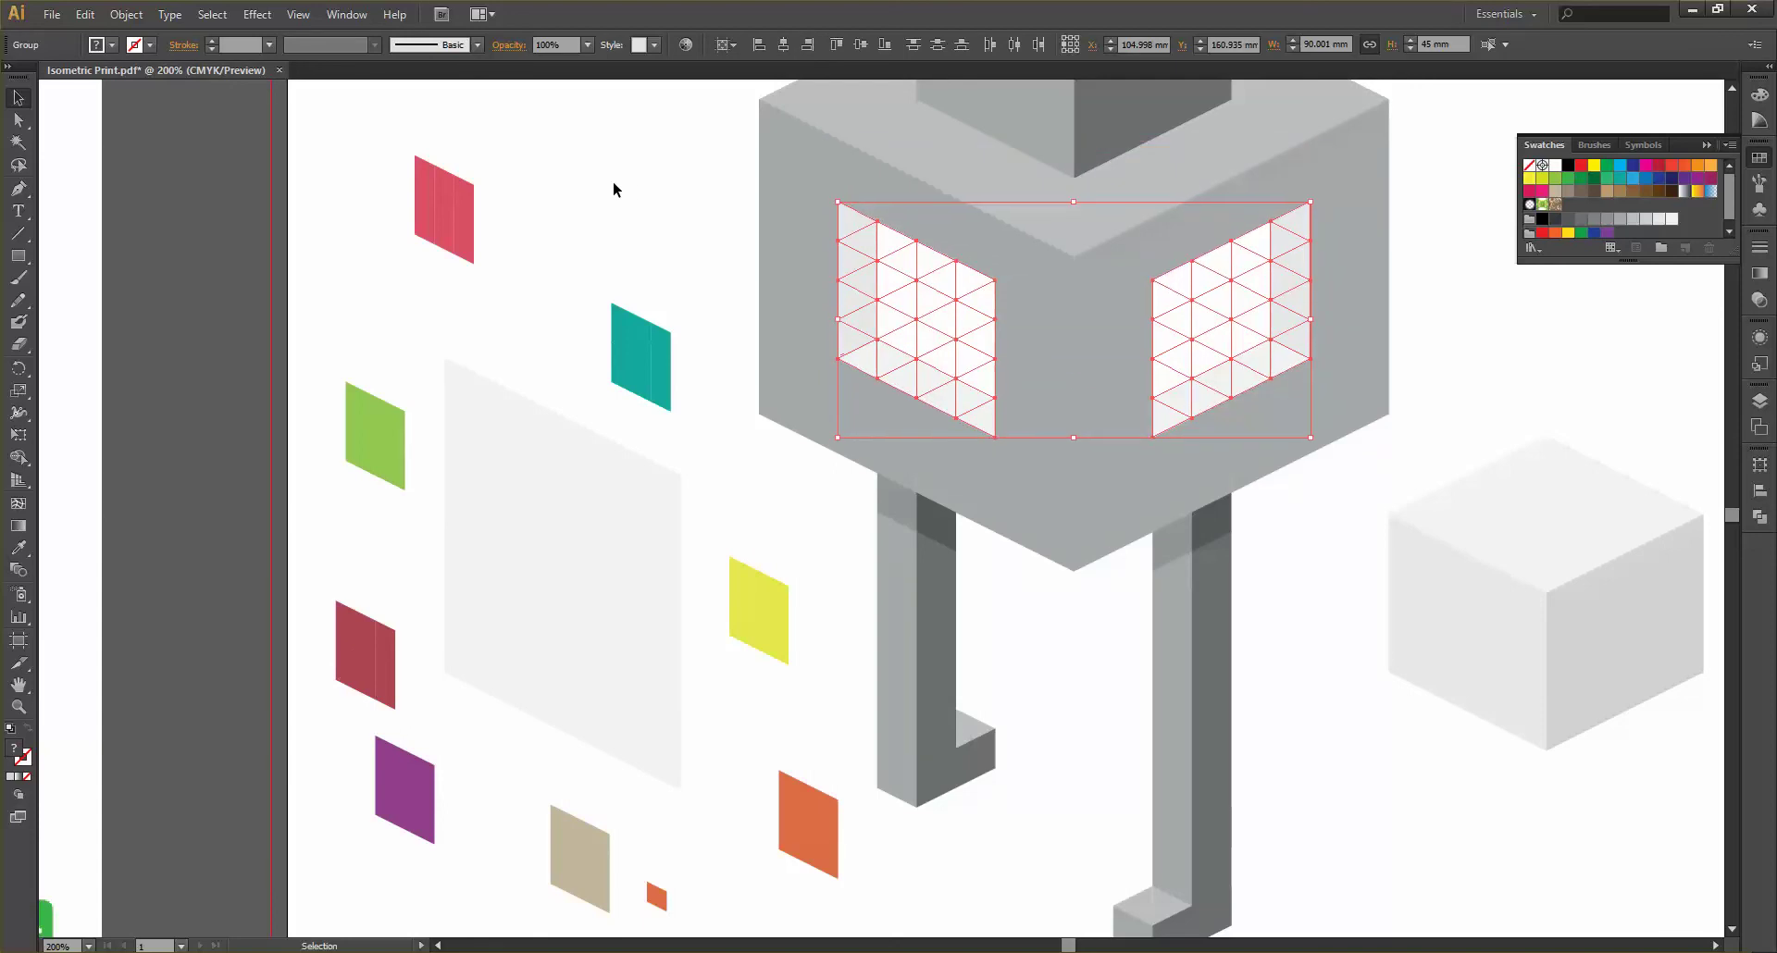
key("Down")
key("Down")
key("Down")
key("Down")
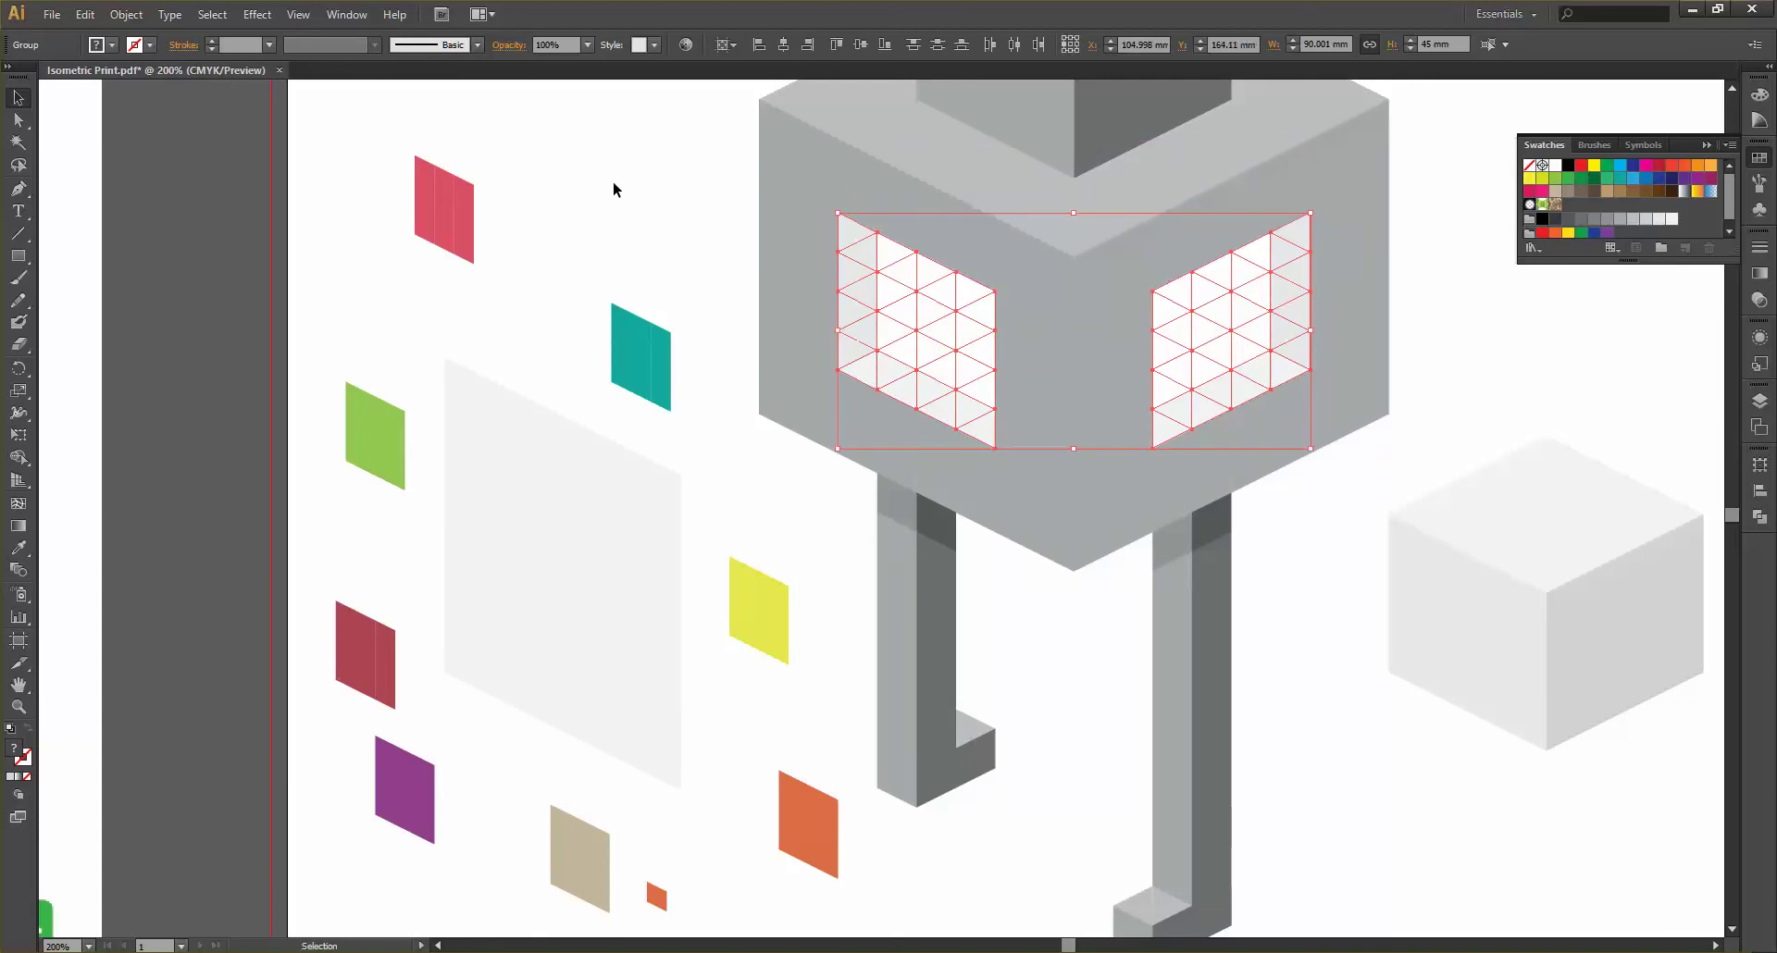
key("Down")
key("Down")
key("Down")
key("Down")
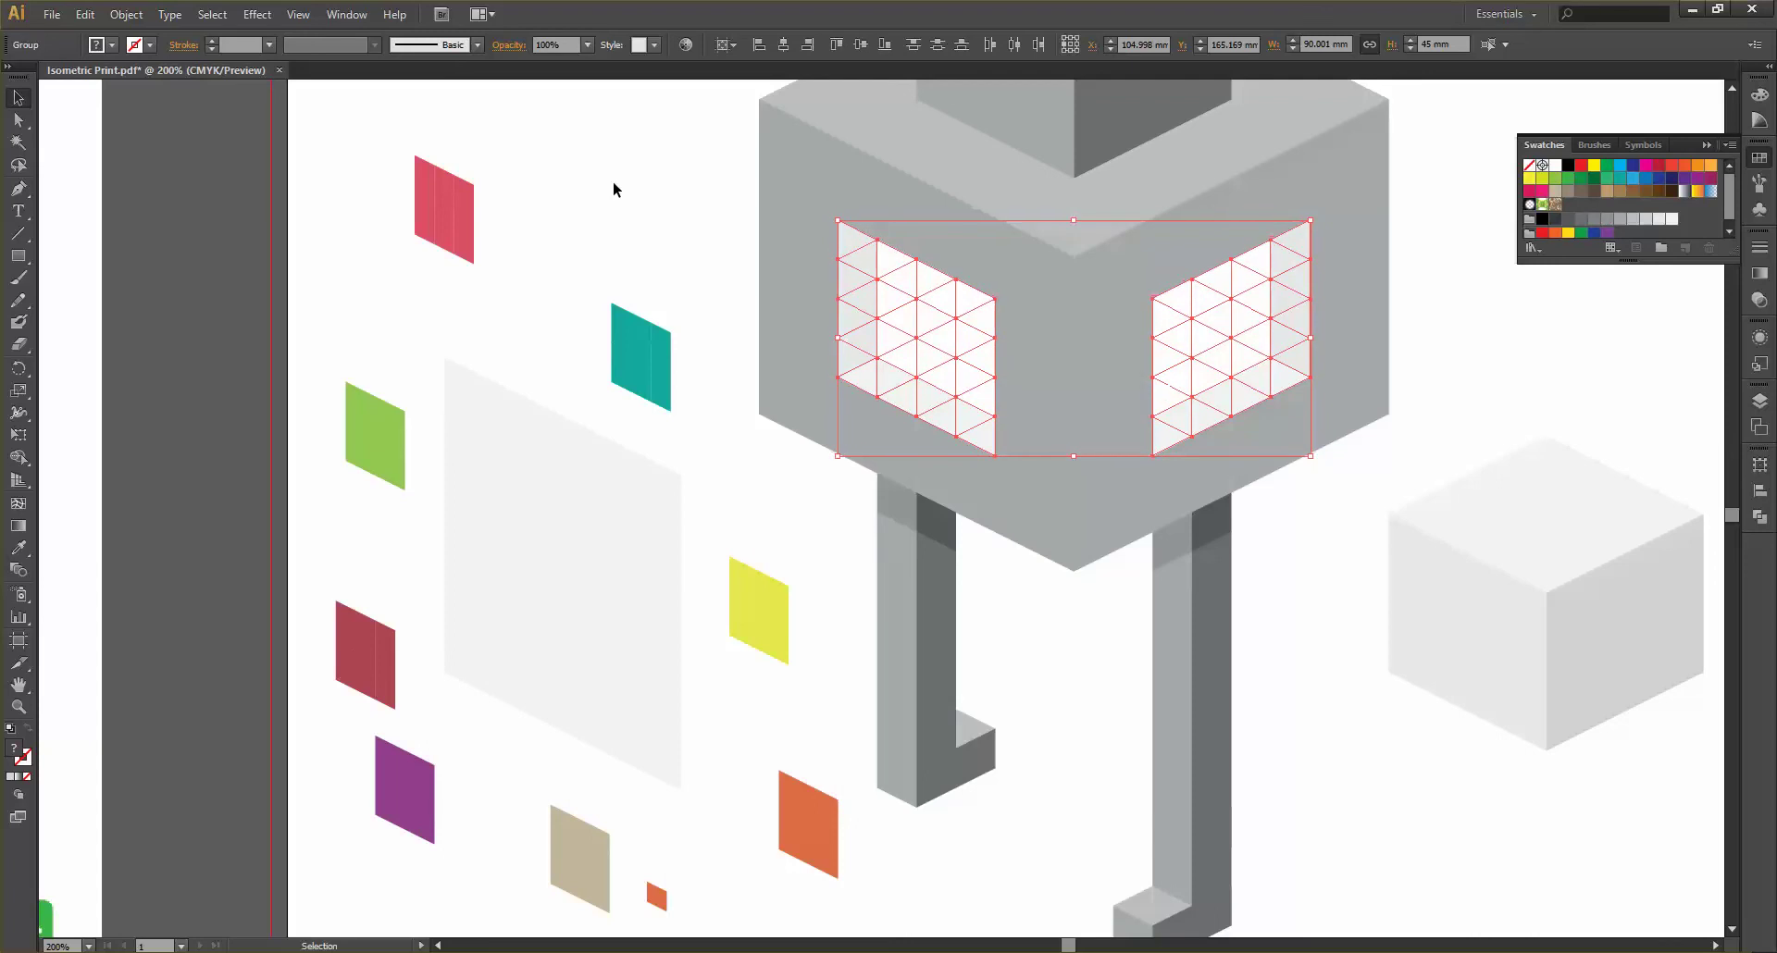
key("Up")
left_click(613, 183)
scroll(613, 181, "down", 2)
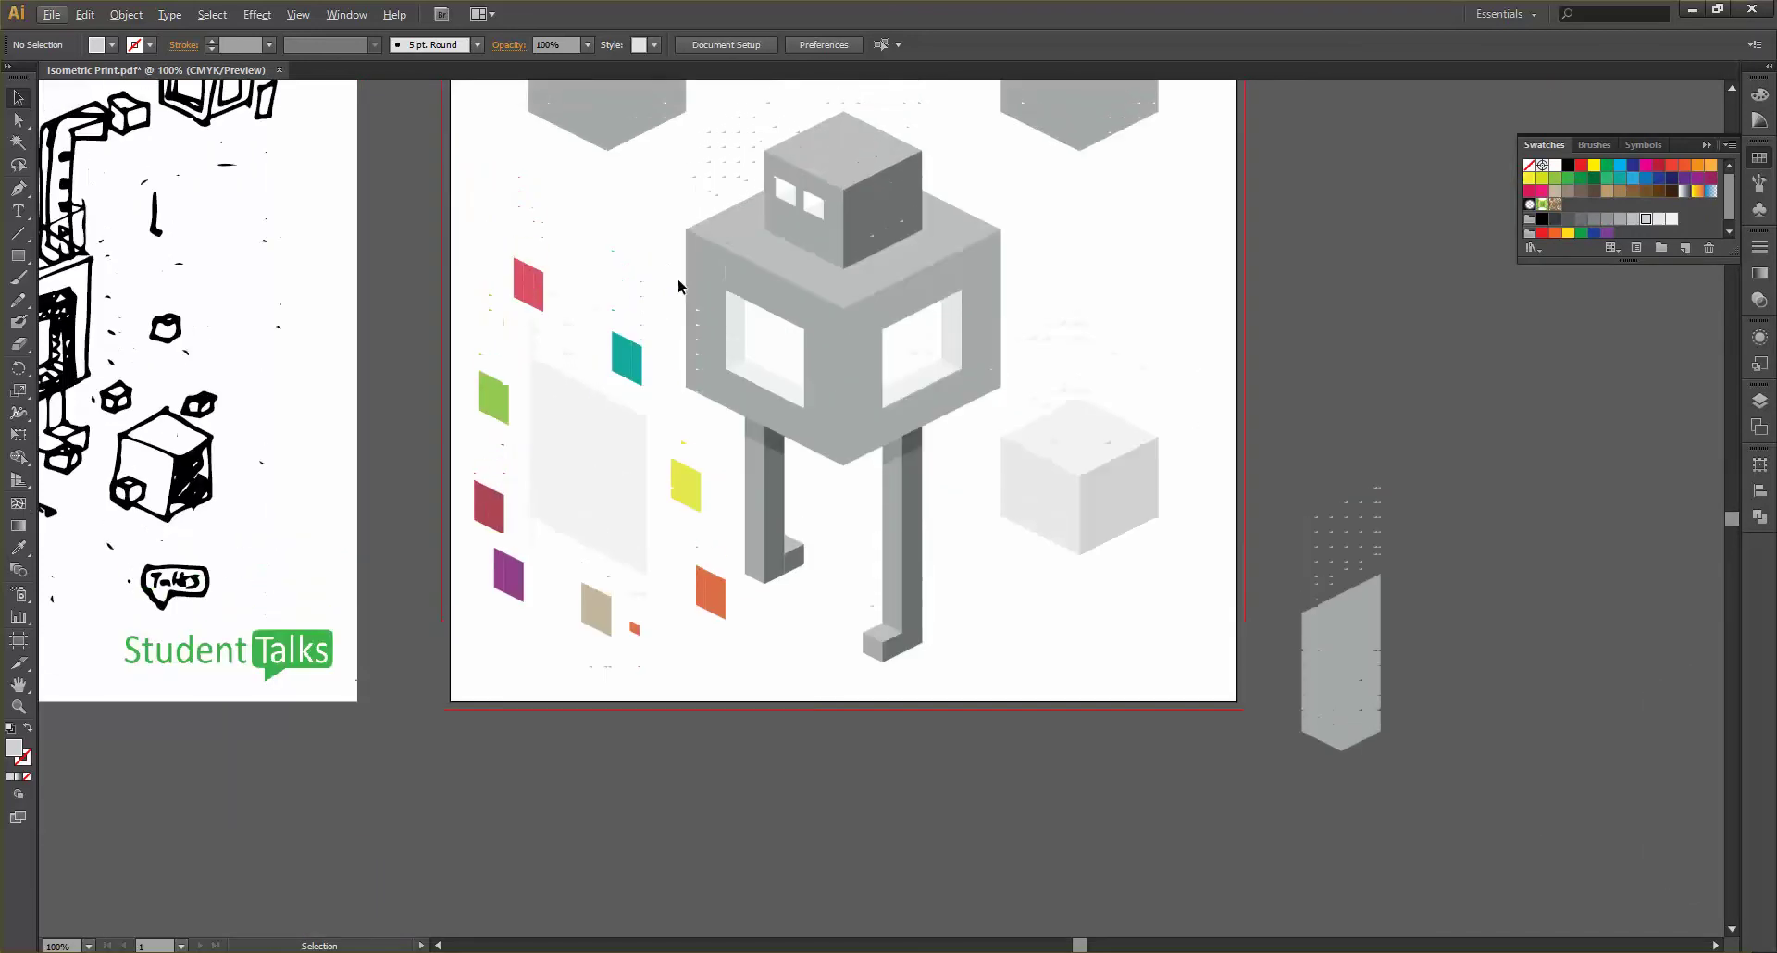
scroll(678, 286, "up", 2)
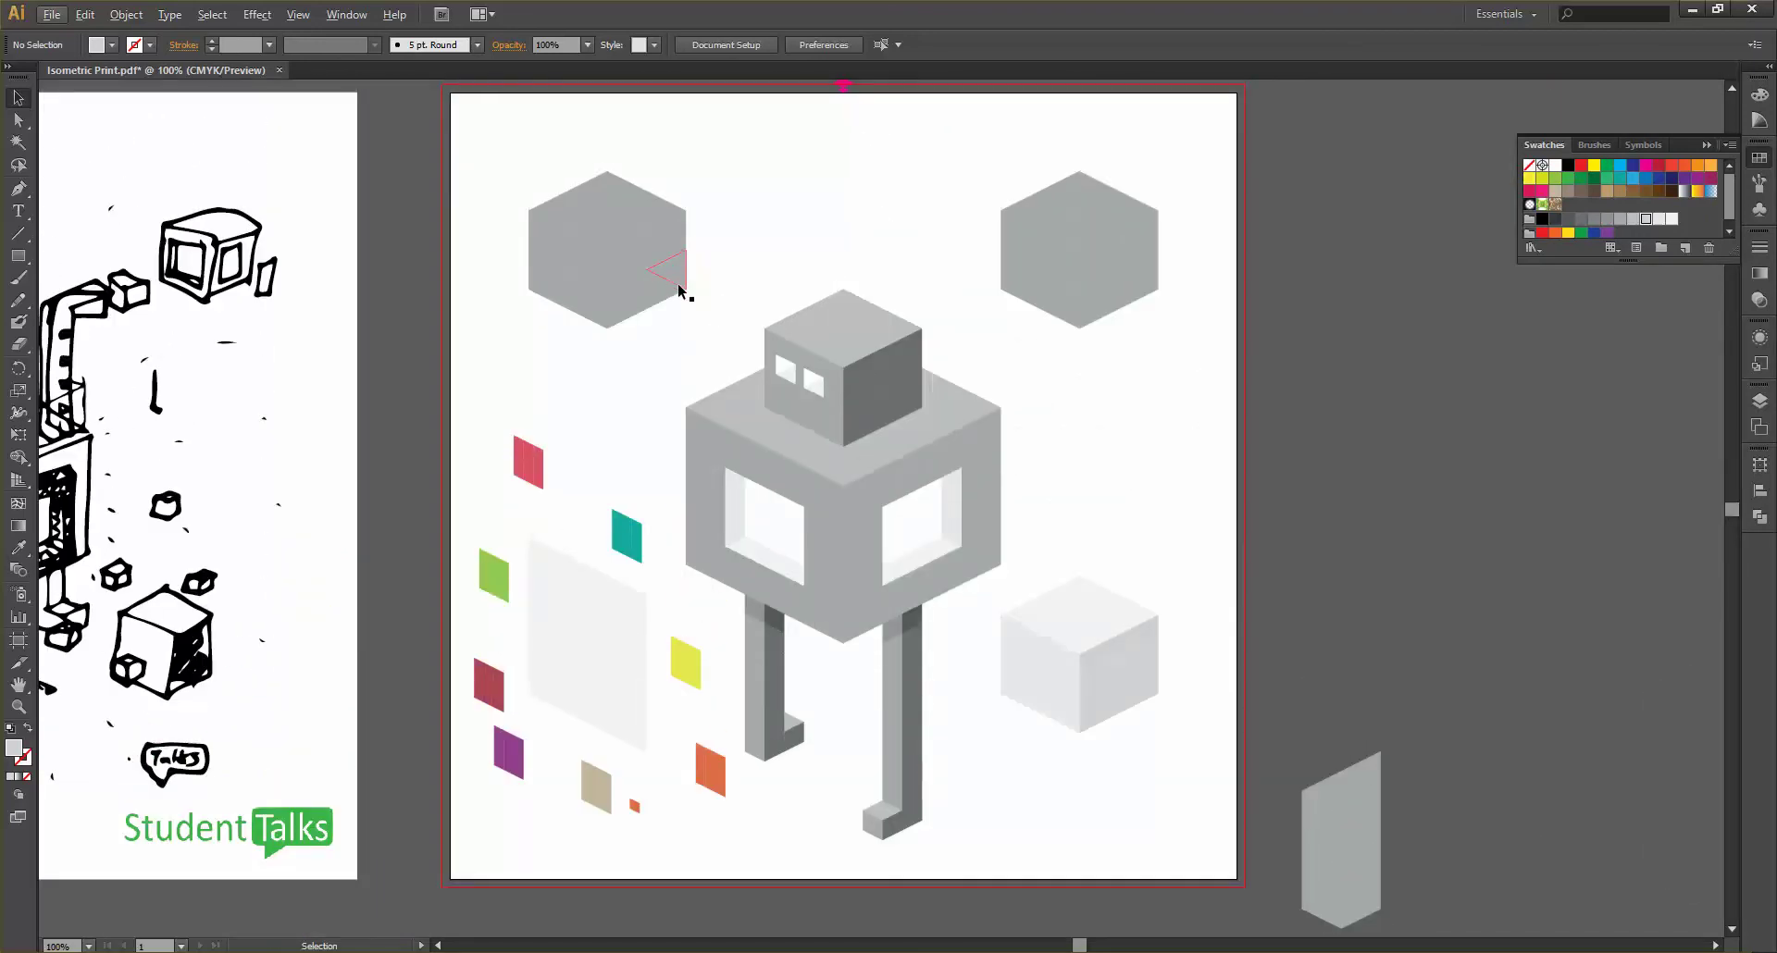
scroll(678, 283, "down", 1)
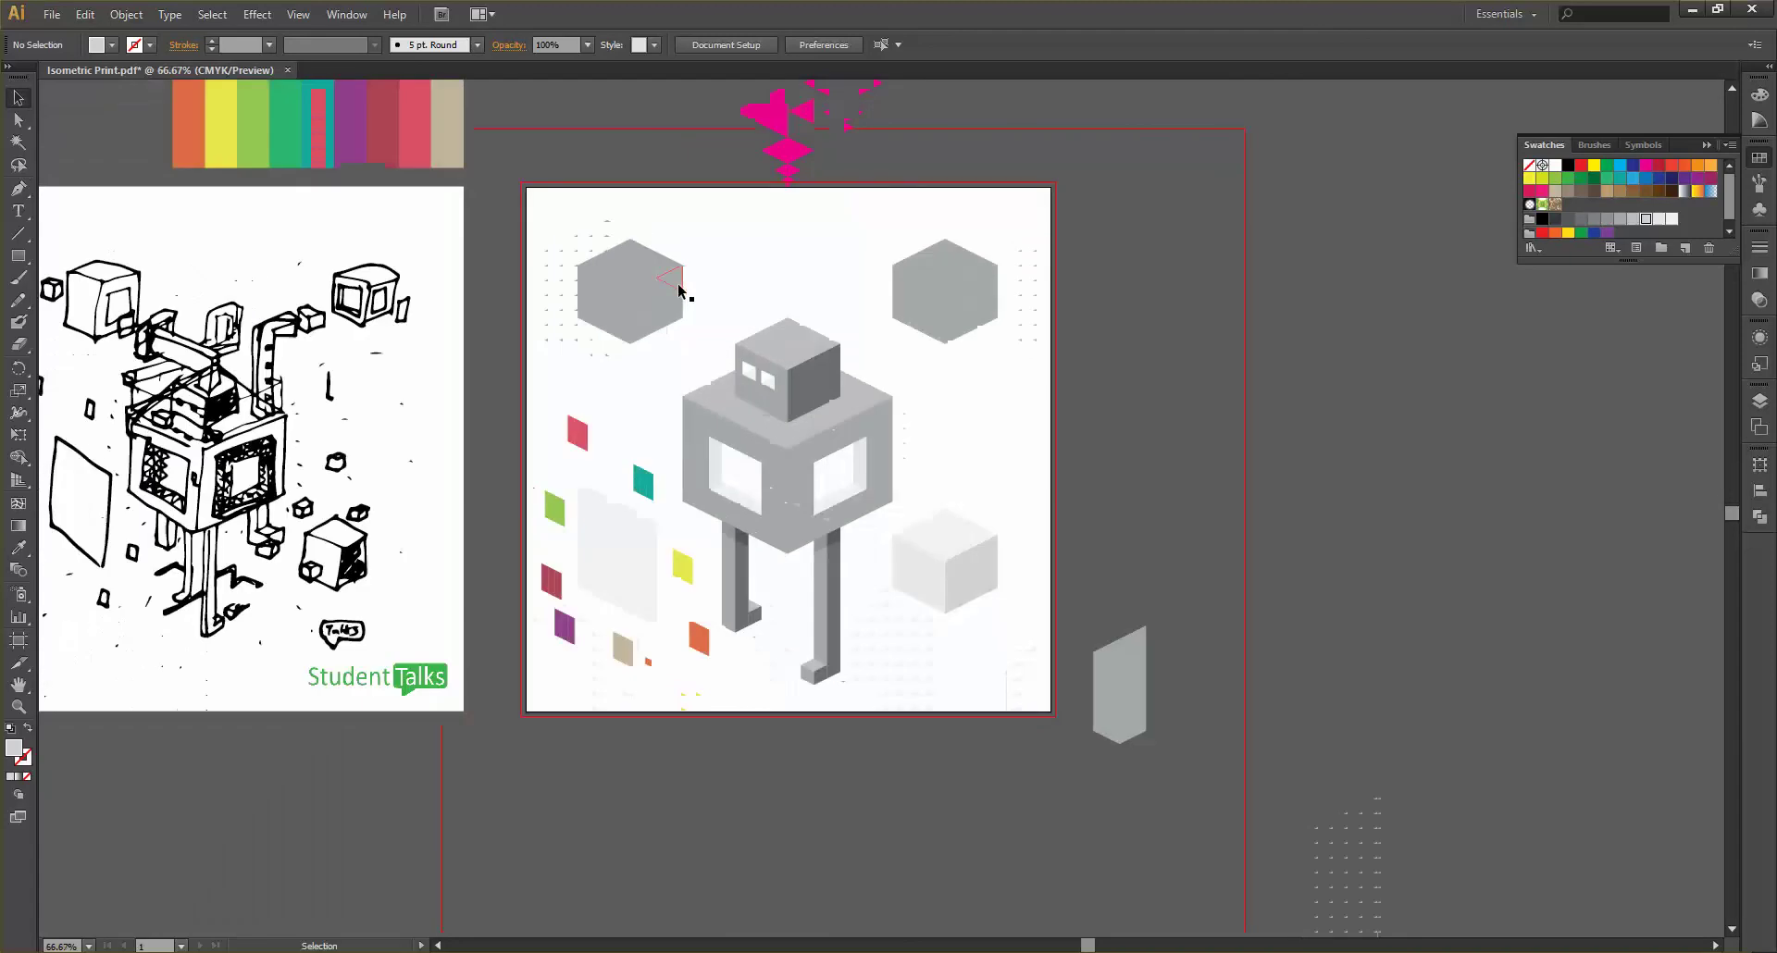
scroll(678, 284, "left", 2)
scroll(675, 286, "up", 3)
scroll(666, 301, "down", 3)
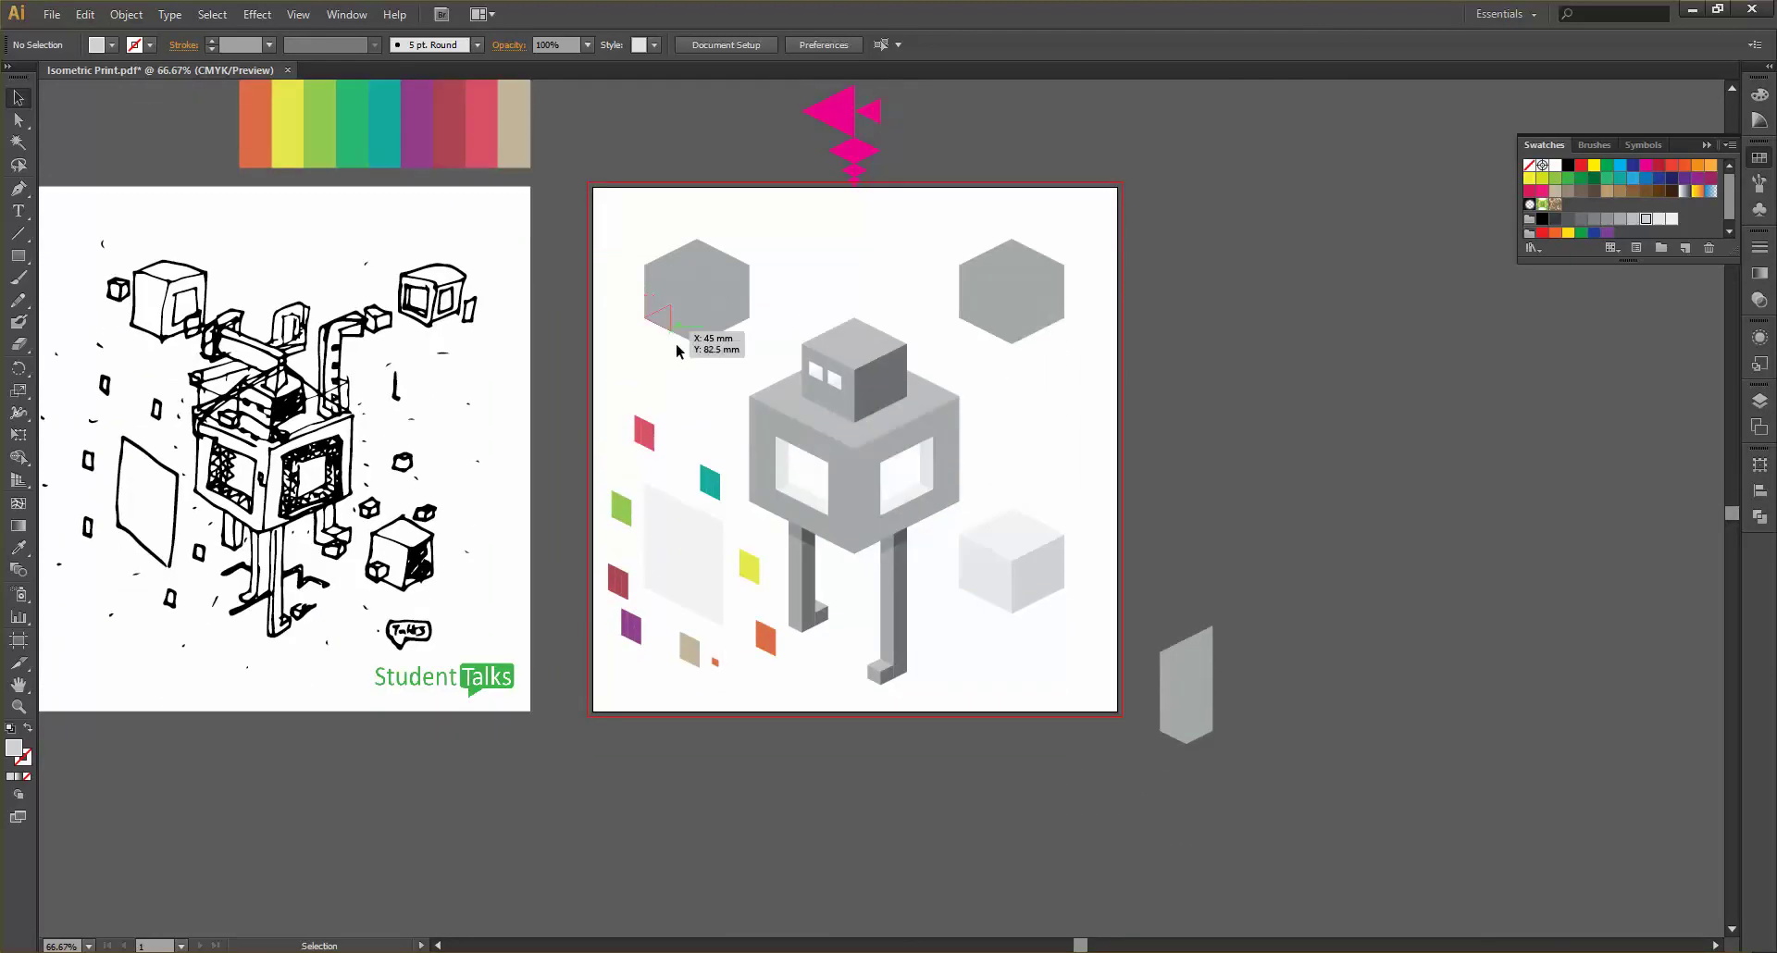
scroll(714, 686, "up", 1)
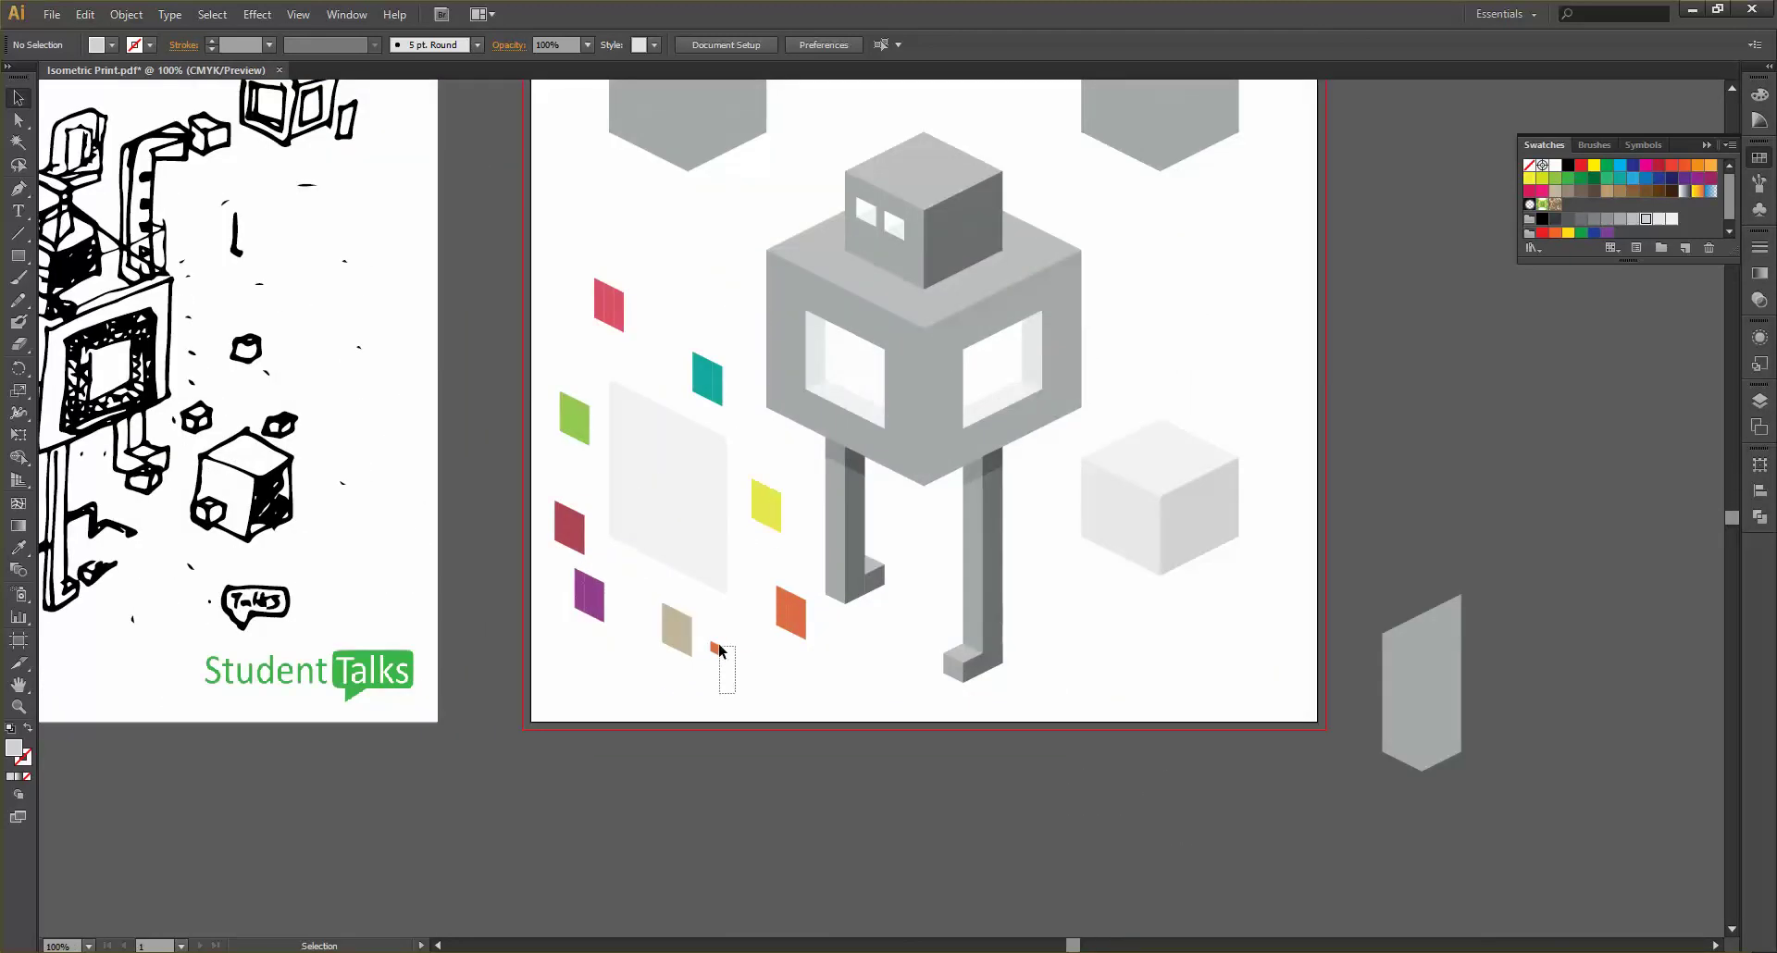
left_click_drag(720, 650, 709, 635)
key("Delete")
scroll(765, 668, "up", 3)
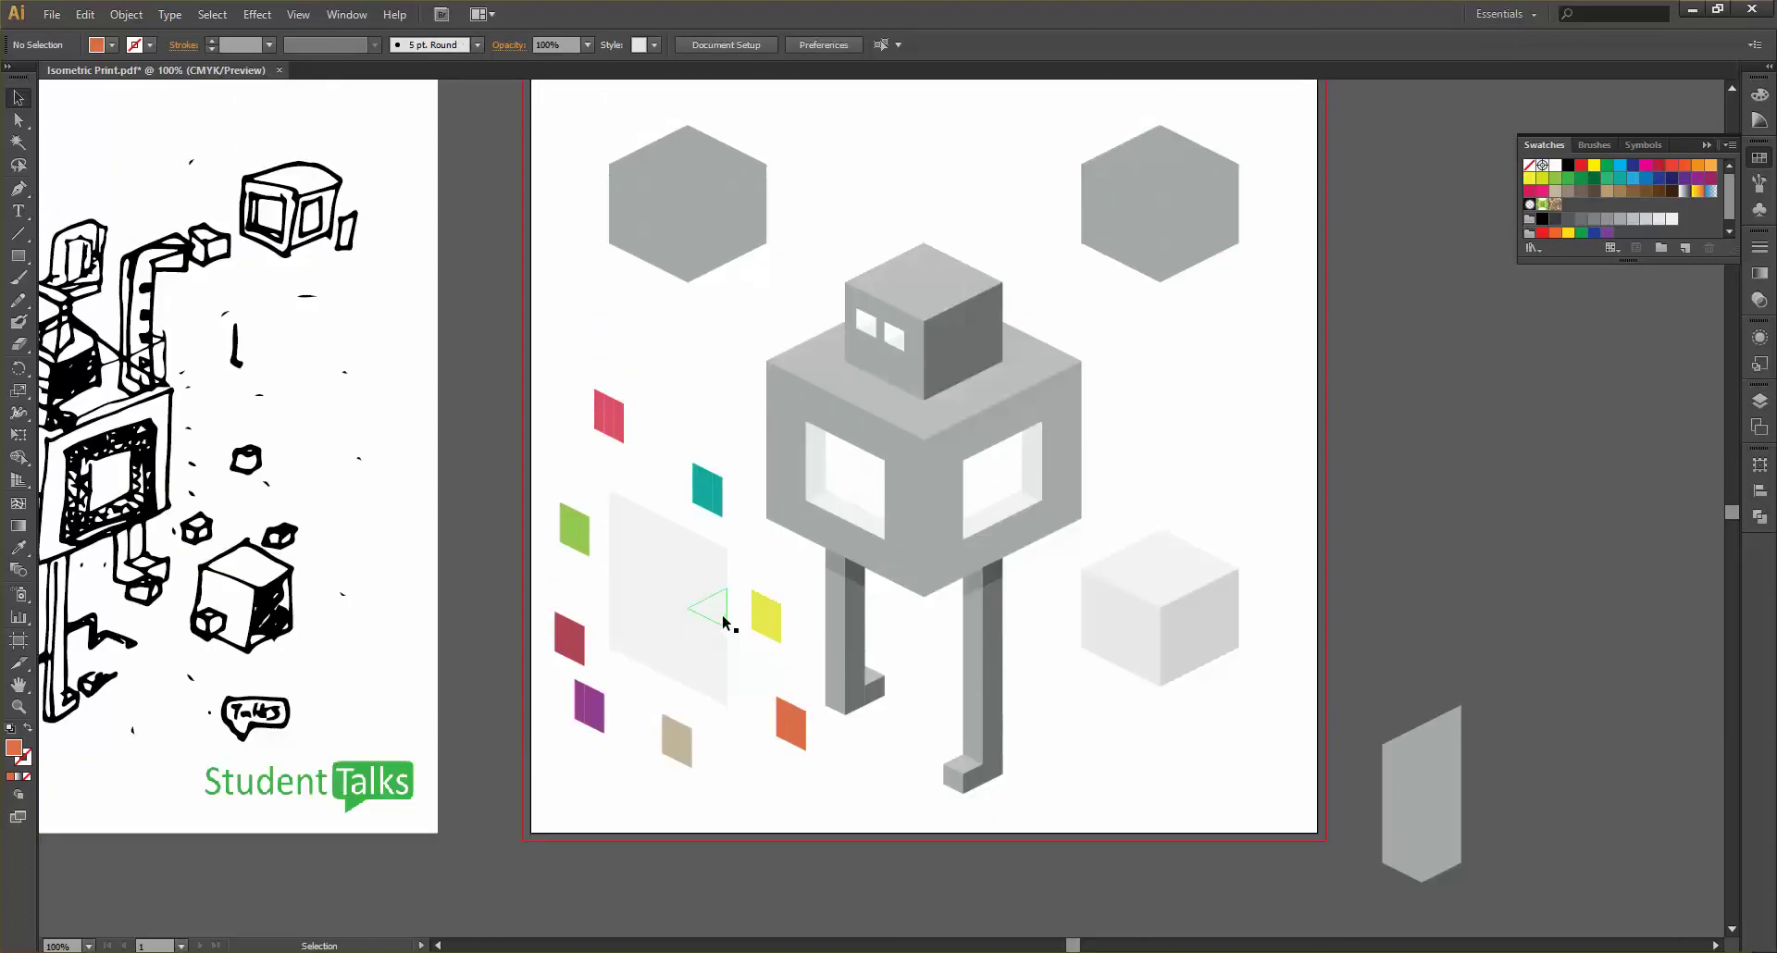
key("ctrl+z")
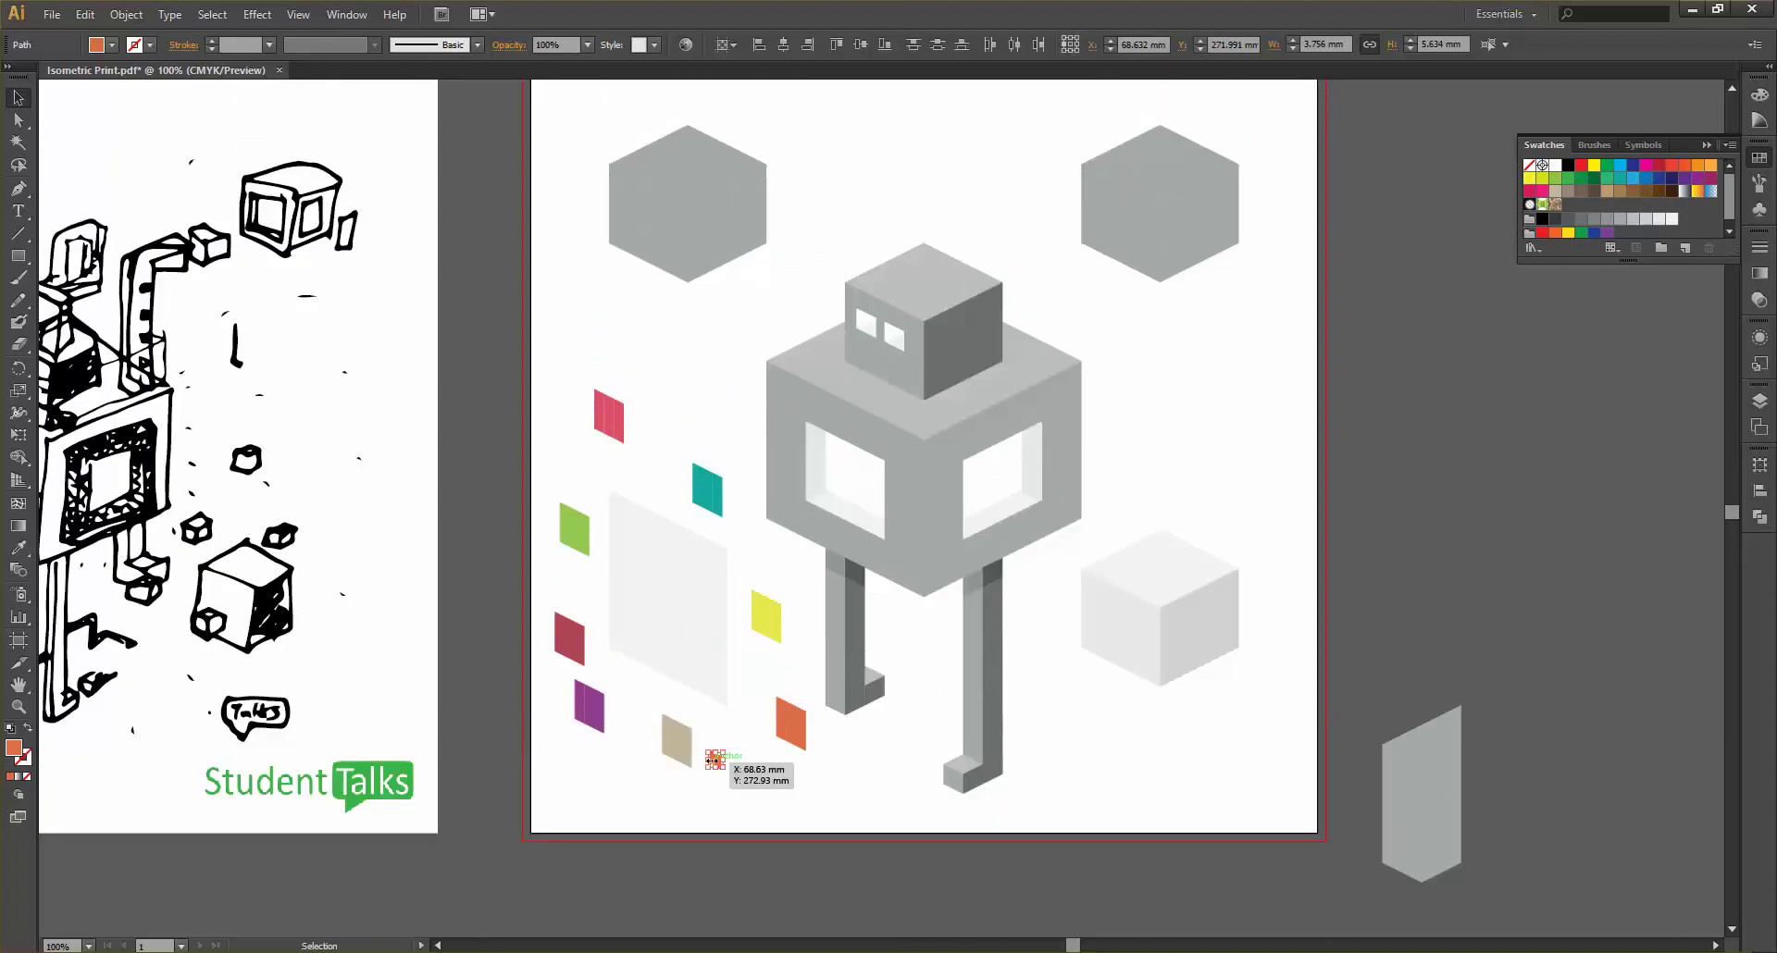
Move the small orange shape from the artboard to the pasteboard below it
left_click_drag(715, 759, 805, 891)
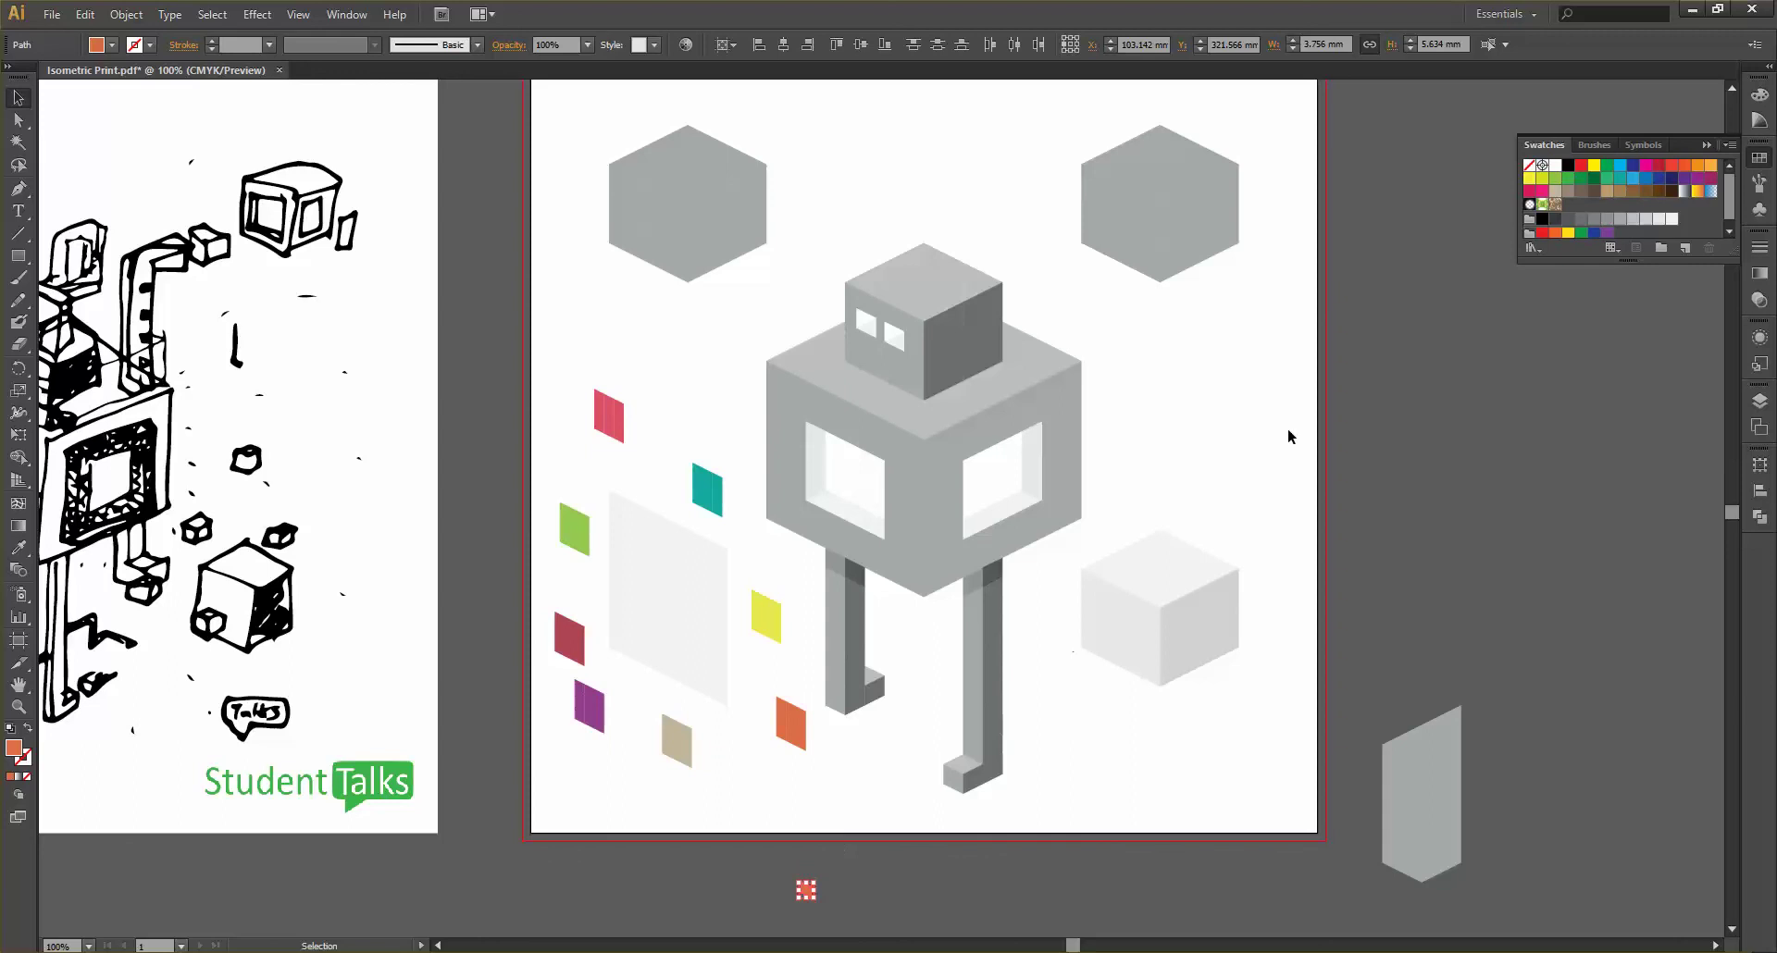
Move the Student Talks logo from the sketch artboard to the lower-right corner of the illustration's artboard, slightly inset from its edges
key("a")
scroll(1097, 412, "left", 2)
scroll(819, 348, "up", 1)
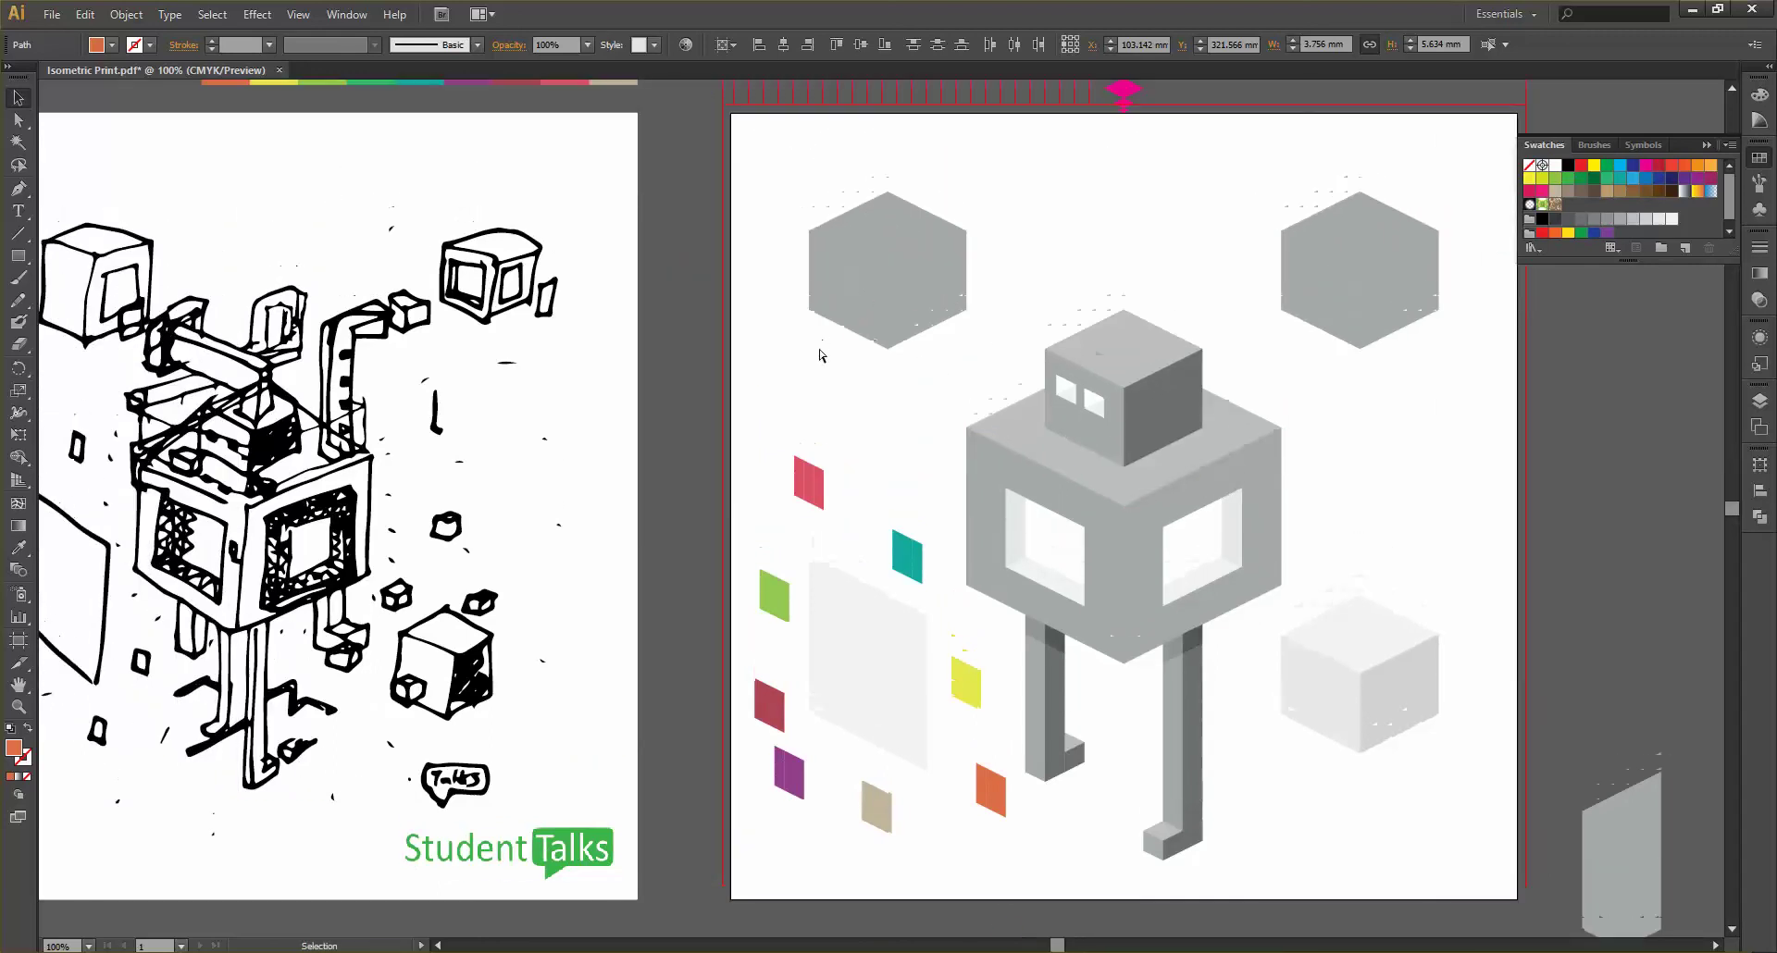
scroll(816, 363, "left", 3)
scroll(814, 361, "down", 3)
left_click_drag(708, 653, 1599, 651)
left_click(1570, 744)
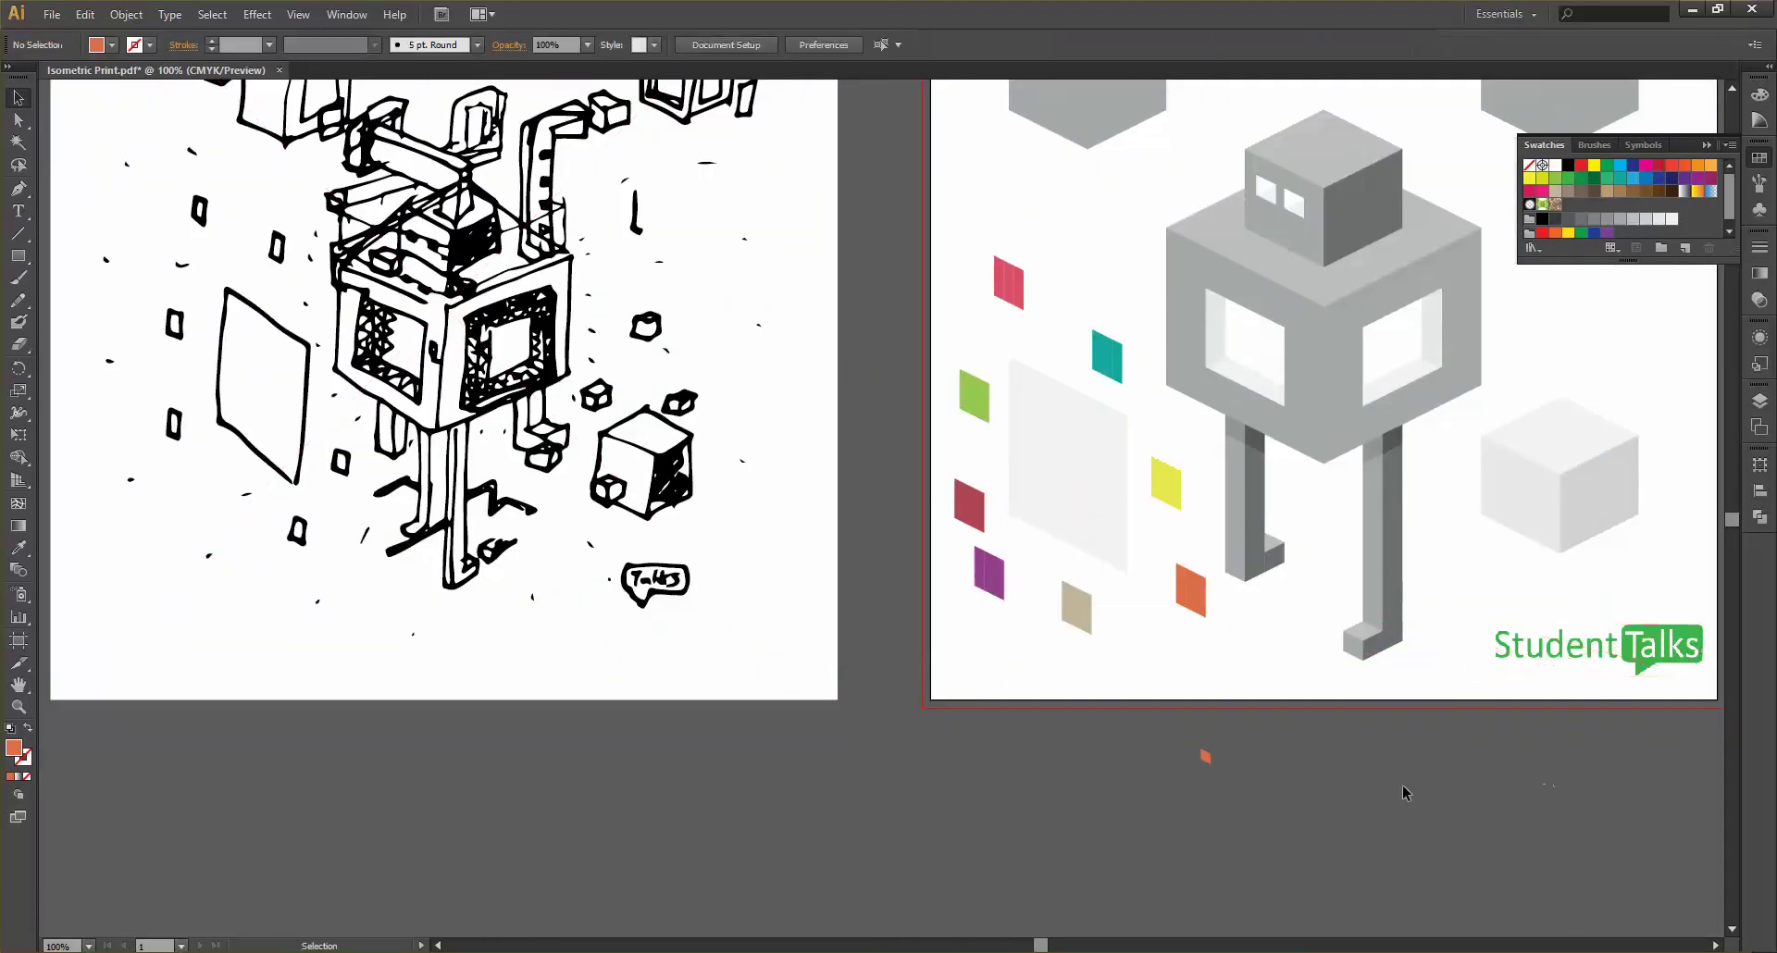
scroll(1346, 748, "right", 3)
scroll(1389, 748, "up", 2)
left_click_drag(1484, 748, 1453, 741)
left_click(1587, 626)
scroll(1487, 611, "up", 2)
scroll(952, 512, "up", 2)
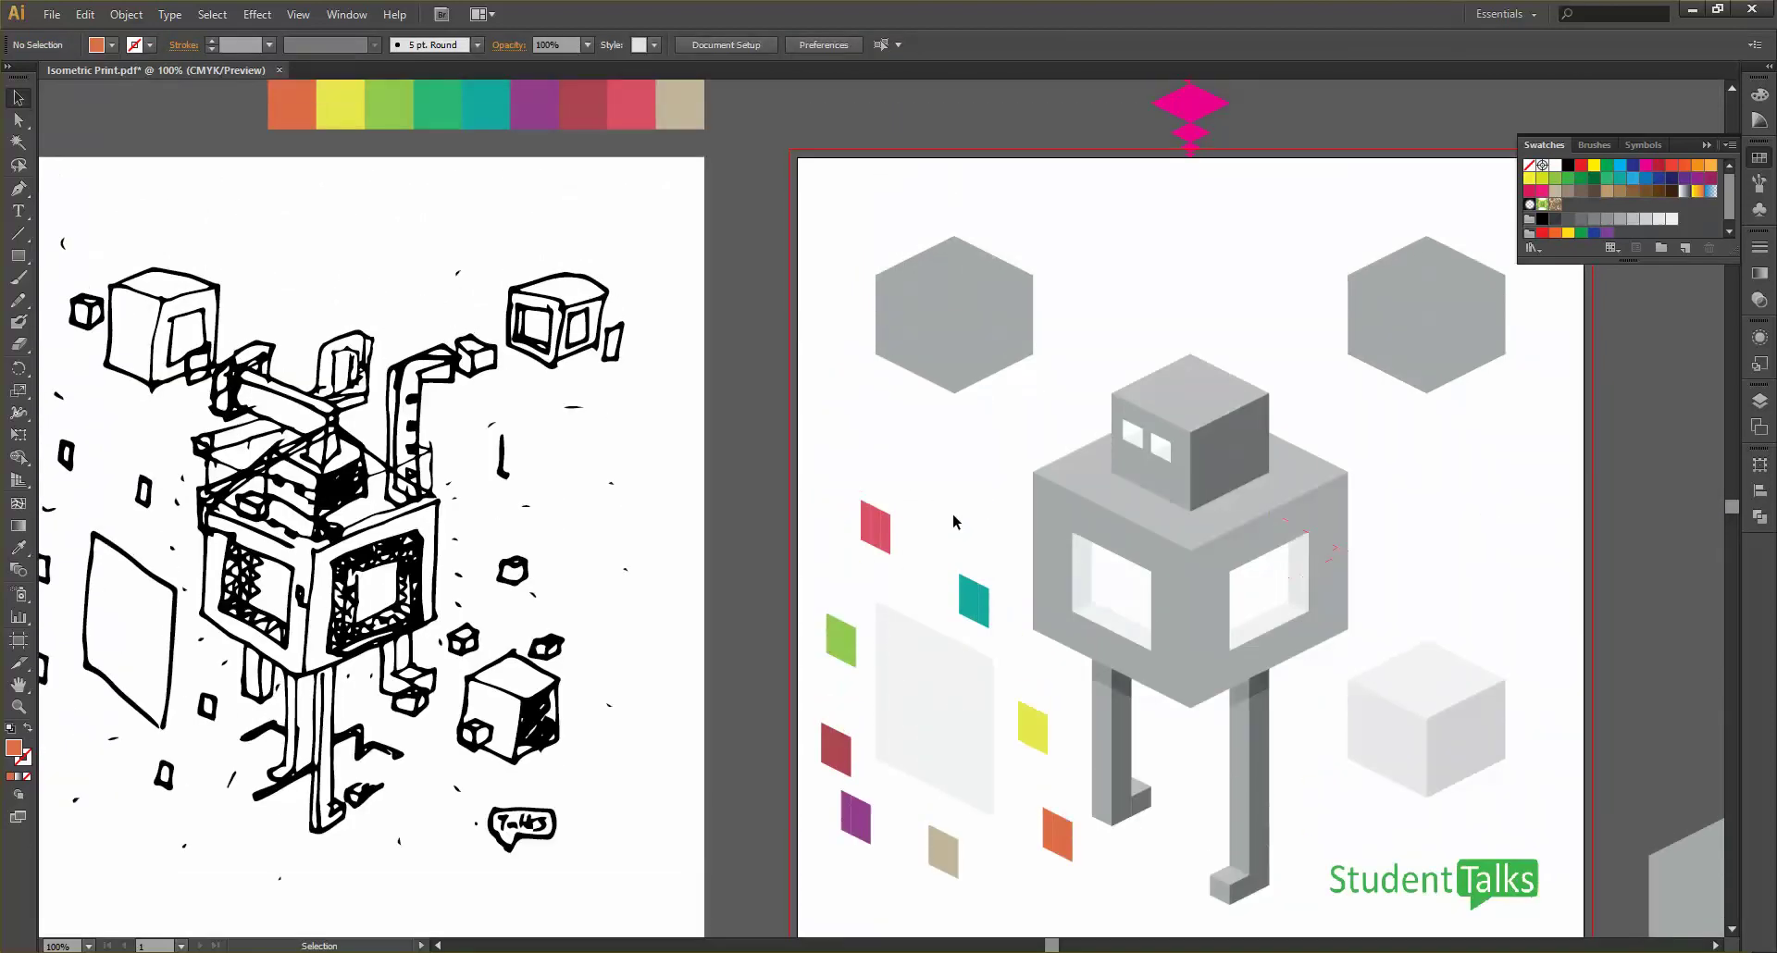
scroll(953, 513, "down", 1, "alt")
scroll(948, 509, "right", 3)
scroll(876, 534, "up", 2)
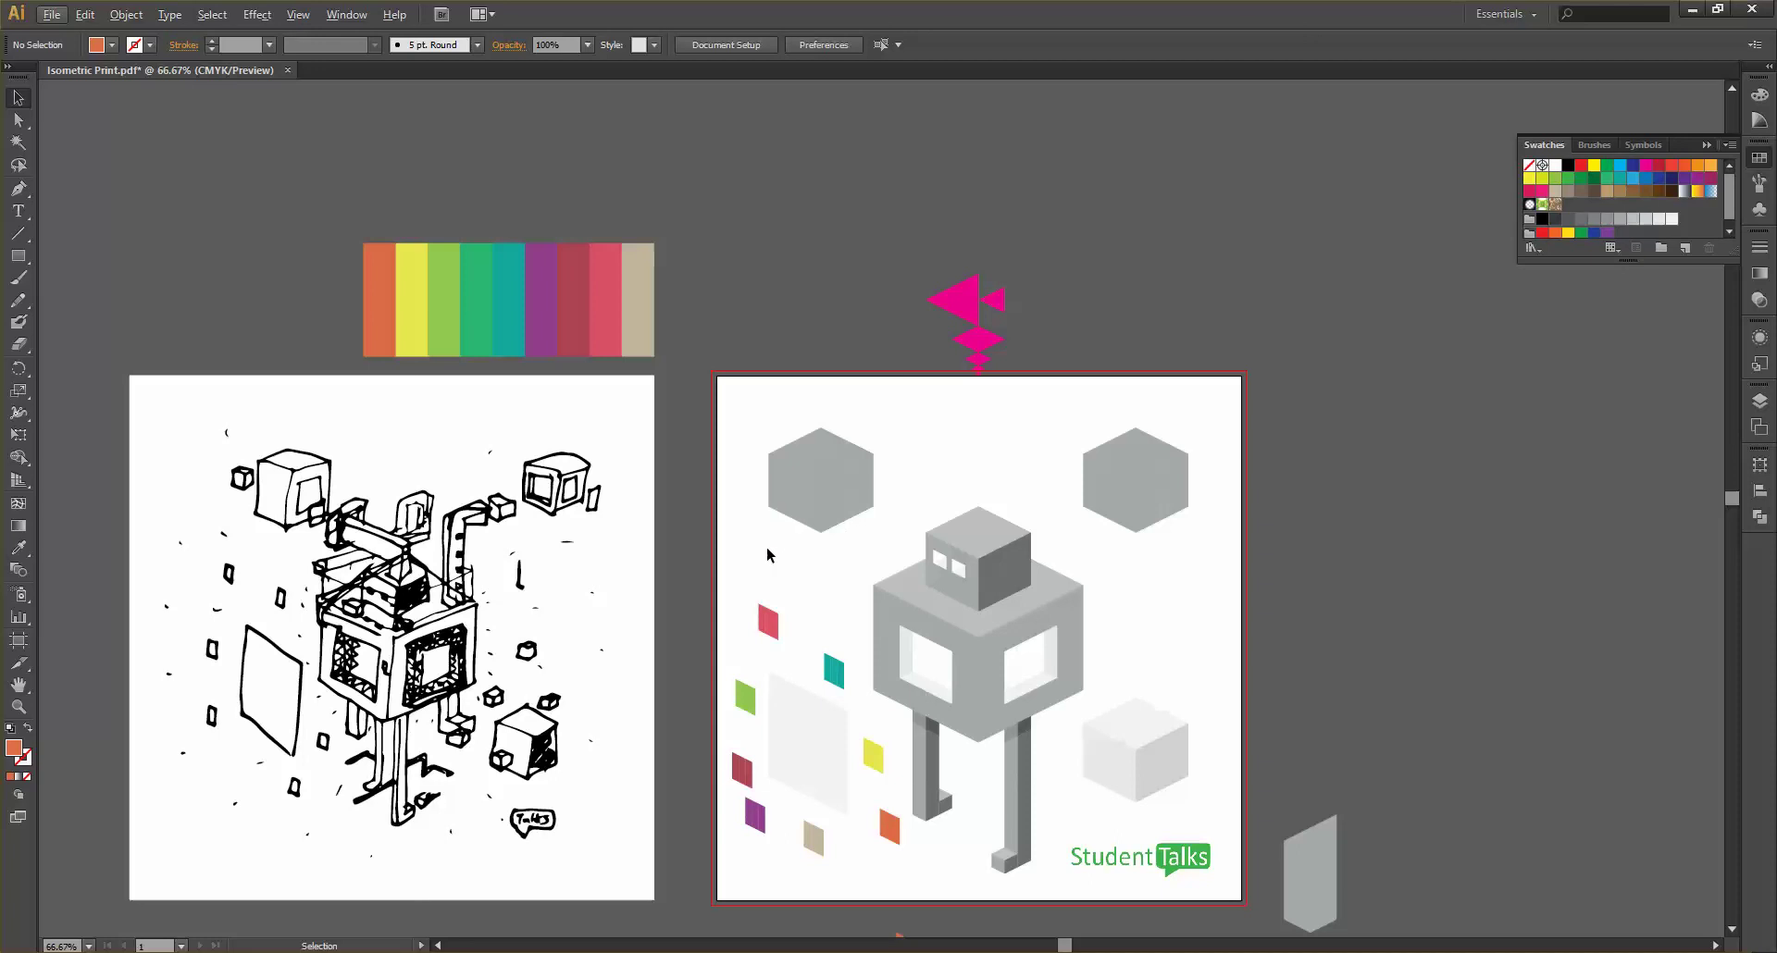
scroll(767, 550, "down", 2)
scroll(768, 554, "down", 2)
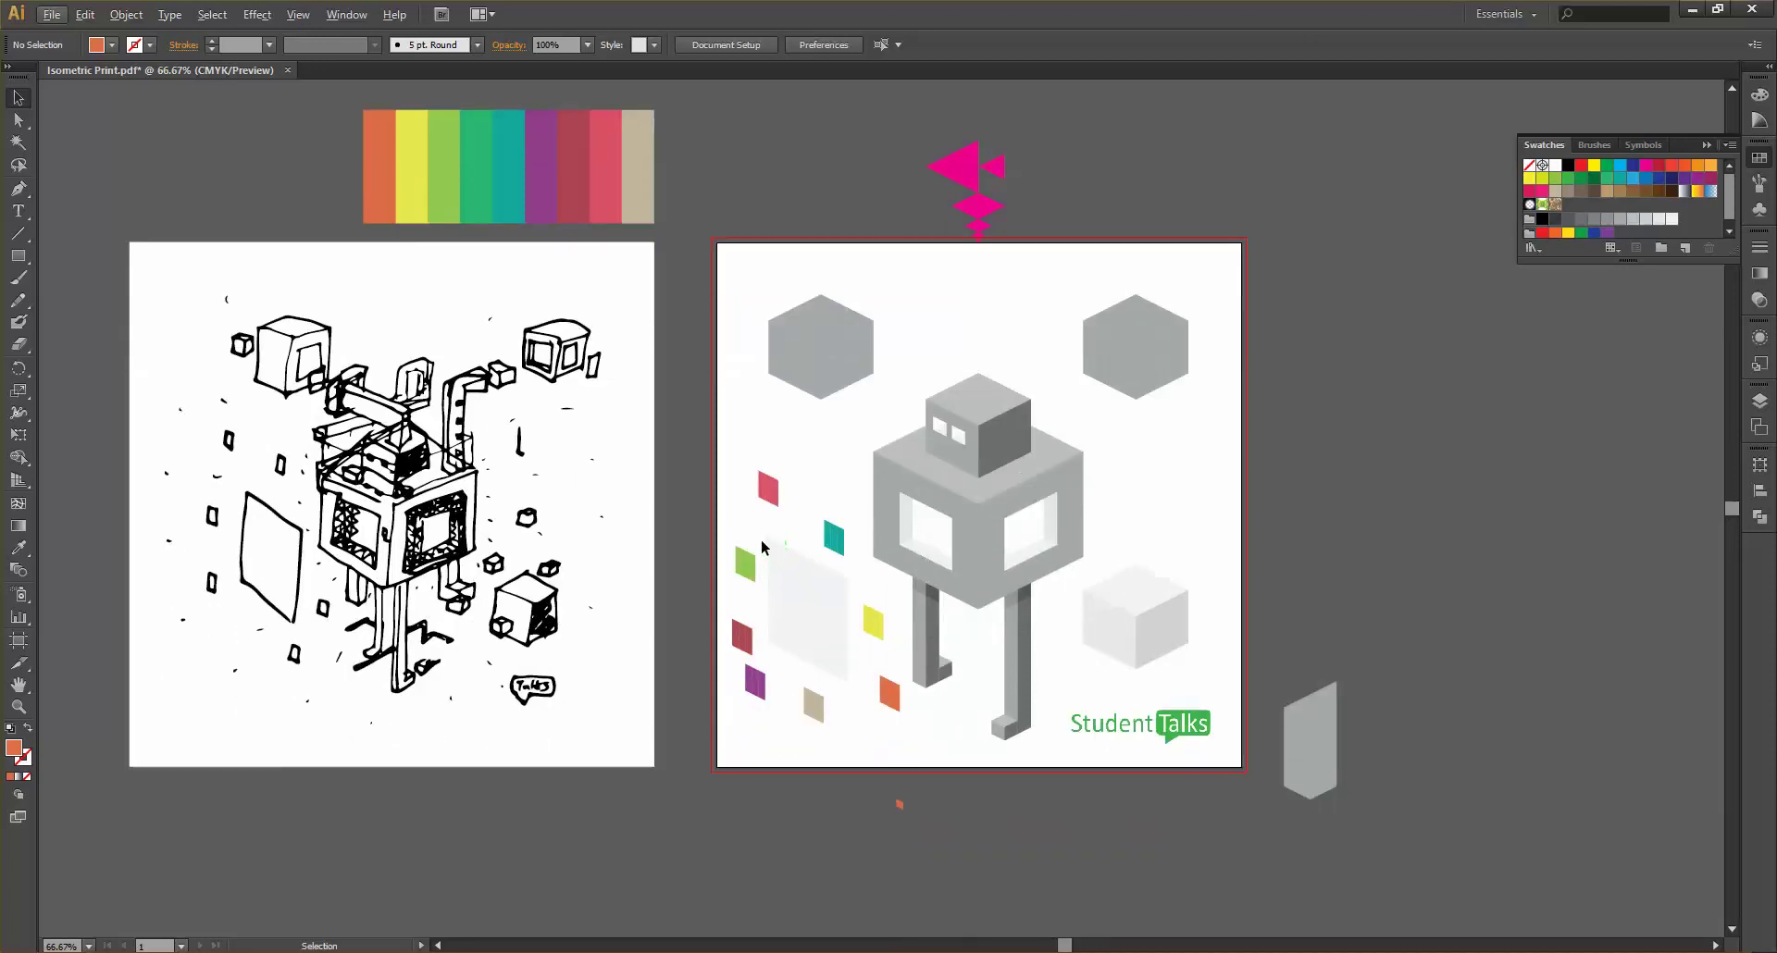